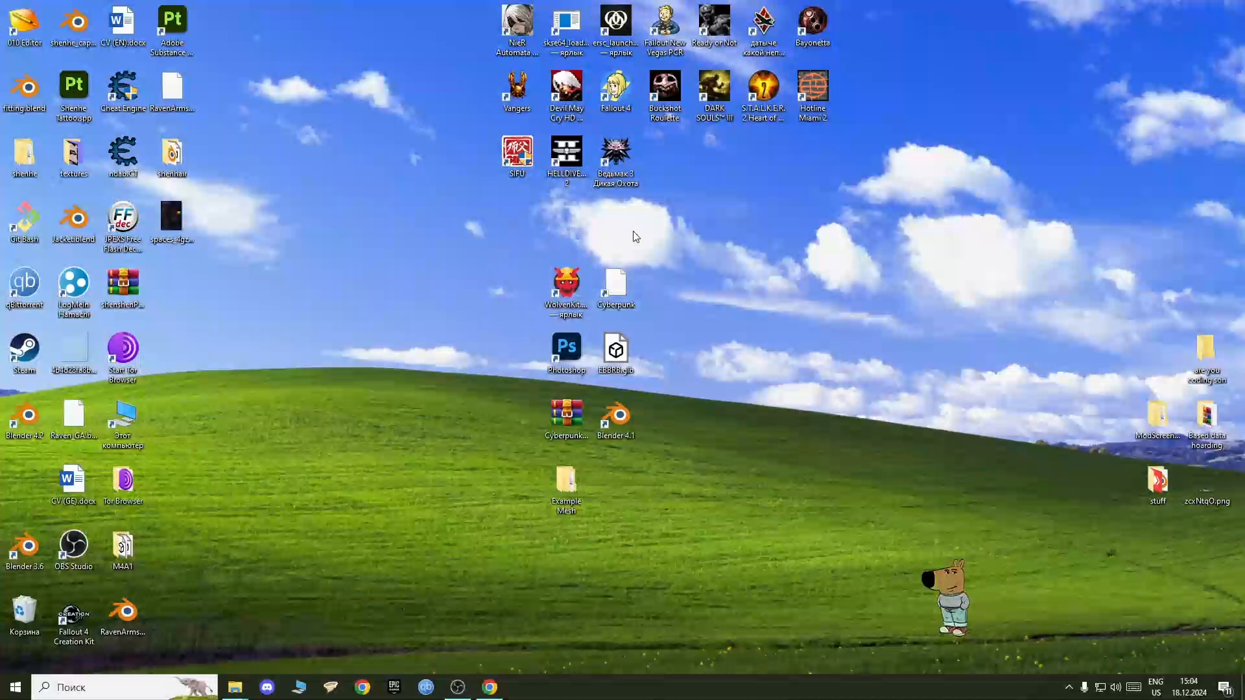
Step: Open the file location of the Cyberpunk desktop shortcut, look over the game's root folder and close it
{"action": "right_click", "coordinate": [621, 285]}
{"action": "left_click", "coordinate": [641, 308]}
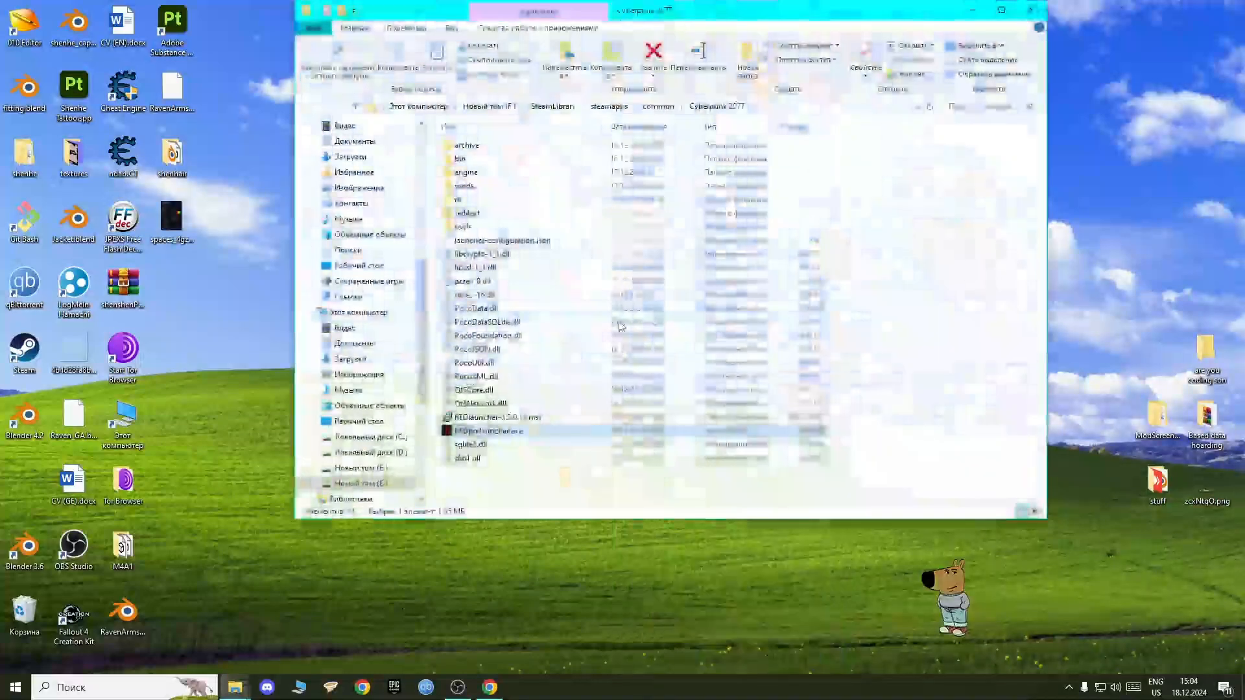
{"action": "left_click_drag", "start_coordinate": [517, 491], "coordinate": [979, 305]}
{"action": "left_click", "coordinate": [978, 305]}
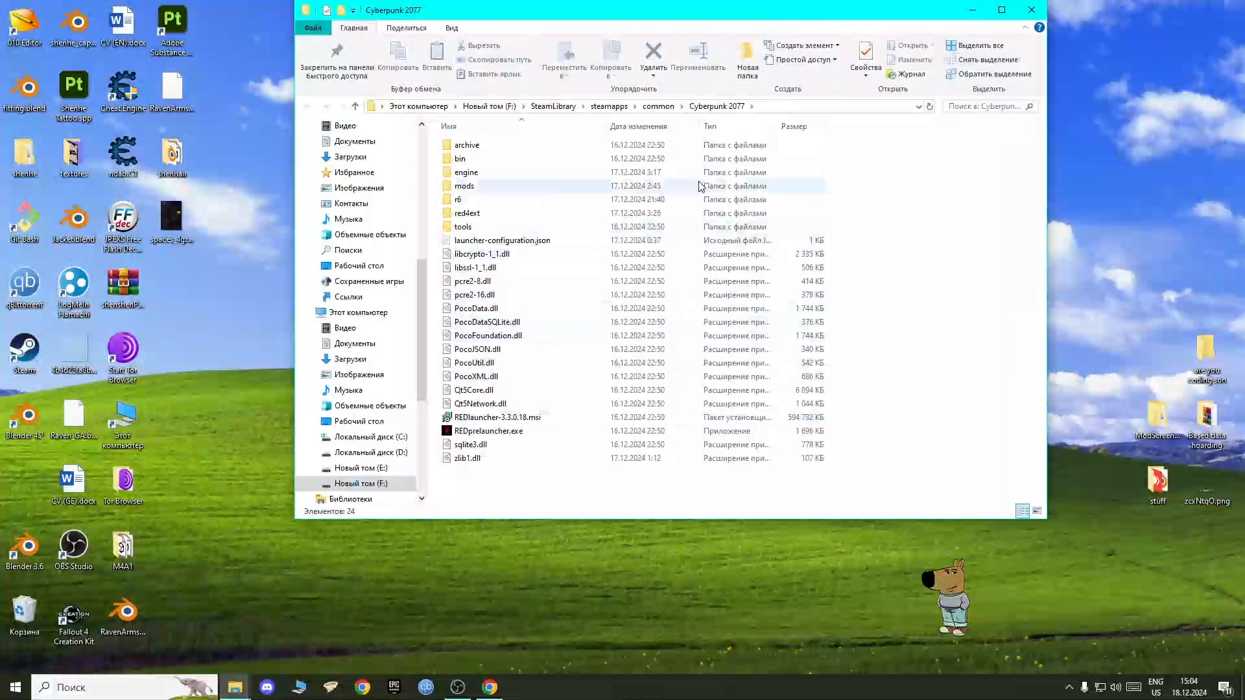
{"action": "left_click", "coordinate": [1028, 13]}
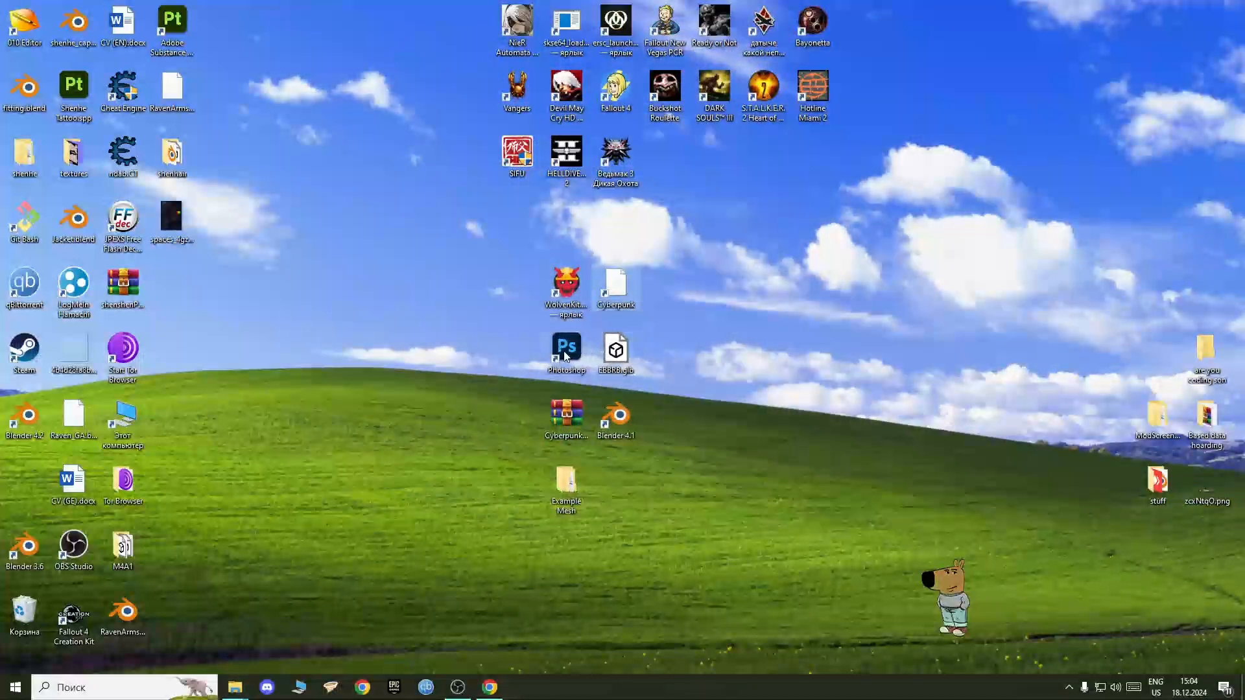
{"action": "left_click", "coordinate": [483, 353]}
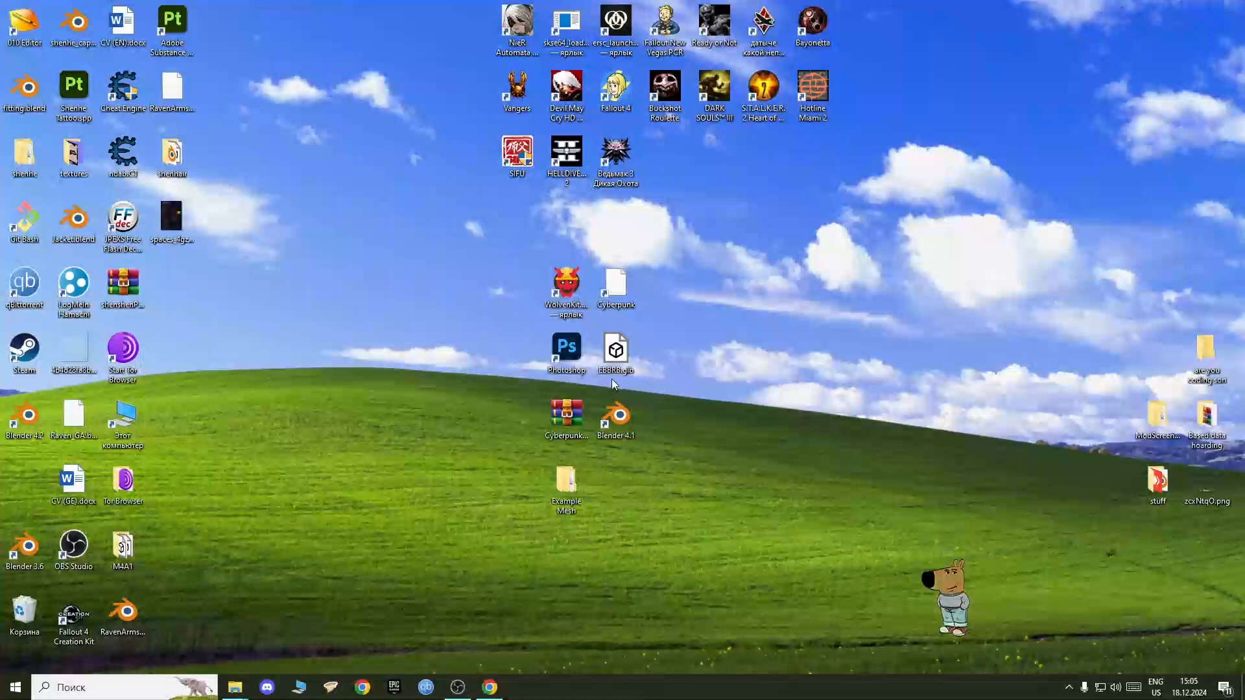
{"action": "mouse_move", "coordinate": [612, 380]}
{"action": "left_click", "coordinate": [563, 415]}
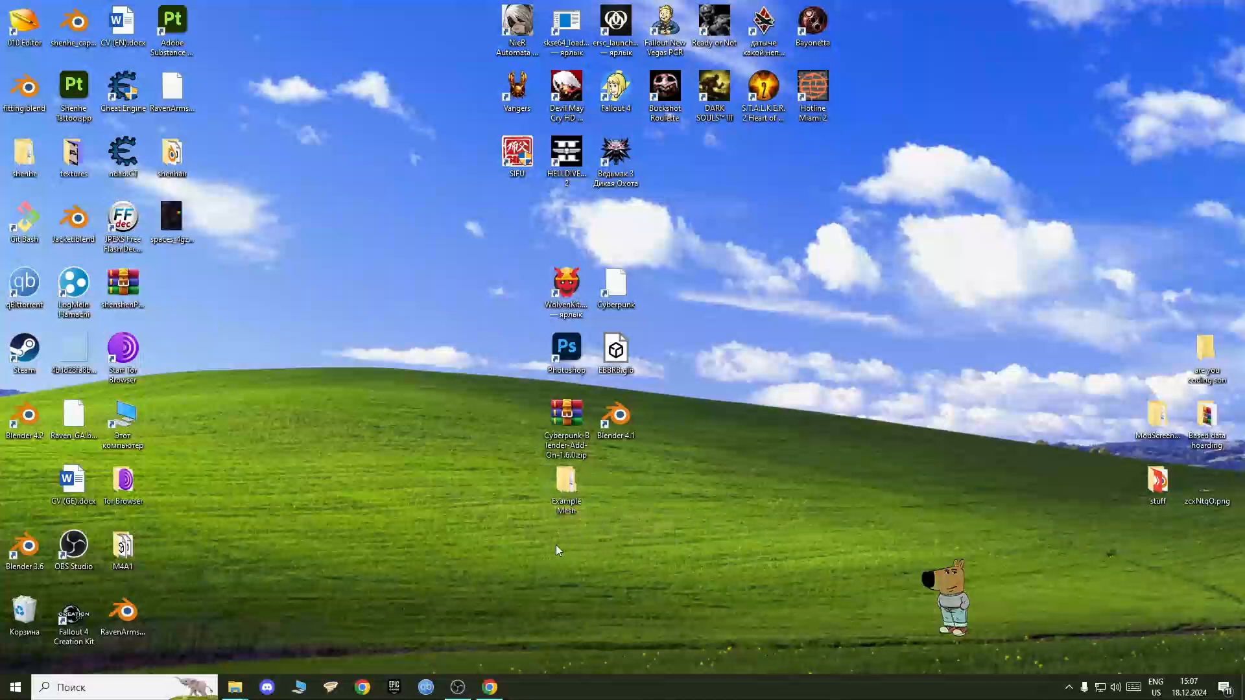
{"action": "left_click", "coordinate": [561, 490]}
{"action": "left_click", "coordinate": [480, 457]}
{"action": "left_click_drag", "start_coordinate": [528, 580], "coordinate": [613, 547]}
Step: Switch to Chrome, close the finished custom shirt download page and review the ArchiveXL mod page on Nexus Mods
{"action": "left_click", "coordinate": [490, 687]}
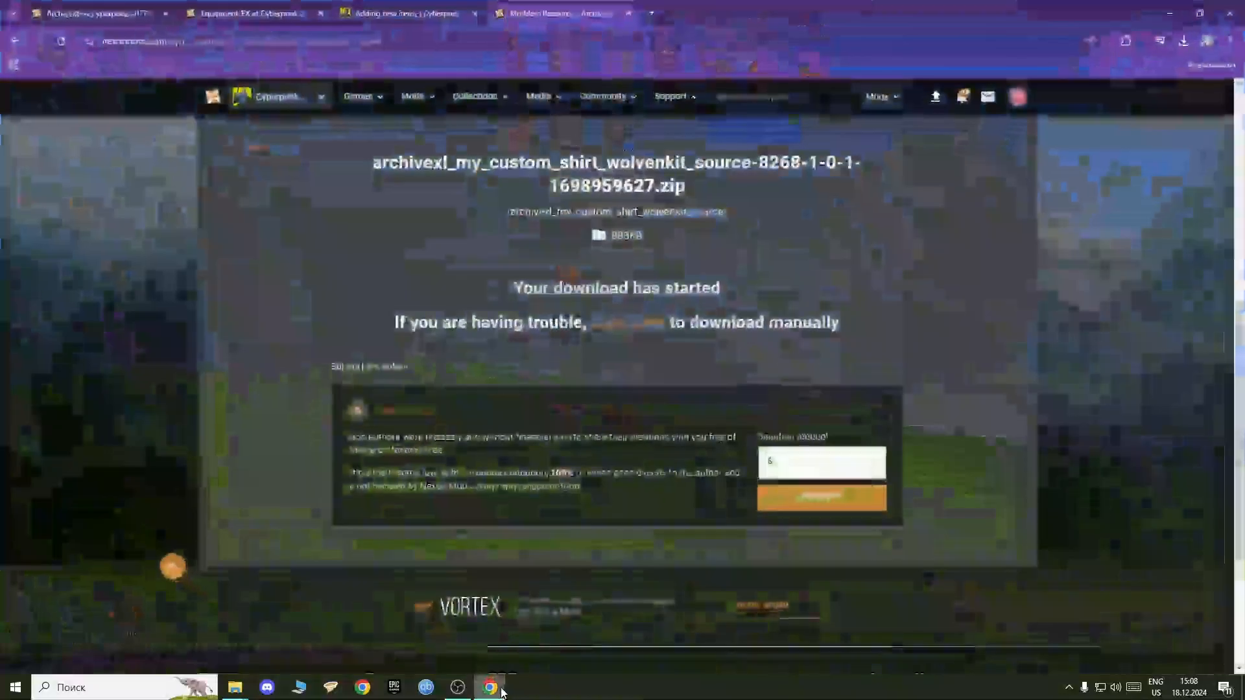
{"action": "left_click", "coordinate": [628, 13]}
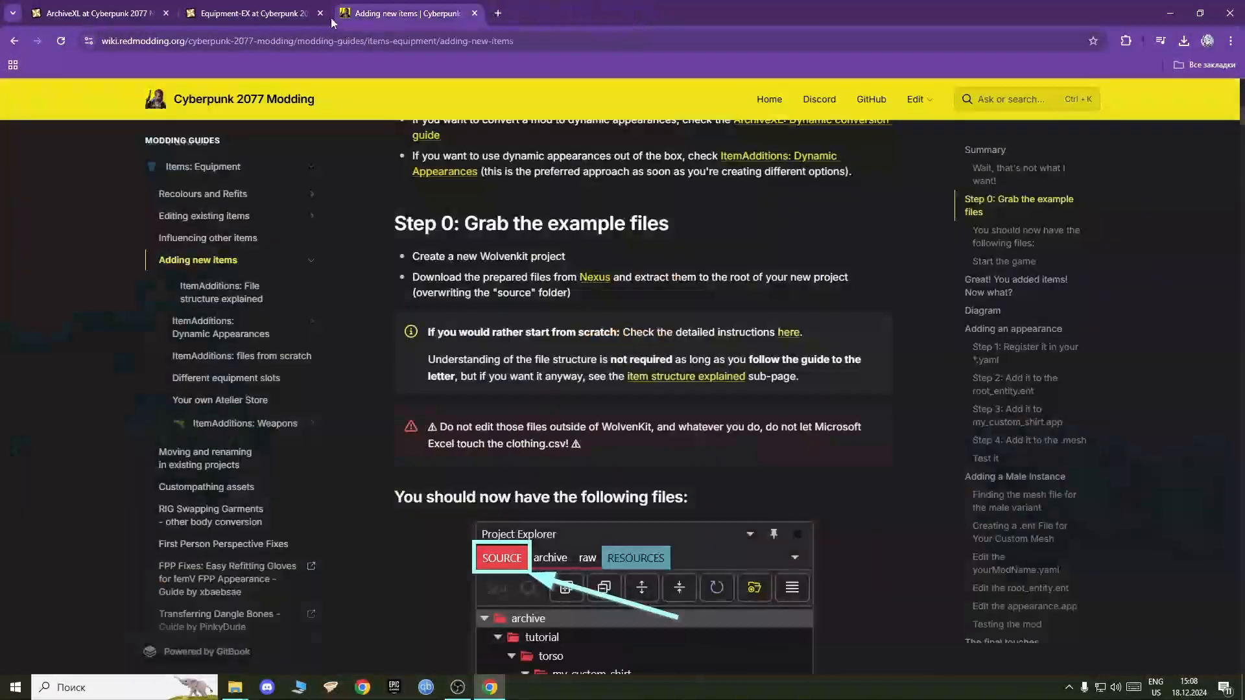
{"action": "left_click", "coordinate": [123, 13]}
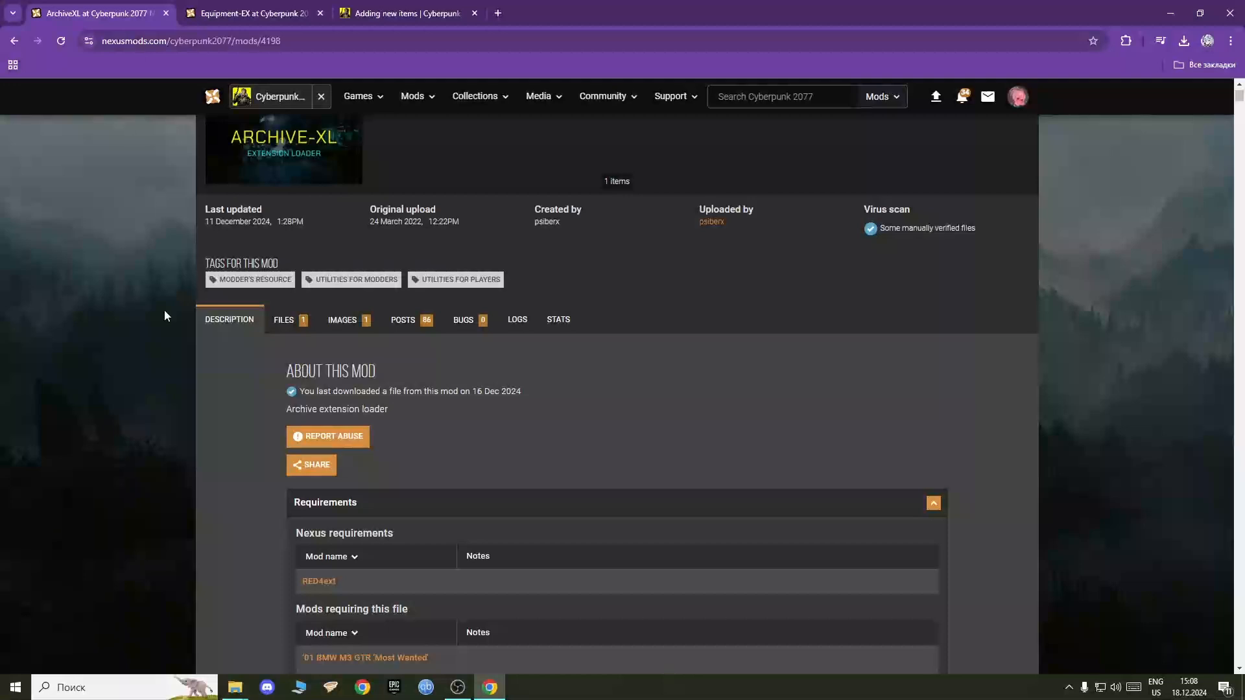
{"action": "scroll", "coordinate": [388, 414], "scroll_direction": "down", "scroll_amount": 2}
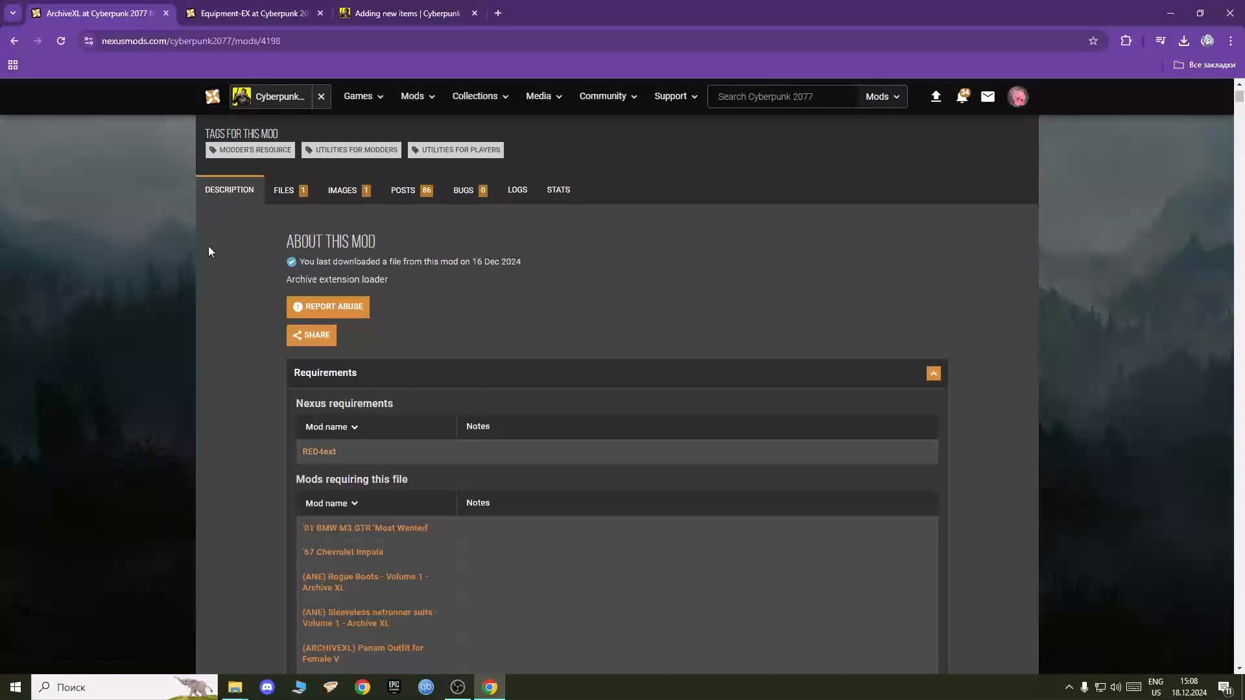
Step: Review the Equipment-EX mod description, expand its requirements list and close the Adding new items guide
{"action": "left_click", "coordinate": [220, 13]}
{"action": "left_click", "coordinate": [230, 196]}
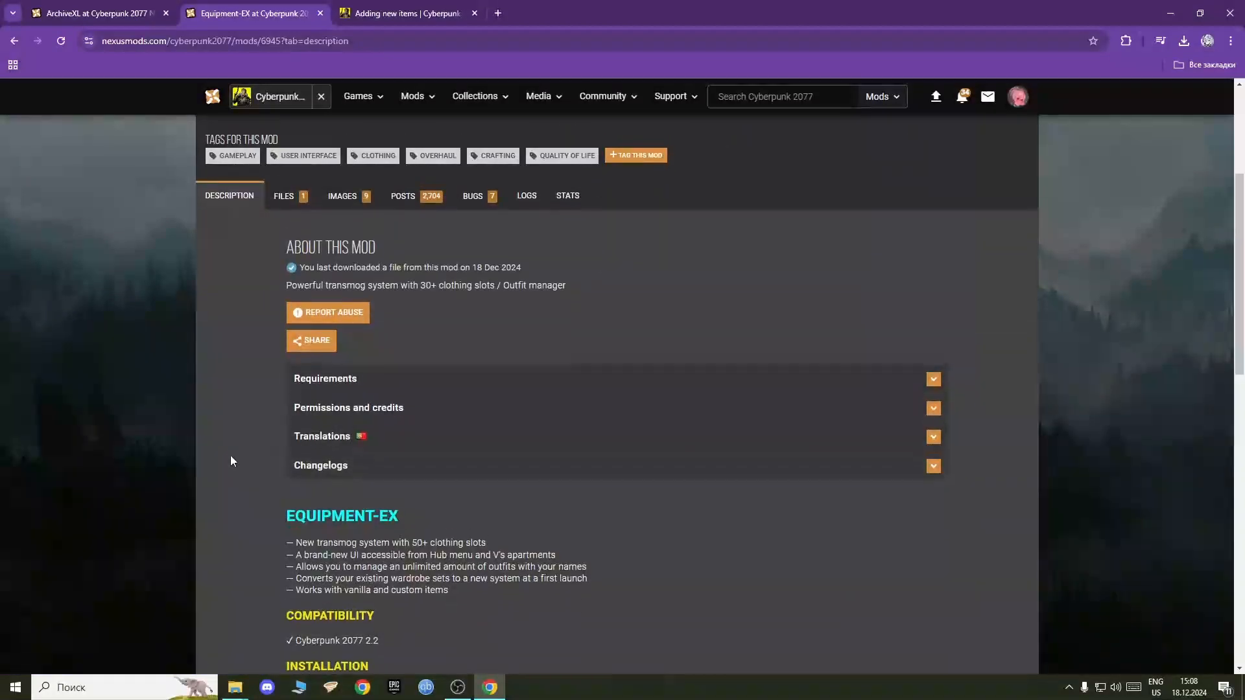
{"action": "scroll", "coordinate": [231, 455], "scroll_direction": "down", "scroll_amount": 2}
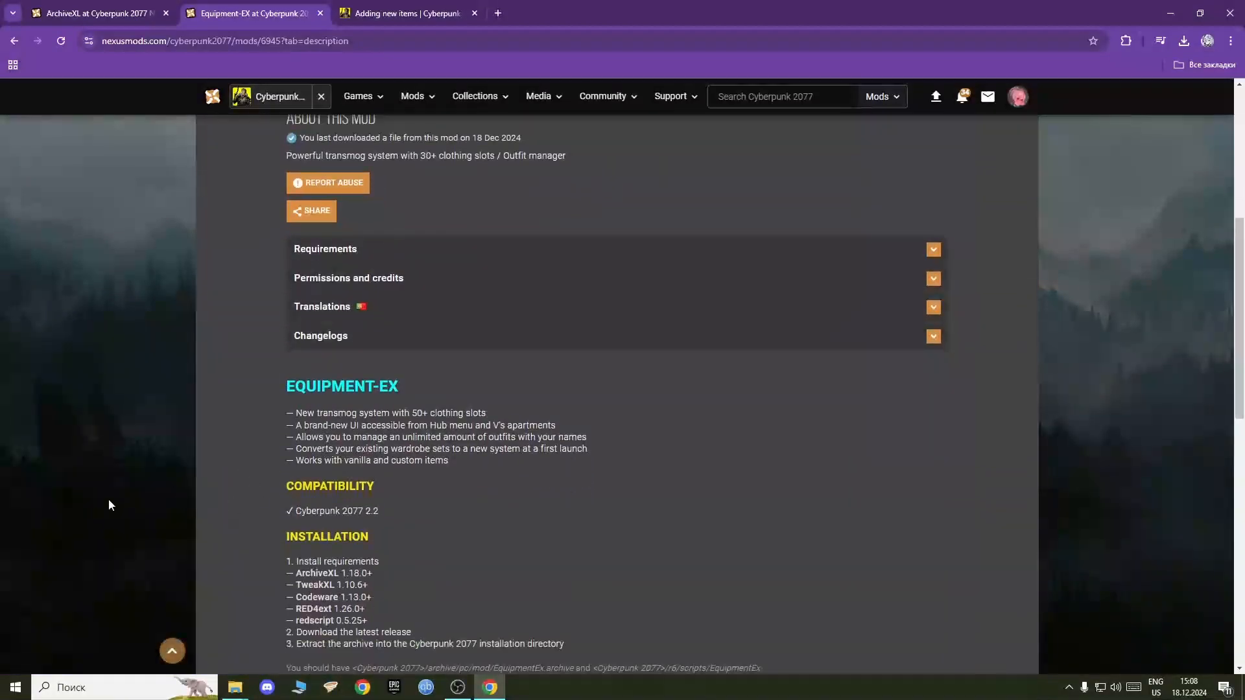
{"action": "scroll", "coordinate": [241, 484], "scroll_direction": "down", "scroll_amount": 1}
{"action": "scroll", "coordinate": [242, 484], "scroll_direction": "up", "scroll_amount": 3}
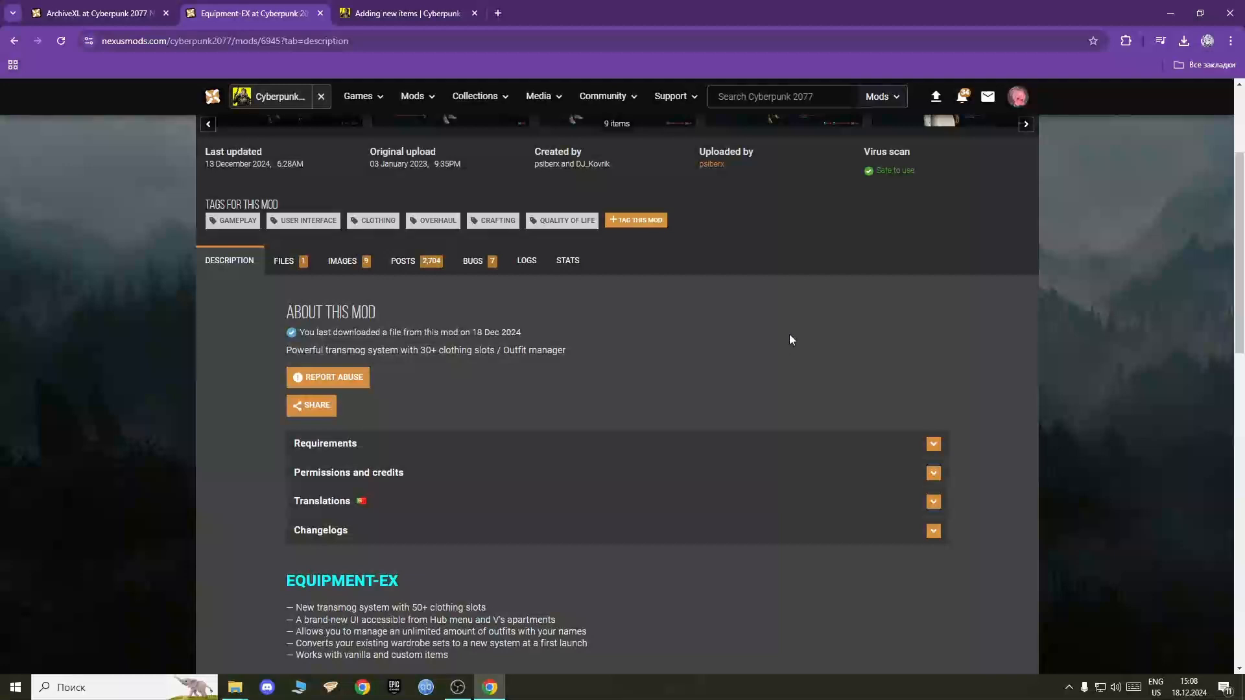
{"action": "left_click", "coordinate": [332, 442]}
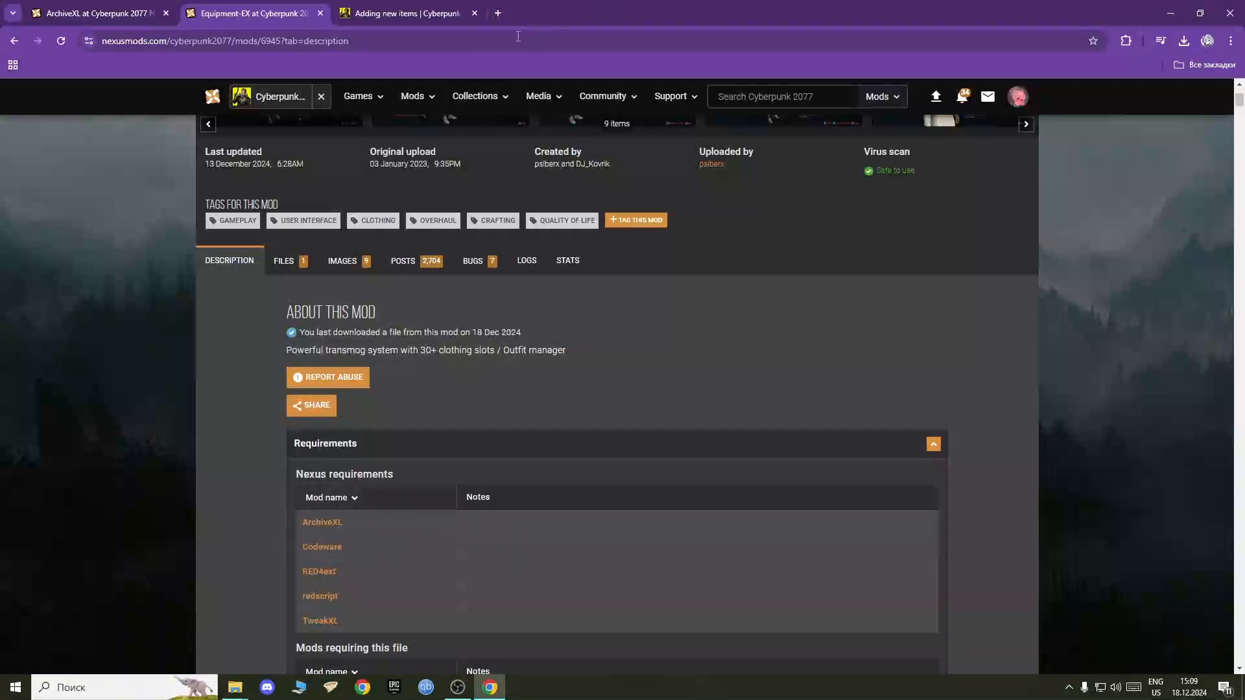
{"action": "left_click", "coordinate": [475, 13]}
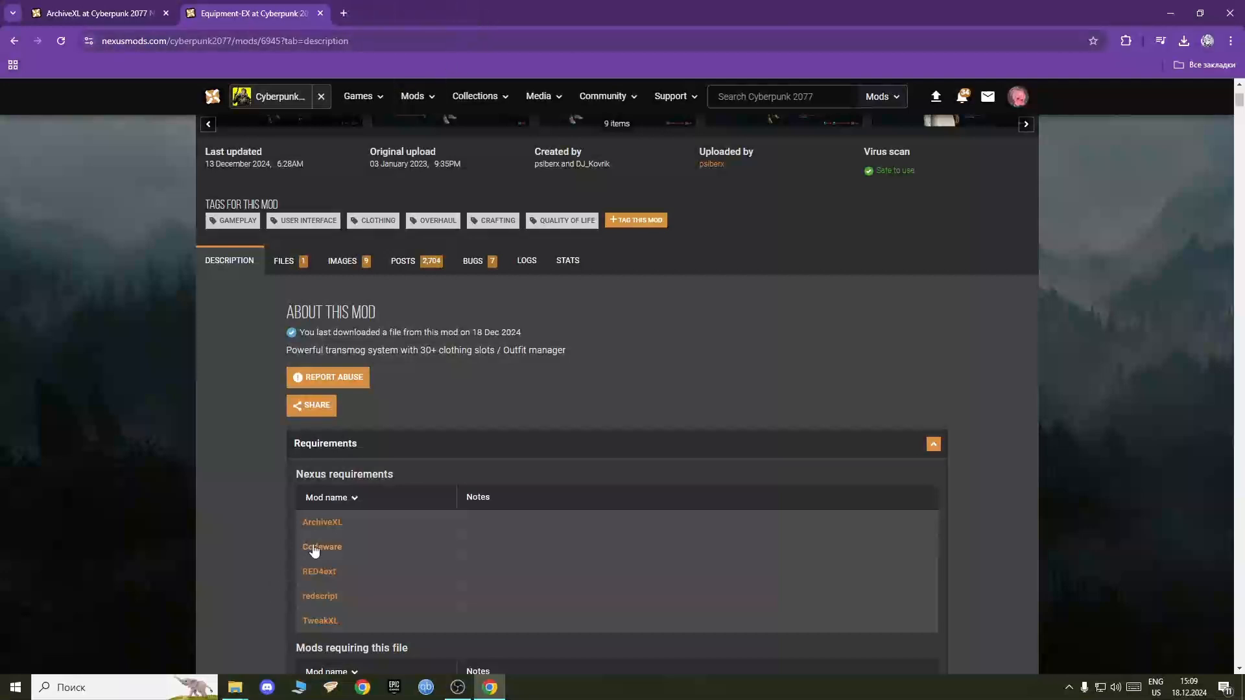
Step: Download the ArchiveXL 1.18.0 main file manually from its mod page, using the free slow download
{"action": "left_click", "coordinate": [91, 11]}
{"action": "left_click", "coordinate": [280, 190]}
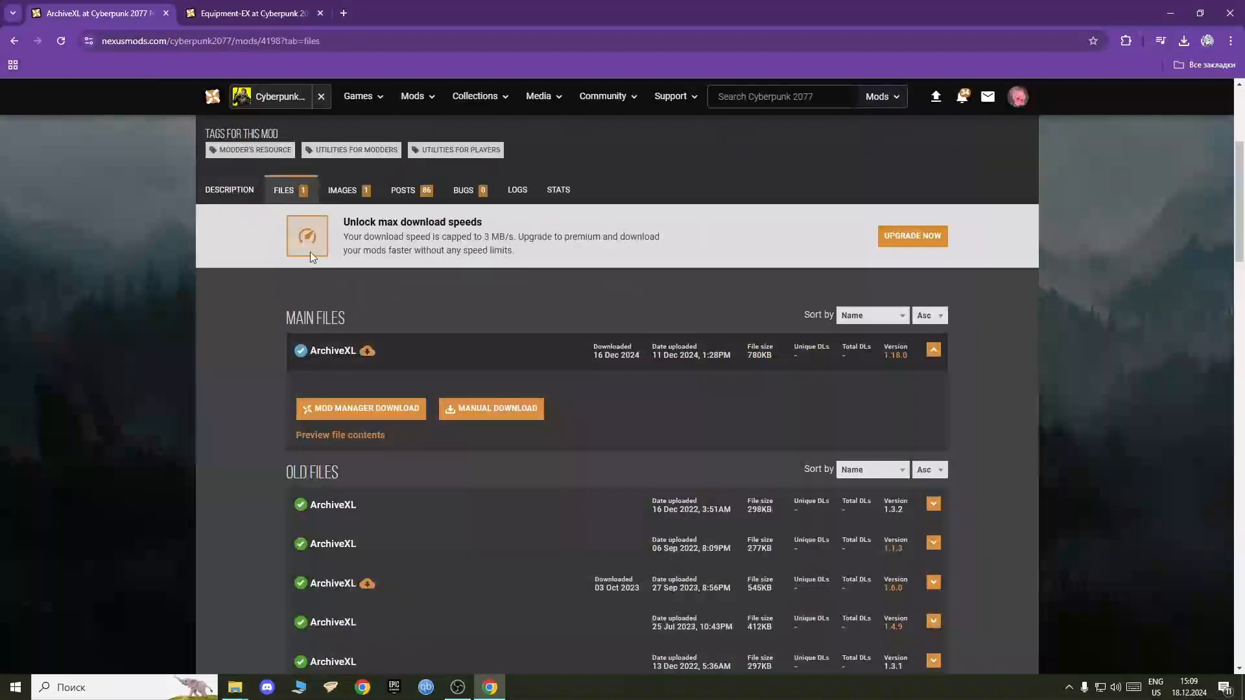
{"action": "left_click", "coordinate": [479, 413]}
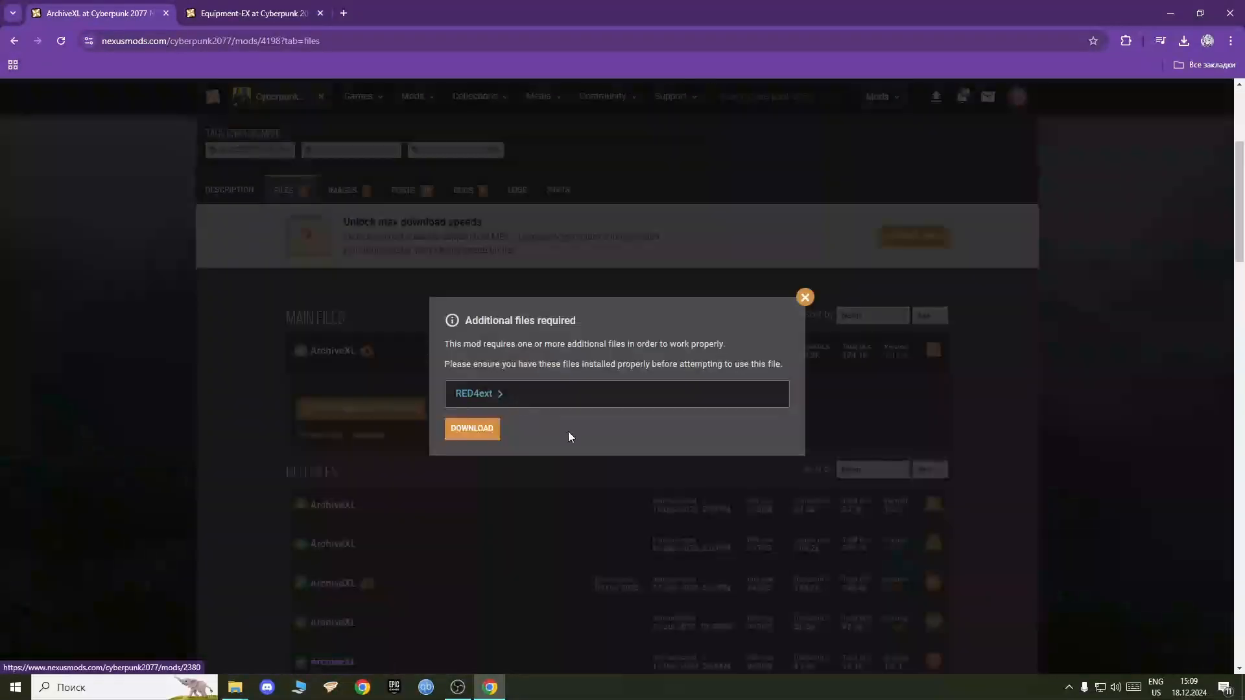
{"action": "left_click", "coordinate": [487, 432]}
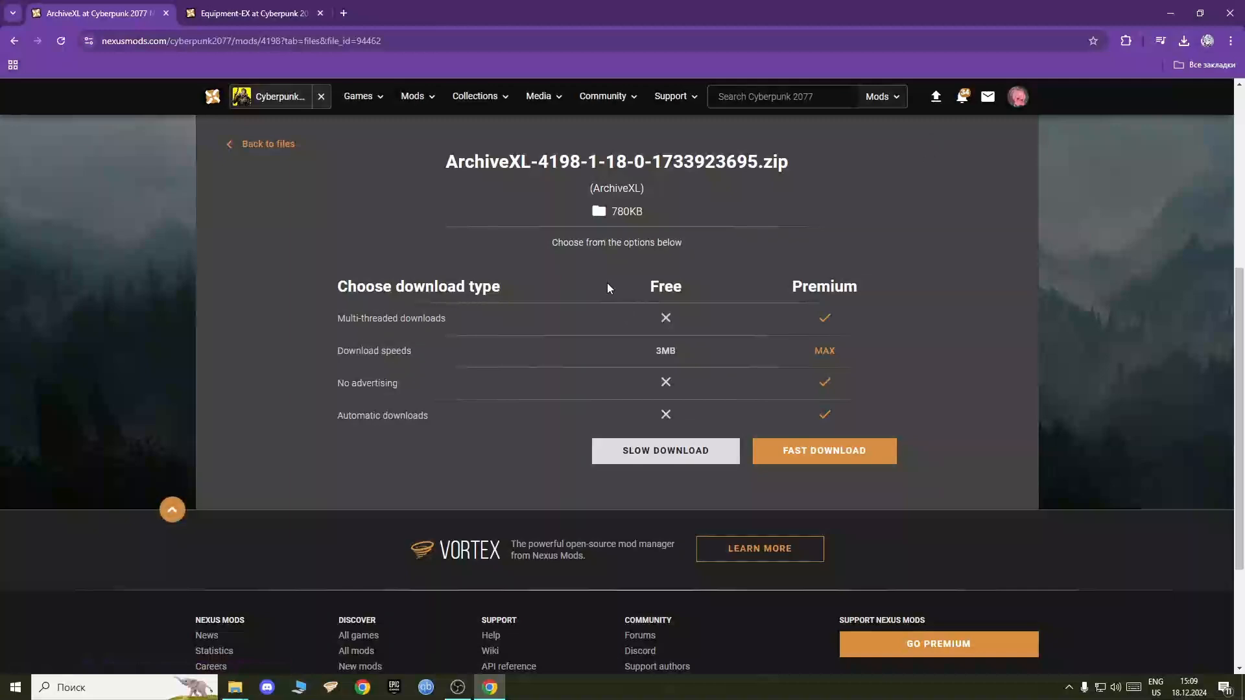
{"action": "left_click", "coordinate": [666, 451]}
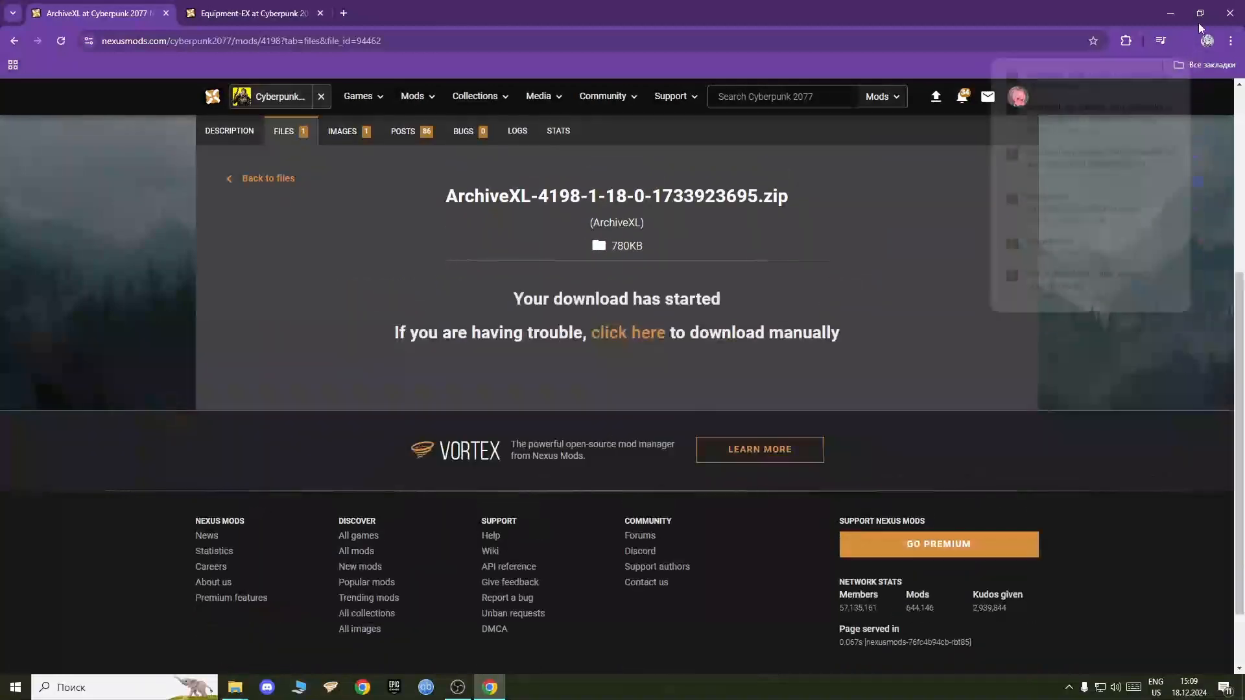
Step: Minimize the browser and move the downloaded ArchiveXL archive to an empty area of the desktop
{"action": "left_click", "coordinate": [1170, 13]}
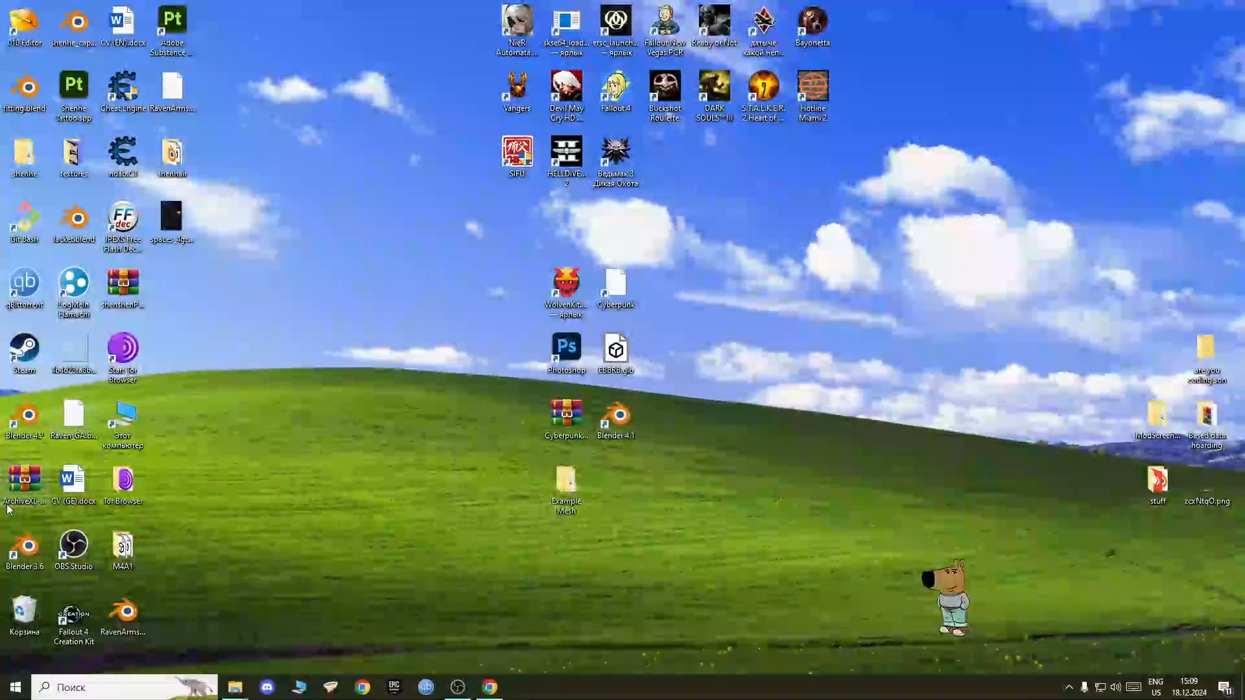
{"action": "right_click_drag", "start_coordinate": [320, 418], "coordinate": [613, 275]}
{"action": "left_click", "coordinate": [649, 385]}
Step: Show the Cyberpunk 2077 root folder through the desktop shortcut's file location, then close the folder
{"action": "right_click", "coordinate": [618, 297]}
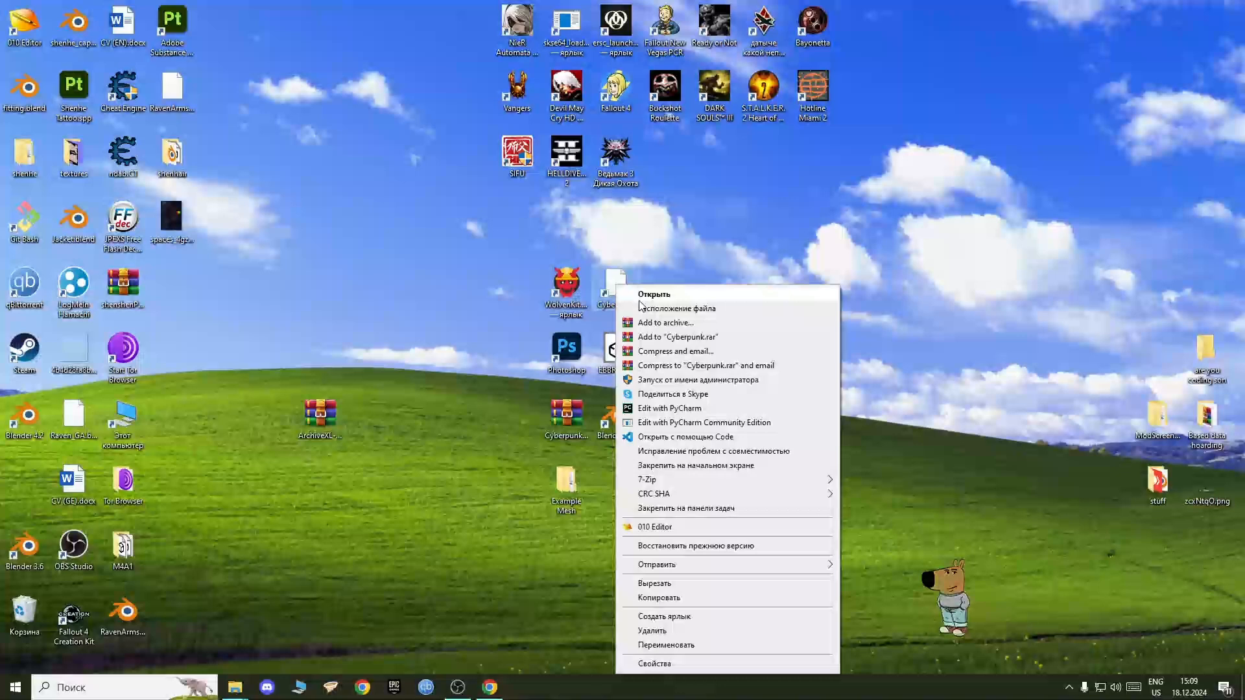
{"action": "left_click", "coordinate": [720, 312]}
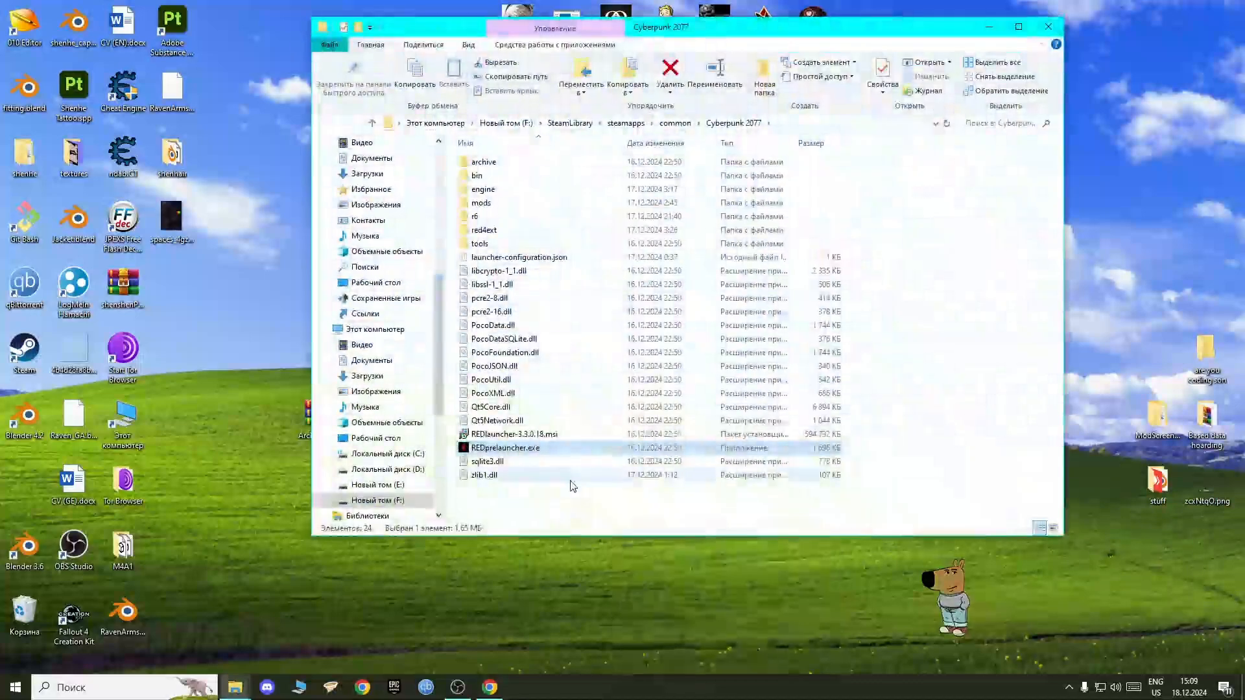
{"action": "left_click_drag", "start_coordinate": [543, 492], "coordinate": [587, 259]}
{"action": "left_click", "coordinate": [893, 263]}
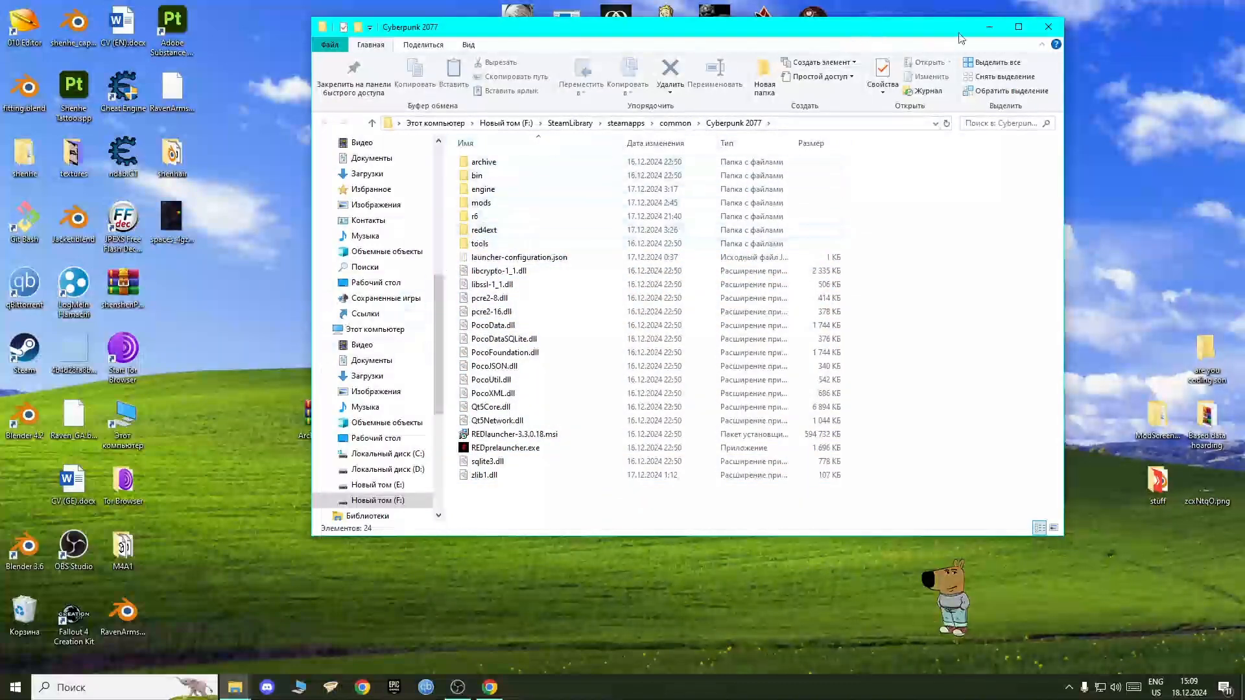
{"action": "left_click", "coordinate": [1049, 27]}
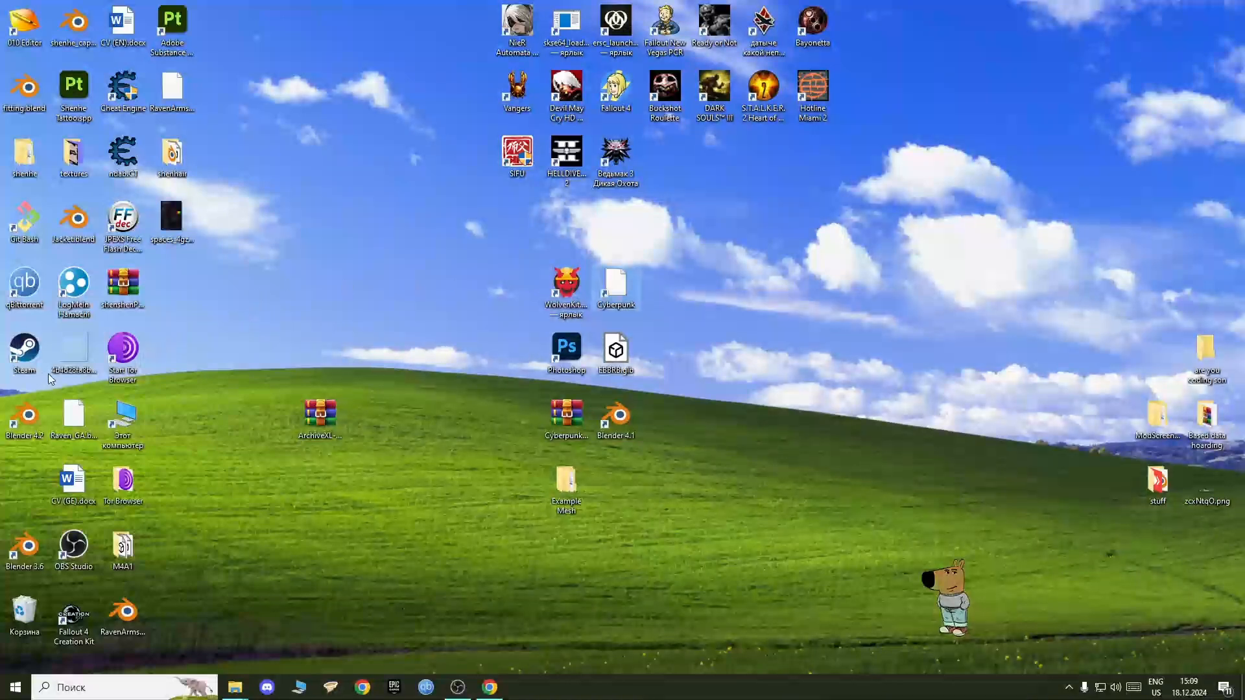
Step: Launch Steam, browse to Cyberpunk 2077's installed files from the game's properties, then close the folder and minimize Steam
{"action": "double_click", "coordinate": [26, 352]}
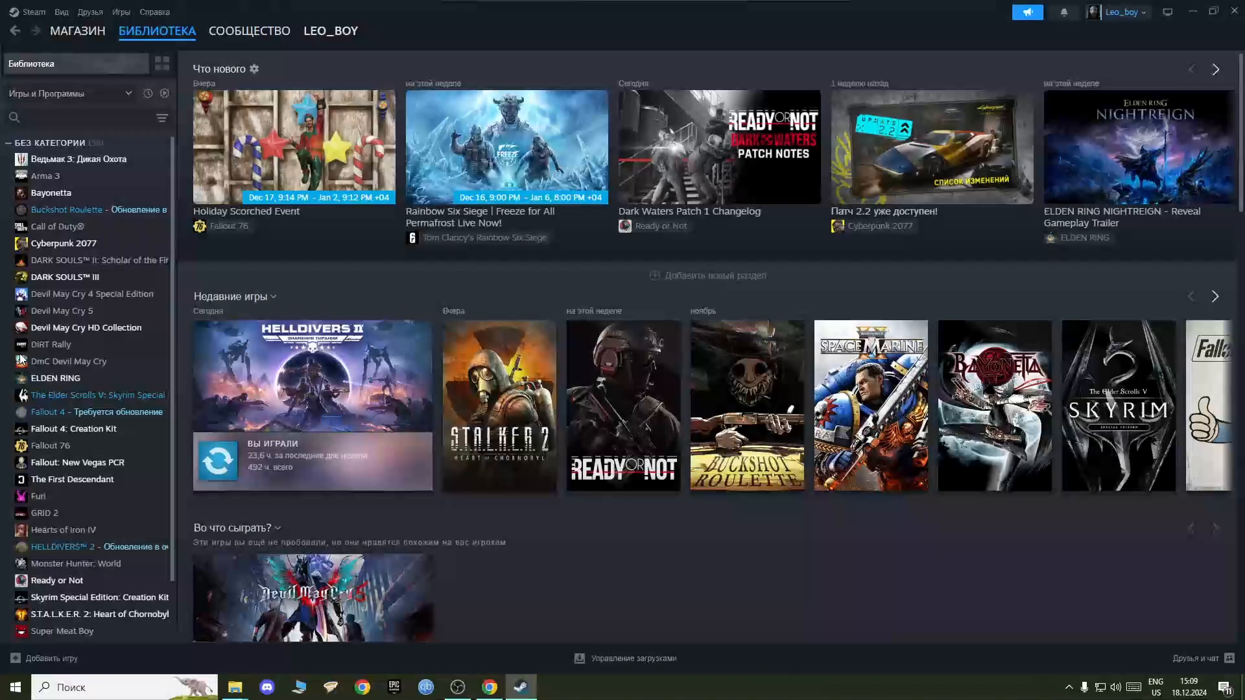
{"action": "right_click", "coordinate": [57, 247]}
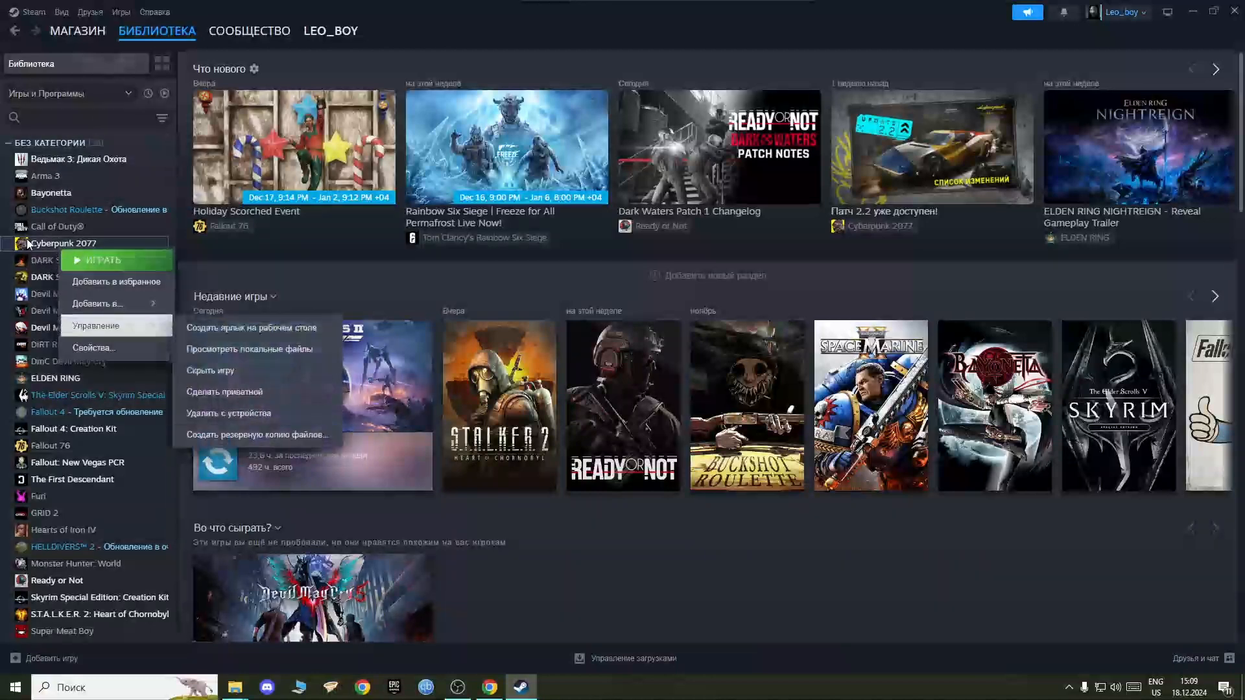
{"action": "left_click", "coordinate": [93, 349]}
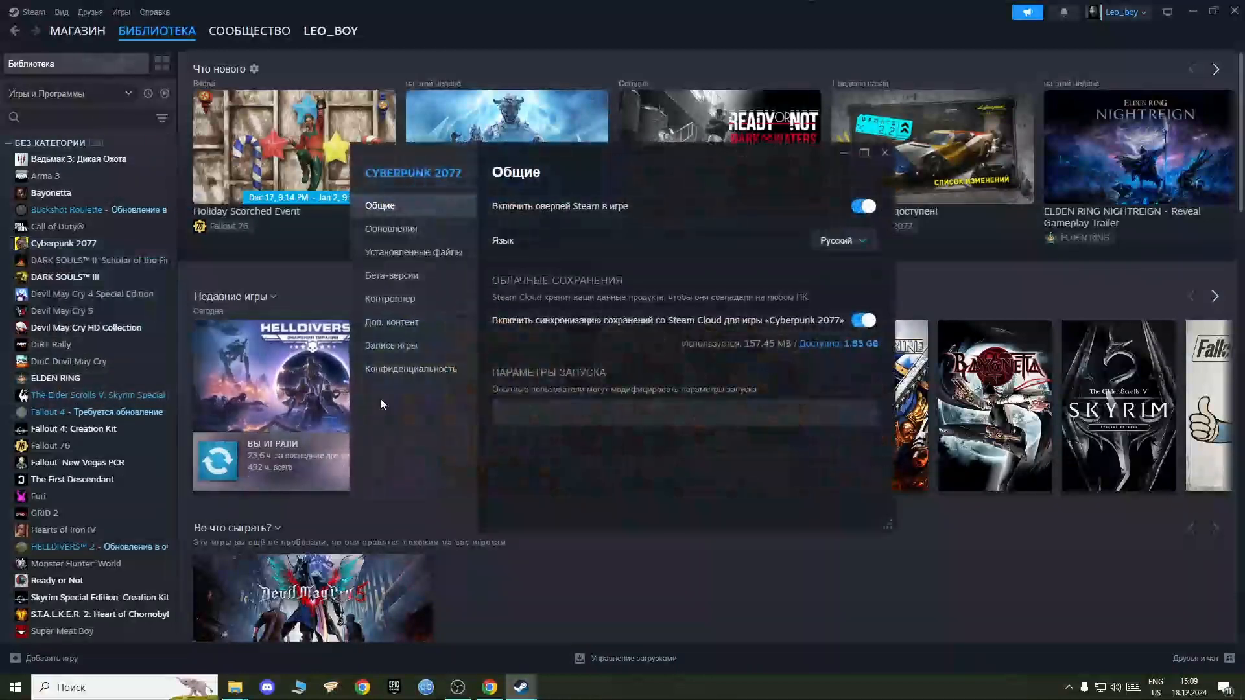
{"action": "left_click", "coordinate": [433, 254]}
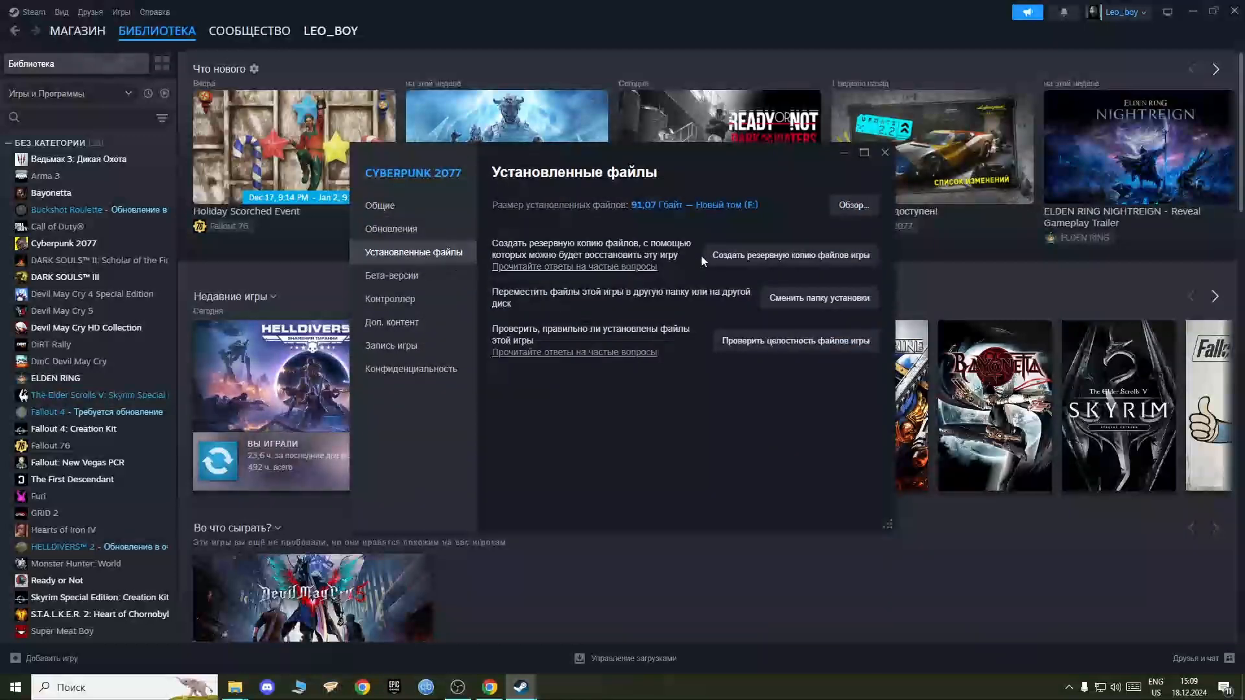
{"action": "left_click", "coordinate": [844, 209]}
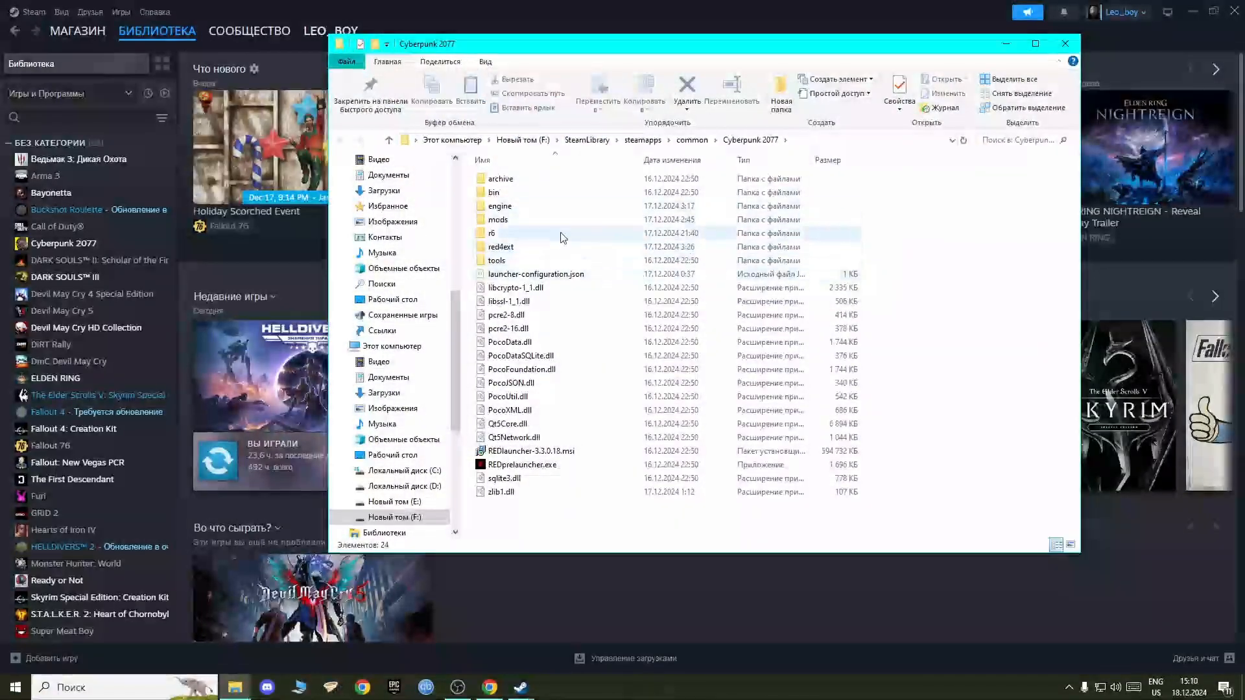
{"action": "left_click", "coordinate": [1066, 44]}
{"action": "left_click", "coordinate": [1169, 40]}
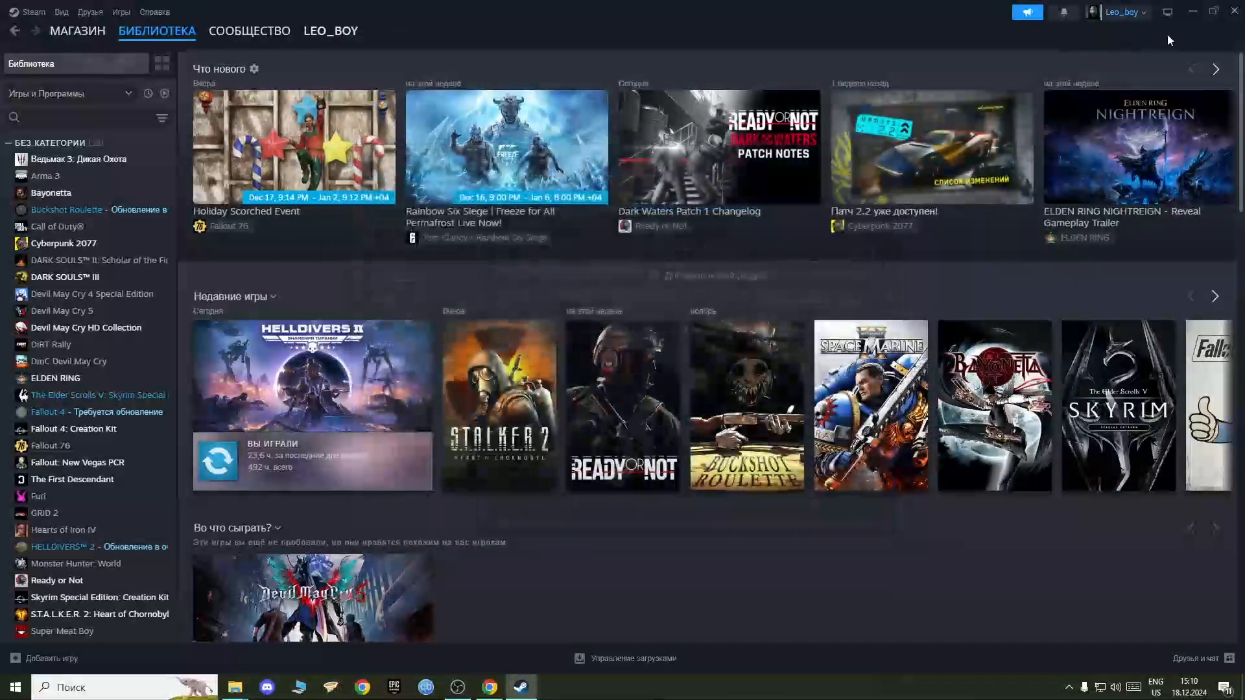
{"action": "left_click", "coordinate": [1194, 17]}
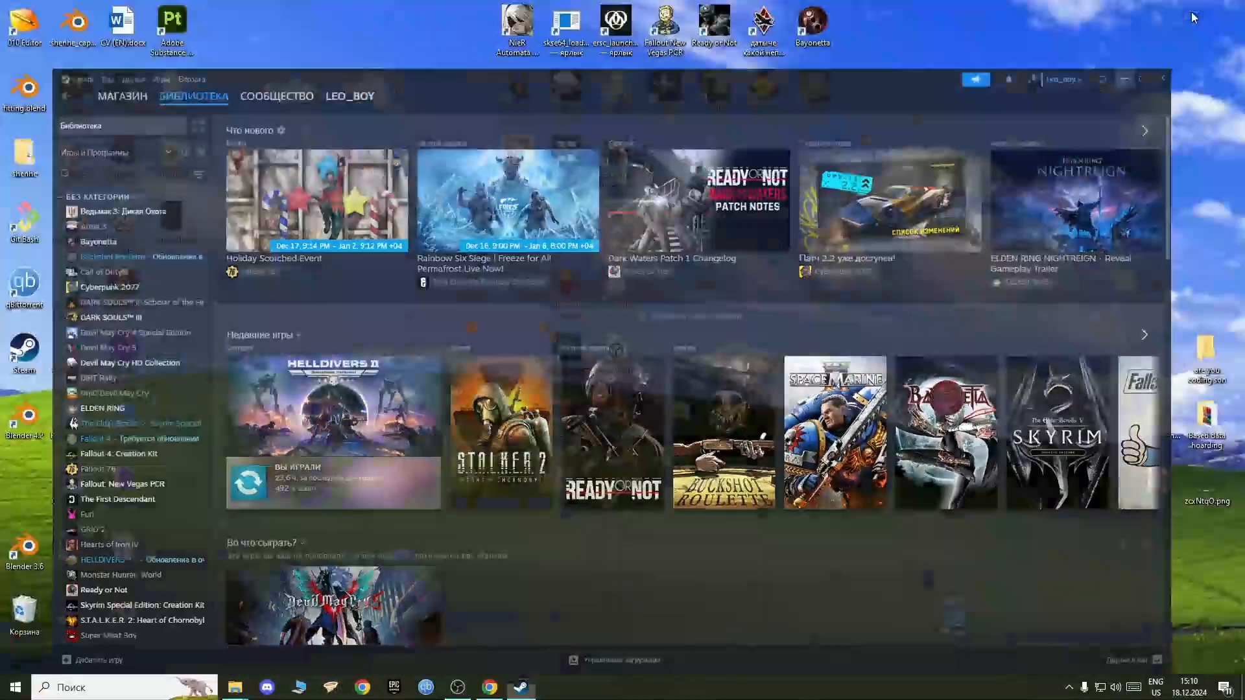
Step: Reopen the Cyberpunk 2077 root folder, open the ArchiveXL archive in WinRAR, dismiss the license notice and place the archive window beside the folder's file list
{"action": "right_click", "coordinate": [619, 288]}
{"action": "left_click", "coordinate": [655, 315]}
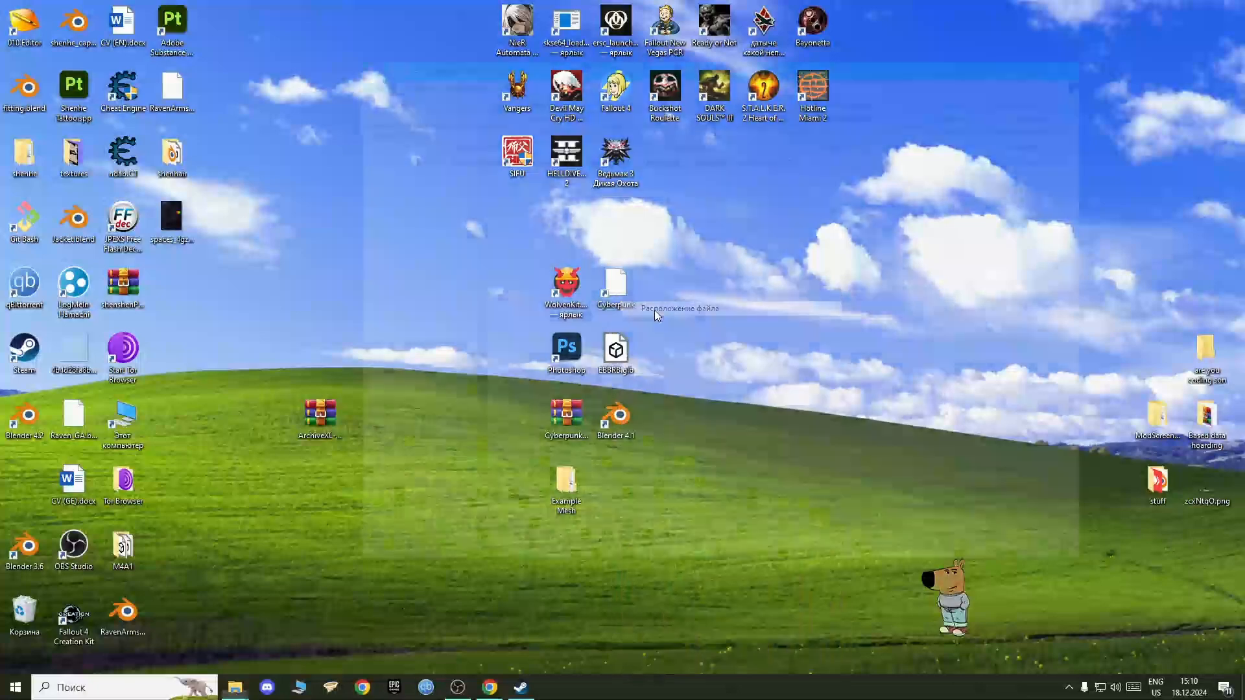
{"action": "left_click_drag", "start_coordinate": [321, 410], "coordinate": [227, 392]}
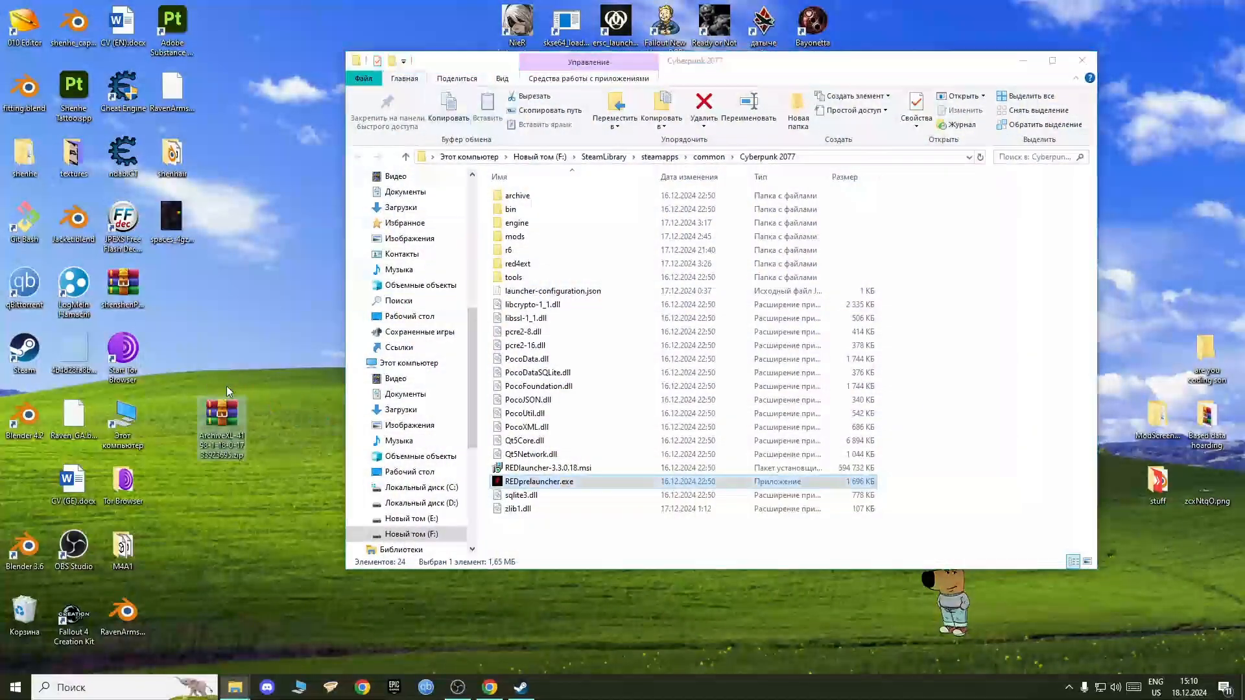
{"action": "double_click", "coordinate": [214, 421]}
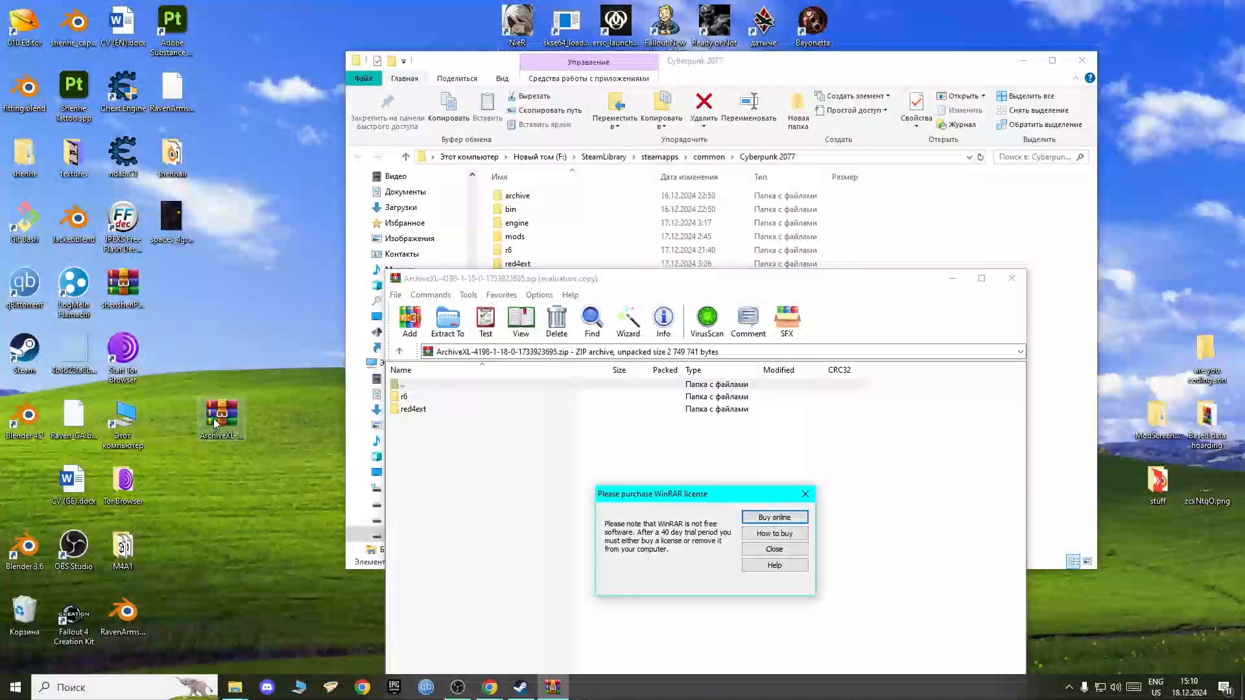
{"action": "left_click", "coordinate": [803, 493]}
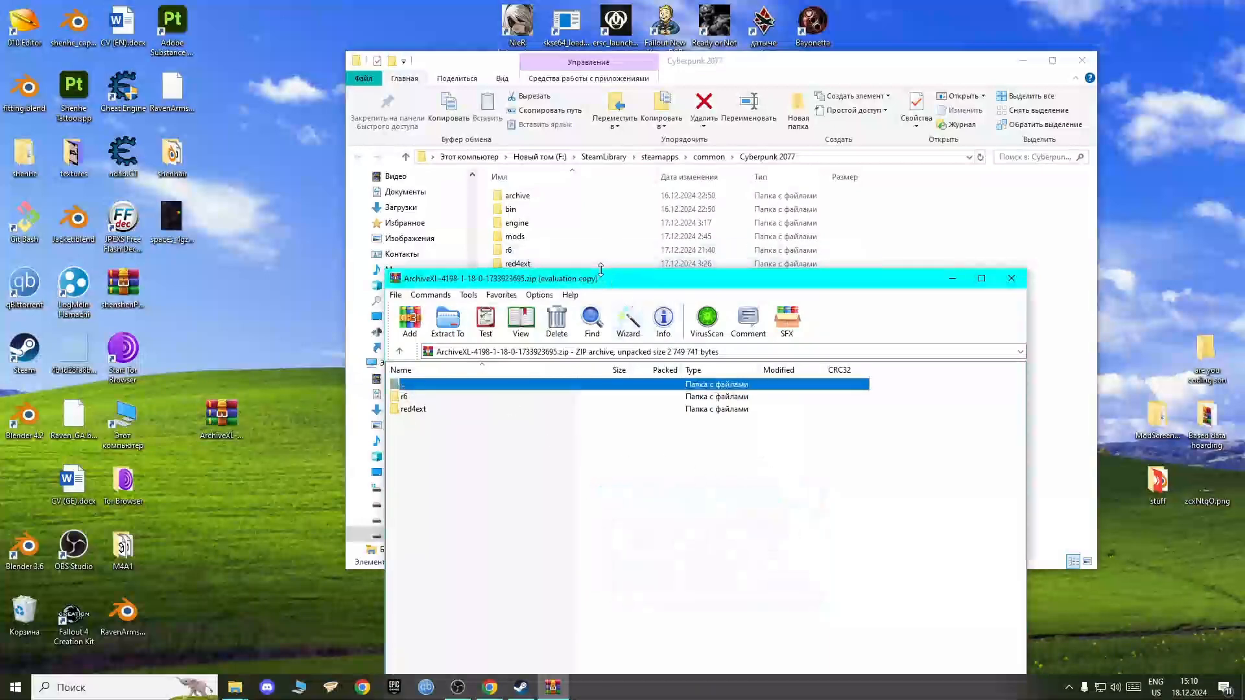
{"action": "left_click_drag", "start_coordinate": [608, 282], "coordinate": [841, 253]}
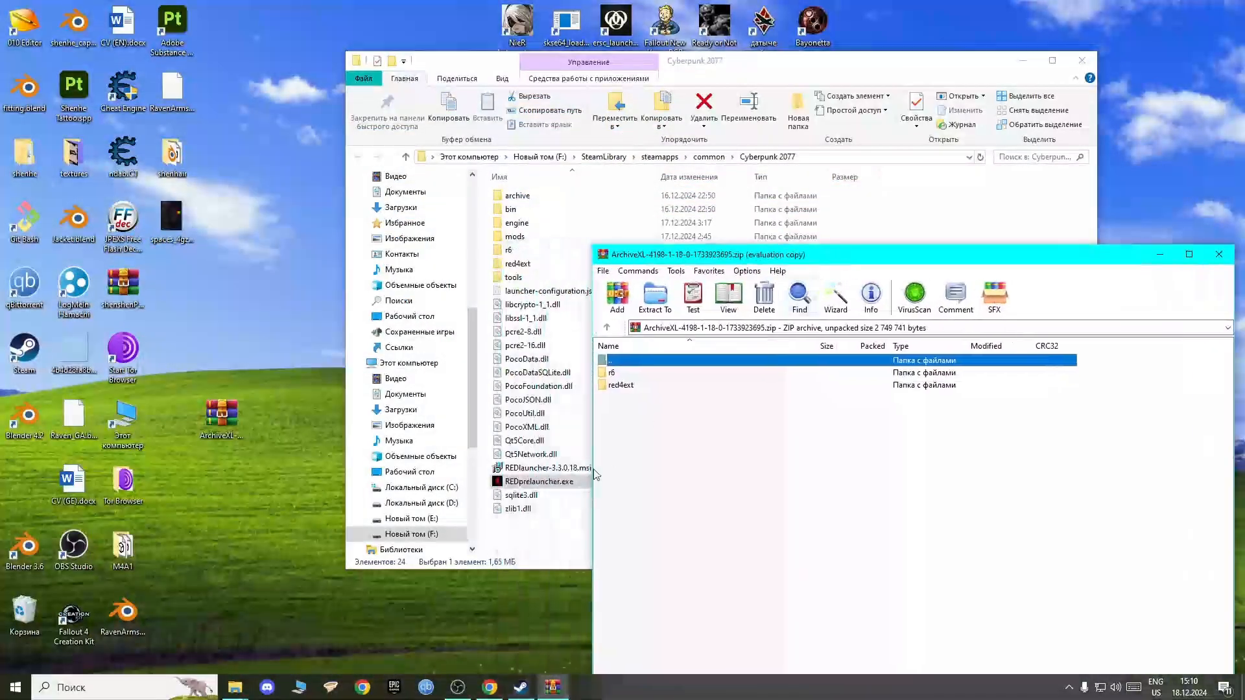
Step: Select the archive's r6 and red4ext folders, close the archive and game folder windows, and move the ArchiveXL archive to the Recycle Bin
{"action": "left_click_drag", "start_coordinate": [655, 423], "coordinate": [743, 259]}
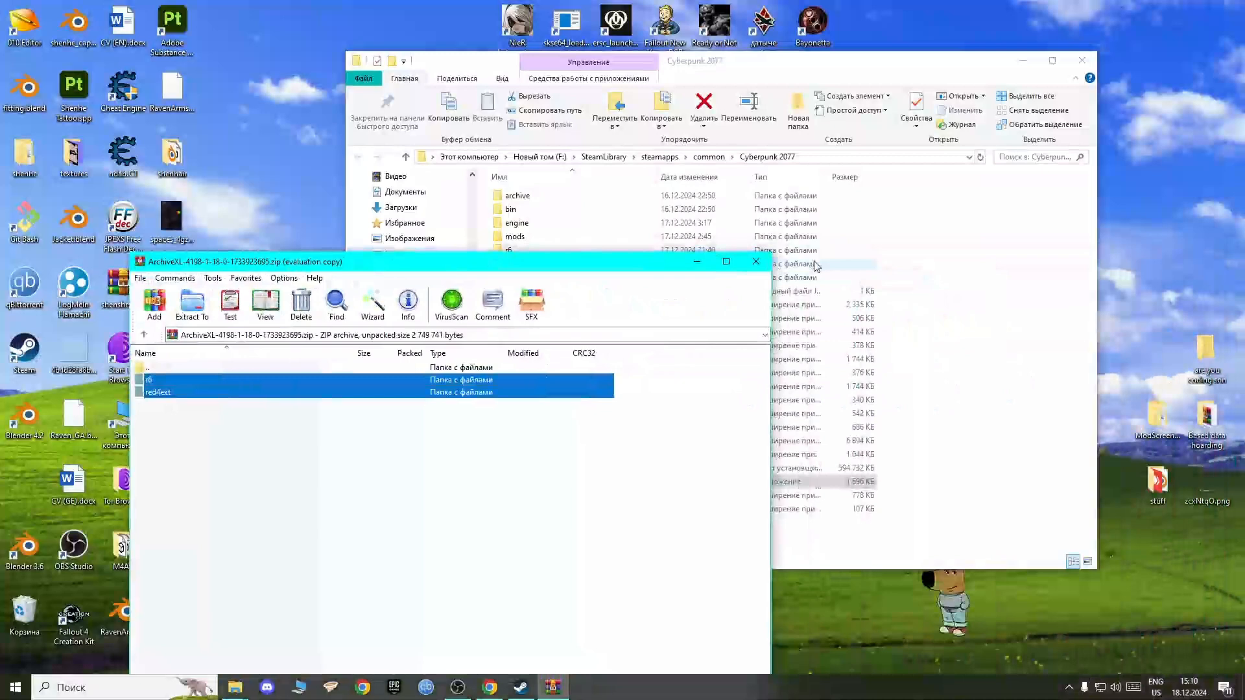
{"action": "left_click", "coordinate": [756, 261]}
{"action": "left_click_drag", "start_coordinate": [216, 426], "coordinate": [24, 608]}
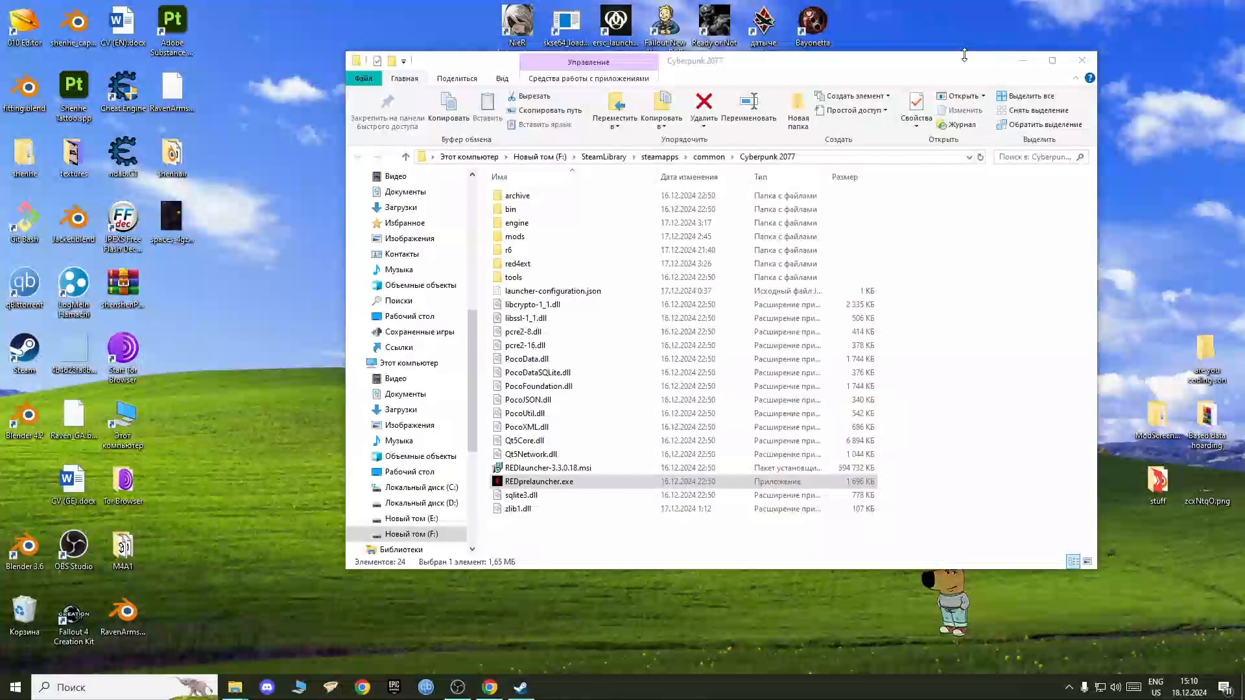
{"action": "left_click", "coordinate": [1082, 61]}
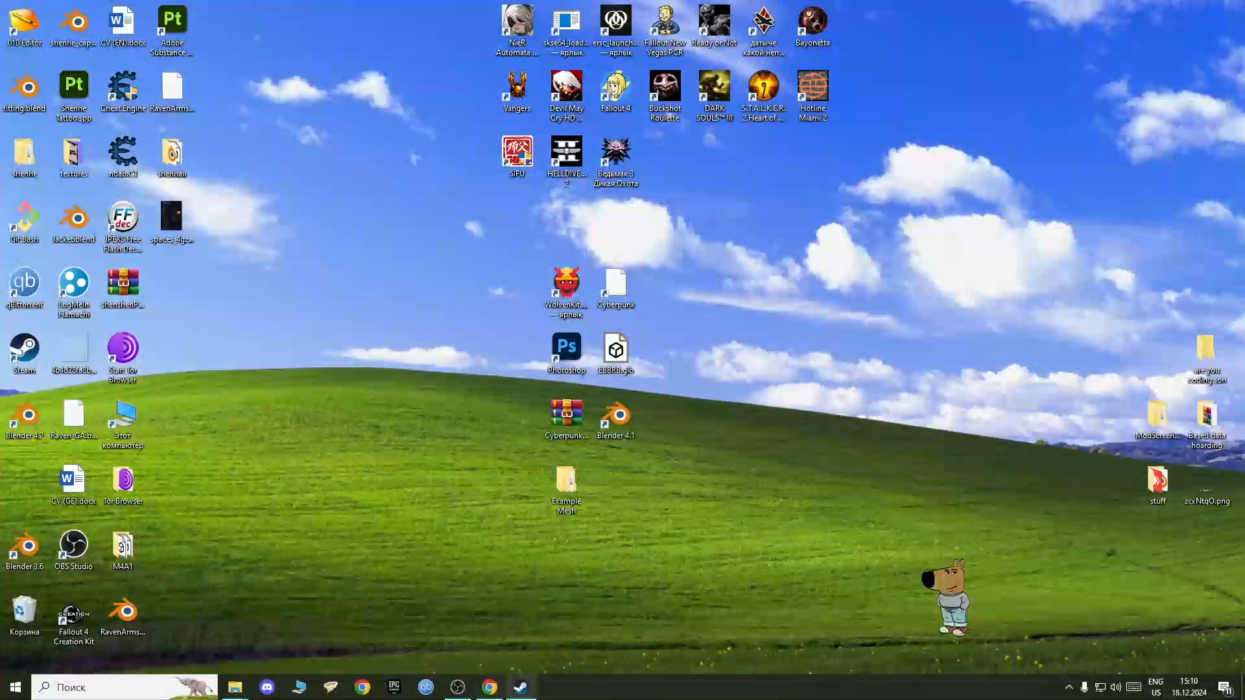
Step: Return to the browser, search for "cyberpunk adding new items" and open the REDModding Wiki guide Adding new items
{"action": "left_click", "coordinate": [490, 688]}
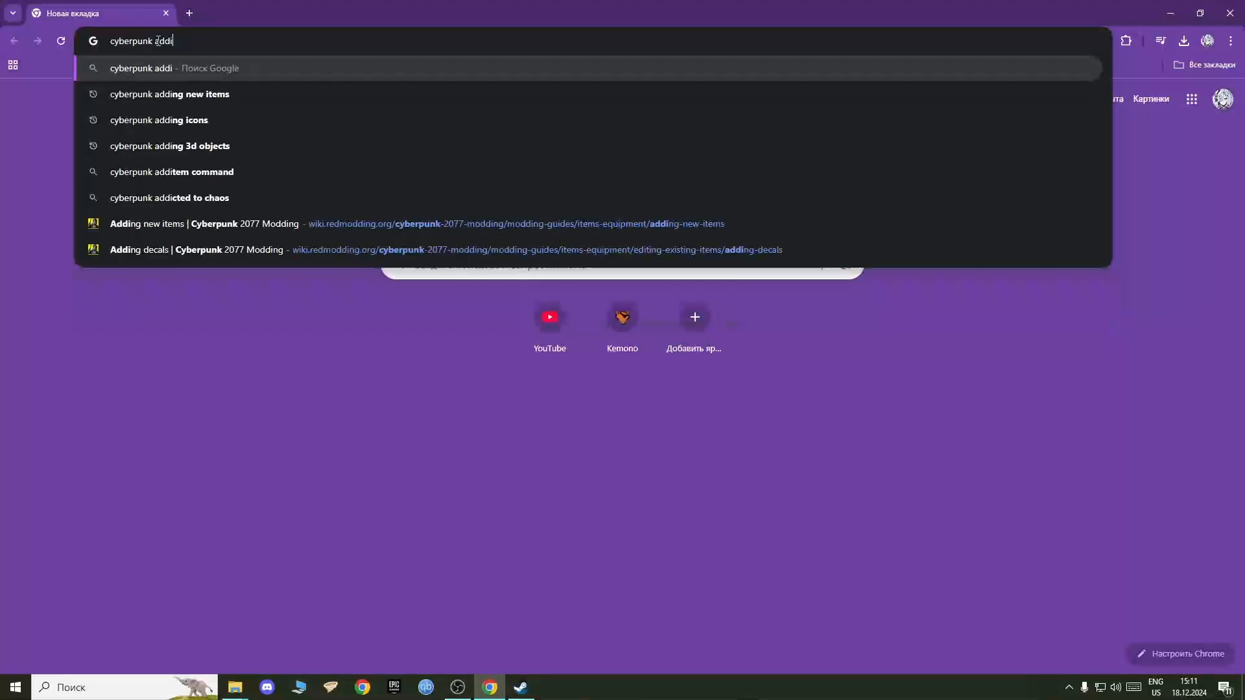
{"action": "type", "text": "ing new items"}
{"action": "key", "text": "Return"}
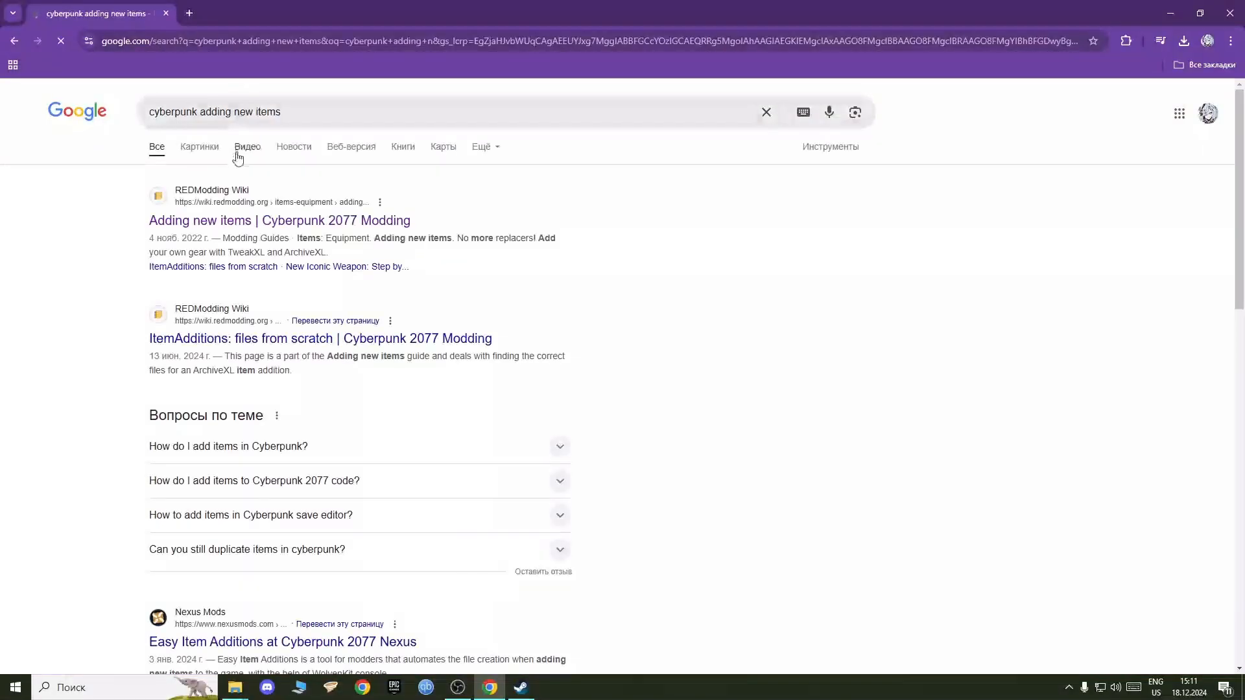
{"action": "left_click", "coordinate": [231, 224]}
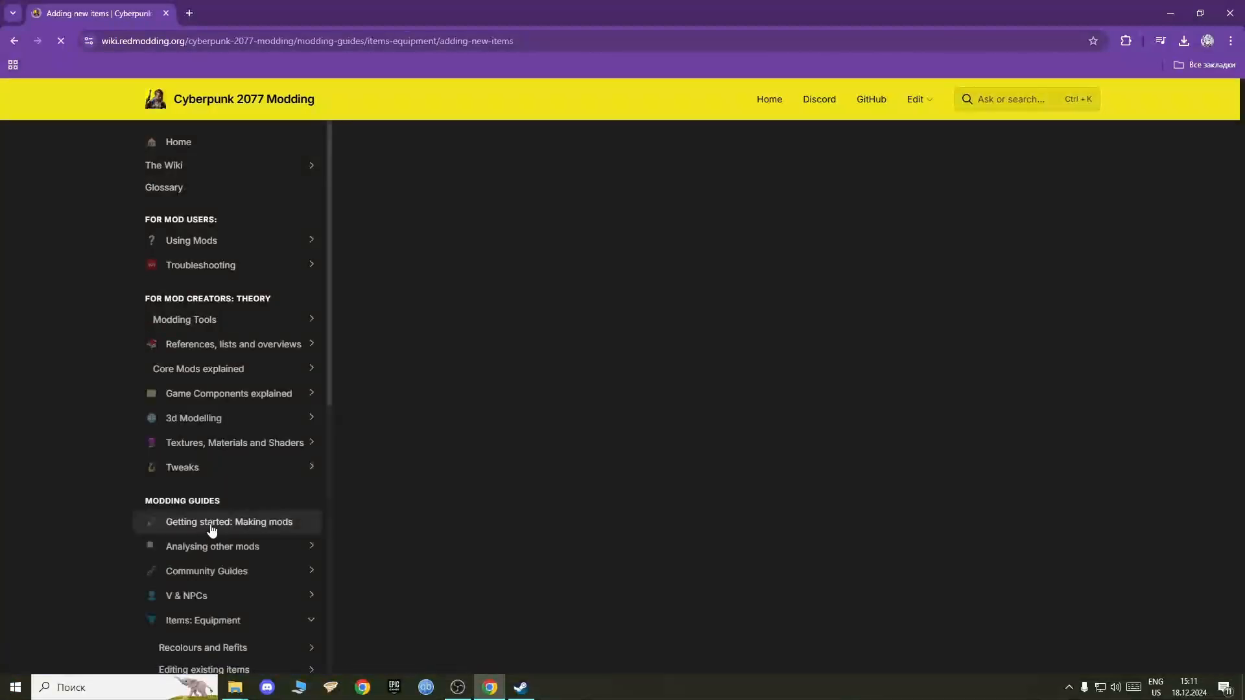
Step: Open the Nexus link for the prepared example files from the guide's Step 0 in a new tab and switch to it
{"action": "scroll", "coordinate": [566, 351], "scroll_direction": "down", "scroll_amount": 3}
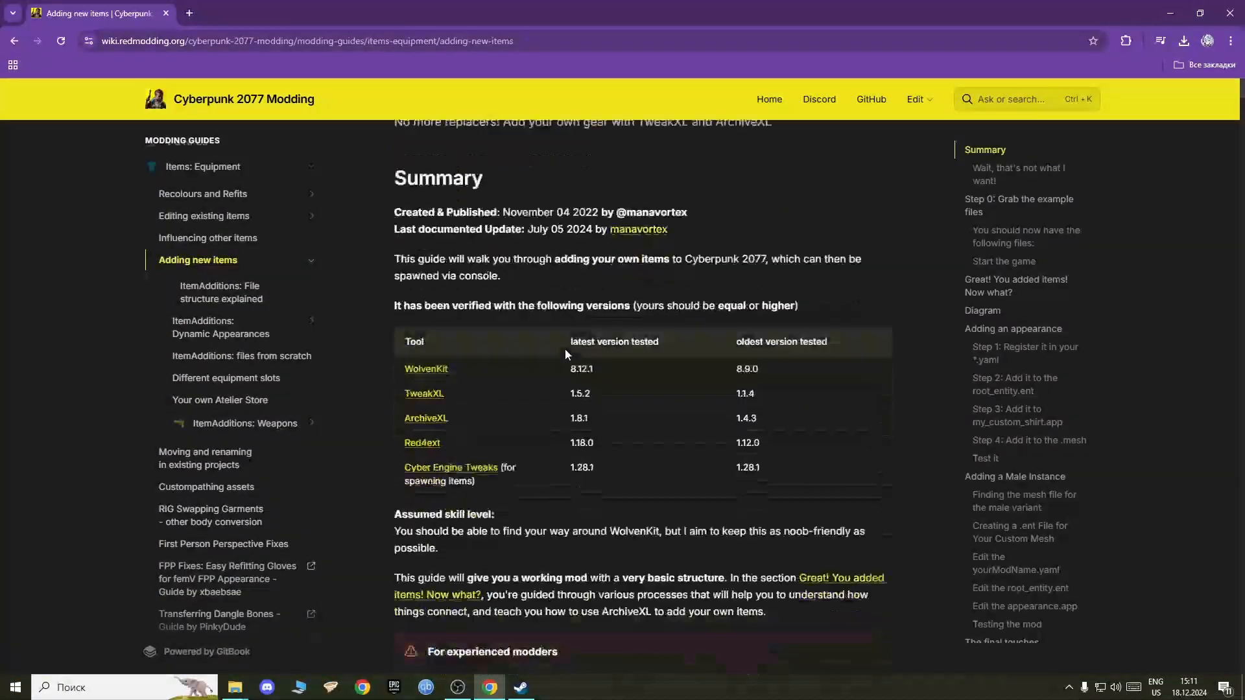
{"action": "scroll", "coordinate": [589, 423], "scroll_direction": "down", "scroll_amount": 5}
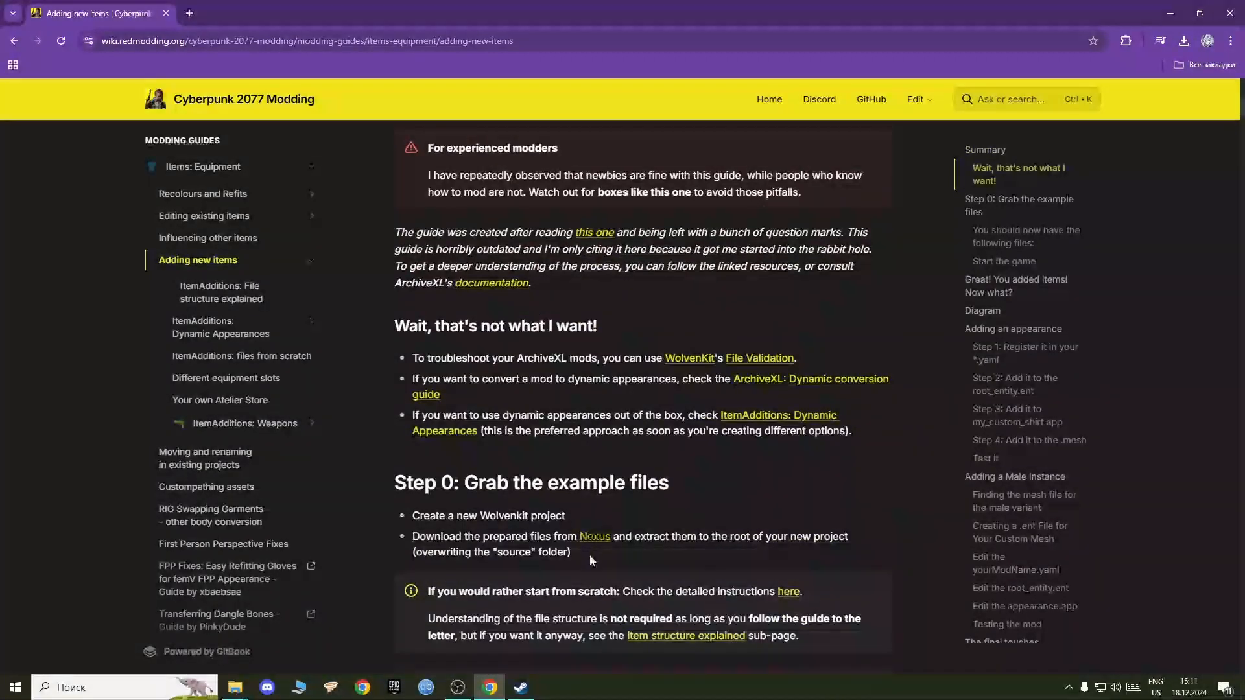
{"action": "right_click", "coordinate": [601, 539]}
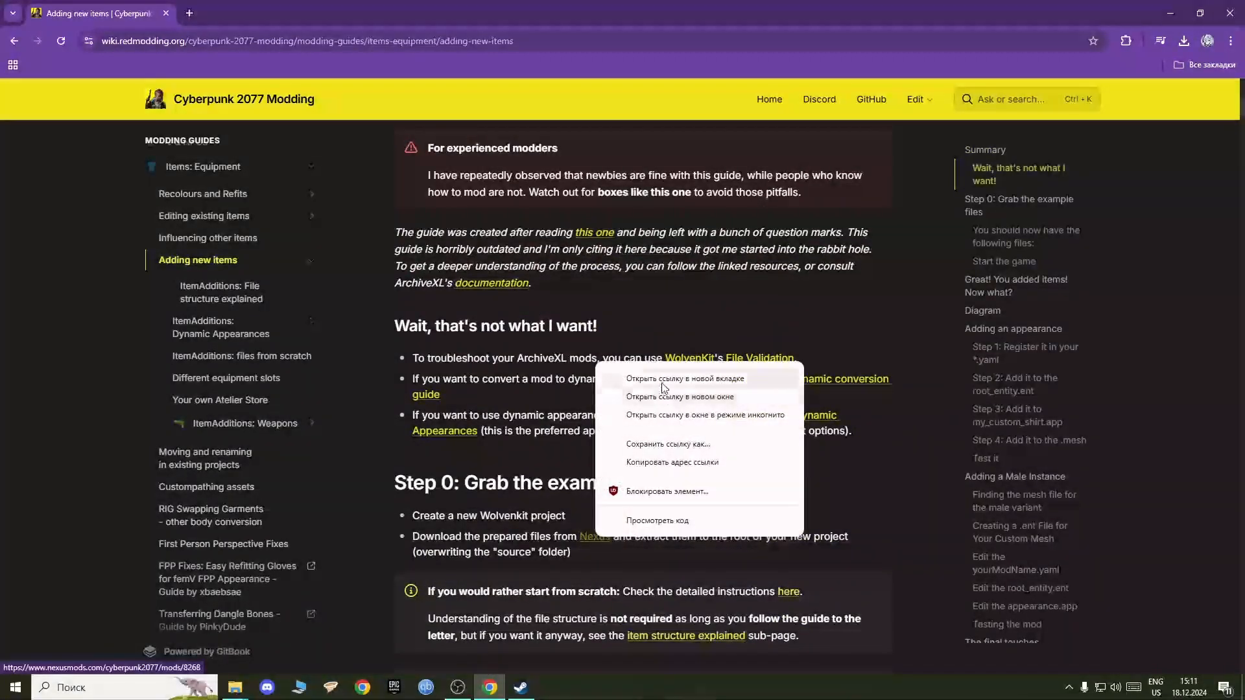
{"action": "left_click", "coordinate": [684, 379]}
{"action": "key", "text": "ctrl+Tab"}
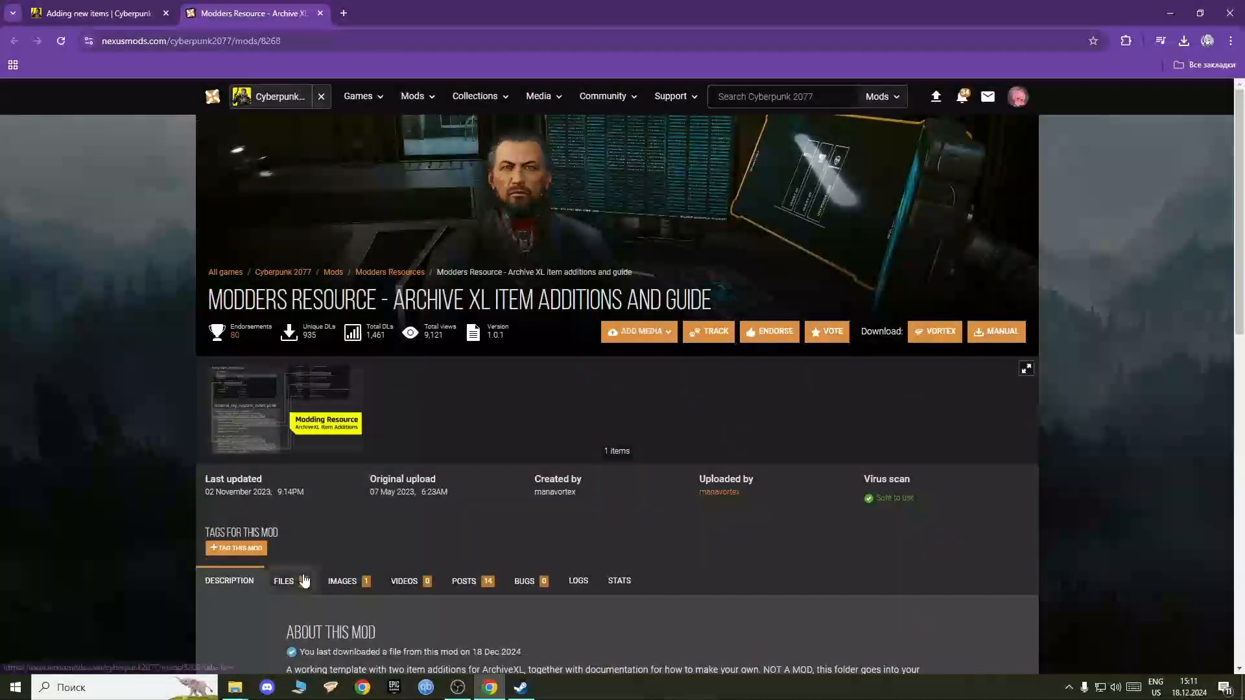
Step: Download the main file archivexl_my_custom_shirt_wolvenkit_source manually, accepting the additional requirements and using the slow download
{"action": "left_click", "coordinate": [285, 581]}
{"action": "scroll", "coordinate": [260, 493], "scroll_direction": "down", "scroll_amount": 6}
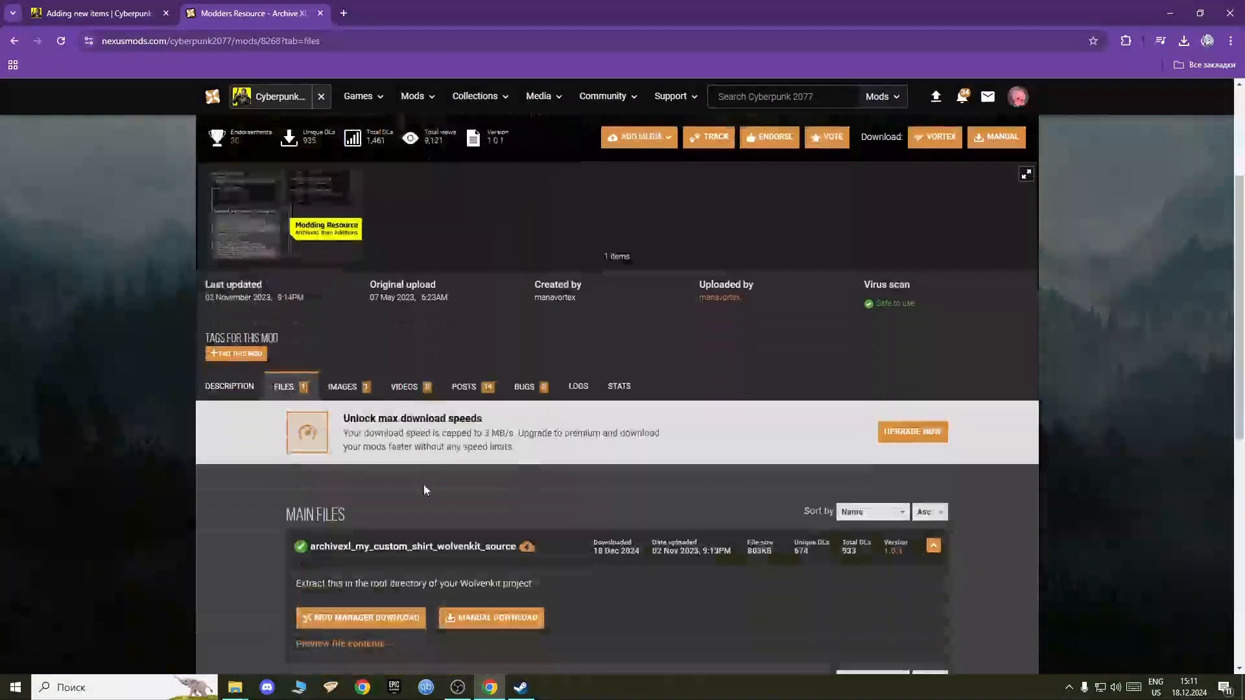
{"action": "left_click", "coordinate": [496, 422]}
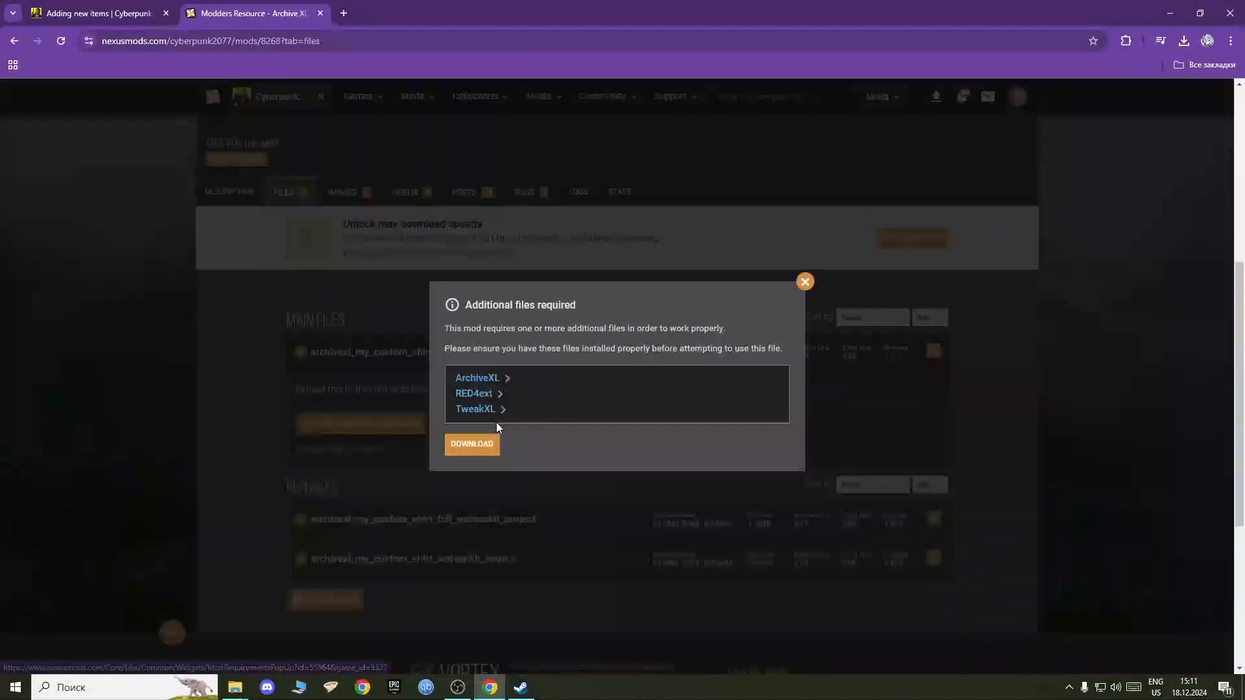
{"action": "left_click", "coordinate": [477, 450]}
{"action": "left_click", "coordinate": [613, 475]}
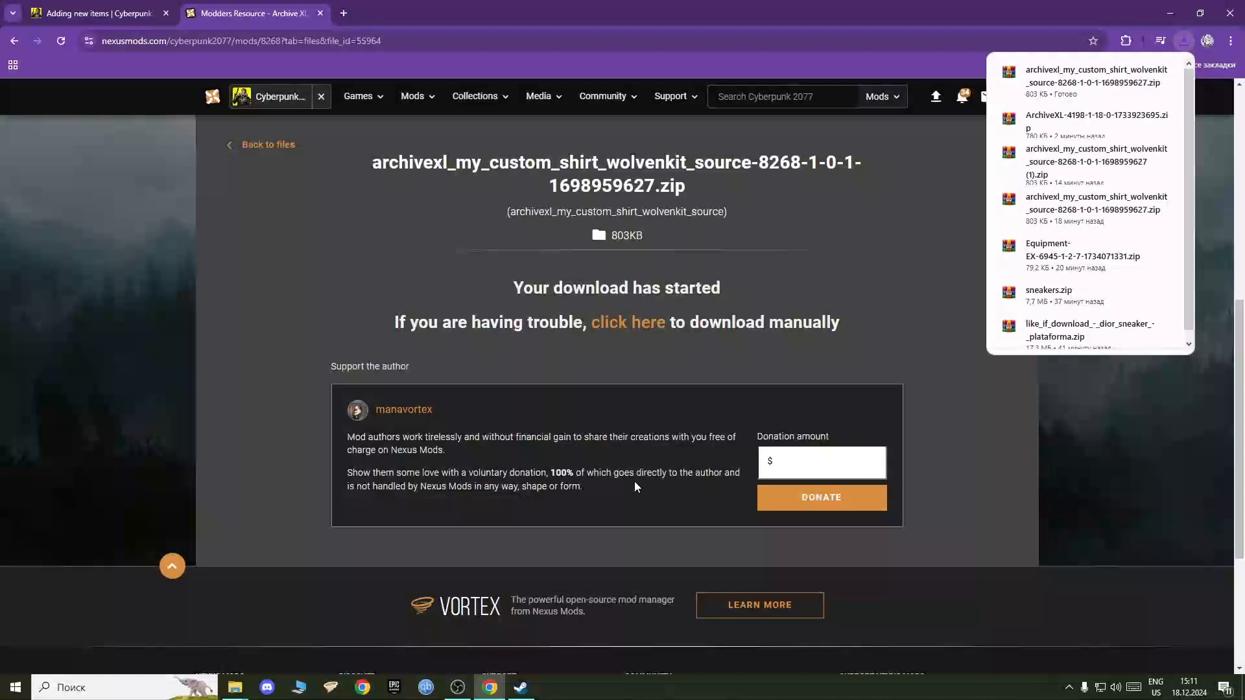
Step: Minimize the browser and move the downloaded custom shirt archive to an empty area of the desktop
{"action": "left_click", "coordinate": [1171, 13]}
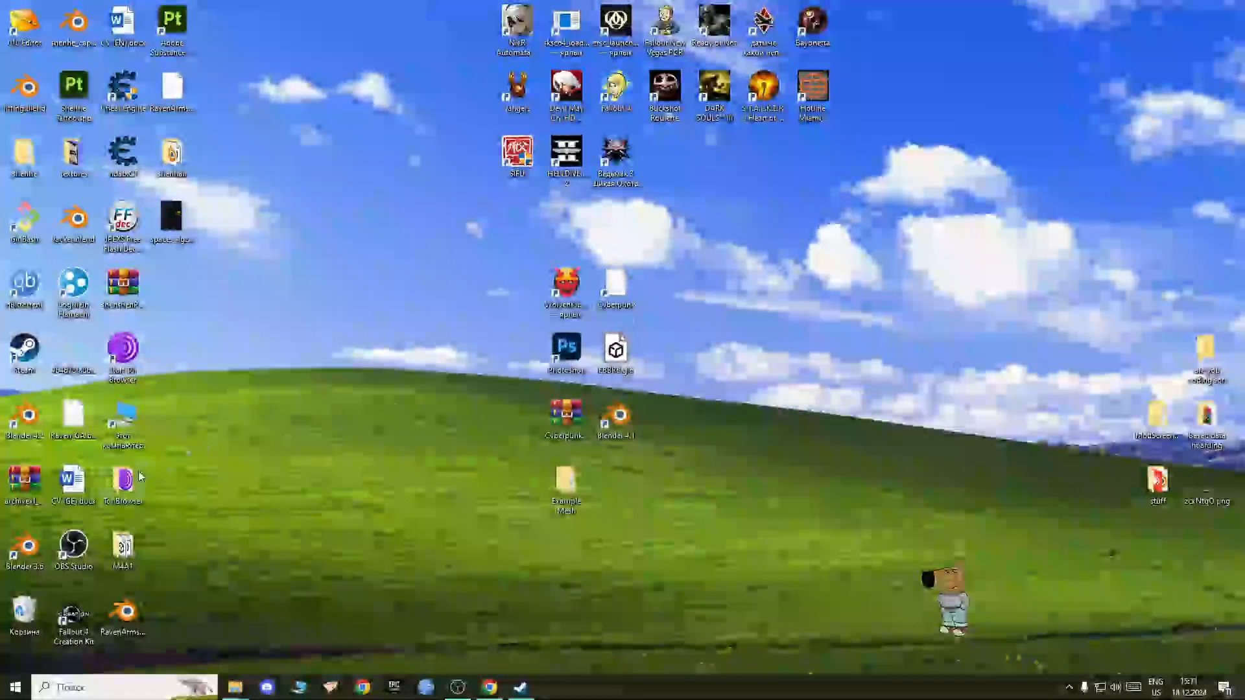
{"action": "left_click_drag", "start_coordinate": [24, 480], "coordinate": [405, 438]}
{"action": "left_click", "coordinate": [460, 298]}
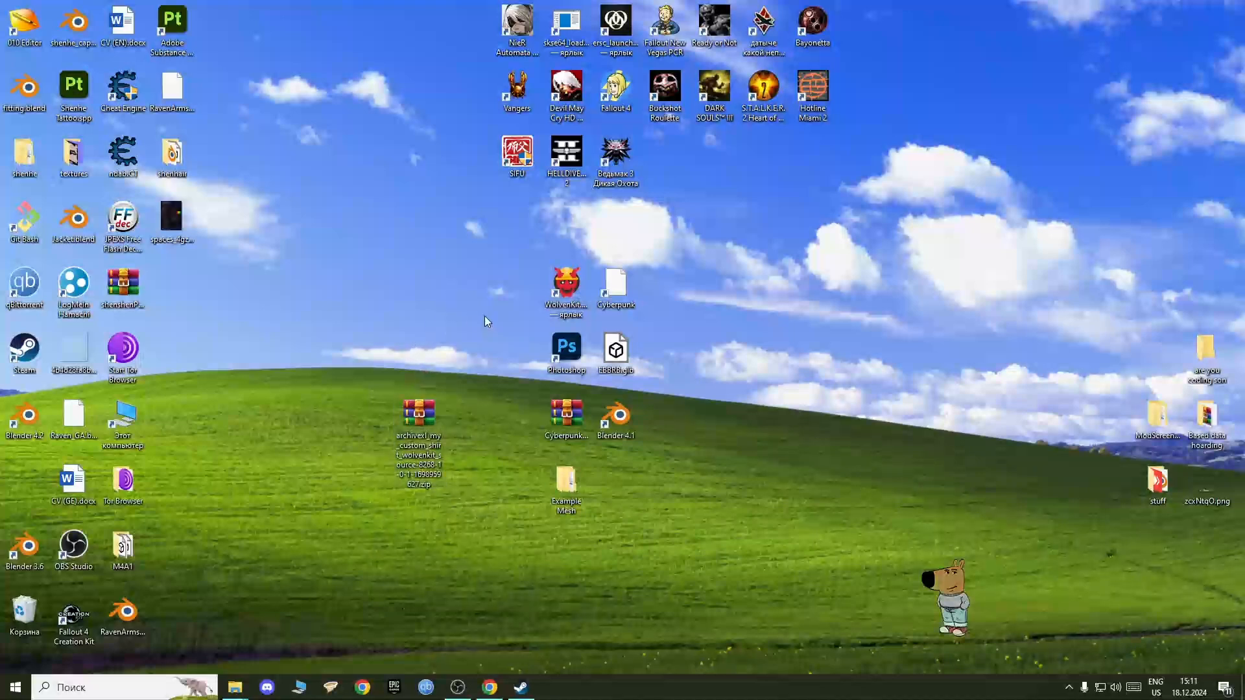
Step: Launch WolvenKit, dismiss the update notice and move its window aside to uncover the desktop
{"action": "double_click", "coordinate": [558, 286]}
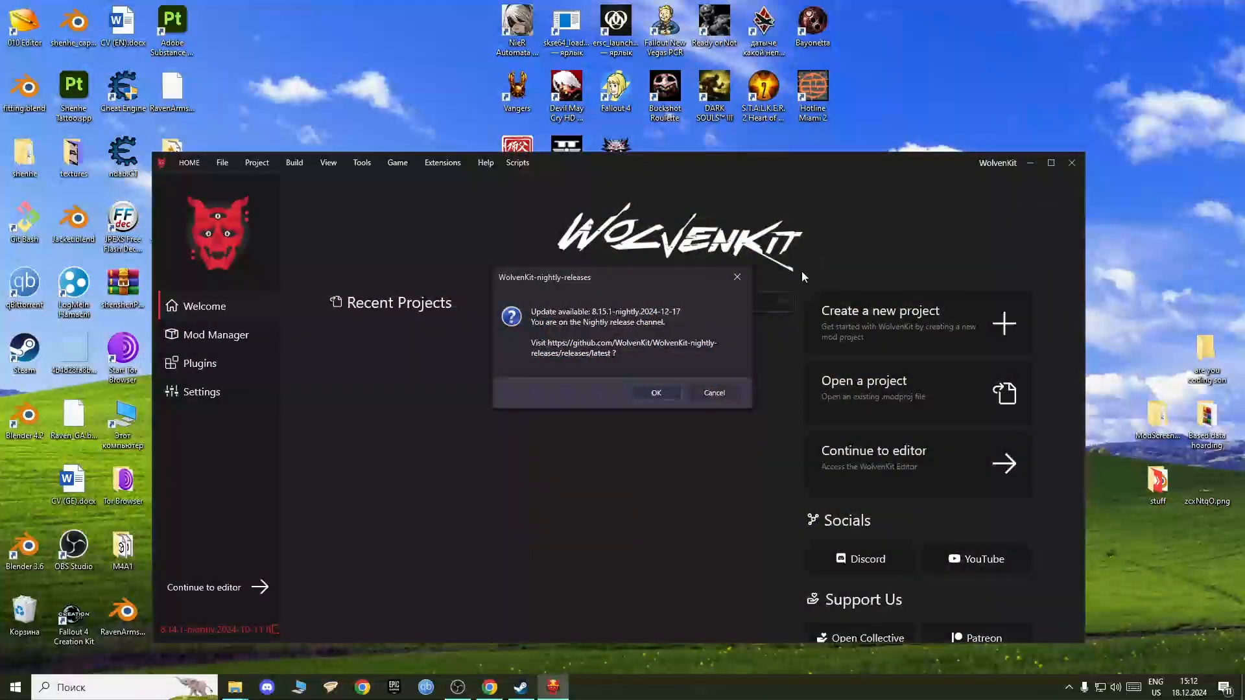
{"action": "left_click", "coordinate": [737, 278]}
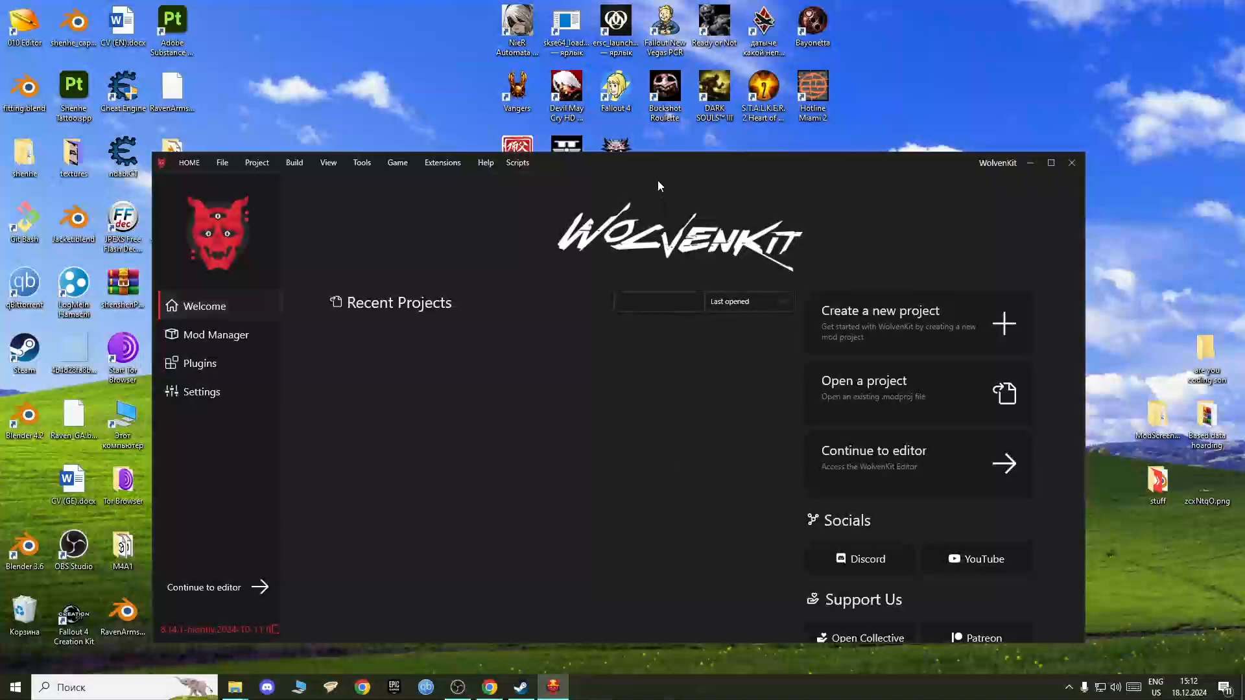
{"action": "left_click_drag", "start_coordinate": [663, 161], "coordinate": [1004, 168]}
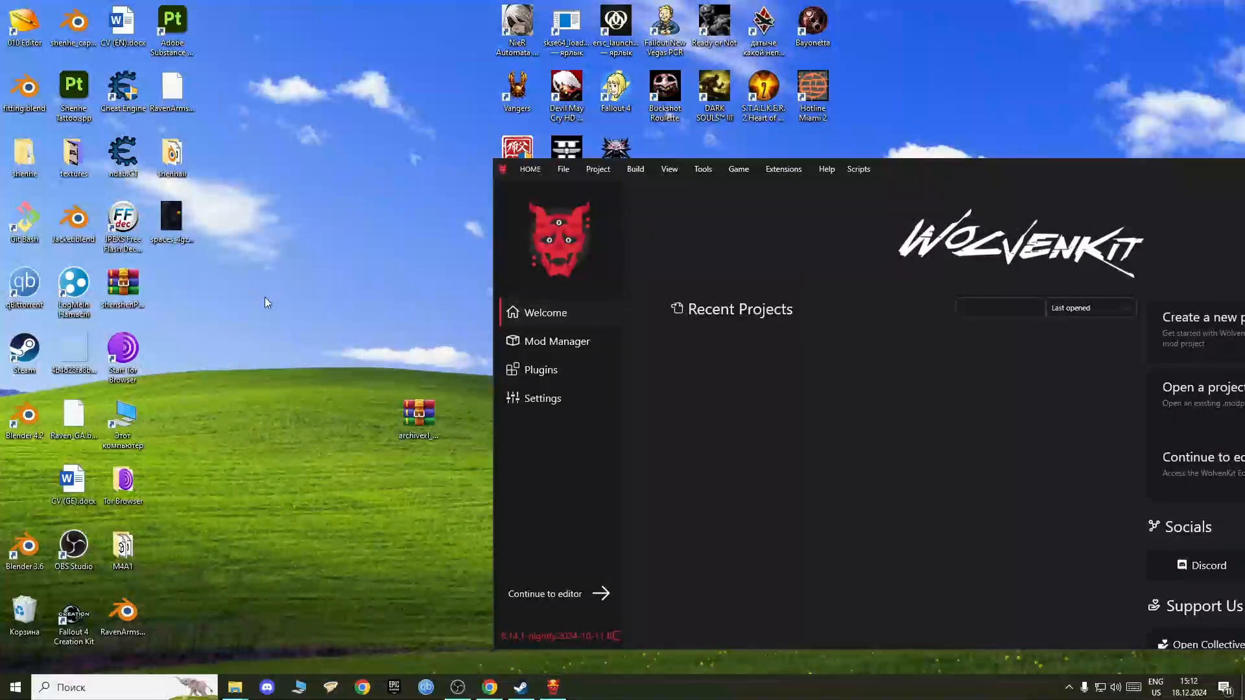
Step: Create a new desktop folder named Shoes
{"action": "right_click", "coordinate": [236, 325]}
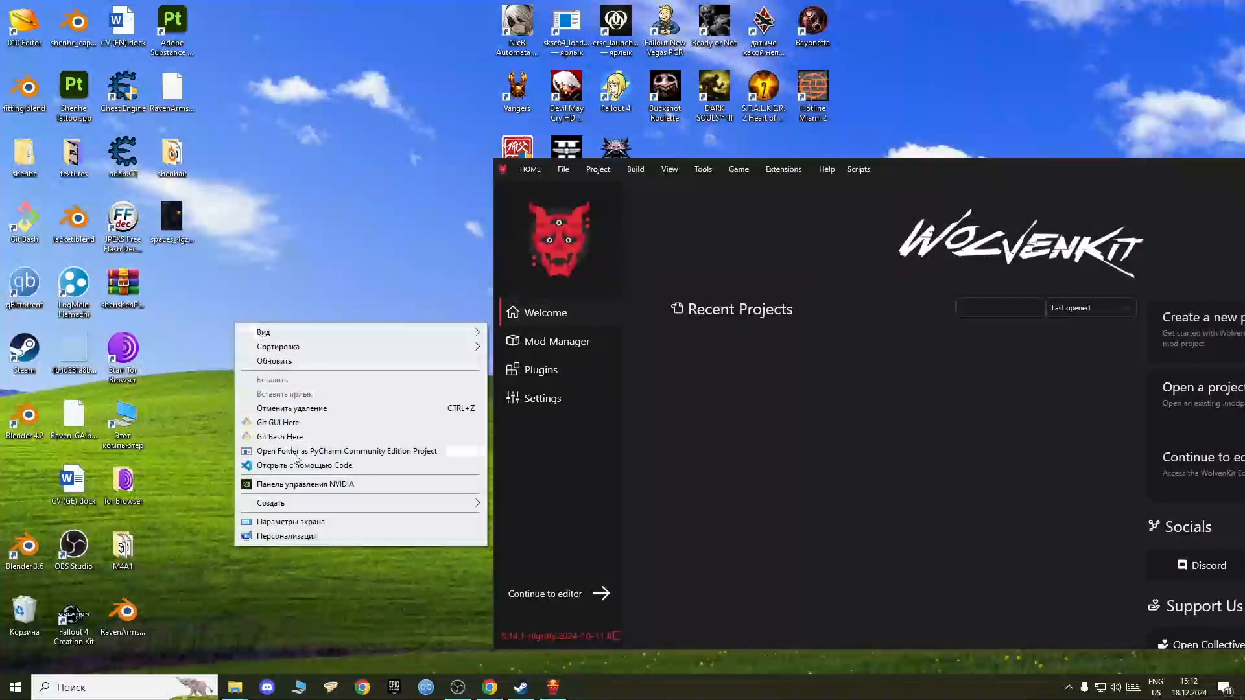
{"action": "mouse_move", "coordinate": [390, 504]}
{"action": "left_click", "coordinate": [500, 507]}
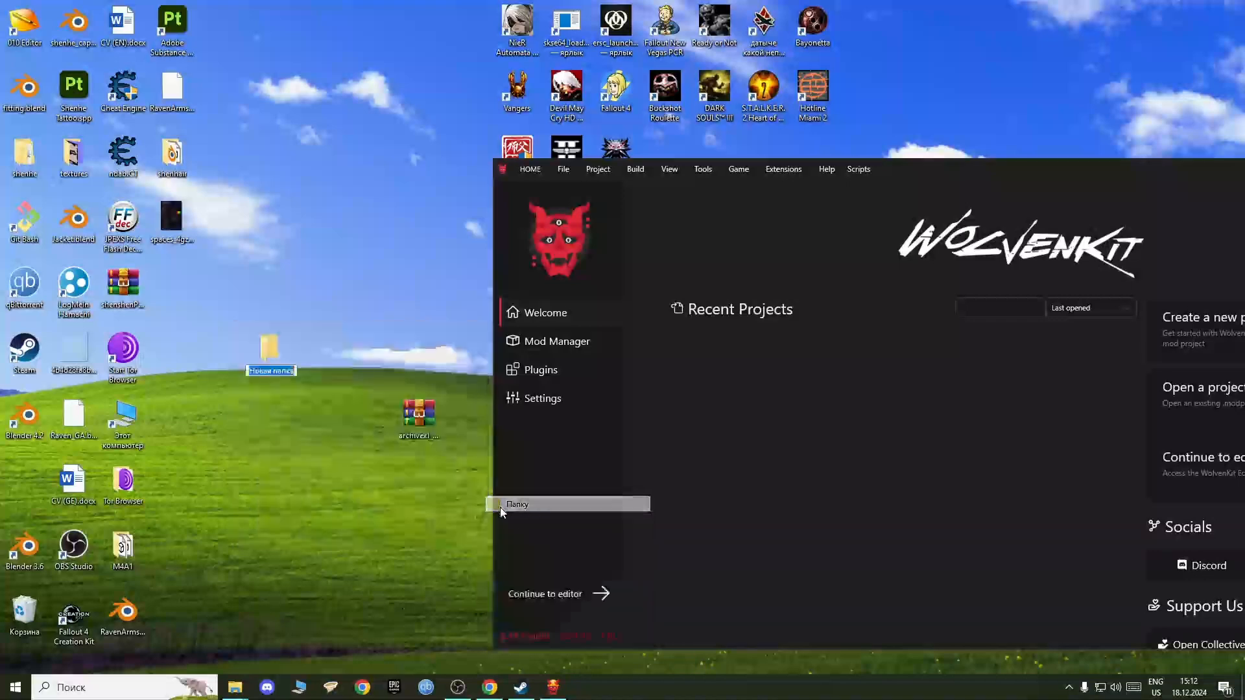
{"action": "type", "text": "Shoes"}
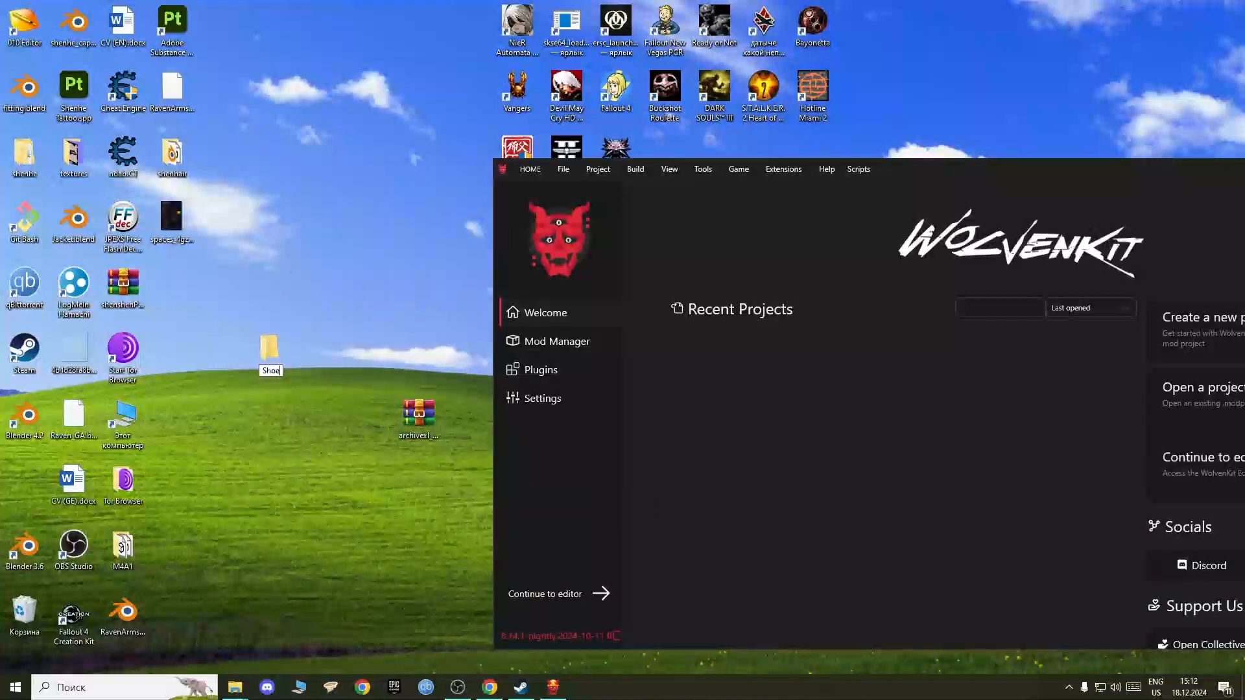
{"action": "key", "text": "Return"}
Step: Create a new WolvenKit project named Converse in the desktop Shoes folder, keeping version 1.0.0
{"action": "left_click_drag", "start_coordinate": [942, 171], "coordinate": [552, 115]}
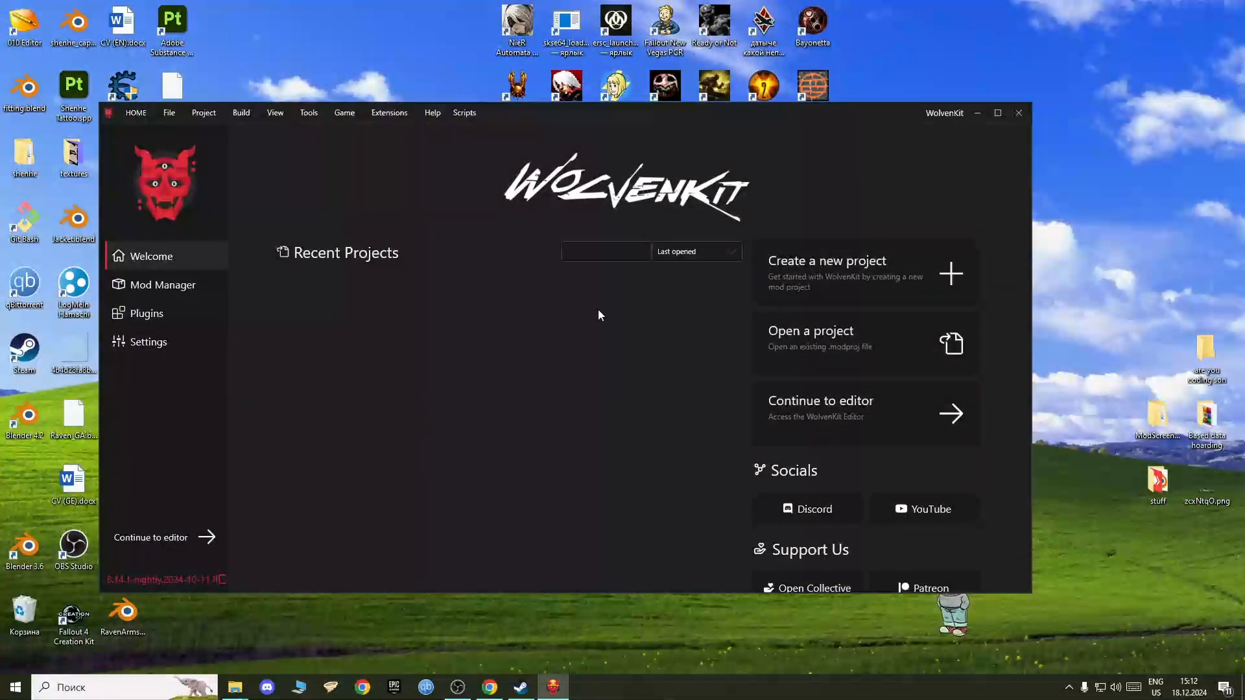
{"action": "left_click", "coordinate": [870, 286]}
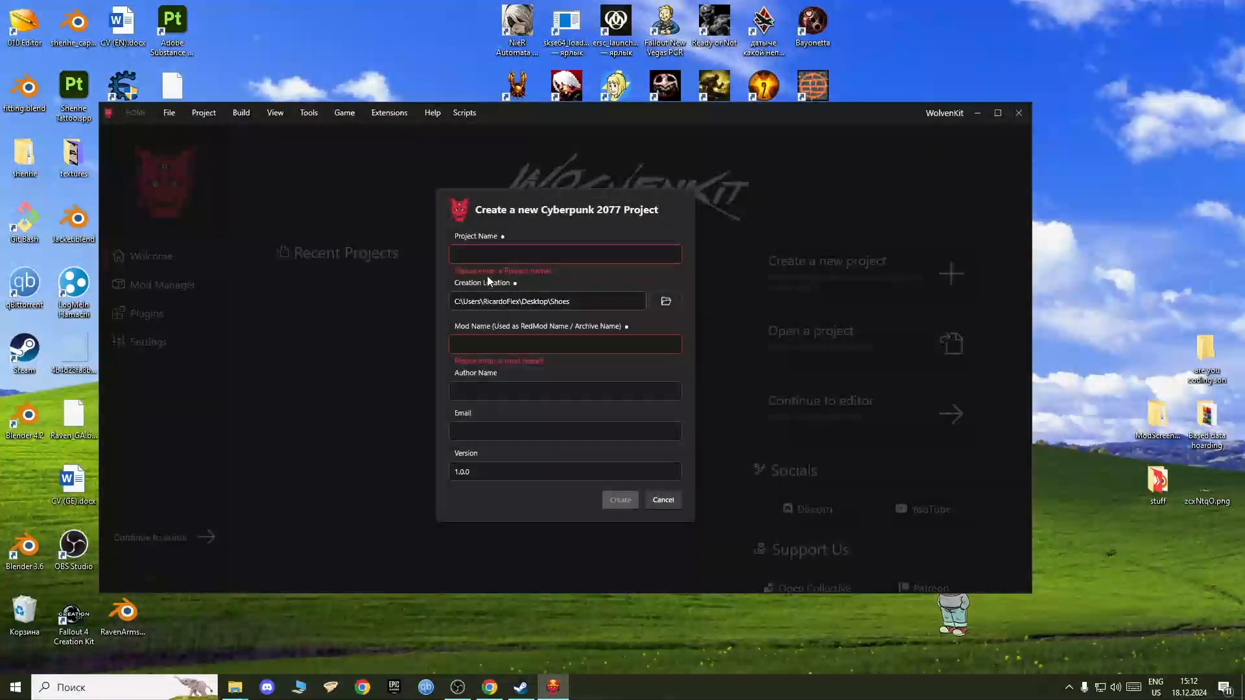
{"action": "left_click", "coordinate": [507, 258]}
{"action": "type", "text": "Co"}
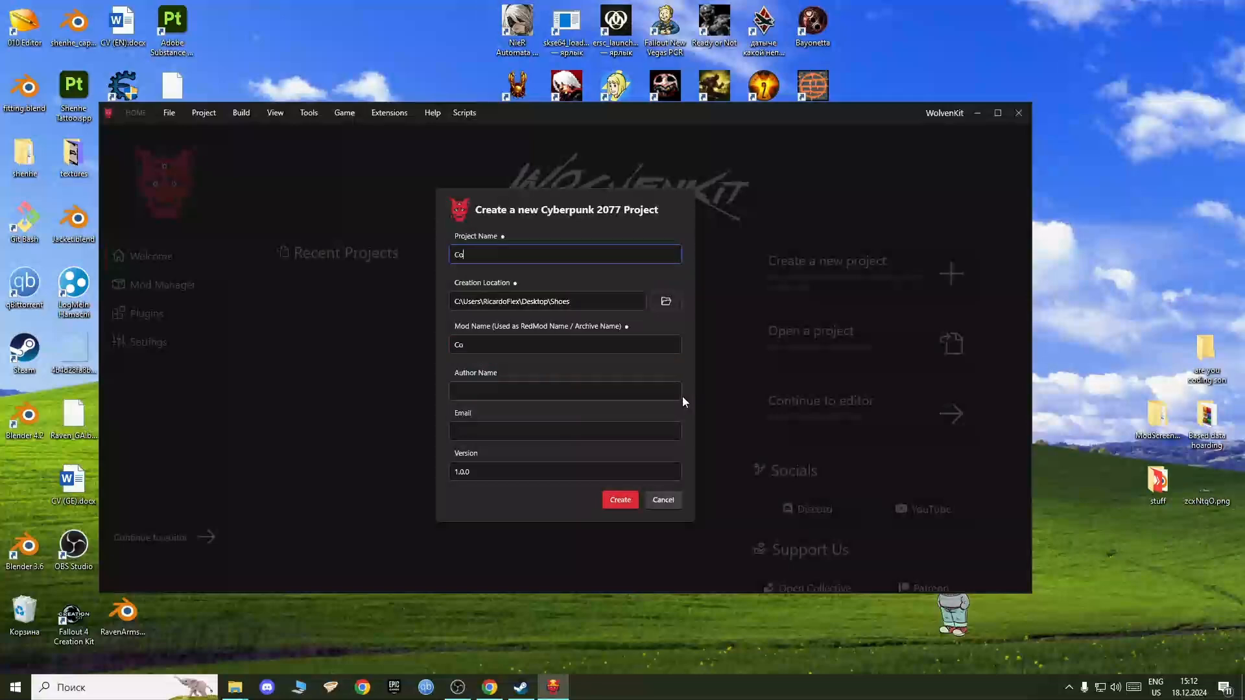
{"action": "type", "text": "nverse"}
{"action": "left_click", "coordinate": [600, 302]}
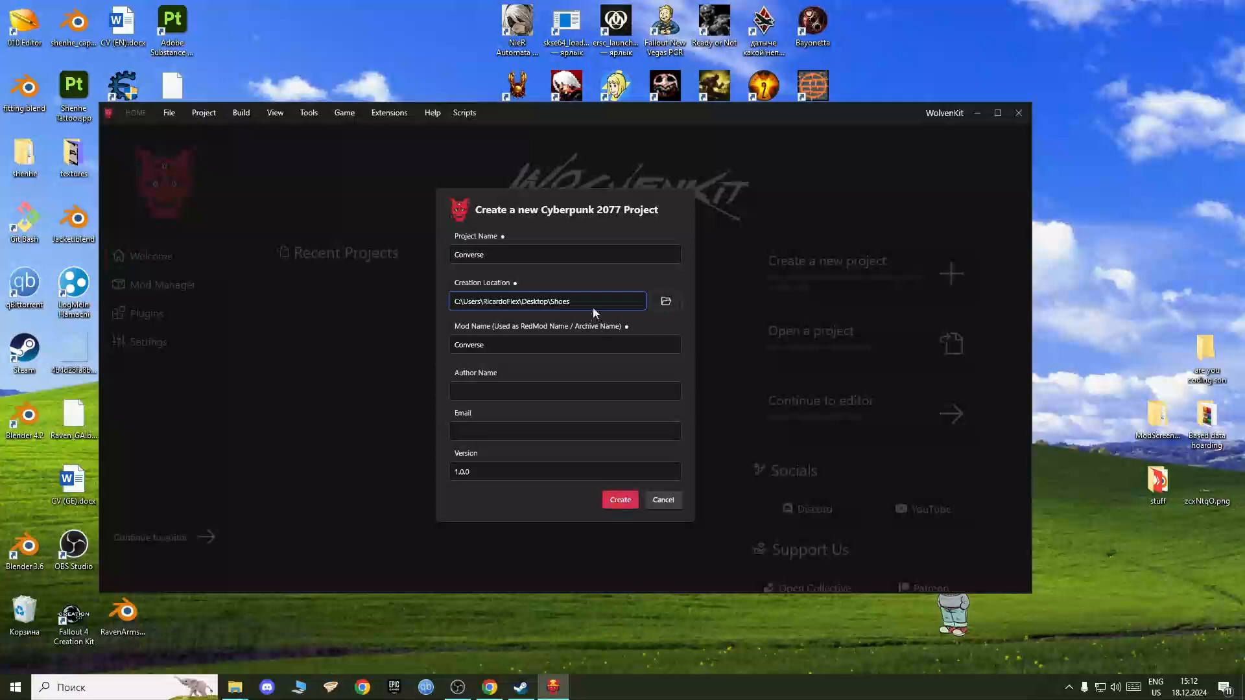
{"action": "left_click", "coordinate": [624, 501]}
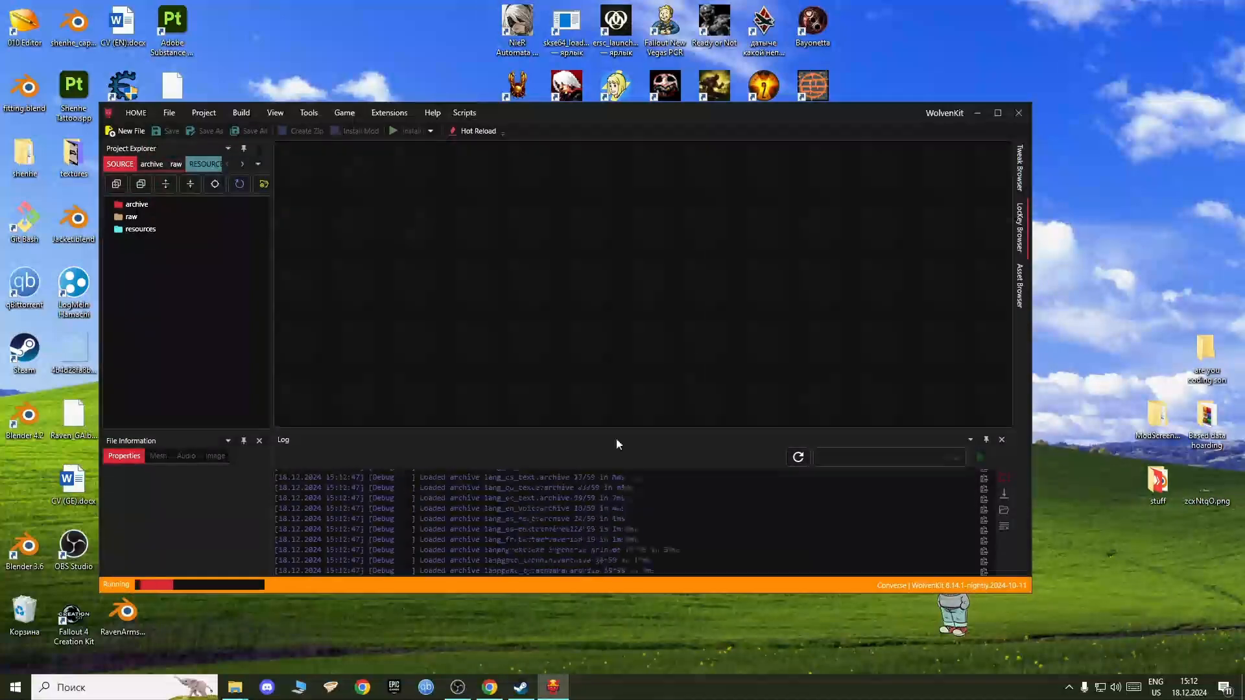
Step: Move WolvenKit aside, open the Converse project folder inside Shoes and place its window clear of the desktop archive
{"action": "left_click_drag", "start_coordinate": [538, 115], "coordinate": [803, 156]}
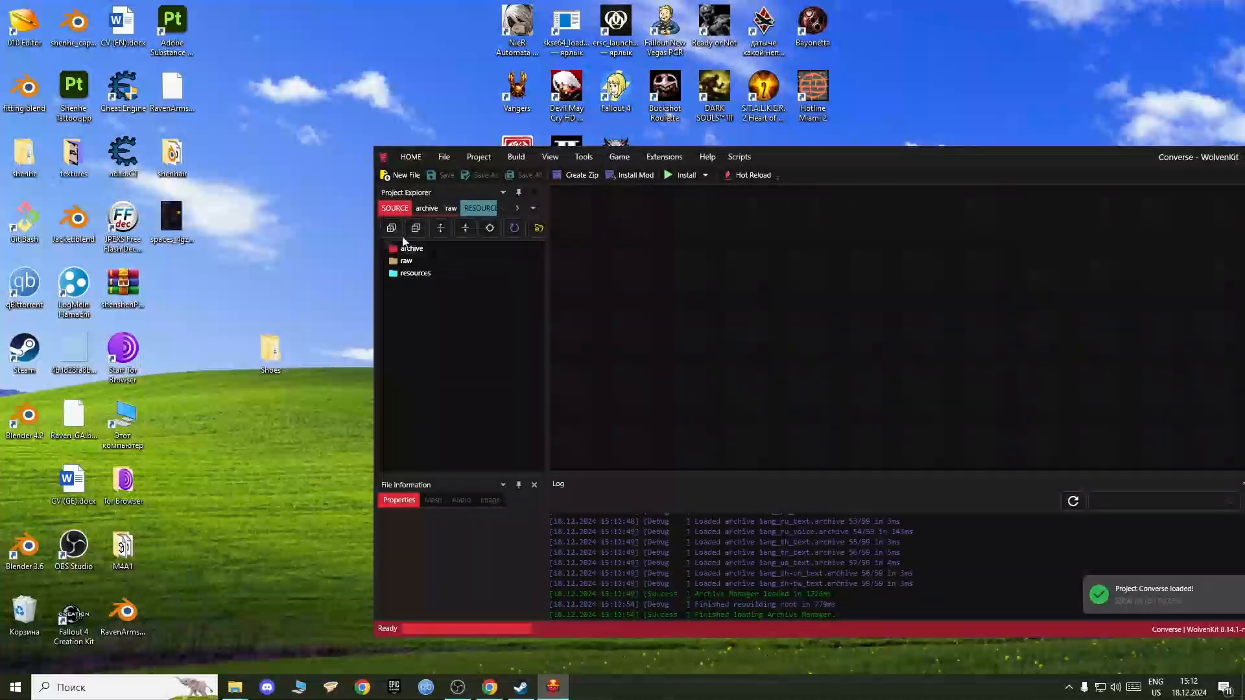
{"action": "left_click_drag", "start_coordinate": [804, 146], "coordinate": [986, 149]}
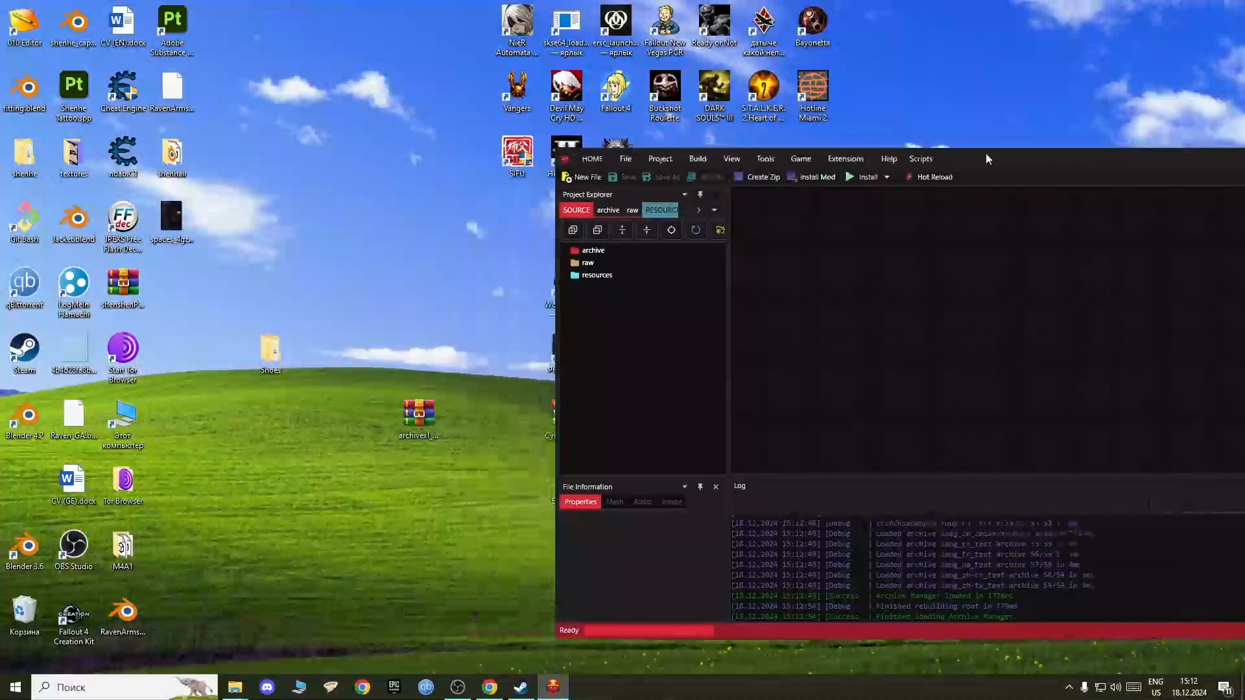
{"action": "double_click", "coordinate": [282, 353]}
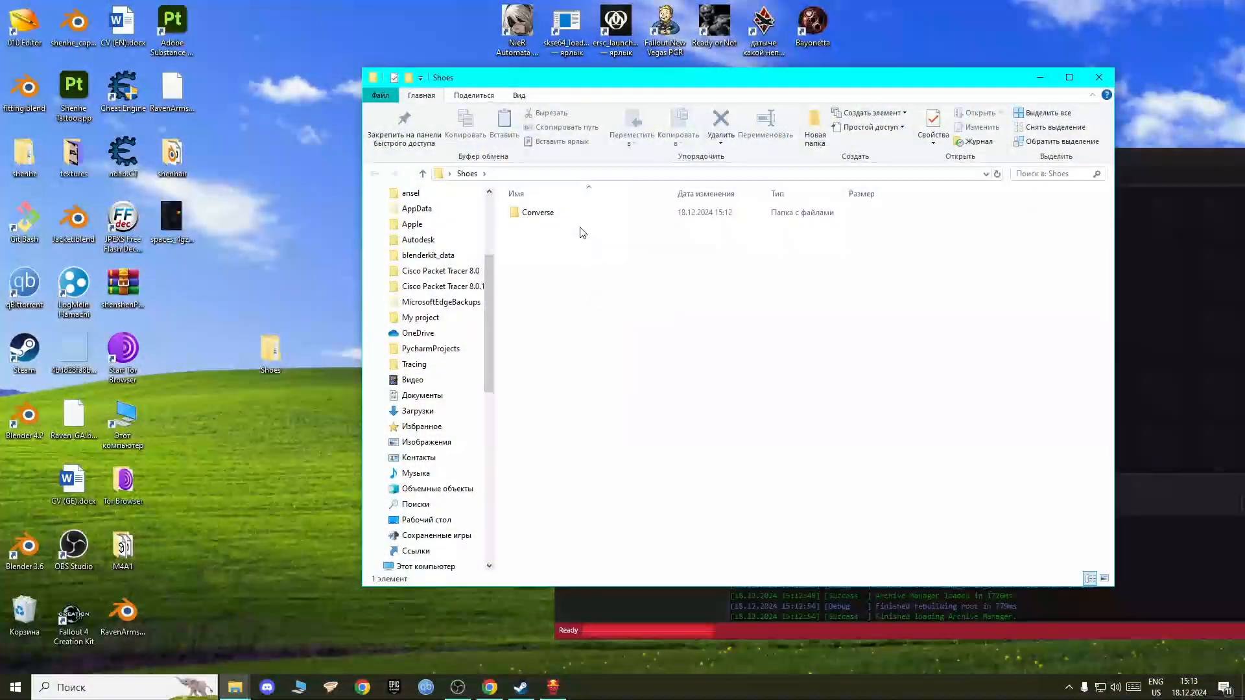
{"action": "double_click", "coordinate": [580, 217]}
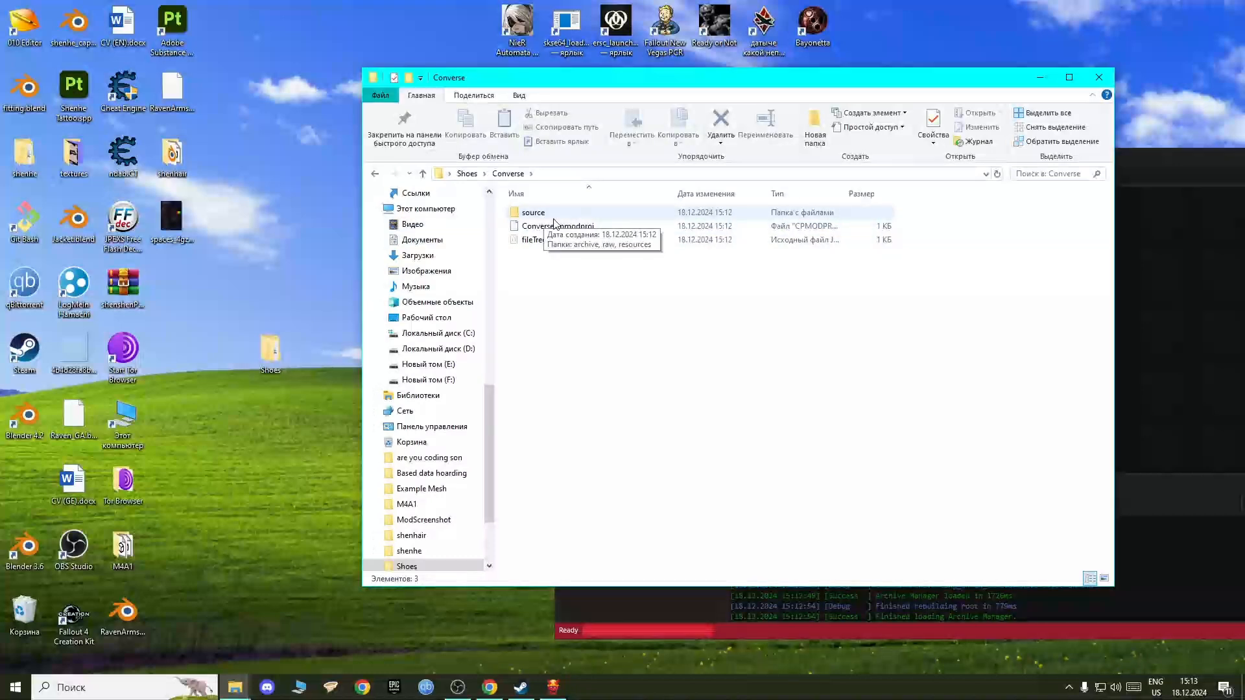
{"action": "left_click_drag", "start_coordinate": [491, 85], "coordinate": [721, 126]}
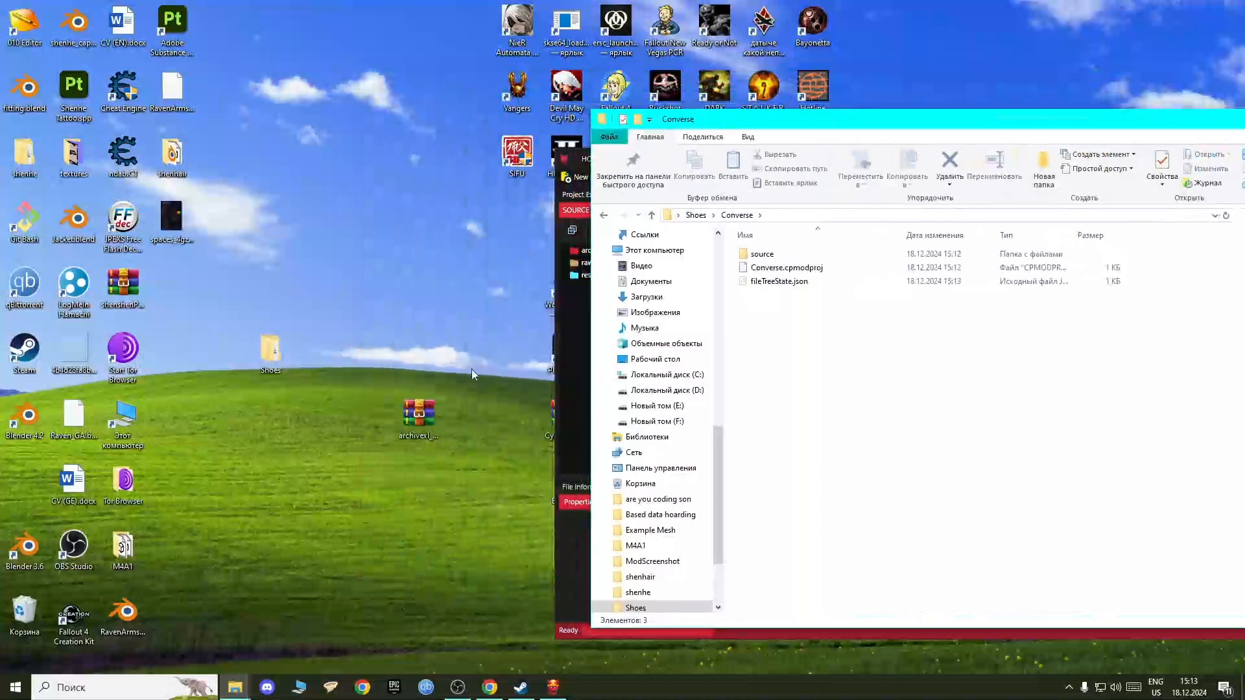
Step: Open the custom shirt archive, dismiss the license notice and extract its source folder into the Converse project folder
{"action": "double_click", "coordinate": [417, 418]}
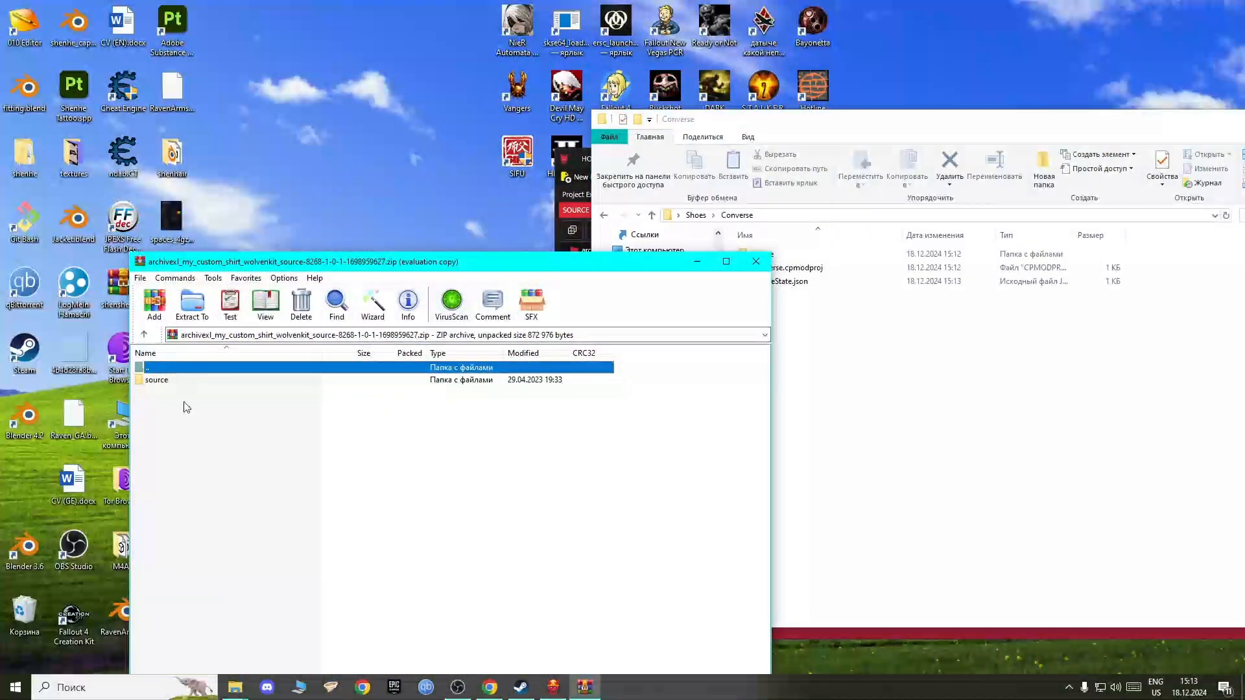
{"action": "left_click", "coordinate": [550, 477]}
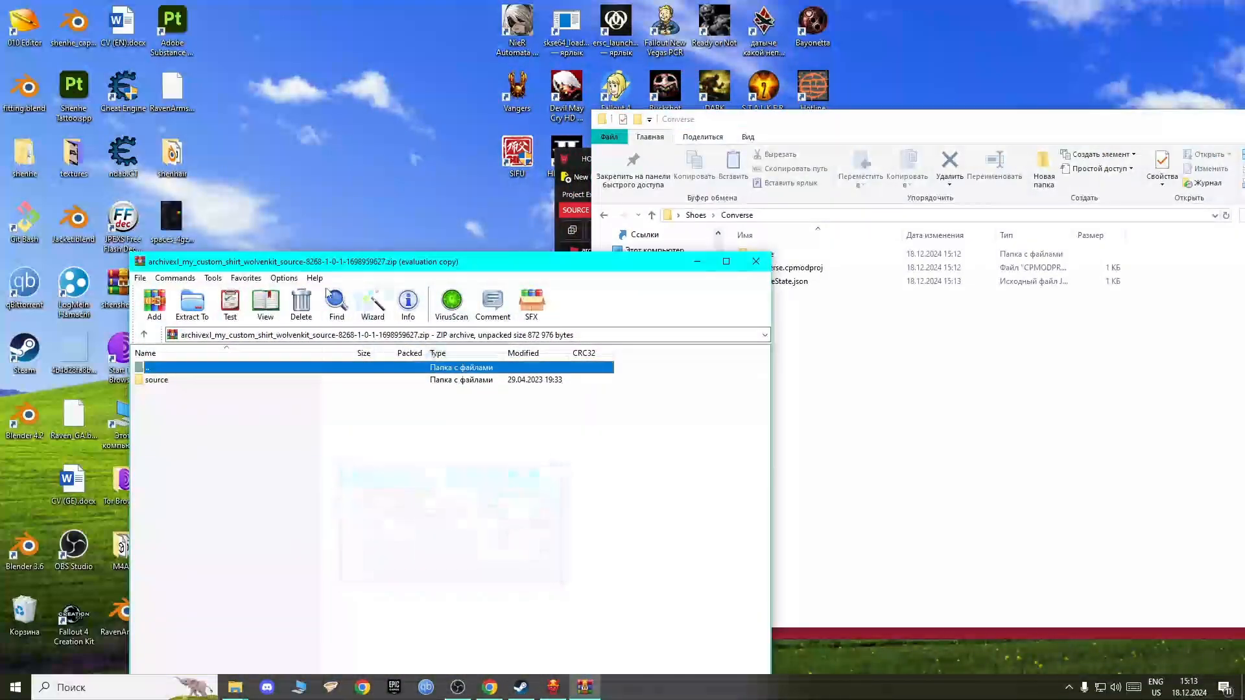
{"action": "left_click_drag", "start_coordinate": [312, 269], "coordinate": [279, 183]}
{"action": "left_click", "coordinate": [126, 300]}
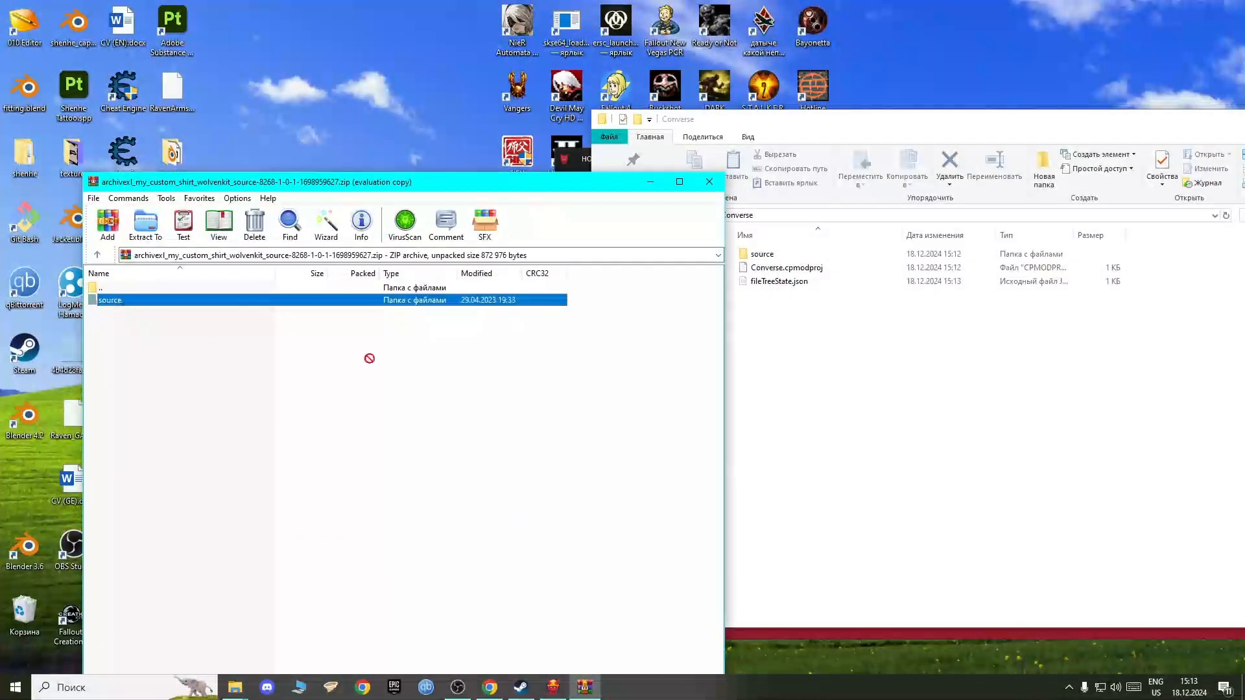
{"action": "left_click", "coordinate": [785, 406]}
{"action": "left_click", "coordinate": [334, 447]}
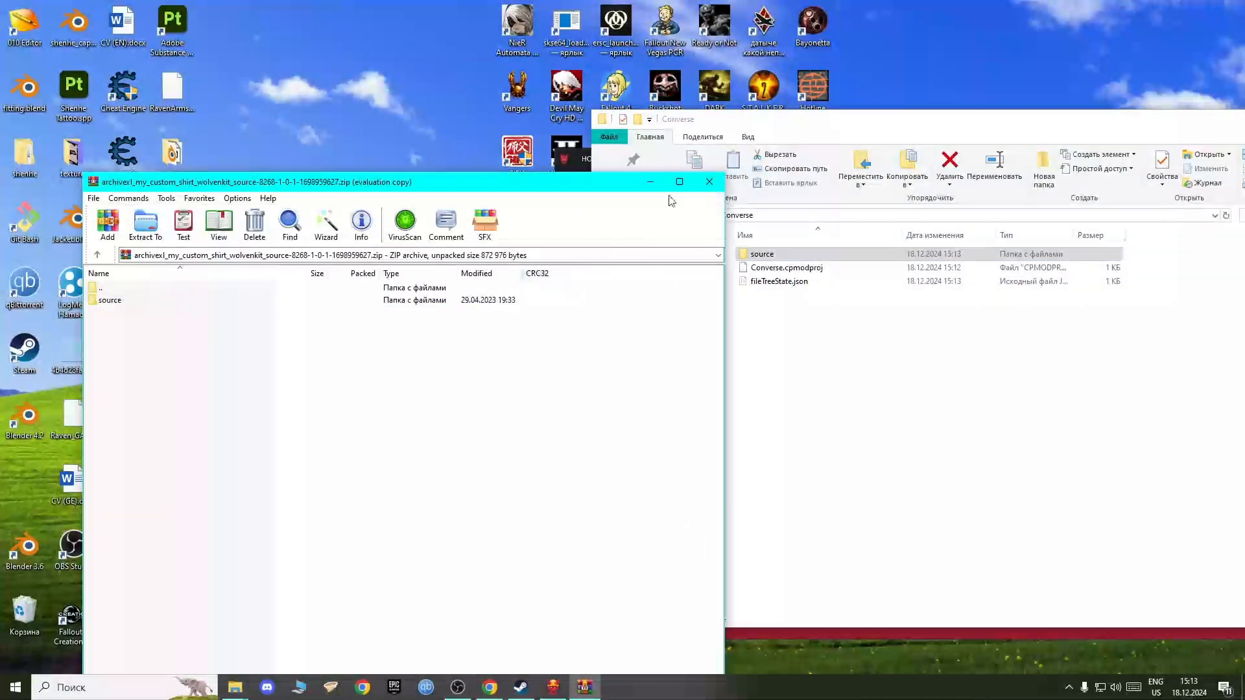
Step: Close the shirt archive and the Converse folder window, and return WolvenKit to full screen
{"action": "left_click", "coordinate": [712, 182]}
{"action": "left_click_drag", "start_coordinate": [726, 122], "coordinate": [115, 134]}
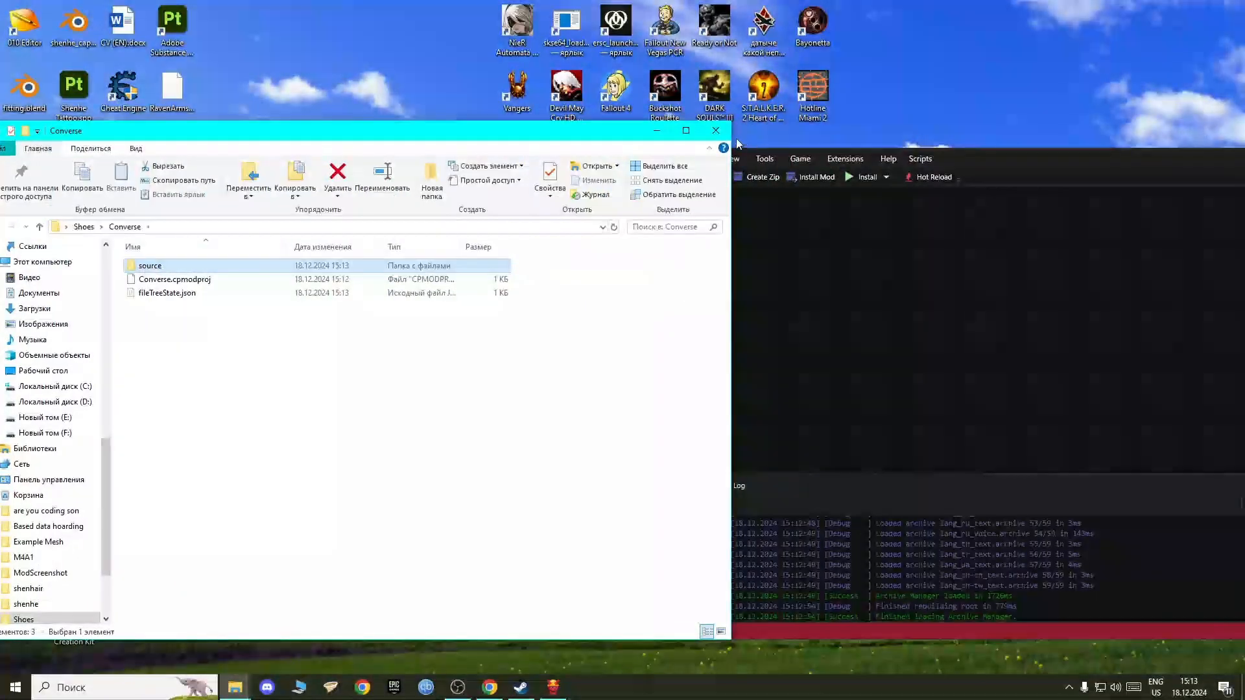
{"action": "left_click", "coordinate": [719, 130]}
{"action": "left_click_drag", "start_coordinate": [996, 157], "coordinate": [441, 10]}
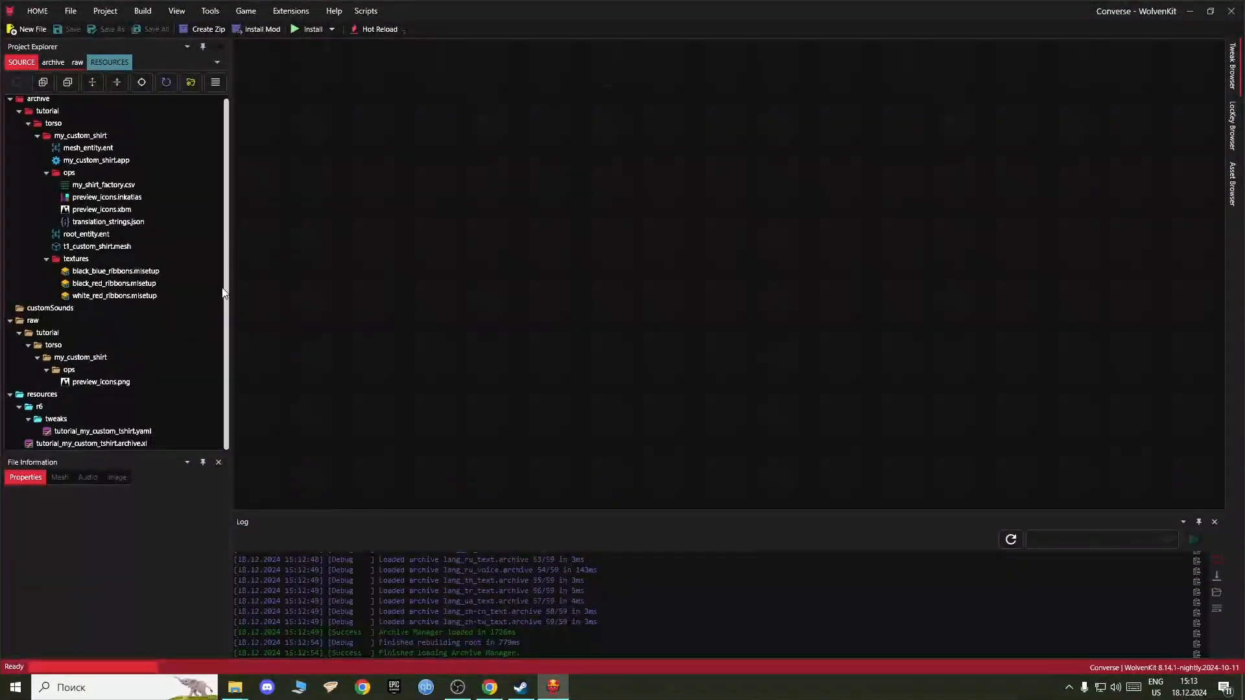
Step: Preview t1_custom_shirt.mesh from the my_custom_shirt folder and rotate the model
{"action": "left_click", "coordinate": [91, 251]}
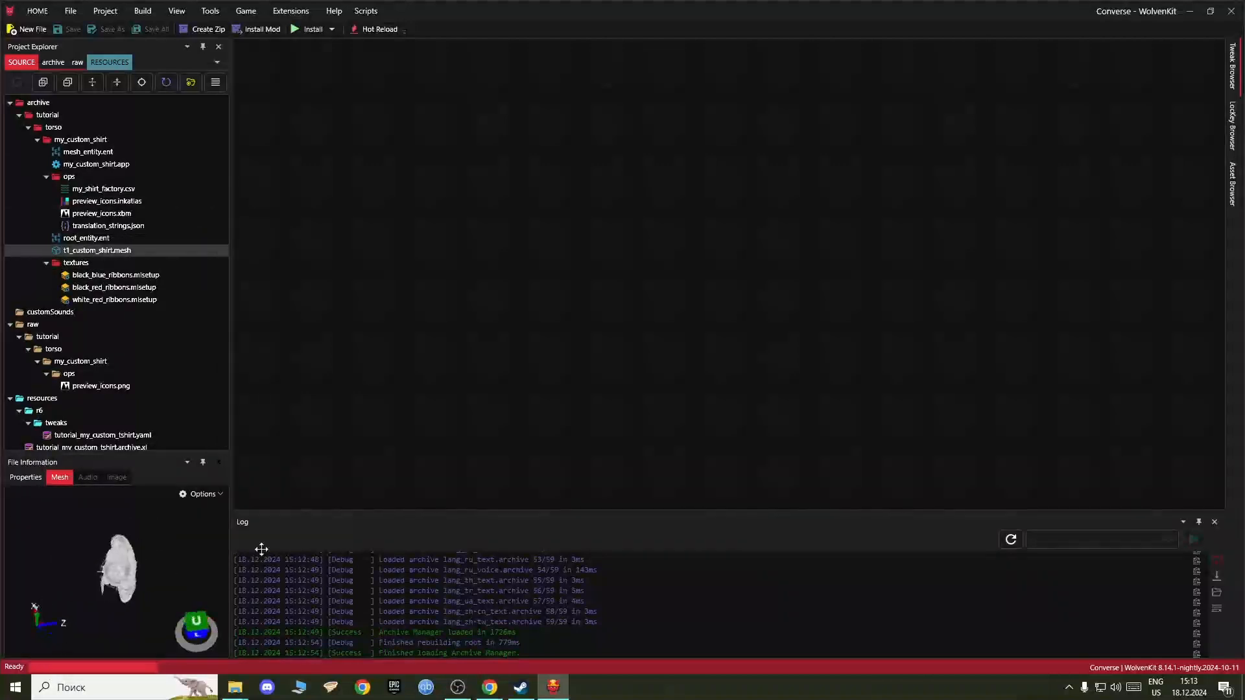
{"action": "mouse_move", "coordinate": [253, 536]}
{"action": "left_mouse_down"}
{"action": "mouse_move", "coordinate": [71, 567]}
{"action": "mouse_move", "coordinate": [270, 551]}
{"action": "left_mouse_up"}
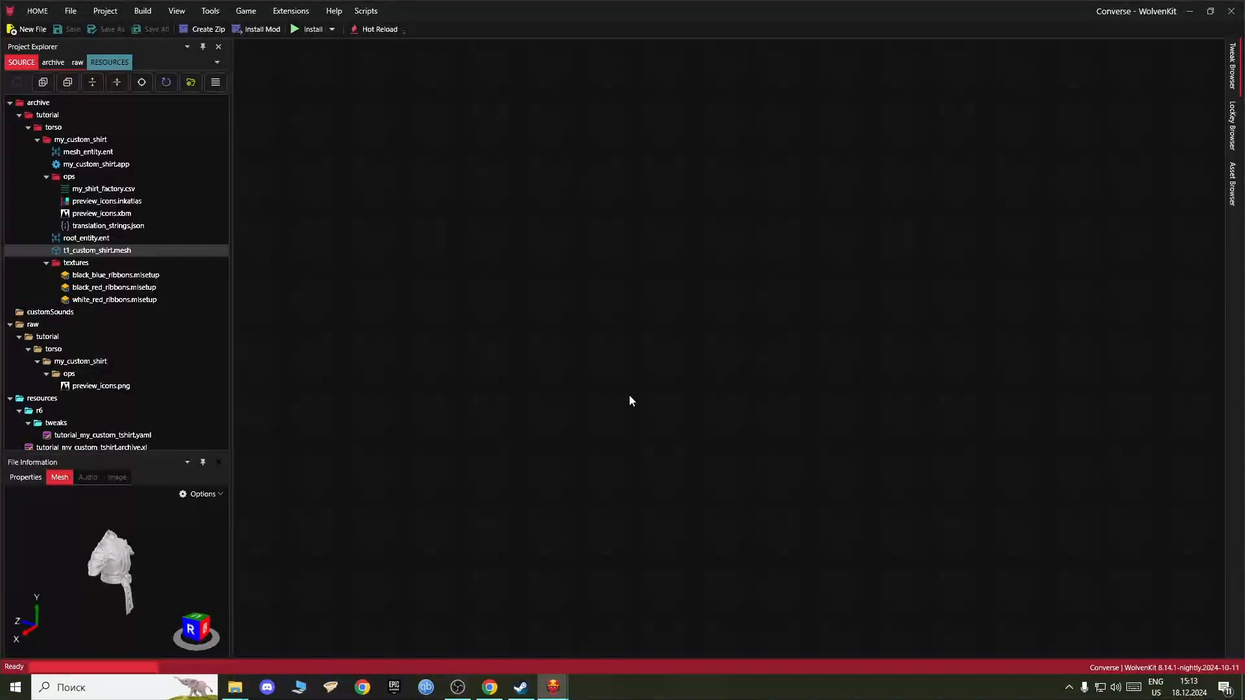
Step: Hide the Log panel and show it again
{"action": "left_click", "coordinate": [177, 11]}
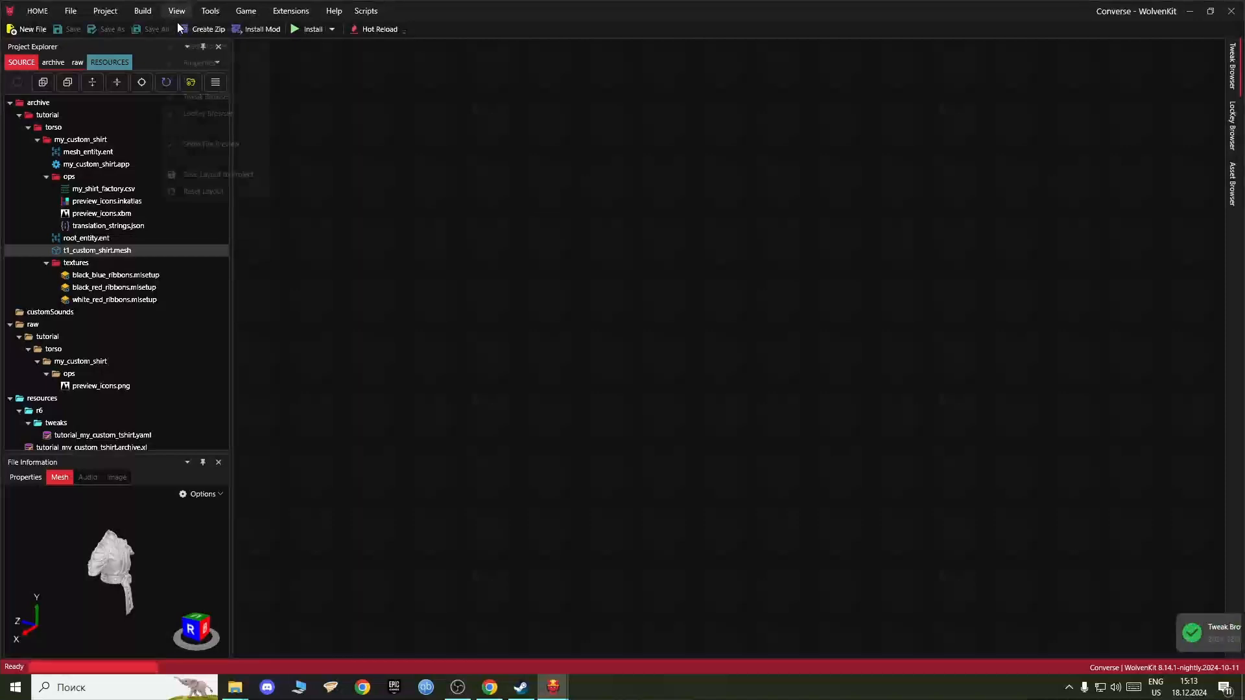
{"action": "left_click", "coordinate": [203, 81]}
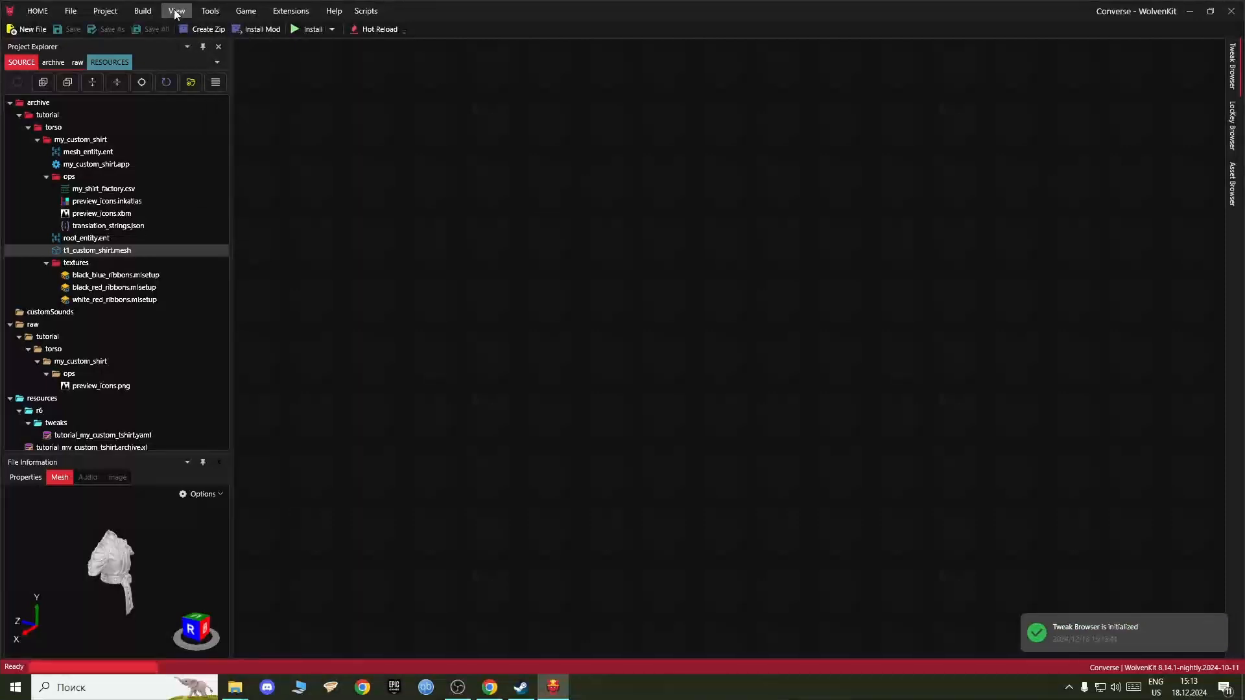
{"action": "left_click", "coordinate": [174, 9]}
{"action": "left_click", "coordinate": [197, 81]}
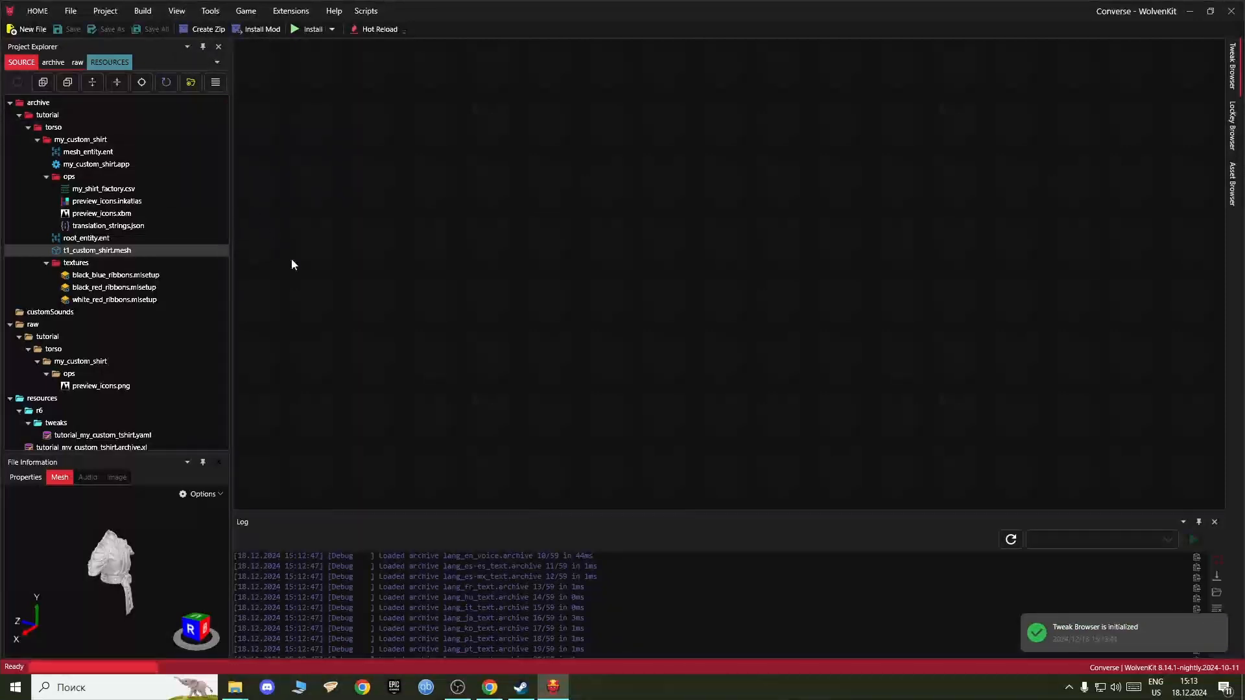
Step: Examine the custom shirt mesh preview up close from another angle
{"action": "mouse_move", "coordinate": [106, 570]}
{"action": "right_mouse_down"}
{"action": "mouse_move", "coordinate": [123, 565]}
{"action": "mouse_move", "coordinate": [104, 575]}
{"action": "right_mouse_up"}
{"action": "scroll", "coordinate": [112, 566], "scroll_direction": "up", "scroll_amount": 5}
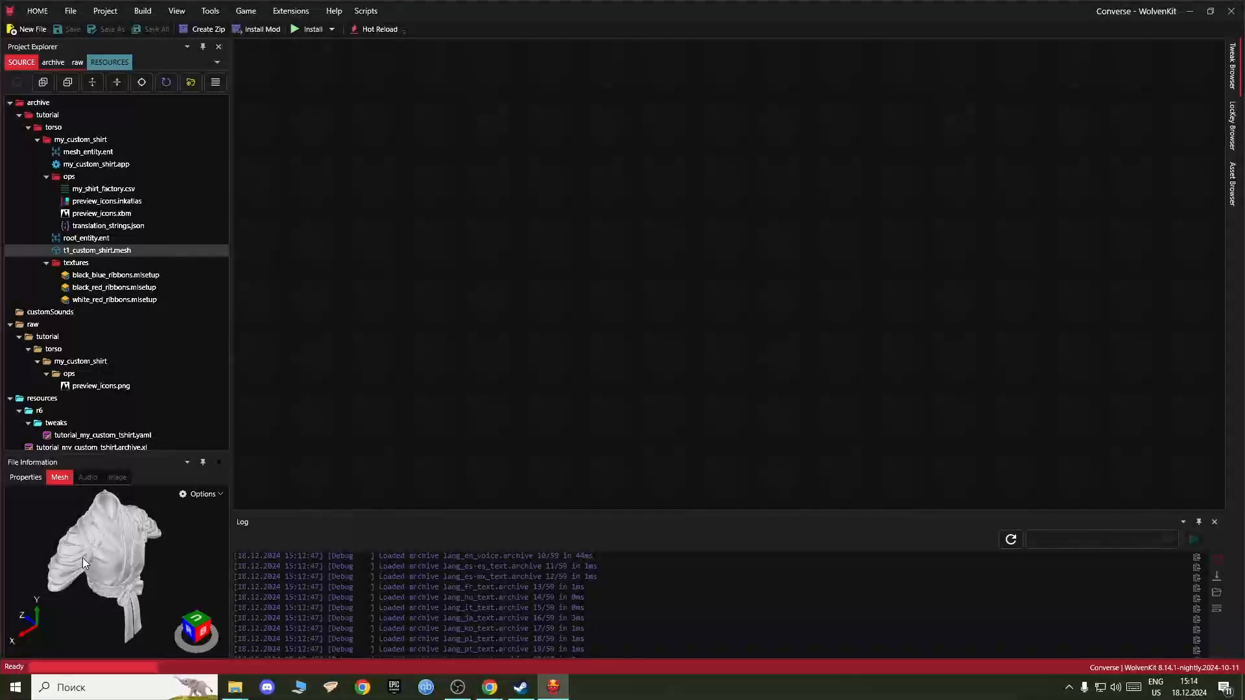
Step: Open the archive's tutorial folder in File Explorer and move its window clear of the project tree
{"action": "left_click", "coordinate": [89, 127]}
{"action": "left_click", "coordinate": [179, 99]}
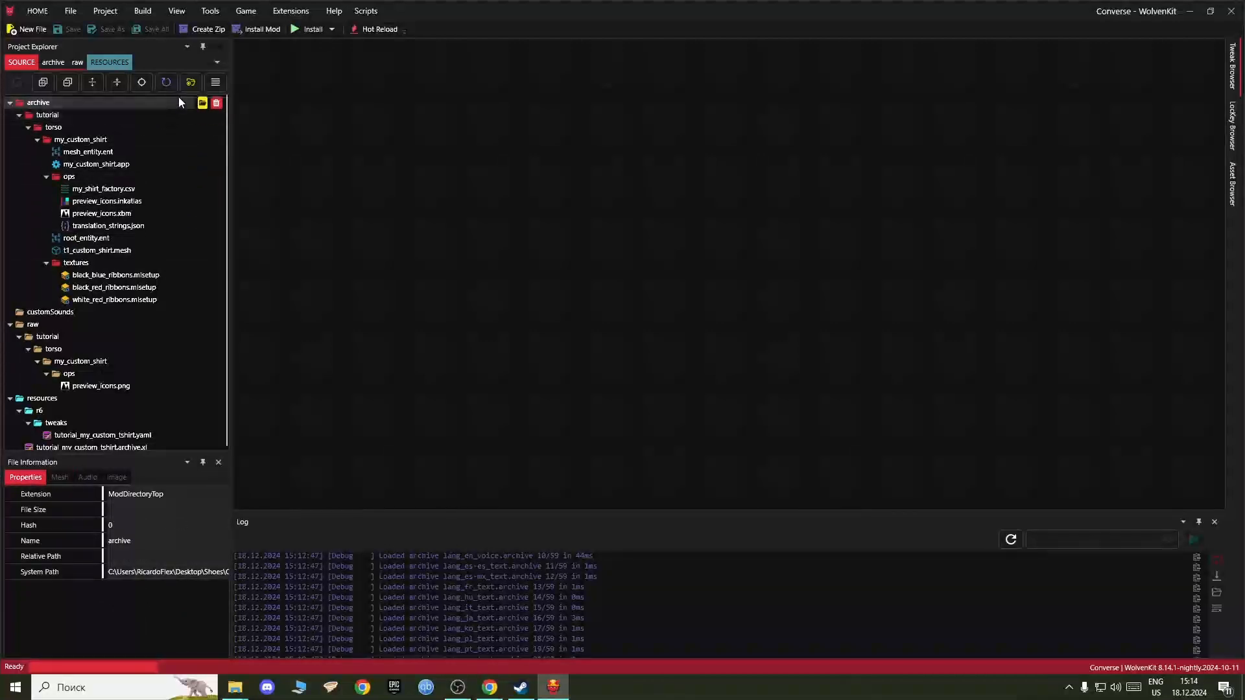
{"action": "left_click", "coordinate": [146, 117]}
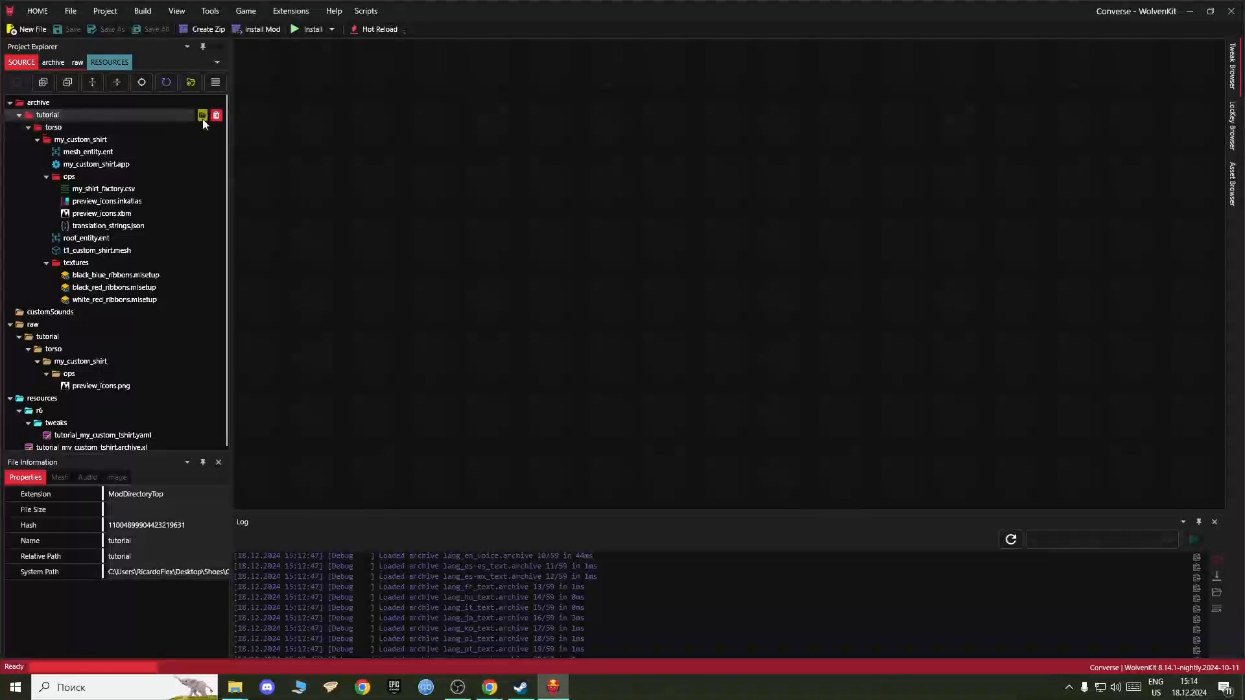
{"action": "left_click", "coordinate": [202, 115]}
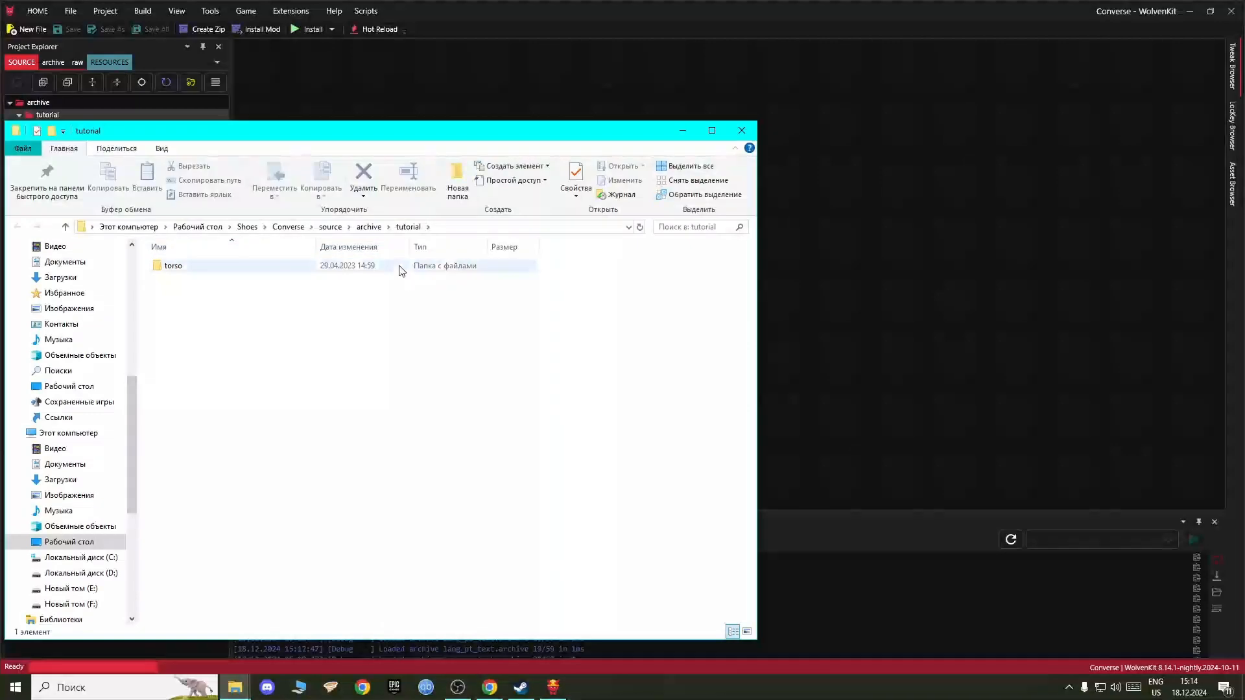
{"action": "left_click_drag", "start_coordinate": [259, 132], "coordinate": [480, 114]}
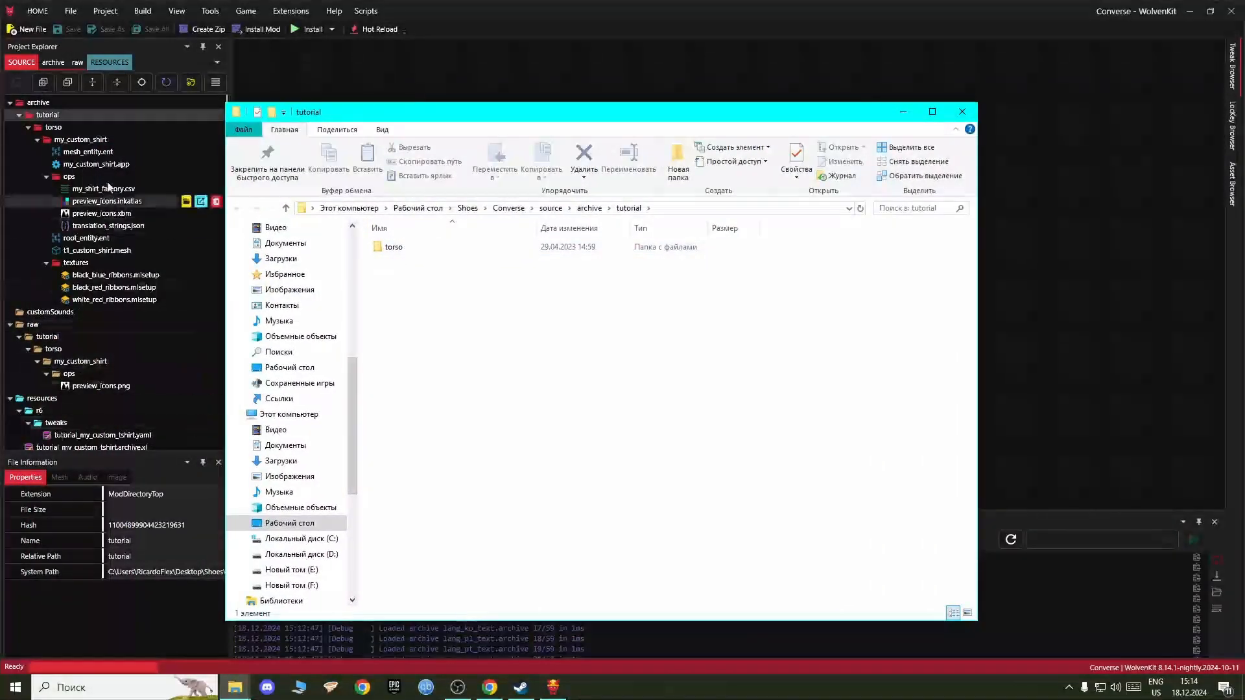
Step: Create a folder named feet inside tutorial, close the File Explorer window and select feet in the project tree
{"action": "right_click", "coordinate": [460, 355]}
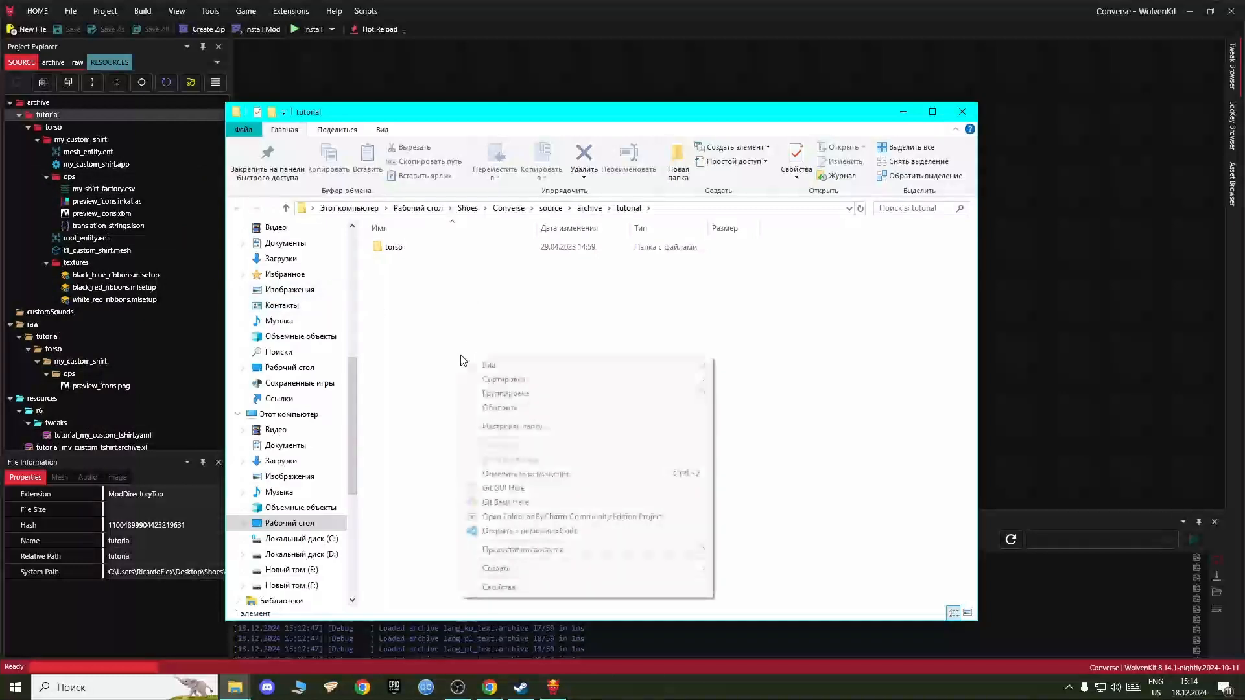
{"action": "mouse_move", "coordinate": [506, 568]}
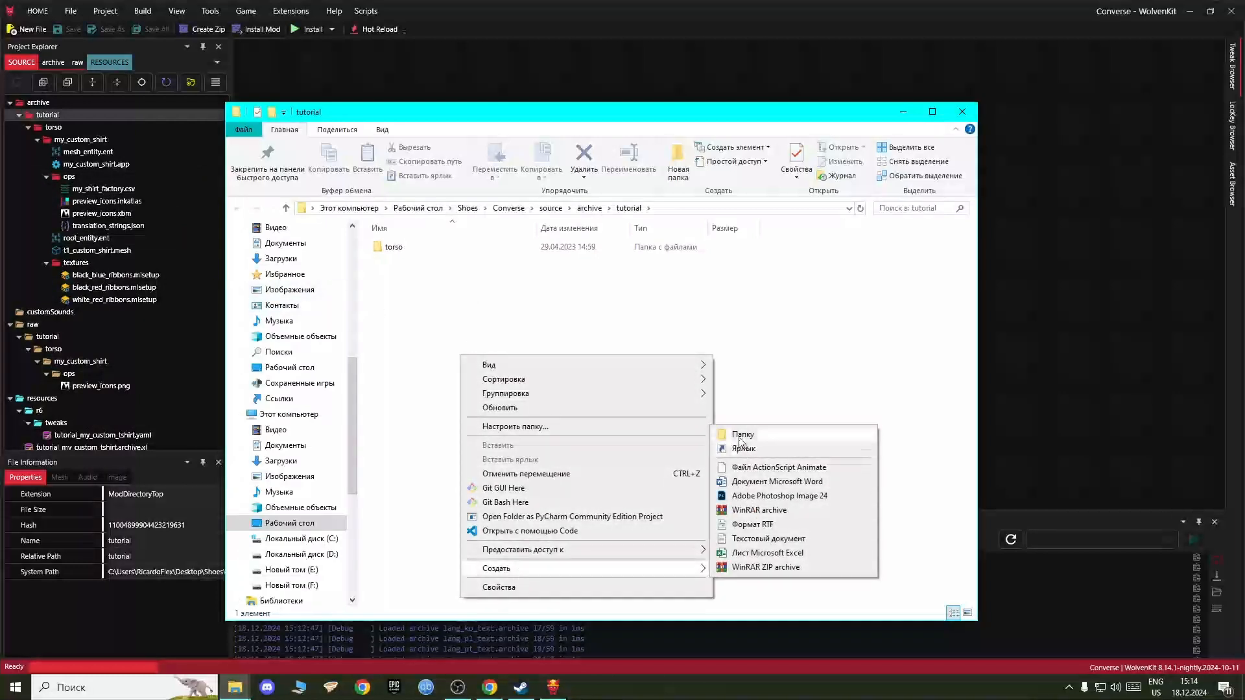
{"action": "left_click", "coordinate": [746, 435]}
{"action": "type", "text": "feet"}
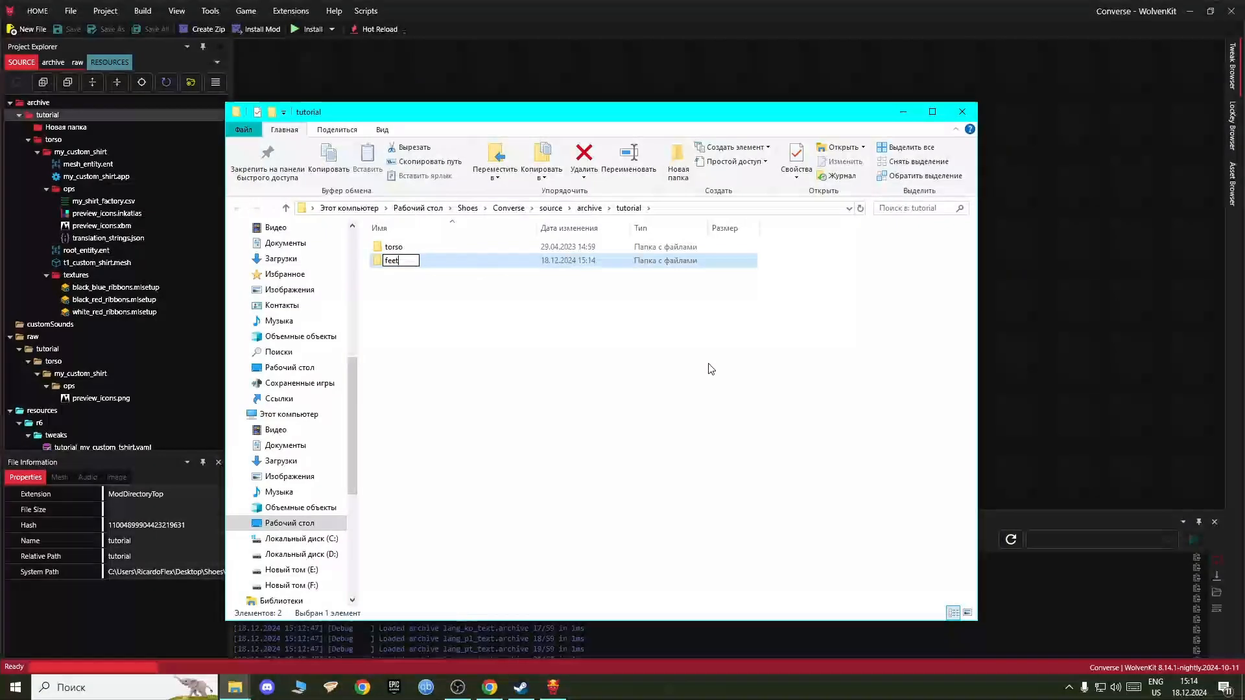
{"action": "key", "text": "Return"}
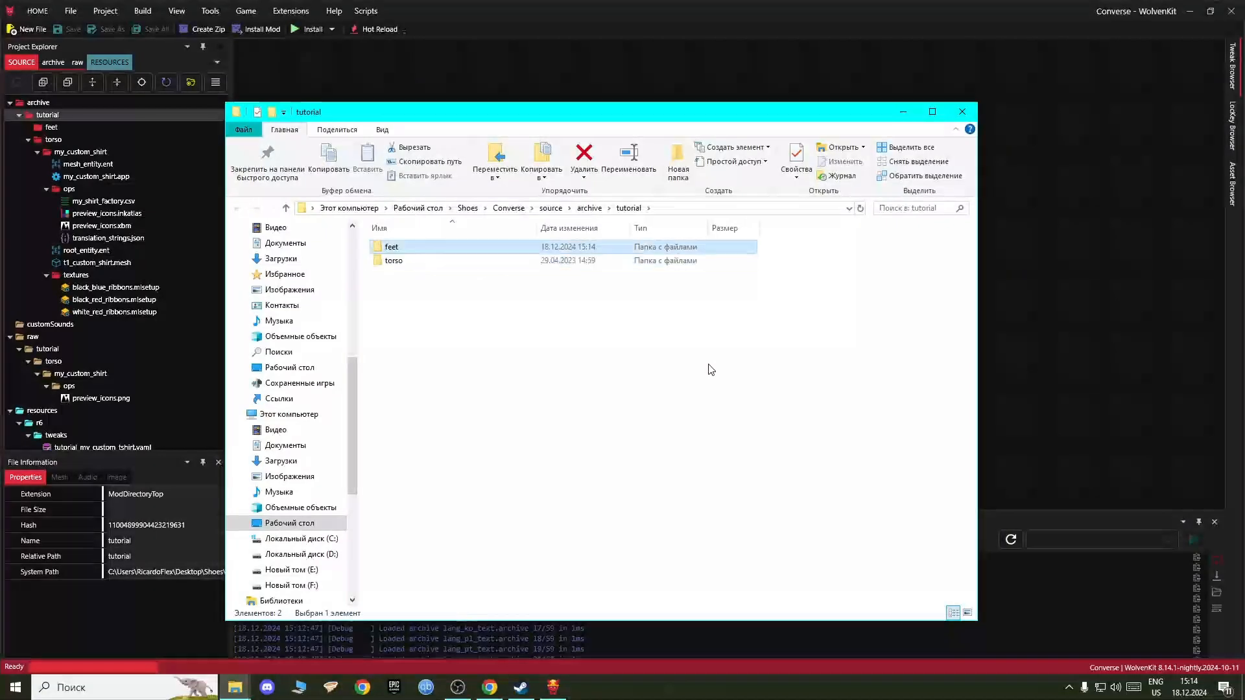
{"action": "left_click", "coordinate": [963, 112]}
{"action": "left_click", "coordinate": [64, 130]}
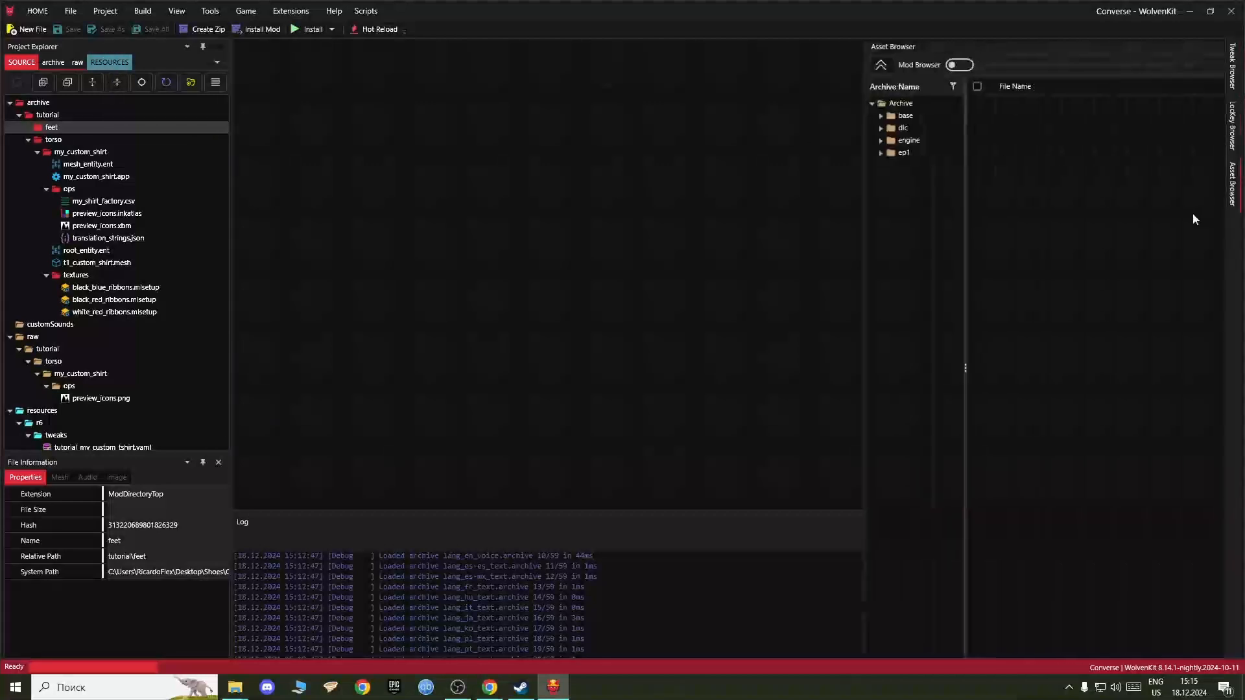
Step: Bring up the Asset Browser and search the game files for pwa_shoe
{"action": "left_click", "coordinate": [1239, 200]}
{"action": "left_click", "coordinate": [1237, 196]}
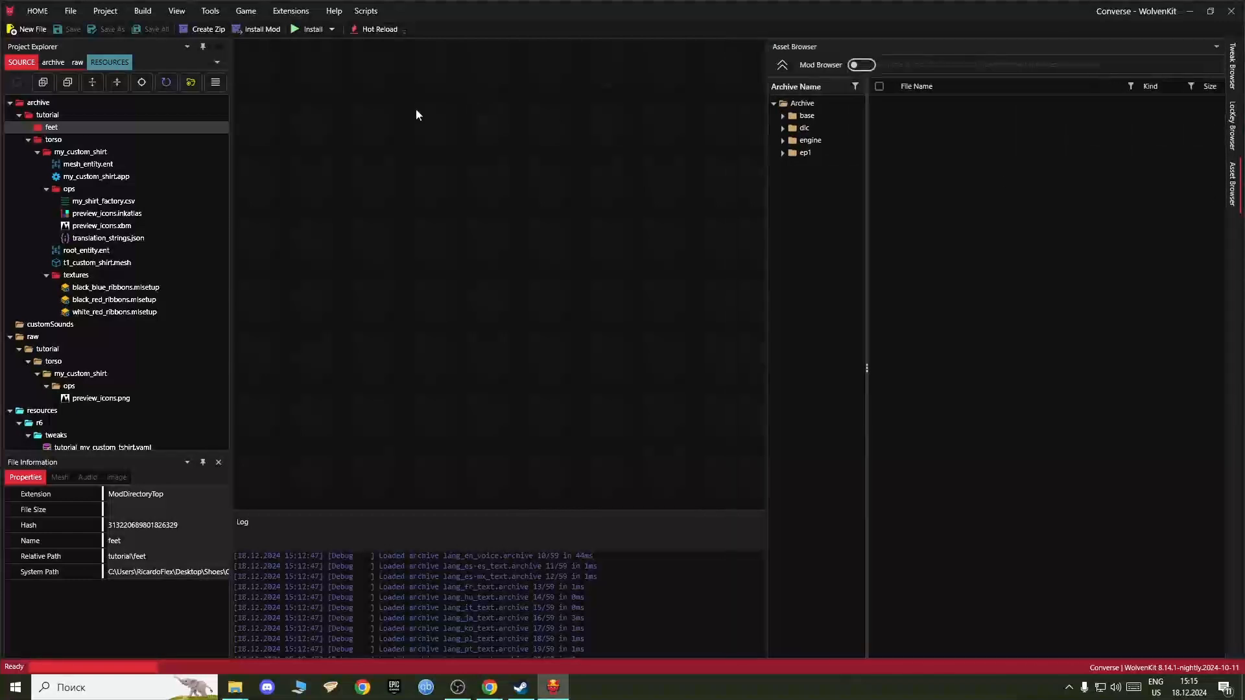
{"action": "left_click", "coordinate": [175, 13]}
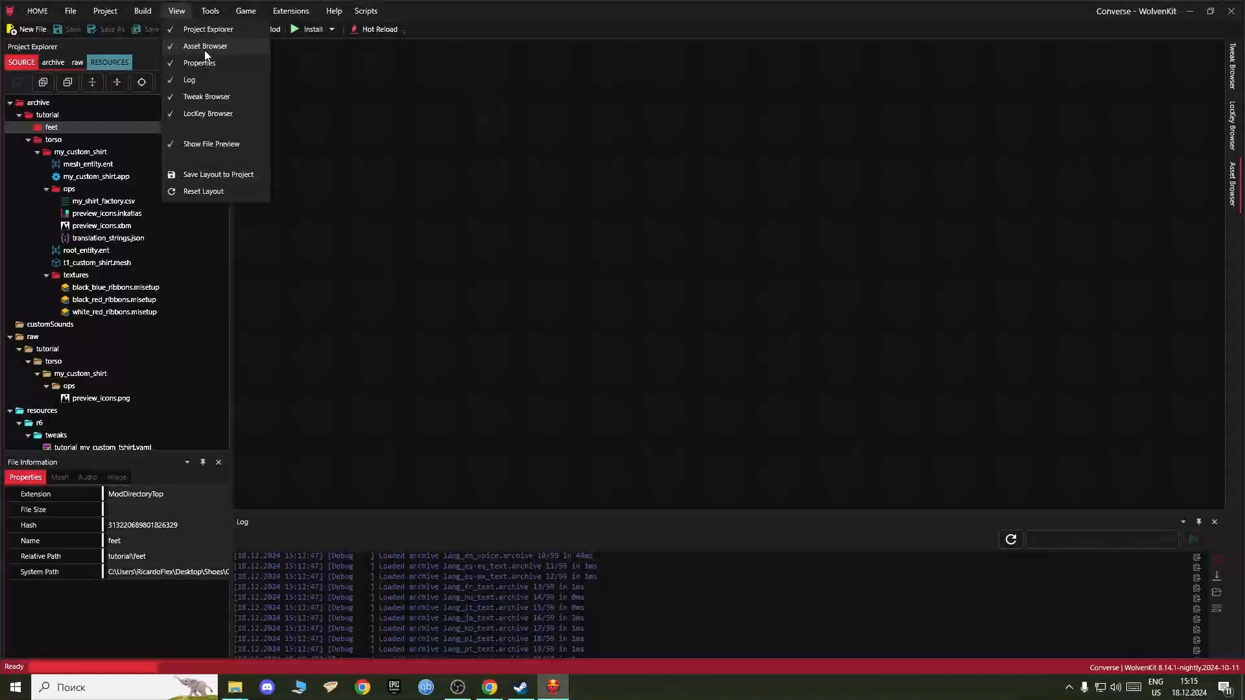
{"action": "left_click", "coordinate": [1219, 210]}
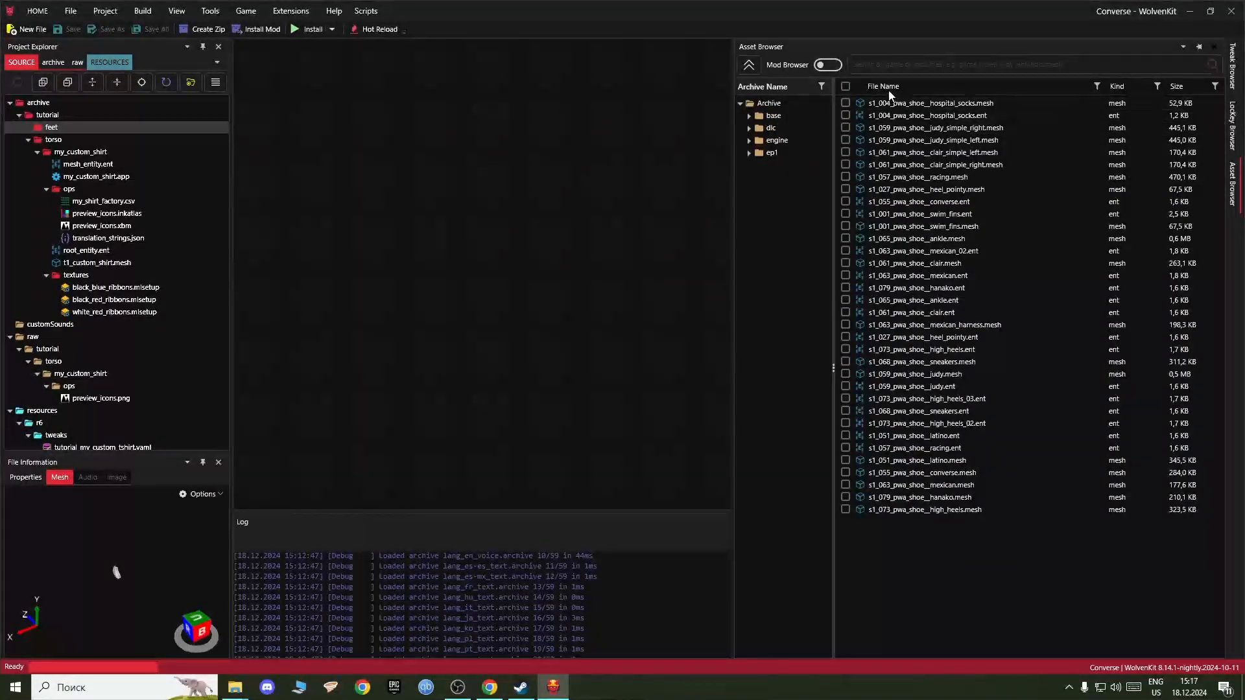
{"action": "left_click", "coordinate": [882, 65]}
{"action": "type", "text": "pwa"}
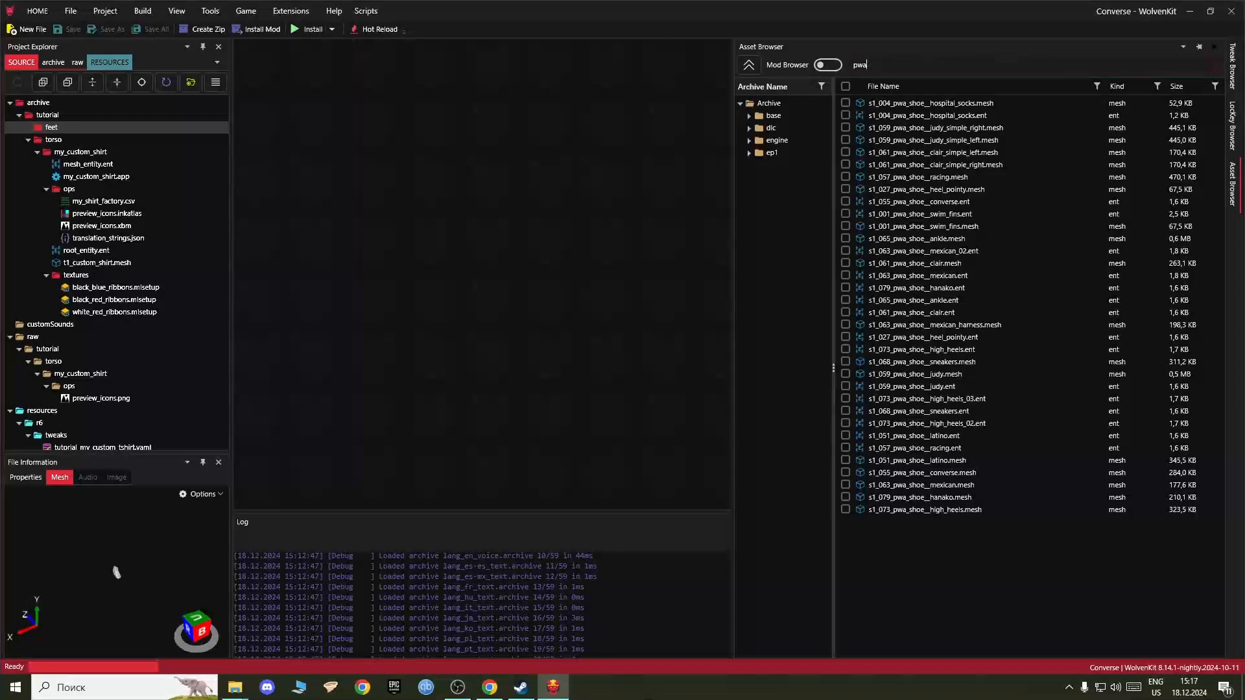
{"action": "type", "text": "_shoe"}
Step: Preview s1_073_pwa_shoe__high_heels.mesh up close and add it to the project
{"action": "left_click", "coordinate": [846, 510]}
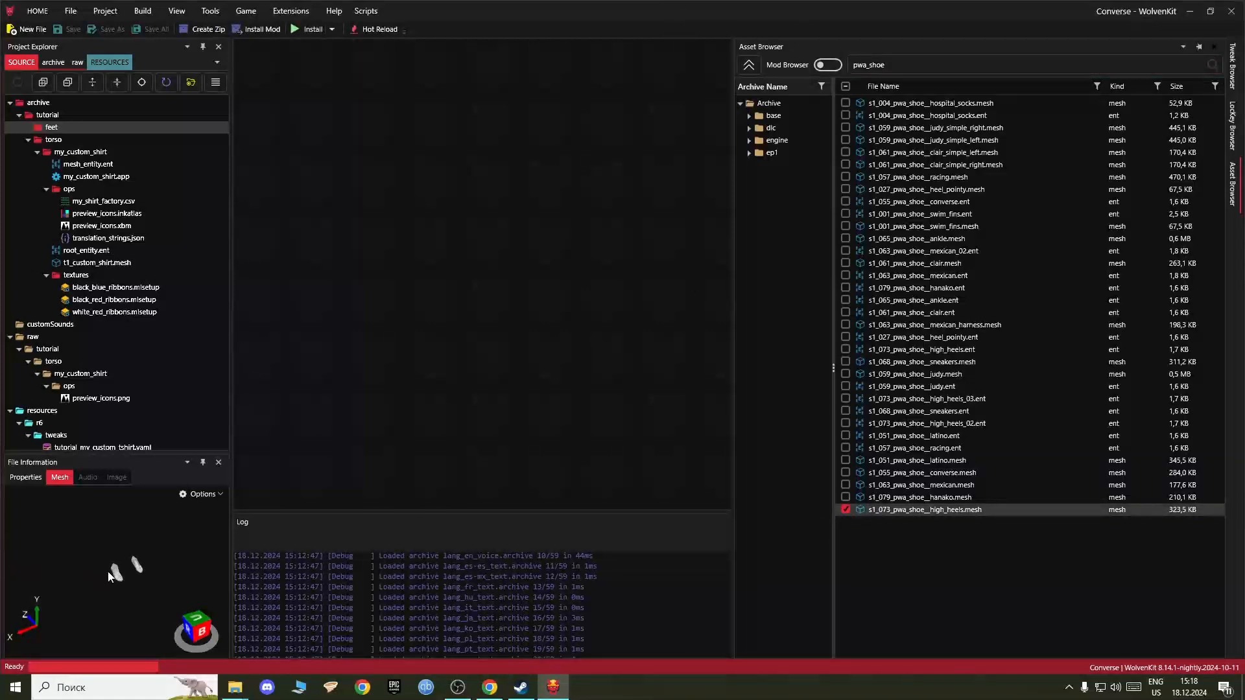
{"action": "scroll", "coordinate": [109, 571], "scroll_direction": "up", "scroll_amount": 7}
{"action": "mouse_move", "coordinate": [138, 567]}
{"action": "right_mouse_down"}
{"action": "mouse_move", "coordinate": [189, 521]}
{"action": "mouse_move", "coordinate": [158, 561]}
{"action": "mouse_move", "coordinate": [131, 570]}
{"action": "right_mouse_up"}
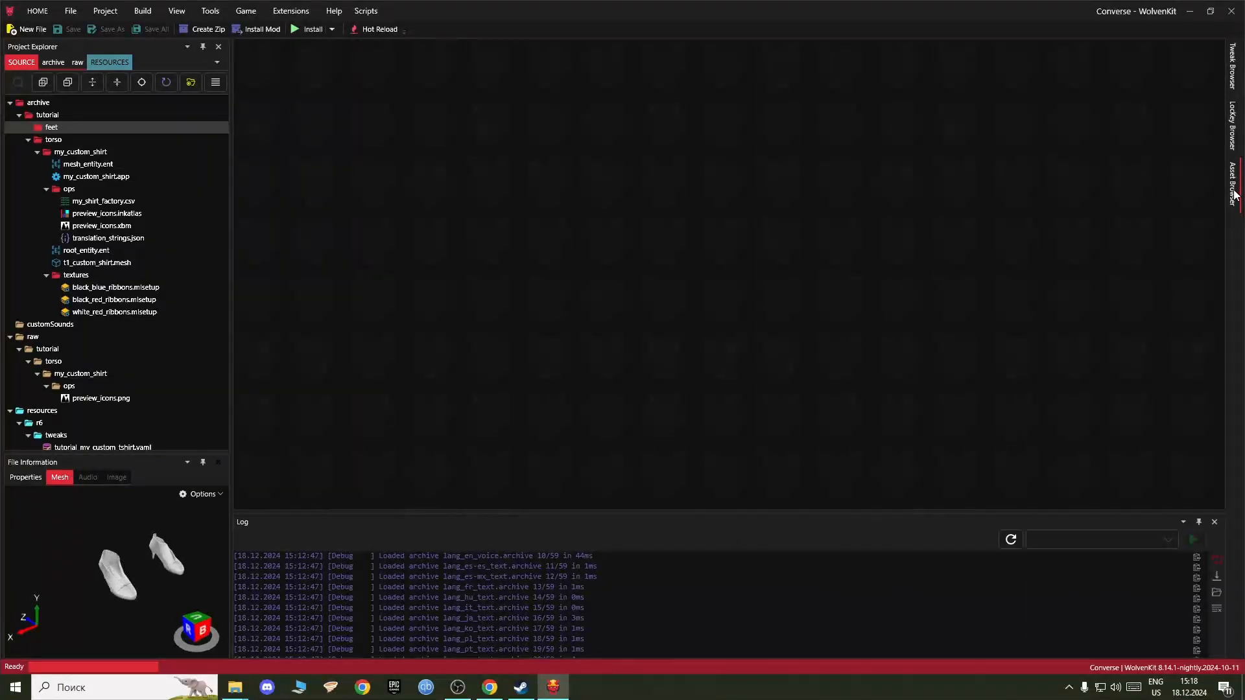
{"action": "mouse_move", "coordinate": [1235, 195]}
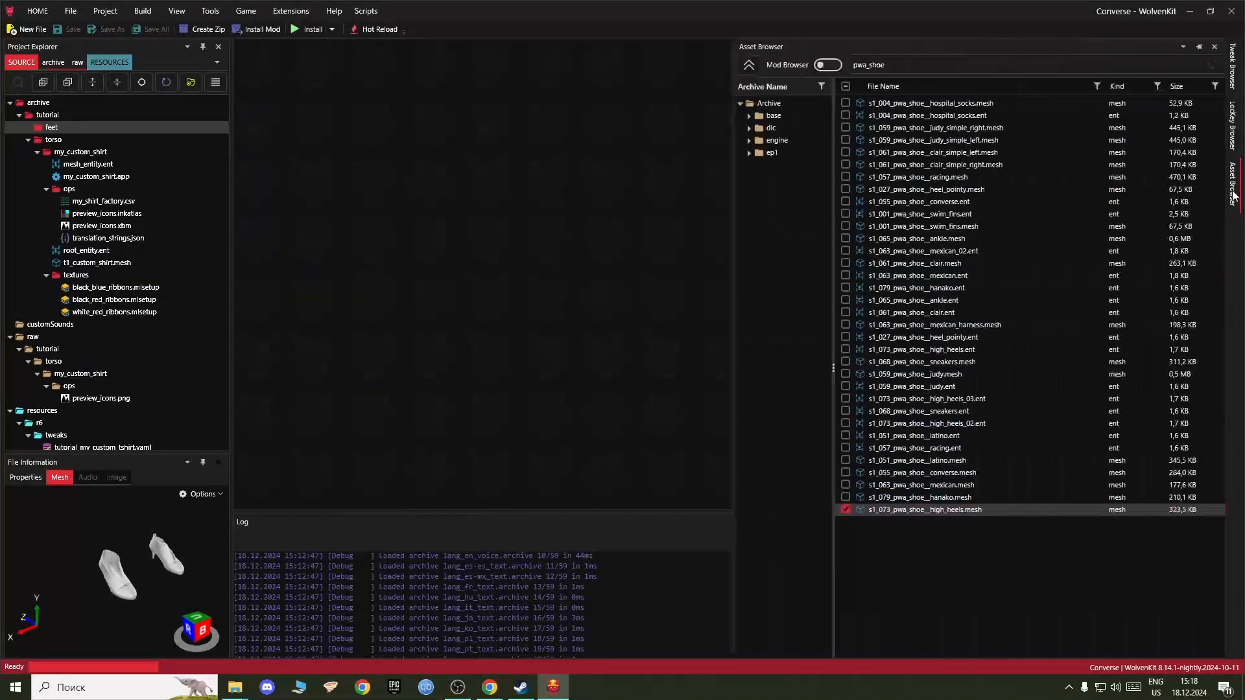
{"action": "double_click", "coordinate": [953, 511]}
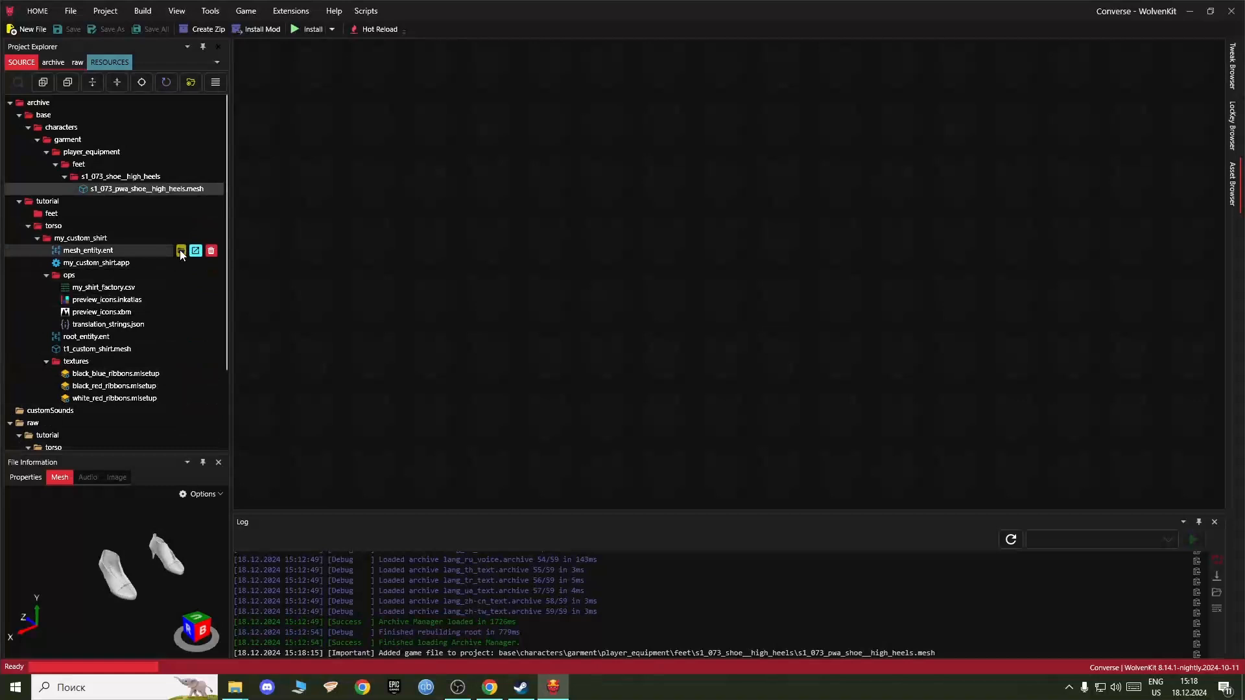
Step: Open the Export Tool, refresh its file list and move its window up so it is fully on screen
{"action": "scroll", "coordinate": [110, 427], "scroll_direction": "down", "scroll_amount": 1}
{"action": "scroll", "coordinate": [110, 427], "scroll_direction": "down", "scroll_amount": 4}
{"action": "scroll", "coordinate": [108, 415], "scroll_direction": "up", "scroll_amount": 5}
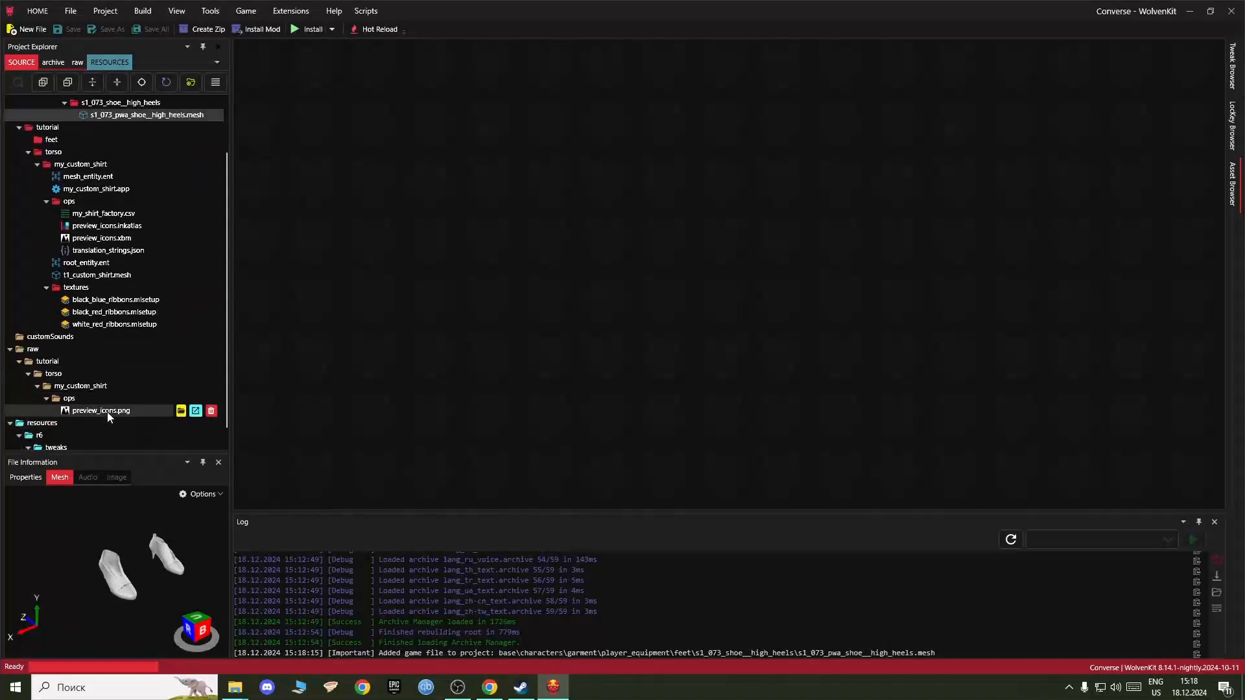
{"action": "scroll", "coordinate": [107, 394], "scroll_direction": "down", "scroll_amount": 1}
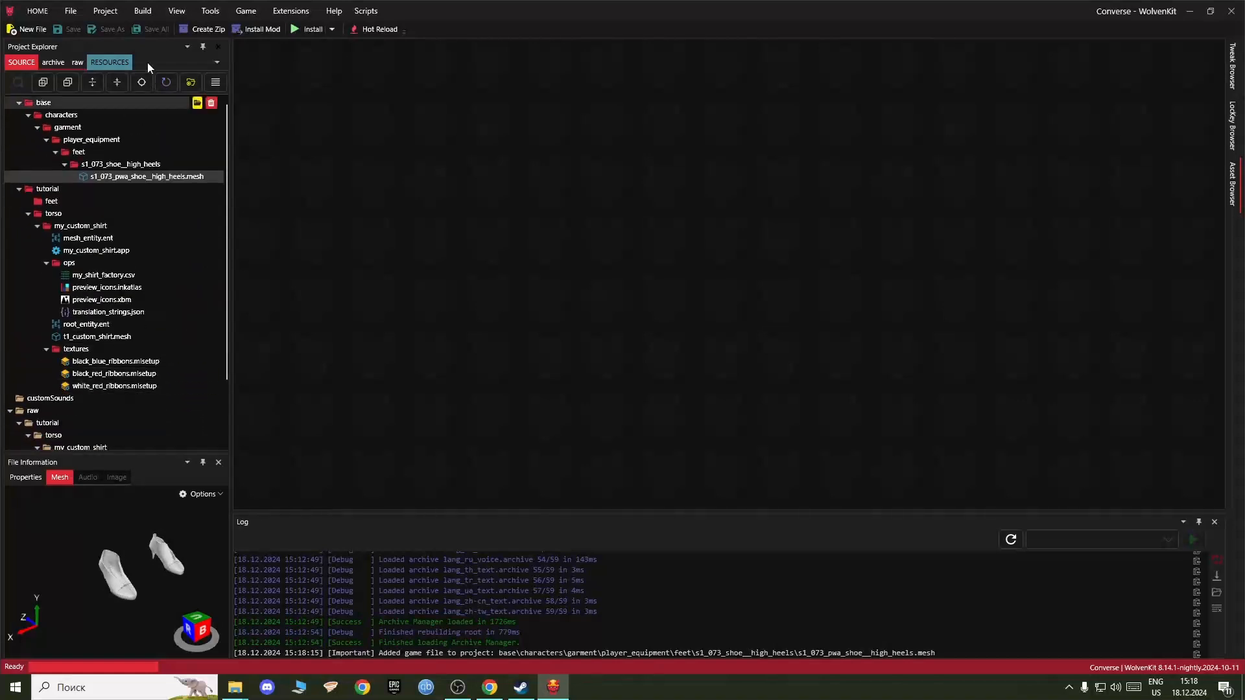
{"action": "left_click", "coordinate": [212, 11]}
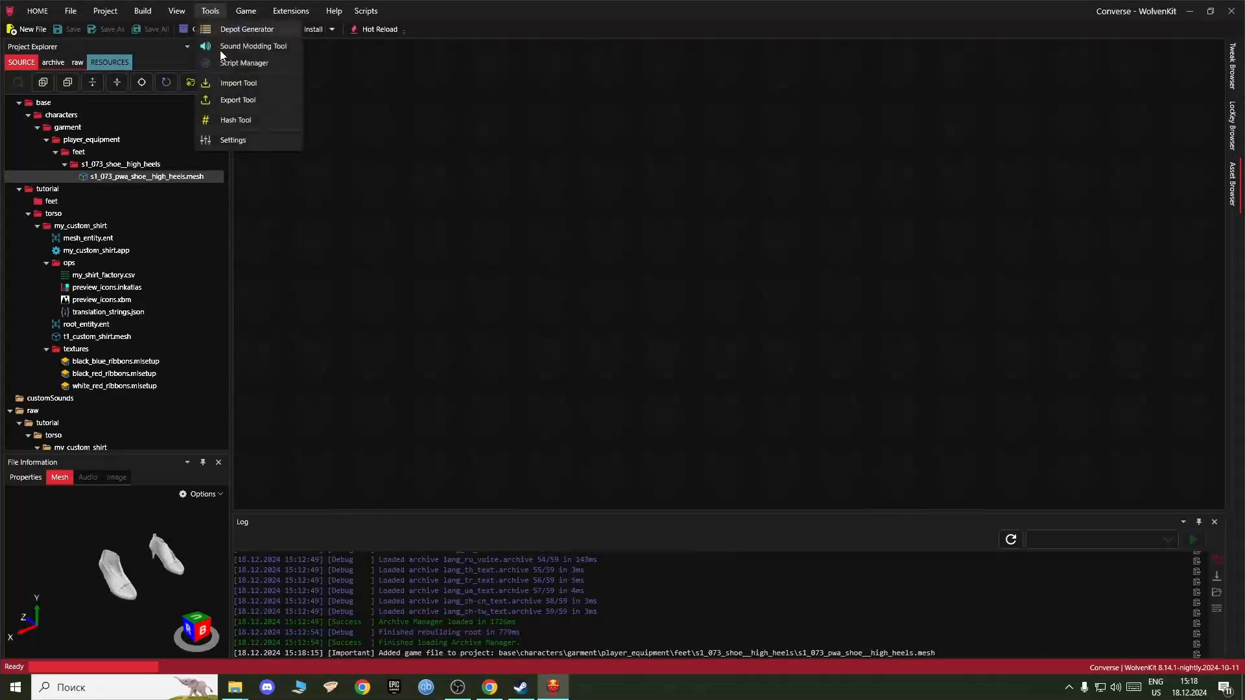
{"action": "left_click", "coordinate": [229, 100]}
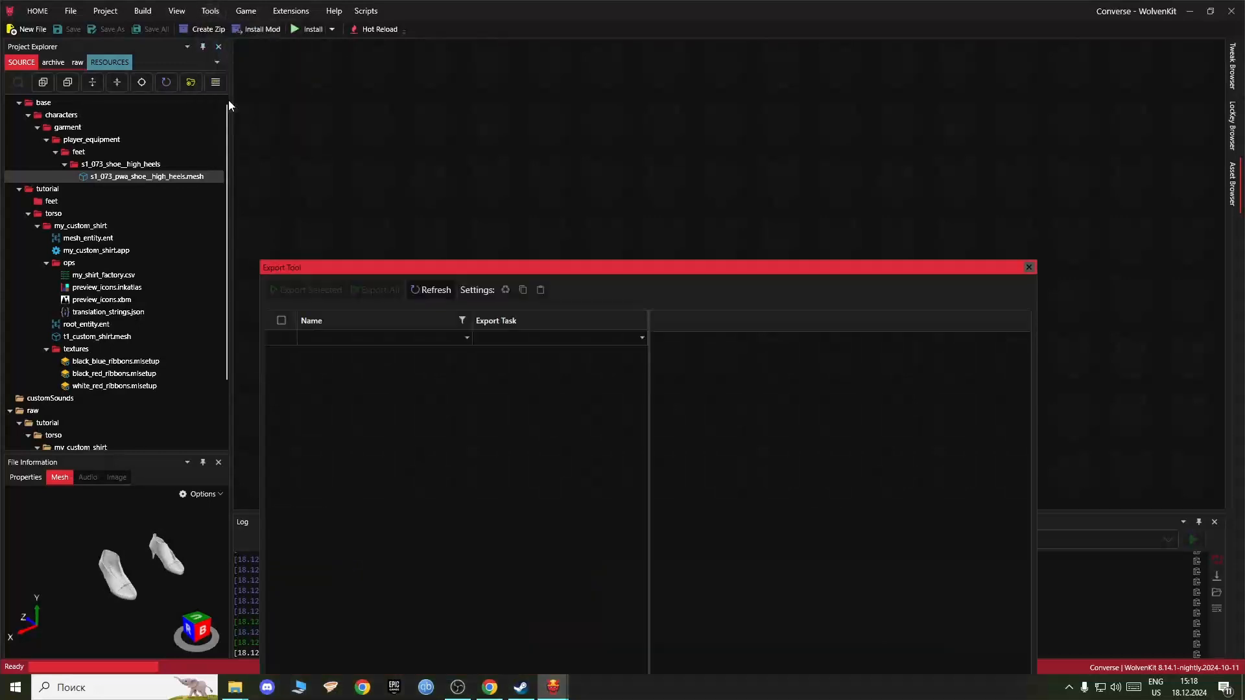
{"action": "left_click", "coordinate": [435, 291]}
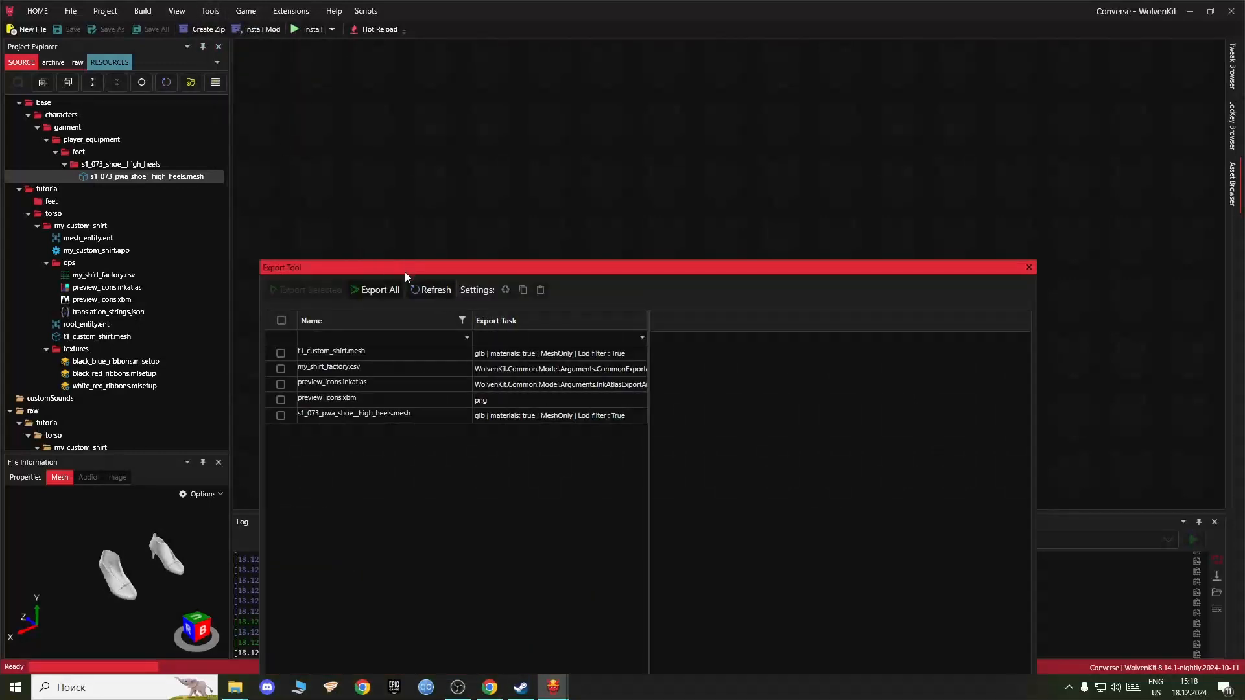
{"action": "left_click_drag", "start_coordinate": [405, 271], "coordinate": [352, 106]}
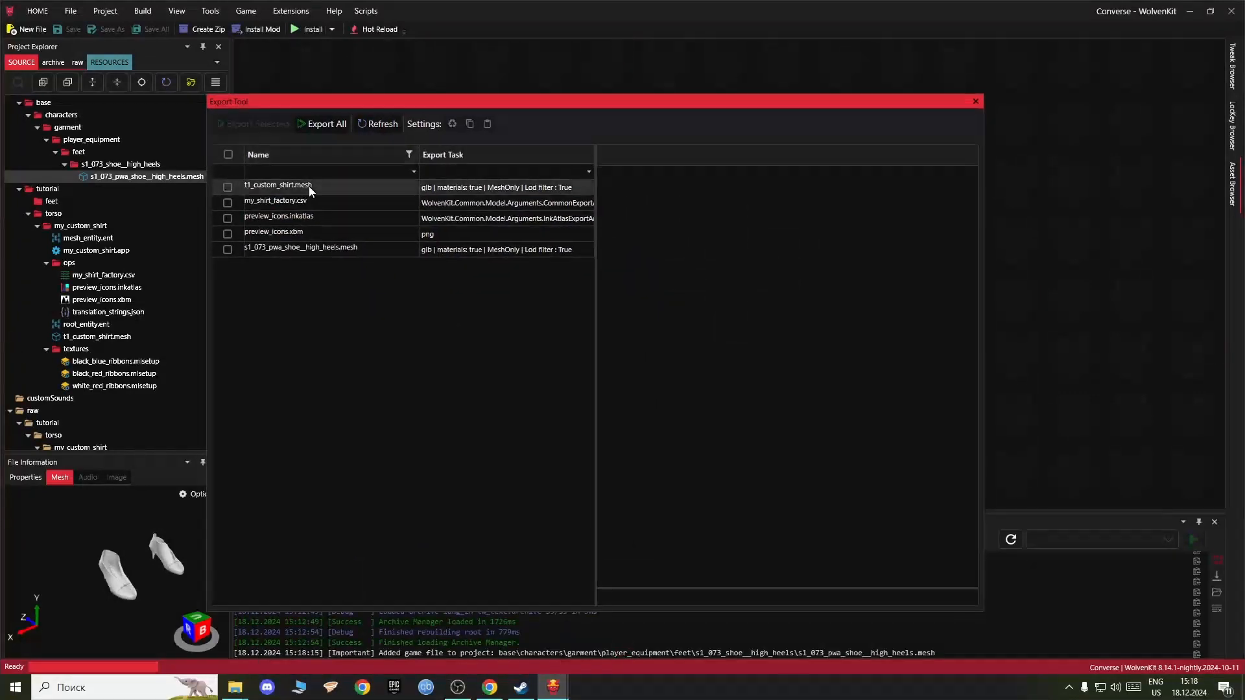
Step: Export only s1_073_pwa_shoe__high_heels.mesh with the default settings, close the Export Tool and locate the exported files under raw
{"action": "left_click", "coordinate": [228, 251]}
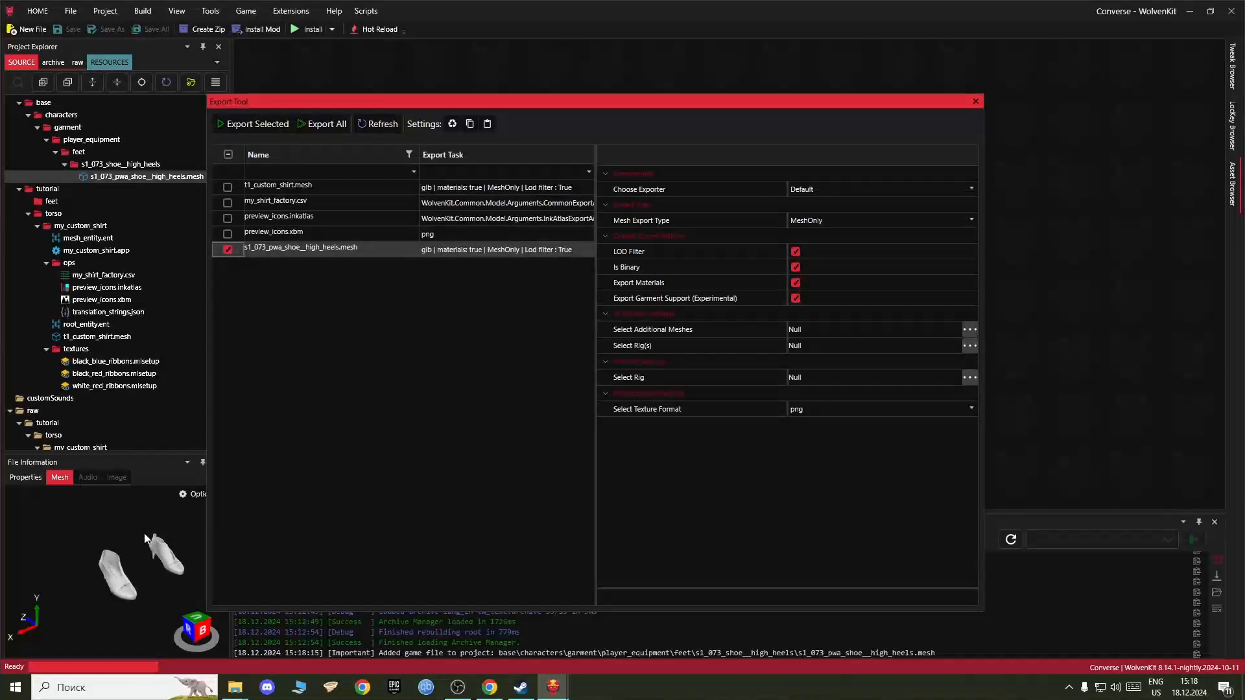
{"action": "left_click", "coordinate": [253, 124]}
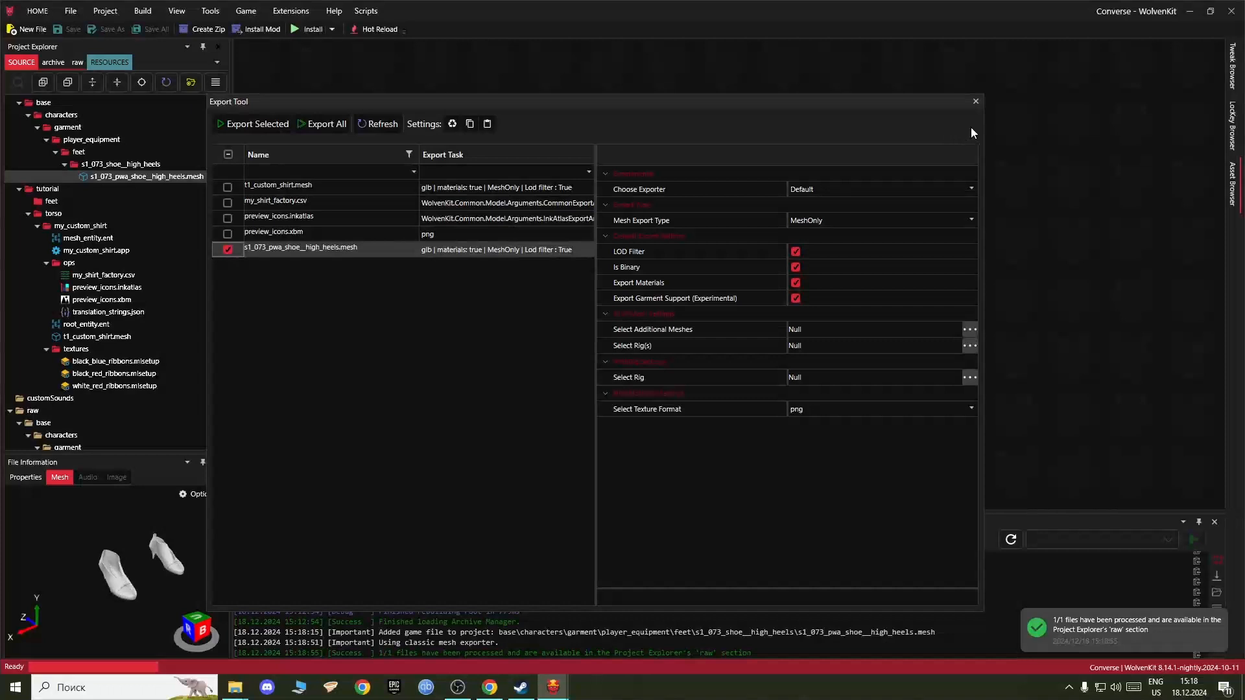
{"action": "left_click", "coordinate": [975, 102]}
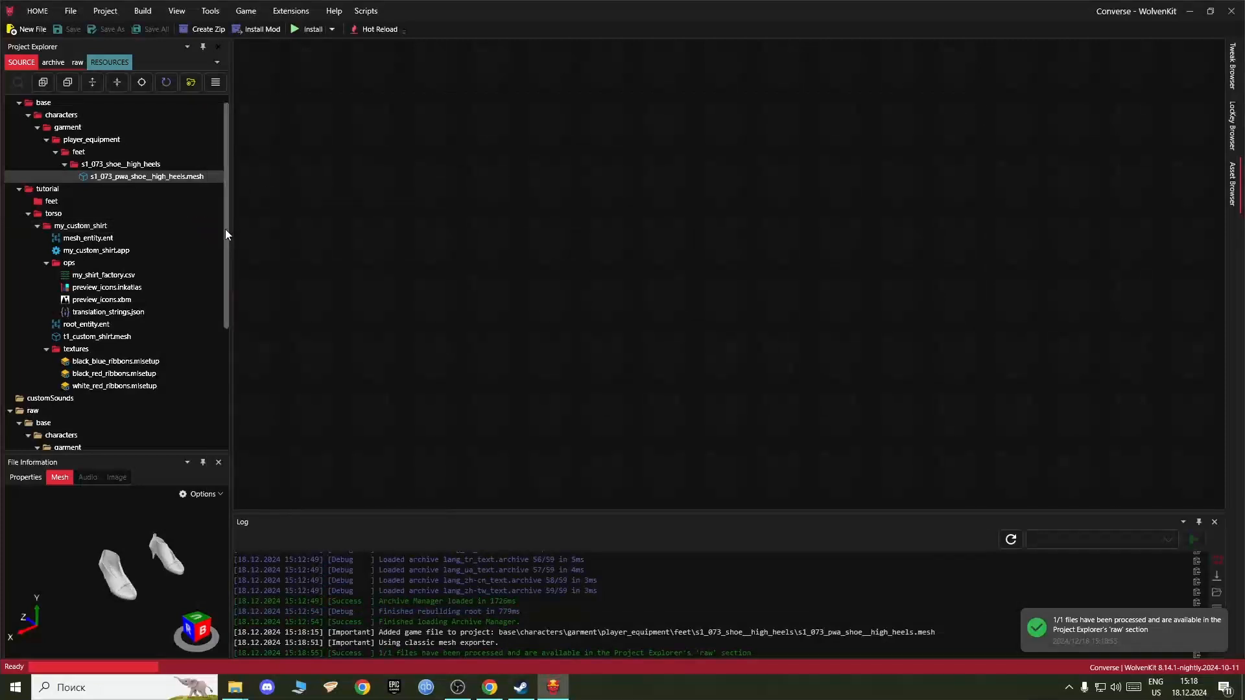
{"action": "left_click_drag", "start_coordinate": [227, 234], "coordinate": [229, 394]}
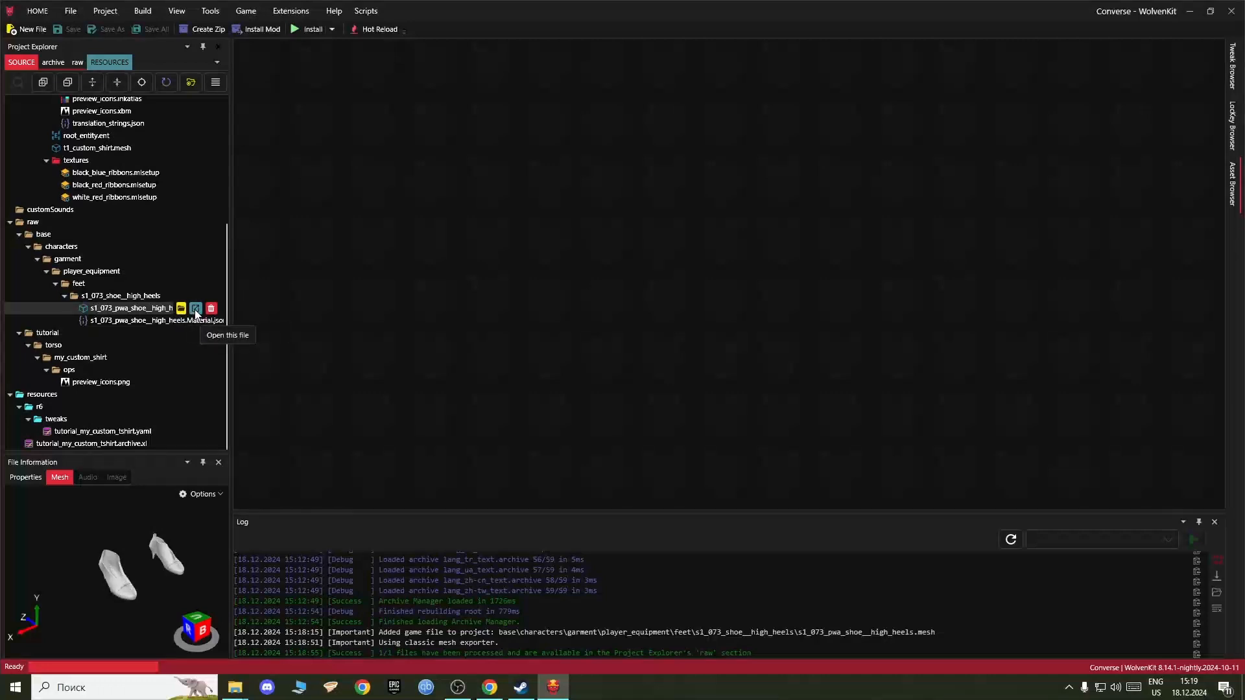
Step: Move the exported s1_073_pwa_shoe__high_heels.glb from its raw folder to the desktop and close the folder window
{"action": "left_click", "coordinate": [182, 309]}
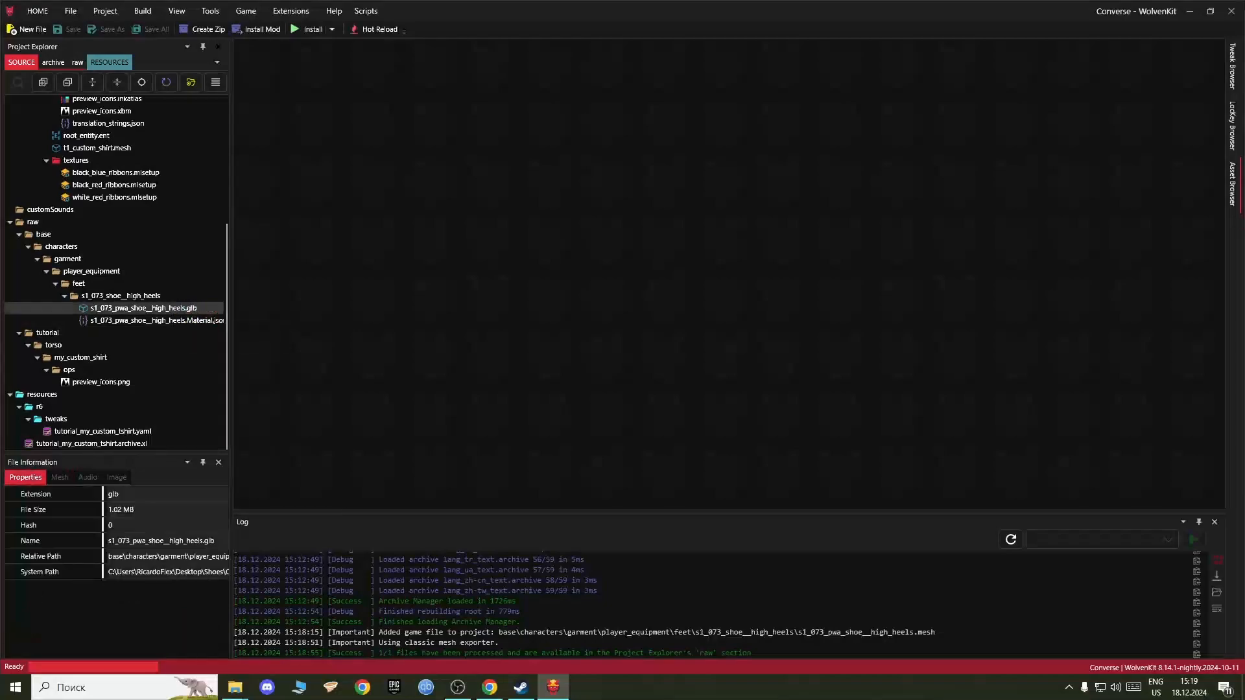
{"action": "left_click", "coordinate": [1197, 13]}
{"action": "left_click", "coordinate": [1191, 11]}
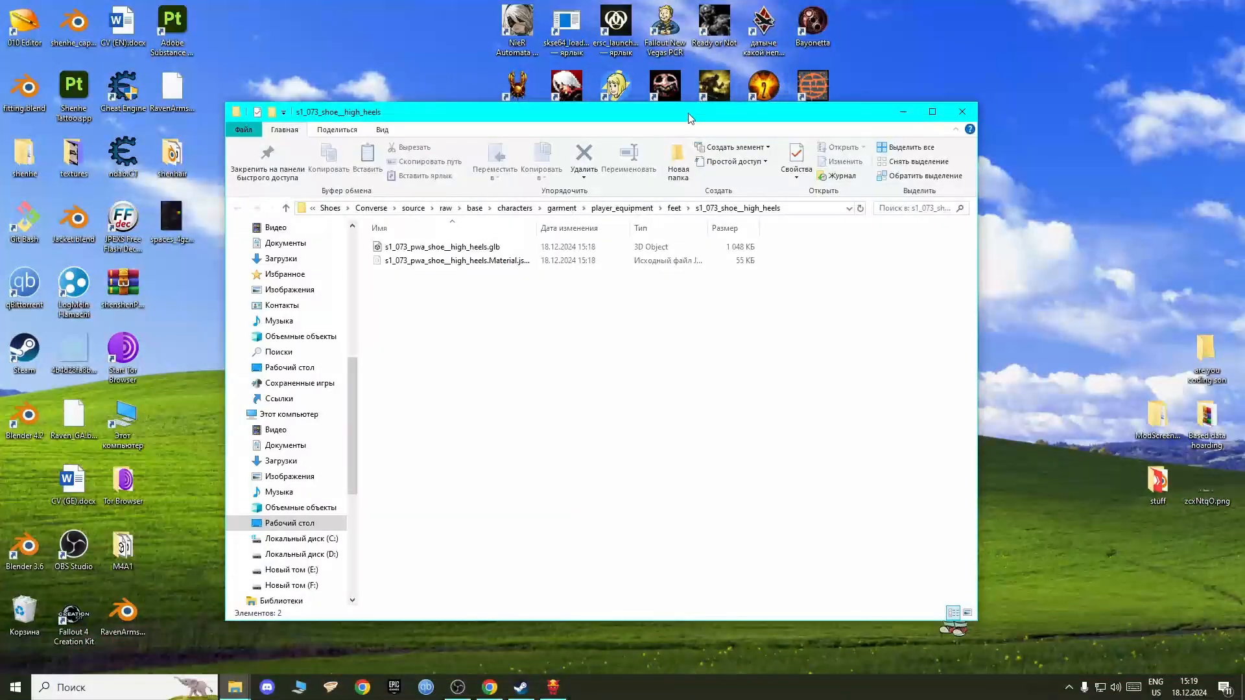
{"action": "left_click_drag", "start_coordinate": [689, 117], "coordinate": [992, 129]}
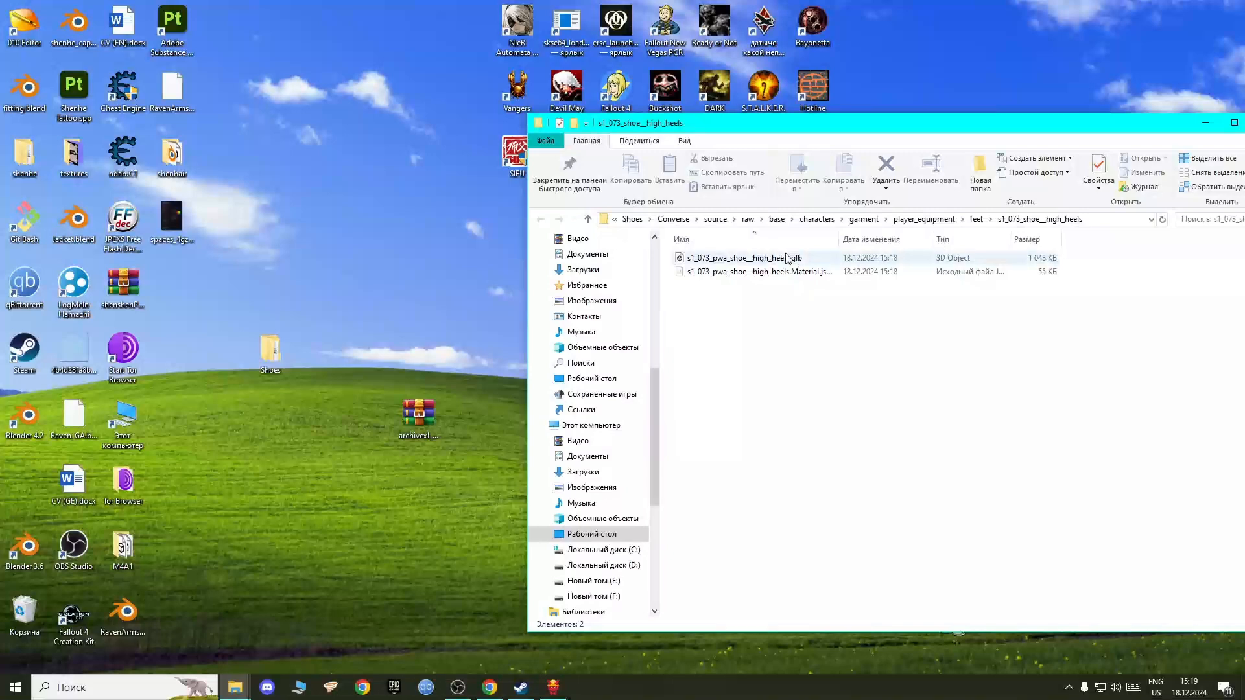
{"action": "left_click_drag", "start_coordinate": [831, 262], "coordinate": [309, 233]}
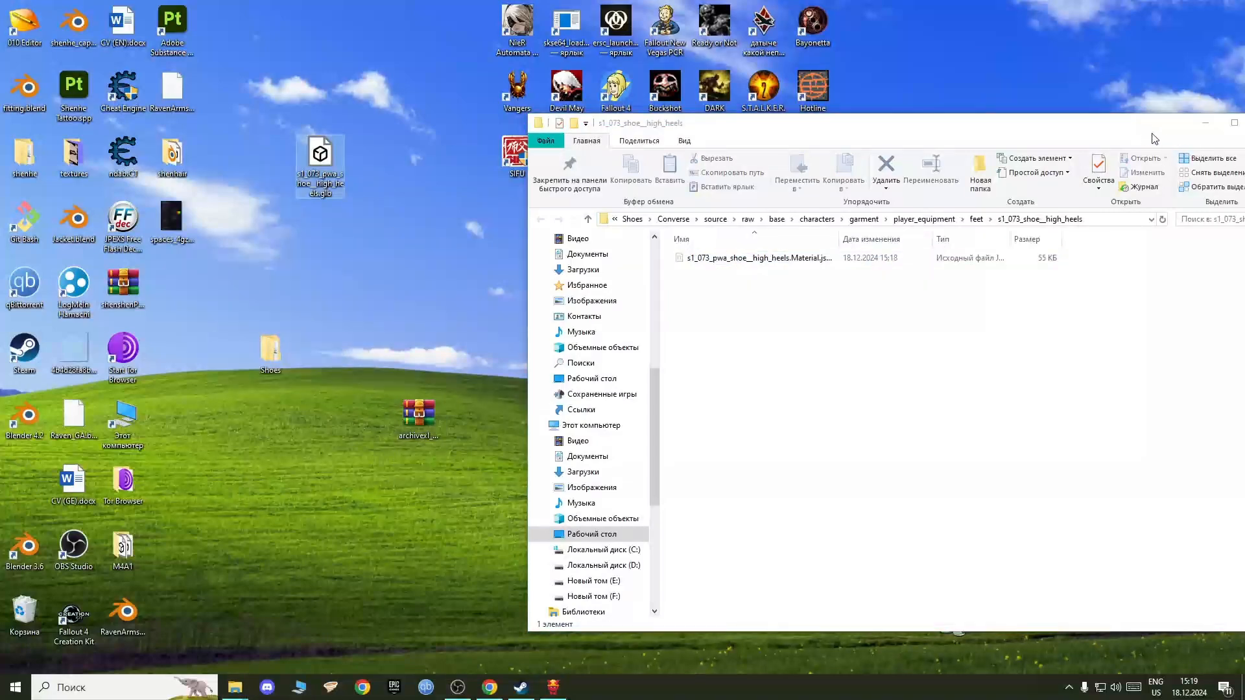
{"action": "left_click_drag", "start_coordinate": [1155, 138], "coordinate": [798, 148]}
{"action": "left_click", "coordinate": [911, 142]}
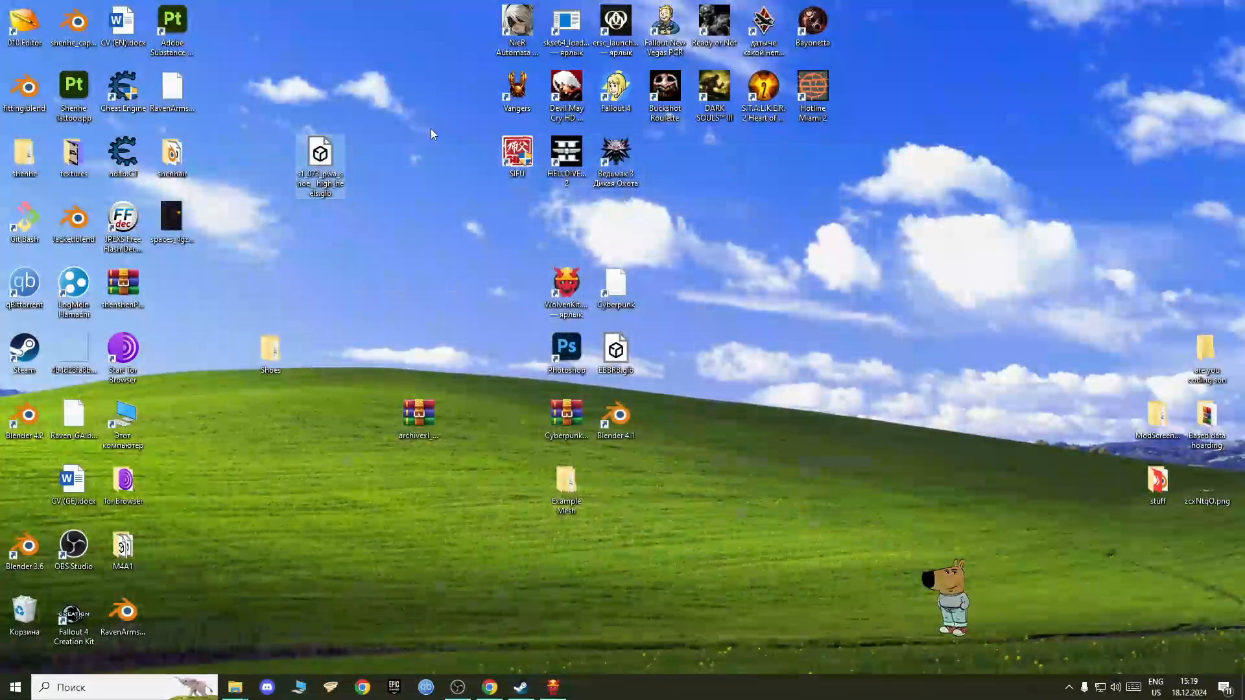
Step: Launch Blender 4.1 from the desktop and dismiss its splash screen to reach the empty scene
{"action": "left_click", "coordinate": [620, 418]}
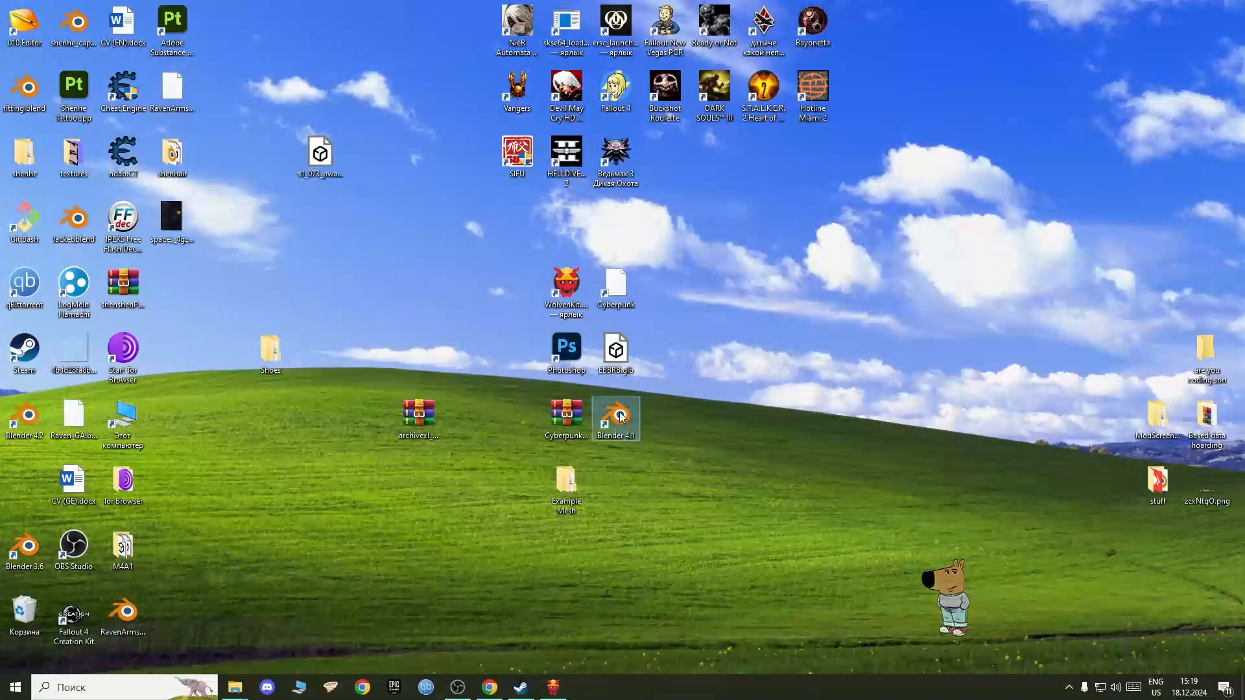
{"action": "double_click", "coordinate": [621, 418]}
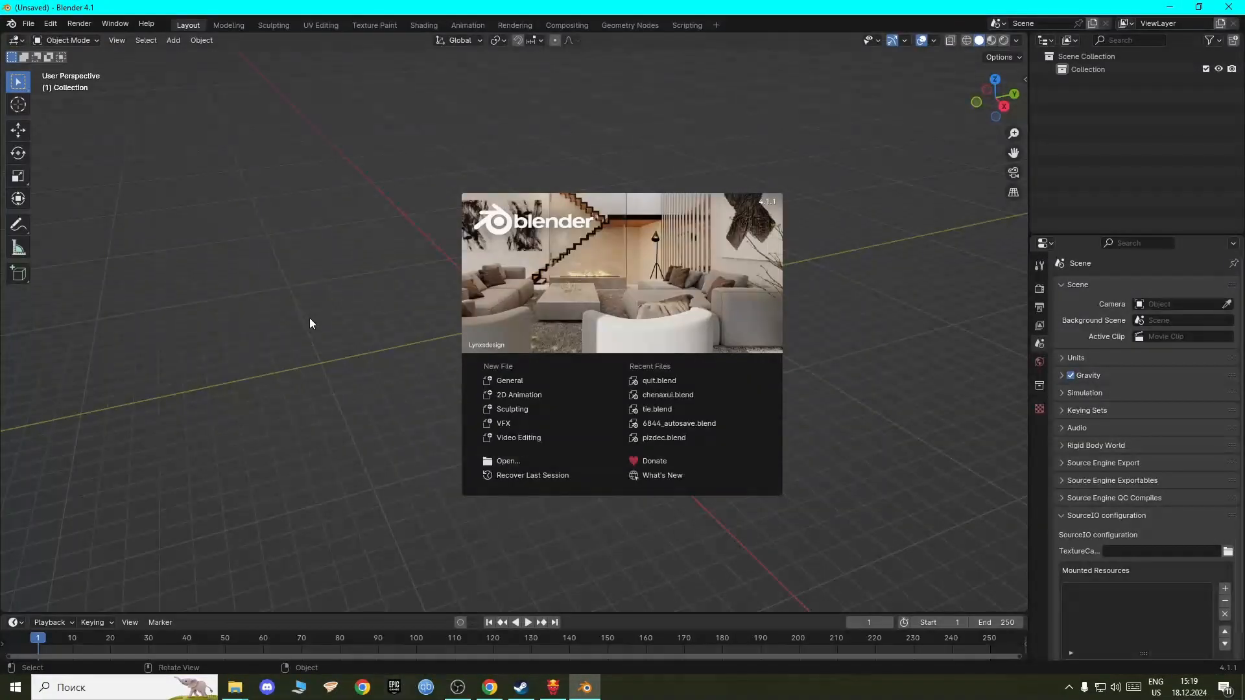
{"action": "left_click", "coordinate": [310, 319]}
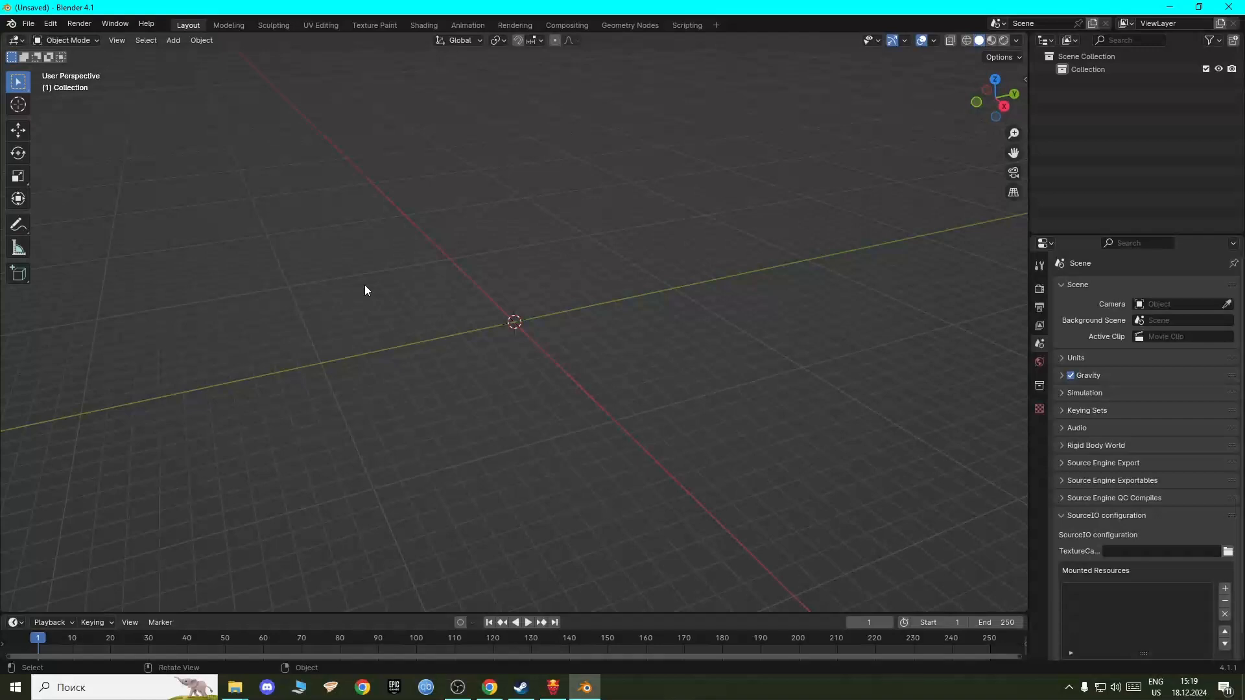
Step: Open the add-on installer in Preferences, pick Cyberpunk-Blender-Add-On-1.6.0.zip on the Desktop, cancel the installation and close Preferences
{"action": "left_click", "coordinate": [26, 24]}
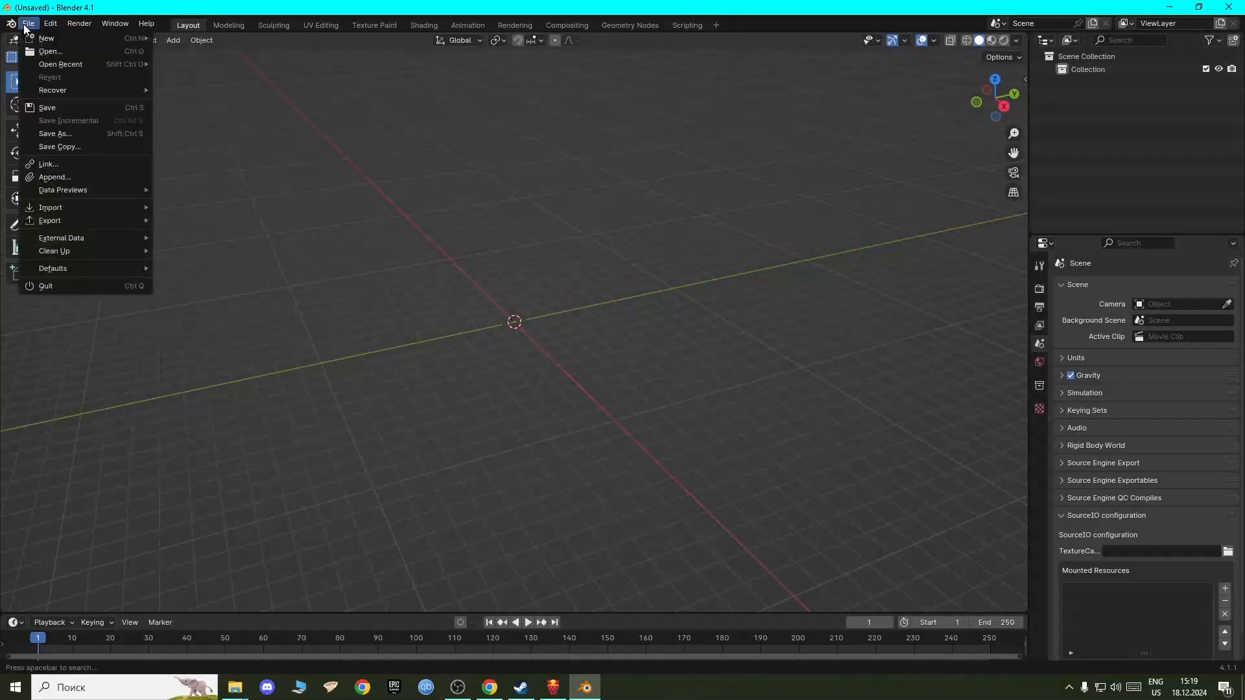
{"action": "mouse_move", "coordinate": [49, 27]}
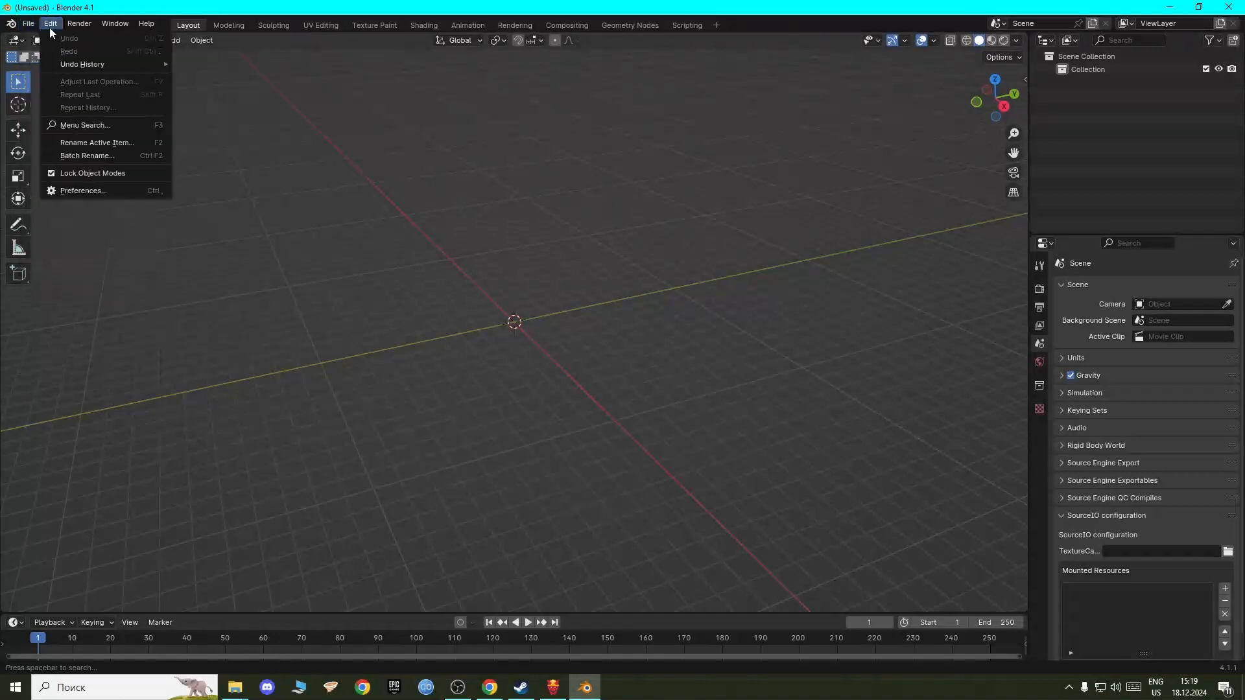
{"action": "left_click", "coordinate": [79, 191]}
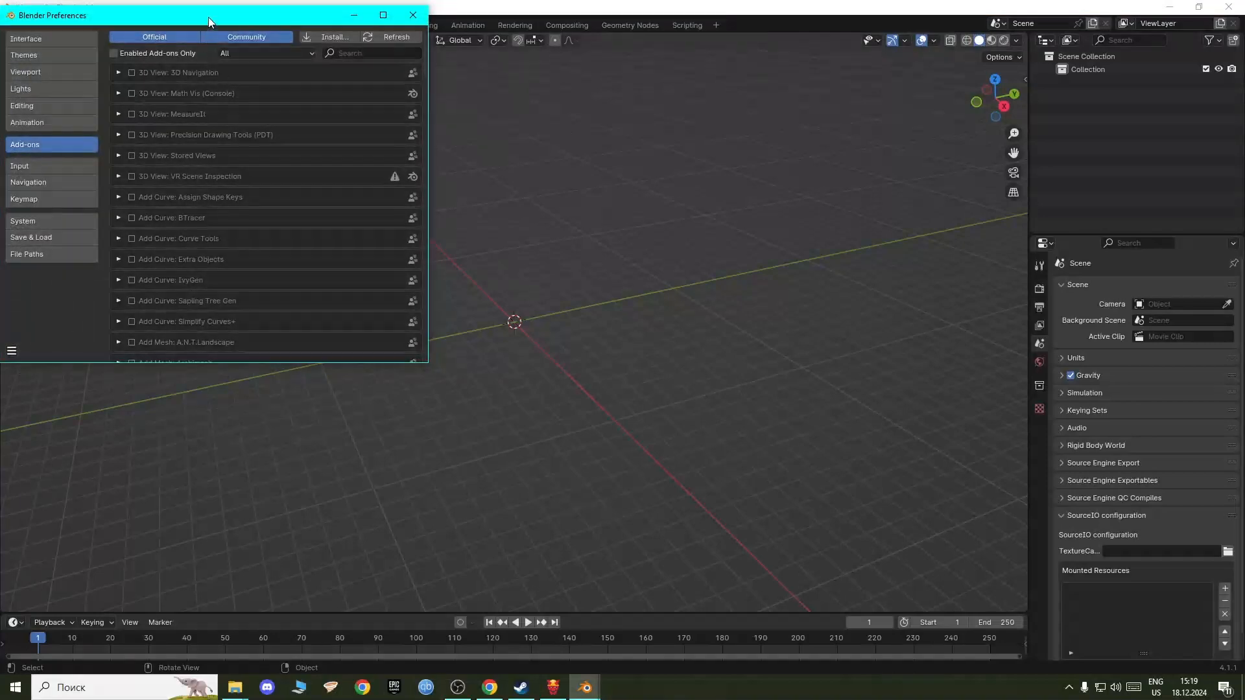
{"action": "left_click_drag", "start_coordinate": [207, 17], "coordinate": [524, 159]}
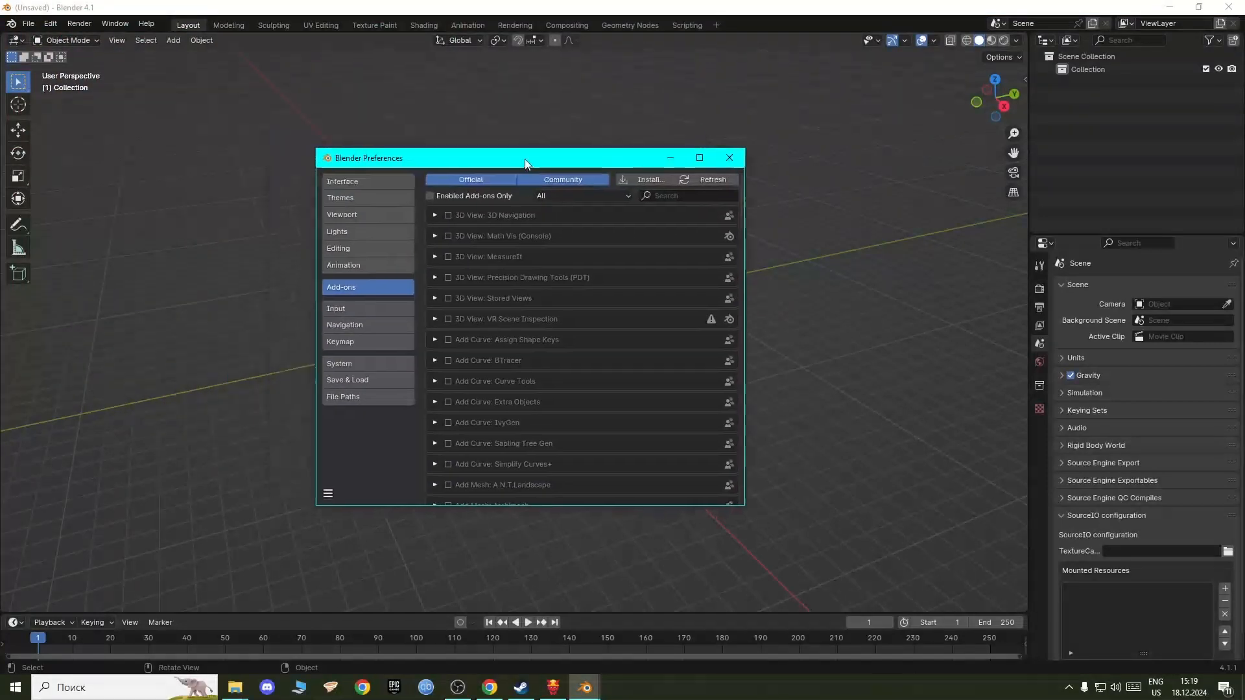
{"action": "left_click", "coordinate": [656, 177]}
{"action": "left_click", "coordinate": [277, 251]}
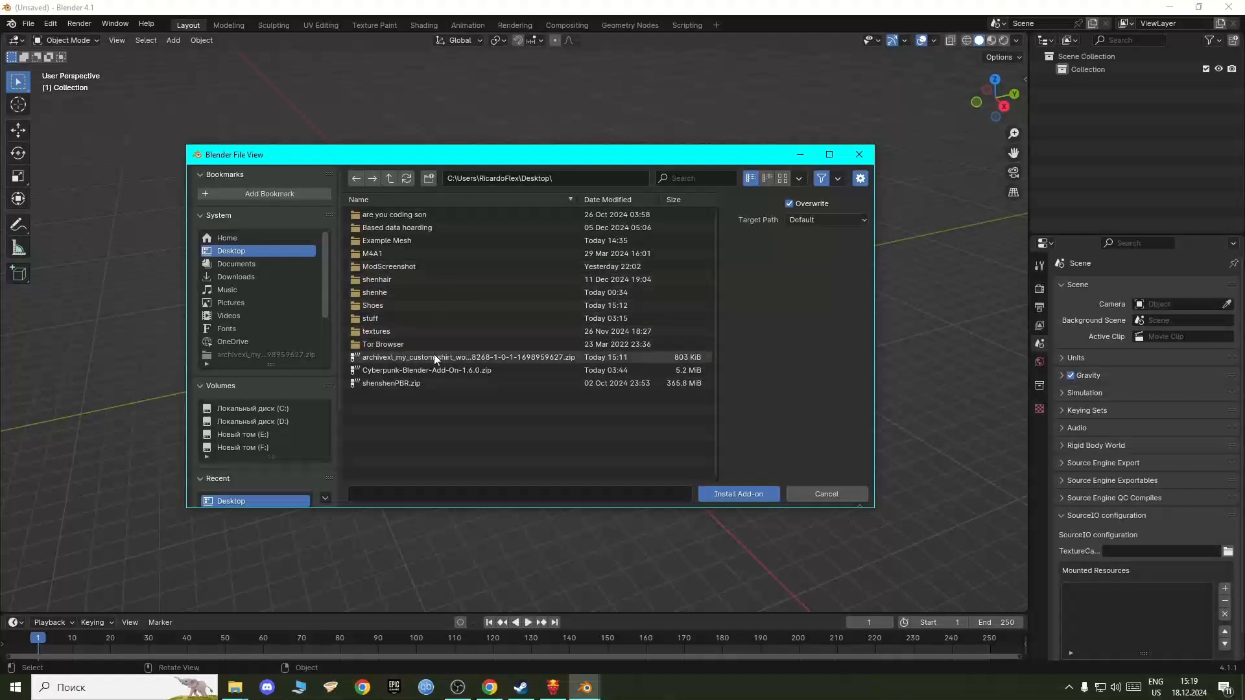
{"action": "left_click", "coordinate": [458, 371]}
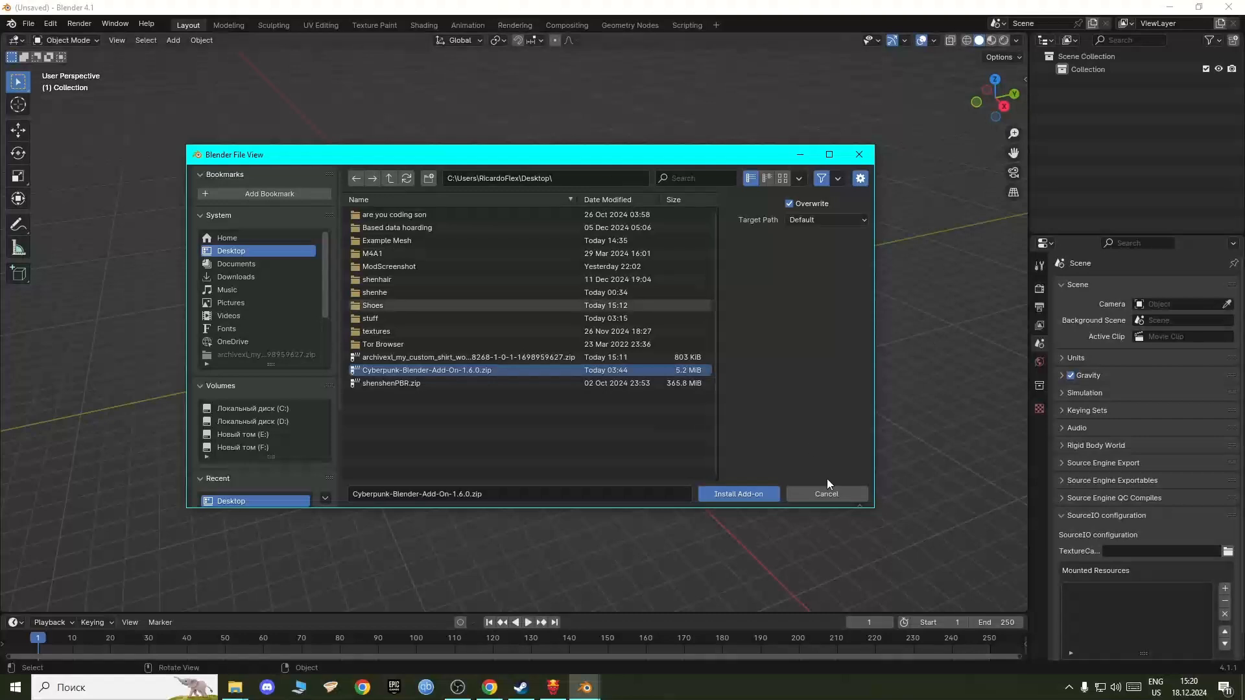
{"action": "left_click", "coordinate": [820, 498]}
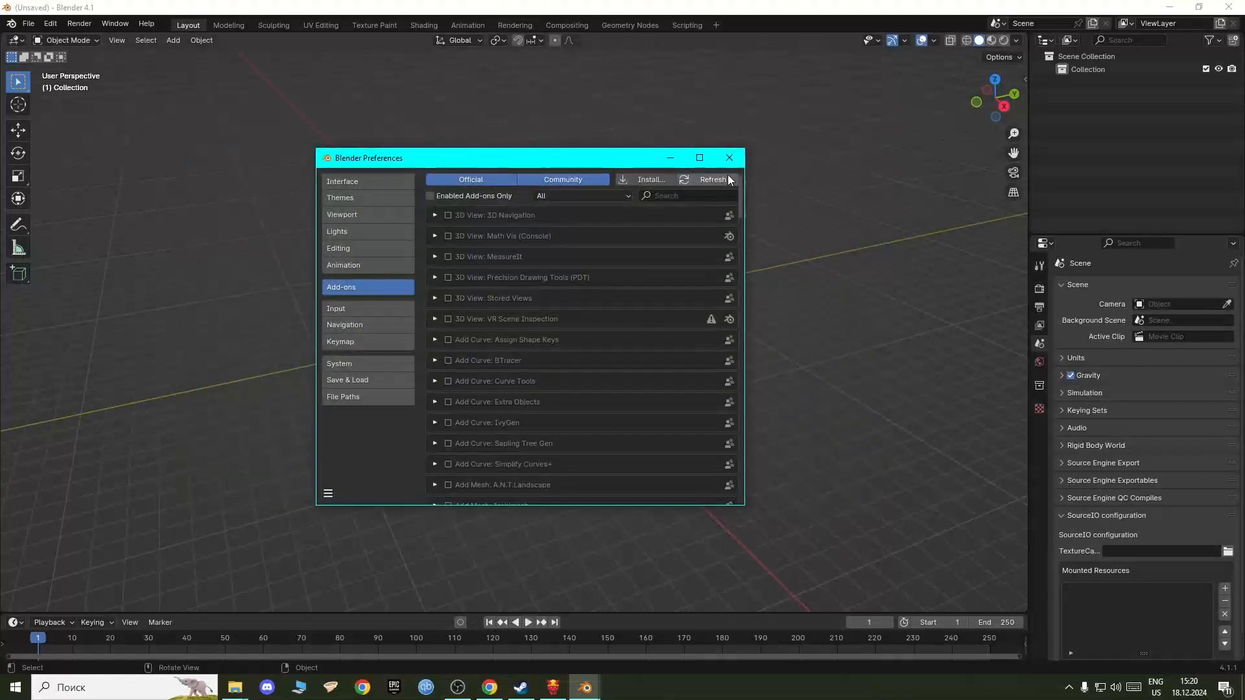
{"action": "left_click", "coordinate": [732, 158]}
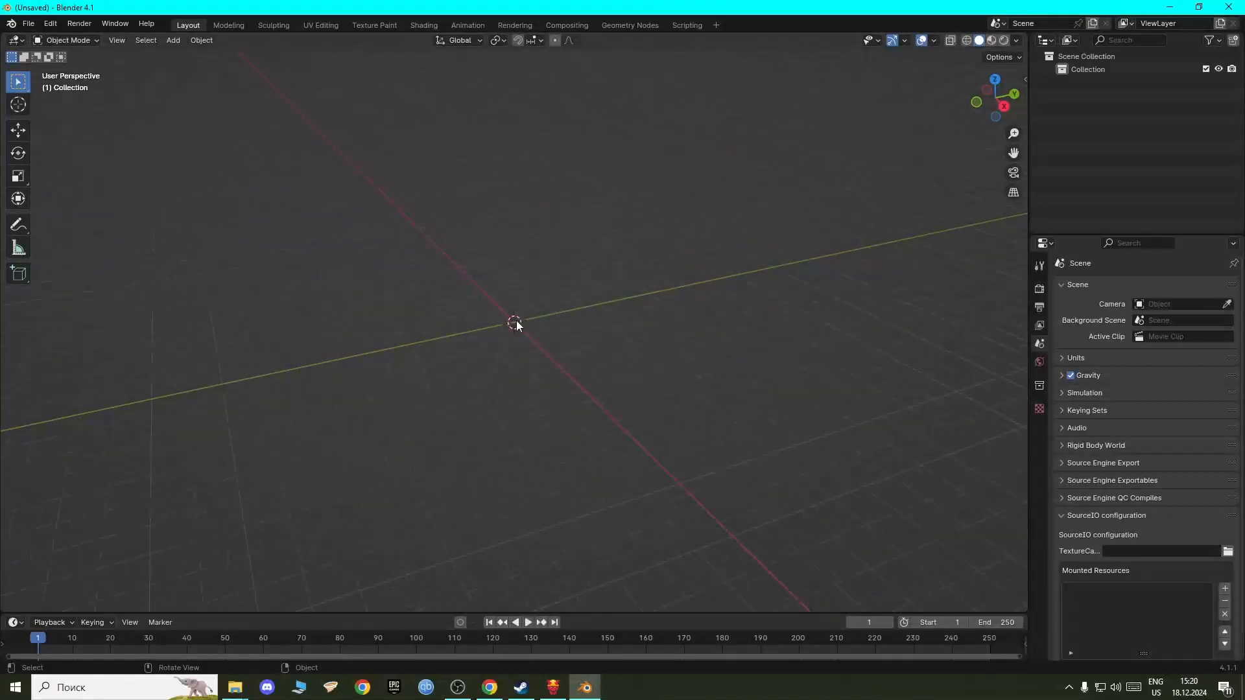
Step: Import s1_073_pwa_shoe__high_heels.glb from the Desktop as a Cyberpunk GLTF with the default import options
{"action": "left_click", "coordinate": [23, 28]}
{"action": "left_click", "coordinate": [27, 23]}
{"action": "mouse_move", "coordinate": [72, 207]}
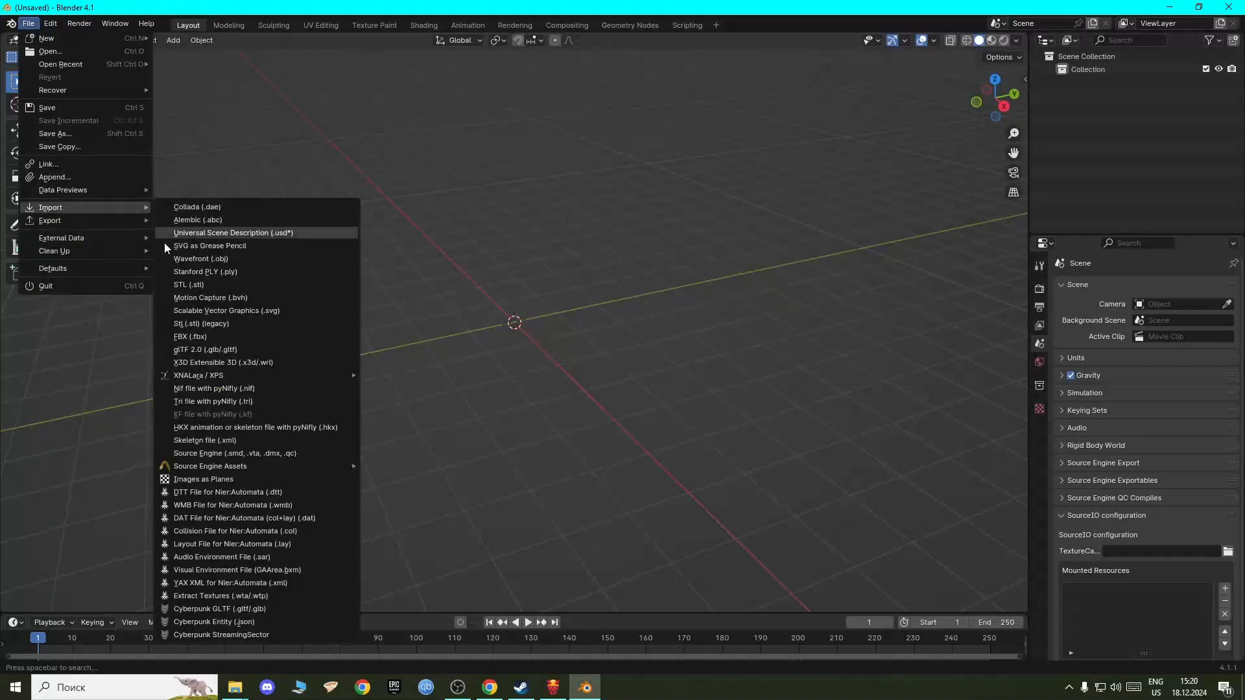
{"action": "left_click", "coordinate": [200, 610]}
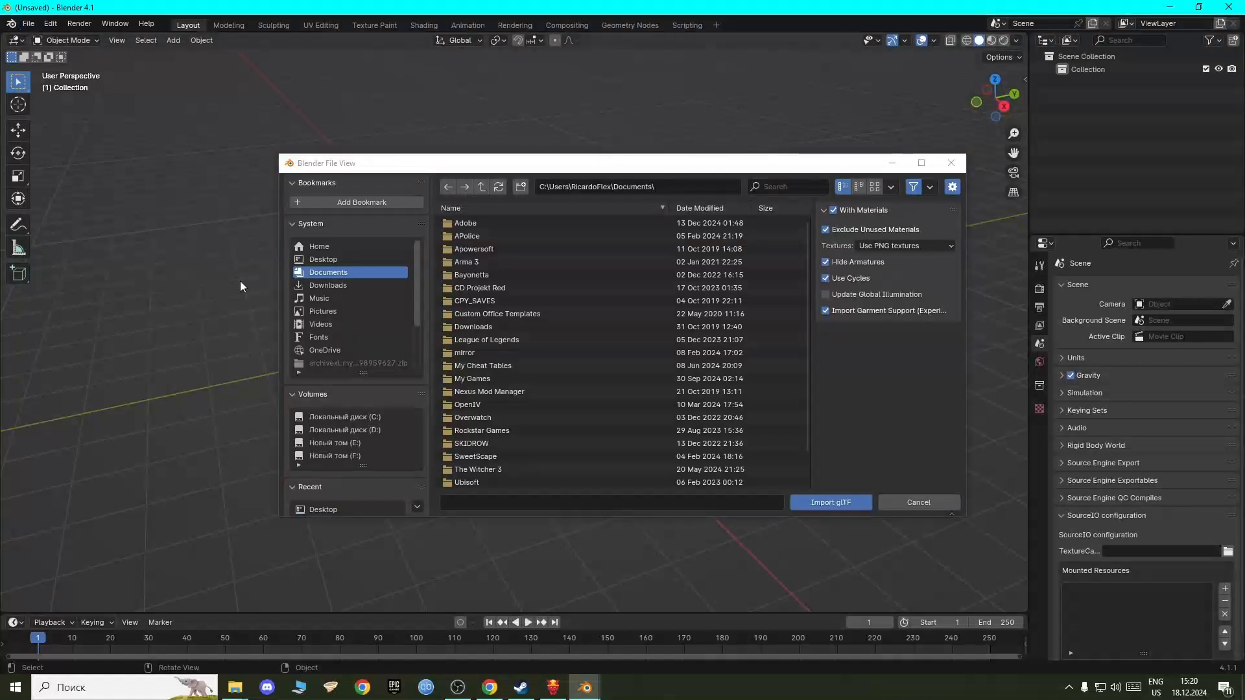
{"action": "left_click", "coordinate": [324, 262]}
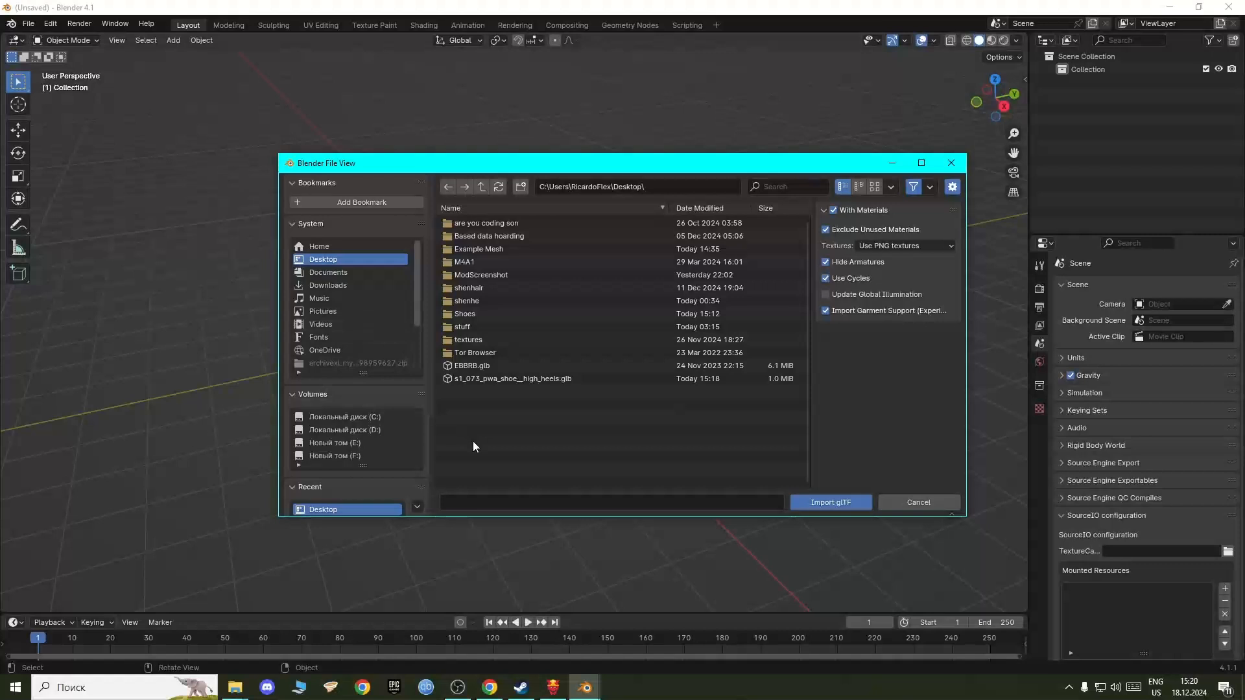
{"action": "left_click", "coordinate": [510, 380]}
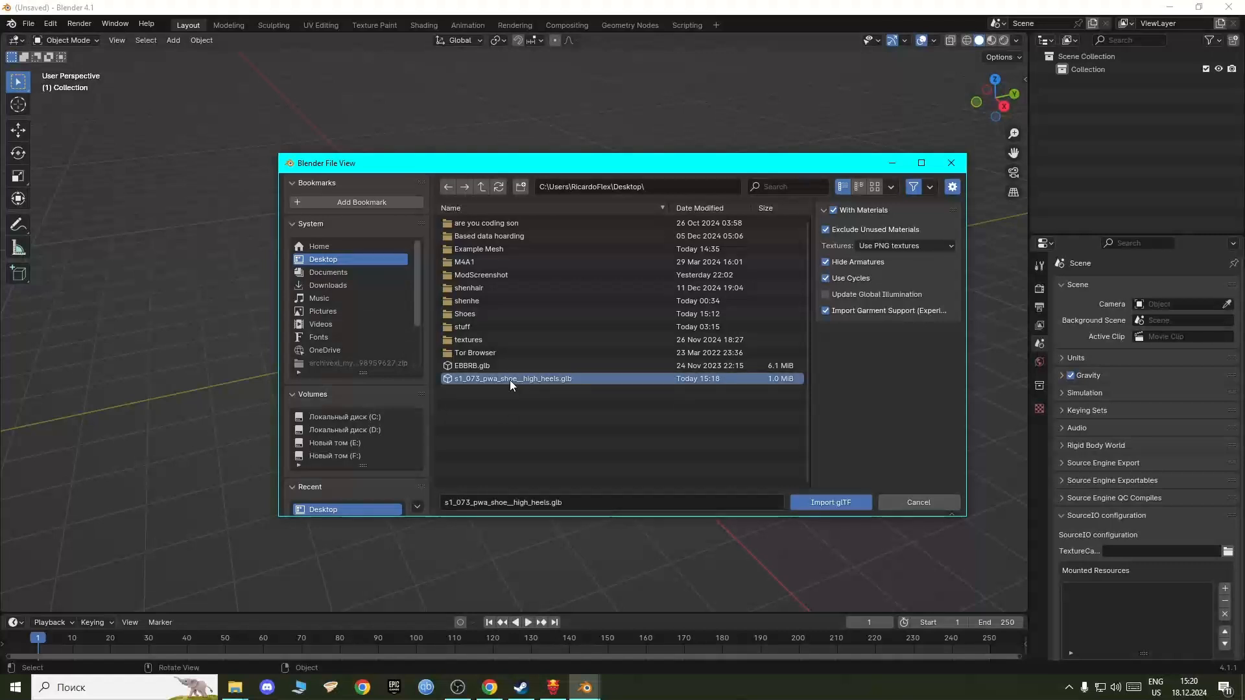
{"action": "left_click", "coordinate": [834, 504]}
Step: Examine the imported high-heels model from several angles and distances
{"action": "scroll", "coordinate": [527, 328], "scroll_direction": "up", "scroll_amount": 8}
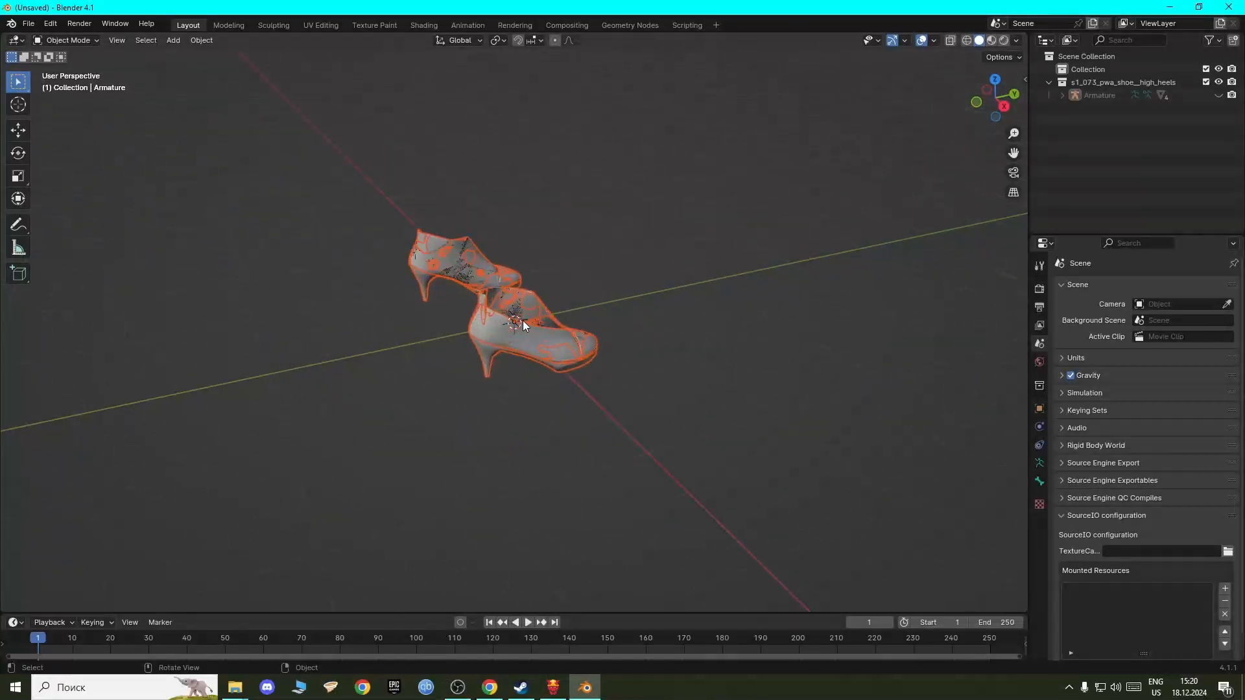
{"action": "middle_click_drag", "start_coordinate": [522, 320], "coordinate": [507, 403]}
{"action": "scroll", "coordinate": [507, 405], "scroll_direction": "down", "scroll_amount": 4}
{"action": "scroll", "coordinate": [508, 410], "scroll_direction": "down", "scroll_amount": 4}
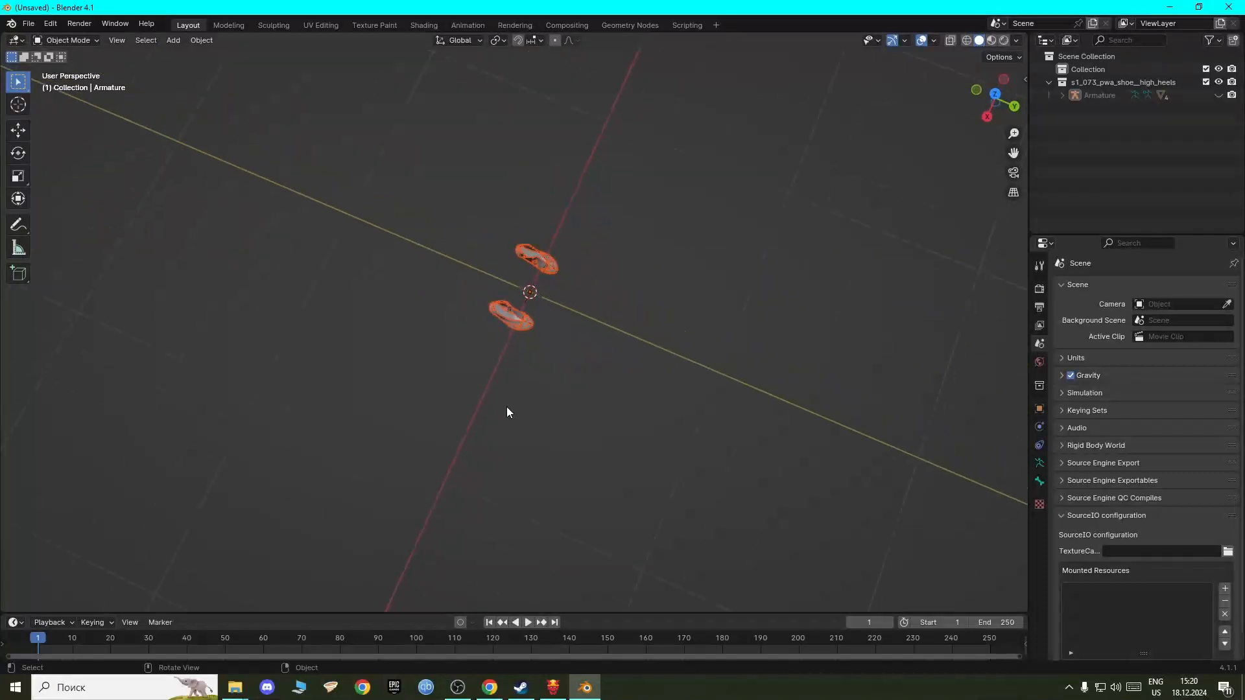
{"action": "scroll", "coordinate": [507, 409], "scroll_direction": "up", "scroll_amount": 8}
{"action": "scroll", "coordinate": [499, 376], "scroll_direction": "down", "scroll_amount": 4}
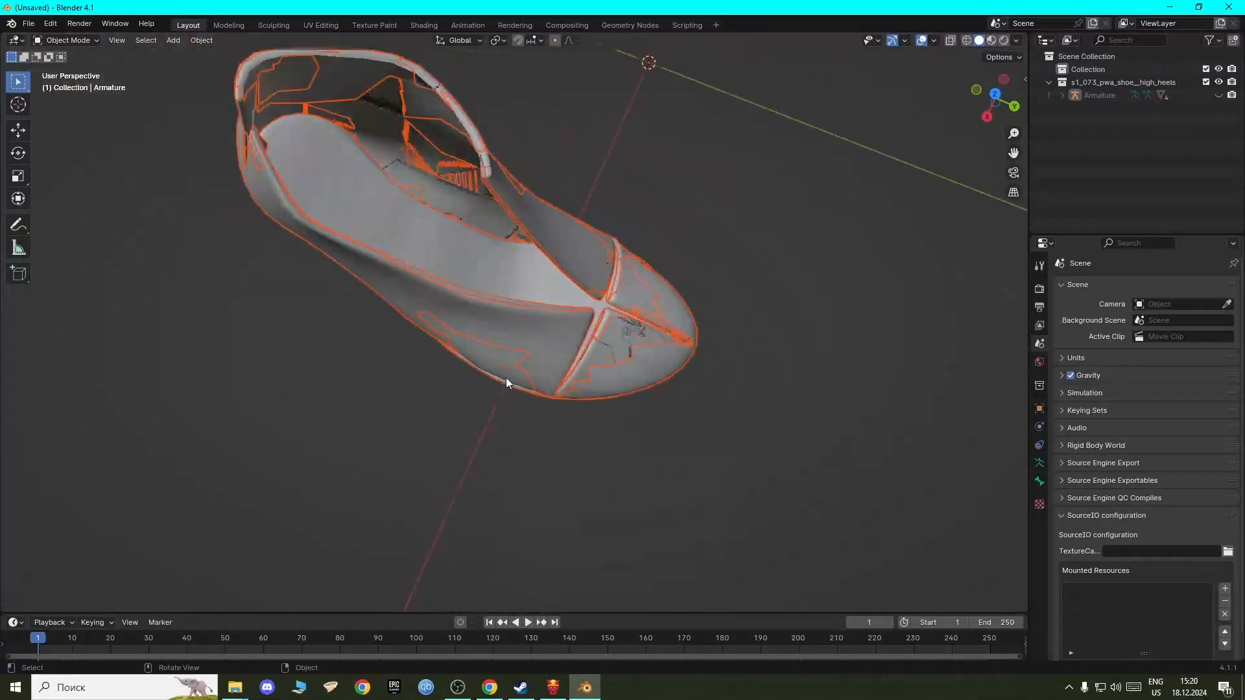
{"action": "scroll", "coordinate": [499, 407], "scroll_direction": "up", "scroll_amount": 2}
{"action": "scroll", "coordinate": [507, 410], "scroll_direction": "down", "scroll_amount": 4}
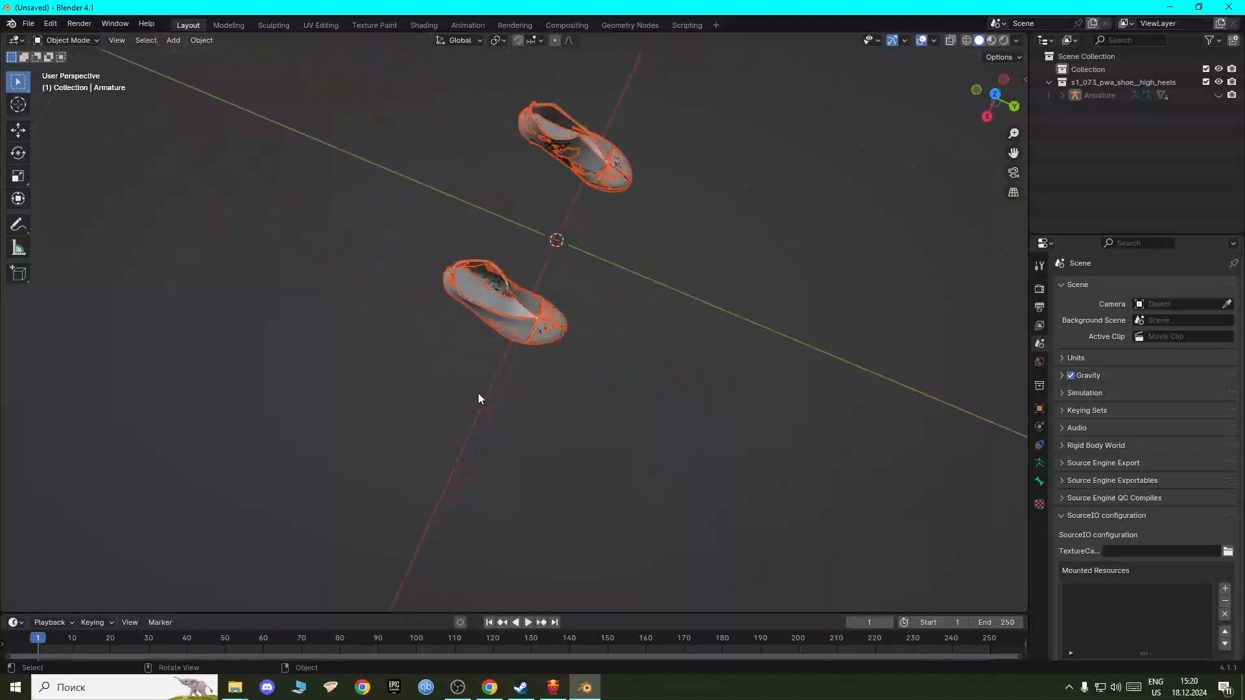
{"action": "scroll", "coordinate": [479, 395], "scroll_direction": "up", "scroll_amount": 3}
{"action": "middle_click_drag", "start_coordinate": [483, 395], "coordinate": [629, 337]}
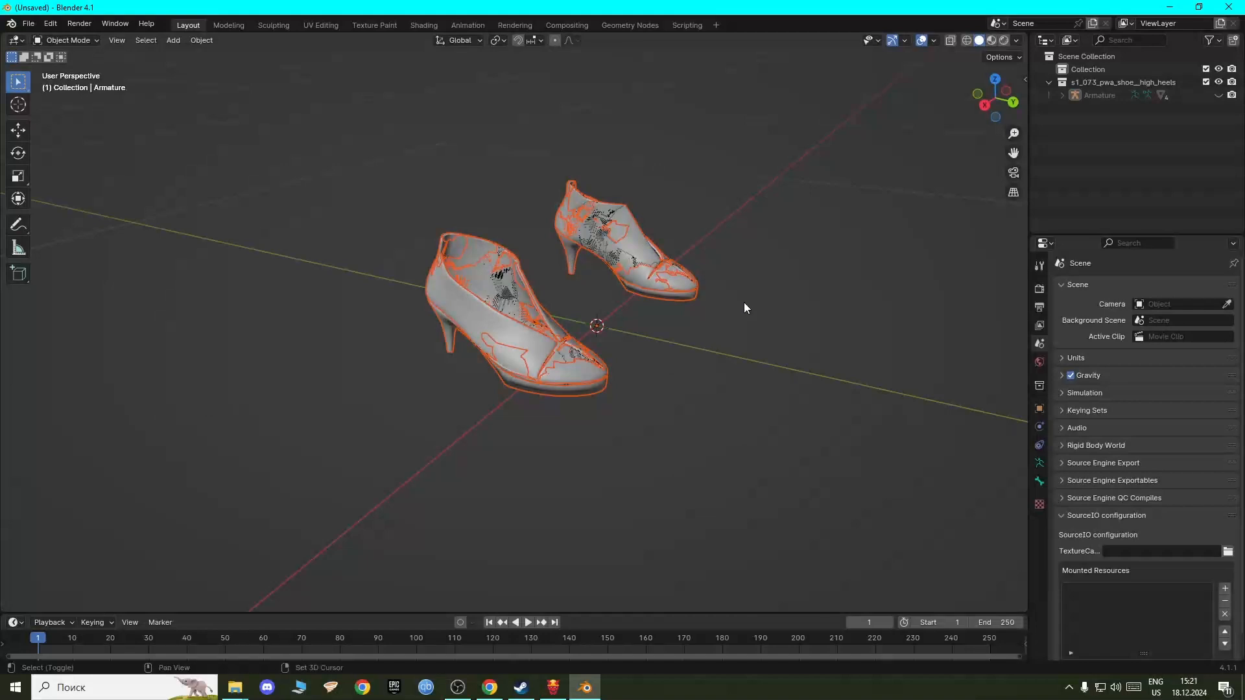
{"action": "middle_click_drag", "start_coordinate": [744, 304], "coordinate": [514, 402], "text": "shift"}
{"action": "middle_click_drag", "start_coordinate": [405, 416], "coordinate": [539, 500]}
{"action": "scroll", "coordinate": [481, 447], "scroll_direction": "down", "scroll_amount": 9}
{"action": "scroll", "coordinate": [546, 404], "scroll_direction": "up", "scroll_amount": 2}
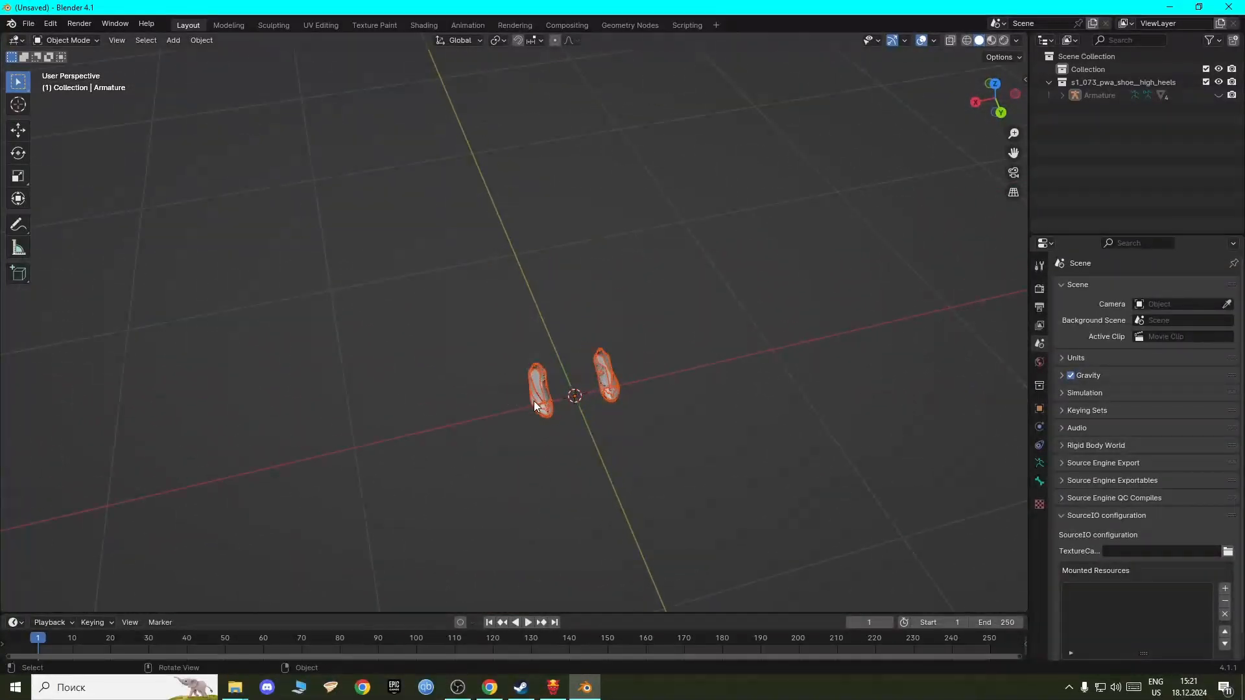
{"action": "middle_click_drag", "start_coordinate": [534, 401], "coordinate": [484, 347], "text": "shift"}
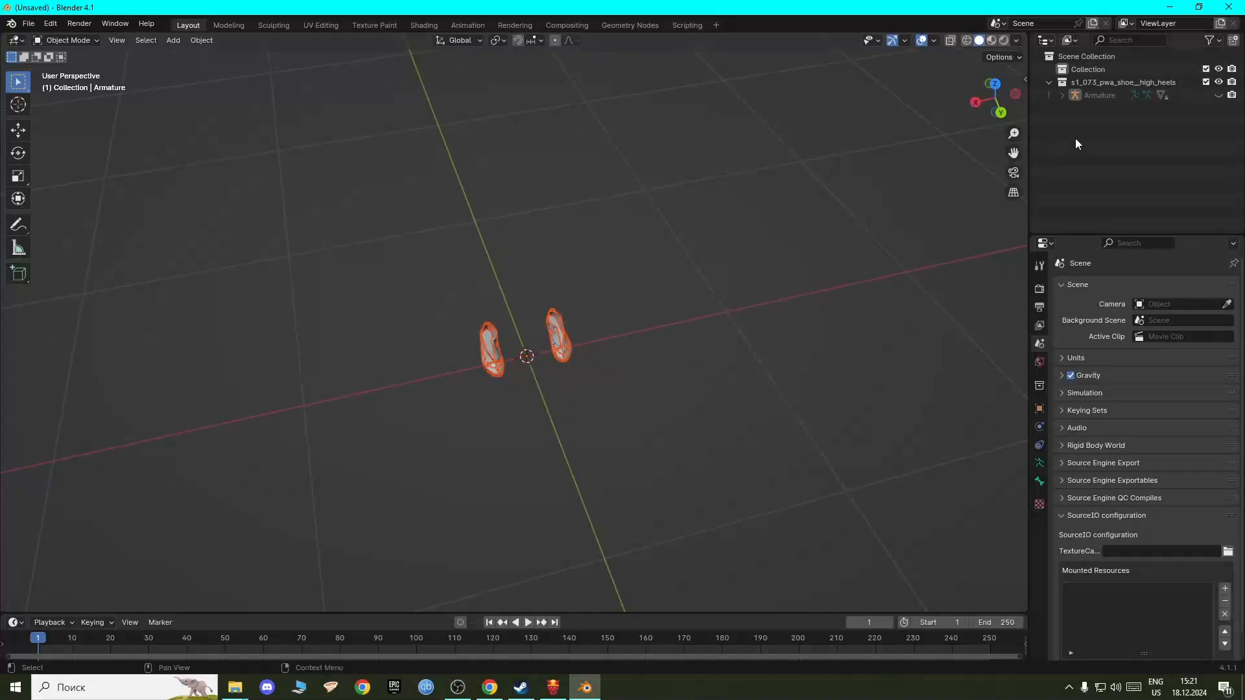
Step: Expand the shoe collection's Armature and view the vertex groups of submesh_00_LOD_1
{"action": "left_click", "coordinate": [1061, 95]}
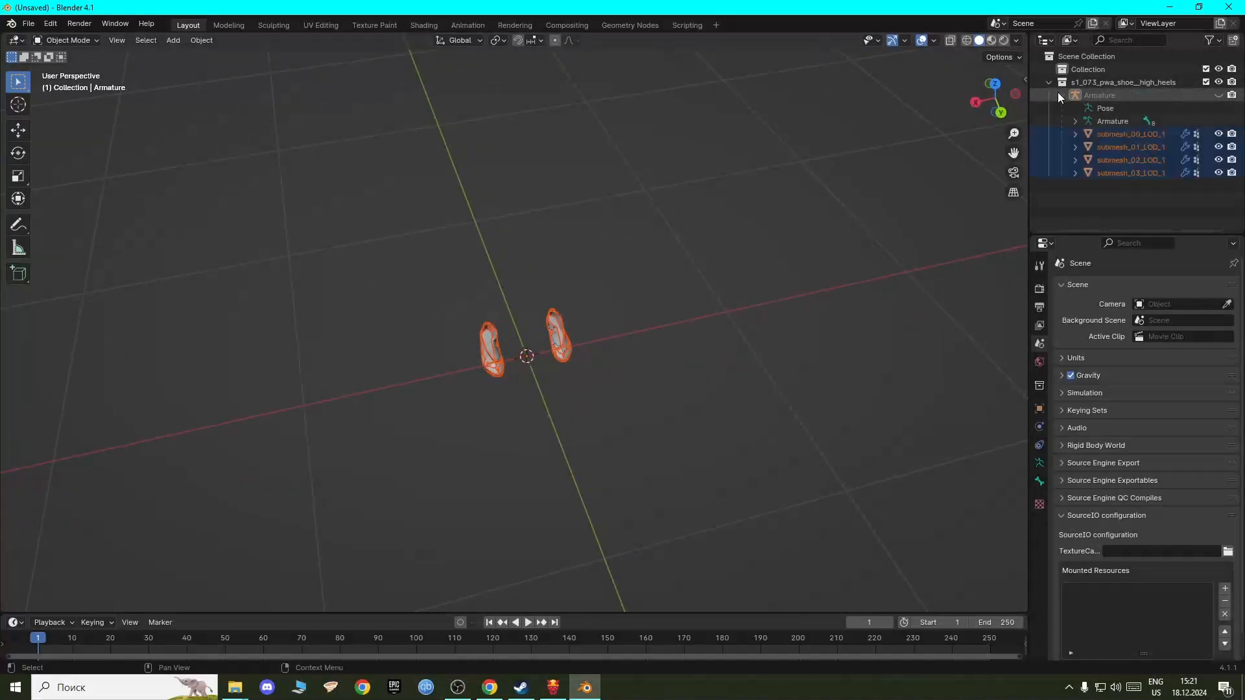
{"action": "left_click", "coordinate": [1119, 215]}
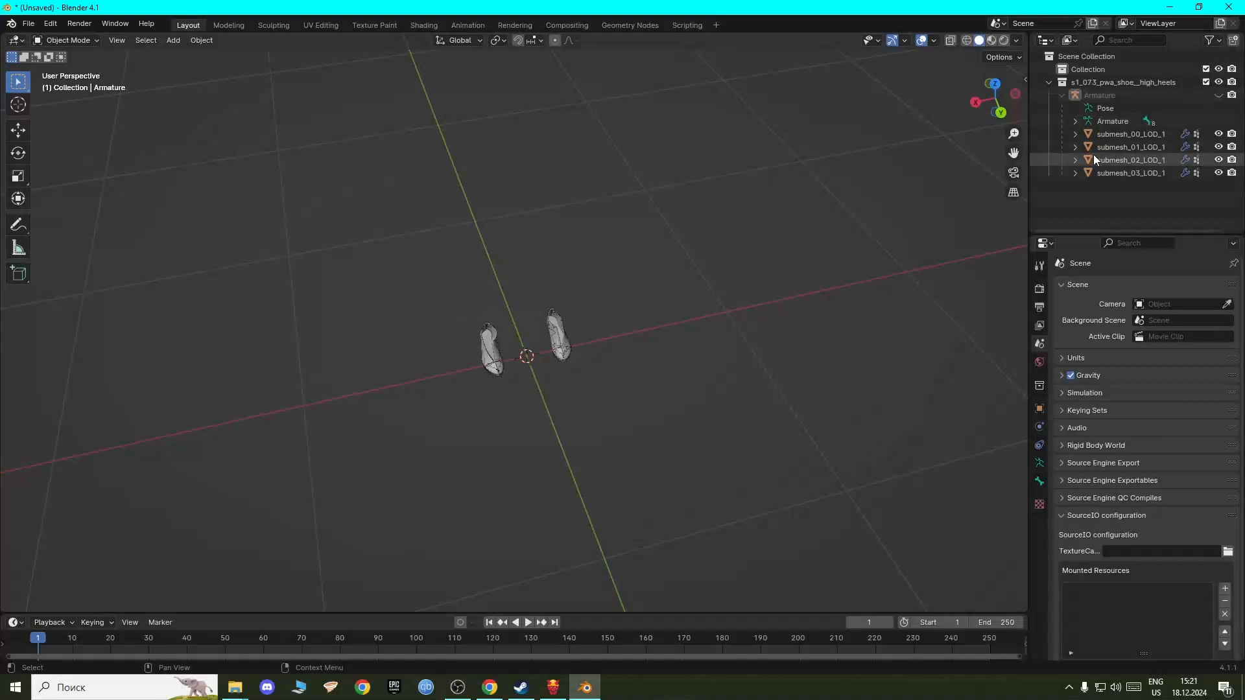
{"action": "left_click", "coordinate": [1118, 136]}
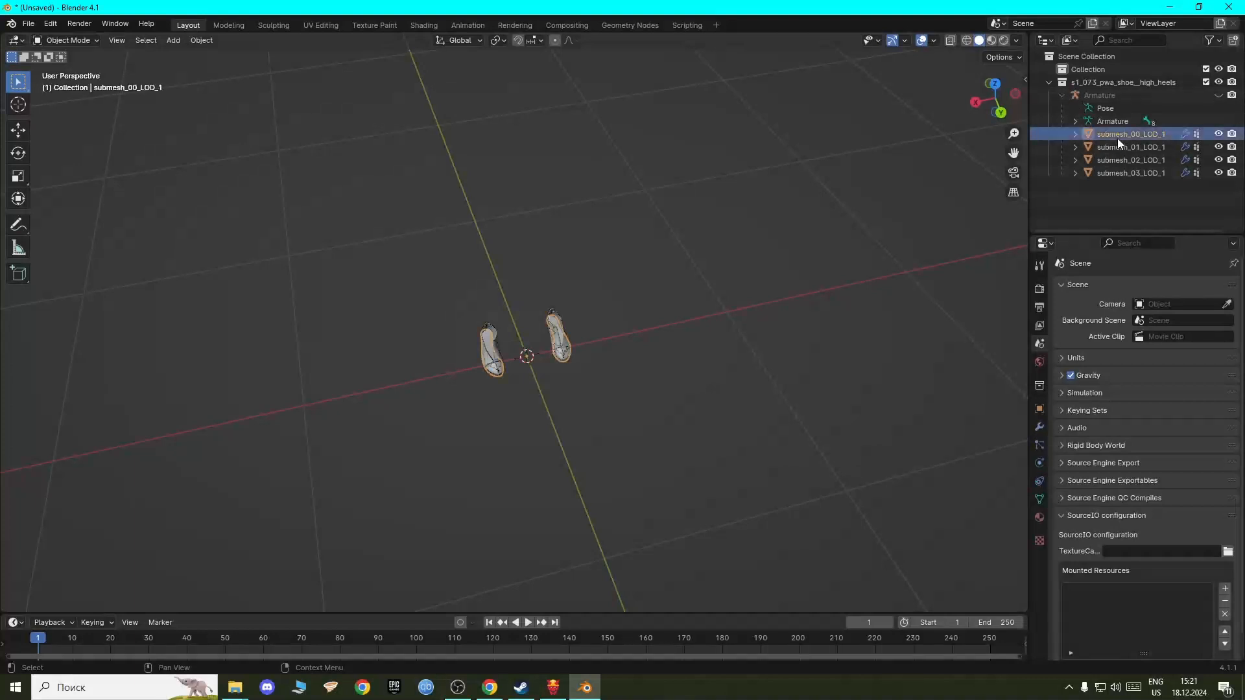
{"action": "left_click", "coordinate": [1040, 499]}
{"action": "scroll", "coordinate": [1145, 389], "scroll_direction": "down", "scroll_amount": 10, "text": "shift"}
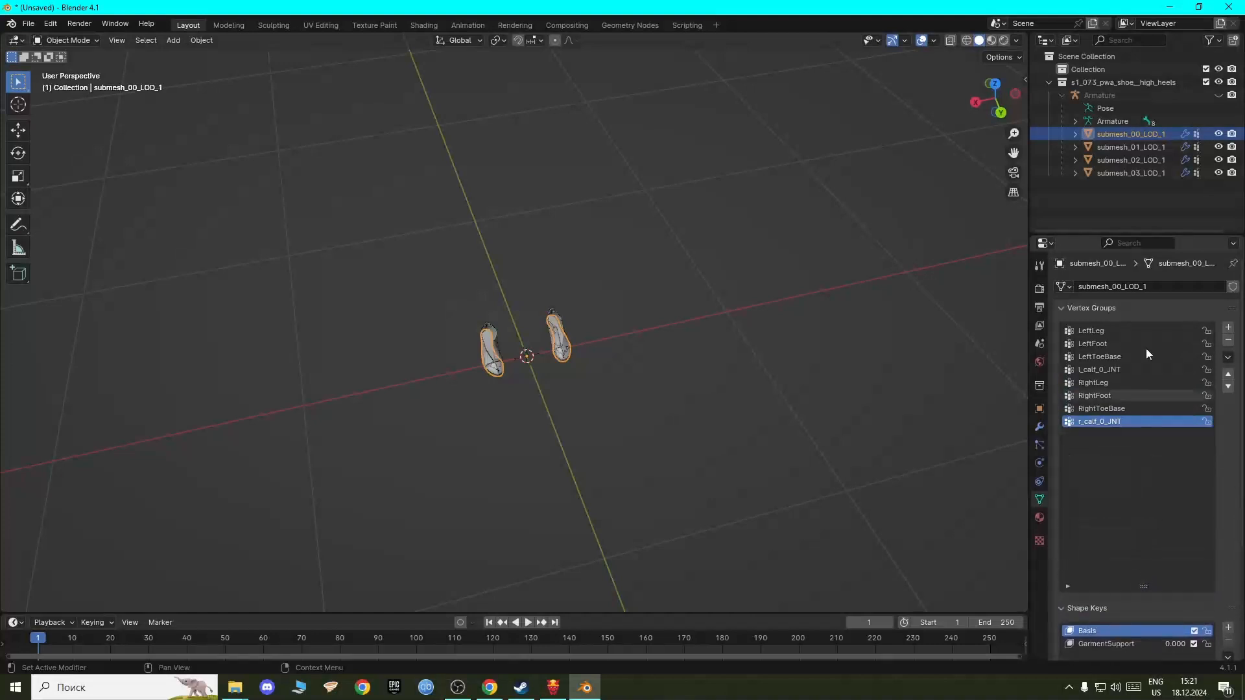
Step: Check the vertex groups of submesh_01_LOD_1, submesh_02_LOD_1 and submesh_03_LOD_1, and leave all submeshes deselected
{"action": "left_click", "coordinate": [1139, 144]}
{"action": "left_click", "coordinate": [1129, 159]}
{"action": "left_click", "coordinate": [1127, 173]}
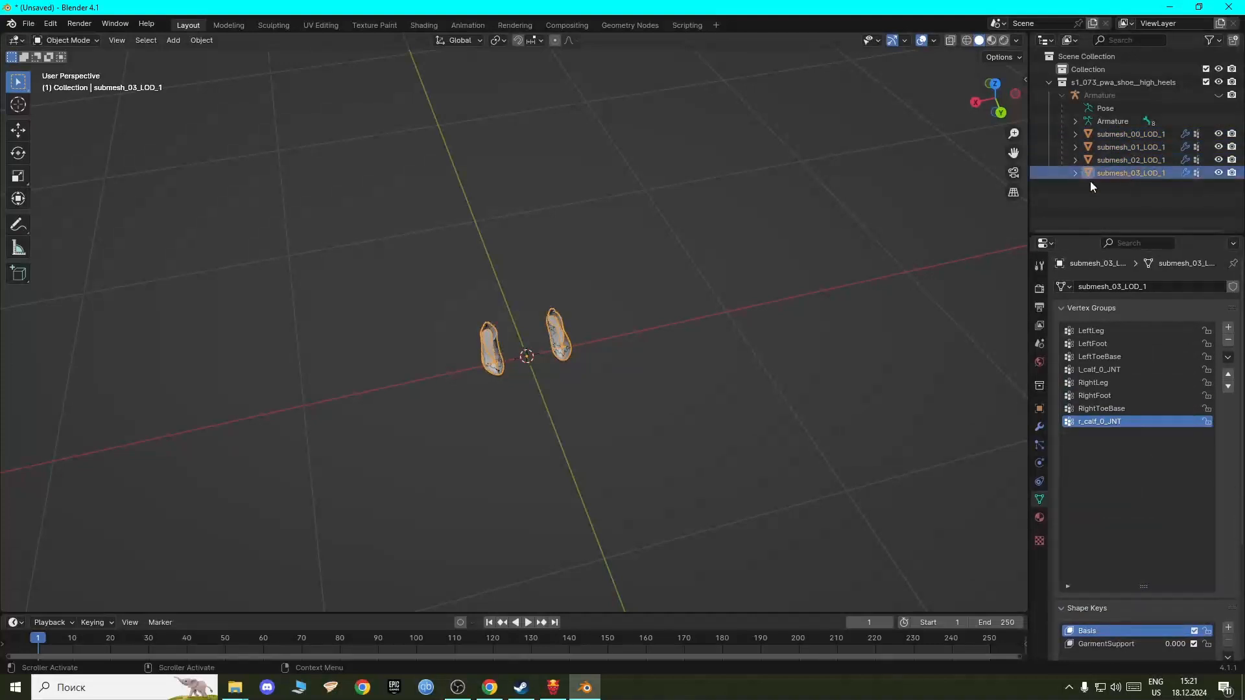
{"action": "left_click", "coordinate": [1105, 201]}
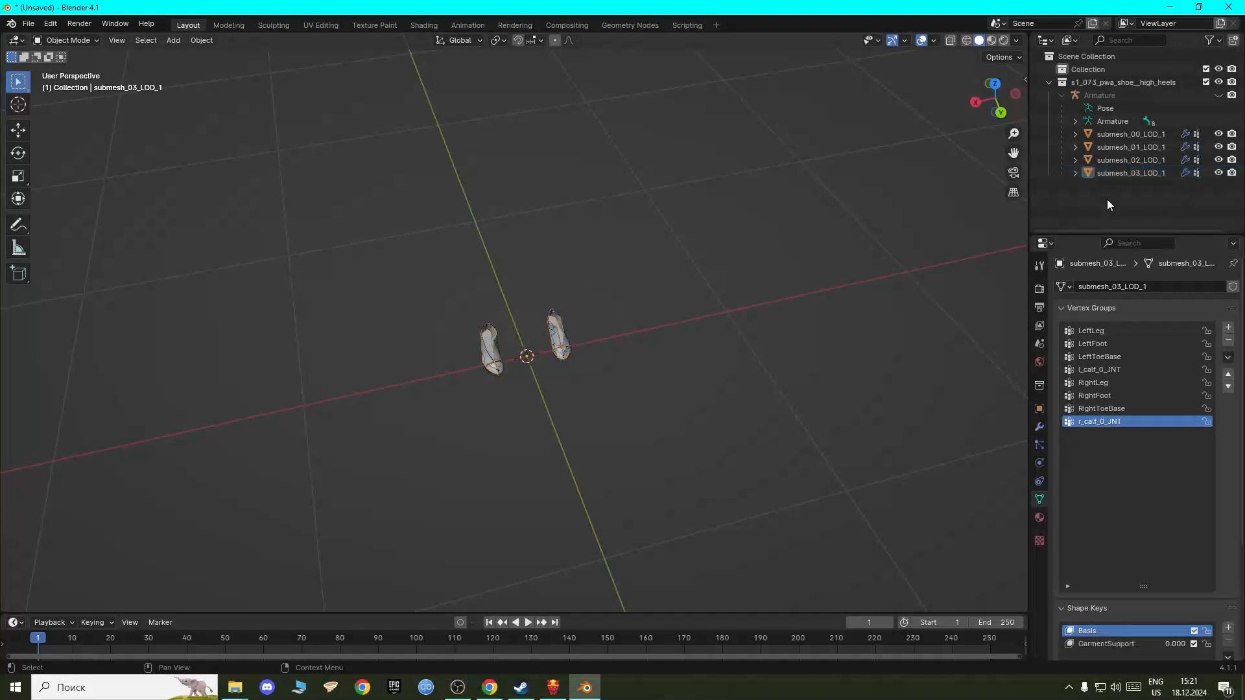
{"action": "left_click", "coordinate": [1131, 161]}
{"action": "left_click", "coordinate": [1134, 147]}
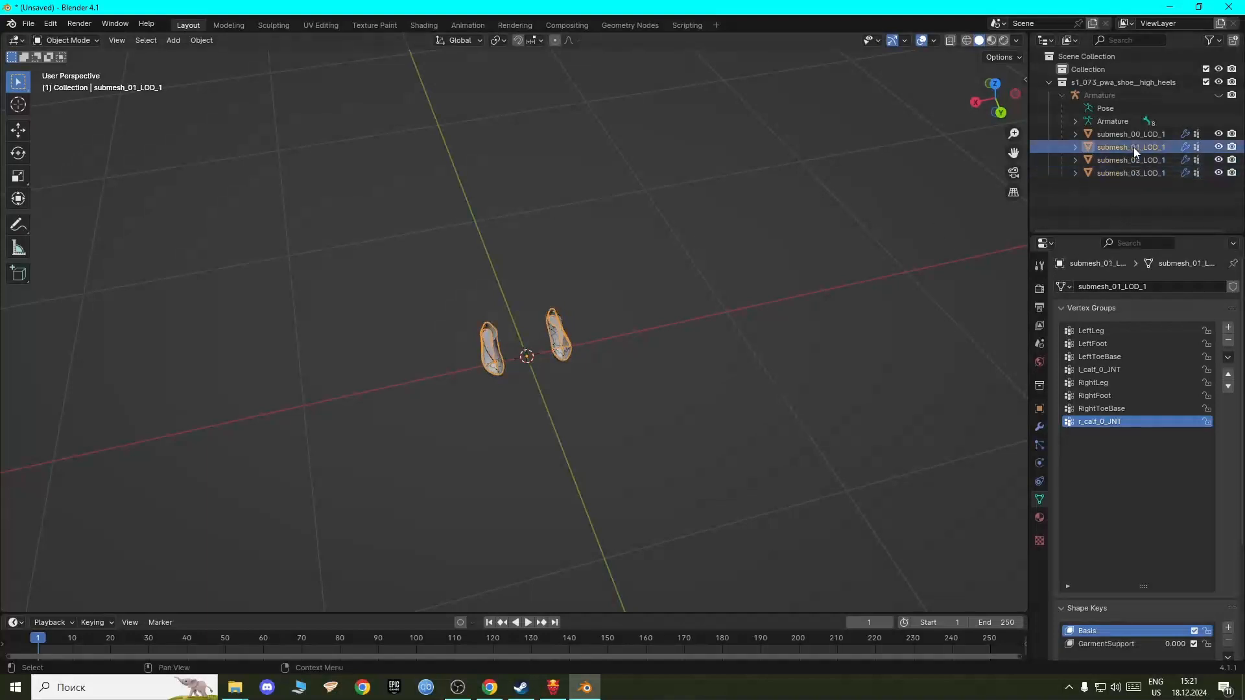
{"action": "left_click", "coordinate": [1138, 197]}
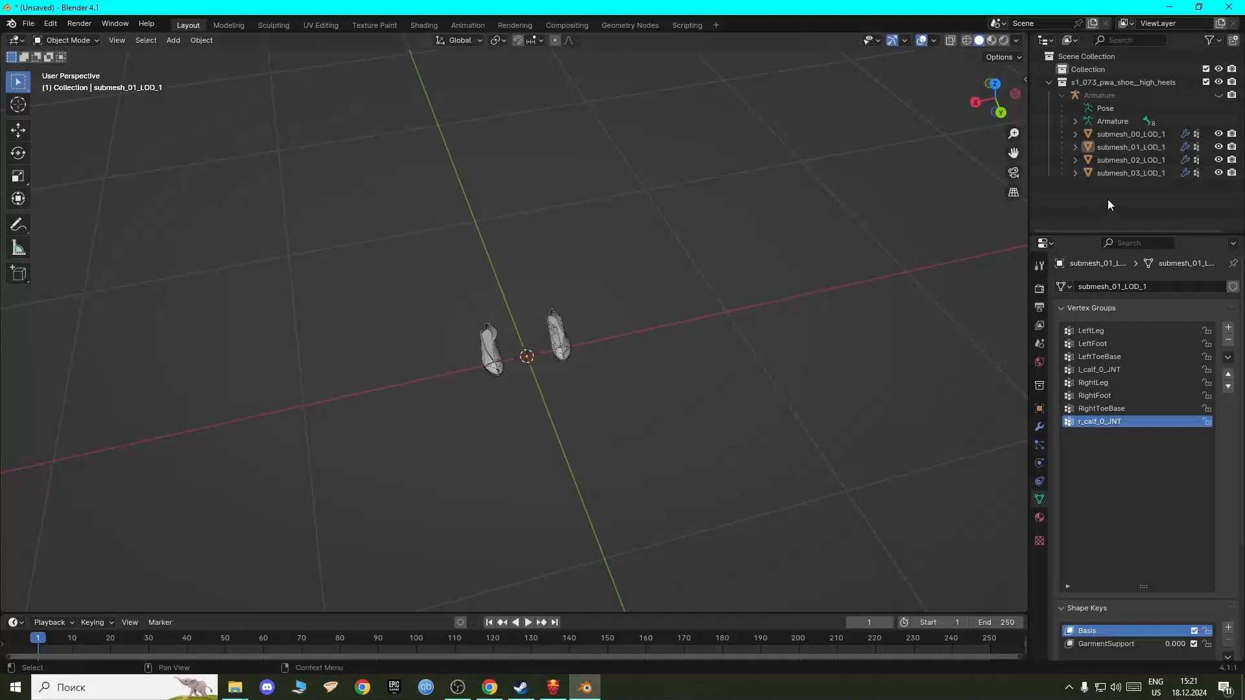
Step: Import the body mesh EBBRB.glb from the Desktop as a Cyberpunk GLTF with the default import options
{"action": "left_click", "coordinate": [30, 26]}
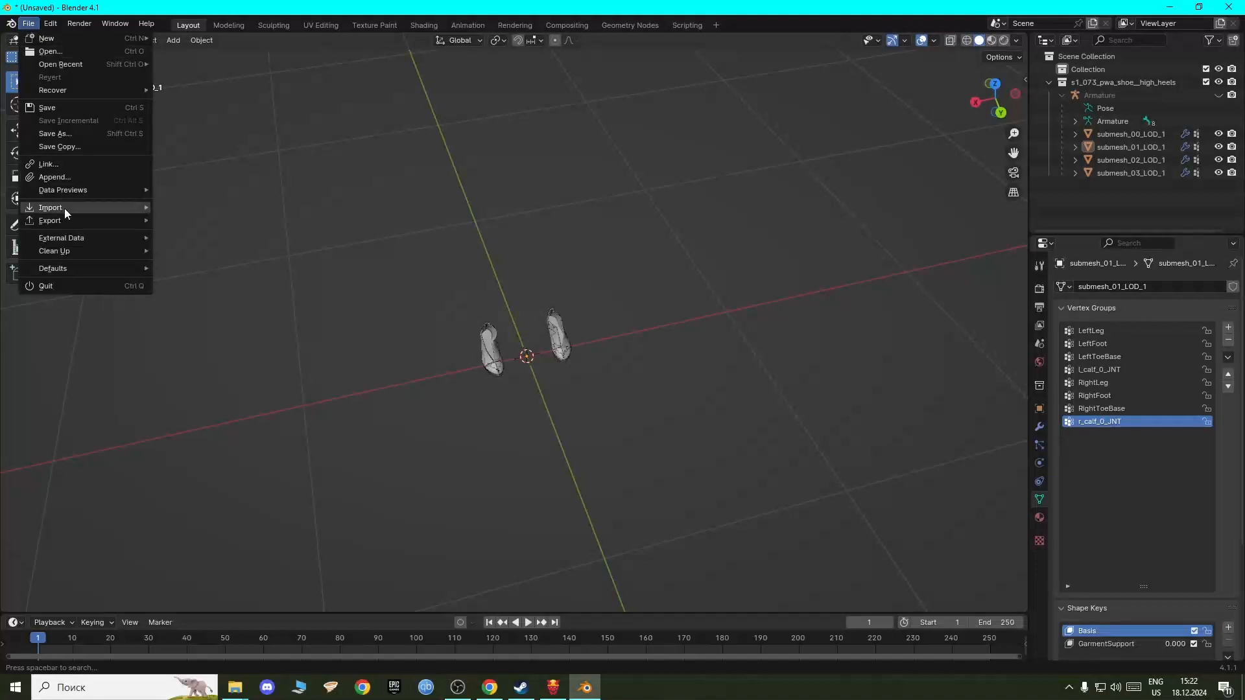
{"action": "mouse_move", "coordinate": [65, 208]}
{"action": "left_click", "coordinate": [251, 610]}
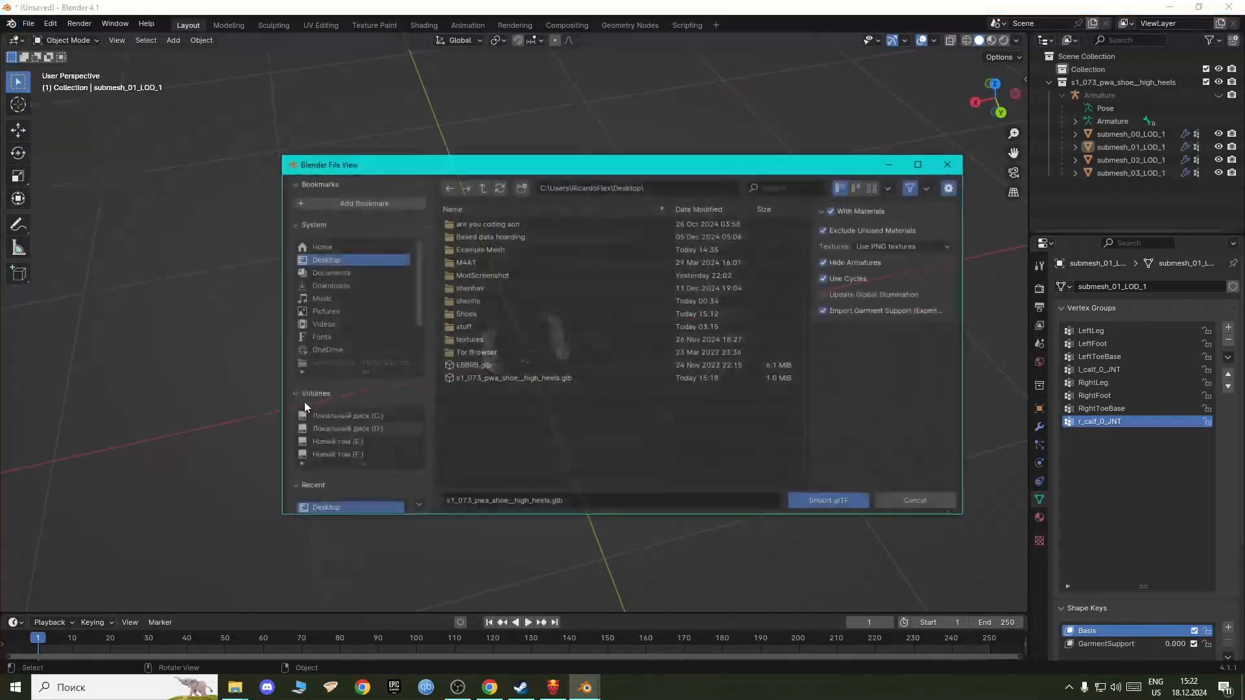
{"action": "left_click", "coordinate": [495, 367]}
{"action": "left_click", "coordinate": [824, 502]}
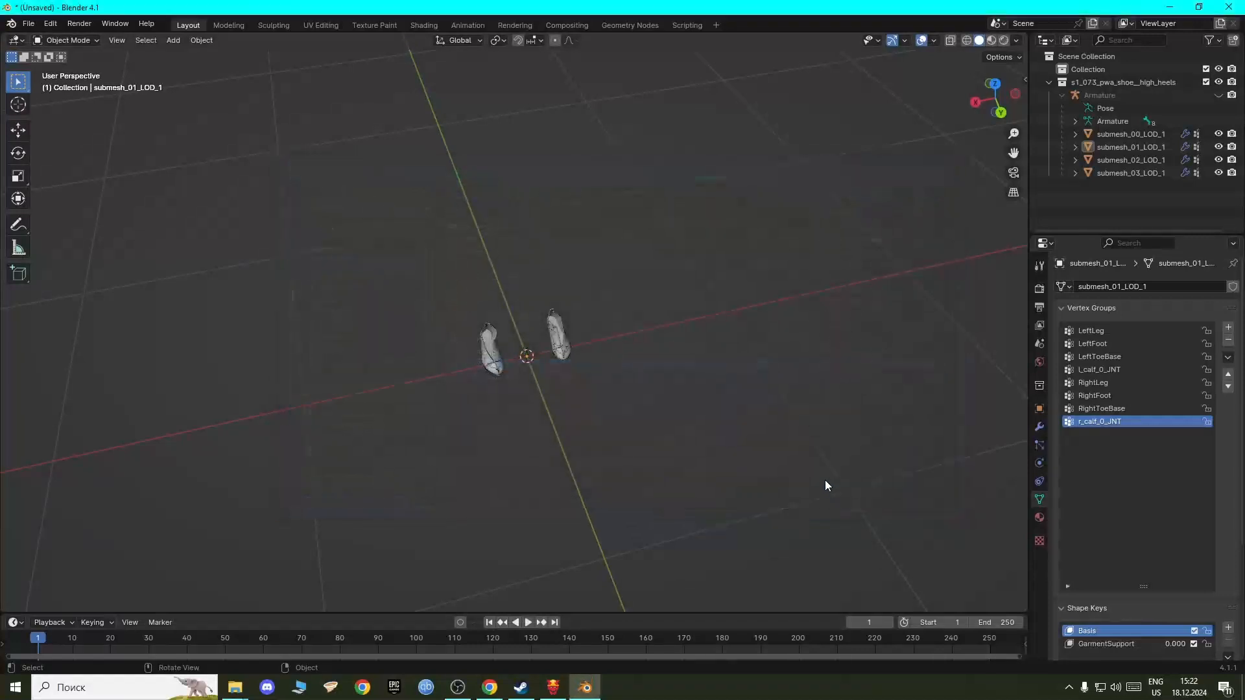
Step: Examine from several angles how the imported body's feet and legs fit inside the high-heels submeshes
{"action": "scroll", "coordinate": [540, 355], "scroll_direction": "up", "scroll_amount": 5}
{"action": "scroll", "coordinate": [539, 355], "scroll_direction": "up", "scroll_amount": 5}
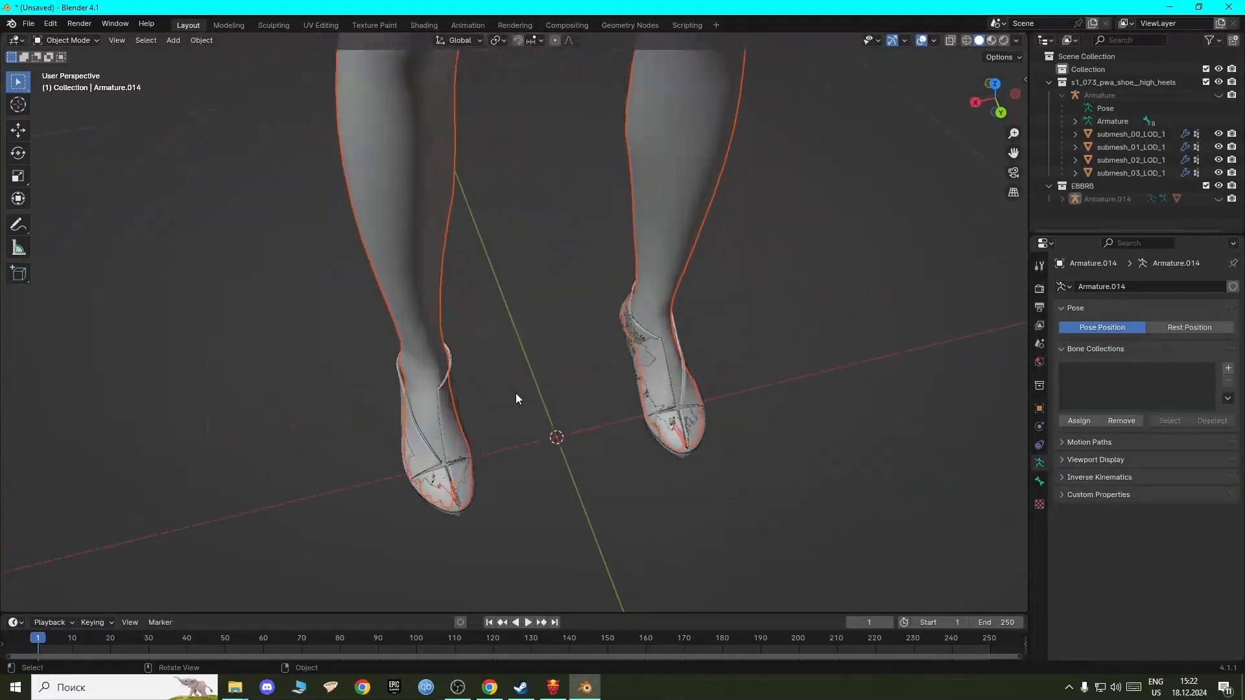
{"action": "middle_click_drag", "start_coordinate": [516, 393], "coordinate": [613, 376]}
{"action": "scroll", "coordinate": [613, 376], "scroll_direction": "up", "scroll_amount": 3}
{"action": "middle_click_drag", "start_coordinate": [477, 522], "coordinate": [431, 321]}
{"action": "scroll", "coordinate": [431, 321], "scroll_direction": "up", "scroll_amount": 4}
{"action": "middle_click_drag", "start_coordinate": [512, 411], "coordinate": [428, 470]}
{"action": "left_click", "coordinate": [428, 469]}
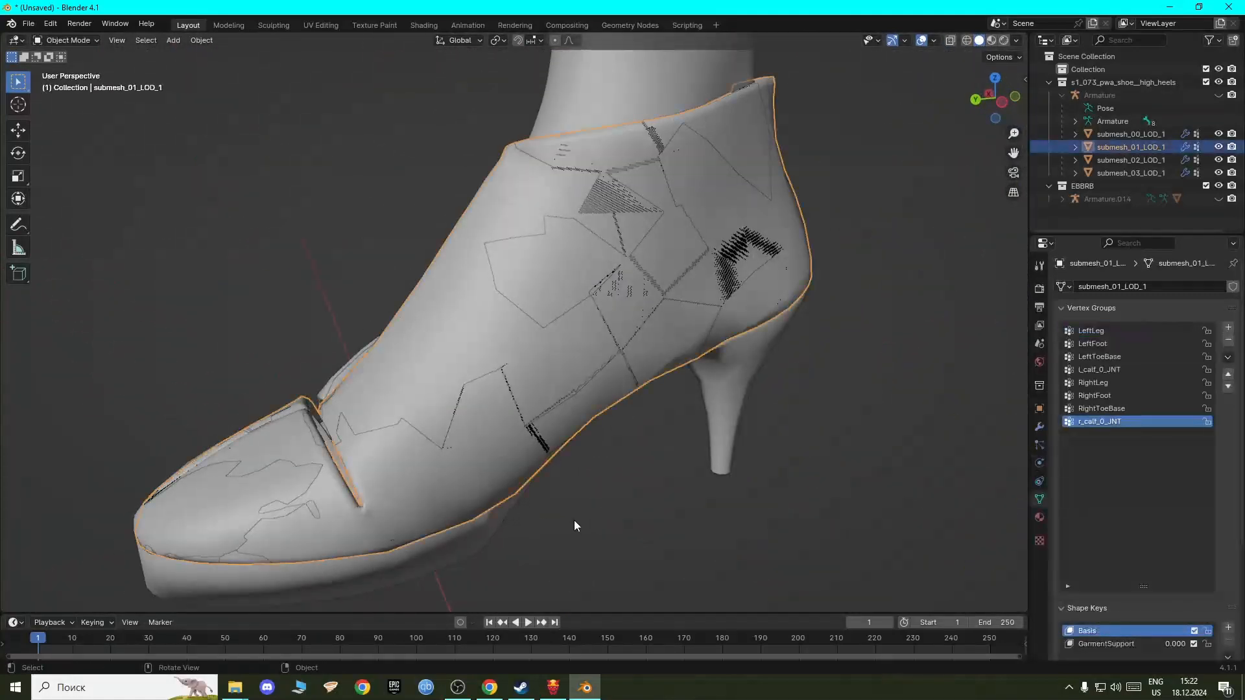
{"action": "scroll", "coordinate": [580, 150], "scroll_direction": "down", "scroll_amount": 1}
{"action": "left_click", "coordinate": [579, 150]}
{"action": "left_click", "coordinate": [700, 475]}
{"action": "scroll", "coordinate": [636, 468], "scroll_direction": "down", "scroll_amount": 1}
{"action": "mouse_move", "coordinate": [636, 468]}
{"action": "middle_mouse_down"}
{"action": "mouse_move", "coordinate": [571, 400]}
{"action": "mouse_move", "coordinate": [717, 460]}
{"action": "mouse_move", "coordinate": [645, 459]}
{"action": "middle_mouse_up"}
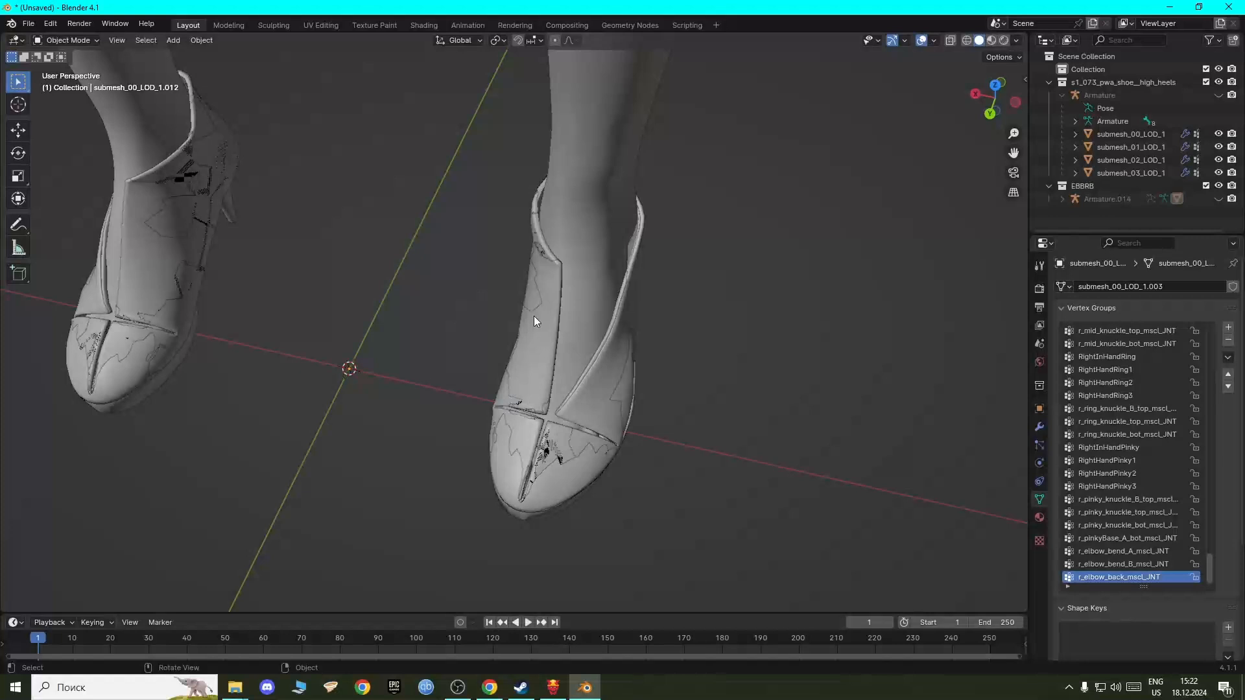
{"action": "scroll", "coordinate": [545, 299], "scroll_direction": "down", "scroll_amount": 3}
{"action": "middle_click_drag", "start_coordinate": [536, 266], "coordinate": [438, 302]}
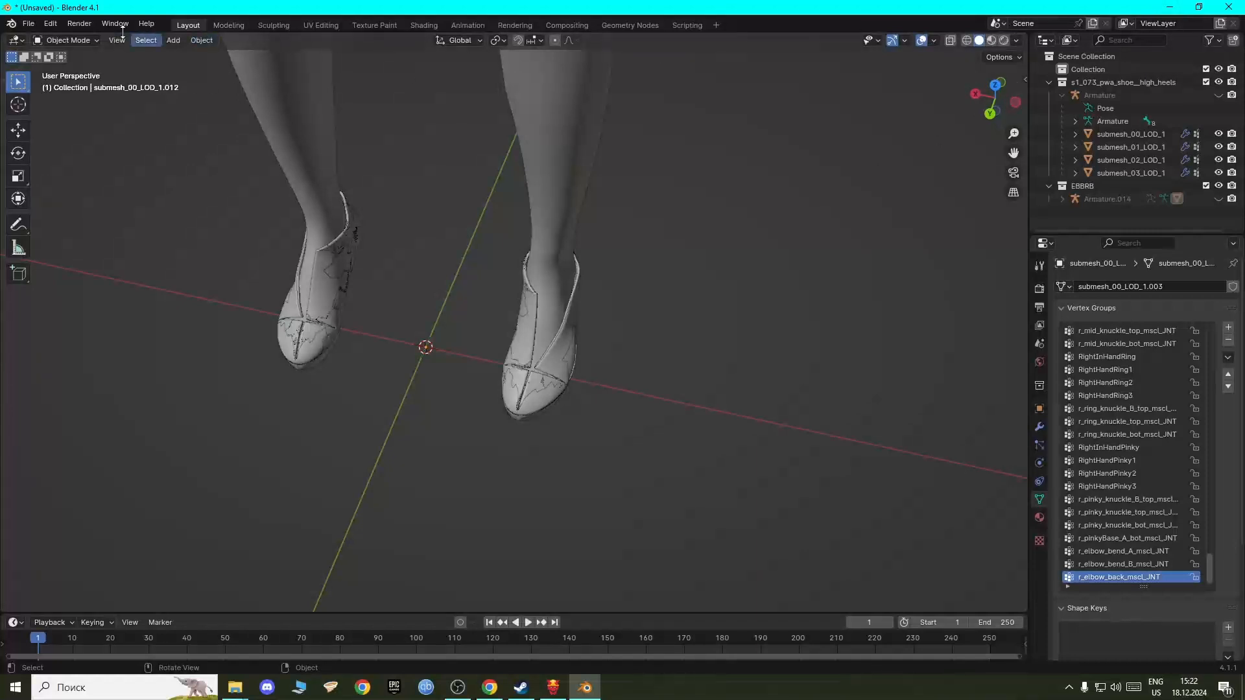
{"action": "left_click", "coordinate": [29, 23]}
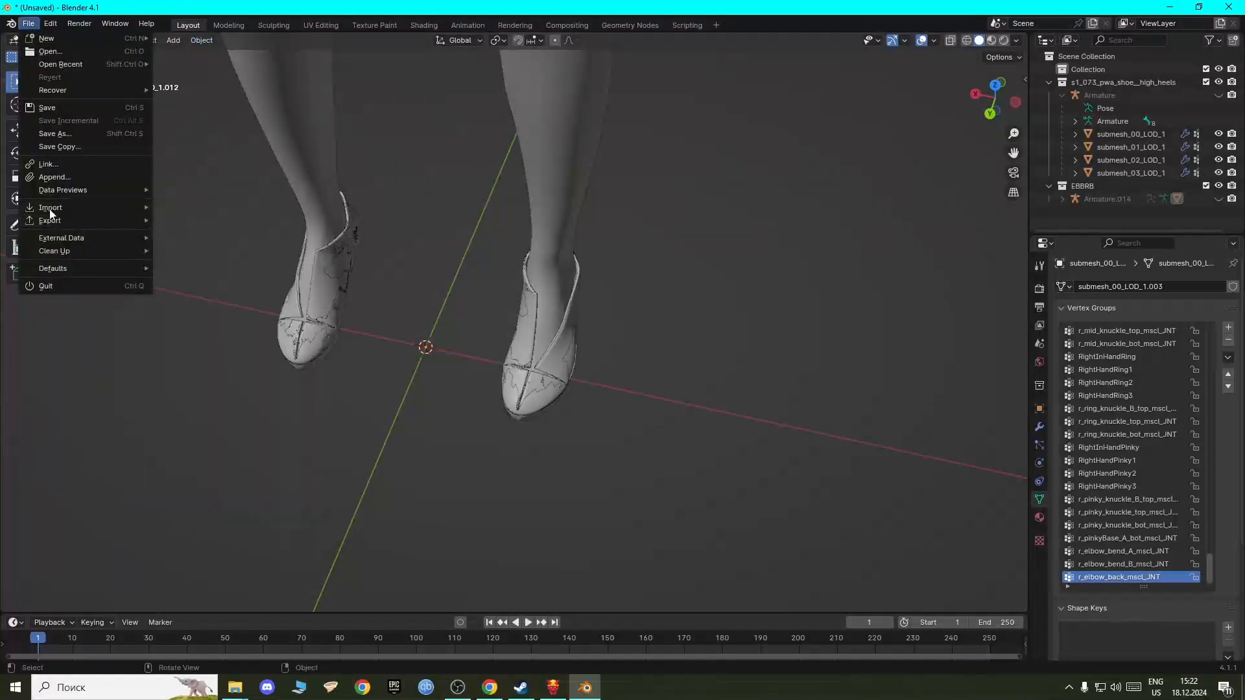
{"action": "mouse_move", "coordinate": [49, 208]}
{"action": "left_click", "coordinate": [215, 608]}
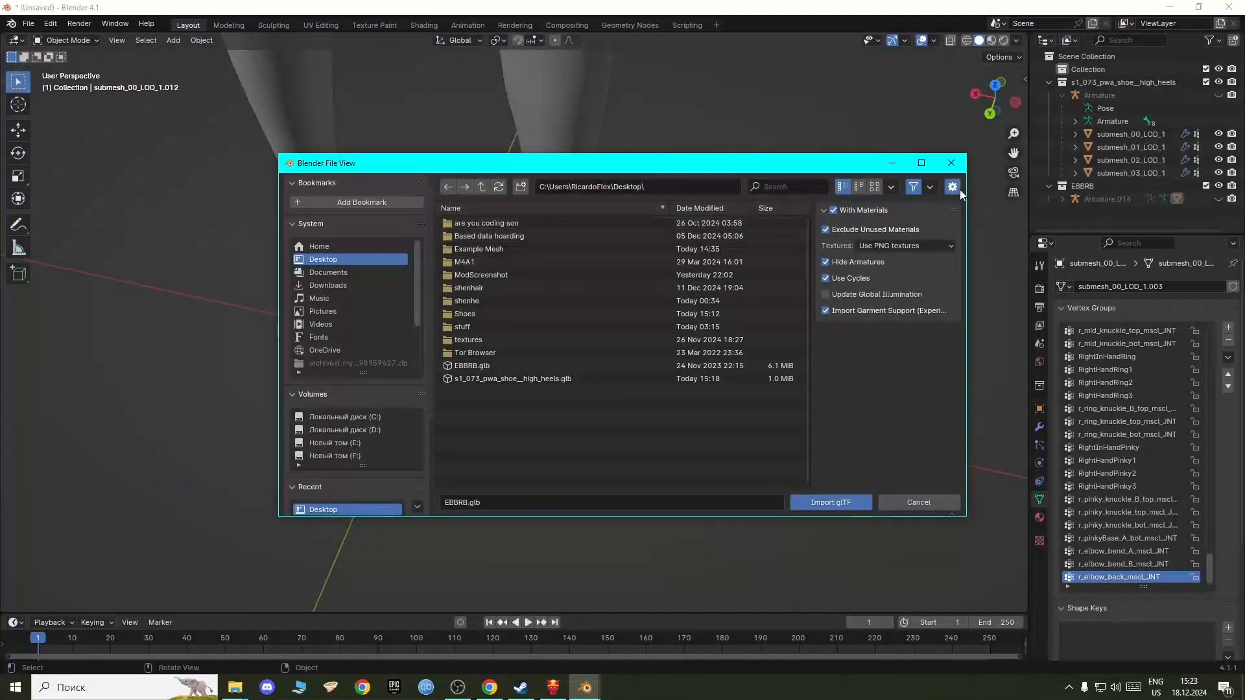
{"action": "left_click", "coordinate": [950, 163]}
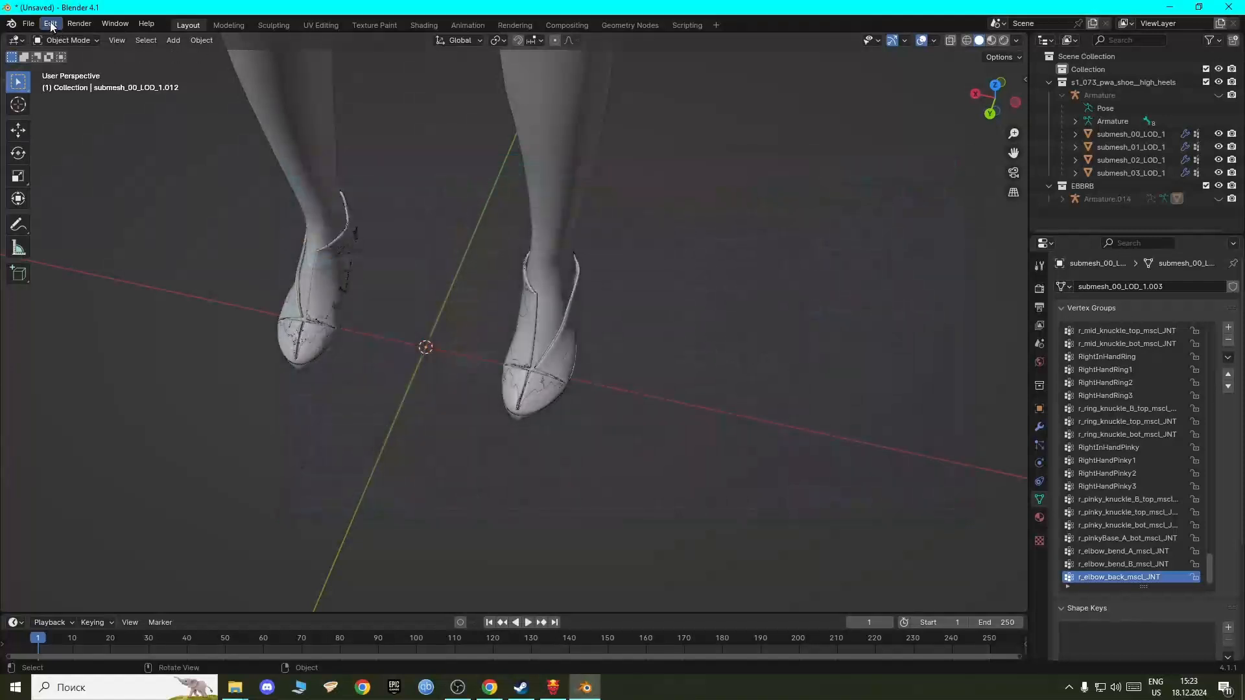
Step: Import shoes.fbx from the Desktop's Example Mesh\source folder as FBX with the default import options
{"action": "left_click", "coordinate": [29, 23]}
{"action": "mouse_move", "coordinate": [70, 207]}
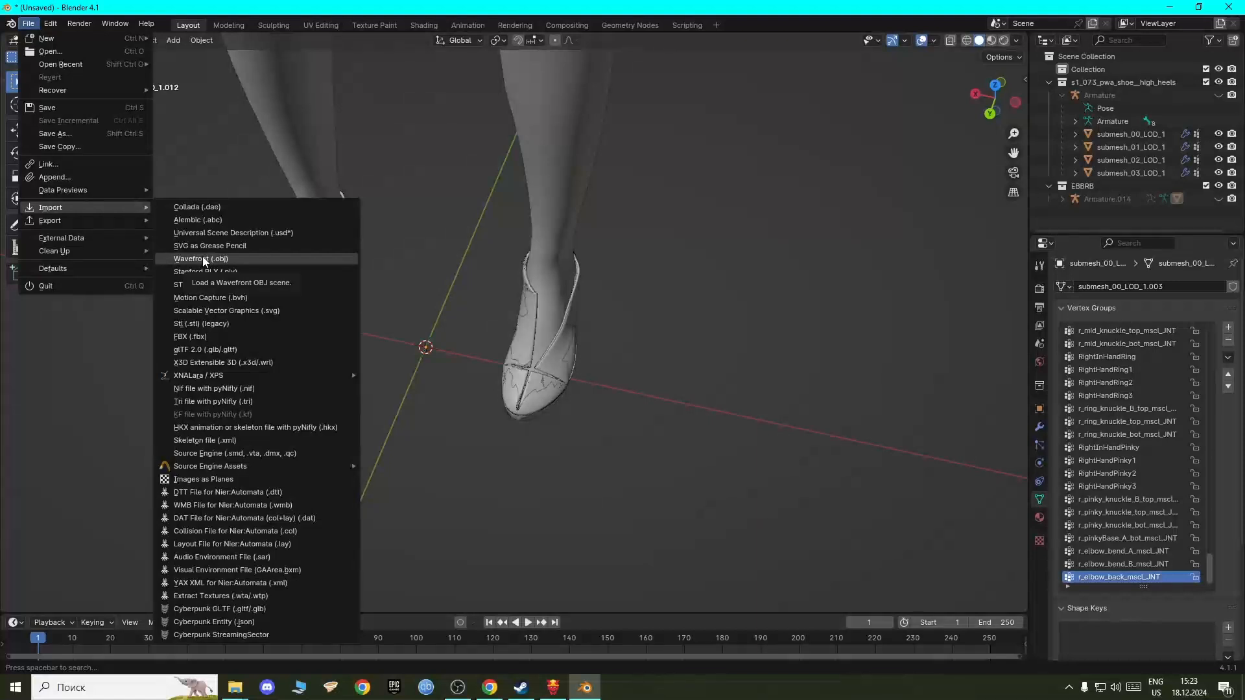
{"action": "left_click", "coordinate": [240, 338]}
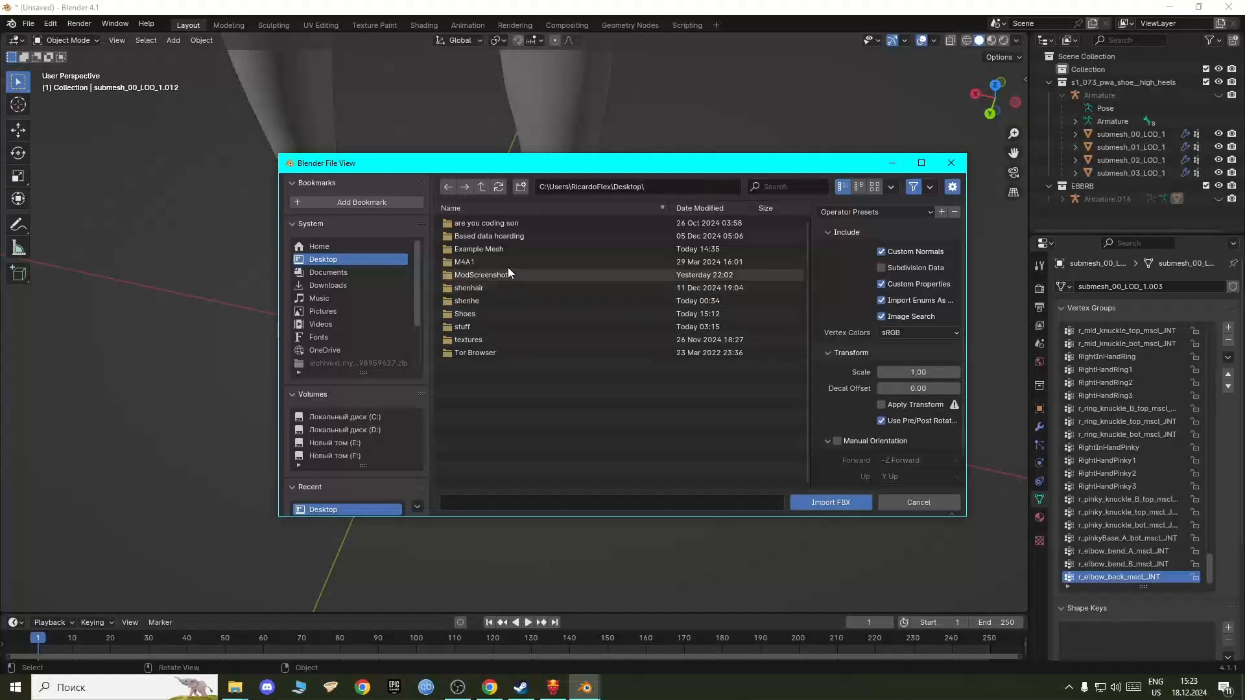
{"action": "double_click", "coordinate": [507, 248]}
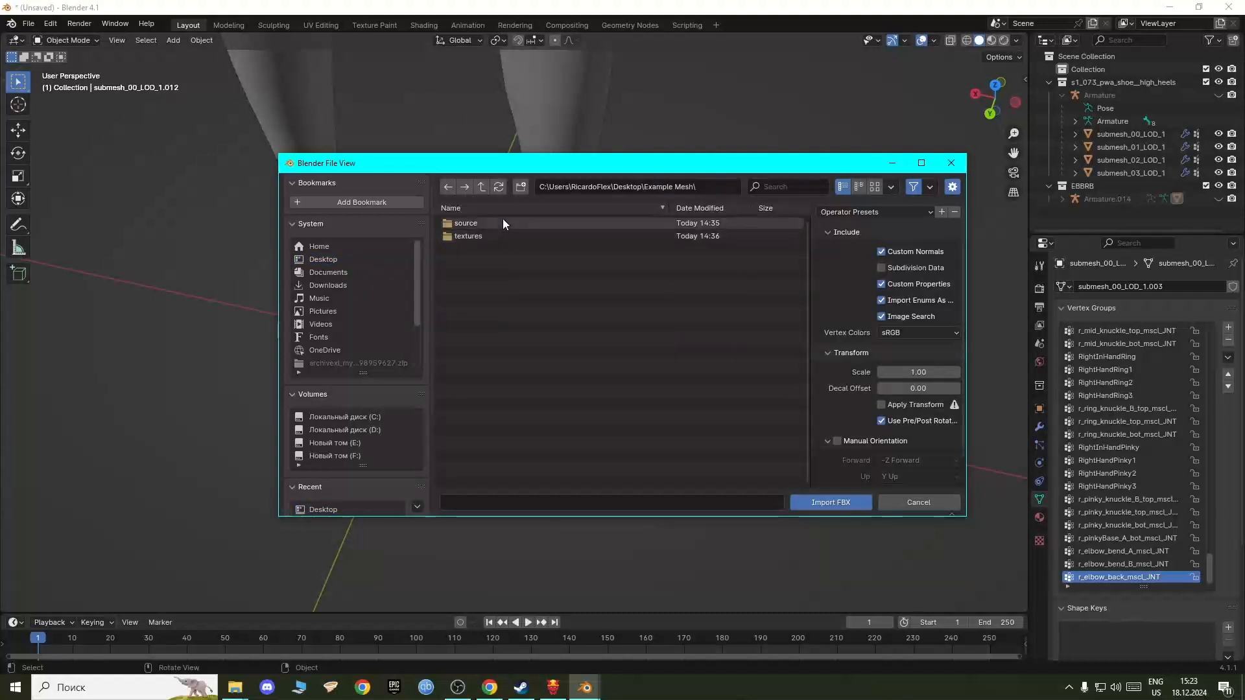
{"action": "left_click", "coordinate": [500, 221]}
{"action": "double_click", "coordinate": [500, 221]}
{"action": "left_click", "coordinate": [500, 220]}
{"action": "left_click", "coordinate": [827, 501]}
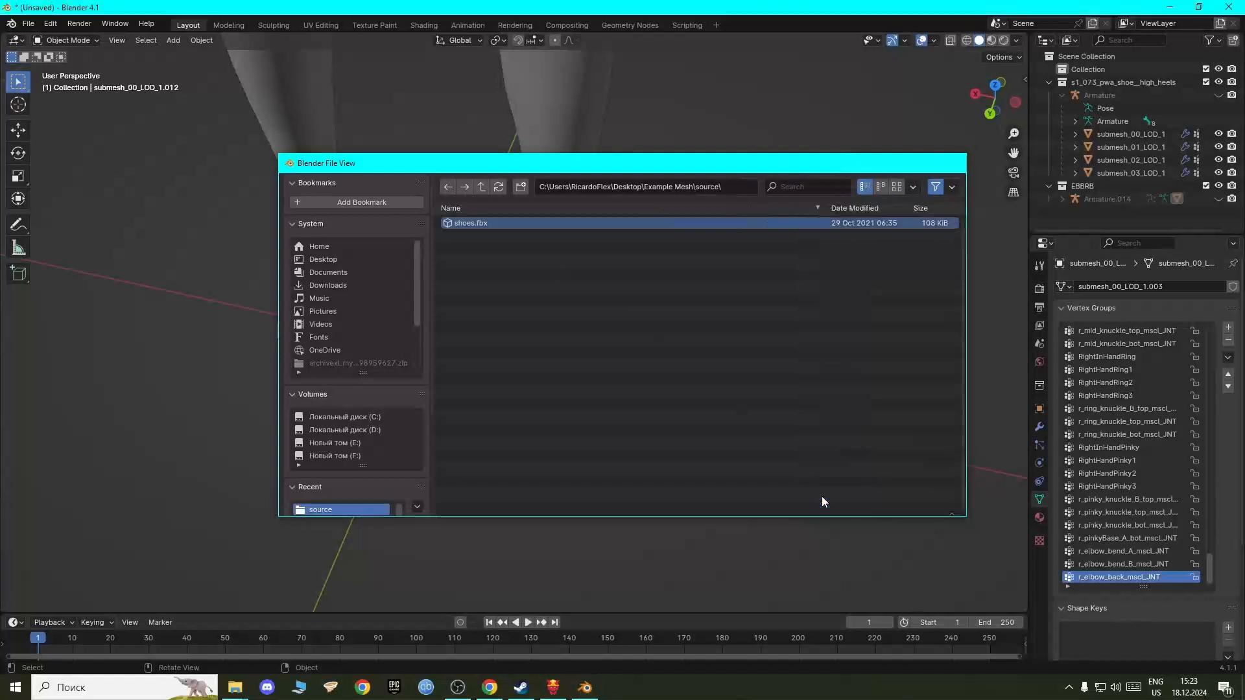
Step: Collapse the high-heels collection, expand zombie_3, and clear the parent of its shoes_3 mesh
{"action": "middle_click_drag", "start_coordinate": [399, 388], "coordinate": [949, 148]}
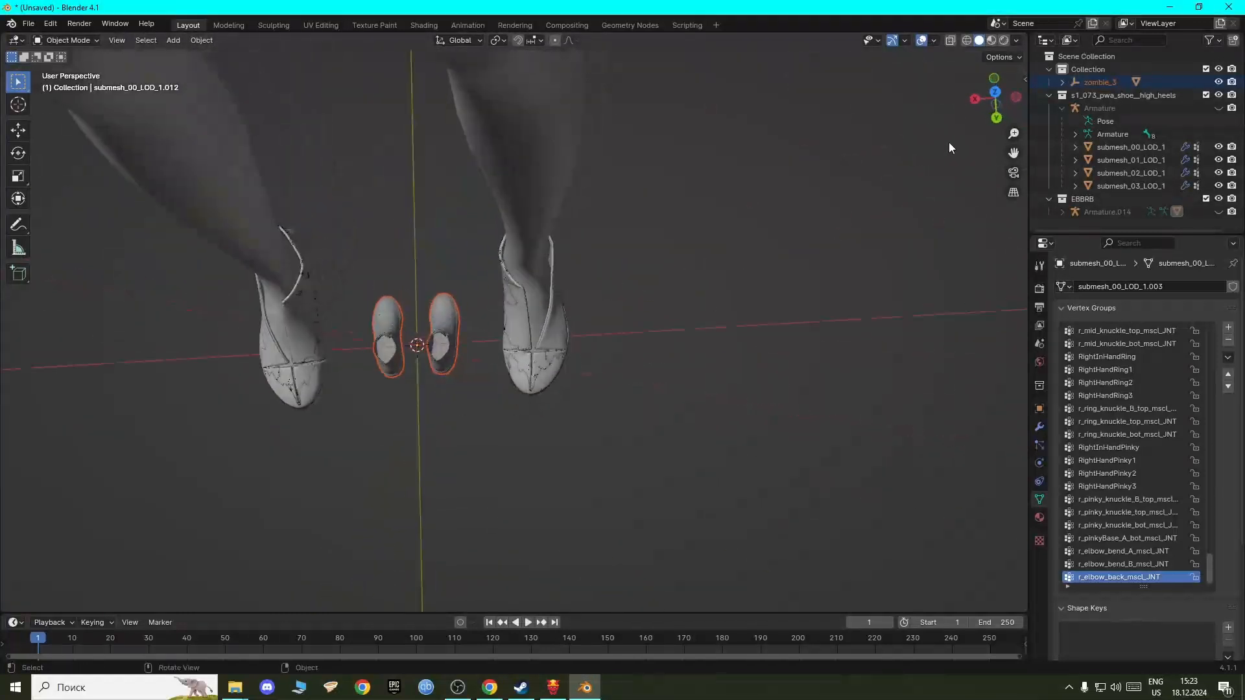
{"action": "left_click", "coordinate": [1049, 95]}
{"action": "left_click", "coordinate": [1063, 82]}
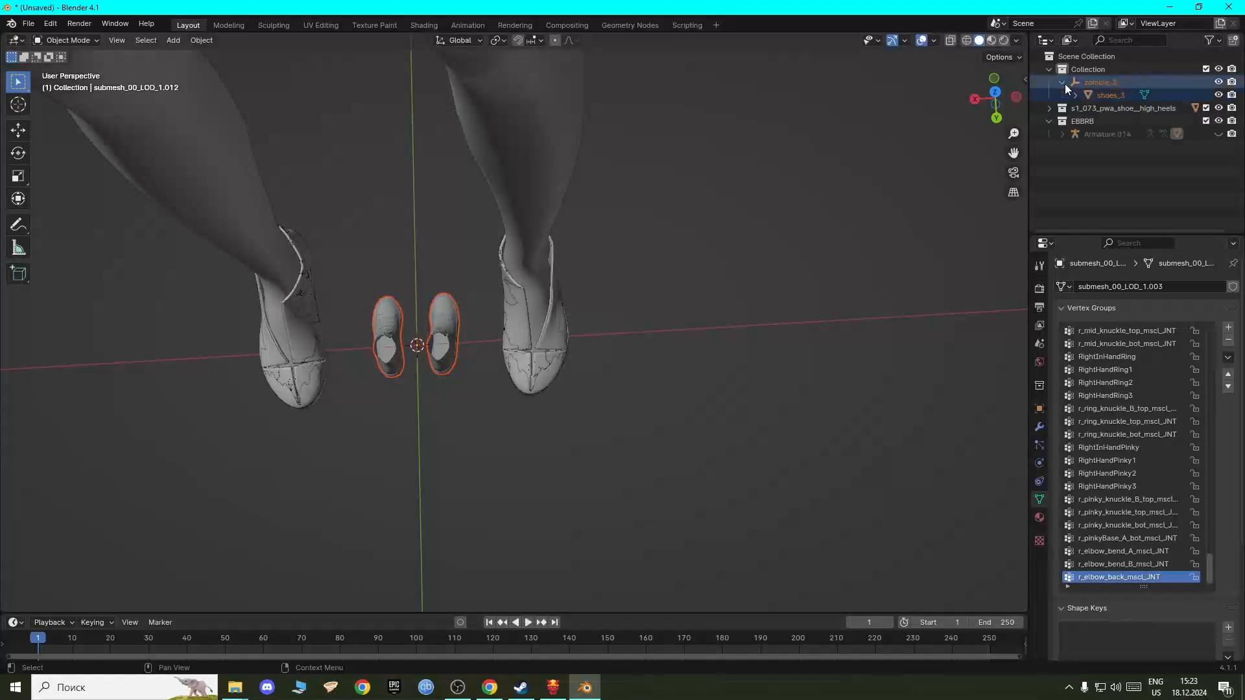
{"action": "left_click", "coordinate": [1103, 83]}
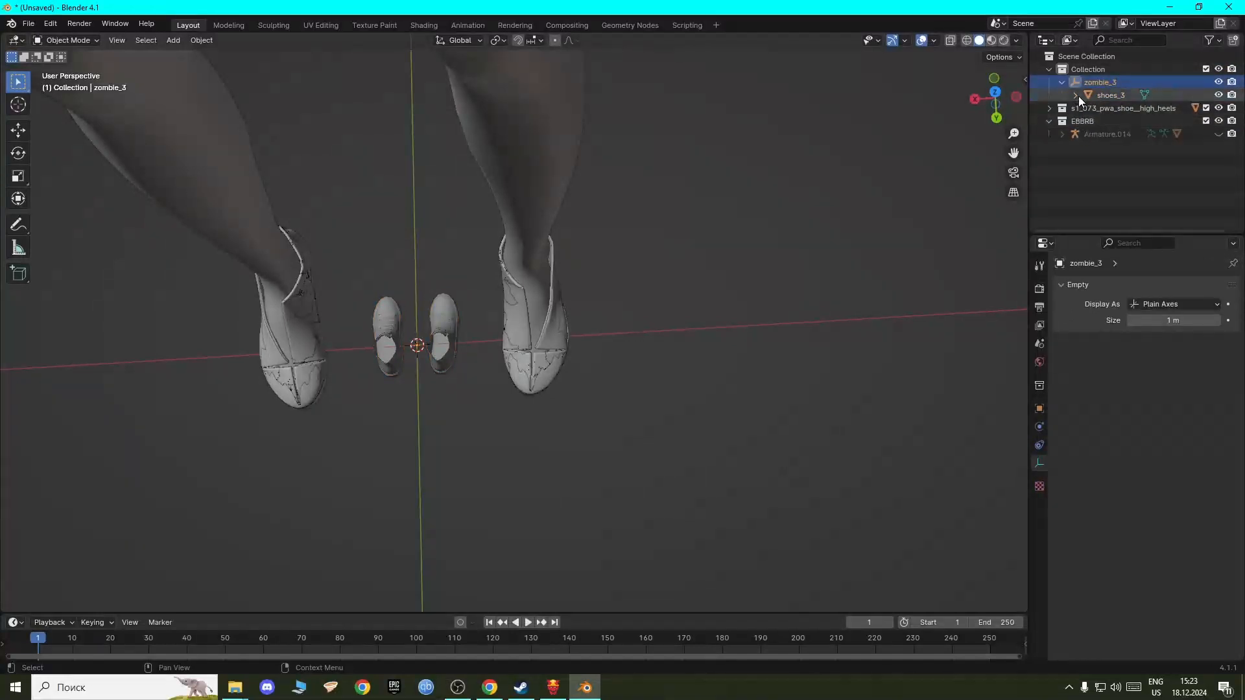
{"action": "left_click", "coordinate": [1109, 95]}
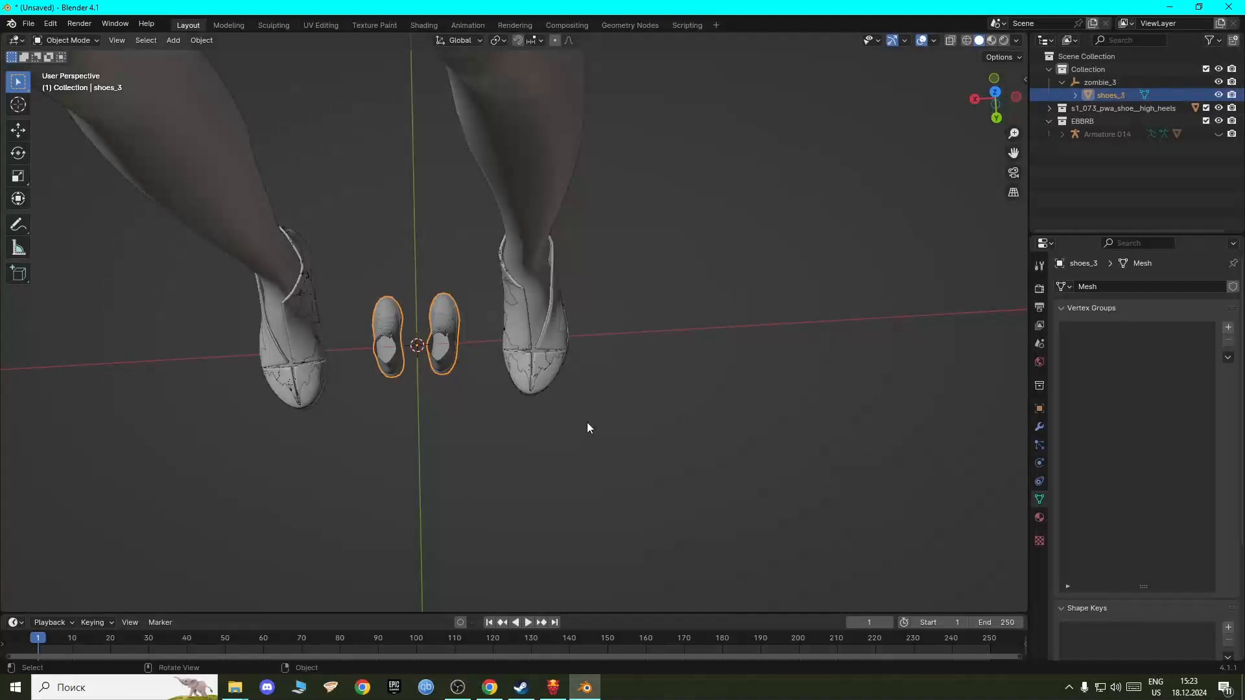
{"action": "right_click", "coordinate": [673, 337]}
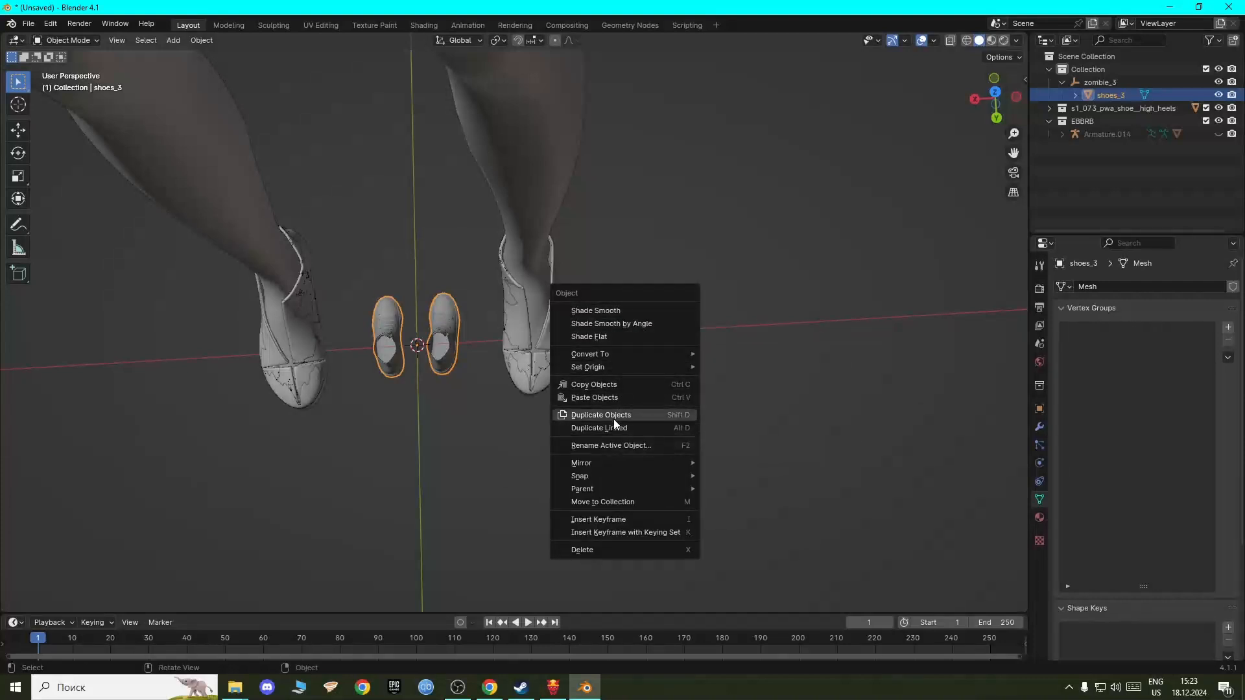
{"action": "mouse_move", "coordinate": [629, 477]}
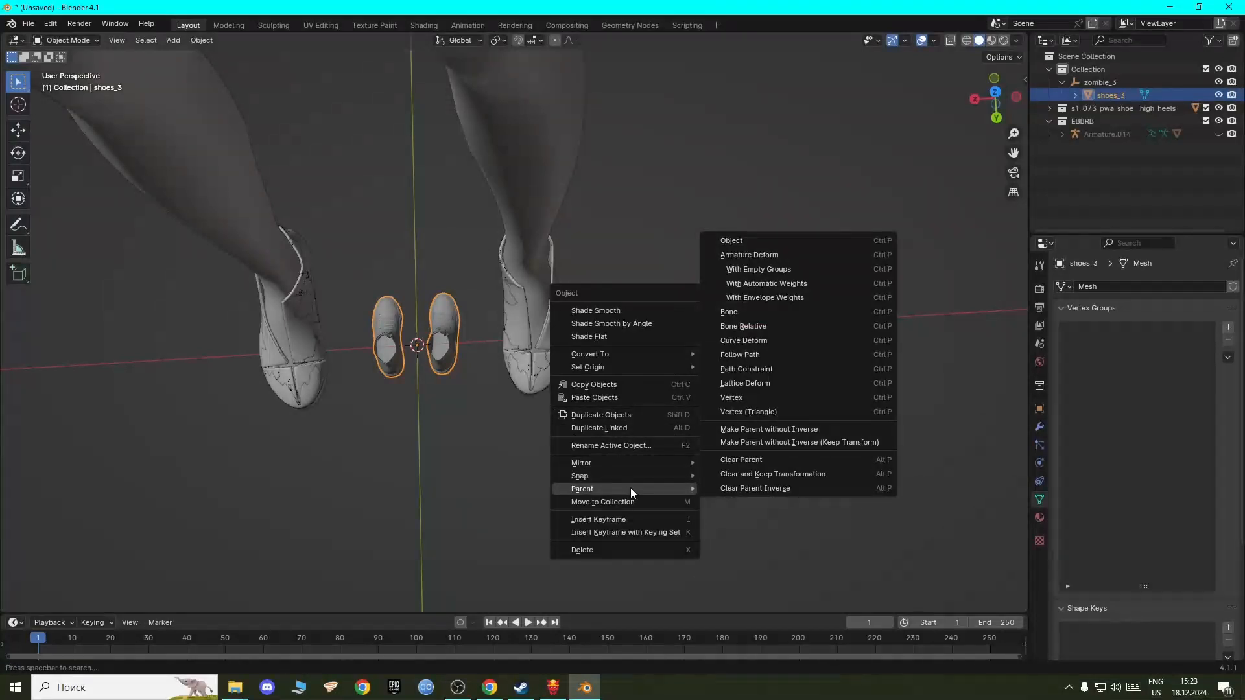
{"action": "left_click", "coordinate": [746, 459]}
Step: Delete the leftover zombie_3 empty from the scene, keeping shoes_3
{"action": "scroll", "coordinate": [698, 484], "scroll_direction": "down", "scroll_amount": 10}
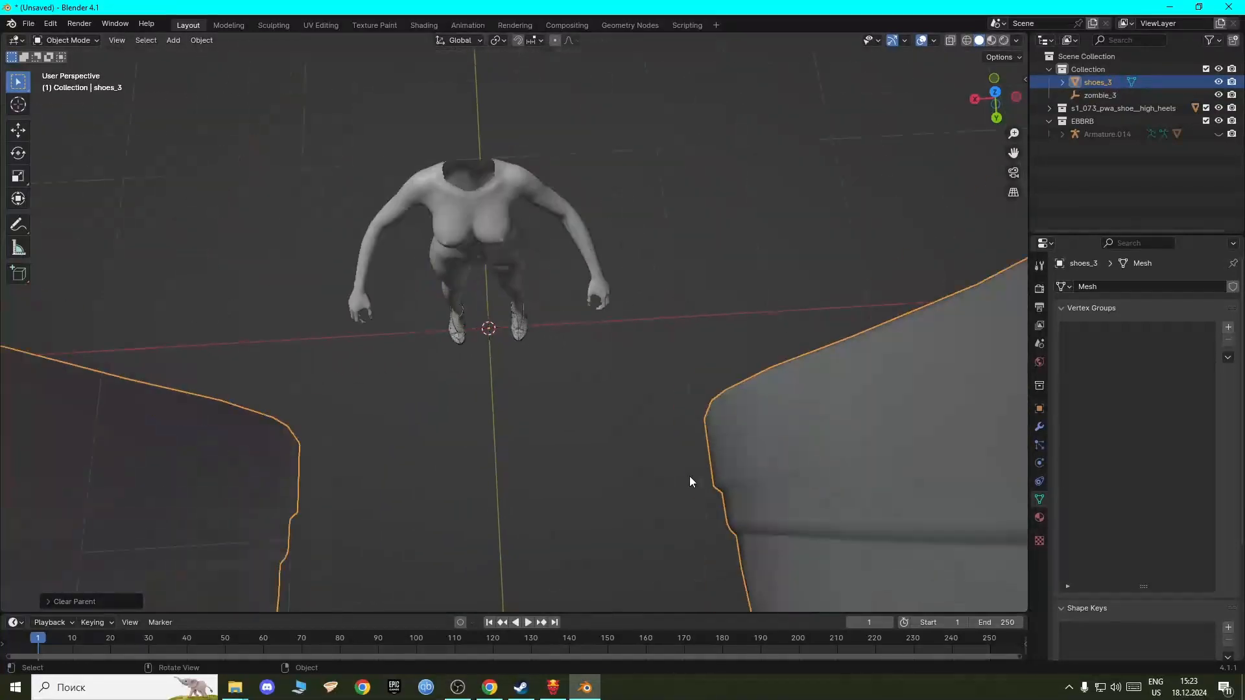
{"action": "scroll", "coordinate": [683, 460], "scroll_direction": "down", "scroll_amount": 6}
{"action": "middle_click_drag", "start_coordinate": [653, 435], "coordinate": [675, 379]}
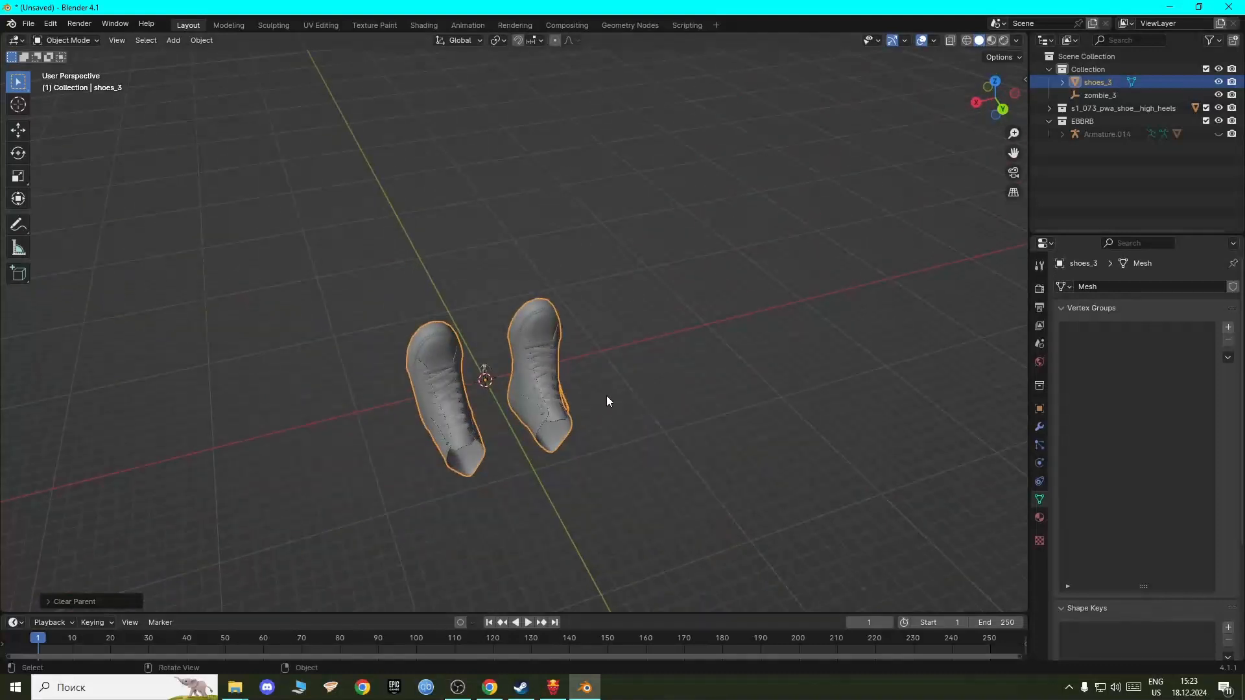
{"action": "scroll", "coordinate": [574, 454], "scroll_direction": "up", "scroll_amount": 3}
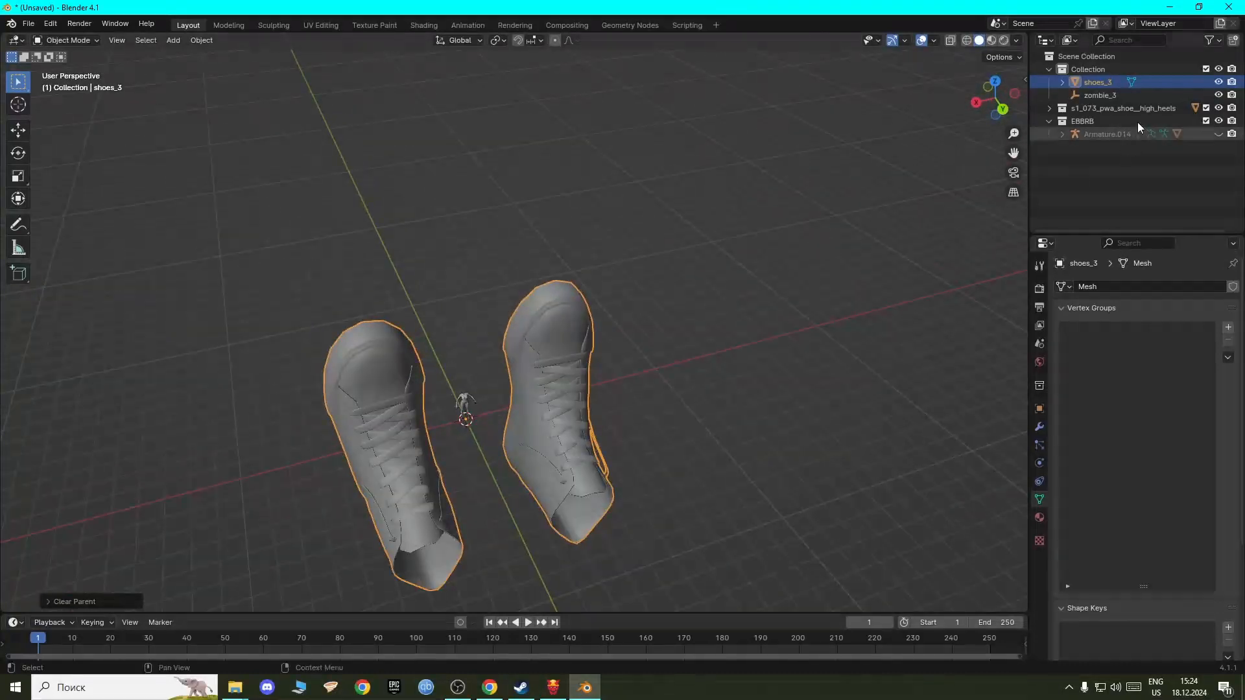
{"action": "left_click", "coordinate": [1158, 94]}
{"action": "key", "text": "Delete"}
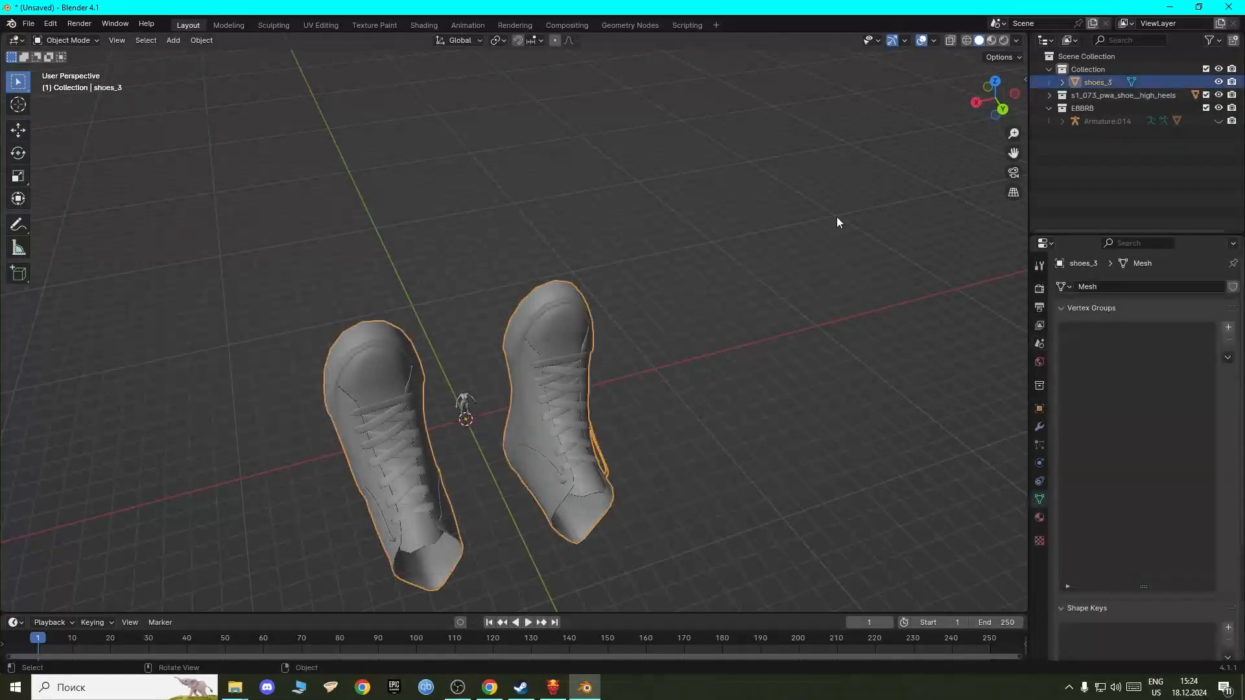
Step: Show the transform values of shoes_3 and activate the Rotate tool, viewing the shoes from the side
{"action": "left_click", "coordinate": [1025, 79]}
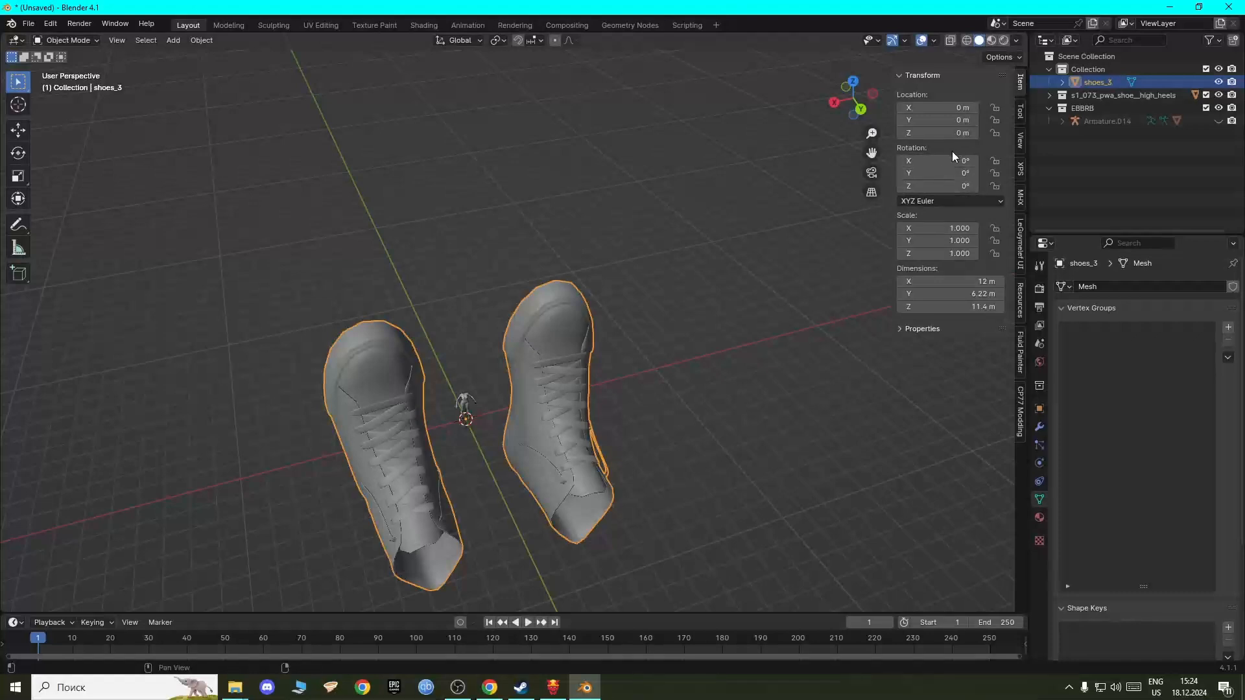
{"action": "left_click", "coordinate": [21, 156]}
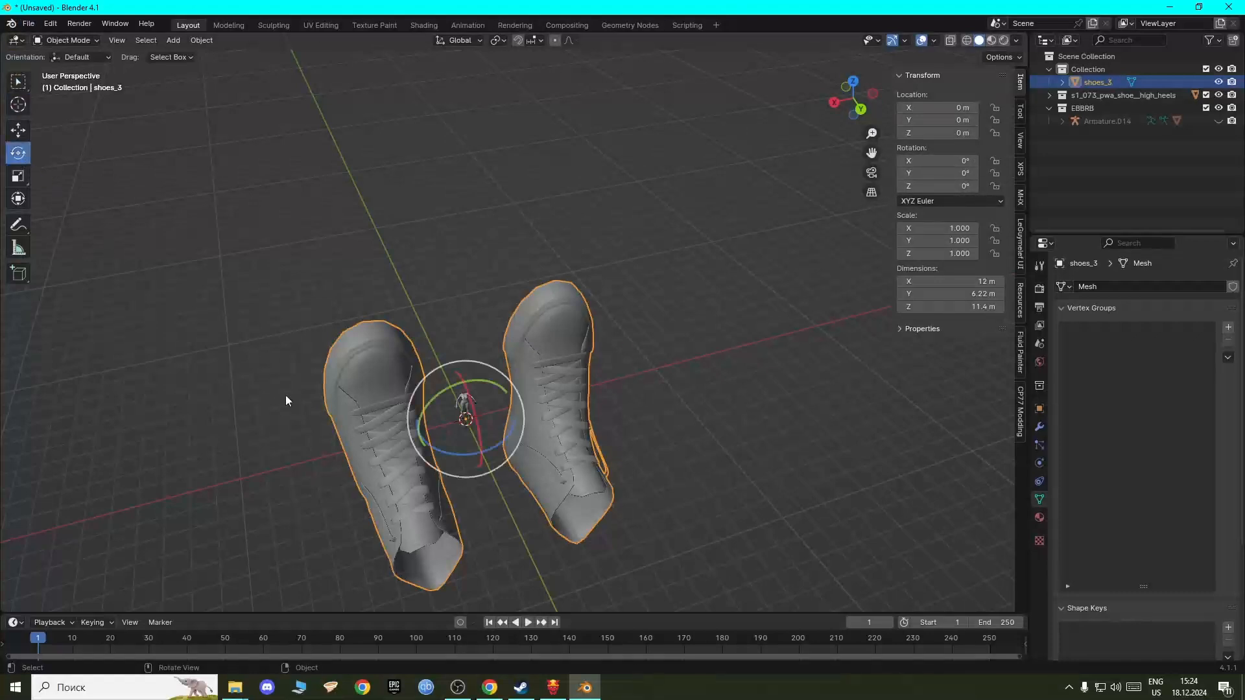
{"action": "middle_click_drag", "start_coordinate": [403, 434], "coordinate": [507, 400]}
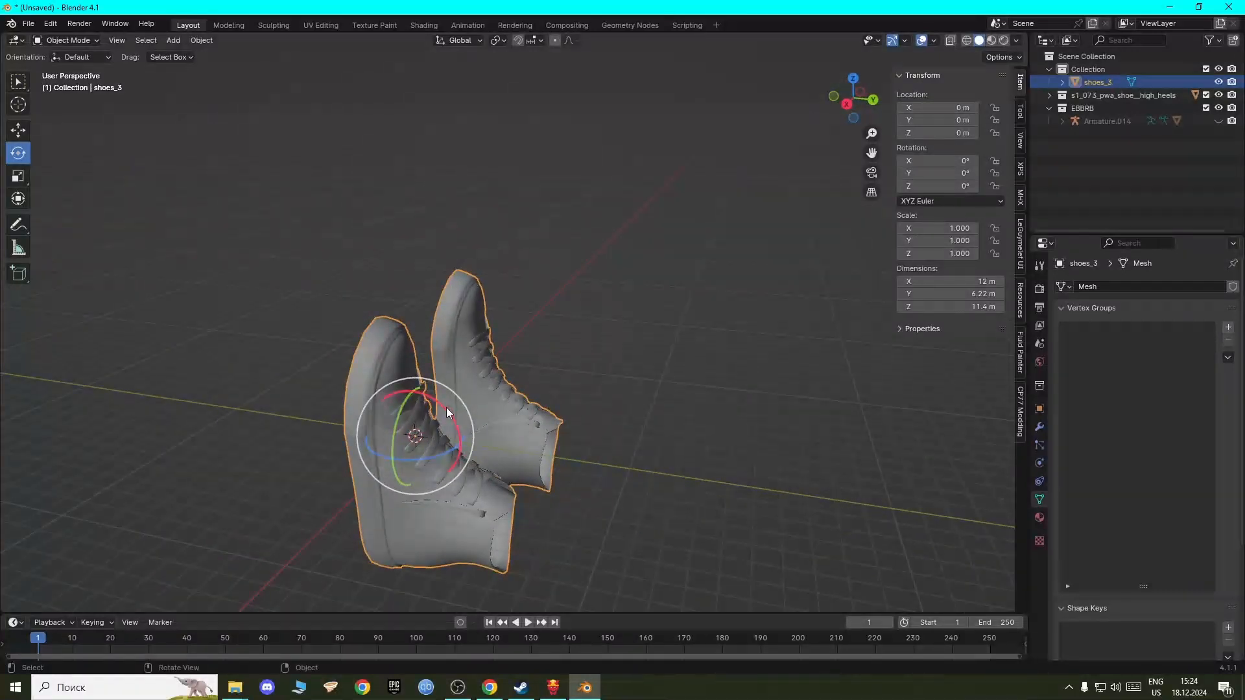
Step: Try rotating shoes_3 about the X axis, both freehand and by an entered 90°, undoing each attempt
{"action": "left_click_drag", "start_coordinate": [446, 408], "coordinate": [384, 375]}
{"action": "key", "text": "ctrl+z"}
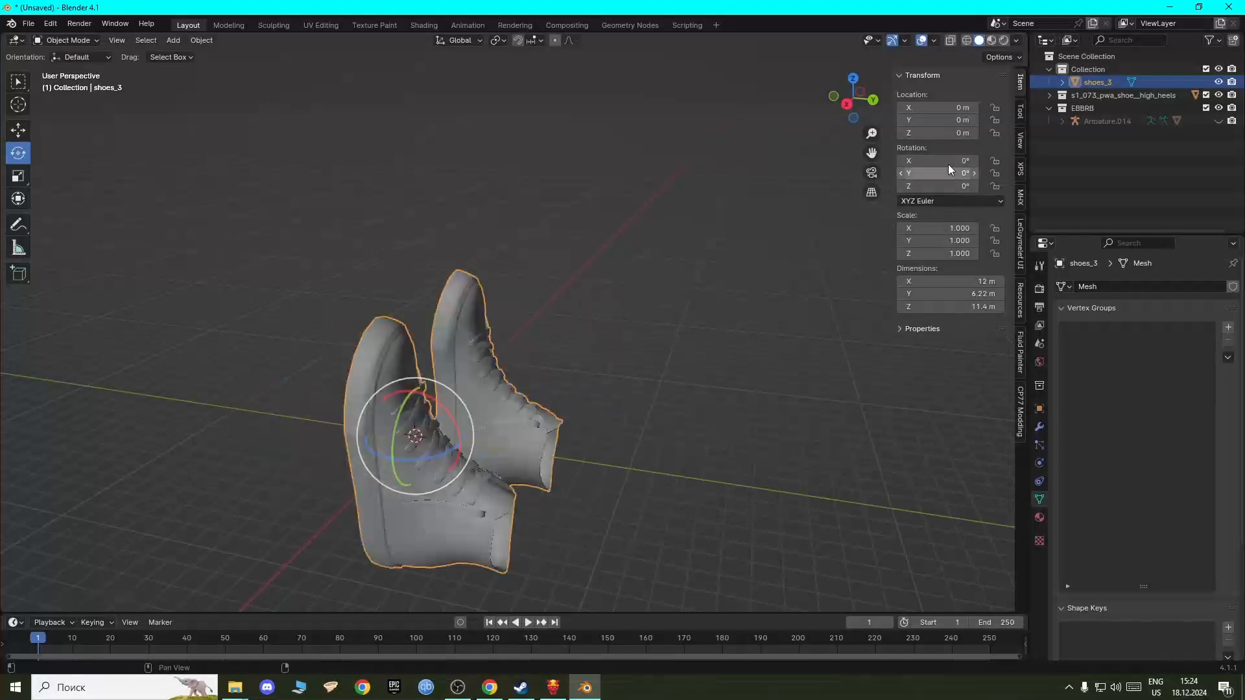
{"action": "left_click", "coordinate": [960, 160]}
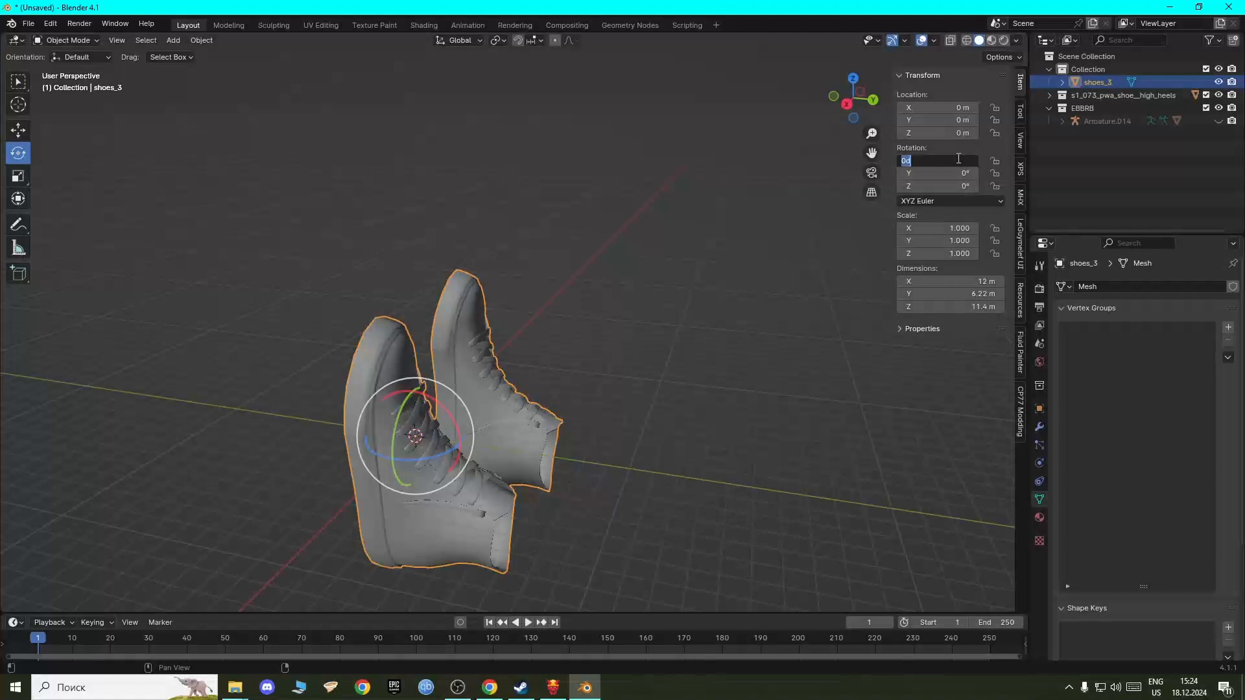
{"action": "type", "text": "90"}
{"action": "key", "text": "Return"}
{"action": "scroll", "coordinate": [443, 453], "scroll_direction": "up", "scroll_amount": 2}
{"action": "middle_click_drag", "start_coordinate": [474, 353], "coordinate": [636, 338]}
{"action": "scroll", "coordinate": [422, 394], "scroll_direction": "down", "scroll_amount": 2}
{"action": "key", "text": "ctrl+z"}
{"action": "mouse_move", "coordinate": [425, 454]}
{"action": "middle_mouse_down"}
{"action": "mouse_move", "coordinate": [452, 416]}
{"action": "mouse_move", "coordinate": [445, 451]}
{"action": "middle_mouse_up"}
{"action": "scroll", "coordinate": [548, 272], "scroll_direction": "up", "scroll_amount": 3}
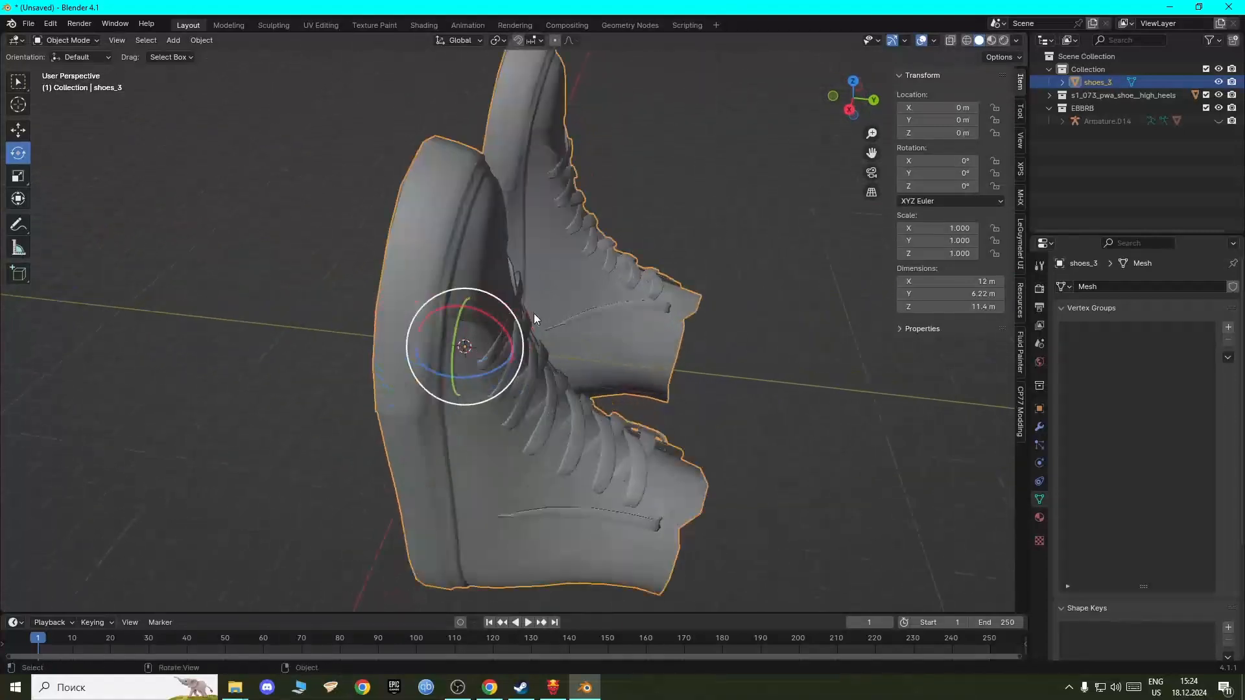
{"action": "left_click_drag", "start_coordinate": [499, 328], "coordinate": [458, 330]}
{"action": "key", "text": "ctrl+z"}
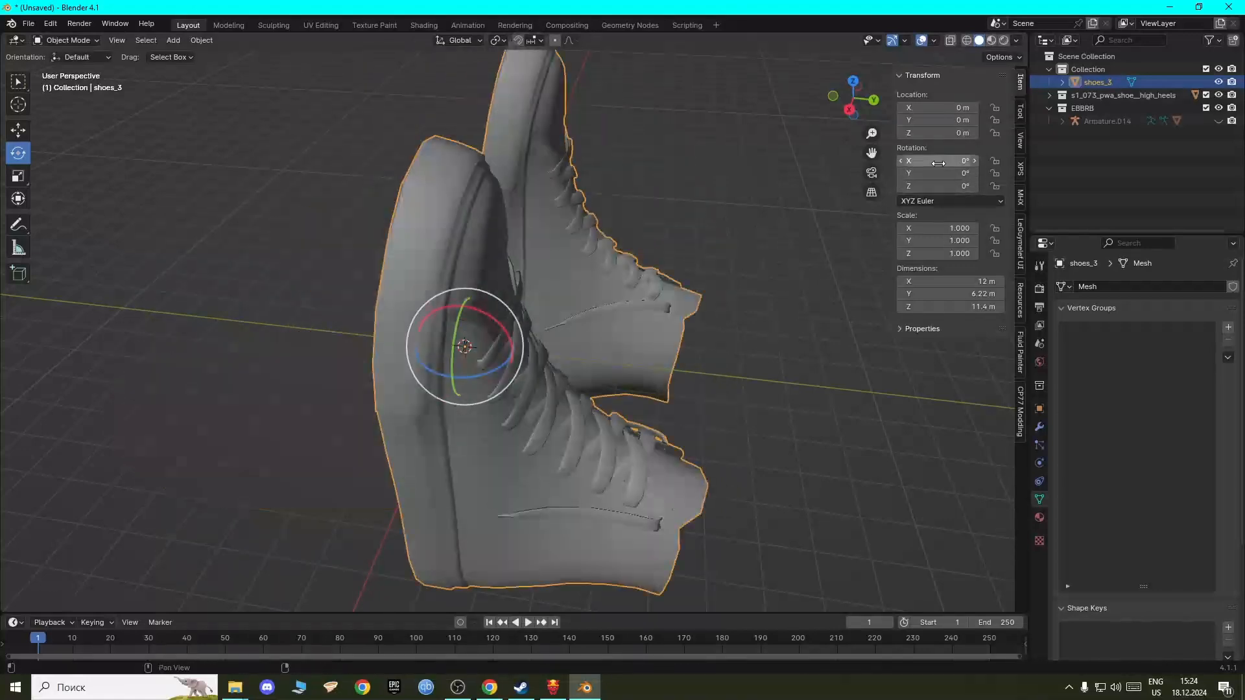
Step: Set the rotation of shoes_3 to 90° on X and 180° on Z so the shoes stand upright facing forward
{"action": "left_click", "coordinate": [939, 160]}
{"action": "type", "text": "90"}
{"action": "key", "text": "Return"}
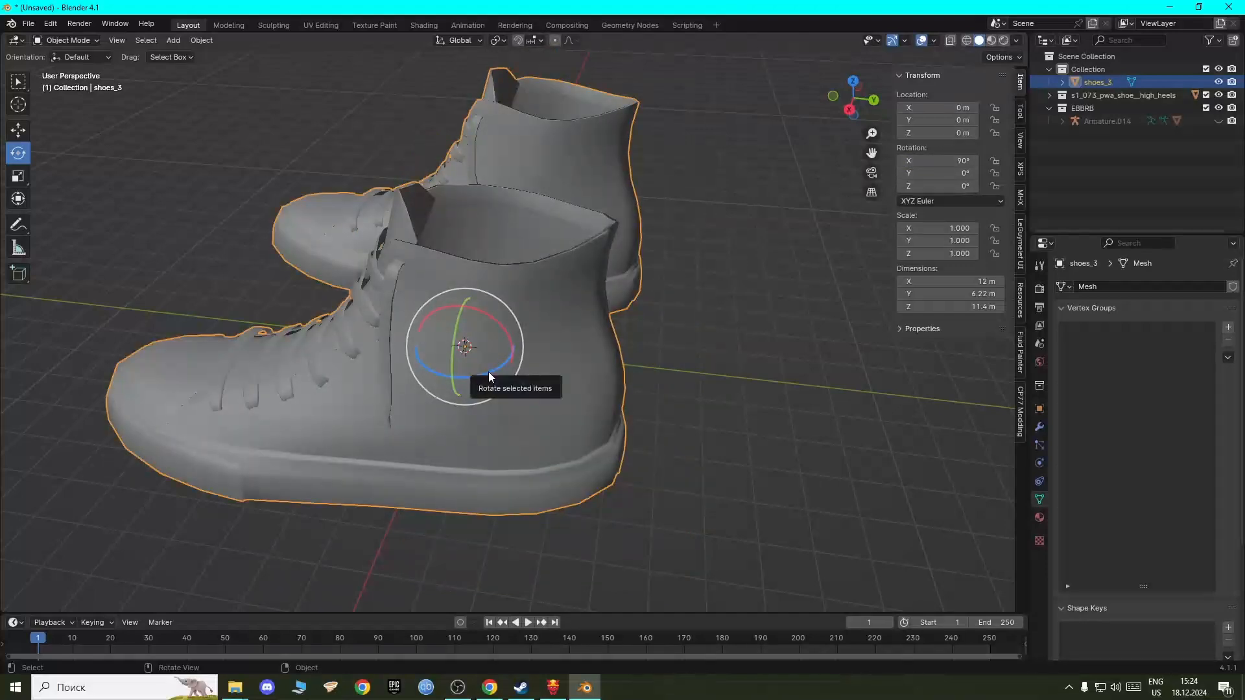
{"action": "left_click_drag", "start_coordinate": [488, 372], "coordinate": [428, 363]}
{"action": "key", "text": "ctrl+z"}
{"action": "left_click", "coordinate": [944, 188]}
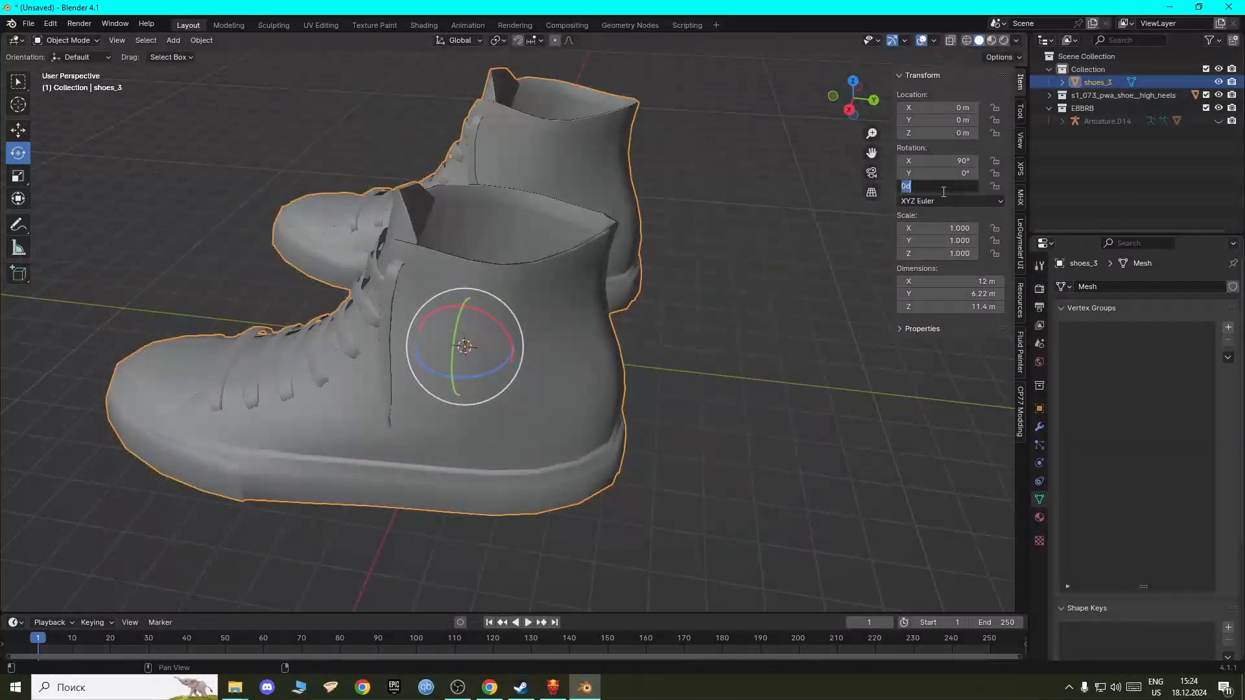
{"action": "type", "text": "180"}
{"action": "key", "text": "Return"}
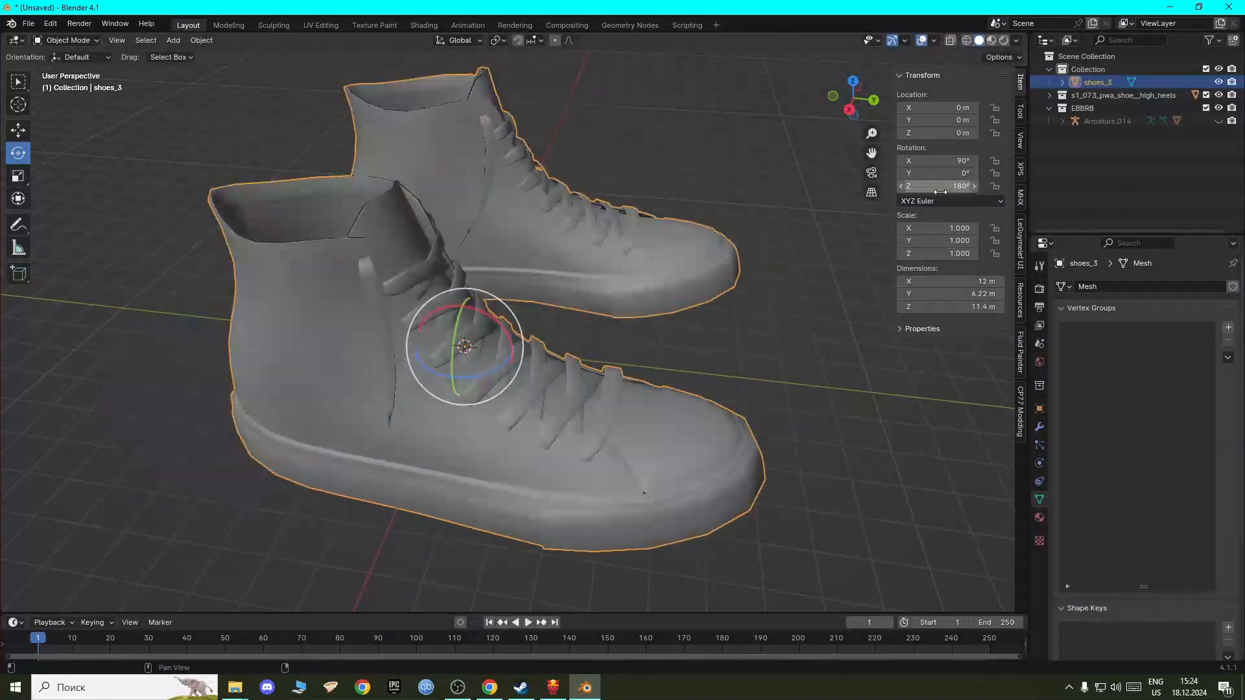
{"action": "middle_click_drag", "start_coordinate": [367, 438], "coordinate": [457, 424]}
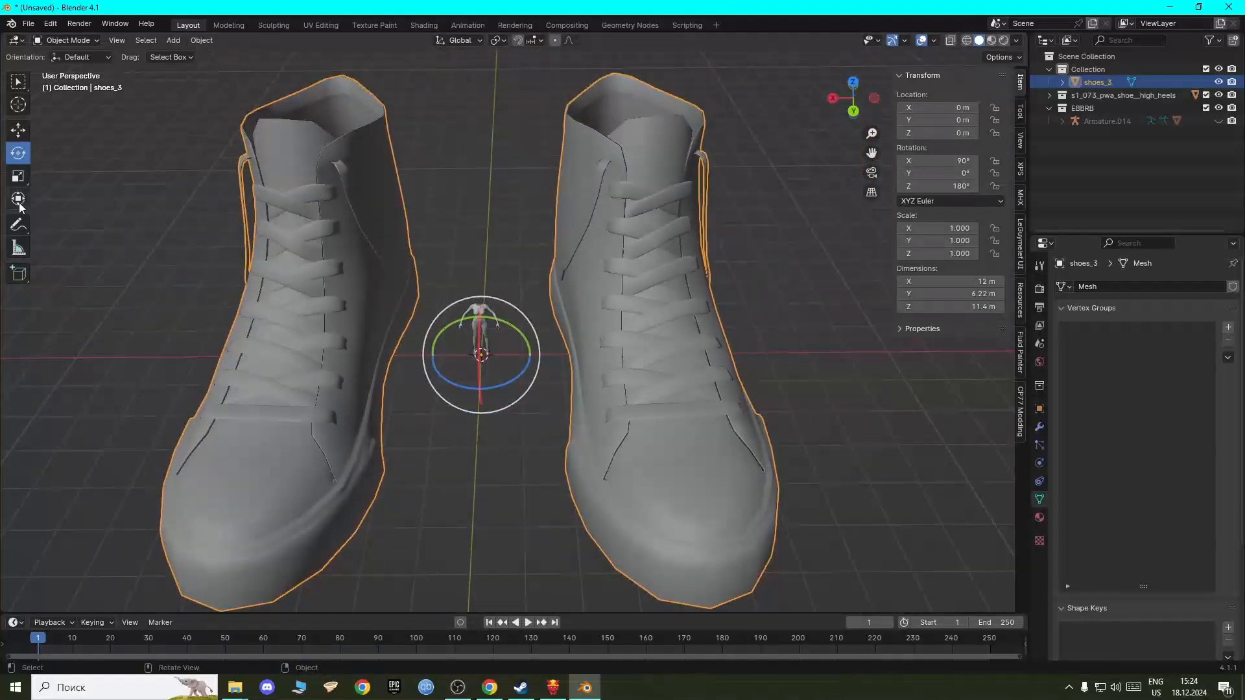
Step: Scale shoes_3 down uniformly to a scale of about 0.141
{"action": "left_click", "coordinate": [18, 175]}
{"action": "scroll", "coordinate": [313, 325], "scroll_direction": "down", "scroll_amount": 5}
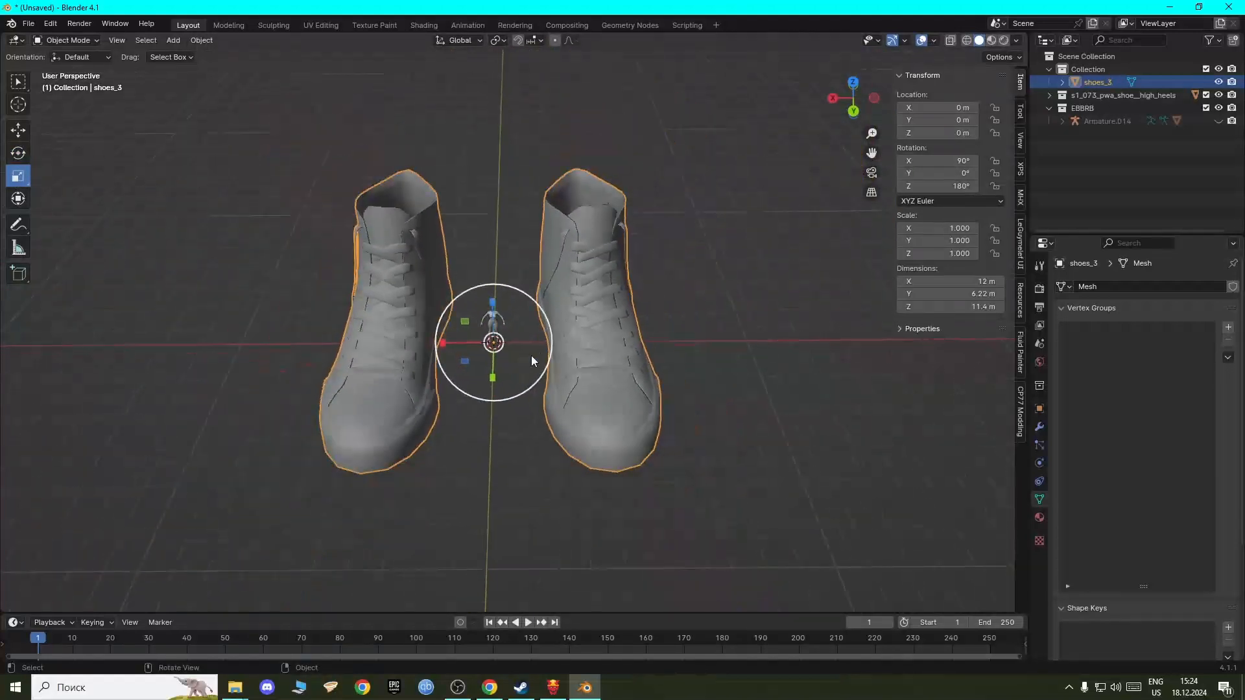
{"action": "scroll", "coordinate": [539, 383], "scroll_direction": "up", "scroll_amount": 1}
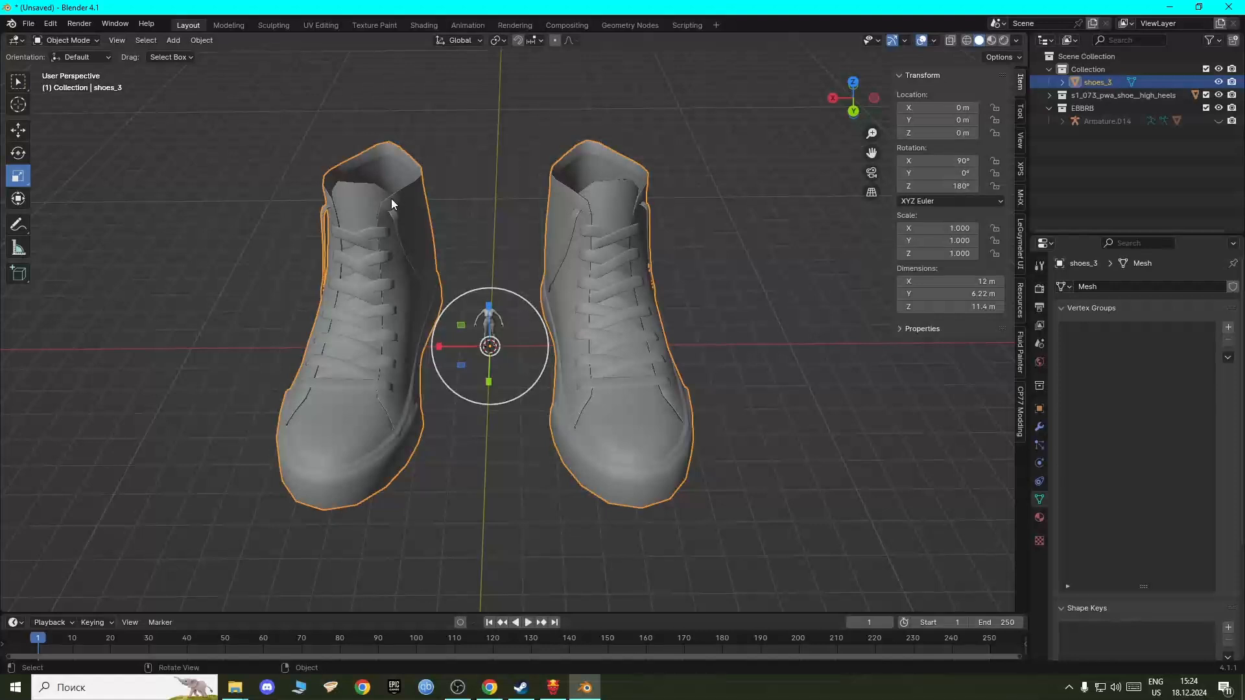
{"action": "key", "text": "s"}
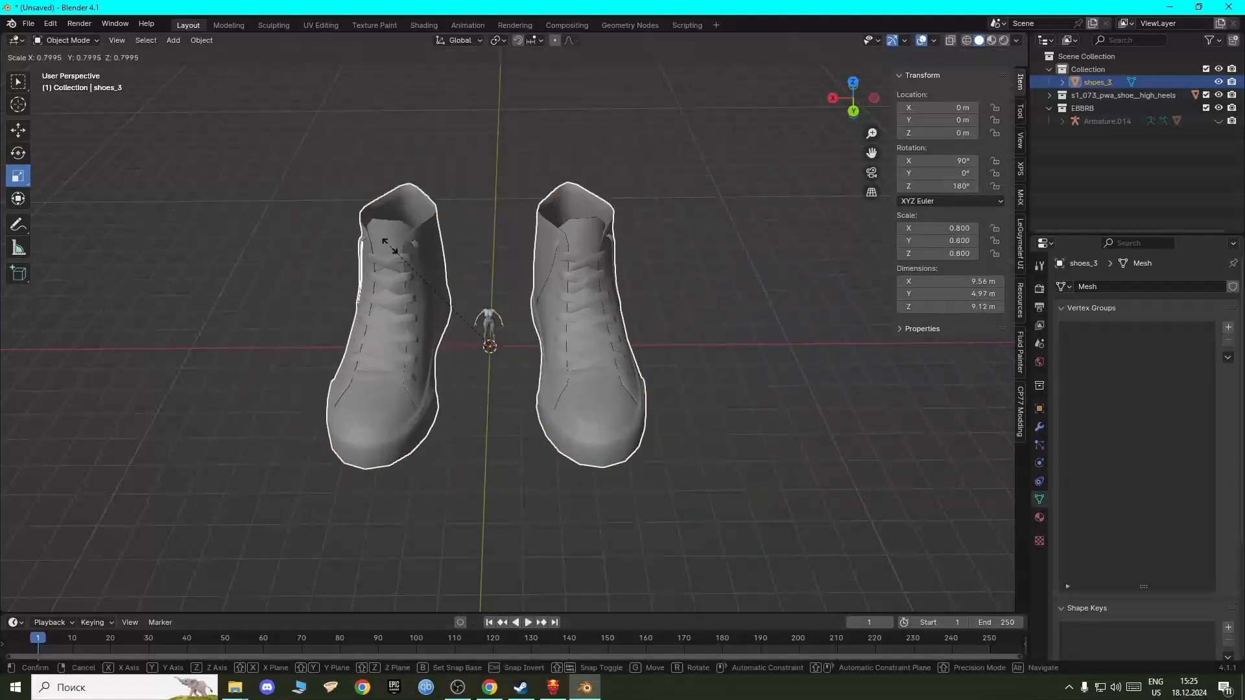
{"action": "key", "text": "Escape"}
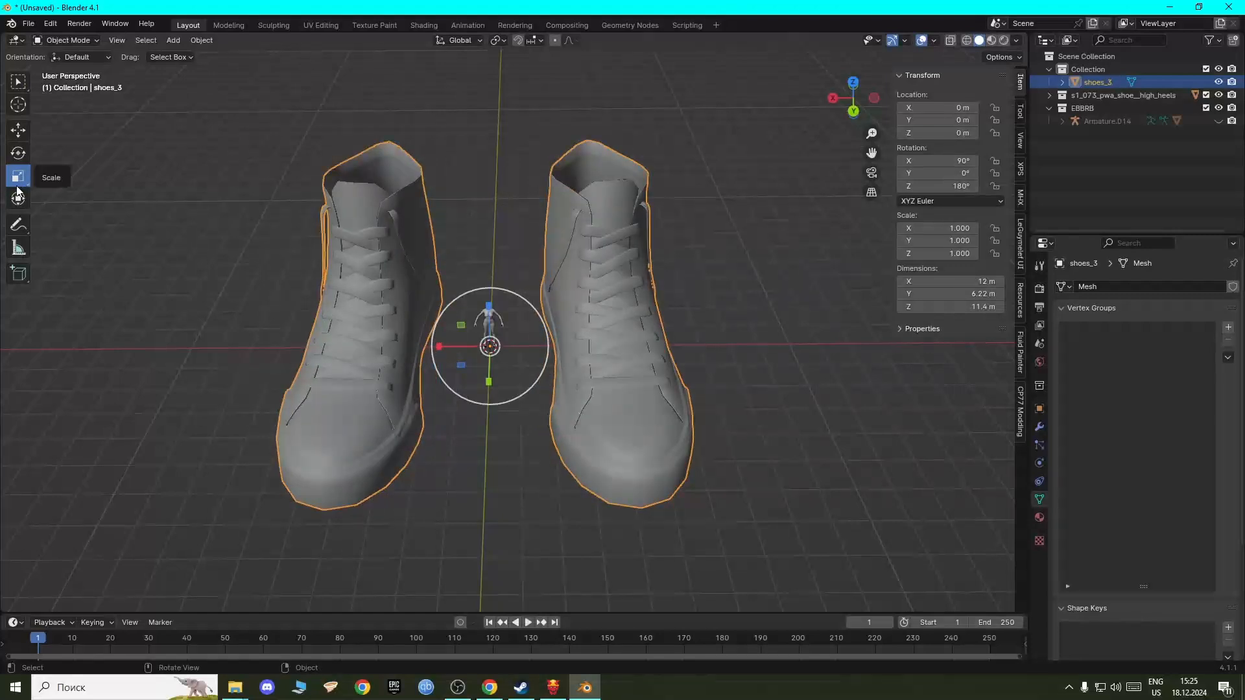
{"action": "scroll", "coordinate": [463, 397], "scroll_direction": "up", "scroll_amount": 4}
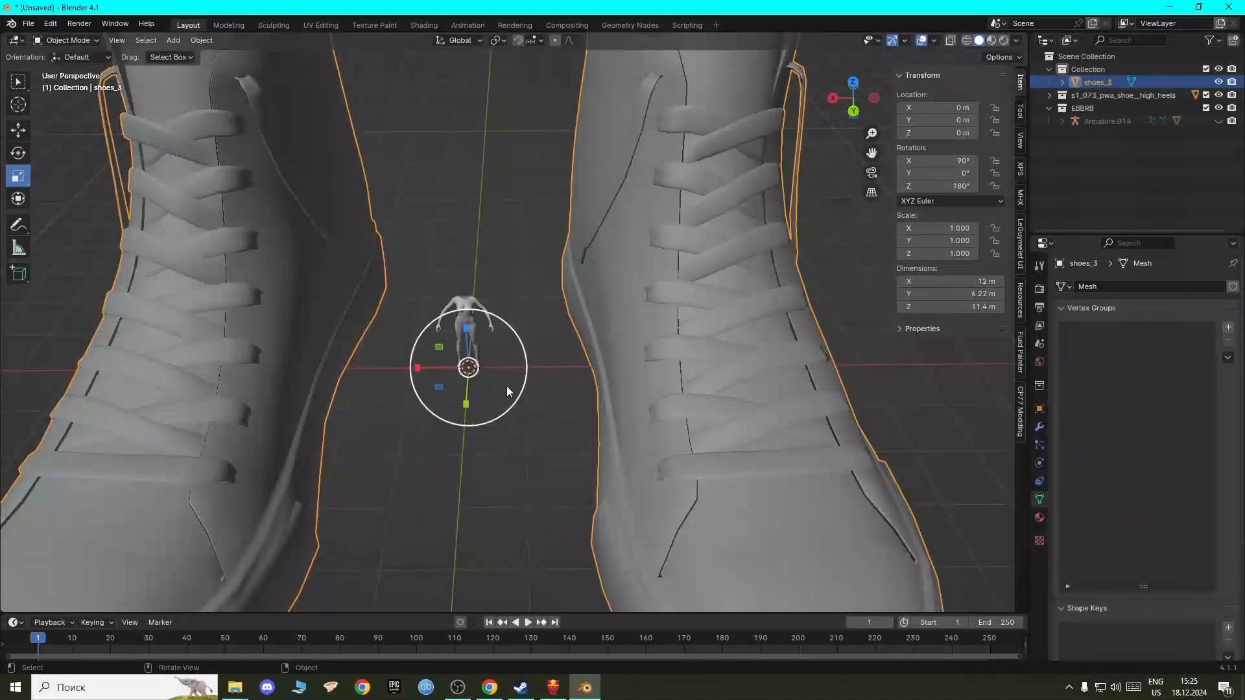
{"action": "key", "text": "s"}
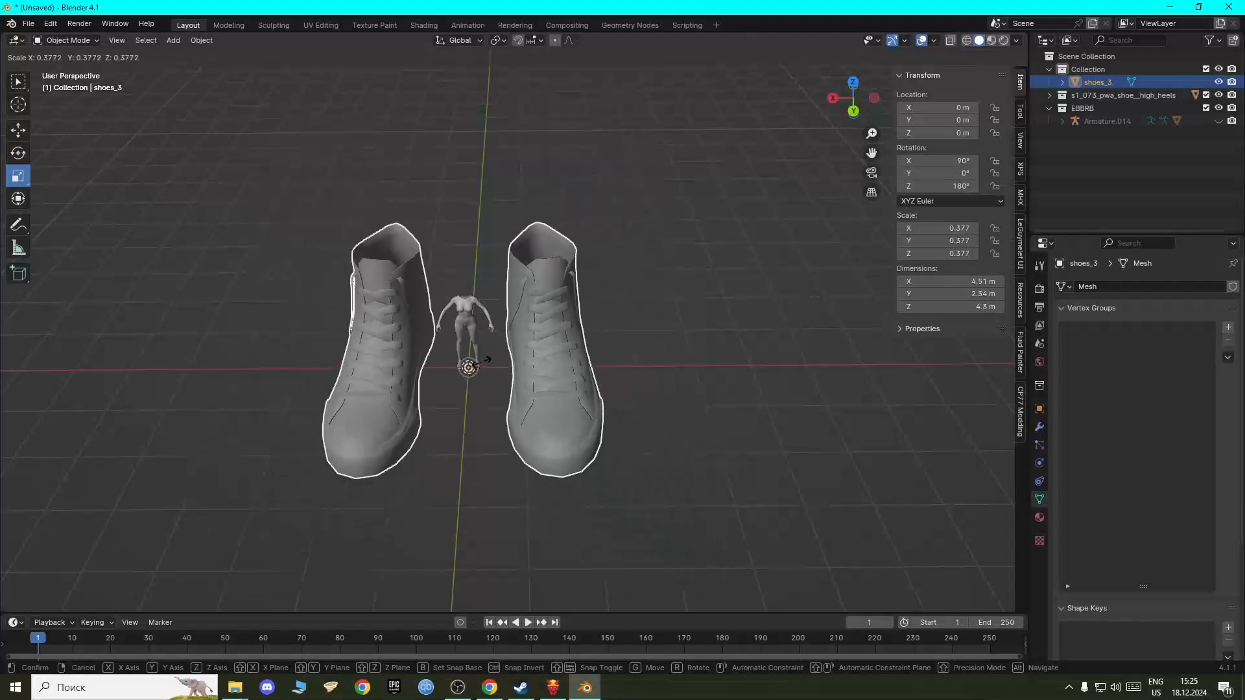
{"action": "left_click", "coordinate": [472, 390]}
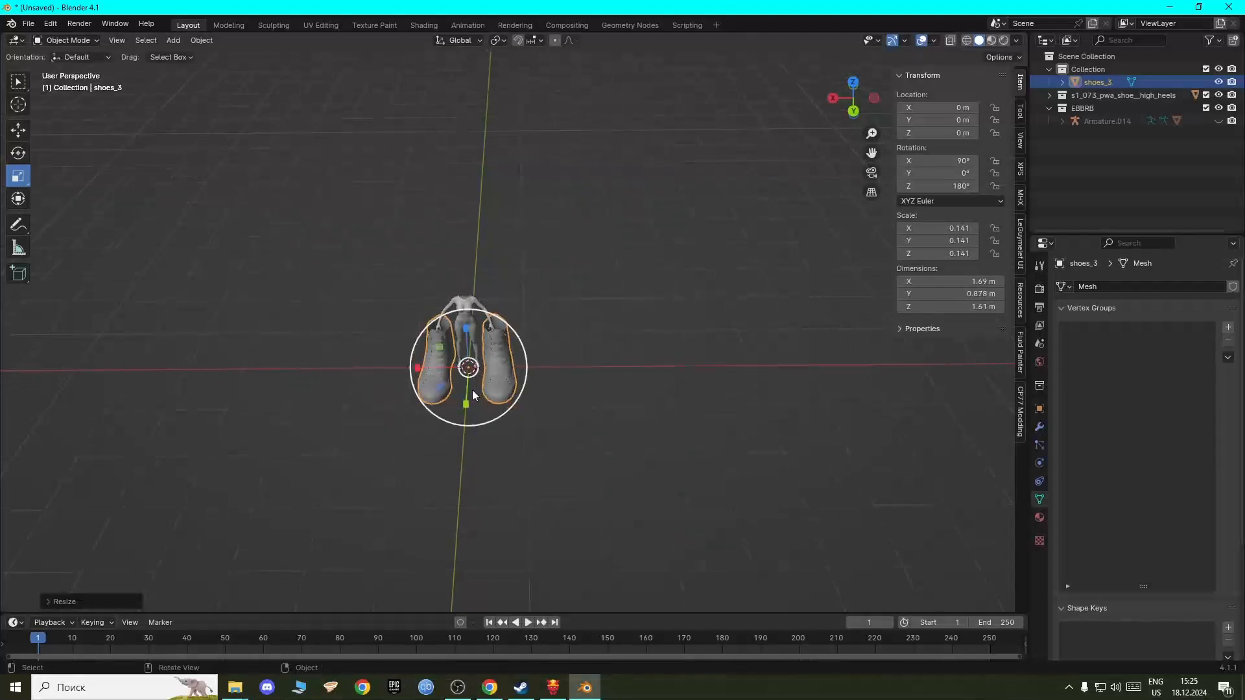
Step: Scale shoes_3 down further to about 0.022 so the shoes come close to the size of the body's feet
{"action": "scroll", "coordinate": [481, 403], "scroll_direction": "up", "scroll_amount": 2}
{"action": "scroll", "coordinate": [481, 404], "scroll_direction": "up", "scroll_amount": 8}
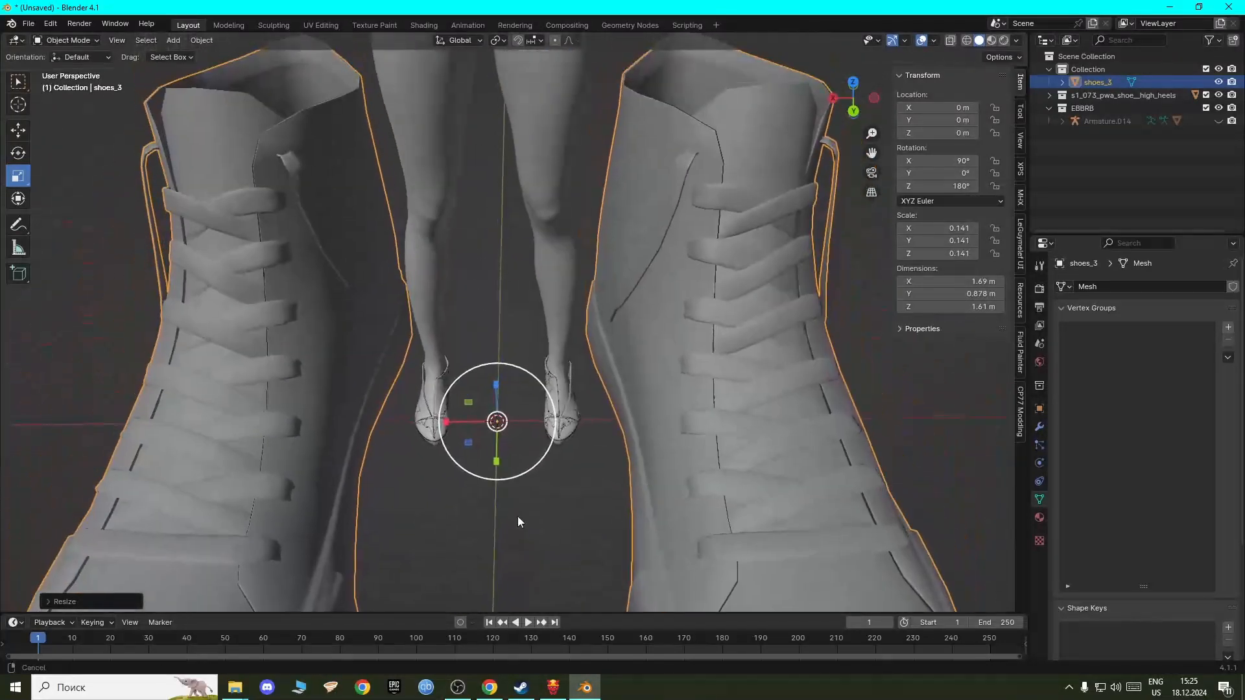
{"action": "key", "text": "s"}
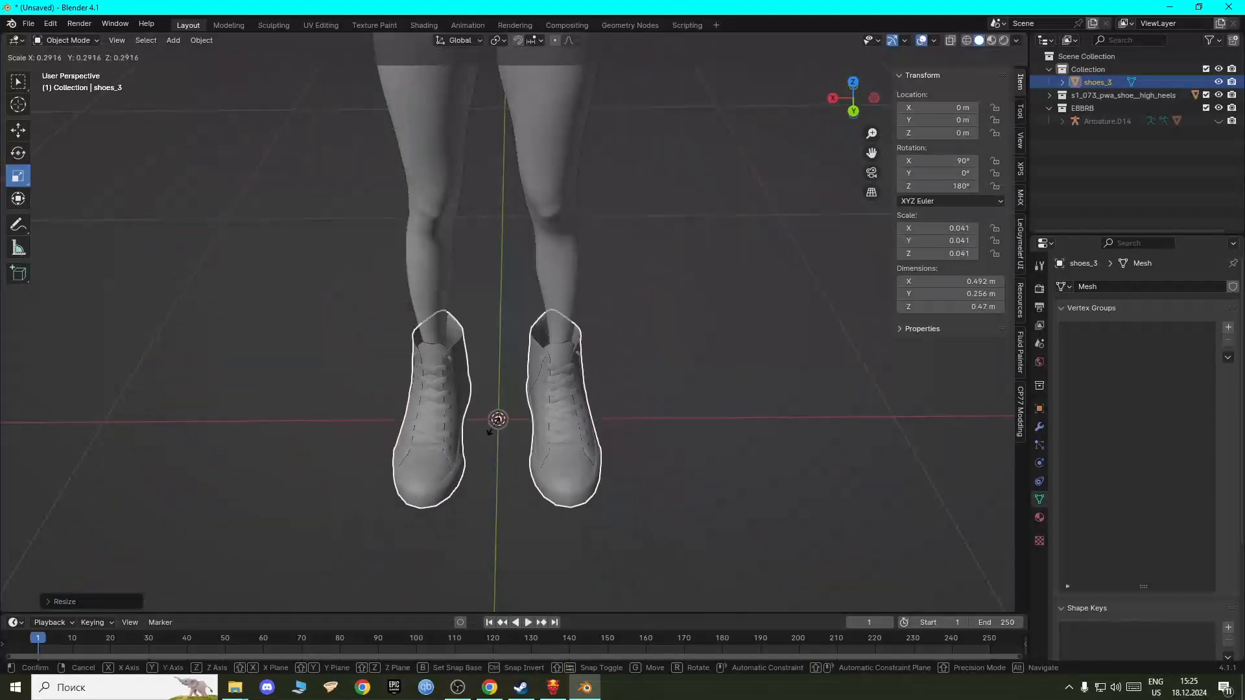
{"action": "left_click", "coordinate": [493, 429]}
{"action": "middle_click_drag", "start_coordinate": [494, 422], "coordinate": [523, 379]}
{"action": "scroll", "coordinate": [513, 396], "scroll_direction": "up", "scroll_amount": 3}
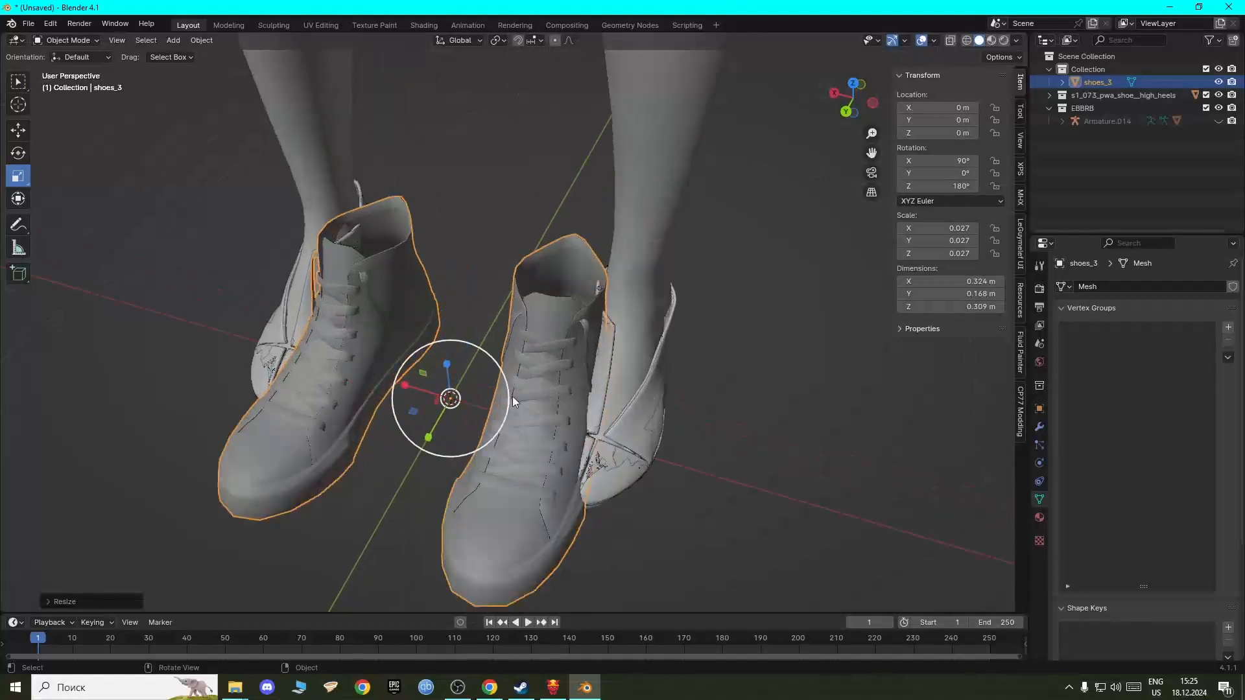
{"action": "key", "text": "s"}
{"action": "left_click", "coordinate": [479, 429]}
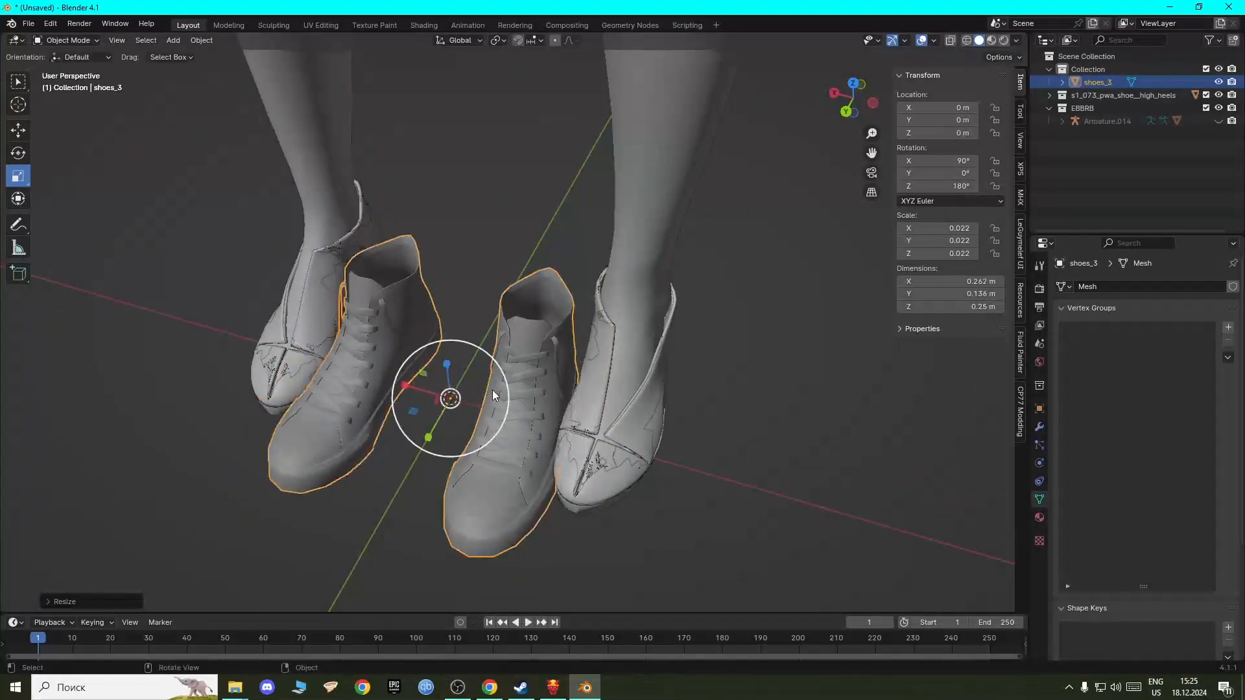
{"action": "mouse_move", "coordinate": [479, 428]}
{"action": "middle_mouse_down"}
{"action": "mouse_move", "coordinate": [390, 344]}
{"action": "mouse_move", "coordinate": [592, 370]}
{"action": "mouse_move", "coordinate": [493, 368]}
{"action": "mouse_move", "coordinate": [474, 422]}
{"action": "middle_mouse_up"}
{"action": "key", "text": "s"}
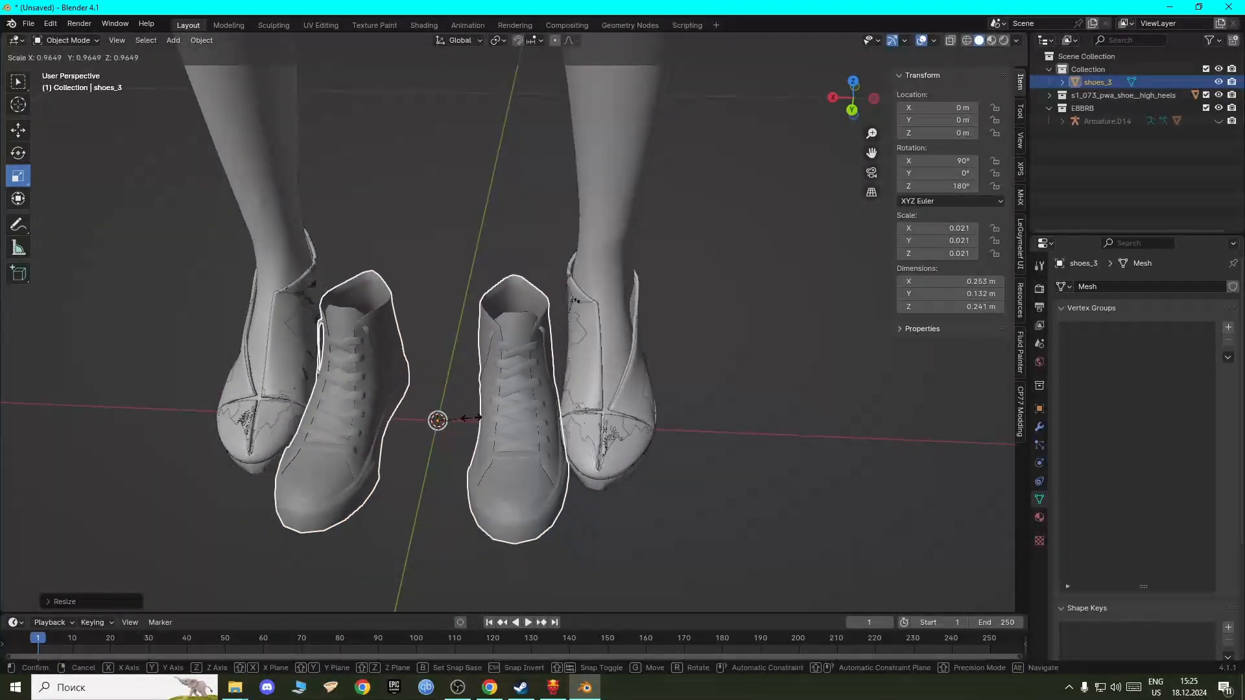
{"action": "left_click", "coordinate": [321, 413]}
Step: Move shoes_3 backward along the Y axis to about -0.047 m
{"action": "middle_click_drag", "start_coordinate": [371, 418], "coordinate": [510, 375]}
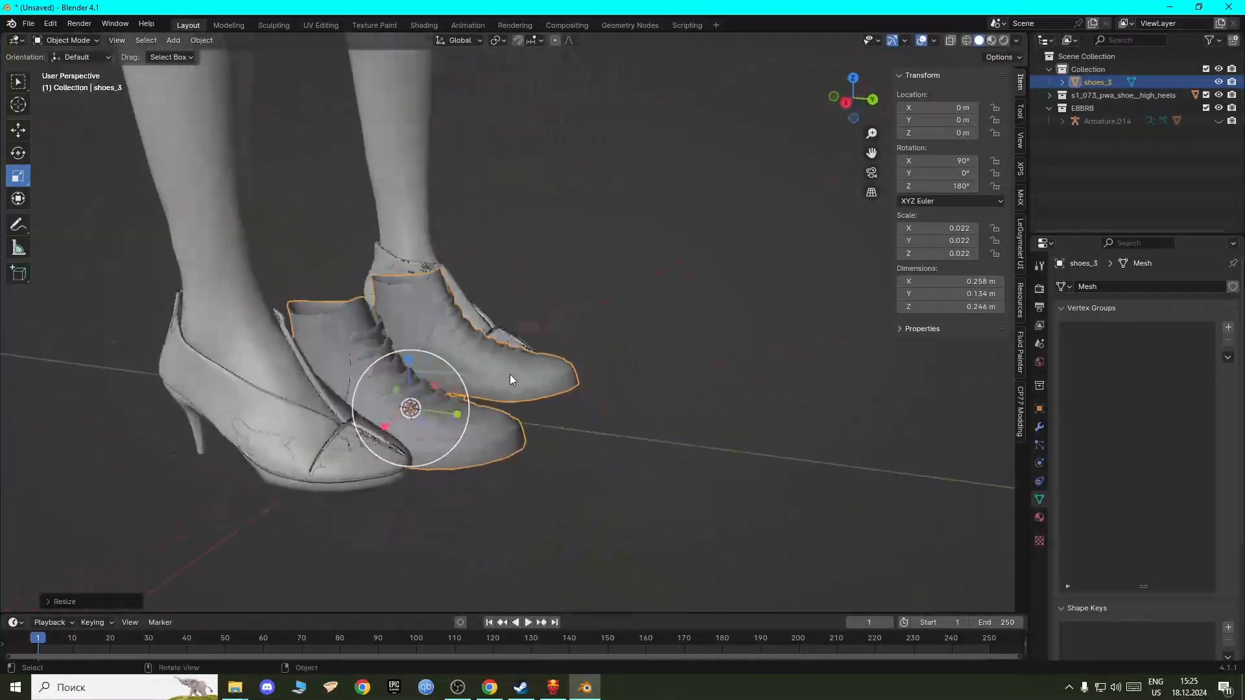
{"action": "left_click", "coordinate": [18, 130]}
{"action": "left_click_drag", "start_coordinate": [458, 415], "coordinate": [421, 410]}
{"action": "middle_click_drag", "start_coordinate": [476, 375], "coordinate": [402, 382]}
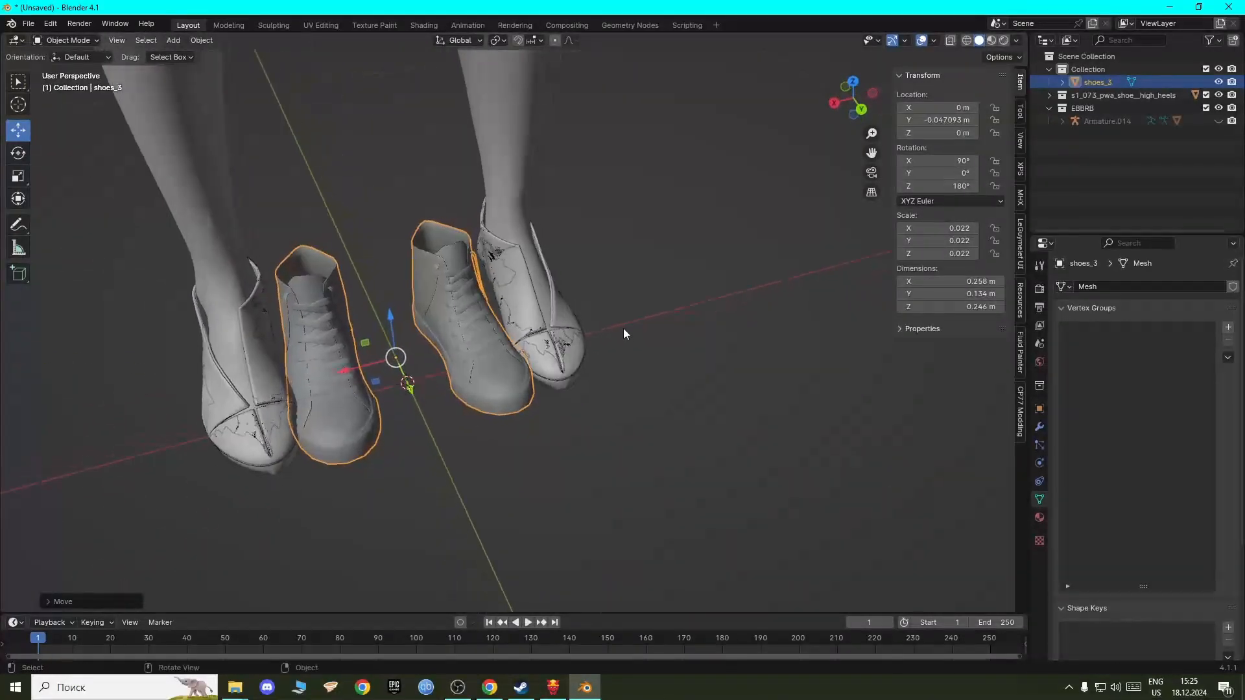
Step: Expand the s1_073_pwa_shoe__high_heels collection and hide it so only the bare feet and shoes_3 are shown
{"action": "left_click", "coordinate": [204, 363]}
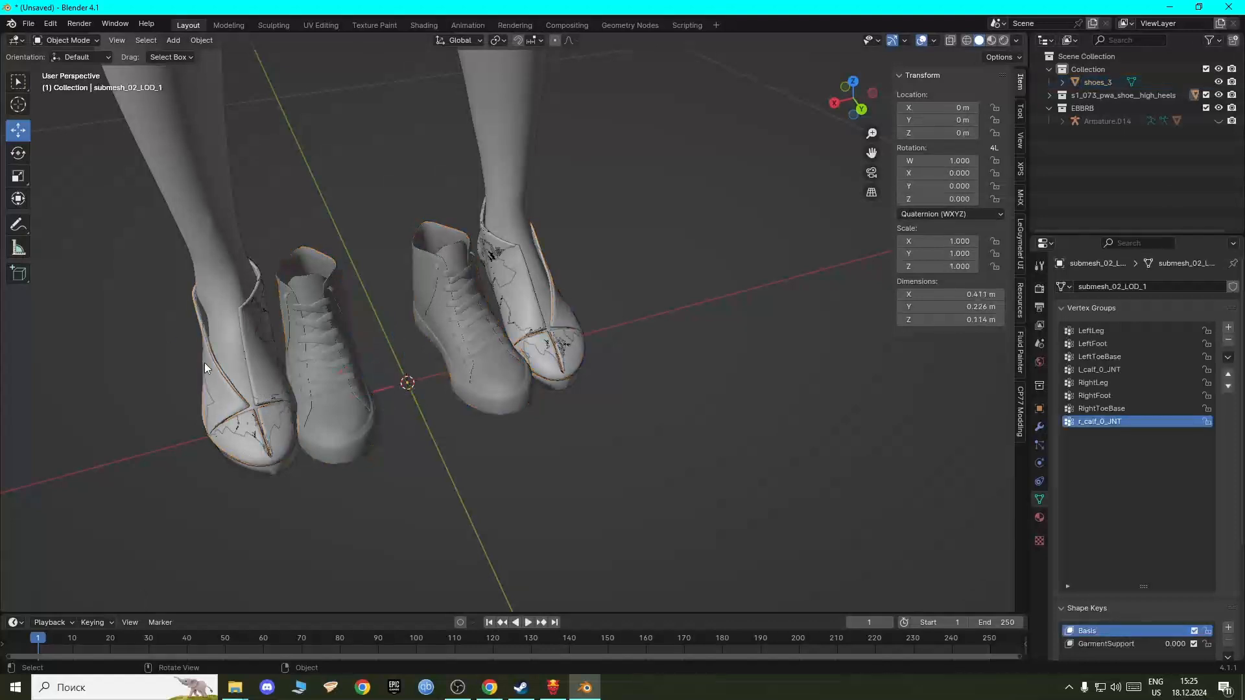
{"action": "left_click", "coordinate": [151, 342]}
{"action": "left_click", "coordinate": [1049, 95]}
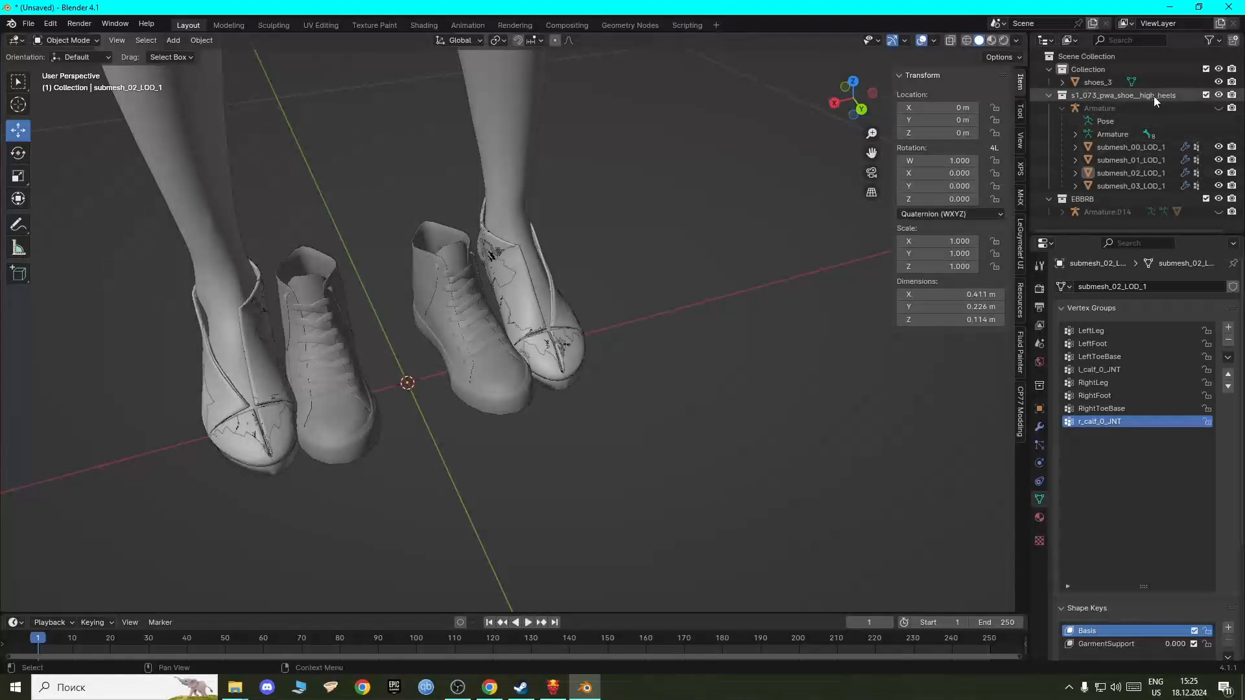
{"action": "left_click", "coordinate": [1218, 95]}
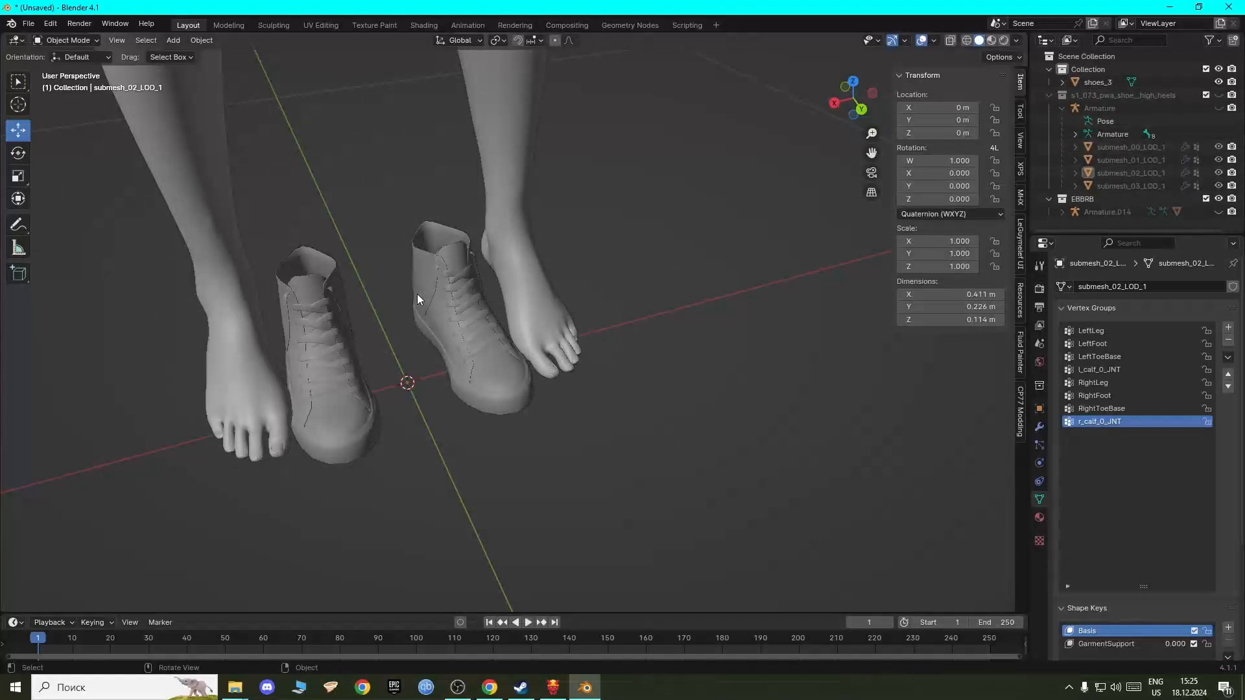
Step: Open shoes_3 in Edit Mode with nothing selected and display the viewport in wireframe
{"action": "middle_click_drag", "start_coordinate": [418, 294], "coordinate": [373, 352]}
{"action": "left_click", "coordinate": [309, 418]}
{"action": "middle_click_drag", "start_coordinate": [308, 418], "coordinate": [295, 306]}
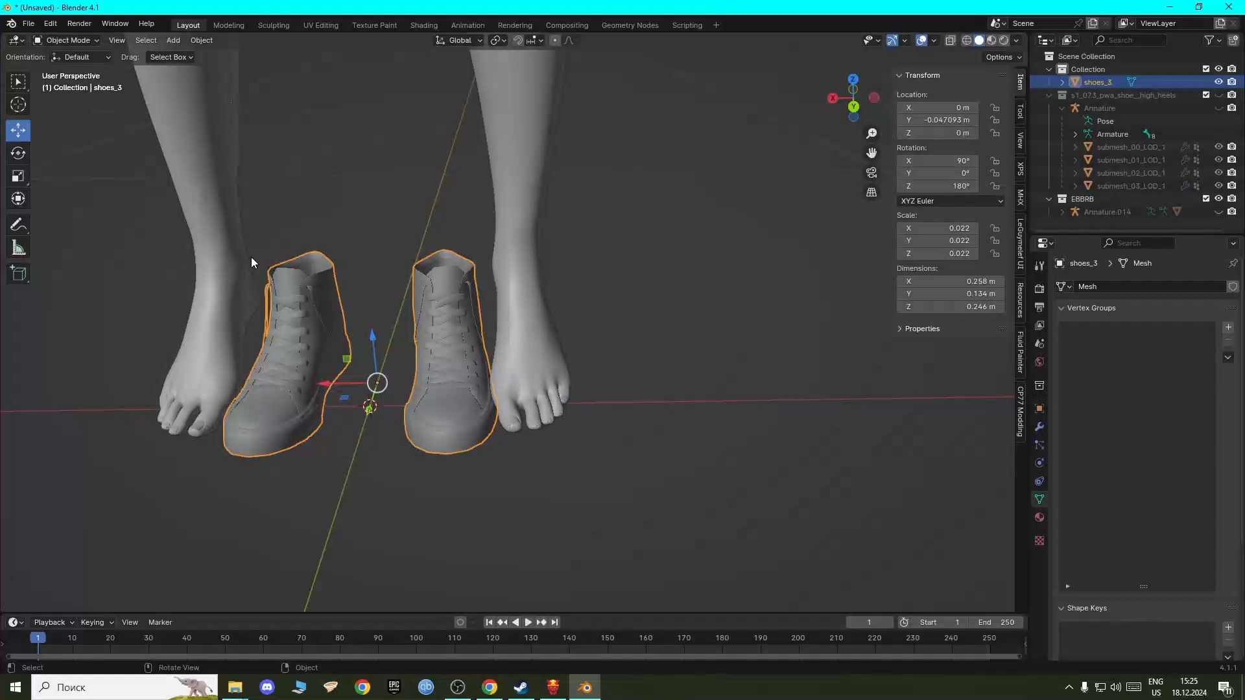
{"action": "left_click", "coordinate": [68, 40]}
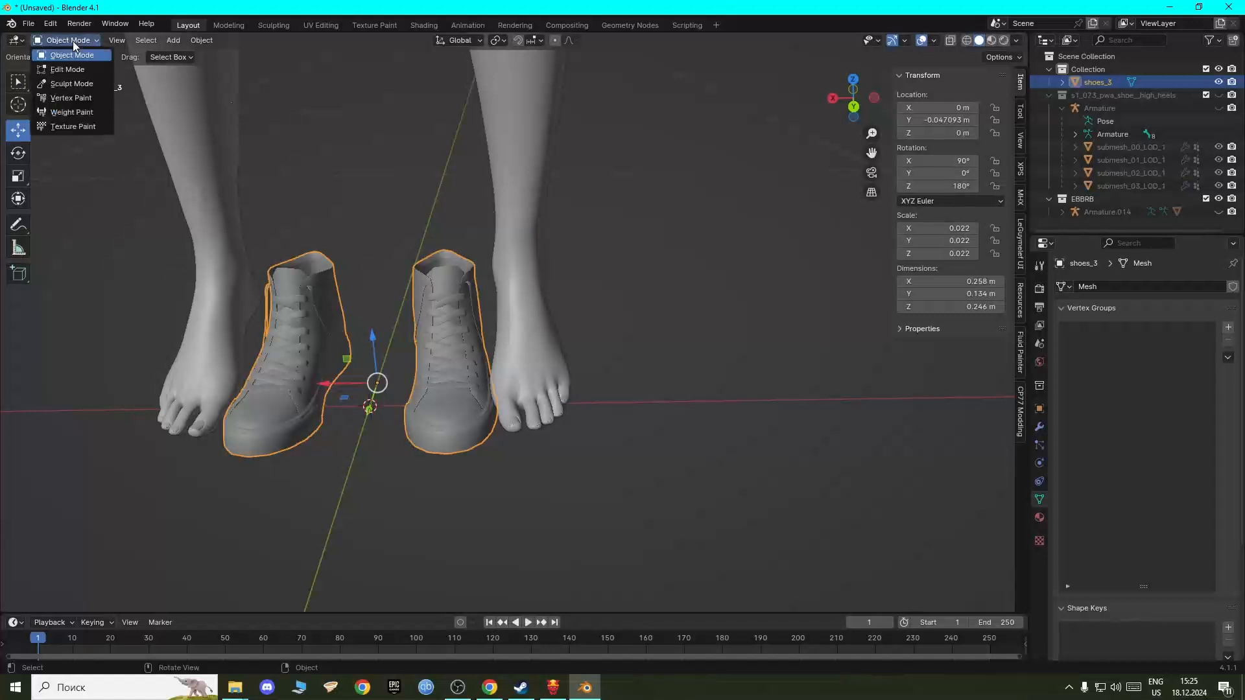
{"action": "left_click", "coordinate": [65, 67]}
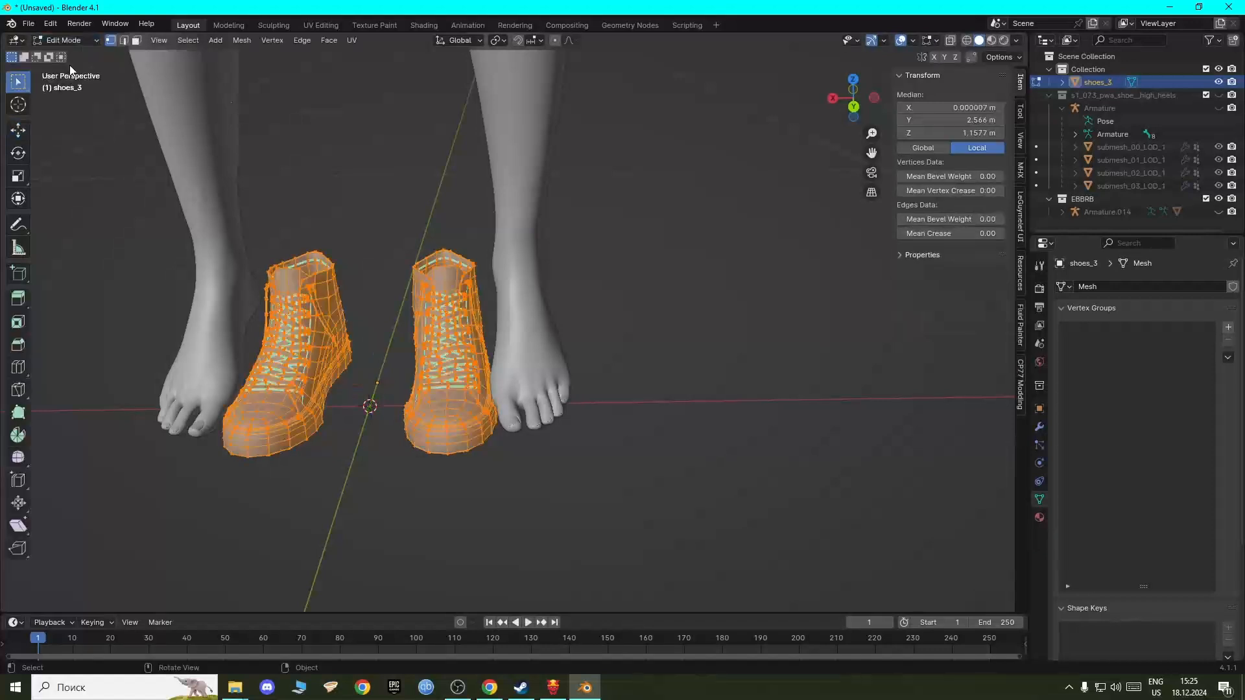
{"action": "left_click", "coordinate": [369, 166]}
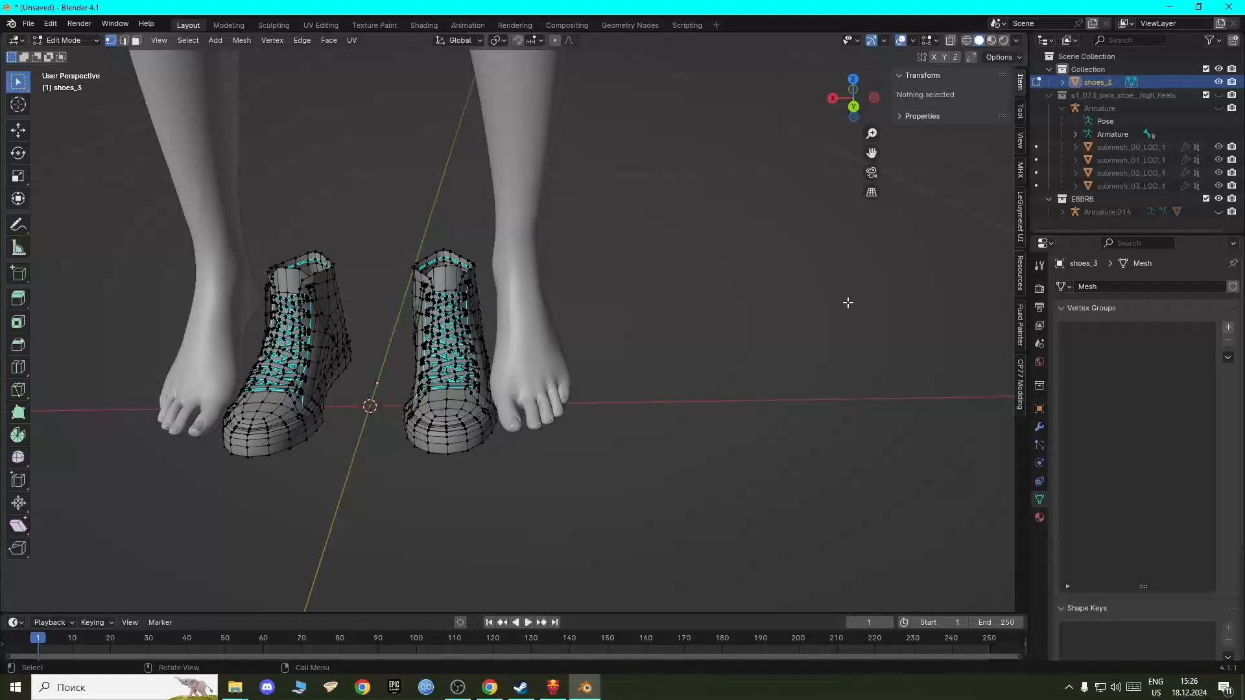
{"action": "left_click", "coordinate": [968, 43]}
Step: Try box-selecting the vertices of each shoe in turn, first the left foot's shoe and then the right foot's
{"action": "left_click", "coordinate": [470, 453]}
{"action": "left_click_drag", "start_coordinate": [404, 510], "coordinate": [422, 455]}
{"action": "left_click_drag", "start_coordinate": [362, 534], "coordinate": [502, 210]}
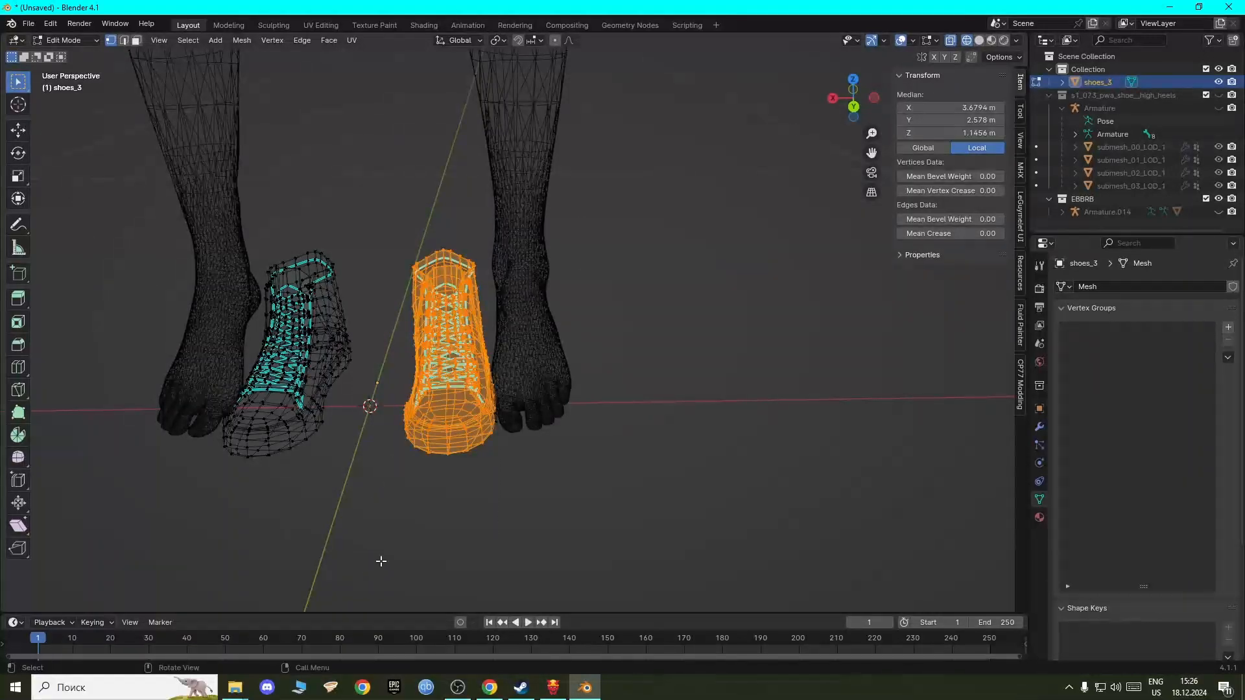
{"action": "left_click_drag", "start_coordinate": [380, 533], "coordinate": [561, 183]}
{"action": "left_click_drag", "start_coordinate": [185, 535], "coordinate": [363, 206]}
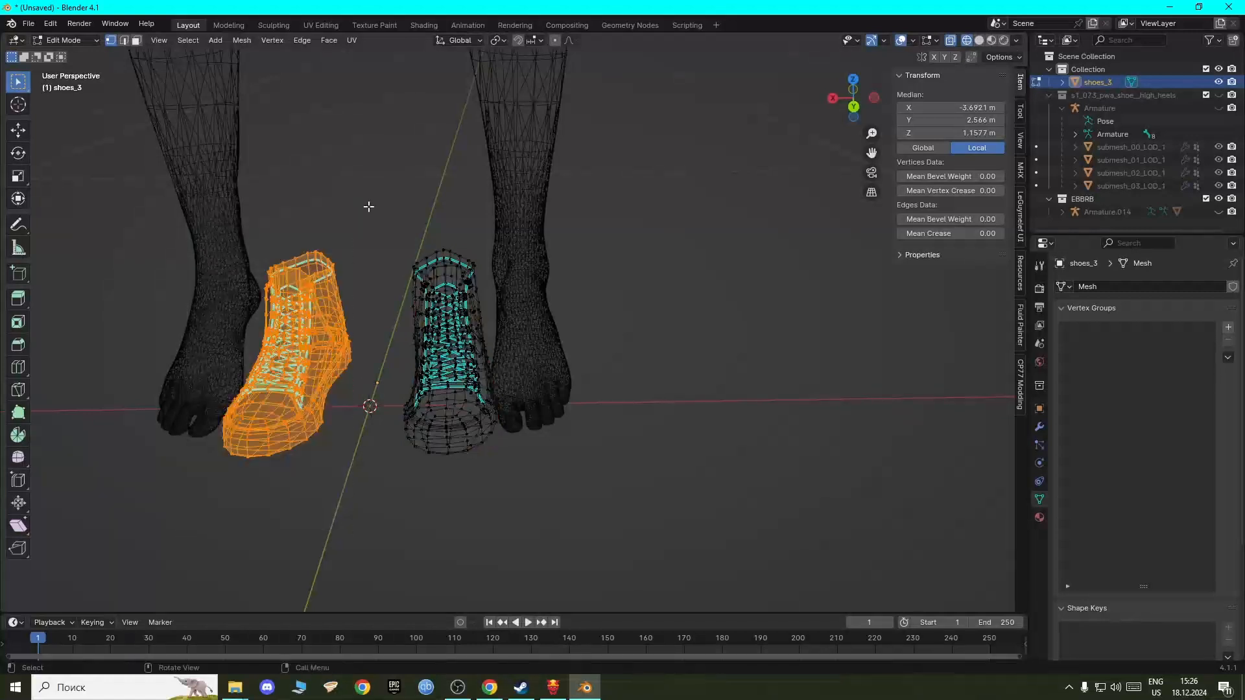
{"action": "left_click_drag", "start_coordinate": [236, 532], "coordinate": [375, 154]}
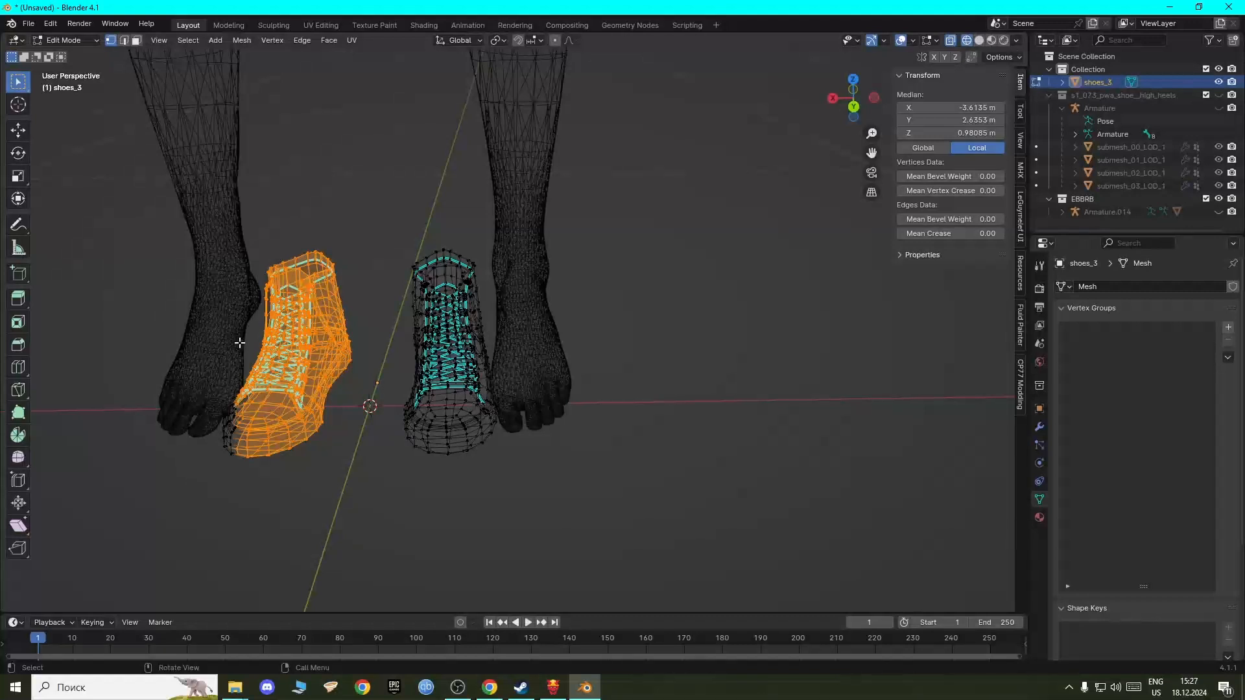
Step: Go through the high-heels submeshes in the outliner, from submesh_00_LOD_1 to submesh_03_LOD_1
{"action": "left_click", "coordinate": [1156, 146]}
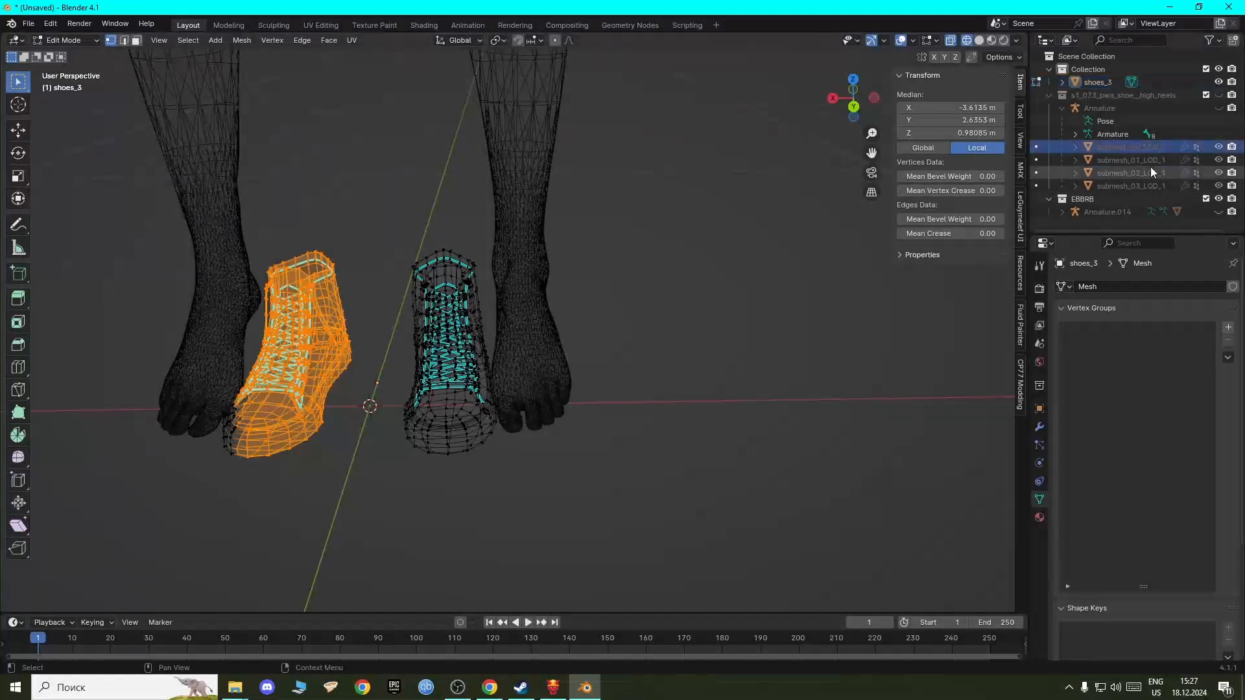
{"action": "left_click", "coordinate": [1149, 161]}
{"action": "left_click", "coordinate": [1146, 173]}
{"action": "left_click", "coordinate": [1146, 185]}
{"action": "left_click", "coordinate": [1113, 160]}
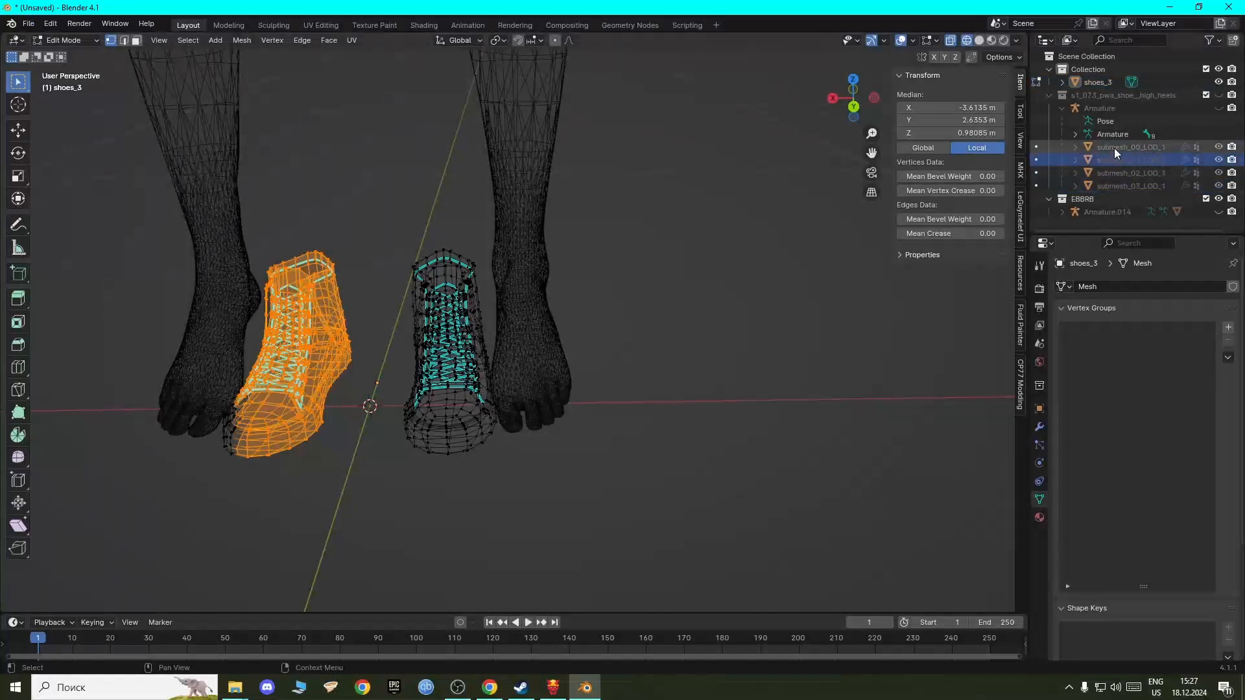
{"action": "left_click", "coordinate": [1115, 148]}
Step: Clear the selection, box-select all vertices of the body's left shoe and return to solid shading
{"action": "left_click", "coordinate": [362, 511]}
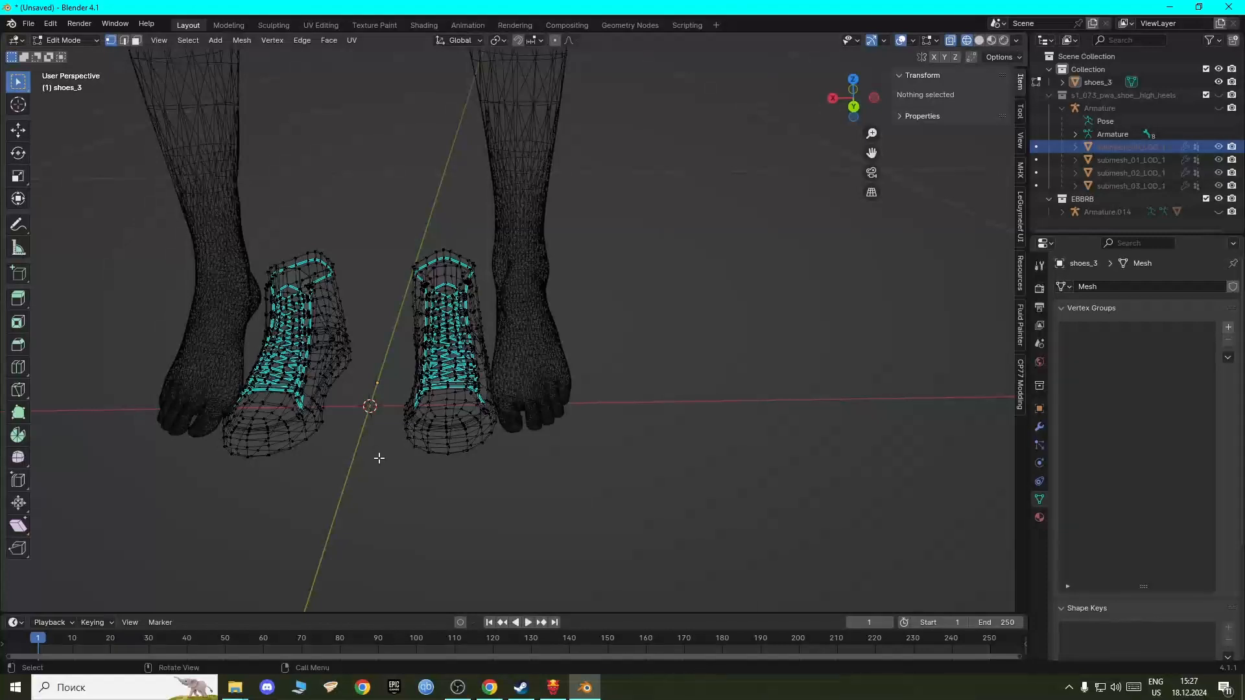
{"action": "middle_click_drag", "start_coordinate": [436, 482], "coordinate": [421, 487]}
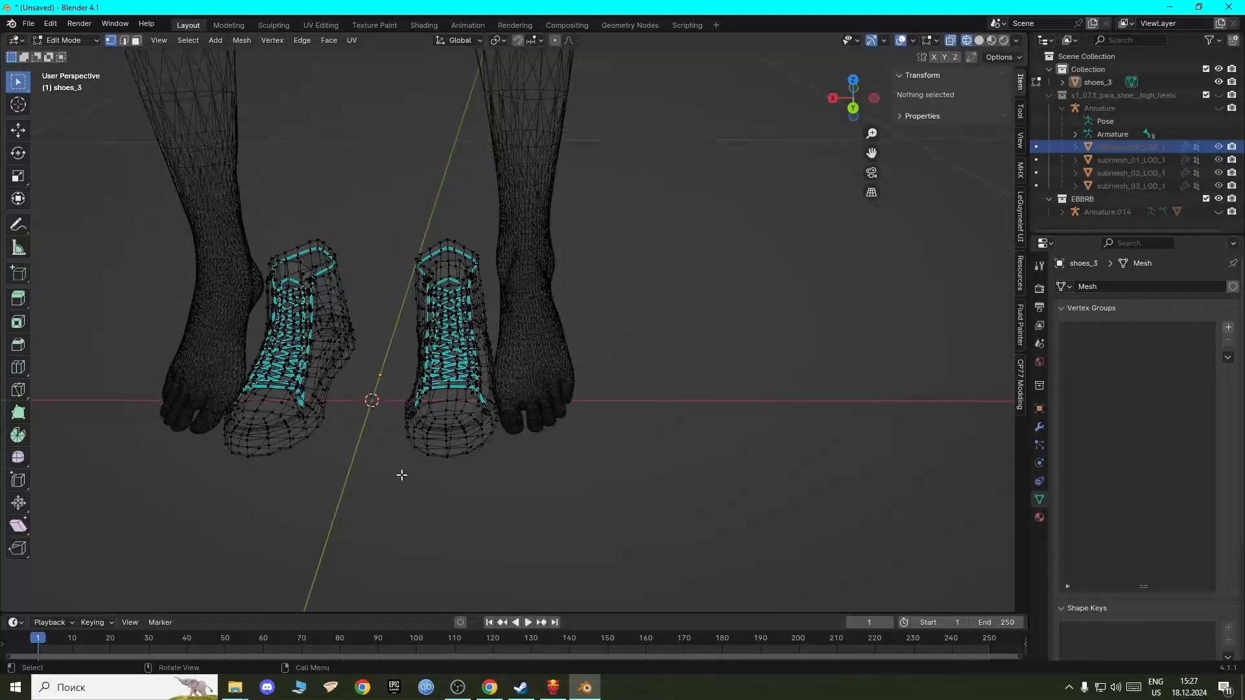
{"action": "left_click_drag", "start_coordinate": [380, 520], "coordinate": [505, 221]}
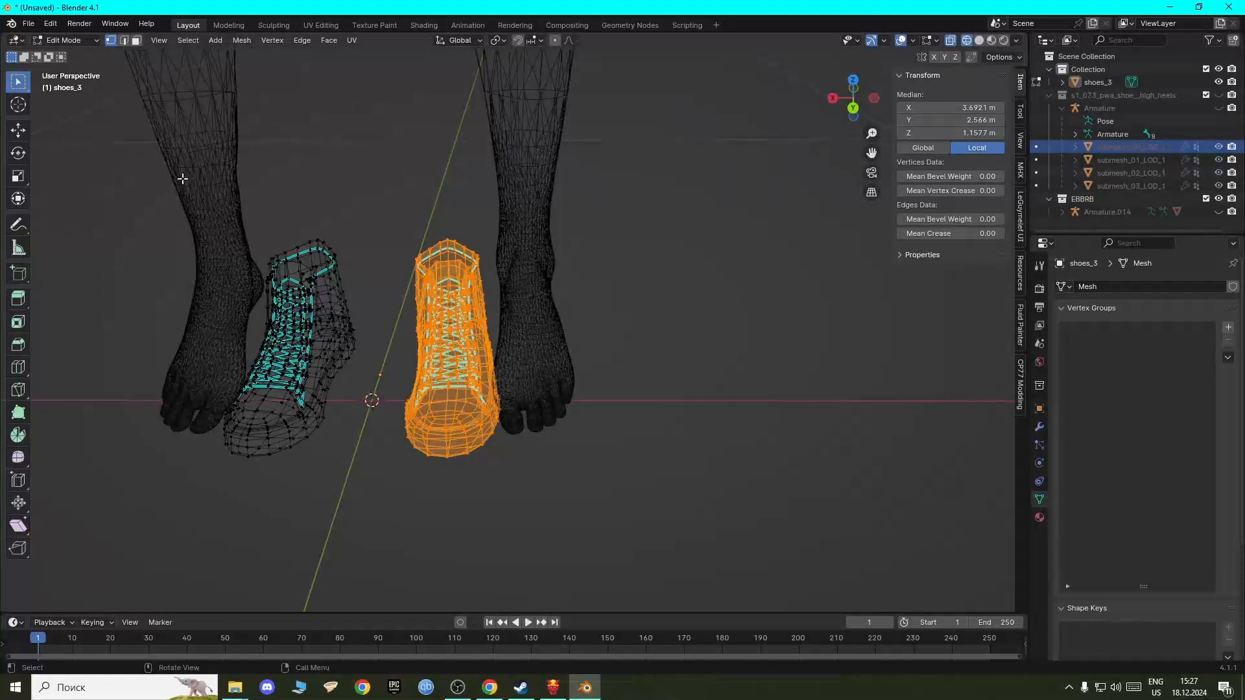
{"action": "key", "text": "z"}
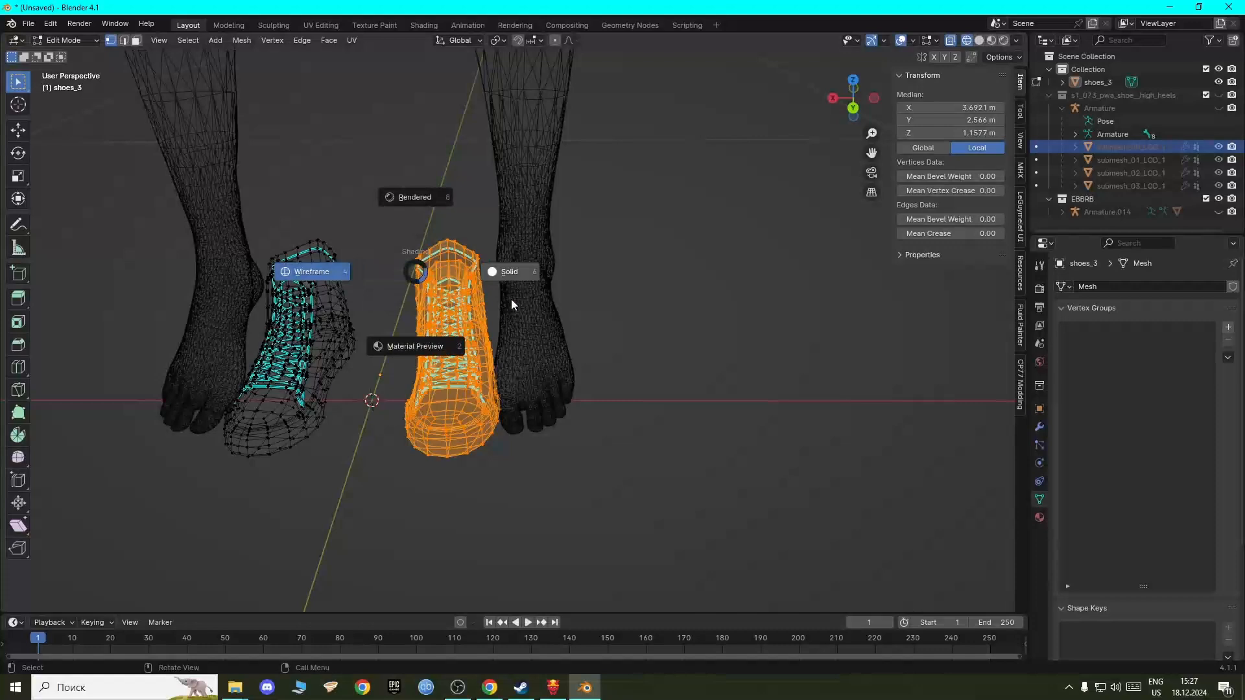
{"action": "left_click", "coordinate": [531, 265]}
Step: Move the selected shoe along X and Y onto the body's left foot, to a local median of about X 7.34 m, Z 0.80 m
{"action": "scroll", "coordinate": [521, 402], "scroll_direction": "up", "scroll_amount": 2}
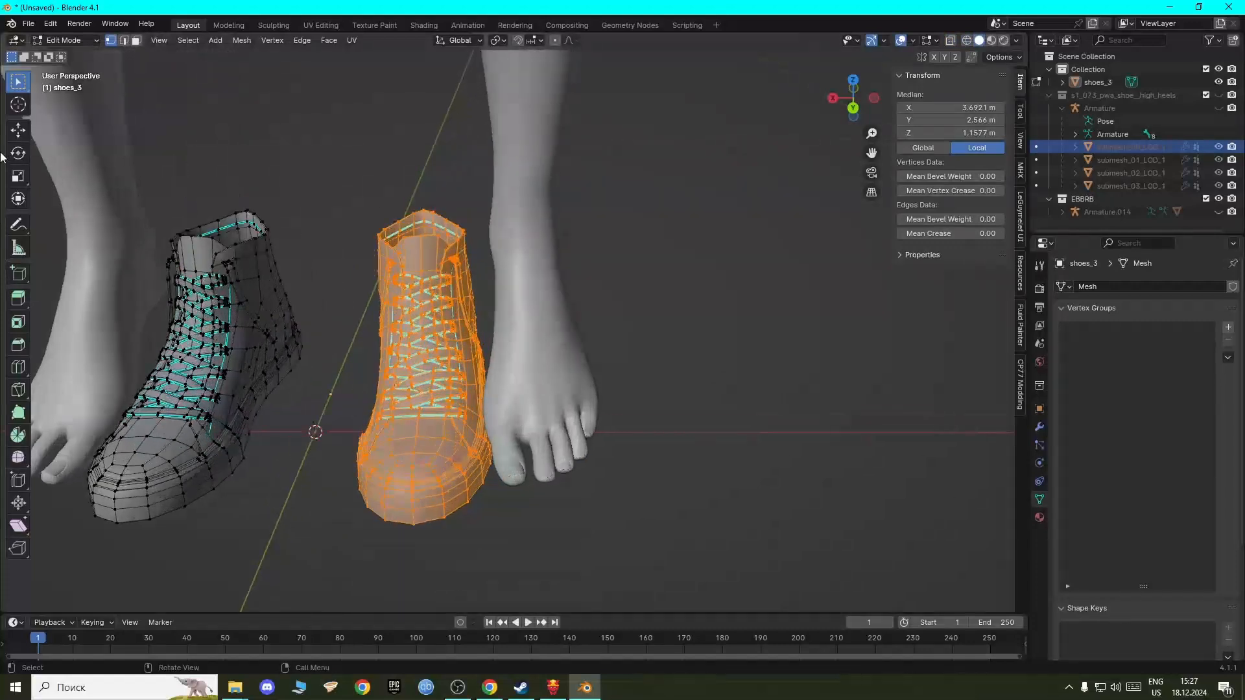
{"action": "left_click", "coordinate": [20, 133]}
{"action": "middle_click_drag", "start_coordinate": [363, 348], "coordinate": [402, 372]}
{"action": "left_click_drag", "start_coordinate": [387, 359], "coordinate": [520, 410]}
{"action": "middle_click_drag", "start_coordinate": [520, 410], "coordinate": [367, 389]}
{"action": "left_click_drag", "start_coordinate": [611, 388], "coordinate": [704, 413]}
{"action": "middle_click_drag", "start_coordinate": [703, 414], "coordinate": [595, 417]}
{"action": "left_click_drag", "start_coordinate": [584, 384], "coordinate": [572, 365]}
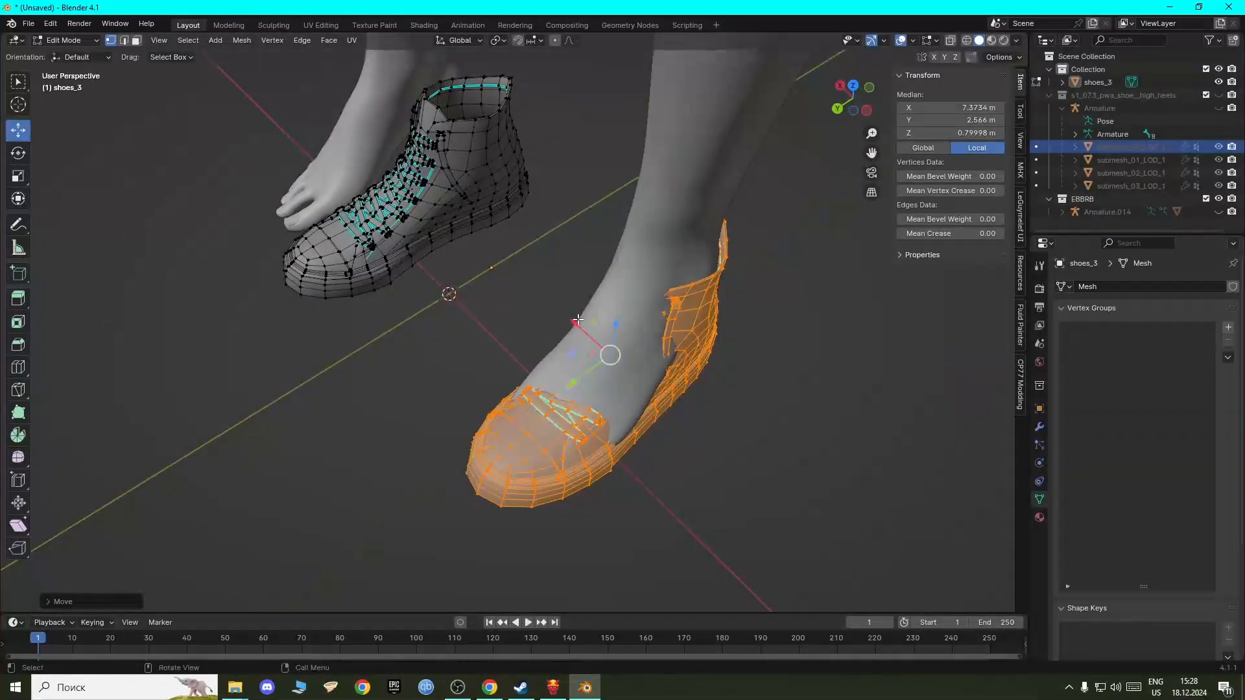
{"action": "left_click_drag", "start_coordinate": [578, 319], "coordinate": [576, 317]}
{"action": "middle_click_drag", "start_coordinate": [803, 509], "coordinate": [722, 452]}
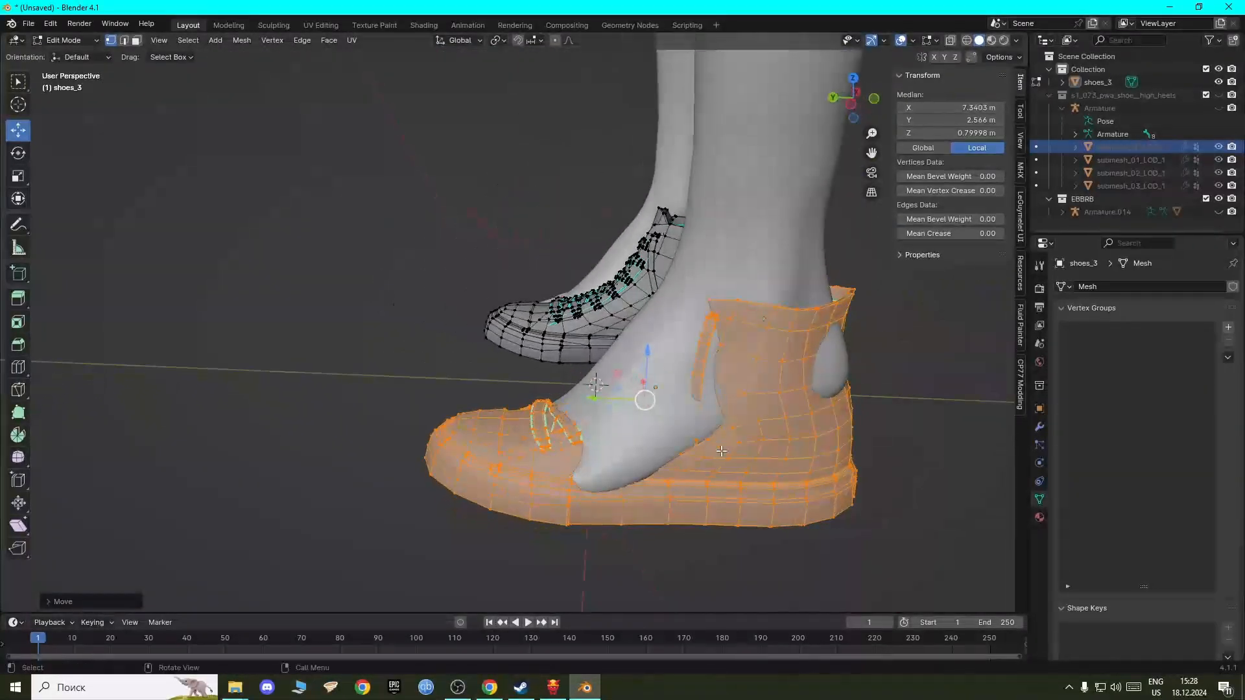
Step: Scale the selected left shoe up slightly so it encloses more of the foot, checking it from the side
{"action": "key", "text": "s"}
{"action": "left_click", "coordinate": [798, 493]}
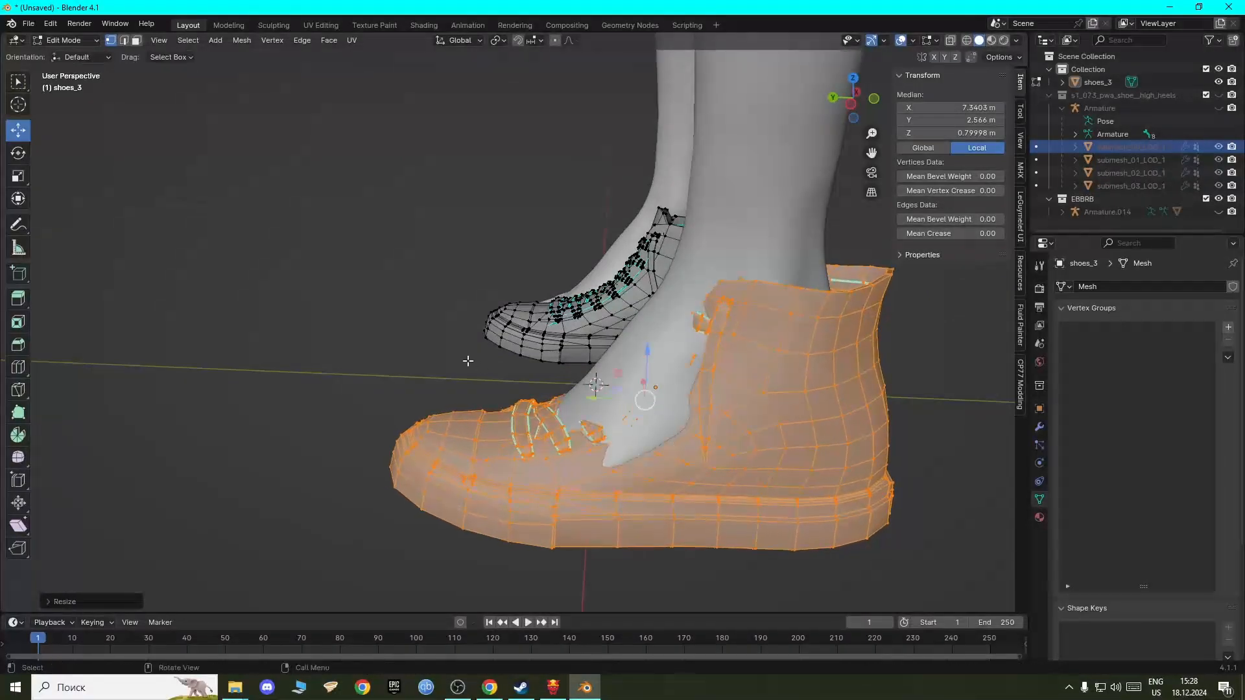
{"action": "middle_click_drag", "start_coordinate": [798, 493], "coordinate": [250, 420]}
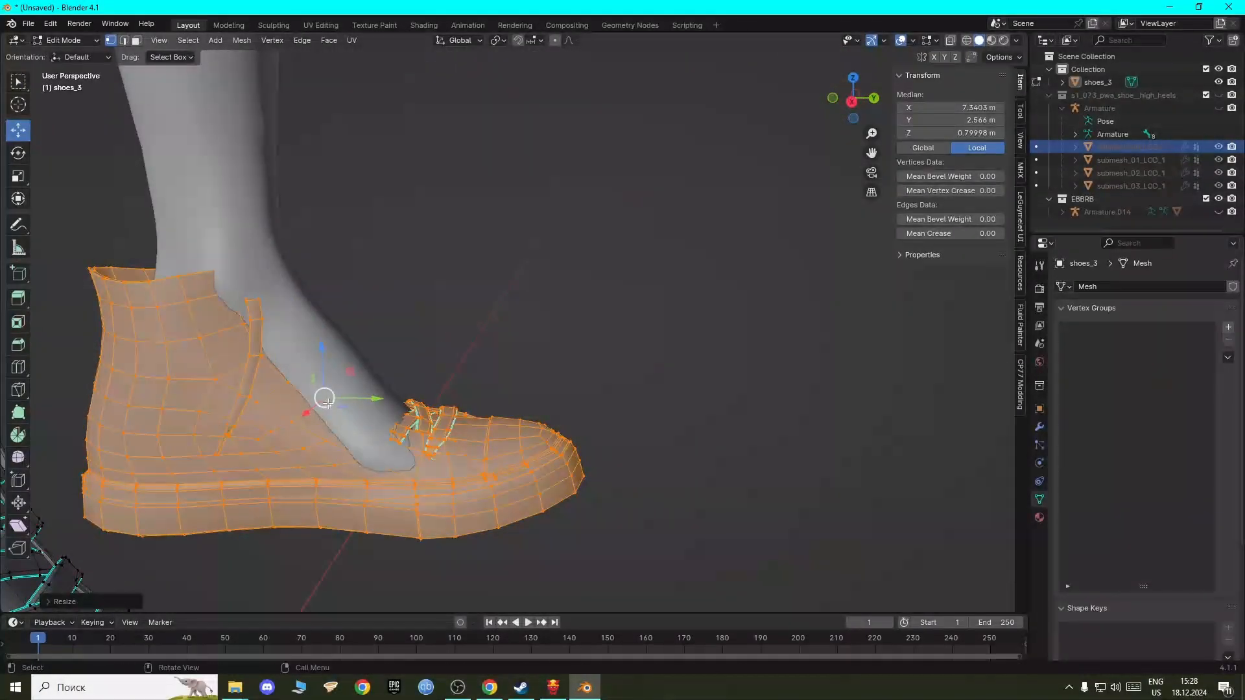
Step: Fine-tune the left shoe's position around the foot to a local median of about X 7.35 m, Y 2.44 m, Z 1.39 m, and deselect it
{"action": "left_click_drag", "start_coordinate": [326, 402], "coordinate": [324, 375]}
{"action": "middle_click_drag", "start_coordinate": [325, 375], "coordinate": [445, 520]}
{"action": "left_click_drag", "start_coordinate": [314, 336], "coordinate": [293, 335]}
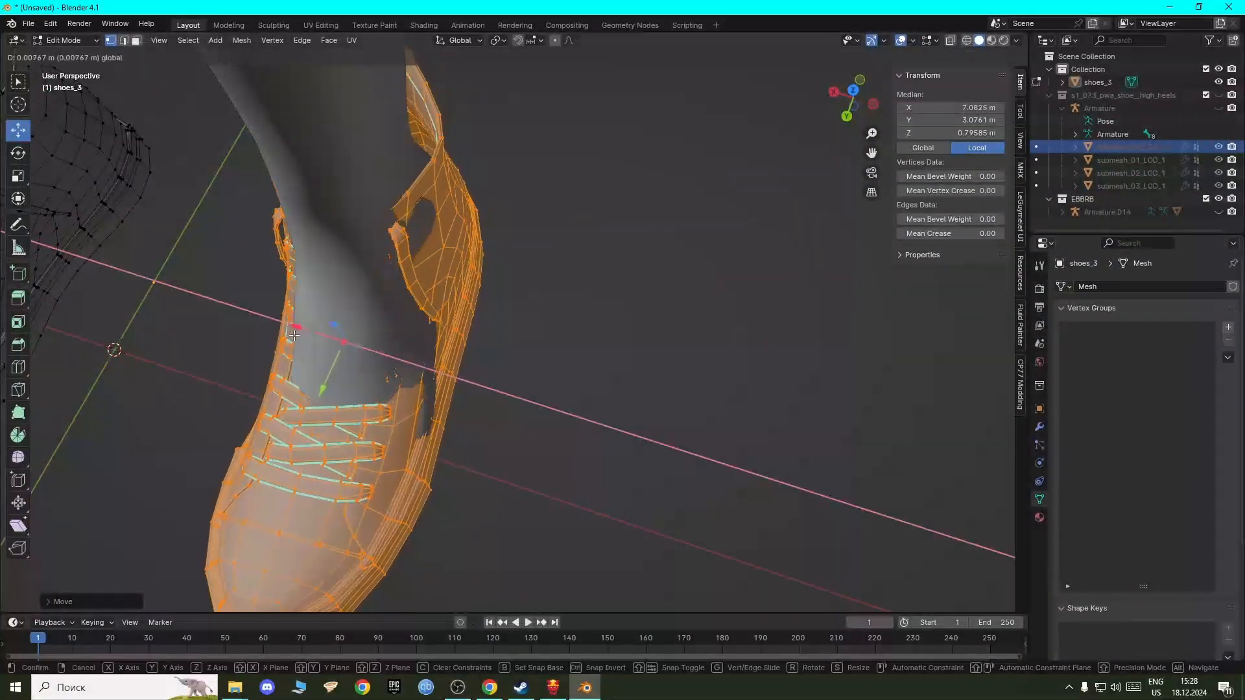
{"action": "middle_click_drag", "start_coordinate": [293, 335], "coordinate": [162, 295]}
{"action": "left_click_drag", "start_coordinate": [400, 366], "coordinate": [384, 398]}
{"action": "middle_click_drag", "start_coordinate": [384, 398], "coordinate": [582, 421]}
{"action": "left_click_drag", "start_coordinate": [420, 475], "coordinate": [413, 480]}
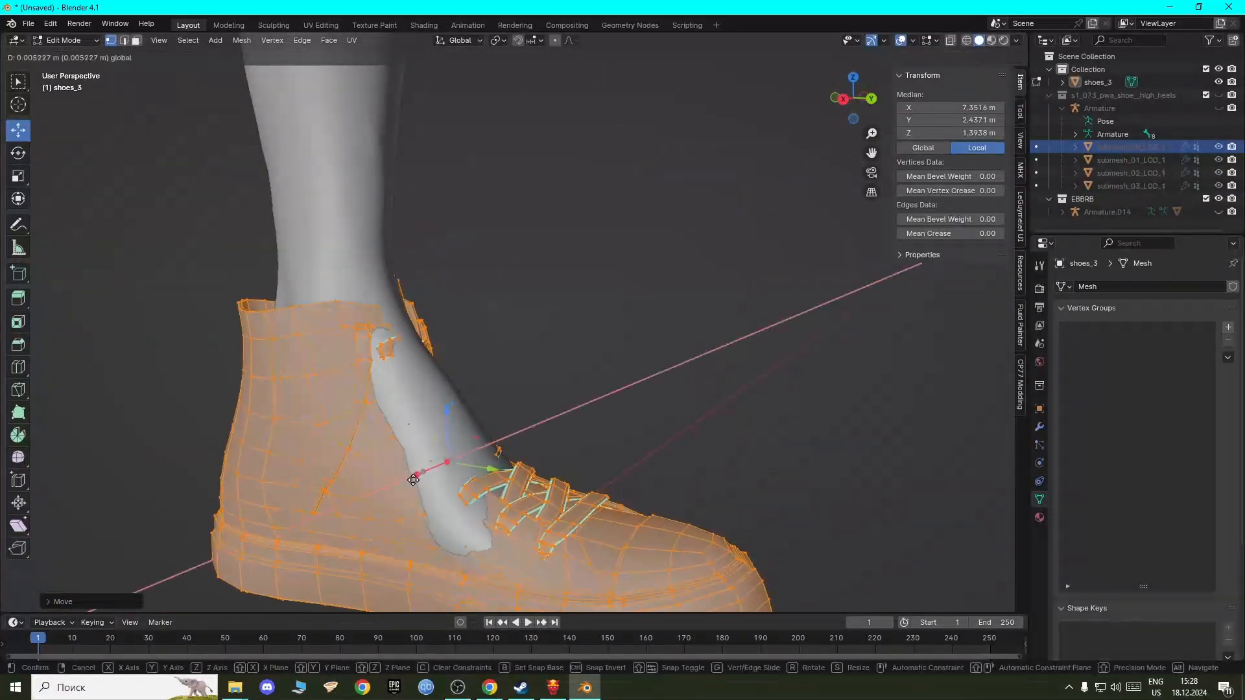
{"action": "middle_click_drag", "start_coordinate": [413, 480], "coordinate": [288, 530]}
{"action": "middle_click_drag", "start_coordinate": [553, 353], "coordinate": [597, 322]}
{"action": "left_click", "coordinate": [591, 247]}
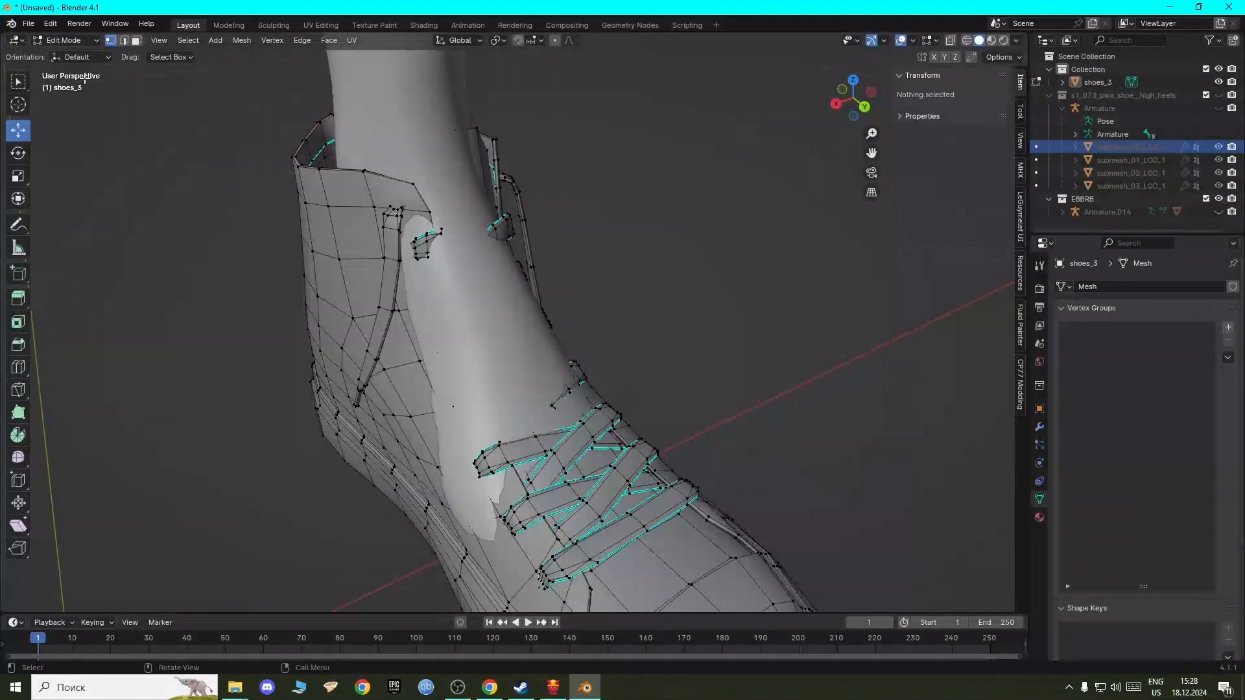
Step: Return to Object Mode and inspect how the left shoe fits around the foot and ankle
{"action": "left_click", "coordinate": [76, 43]}
{"action": "left_click", "coordinate": [70, 53]}
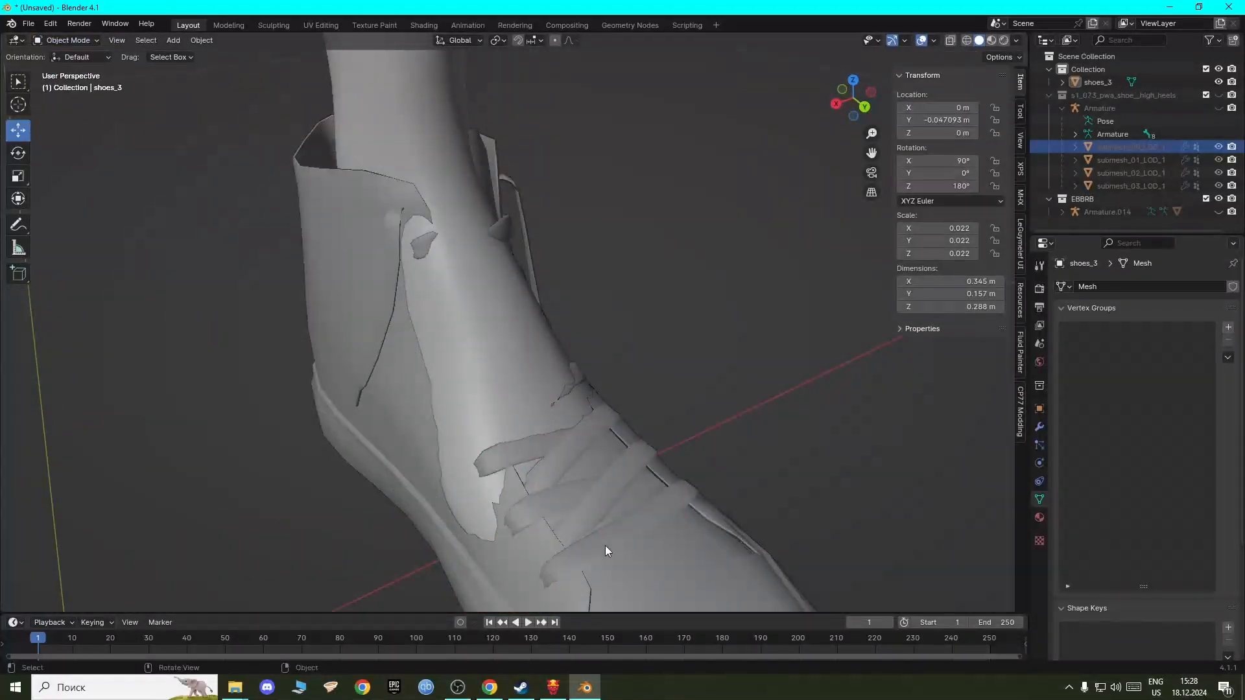
{"action": "scroll", "coordinate": [602, 506], "scroll_direction": "down", "scroll_amount": 3}
{"action": "left_click", "coordinate": [410, 320]}
{"action": "scroll", "coordinate": [410, 321], "scroll_direction": "down", "scroll_amount": 2}
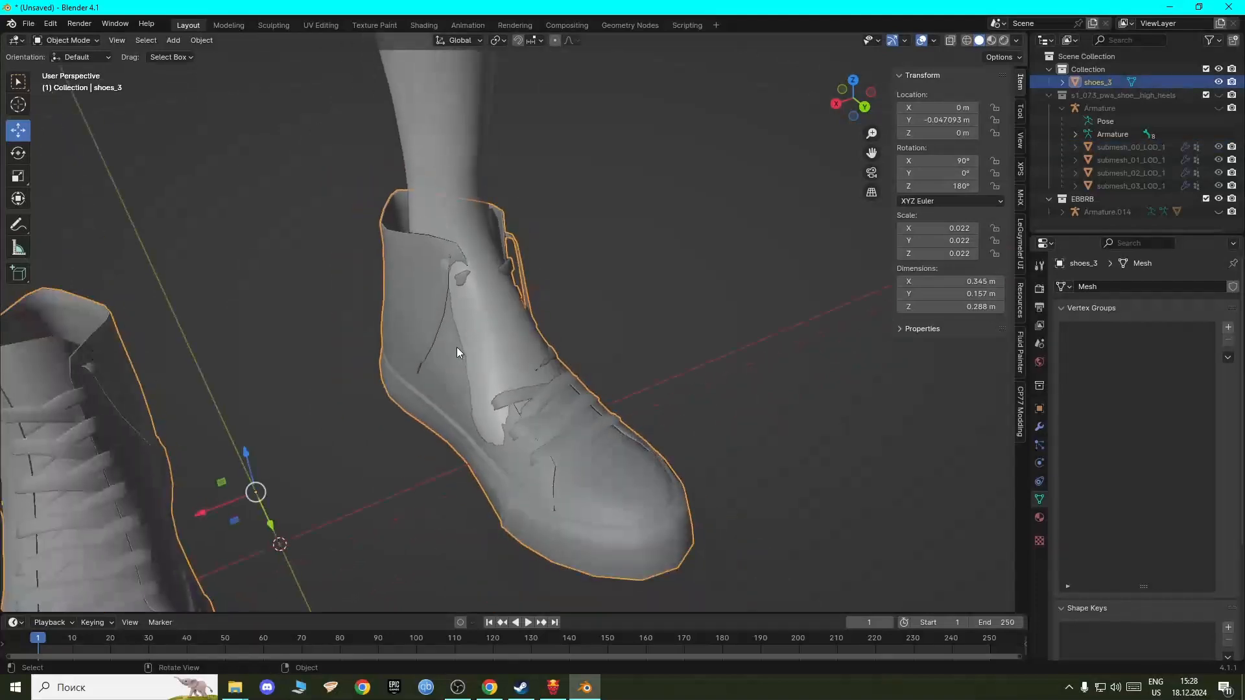
{"action": "middle_click_drag", "start_coordinate": [457, 352], "coordinate": [423, 337]}
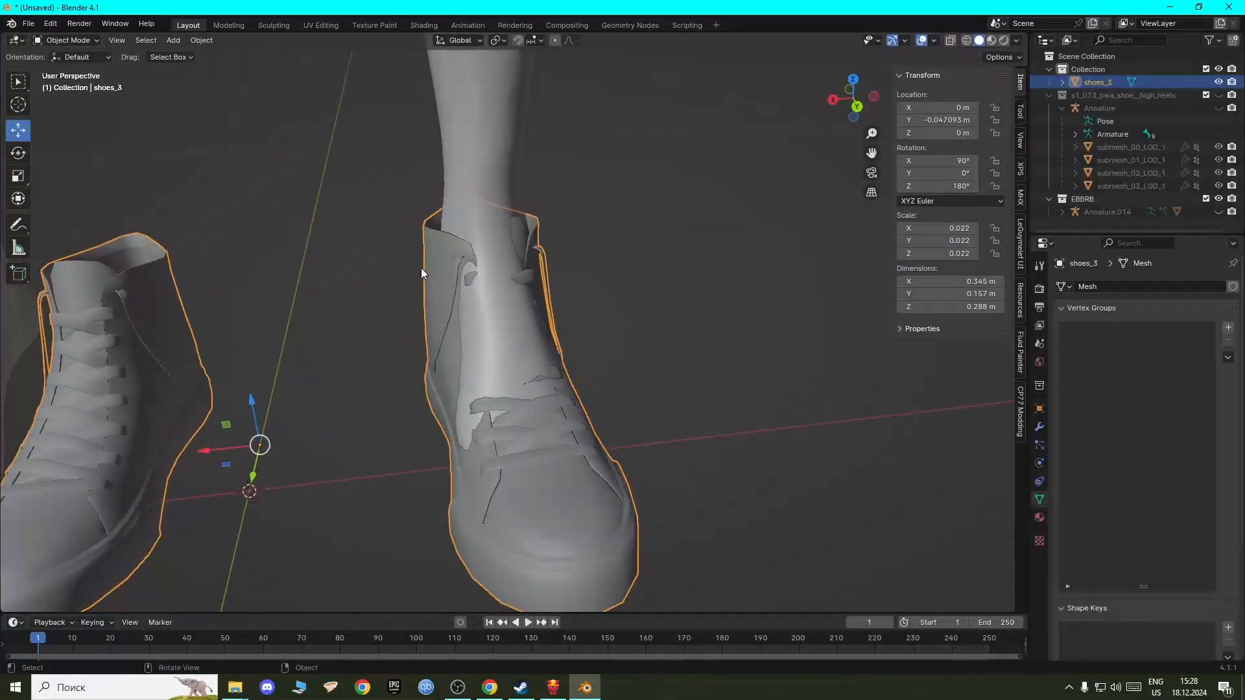
{"action": "left_click", "coordinate": [60, 41]}
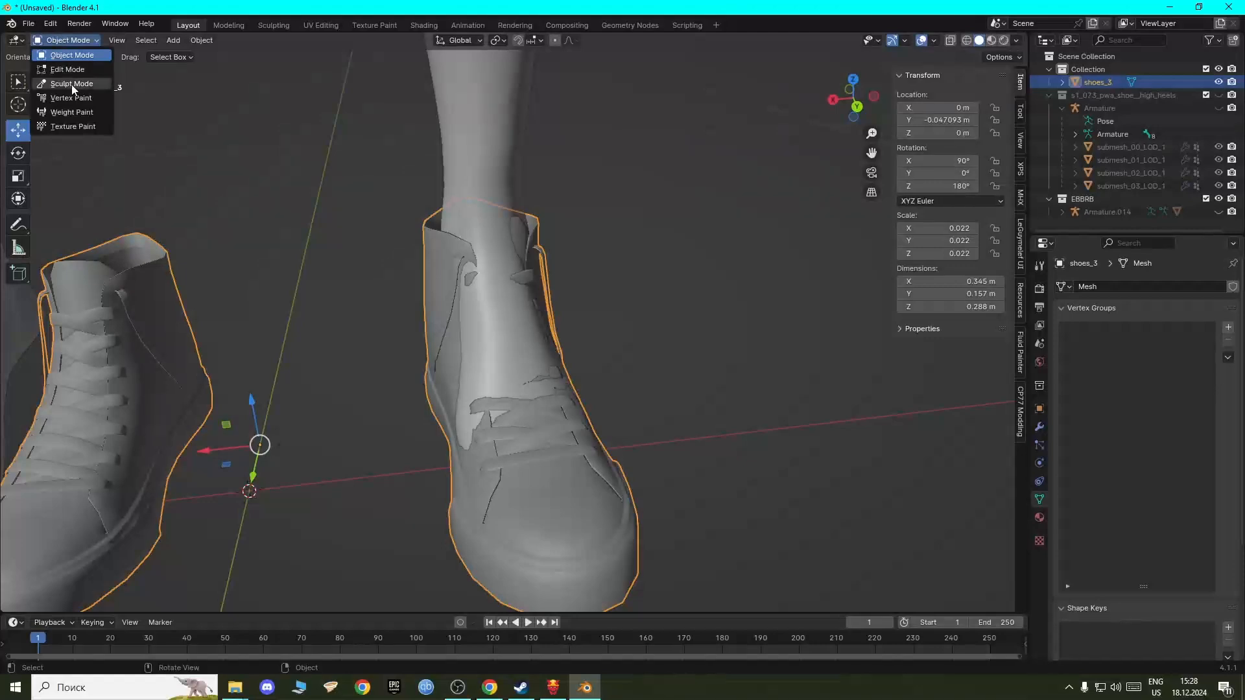
{"action": "left_click", "coordinate": [71, 84]}
{"action": "left_click", "coordinate": [83, 45]}
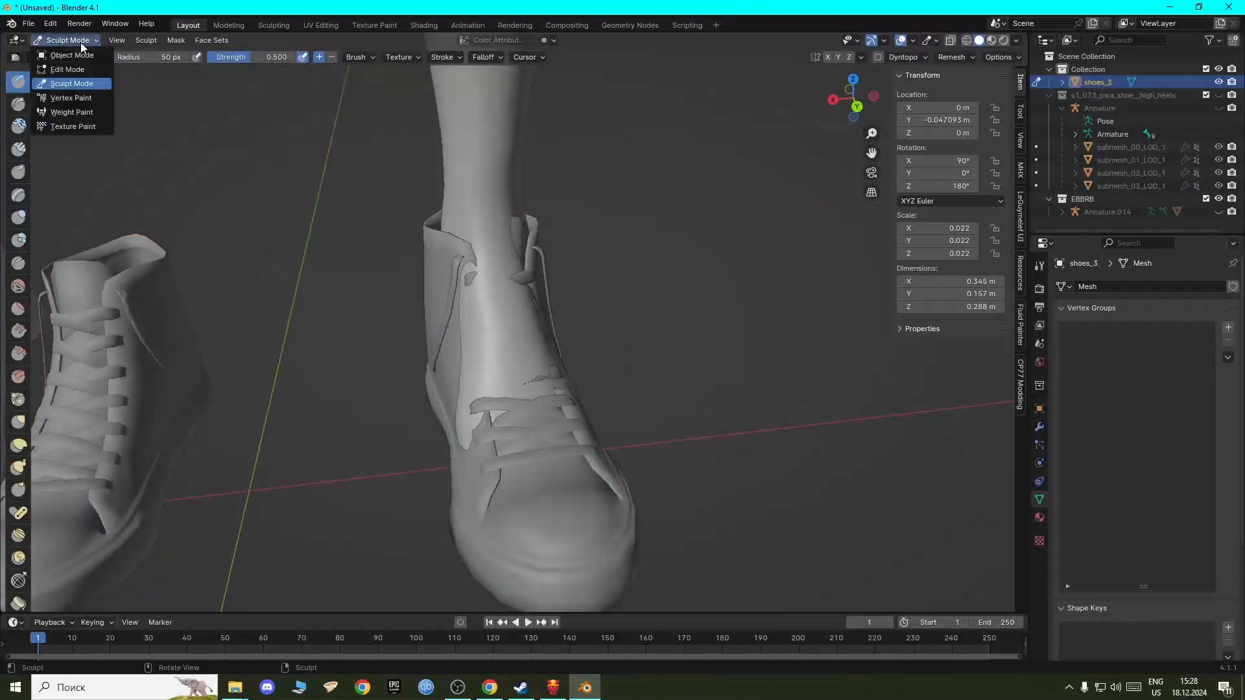
{"action": "left_click", "coordinate": [76, 69]}
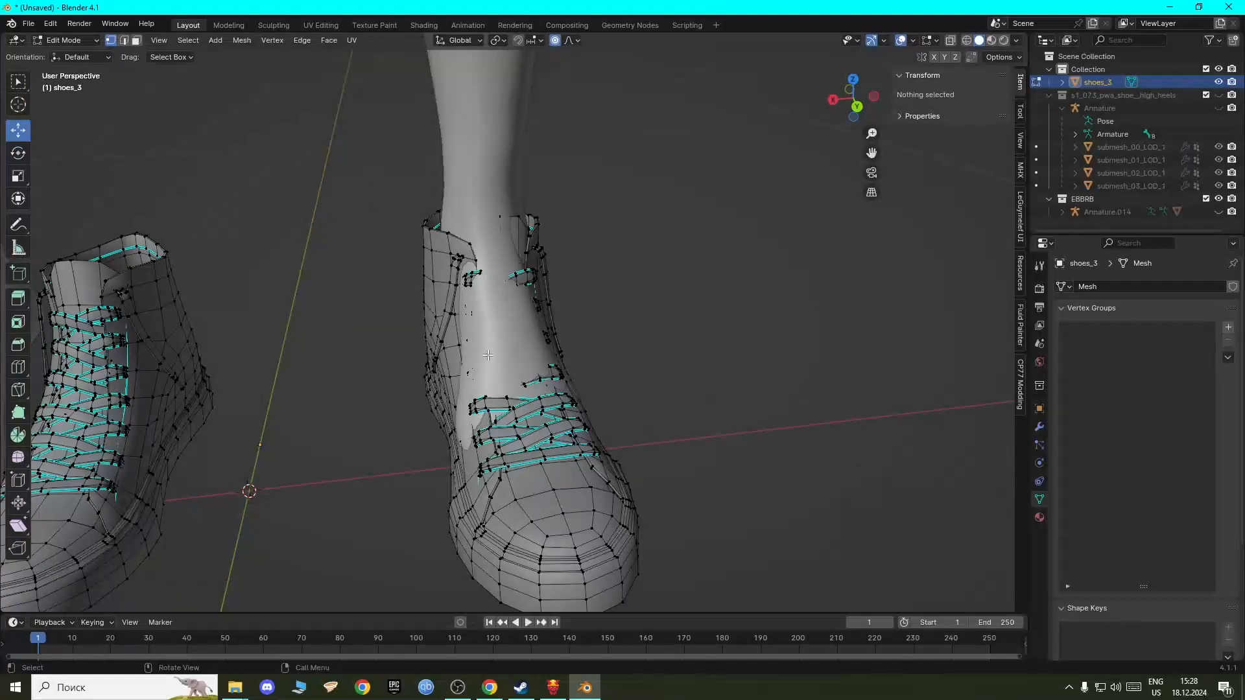
{"action": "middle_click_drag", "start_coordinate": [488, 356], "coordinate": [534, 385]}
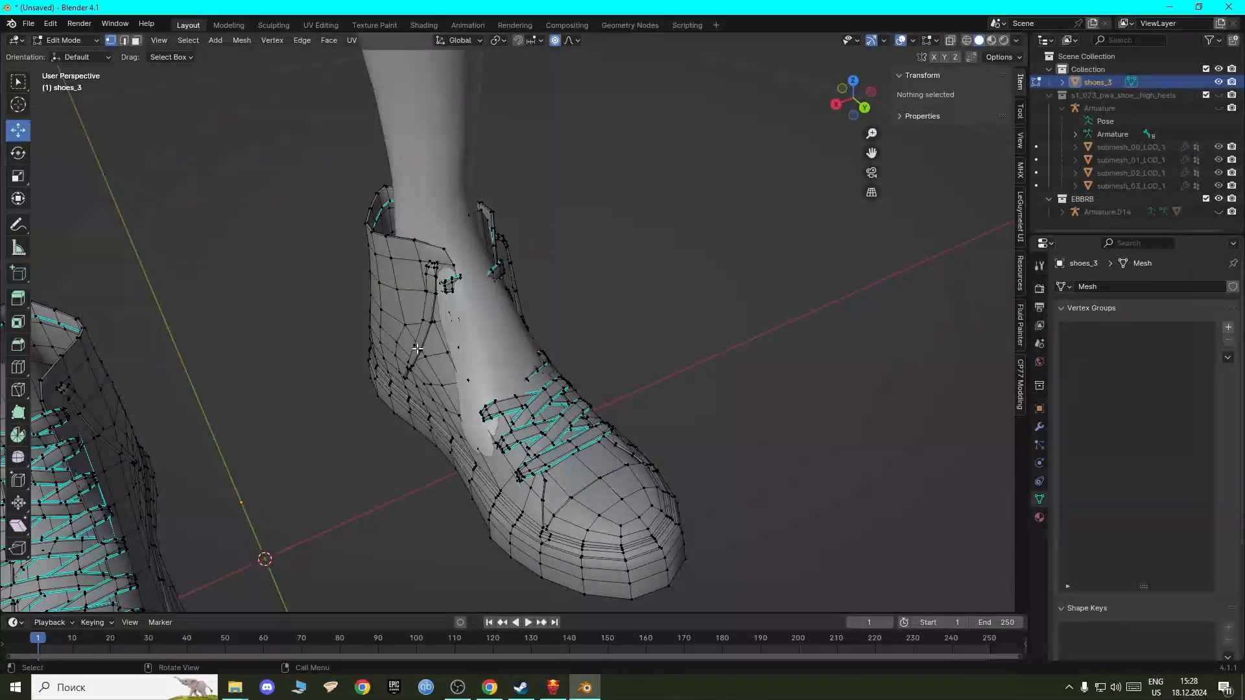
{"action": "scroll", "coordinate": [417, 348], "scroll_direction": "down", "scroll_amount": 2}
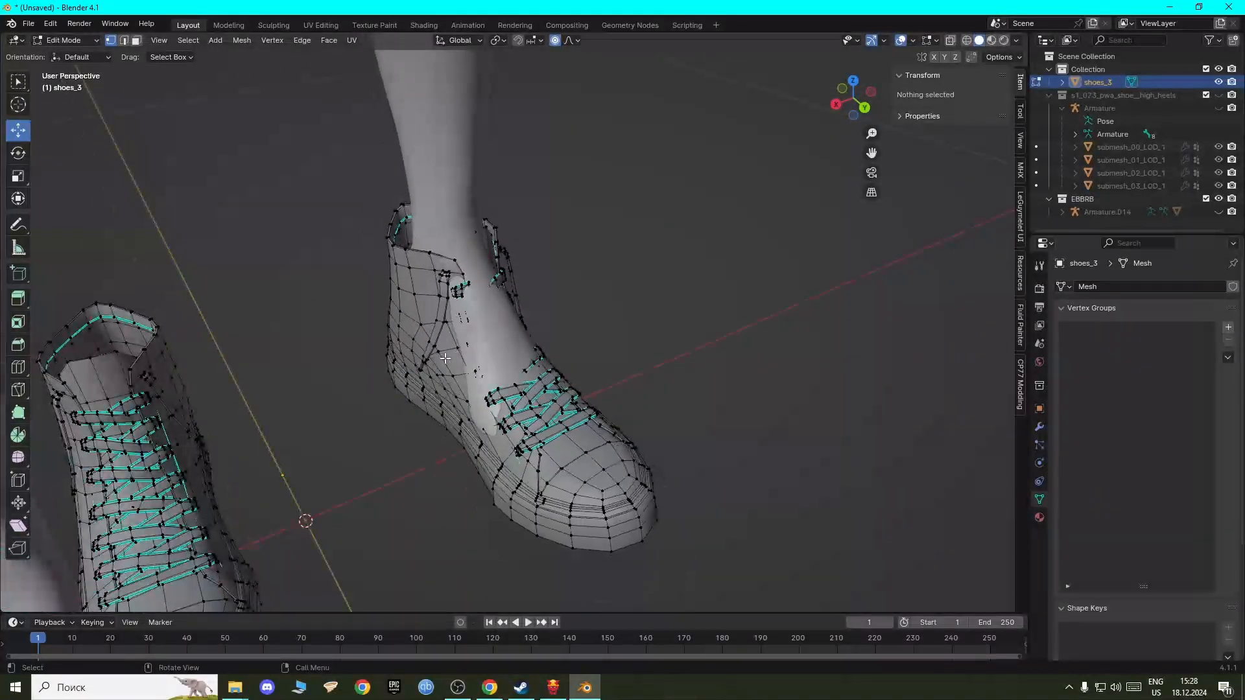
{"action": "scroll", "coordinate": [445, 358], "scroll_direction": "up", "scroll_amount": 2}
{"action": "scroll", "coordinate": [434, 370], "scroll_direction": "up", "scroll_amount": 3}
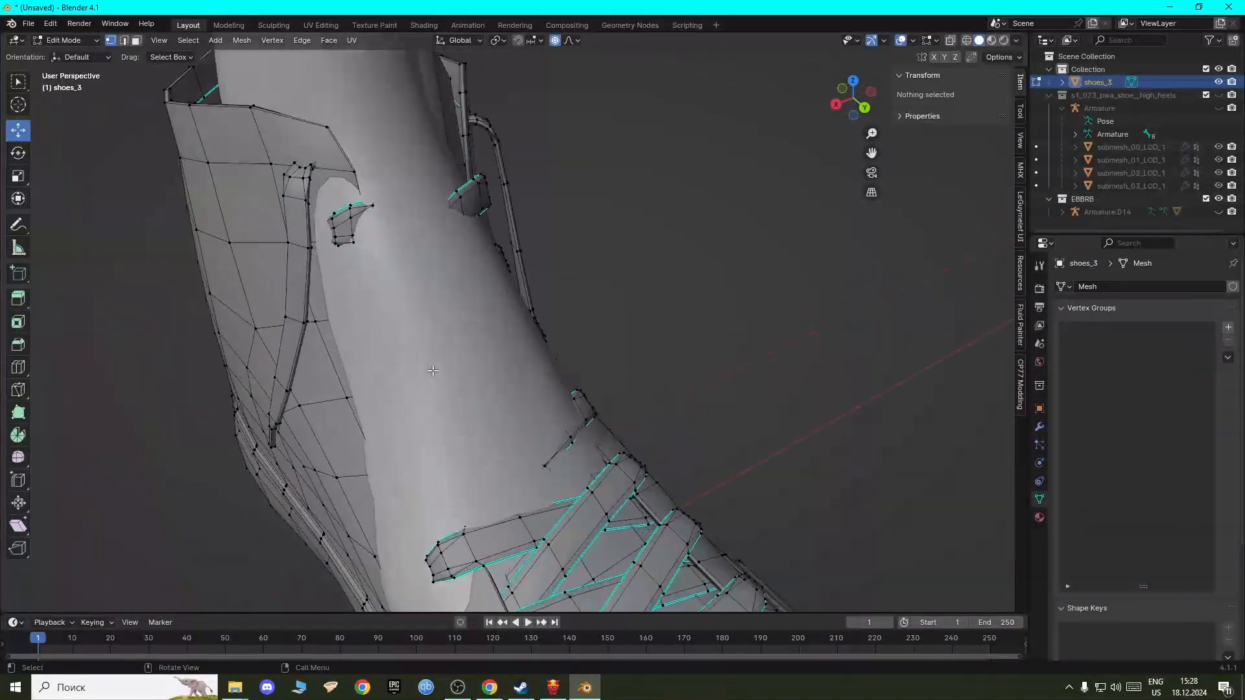
{"action": "scroll", "coordinate": [392, 396], "scroll_direction": "down", "scroll_amount": 4}
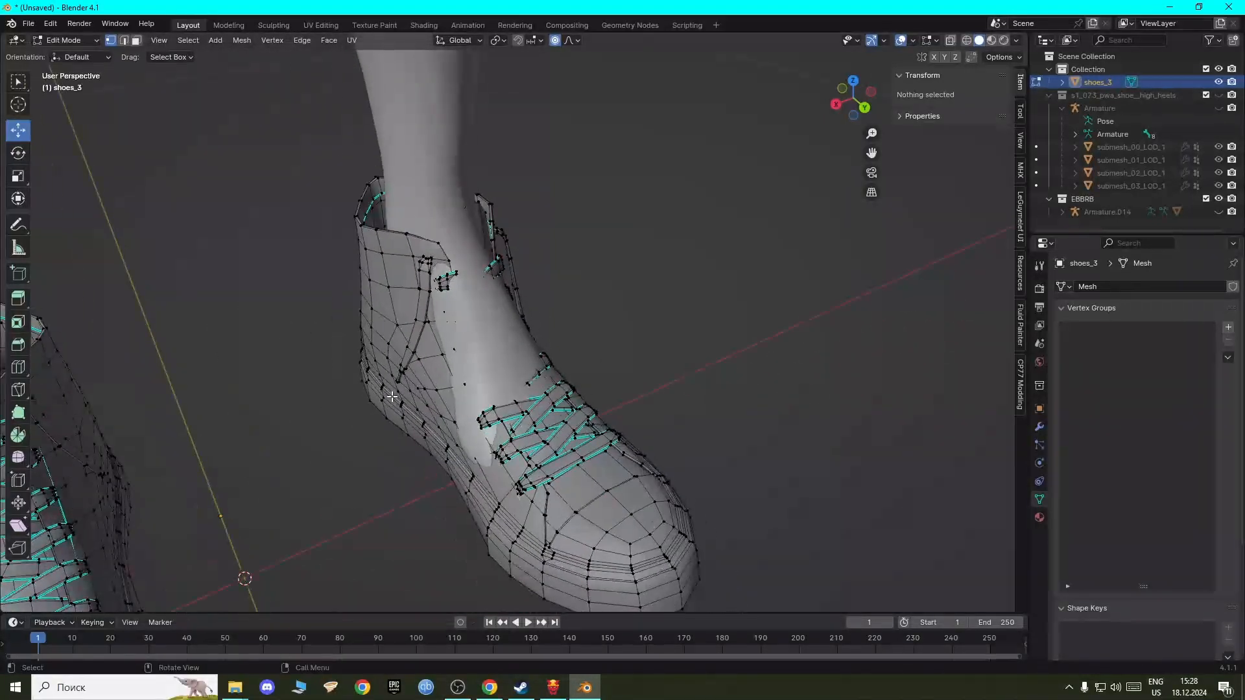
{"action": "scroll", "coordinate": [391, 396], "scroll_direction": "down", "scroll_amount": 2}
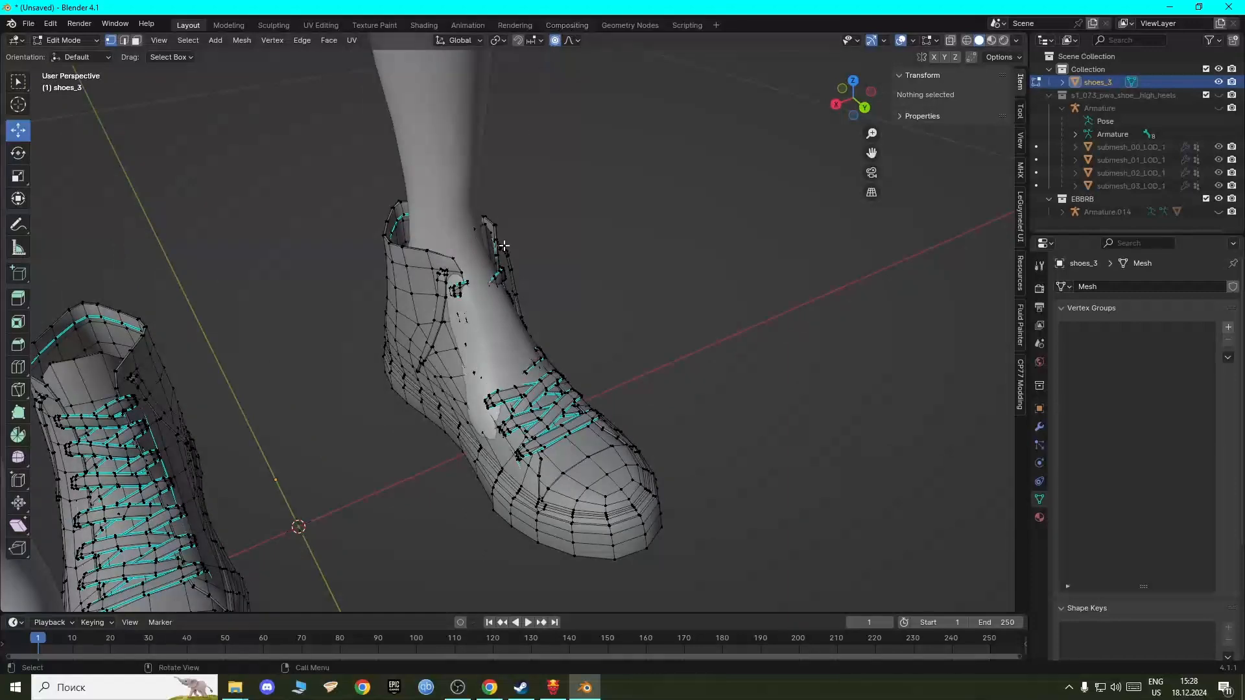
{"action": "scroll", "coordinate": [500, 259], "scroll_direction": "up", "scroll_amount": 2}
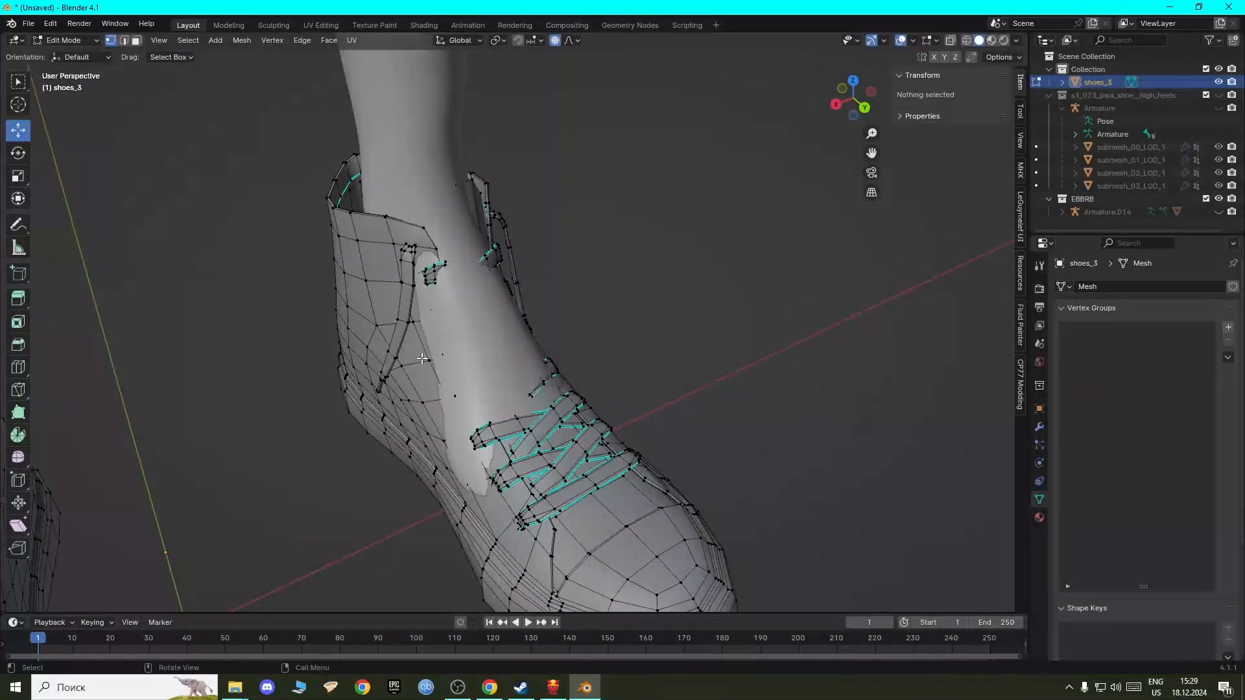
{"action": "left_click", "coordinate": [422, 358]}
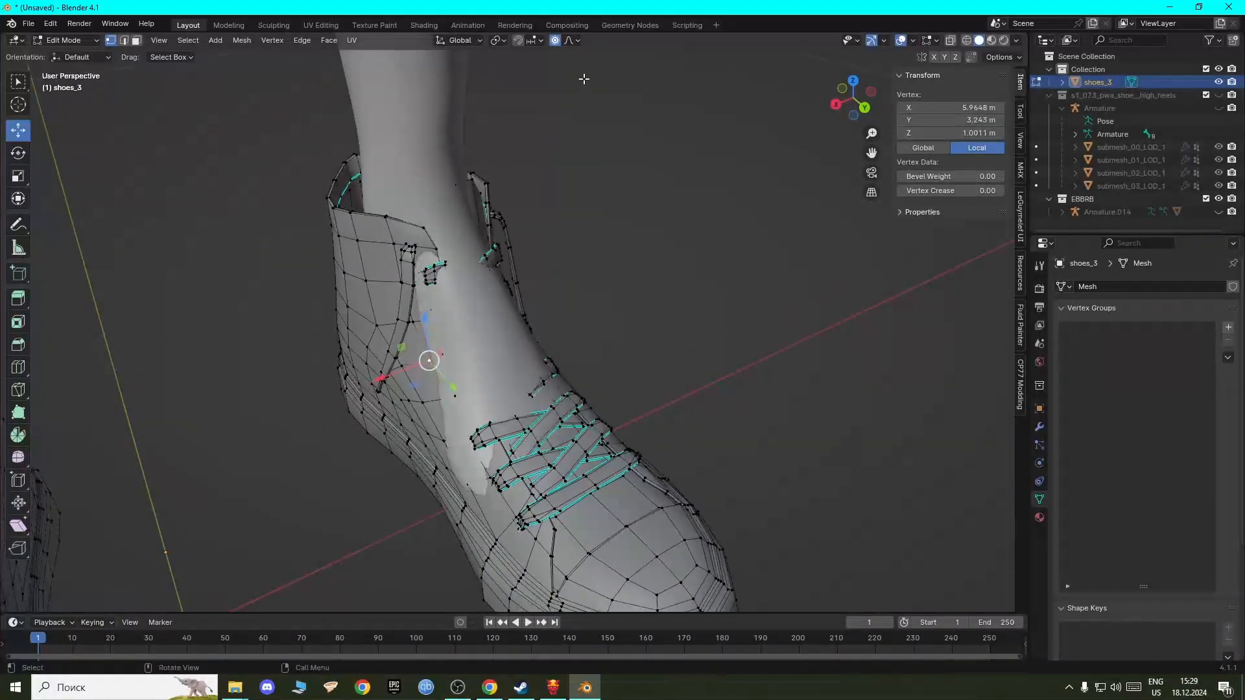
{"action": "left_click", "coordinate": [555, 40]}
Step: Switch the shoes to Sculpt Mode with the Elastic Deform brush and enlarge its radius to 192 px
{"action": "left_click", "coordinate": [76, 41]}
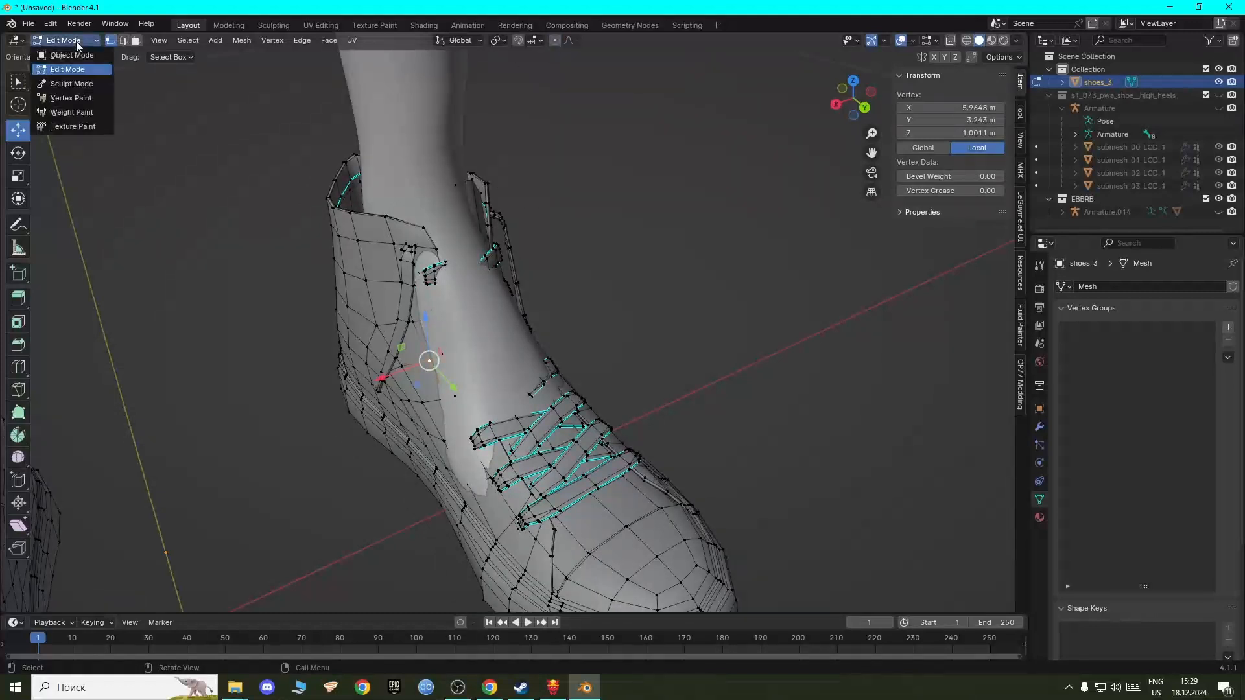
{"action": "left_click", "coordinate": [73, 80]}
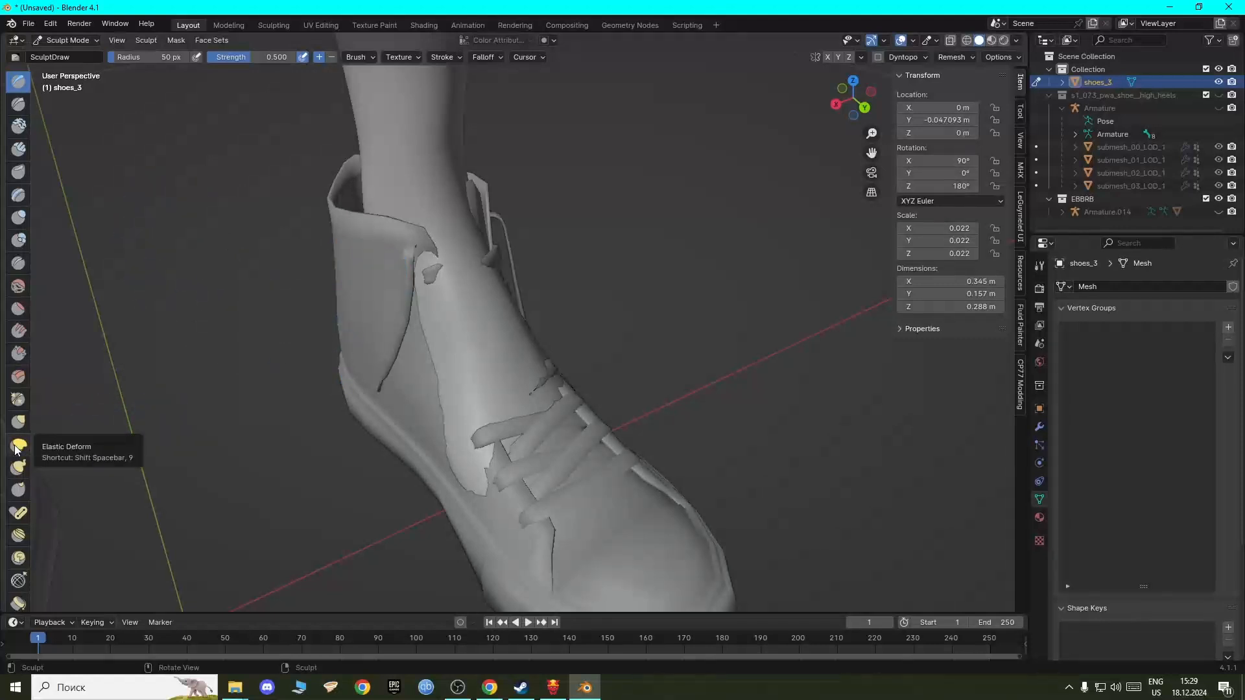
{"action": "key", "text": "g"}
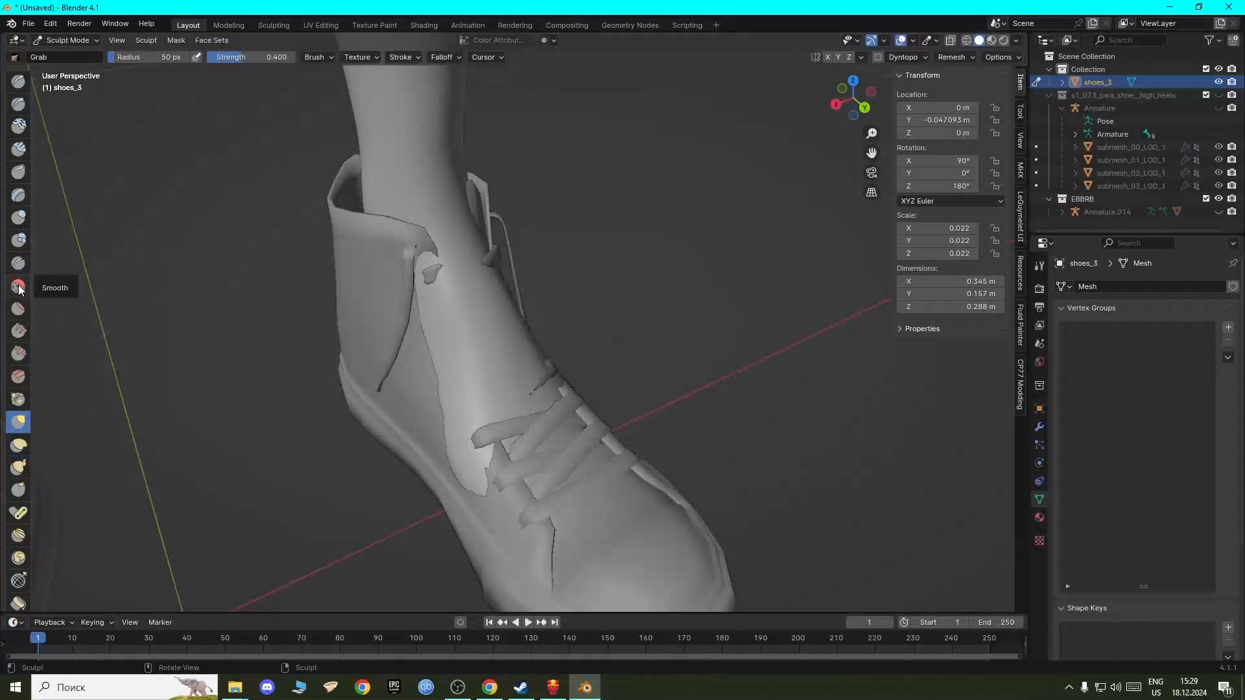
{"action": "left_click", "coordinate": [20, 447]}
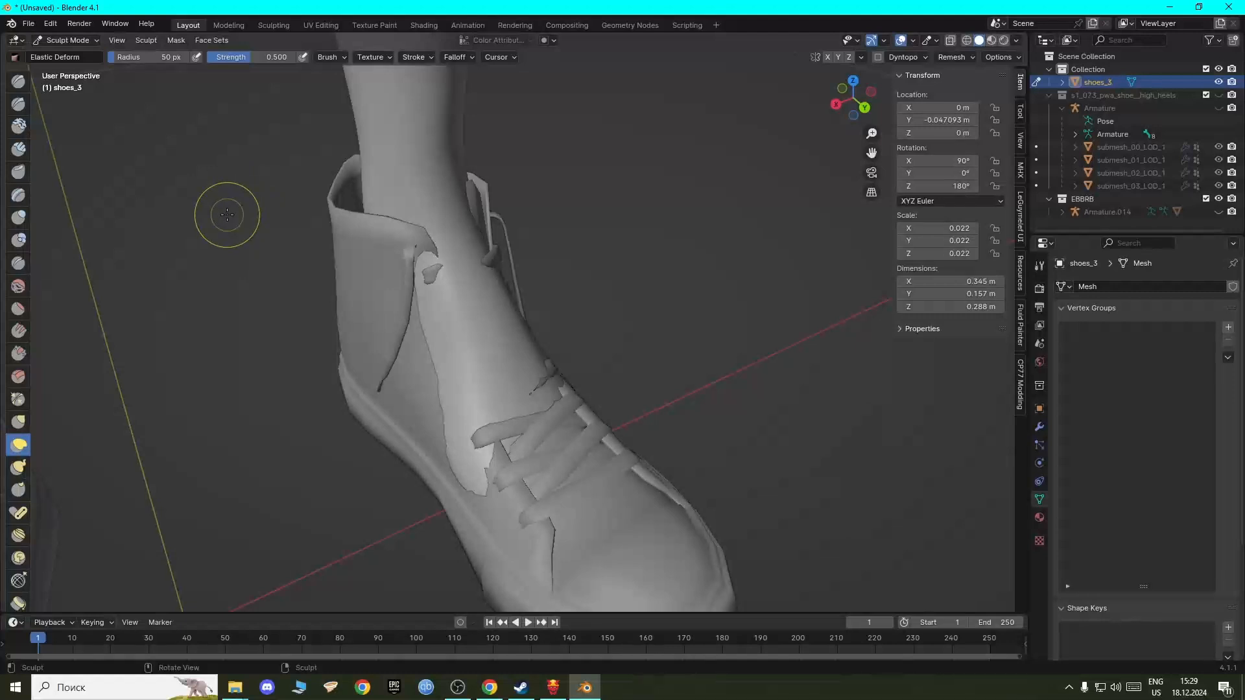
{"action": "key", "text": "f"}
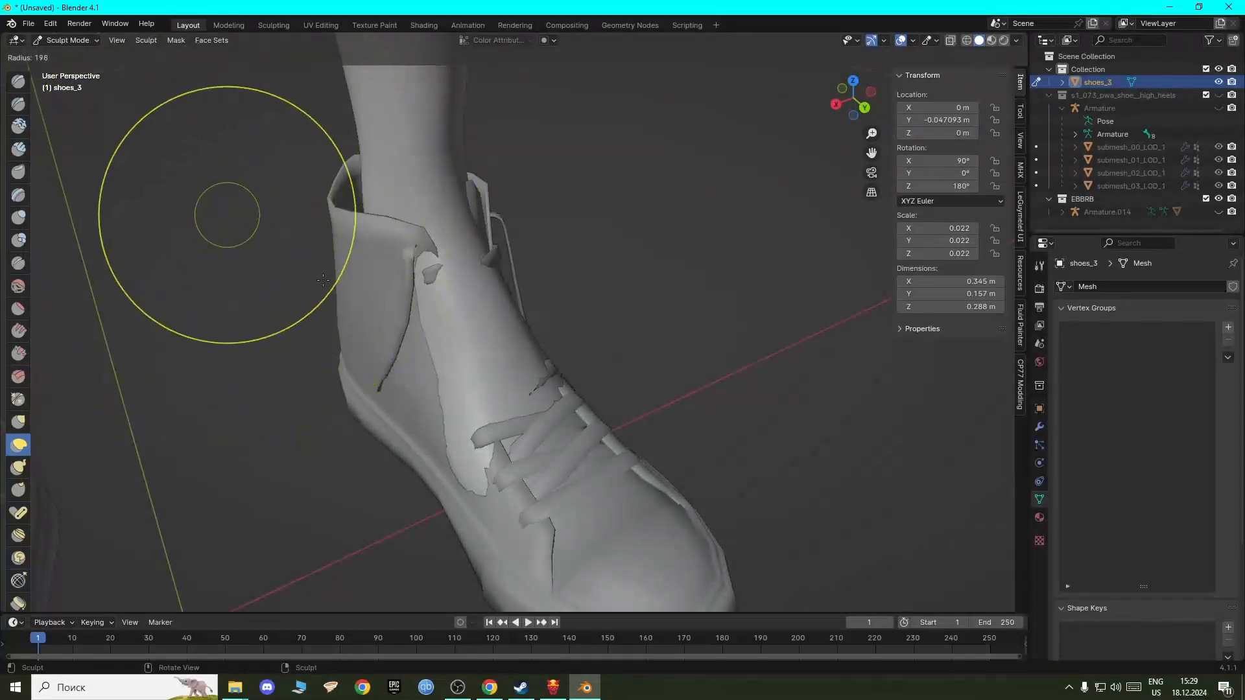
{"action": "left_click", "coordinate": [320, 304]}
{"action": "key", "text": "f"}
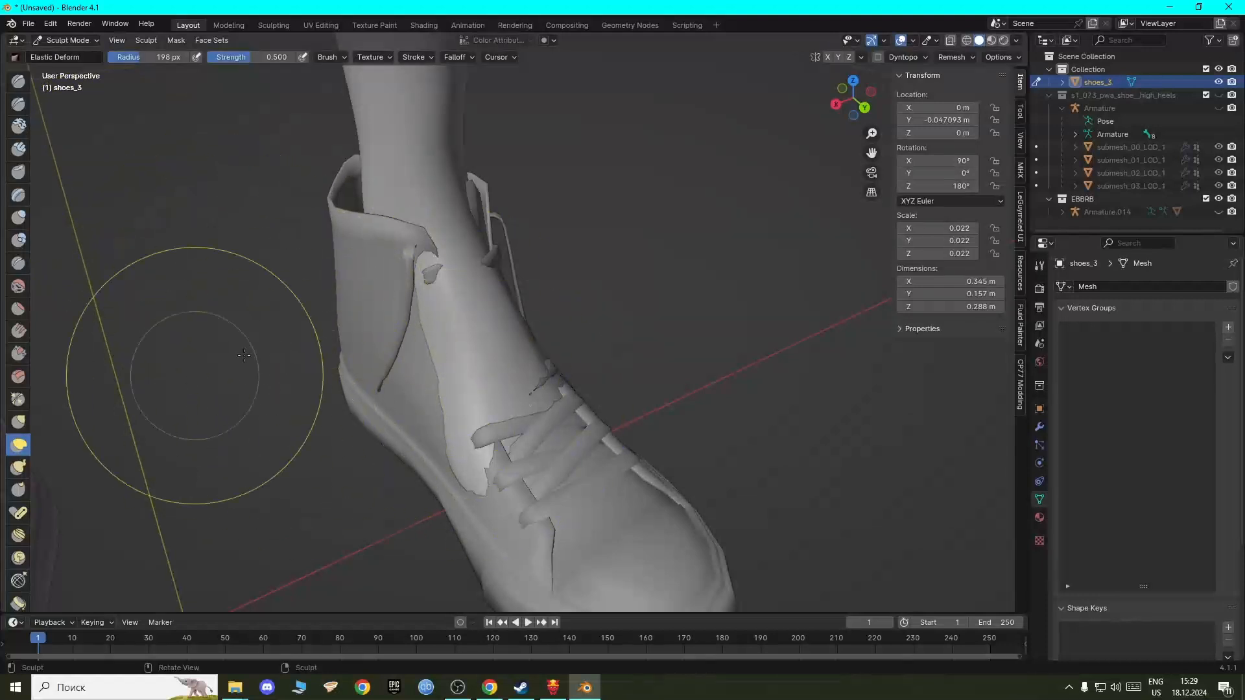
{"action": "left_click", "coordinate": [330, 352]}
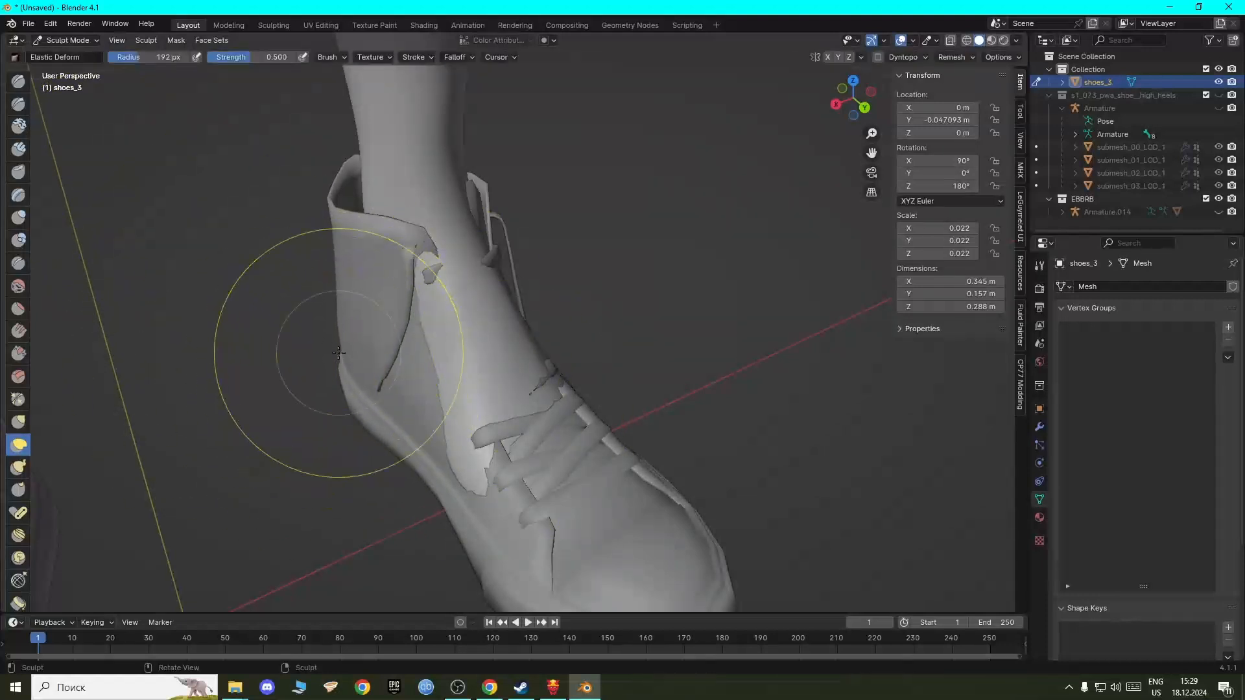
Step: Undo the trial deform stroke on the left shoe and reduce the brush radius to 89 px
{"action": "mouse_move", "coordinate": [319, 346]}
{"action": "left_mouse_down"}
{"action": "mouse_move", "coordinate": [445, 389]}
{"action": "mouse_move", "coordinate": [405, 415]}
{"action": "mouse_move", "coordinate": [403, 399]}
{"action": "mouse_move", "coordinate": [414, 407]}
{"action": "left_mouse_up"}
{"action": "key", "text": "ctrl+z"}
{"action": "key", "text": "f"}
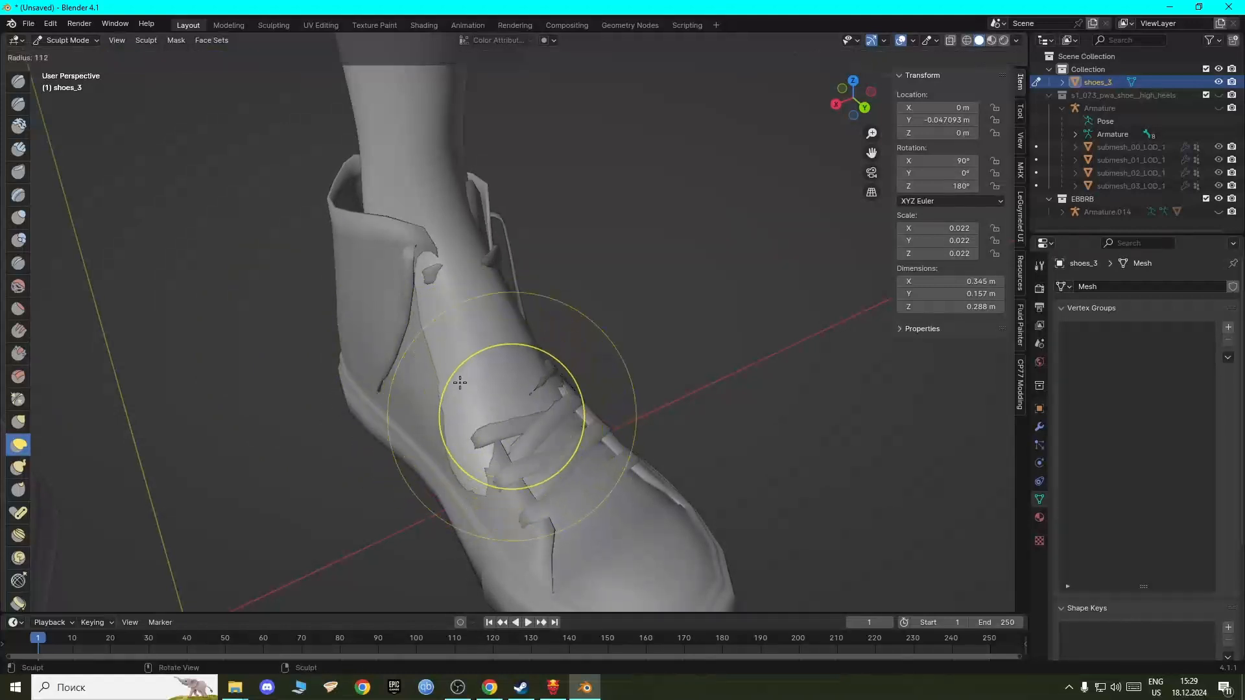
{"action": "left_click", "coordinate": [459, 381]}
{"action": "mouse_move", "coordinate": [431, 463]}
{"action": "middle_mouse_down"}
{"action": "mouse_move", "coordinate": [504, 496]}
{"action": "mouse_move", "coordinate": [500, 473]}
{"action": "mouse_move", "coordinate": [403, 462]}
{"action": "mouse_move", "coordinate": [347, 432]}
{"action": "mouse_move", "coordinate": [402, 450]}
{"action": "middle_mouse_up"}
{"action": "key", "text": "f"}
{"action": "left_click", "coordinate": [501, 495]}
Step: Pull the left shoe's sides, laces and tongue outward with Elastic Deform strokes so they cover the foot and ankle
{"action": "left_click_drag", "start_coordinate": [402, 354], "coordinate": [449, 352]}
{"action": "middle_click_drag", "start_coordinate": [449, 354], "coordinate": [500, 376]}
{"action": "scroll", "coordinate": [414, 406], "scroll_direction": "down", "scroll_amount": 5}
{"action": "middle_click_drag", "start_coordinate": [414, 406], "coordinate": [433, 332]}
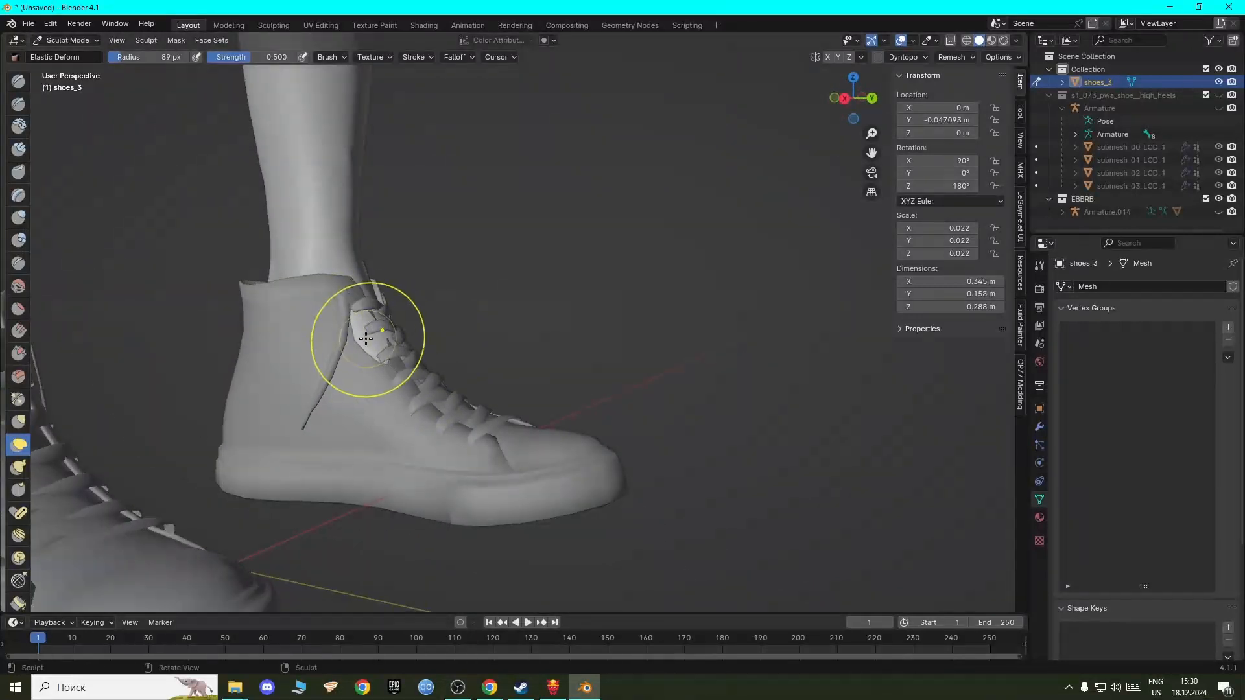
{"action": "mouse_move", "coordinate": [377, 327]}
{"action": "middle_mouse_down"}
{"action": "mouse_move", "coordinate": [334, 328]}
{"action": "mouse_move", "coordinate": [623, 422]}
{"action": "middle_mouse_up"}
{"action": "left_click_drag", "start_coordinate": [284, 339], "coordinate": [304, 306]}
{"action": "scroll", "coordinate": [305, 308], "scroll_direction": "down", "scroll_amount": 1}
{"action": "middle_click_drag", "start_coordinate": [305, 308], "coordinate": [313, 334]}
{"action": "mouse_move", "coordinate": [318, 340]}
{"action": "left_mouse_down"}
{"action": "mouse_move", "coordinate": [359, 298]}
{"action": "mouse_move", "coordinate": [336, 326]}
{"action": "mouse_move", "coordinate": [343, 333]}
{"action": "left_mouse_up"}
{"action": "mouse_move", "coordinate": [345, 332]}
{"action": "middle_mouse_down"}
{"action": "mouse_move", "coordinate": [477, 262]}
{"action": "mouse_move", "coordinate": [555, 246]}
{"action": "mouse_move", "coordinate": [602, 254]}
{"action": "middle_mouse_up"}
{"action": "middle_click_drag", "start_coordinate": [518, 449], "coordinate": [565, 462]}
{"action": "left_click_drag", "start_coordinate": [545, 439], "coordinate": [577, 449]}
{"action": "mouse_move", "coordinate": [577, 450]}
{"action": "middle_mouse_down"}
{"action": "mouse_move", "coordinate": [565, 397]}
{"action": "mouse_move", "coordinate": [564, 437]}
{"action": "mouse_move", "coordinate": [455, 343]}
{"action": "mouse_move", "coordinate": [583, 439]}
{"action": "mouse_move", "coordinate": [493, 396]}
{"action": "mouse_move", "coordinate": [306, 339]}
{"action": "mouse_move", "coordinate": [509, 269]}
{"action": "middle_mouse_up"}
Step: Leave Sculpt Mode and open the shoes mesh in Edit Mode
{"action": "left_click", "coordinate": [65, 40]}
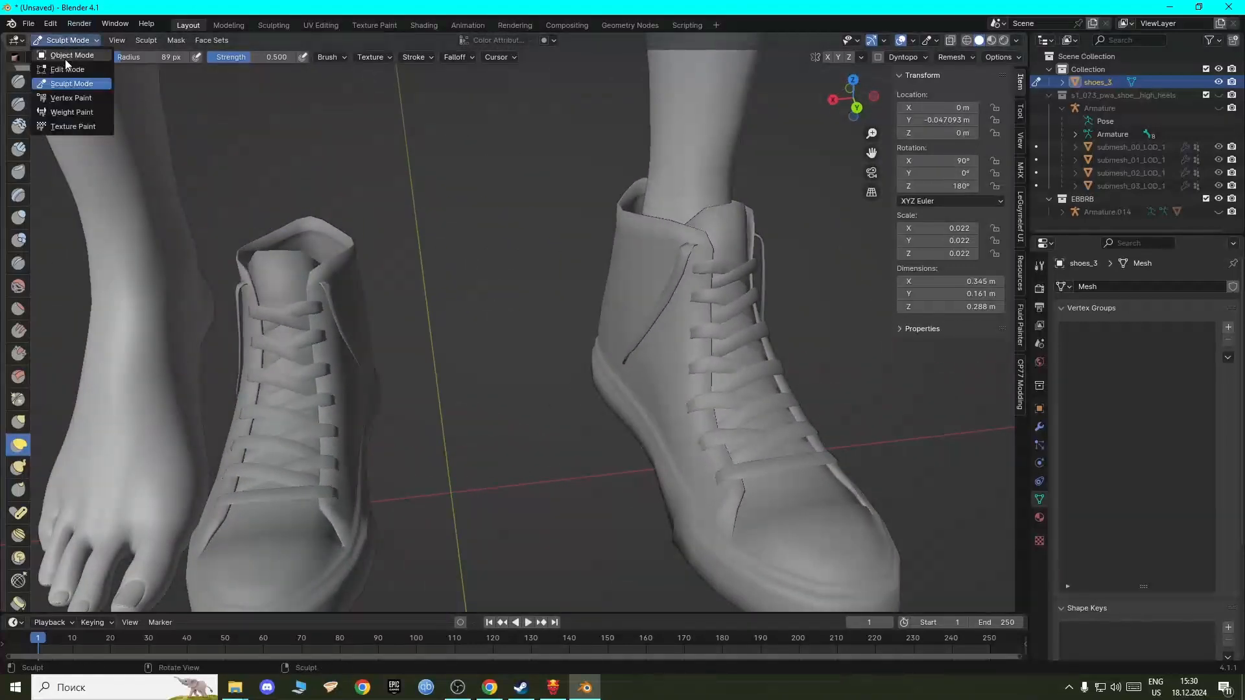
{"action": "left_click", "coordinate": [68, 55]}
{"action": "left_click", "coordinate": [55, 41]}
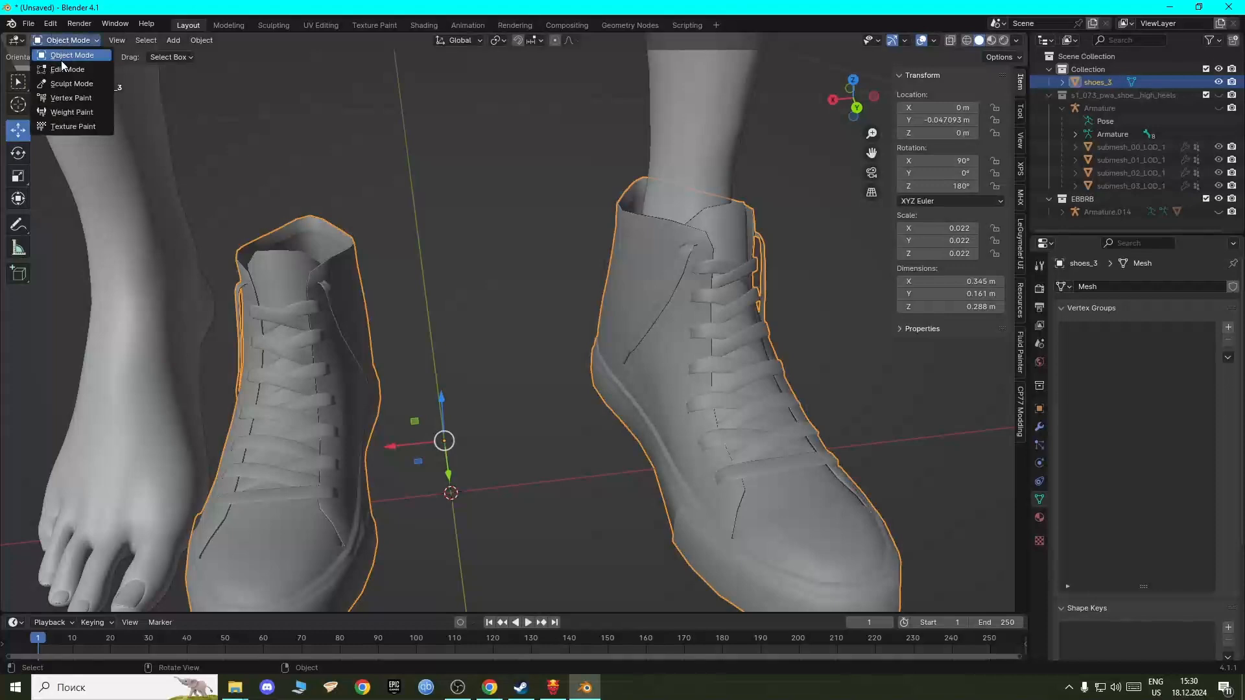
{"action": "left_click", "coordinate": [63, 69]}
{"action": "left_click", "coordinate": [65, 40]}
{"action": "left_click", "coordinate": [67, 56]}
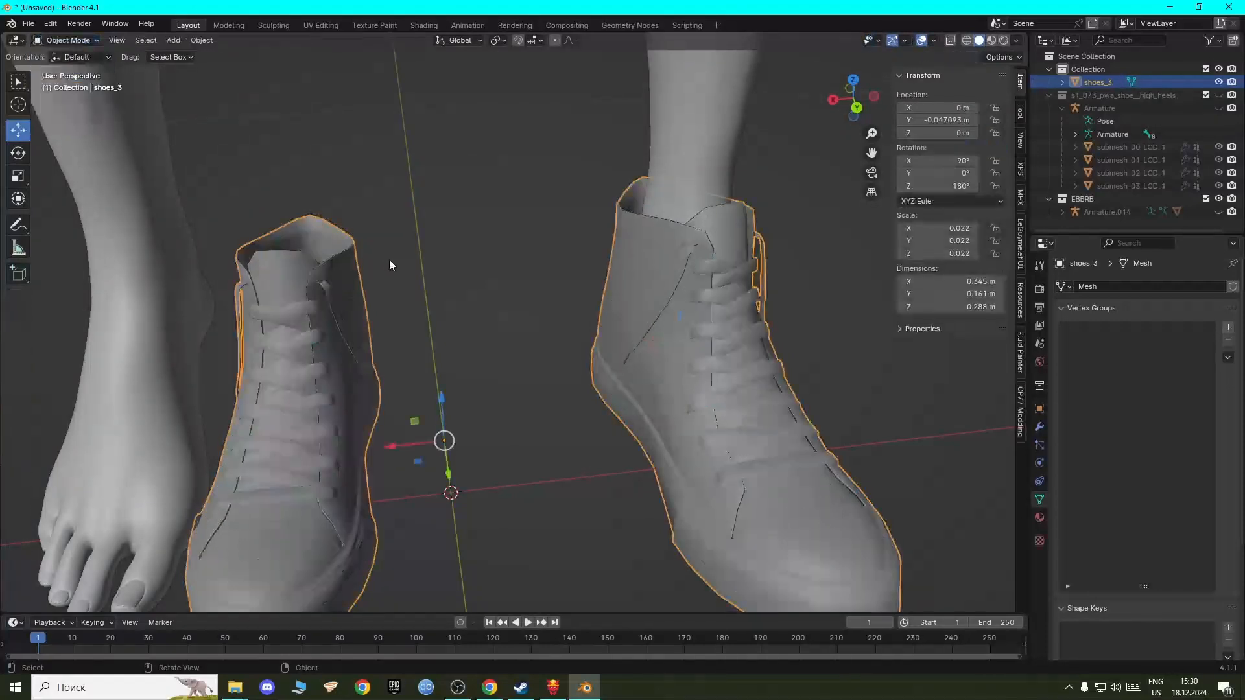
{"action": "left_click", "coordinate": [389, 267]}
{"action": "left_click", "coordinate": [324, 334]}
{"action": "left_click", "coordinate": [65, 42]}
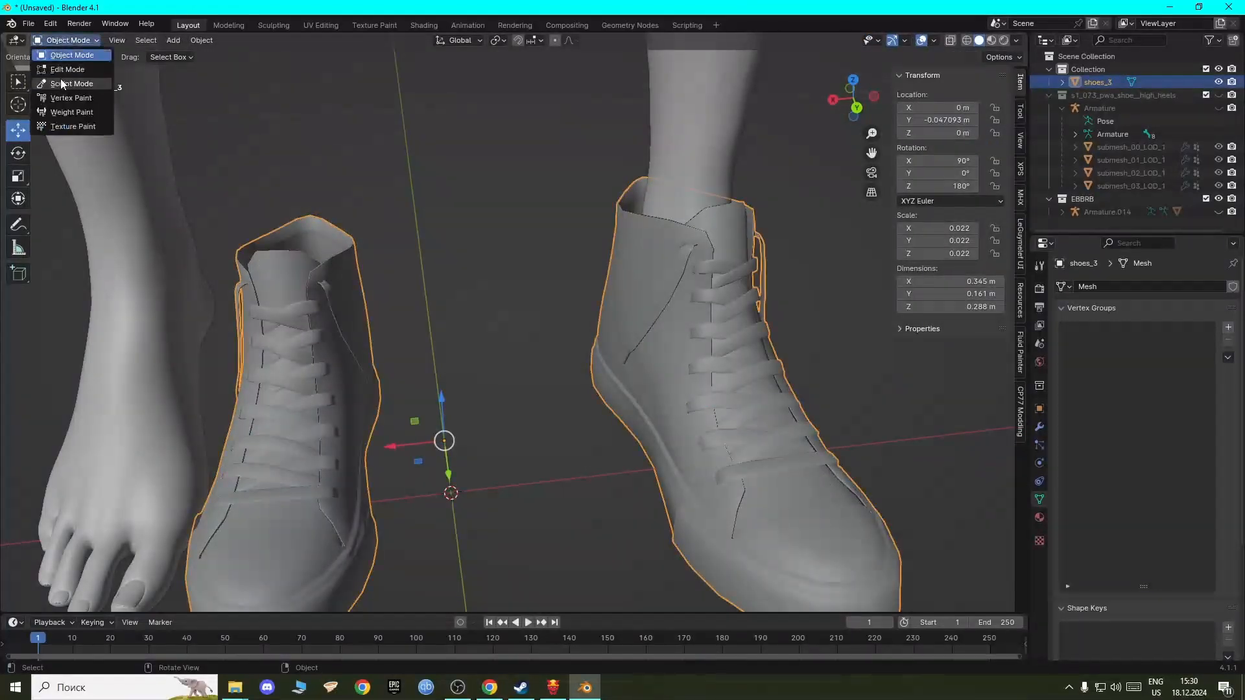
{"action": "left_click", "coordinate": [66, 71]}
Step: Select all vertices of the body's right shoe in wireframe shading and return to solid shading
{"action": "scroll", "coordinate": [368, 446], "scroll_direction": "down", "scroll_amount": 2}
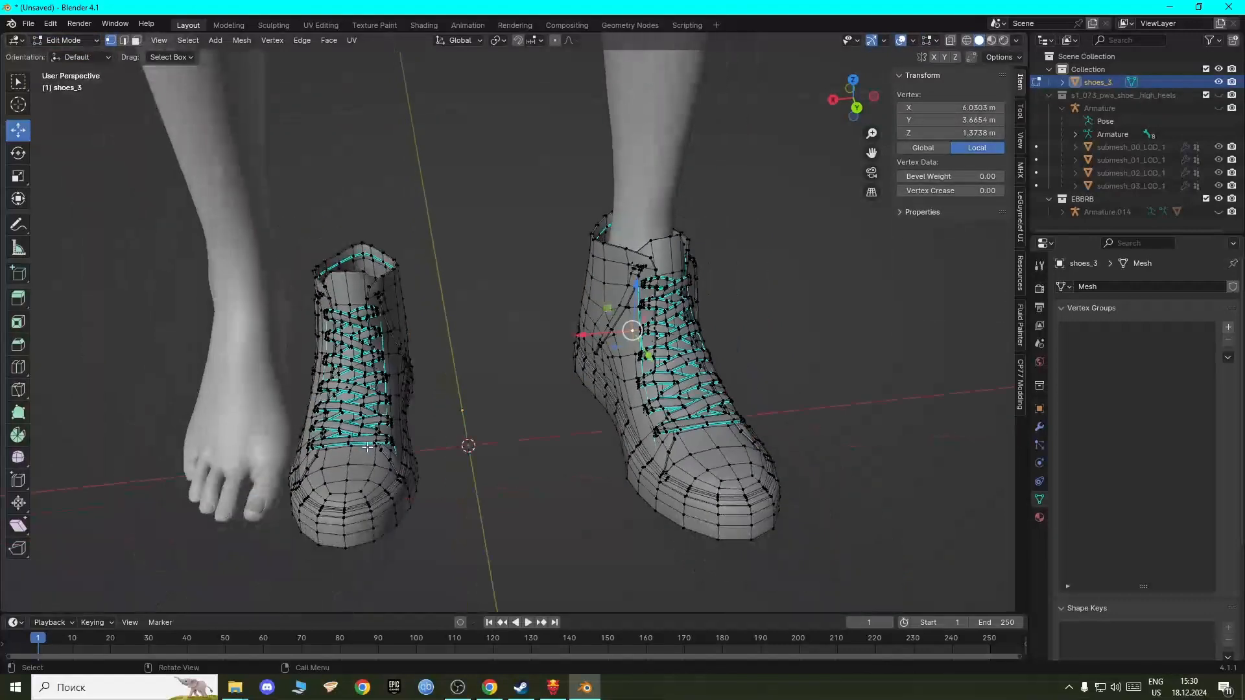
{"action": "key", "text": "z"}
{"action": "left_click", "coordinate": [241, 448]}
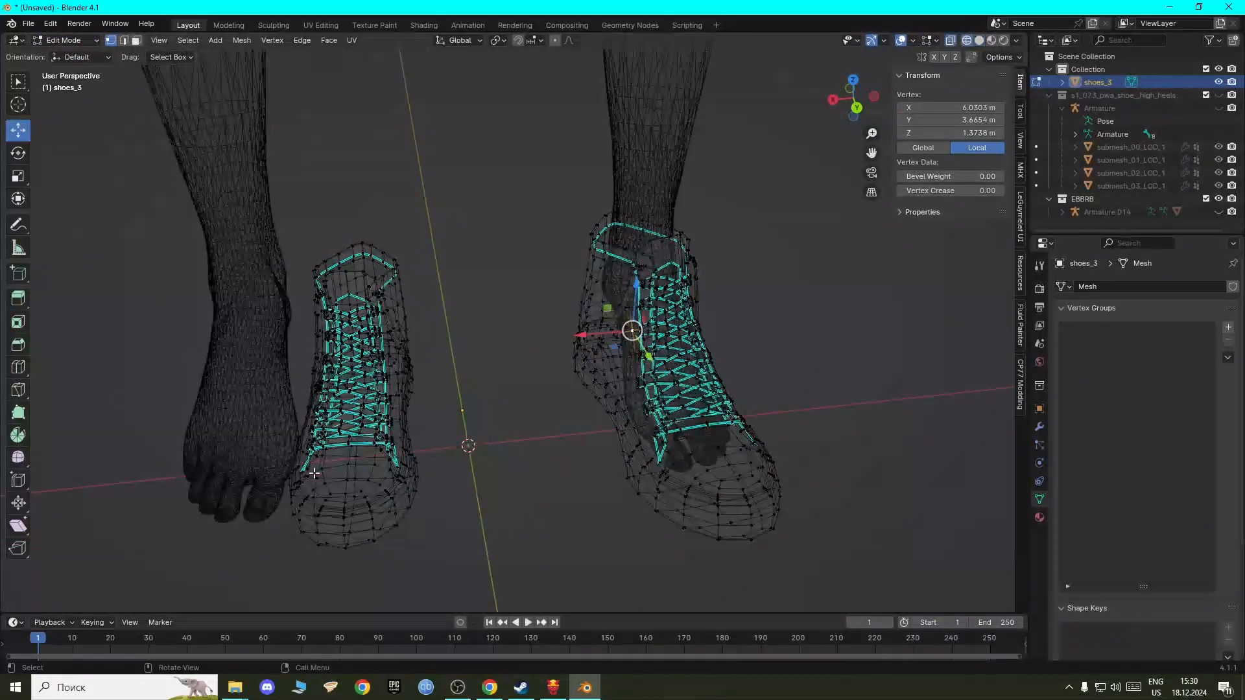
{"action": "middle_click_drag", "start_coordinate": [241, 448], "coordinate": [356, 503]}
{"action": "left_click_drag", "start_coordinate": [350, 526], "coordinate": [588, 118]}
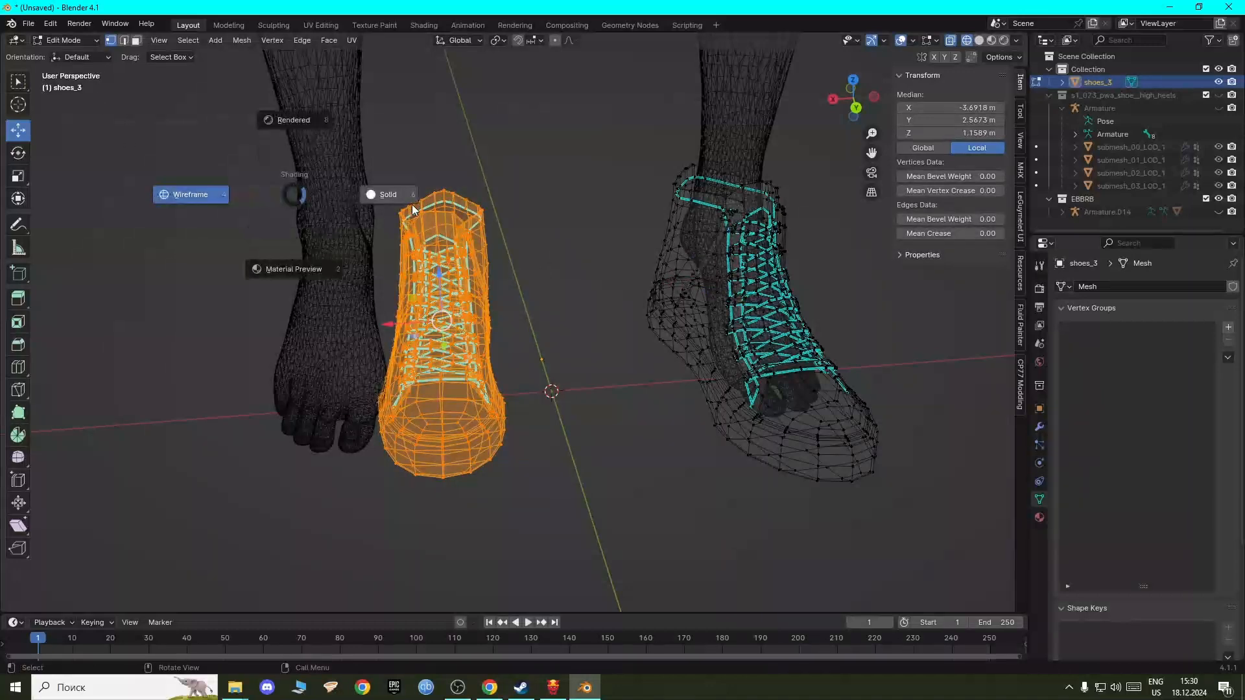
{"action": "left_click", "coordinate": [411, 204]}
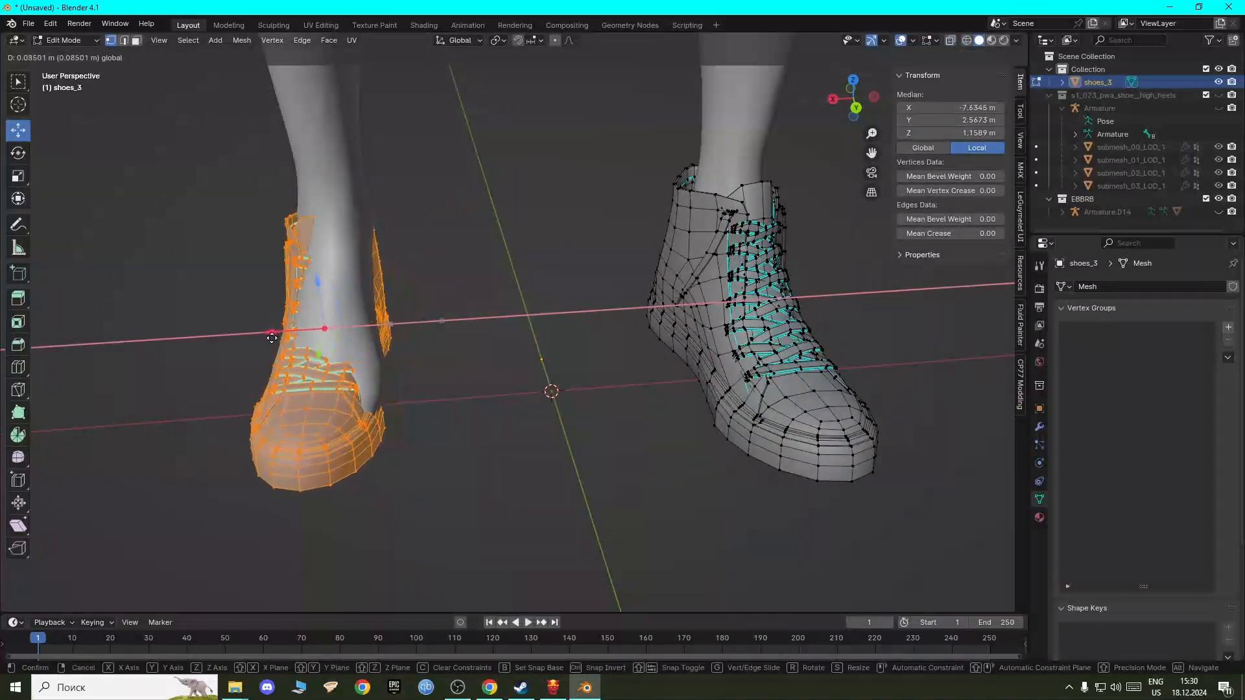
Step: Move the selected right shoe outward along X and back along Y so it lines up with the body's foot
{"action": "left_click", "coordinate": [273, 328]}
{"action": "middle_click_drag", "start_coordinate": [272, 329], "coordinate": [261, 364]}
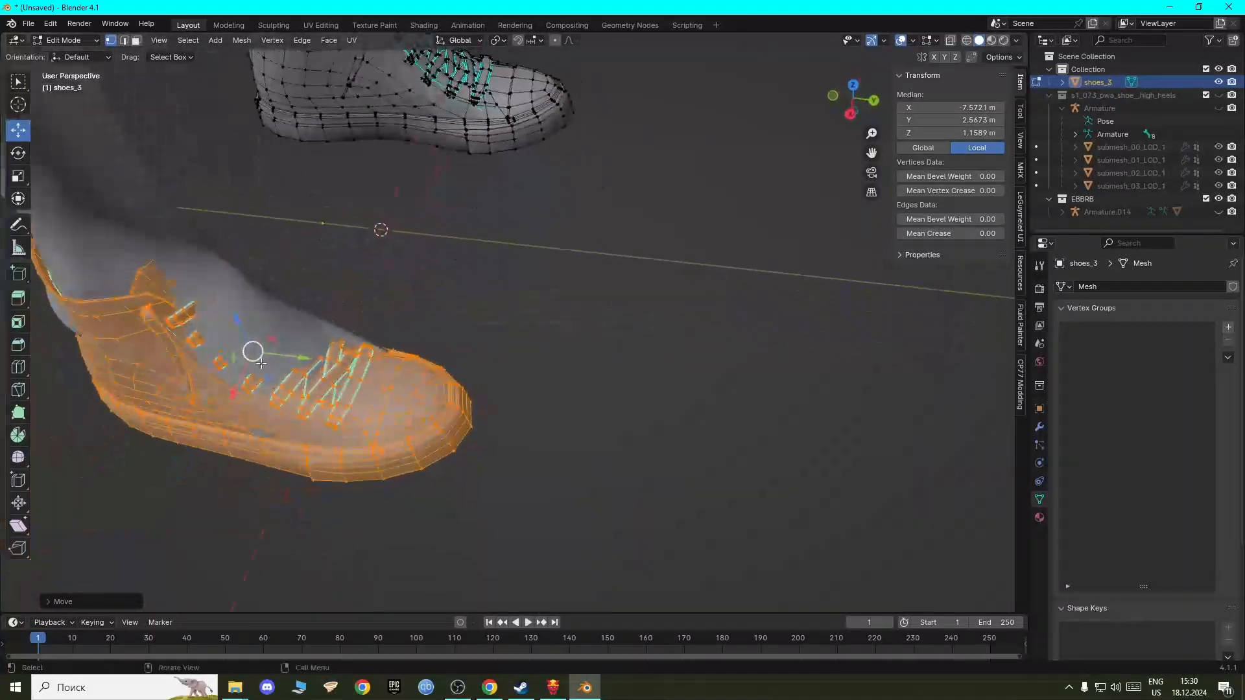
{"action": "left_click_drag", "start_coordinate": [309, 362], "coordinate": [271, 357]}
{"action": "middle_click_drag", "start_coordinate": [327, 355], "coordinate": [218, 351]}
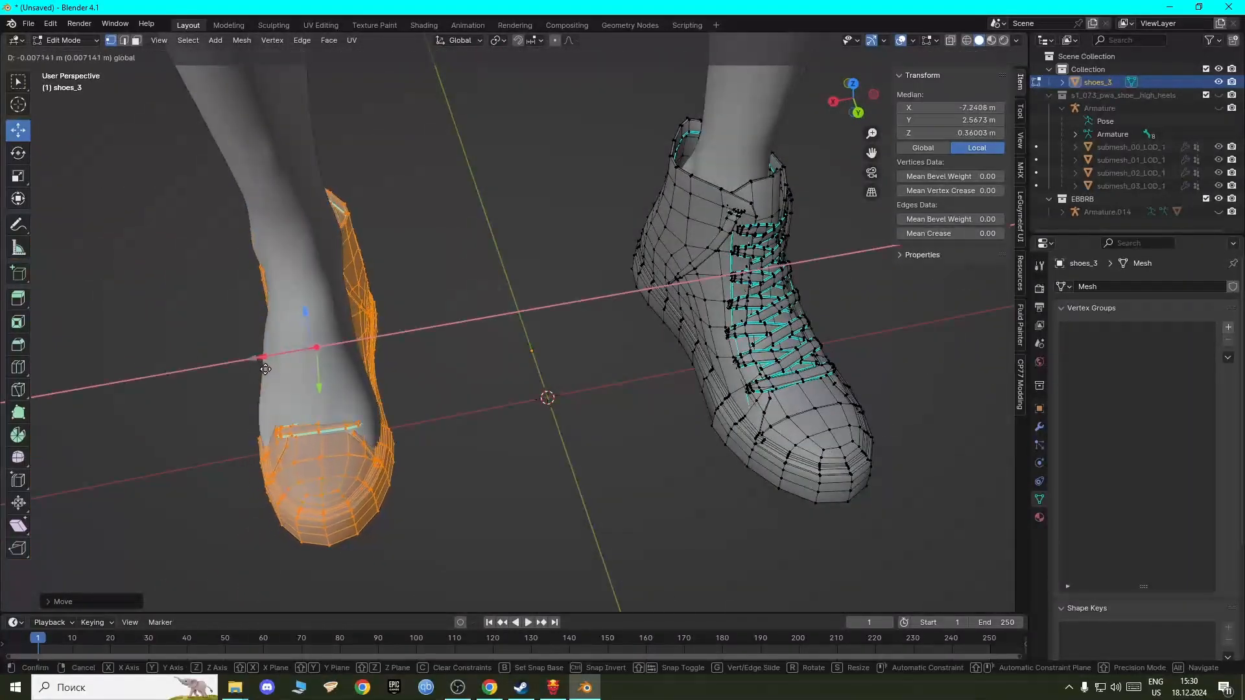
{"action": "left_click", "coordinate": [407, 461]}
Step: Scale only the right shoe up by about 1.07 and move it forward along Y around the foot
{"action": "key", "text": "a"}
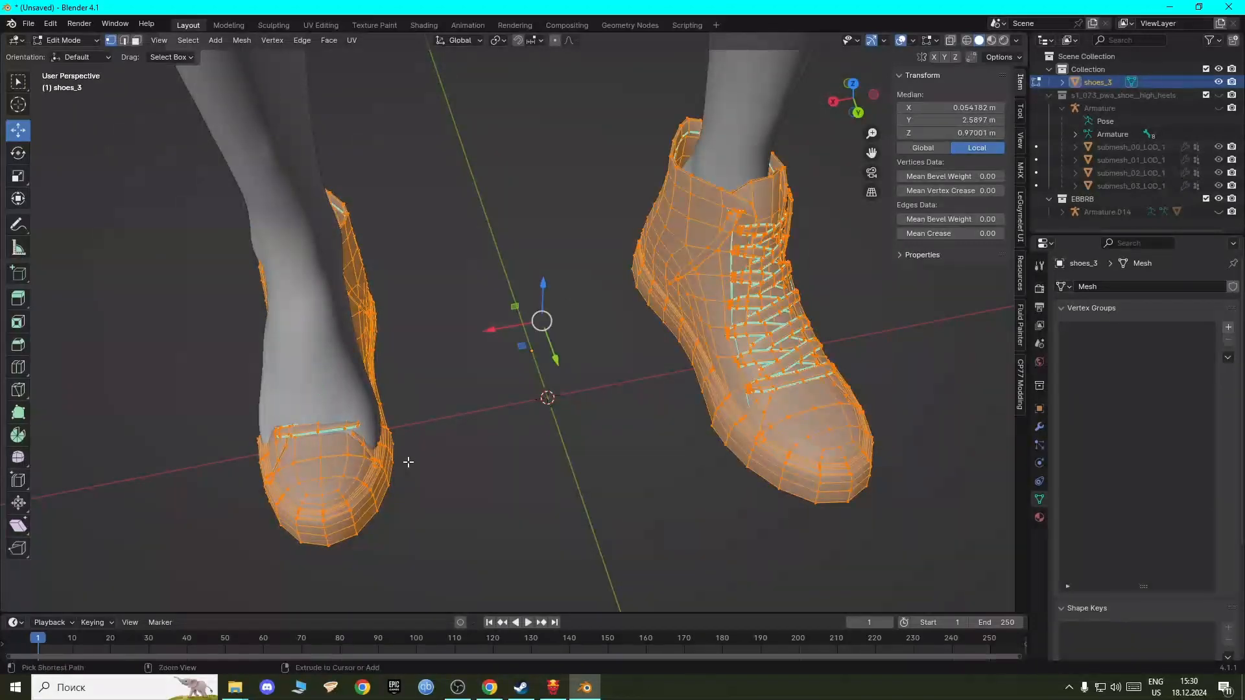
{"action": "key", "text": "ctrl+z"}
{"action": "key", "text": "s"}
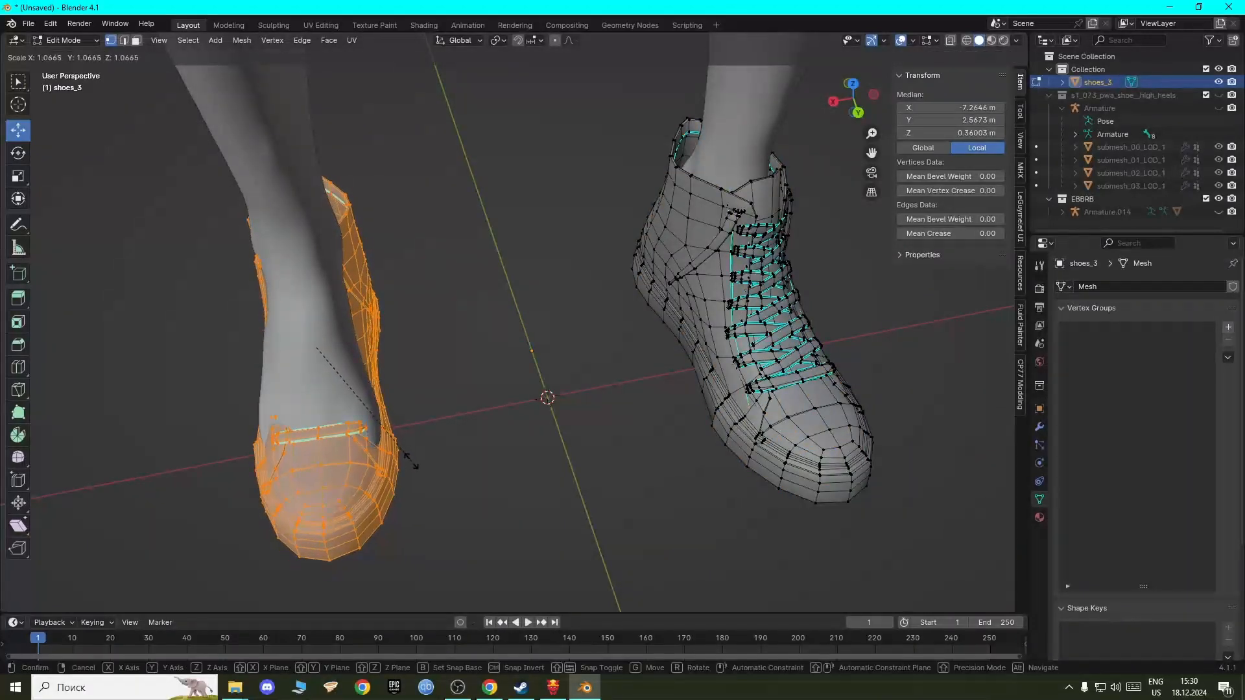
{"action": "left_click", "coordinate": [411, 461]}
{"action": "middle_click_drag", "start_coordinate": [387, 383], "coordinate": [352, 356]}
{"action": "left_click_drag", "start_coordinate": [379, 411], "coordinate": [414, 407]}
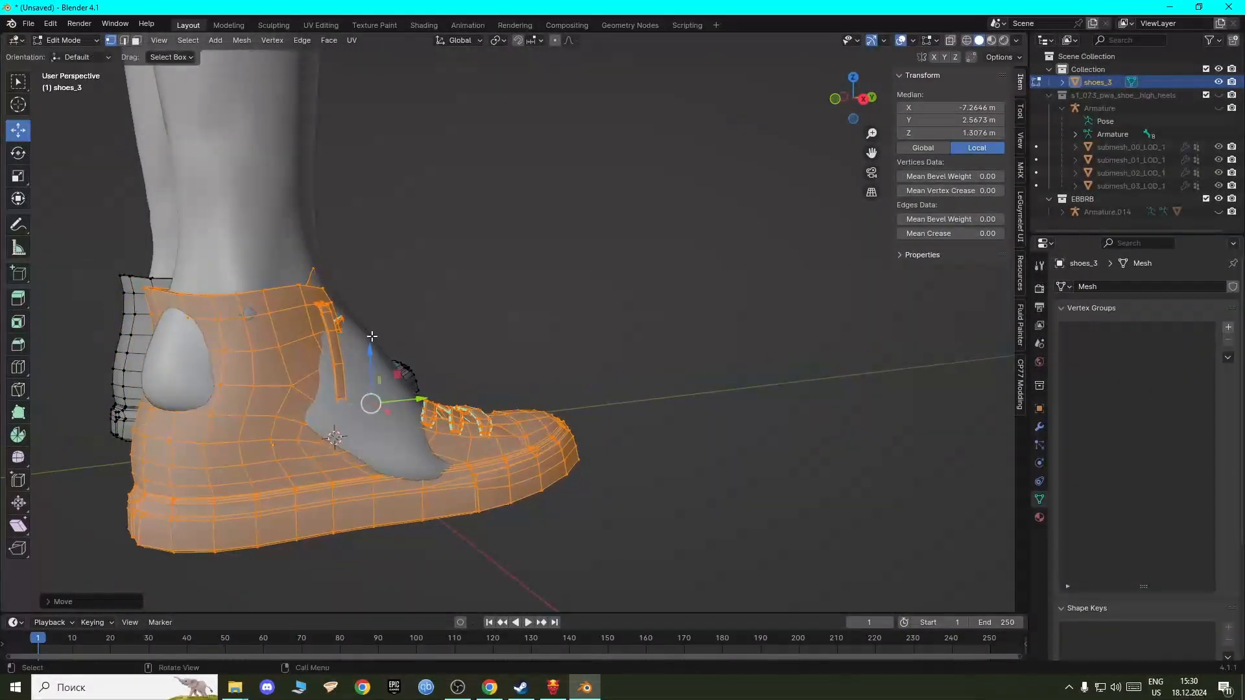
Step: Switch to Sculpt Mode and pull the right shoe's heel backward and its outer side outward with Elastic Deform strokes
{"action": "left_click", "coordinate": [69, 41]}
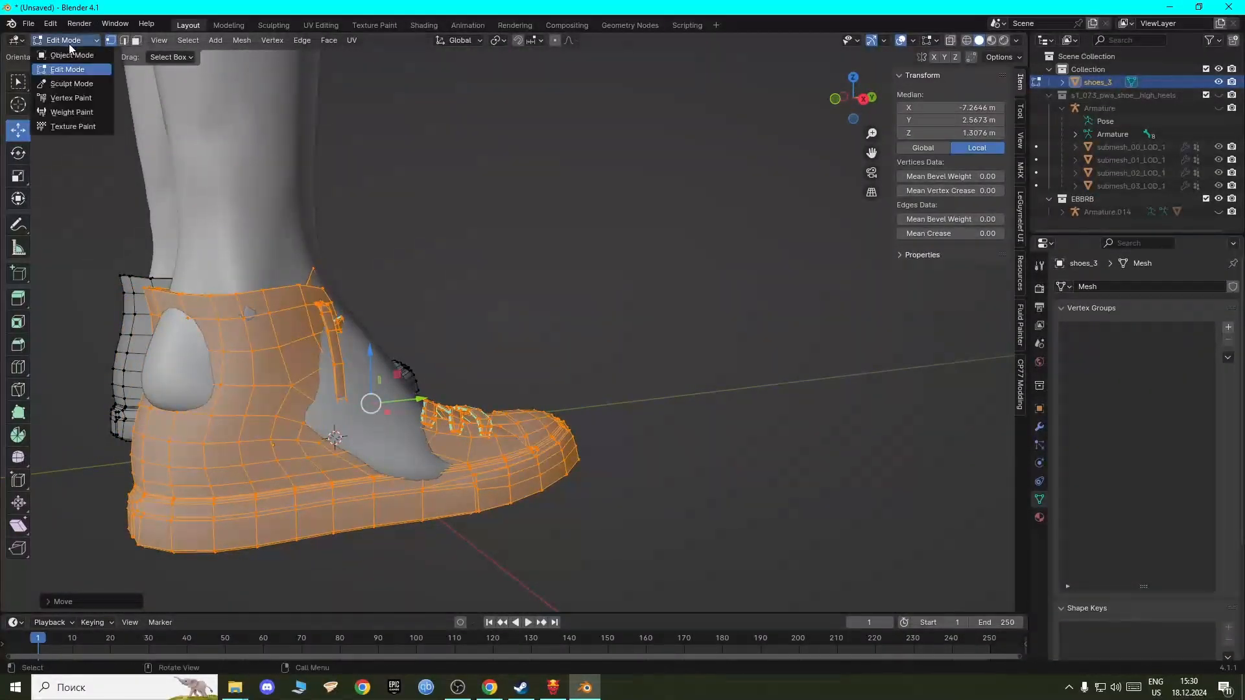
{"action": "left_click", "coordinate": [72, 82]}
{"action": "mouse_move", "coordinate": [331, 386]}
{"action": "middle_mouse_down"}
{"action": "mouse_move", "coordinate": [301, 420]}
{"action": "mouse_move", "coordinate": [355, 449]}
{"action": "mouse_move", "coordinate": [338, 439]}
{"action": "middle_mouse_up"}
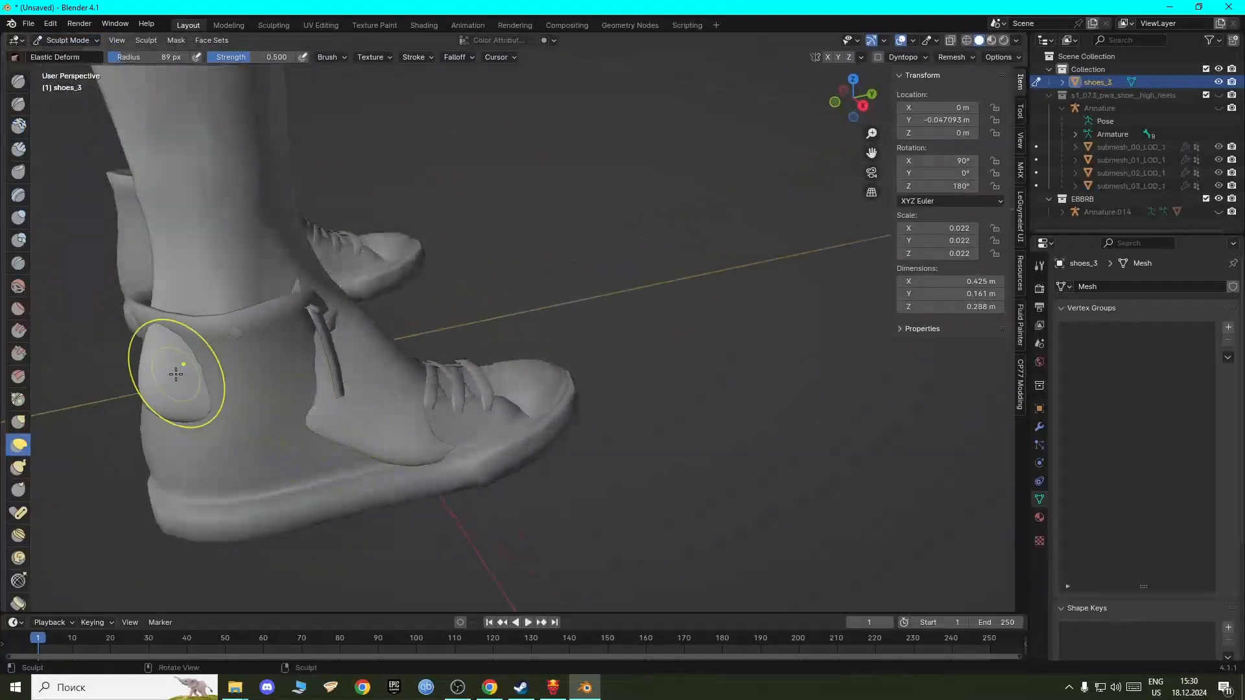
{"action": "mouse_move", "coordinate": [176, 372]}
{"action": "left_mouse_down"}
{"action": "mouse_move", "coordinate": [81, 438]}
{"action": "mouse_move", "coordinate": [111, 469]}
{"action": "left_mouse_up"}
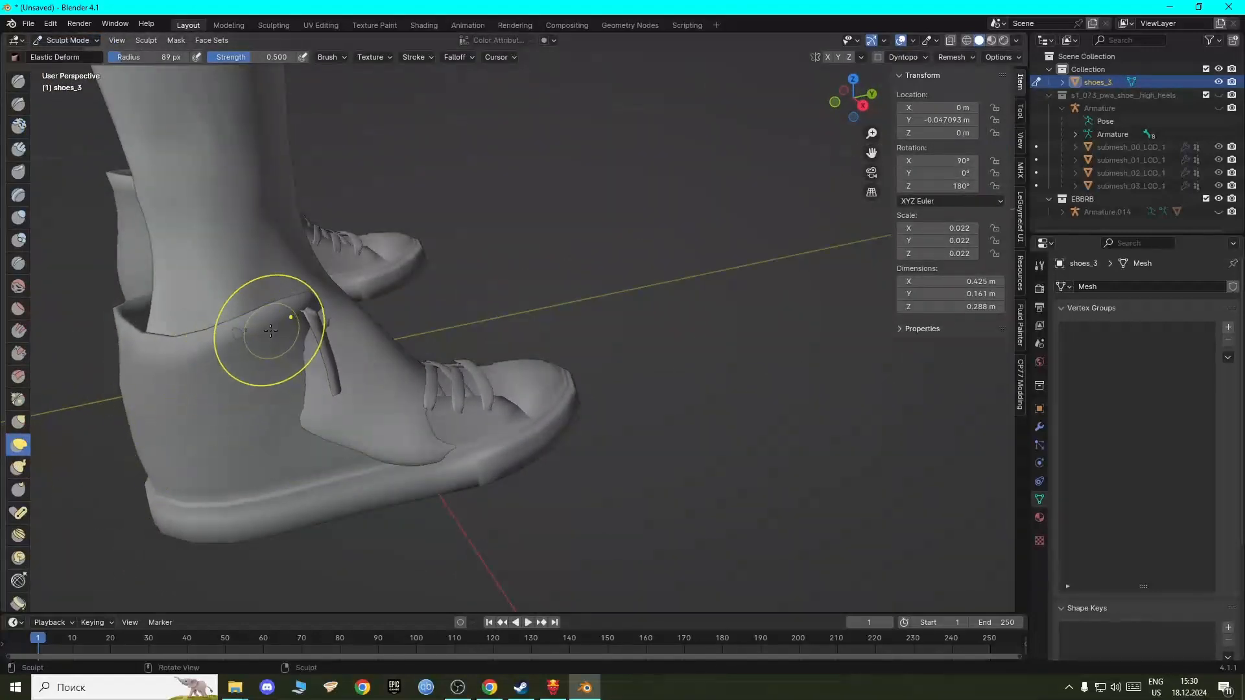
{"action": "middle_click_drag", "start_coordinate": [342, 437], "coordinate": [514, 363]}
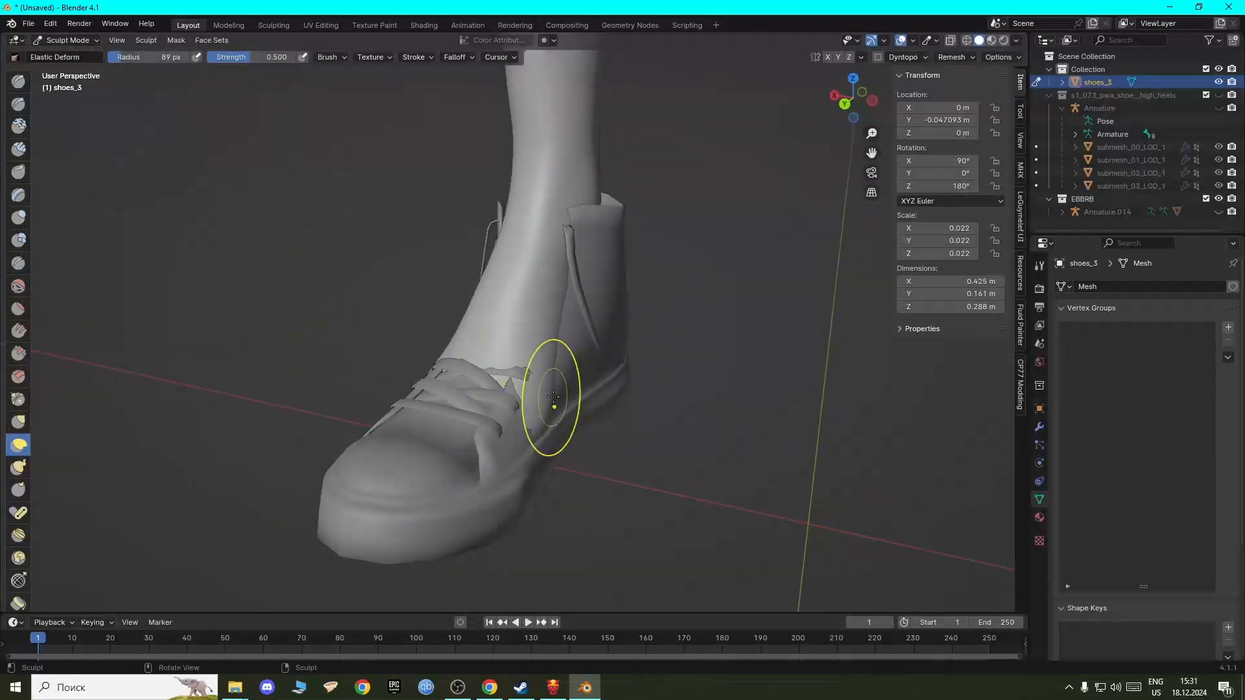
{"action": "mouse_move", "coordinate": [575, 398]}
{"action": "middle_mouse_down"}
{"action": "mouse_move", "coordinate": [471, 426]}
{"action": "mouse_move", "coordinate": [473, 496]}
{"action": "middle_mouse_up"}
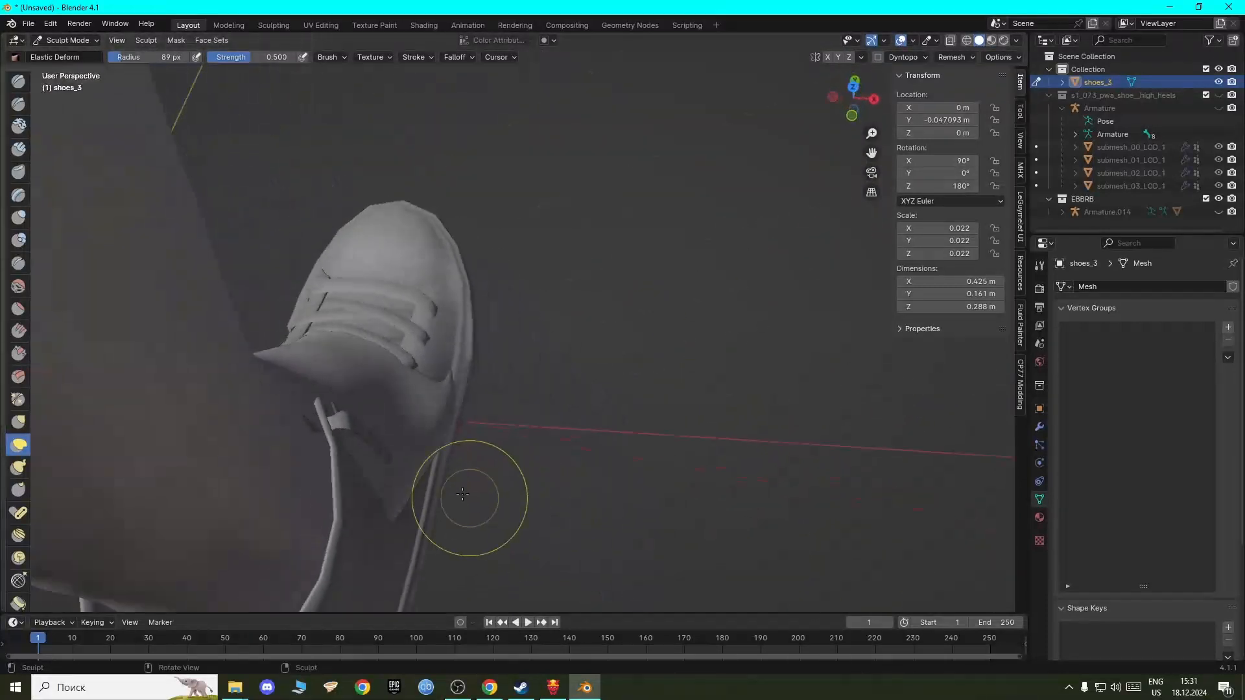
{"action": "left_click_drag", "start_coordinate": [447, 391], "coordinate": [484, 390]}
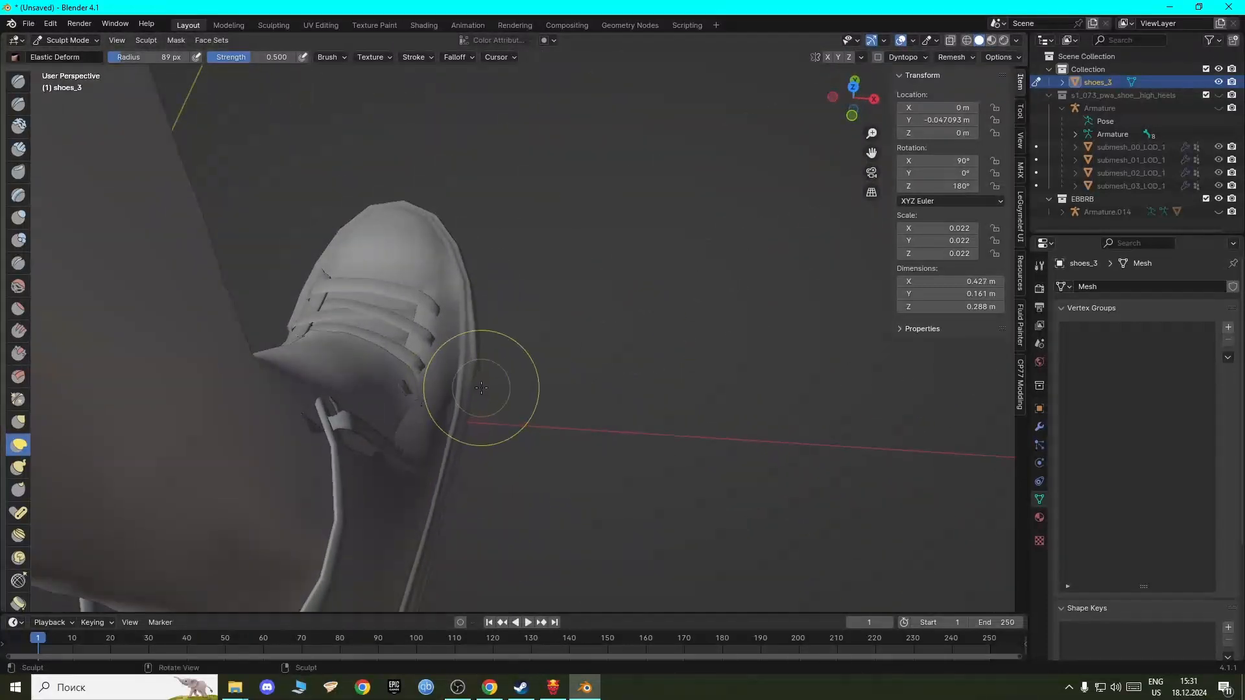
Step: Pull the right shoe's tongue and lace area outward with further Elastic Deform strokes to cover the instep
{"action": "mouse_move", "coordinate": [488, 389]}
{"action": "middle_mouse_down"}
{"action": "mouse_move", "coordinate": [331, 354]}
{"action": "mouse_move", "coordinate": [323, 364]}
{"action": "middle_mouse_up"}
{"action": "middle_click_drag", "start_coordinate": [403, 319], "coordinate": [434, 195]}
{"action": "left_click_drag", "start_coordinate": [389, 189], "coordinate": [376, 149]}
{"action": "middle_click_drag", "start_coordinate": [382, 206], "coordinate": [306, 286]}
{"action": "scroll", "coordinate": [405, 196], "scroll_direction": "down", "scroll_amount": 3}
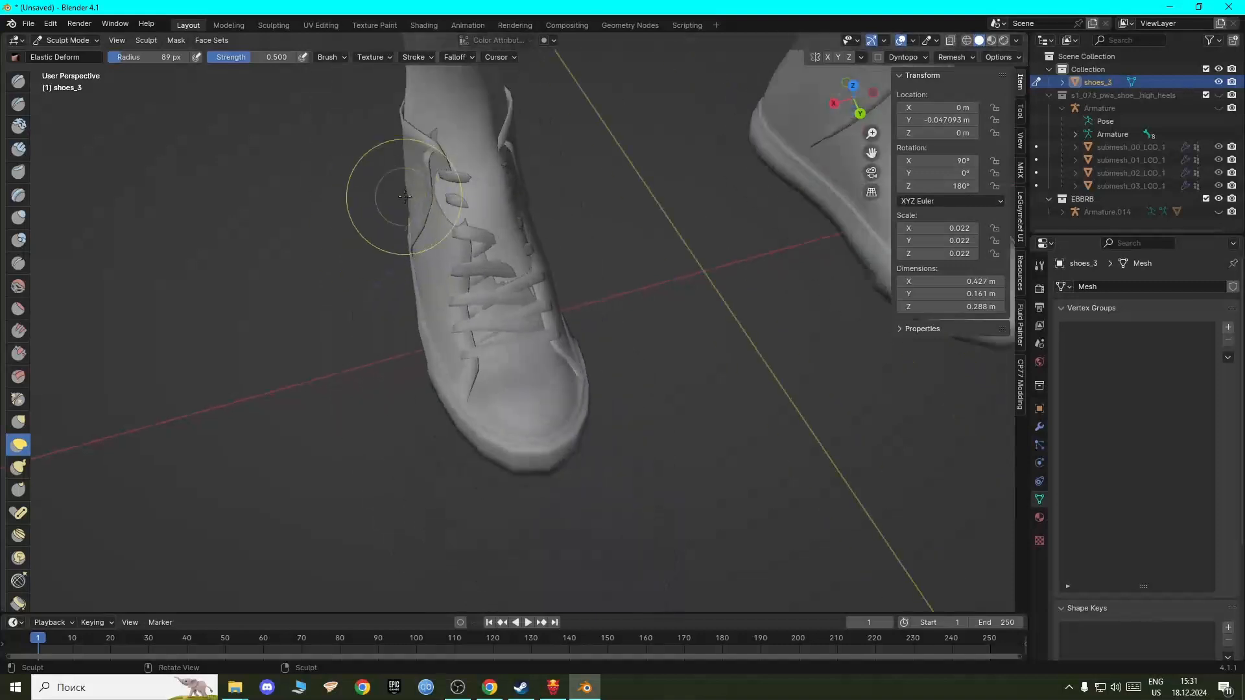
{"action": "mouse_move", "coordinate": [473, 244]}
{"action": "middle_mouse_down"}
{"action": "mouse_move", "coordinate": [441, 243]}
{"action": "mouse_move", "coordinate": [444, 197]}
{"action": "middle_mouse_up"}
{"action": "left_click_drag", "start_coordinate": [474, 173], "coordinate": [491, 187]}
{"action": "mouse_move", "coordinate": [491, 188]}
{"action": "middle_mouse_down"}
{"action": "mouse_move", "coordinate": [364, 214]}
{"action": "mouse_move", "coordinate": [462, 276]}
{"action": "middle_mouse_up"}
{"action": "scroll", "coordinate": [457, 275], "scroll_direction": "up", "scroll_amount": 2}
{"action": "middle_click_drag", "start_coordinate": [388, 213], "coordinate": [441, 224]}
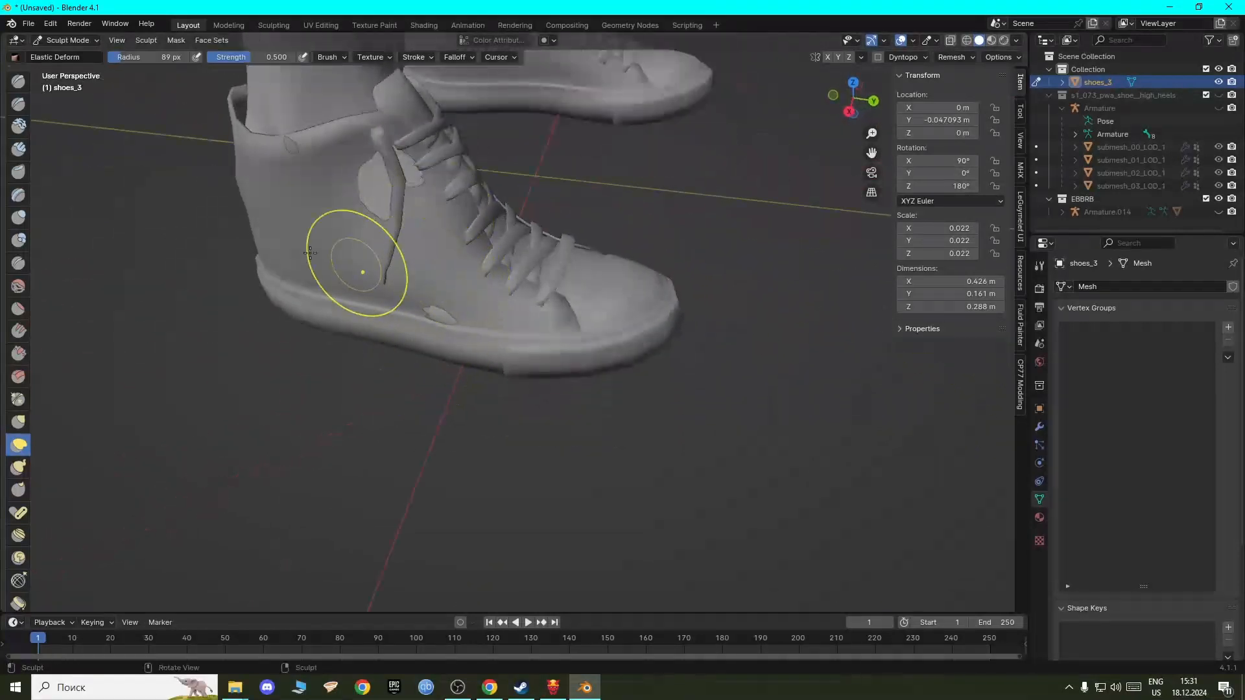
Step: Use the Grab brush to pull the right shoe's outer ankle side over the exposed skin beside the laces
{"action": "left_click", "coordinate": [19, 422]}
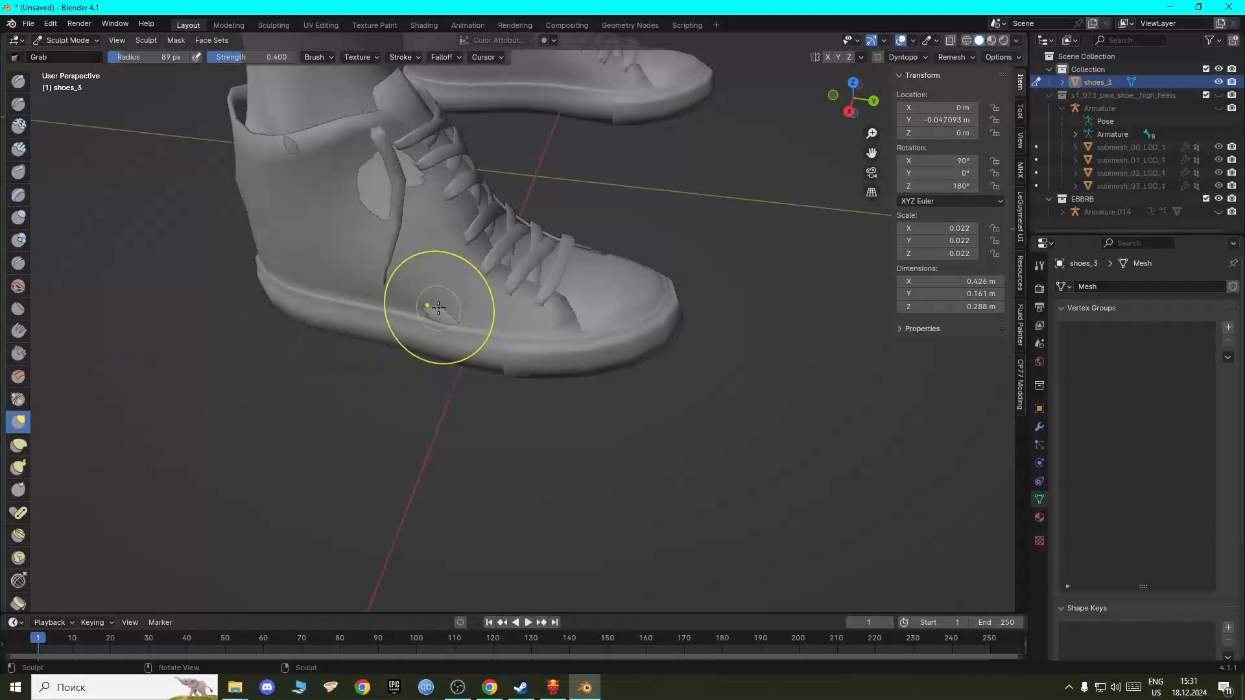
{"action": "mouse_move", "coordinate": [400, 242]}
{"action": "middle_mouse_down"}
{"action": "mouse_move", "coordinate": [272, 210]}
{"action": "mouse_move", "coordinate": [351, 227]}
{"action": "middle_mouse_up"}
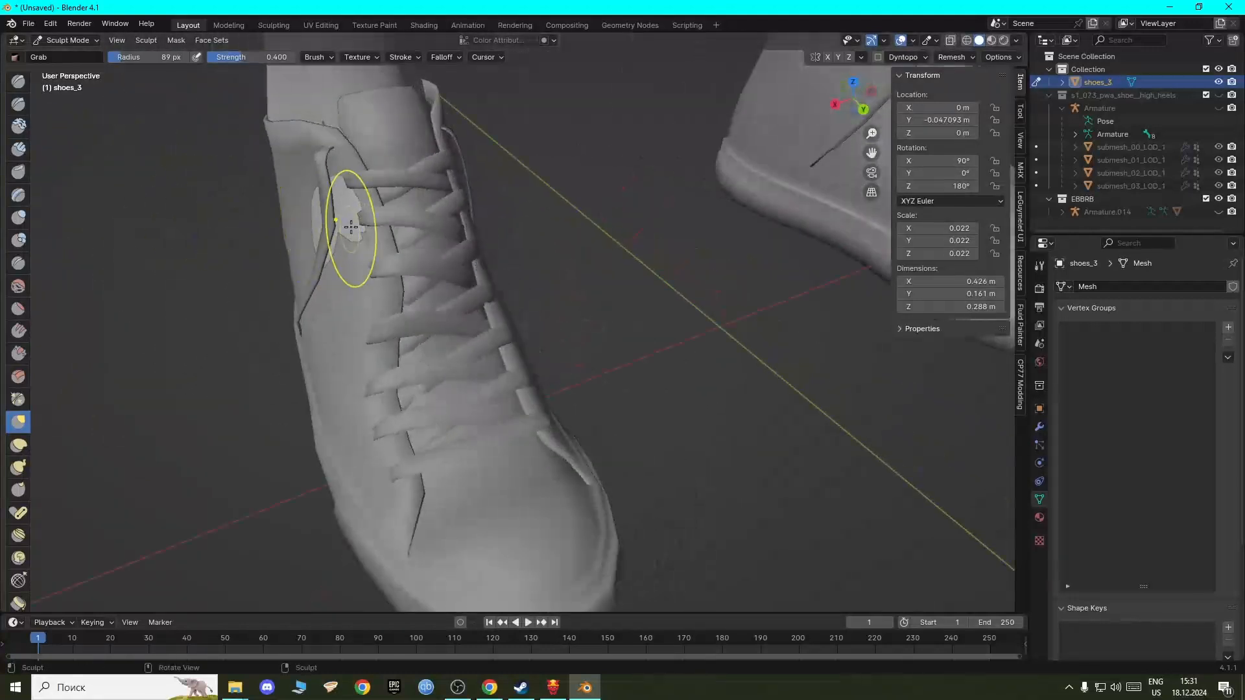
{"action": "mouse_move", "coordinate": [319, 215]}
{"action": "left_mouse_down"}
{"action": "mouse_move", "coordinate": [311, 255]}
{"action": "mouse_move", "coordinate": [296, 253]}
{"action": "left_mouse_up"}
{"action": "middle_click_drag", "start_coordinate": [320, 208], "coordinate": [348, 153]}
{"action": "middle_click_drag", "start_coordinate": [262, 120], "coordinate": [203, 214]}
Step: Return to Object Mode, deselect the shoes and examine how both fit the feet
{"action": "left_click", "coordinate": [67, 40]}
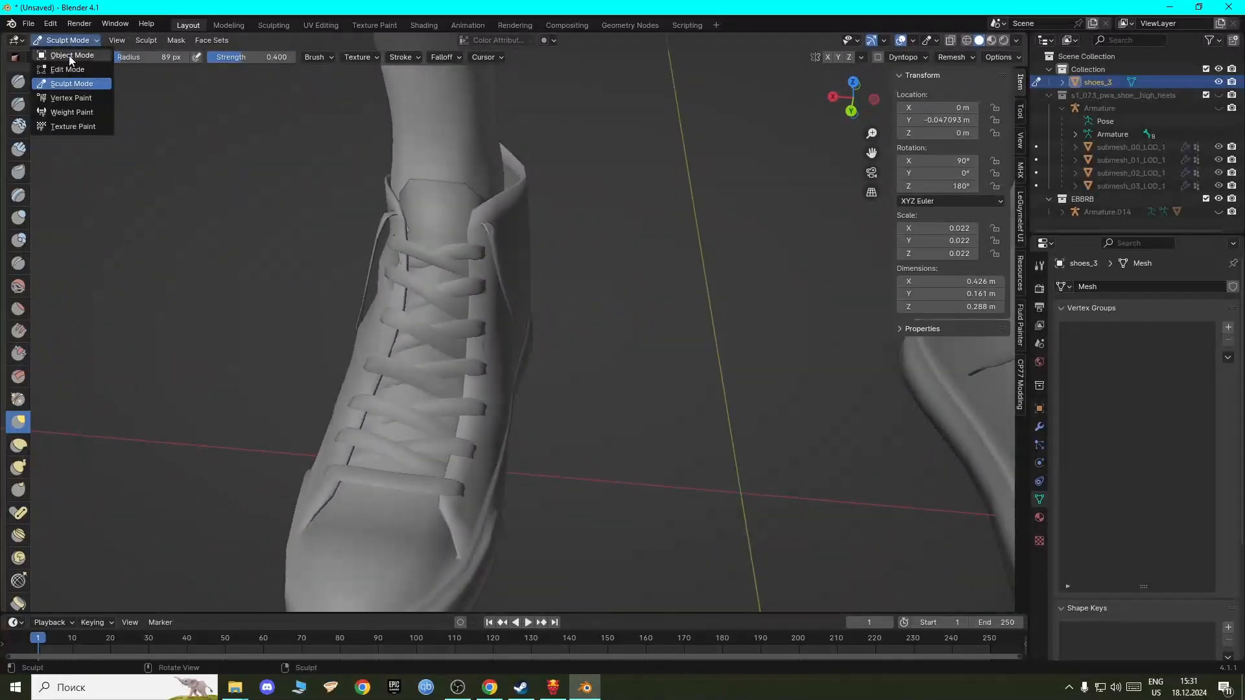
{"action": "left_click", "coordinate": [69, 56]}
{"action": "left_click", "coordinate": [584, 391]}
{"action": "scroll", "coordinate": [605, 394], "scroll_direction": "down", "scroll_amount": 5}
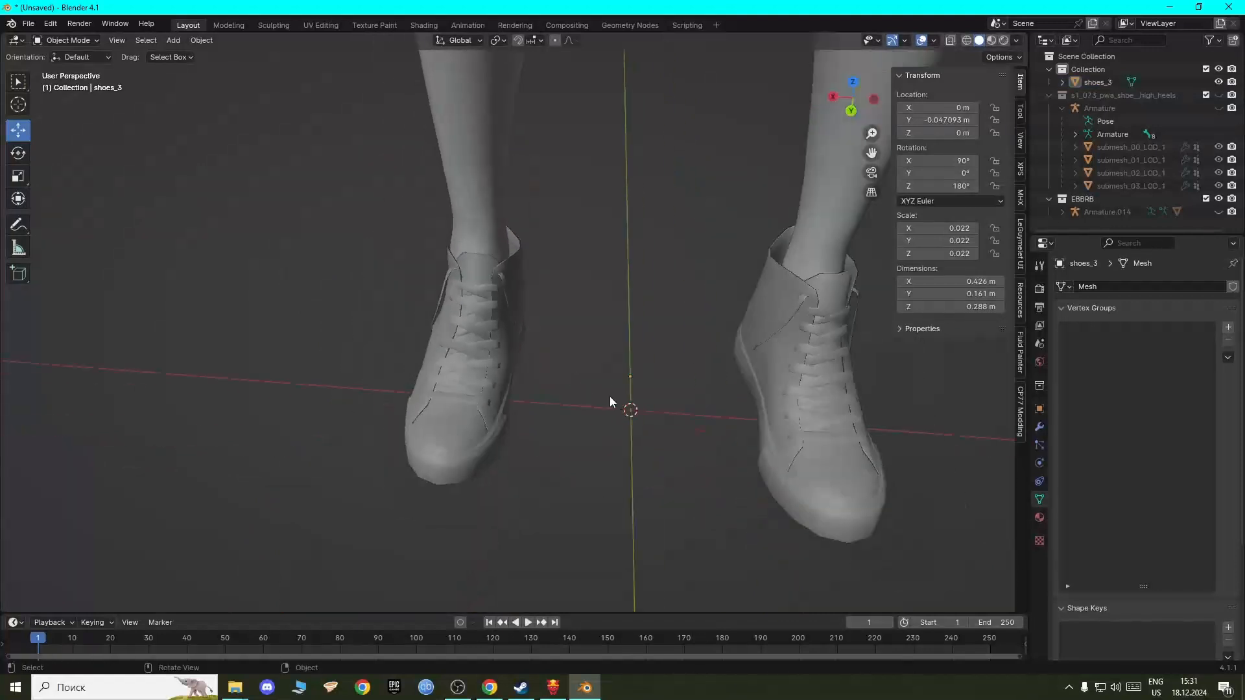
{"action": "middle_click_drag", "start_coordinate": [610, 396], "coordinate": [434, 325]}
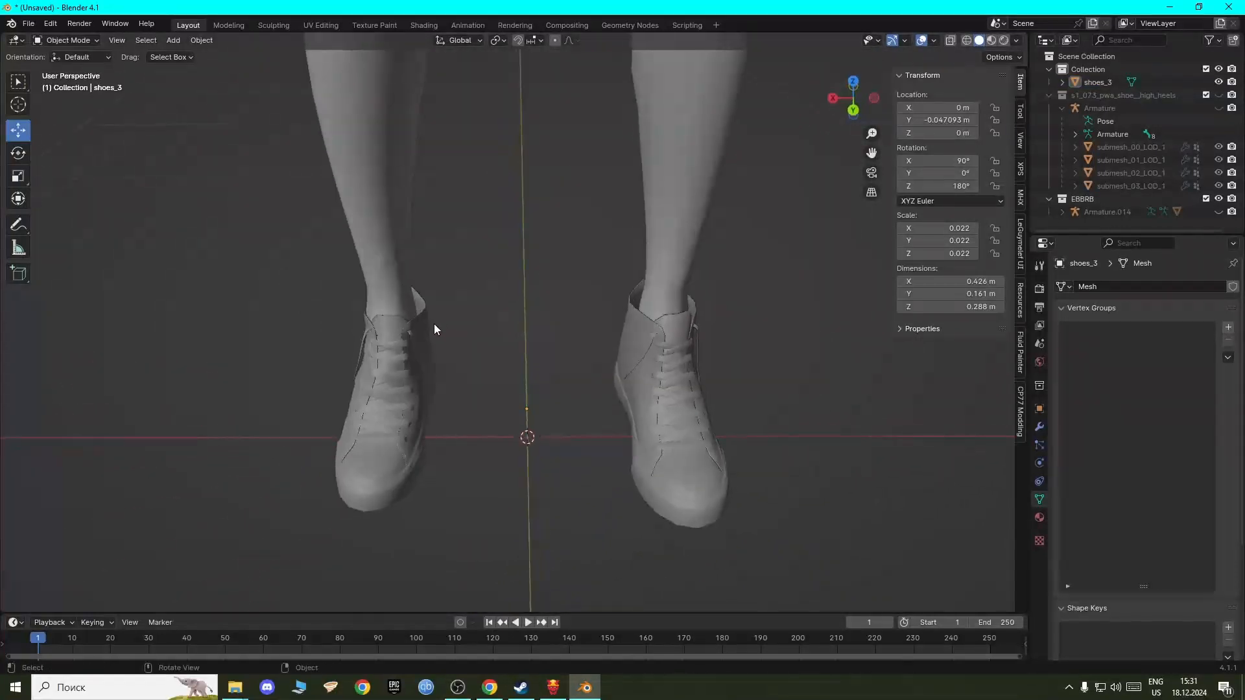
{"action": "middle_click_drag", "start_coordinate": [524, 347], "coordinate": [578, 321]}
{"action": "left_click", "coordinate": [559, 343]}
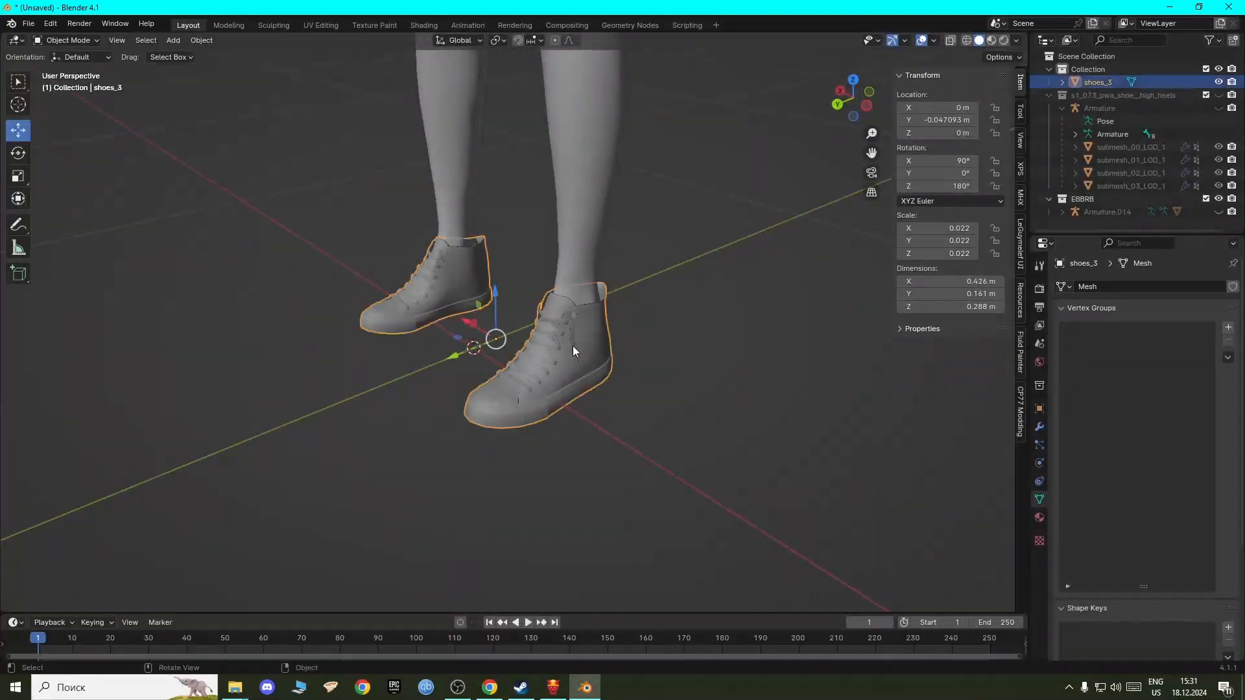
{"action": "key", "text": "alt+a"}
{"action": "middle_click_drag", "start_coordinate": [523, 364], "coordinate": [551, 345]}
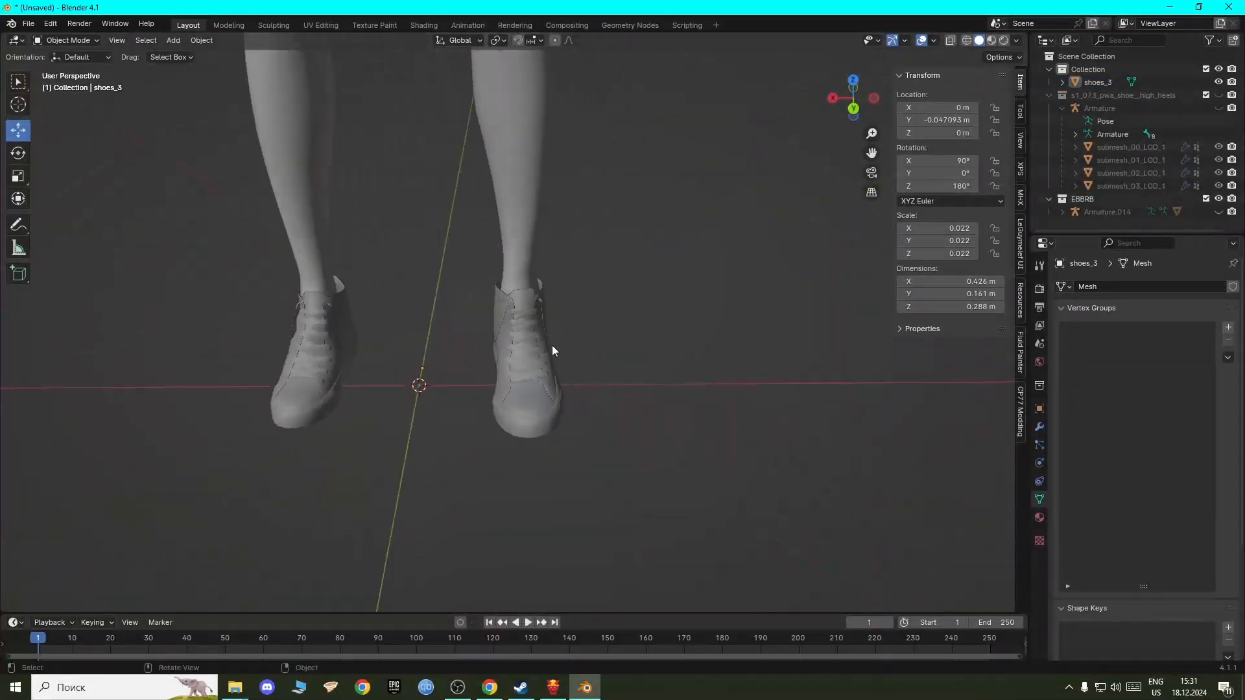
{"action": "left_click", "coordinate": [527, 375]}
{"action": "left_click", "coordinate": [629, 336]}
Step: Turn on the Statistics overlay and check the geometry counts of the shoes_3 mesh
{"action": "left_click", "coordinate": [1129, 187]}
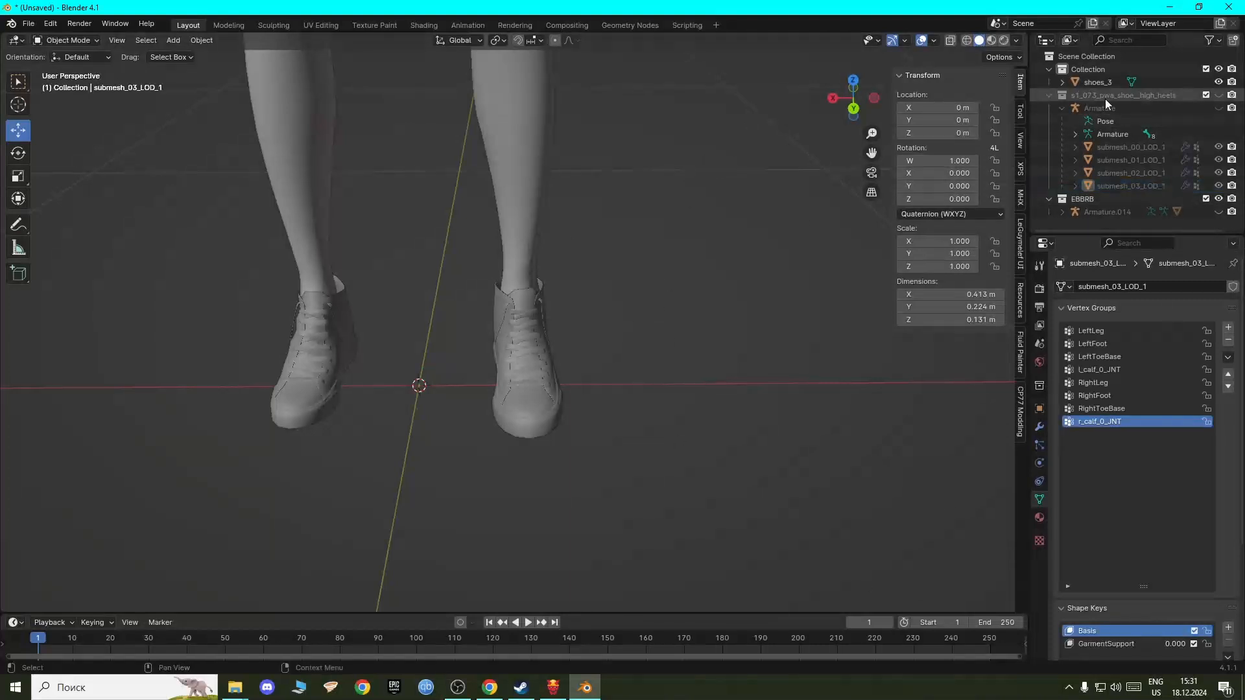
{"action": "left_click", "coordinate": [1100, 82]}
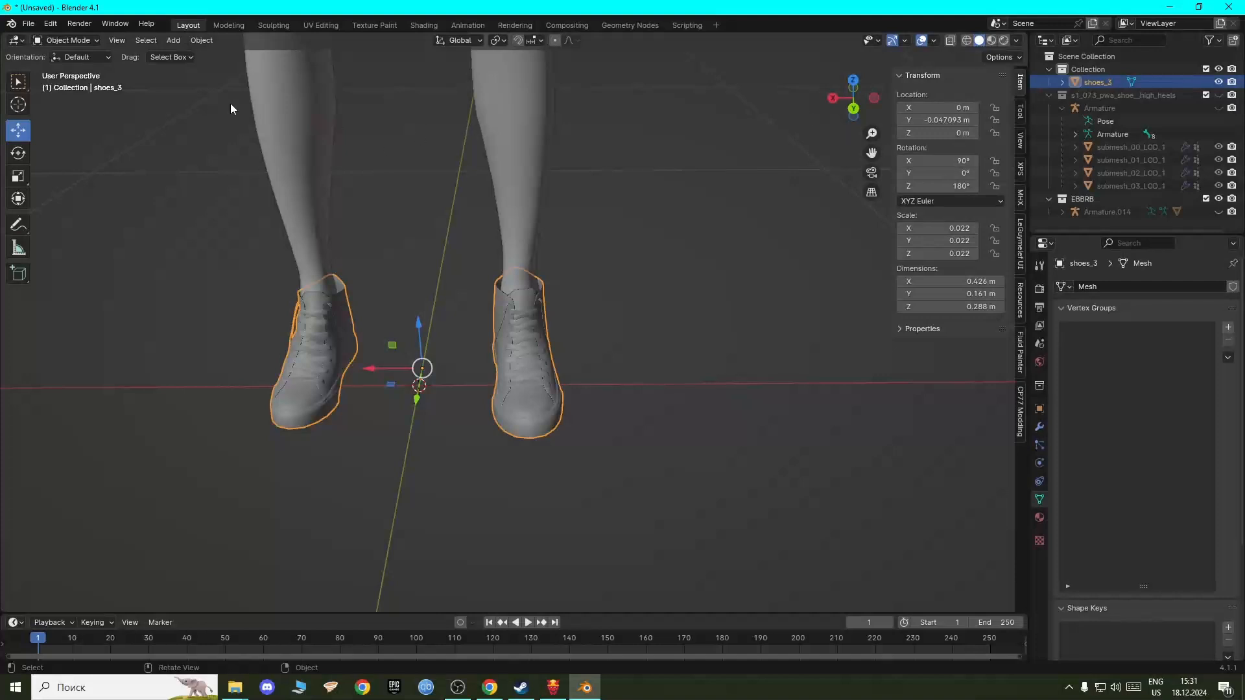
{"action": "left_click", "coordinate": [901, 41]}
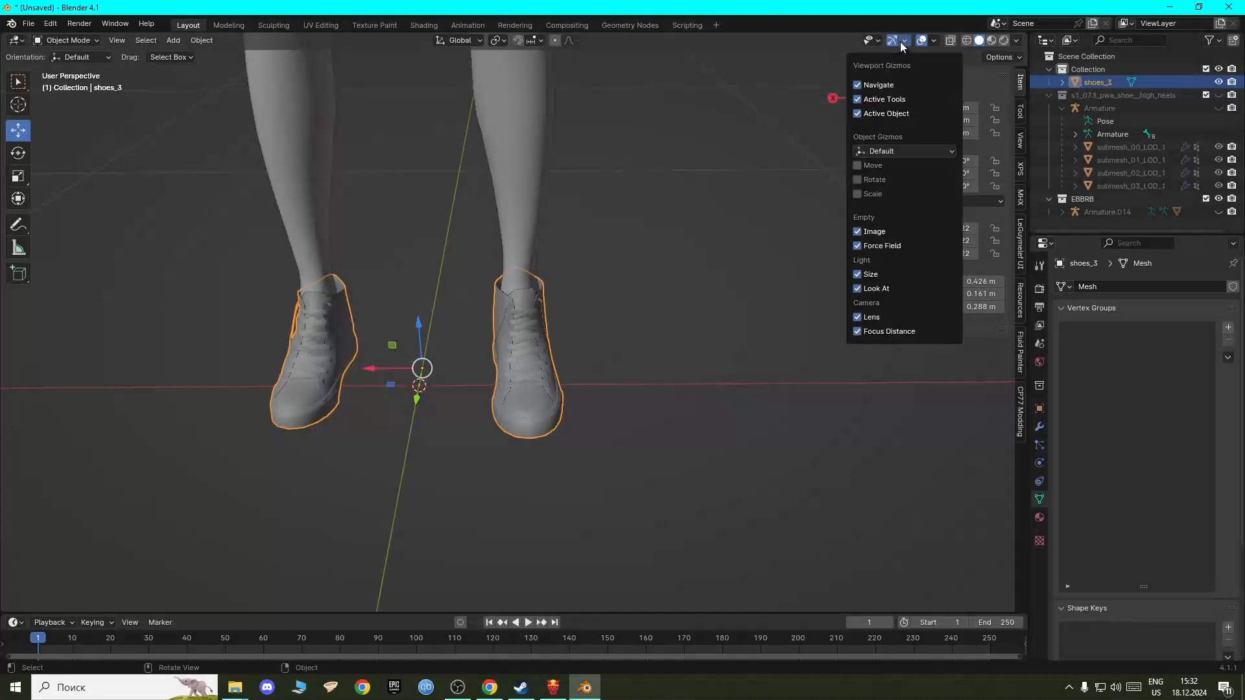
{"action": "left_click", "coordinate": [934, 41]}
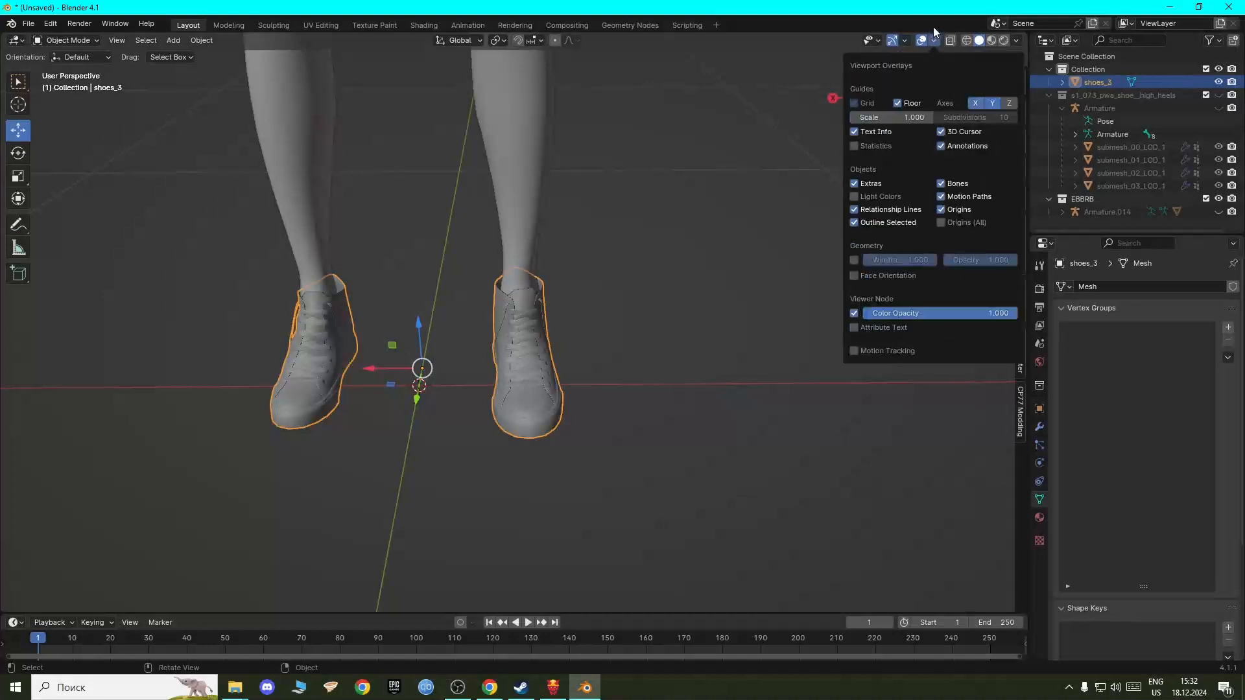
{"action": "left_click", "coordinate": [854, 146]}
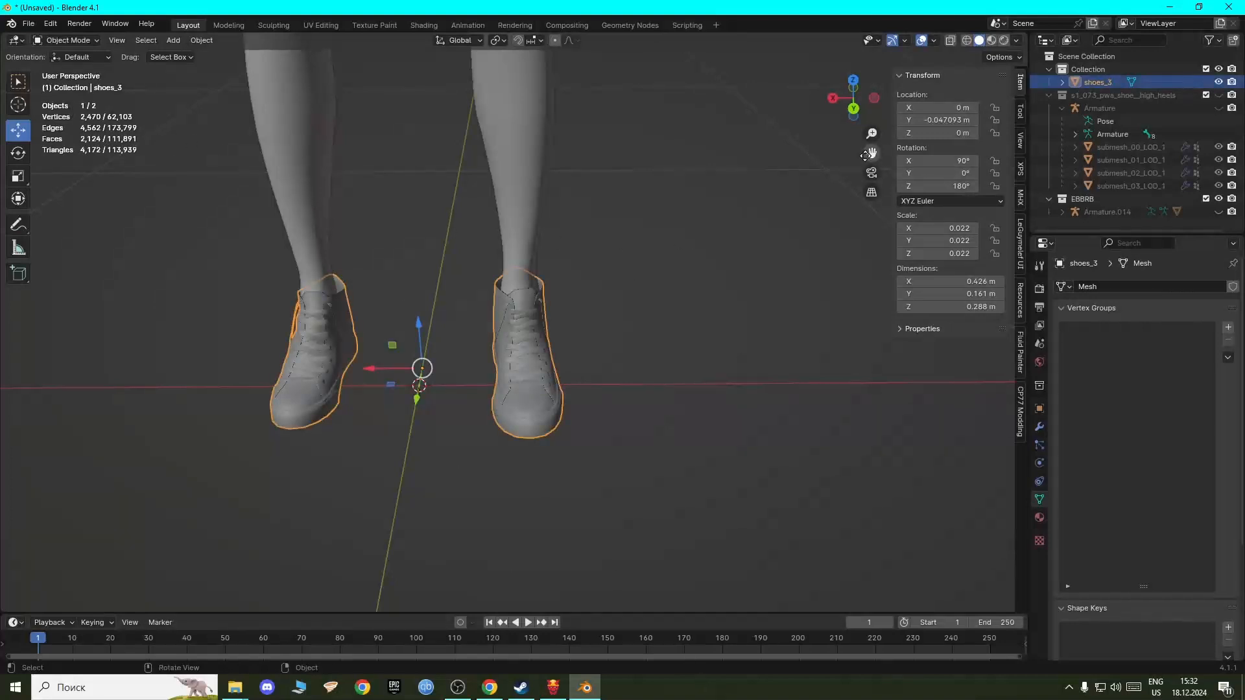
{"action": "left_click", "coordinate": [844, 295]}
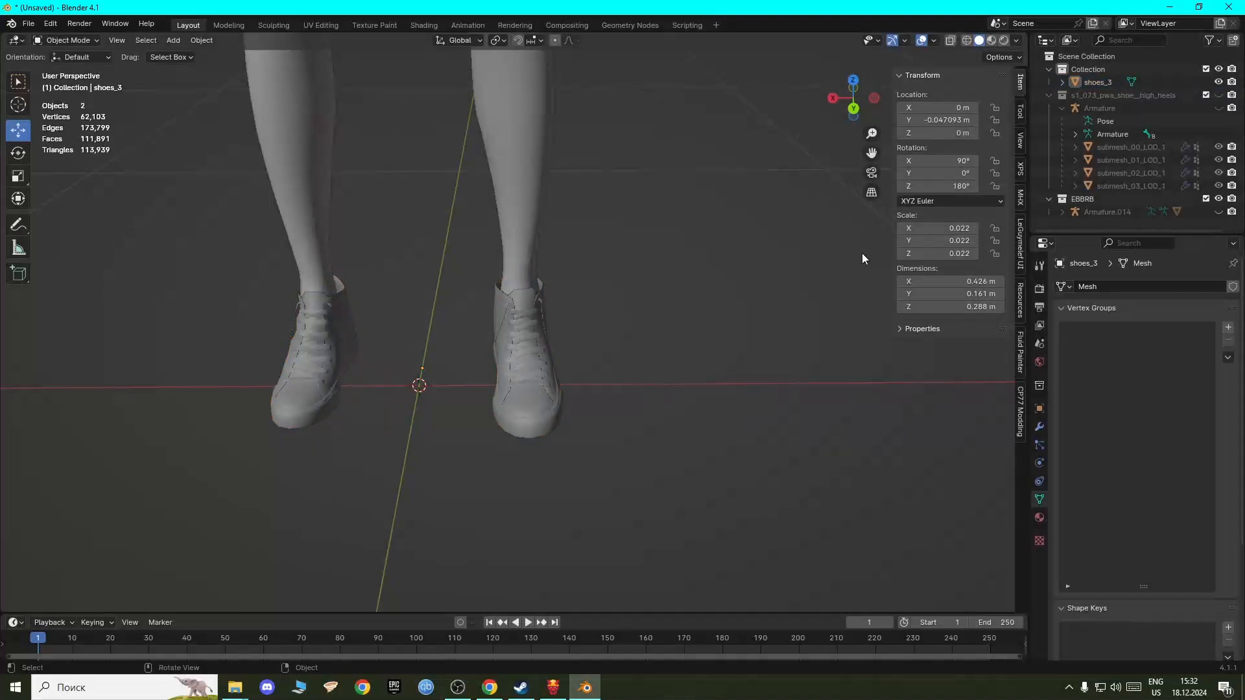
Step: Hide the collection containing shoes_3 and show the s1_073_pwa_shoe__high_heels collection
{"action": "left_click", "coordinate": [1126, 187]}
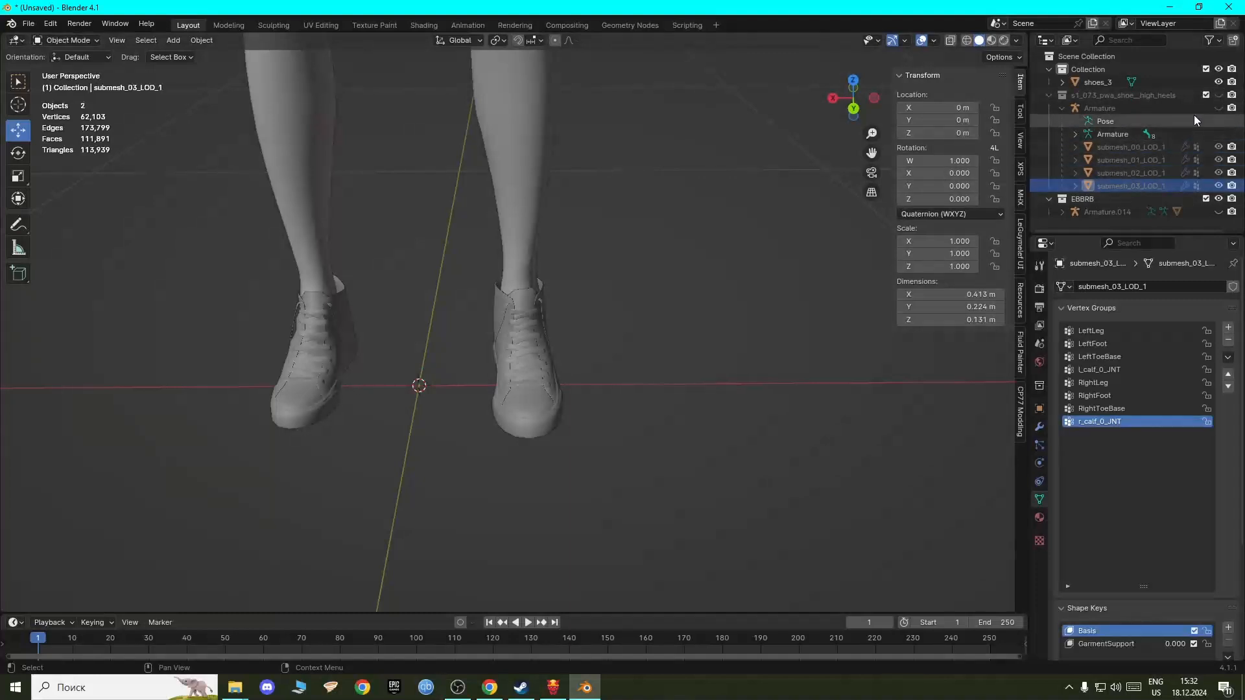
{"action": "left_click", "coordinate": [1219, 69]}
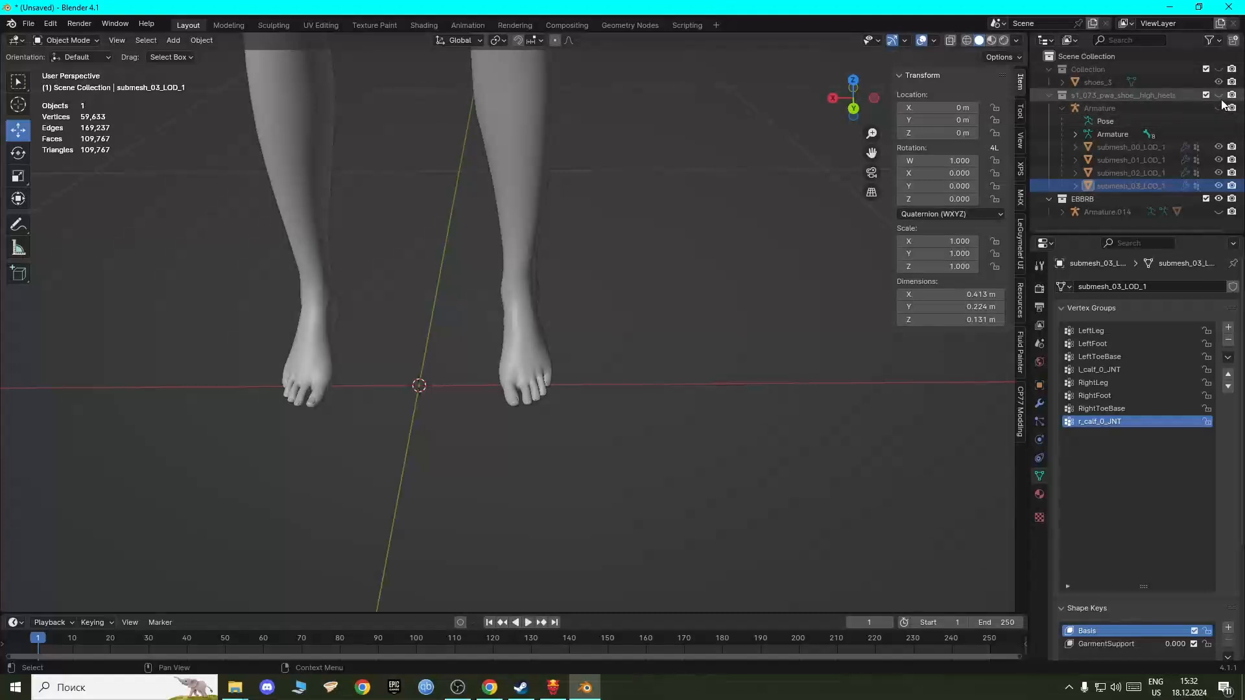
{"action": "left_click", "coordinate": [1219, 96]}
{"action": "scroll", "coordinate": [489, 332], "scroll_direction": "up", "scroll_amount": 1}
{"action": "left_click", "coordinate": [330, 467]}
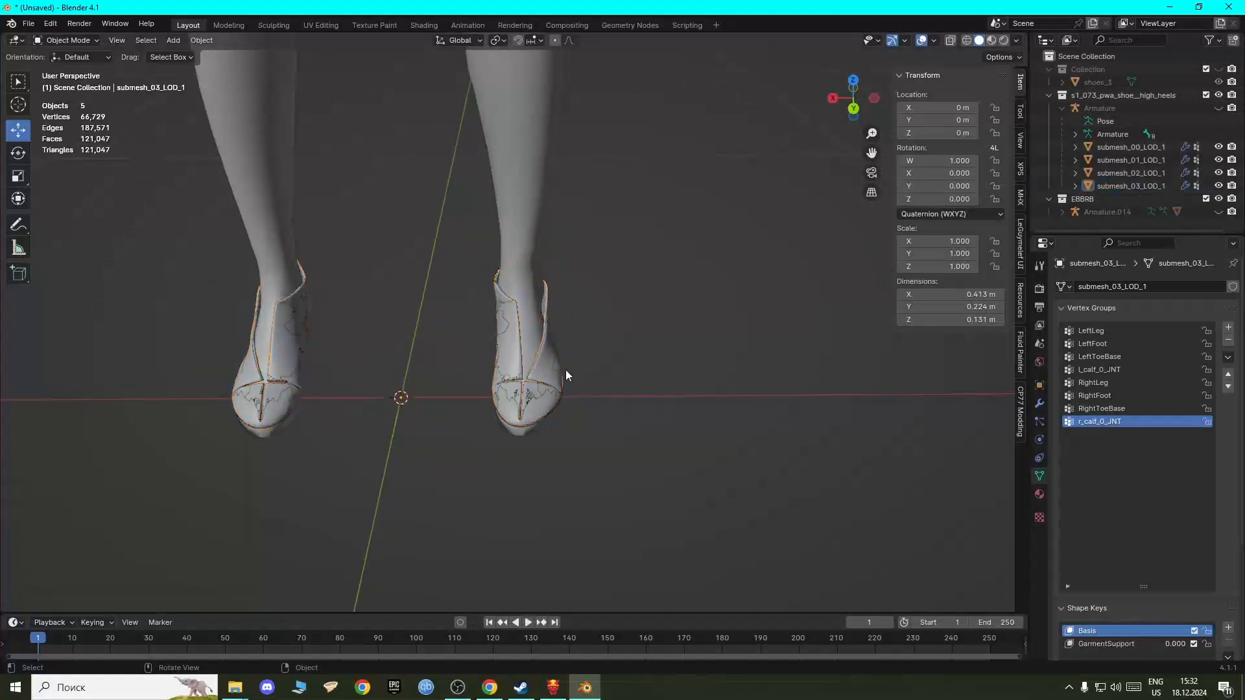
Step: Select the four high-heel submeshes, submesh_00_LOD_1 to submesh_03_LOD_1, and examine their combined geometry statistics
{"action": "scroll", "coordinate": [565, 370], "scroll_direction": "up", "scroll_amount": 2}
{"action": "left_click", "coordinate": [1140, 187]}
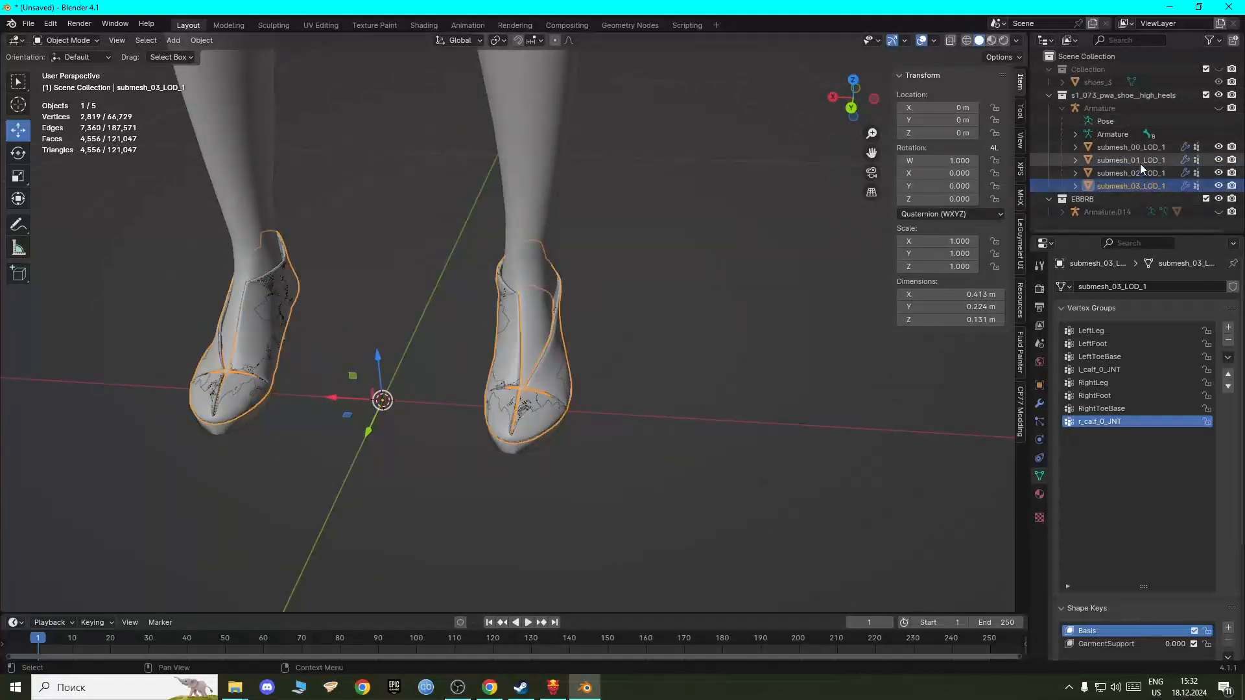
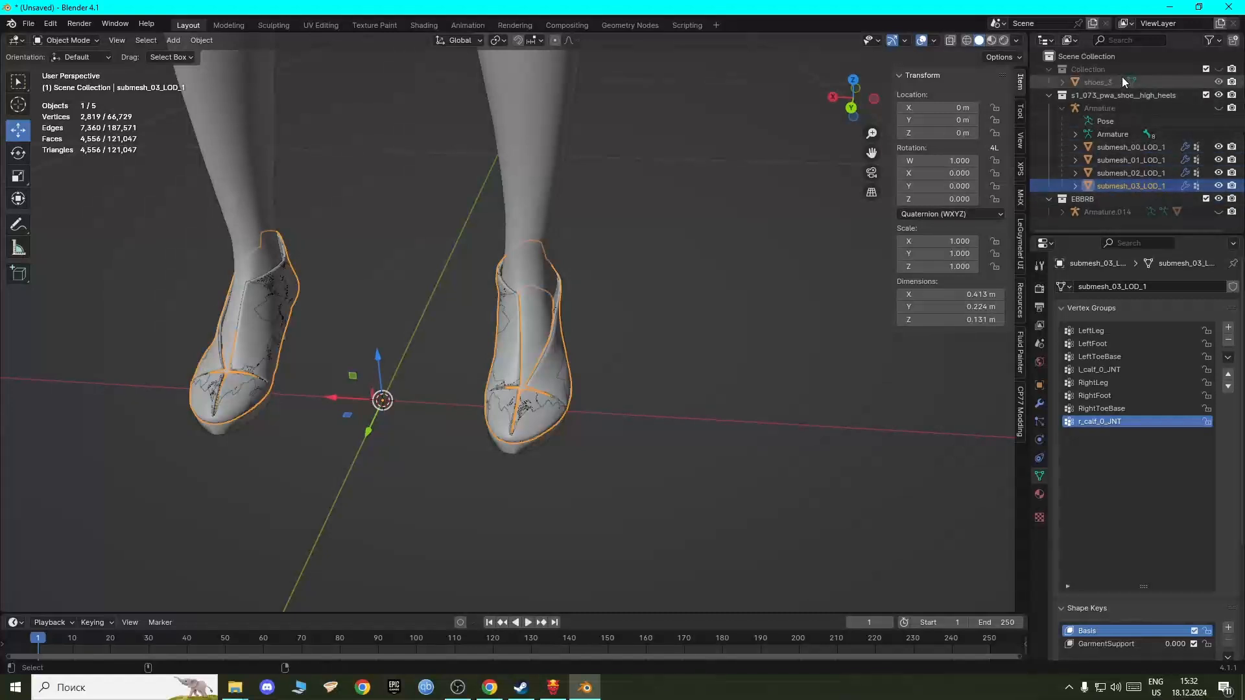
{"action": "left_click", "coordinate": [1145, 162], "text": "shift"}
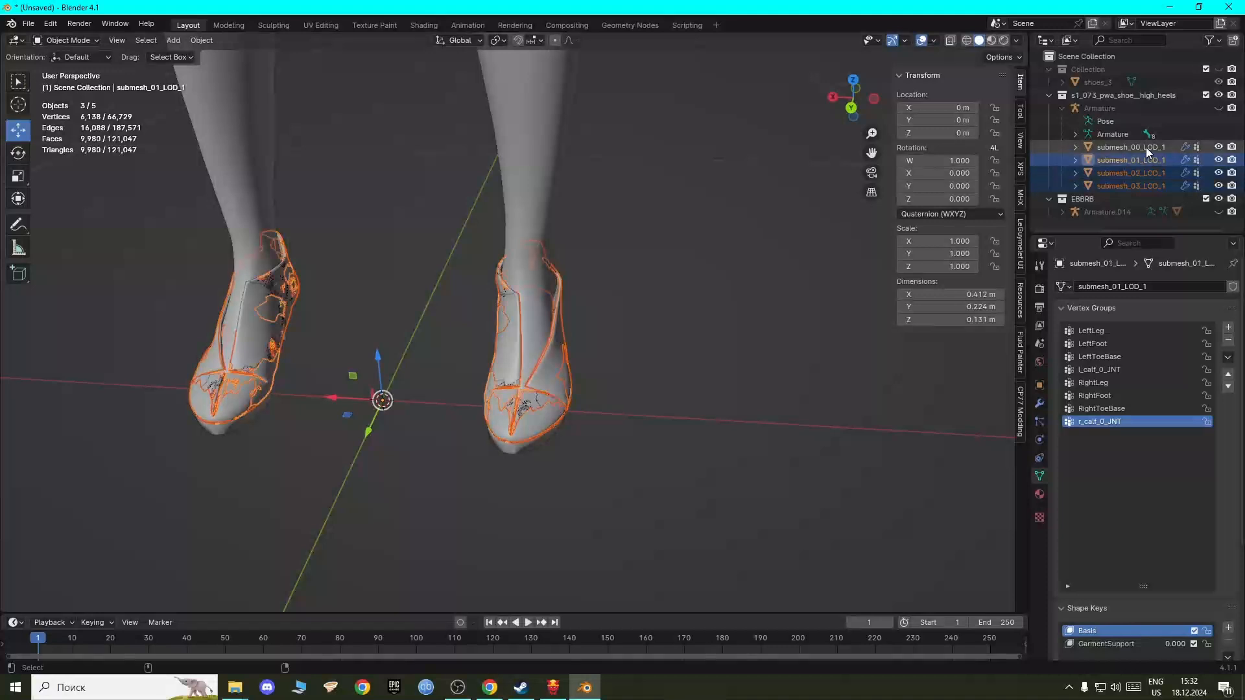
{"action": "left_click", "coordinate": [1145, 148], "text": "shift"}
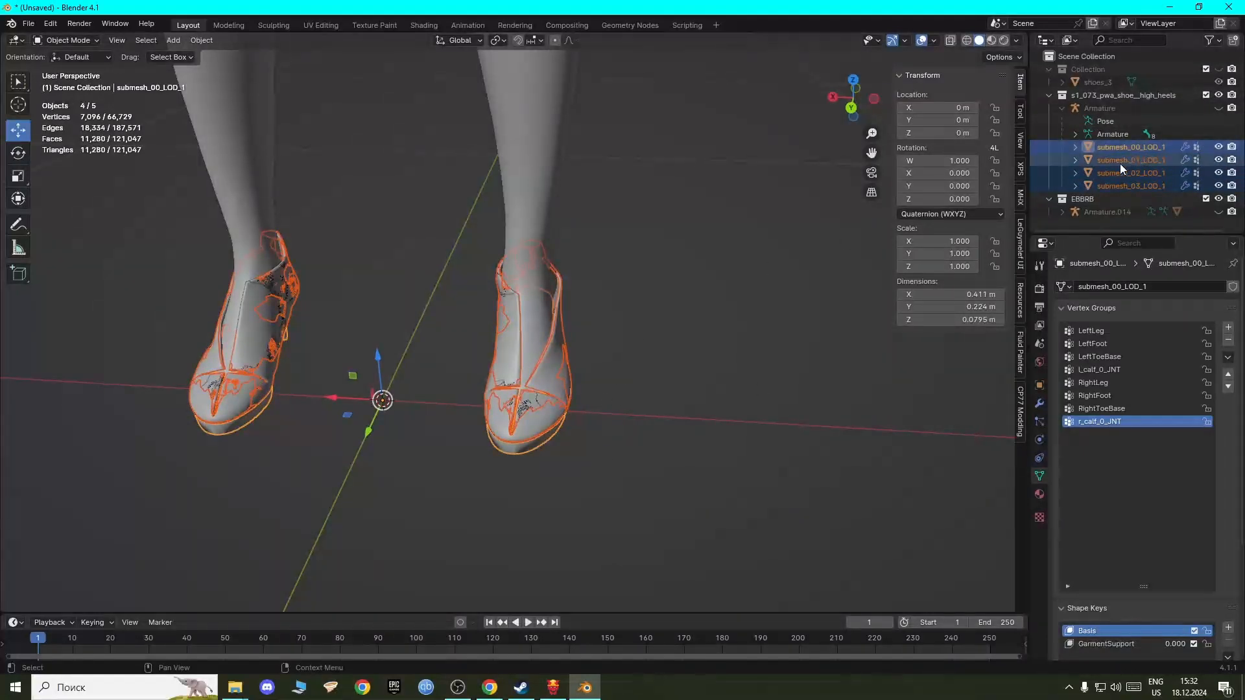
{"action": "middle_click_drag", "start_coordinate": [500, 456], "coordinate": [493, 389]}
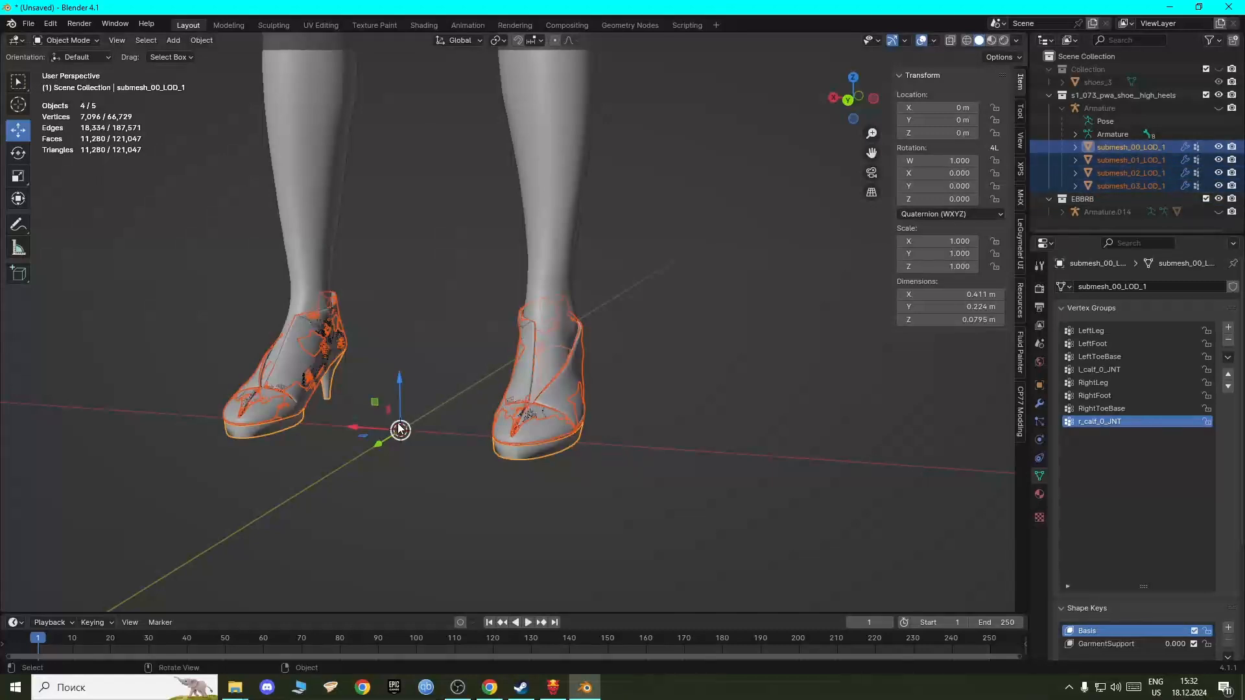
{"action": "middle_click_drag", "start_coordinate": [399, 429], "coordinate": [433, 387]}
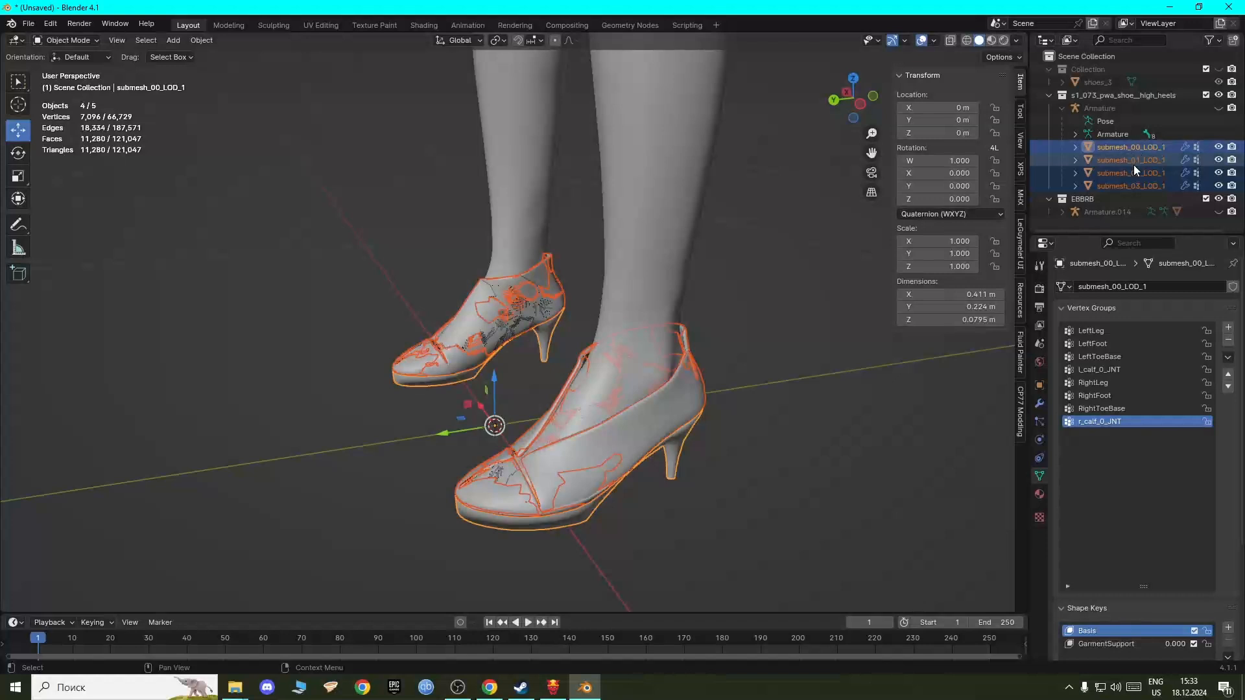
Step: Join the four selected high-heel submeshes into submesh_00_LOD_1 and check the combined mesh from several sides
{"action": "middle_click_drag", "start_coordinate": [714, 300], "coordinate": [571, 402]}
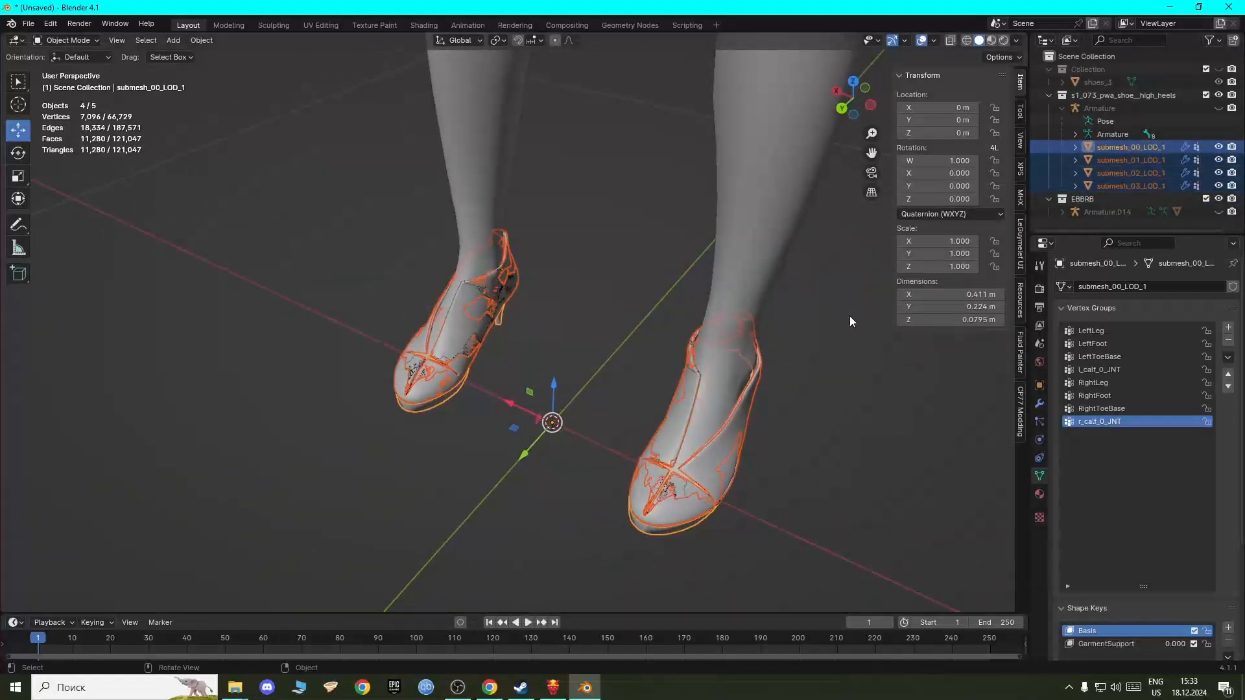
{"action": "key", "text": "ctrl+j"}
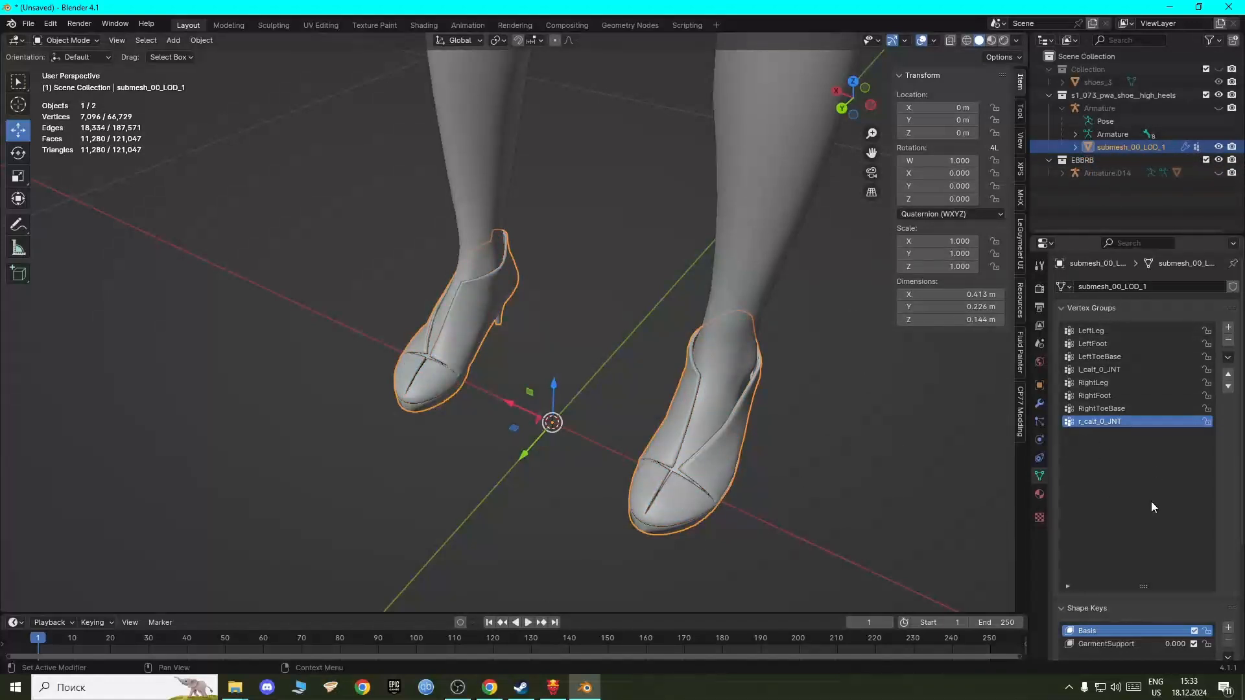
{"action": "middle_click_drag", "start_coordinate": [666, 497], "coordinate": [666, 447]}
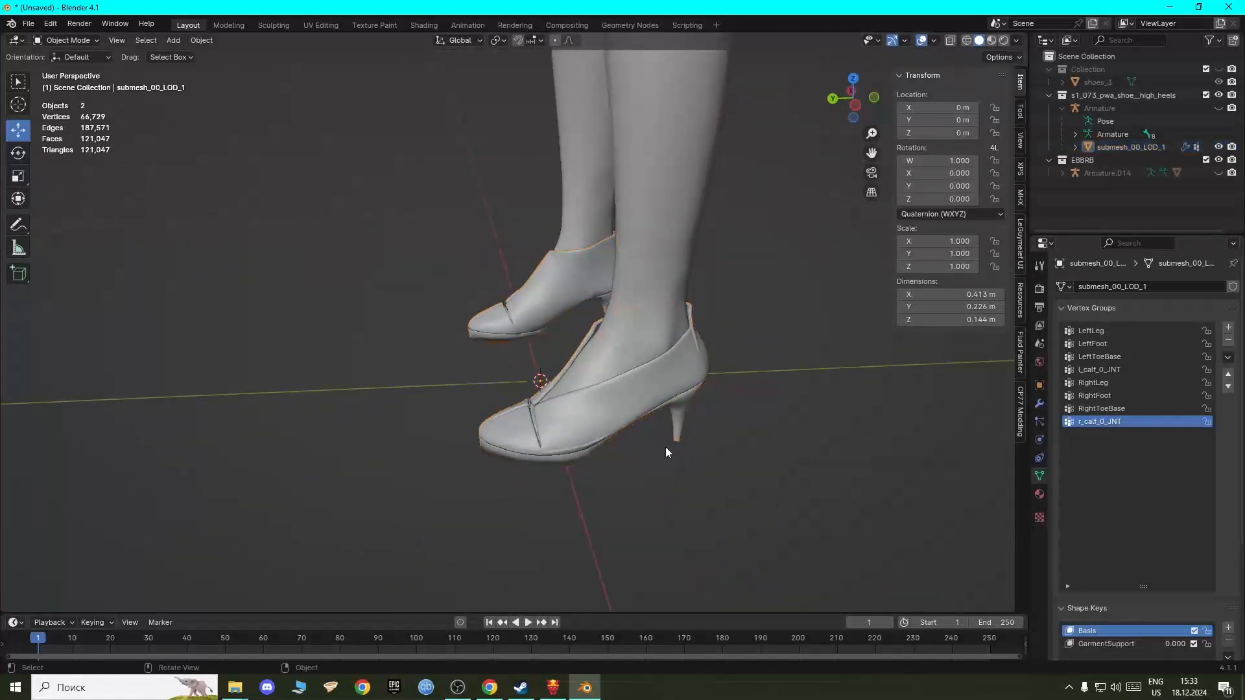
{"action": "middle_click_drag", "start_coordinate": [646, 497], "coordinate": [844, 480]}
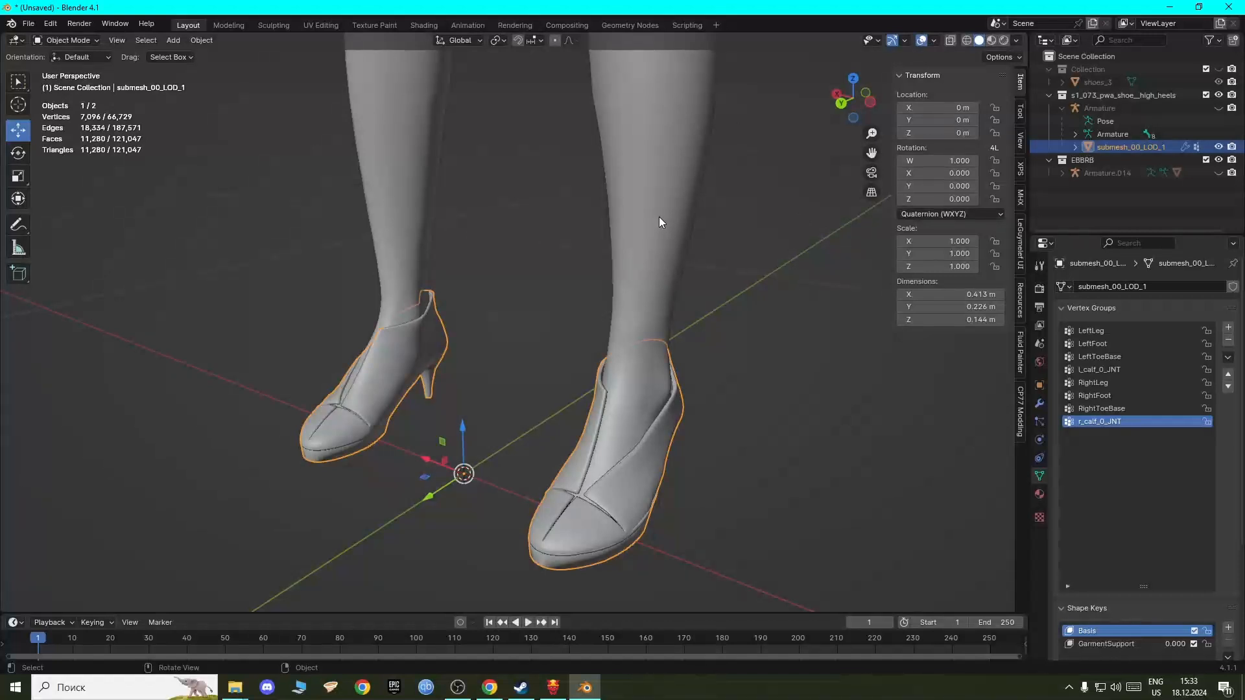
Step: Show the collection containing shoes_3 and select submesh_00_LOD_1 together with shoes_3, keeping shoes_3 as the active object
{"action": "left_click", "coordinate": [1115, 82]}
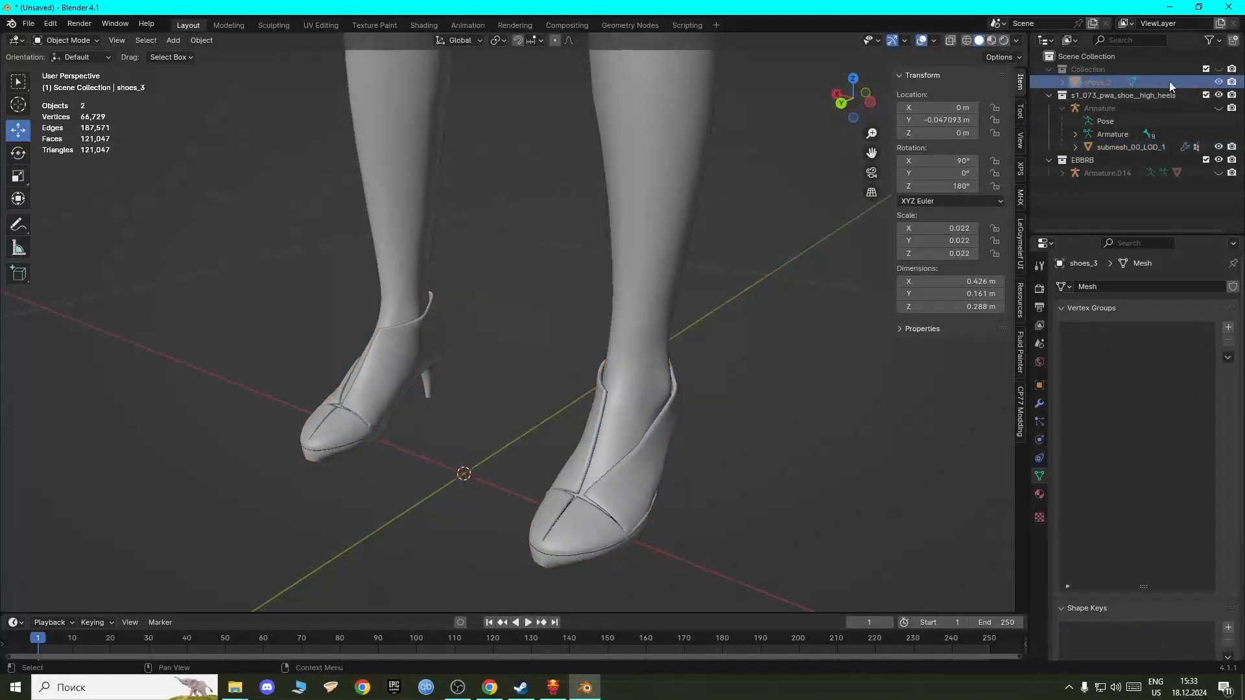
{"action": "left_click", "coordinate": [1218, 70]}
{"action": "left_click", "coordinate": [1105, 148]}
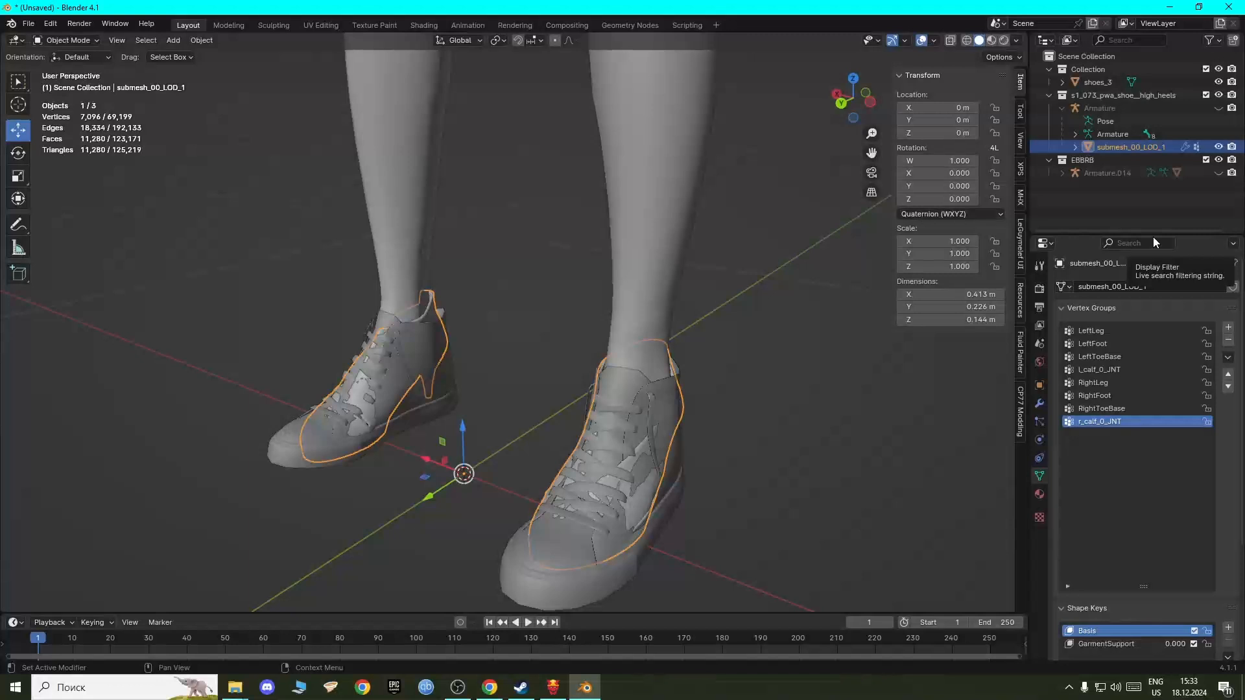
{"action": "left_click", "coordinate": [1099, 83], "text": "ctrl"}
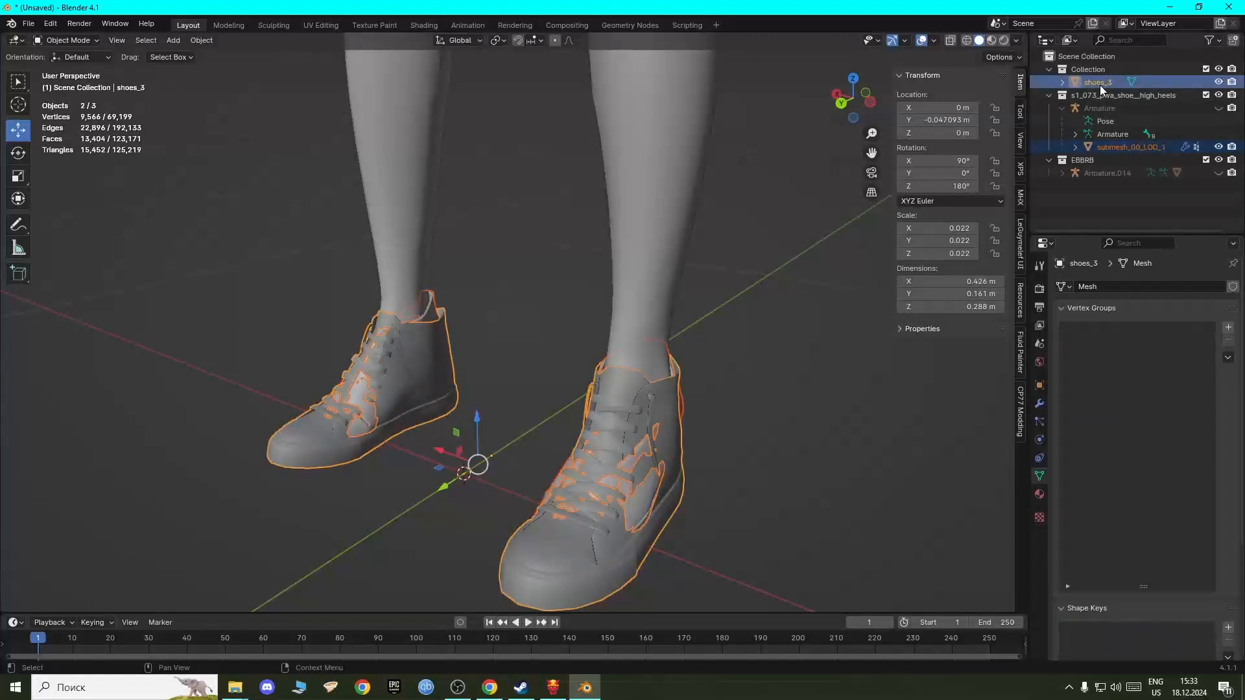
{"action": "middle_click_drag", "start_coordinate": [449, 344], "coordinate": [499, 404]}
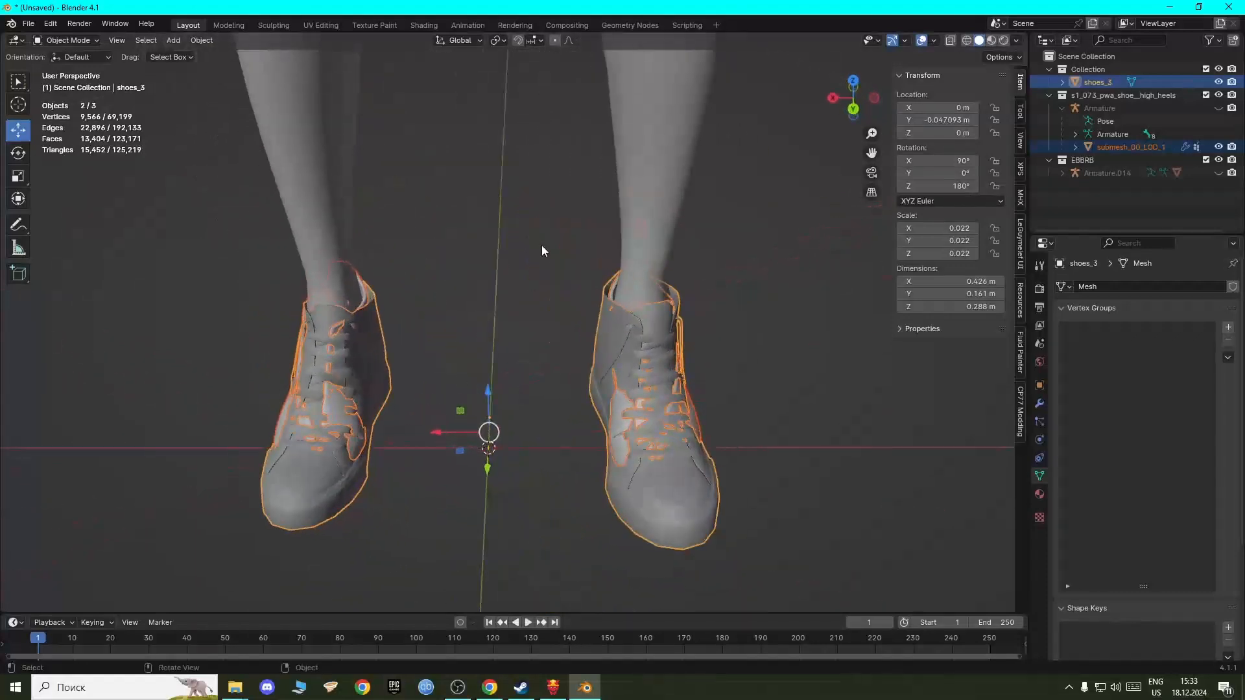
{"action": "left_click", "coordinate": [542, 245]}
{"action": "left_click", "coordinate": [611, 394]}
{"action": "middle_click_drag", "start_coordinate": [614, 368], "coordinate": [349, 377]}
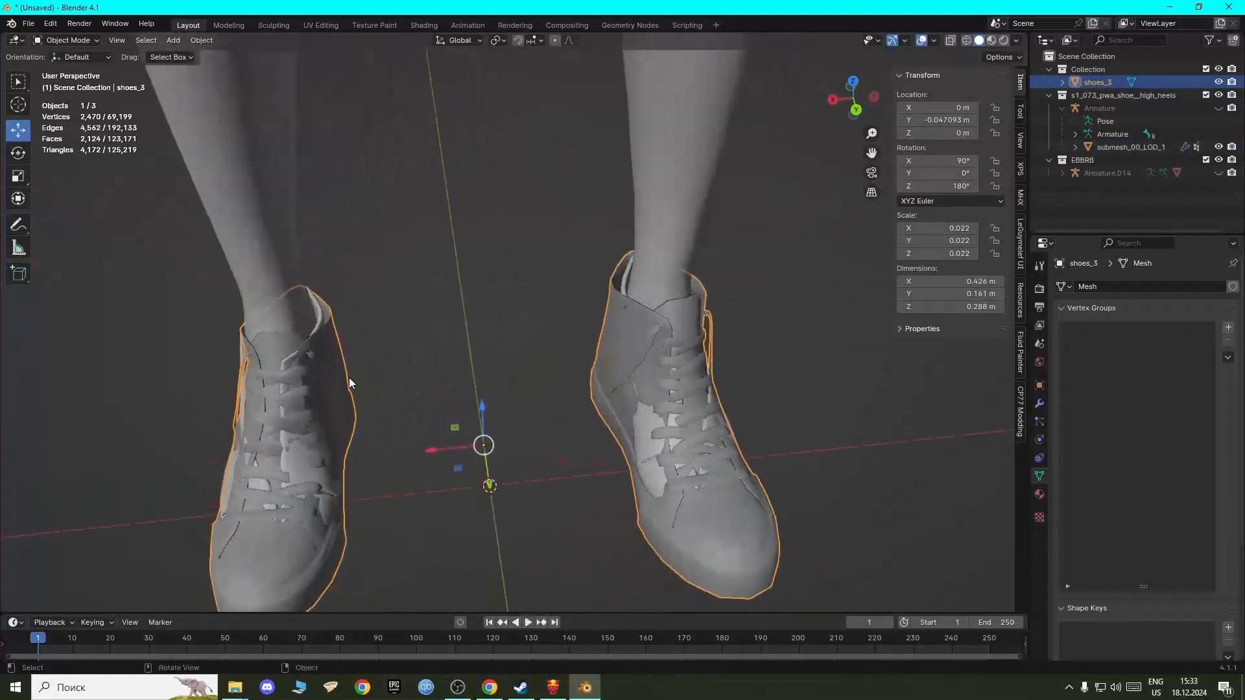
{"action": "left_click", "coordinate": [1114, 148]}
{"action": "left_click", "coordinate": [1103, 80], "text": "ctrl"}
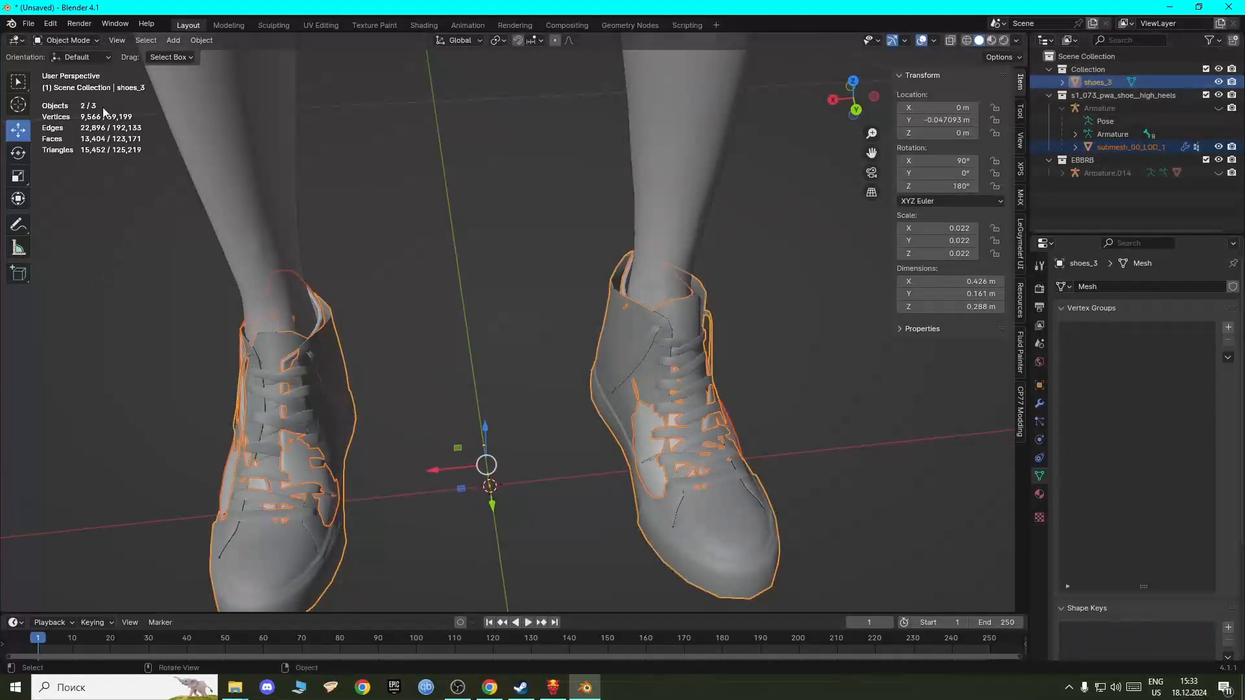
Step: Enter Weight Paint mode and transfer the weights from submesh_00_LOD_1 to shoes_3
{"action": "left_click", "coordinate": [91, 40]}
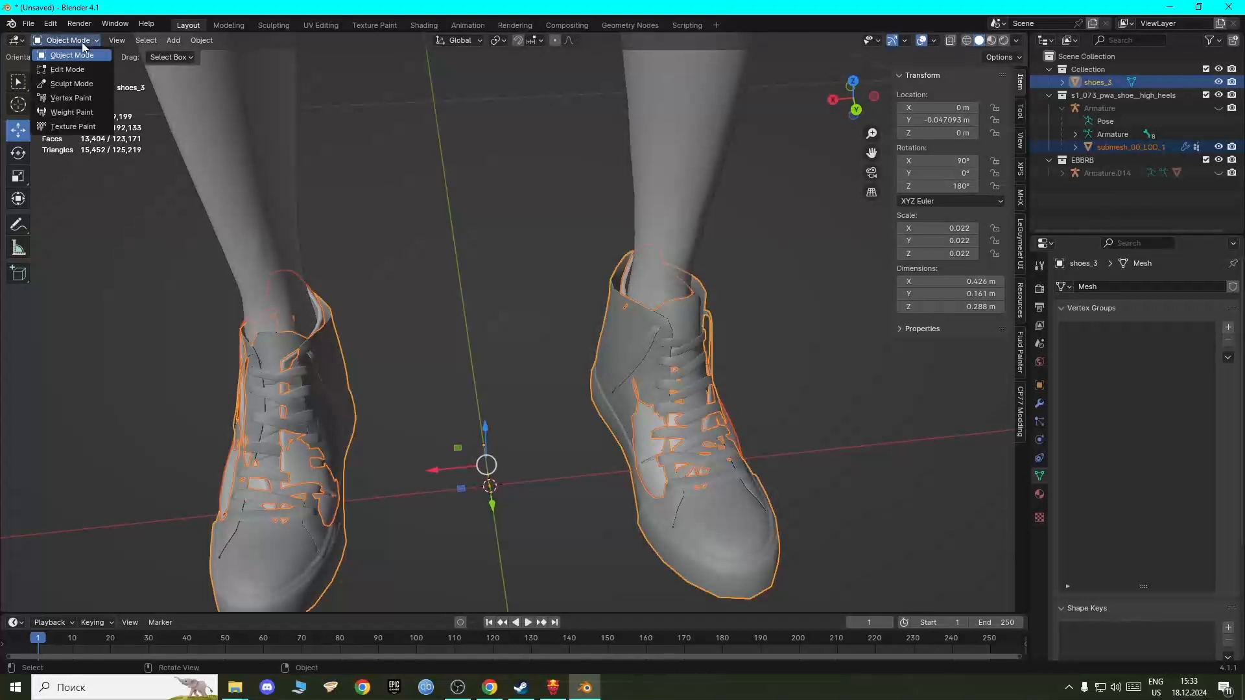
{"action": "left_click", "coordinate": [68, 114]}
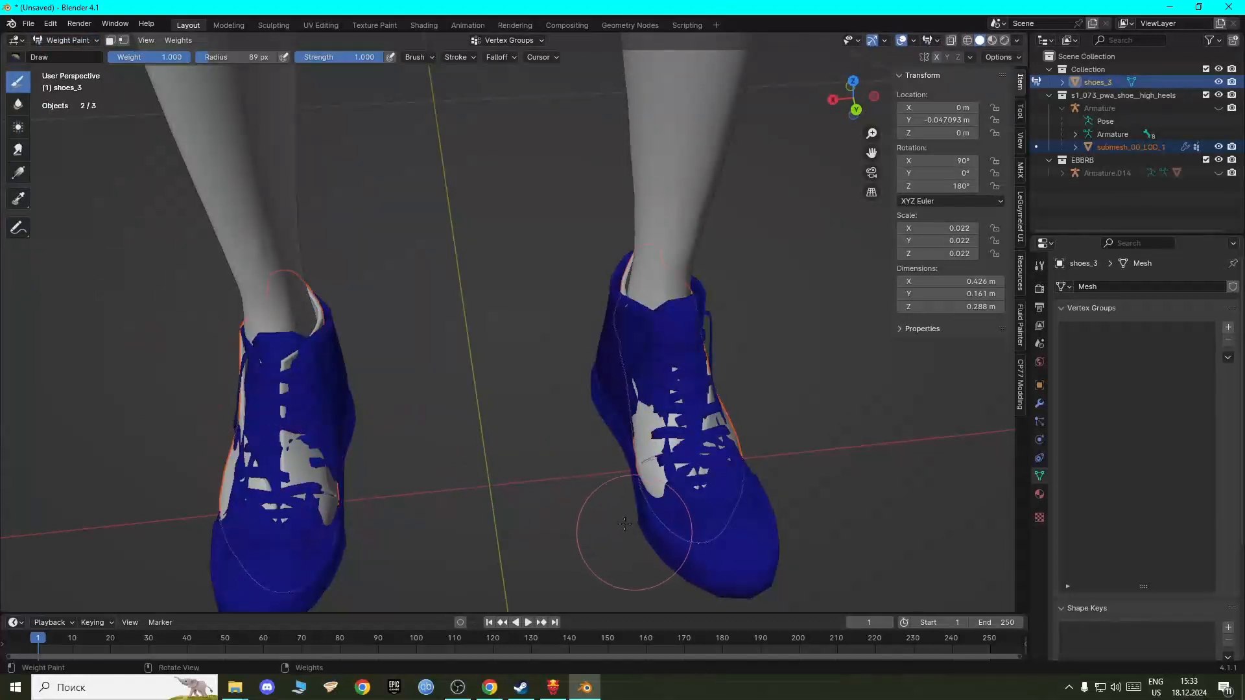
{"action": "scroll", "coordinate": [610, 537], "scroll_direction": "down", "scroll_amount": 3}
{"action": "scroll", "coordinate": [350, 392], "scroll_direction": "up", "scroll_amount": 1}
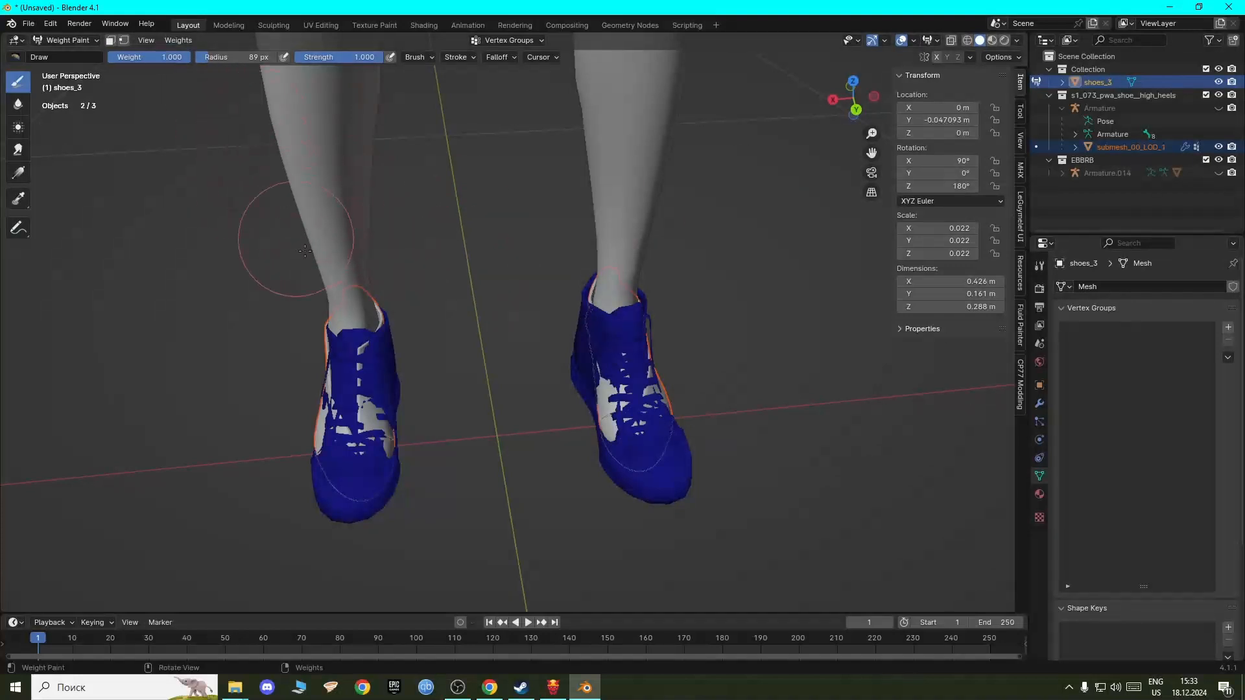
{"action": "mouse_move", "coordinate": [379, 343]}
{"action": "middle_mouse_down"}
{"action": "mouse_move", "coordinate": [288, 362]}
{"action": "mouse_move", "coordinate": [238, 352]}
{"action": "mouse_move", "coordinate": [211, 143]}
{"action": "middle_mouse_up"}
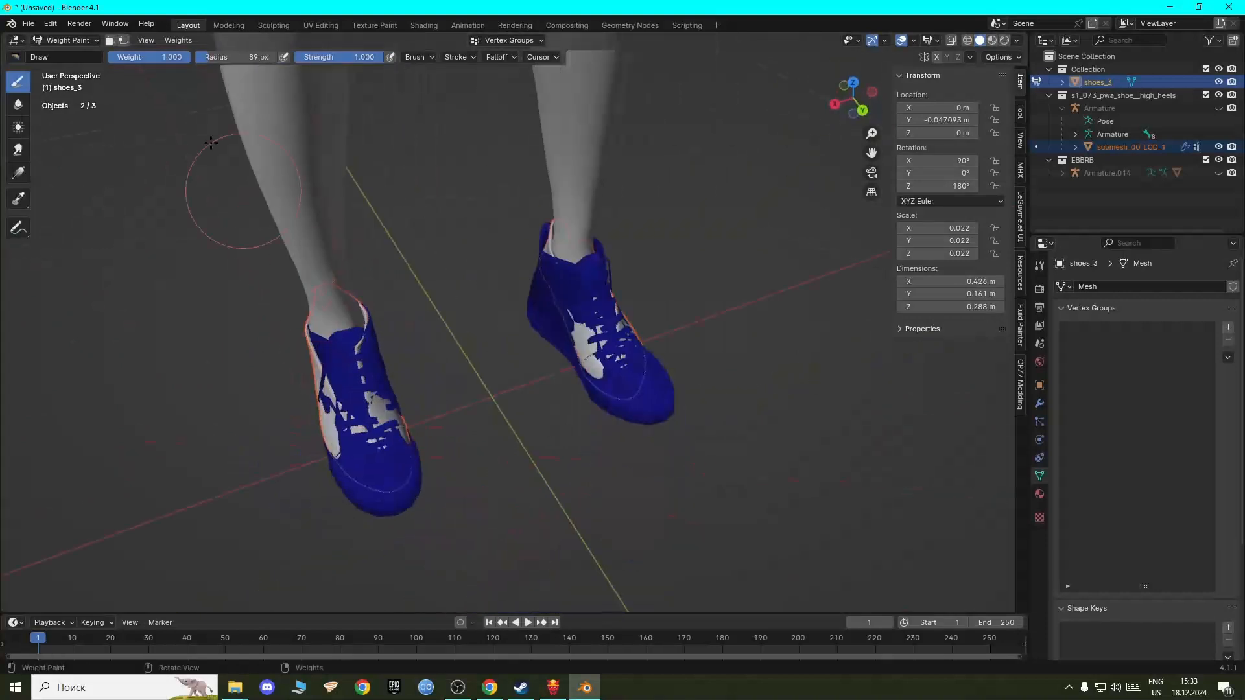
{"action": "left_click", "coordinate": [182, 39]}
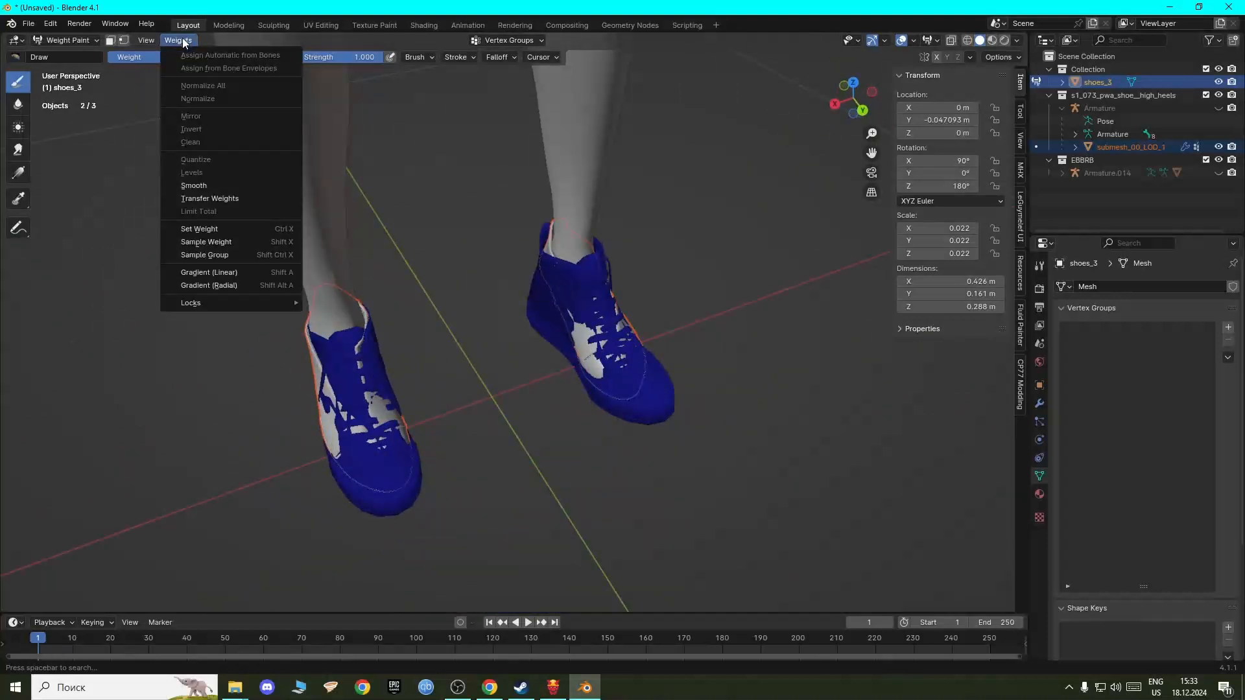
{"action": "left_click", "coordinate": [218, 198]}
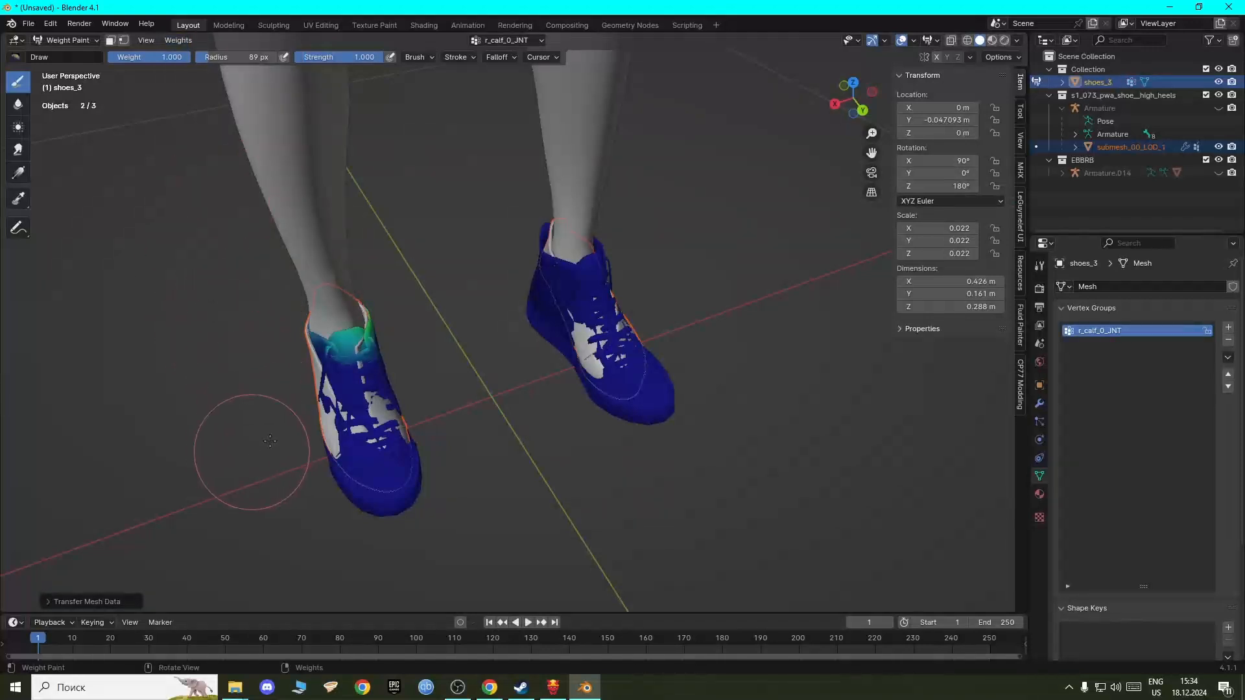
Step: Set the weight transfer's vertex mapping to Nearest Face Interpolated and its source layers selection to By Name
{"action": "middle_click_drag", "start_coordinate": [250, 436], "coordinate": [85, 328]}
{"action": "middle_click_drag", "start_coordinate": [33, 334], "coordinate": [234, 389]}
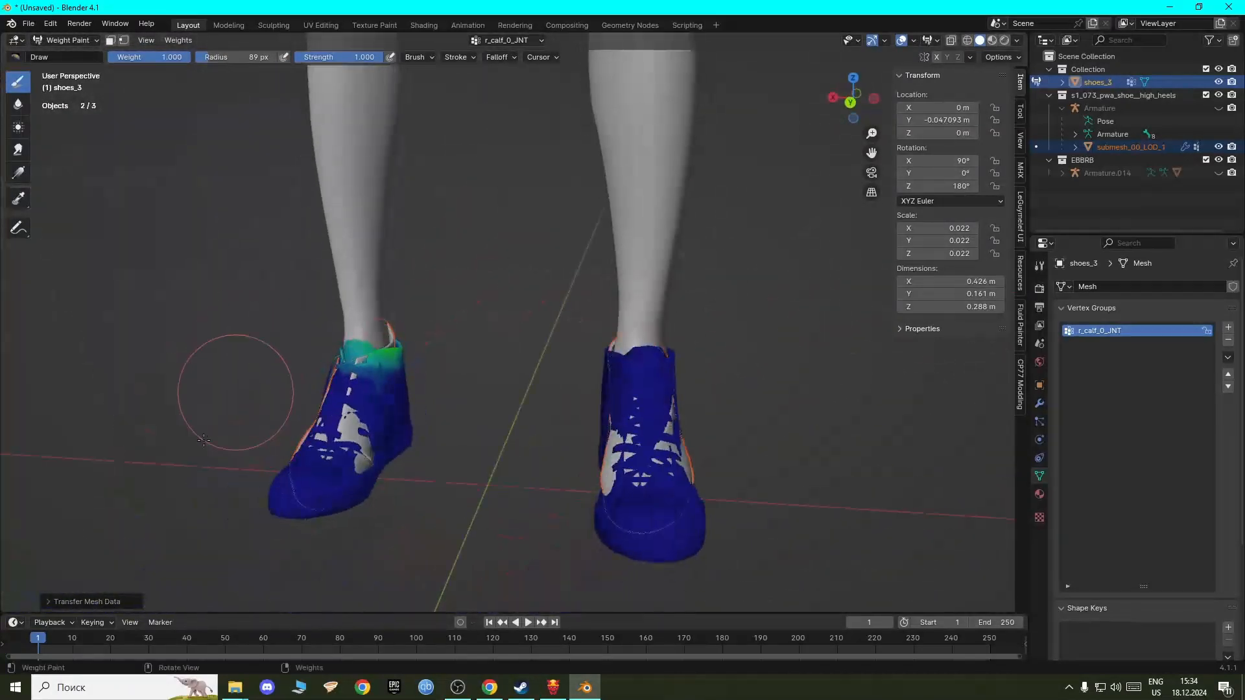
{"action": "left_click", "coordinate": [63, 602]}
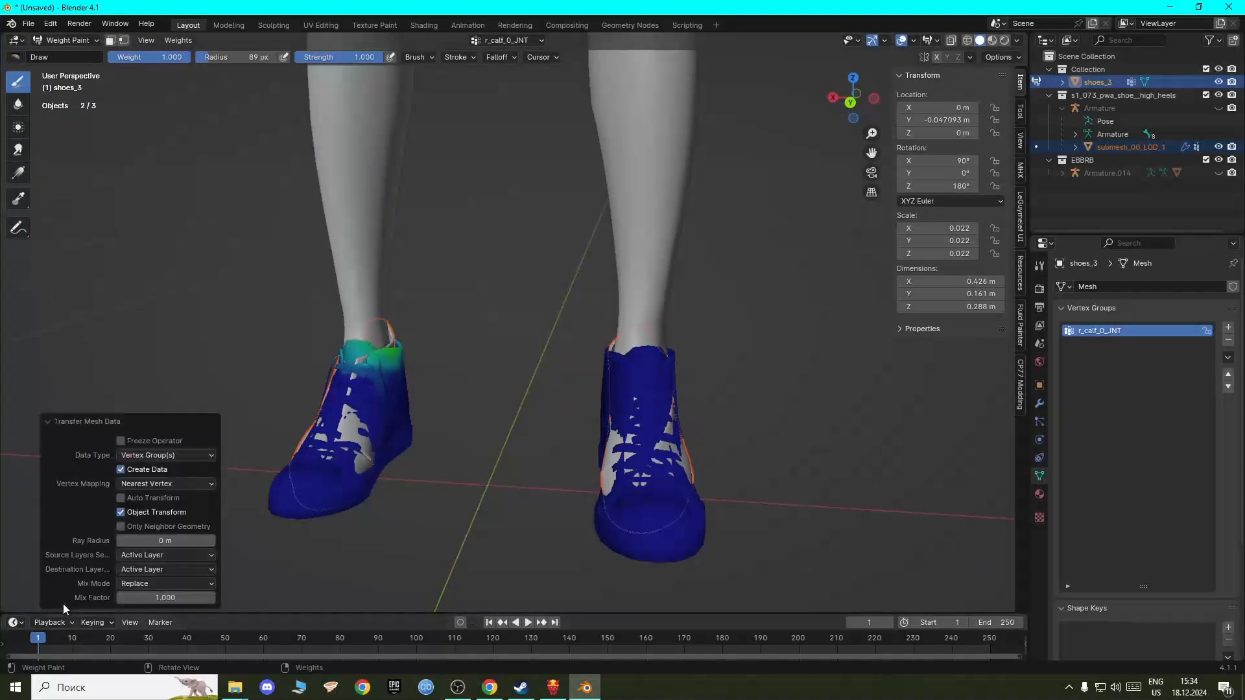
{"action": "left_click", "coordinate": [166, 484]}
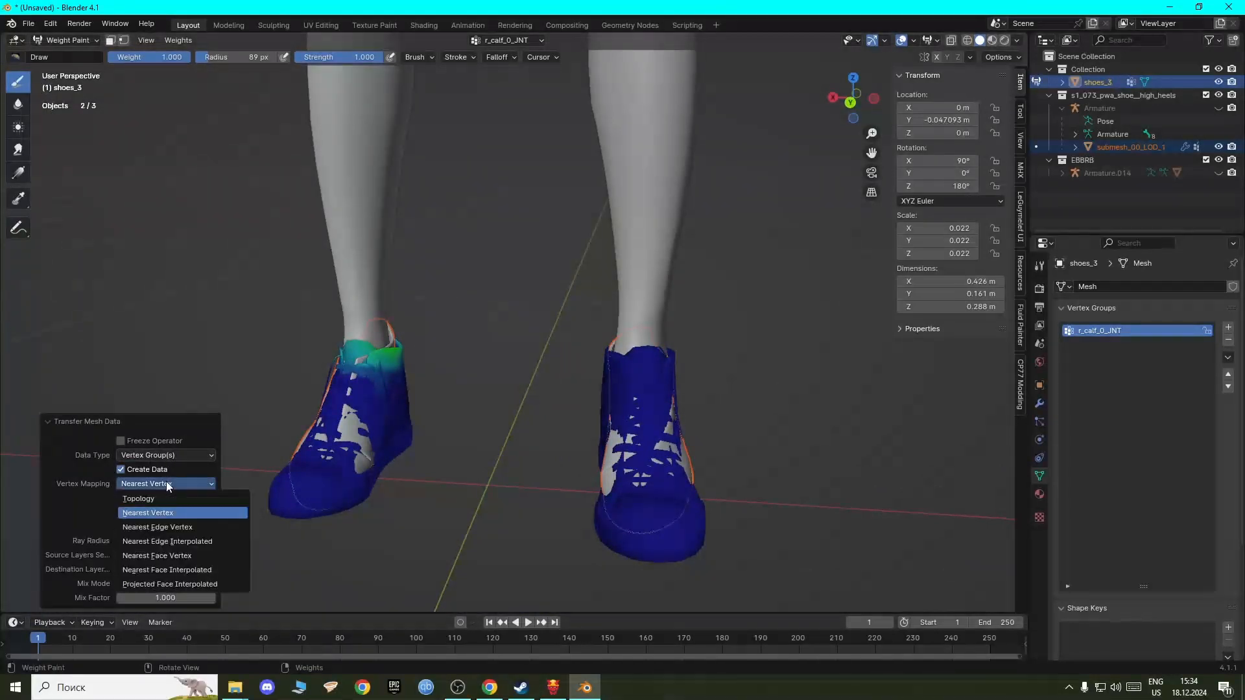
{"action": "left_click", "coordinate": [169, 570]}
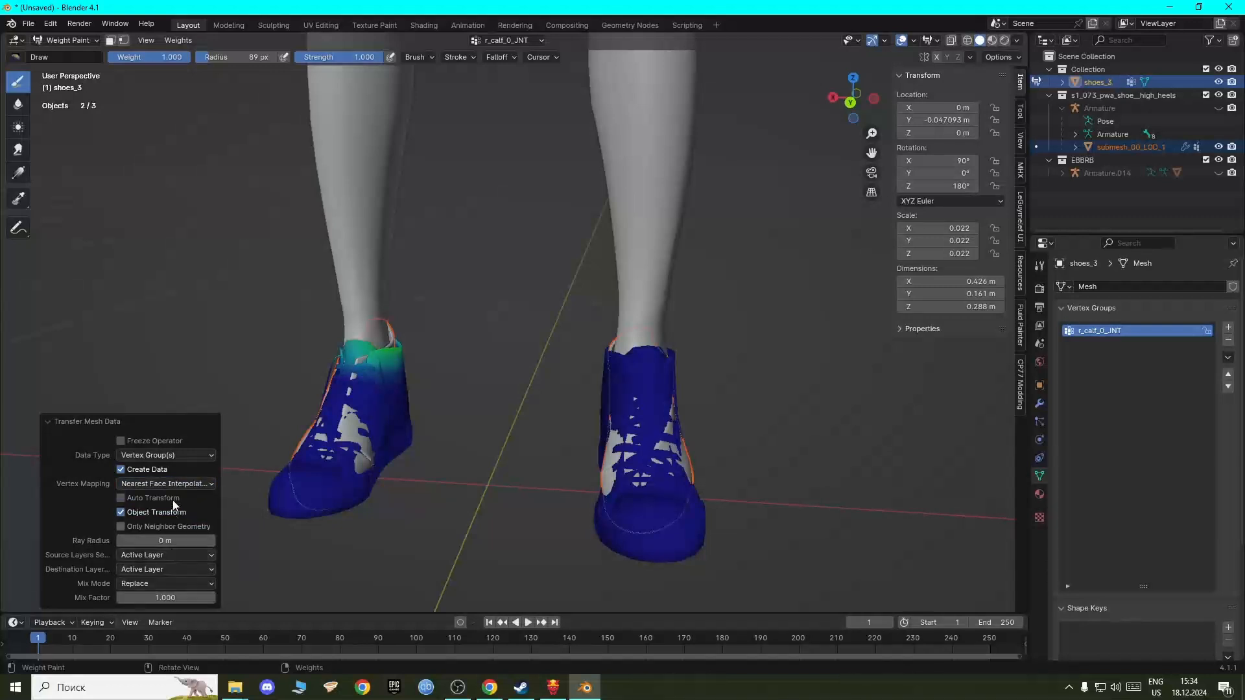
{"action": "left_click", "coordinate": [148, 552]}
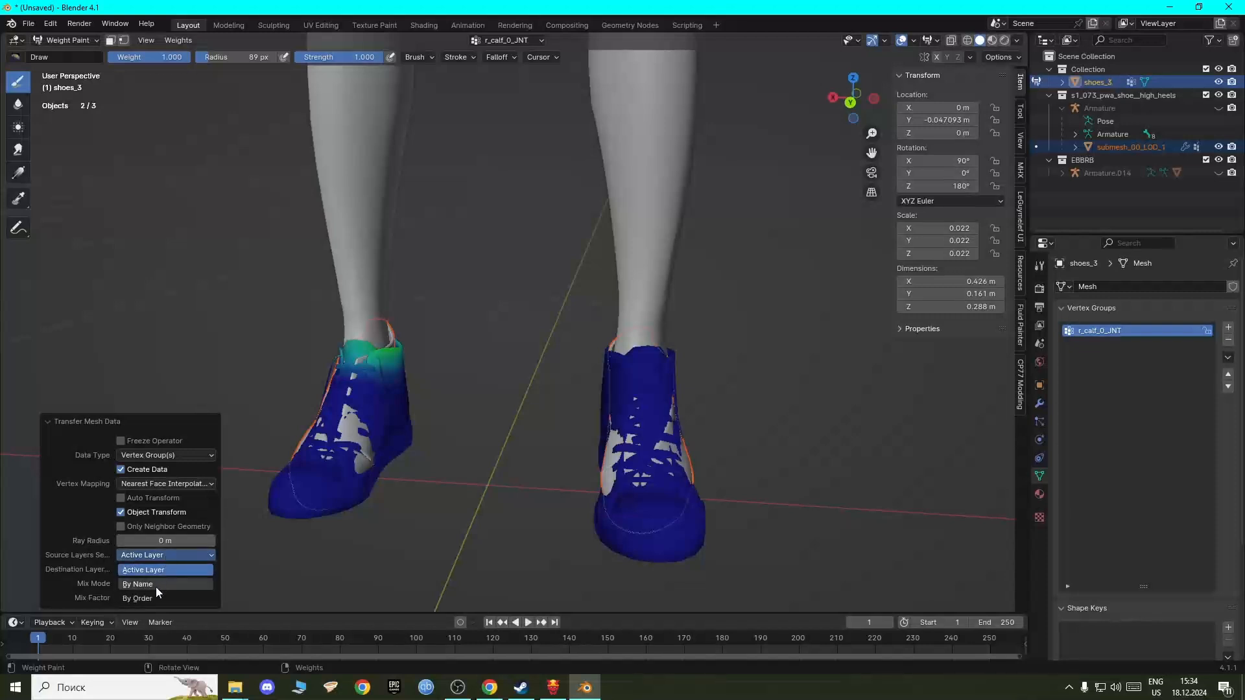
{"action": "left_click", "coordinate": [155, 587]}
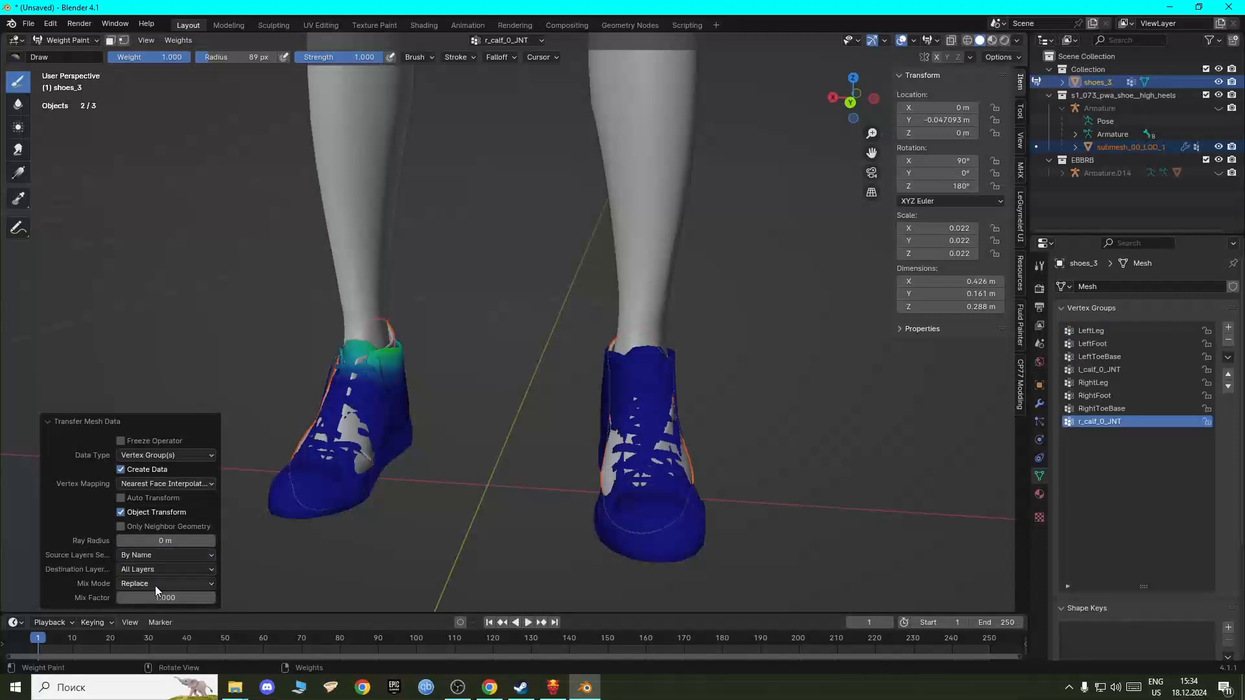
Step: Select only shoes_3 and go through its vertex groups from LeftLeg to r_calf_0_JNT to examine the transferred weights on both shoes
{"action": "left_click", "coordinate": [1110, 82]}
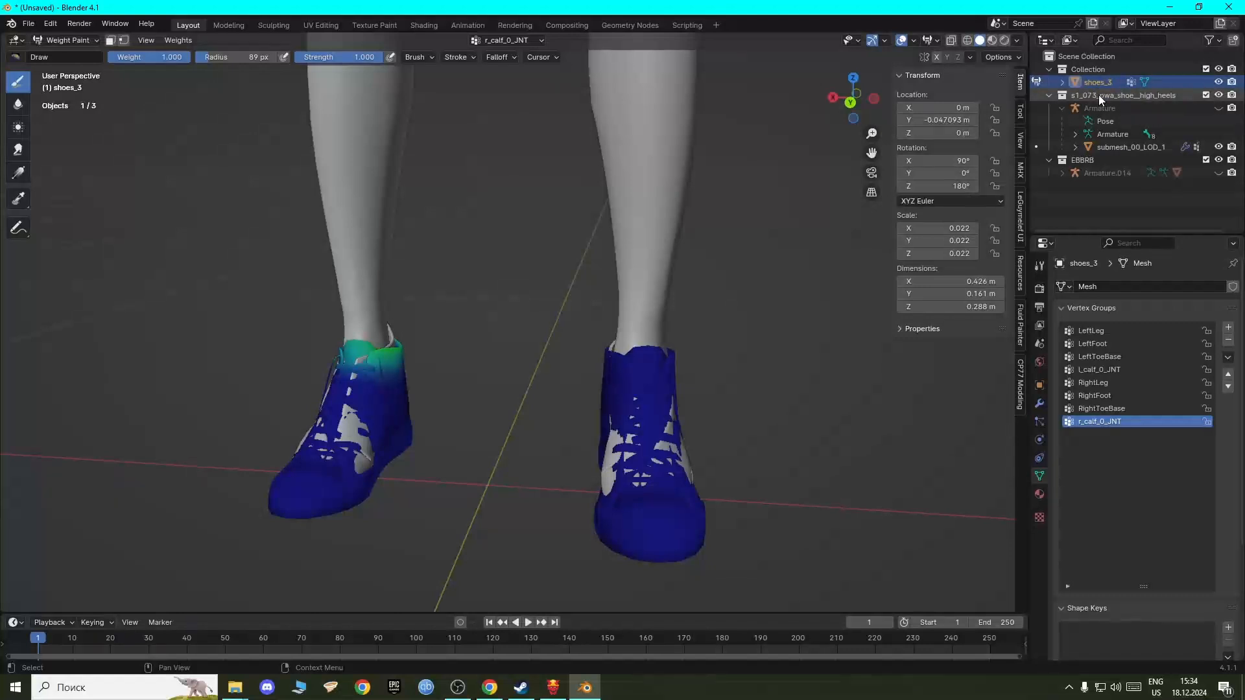
{"action": "middle_click_drag", "start_coordinate": [610, 376], "coordinate": [362, 445]}
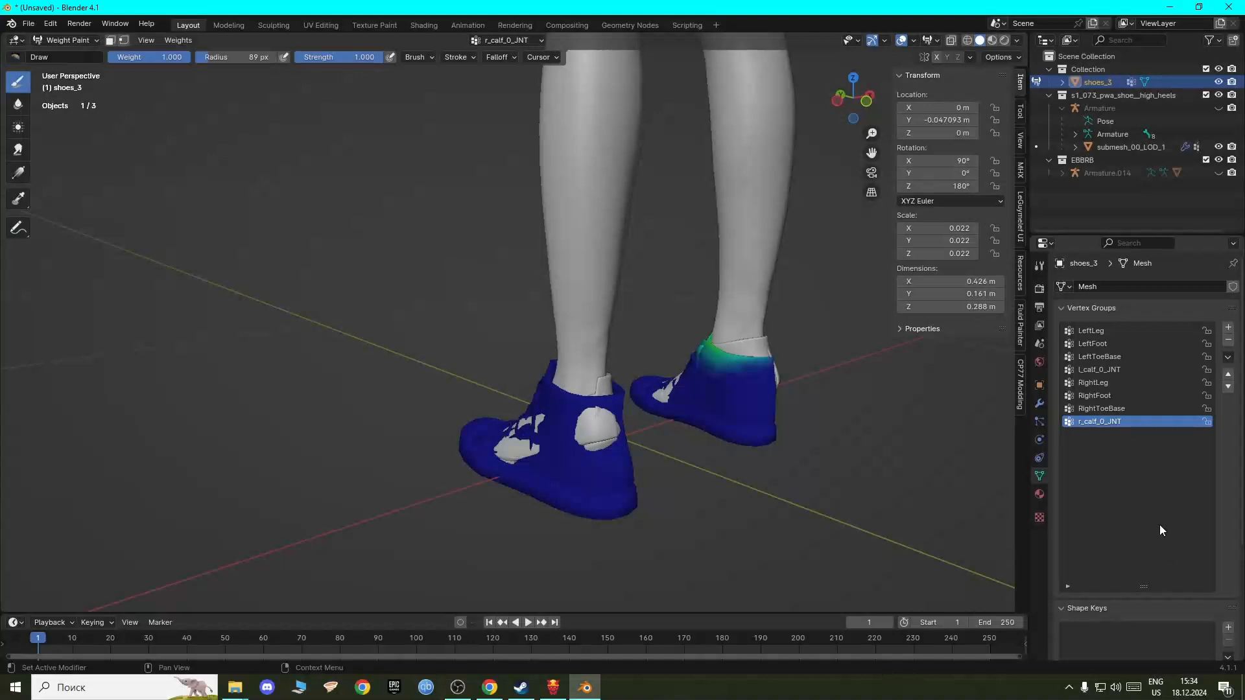
{"action": "key", "text": "Up"}
{"action": "key", "text": "Up"}
{"action": "key", "text": "Up"}
{"action": "key", "text": "Up"}
{"action": "key", "text": "Up"}
{"action": "key", "text": "Up"}
{"action": "key", "text": "Down"}
{"action": "key", "text": "Down"}
{"action": "key", "text": "Down"}
{"action": "key", "text": "Down"}
{"action": "key", "text": "Down"}
{"action": "key", "text": "Down"}
{"action": "key", "text": "Up"}
{"action": "key", "text": "Up"}
{"action": "key", "text": "Up"}
{"action": "key", "text": "Up"}
{"action": "key", "text": "Up"}
{"action": "key", "text": "Up"}
{"action": "key", "text": "Down"}
{"action": "key", "text": "Down"}
{"action": "key", "text": "Down"}
{"action": "key", "text": "Down"}
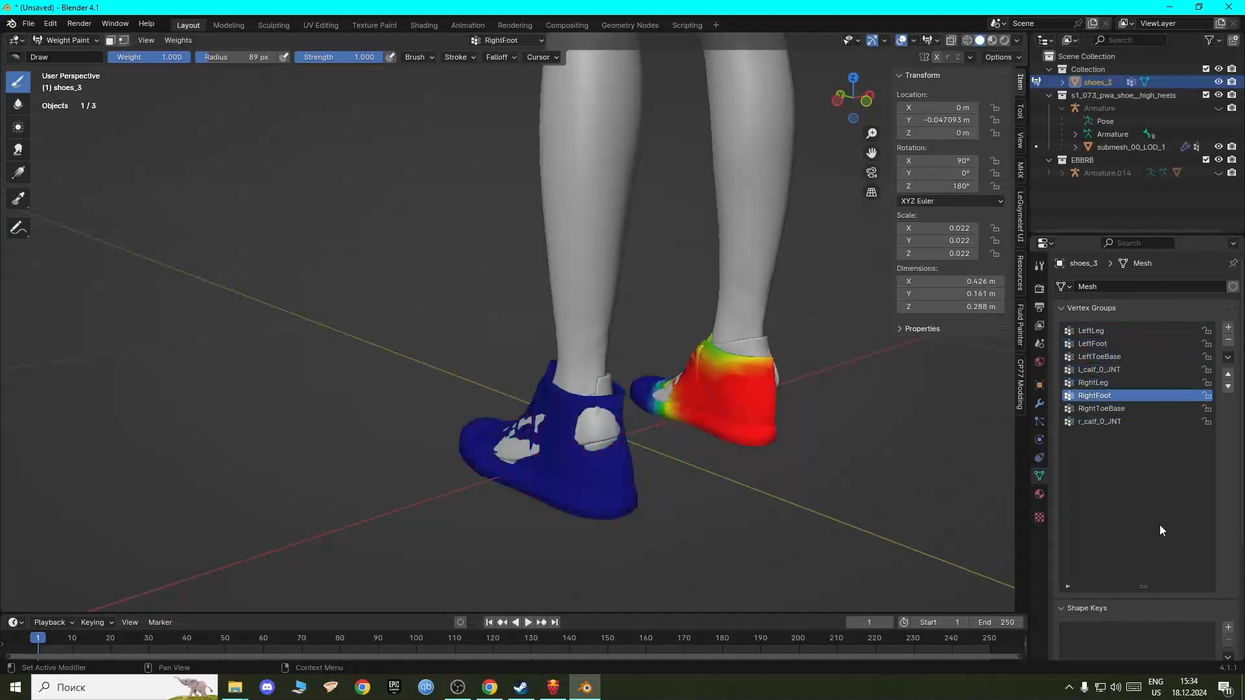
{"action": "key", "text": "Down"}
{"action": "key", "text": "Down"}
{"action": "middle_click_drag", "start_coordinate": [278, 373], "coordinate": [543, 393]}
{"action": "middle_click_drag", "start_coordinate": [286, 342], "coordinate": [577, 441], "text": "shift"}
Step: Return shoes_3 to Object Mode and deselect everything
{"action": "left_click", "coordinate": [68, 40]}
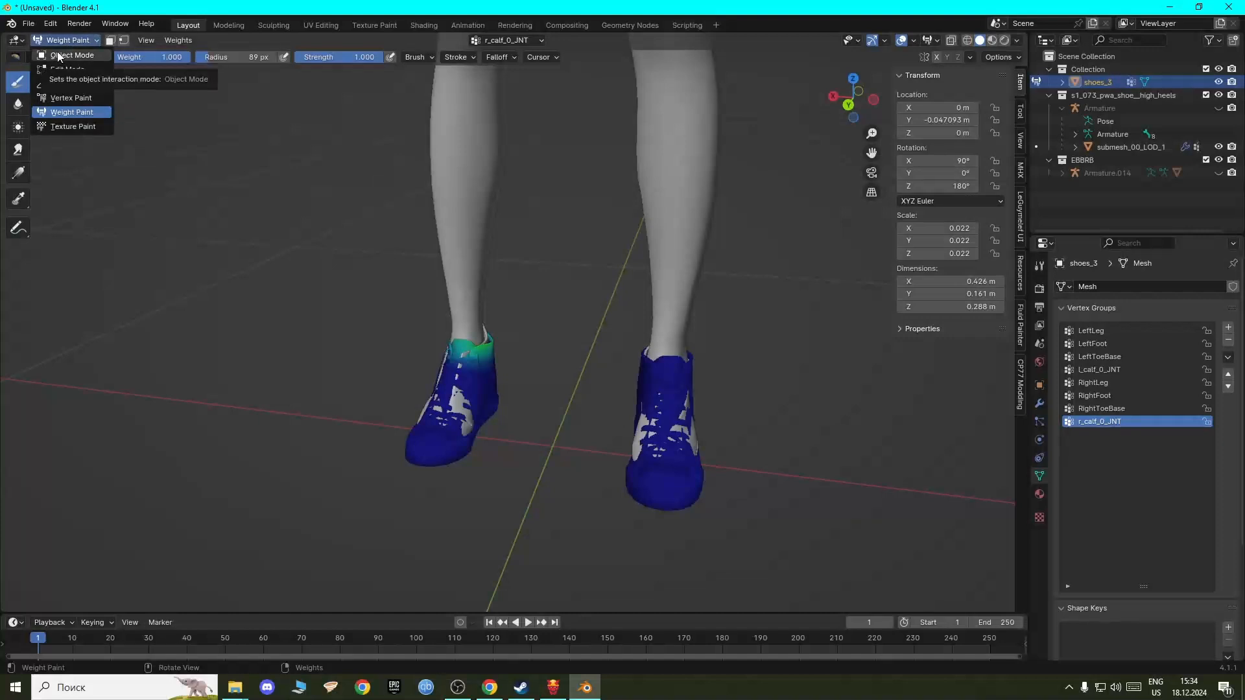
{"action": "left_click", "coordinate": [58, 56]}
{"action": "left_click", "coordinate": [332, 344]}
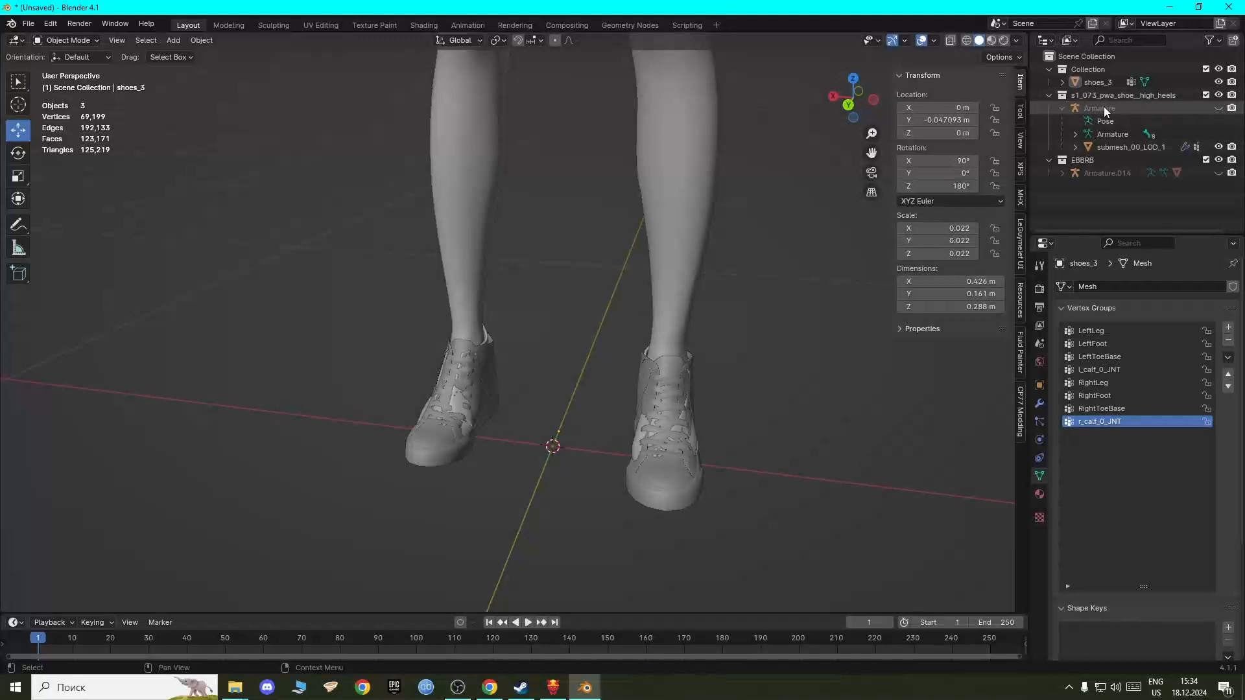
Step: Hide the collection containing shoes_3 and delete all vertices of submesh_00_LOD_1 in Edit Mode, keeping the empty object
{"action": "left_click", "coordinate": [1110, 150]}
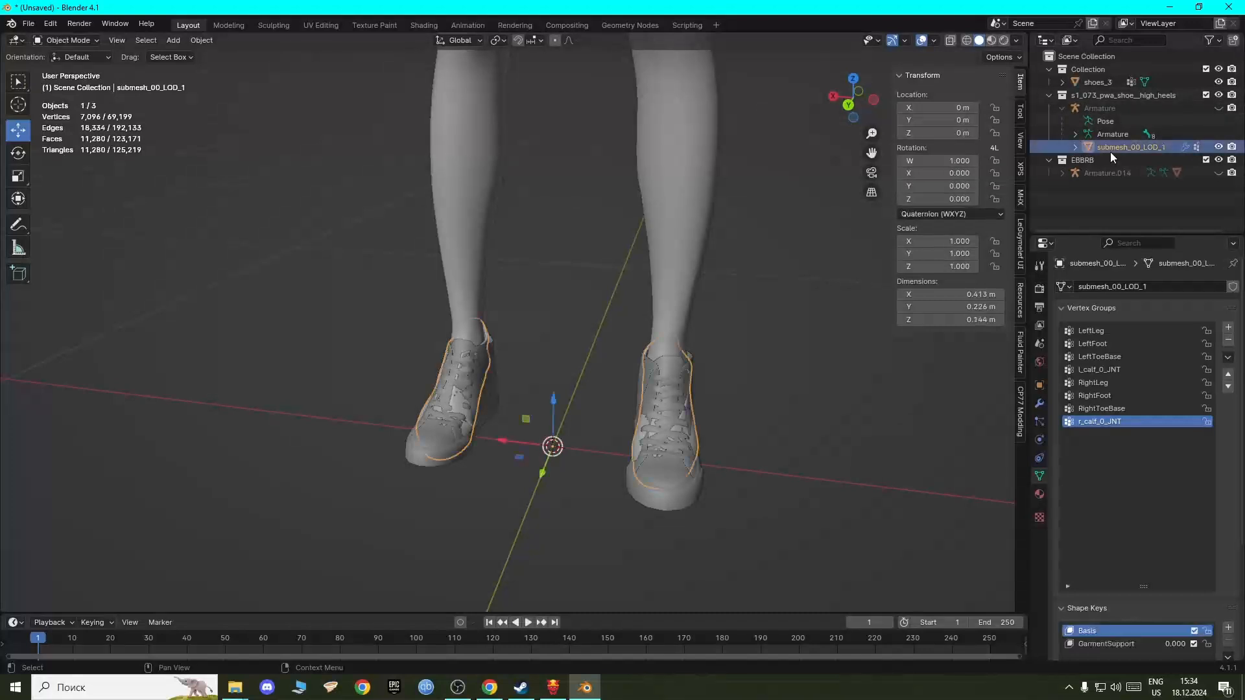
{"action": "left_click", "coordinate": [1219, 69]}
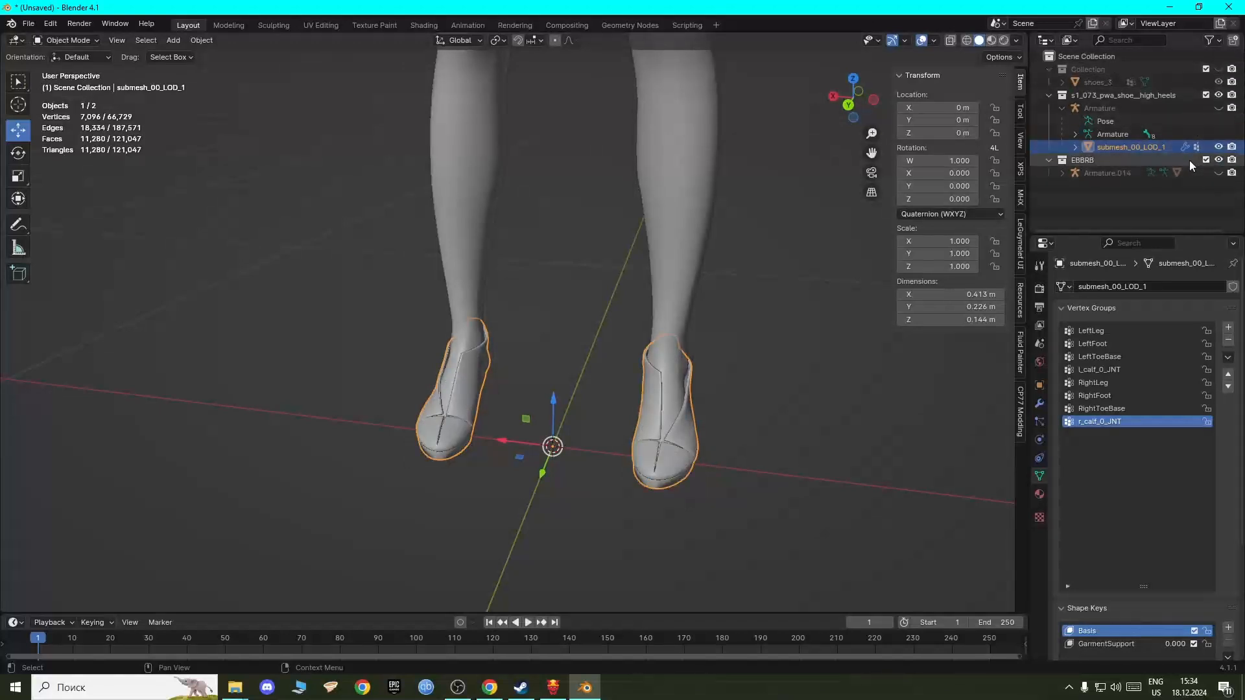
{"action": "left_click", "coordinate": [61, 43]}
{"action": "left_click", "coordinate": [65, 66]}
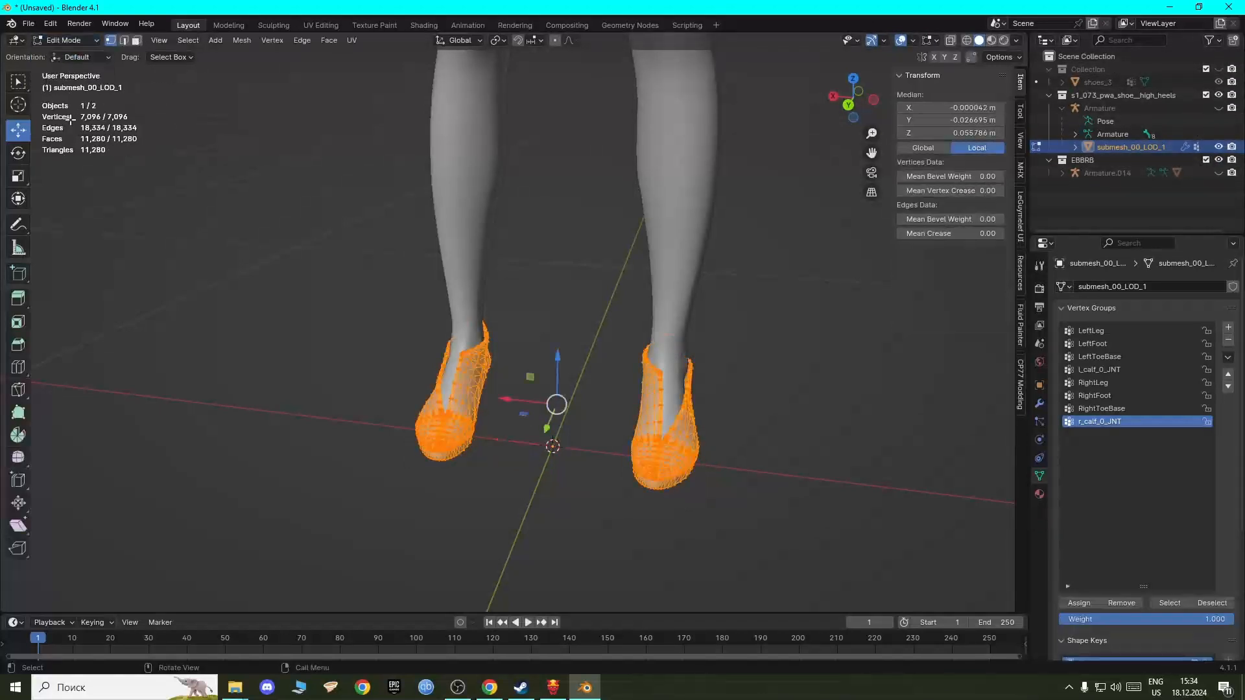
{"action": "left_click", "coordinate": [331, 333]}
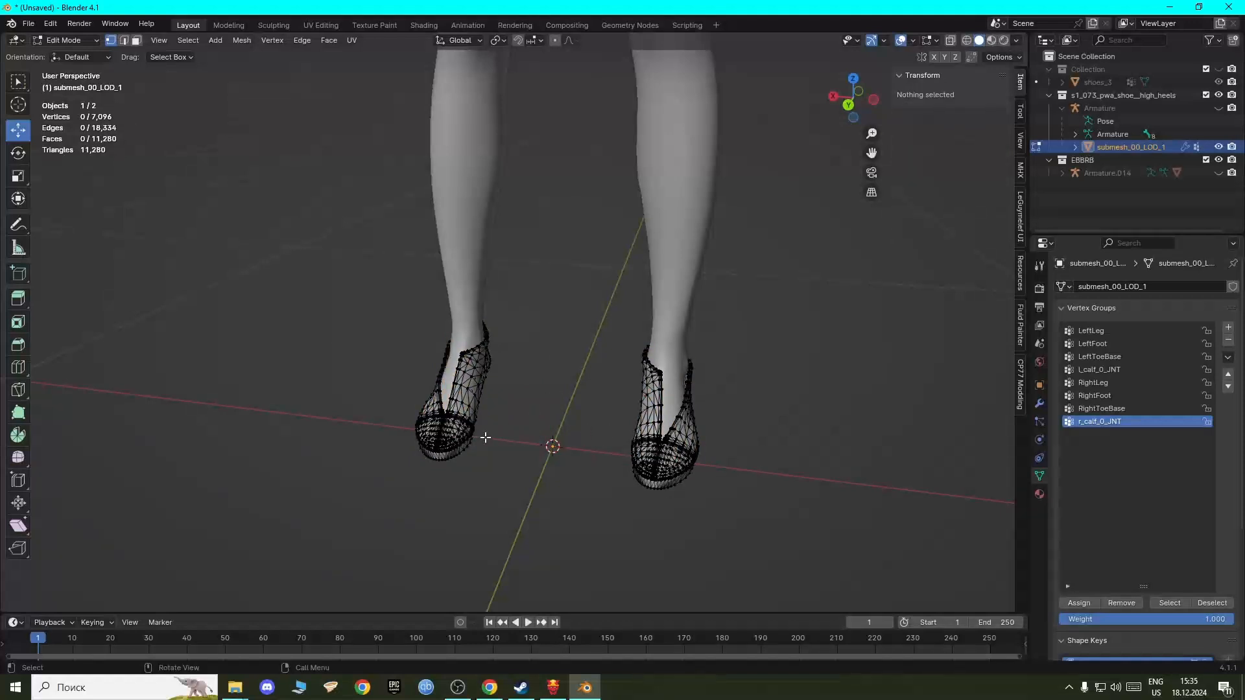
{"action": "key", "text": "a"}
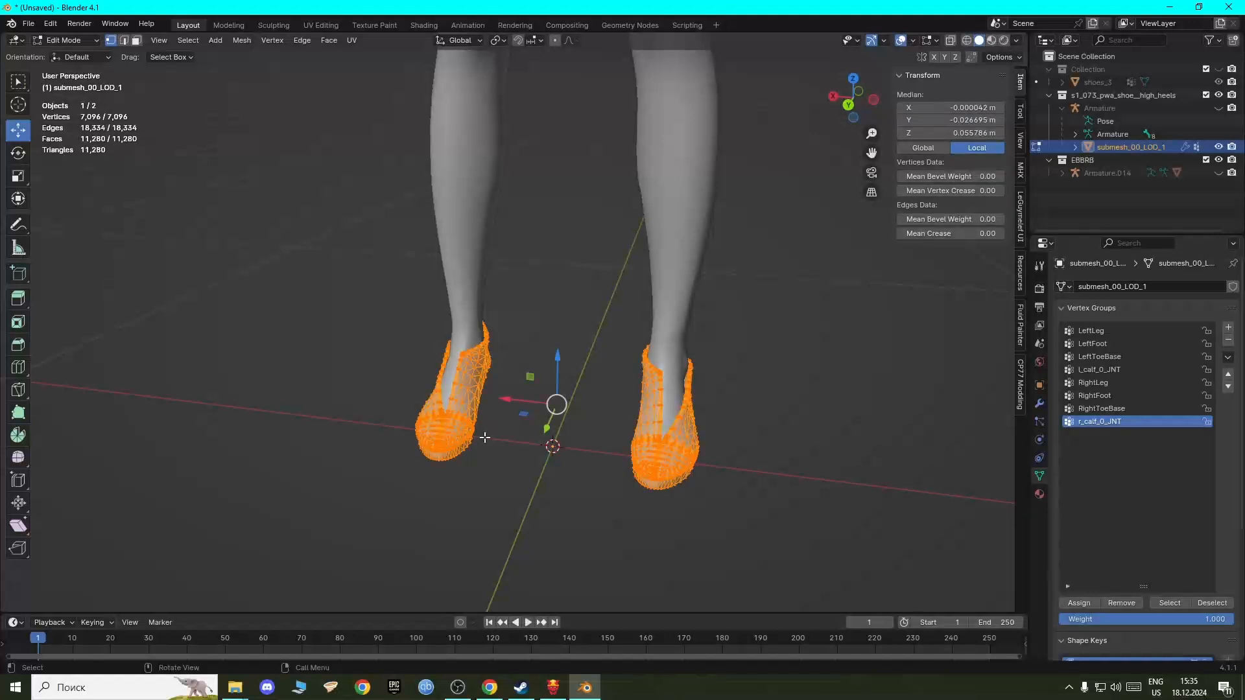
{"action": "key", "text": "x"}
{"action": "key", "text": "x"}
{"action": "left_click", "coordinate": [533, 489]}
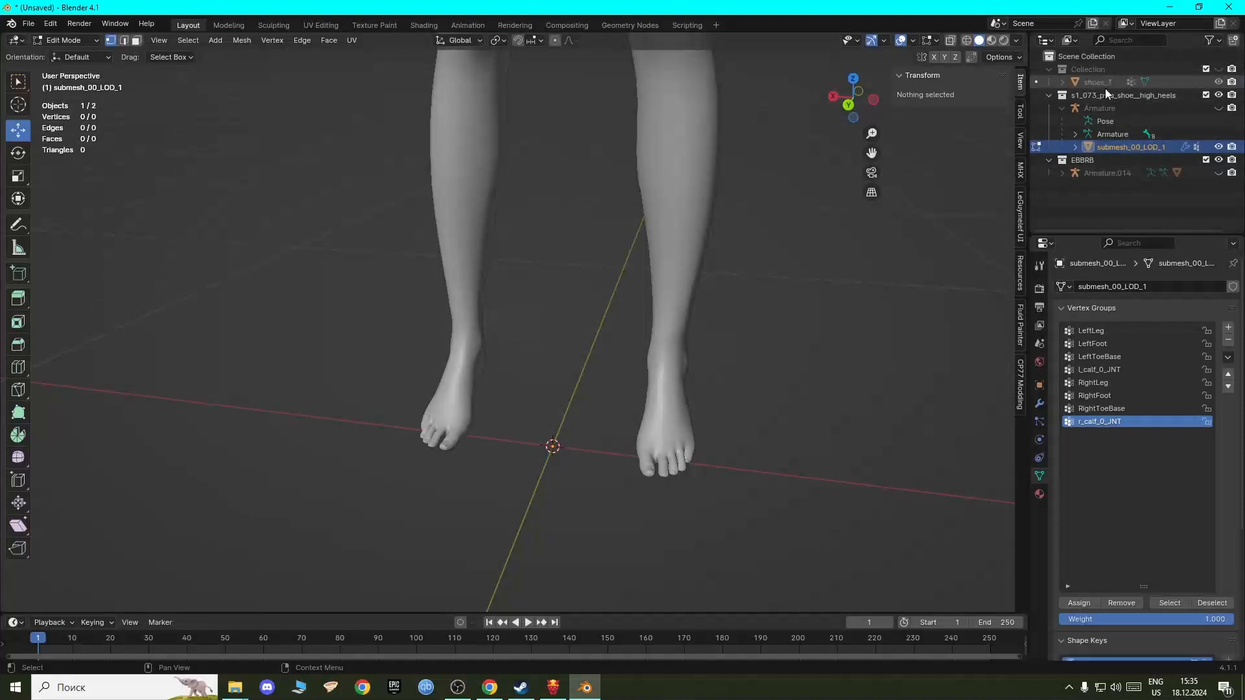
Step: Return to Object Mode and unhide the collection that contains the shoes_3 mesh
{"action": "left_click", "coordinate": [68, 40]}
{"action": "left_click", "coordinate": [65, 60]}
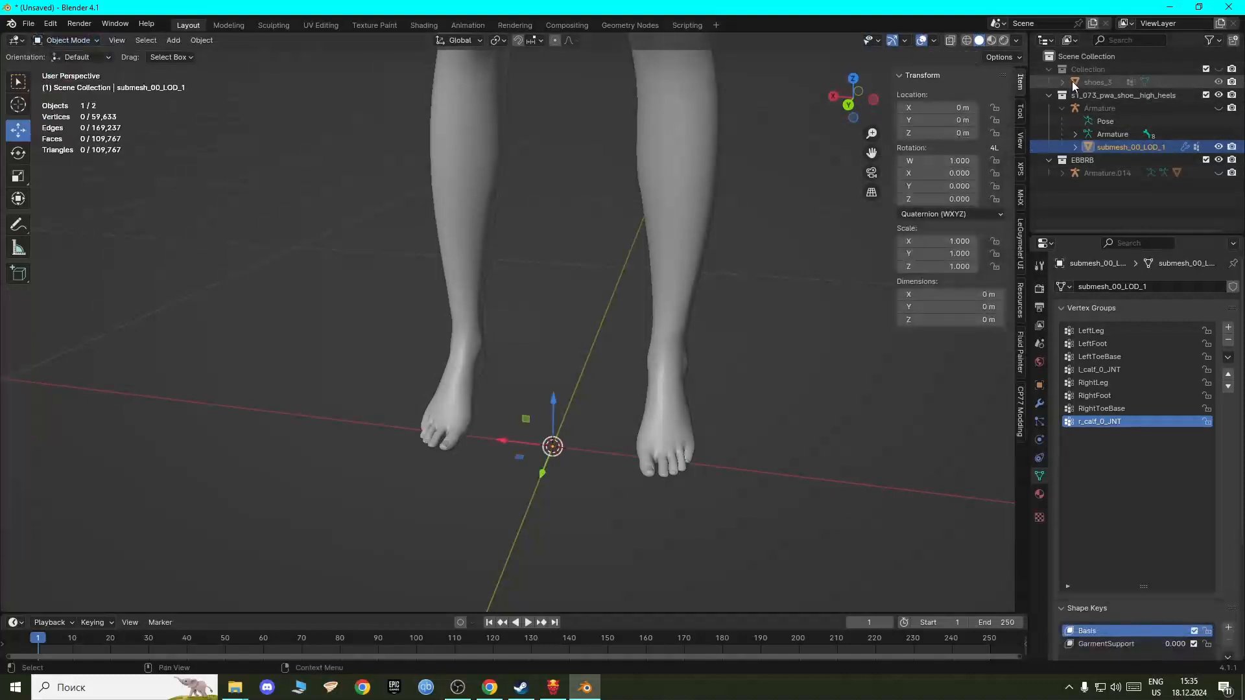
{"action": "left_click", "coordinate": [1161, 83]}
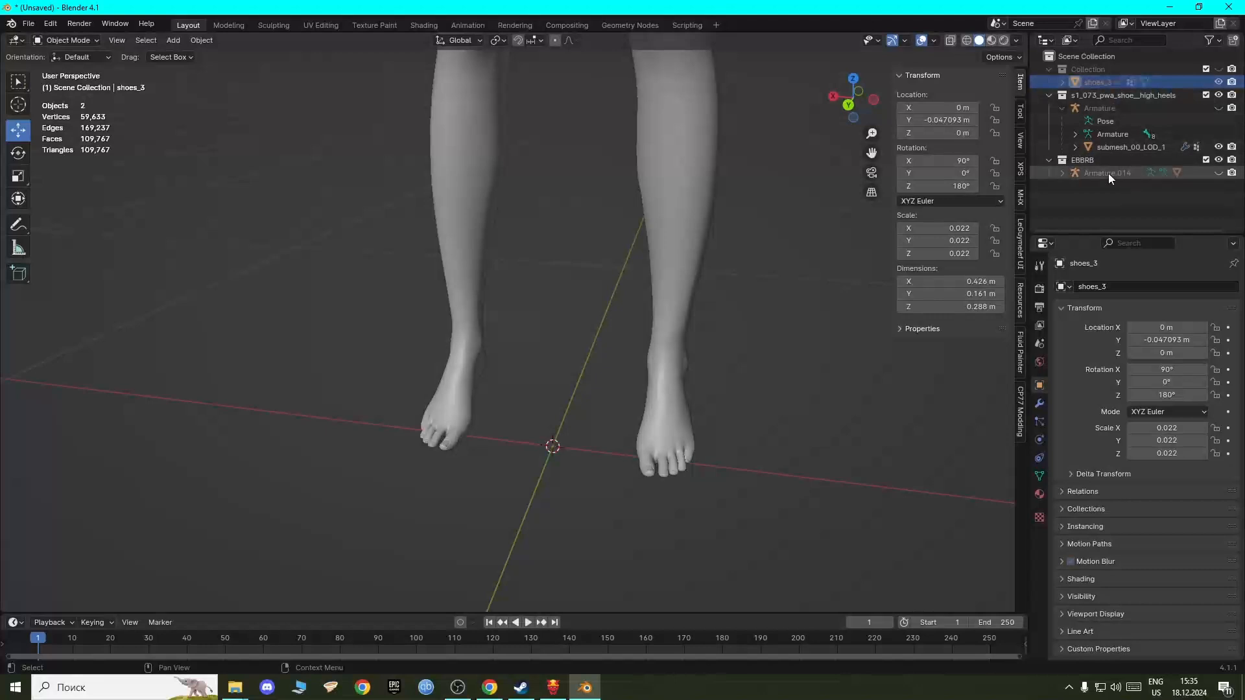
{"action": "left_click", "coordinate": [1106, 151]}
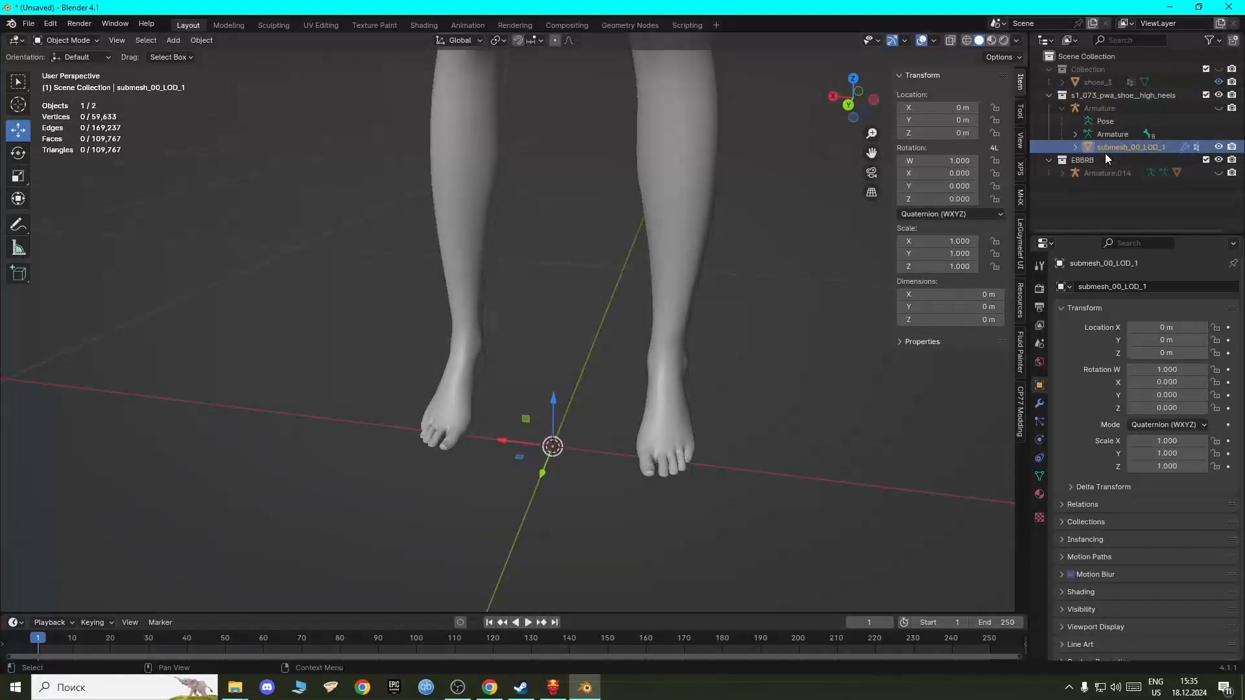
{"action": "left_click", "coordinate": [1219, 69]}
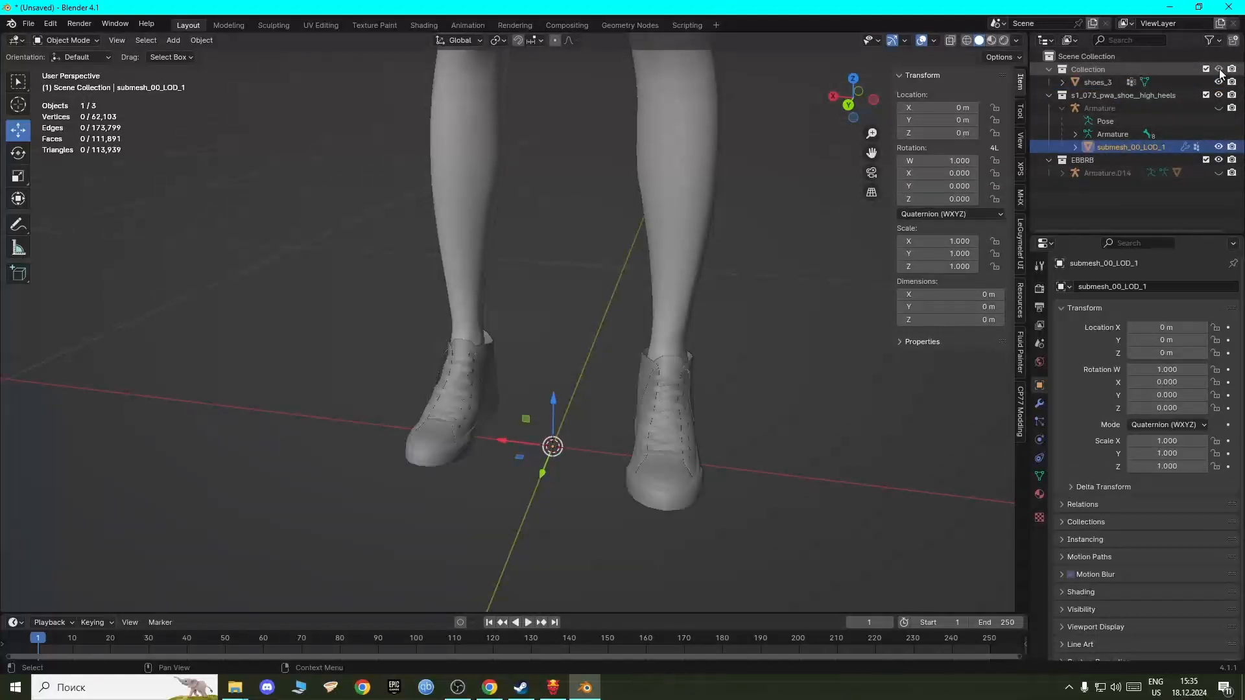
Step: Join shoes_3 into submesh_00_LOD_1, with submesh_00_LOD_1 as the active object, and keep the merged shoes selected
{"action": "left_click", "coordinate": [1096, 84]}
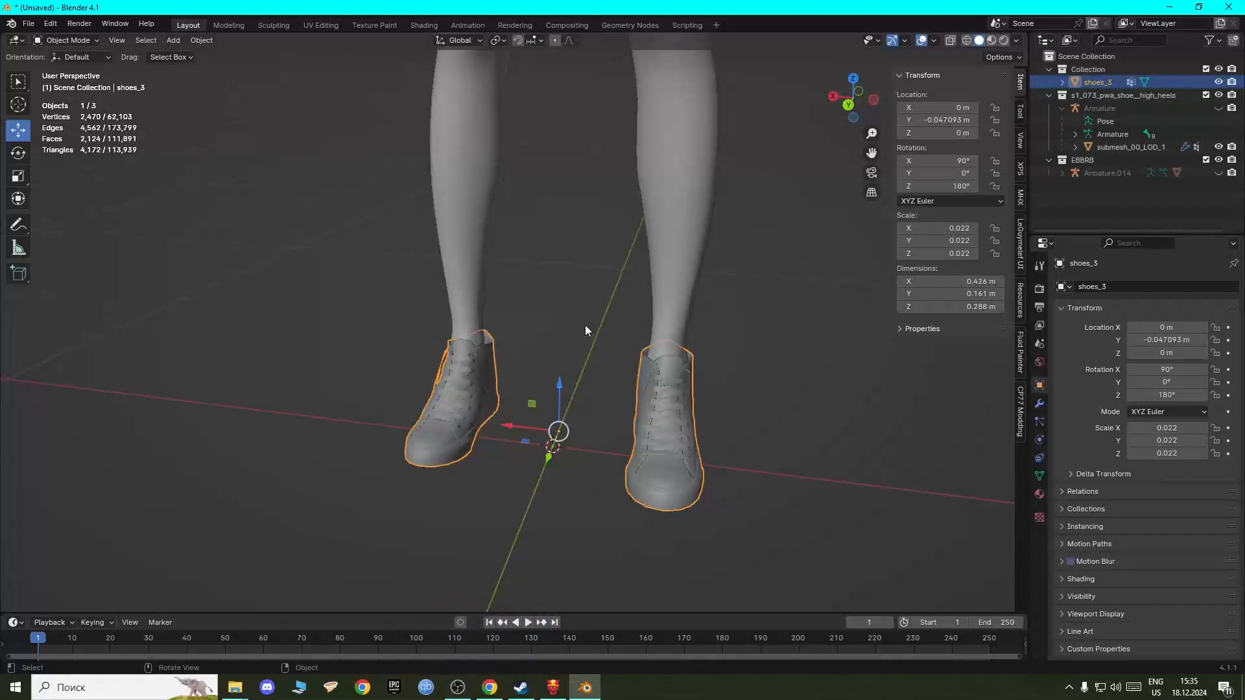
{"action": "left_click", "coordinate": [1115, 147], "text": "ctrl"}
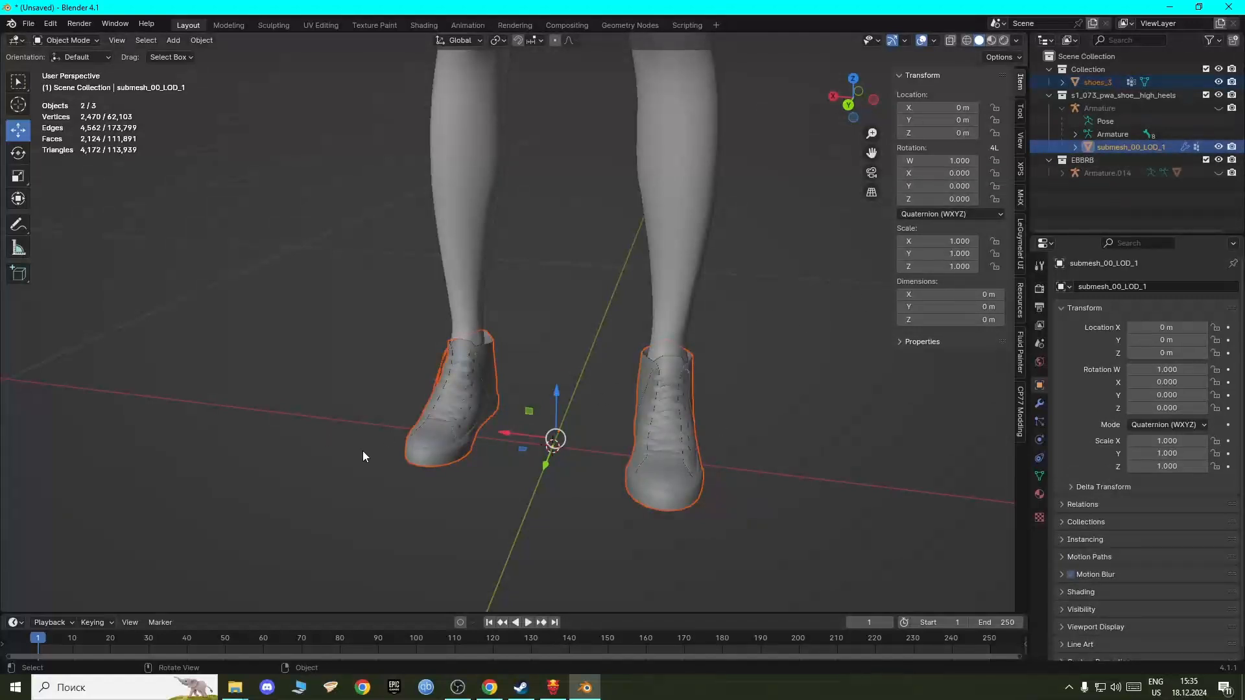
{"action": "scroll", "coordinate": [379, 454], "scroll_direction": "up", "scroll_amount": 3}
{"action": "middle_click_drag", "start_coordinate": [380, 453], "coordinate": [393, 496]}
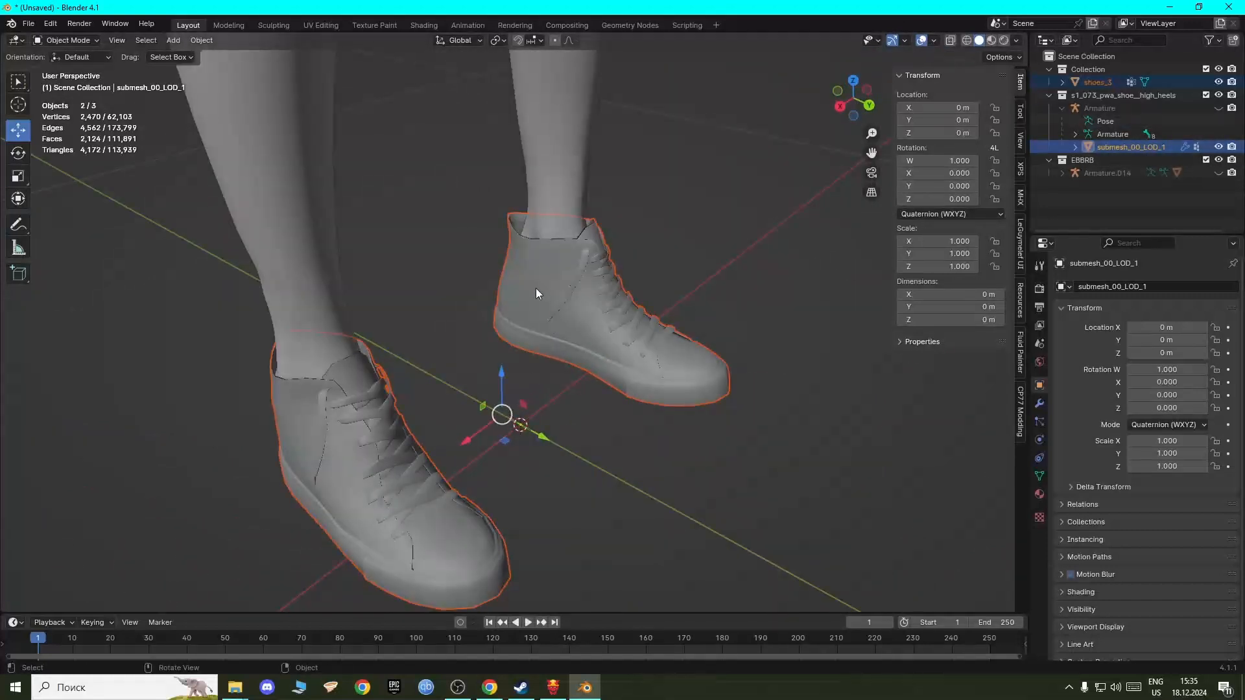
{"action": "key", "text": "ctrl+z"}
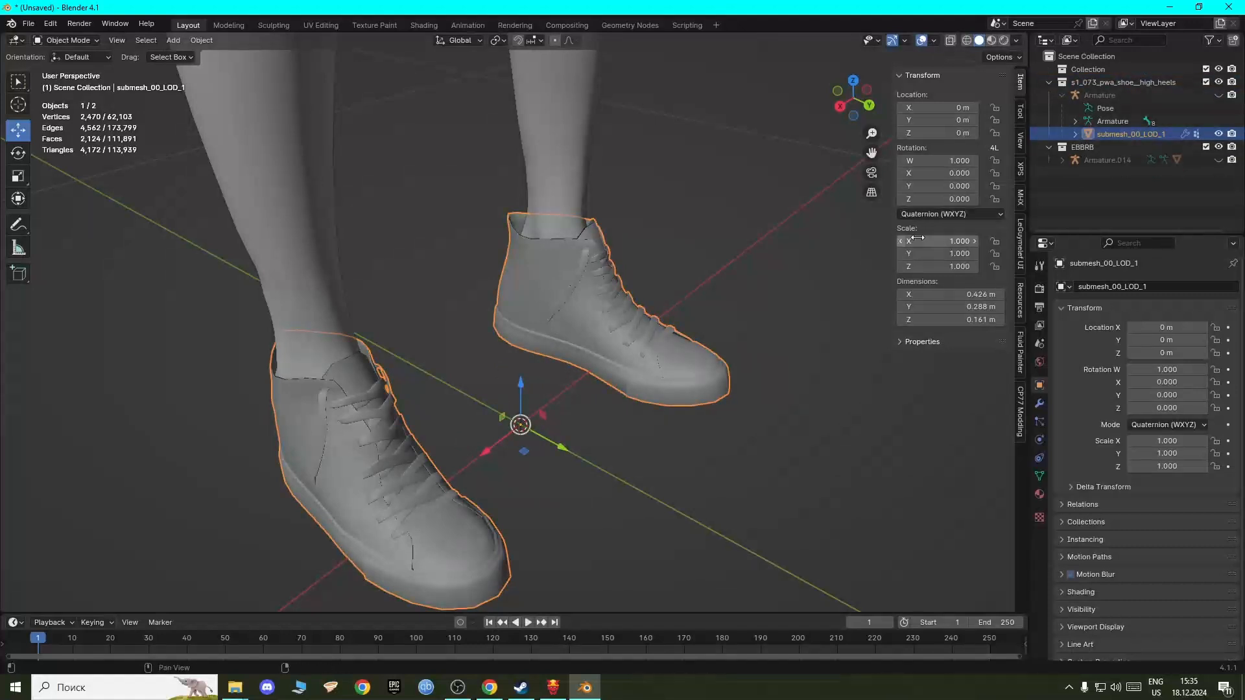
{"action": "middle_click_drag", "start_coordinate": [545, 267], "coordinate": [289, 416]}
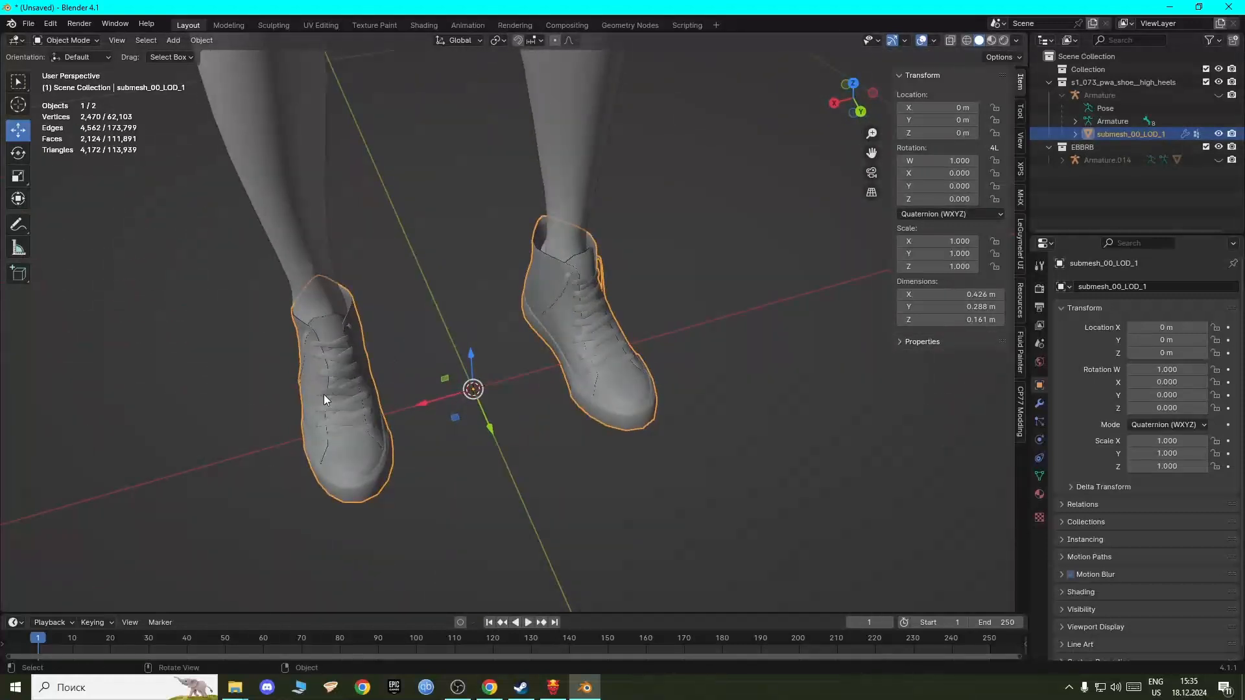
{"action": "left_click", "coordinate": [165, 276]}
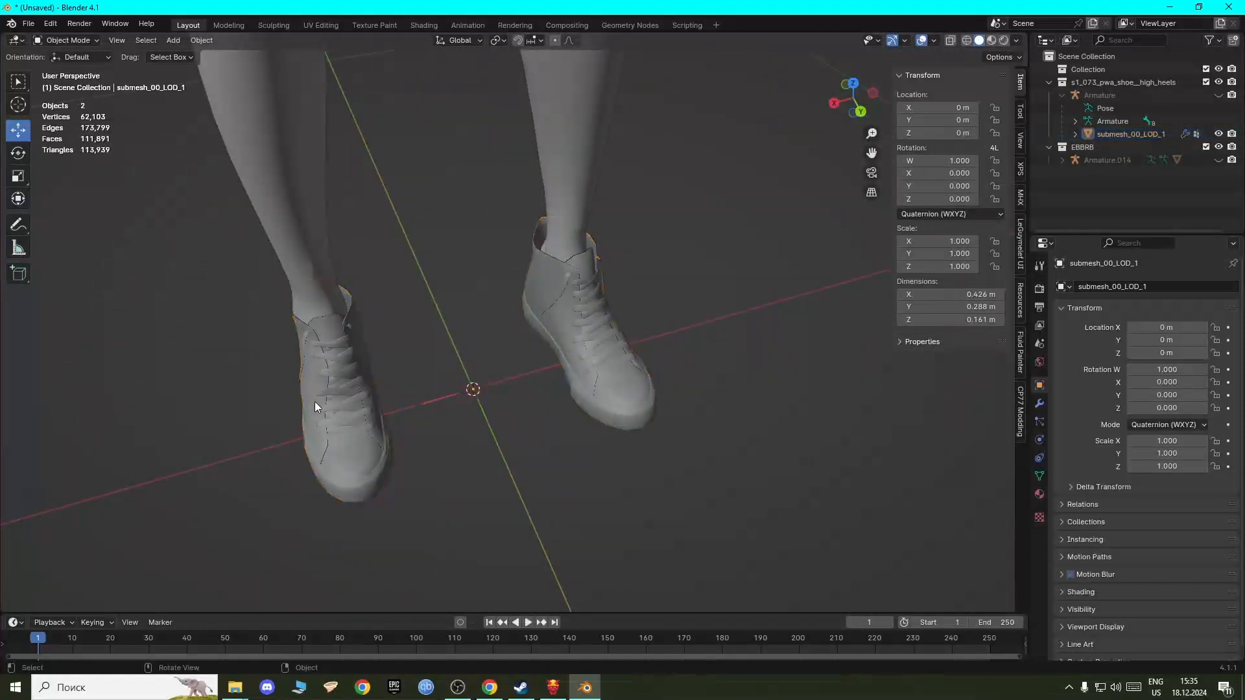
{"action": "left_click", "coordinate": [316, 403]}
{"action": "left_click", "coordinate": [30, 25]}
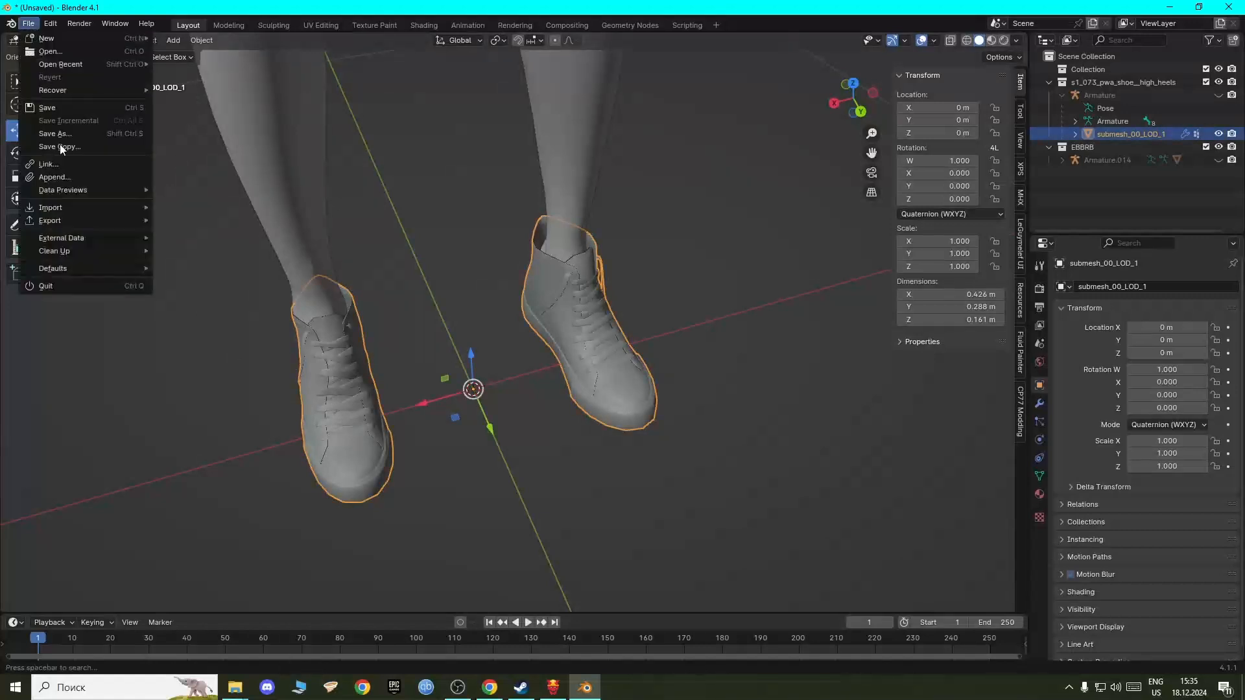
{"action": "mouse_move", "coordinate": [81, 222]}
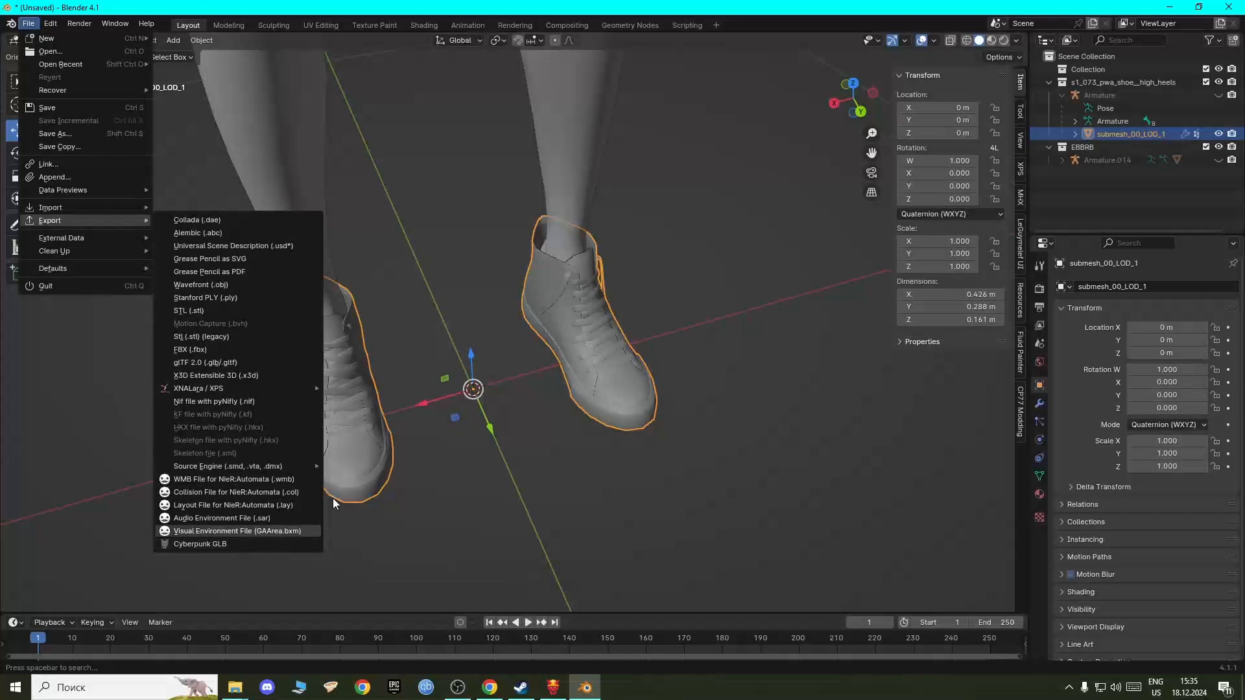
{"action": "left_click", "coordinate": [751, 254]}
{"action": "left_click", "coordinate": [586, 327]}
Step: Examine in wireframe shading how the feet sit inside the joined shoes
{"action": "scroll", "coordinate": [585, 325], "scroll_direction": "up", "scroll_amount": 2}
{"action": "scroll", "coordinate": [585, 329], "scroll_direction": "down", "scroll_amount": 1}
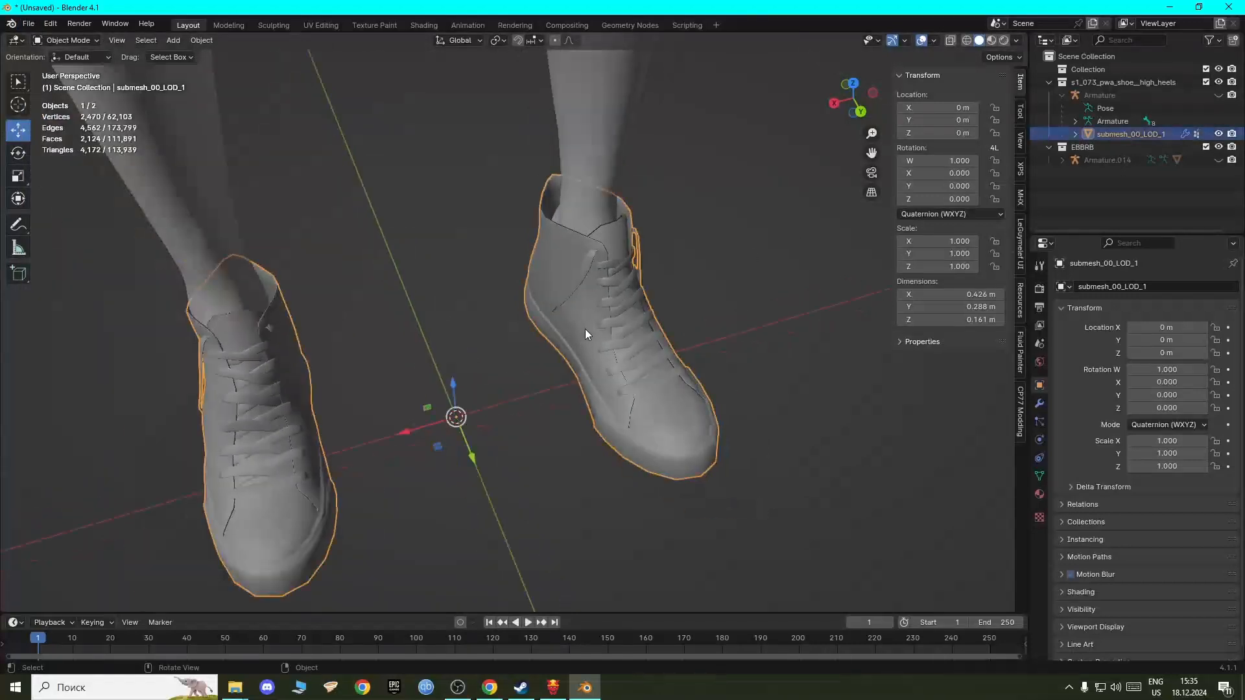
{"action": "middle_click_drag", "start_coordinate": [535, 378], "coordinate": [411, 348]}
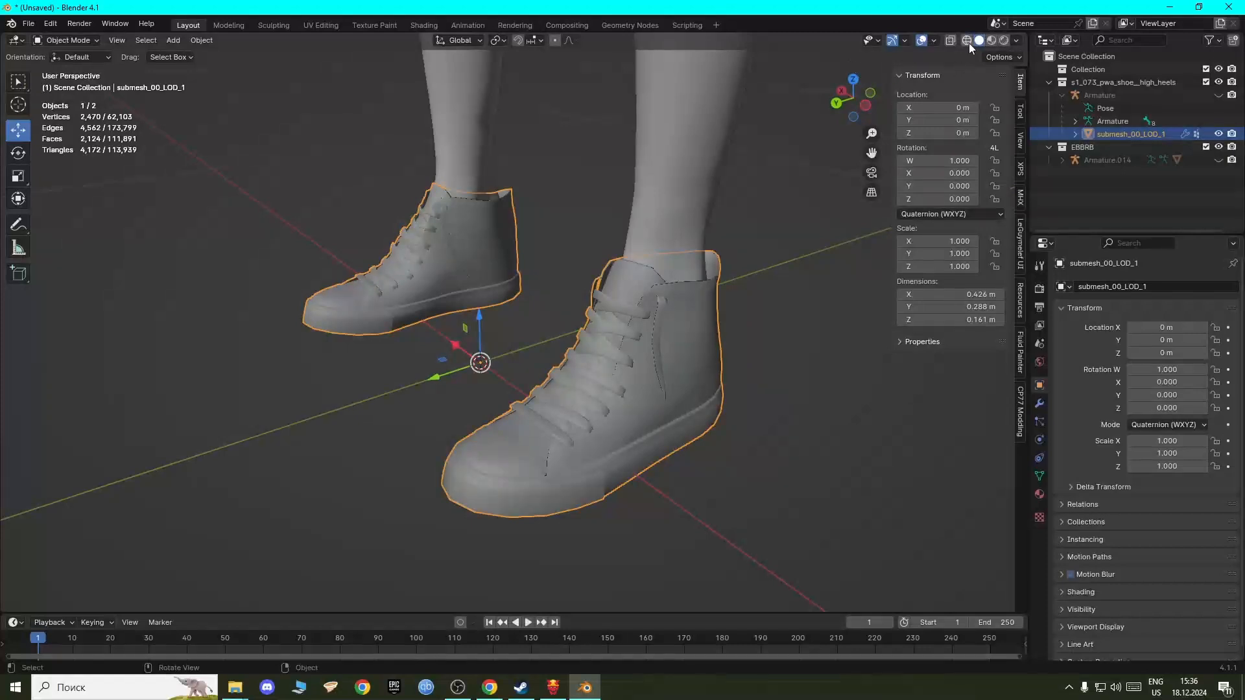
{"action": "left_click", "coordinate": [968, 41]}
{"action": "left_click", "coordinate": [462, 364]}
{"action": "scroll", "coordinate": [484, 484], "scroll_direction": "up", "scroll_amount": 1}
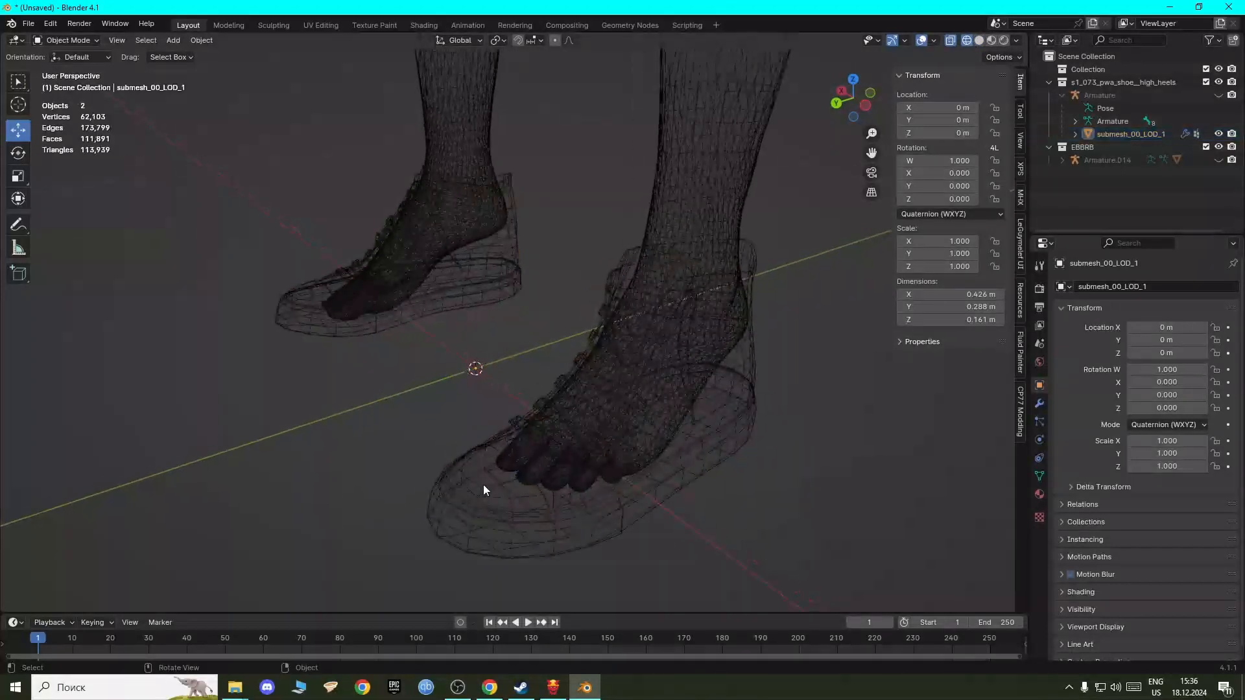
{"action": "scroll", "coordinate": [484, 485], "scroll_direction": "down", "scroll_amount": 1}
{"action": "middle_click_drag", "start_coordinate": [484, 484], "coordinate": [454, 400]}
{"action": "scroll", "coordinate": [520, 428], "scroll_direction": "down", "scroll_amount": 1}
{"action": "scroll", "coordinate": [520, 430], "scroll_direction": "up", "scroll_amount": 5}
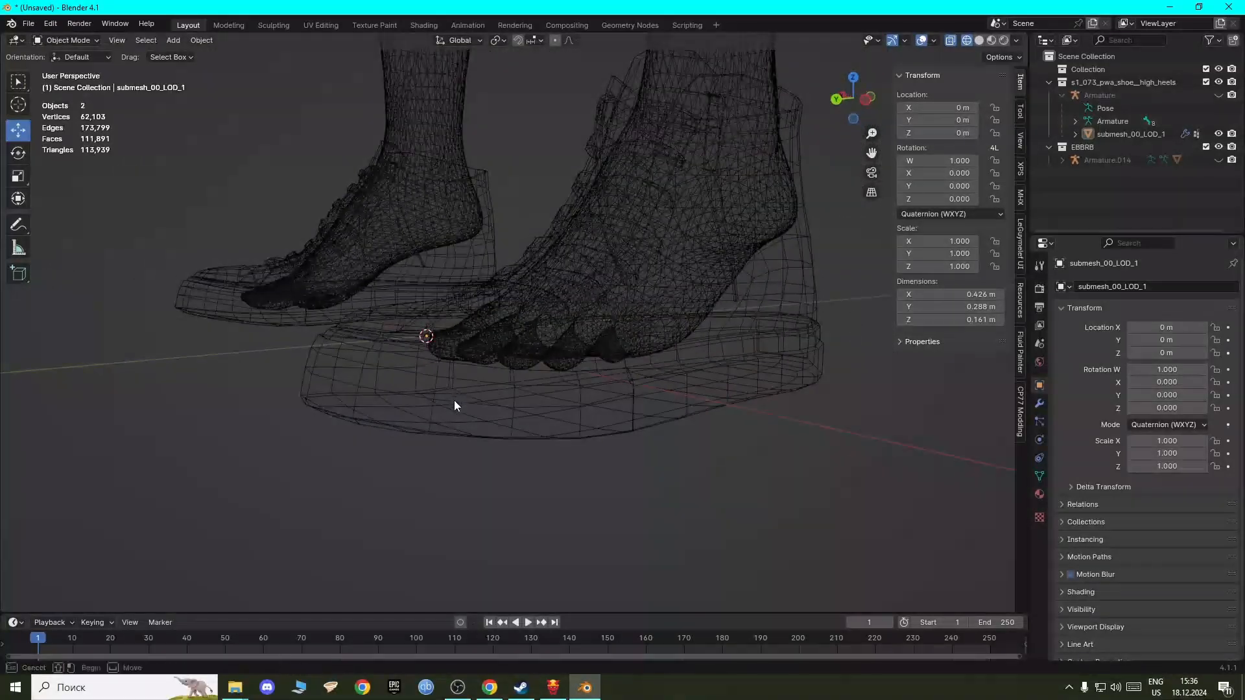
{"action": "left_click", "coordinate": [443, 356]}
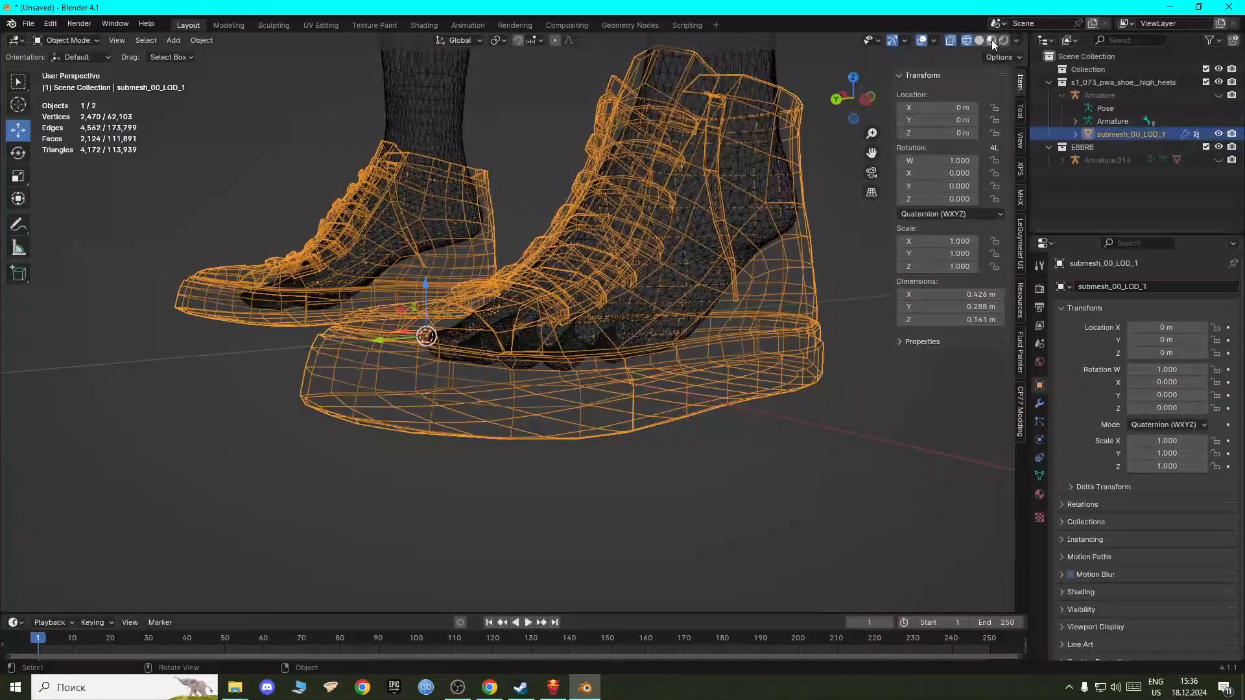
Step: Show the shoes in Material Preview shading and examine their surface from several angles
{"action": "left_click", "coordinate": [992, 40]}
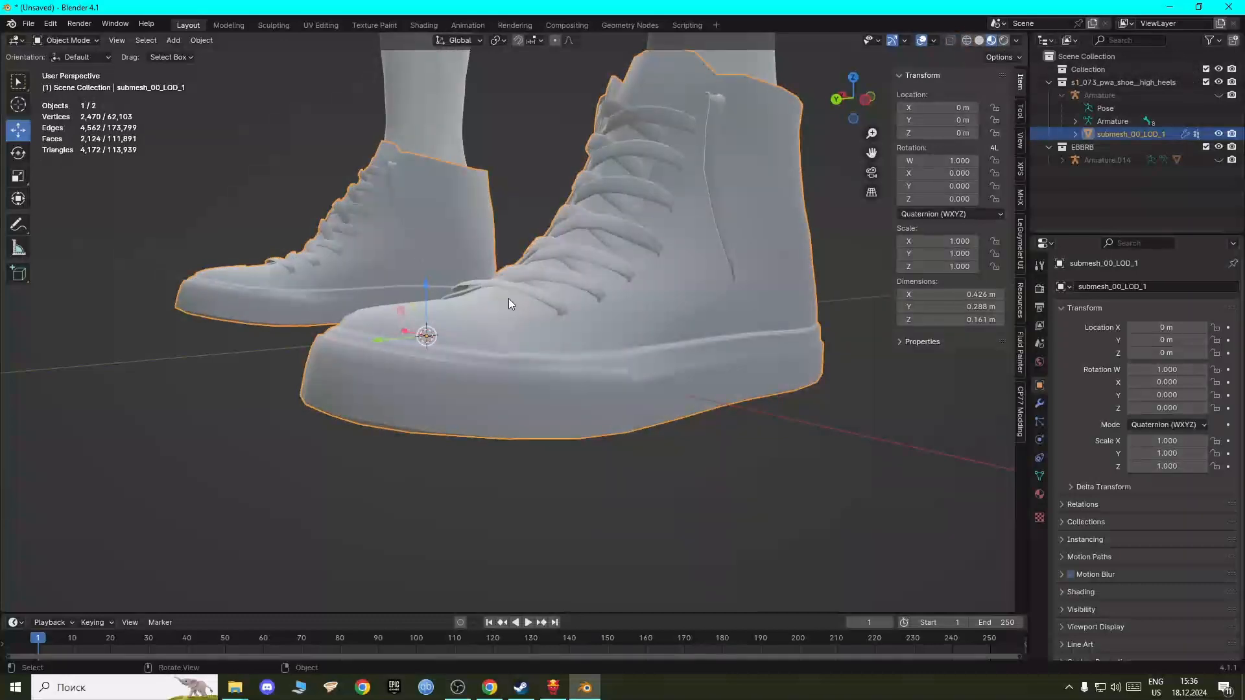
{"action": "scroll", "coordinate": [511, 298], "scroll_direction": "up", "scroll_amount": 1}
{"action": "middle_click_drag", "start_coordinate": [524, 292], "coordinate": [531, 398]}
{"action": "scroll", "coordinate": [528, 396], "scroll_direction": "down", "scroll_amount": 5}
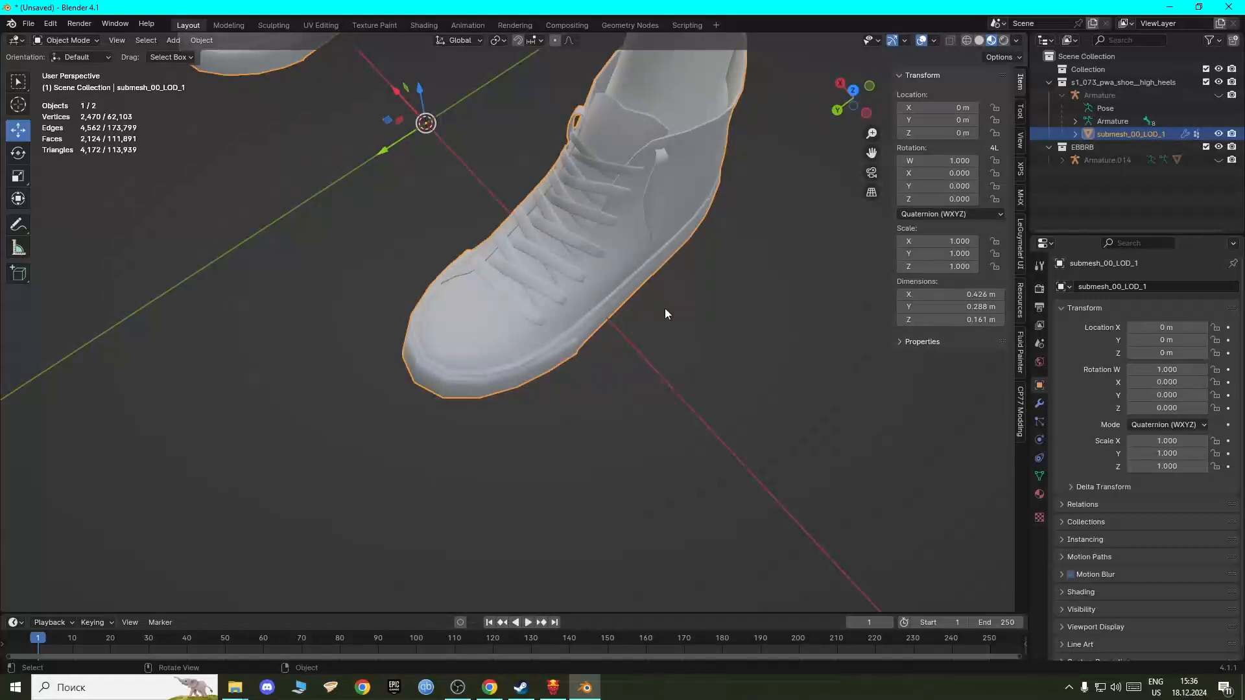
{"action": "scroll", "coordinate": [566, 367], "scroll_direction": "down", "scroll_amount": 2}
{"action": "middle_click_drag", "start_coordinate": [567, 368], "coordinate": [557, 285]}
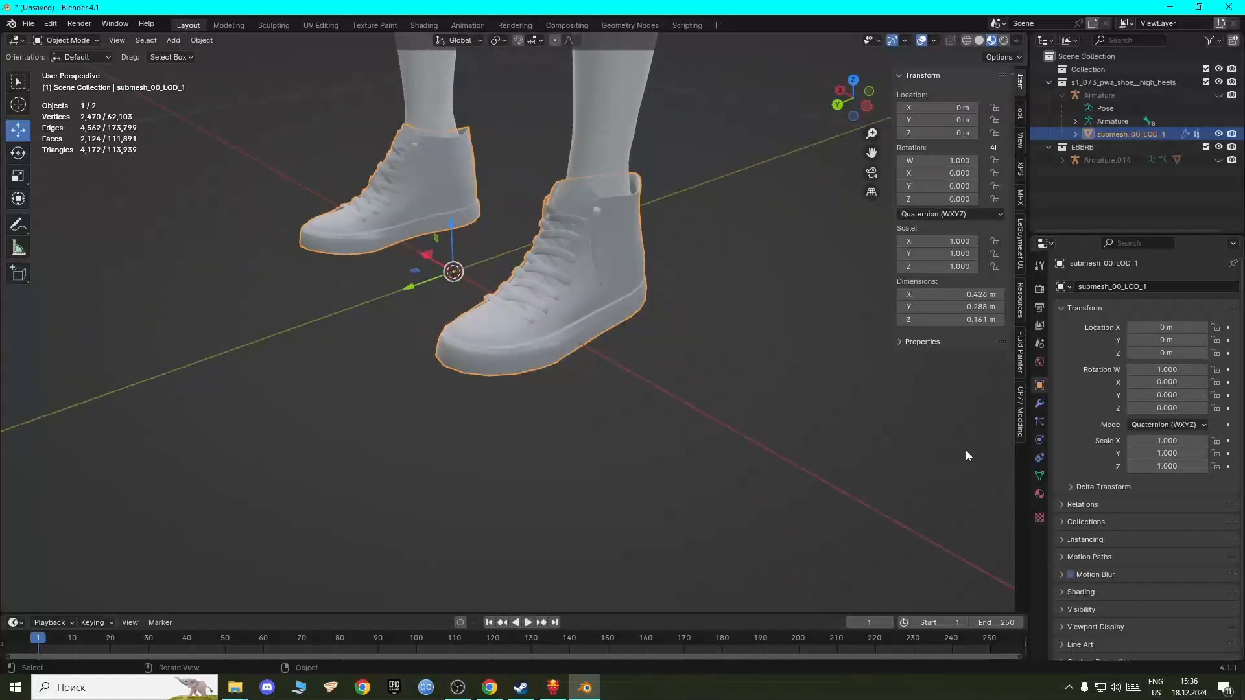
Step: Try a Triangulate modifier on submesh_00_LOD_1, check the shoe's shading, and remove the modifier
{"action": "left_click", "coordinate": [1039, 405]}
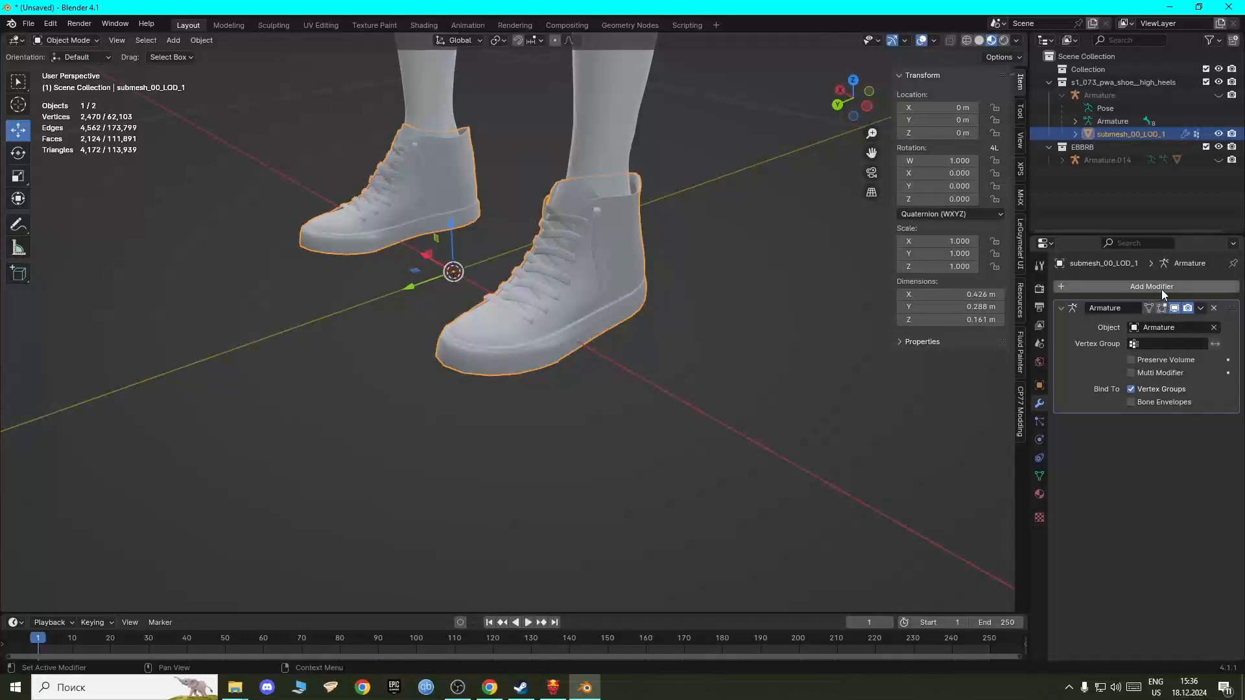
{"action": "left_click", "coordinate": [1120, 286]}
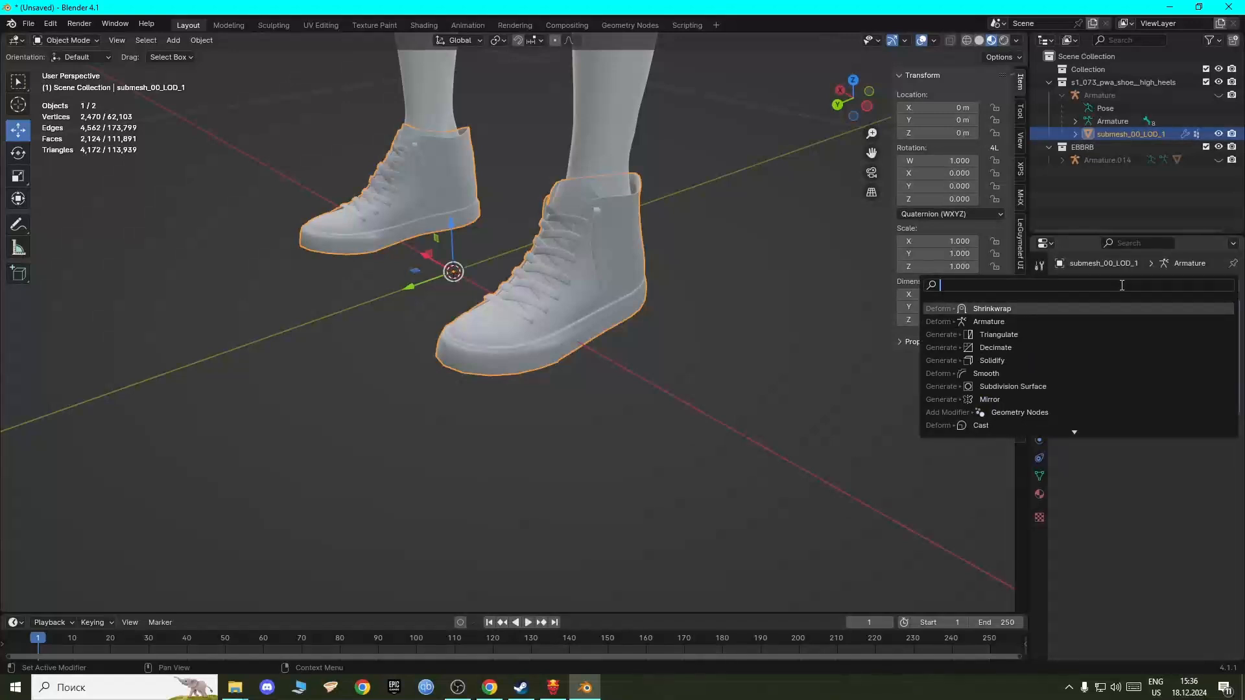
{"action": "type", "text": "tri"}
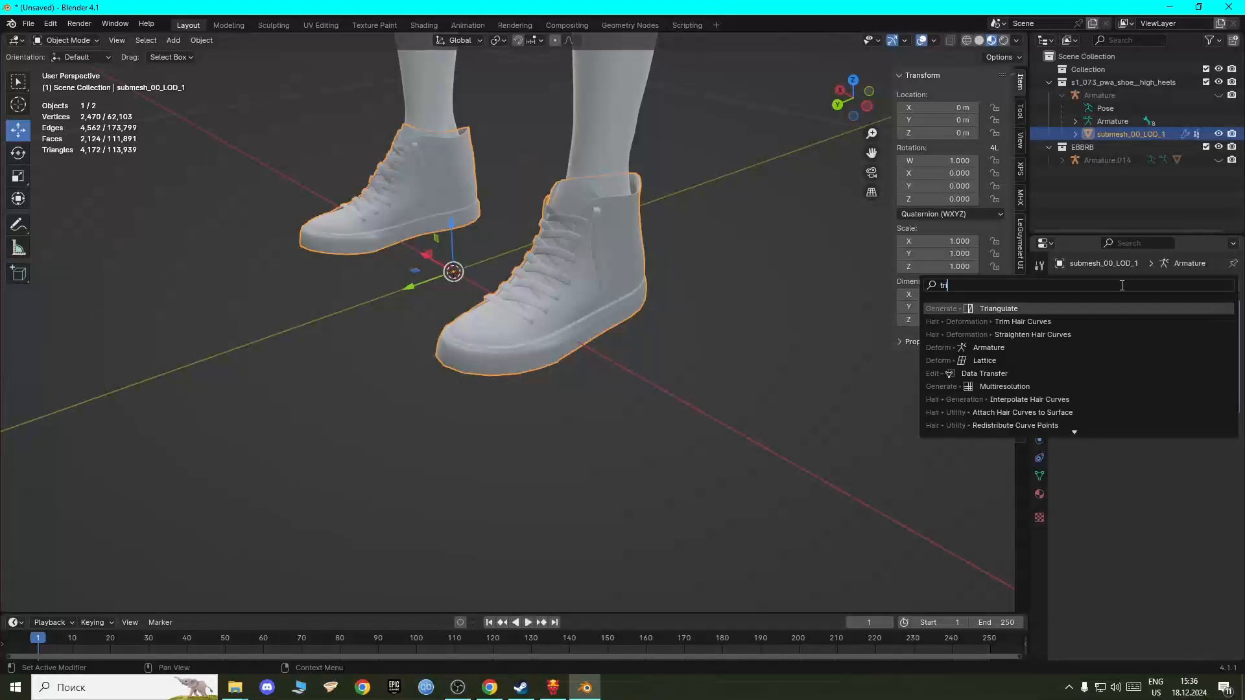
{"action": "left_click", "coordinate": [1065, 310]}
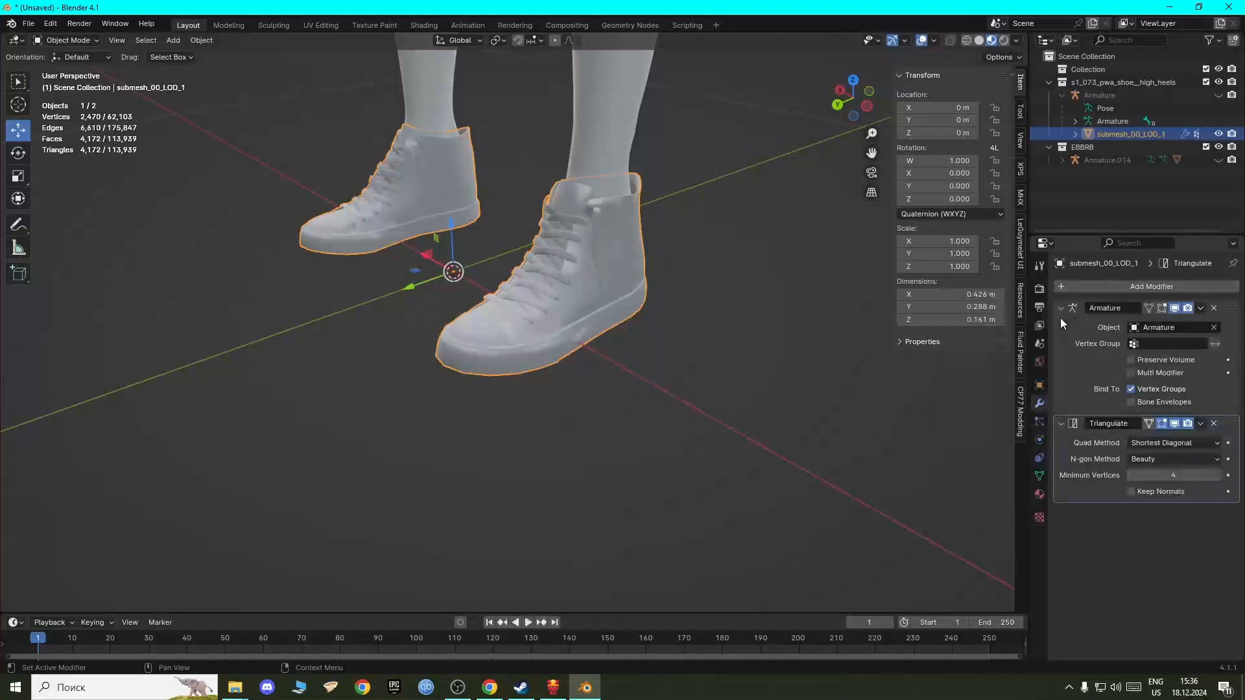
{"action": "scroll", "coordinate": [557, 342], "scroll_direction": "up", "scroll_amount": 3}
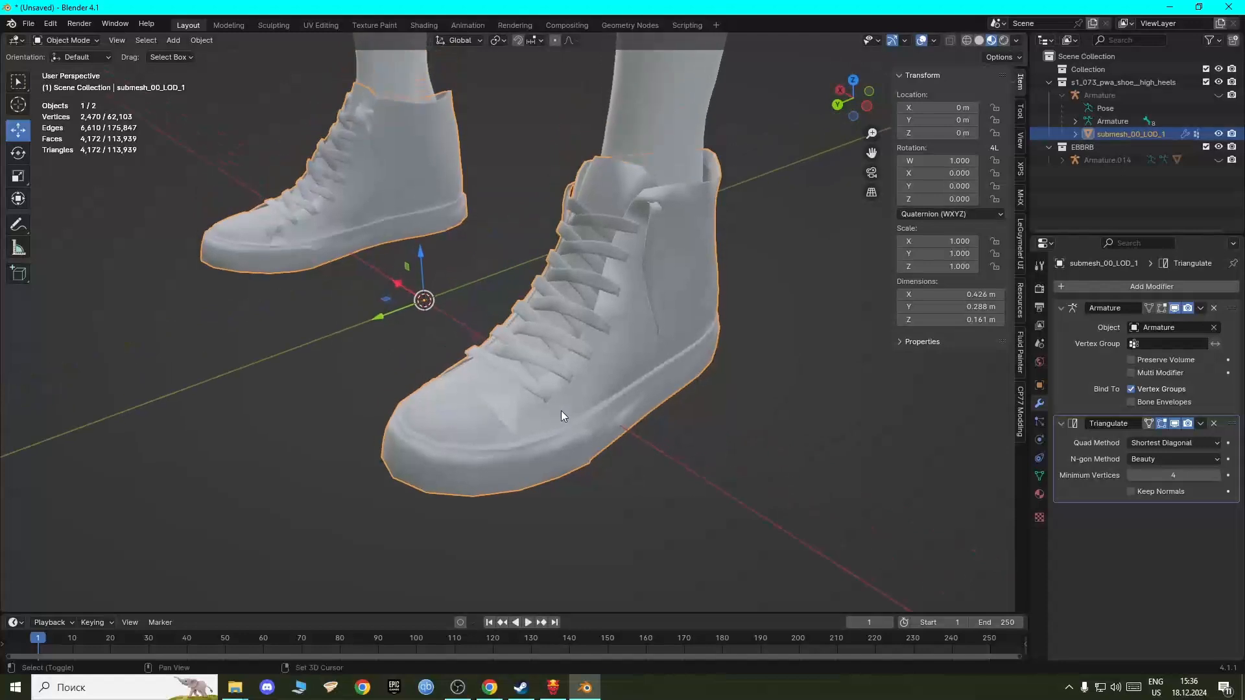
{"action": "middle_click_drag", "start_coordinate": [562, 415], "coordinate": [546, 436]}
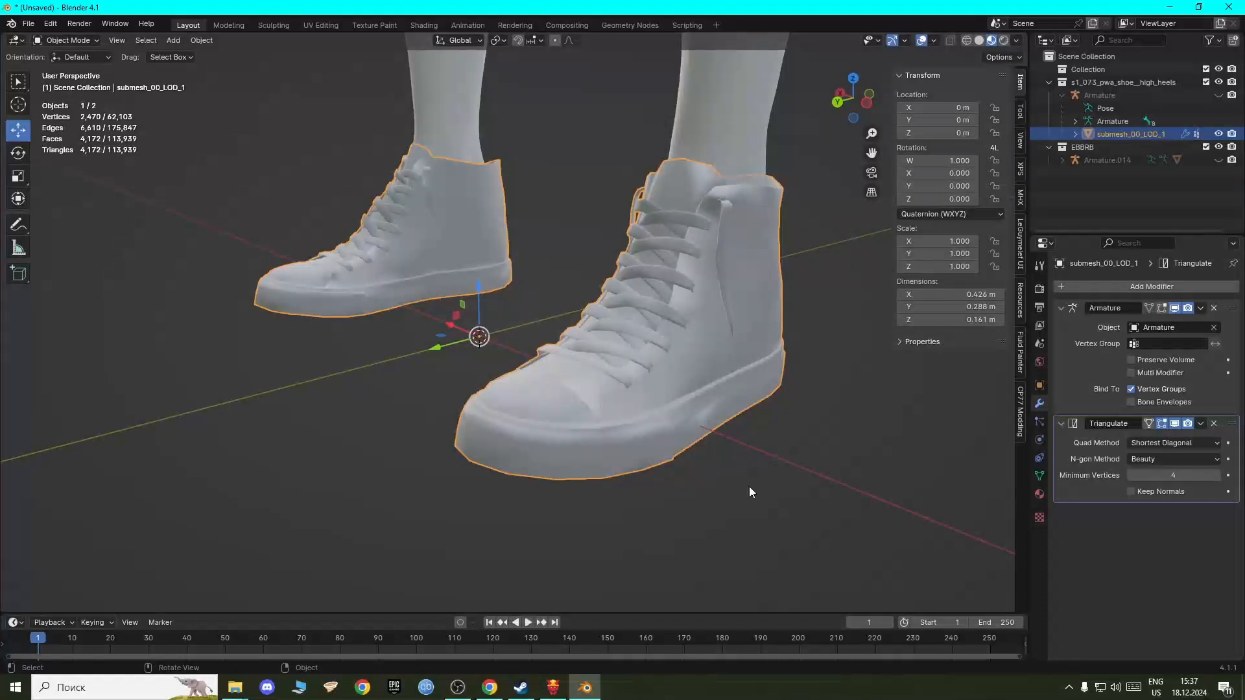
{"action": "left_click", "coordinate": [1214, 424]}
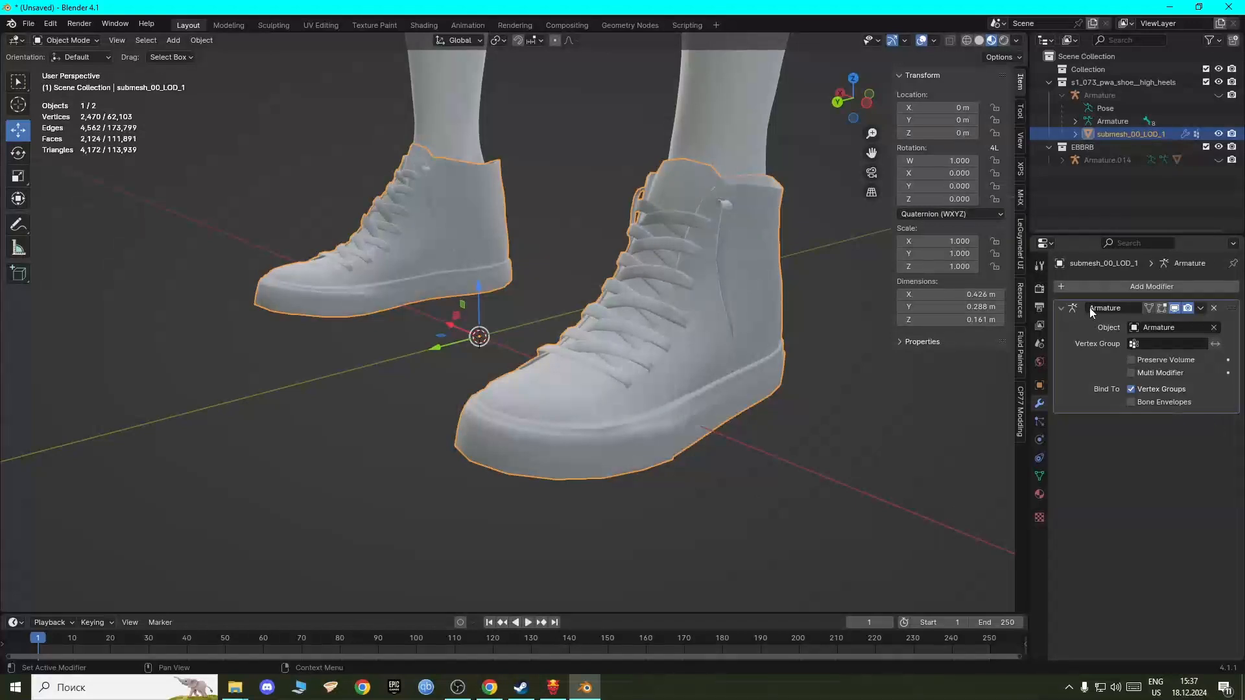
Step: Add a Subdivision Surface modifier to submesh_00_LOD_1 with the viewport level set to 2
{"action": "left_click", "coordinate": [1093, 287]}
{"action": "key", "text": "space"}
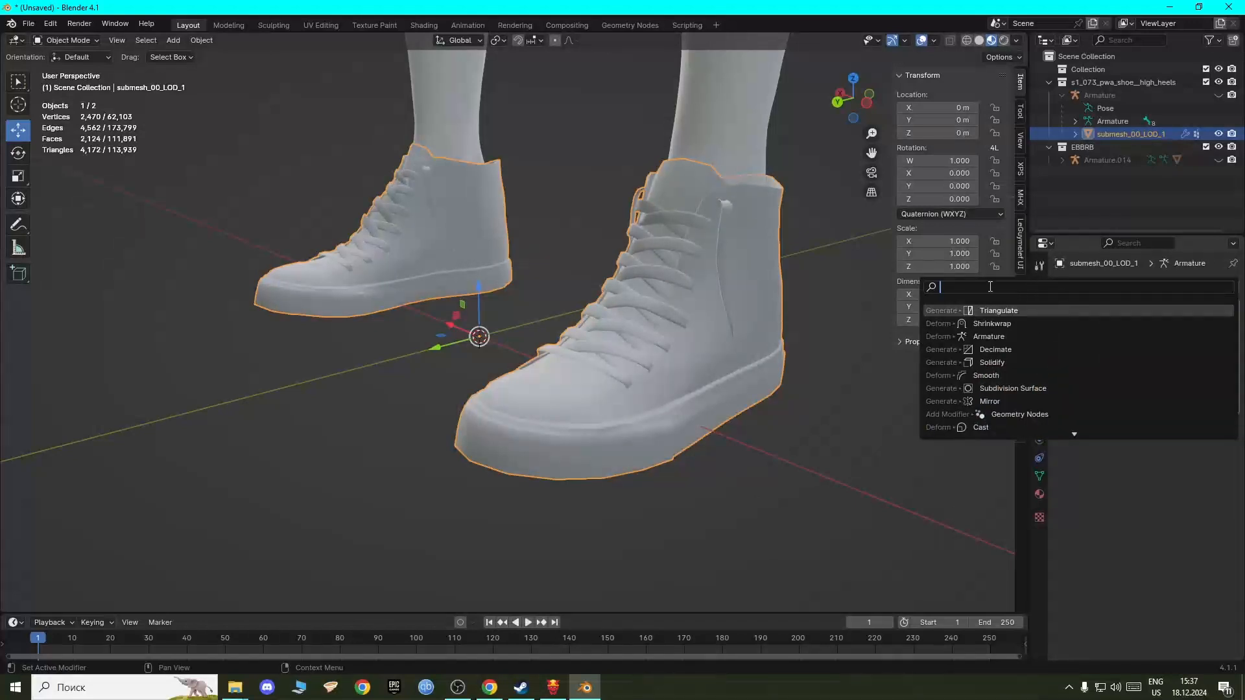
{"action": "type", "text": "sub"}
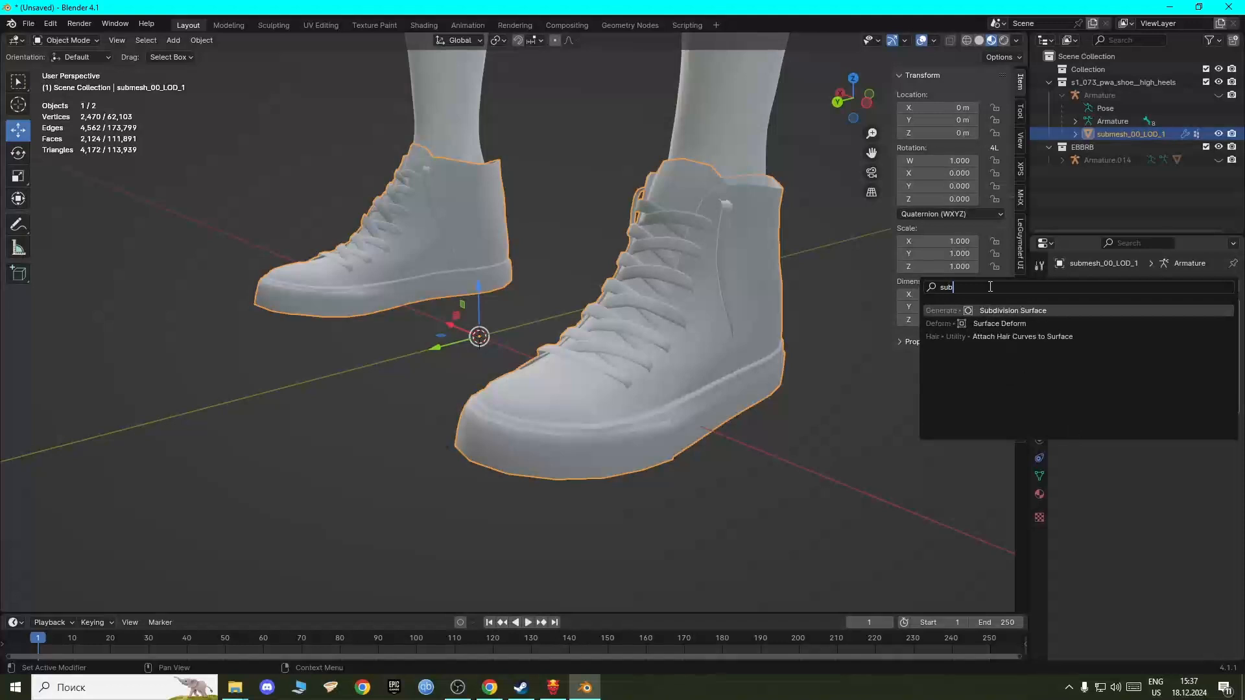
{"action": "left_click", "coordinate": [996, 311]}
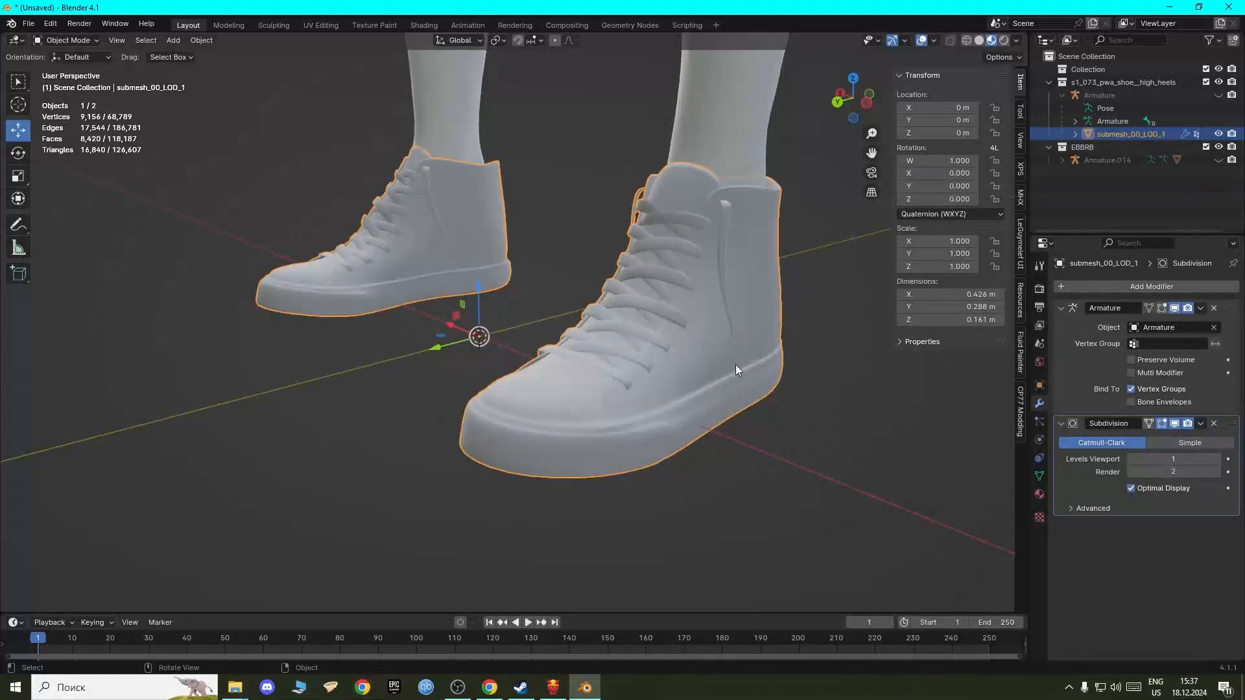
{"action": "left_click", "coordinate": [1218, 461]}
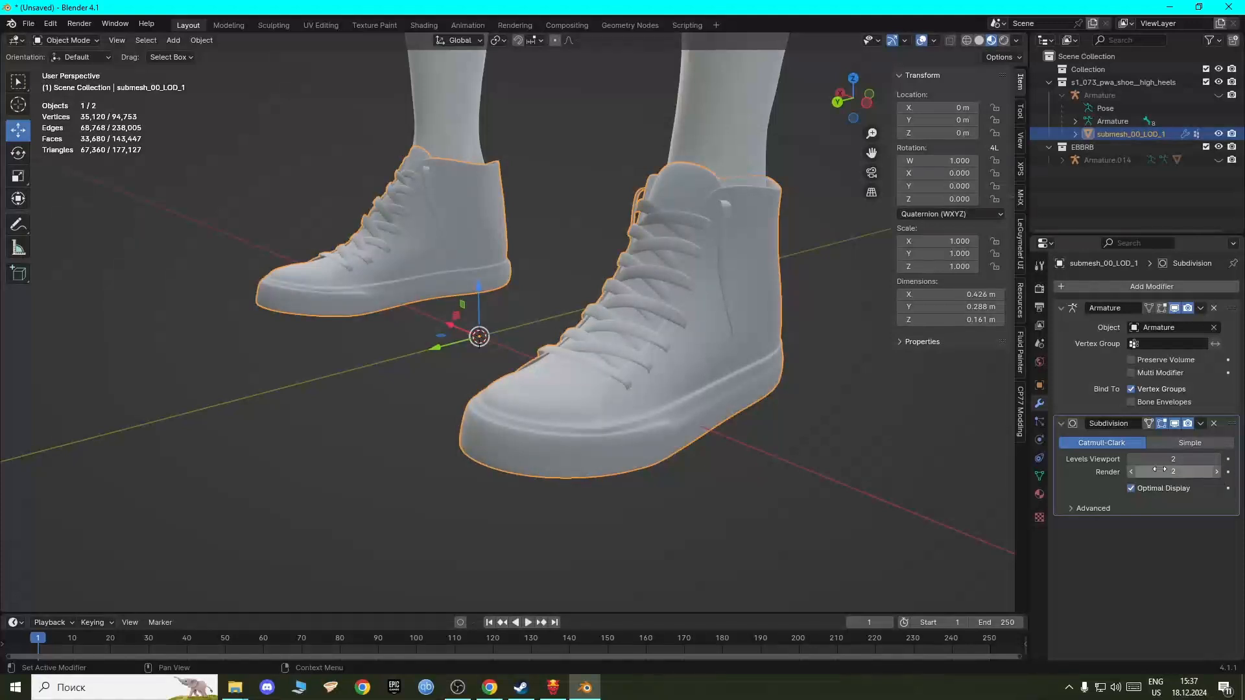
{"action": "middle_click_drag", "start_coordinate": [254, 271], "coordinate": [371, 326]}
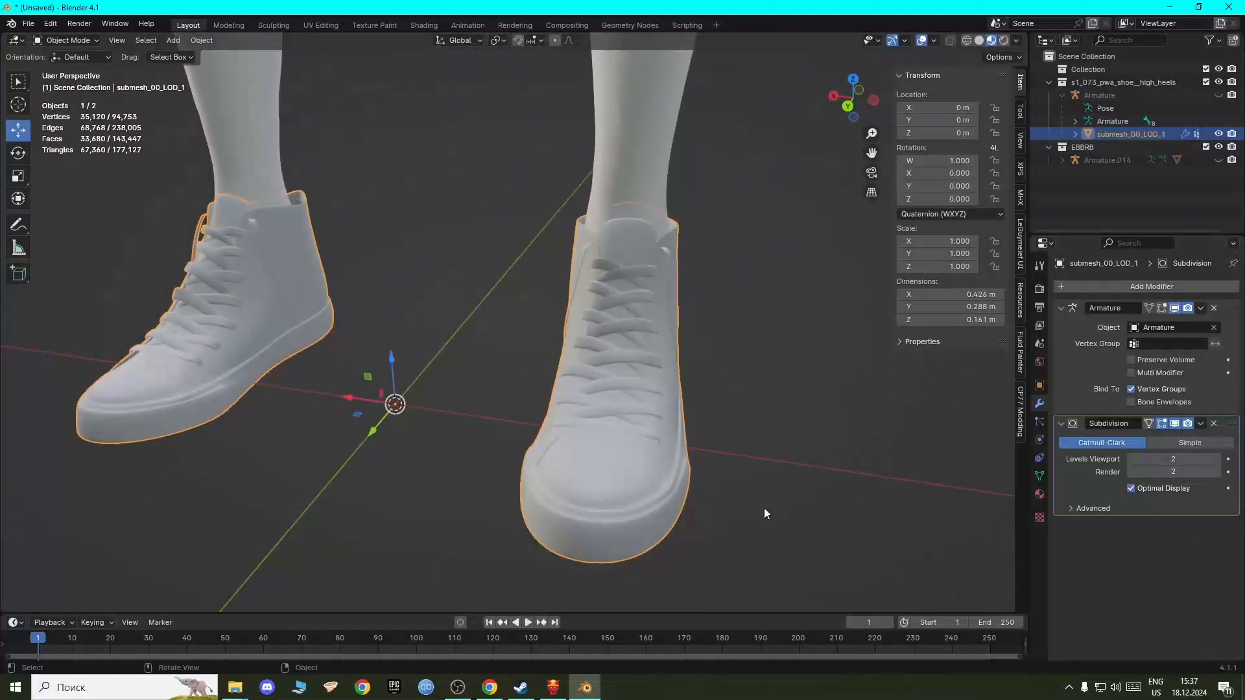
{"action": "middle_click_drag", "start_coordinate": [764, 507], "coordinate": [640, 447]}
Step: Try to apply the Subdivision modifier on submesh_00_LOD_1
{"action": "left_click", "coordinate": [1205, 425]}
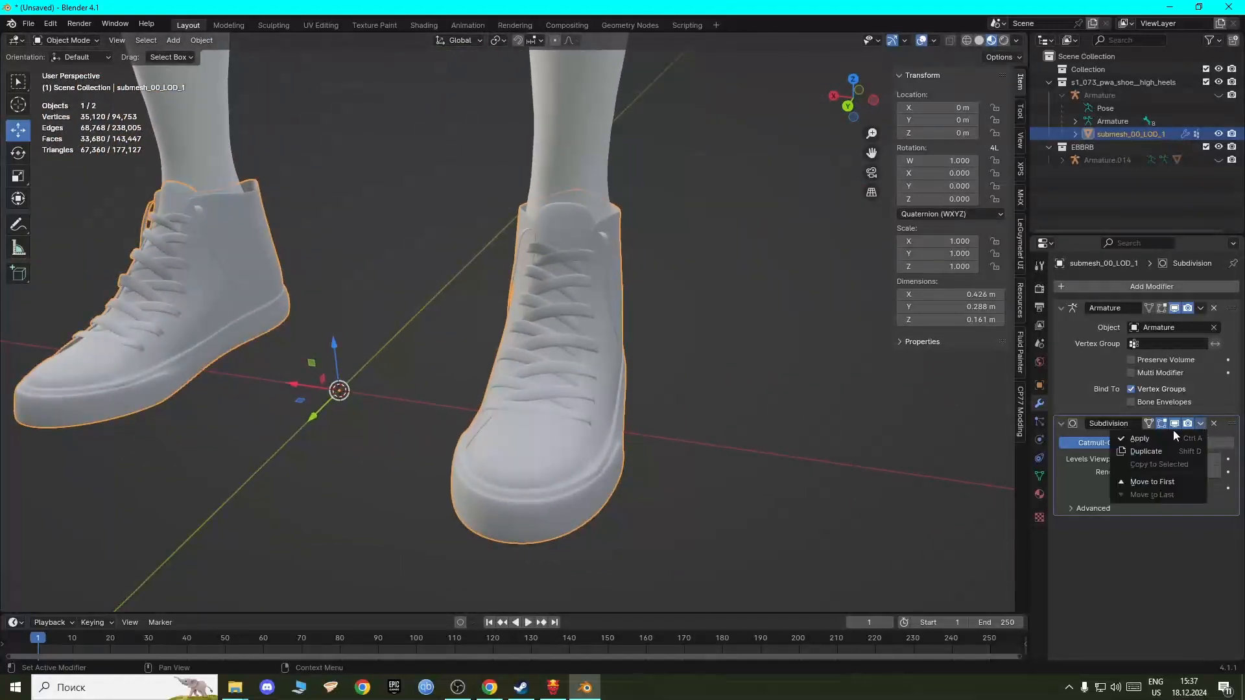
{"action": "left_click", "coordinate": [1165, 436]}
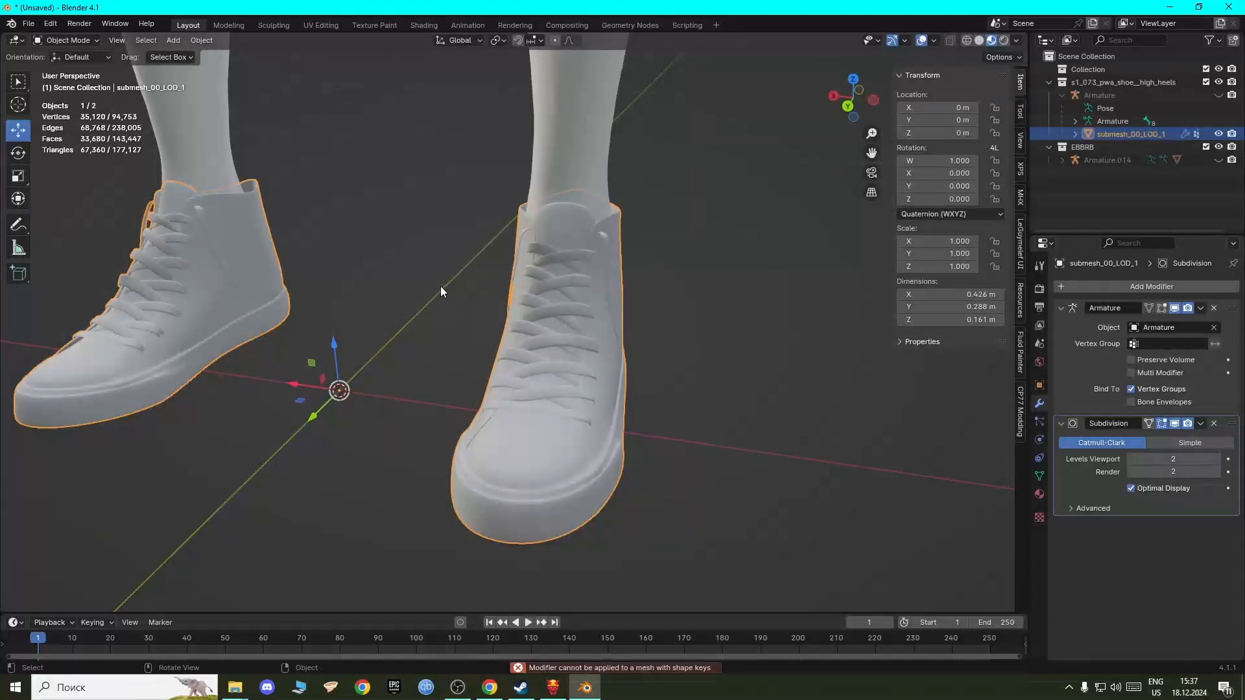
Step: Delete the Basis and GarmentSupport shape keys from submesh_00_LOD_1
{"action": "left_click", "coordinate": [1040, 475]}
{"action": "left_click", "coordinate": [1041, 462]}
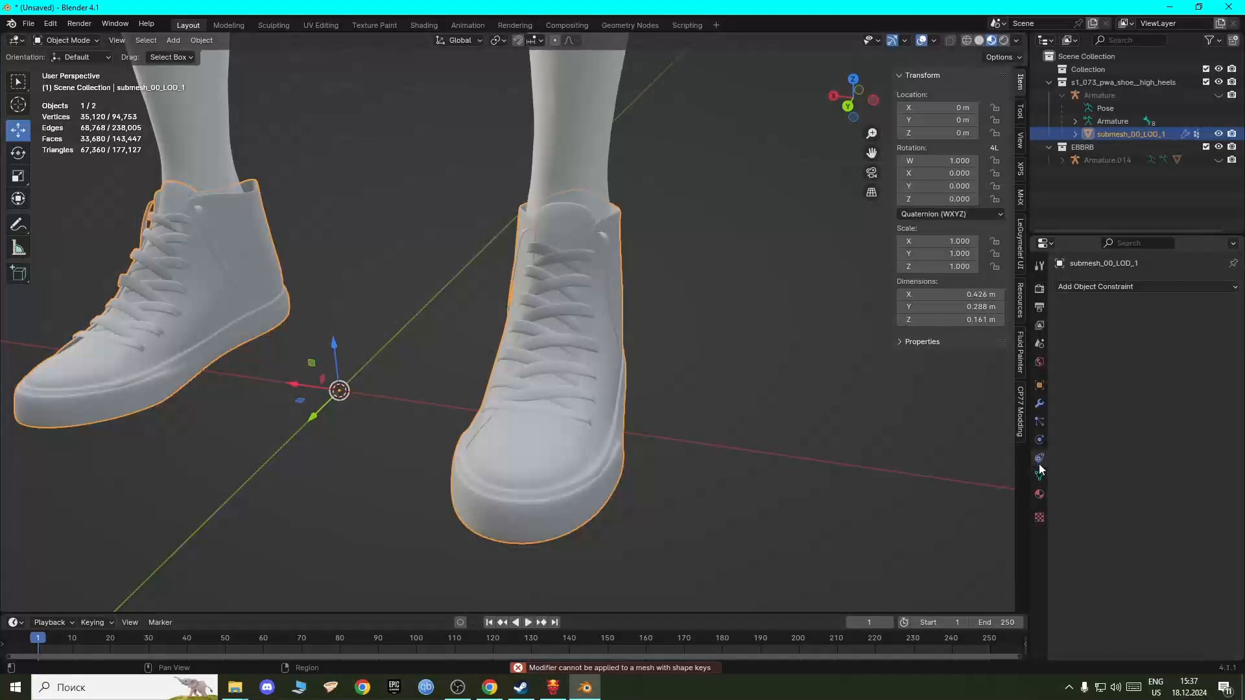
{"action": "left_click", "coordinate": [1044, 477]}
{"action": "left_click", "coordinate": [1042, 444]}
{"action": "left_click", "coordinate": [1040, 422]}
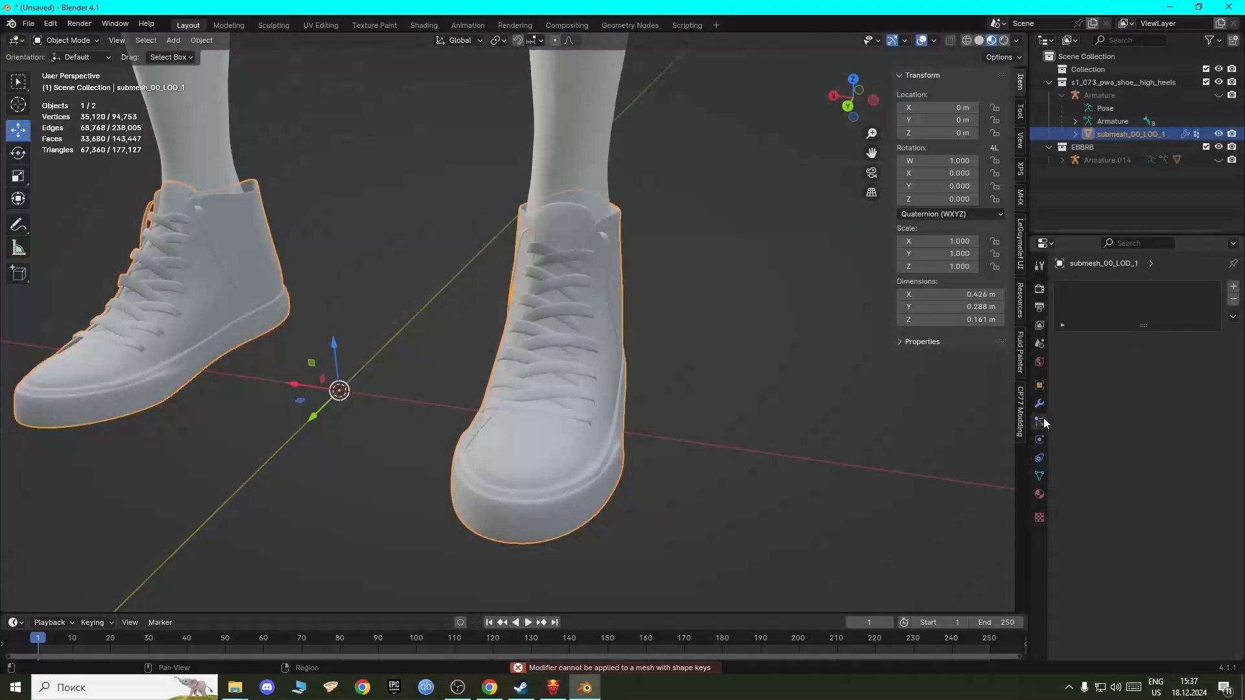
{"action": "left_click", "coordinate": [1040, 476]}
{"action": "scroll", "coordinate": [1099, 515], "scroll_direction": "down", "scroll_amount": 3}
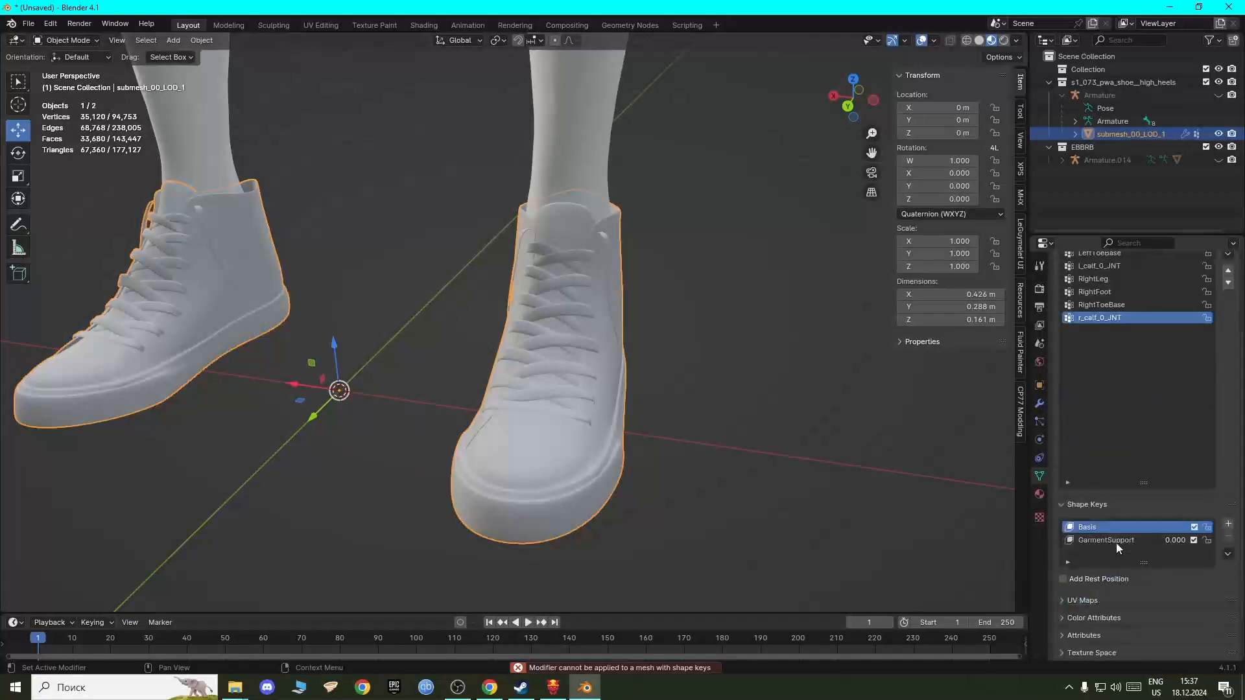
{"action": "left_click", "coordinate": [1133, 540]}
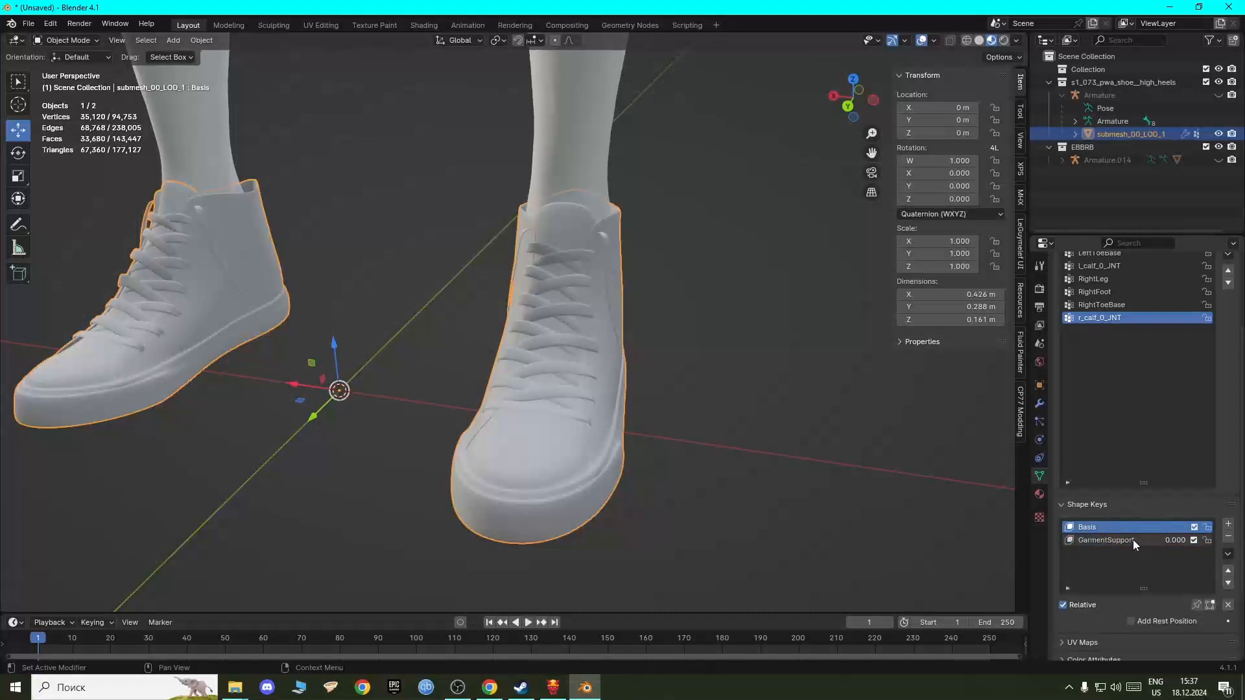
{"action": "left_click", "coordinate": [1229, 537]}
{"action": "left_click", "coordinate": [1228, 537]}
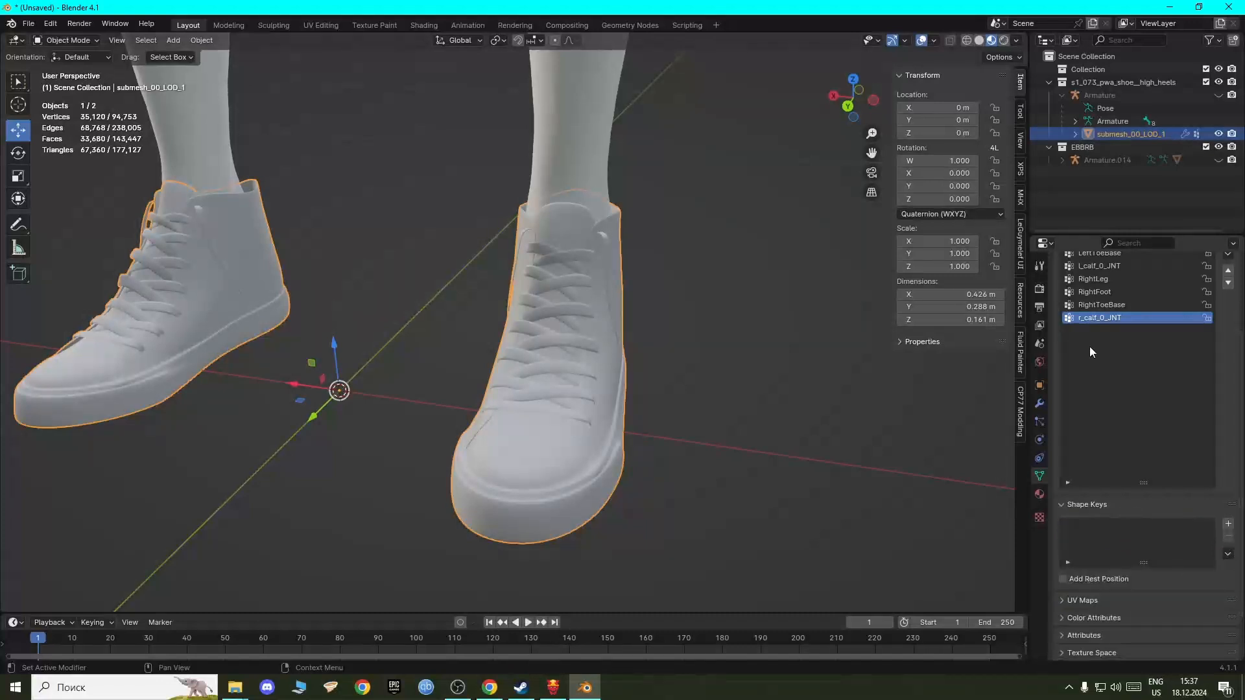
Step: Apply the Subdivision modifier to submesh_00_LOD_1, leaving only the Armature modifier on the mesh
{"action": "left_click", "coordinate": [1040, 403]}
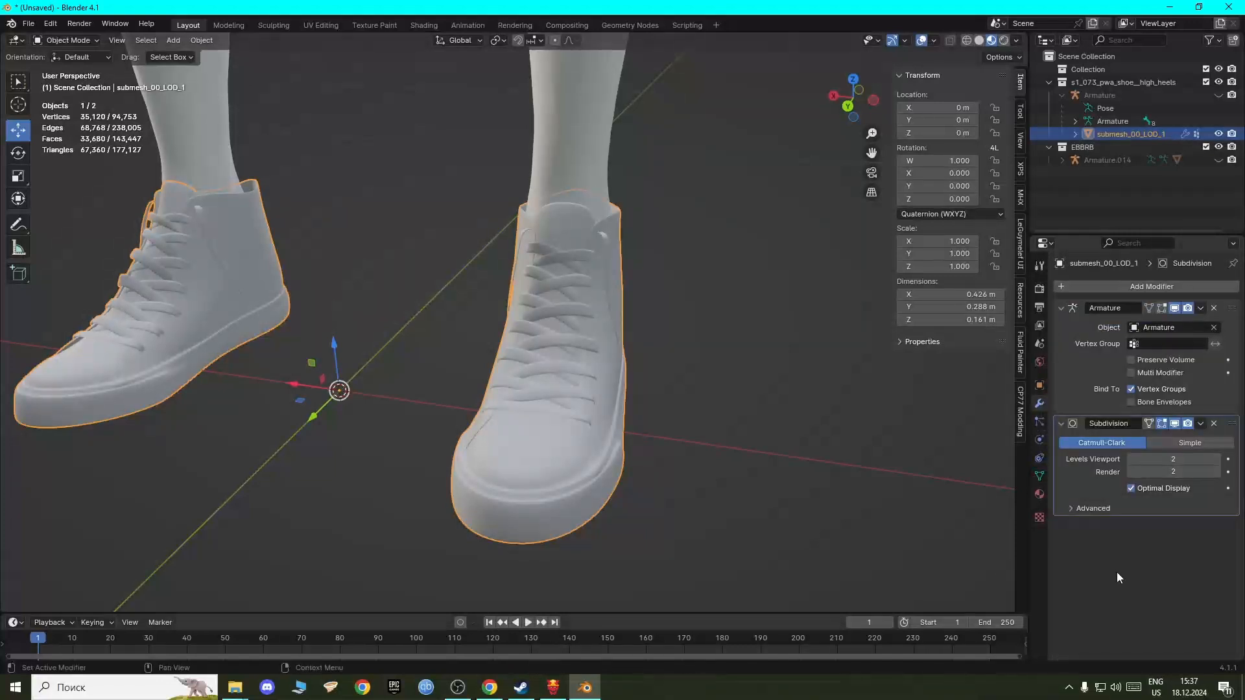
{"action": "left_click", "coordinate": [1201, 424]}
{"action": "left_click", "coordinate": [1182, 434]}
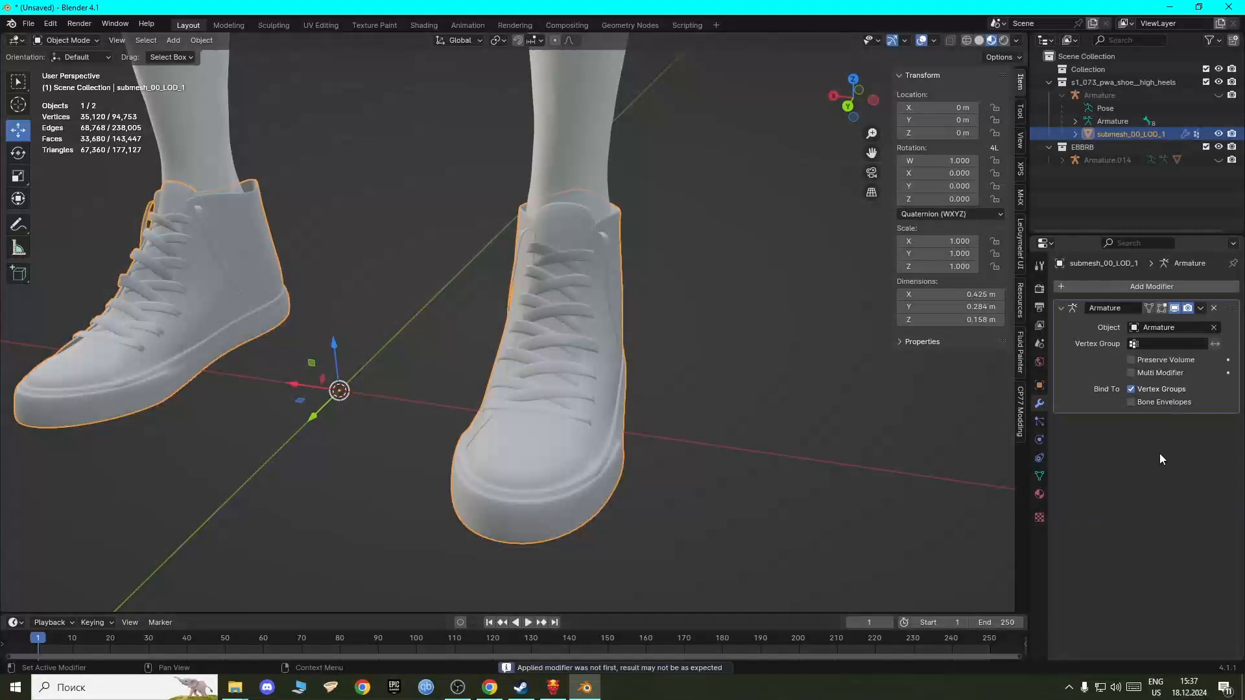
Step: Add a Triangulate modifier to submesh_00_LOD_1, keeping its Shortest Diagonal and Beauty methods
{"action": "left_click", "coordinate": [1139, 287]}
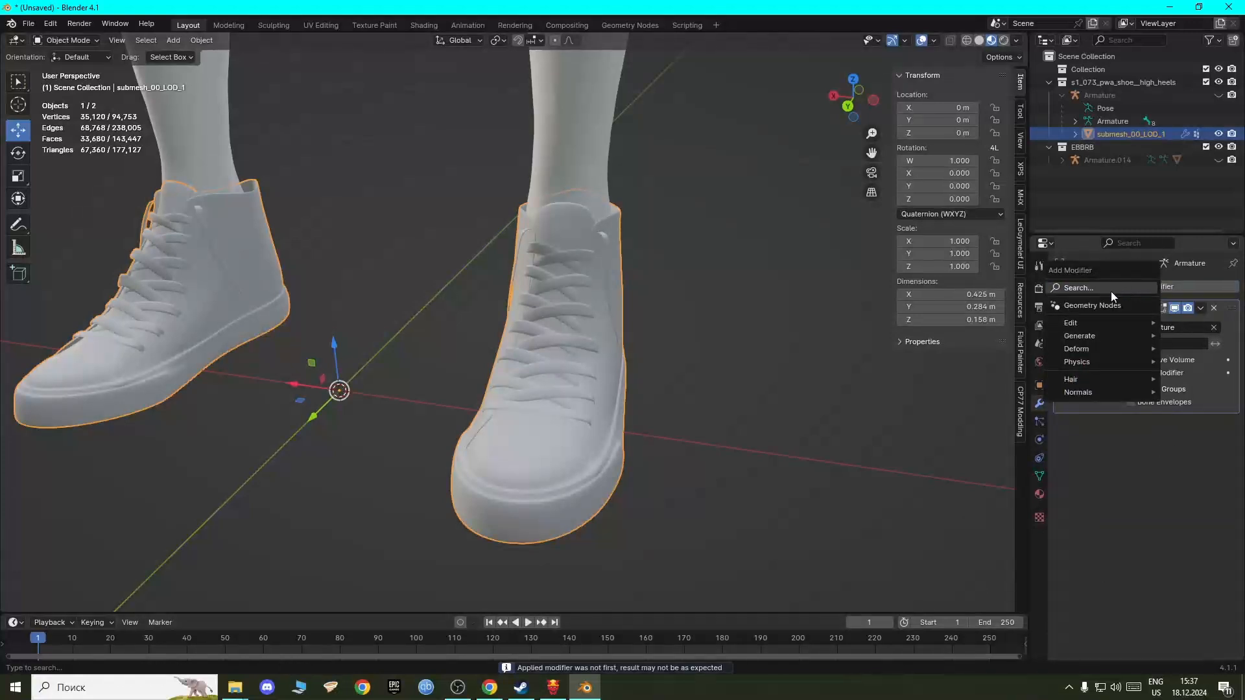
{"action": "left_click", "coordinate": [1111, 294]}
{"action": "left_click", "coordinate": [1037, 328]}
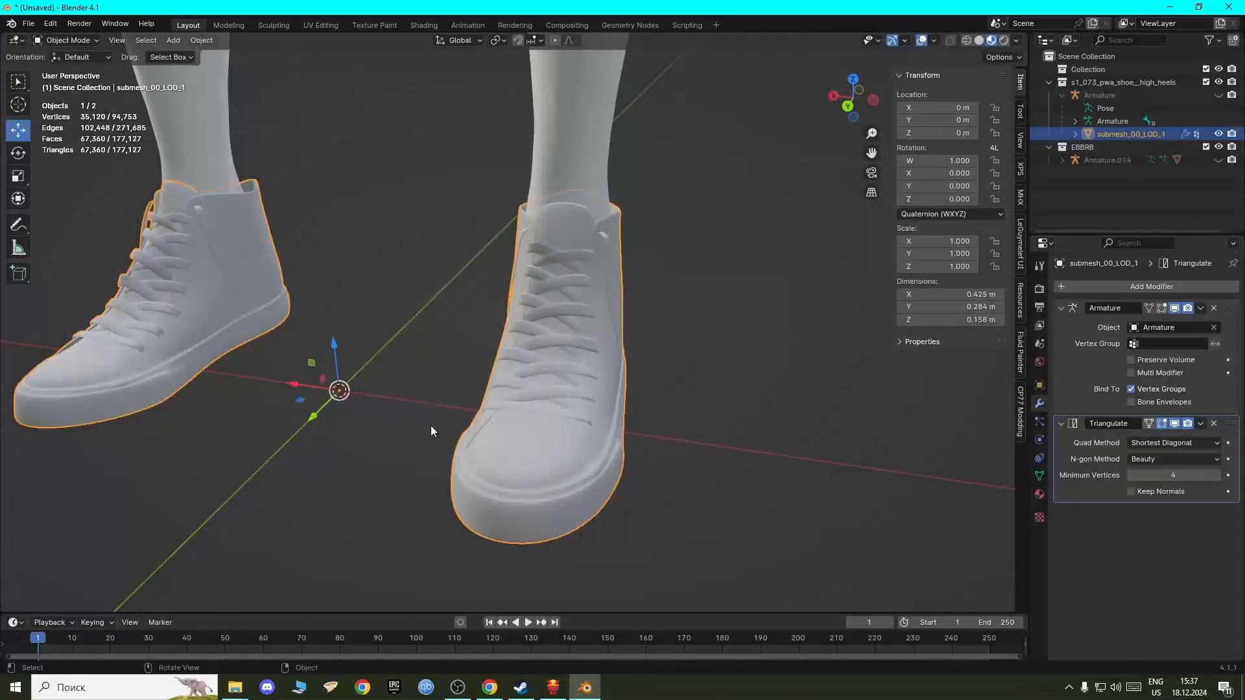
{"action": "middle_click_drag", "start_coordinate": [305, 383], "coordinate": [226, 394]}
{"action": "middle_click_drag", "start_coordinate": [640, 508], "coordinate": [440, 442]}
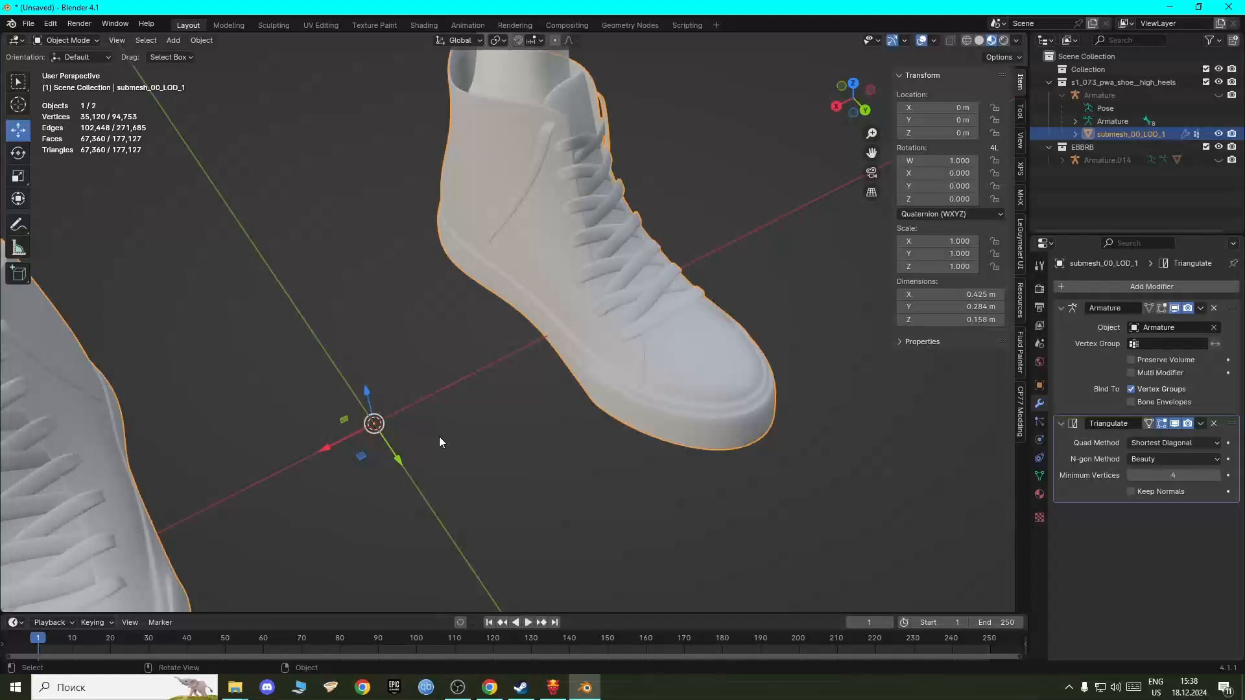
Step: Examine the shoe's face layout in Edit Mode and return to Object Mode
{"action": "left_click", "coordinate": [72, 39]}
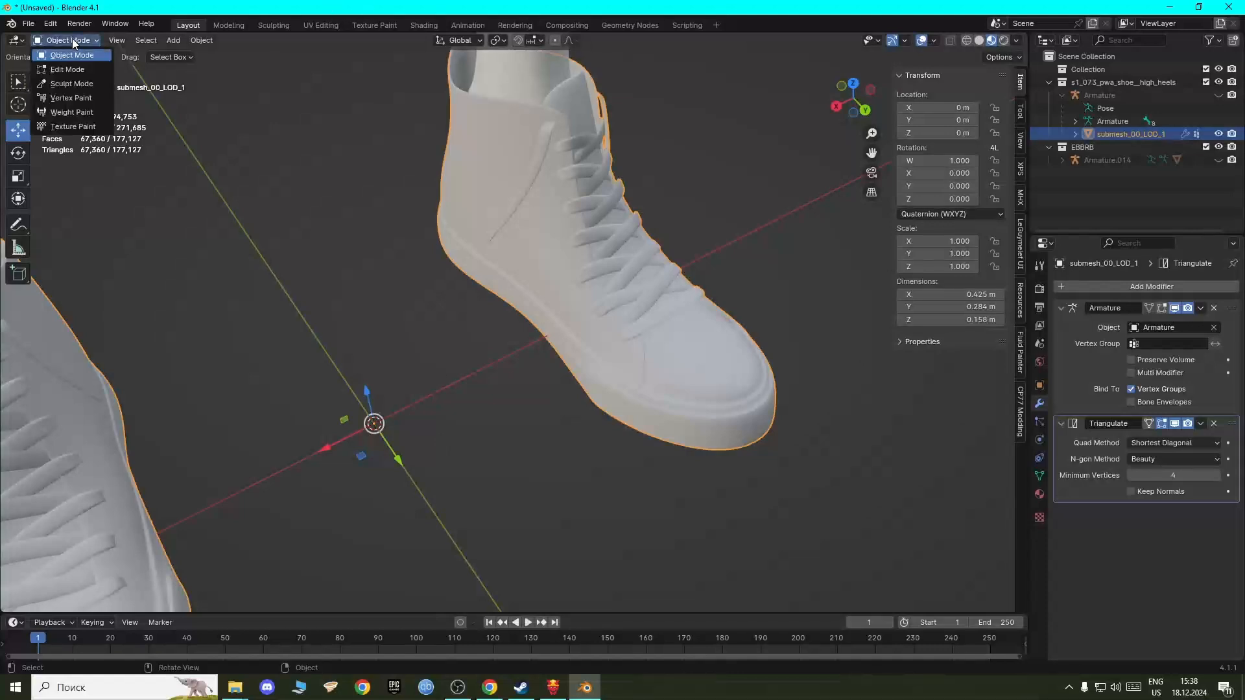
{"action": "left_click", "coordinate": [67, 70]}
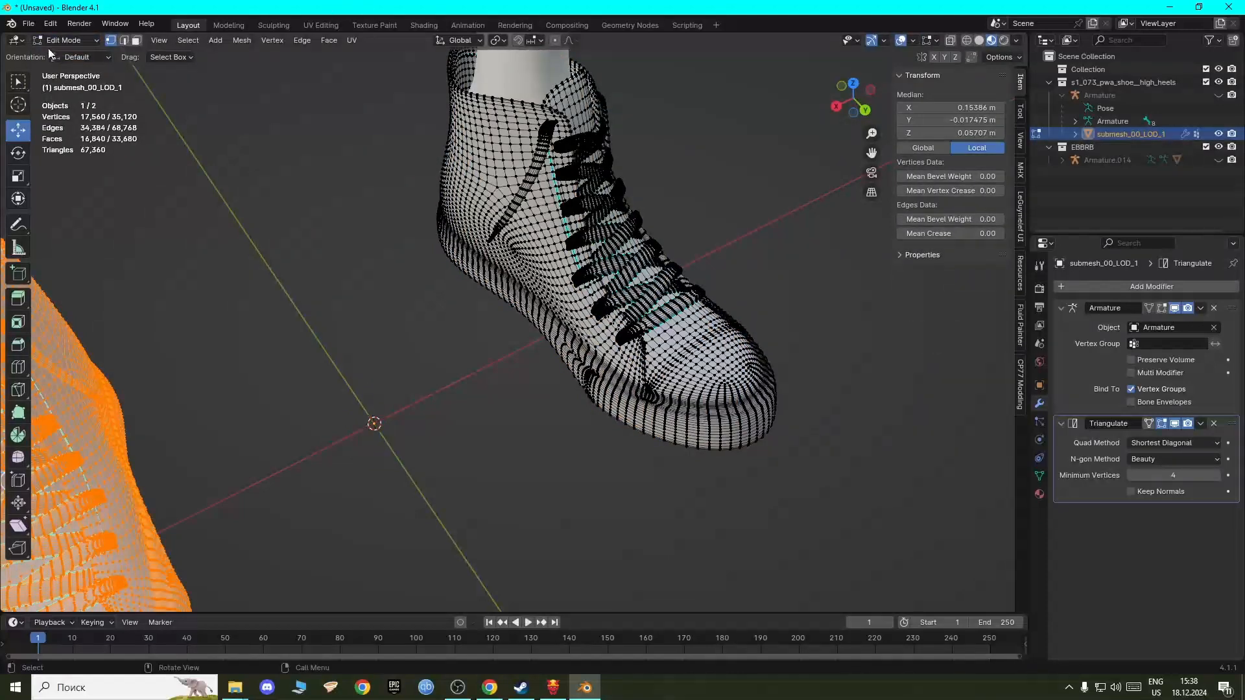
{"action": "left_click", "coordinate": [64, 45]}
{"action": "left_click", "coordinate": [67, 56]}
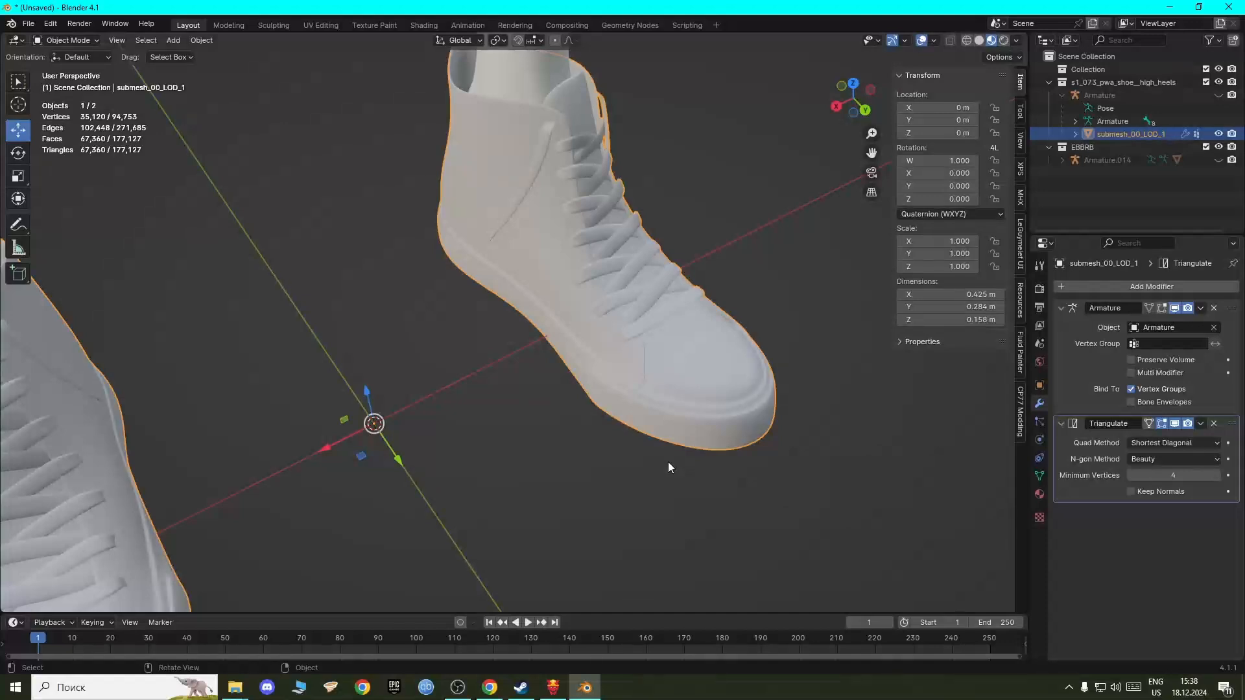
{"action": "left_click", "coordinate": [67, 40]}
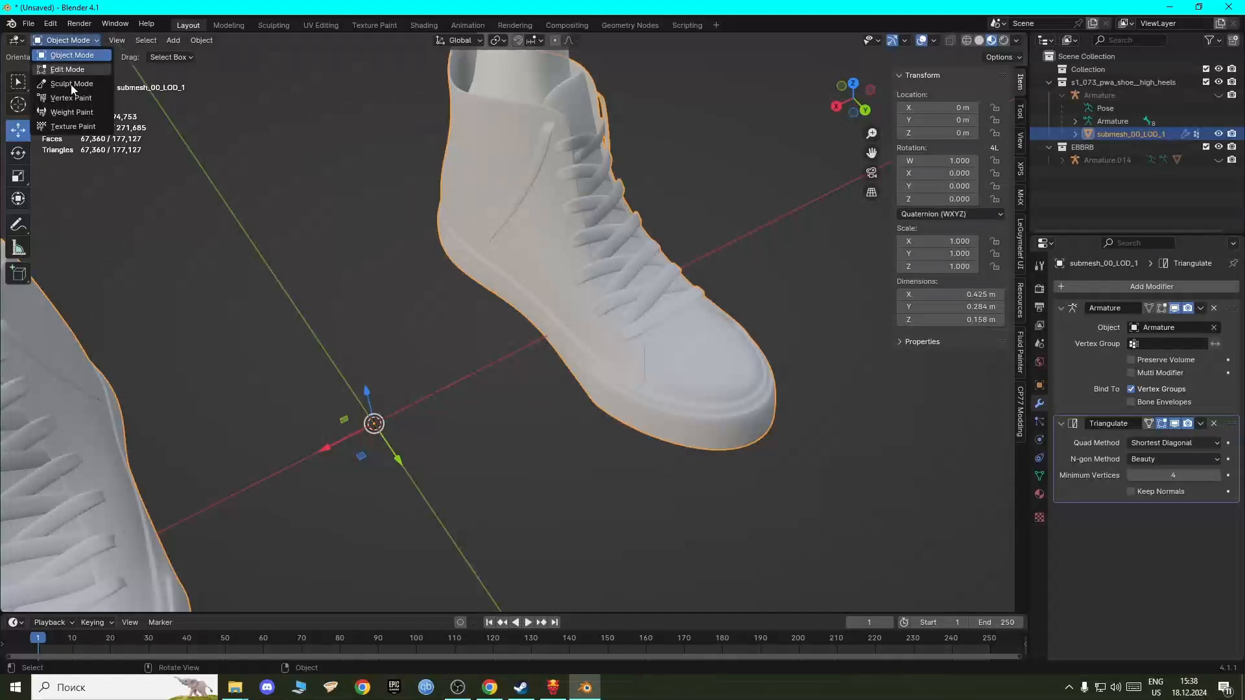
{"action": "left_click", "coordinate": [66, 70]}
{"action": "middle_click_drag", "start_coordinate": [669, 404], "coordinate": [728, 381]}
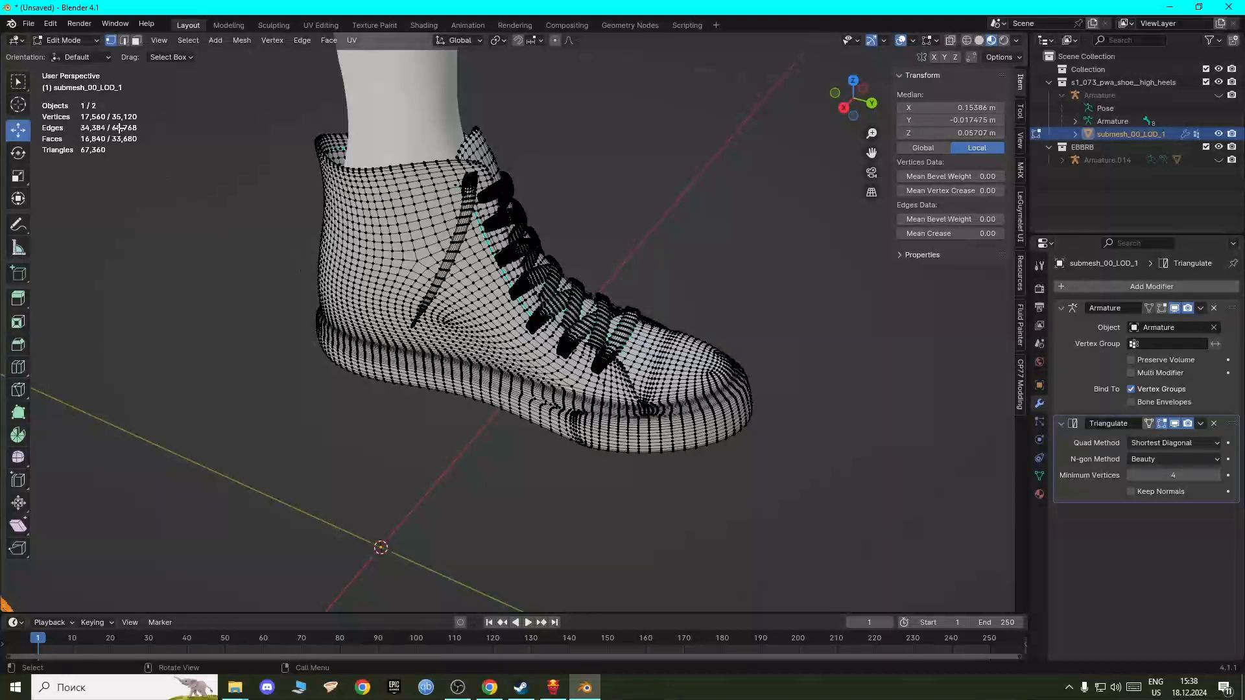
{"action": "left_click", "coordinate": [65, 40]}
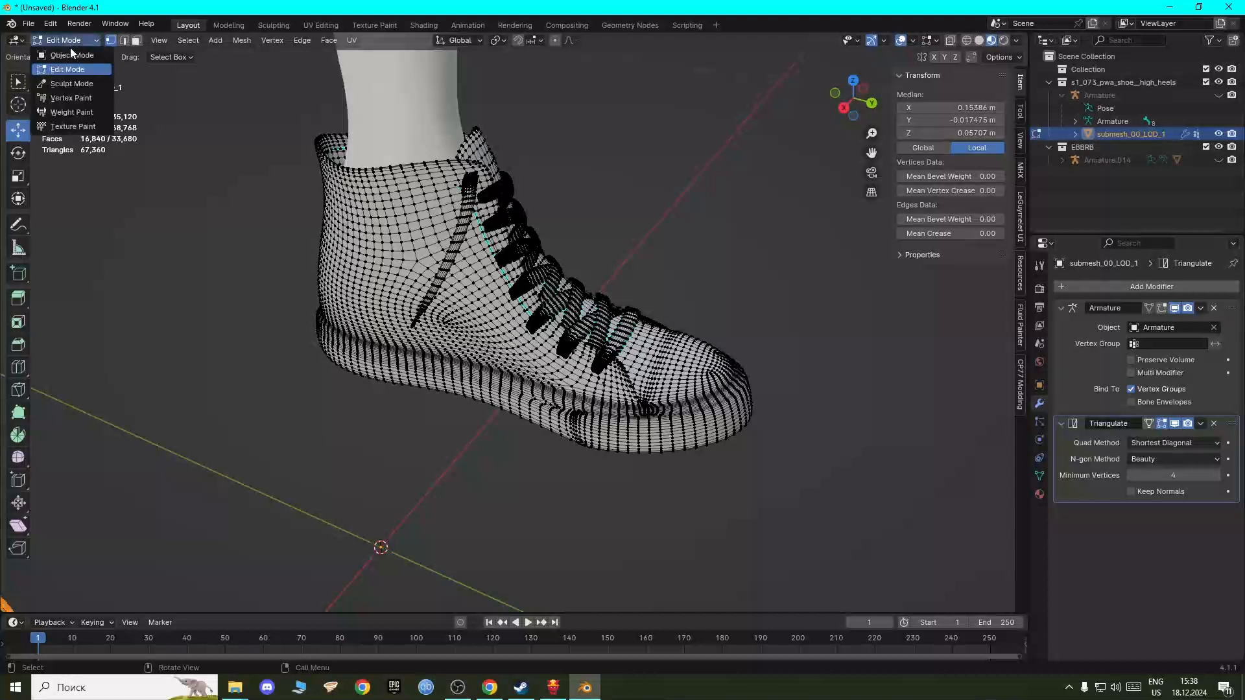
{"action": "left_click", "coordinate": [73, 55]}
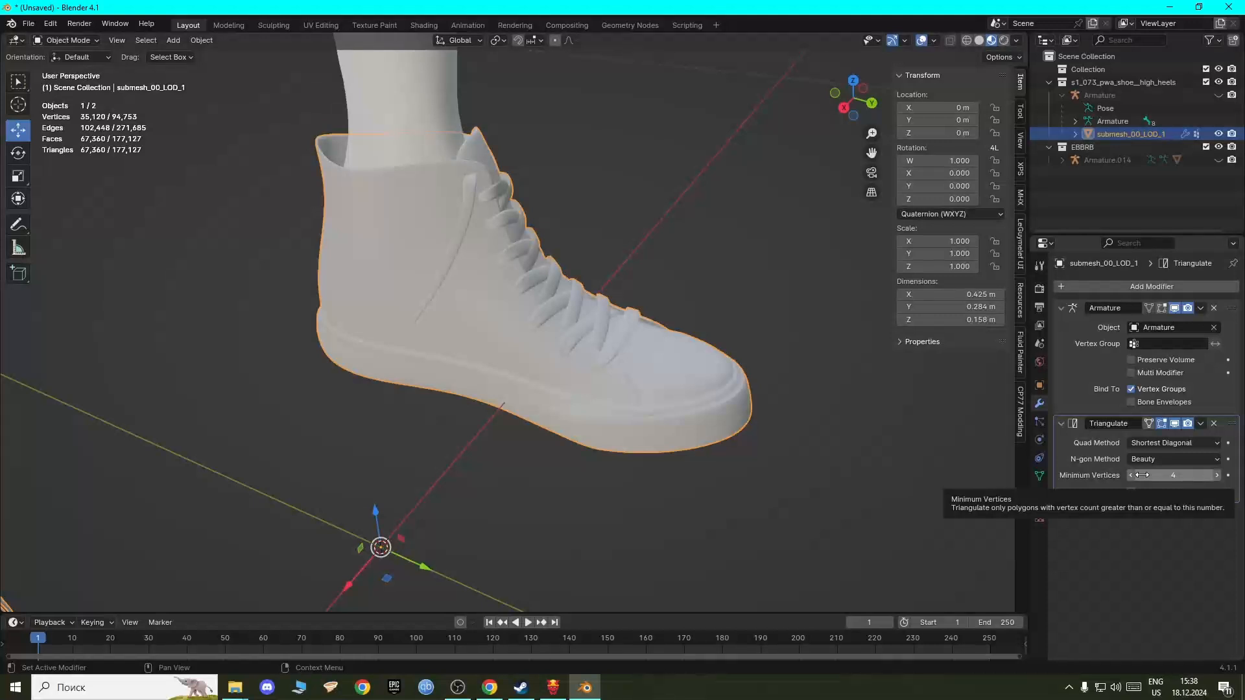
Step: Turn on the Triangulate modifier's on-cage display and inspect the shoes' mesh in Edit Mode with everything deselected
{"action": "left_click", "coordinate": [1150, 423]}
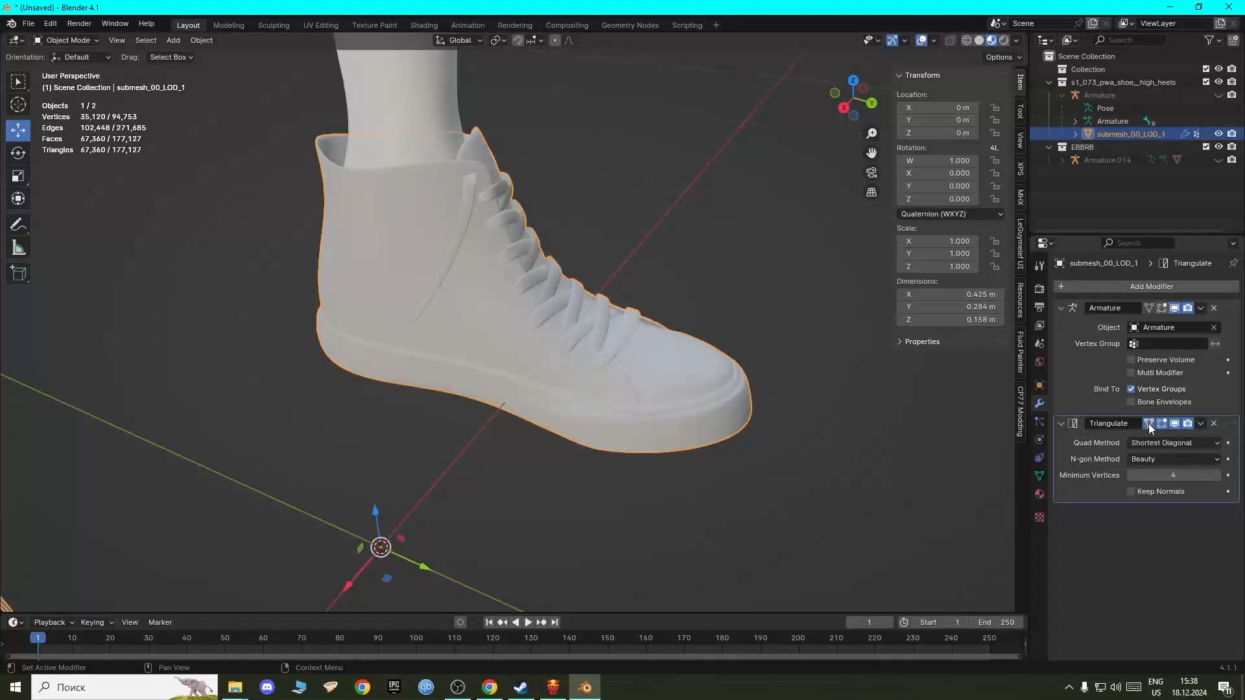
{"action": "left_click", "coordinate": [65, 40]}
{"action": "left_click", "coordinate": [65, 67]}
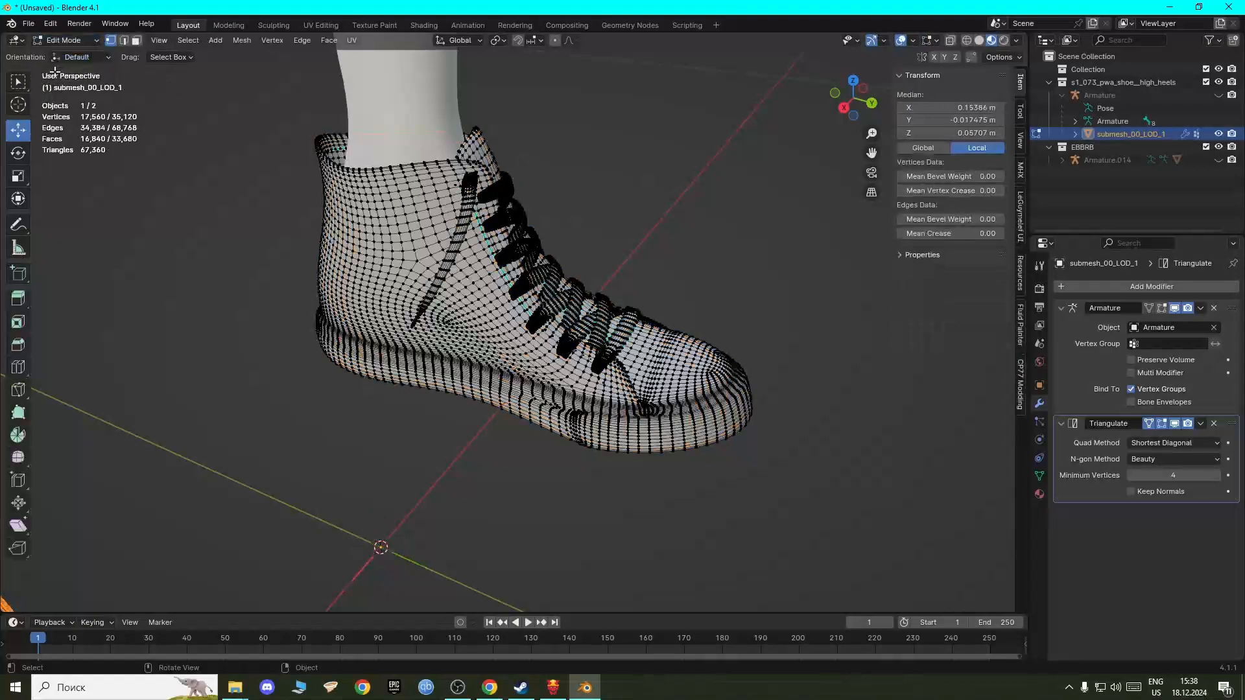
{"action": "scroll", "coordinate": [447, 416], "scroll_direction": "up", "scroll_amount": 3}
{"action": "scroll", "coordinate": [484, 437], "scroll_direction": "up", "scroll_amount": 3}
{"action": "middle_click_drag", "start_coordinate": [483, 437], "coordinate": [460, 472]}
{"action": "scroll", "coordinate": [459, 472], "scroll_direction": "down", "scroll_amount": 10}
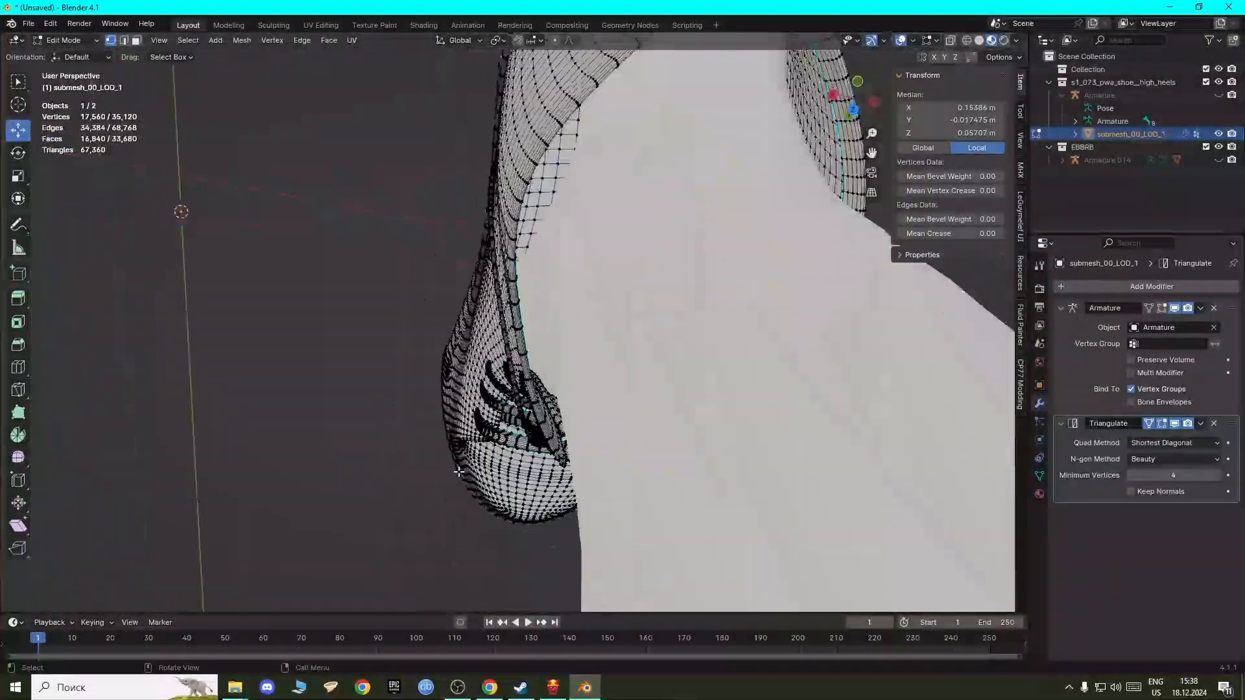
{"action": "left_click", "coordinate": [304, 379]}
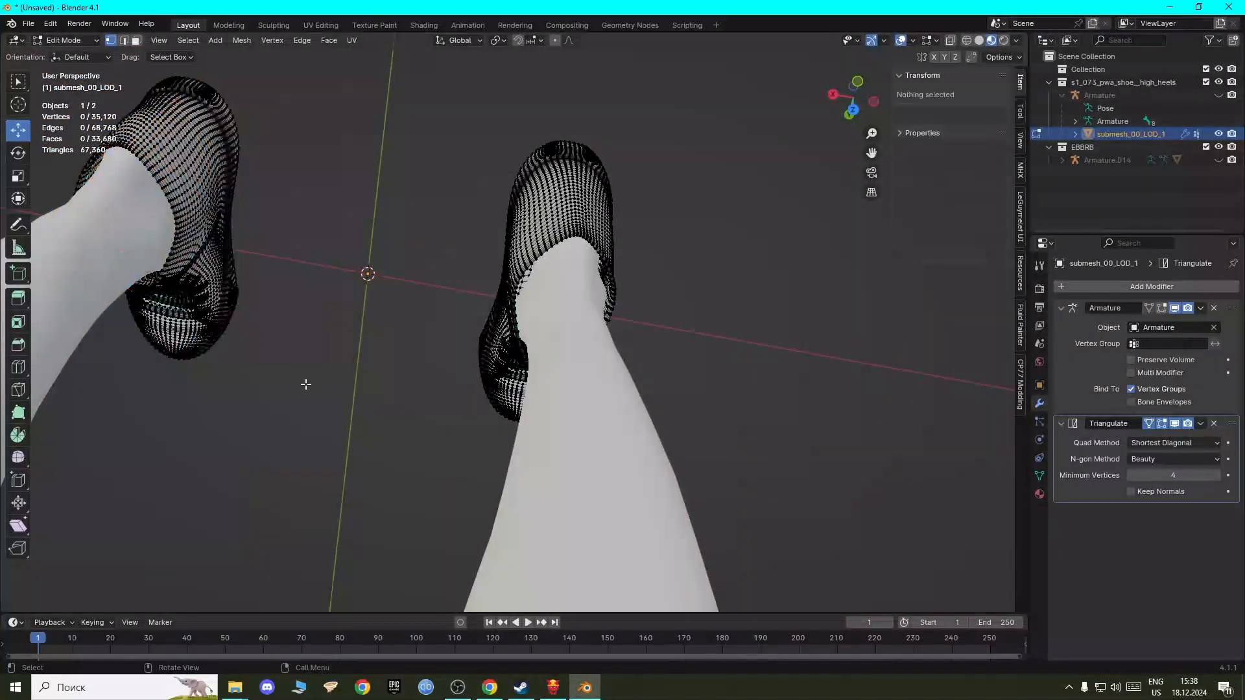
Step: Return to Object Mode and apply the Triangulate modifier to submesh_00_LOD_1
{"action": "left_click", "coordinate": [79, 40]}
{"action": "left_click", "coordinate": [73, 53]}
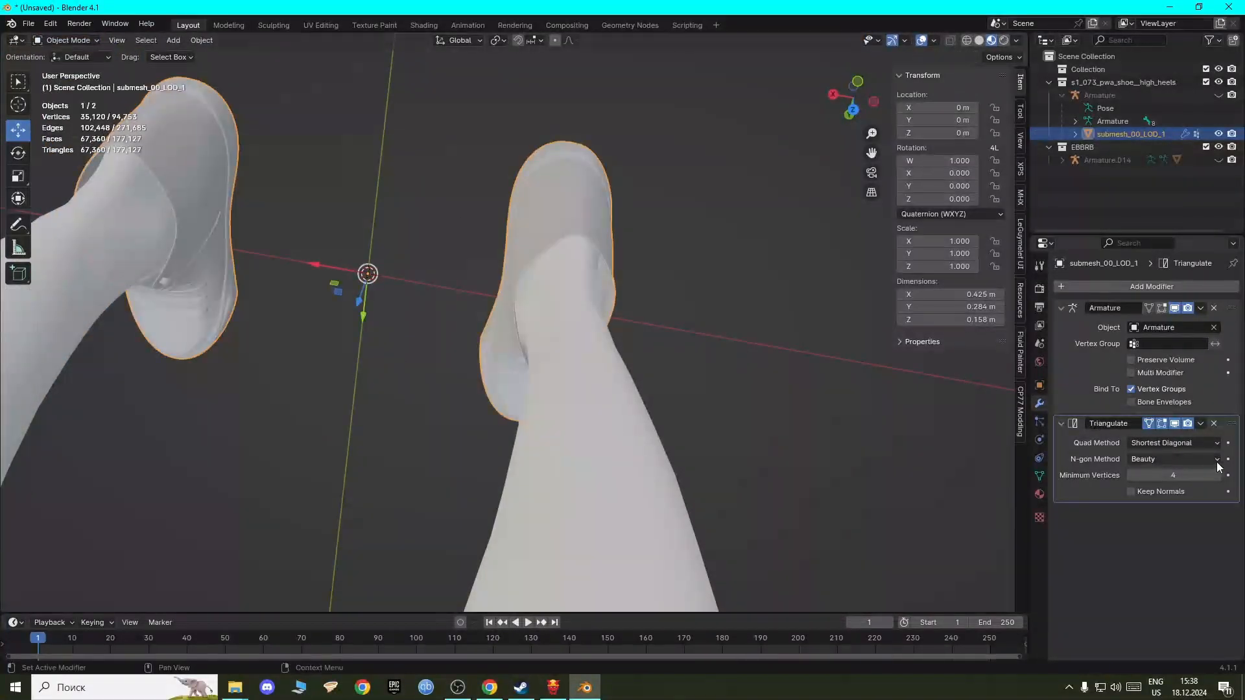
{"action": "left_click", "coordinate": [1202, 424]}
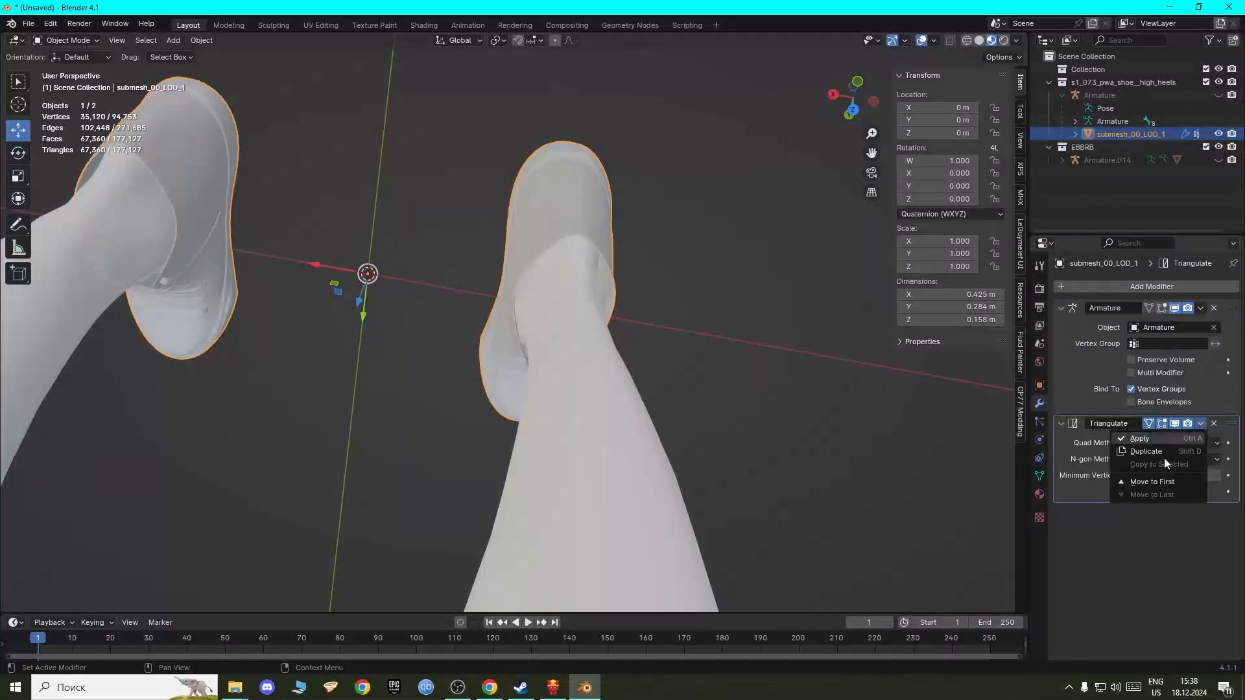
{"action": "left_click", "coordinate": [1158, 439]}
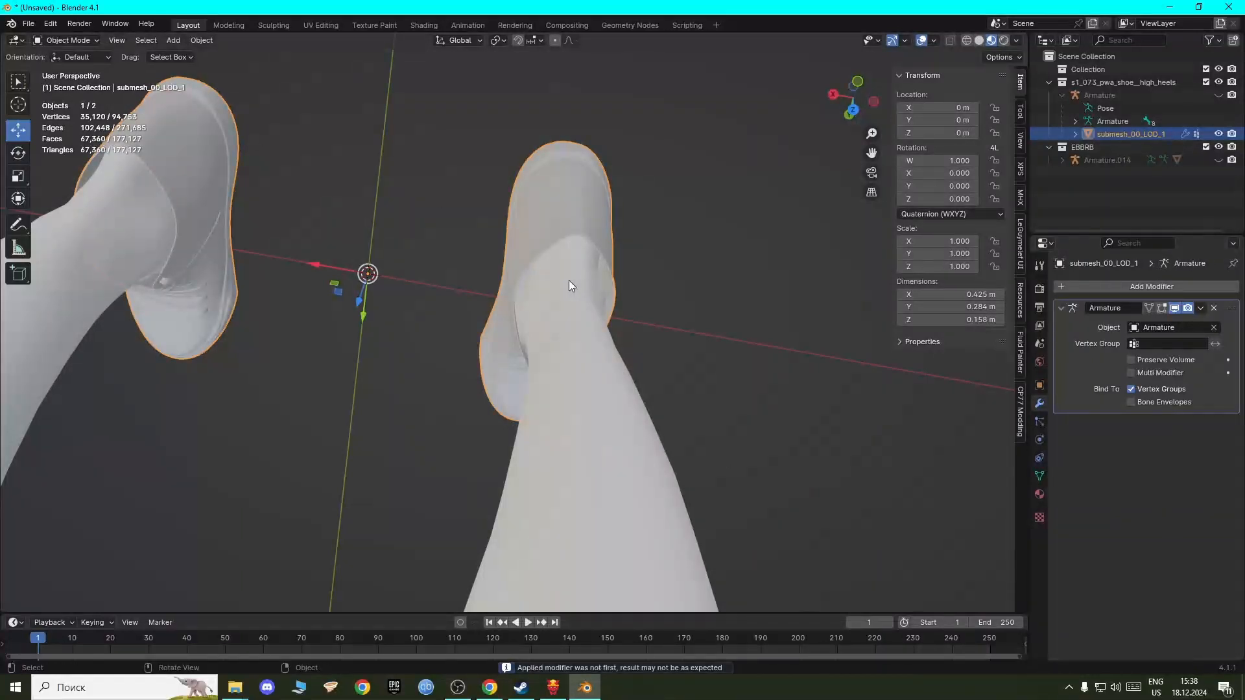
Step: Examine the triangulated faces of the shoes in Edit Mode, and check the shoes' shading in Object Mode
{"action": "left_click", "coordinate": [79, 40]}
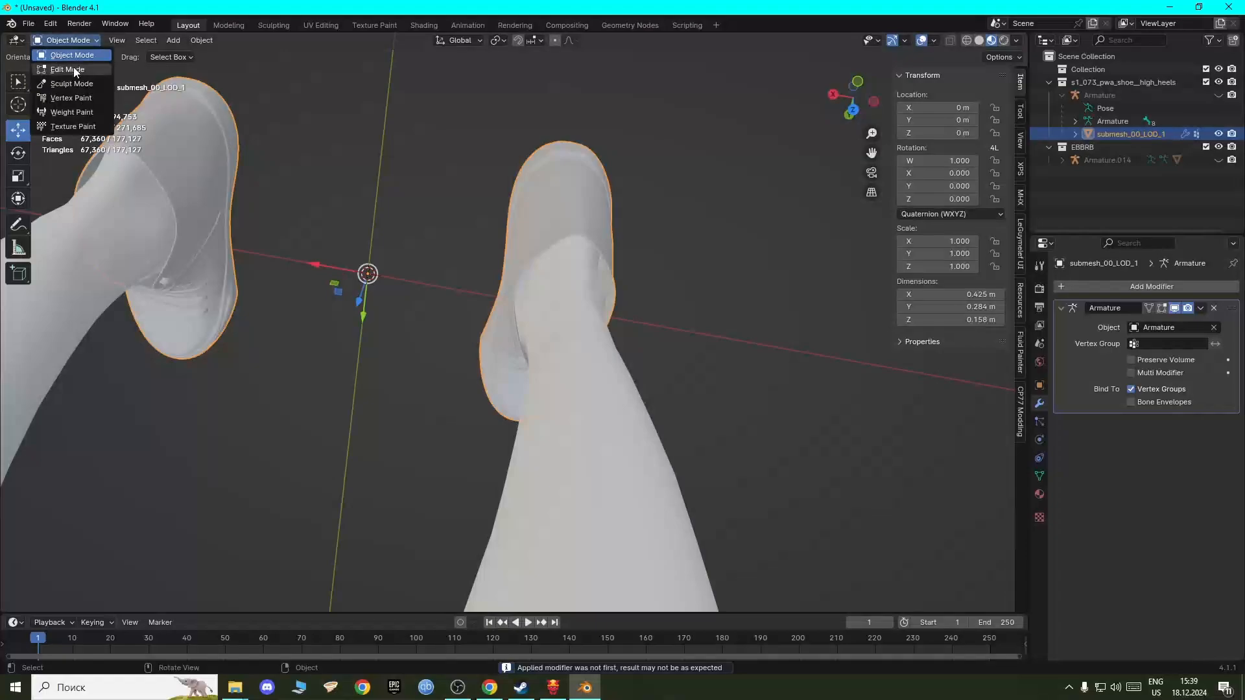
{"action": "left_click", "coordinate": [74, 67]}
{"action": "middle_click_drag", "start_coordinate": [306, 323], "coordinate": [423, 374]}
{"action": "scroll", "coordinate": [422, 374], "scroll_direction": "down", "scroll_amount": 2}
{"action": "scroll", "coordinate": [363, 361], "scroll_direction": "up", "scroll_amount": 6}
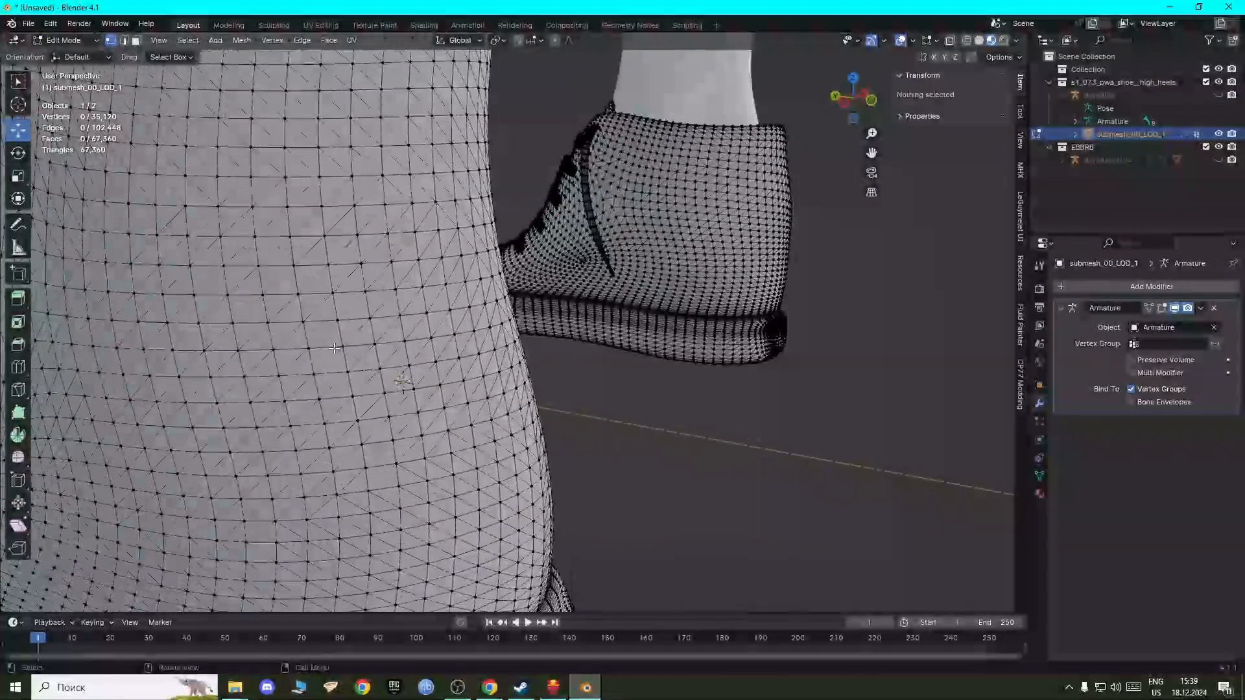
{"action": "scroll", "coordinate": [222, 446], "scroll_direction": "down", "scroll_amount": 3}
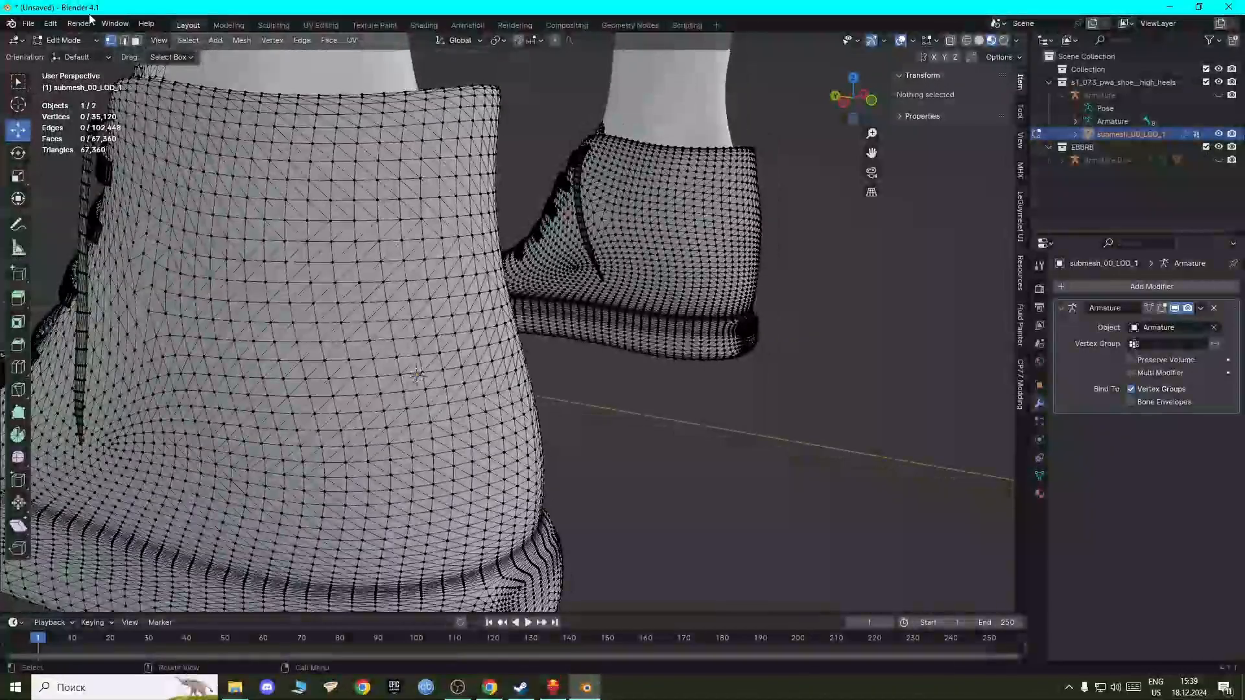
{"action": "left_click", "coordinate": [66, 40]}
{"action": "left_click", "coordinate": [70, 55]}
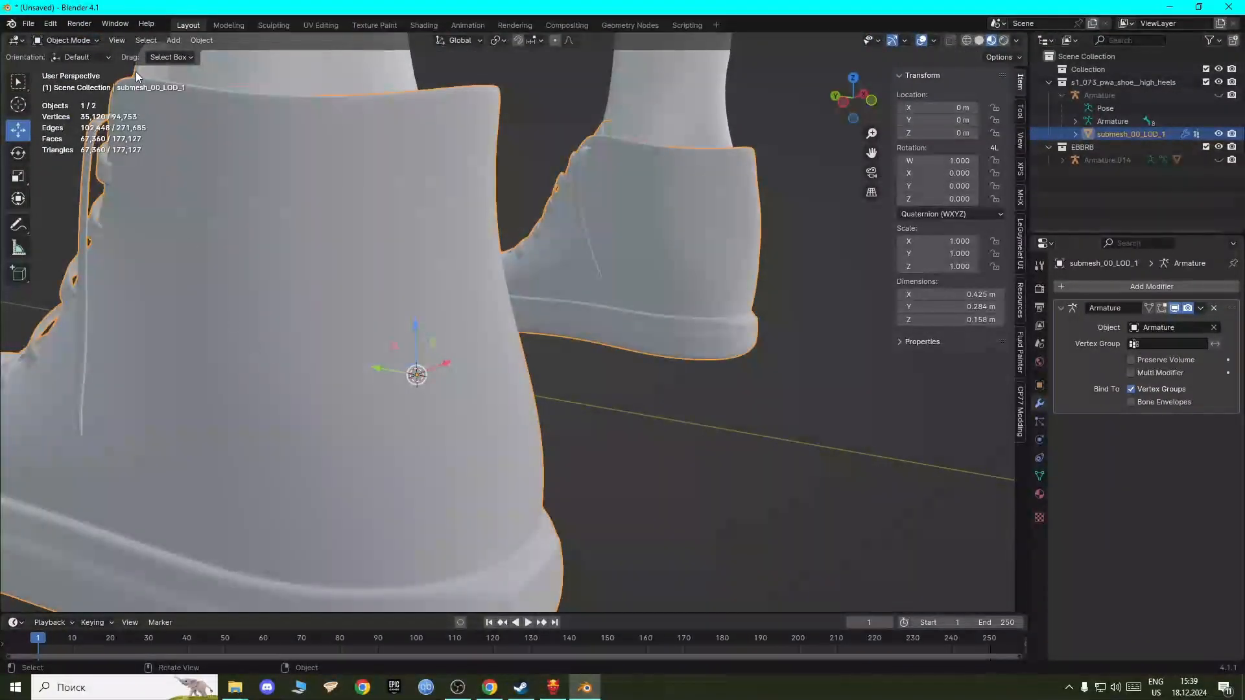
{"action": "scroll", "coordinate": [283, 442], "scroll_direction": "down", "scroll_amount": 3}
{"action": "middle_click_drag", "start_coordinate": [278, 447], "coordinate": [263, 395]}
{"action": "scroll", "coordinate": [385, 430], "scroll_direction": "down", "scroll_amount": 3}
{"action": "middle_click_drag", "start_coordinate": [385, 430], "coordinate": [513, 380]}
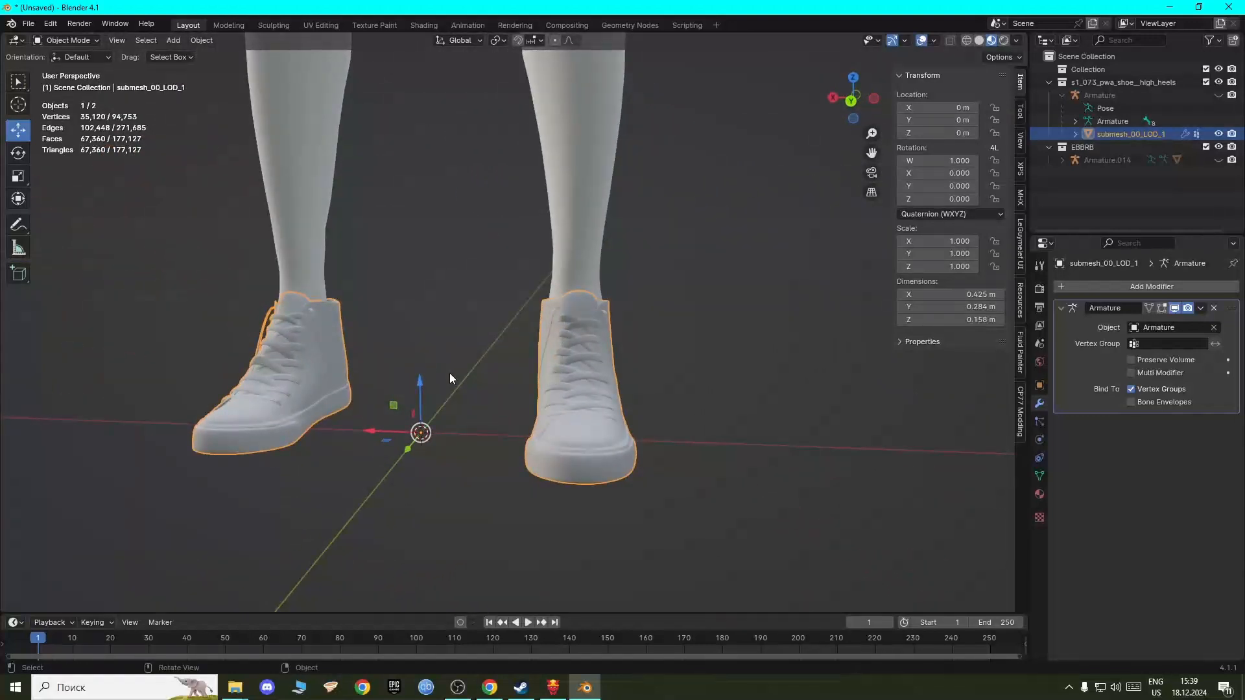
Step: Delete the EBBRB collection and the hidden Armature.014 object from the scene
{"action": "left_click", "coordinate": [1139, 148]}
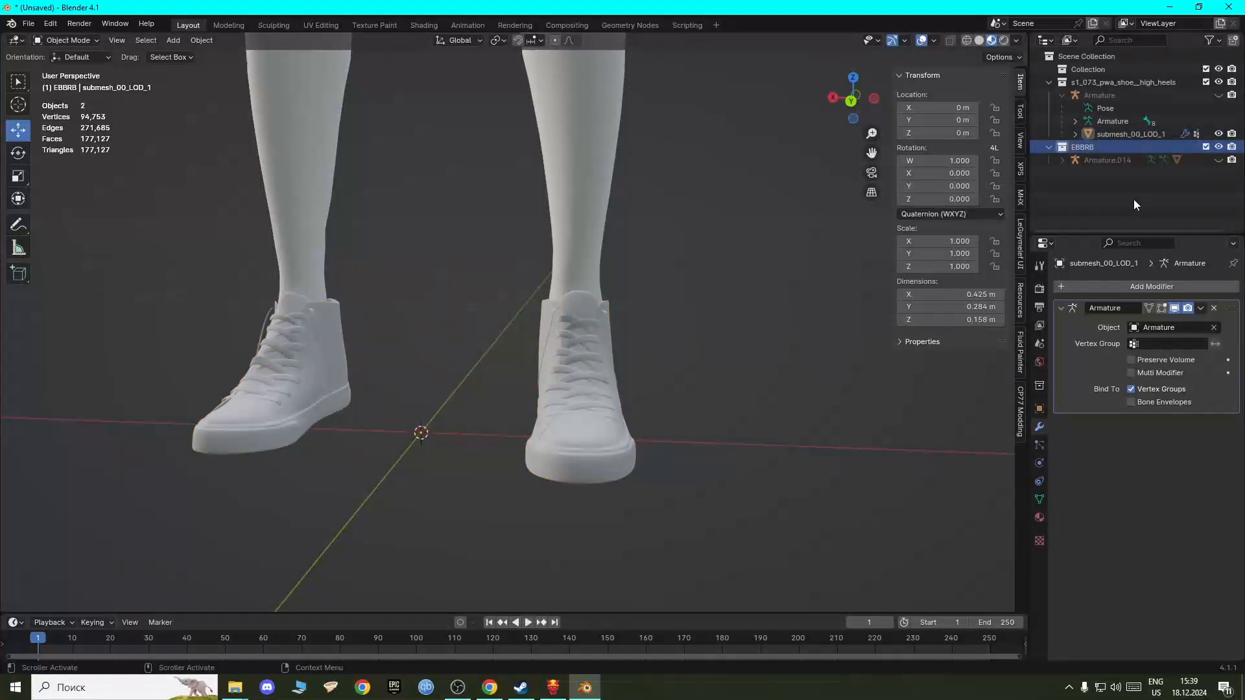
{"action": "key", "text": "Delete"}
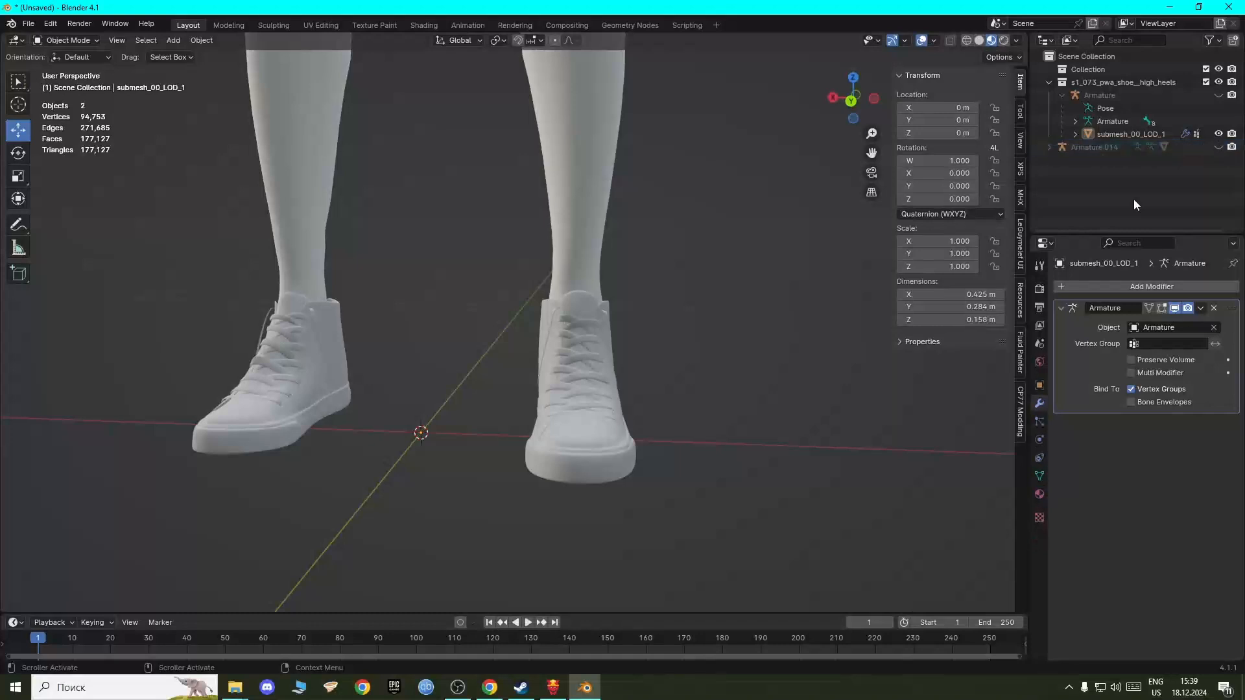
{"action": "left_click", "coordinate": [1106, 148]}
{"action": "key", "text": "Delete"}
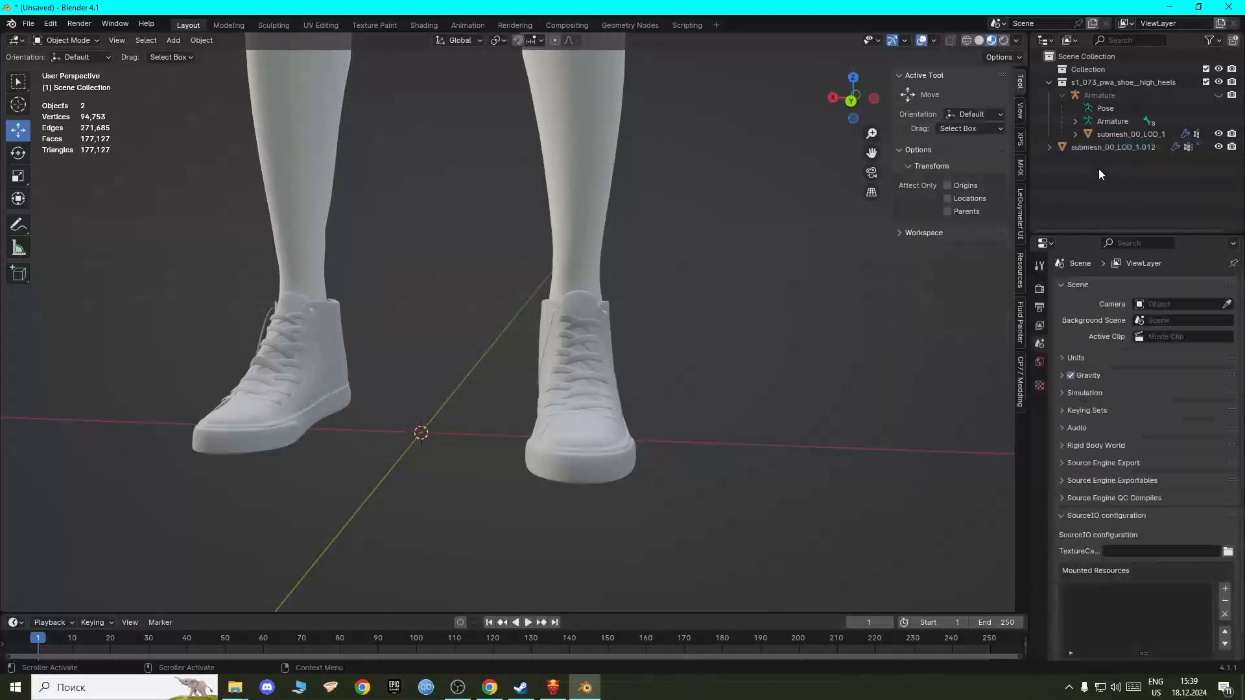
Step: Delete the submesh_00_LOD_1.012 legs object and select the shoe mesh submesh_00_LOD_1
{"action": "left_click", "coordinate": [1085, 151]}
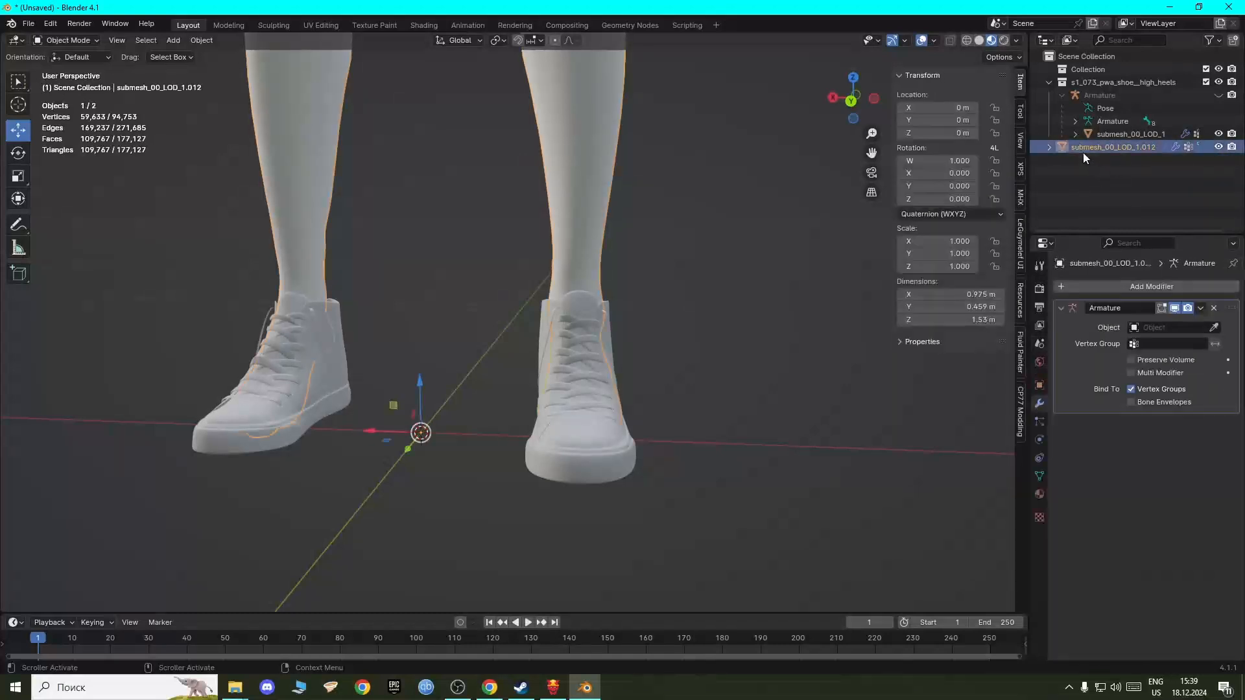
{"action": "key", "text": "Delete"}
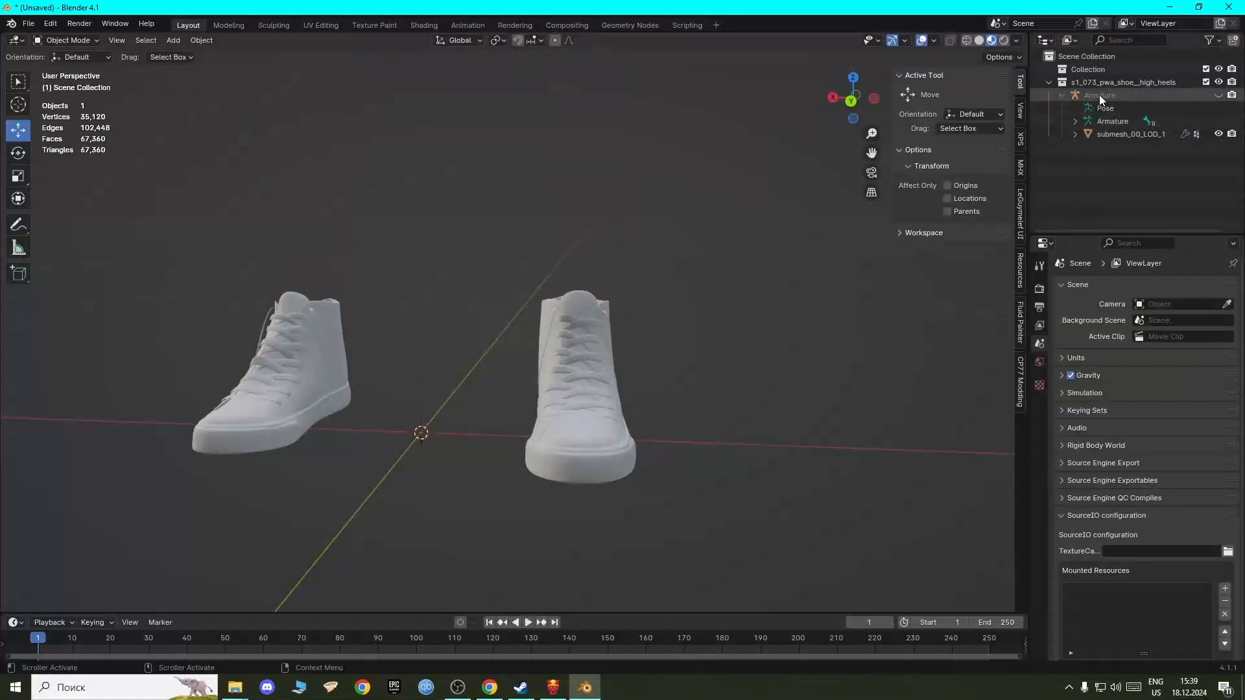
{"action": "left_click", "coordinate": [1103, 138]}
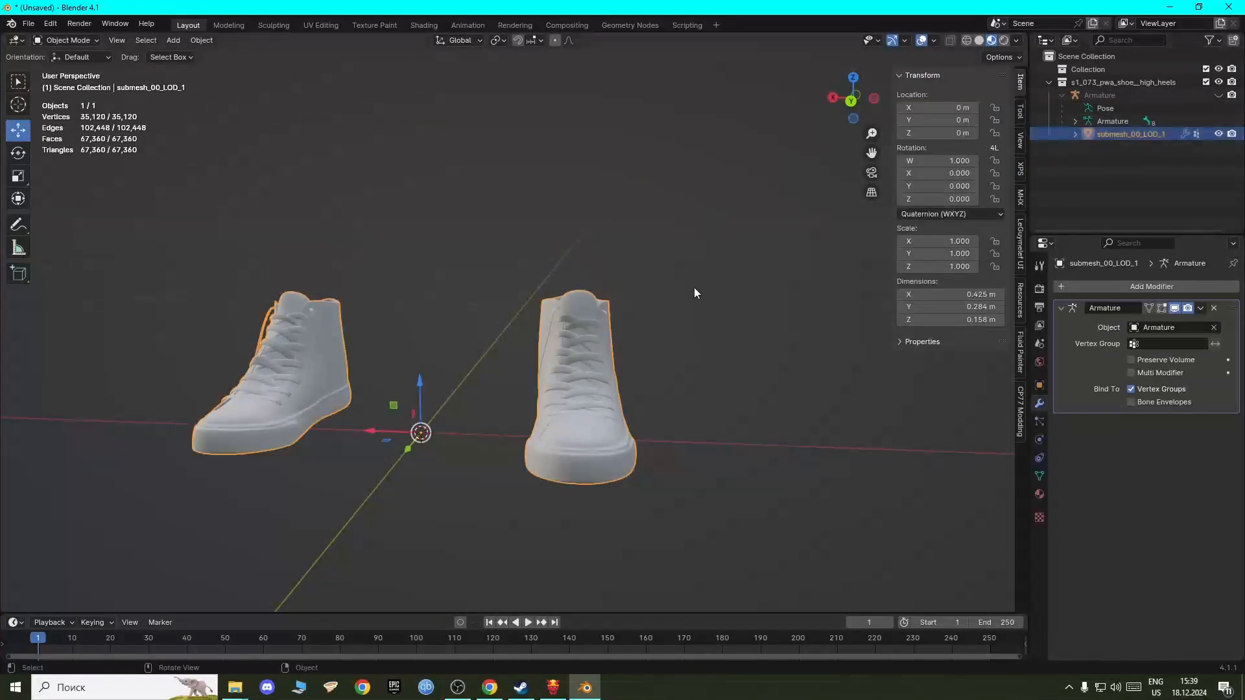
{"action": "middle_click_drag", "start_coordinate": [694, 287], "coordinate": [433, 375]}
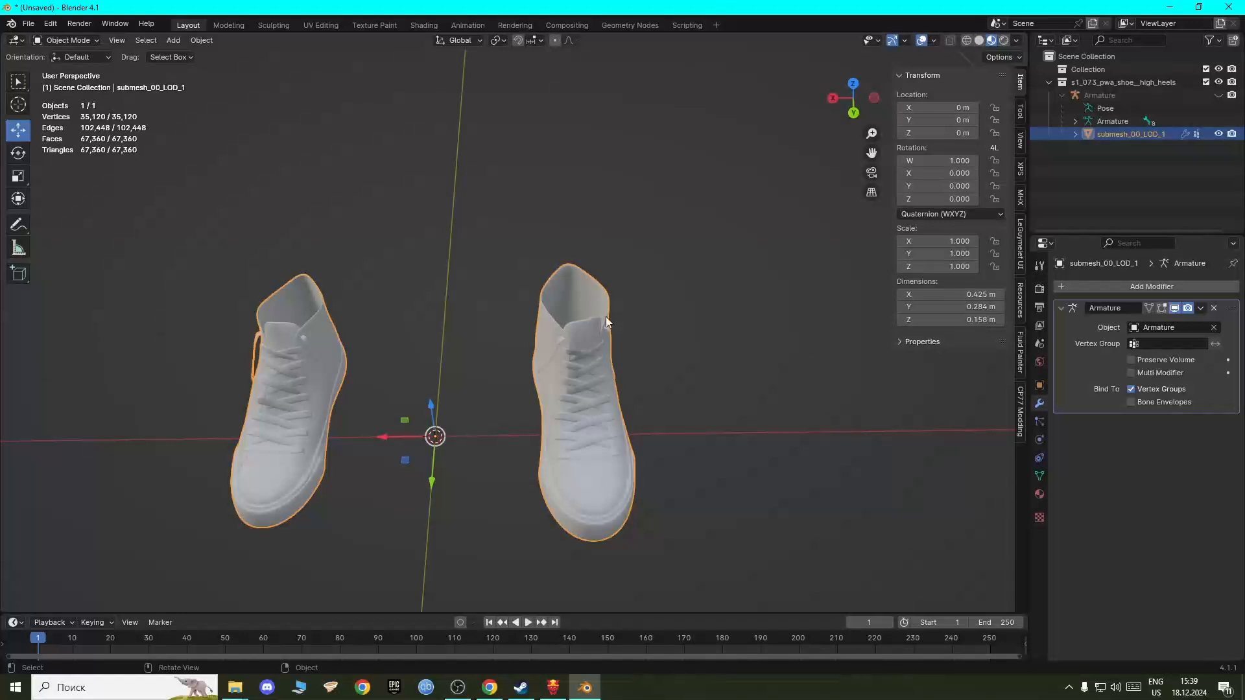
Step: Export the selected shoe mesh as a Cyberpunk GLB to the Desktop, overwriting s1_073_pwa_shoe__high_heels.glb
{"action": "left_click", "coordinate": [36, 25]}
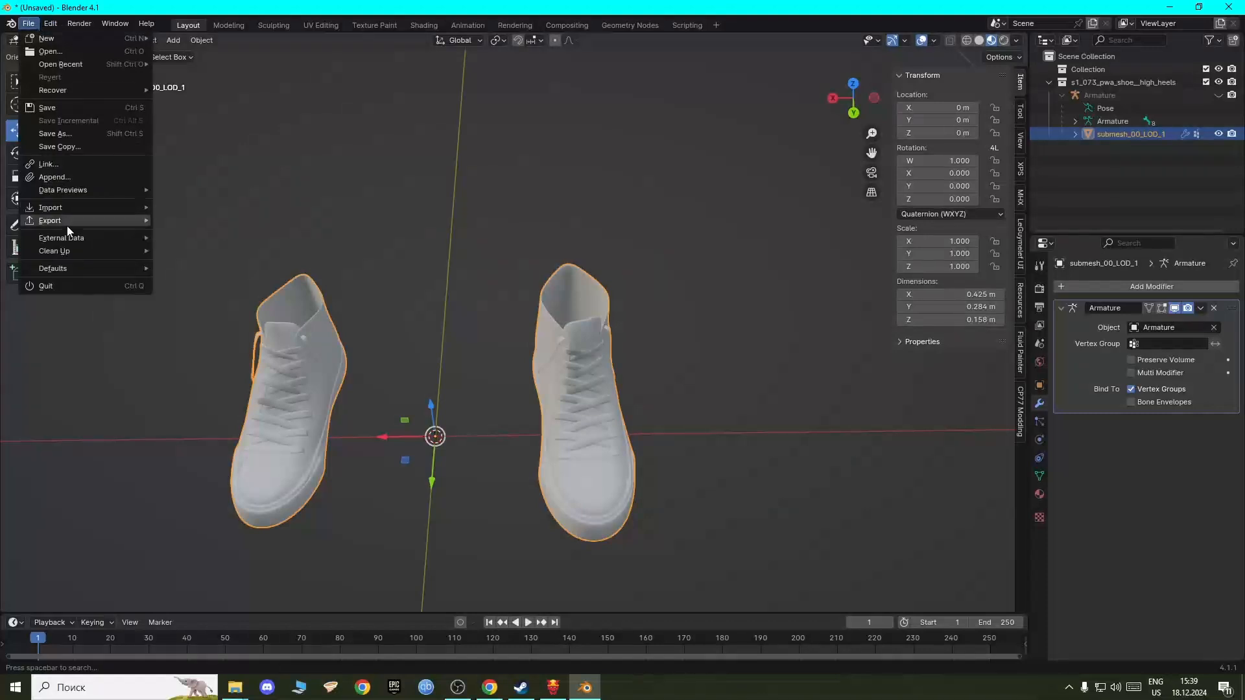
{"action": "mouse_move", "coordinate": [51, 221]}
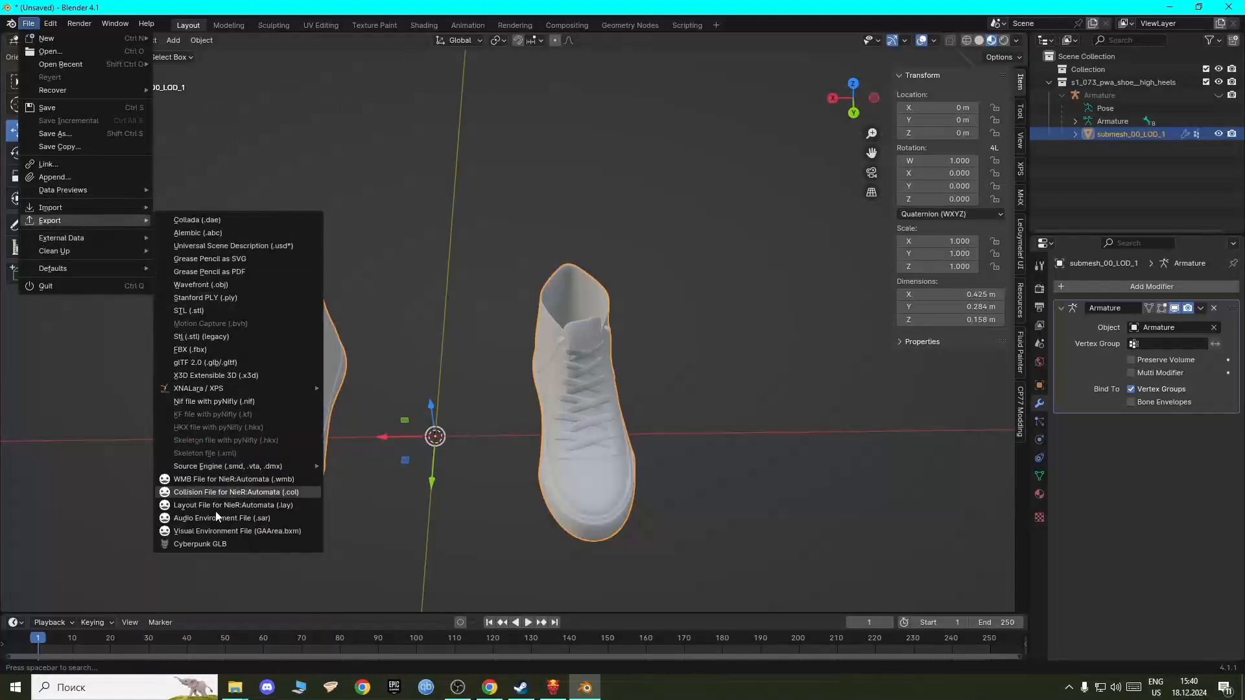
{"action": "left_click", "coordinate": [214, 545]}
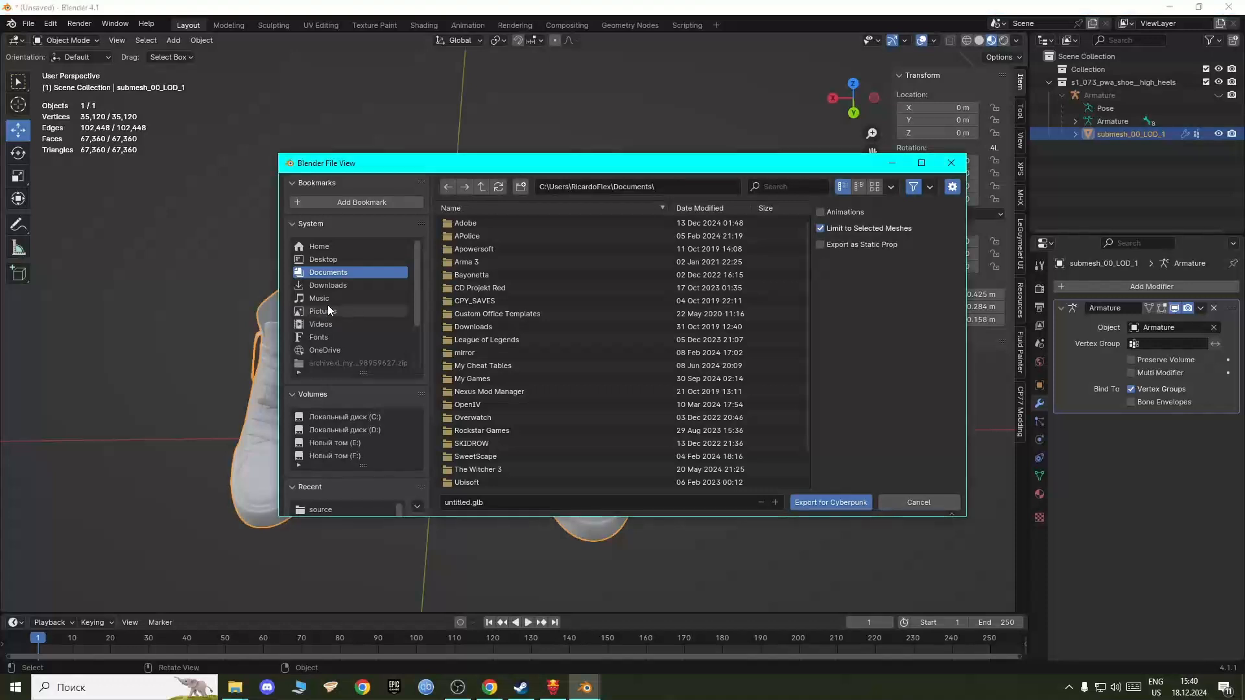
{"action": "left_click", "coordinate": [324, 259]}
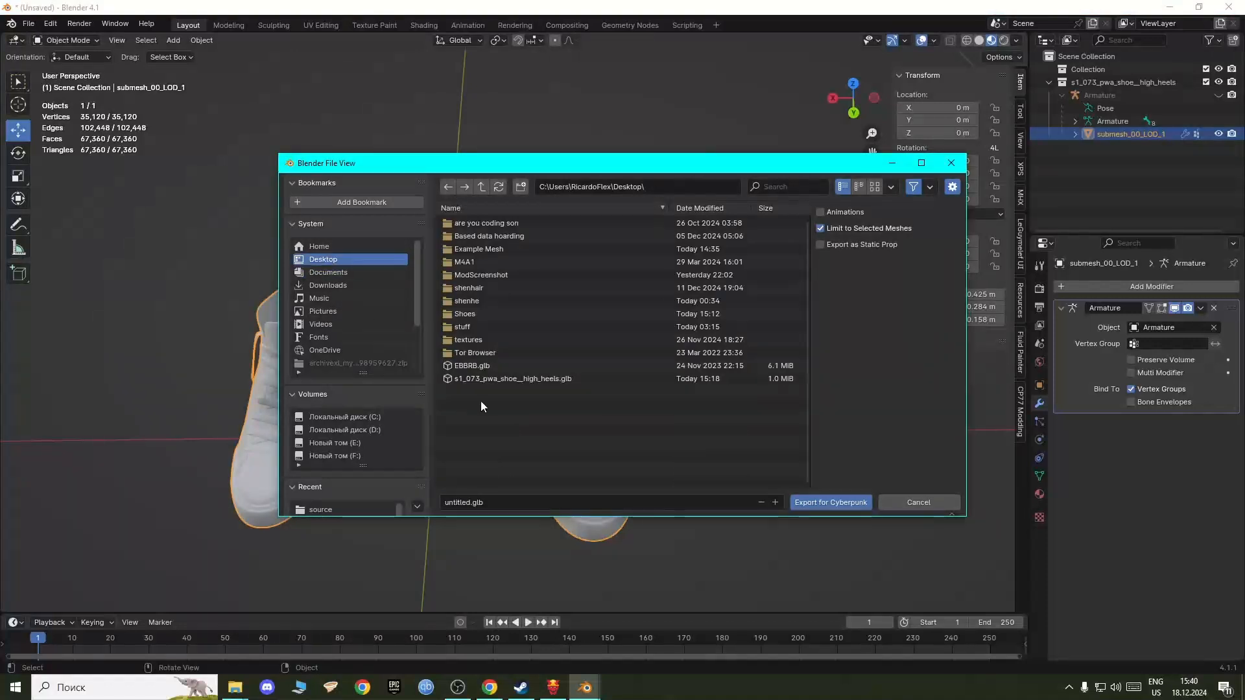
{"action": "left_click", "coordinate": [511, 381]}
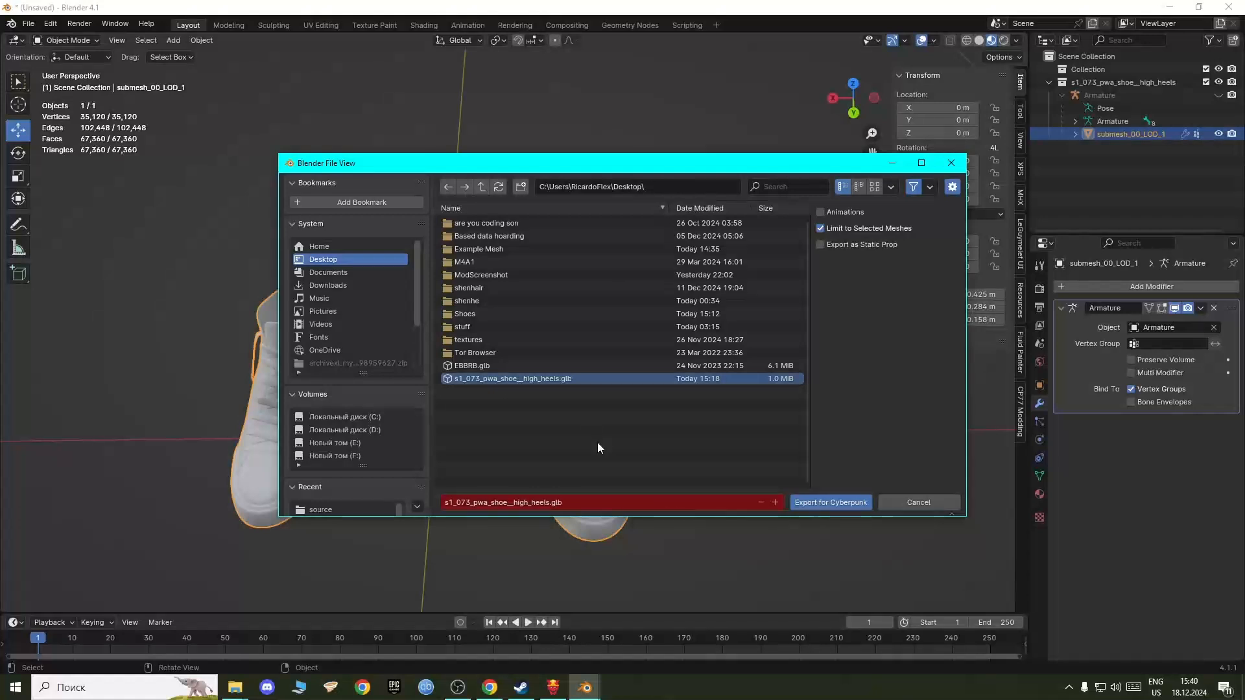
{"action": "left_click", "coordinate": [825, 505]}
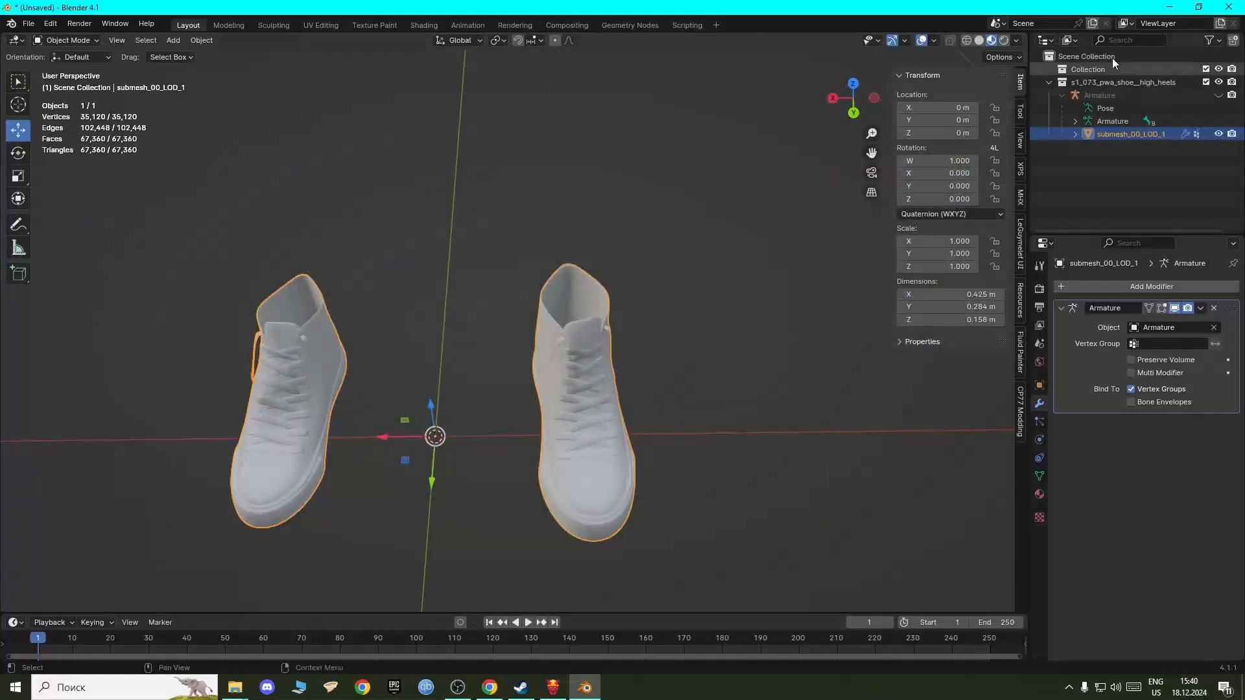
Step: Switch to WolvenKit and open the project's raw s1_073_shoe__high_heels folder in File Explorer beside the exported GLB on the desktop
{"action": "left_click", "coordinate": [1170, 6]}
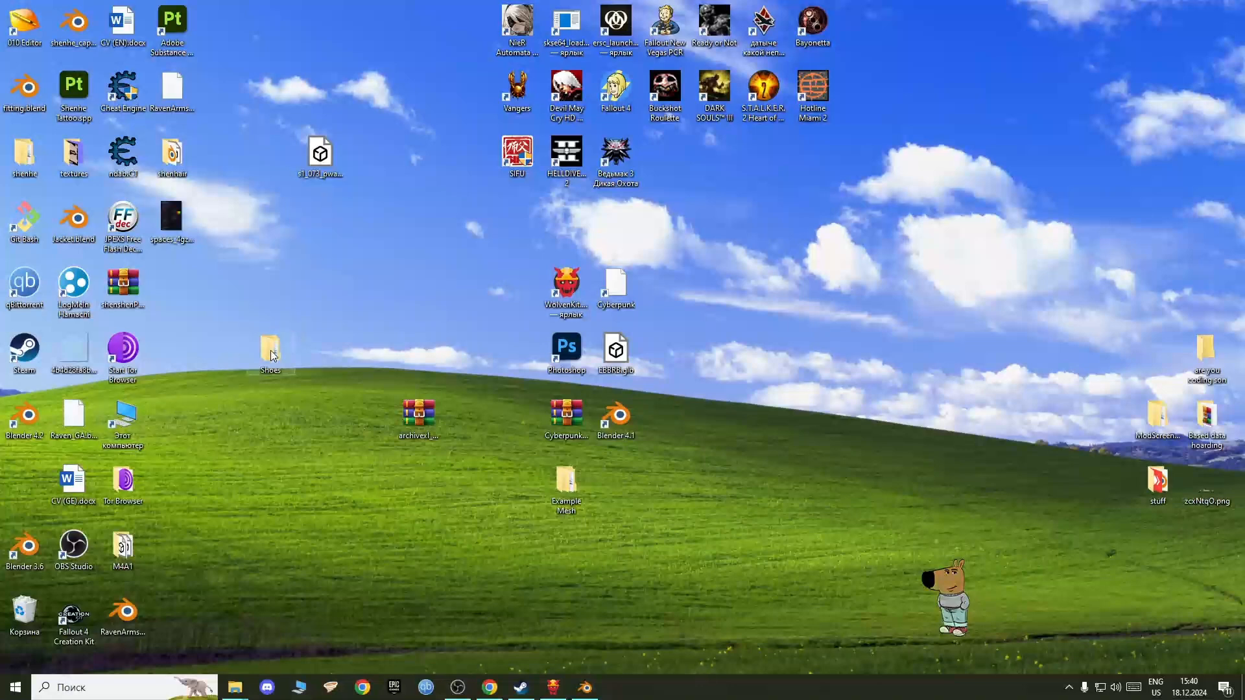
{"action": "left_click_drag", "start_coordinate": [282, 533], "coordinate": [283, 536]}
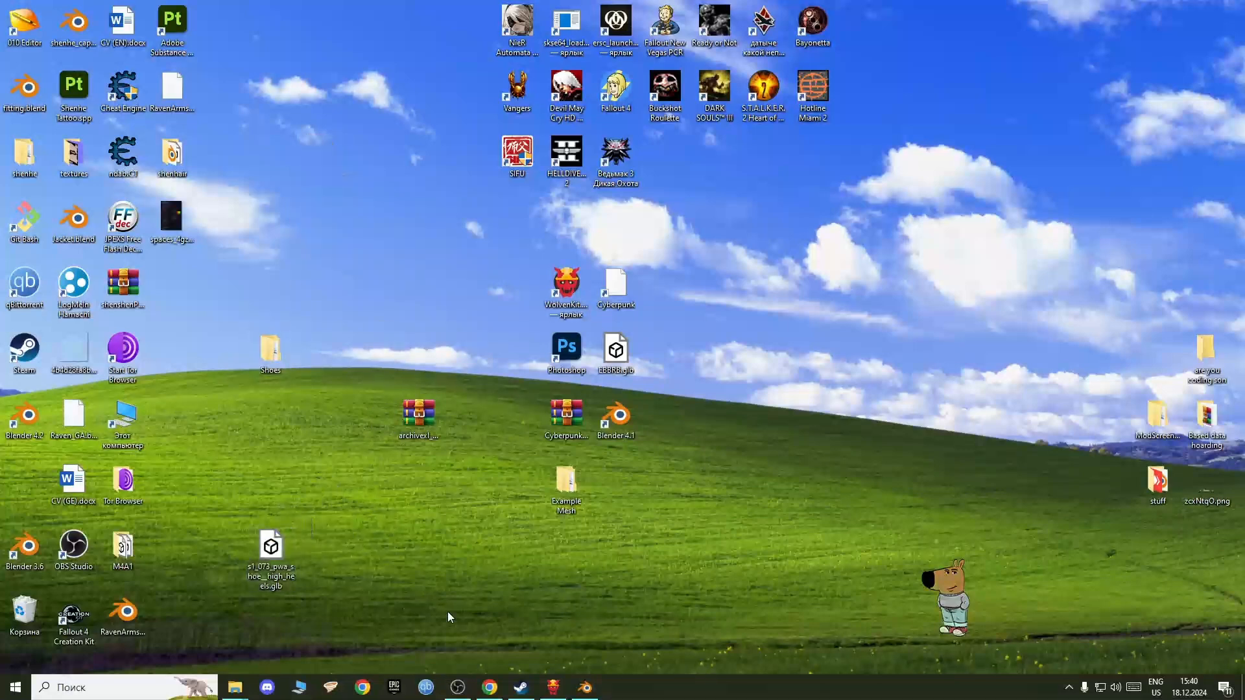
{"action": "left_click", "coordinate": [554, 688]}
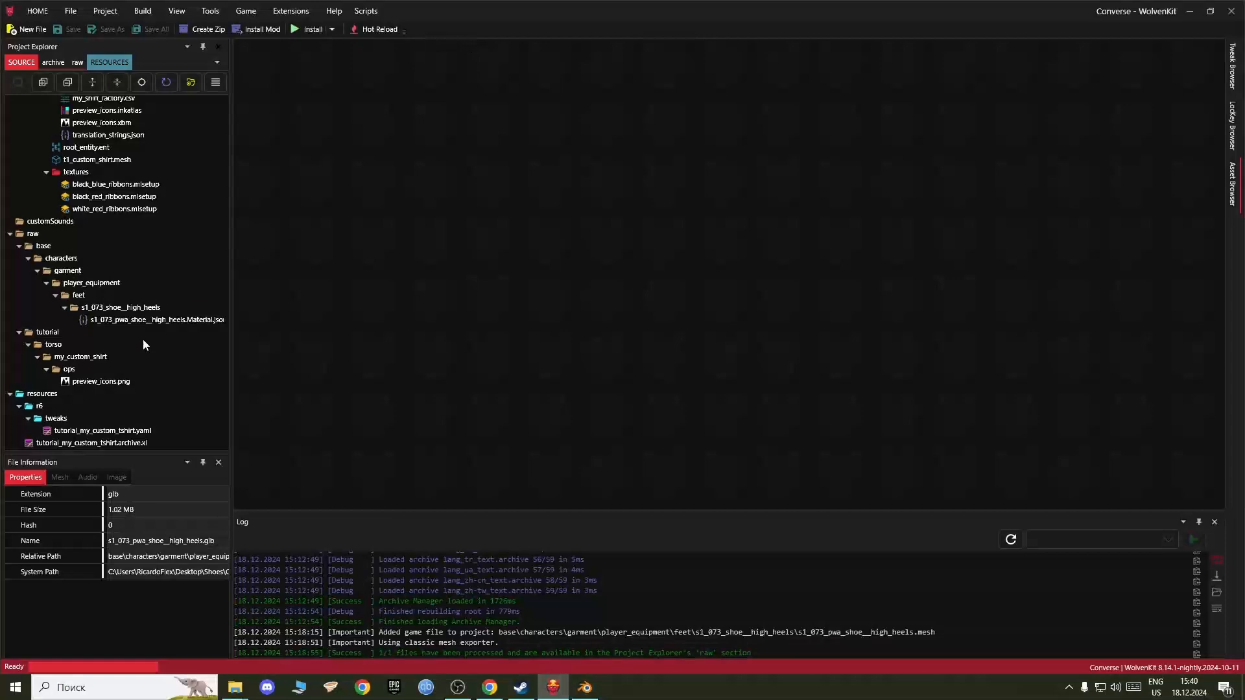
{"action": "scroll", "coordinate": [100, 371], "scroll_direction": "up", "scroll_amount": 1}
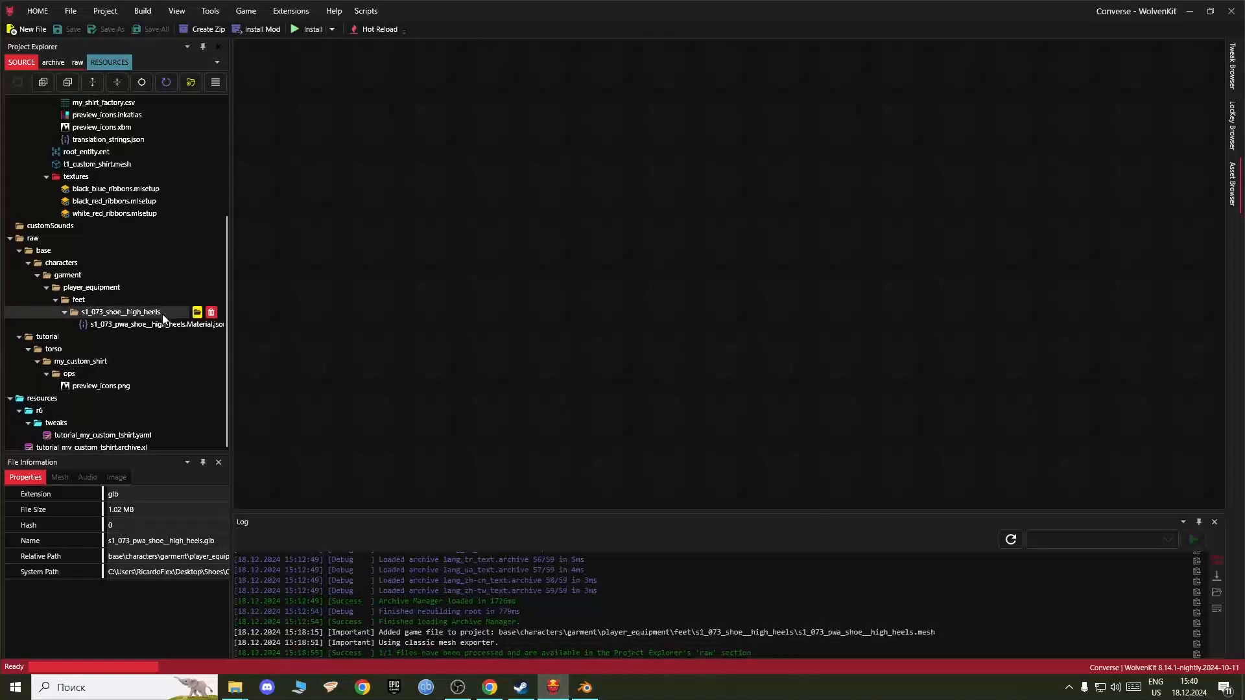
{"action": "left_click", "coordinate": [197, 312]}
{"action": "left_click_drag", "start_coordinate": [571, 9], "coordinate": [923, 128]}
{"action": "left_click", "coordinate": [386, 422]}
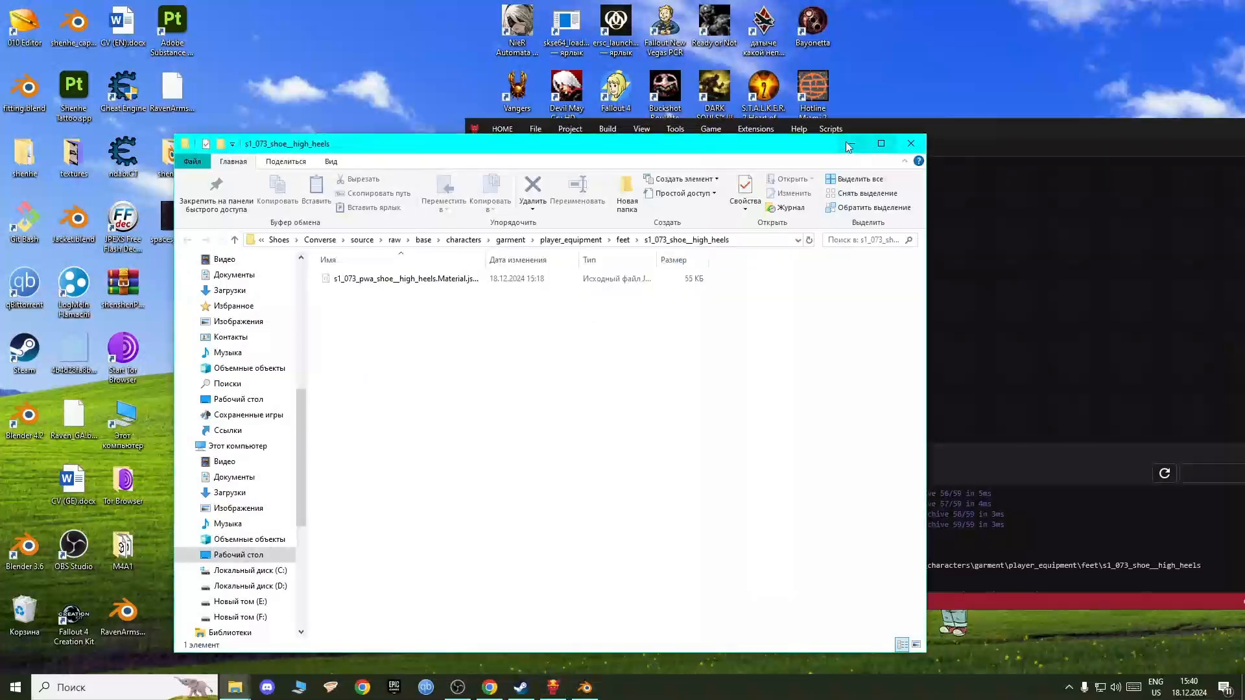
{"action": "left_click_drag", "start_coordinate": [387, 147], "coordinate": [655, 125]}
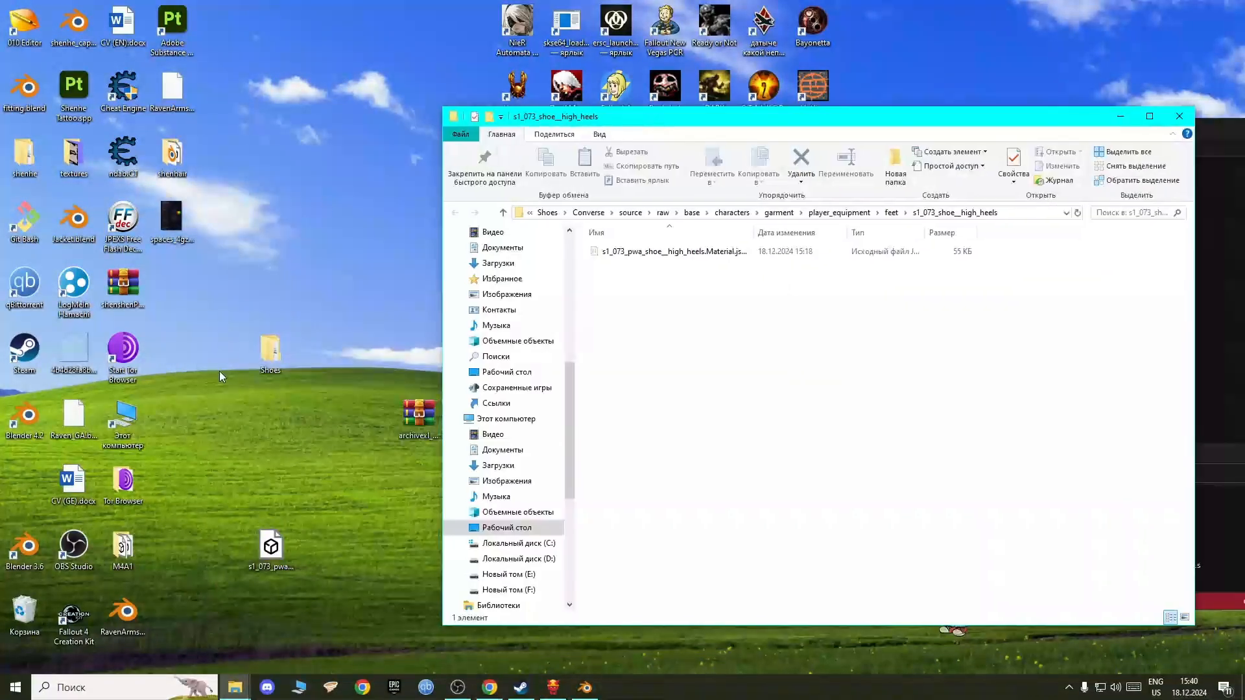
Step: Move s1_073_pwa_shoe__high_heels.glb from the desktop into the raw s1_073_shoe__high_heels folder and return to WolvenKit at full size
{"action": "left_click", "coordinate": [272, 549]}
{"action": "left_click_drag", "start_coordinate": [273, 553], "coordinate": [912, 379]}
{"action": "left_click_drag", "start_coordinate": [1012, 137], "coordinate": [654, 183]}
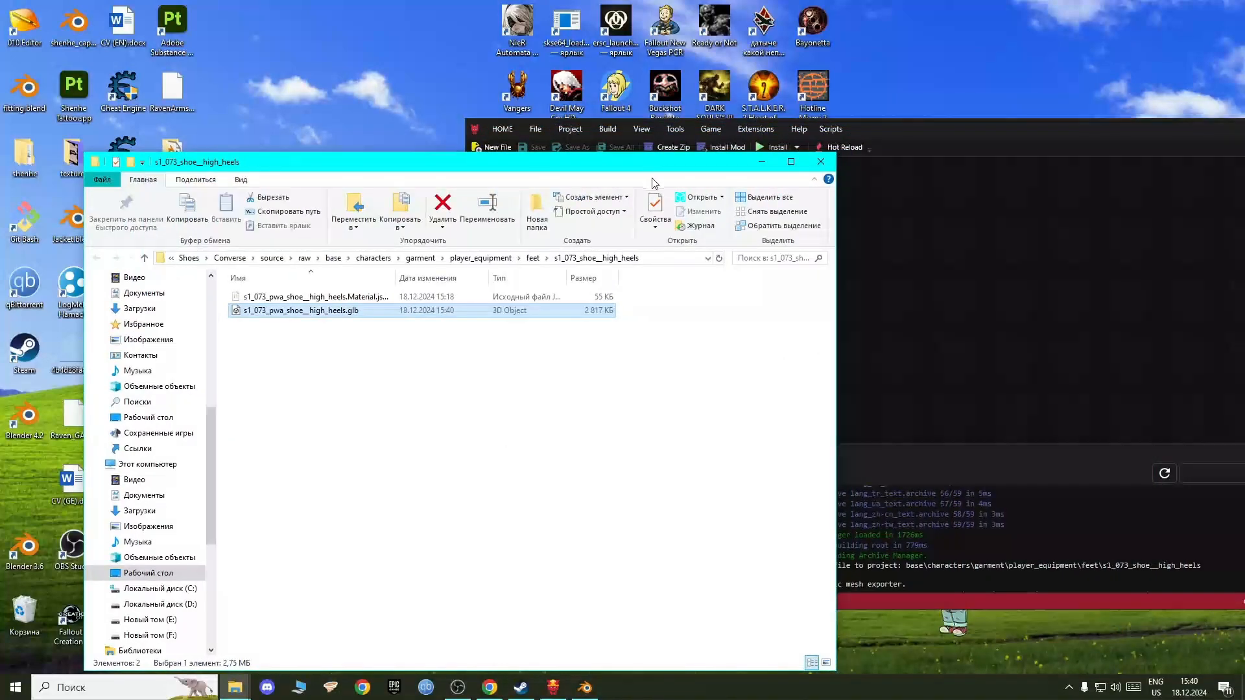
{"action": "left_click", "coordinate": [757, 163]}
{"action": "left_click_drag", "start_coordinate": [914, 131], "coordinate": [677, 115]}
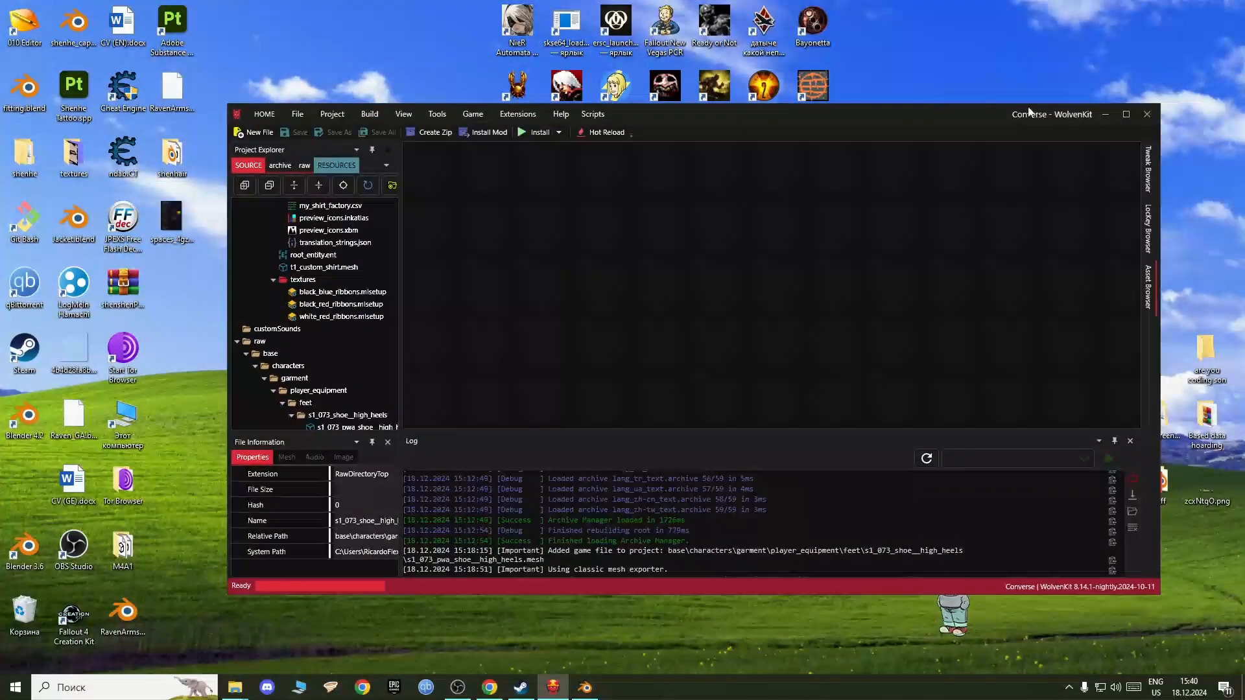
{"action": "left_click", "coordinate": [1126, 114]}
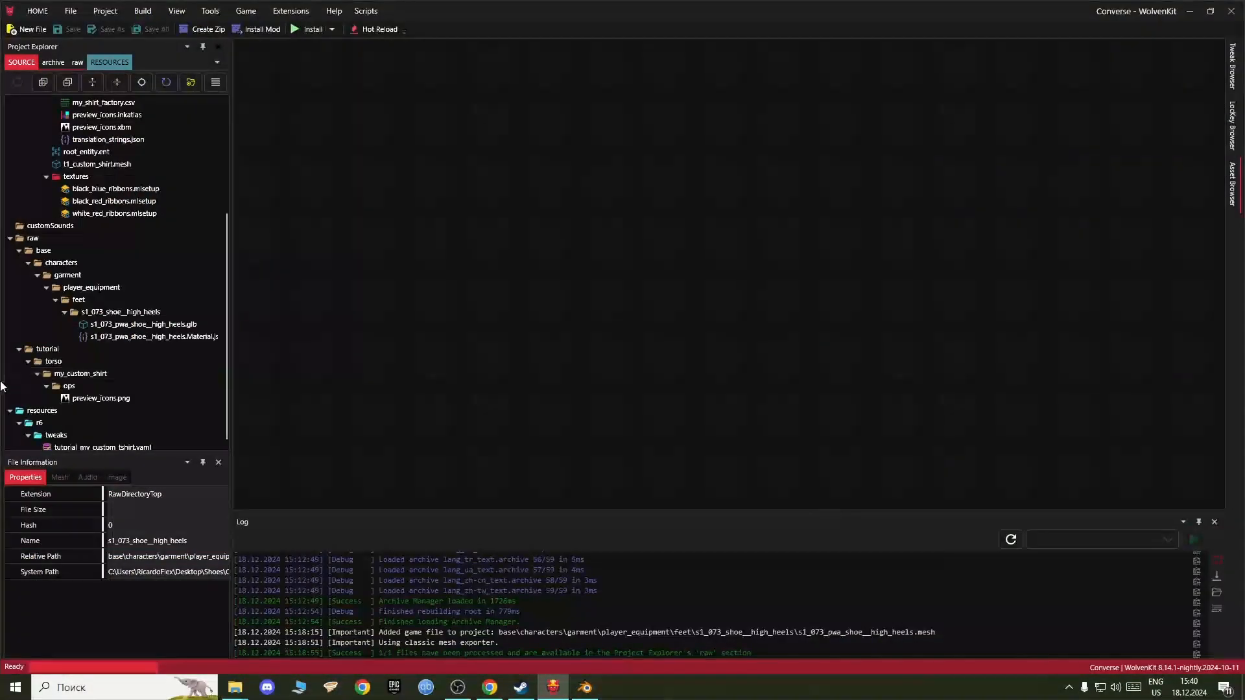
Step: Import only s1_073_pwa_shoe__high_heels.glb into the project as a mesh with garment support using the Import Tool
{"action": "left_click", "coordinate": [208, 13]}
{"action": "left_click", "coordinate": [222, 83]}
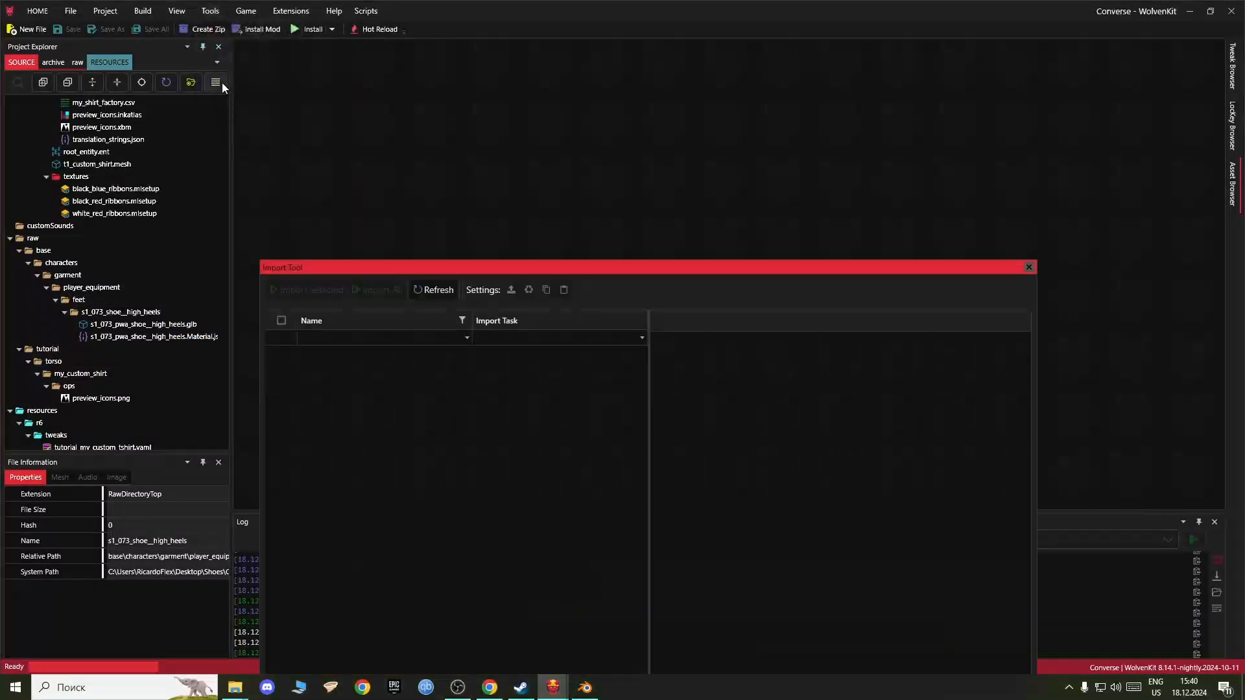
{"action": "left_click", "coordinate": [428, 290]}
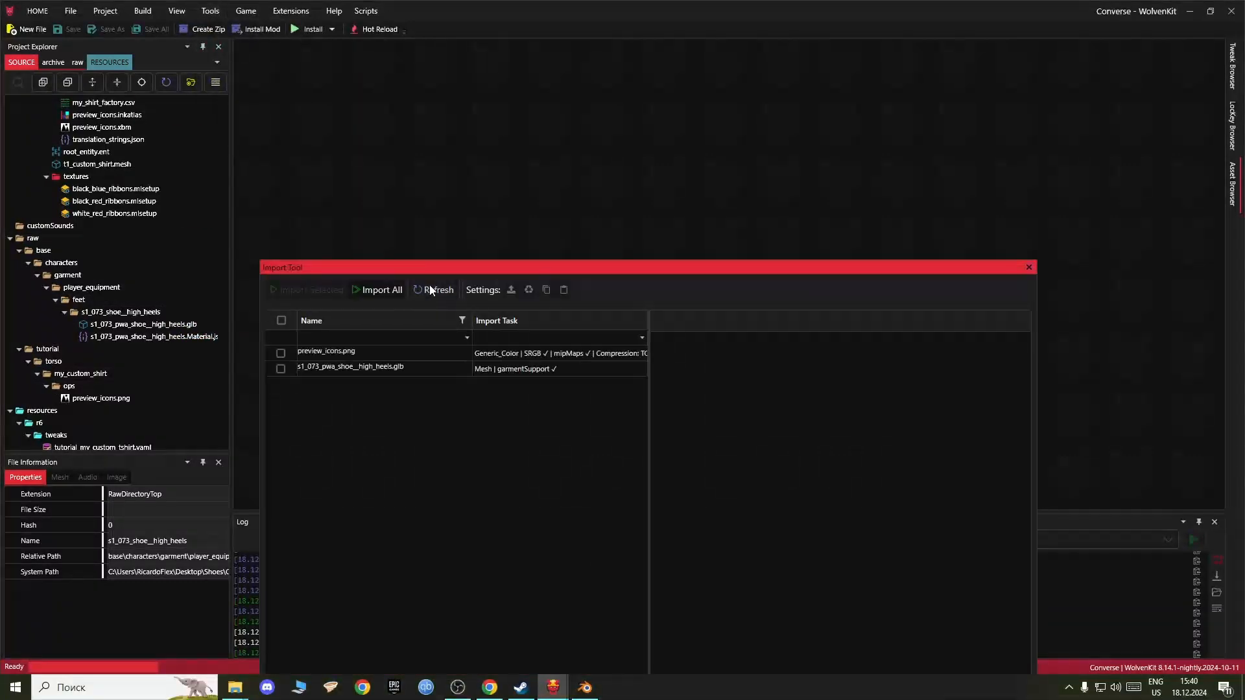
{"action": "left_click", "coordinate": [280, 368]}
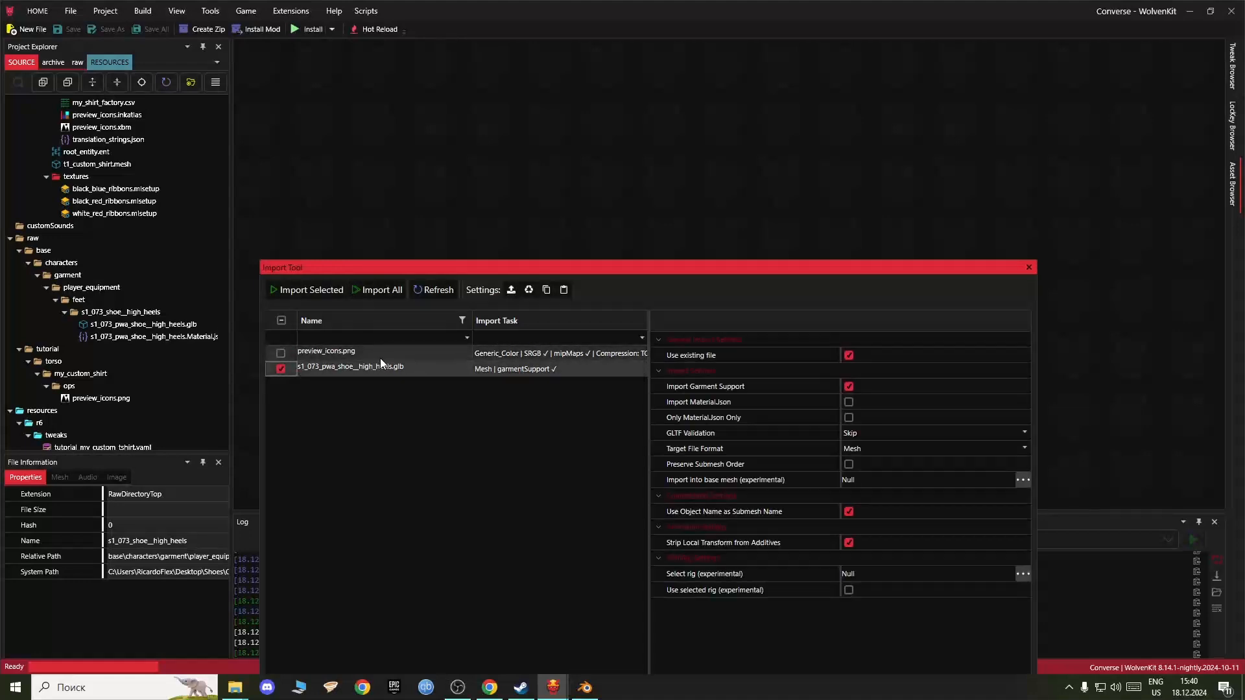
{"action": "left_click", "coordinate": [324, 289]}
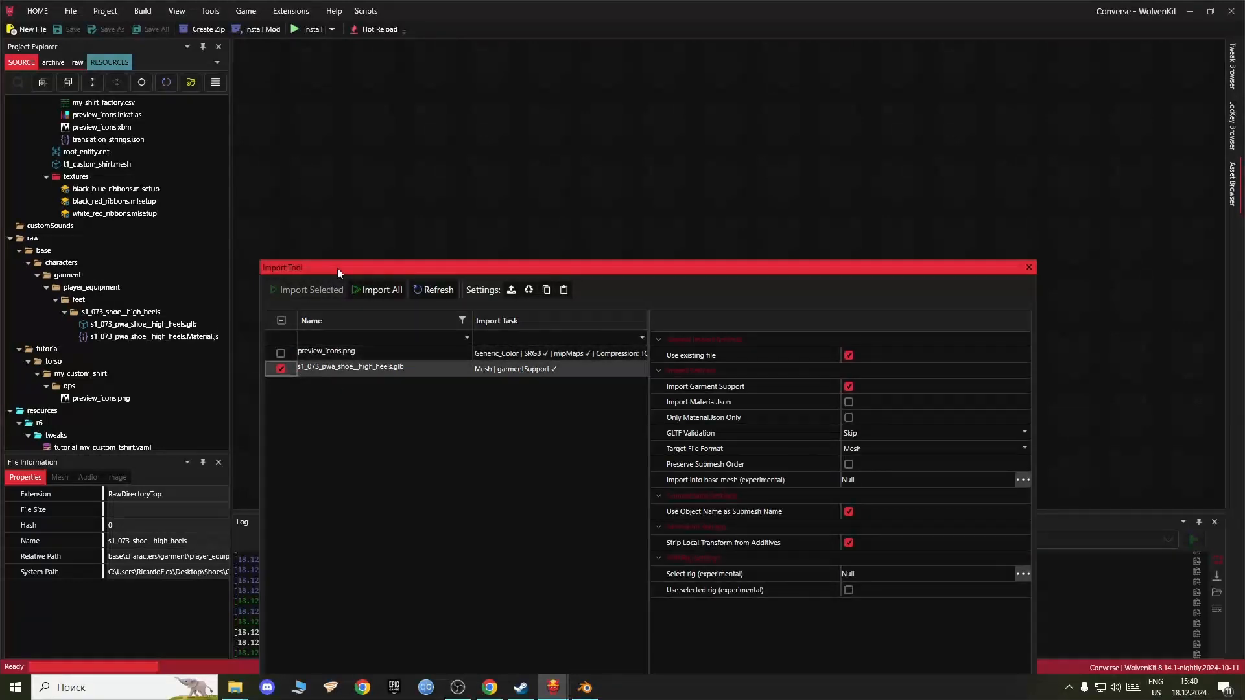
{"action": "left_click", "coordinate": [1029, 268]}
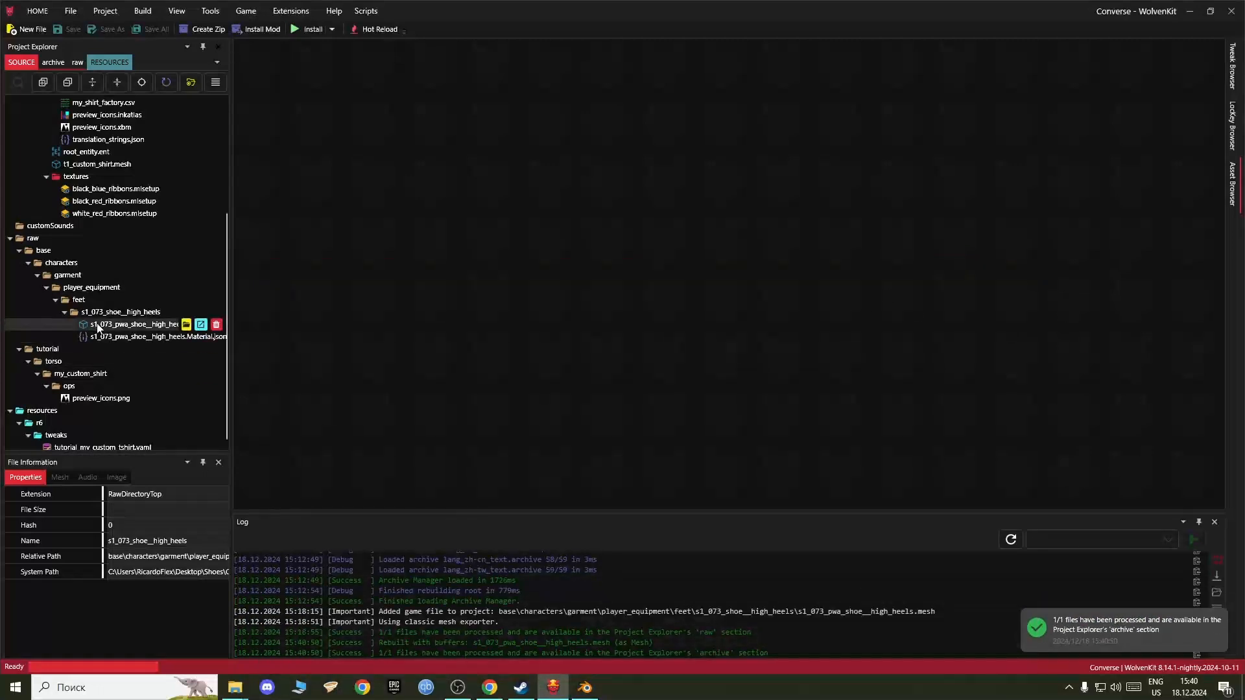
Step: Preview the archive's s1_073_pwa_shoe__high_heels.mesh and move it into the tutorial\feet folder
{"action": "left_click_drag", "start_coordinate": [224, 360], "coordinate": [234, 207]}
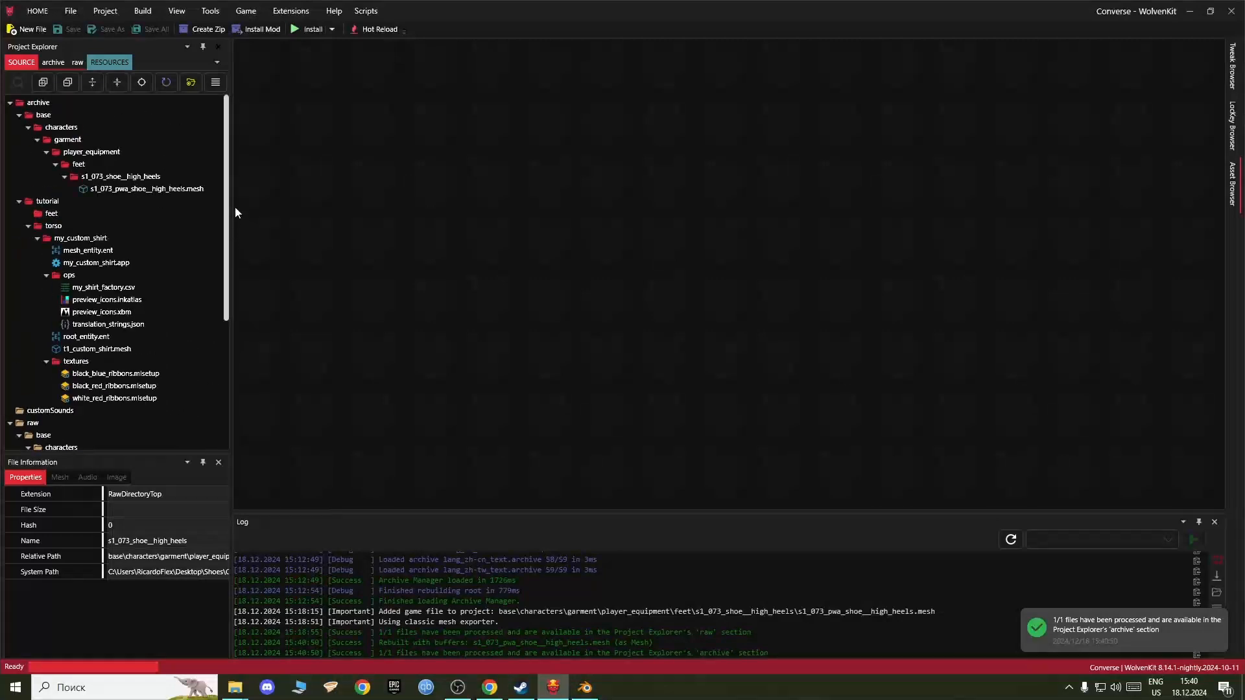
{"action": "left_click", "coordinate": [160, 189]}
{"action": "right_click_drag", "start_coordinate": [73, 585], "coordinate": [115, 614]}
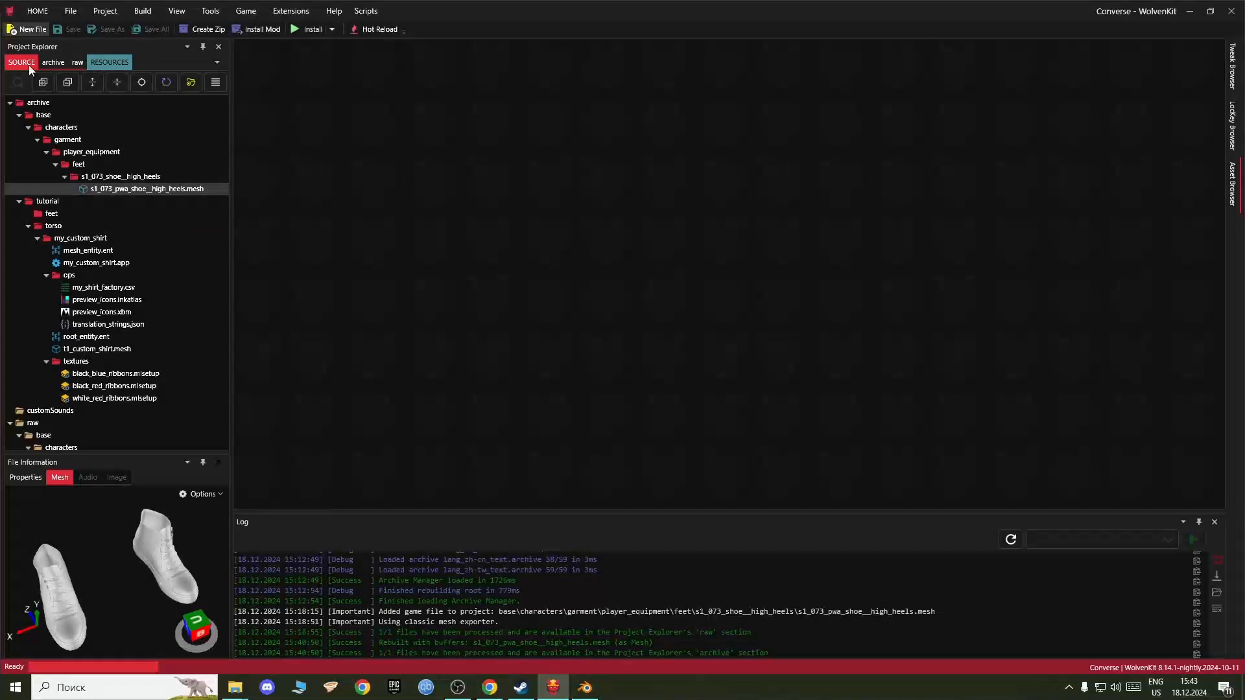
{"action": "mouse_move", "coordinate": [119, 193]}
{"action": "left_click_drag", "start_coordinate": [123, 190], "coordinate": [86, 216]}
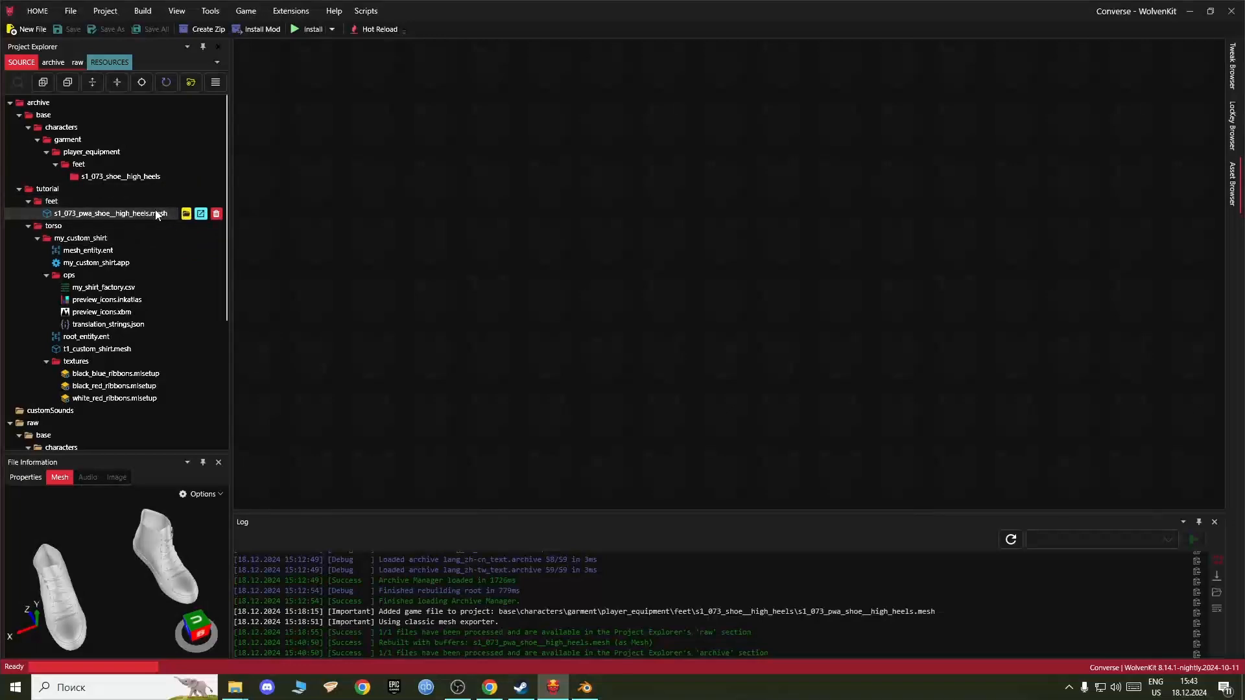
Step: Rename the mesh file in the tutorial\feet folder to shoes_converse.mesh in File Explorer
{"action": "left_click", "coordinate": [185, 214]}
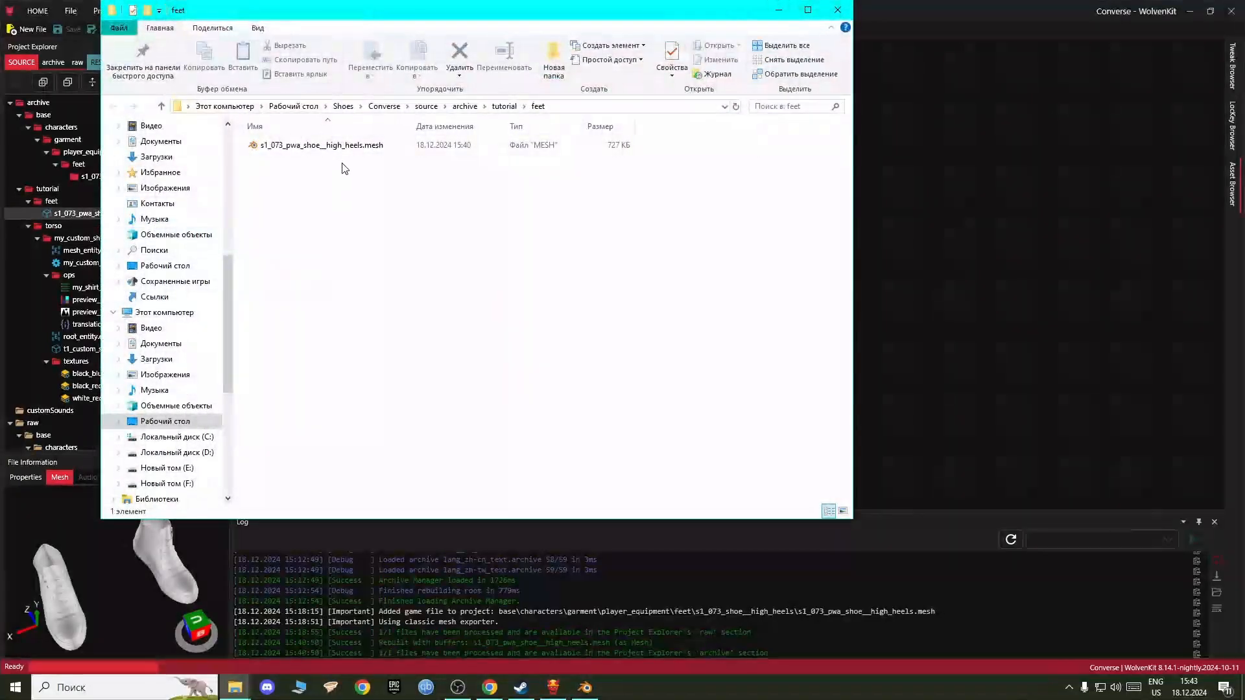
{"action": "right_click", "coordinate": [344, 150]}
{"action": "left_click", "coordinate": [390, 498]}
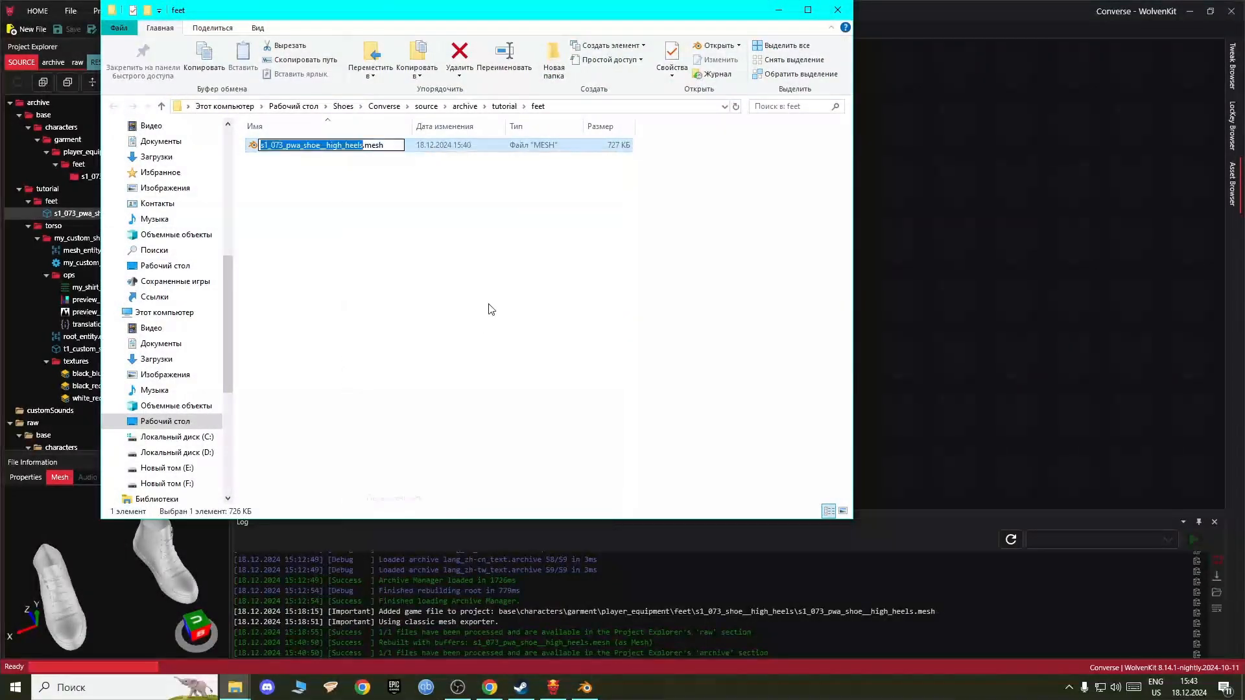
{"action": "type", "text": "shoes_"}
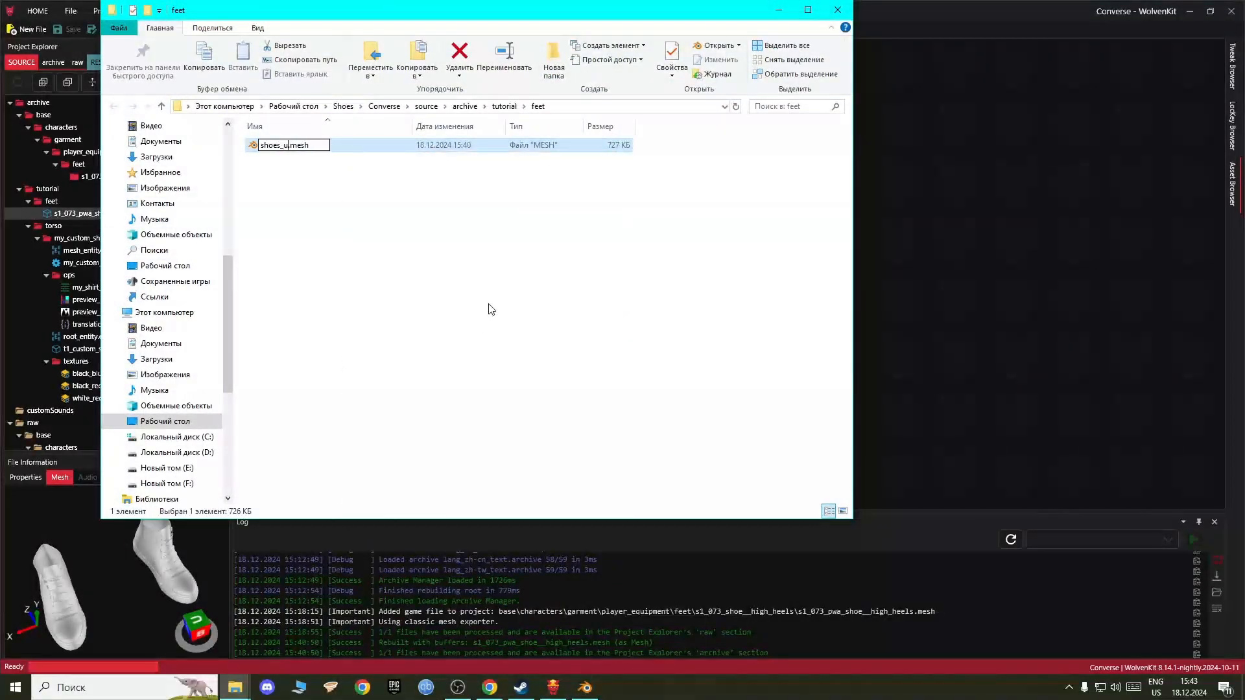
{"action": "type", "text": "converse"}
{"action": "key", "text": "Return"}
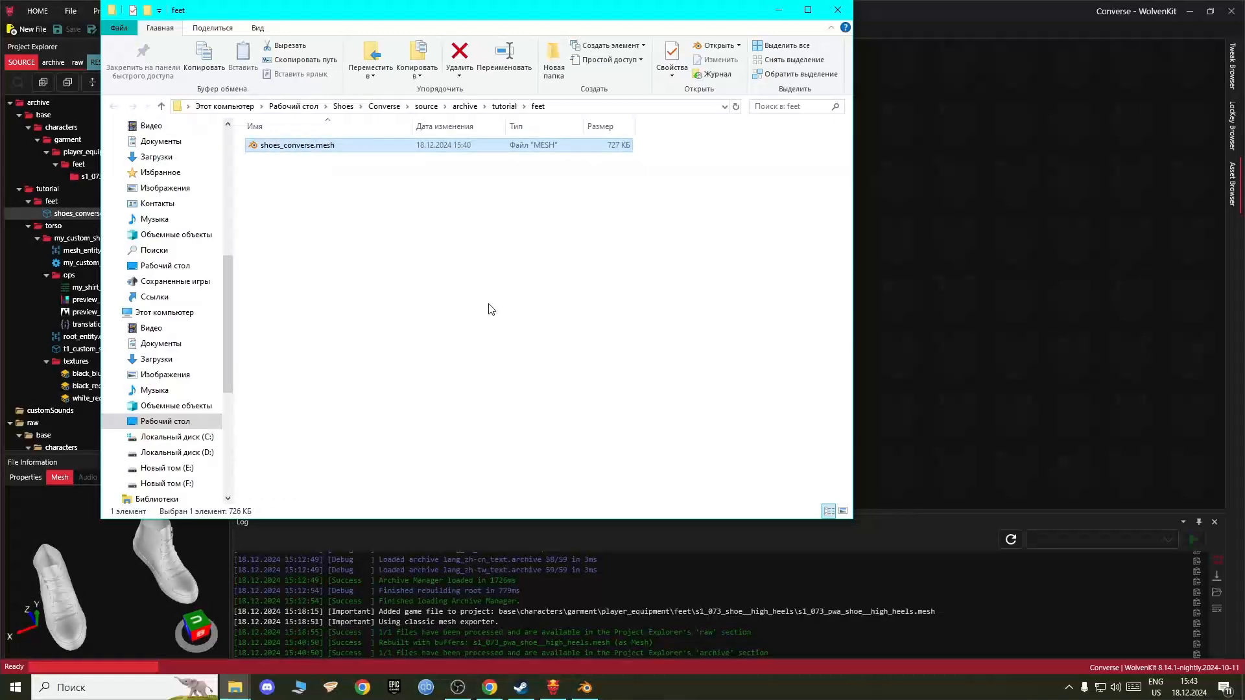
{"action": "left_click", "coordinate": [833, 11]}
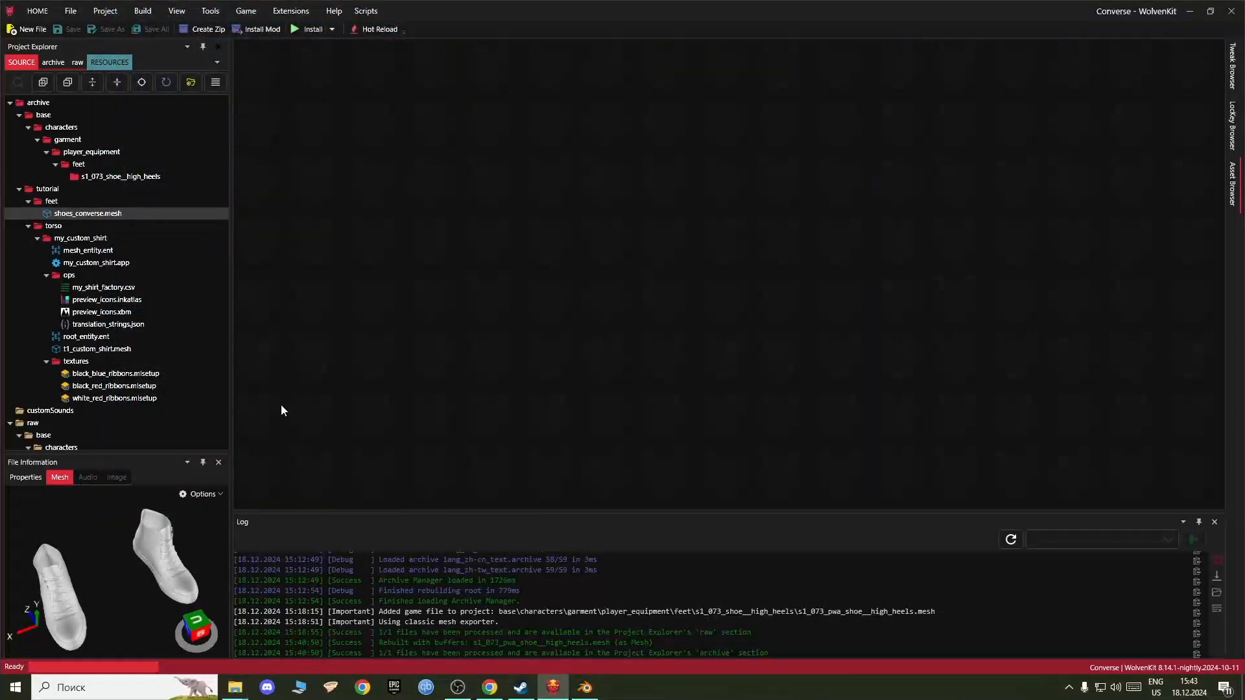
Step: Open the axl_full_overview.jpg diagram from the desktop at full size and examine its upper part with the yaml and archive.xl files
{"action": "left_click", "coordinate": [1190, 11]}
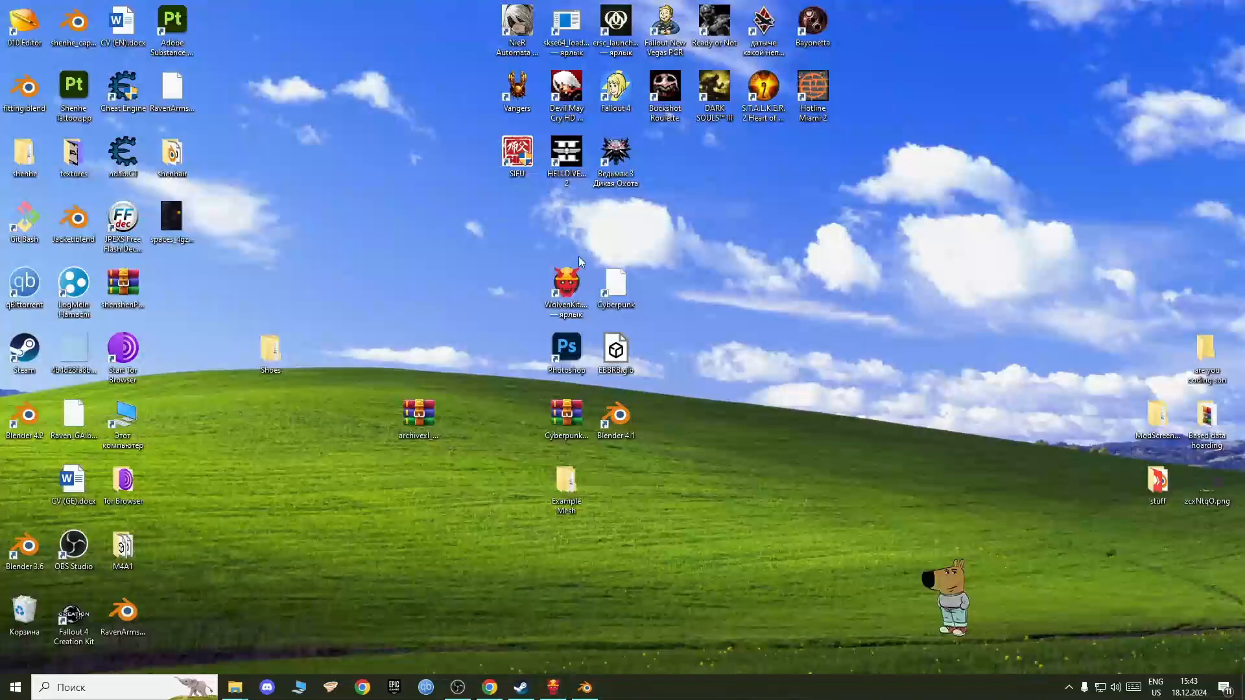
{"action": "double_click", "coordinate": [173, 220]}
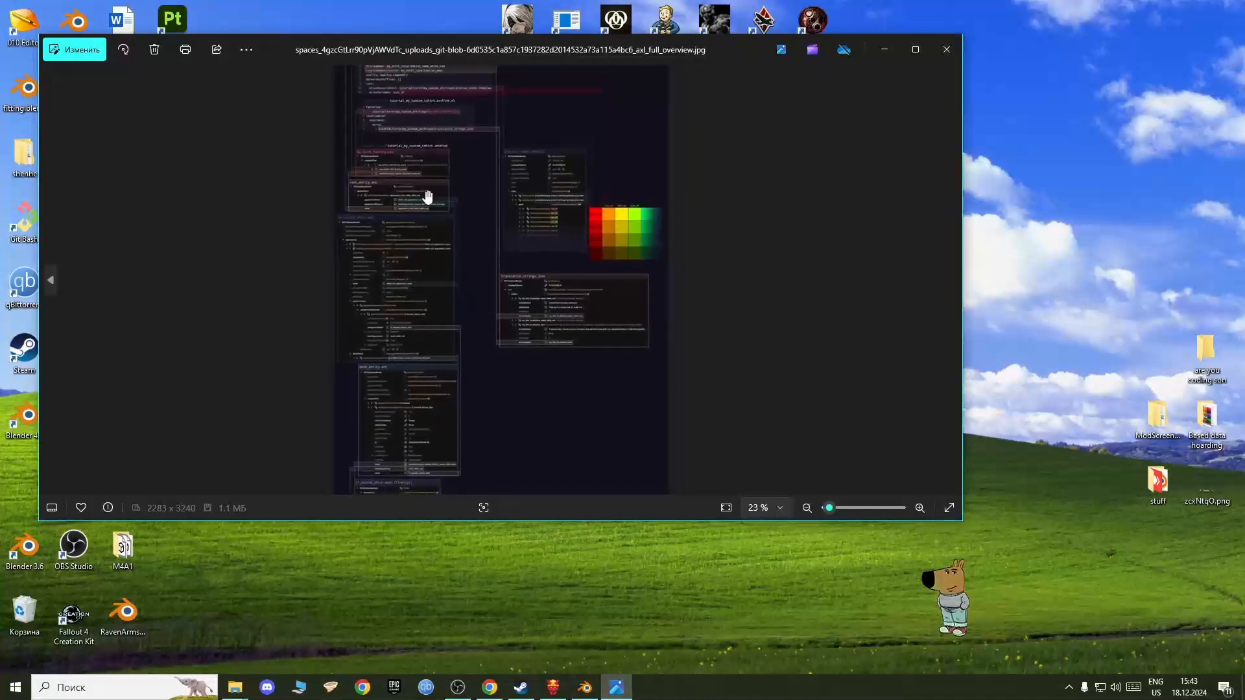
{"action": "left_click", "coordinate": [915, 50]}
{"action": "scroll", "coordinate": [403, 369], "scroll_direction": "up", "scroll_amount": 5}
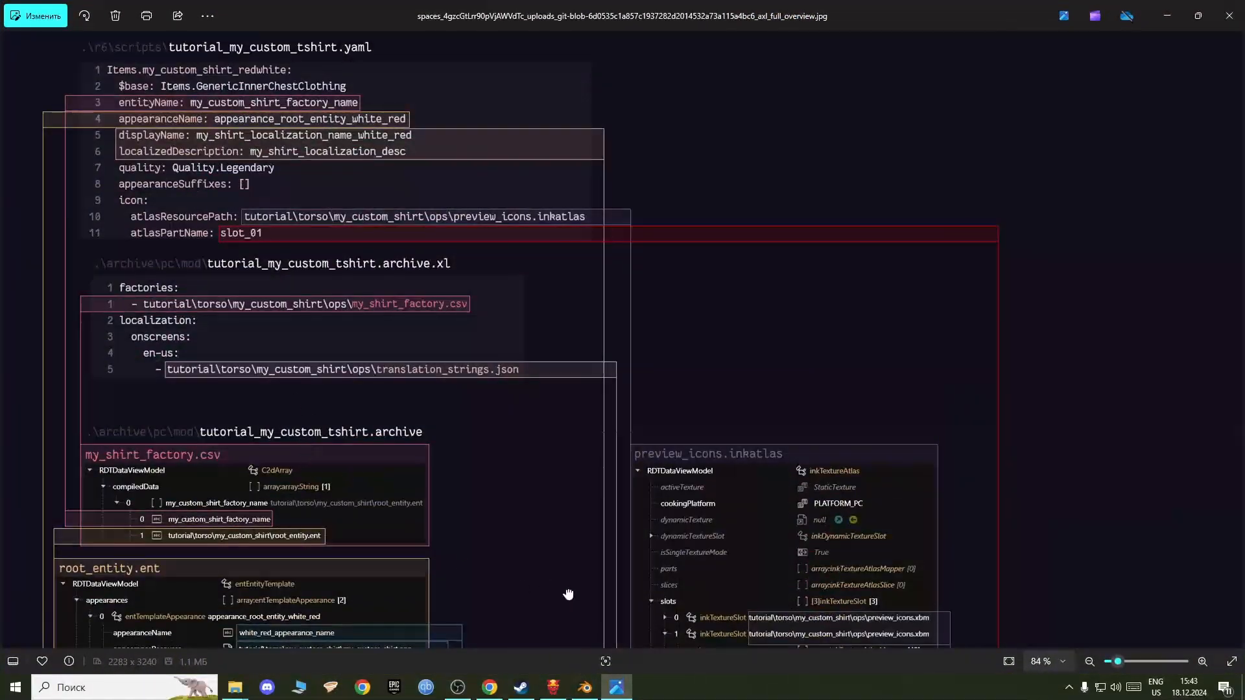
Step: Check the overview diagram's yaml section, switch to WolvenKit and open tutorial_my_custom_tshirt.yaml from resources\r6\tweaks for editing
{"action": "left_click_drag", "start_coordinate": [570, 592], "coordinate": [409, 573]}
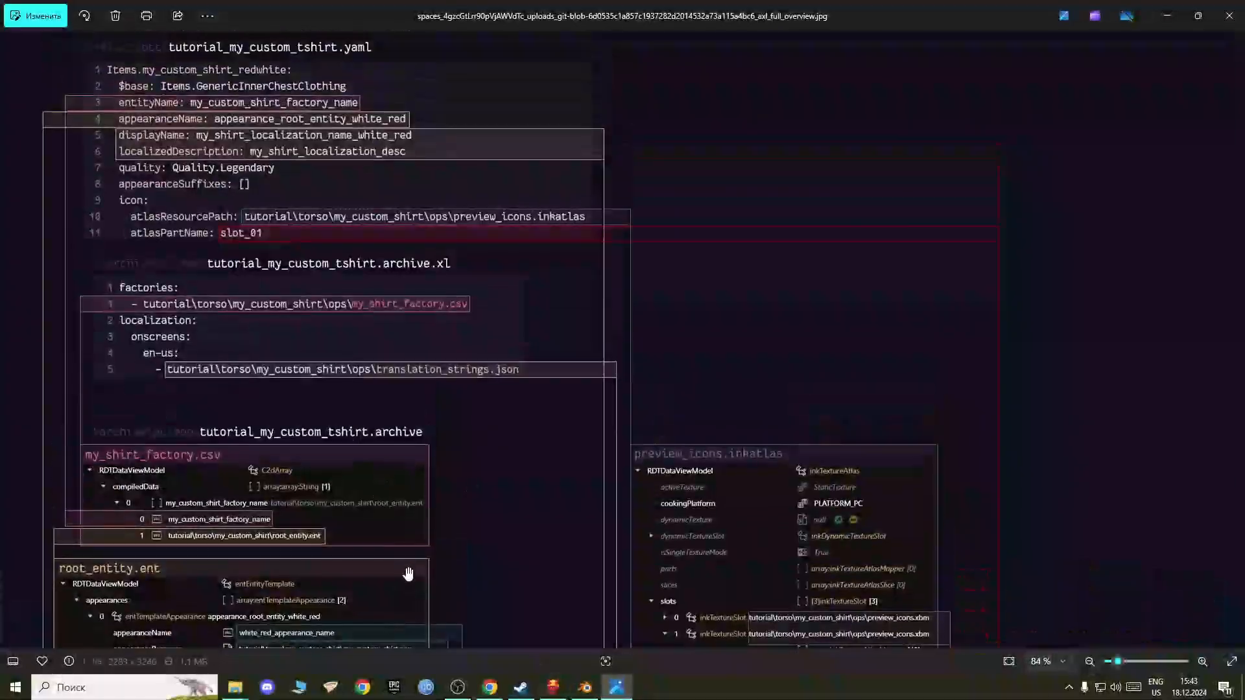
{"action": "scroll", "coordinate": [308, 344], "scroll_direction": "up", "scroll_amount": 2}
{"action": "left_click_drag", "start_coordinate": [290, 262], "coordinate": [426, 400]}
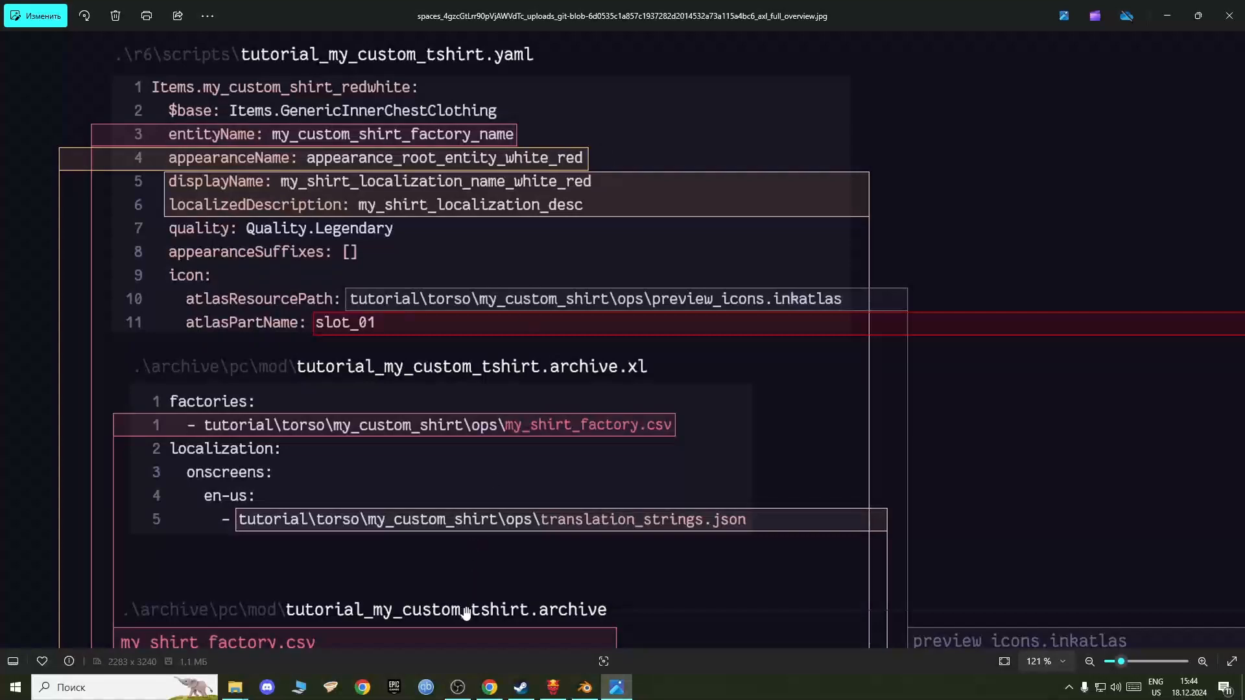
{"action": "left_click", "coordinate": [488, 687]}
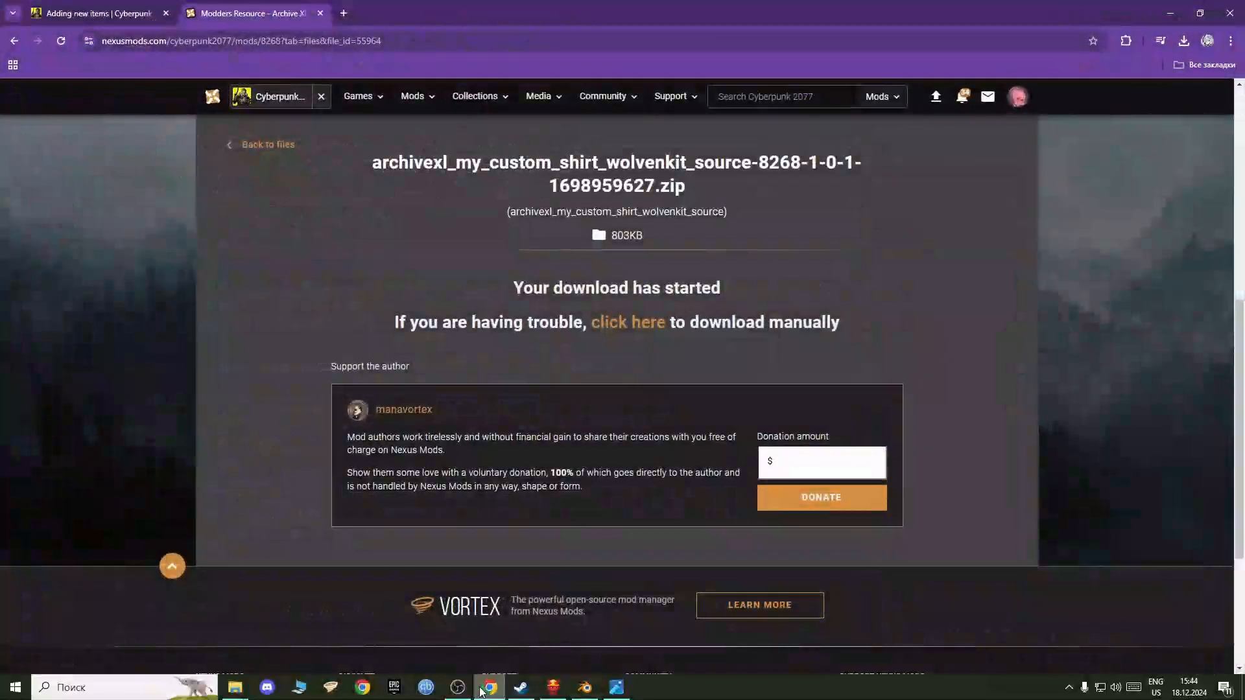
{"action": "left_click", "coordinate": [483, 687]}
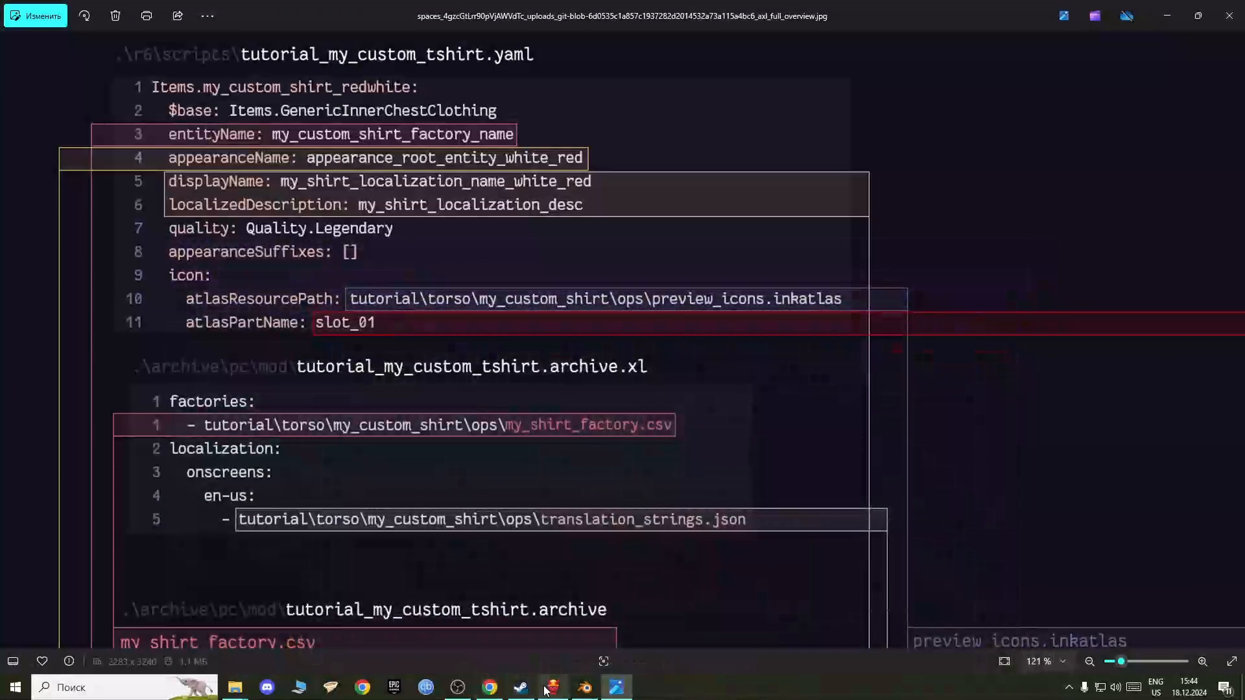
{"action": "left_click", "coordinate": [553, 688]}
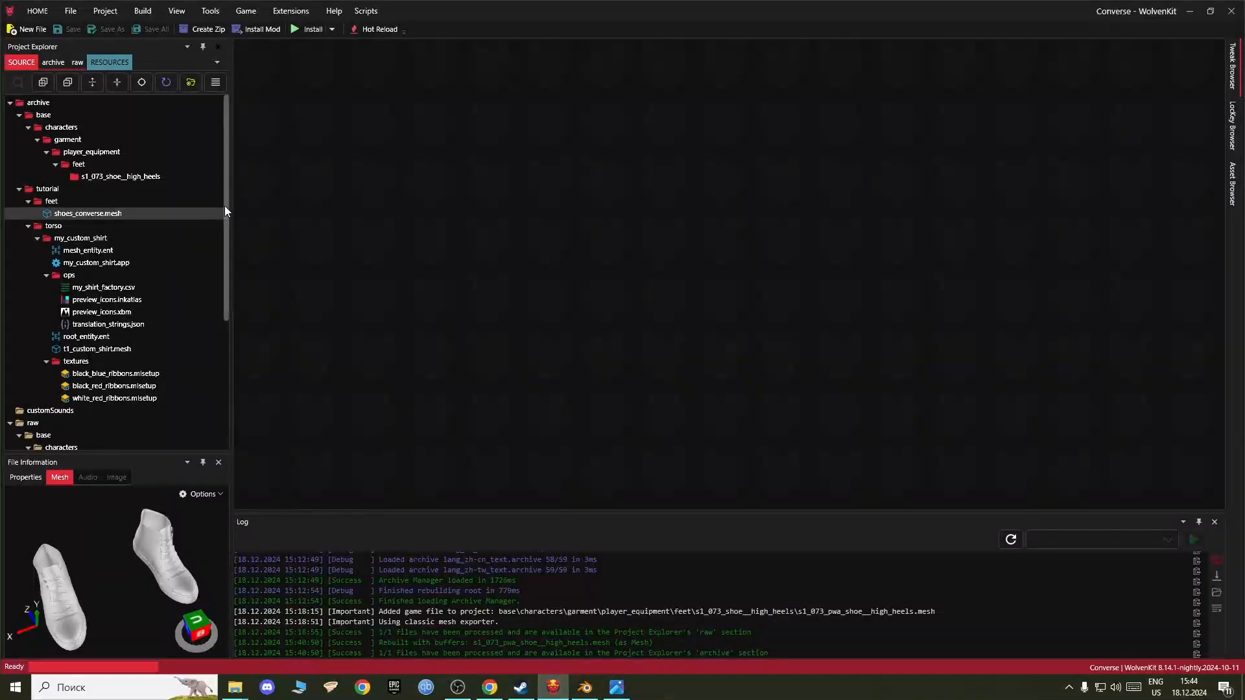
{"action": "left_click_drag", "start_coordinate": [224, 205], "coordinate": [220, 421]}
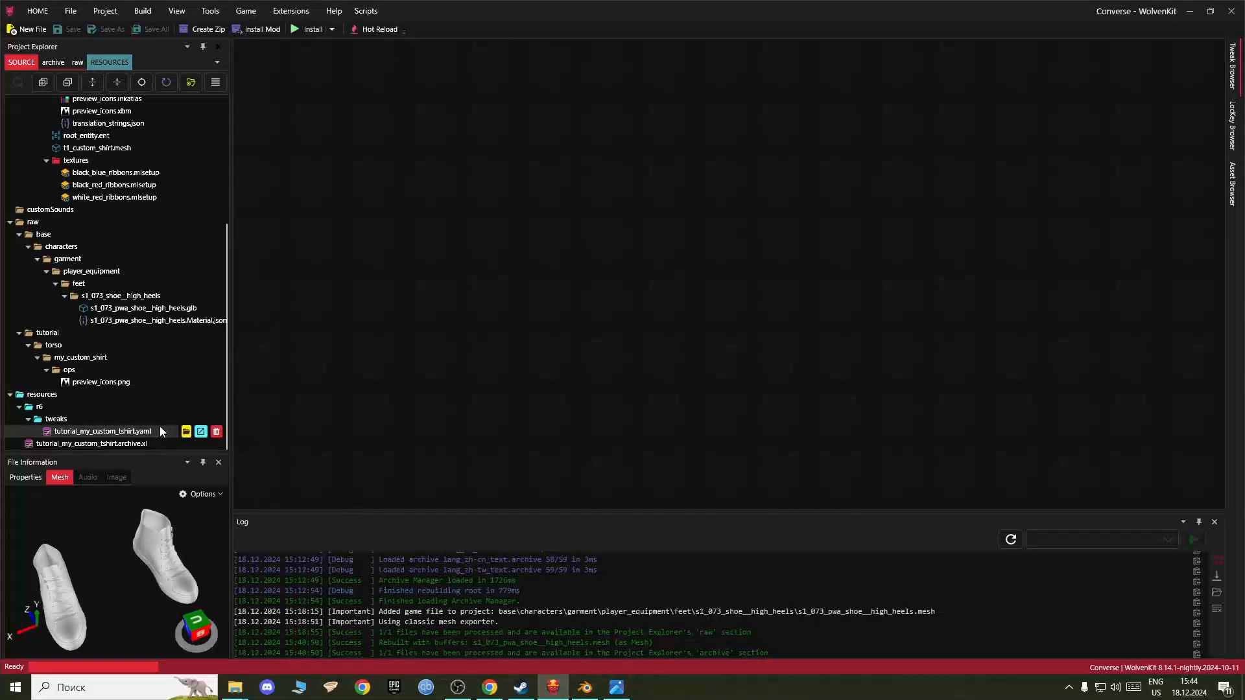
{"action": "scroll", "coordinate": [112, 431], "scroll_direction": "up", "scroll_amount": 1}
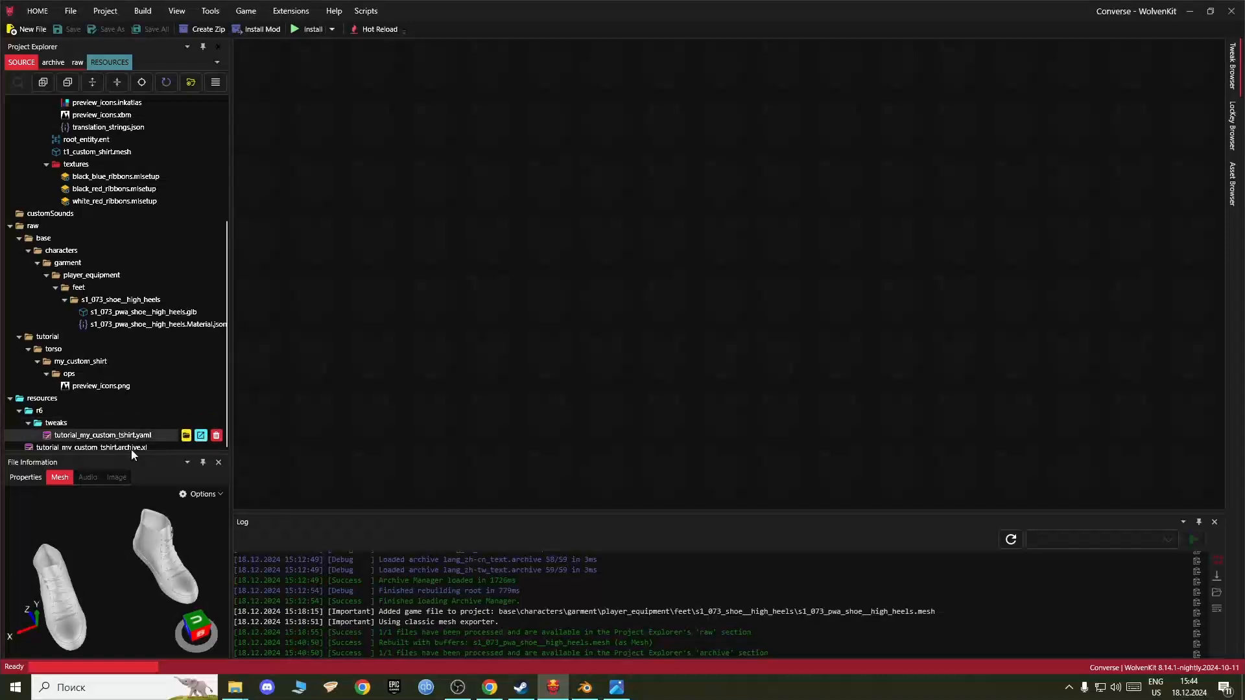
{"action": "left_click", "coordinate": [201, 435]}
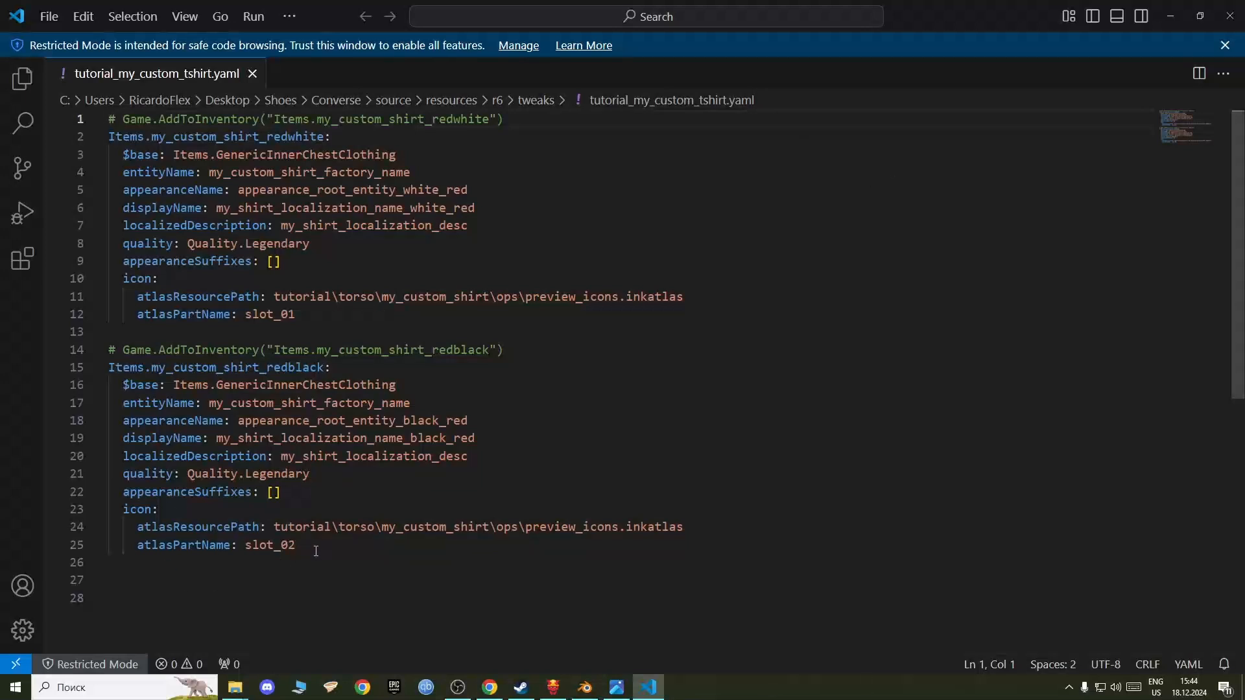
Step: Delete the my_custom_shirt_redblack item block and the AddToInventory comment line above the redwhite item in the yaml file
{"action": "left_click_drag", "start_coordinate": [301, 548], "coordinate": [108, 351]}
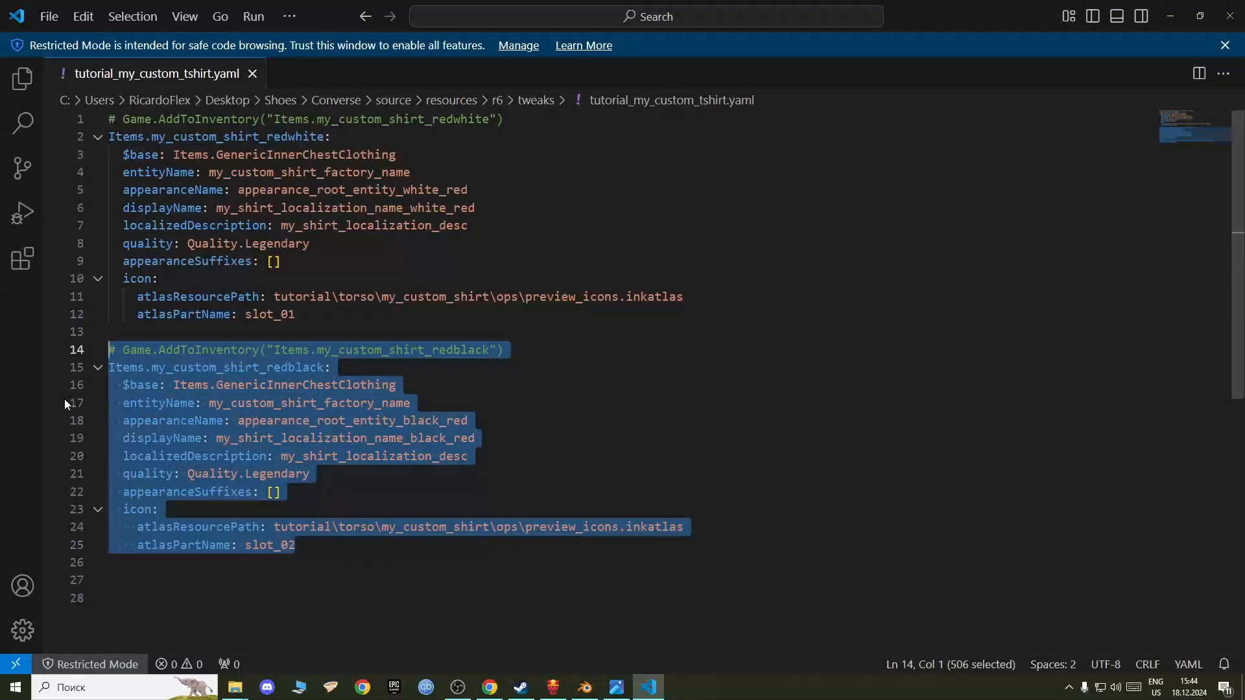
{"action": "key", "text": "BackSpace"}
{"action": "key", "text": "BackSpace"}
{"action": "key", "text": "BackSpace"}
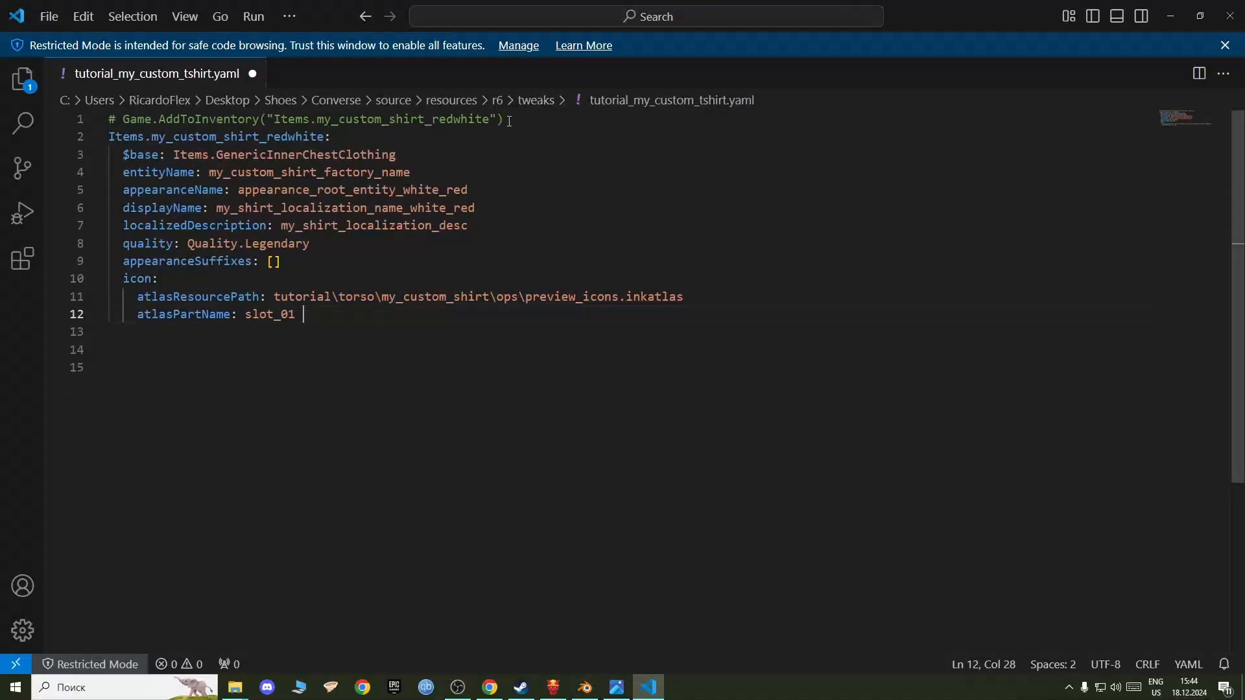
{"action": "left_click_drag", "start_coordinate": [505, 119], "coordinate": [107, 120]}
{"action": "key", "text": "Delete"}
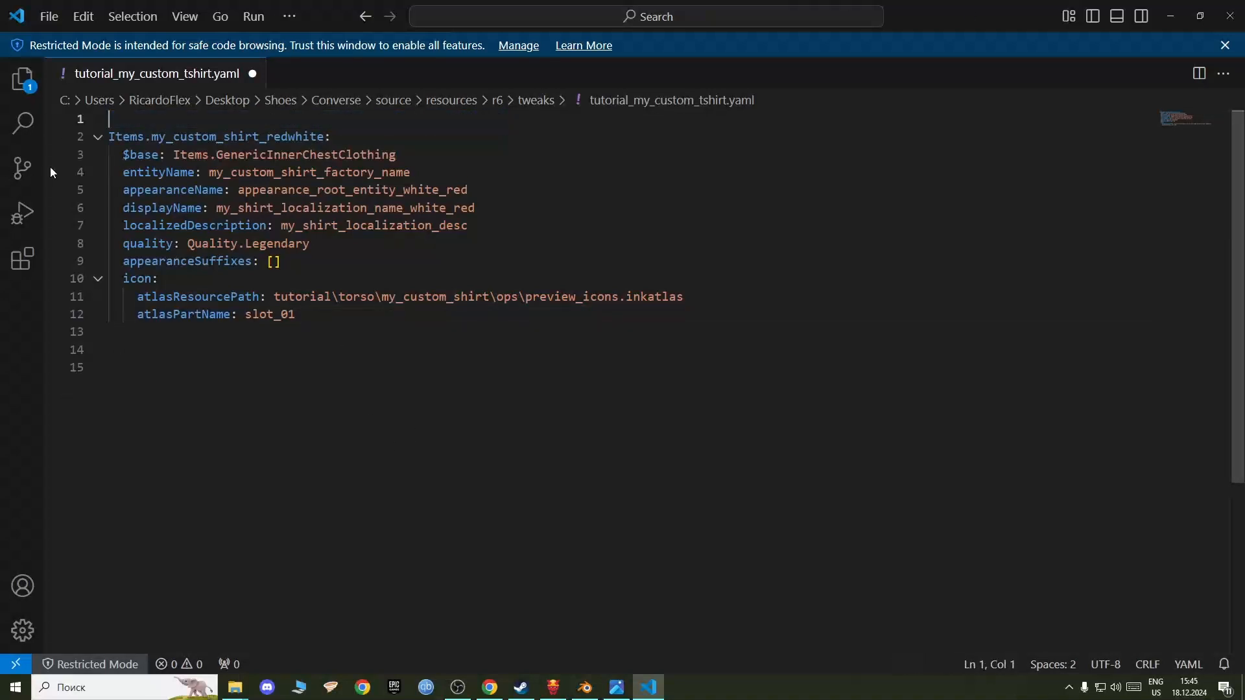
{"action": "key", "text": "Delete"}
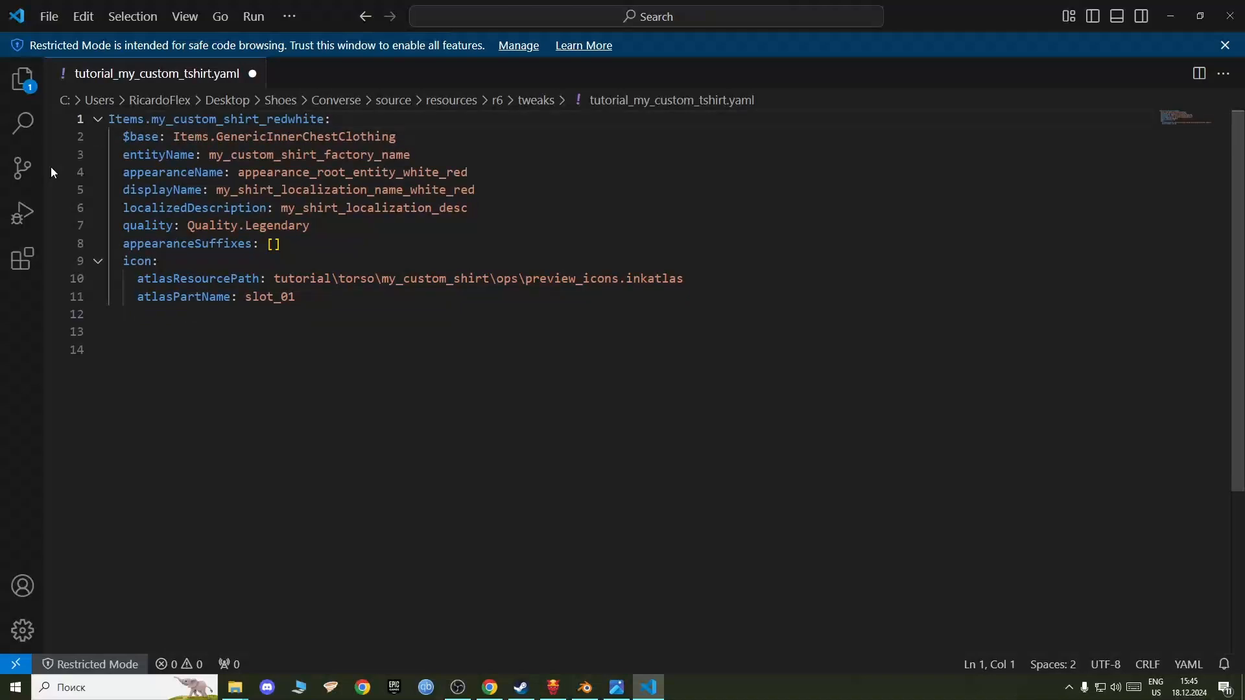
Step: Consult the overview diagram's entity and factory links and set the item's entityName in the yaml to my_custom_shoes_factory_name
{"action": "left_click", "coordinate": [619, 688]}
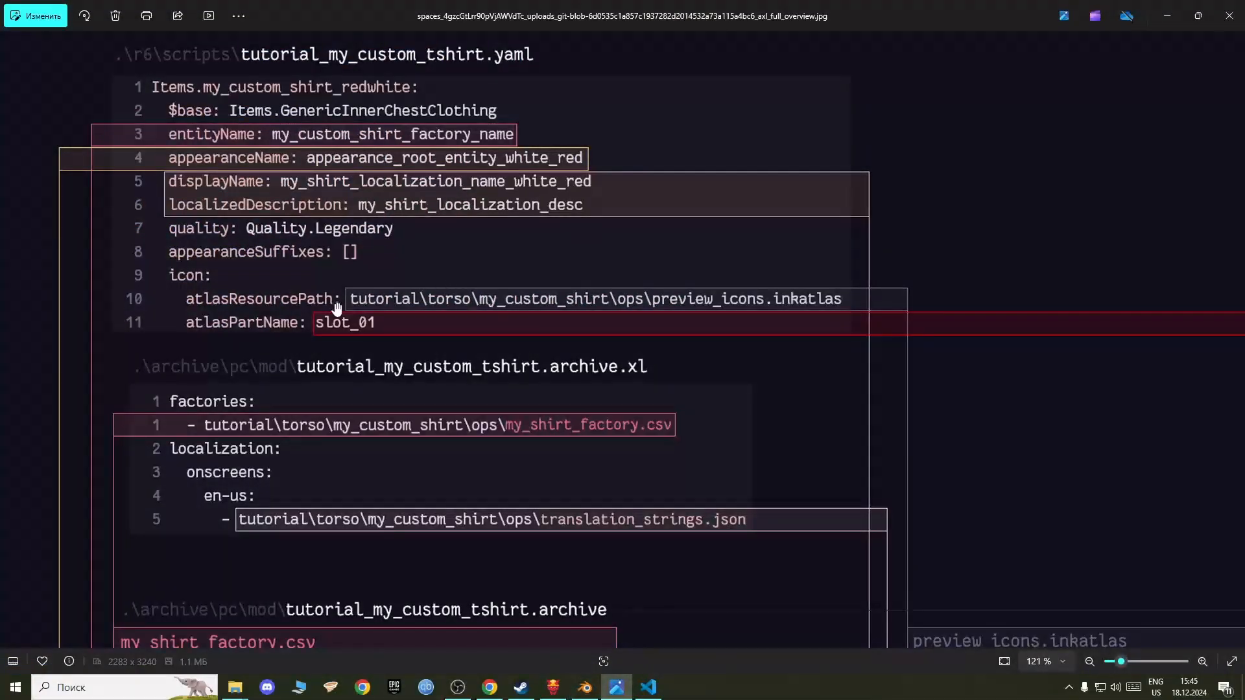
{"action": "left_click_drag", "start_coordinate": [279, 596], "coordinate": [299, 444]}
{"action": "left_click_drag", "start_coordinate": [358, 374], "coordinate": [364, 411]}
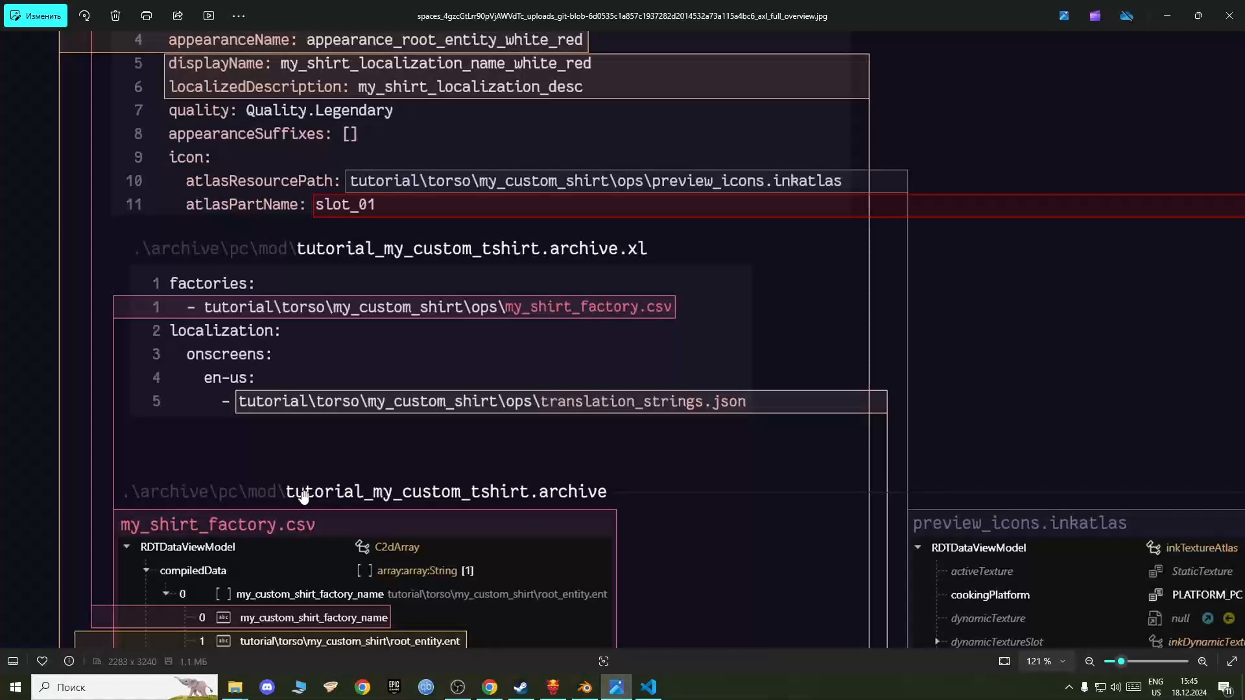
{"action": "left_click_drag", "start_coordinate": [310, 366], "coordinate": [314, 487]}
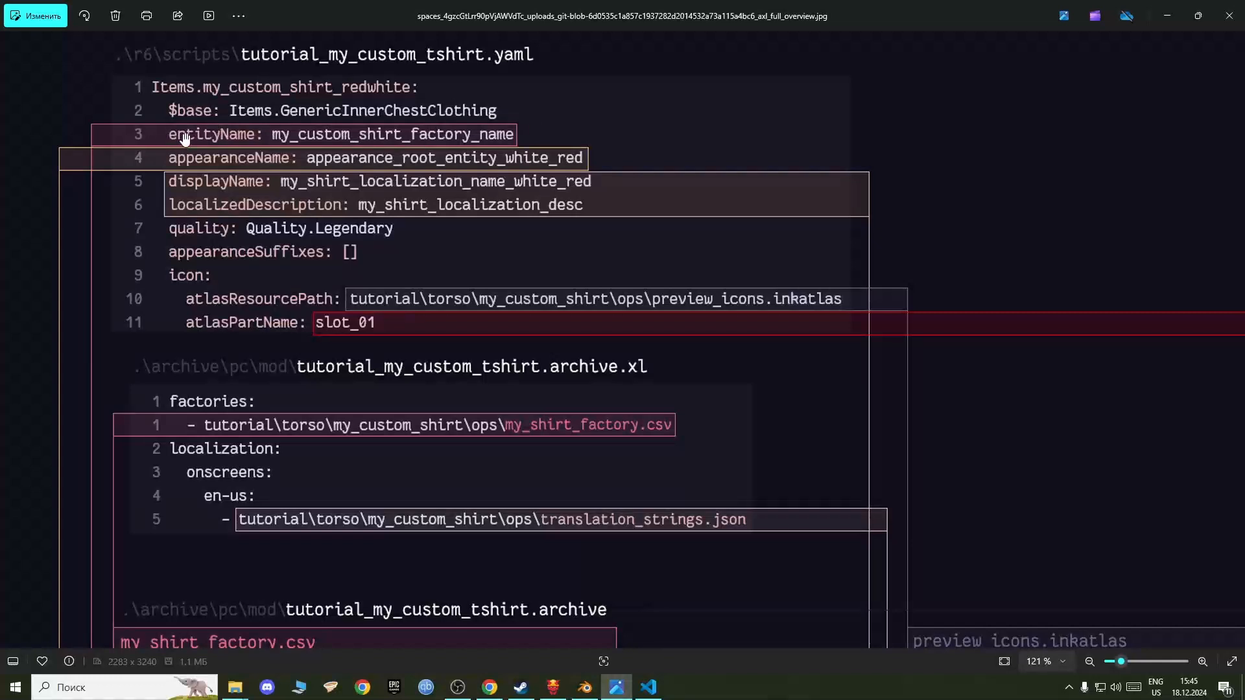
{"action": "left_click_drag", "start_coordinate": [369, 130], "coordinate": [423, 140]}
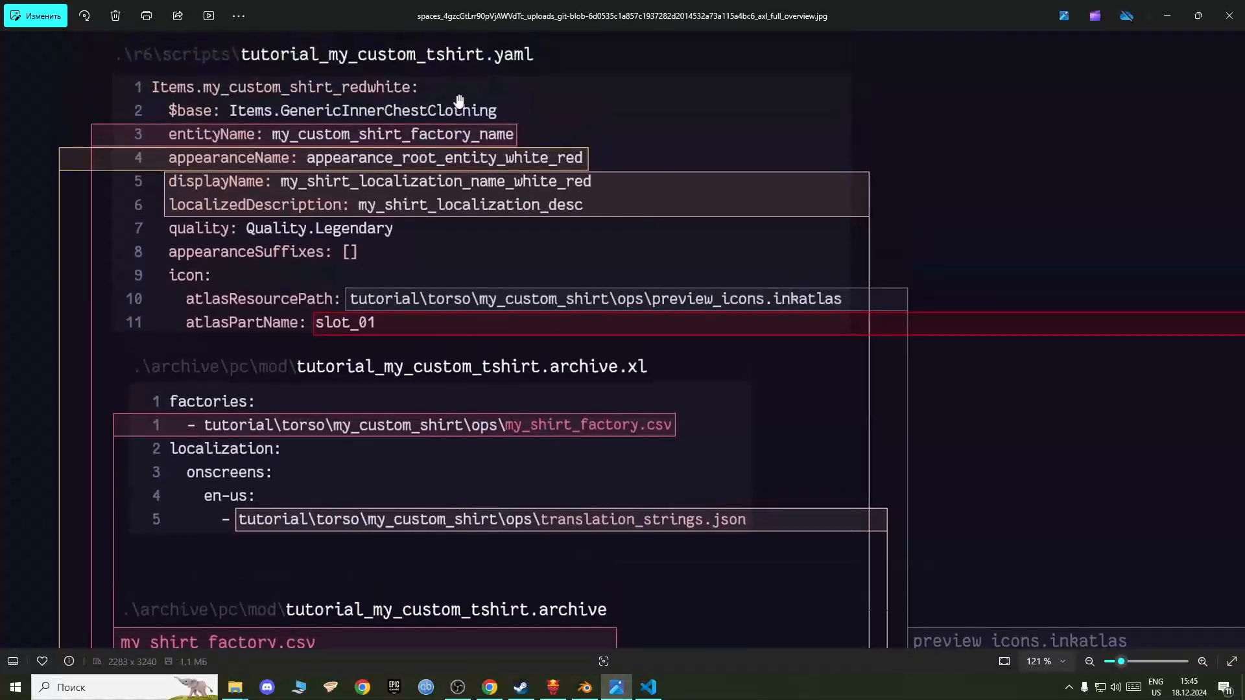
{"action": "left_click", "coordinate": [1169, 17]}
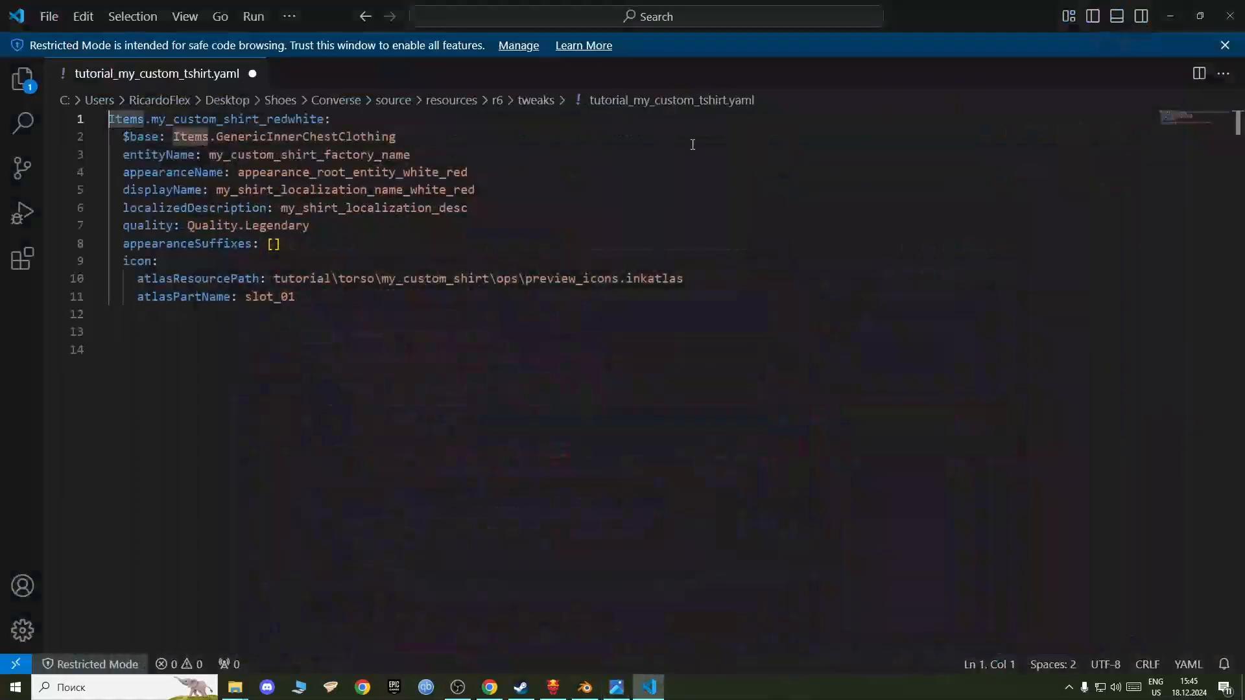
{"action": "left_click_drag", "start_coordinate": [419, 158], "coordinate": [210, 156]}
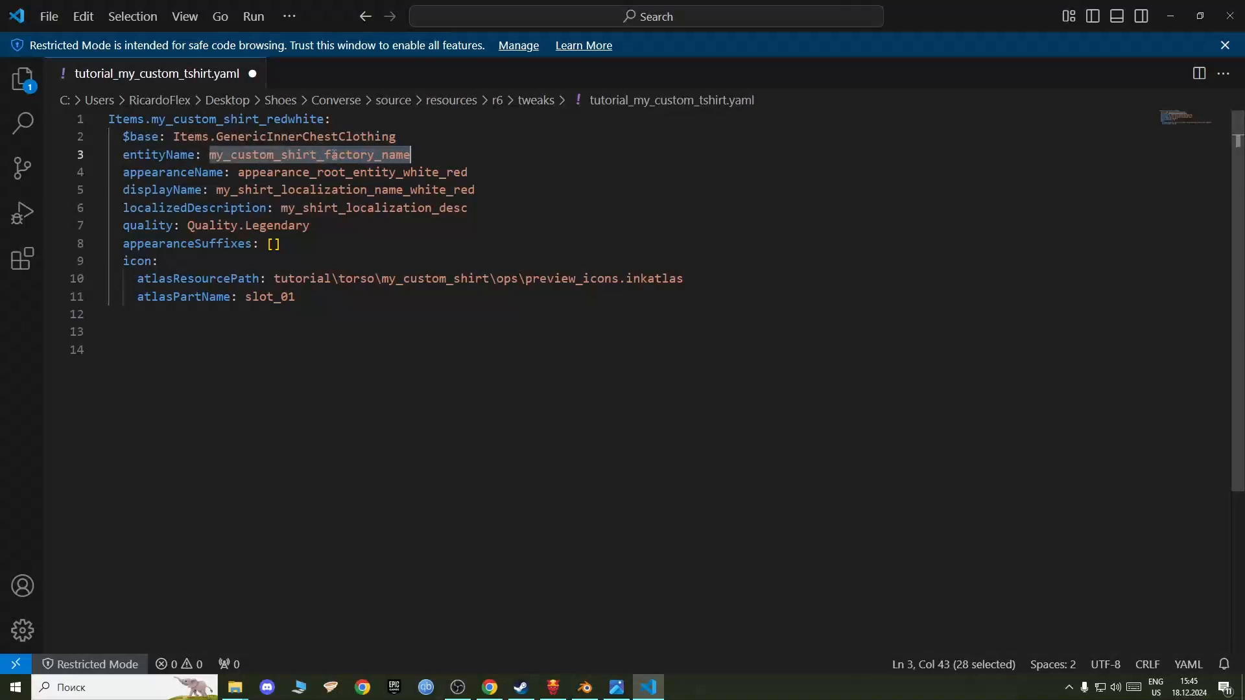
{"action": "left_click", "coordinate": [318, 156]}
{"action": "key", "text": "BackSpace"}
{"action": "key", "text": "BackSpace"}
{"action": "key", "text": "BackSpace"}
{"action": "key", "text": "BackSpace"}
{"action": "key", "text": "BackSpace"}
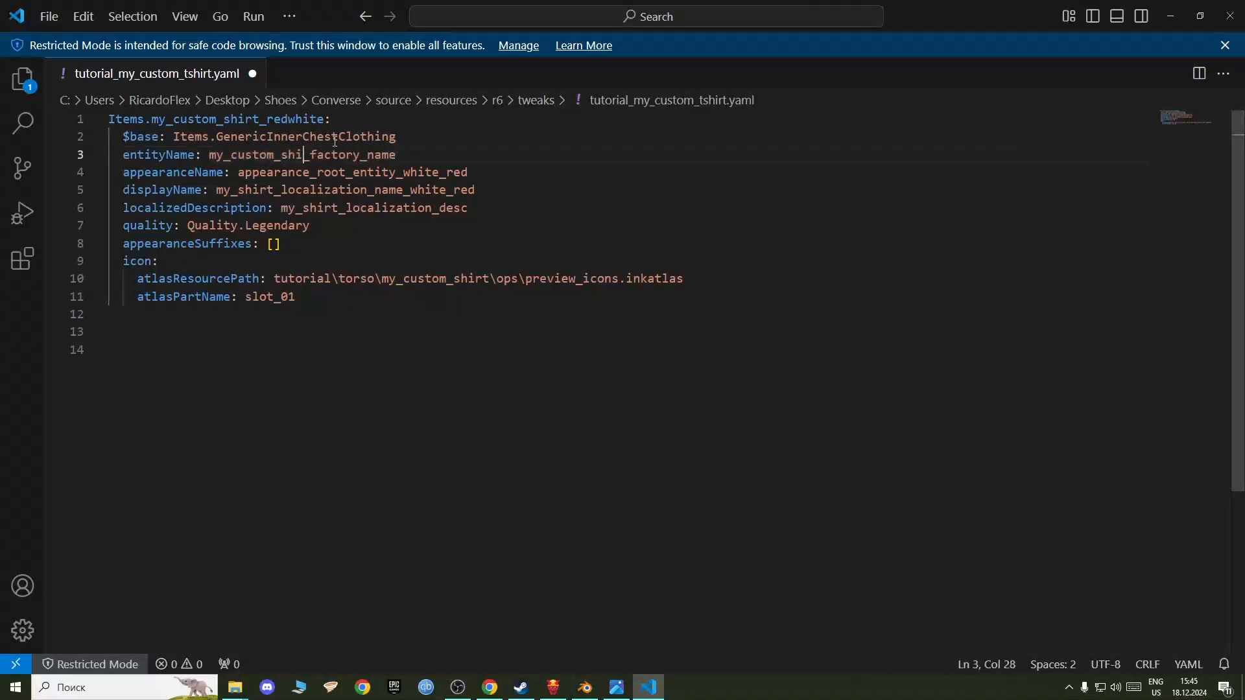
{"action": "type", "text": "shoes"}
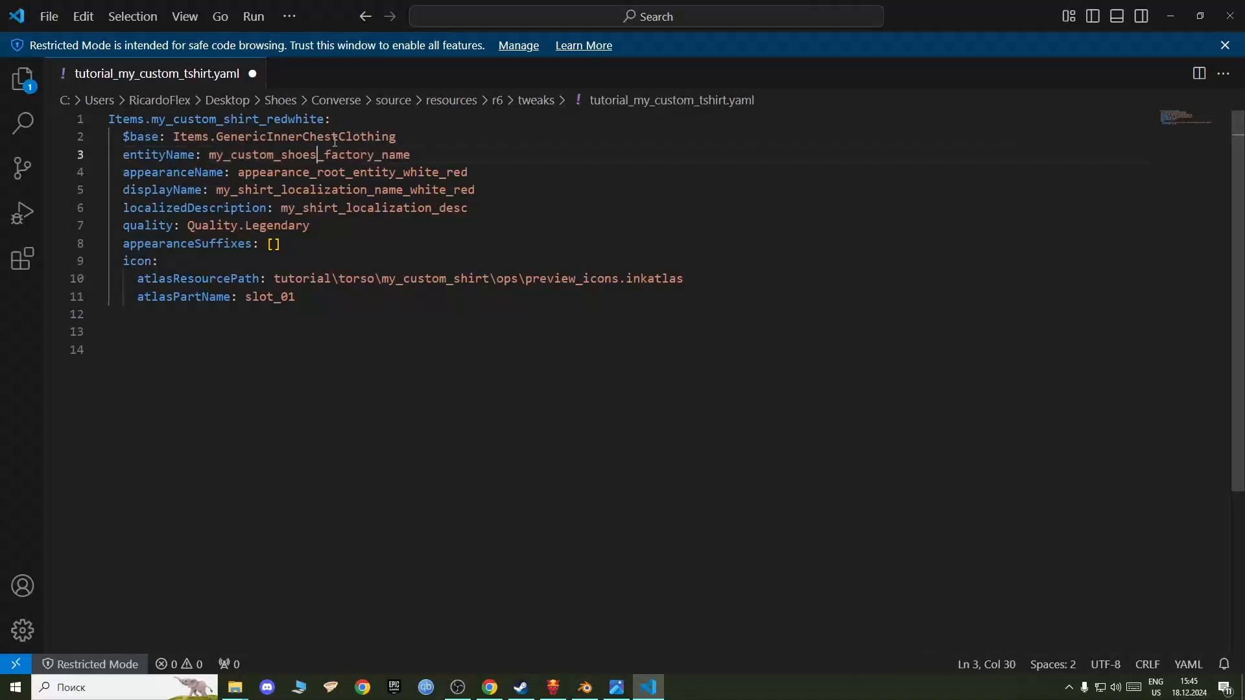
Step: Check the appearance entry in the diagram and set the item's appearanceName to appearance_root_entity_shoes_default
{"action": "left_click", "coordinate": [617, 689]}
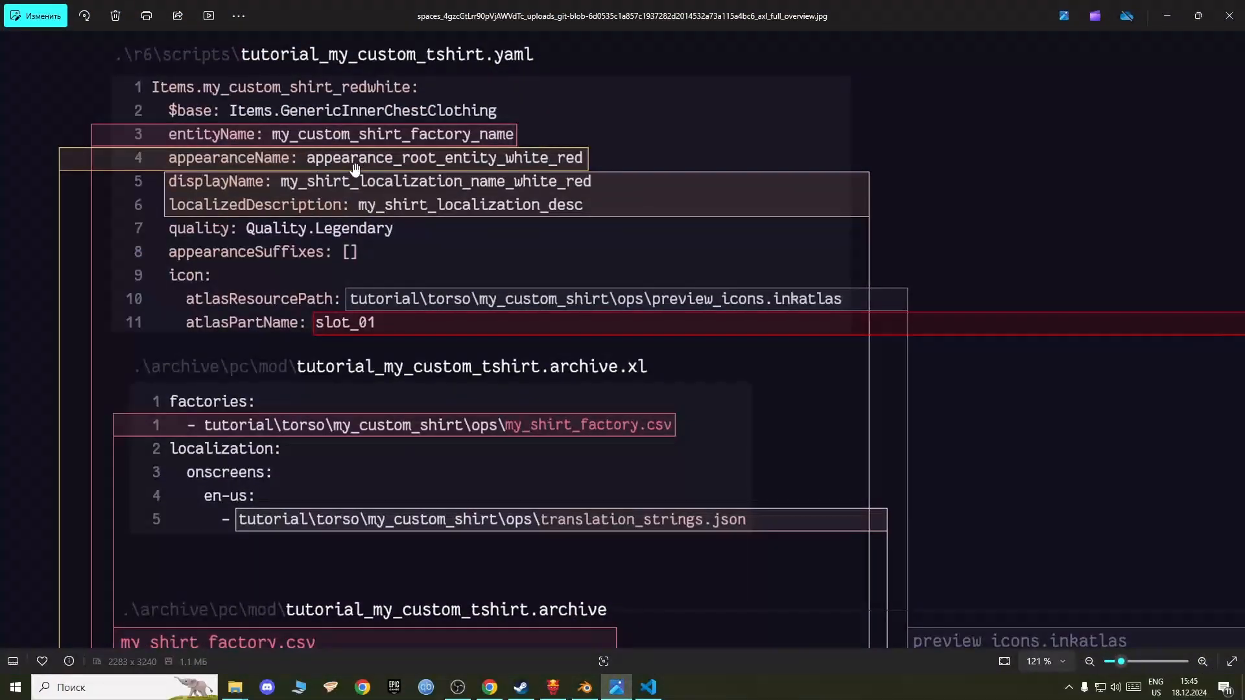
{"action": "left_click", "coordinate": [1168, 16]}
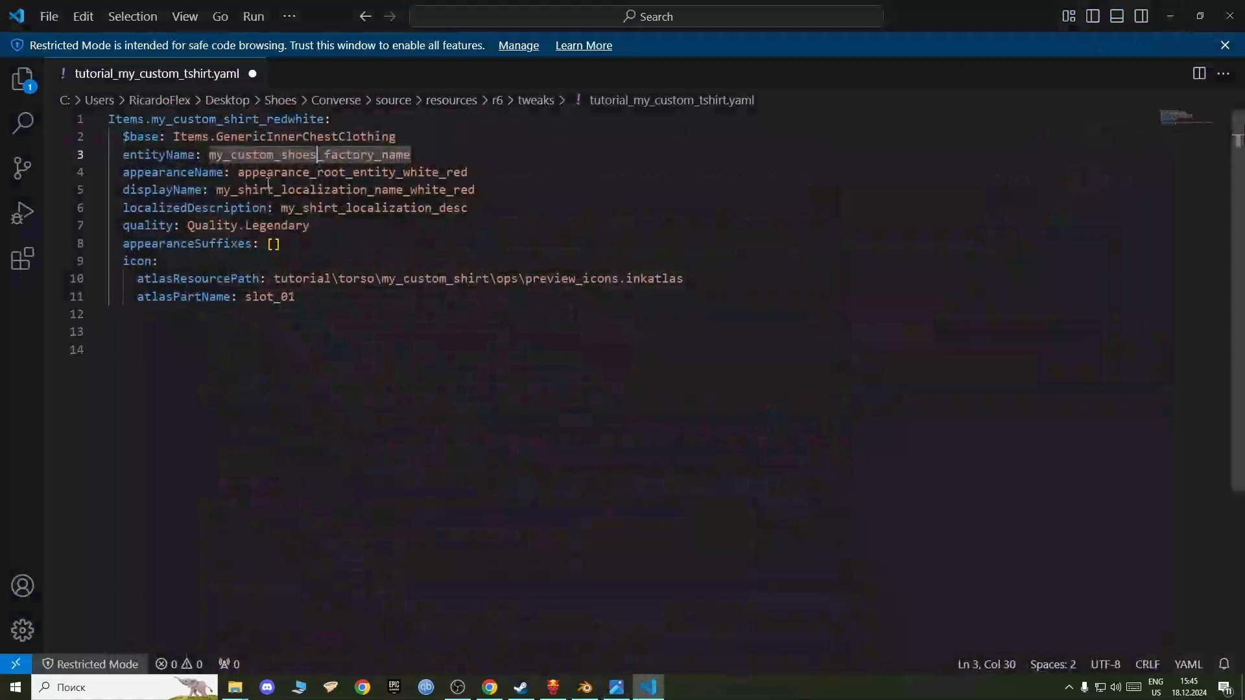
{"action": "left_click", "coordinate": [406, 173]}
{"action": "left_click_drag", "start_coordinate": [406, 174], "coordinate": [468, 172]}
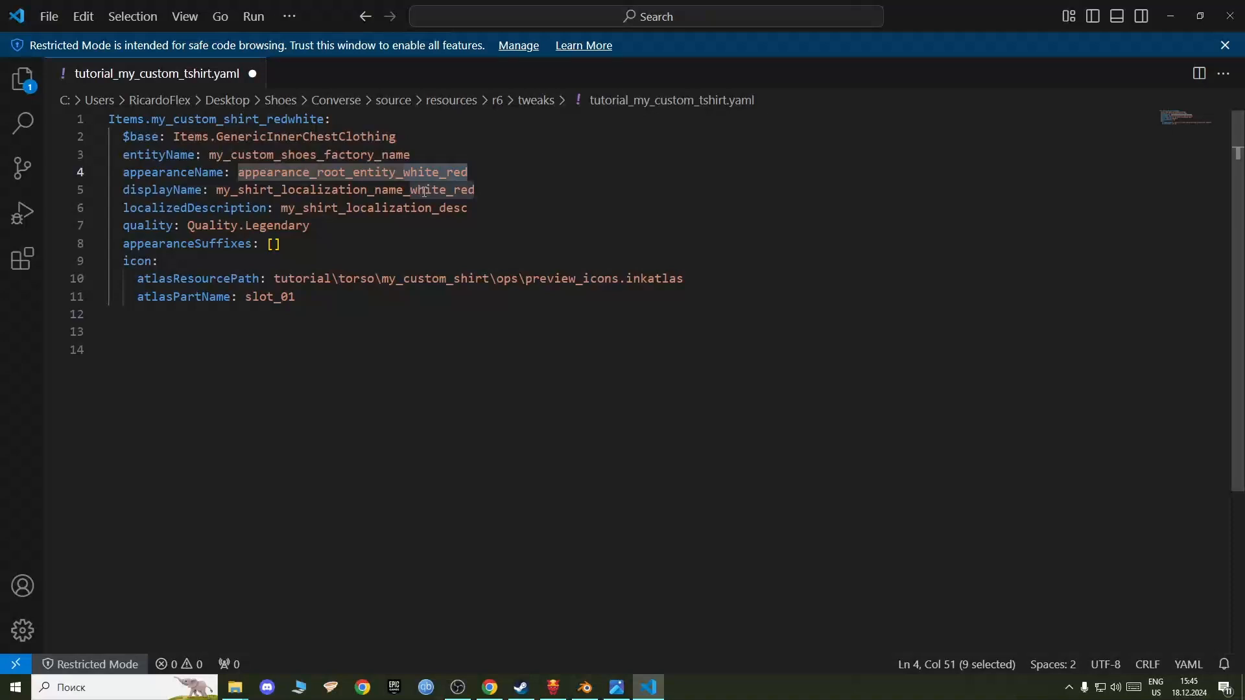
{"action": "type", "text": "shoes_def"}
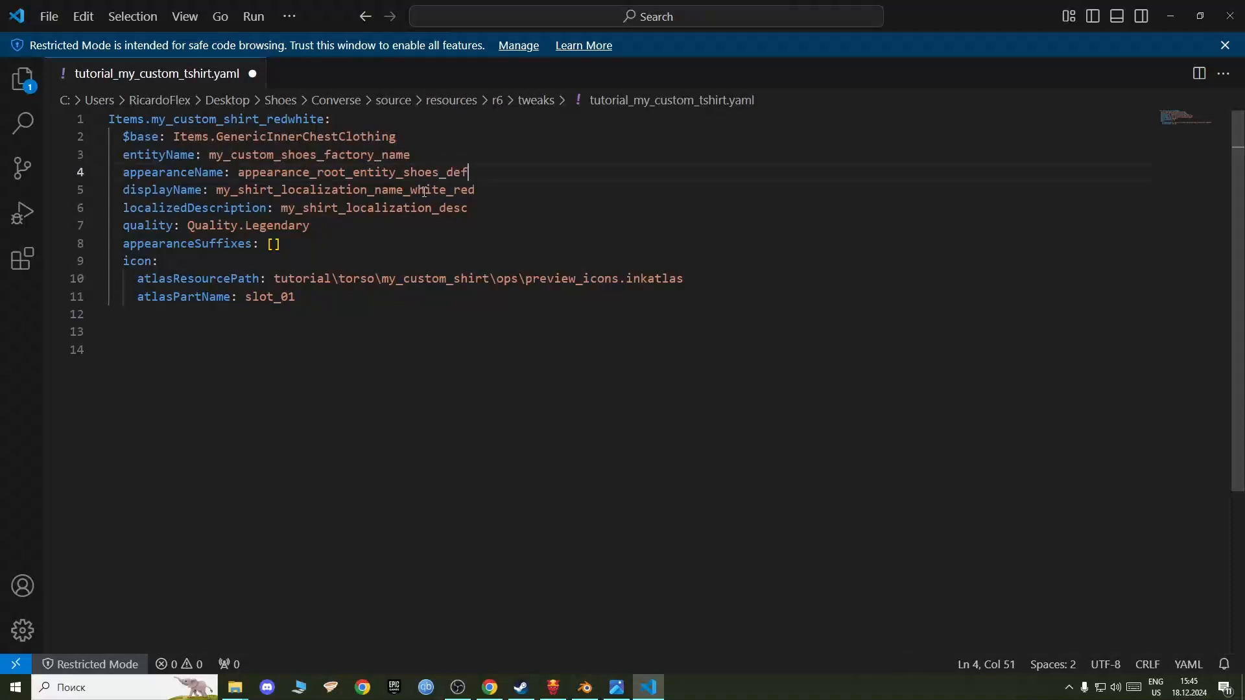
{"action": "type", "text": "ault"}
Step: Set the item's displayName to my_shirt_localization_name_shoes_default
{"action": "left_click", "coordinate": [216, 190]}
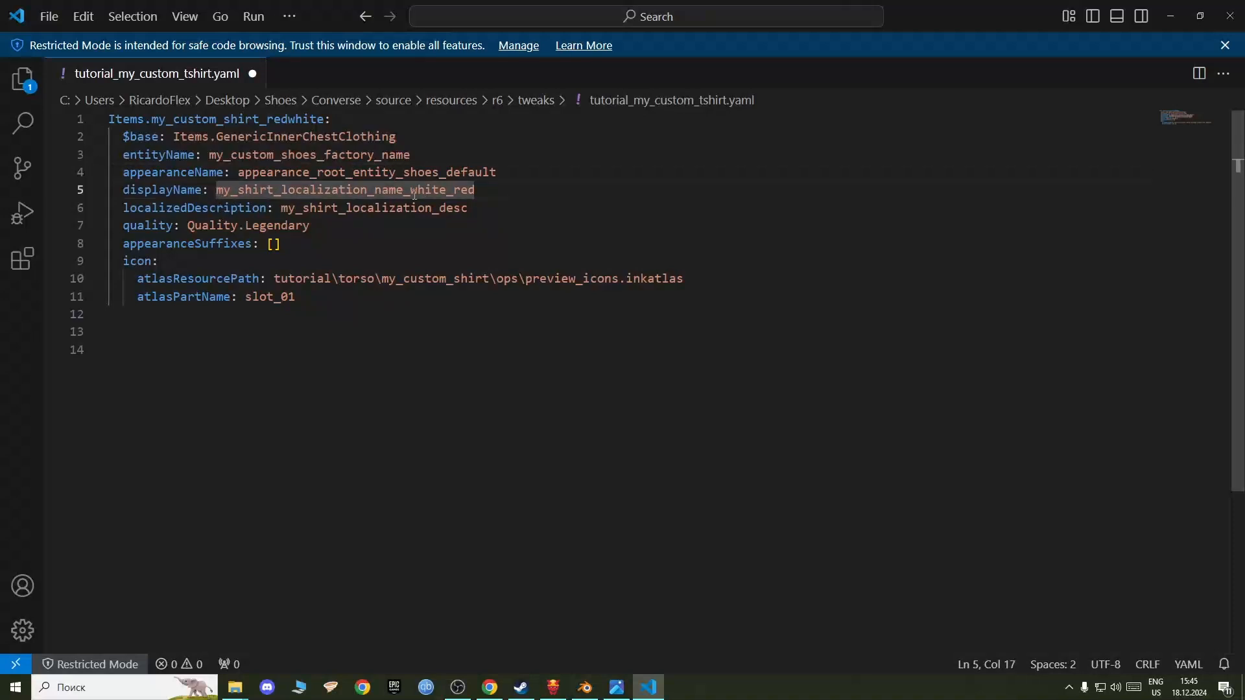
{"action": "left_click_drag", "start_coordinate": [467, 191], "coordinate": [417, 190]}
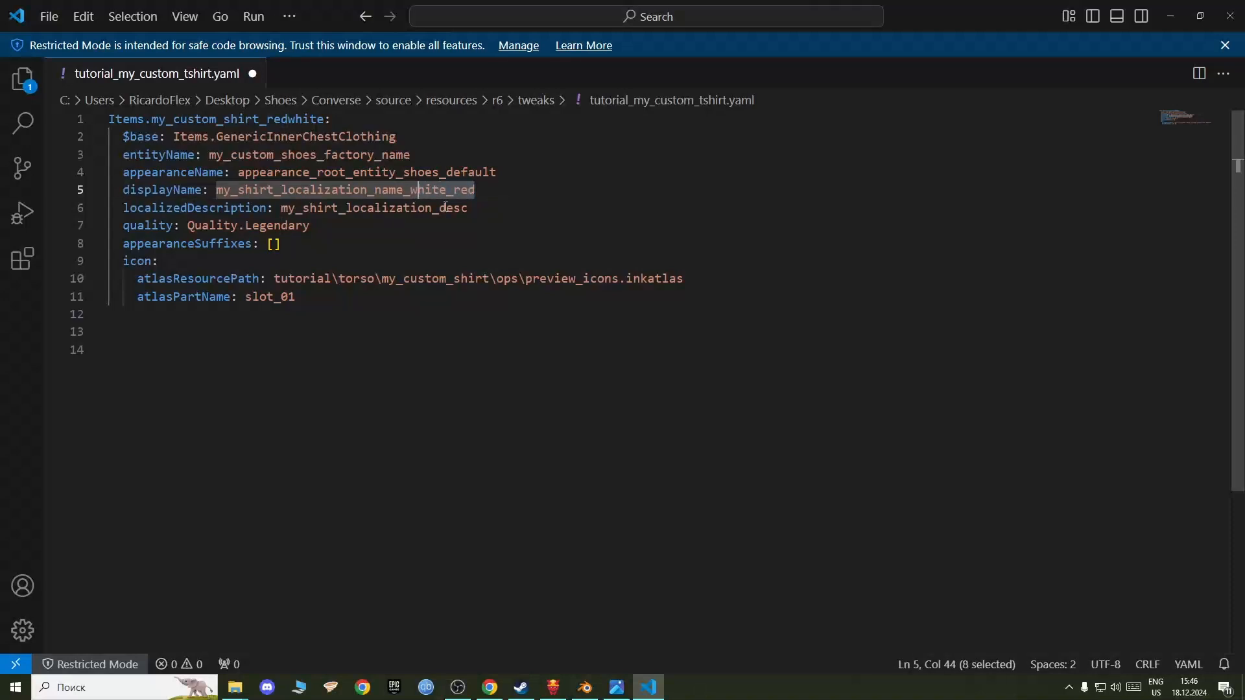
{"action": "key", "text": "BackSpace"}
{"action": "type", "text": "sho"}
{"action": "key", "text": "BackSpace"}
{"action": "key", "text": "BackSpace"}
{"action": "key", "text": "BackSpace"}
{"action": "key", "text": "BackSpace"}
{"action": "type", "text": "s"}
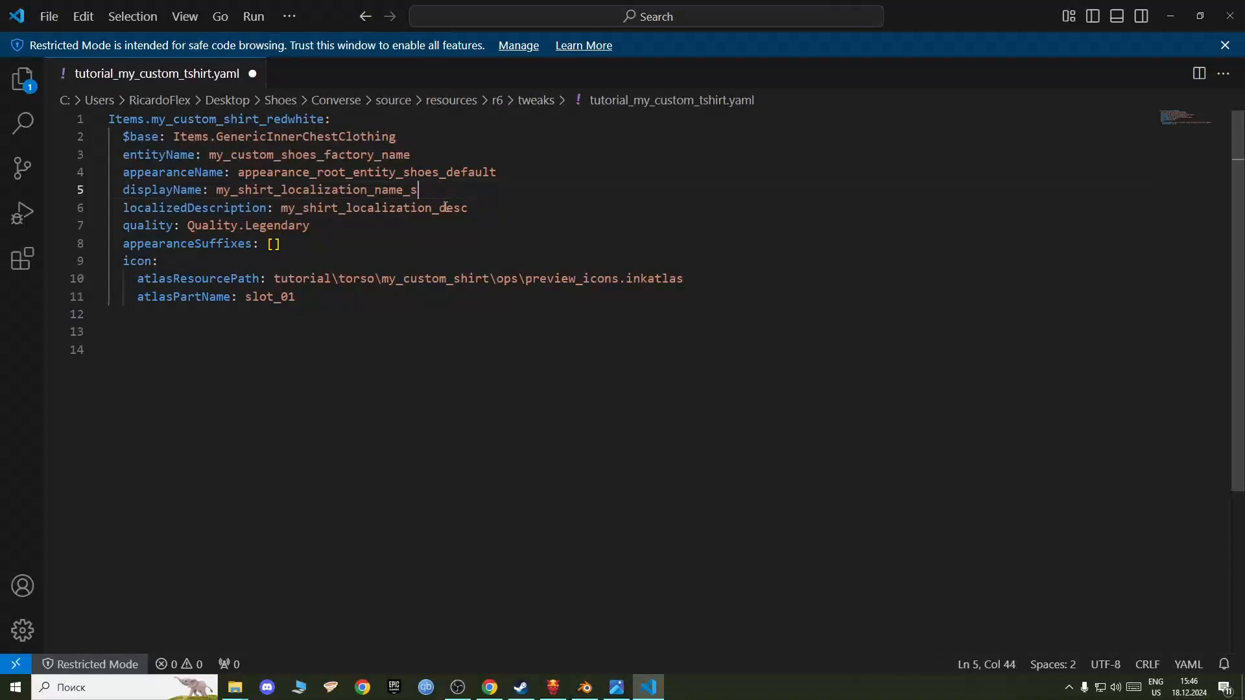
{"action": "type", "text": "hoes_default"}
Step: Set the item's localizedDescription to my_shoes_default_localization_desc
{"action": "left_click", "coordinate": [339, 213]}
{"action": "key", "text": "BackSpace"}
{"action": "key", "text": "BackSpace"}
{"action": "key", "text": "BackSpace"}
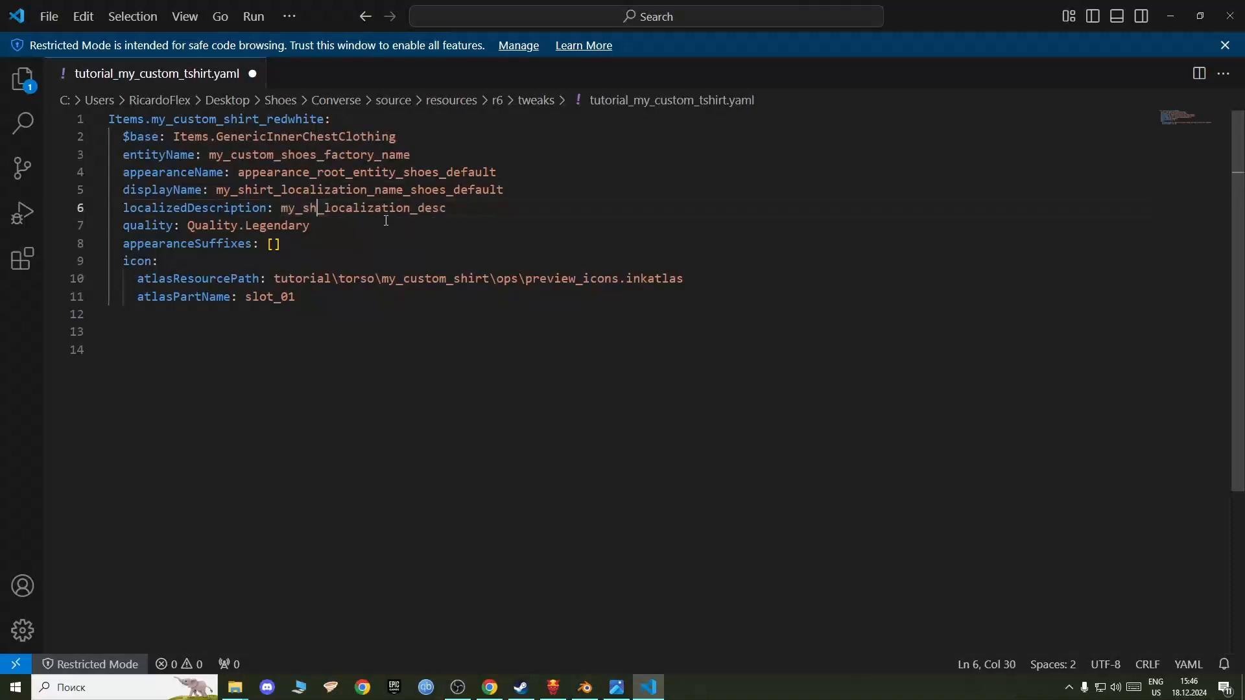
{"action": "key", "text": "BackSpace"}
{"action": "key", "text": "BackSpace"}
{"action": "type", "text": "shoes"}
{"action": "key", "text": "Right"}
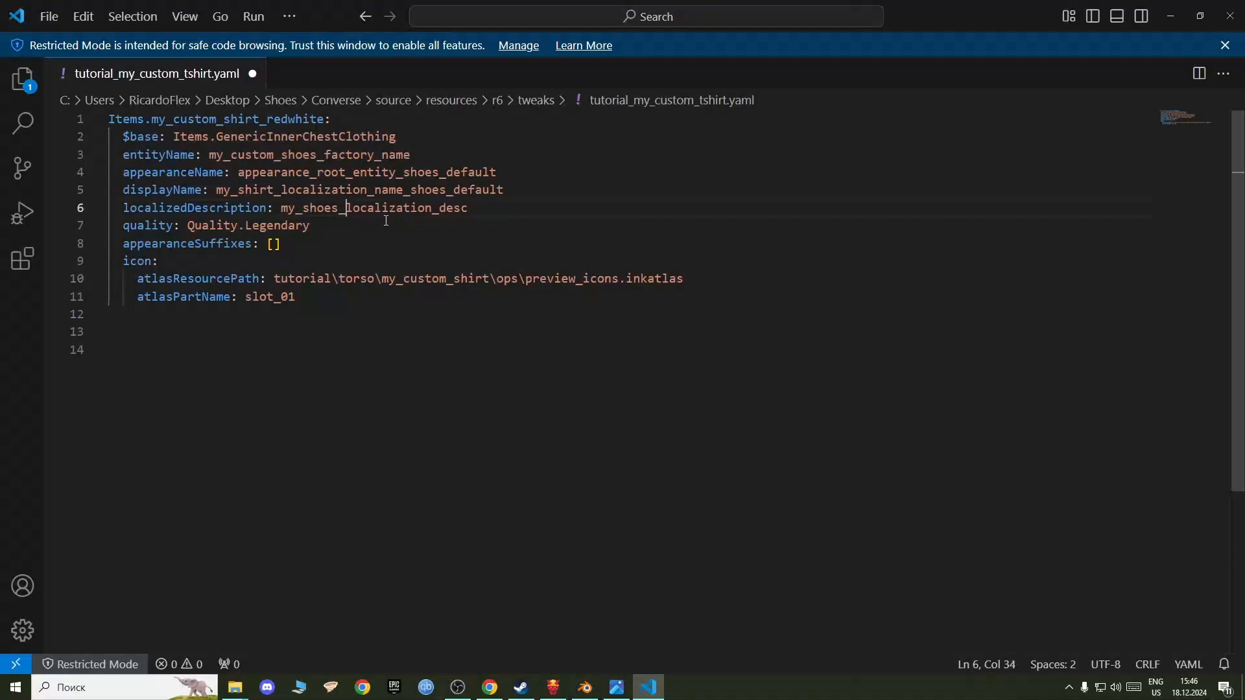
{"action": "type", "text": "default_"}
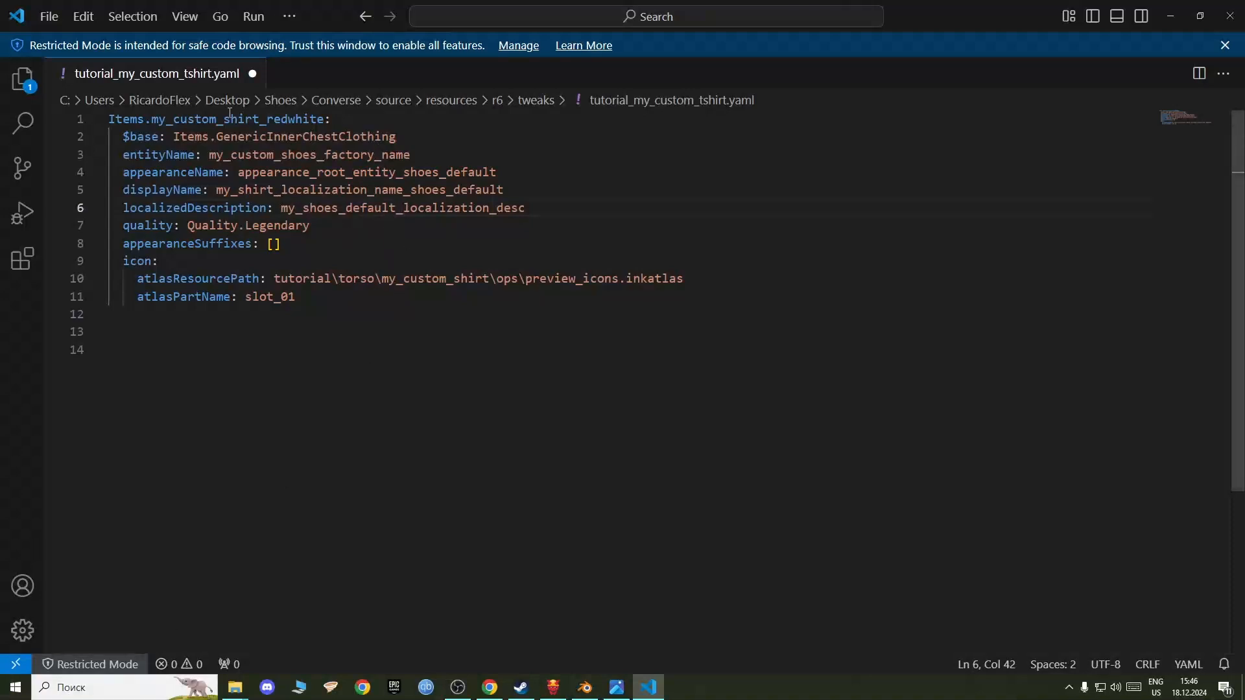
Step: Review the edited name and description entries in the yaml against the overview diagram
{"action": "left_click", "coordinate": [360, 208]}
{"action": "left_click", "coordinate": [433, 141]}
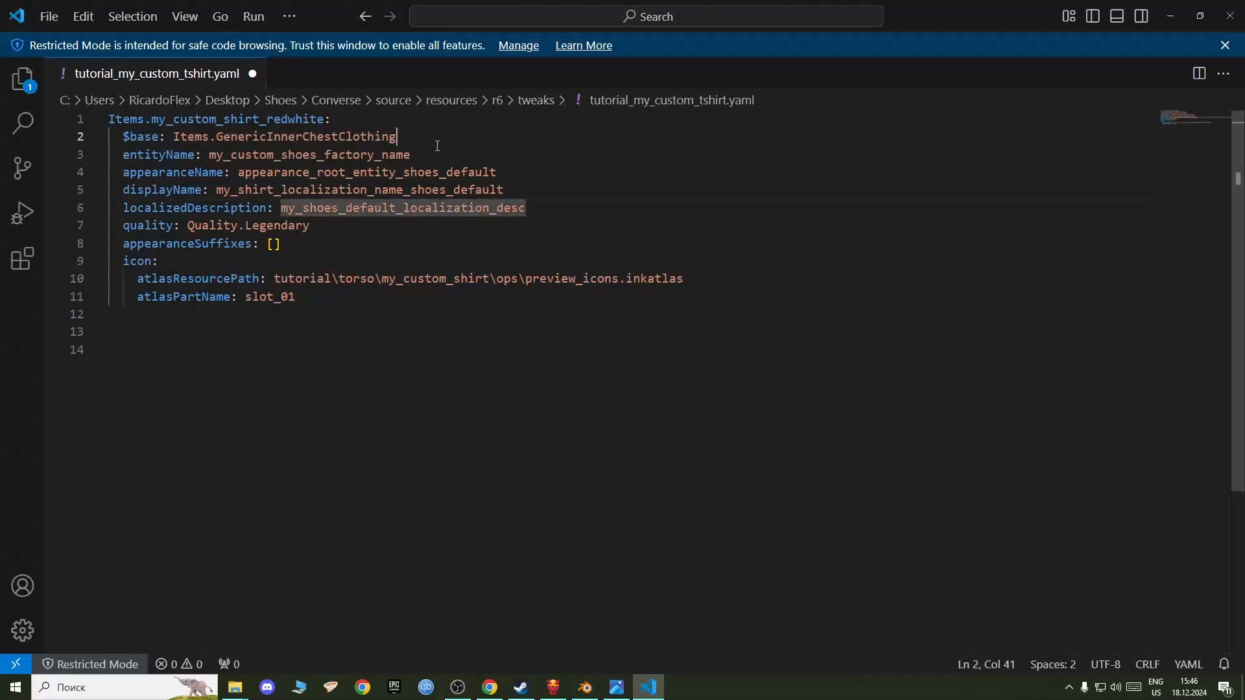
{"action": "left_click", "coordinate": [361, 155]}
{"action": "left_click", "coordinate": [347, 191]}
{"action": "left_click", "coordinate": [397, 209]}
{"action": "left_click", "coordinate": [616, 688]}
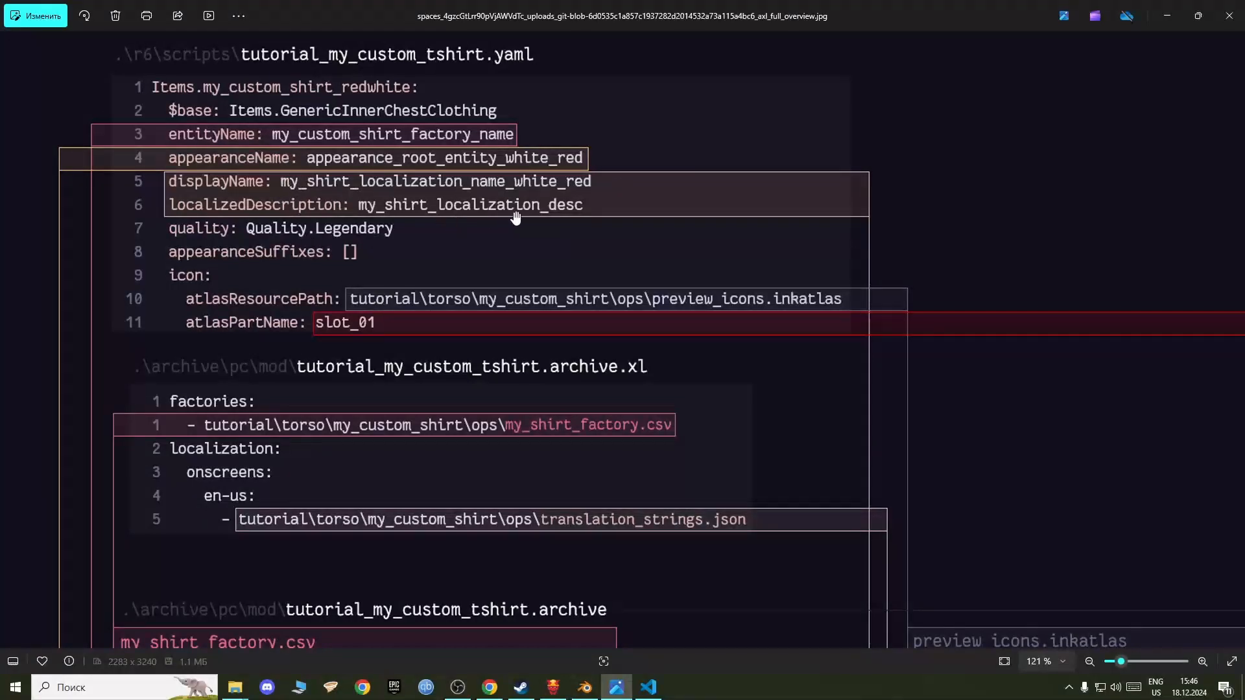
{"action": "left_click", "coordinate": [1170, 16]}
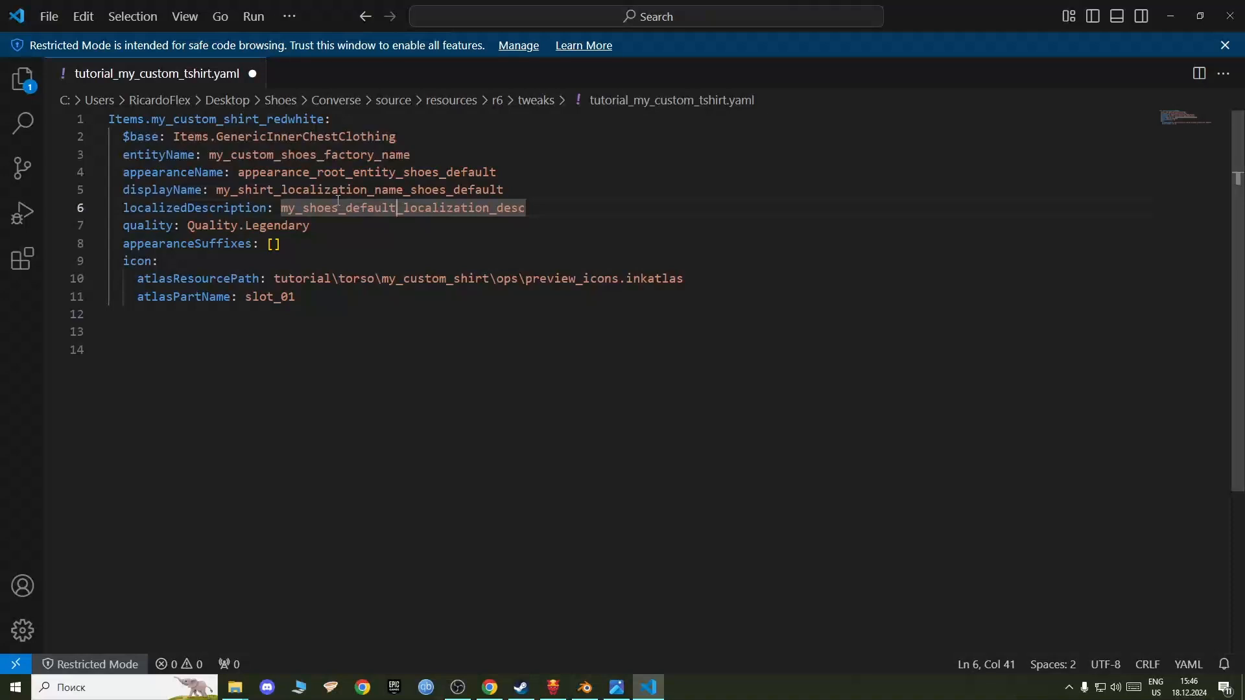
Step: Set the item's $base to Items.GenericFeetClothing, save the yaml file and return to WolvenKit
{"action": "left_click", "coordinate": [375, 137]}
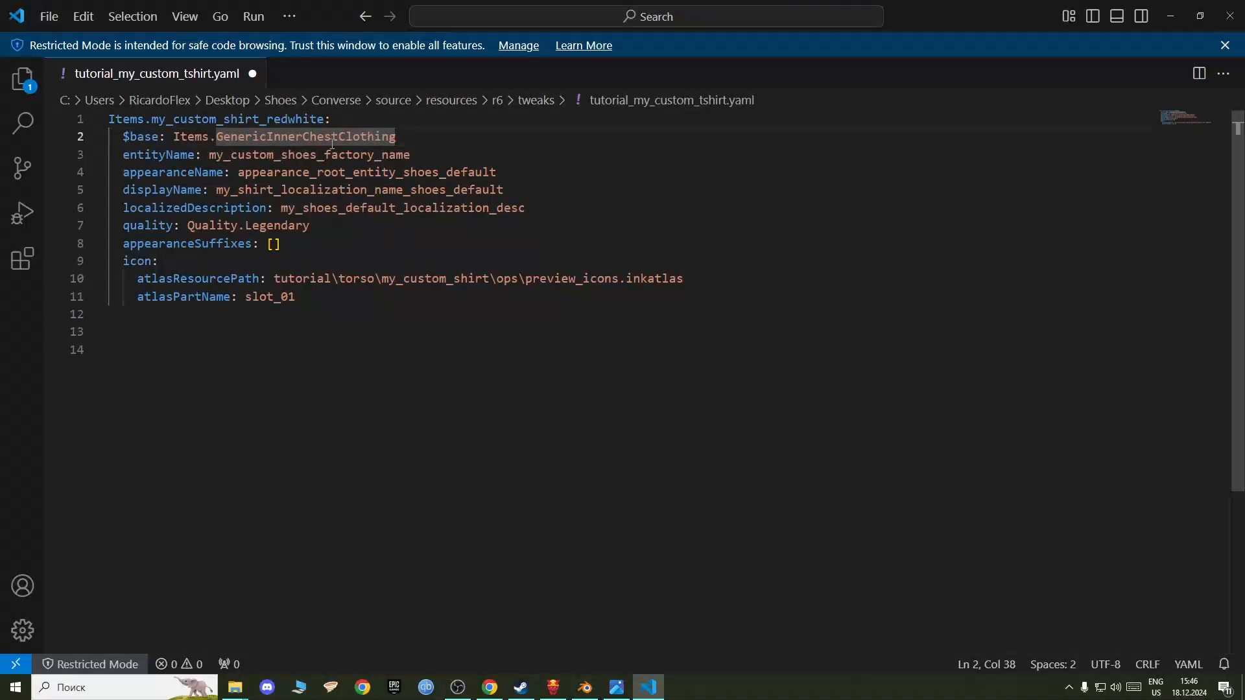
{"action": "left_click", "coordinate": [402, 139]}
{"action": "left_click_drag", "start_coordinate": [268, 138], "coordinate": [338, 137]}
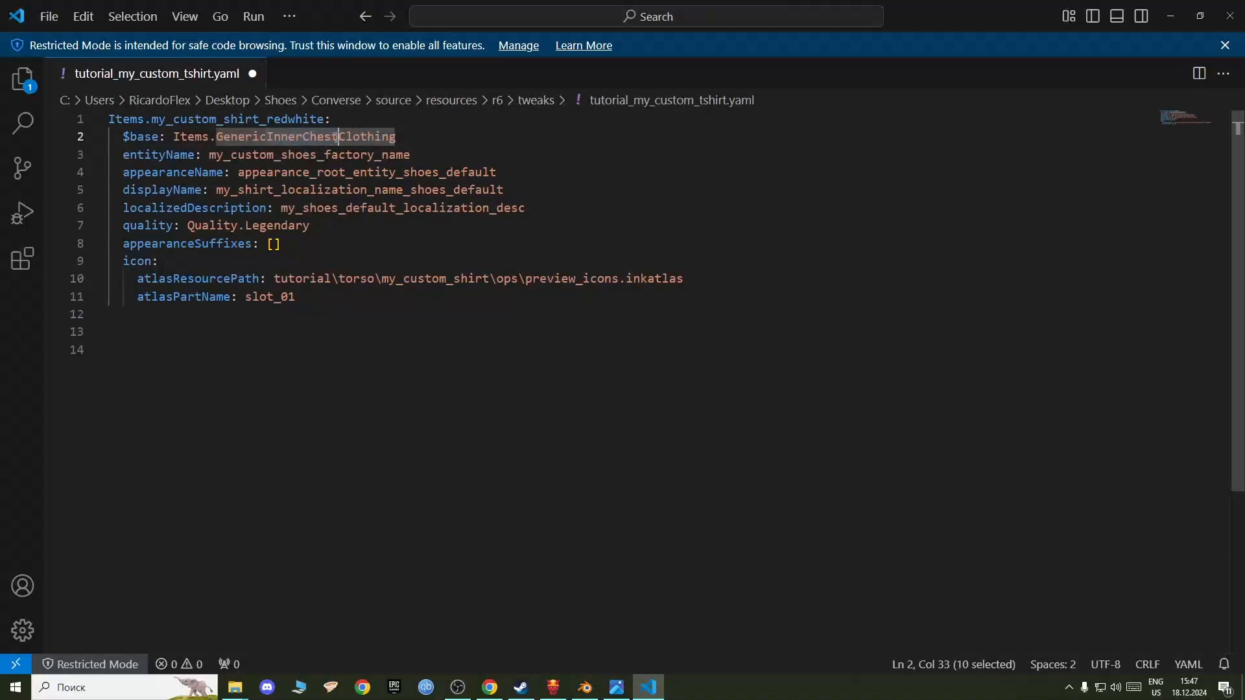
{"action": "type", "text": "Feet"}
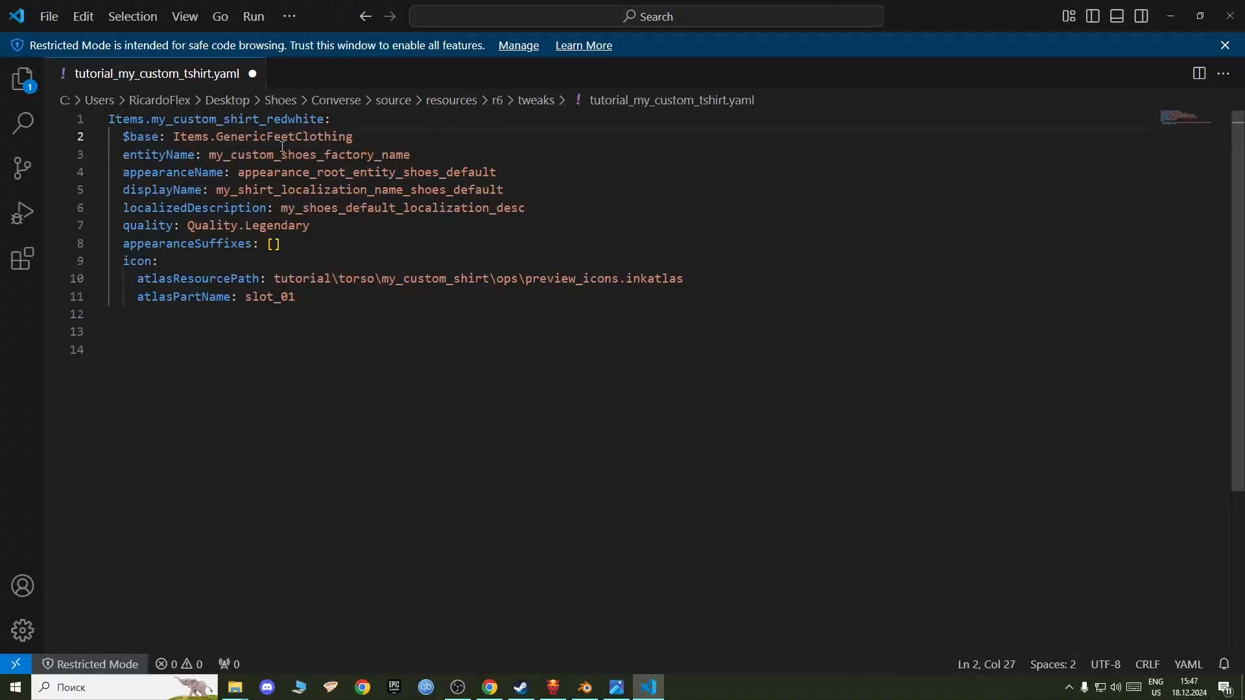
{"action": "left_click", "coordinate": [46, 16]}
{"action": "left_click", "coordinate": [47, 17]}
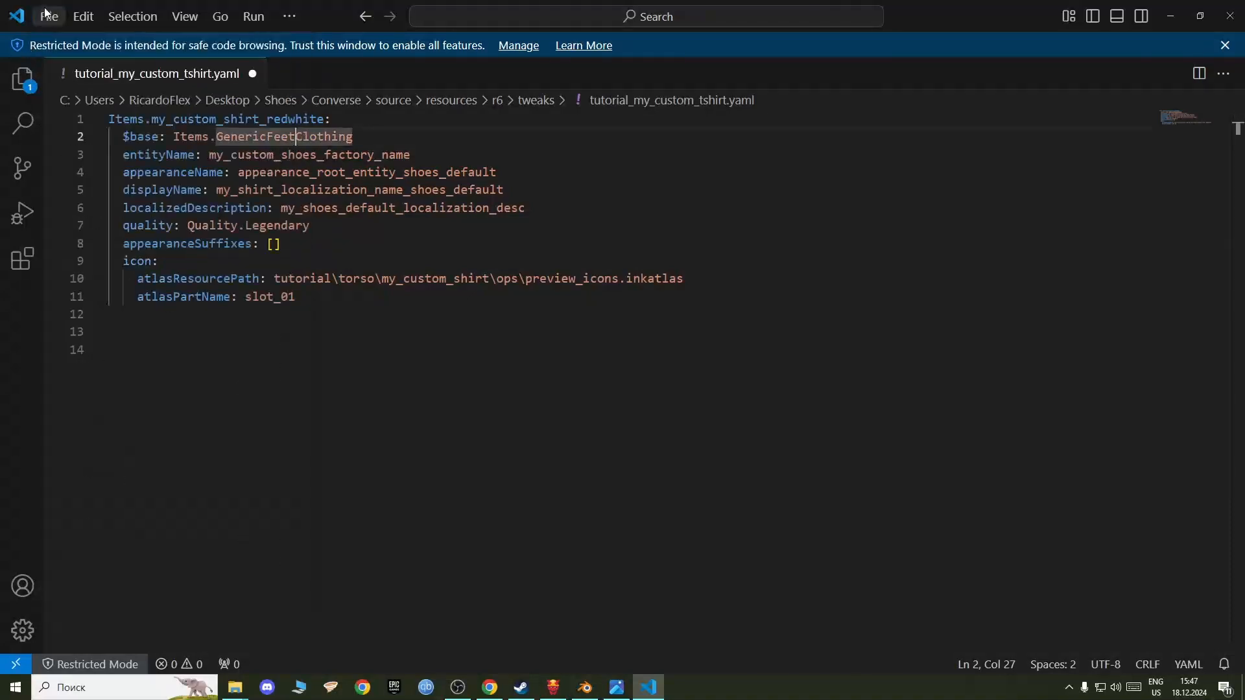
{"action": "left_click", "coordinate": [47, 16]}
{"action": "left_click", "coordinate": [103, 336]}
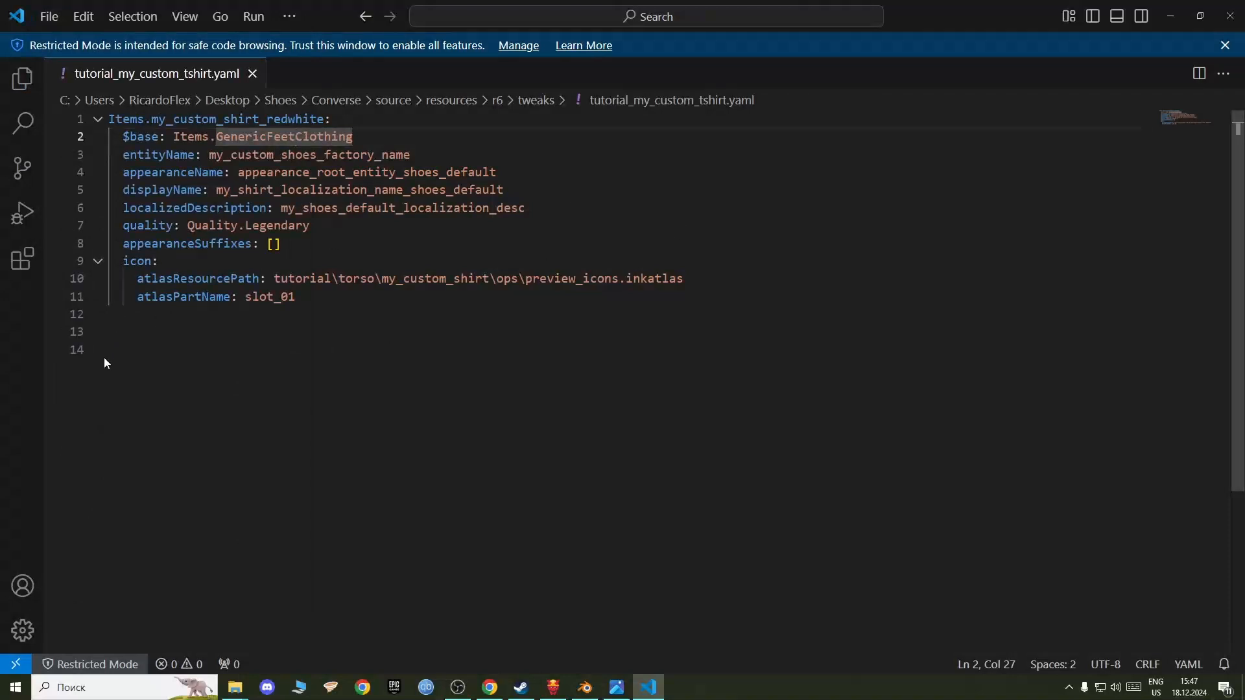
{"action": "left_click", "coordinate": [1171, 14]}
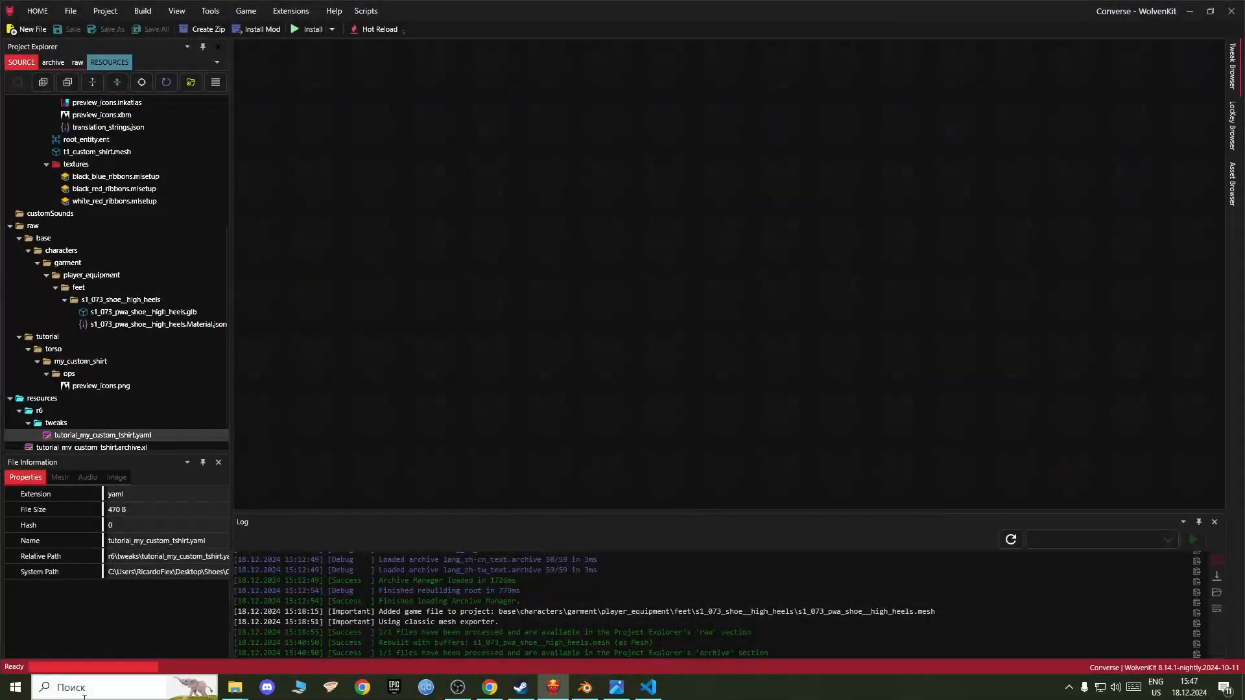
Step: Copy t1_custom_shirt.mesh from the torso\my_custom_shirt folder in File Explorer
{"action": "left_click_drag", "start_coordinate": [224, 320], "coordinate": [232, 132]}
{"action": "mouse_move", "coordinate": [168, 170]}
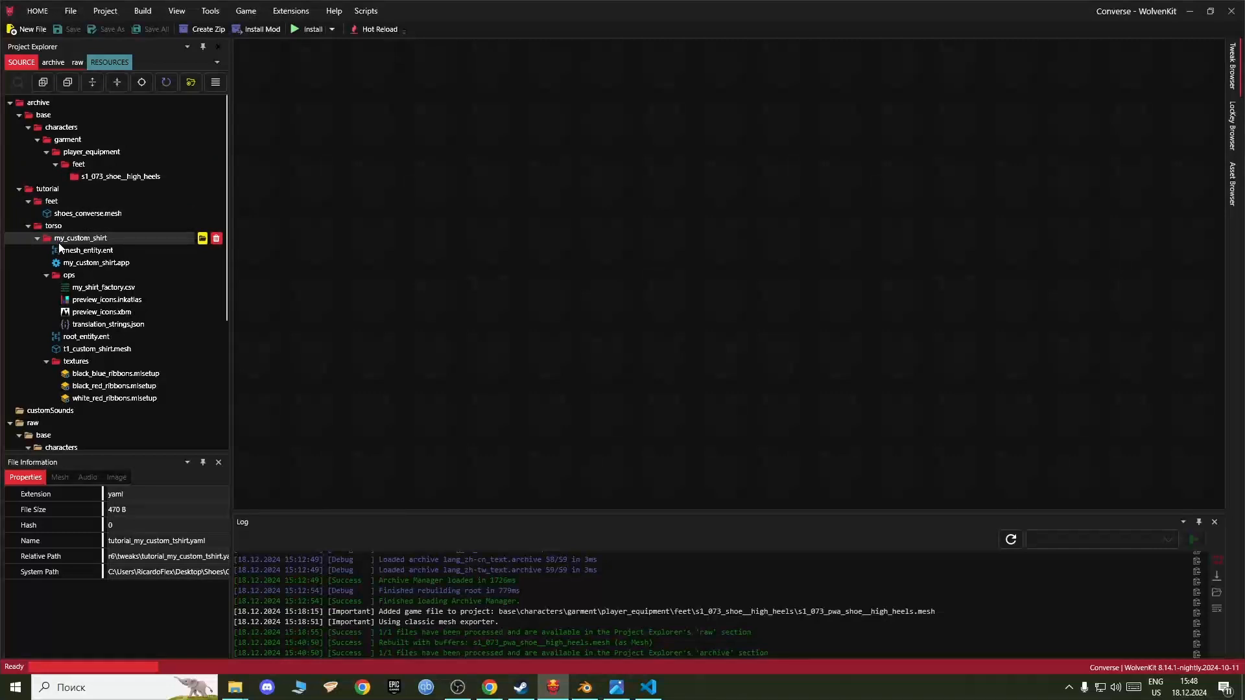
{"action": "left_click", "coordinate": [122, 338]}
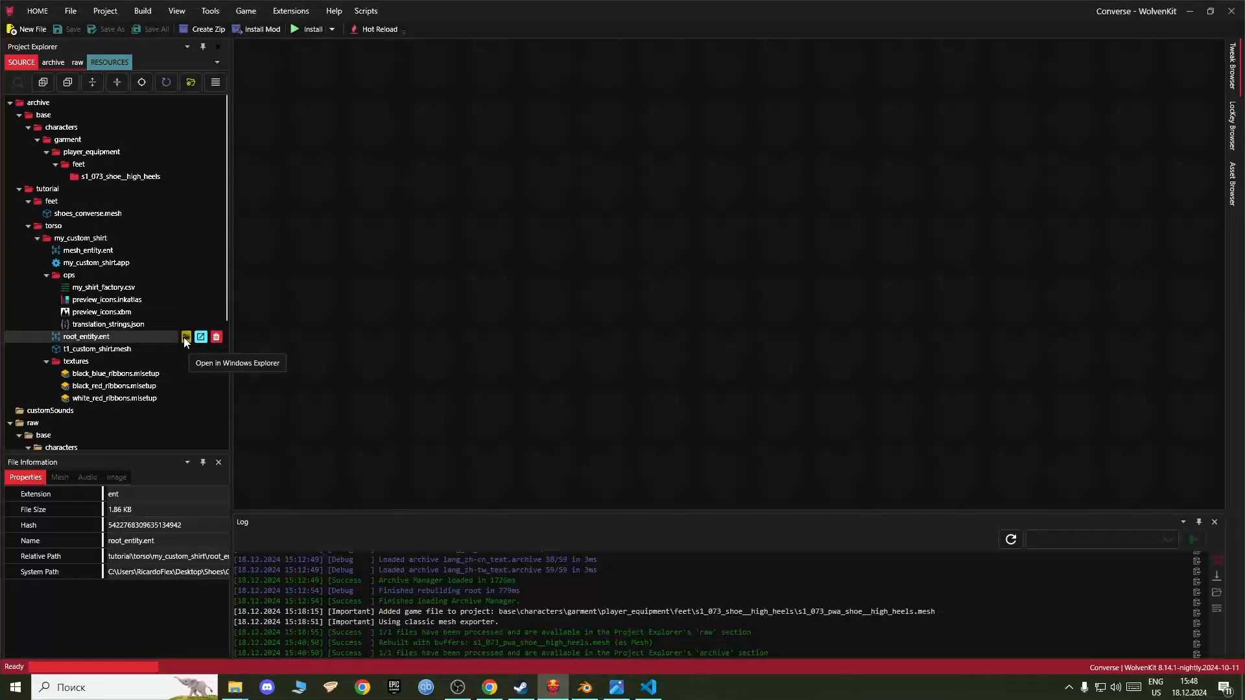
{"action": "left_click", "coordinate": [185, 337]}
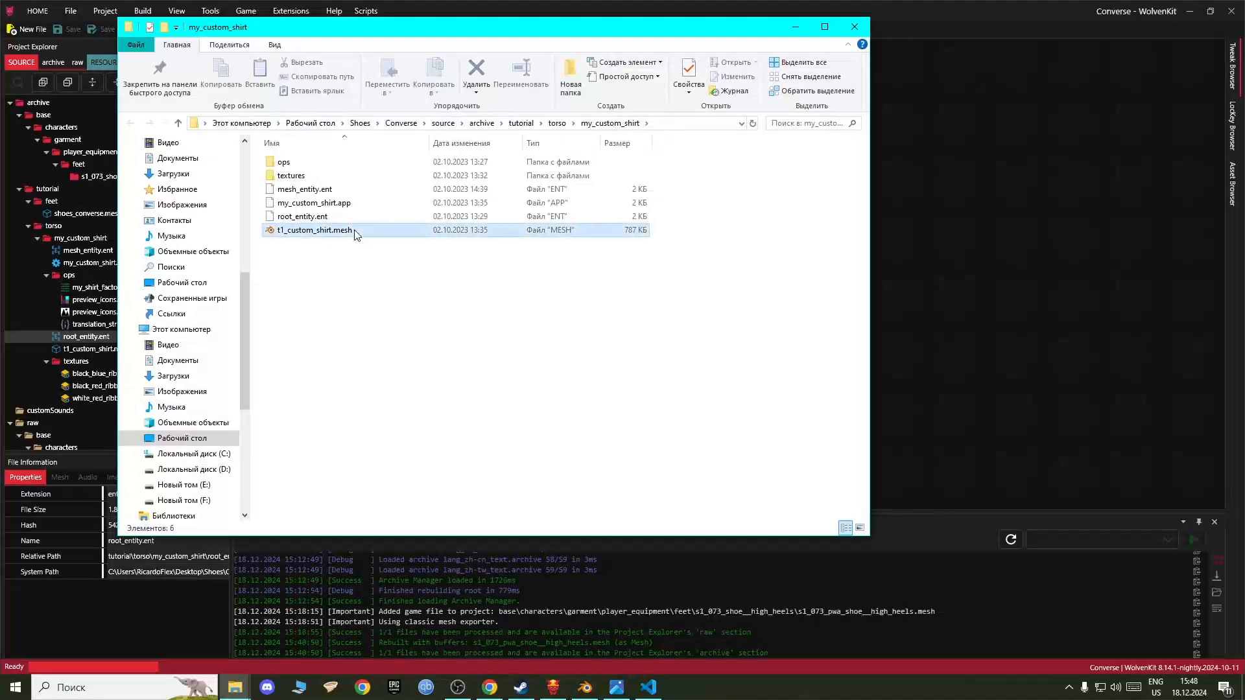
{"action": "left_click", "coordinate": [356, 232]}
{"action": "key", "text": "ctrl+c"}
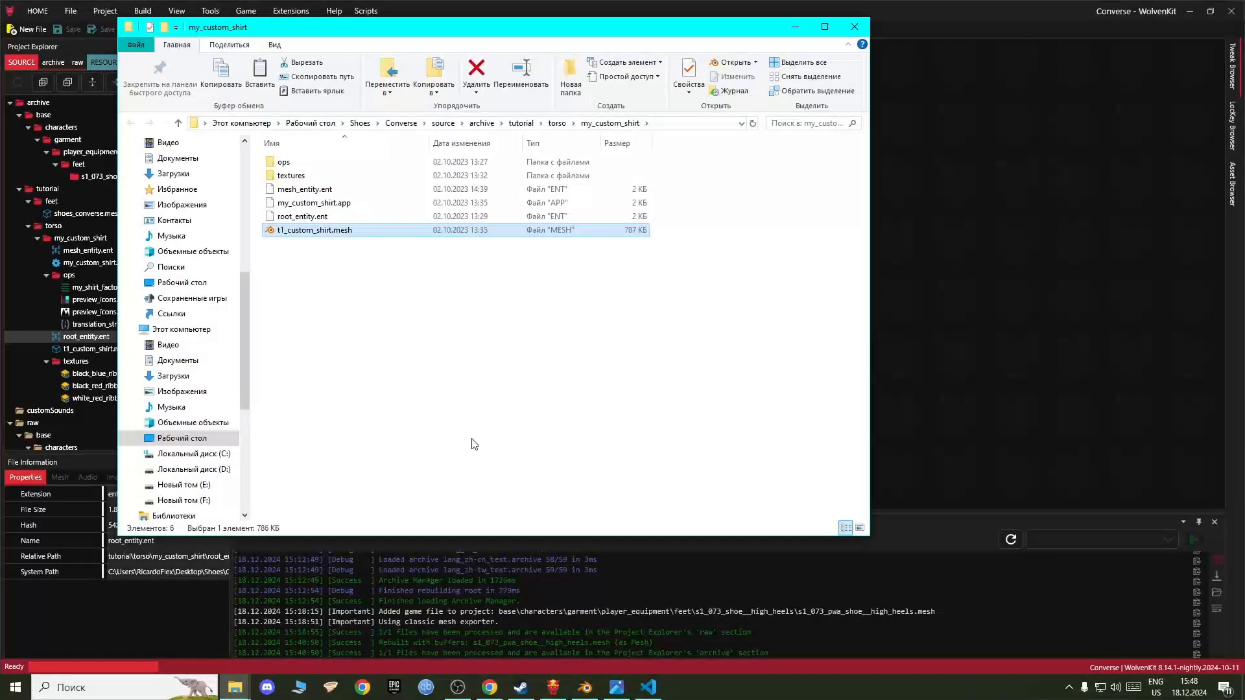
{"action": "left_click", "coordinate": [852, 28]}
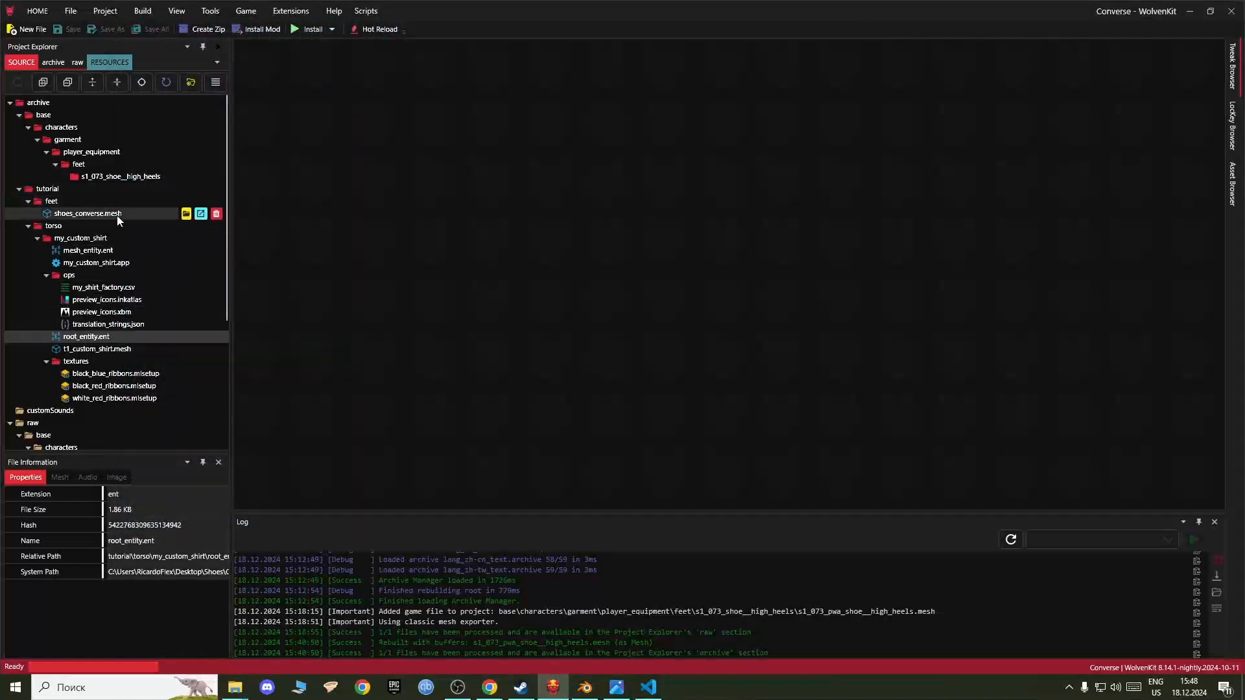
Step: Delete the base folder from the project's source\archive directory
{"action": "left_click", "coordinate": [118, 216]}
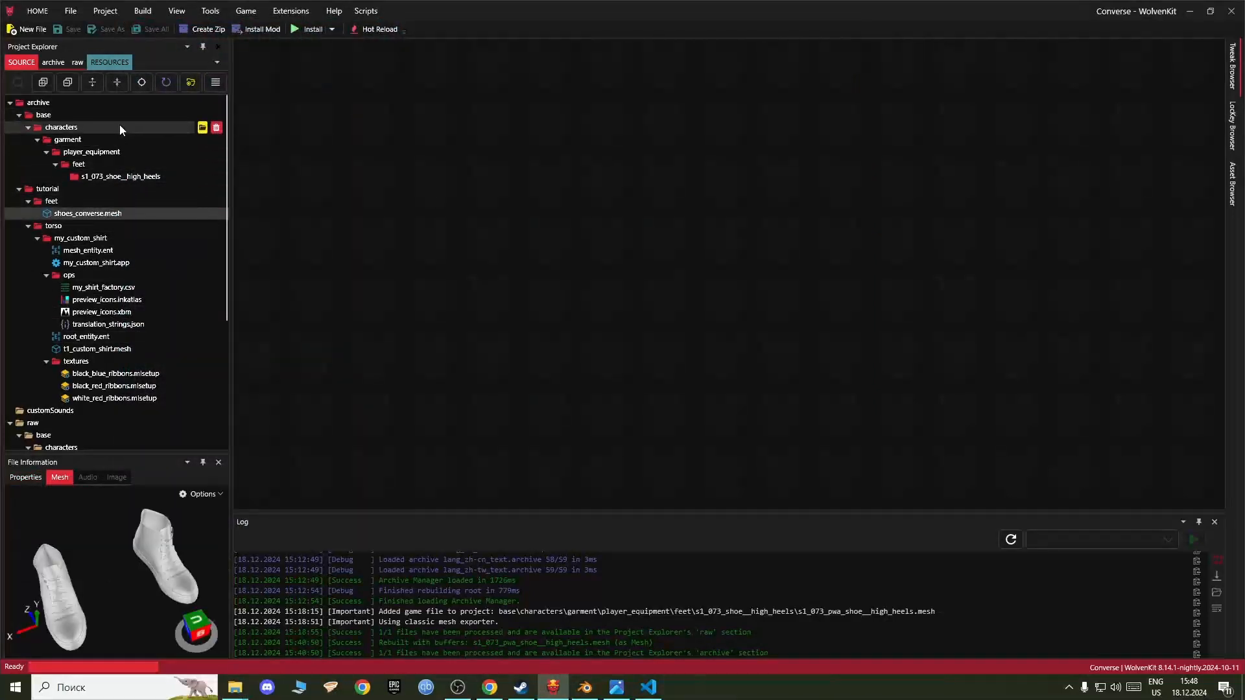
{"action": "left_click", "coordinate": [201, 115]}
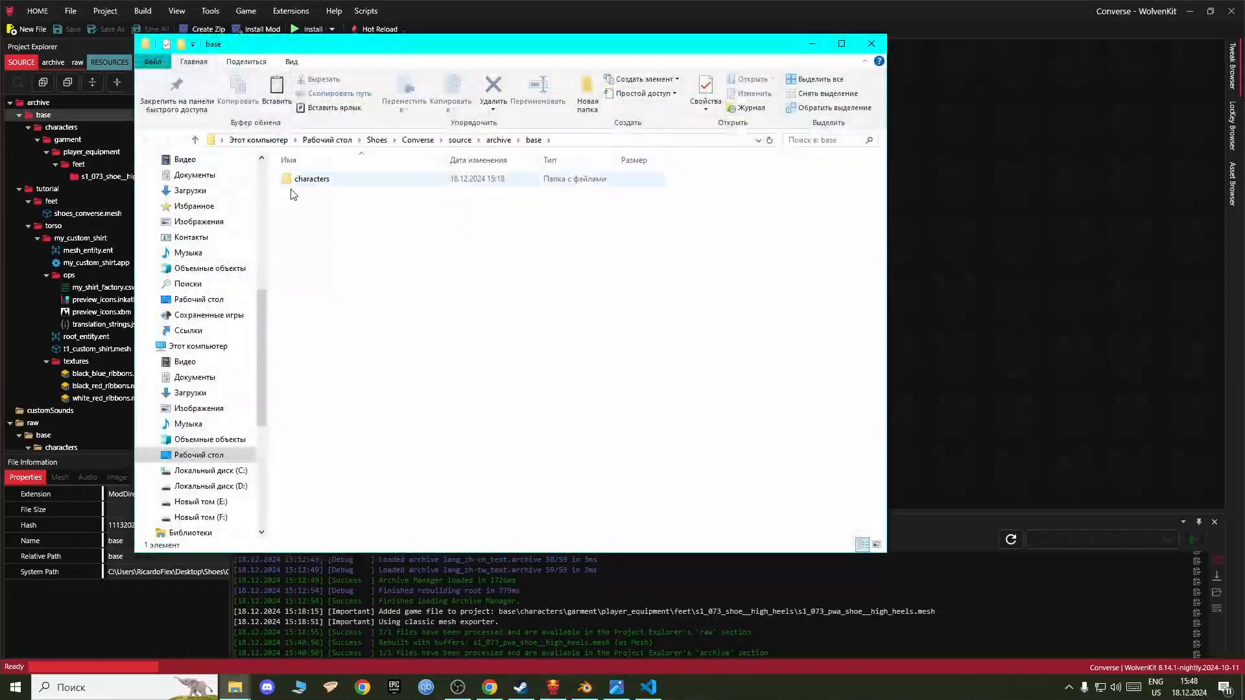
{"action": "left_click", "coordinate": [499, 141]}
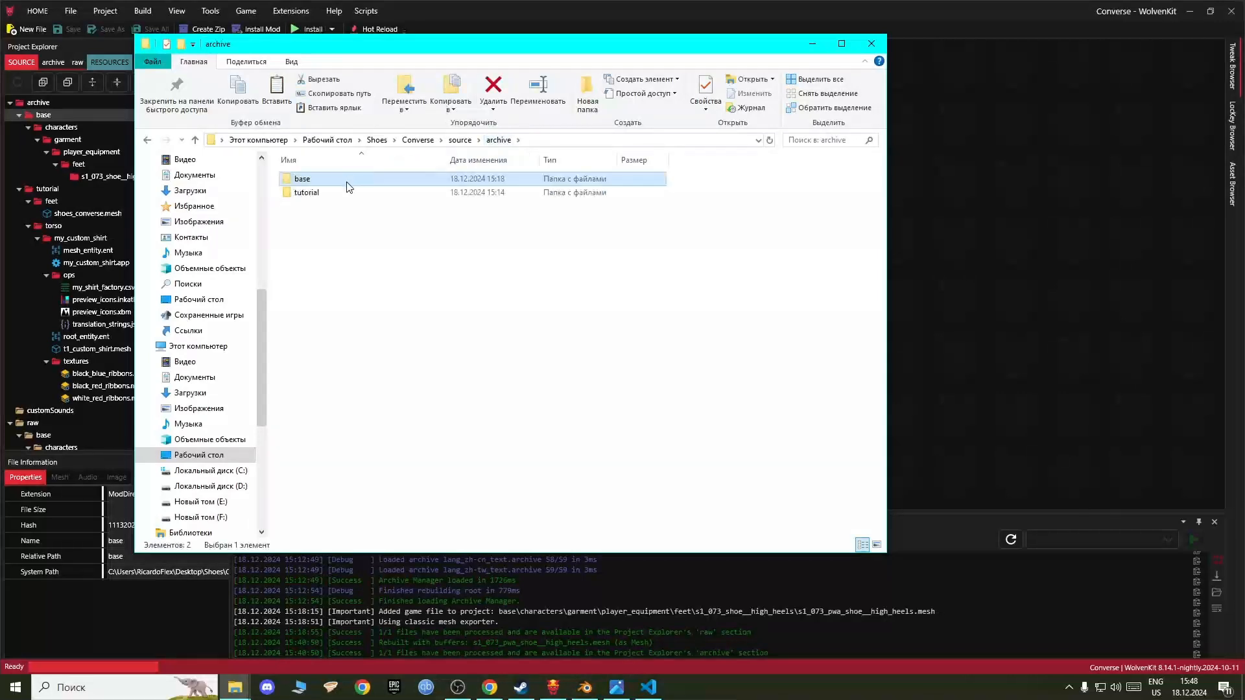
{"action": "key", "text": "Delete"}
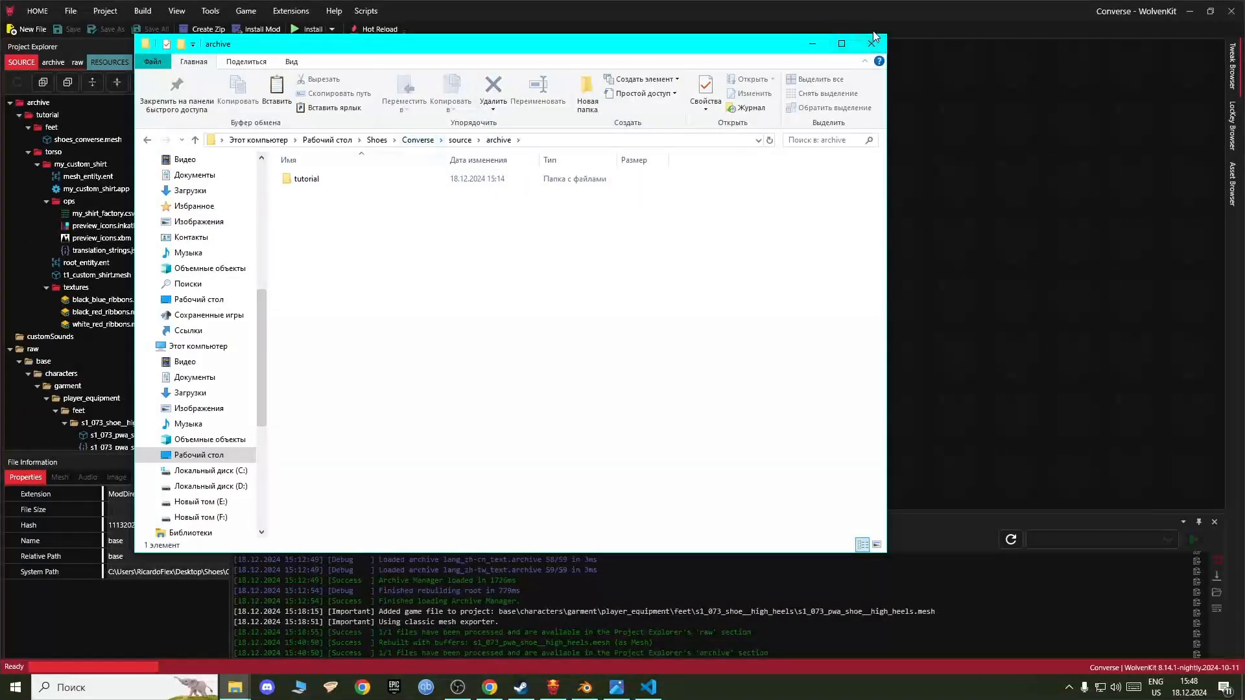
{"action": "left_click", "coordinate": [871, 43]}
Step: Try pasting the copied shirt mesh into the tutorial\feet folder, and delete the pasted file
{"action": "left_click", "coordinate": [75, 140]}
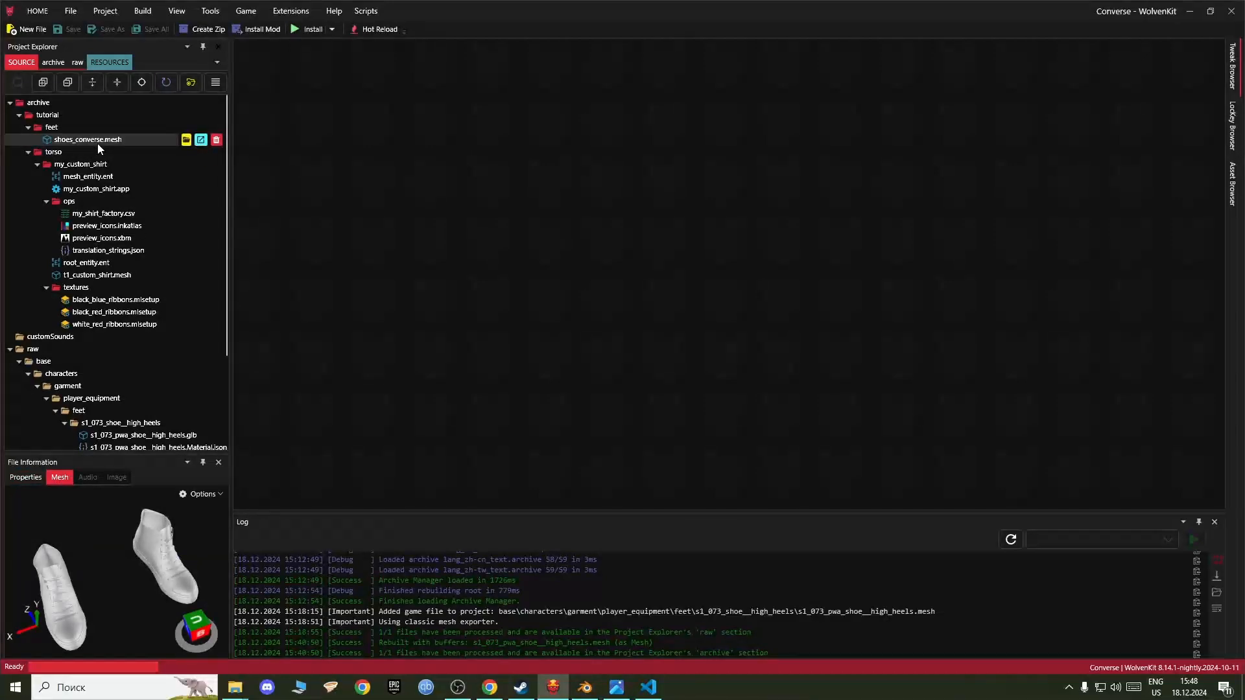
{"action": "left_click", "coordinate": [186, 140]}
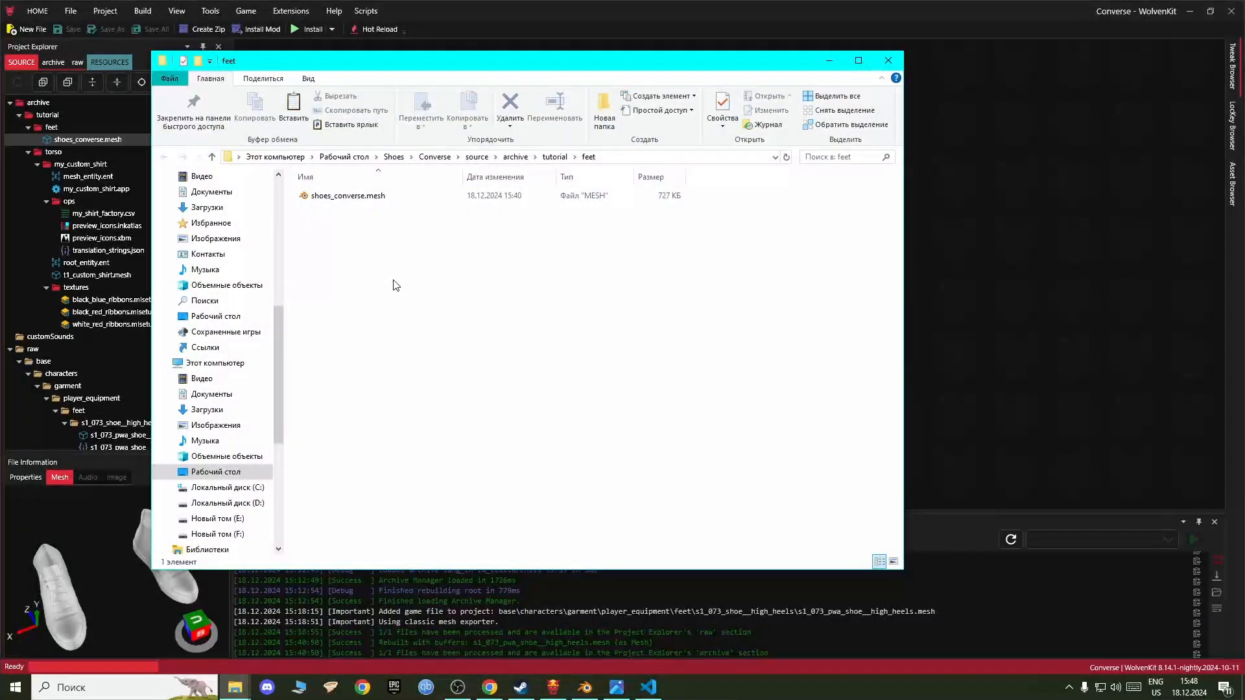
{"action": "key", "text": "ctrl+v"}
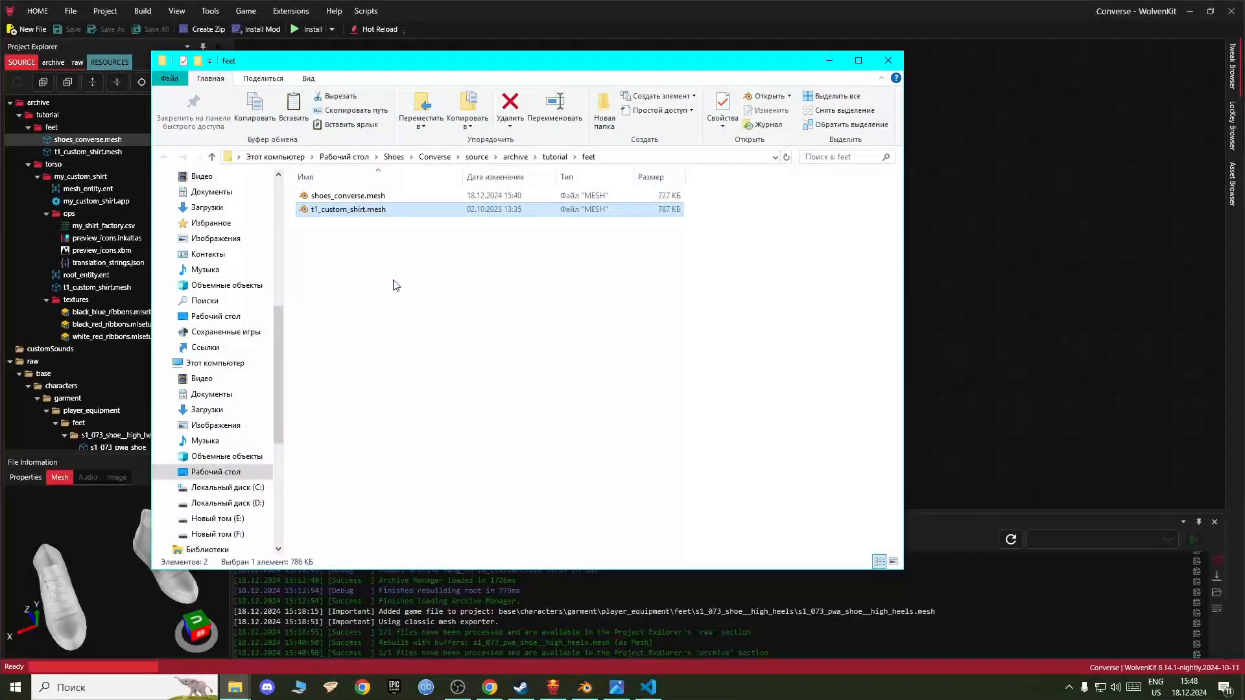
{"action": "key", "text": "Delete"}
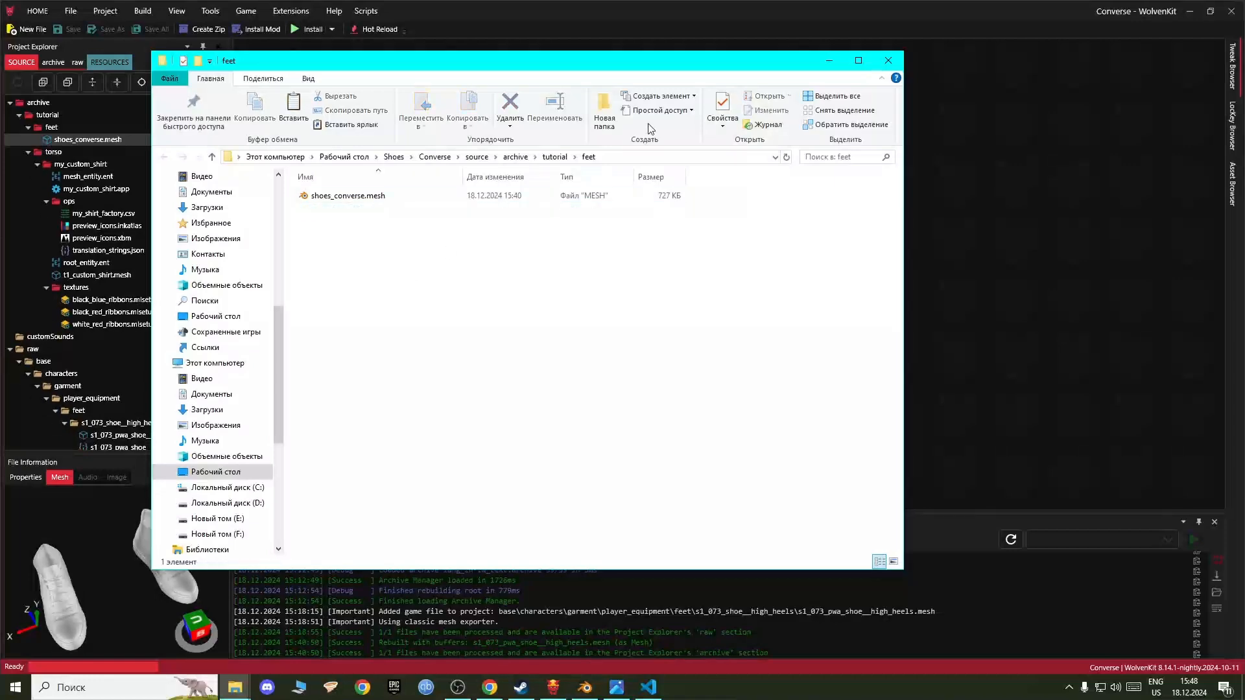
{"action": "left_click", "coordinate": [828, 62]}
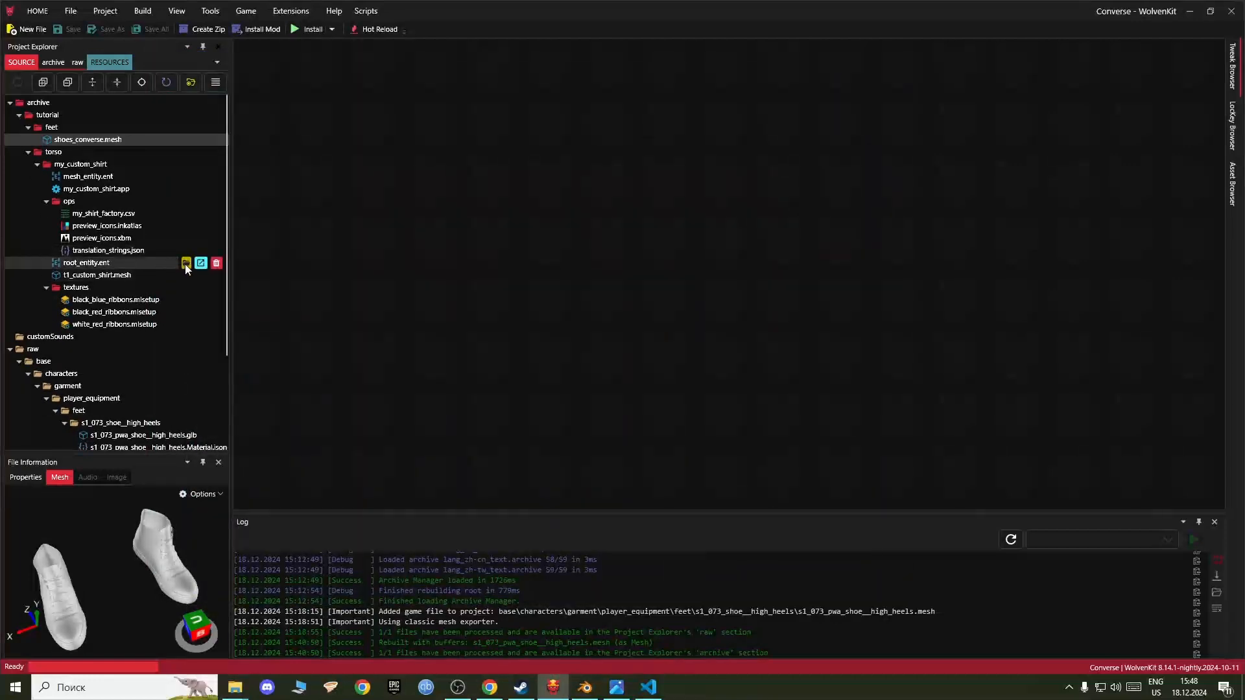
Step: Copy root_entity.ent from torso\my_custom_shirt into the tutorial\feet folder and open the copy in WolvenKit
{"action": "left_click", "coordinate": [186, 263]}
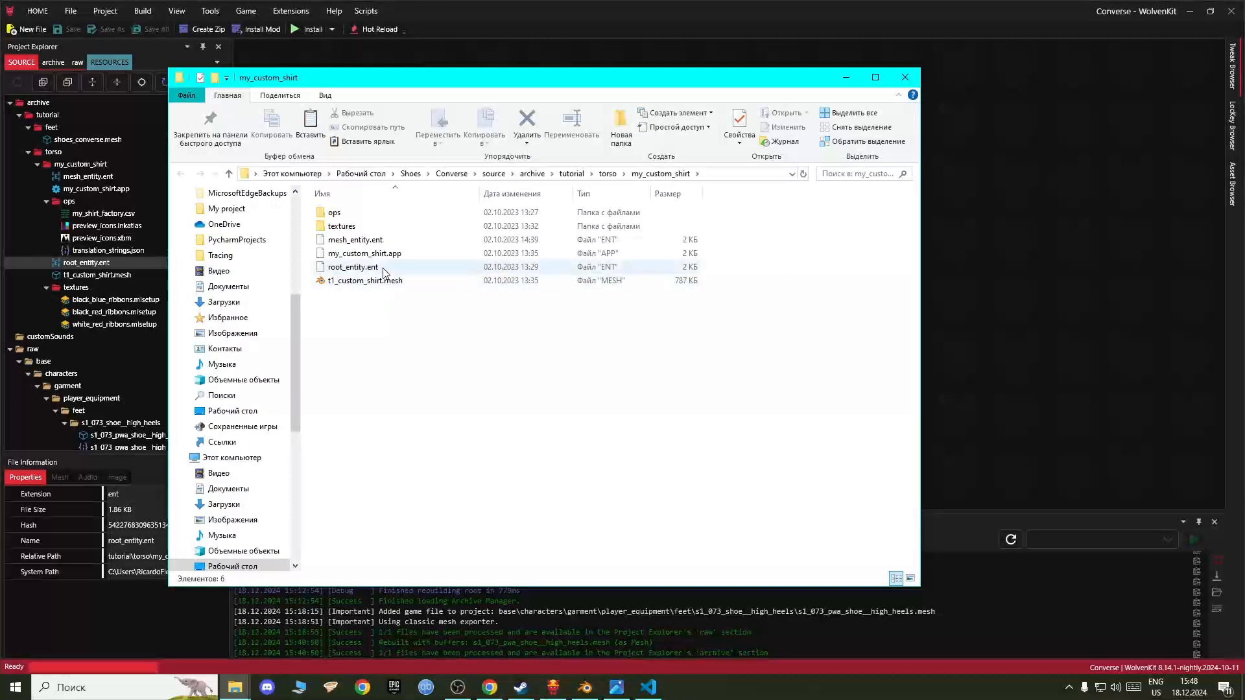
{"action": "right_click", "coordinate": [394, 269]}
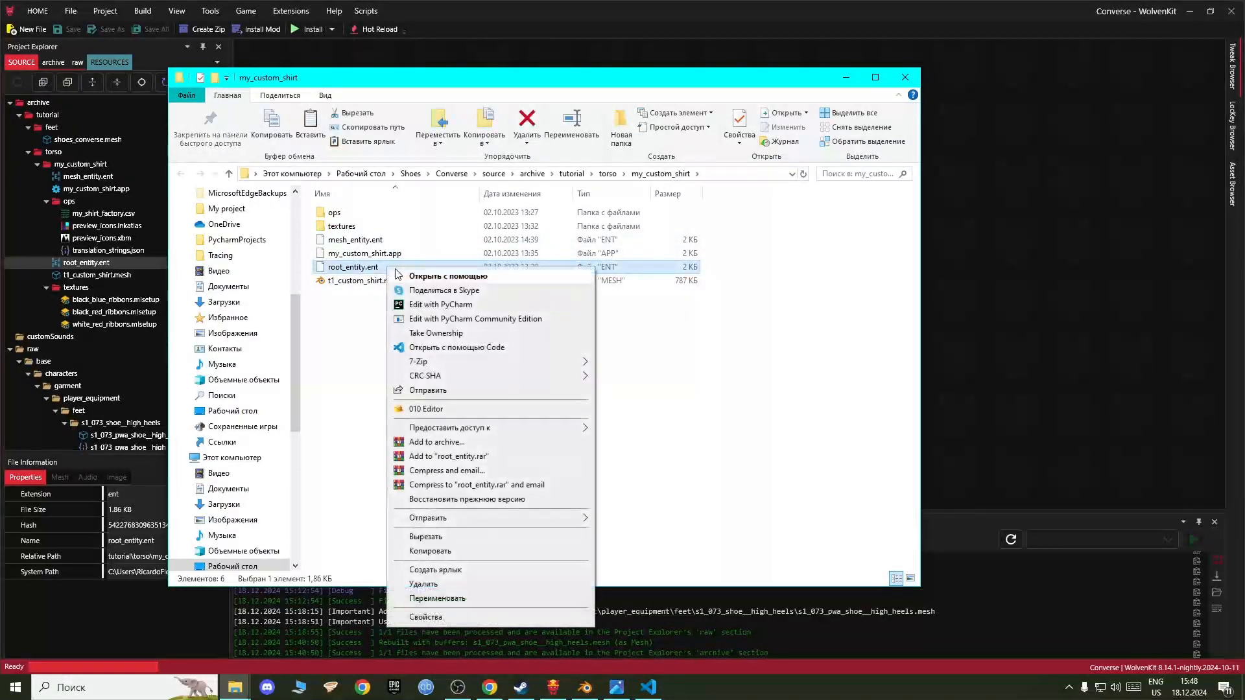
{"action": "left_click", "coordinate": [430, 551]}
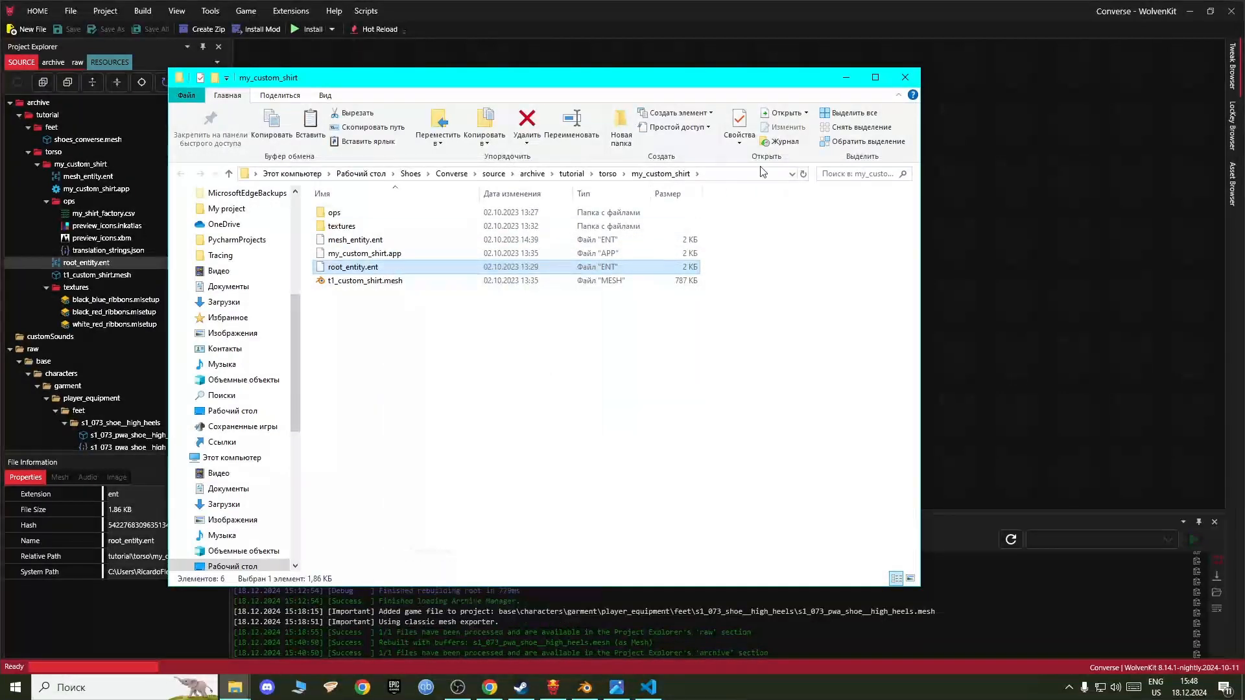
{"action": "left_click", "coordinate": [847, 77]}
{"action": "left_click", "coordinate": [118, 140]}
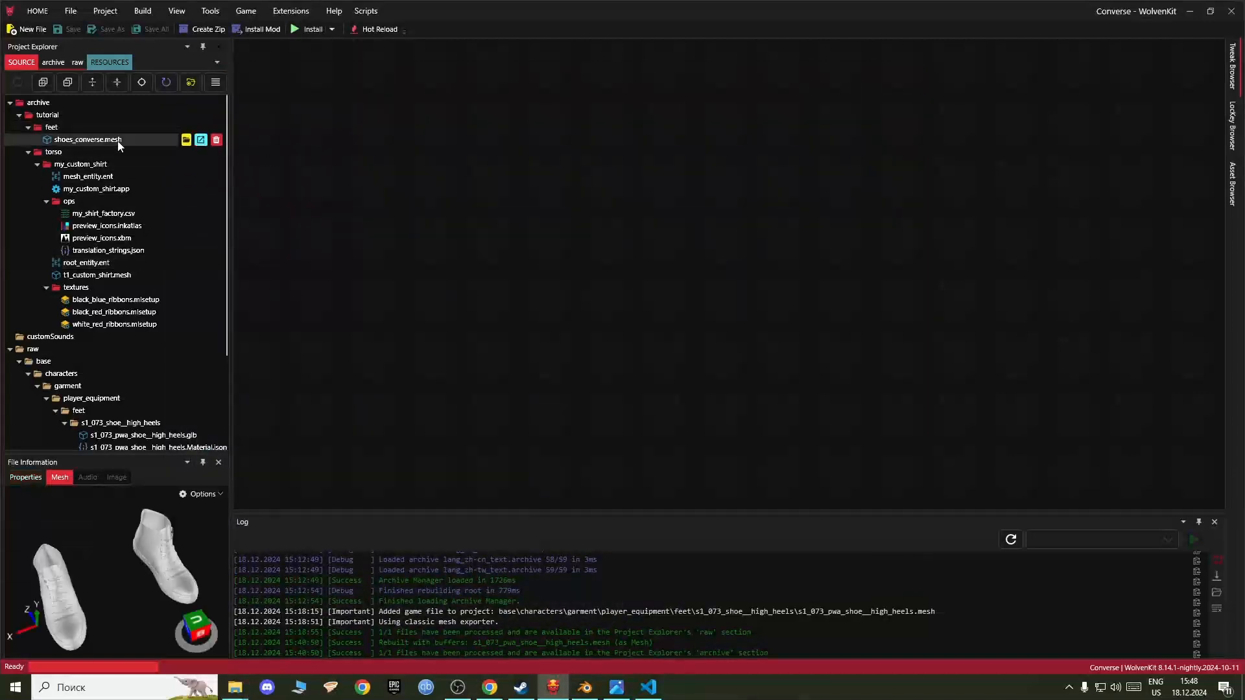
{"action": "left_click", "coordinate": [186, 140]}
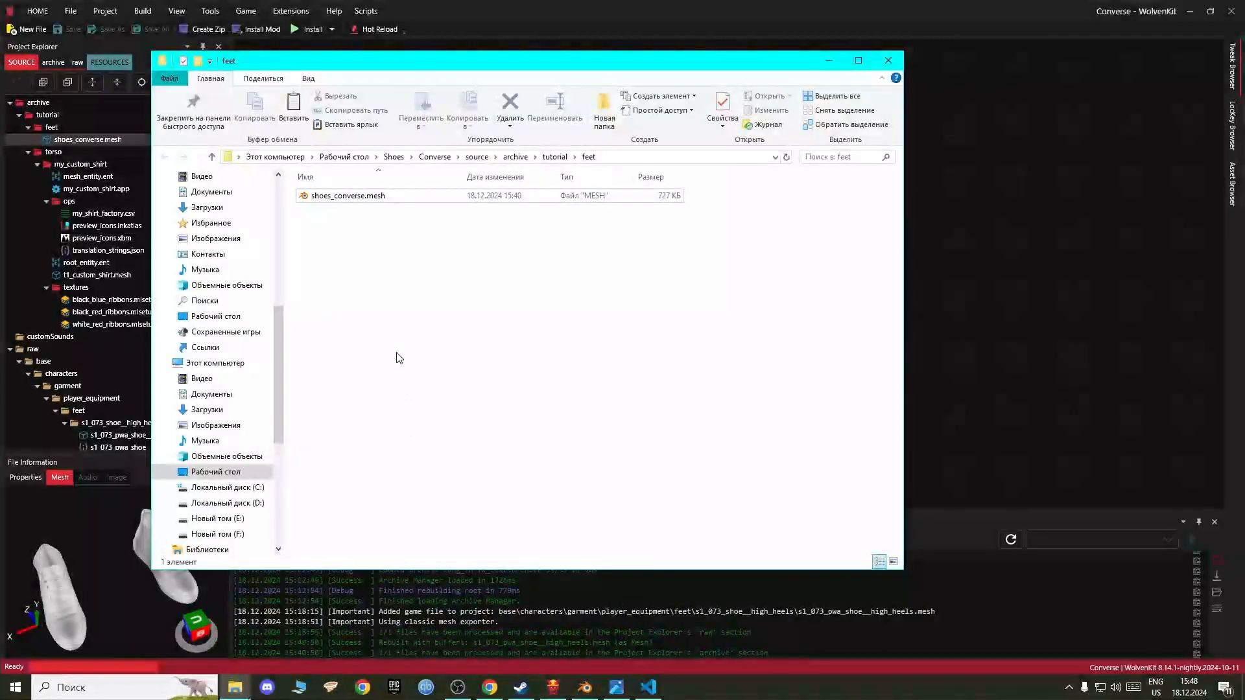
{"action": "key", "text": "ctrl+v"}
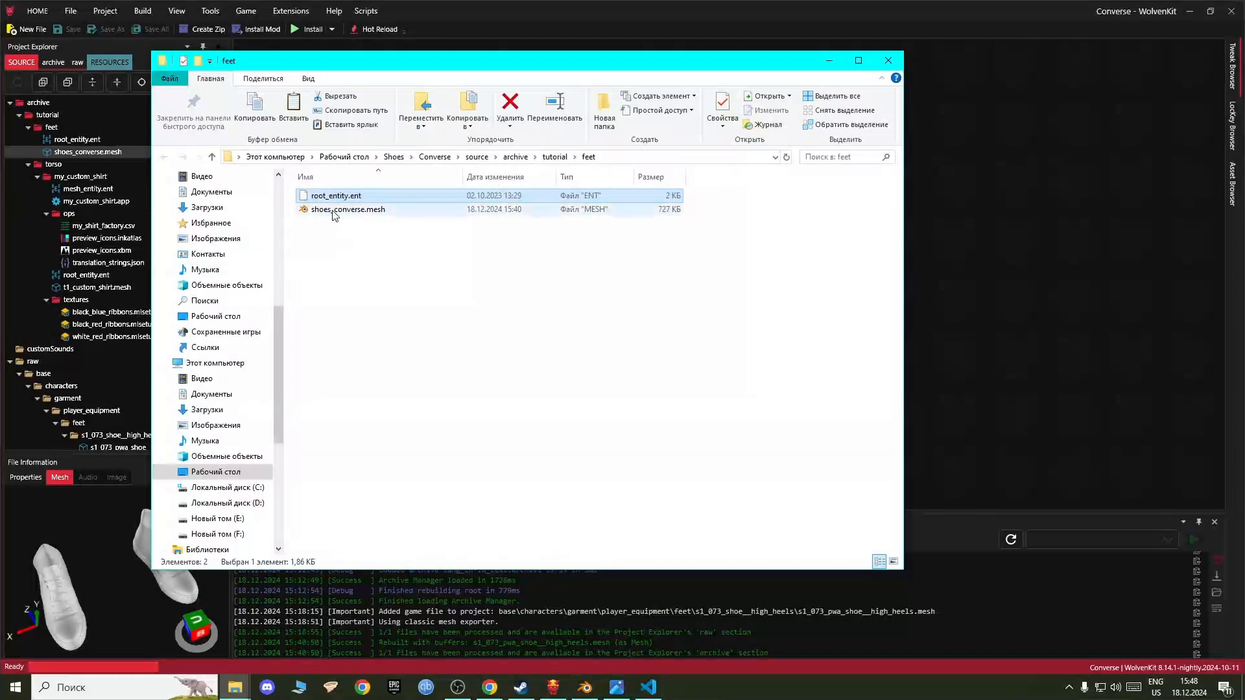
{"action": "left_click", "coordinate": [828, 67]}
{"action": "left_click", "coordinate": [118, 138]}
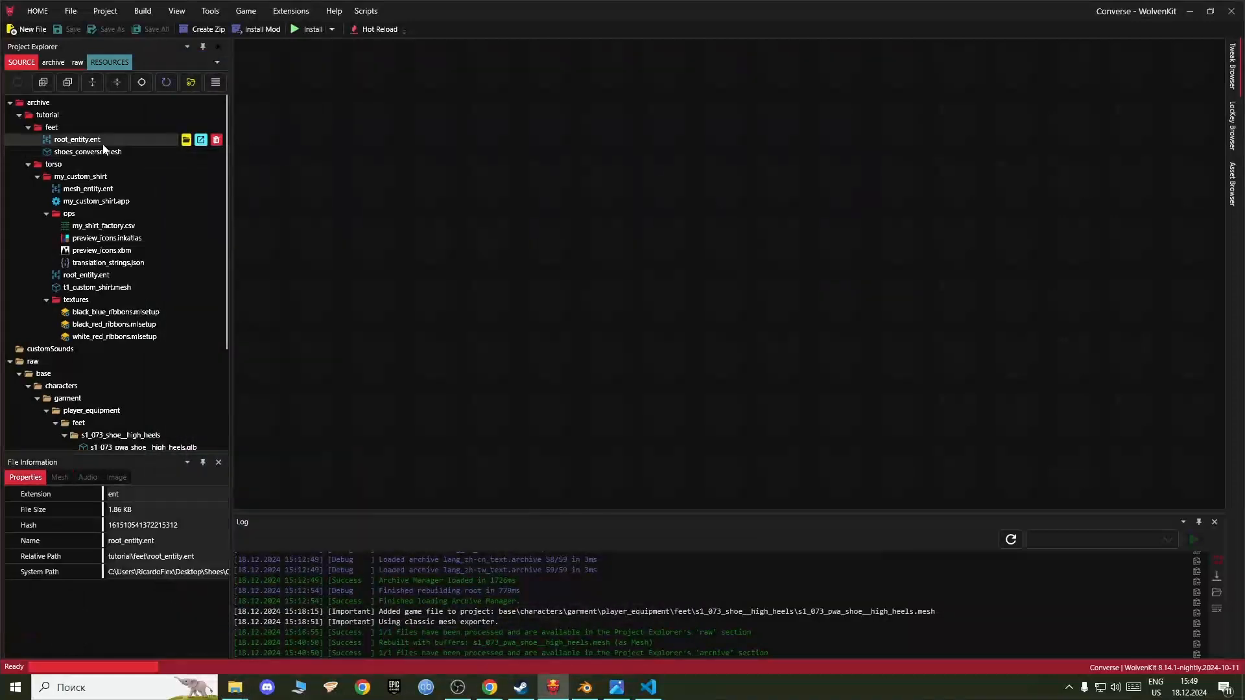
{"action": "left_click", "coordinate": [202, 140]}
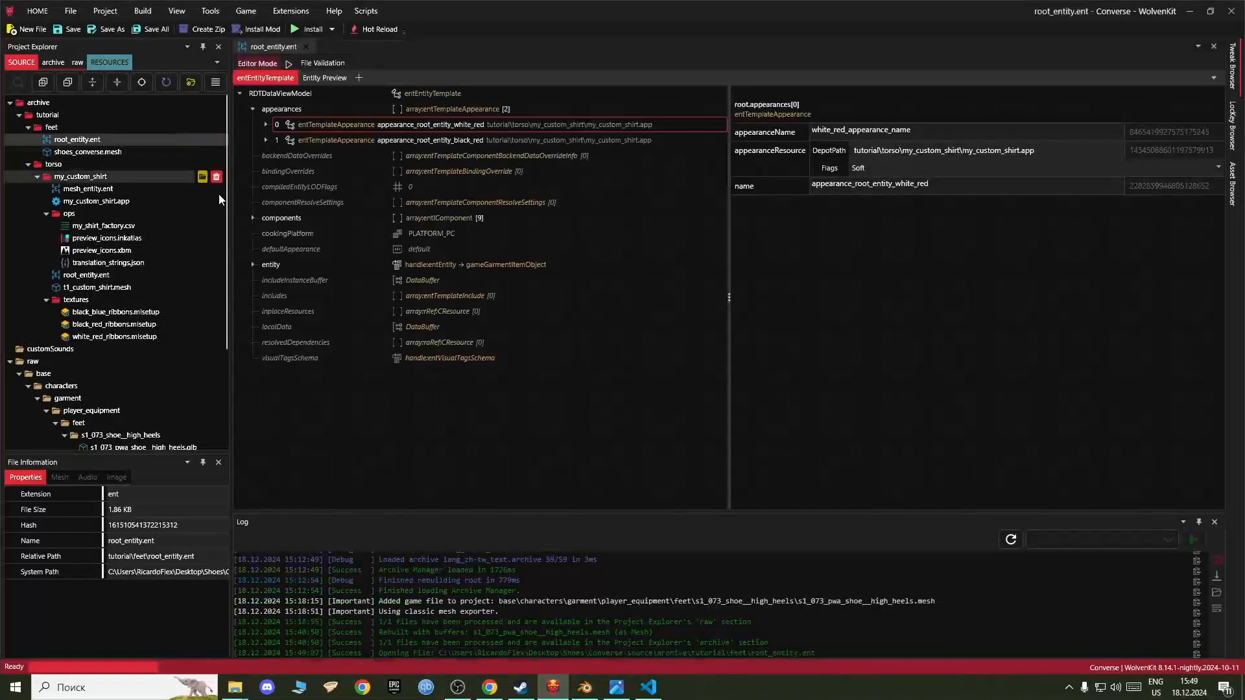
Step: Examine how the archive.xl, my_shirt_factory.csv and root_entity.ent entries link together in the overview diagram, and return to WolvenKit
{"action": "left_click", "coordinate": [617, 687]}
{"action": "left_click_drag", "start_coordinate": [316, 491], "coordinate": [405, 558]}
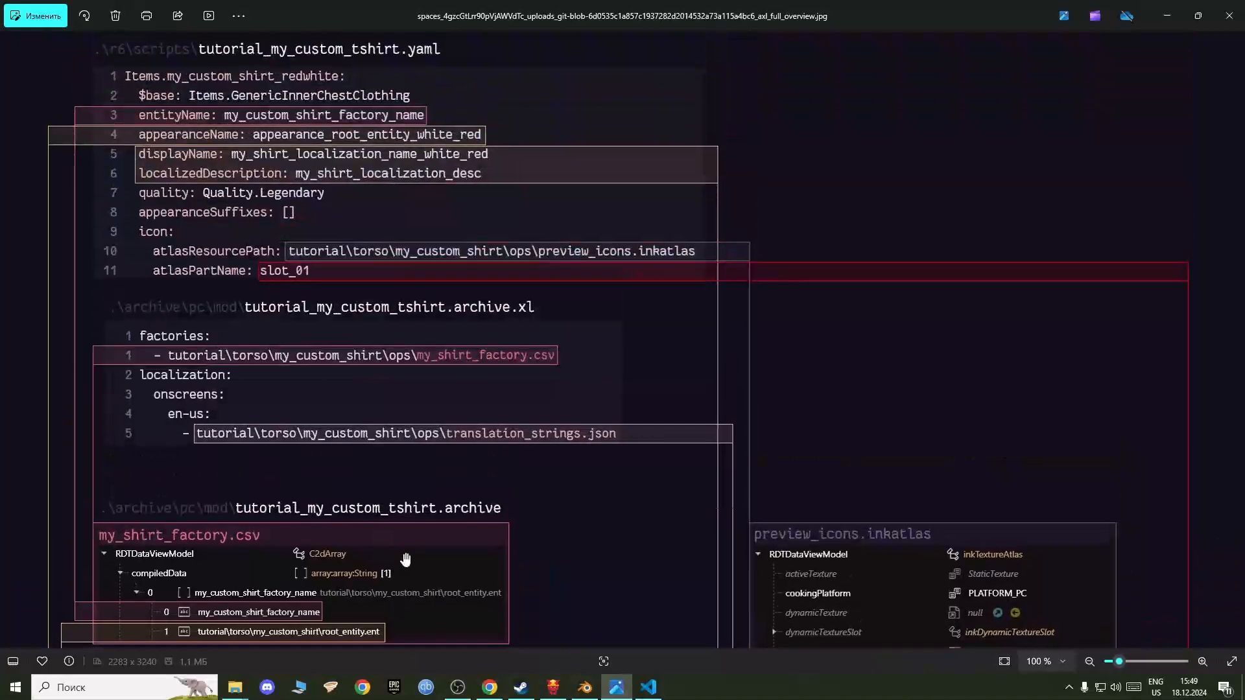
{"action": "left_click_drag", "start_coordinate": [299, 358], "coordinate": [309, 195]}
{"action": "left_click_drag", "start_coordinate": [288, 424], "coordinate": [305, 220]}
{"action": "left_click_drag", "start_coordinate": [308, 283], "coordinate": [316, 533]}
{"action": "left_click_drag", "start_coordinate": [298, 311], "coordinate": [289, 447]}
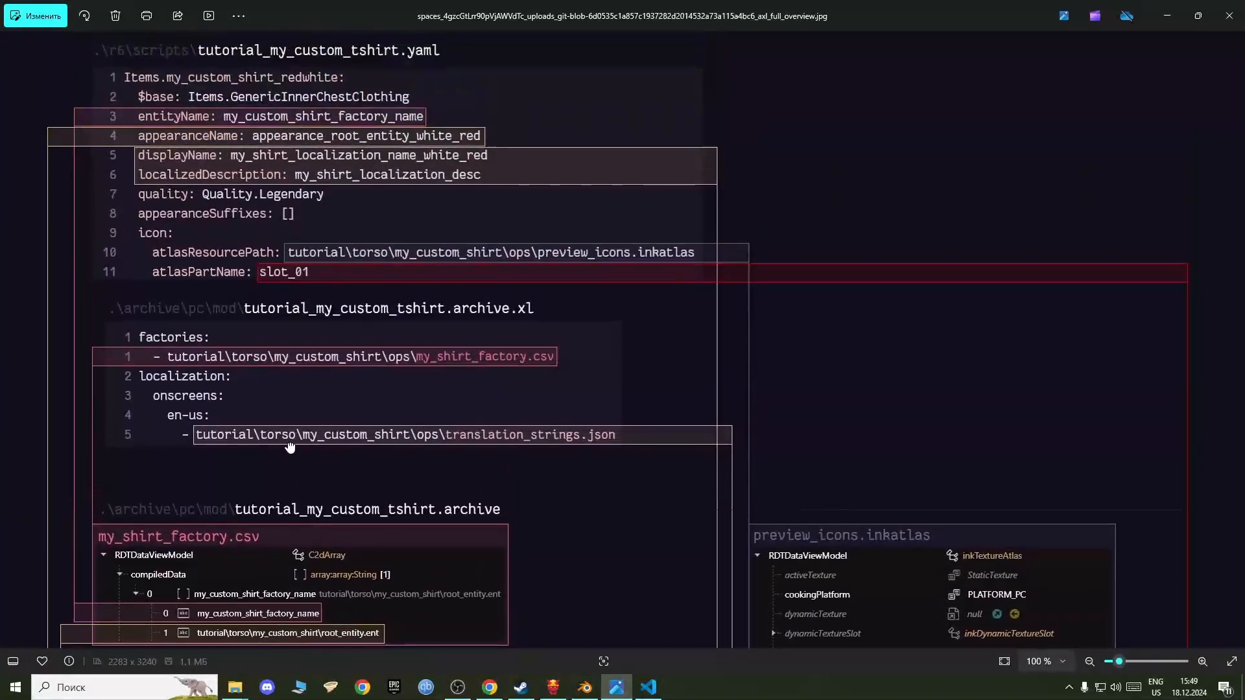
{"action": "left_click_drag", "start_coordinate": [278, 403], "coordinate": [260, 334]}
{"action": "left_click_drag", "start_coordinate": [298, 303], "coordinate": [325, 376]}
{"action": "scroll", "coordinate": [247, 518], "scroll_direction": "down", "scroll_amount": 1}
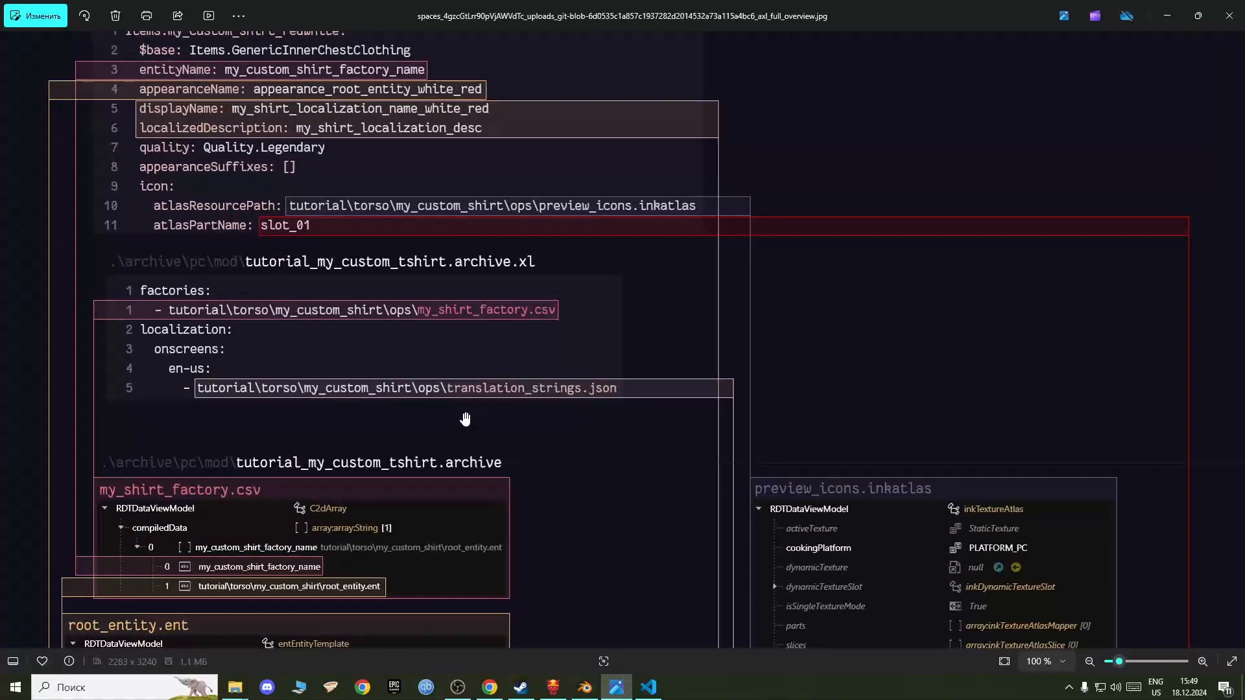
{"action": "scroll", "coordinate": [282, 539], "scroll_direction": "up", "scroll_amount": 5, "text": "ctrl"}
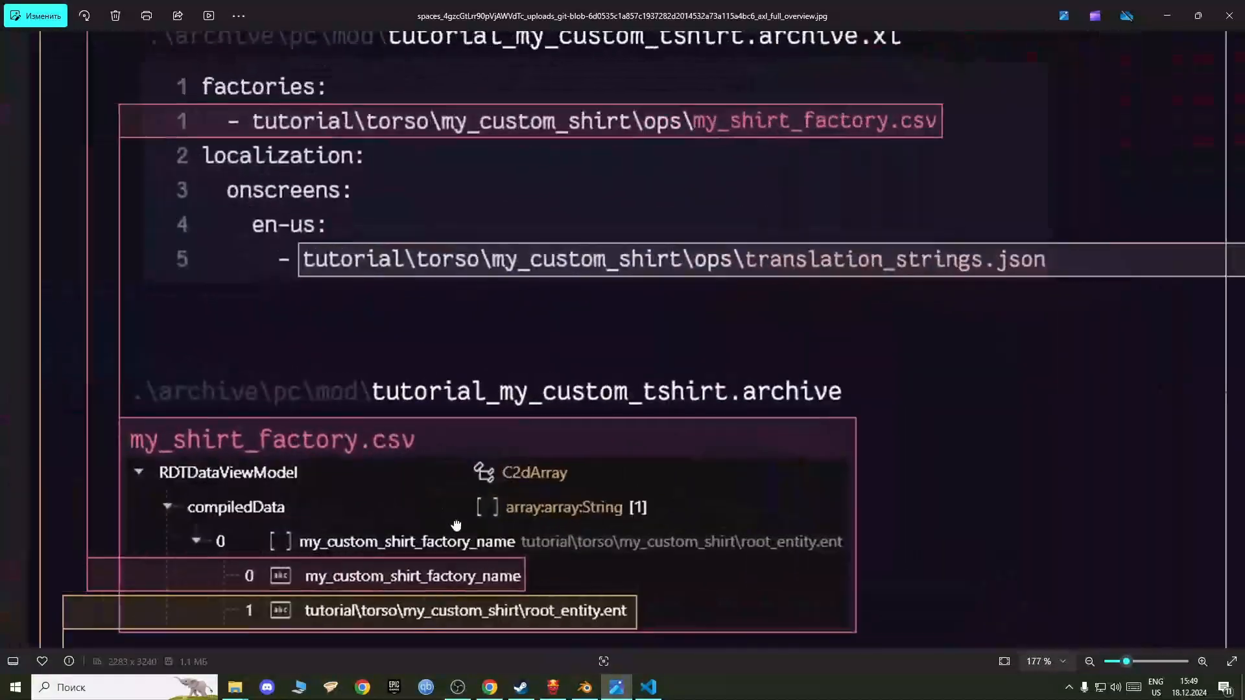
{"action": "left_click_drag", "start_coordinate": [456, 525], "coordinate": [468, 417]}
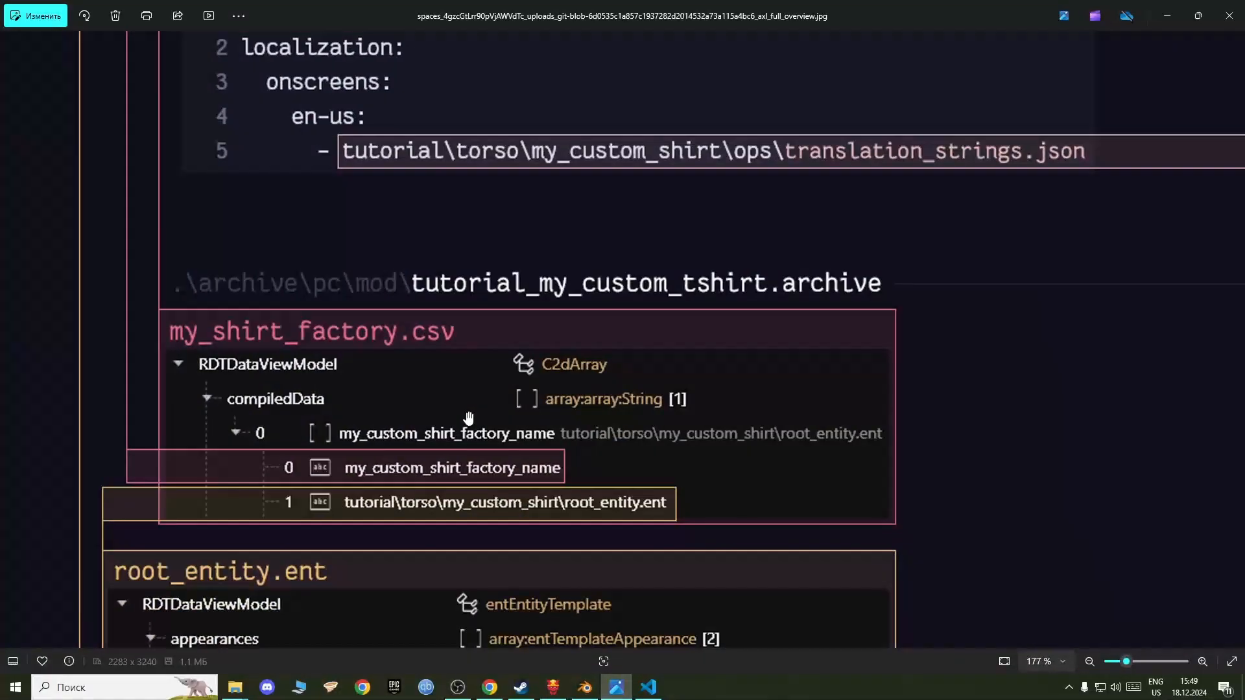
{"action": "left_click", "coordinate": [490, 687]}
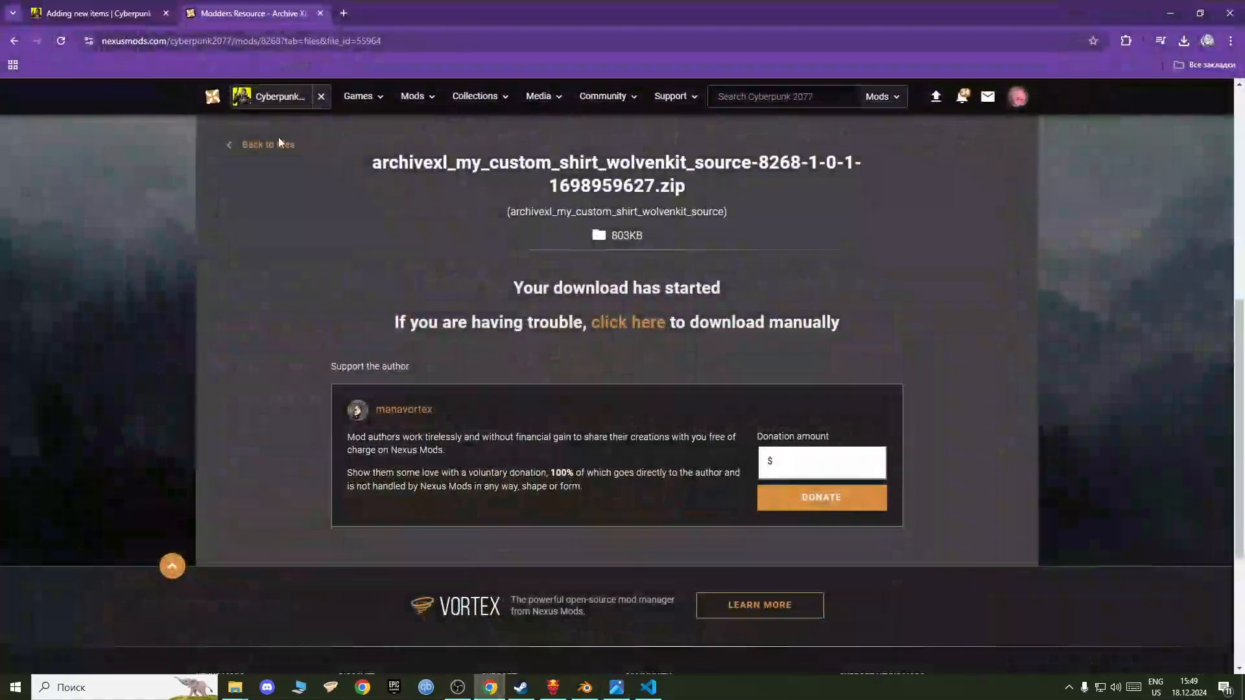
{"action": "left_click", "coordinate": [554, 687]}
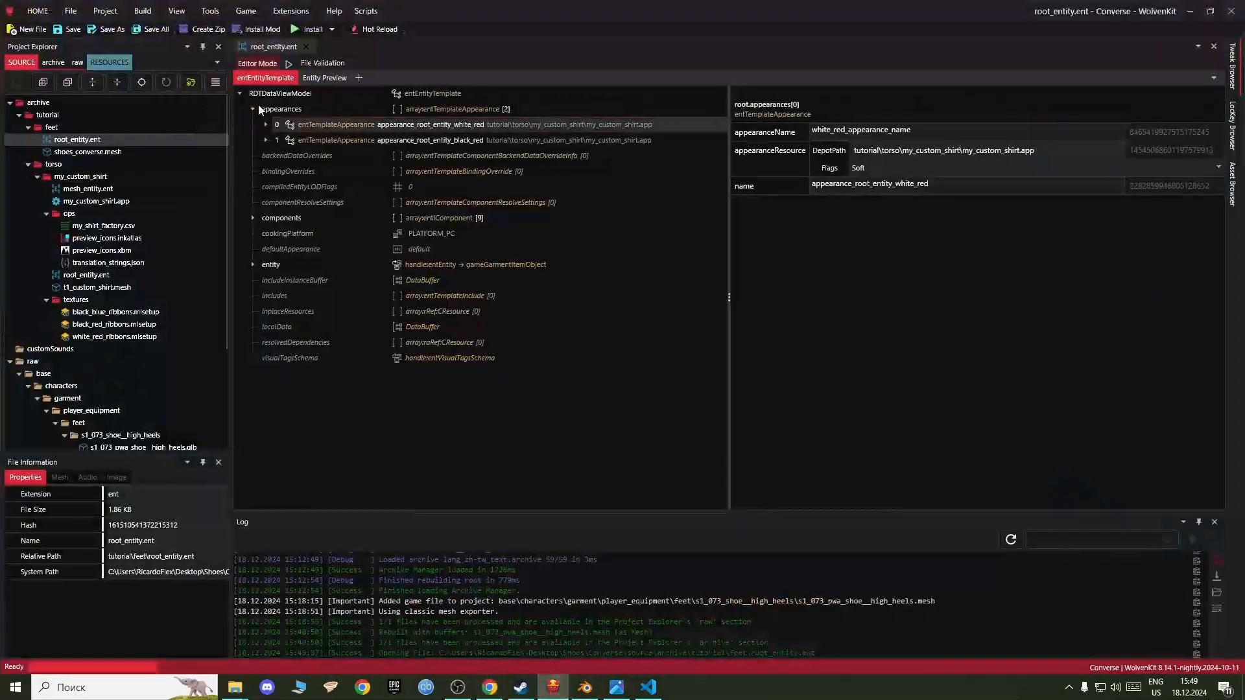
Step: Close root_entity.ent, open my_shirt_factory.csv from the ops folder and expand its first compiledData entry
{"action": "left_click", "coordinate": [306, 46]}
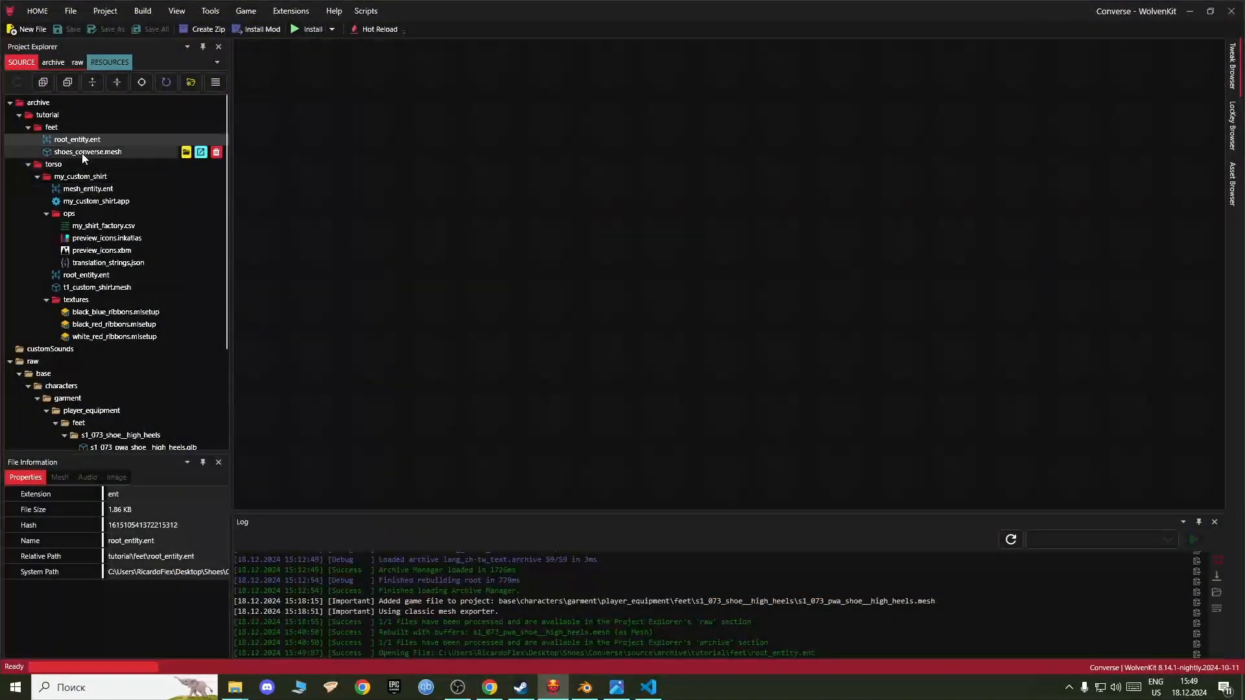
{"action": "left_click", "coordinate": [81, 227]}
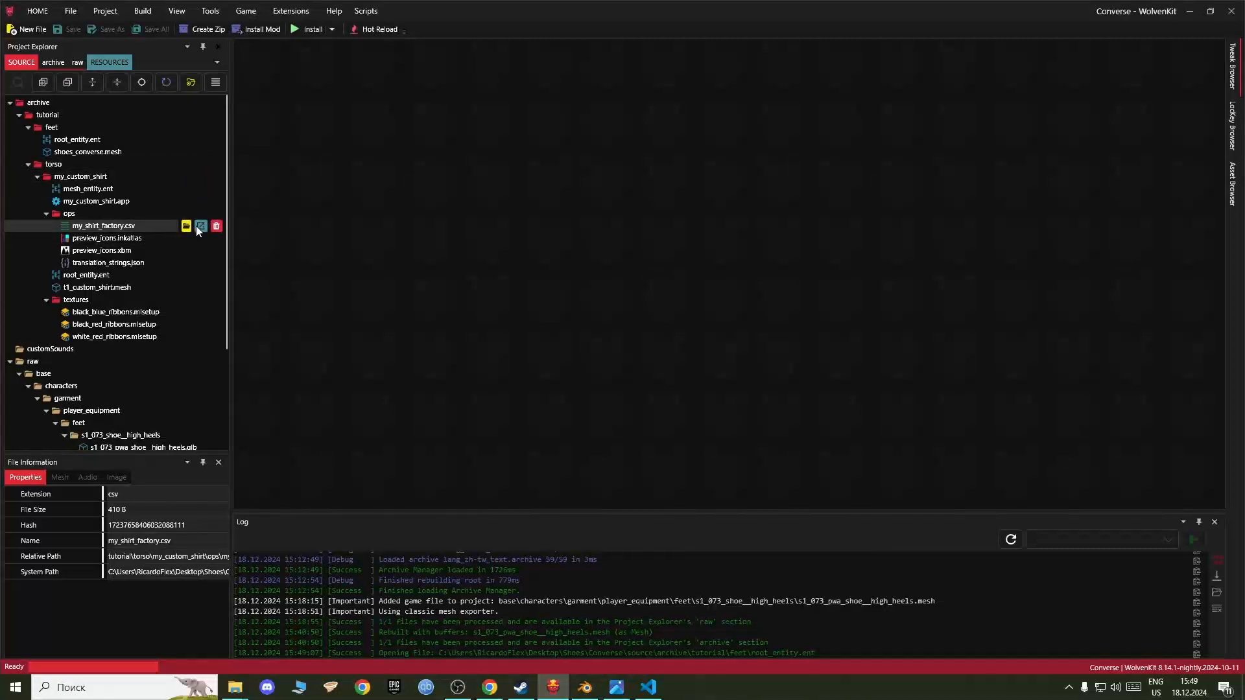
{"action": "left_click", "coordinate": [196, 225]}
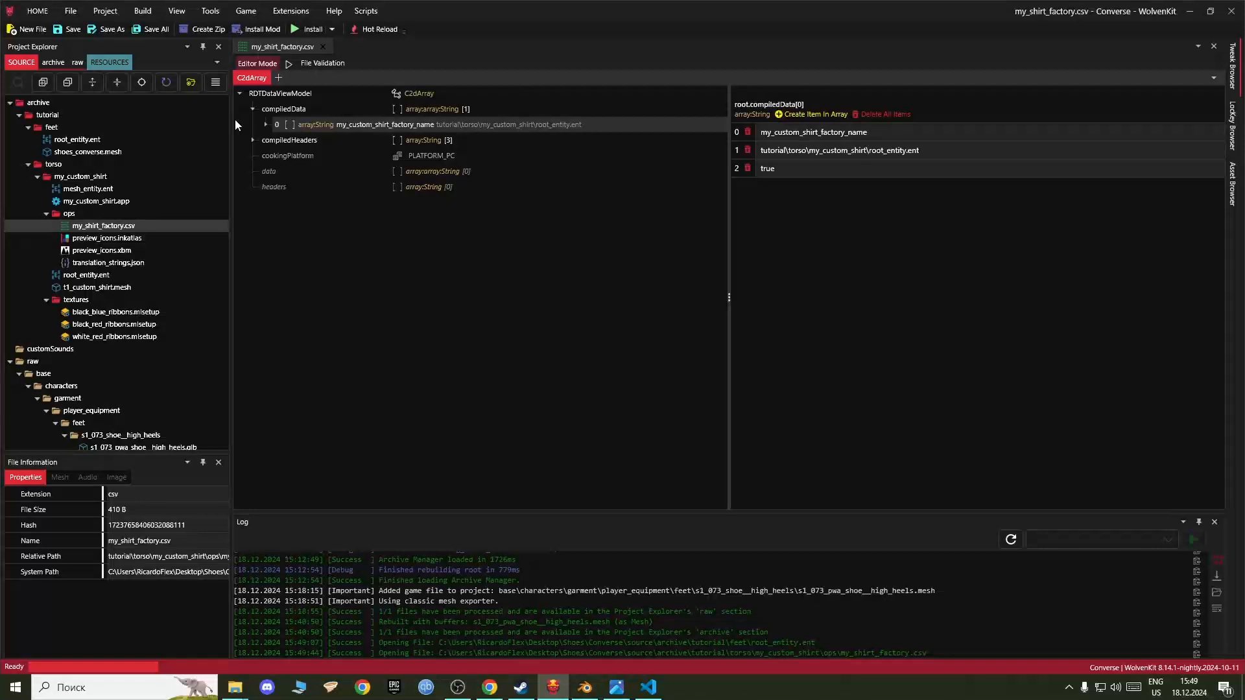
{"action": "left_click", "coordinate": [265, 124]}
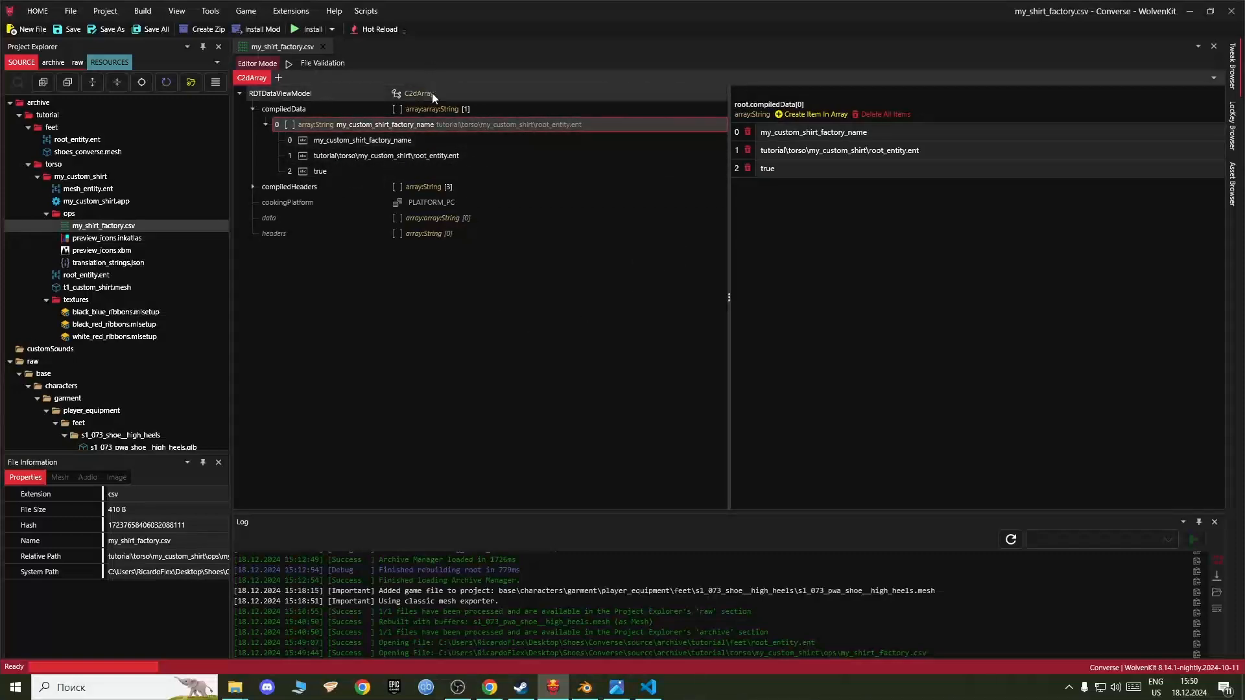
Step: Examine how the overview diagram links my_shirt_factory.csv to the archive.xl and root_entity.ent, and return to WolvenKit
{"action": "left_click", "coordinate": [617, 688]}
{"action": "scroll", "coordinate": [381, 366], "scroll_direction": "down", "scroll_amount": 2}
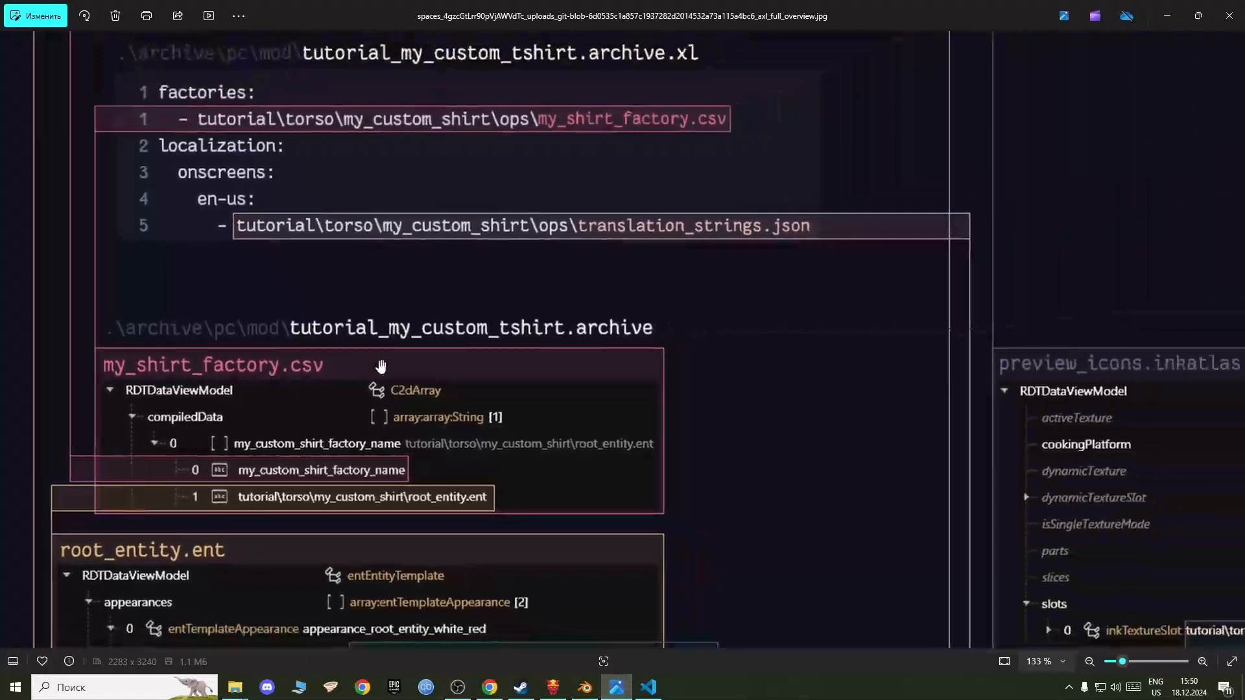
{"action": "left_click_drag", "start_coordinate": [295, 399], "coordinate": [326, 314]}
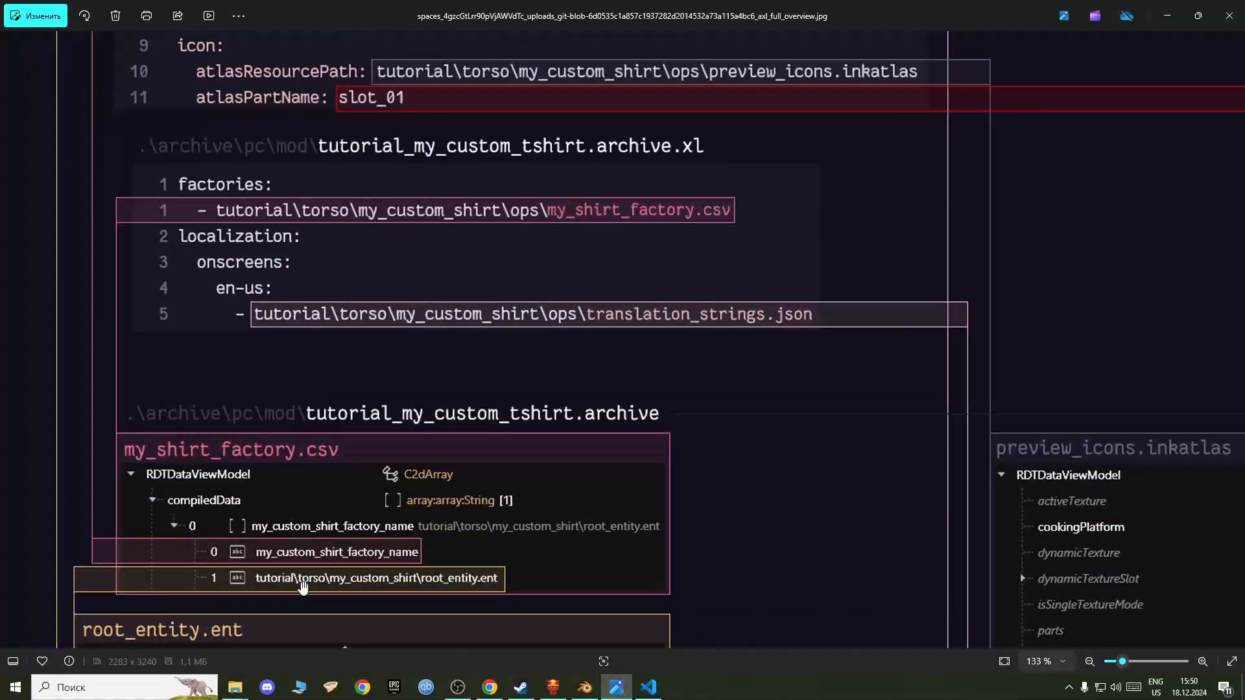
{"action": "left_click_drag", "start_coordinate": [357, 571], "coordinate": [363, 447]}
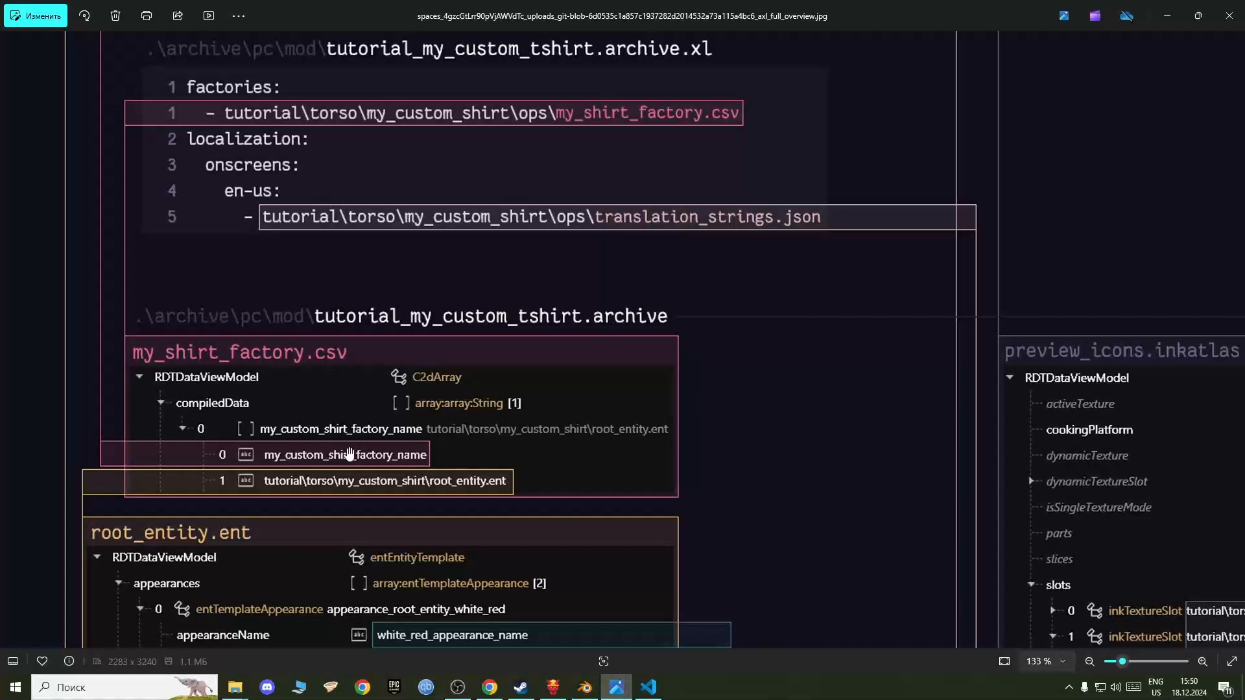
{"action": "left_click_drag", "start_coordinate": [359, 232], "coordinate": [365, 298]}
{"action": "left_click", "coordinate": [554, 688]}
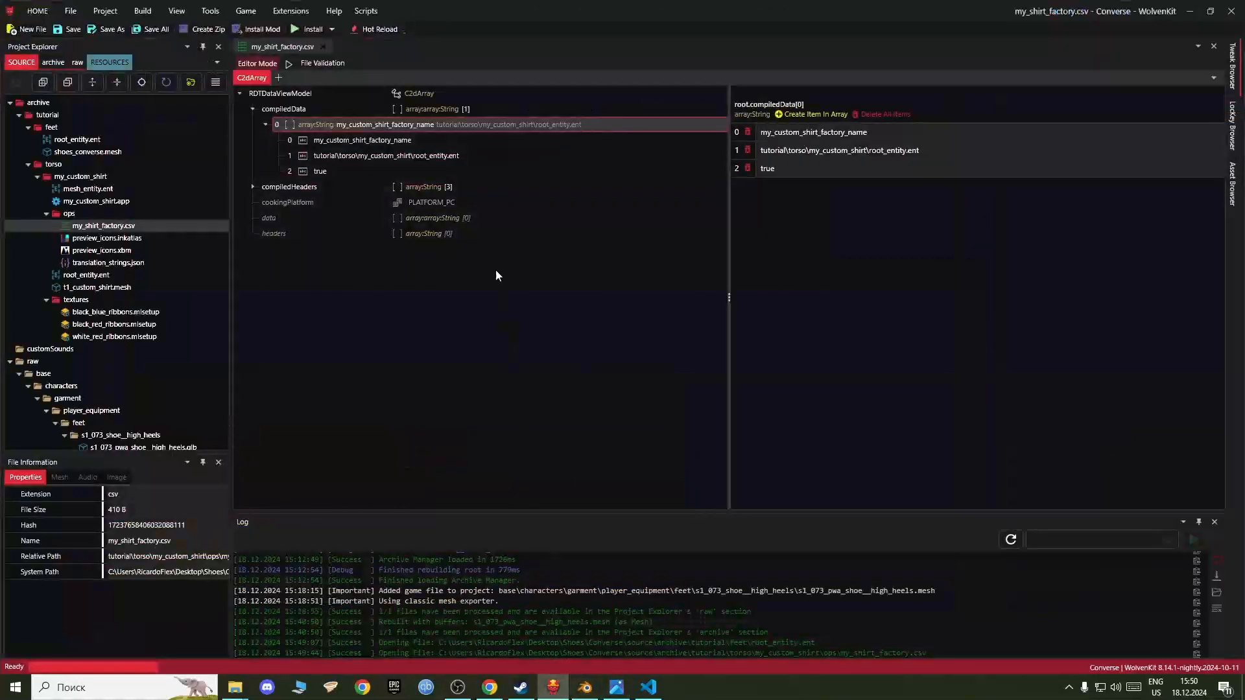
Step: Copy the entityName value from tutorial_my_custom_tshirt.yaml and set the factory csv entry's name to my_custom_shoes_factory_name
{"action": "left_click", "coordinate": [394, 141]}
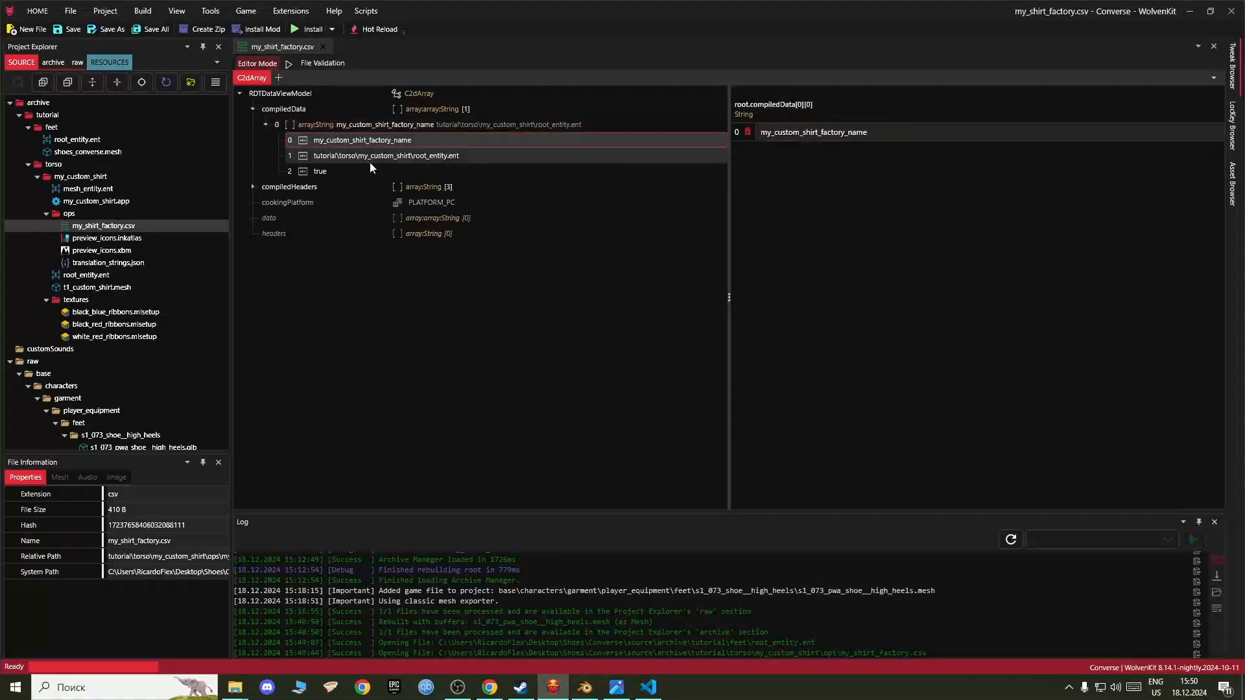
{"action": "mouse_move", "coordinate": [649, 689]}
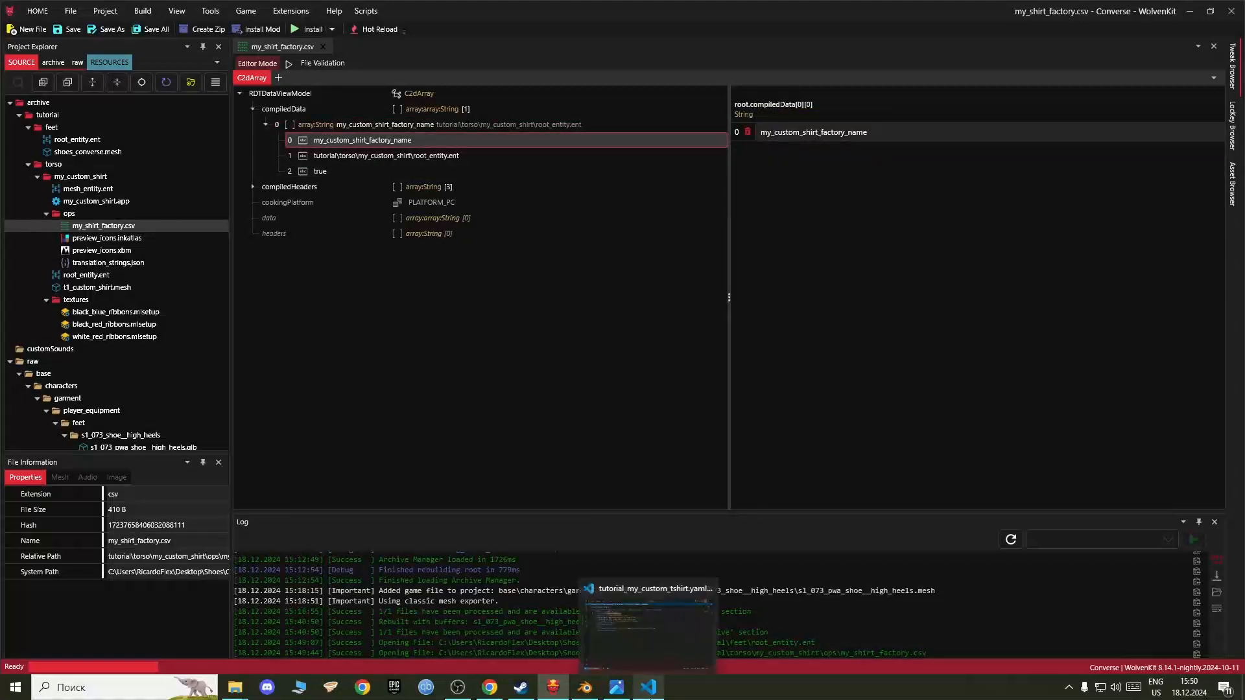
{"action": "left_click", "coordinate": [649, 600]}
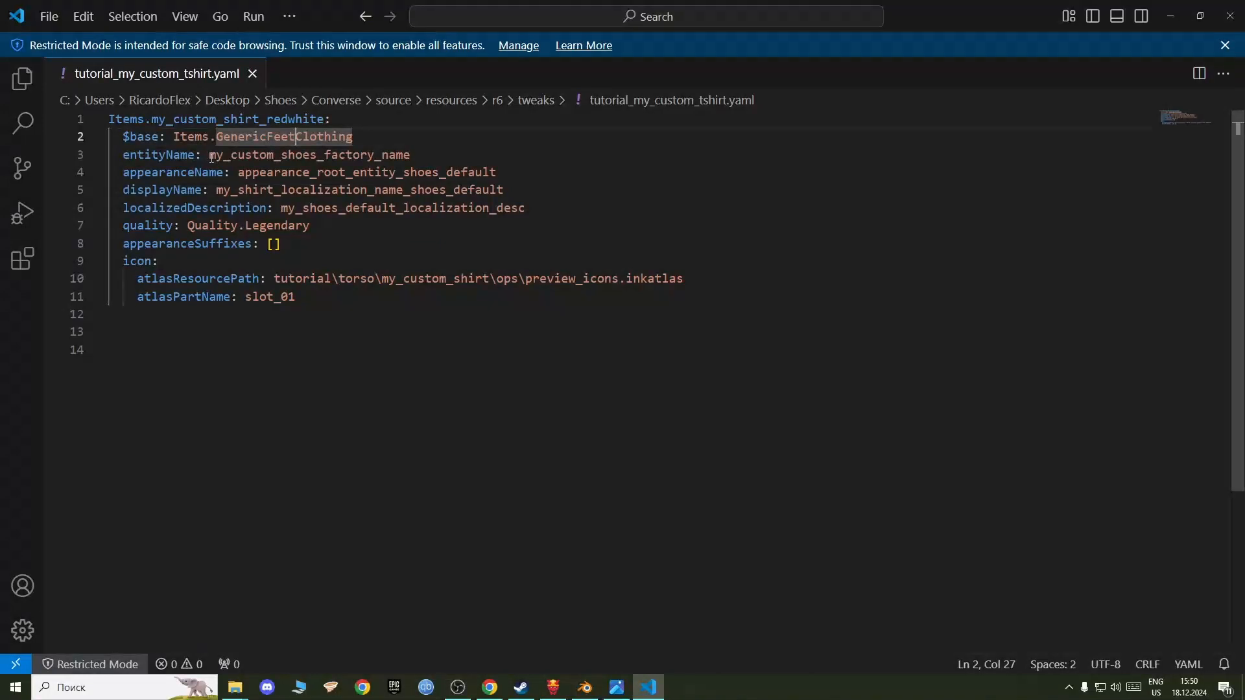
{"action": "left_click_drag", "start_coordinate": [212, 158], "coordinate": [421, 161]}
{"action": "key", "text": "ctrl+c"}
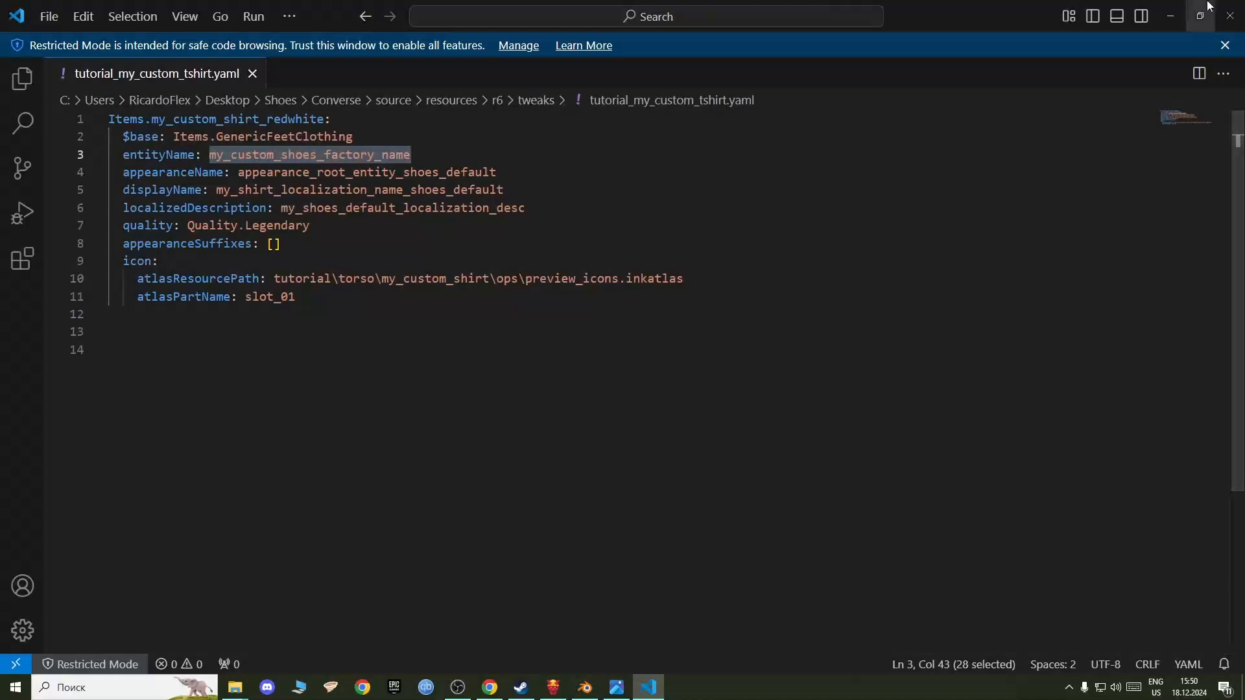
{"action": "left_click", "coordinate": [1171, 17]}
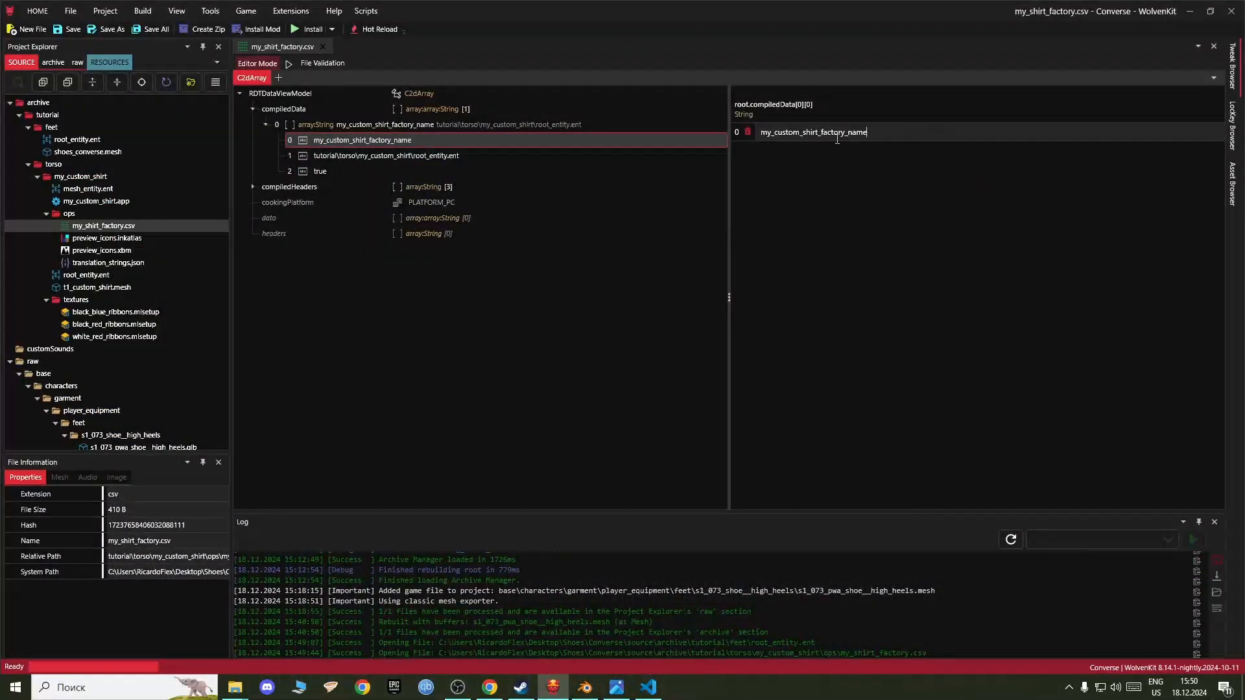
{"action": "key", "text": "ctrl+a"}
{"action": "key", "text": "ctrl+v"}
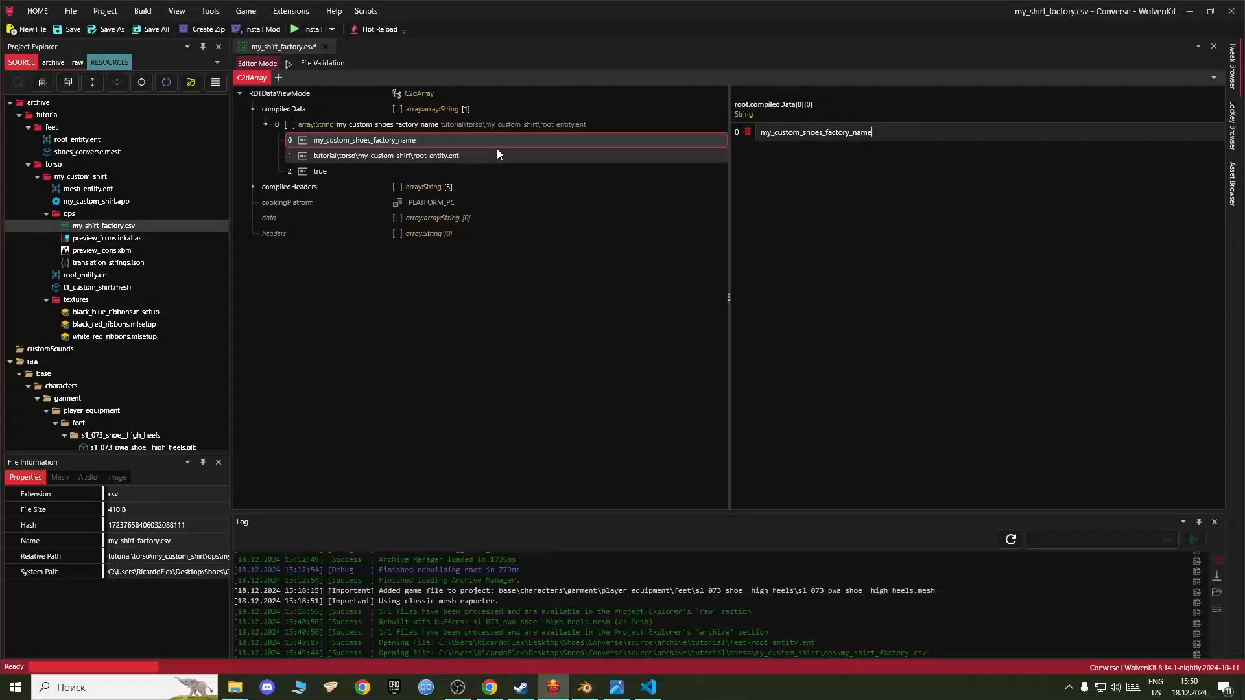
Step: Rename the tutorial folder in the project's source\archive directory to project
{"action": "left_click", "coordinate": [497, 154]}
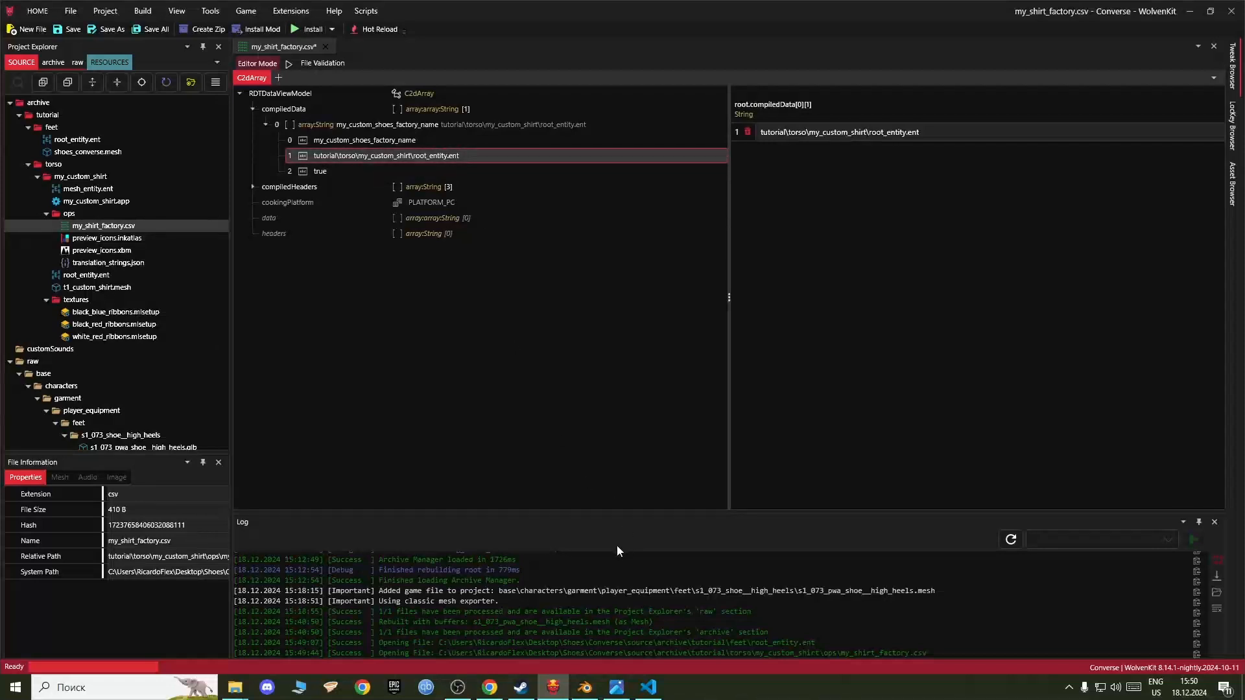
{"action": "left_click", "coordinate": [401, 157]}
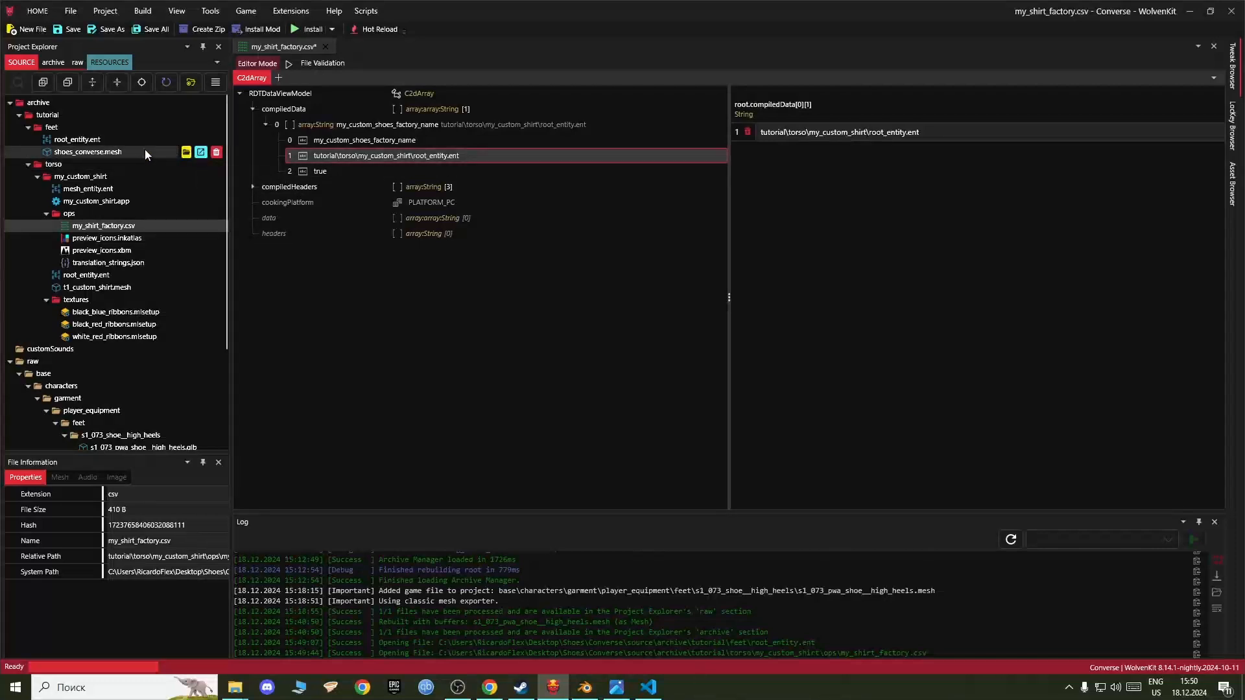
{"action": "left_click", "coordinate": [452, 161]}
{"action": "left_click", "coordinate": [68, 114]}
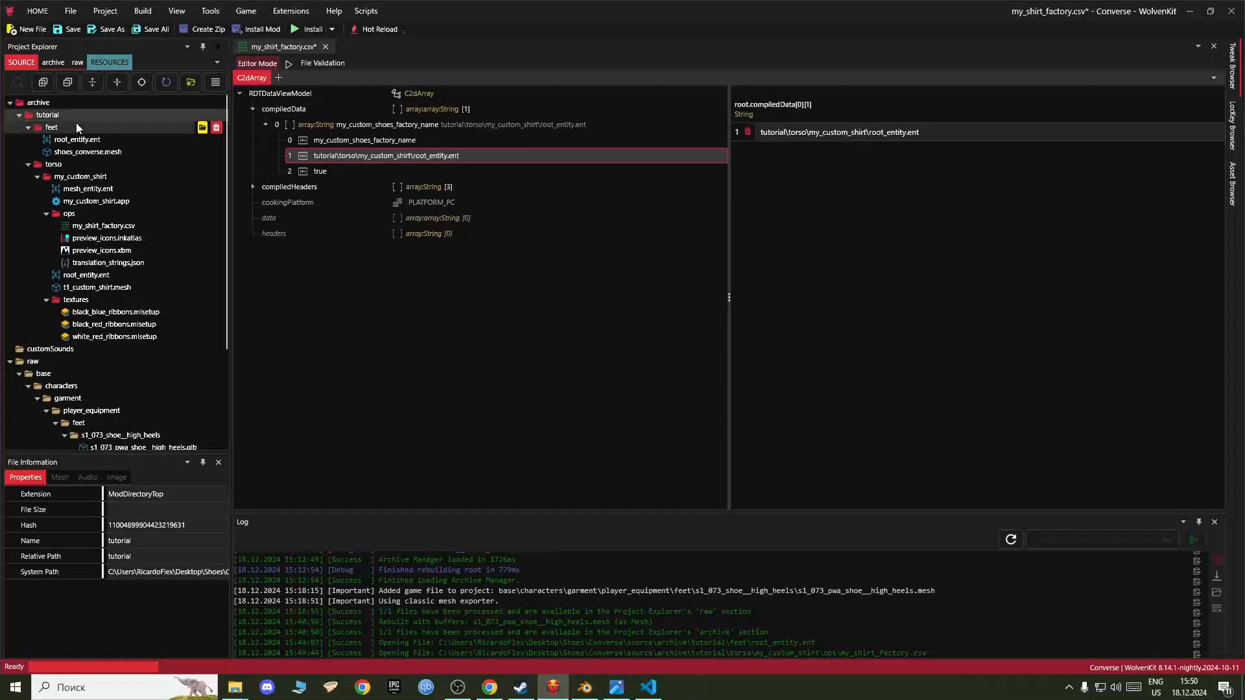
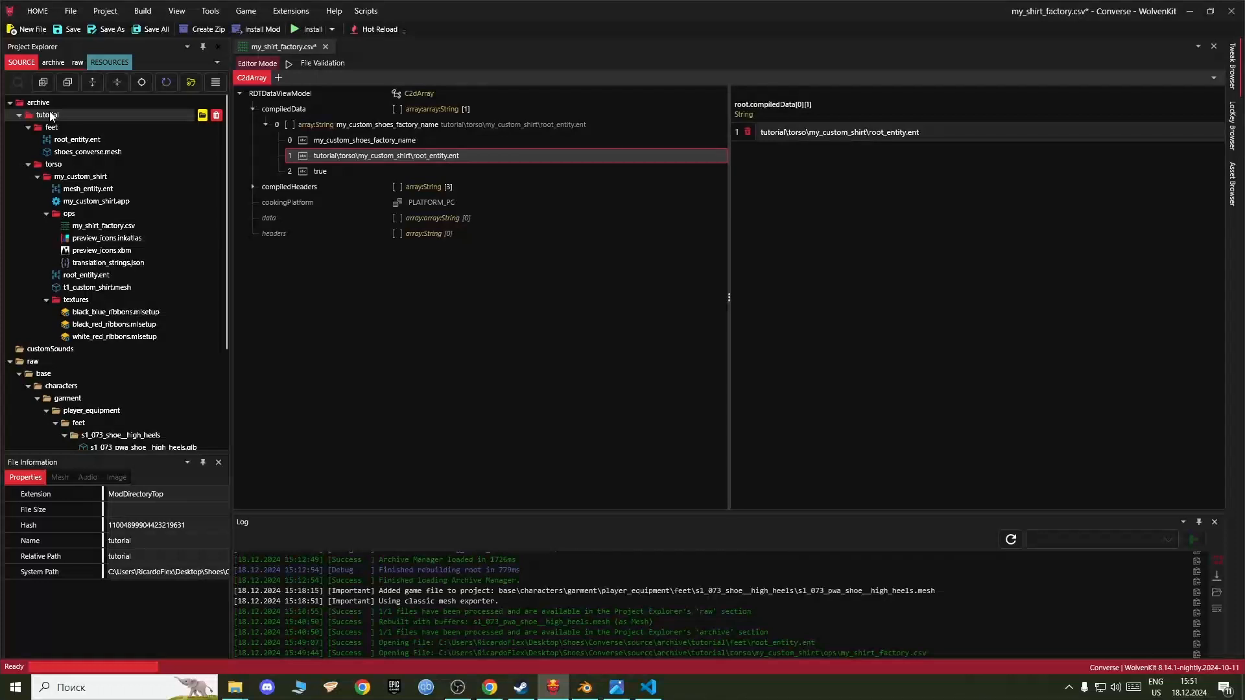
{"action": "left_click", "coordinate": [202, 115]}
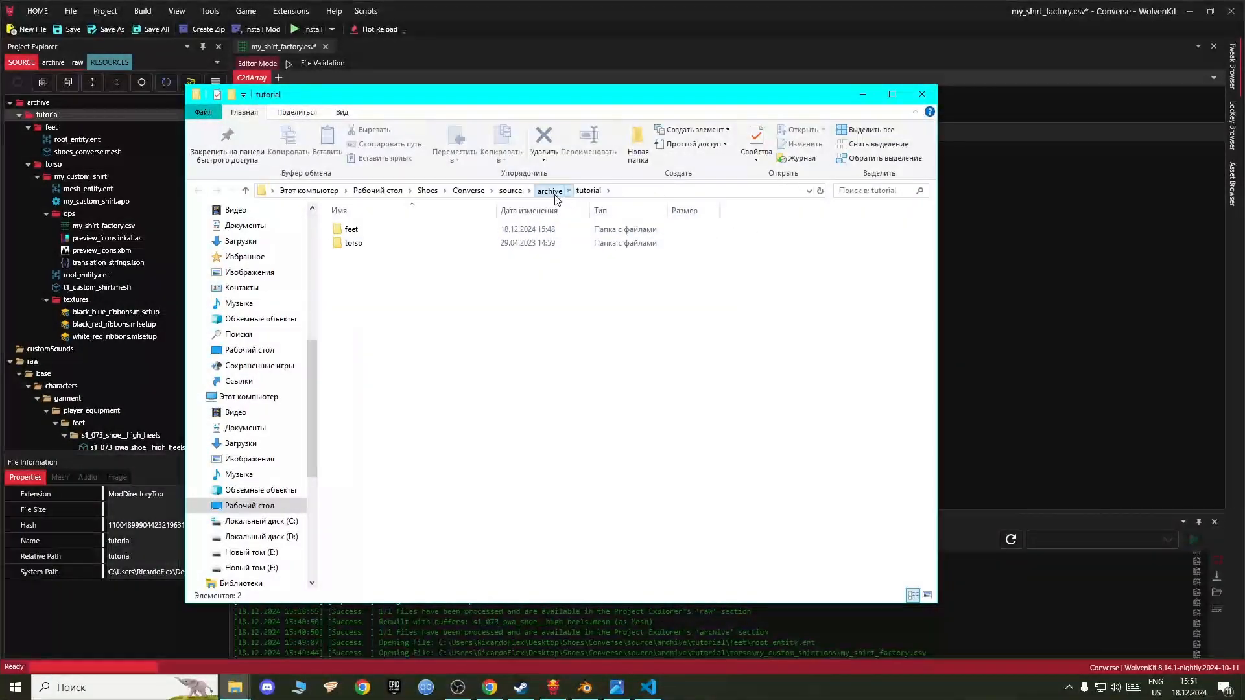
{"action": "left_click", "coordinate": [549, 190]}
{"action": "right_click", "coordinate": [409, 229]}
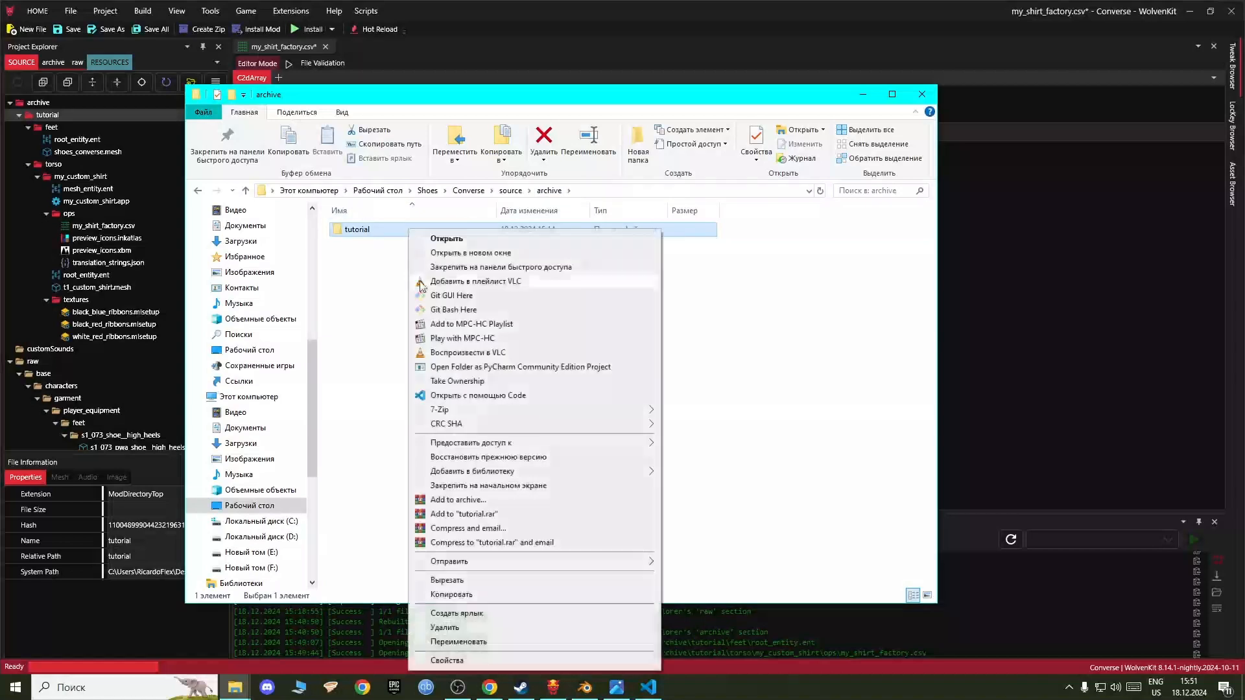
{"action": "left_click", "coordinate": [460, 641]}
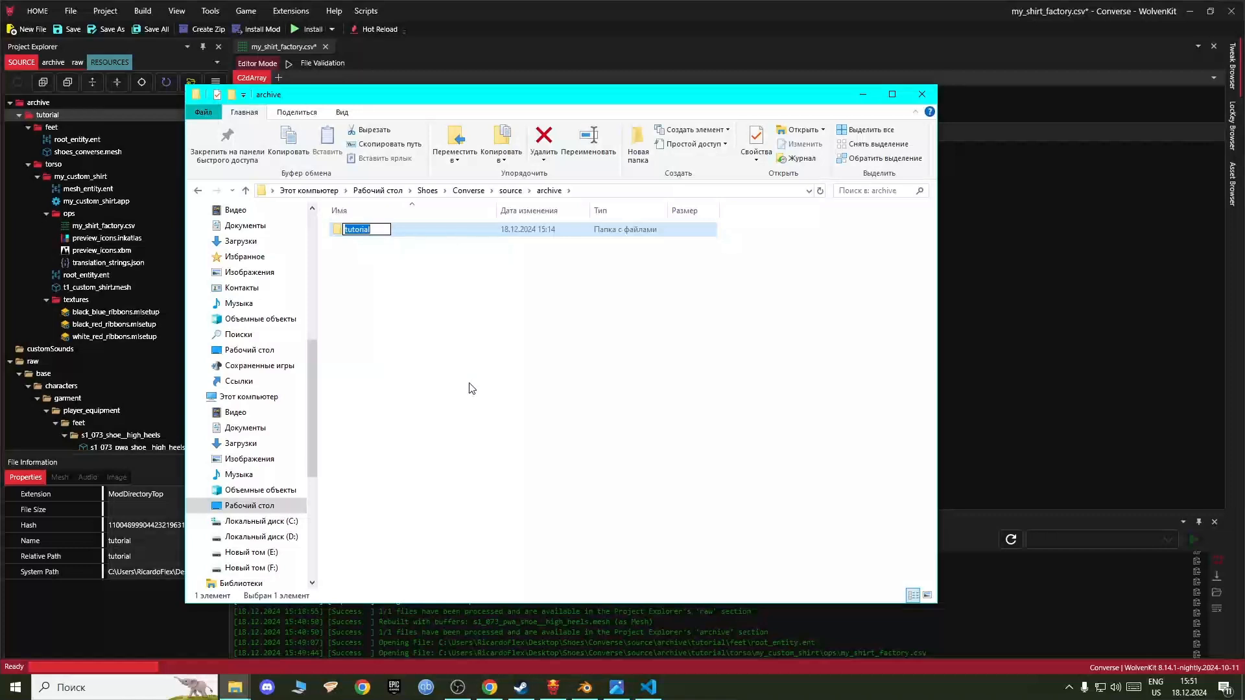
{"action": "type", "text": "project"}
{"action": "key", "text": "Return"}
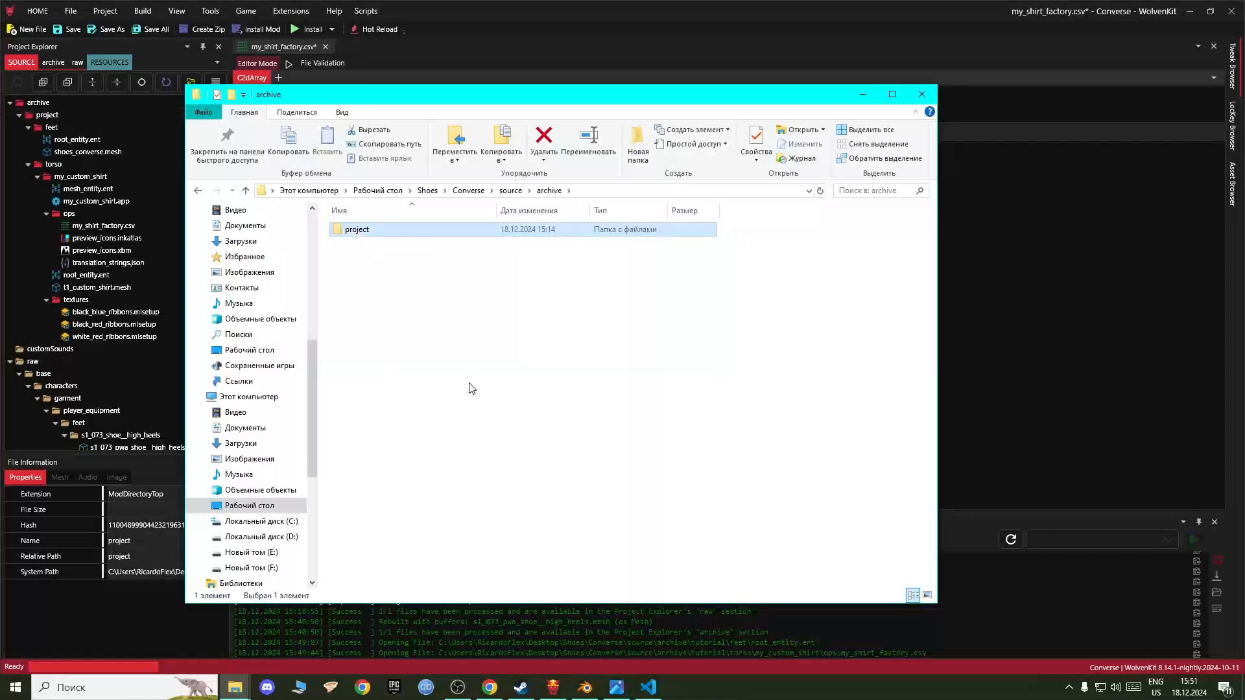
{"action": "left_click", "coordinate": [921, 94]}
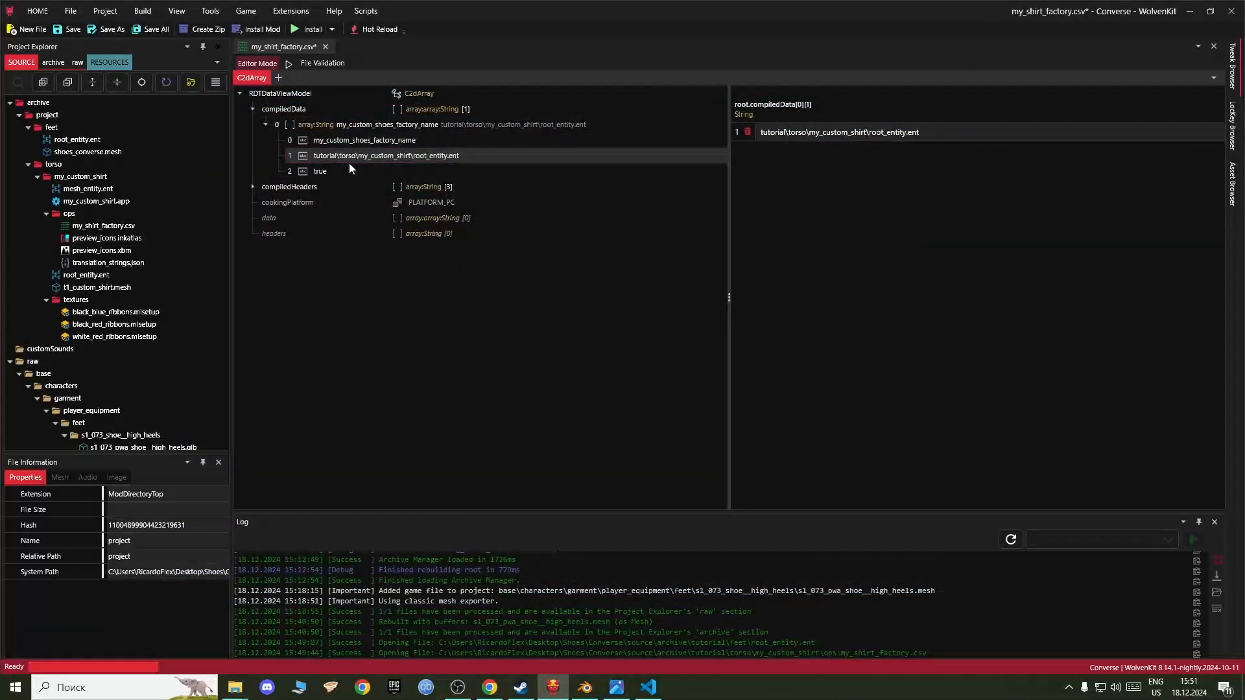
Step: Set the root entity path in the factory csv entry to project\feet\root_entity.ent, copied from the feet file's relative path
{"action": "left_click", "coordinate": [82, 143]}
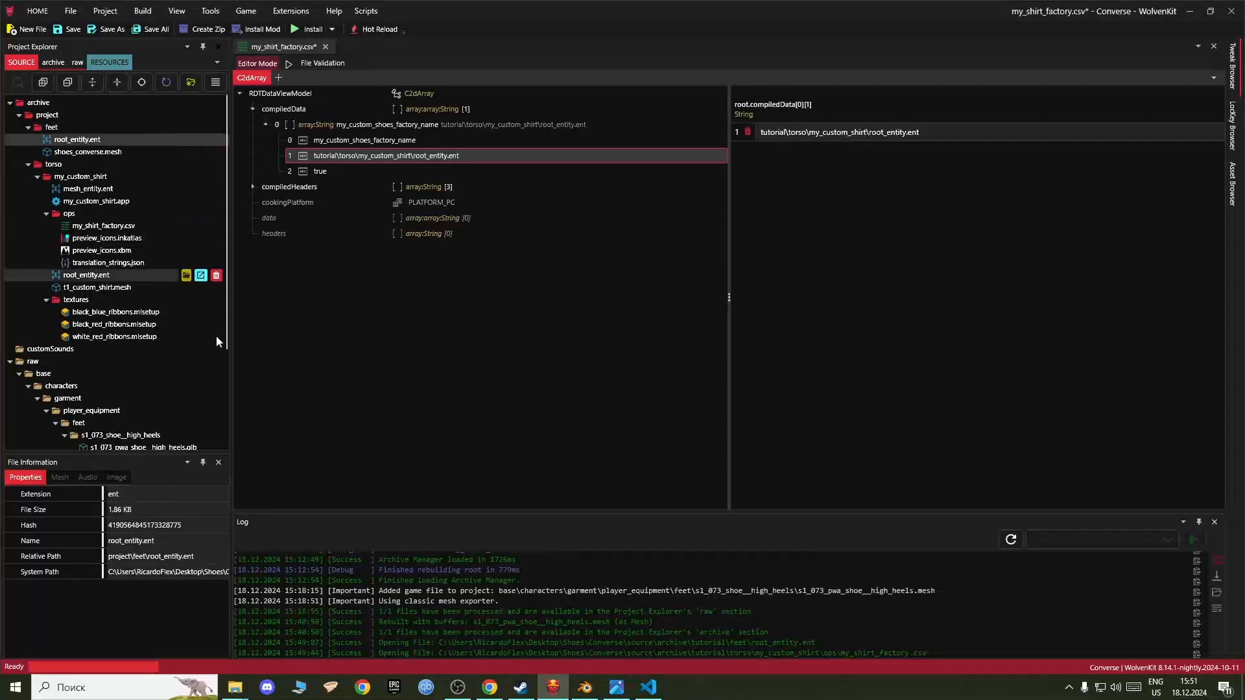
{"action": "left_click_drag", "start_coordinate": [232, 503], "coordinate": [423, 491]}
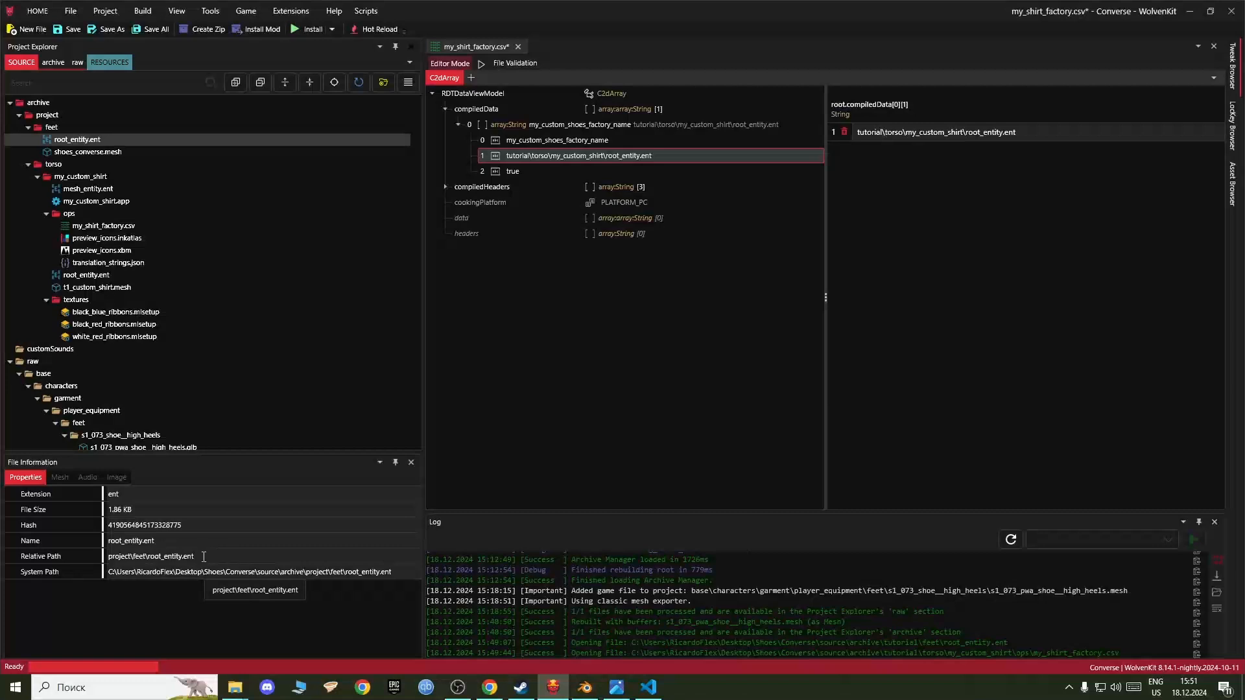
{"action": "left_click_drag", "start_coordinate": [204, 556], "coordinate": [105, 559]}
{"action": "key", "text": "ctrl+c"}
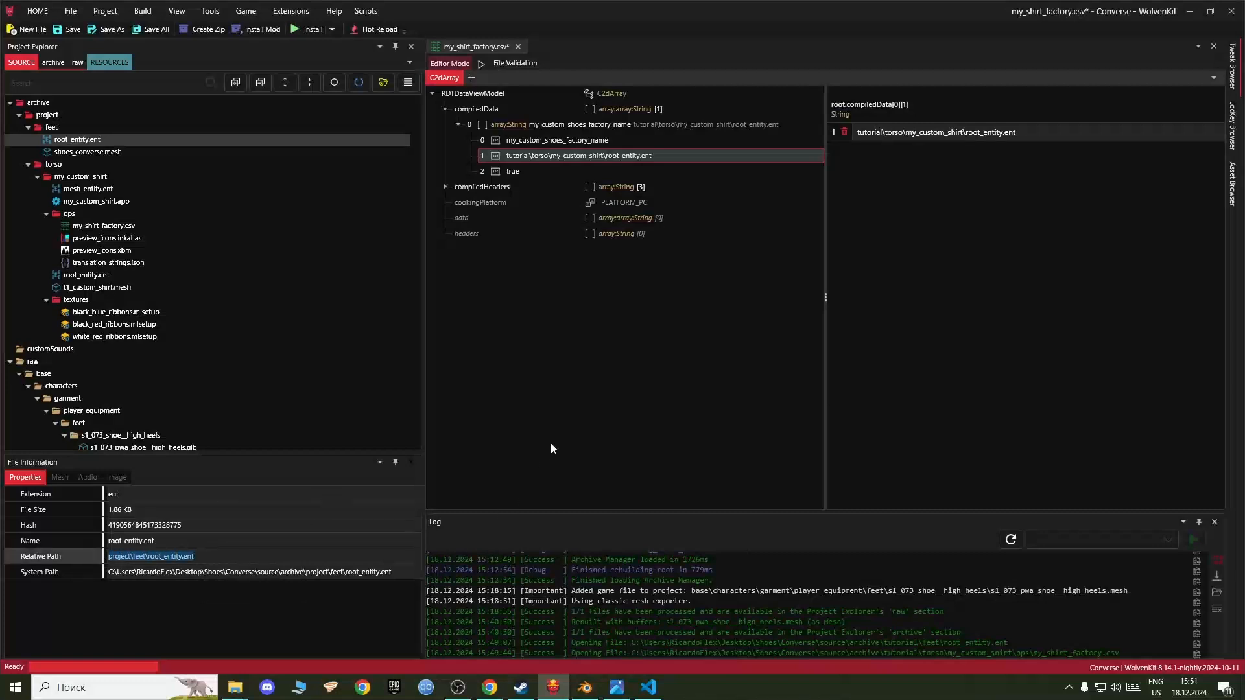
{"action": "left_click_drag", "start_coordinate": [1034, 133], "coordinate": [869, 147]}
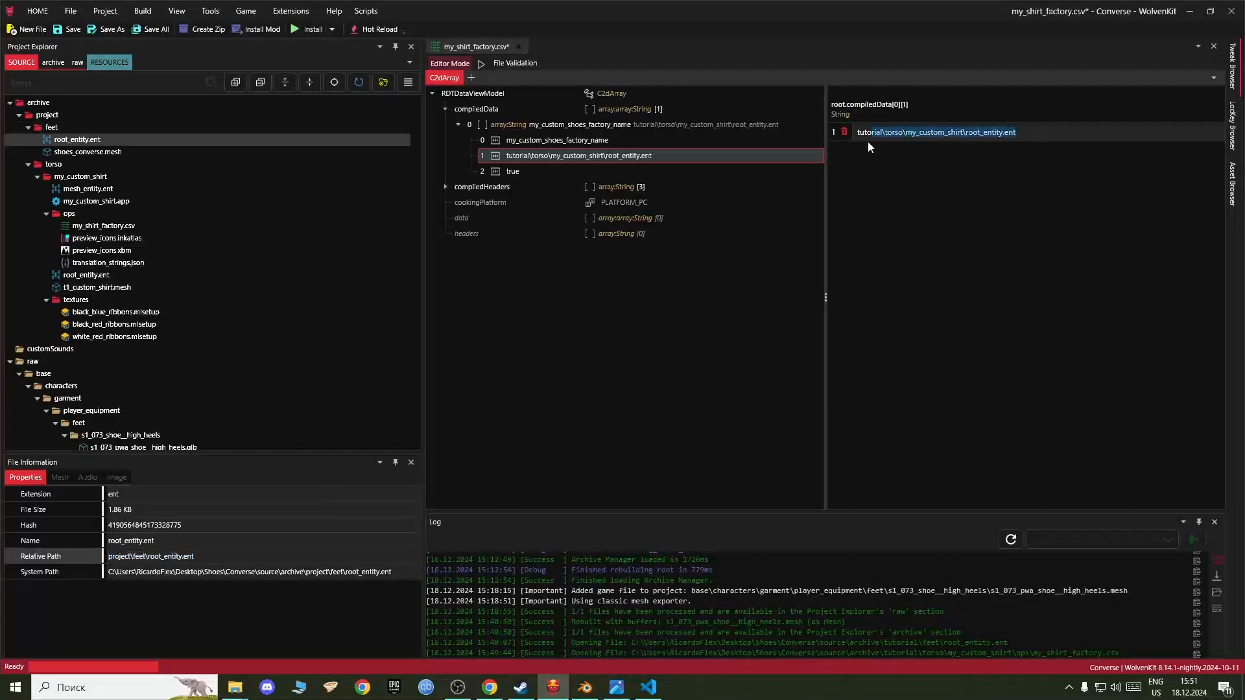
{"action": "key", "text": "ctrl+v"}
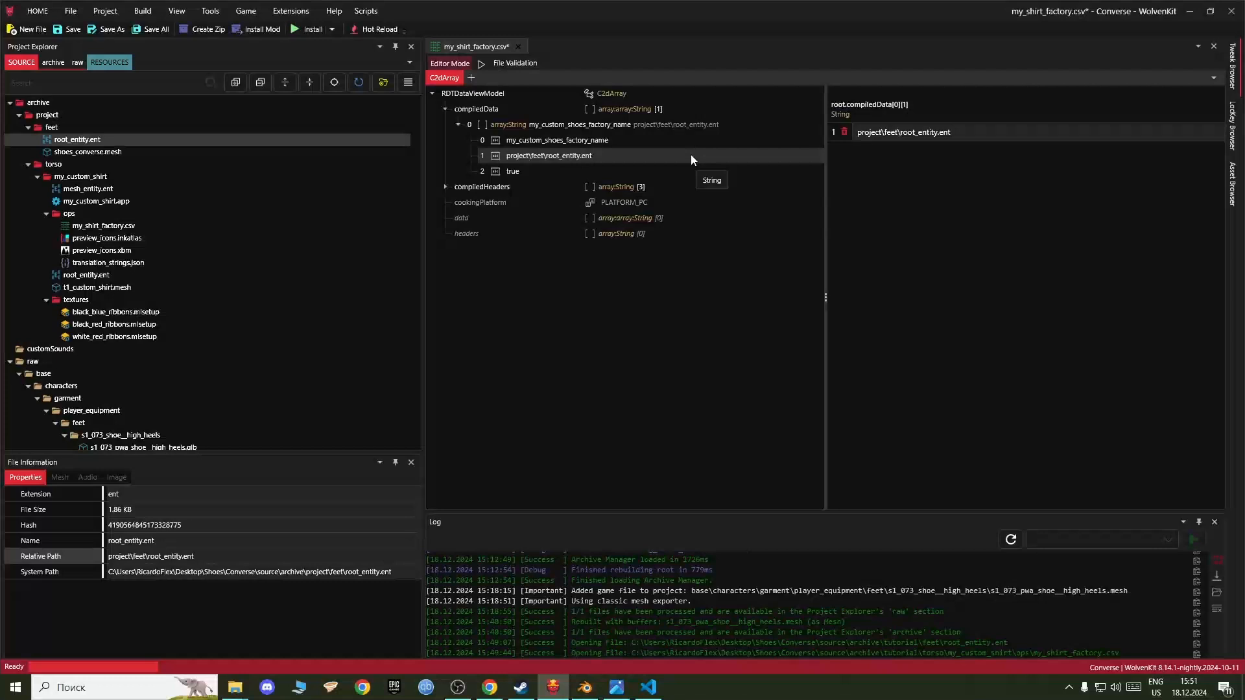
{"action": "left_click", "coordinate": [562, 173]}
{"action": "left_click", "coordinate": [555, 156]}
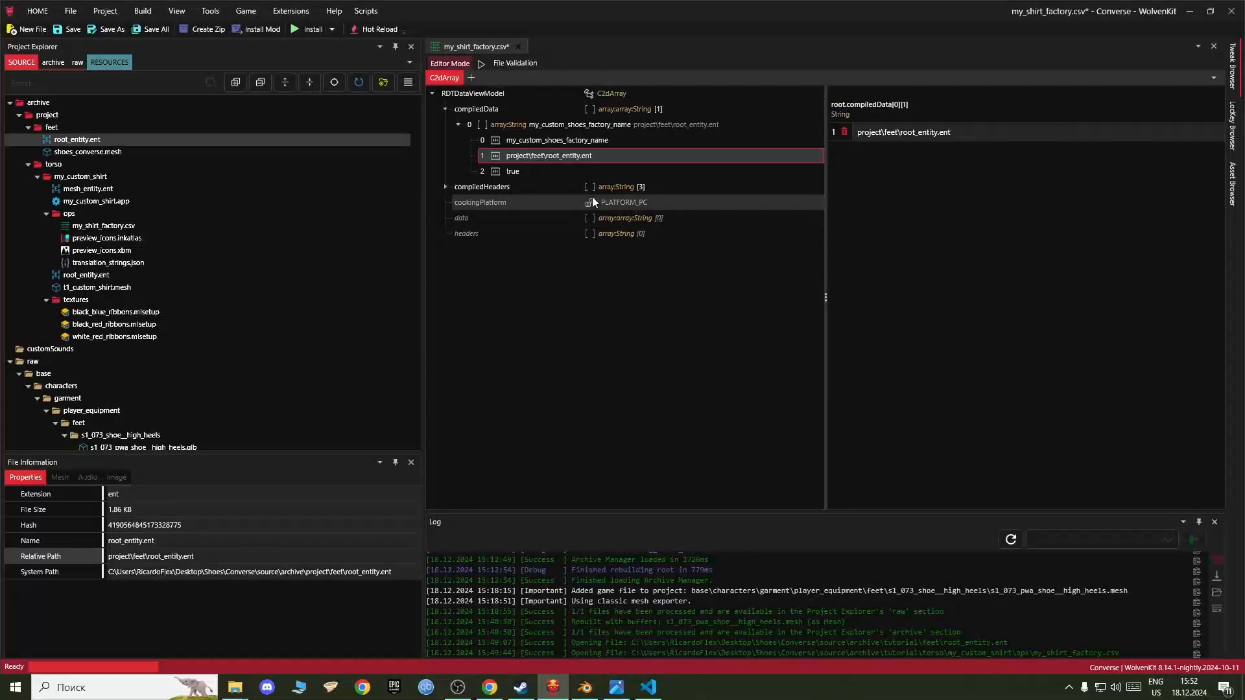
Step: Close my_shirt_factory.csv without saving and reopen it from the ops folder under the renamed project folder
{"action": "left_click", "coordinate": [518, 46]}
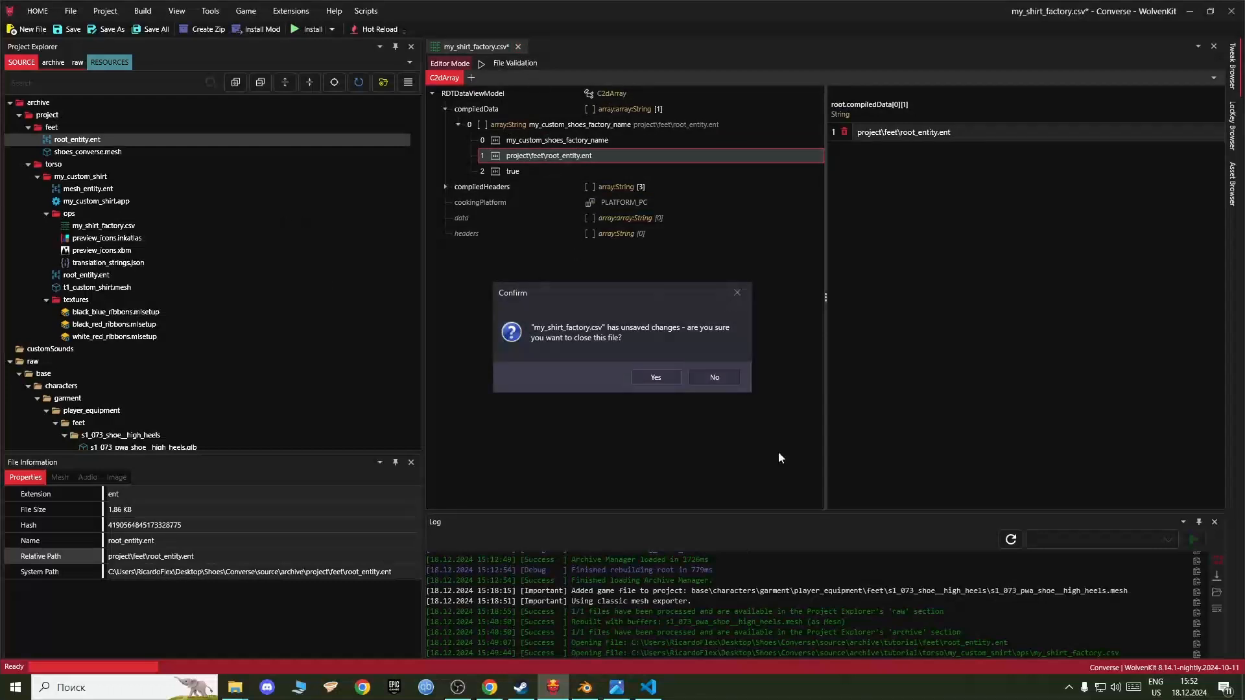
{"action": "left_click", "coordinate": [657, 377]}
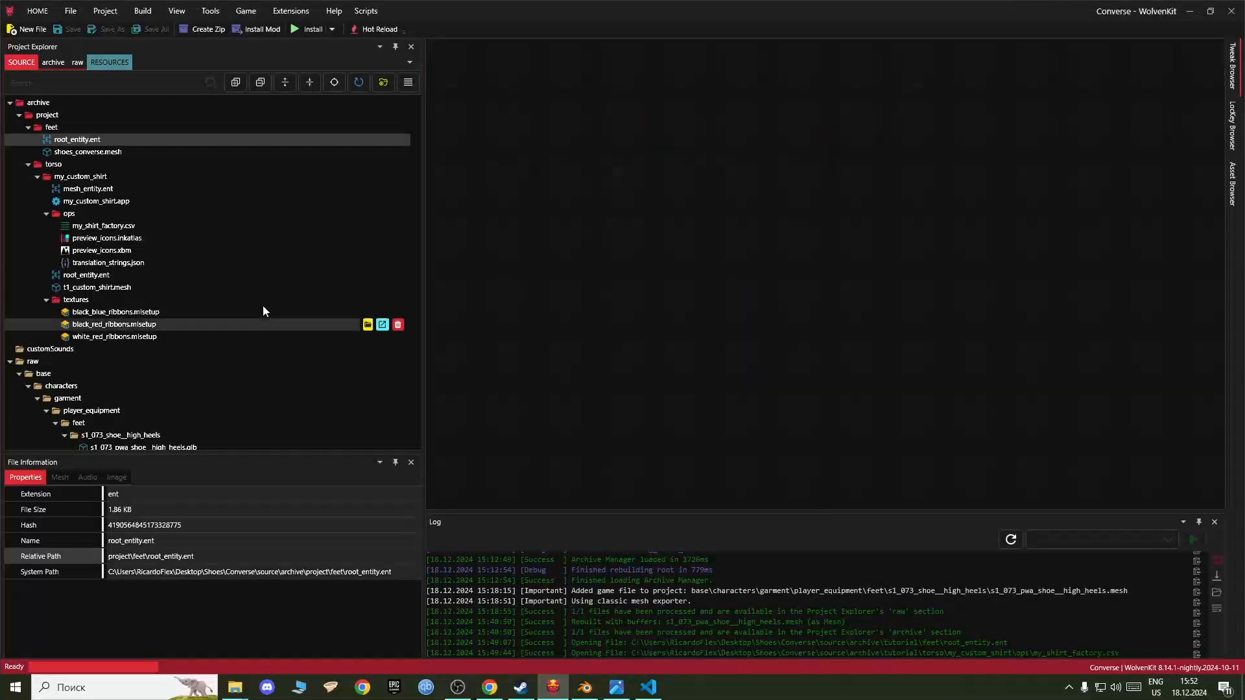
{"action": "left_click", "coordinate": [251, 226]}
{"action": "left_click", "coordinate": [382, 227]}
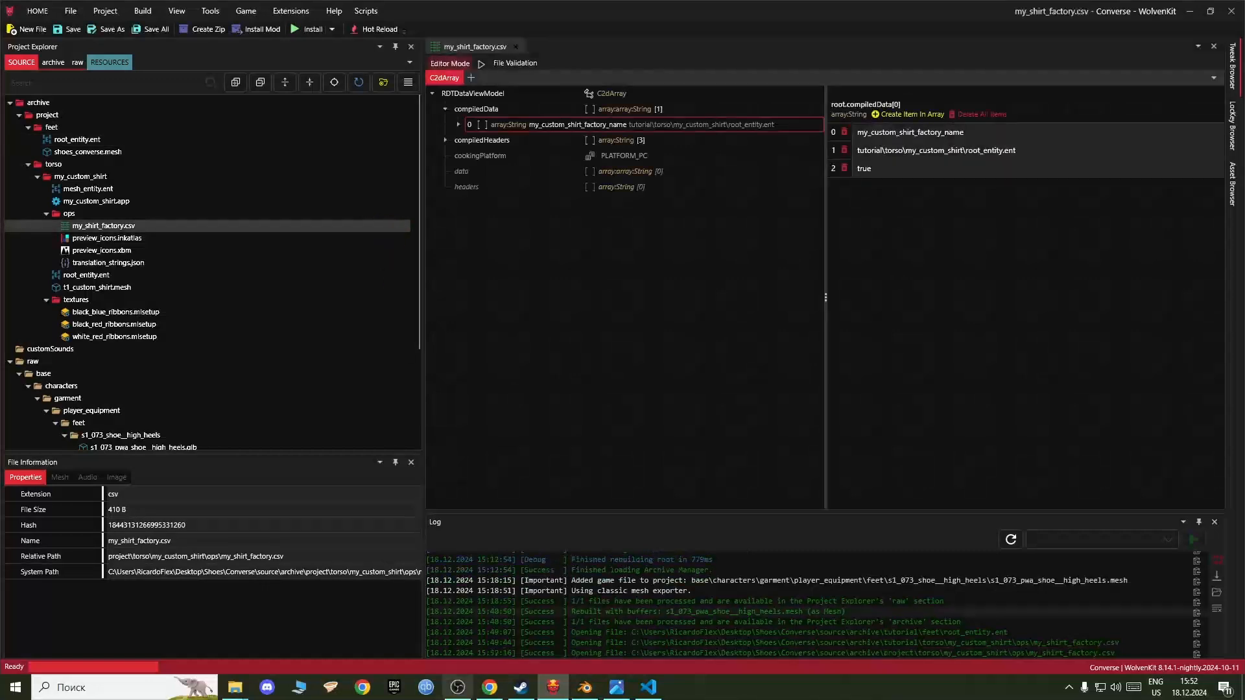
Step: Set the root entity path in the factory csv's compiledData entry to project\feet\root_entity.ent, copied from the feet file's relative path
{"action": "left_click", "coordinate": [459, 124]}
{"action": "left_click", "coordinate": [519, 159]}
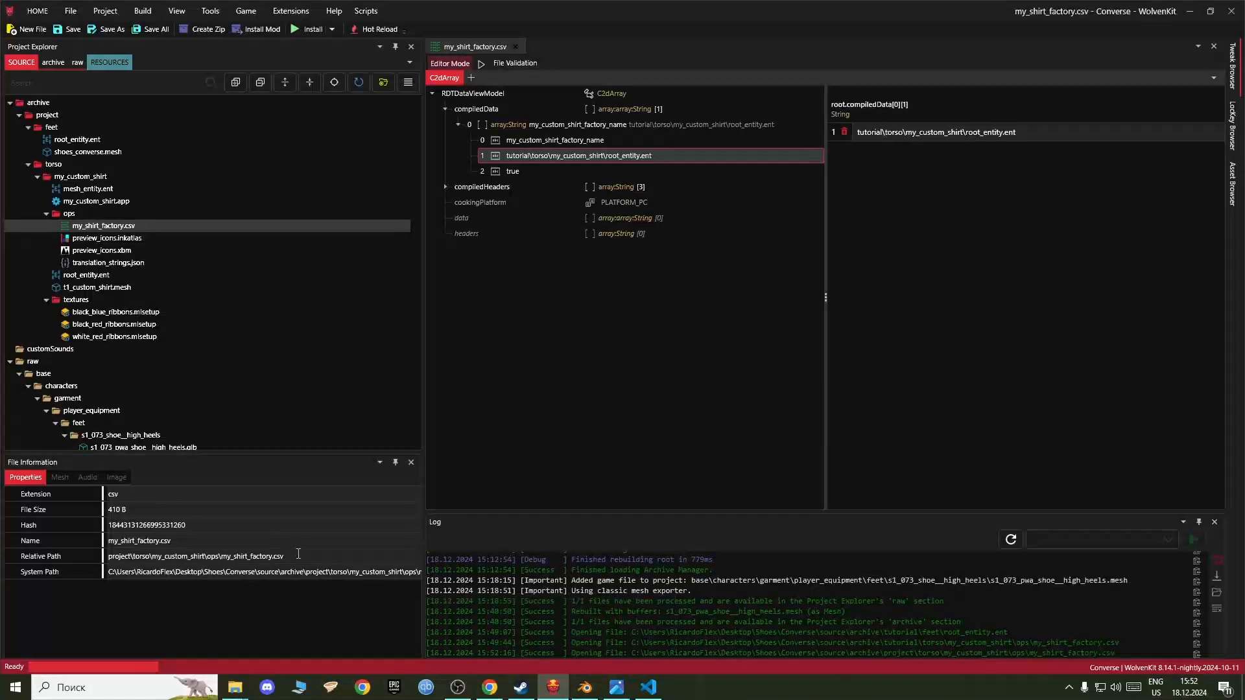
{"action": "left_click_drag", "start_coordinate": [299, 553], "coordinate": [108, 556]}
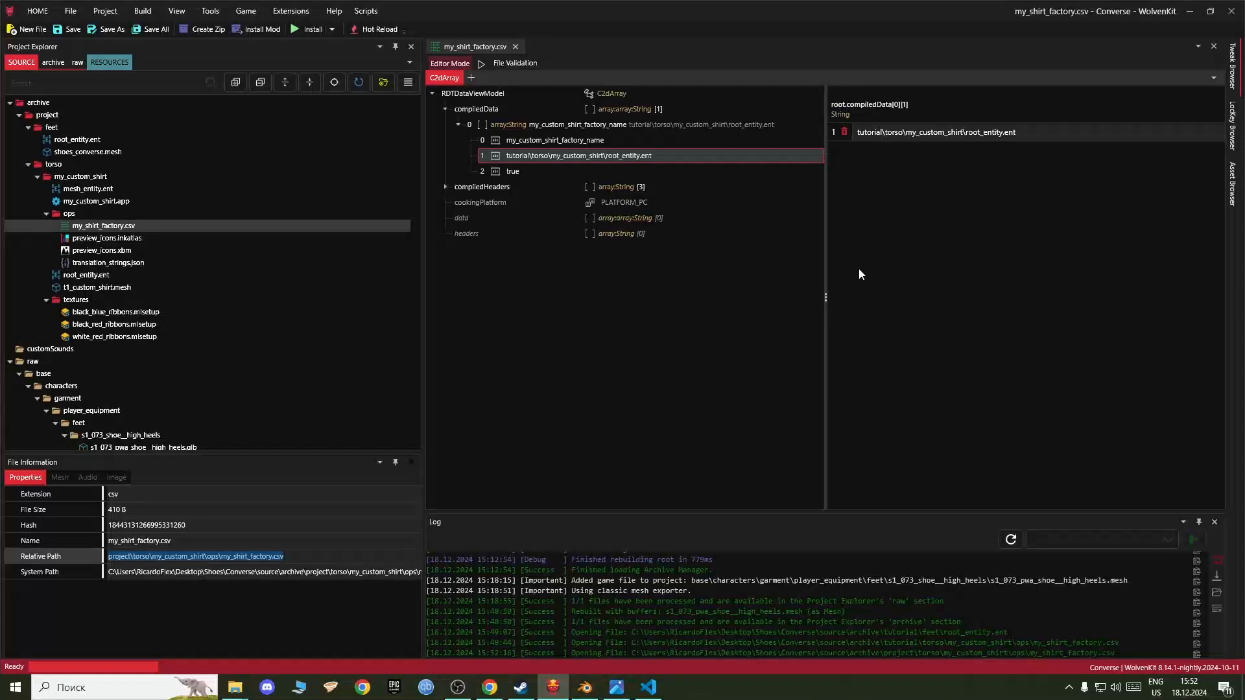
{"action": "left_click_drag", "start_coordinate": [1025, 132], "coordinate": [830, 141]}
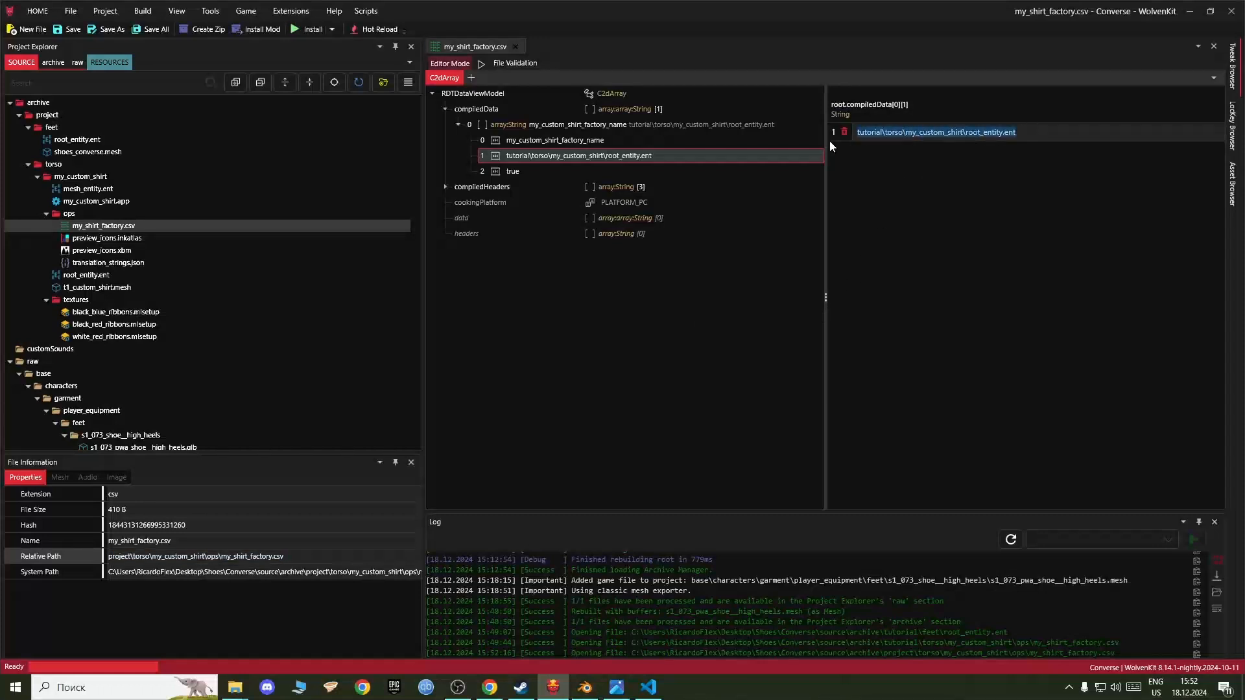
{"action": "left_click", "coordinate": [115, 140]}
{"action": "left_click_drag", "start_coordinate": [207, 557], "coordinate": [85, 568]}
{"action": "key", "text": "ctrl+c"}
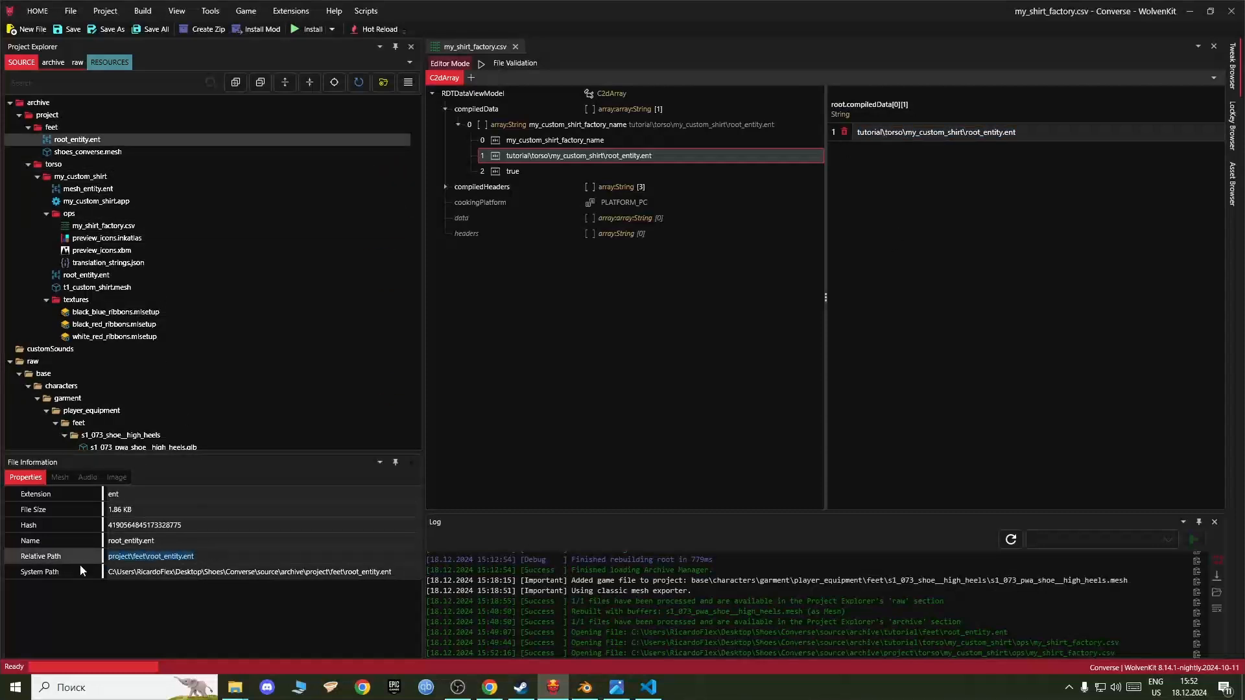
{"action": "left_click_drag", "start_coordinate": [1035, 135], "coordinate": [754, 169]}
{"action": "key", "text": "ctrl+v"}
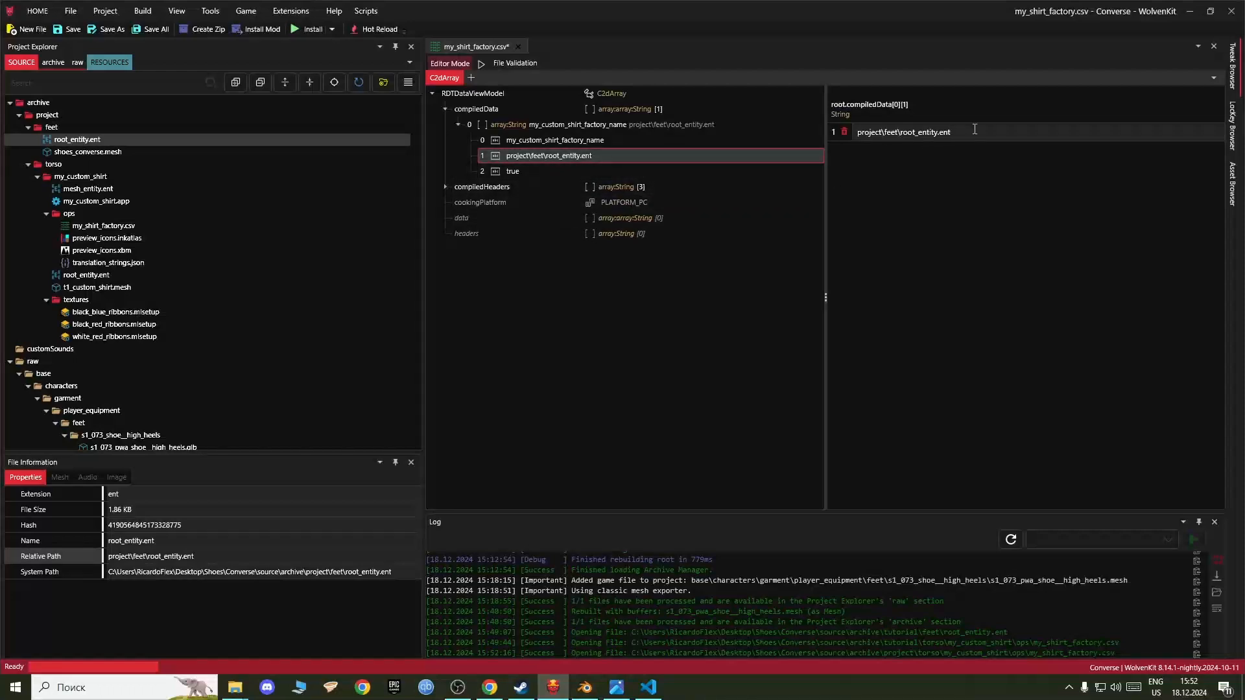
Step: Set the factory csv entry's name to my_custom_shoes_factory_name, copied from the yaml's entityName, and save the csv
{"action": "left_click", "coordinate": [538, 140]}
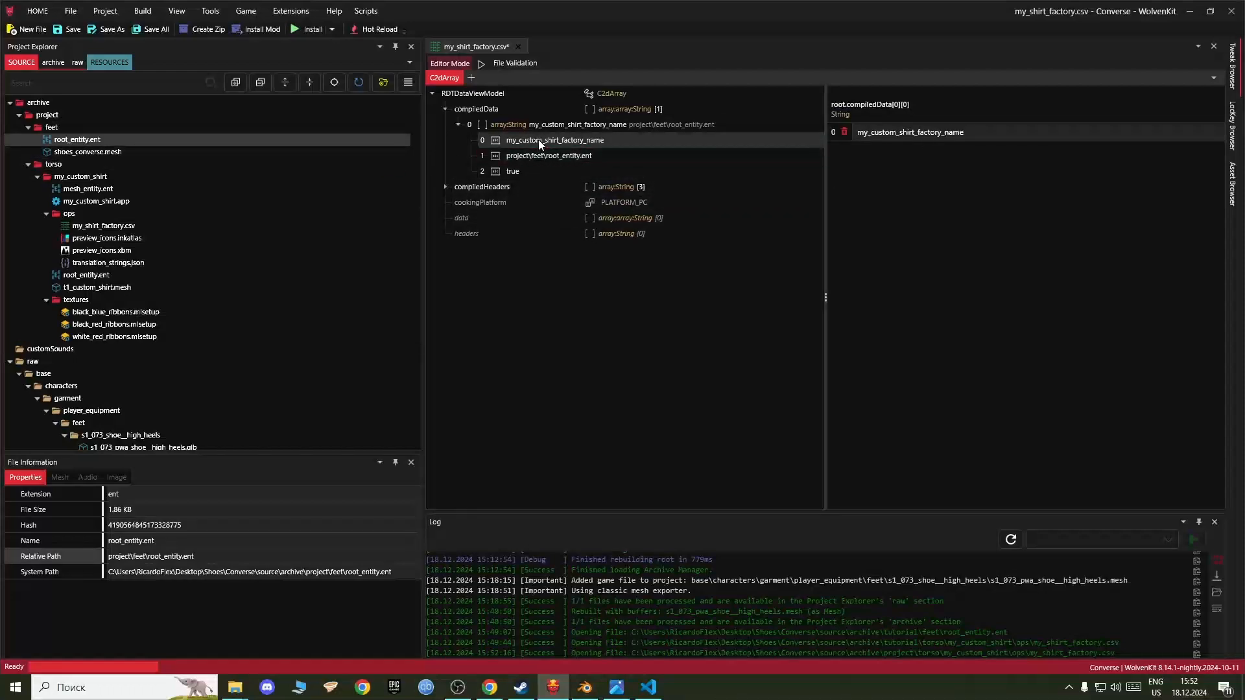
{"action": "left_click", "coordinate": [649, 687]}
{"action": "mouse_move", "coordinate": [209, 154]}
{"action": "left_mouse_down"}
{"action": "mouse_move", "coordinate": [421, 155]}
{"action": "mouse_move", "coordinate": [181, 155]}
{"action": "mouse_move", "coordinate": [210, 154]}
{"action": "left_mouse_up"}
{"action": "key", "text": "ctrl+c"}
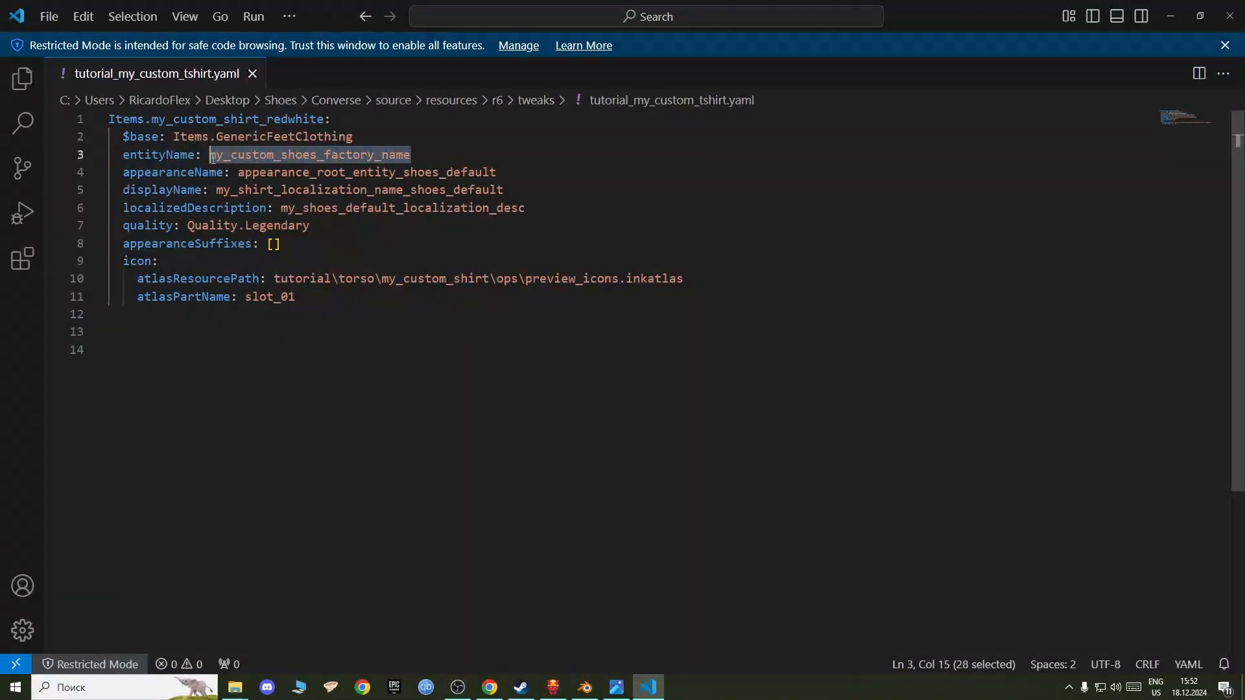
{"action": "left_click", "coordinate": [1177, 11]}
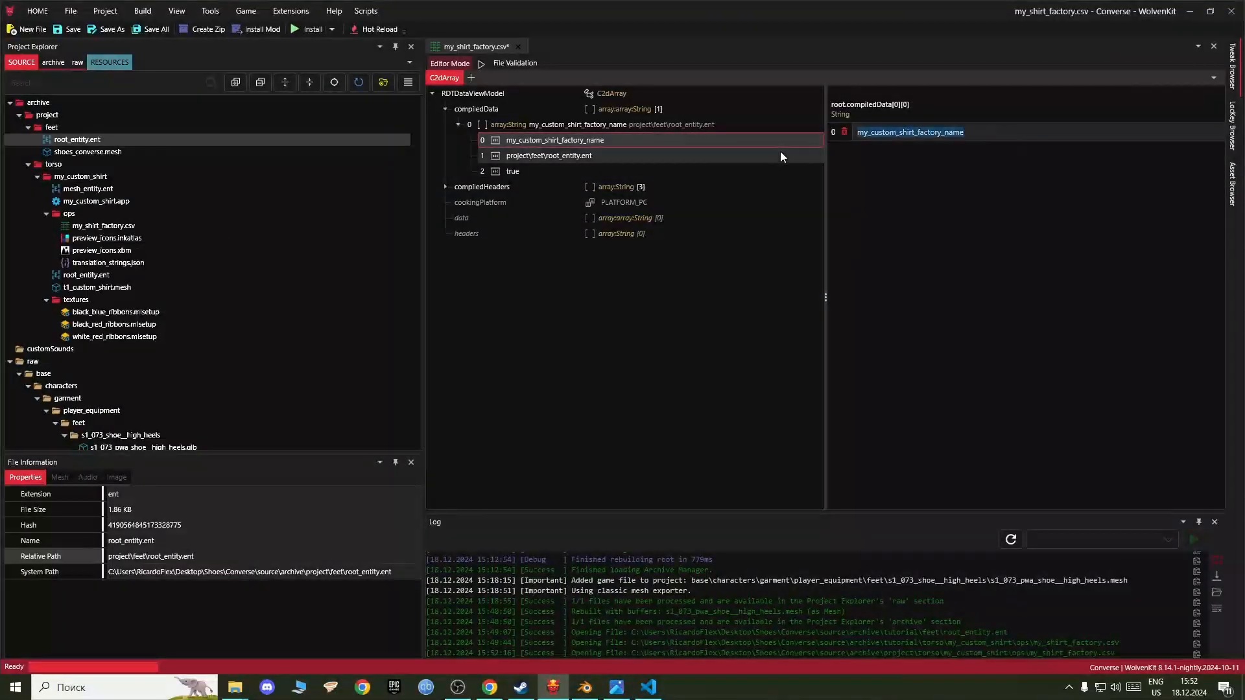
{"action": "key", "text": "ctrl+v"}
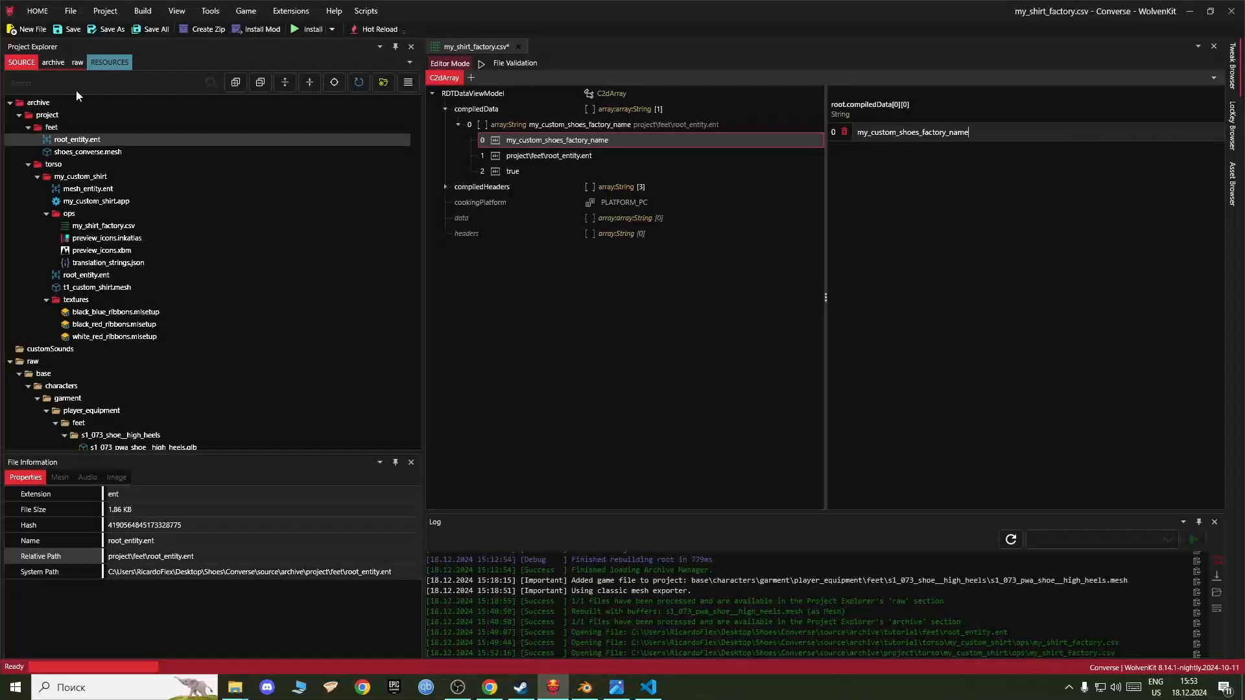
{"action": "left_click", "coordinate": [70, 29]}
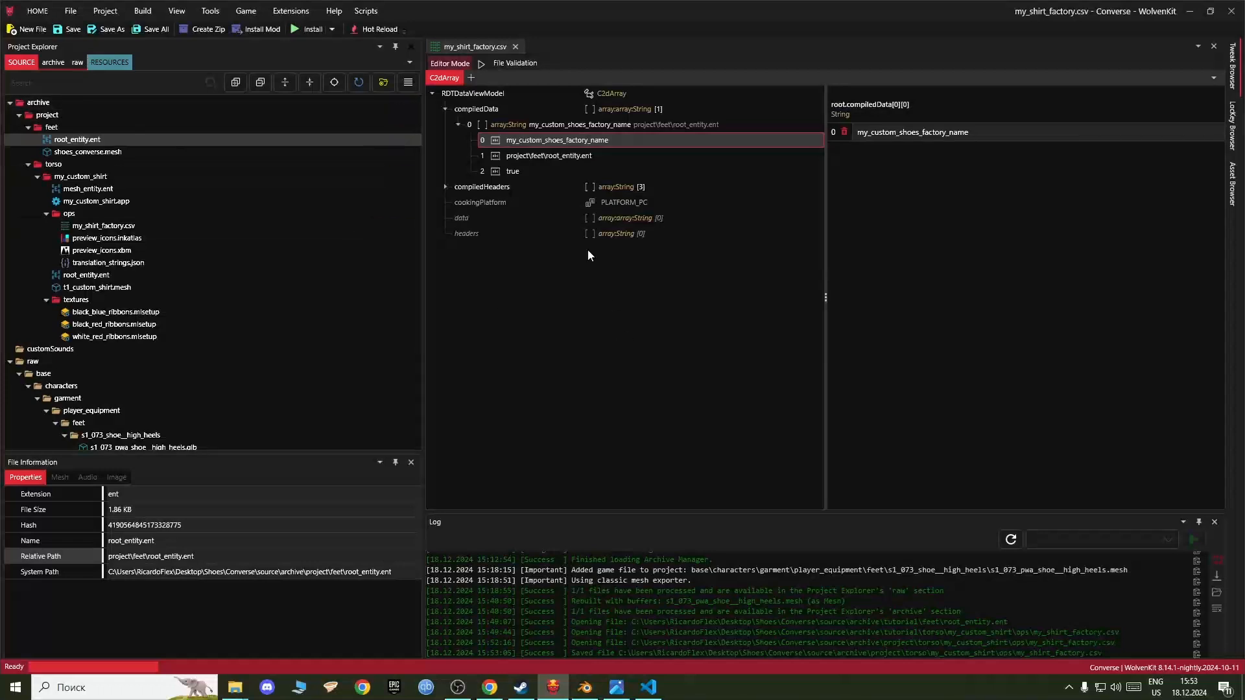
Step: Open root_entity.ent from the project's feet folder and close my_shirt_factory.csv
{"action": "left_click", "coordinate": [512, 141]}
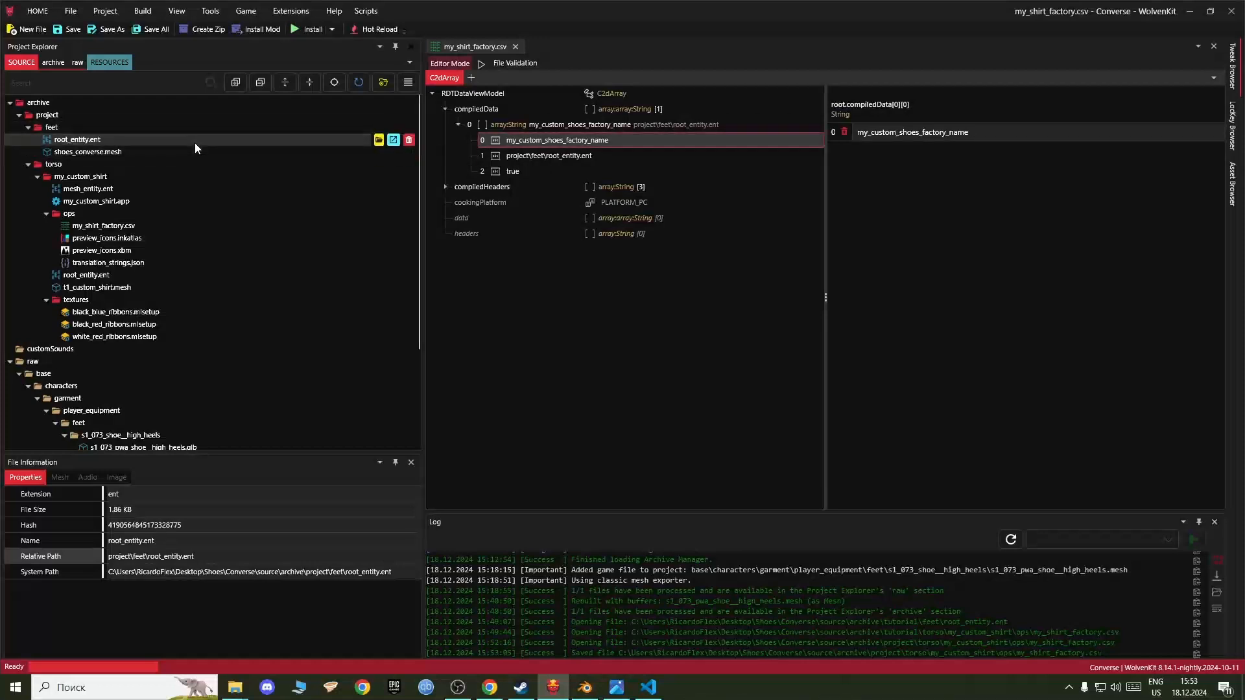
{"action": "left_click", "coordinate": [395, 140]}
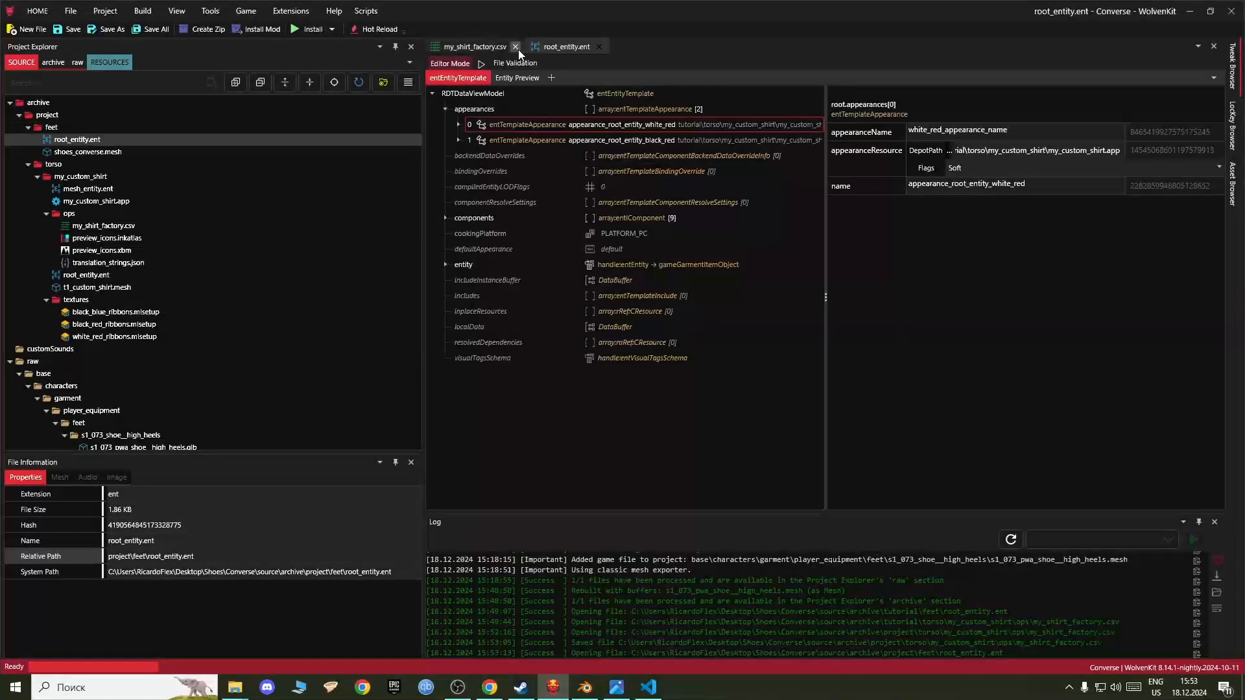
{"action": "left_click", "coordinate": [515, 47]}
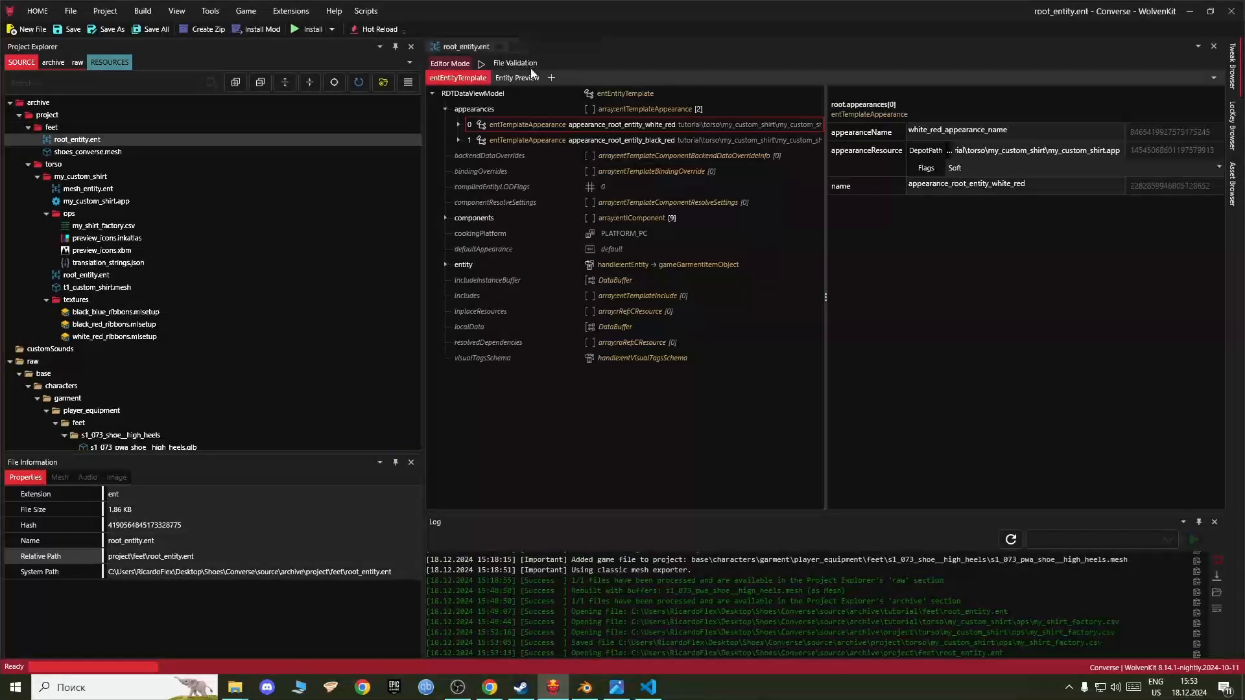
Step: Delete the appearance_root_entity_black_red entry from the appearances array of root_entity.ent
{"action": "left_click", "coordinate": [459, 140]}
{"action": "left_click", "coordinate": [459, 141]}
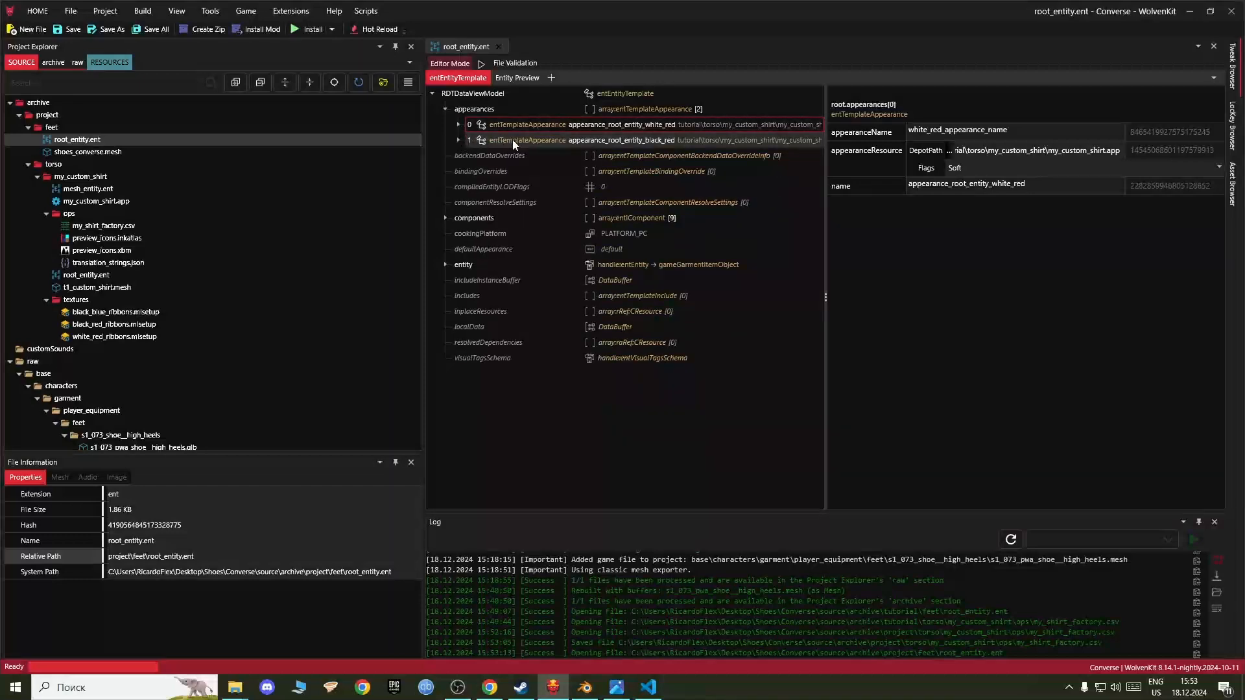
{"action": "left_click", "coordinate": [515, 140]}
{"action": "left_click", "coordinate": [459, 139]}
{"action": "left_click", "coordinate": [460, 139]}
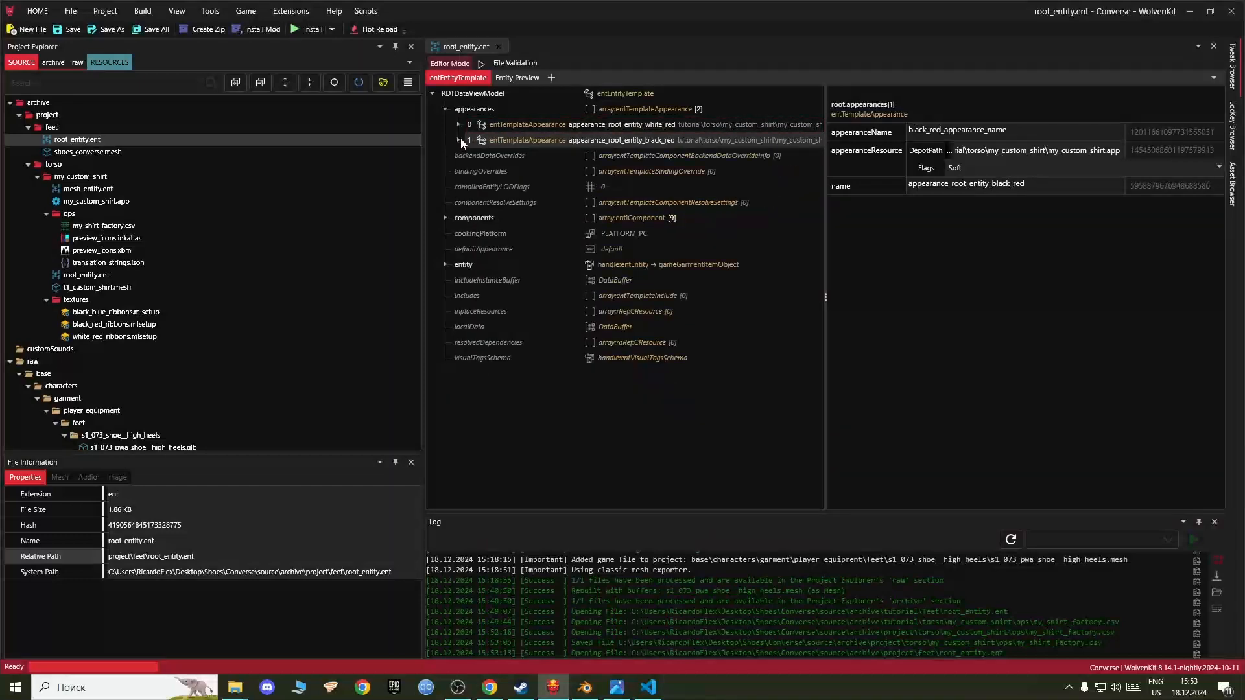
{"action": "right_click", "coordinate": [536, 140]}
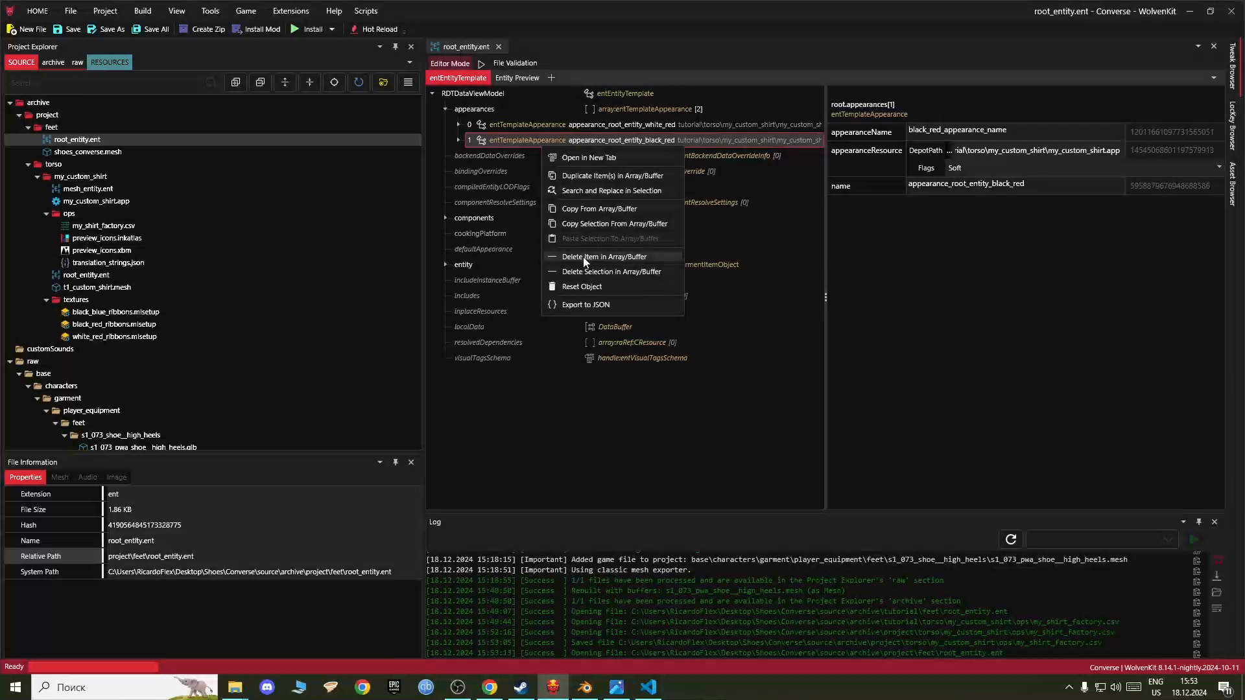
{"action": "left_click", "coordinate": [924, 266]}
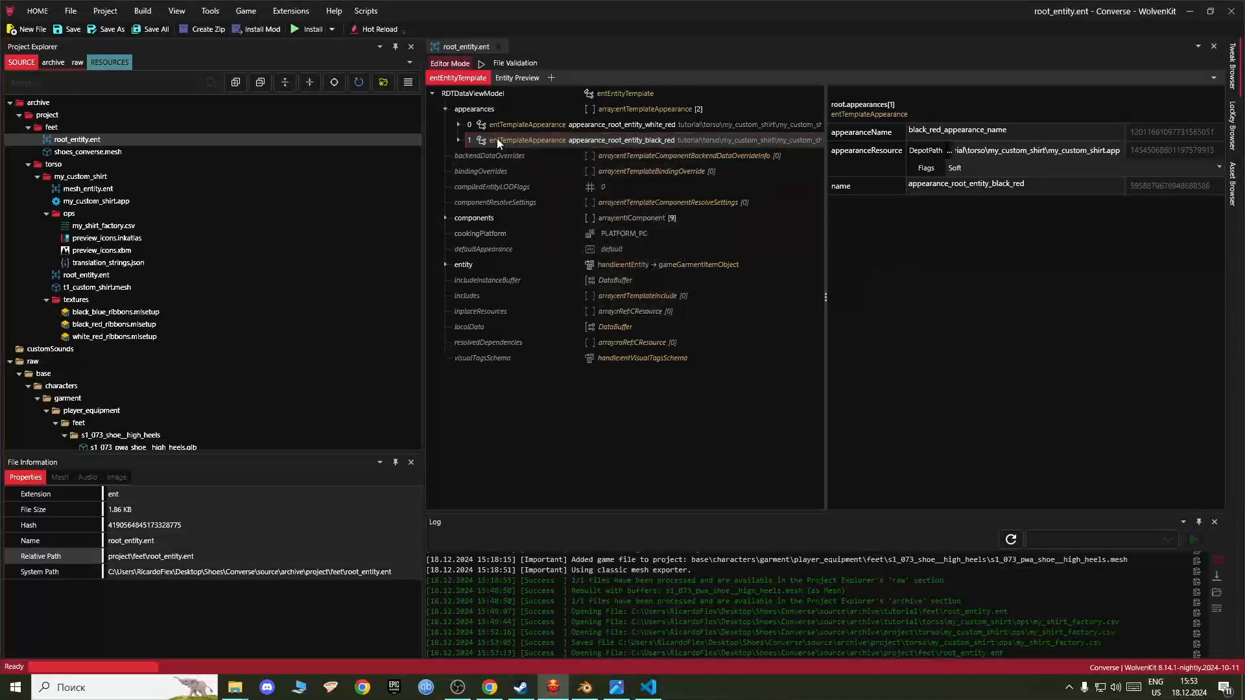
{"action": "left_click_drag", "start_coordinate": [826, 297], "coordinate": [934, 279]}
{"action": "left_click", "coordinate": [458, 140]}
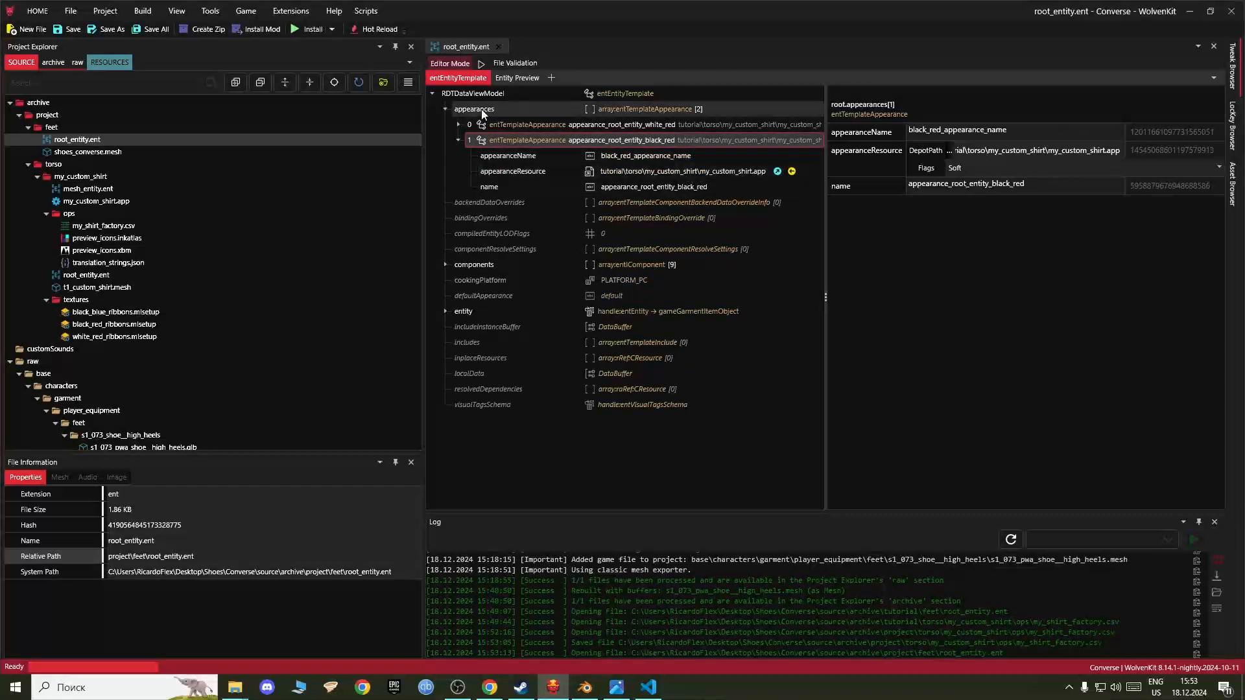
{"action": "left_click", "coordinate": [458, 125]}
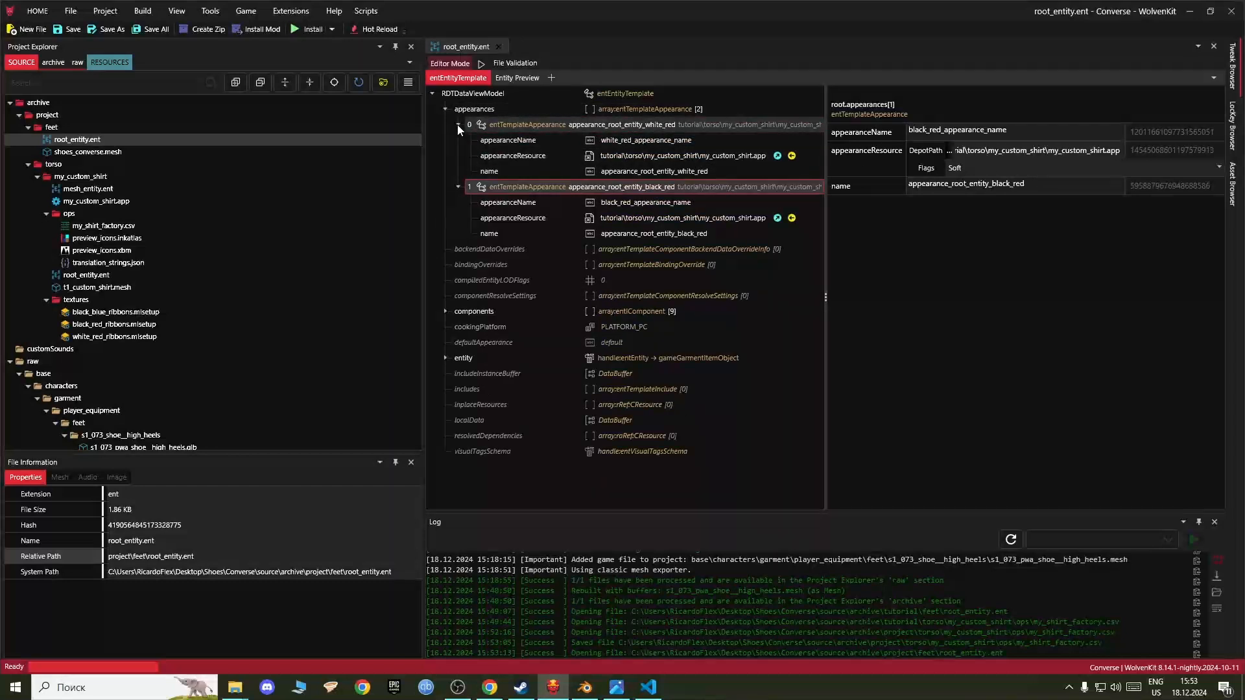
{"action": "left_click", "coordinate": [458, 125]}
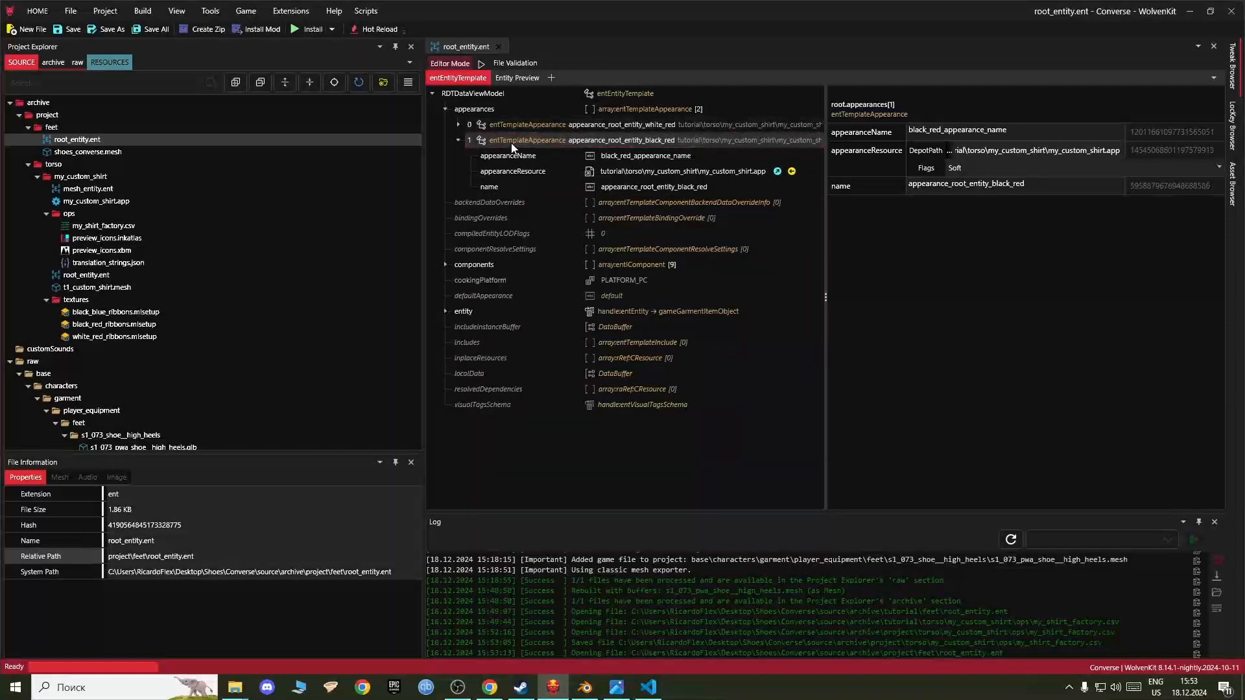
{"action": "left_click", "coordinate": [457, 126]}
{"action": "left_click", "coordinate": [457, 125]}
{"action": "right_click", "coordinate": [534, 146]}
{"action": "left_click", "coordinate": [576, 259]}
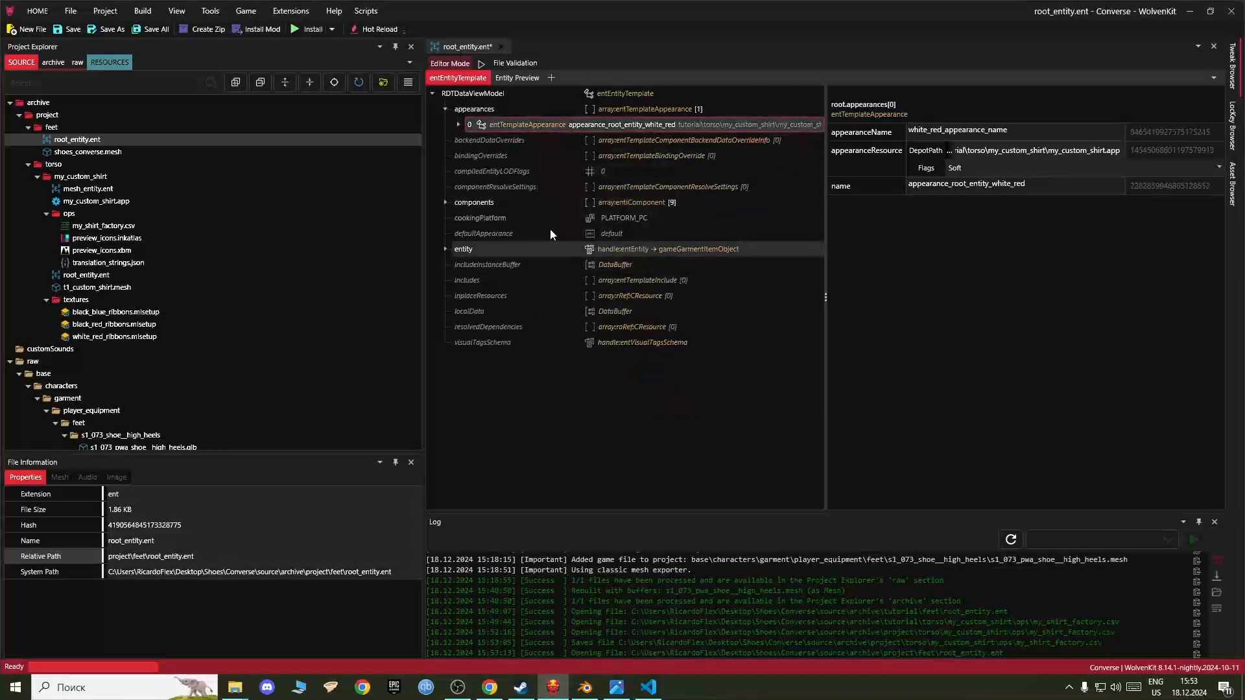
Step: Switch to the overview diagram image and examine how root_entity.ent, my_shirt_factory.csv and the archive.xl file reference each other
{"action": "left_click", "coordinate": [458, 125]}
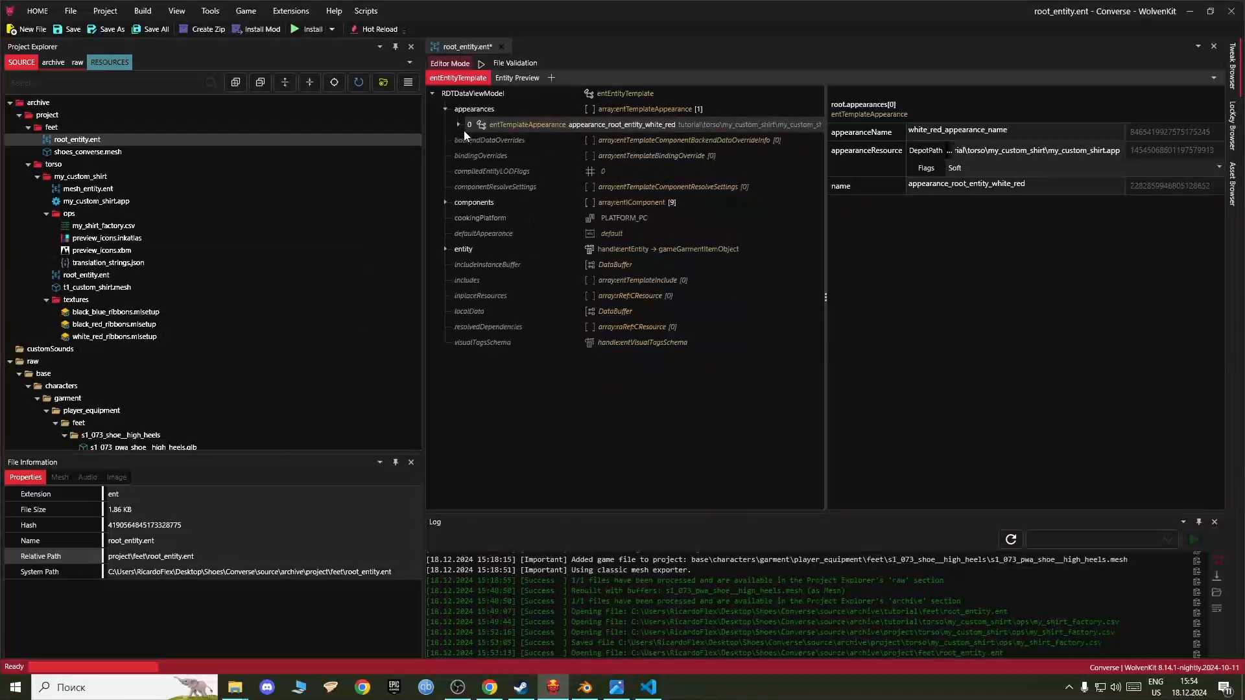
{"action": "left_click", "coordinate": [465, 130]}
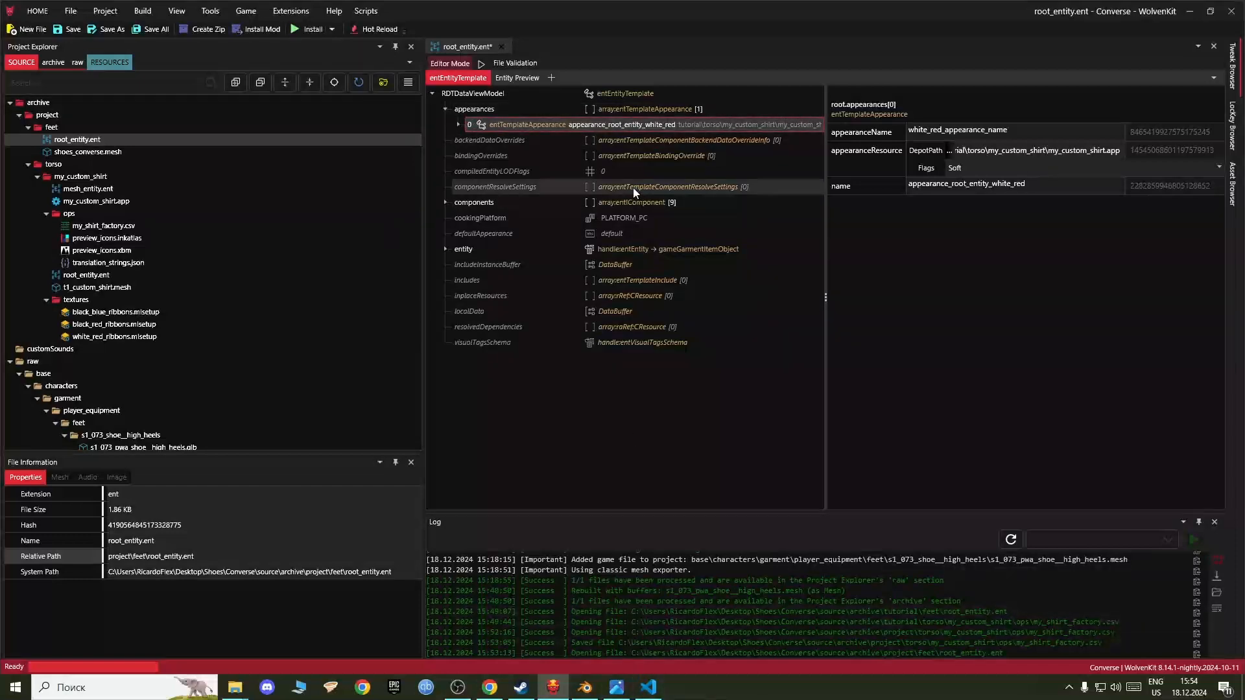
{"action": "left_click", "coordinate": [617, 687]}
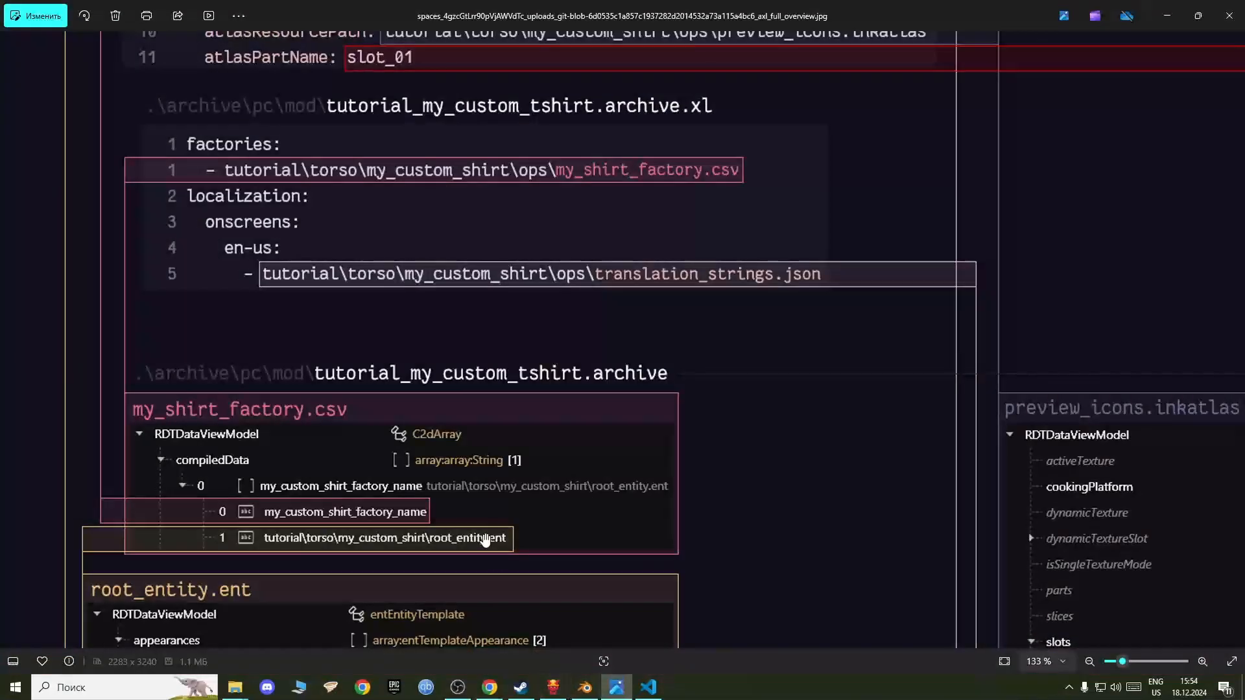
{"action": "scroll", "coordinate": [266, 501], "scroll_direction": "up", "scroll_amount": 2}
{"action": "left_click_drag", "start_coordinate": [269, 542], "coordinate": [456, 184]}
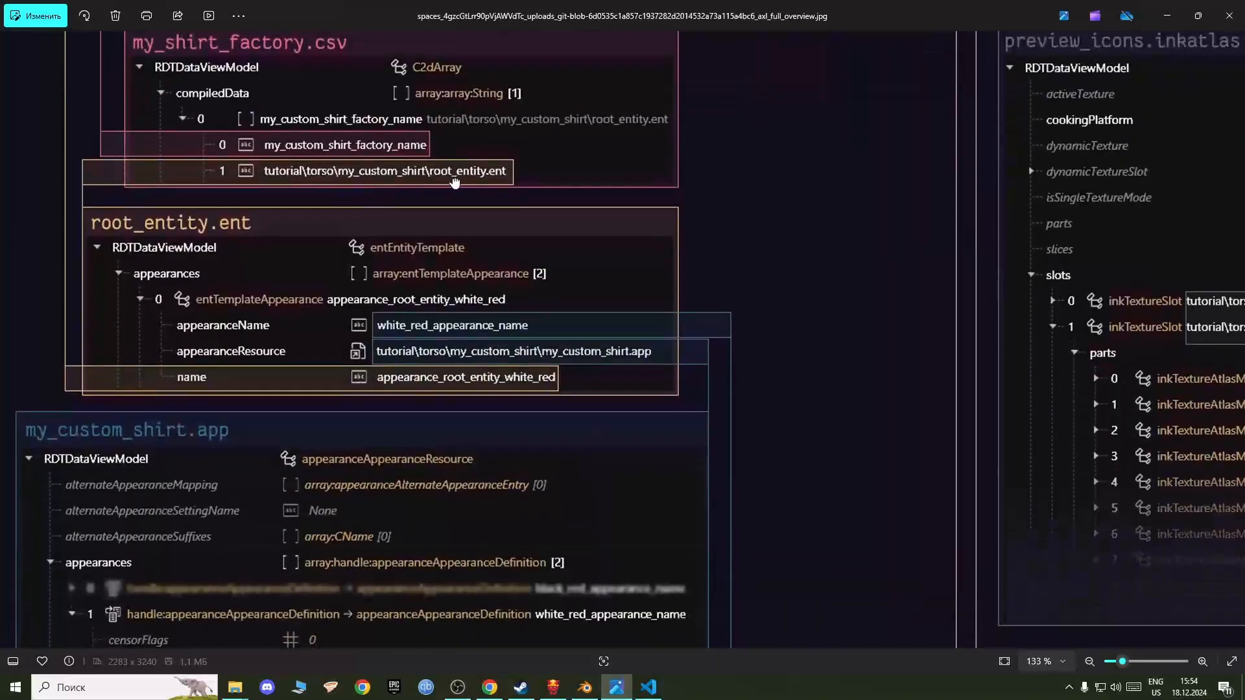
{"action": "left_click_drag", "start_coordinate": [242, 217], "coordinate": [240, 286]}
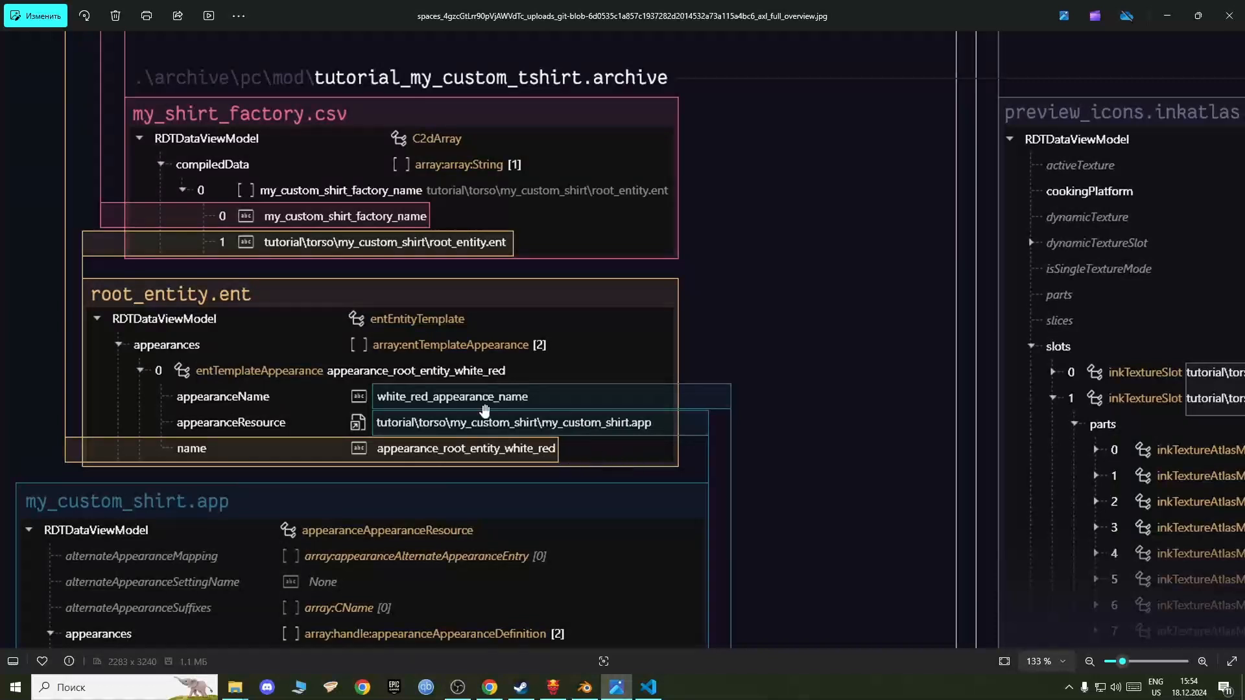
{"action": "left_click_drag", "start_coordinate": [91, 301], "coordinate": [91, 393]}
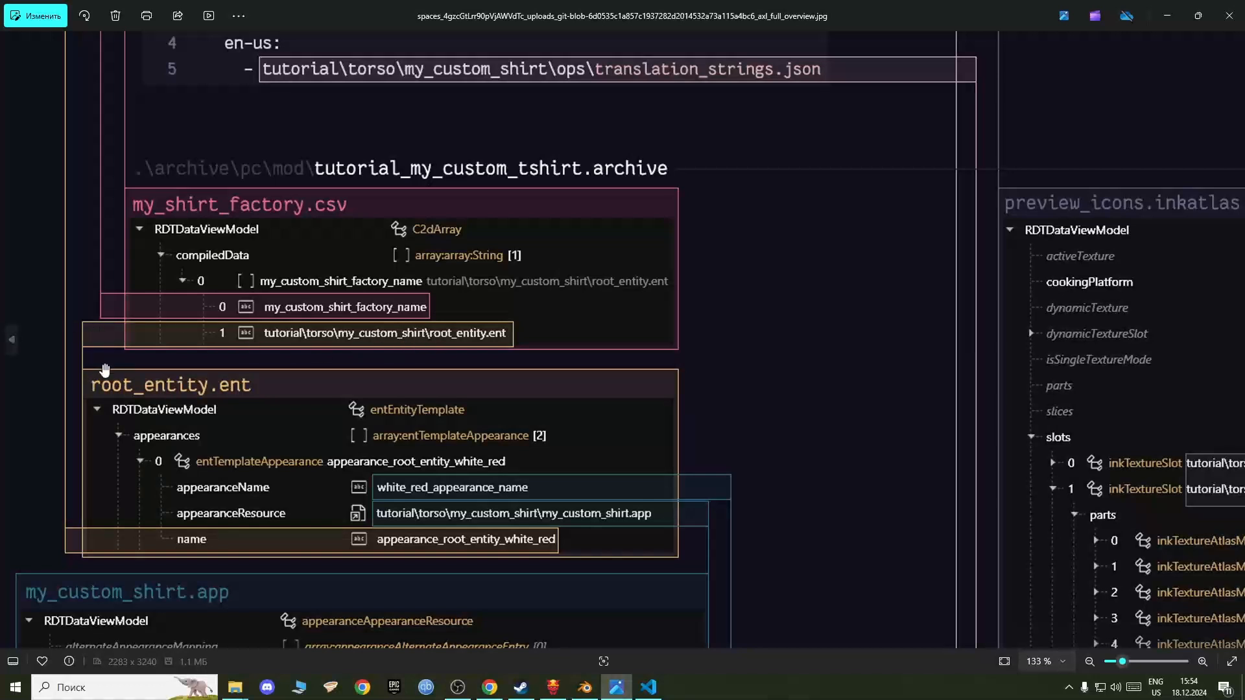
{"action": "left_click_drag", "start_coordinate": [336, 342], "coordinate": [318, 552]}
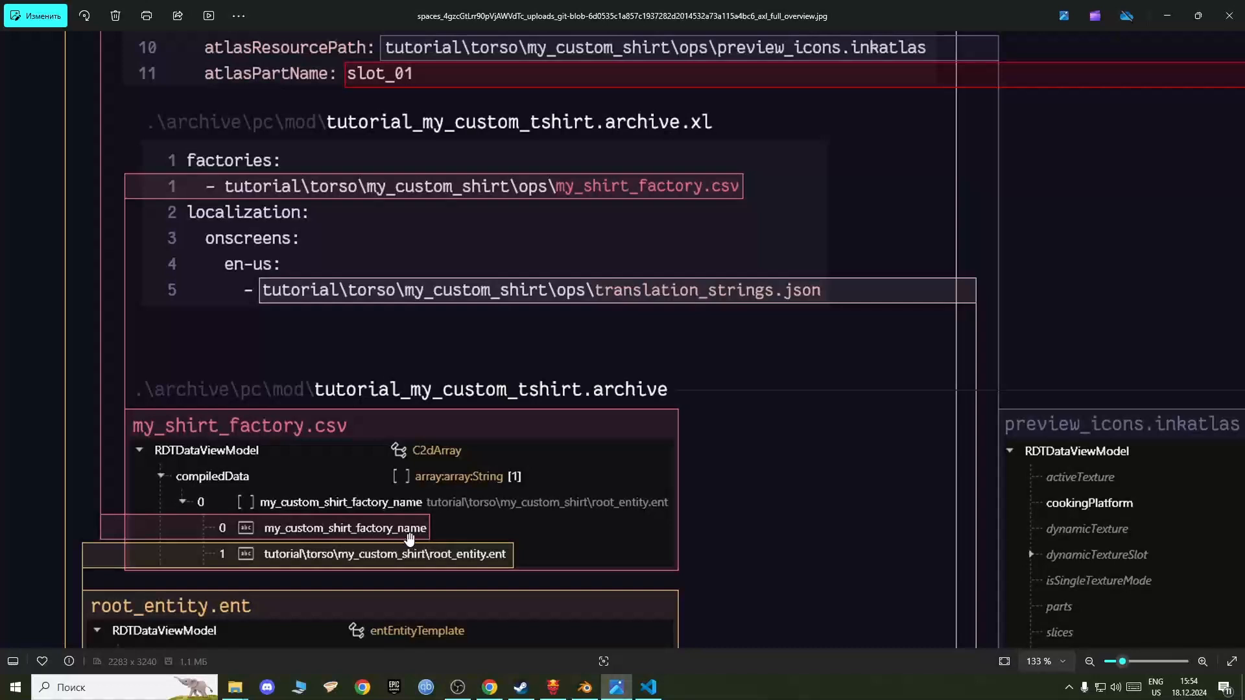
{"action": "left_click_drag", "start_coordinate": [368, 468], "coordinate": [364, 543]}
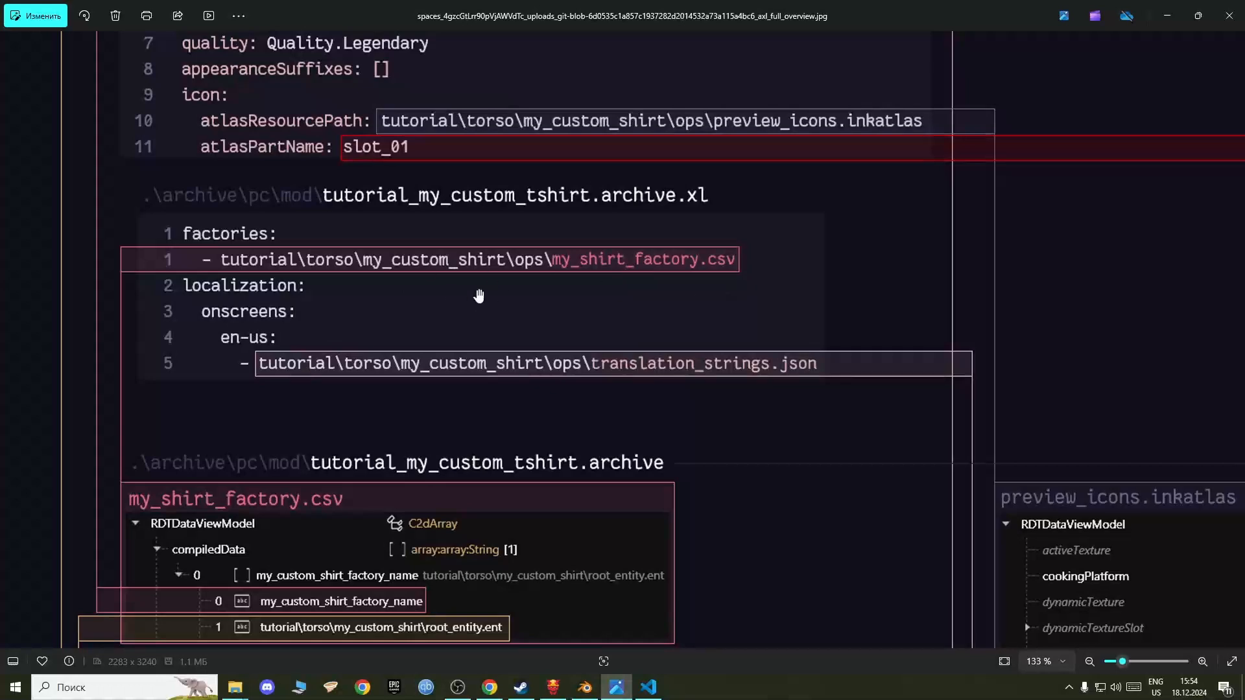
{"action": "left_click_drag", "start_coordinate": [367, 295], "coordinate": [445, 298]}
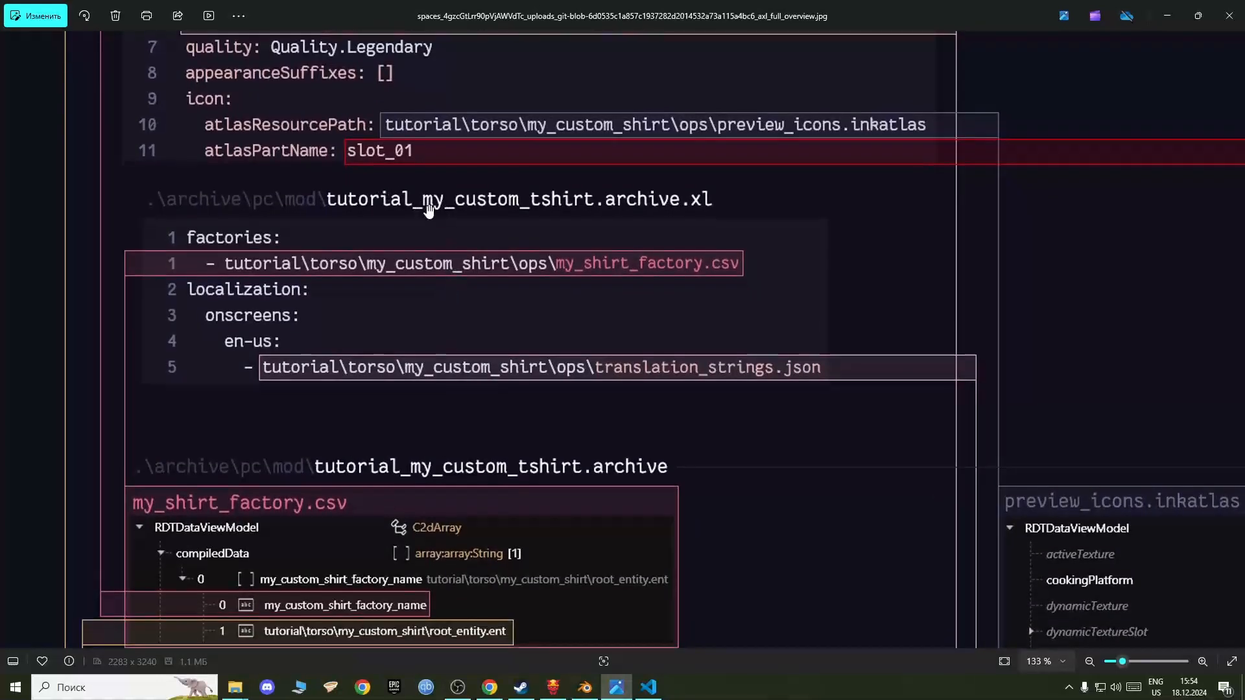
Step: Open tutorial_my_custom_tshirt.archive.xl from the WolvenKit project's resources in the code editor and compare it with the overview diagram
{"action": "left_click", "coordinate": [553, 687]}
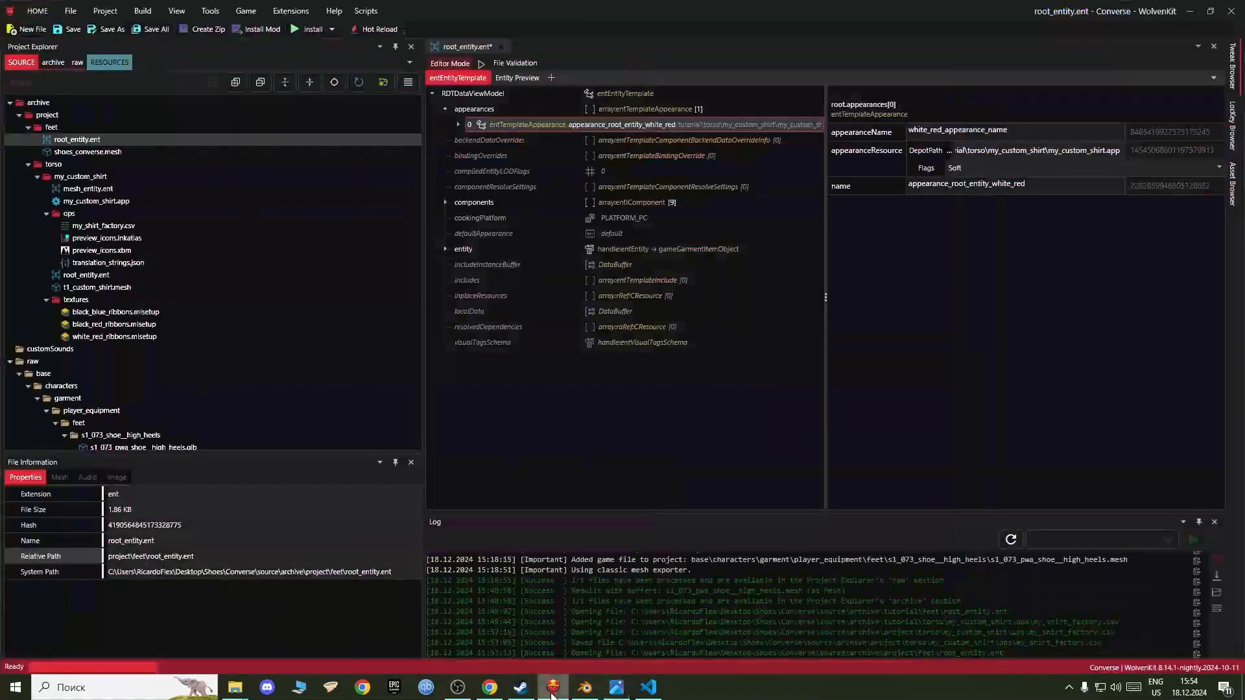
{"action": "scroll", "coordinate": [375, 308], "scroll_direction": "down", "scroll_amount": 5}
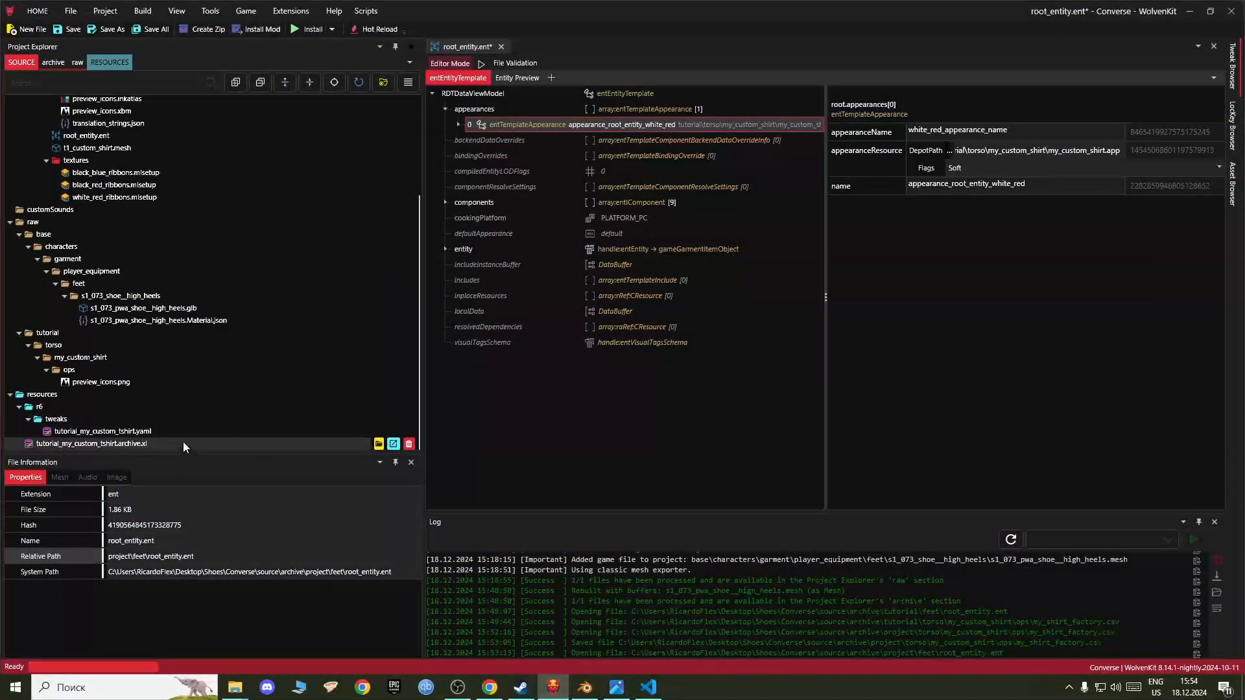
{"action": "left_click", "coordinate": [183, 443]}
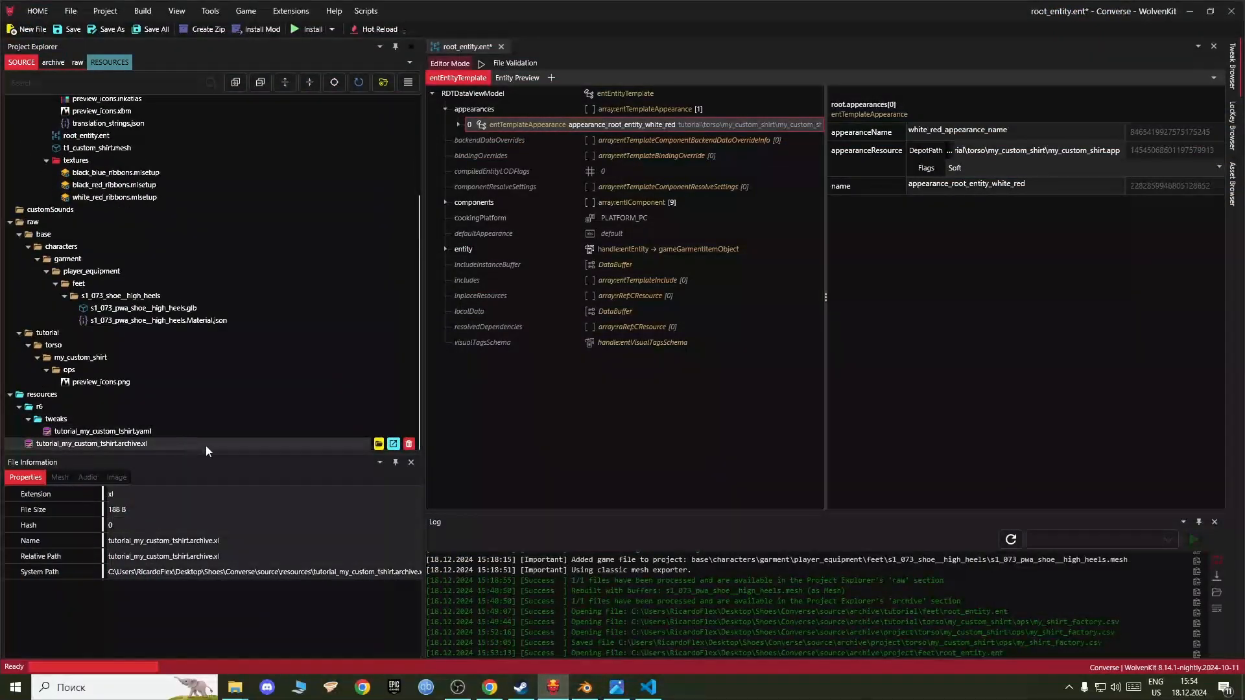
{"action": "left_click", "coordinate": [393, 444]}
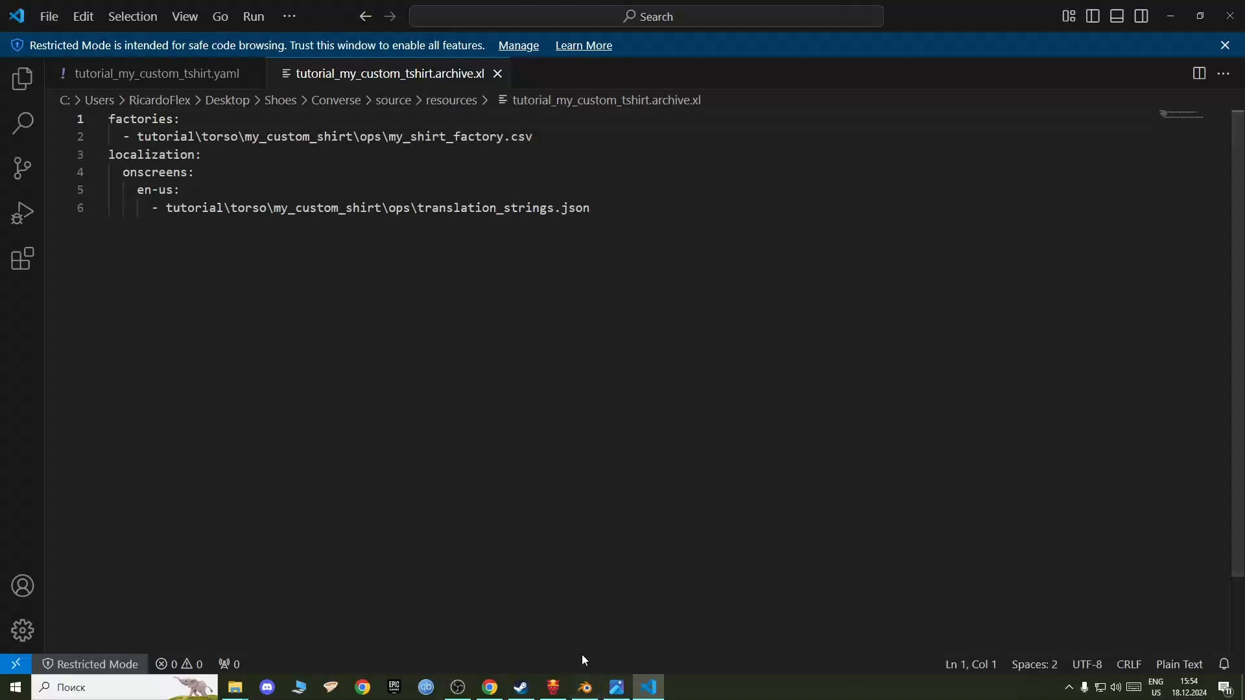
{"action": "left_click", "coordinate": [618, 692]}
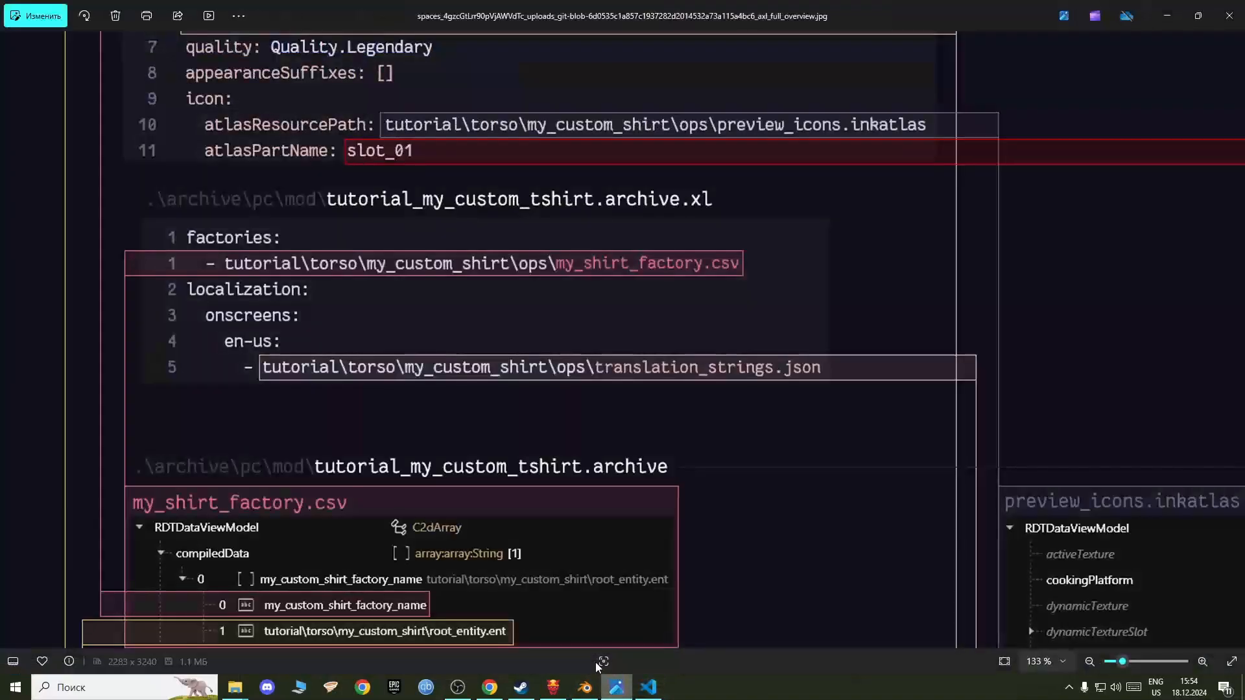
Step: Examine the factory reference in the overview diagram and compare it with tutorial_my_custom_tshirt.archive.xl in the code editor
{"action": "scroll", "coordinate": [491, 293], "scroll_direction": "down", "scroll_amount": 5}
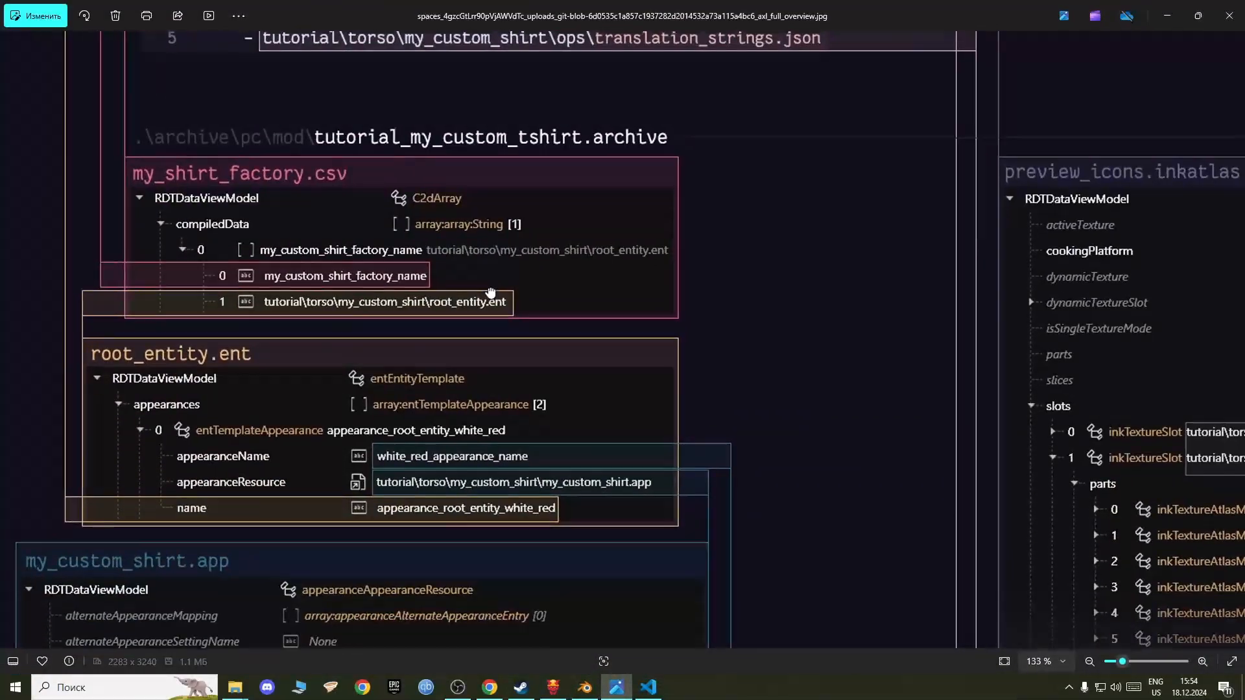
{"action": "left_click_drag", "start_coordinate": [491, 293], "coordinate": [491, 303]}
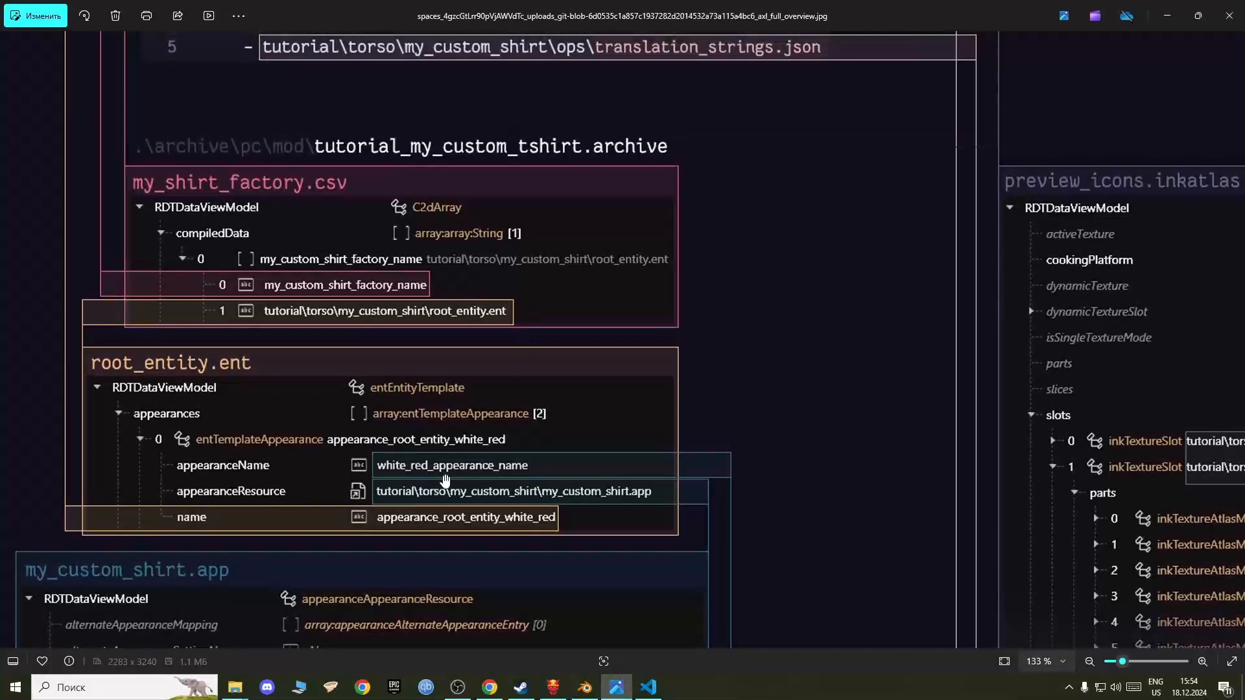
{"action": "scroll", "coordinate": [141, 323], "scroll_direction": "up", "scroll_amount": 5}
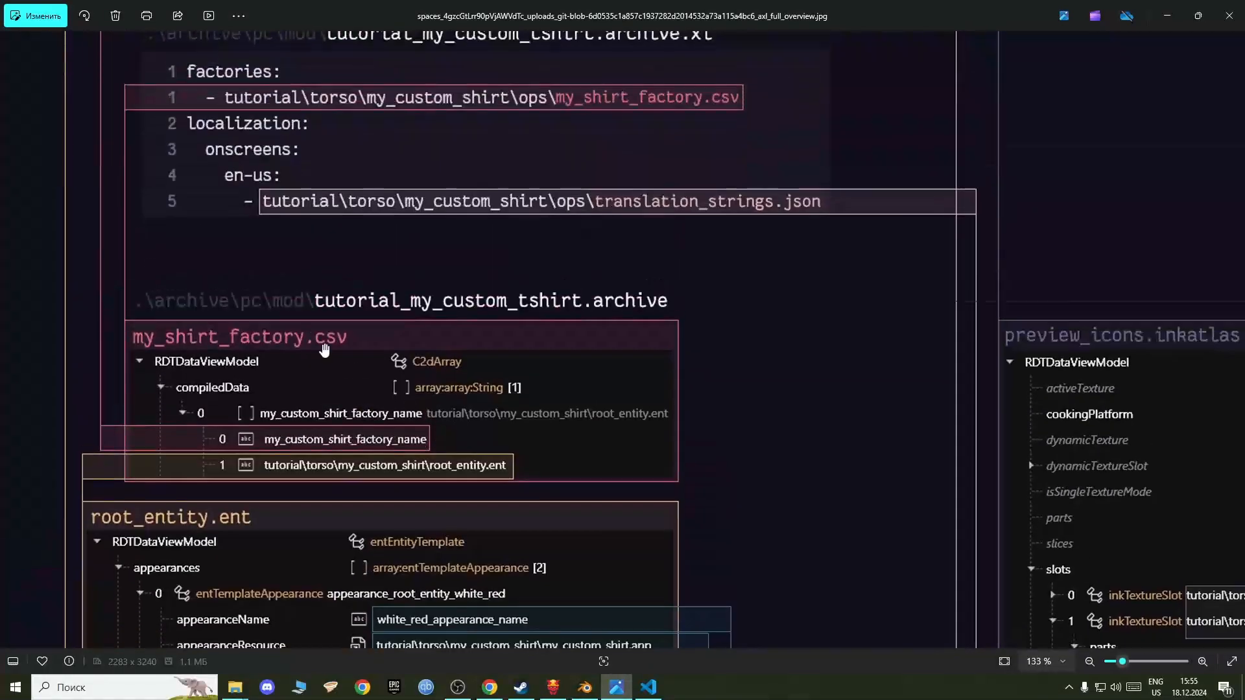
{"action": "scroll", "coordinate": [142, 323], "scroll_direction": "up", "scroll_amount": 3}
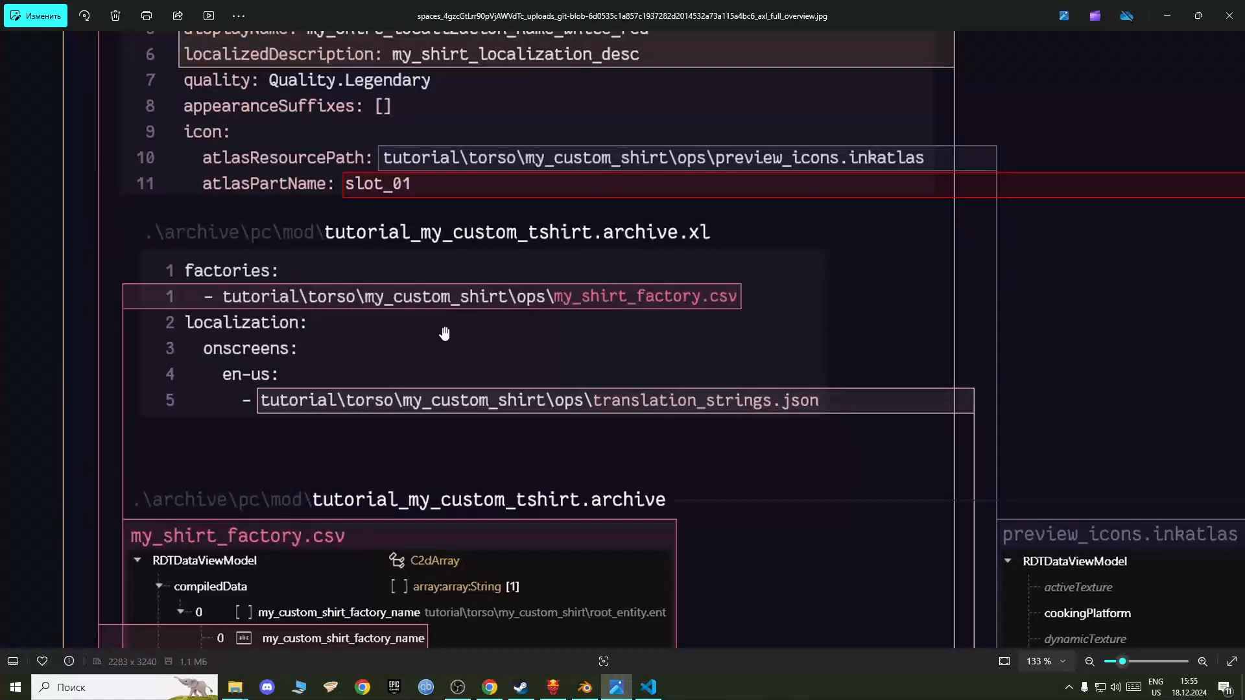
{"action": "scroll", "coordinate": [321, 457], "scroll_direction": "down", "scroll_amount": 2}
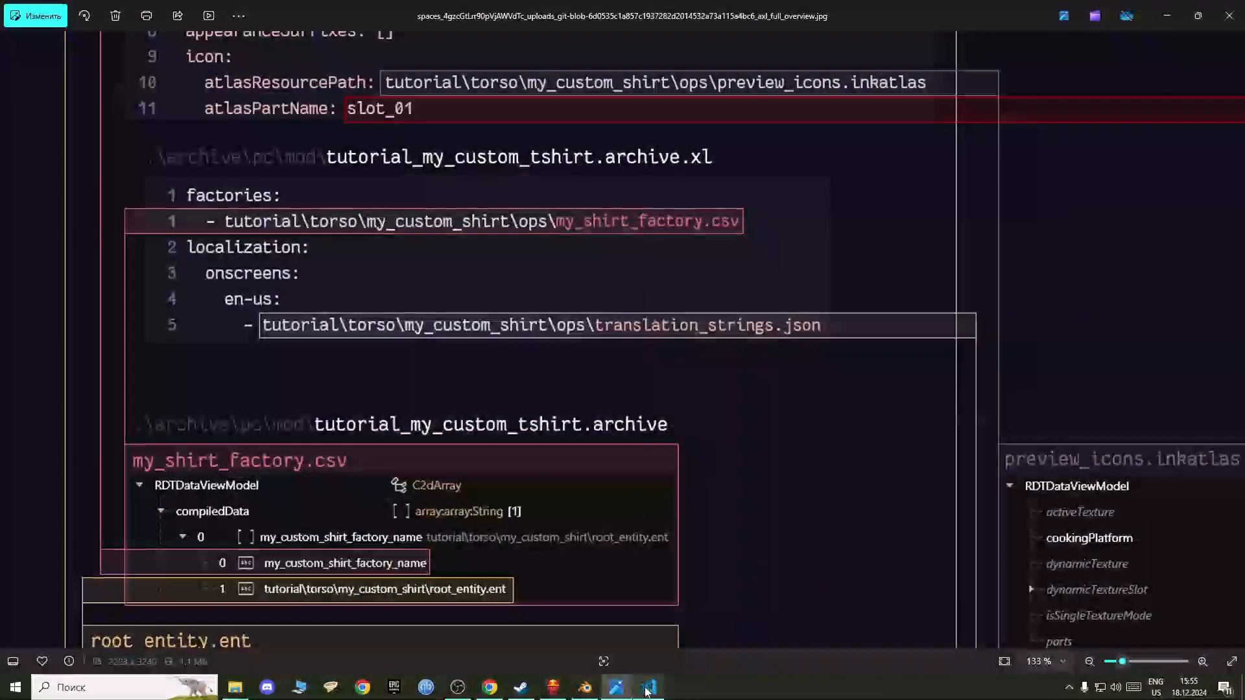
{"action": "left_click", "coordinate": [648, 689]}
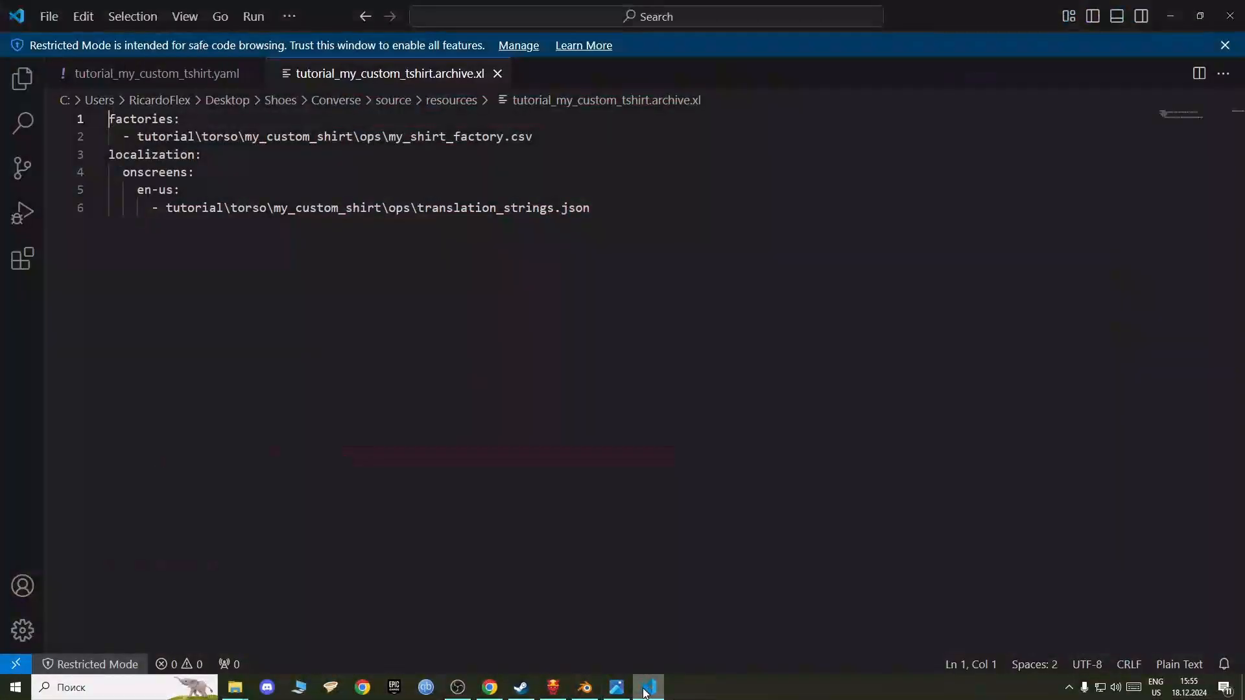
Step: Switch to WolvenKit and rename my_shirt_factory.csv in the project's ops folder to my_shoes_factory.csv, leaving project file references not updated automatically
{"action": "left_click", "coordinate": [550, 685]}
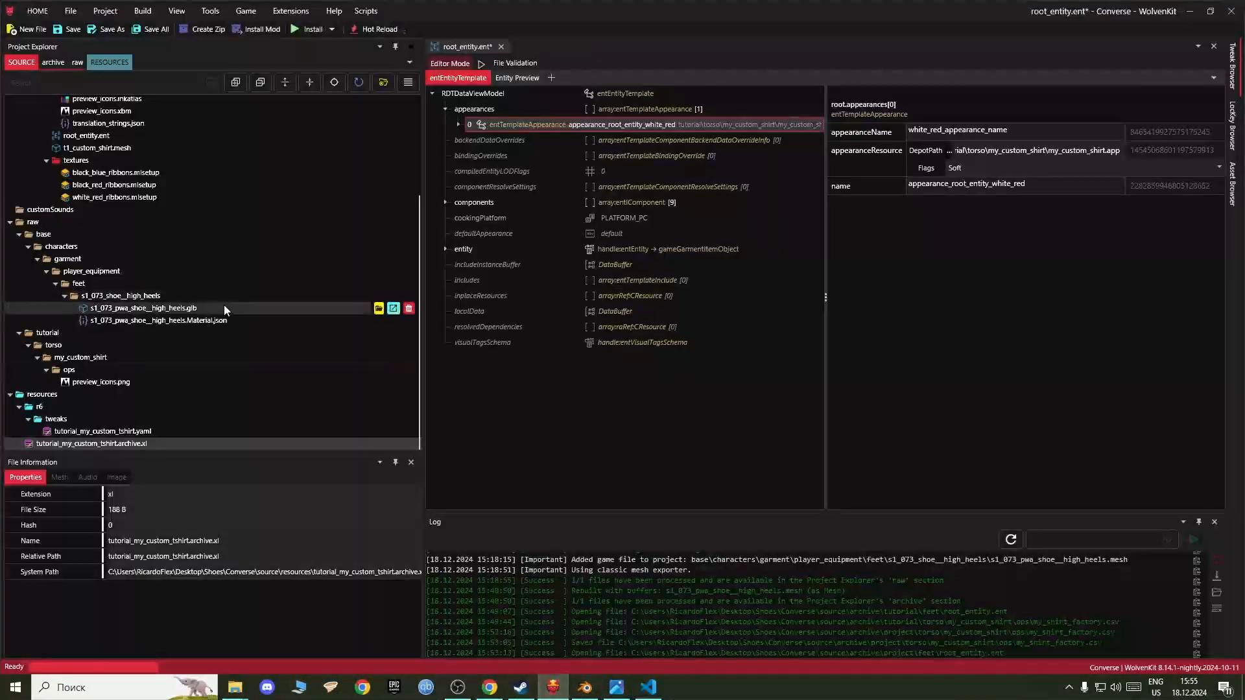
{"action": "left_click_drag", "start_coordinate": [417, 397], "coordinate": [440, 211]}
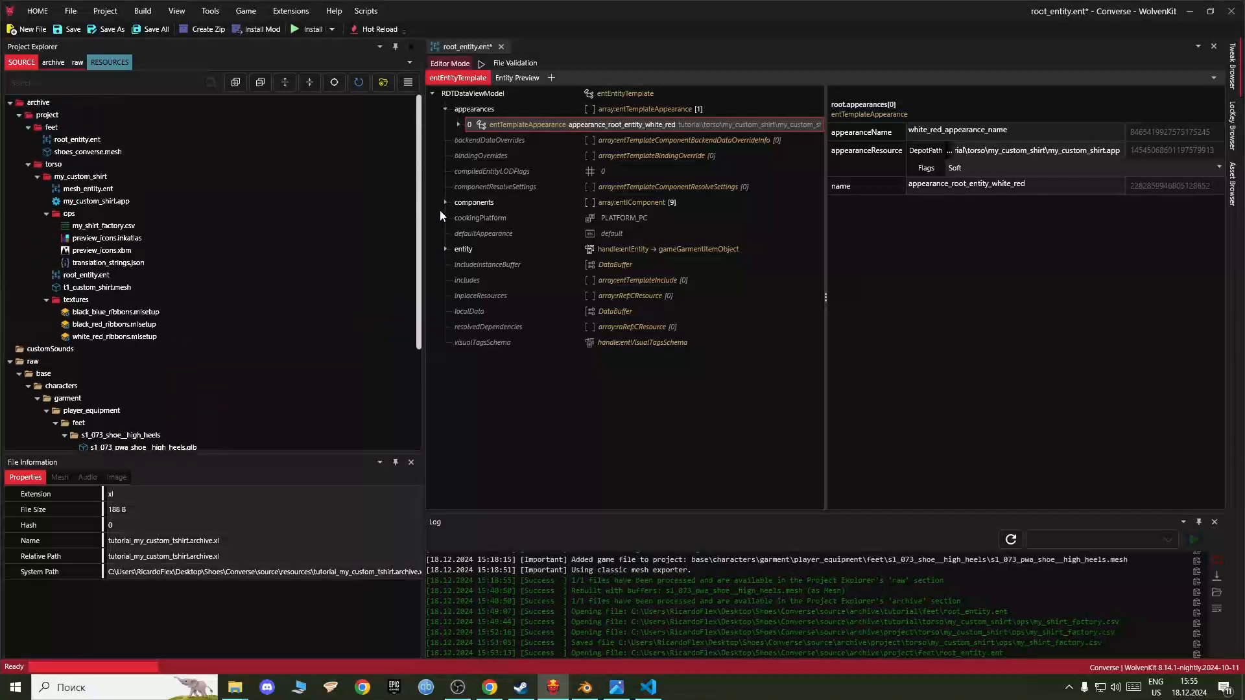
{"action": "left_click", "coordinate": [180, 228]}
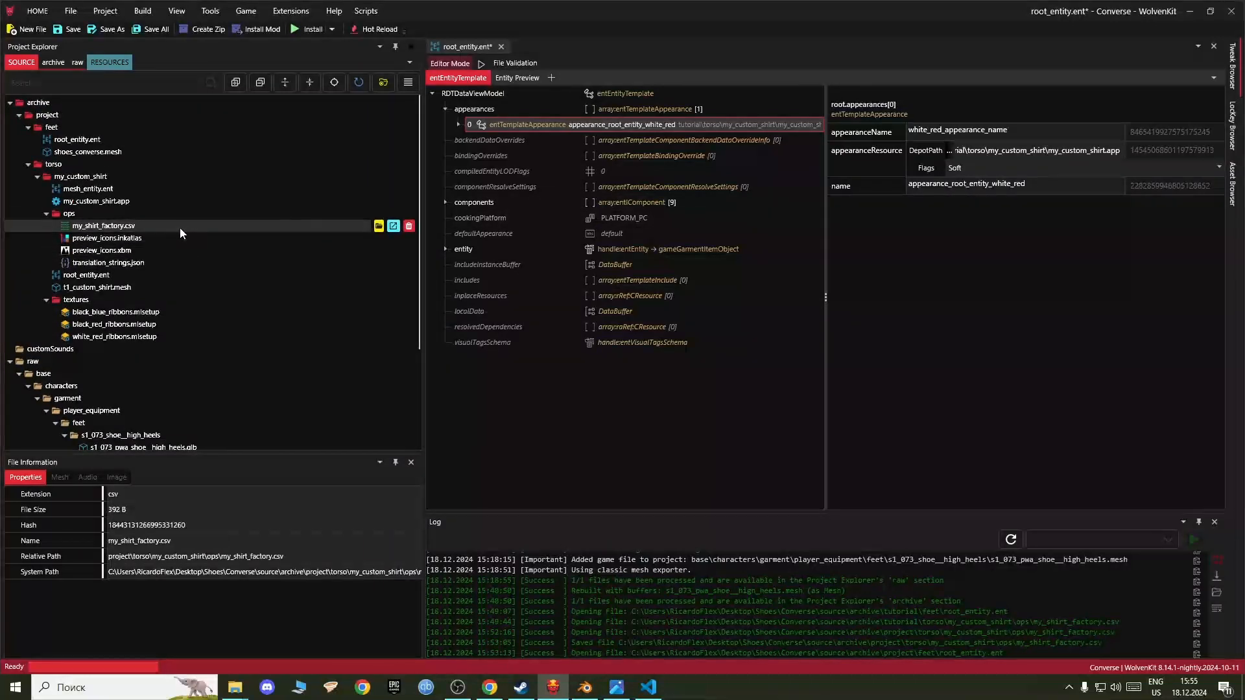
{"action": "right_click", "coordinate": [177, 224]}
{"action": "left_click", "coordinate": [224, 309]}
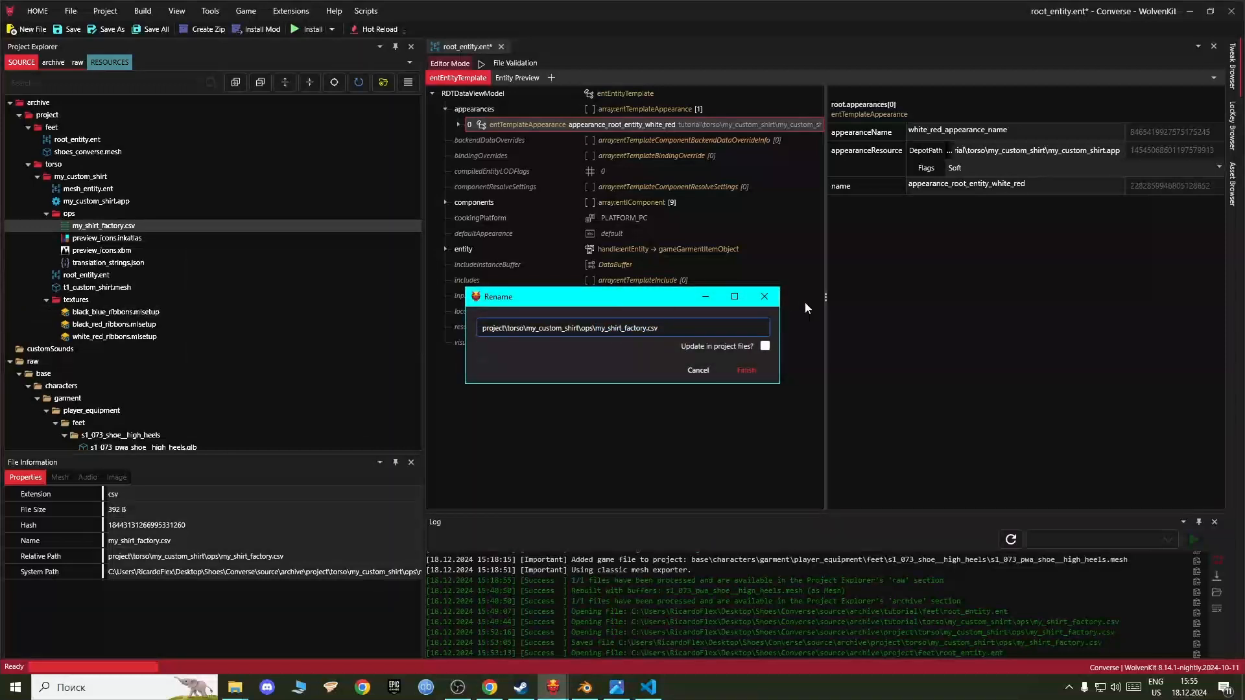
{"action": "key", "text": "BackSpace"}
{"action": "key", "text": "BackSpace"}
{"action": "key", "text": "BackSpace"}
{"action": "key", "text": "BackSpace"}
{"action": "key", "text": "BackSpace"}
{"action": "type", "text": "shoes"}
{"action": "left_click", "coordinate": [747, 371]}
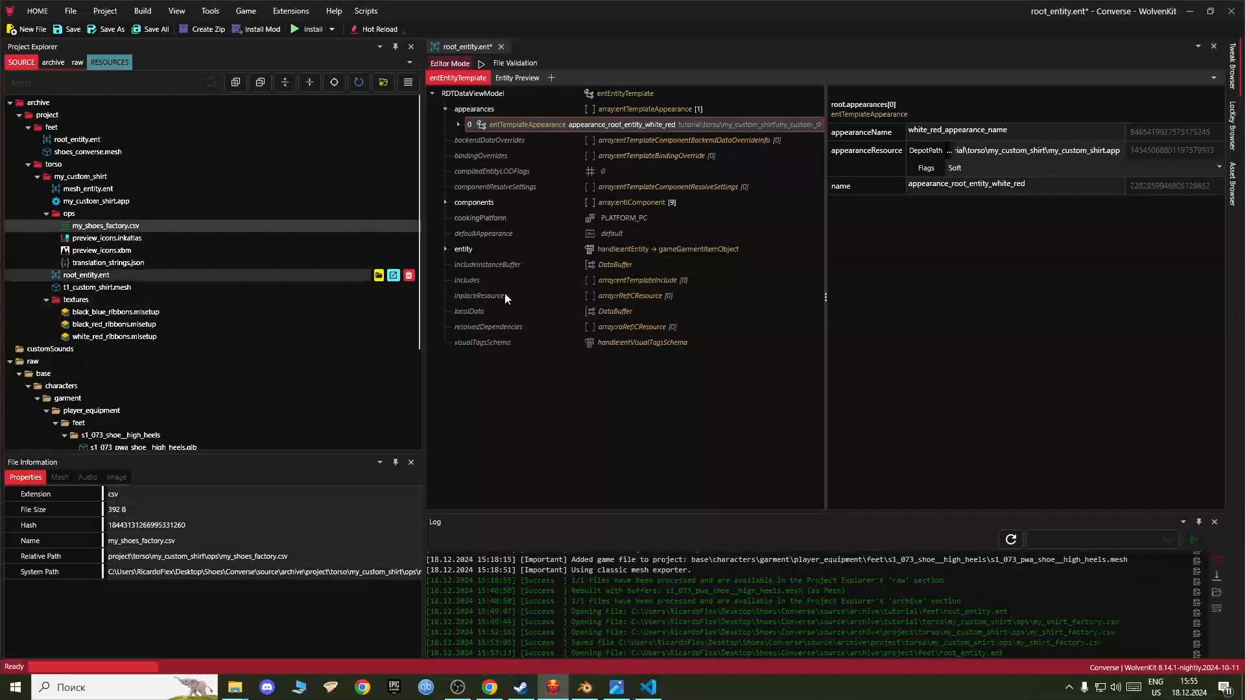
Step: Change the factory file name in tutorial_my_custom_tshirt.archive.xl to my_shoes_factory.csv, save the file and close the code editor
{"action": "left_click", "coordinate": [649, 688]}
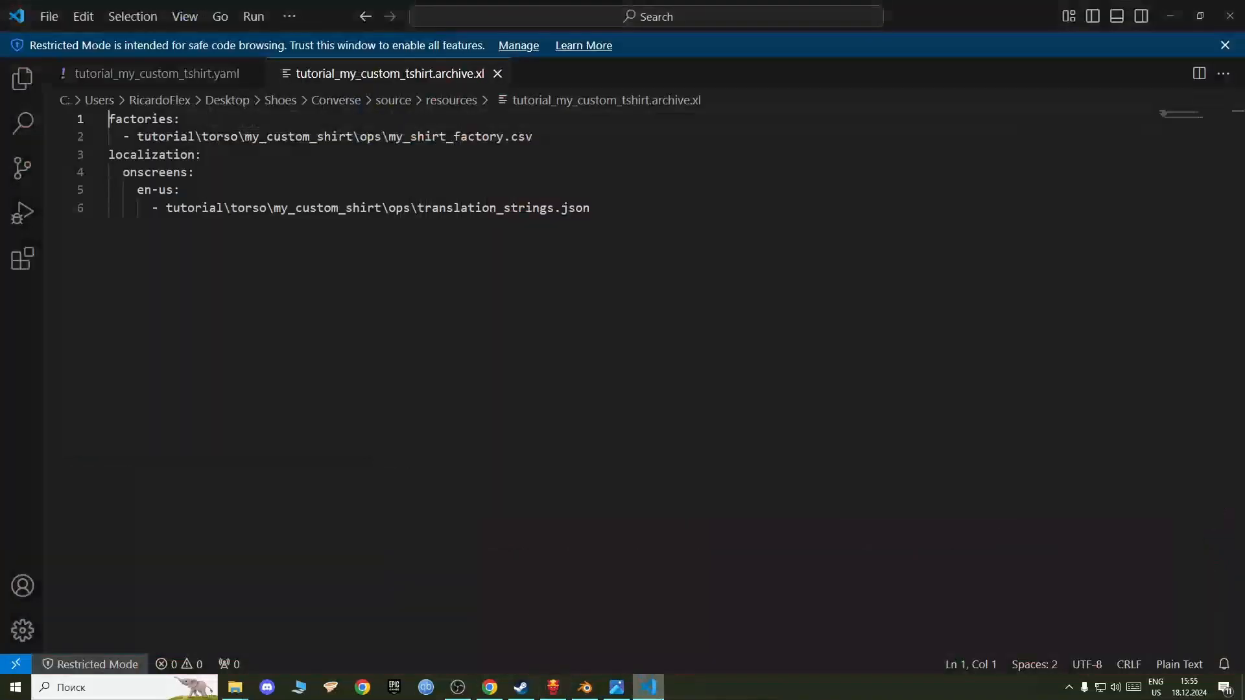
{"action": "left_click", "coordinate": [444, 138]}
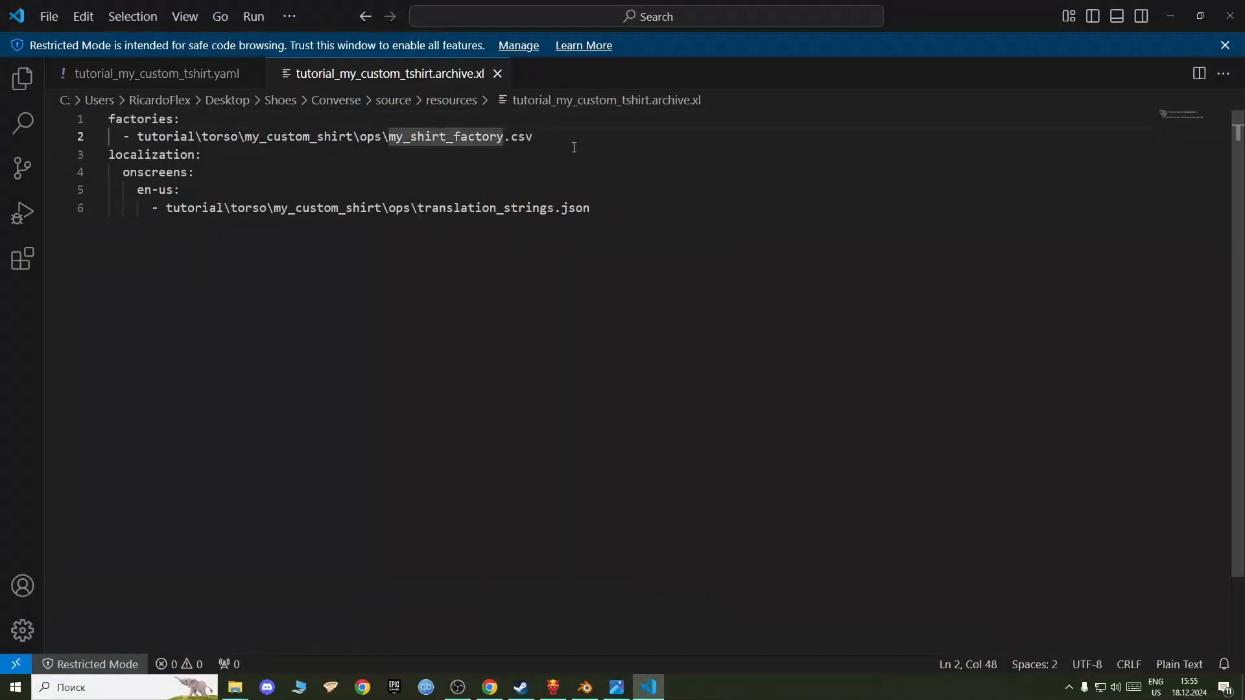
{"action": "key", "text": "BackSpace"}
{"action": "key", "text": "BackSpace"}
{"action": "key", "text": "BackSpace"}
{"action": "type", "text": "oes"}
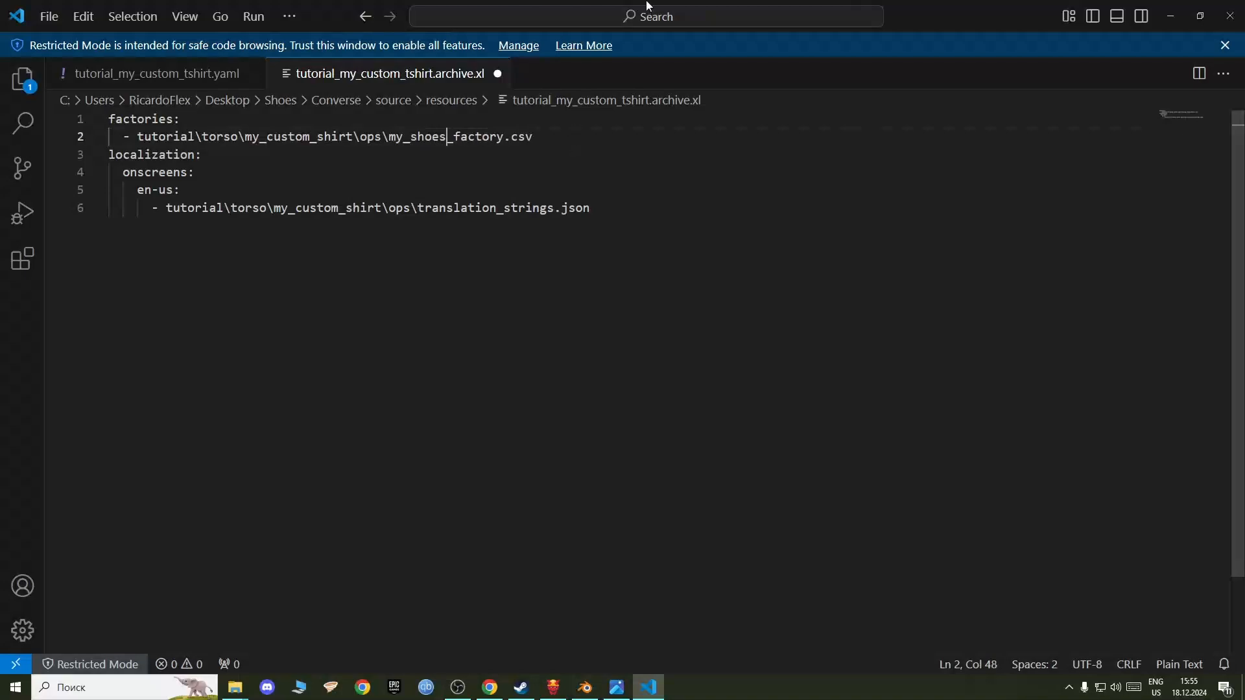
{"action": "left_click", "coordinate": [51, 18]}
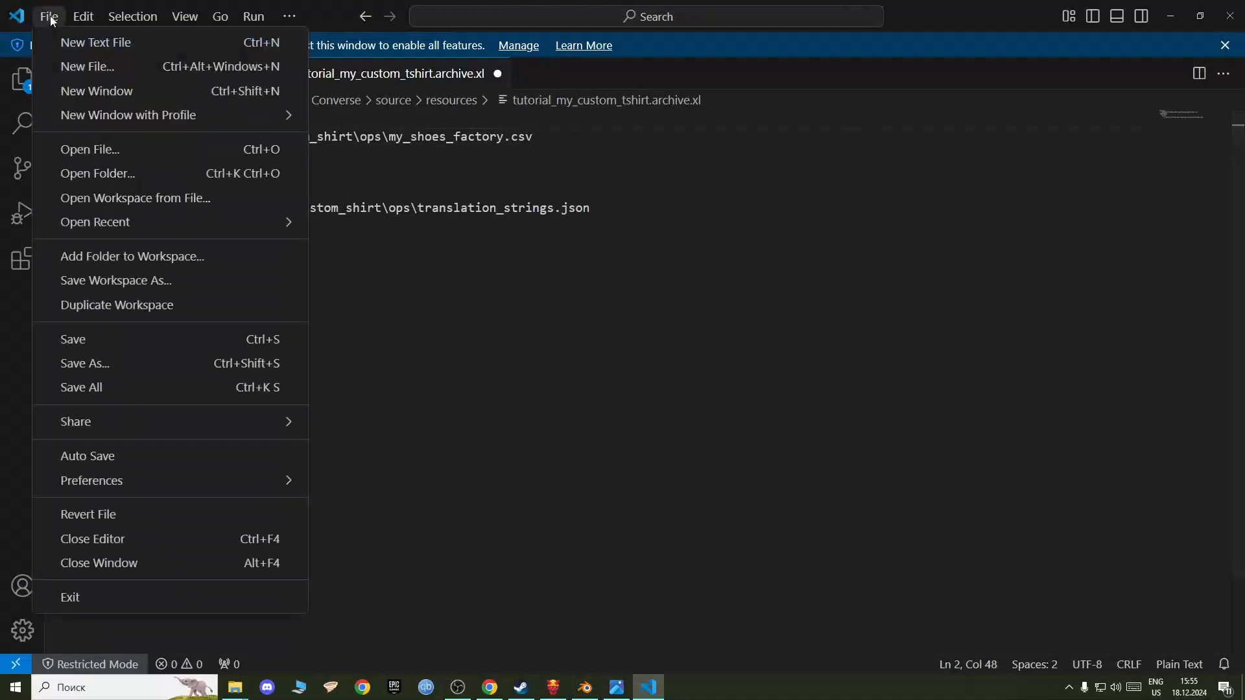
{"action": "left_click", "coordinate": [76, 339]}
{"action": "left_click", "coordinate": [1231, 16]}
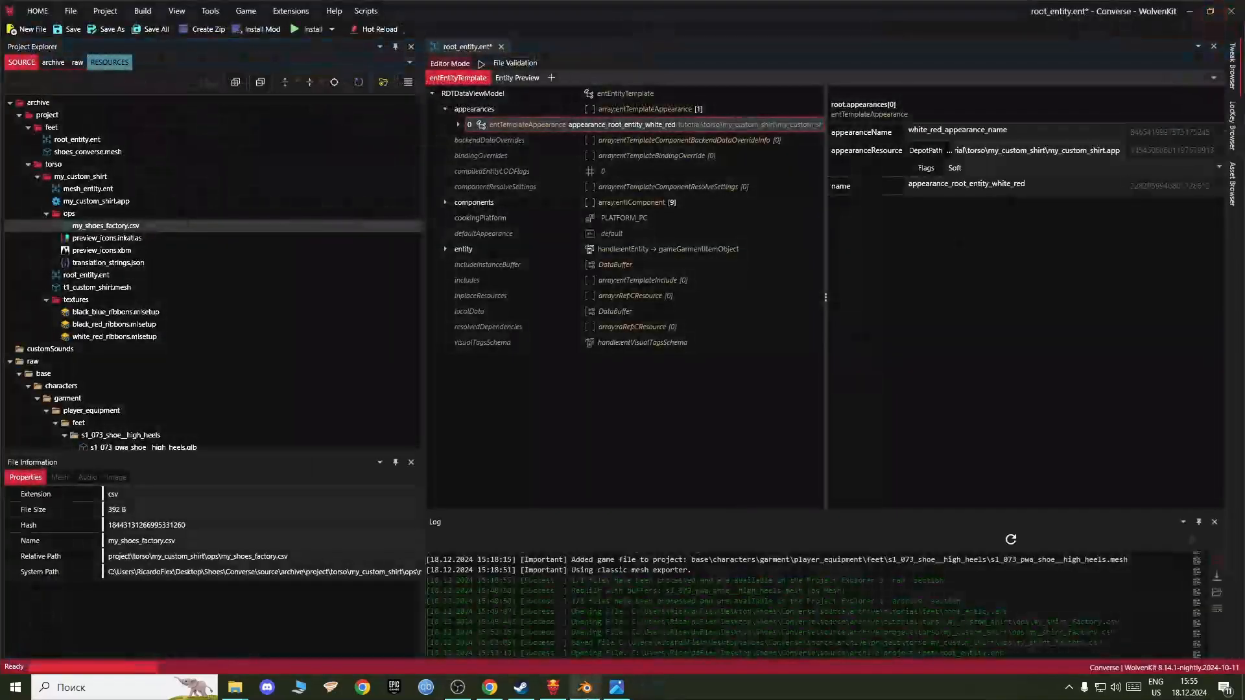
Step: Switch to the overview diagram image and trace the name field of root_entity.ent back to the appearanceName line of the yaml
{"action": "left_click", "coordinate": [616, 691]}
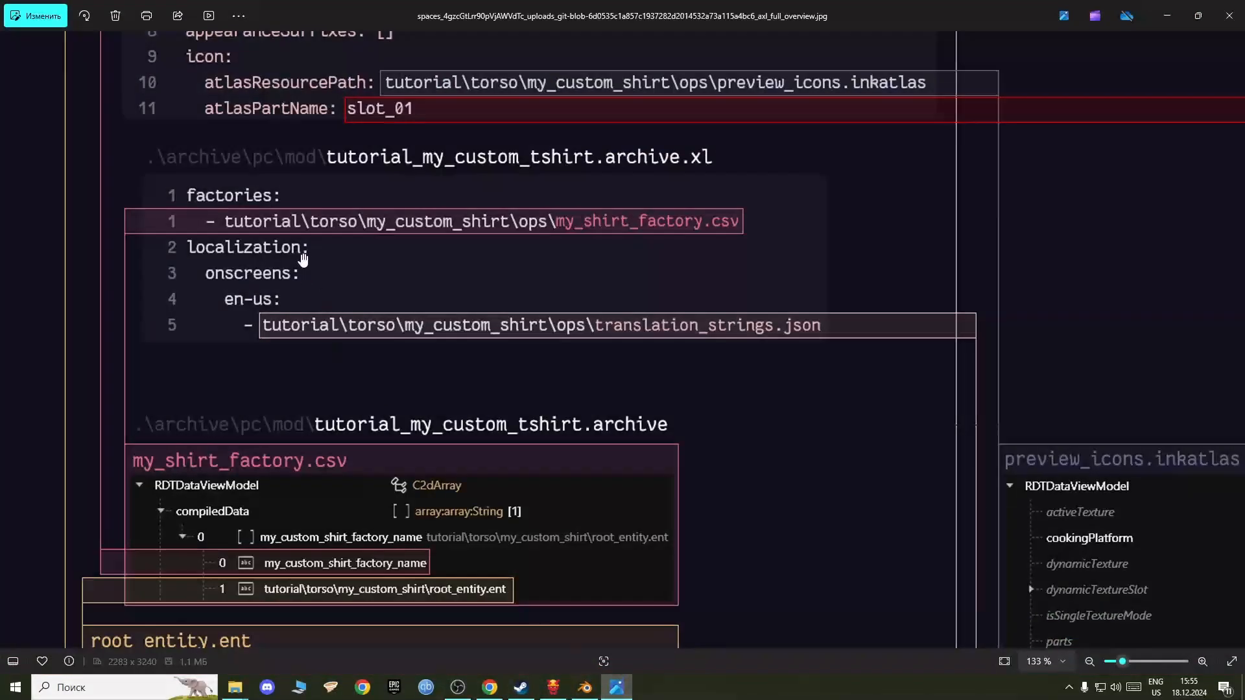
{"action": "left_click_drag", "start_coordinate": [302, 266], "coordinate": [391, 460]}
{"action": "scroll", "coordinate": [391, 460], "scroll_direction": "down", "scroll_amount": 5}
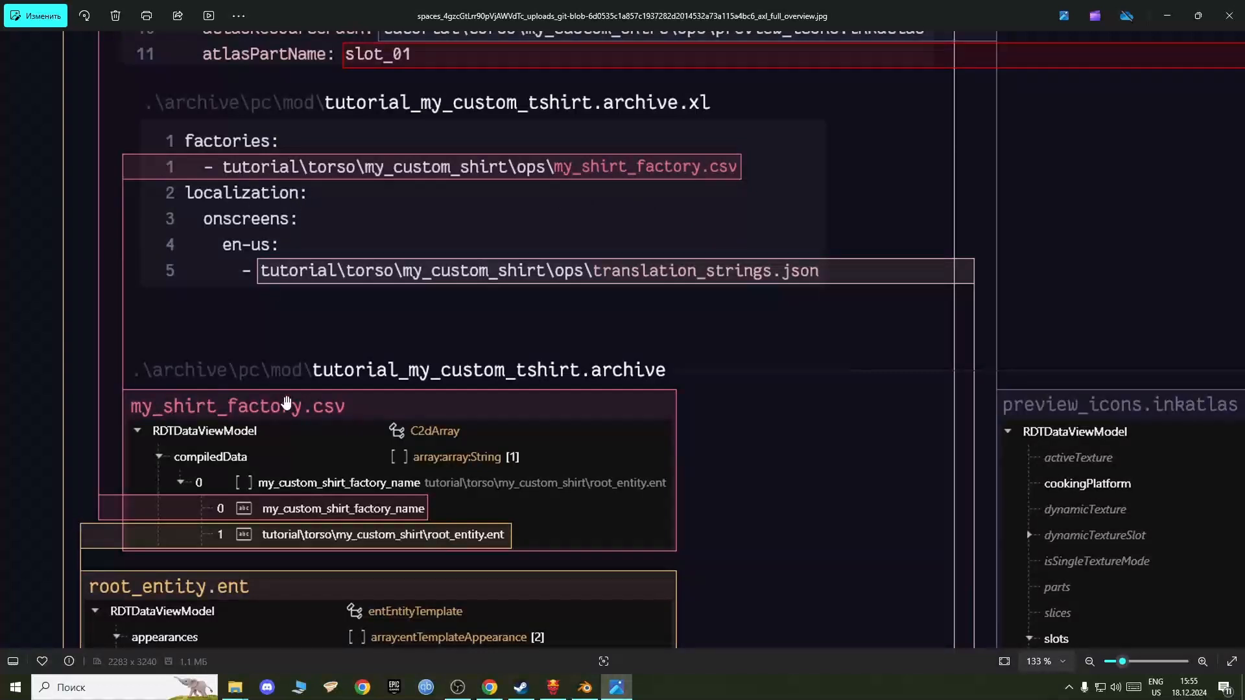
{"action": "scroll", "coordinate": [288, 402], "scroll_direction": "down", "scroll_amount": 5}
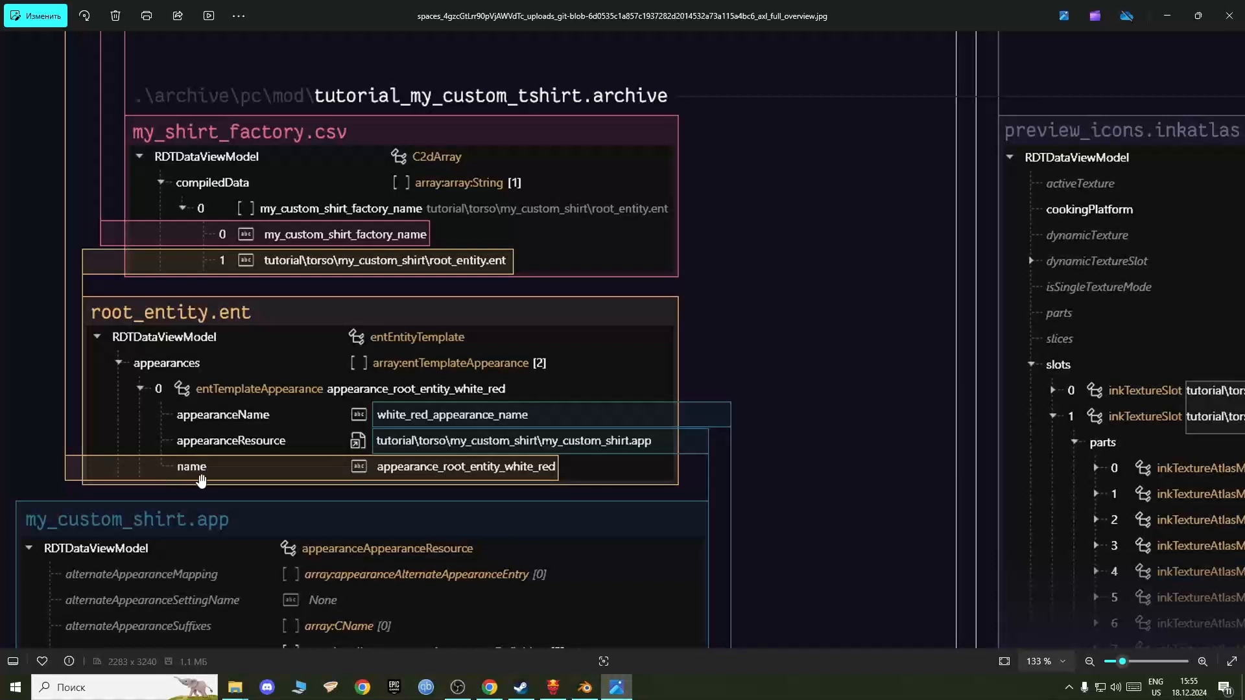
{"action": "left_click_drag", "start_coordinate": [202, 481], "coordinate": [216, 463]}
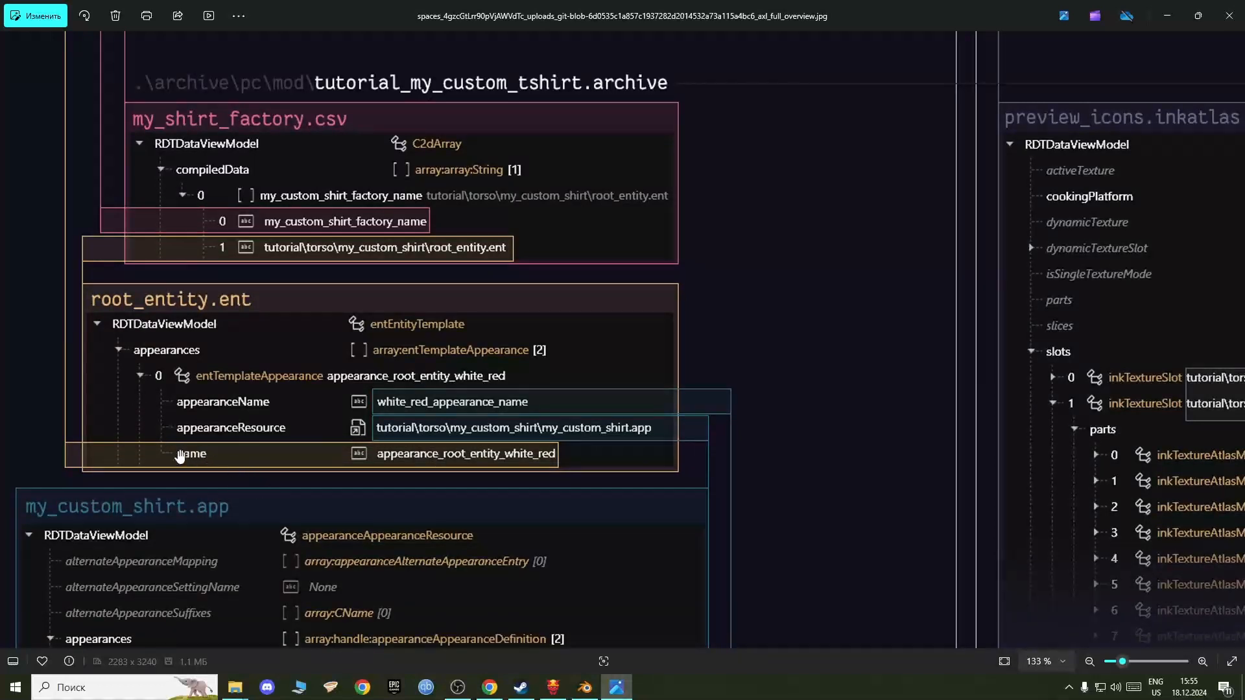
{"action": "left_click", "coordinate": [63, 384]}
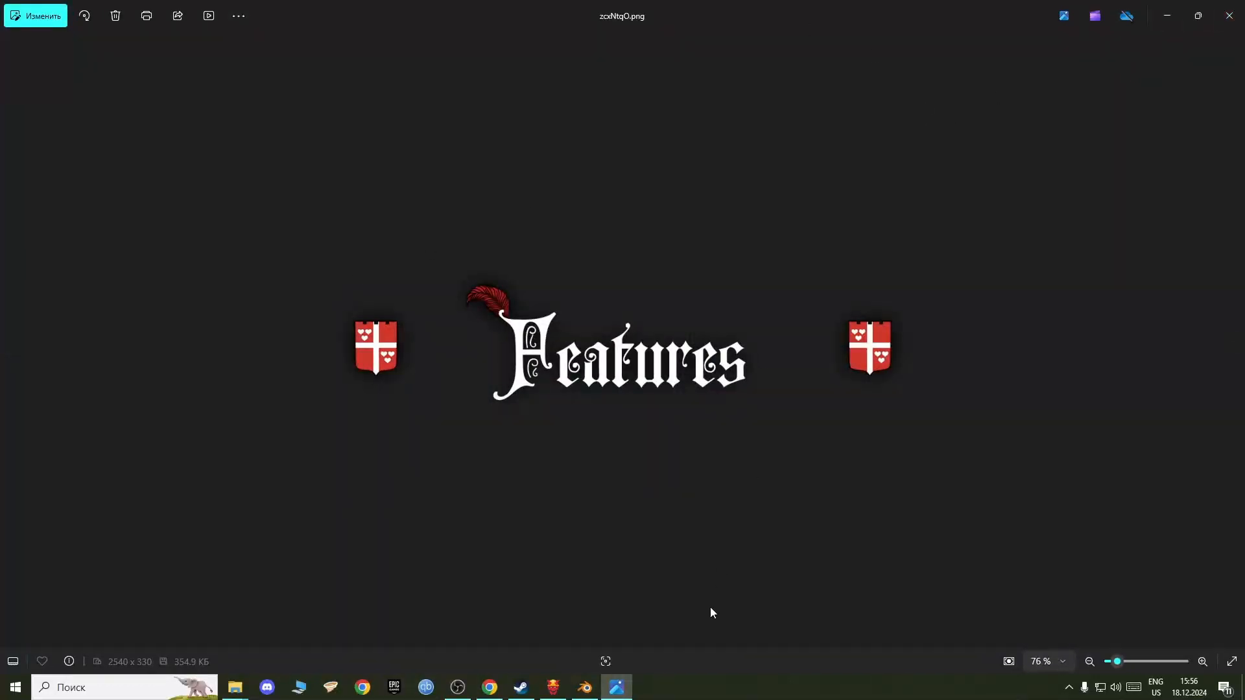
{"action": "left_click", "coordinate": [1233, 340]}
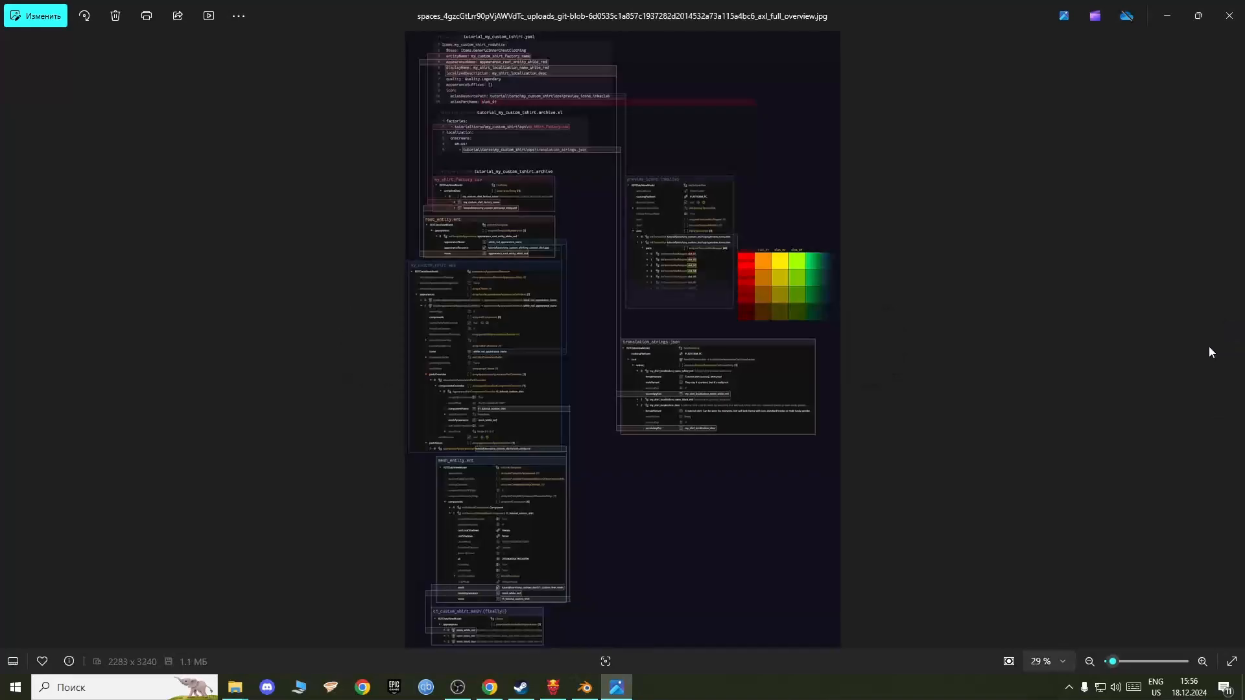
{"action": "scroll", "coordinate": [487, 267], "scroll_direction": "up", "scroll_amount": 3}
{"action": "scroll", "coordinate": [451, 380], "scroll_direction": "up", "scroll_amount": 8}
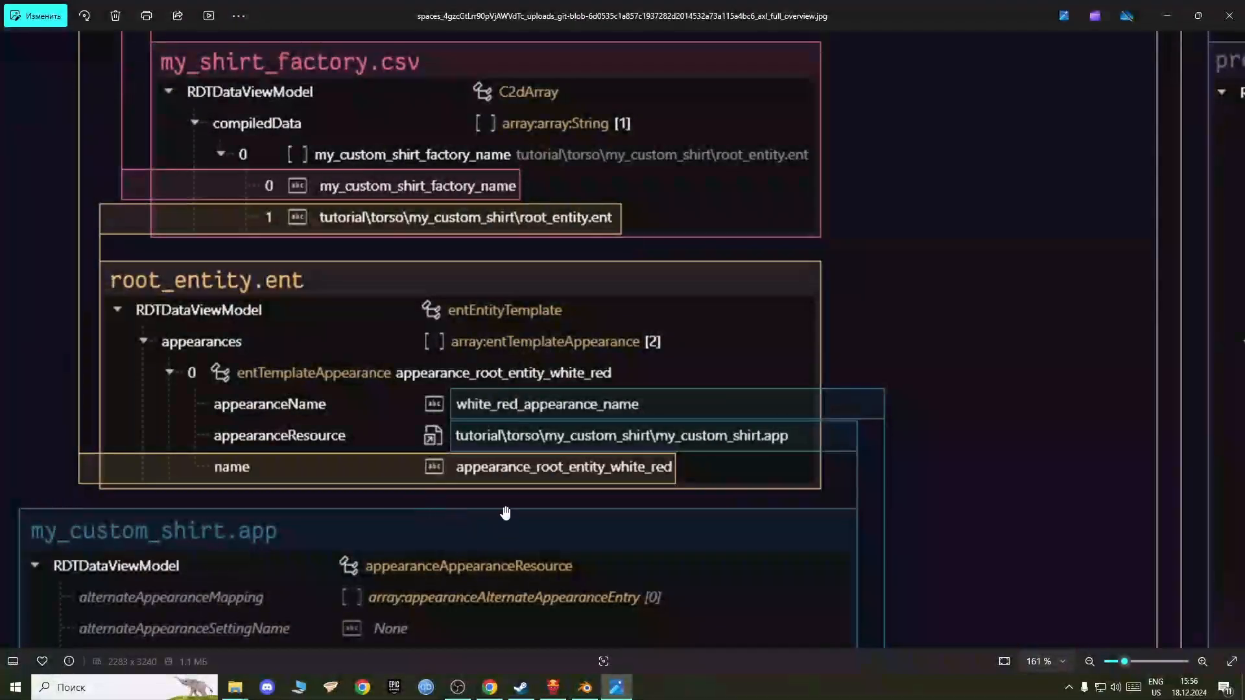
{"action": "left_click_drag", "start_coordinate": [175, 248], "coordinate": [217, 597]}
{"action": "left_click_drag", "start_coordinate": [195, 305], "coordinate": [224, 571]}
{"action": "left_click_drag", "start_coordinate": [243, 363], "coordinate": [263, 554]}
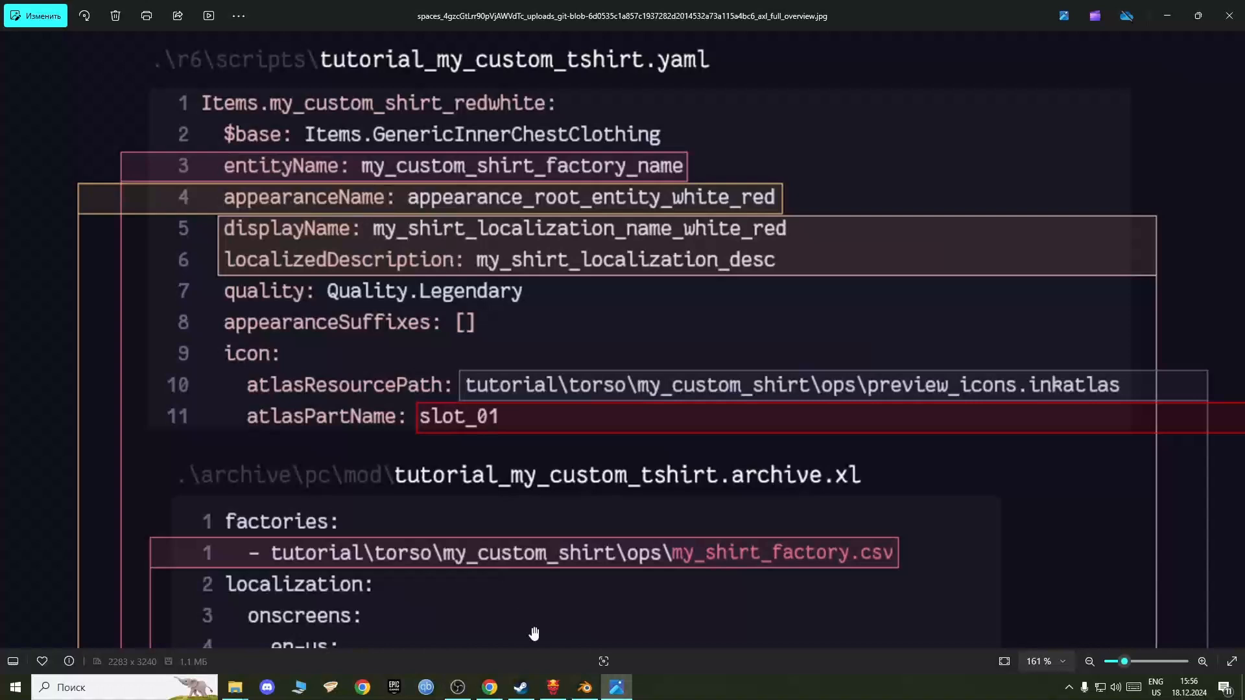
Step: Open tutorial_my_custom_tshirt.yaml from the WolvenKit project's tweaks folder in the code editor and inspect its entityName value
{"action": "left_click", "coordinate": [553, 687]}
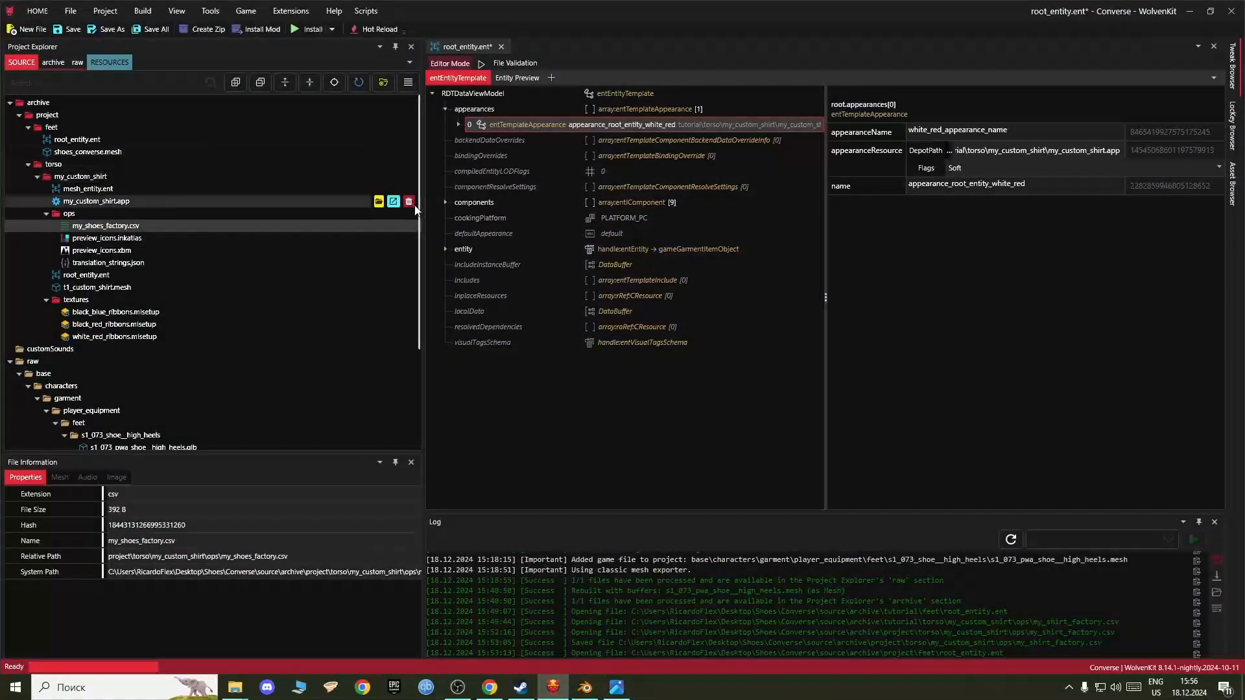
{"action": "left_click_drag", "start_coordinate": [419, 261], "coordinate": [422, 425]}
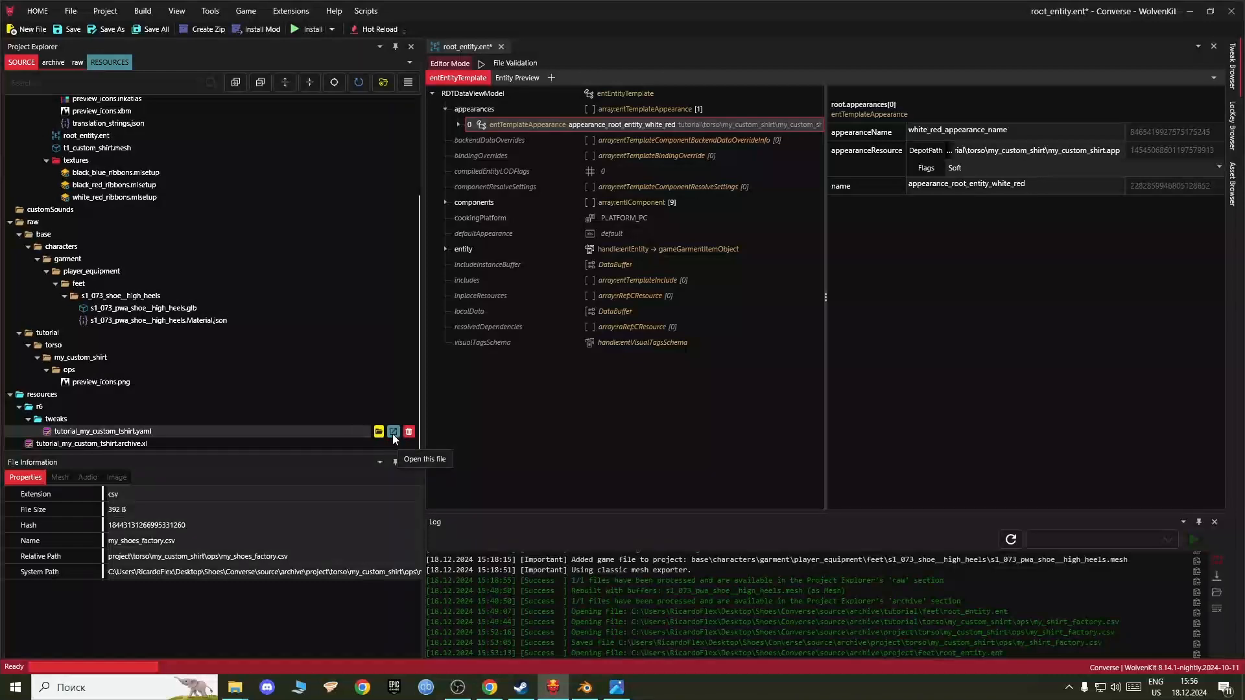
{"action": "left_click", "coordinate": [393, 432]}
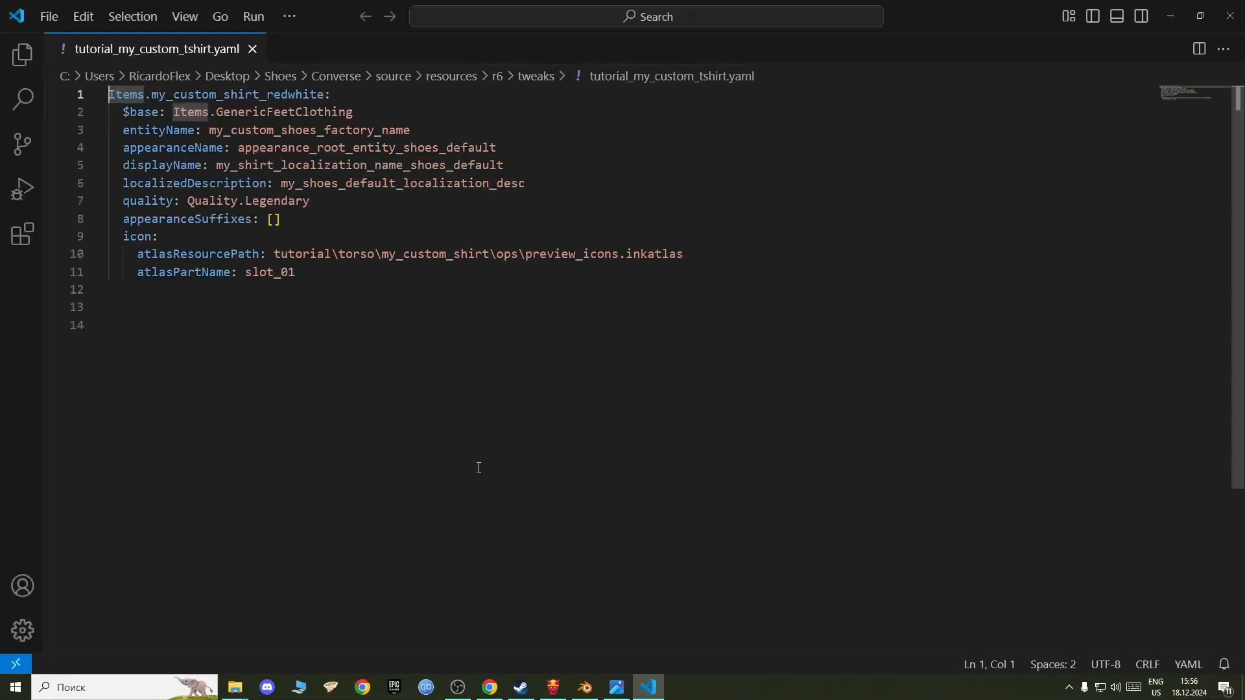
{"action": "scroll", "coordinate": [257, 255], "scroll_direction": "down", "scroll_amount": 1}
{"action": "scroll", "coordinate": [261, 250], "scroll_direction": "up", "scroll_amount": 1}
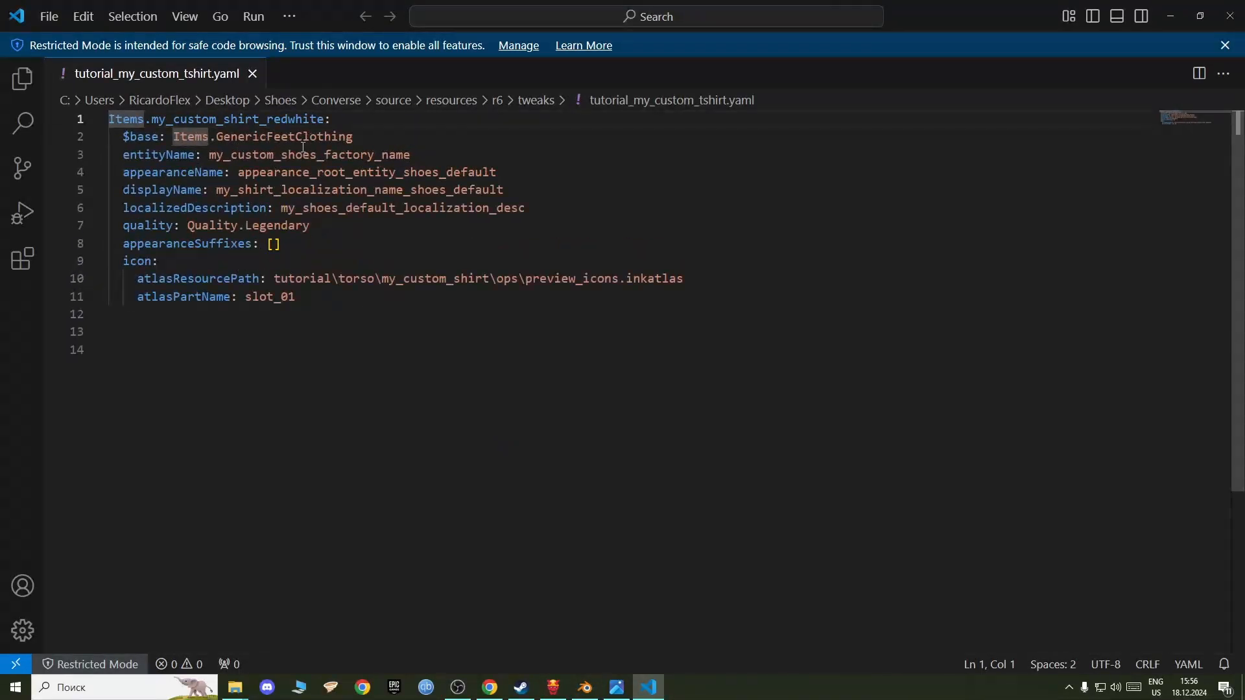
{"action": "left_click", "coordinate": [211, 154]}
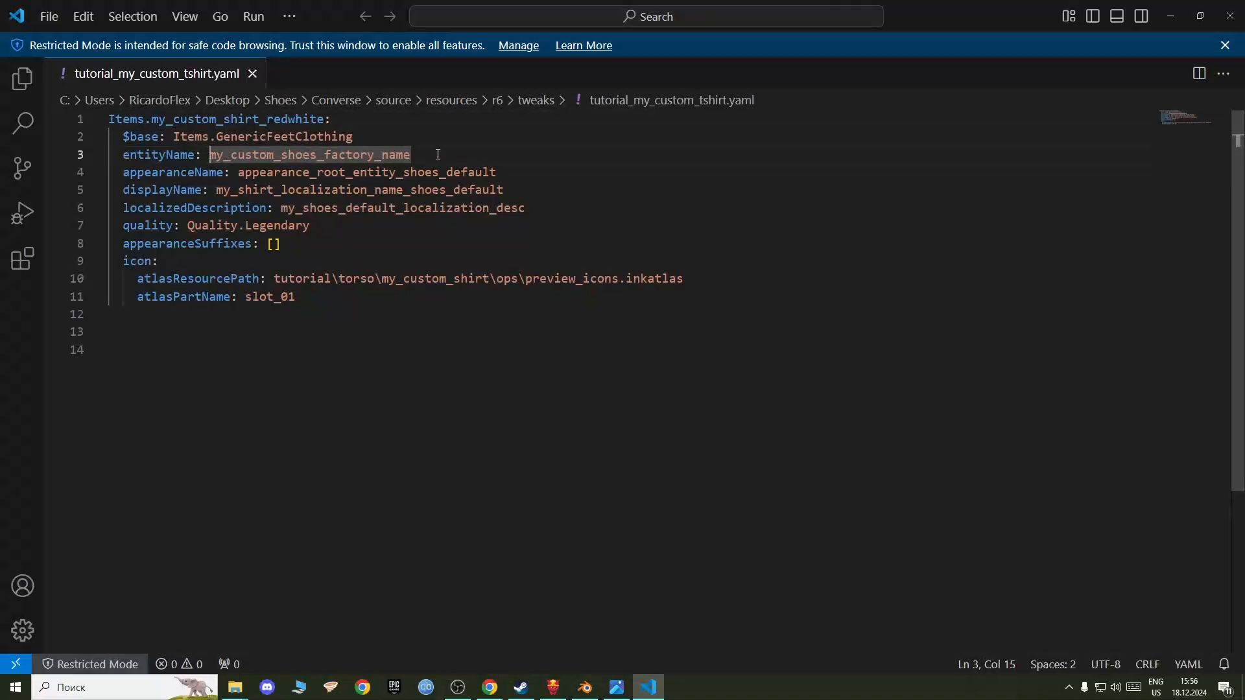
{"action": "left_click_drag", "start_coordinate": [415, 157], "coordinate": [211, 155]}
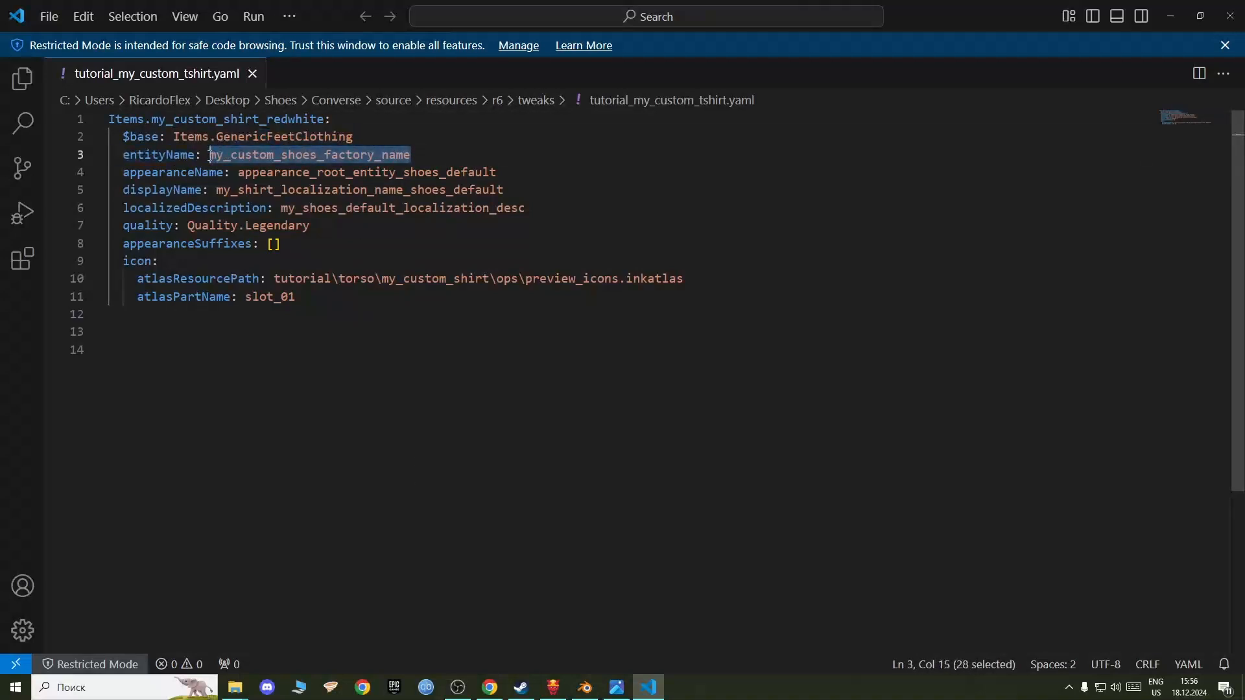
{"action": "left_click", "coordinate": [1161, 10]}
Step: Switch back to the overview diagram and examine how the yaml's entityName and appearanceName link to my_shirt_factory.csv and root_entity.ent
{"action": "left_click", "coordinate": [617, 687]}
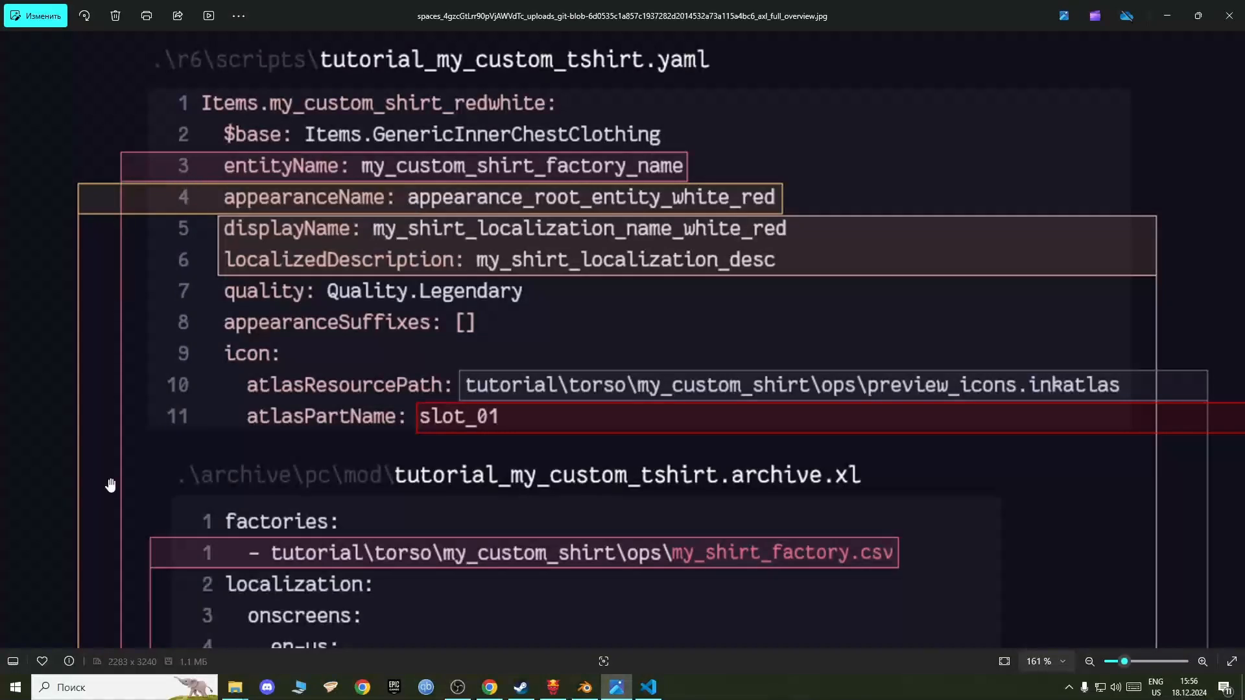
{"action": "scroll", "coordinate": [123, 470], "scroll_direction": "down", "scroll_amount": 8}
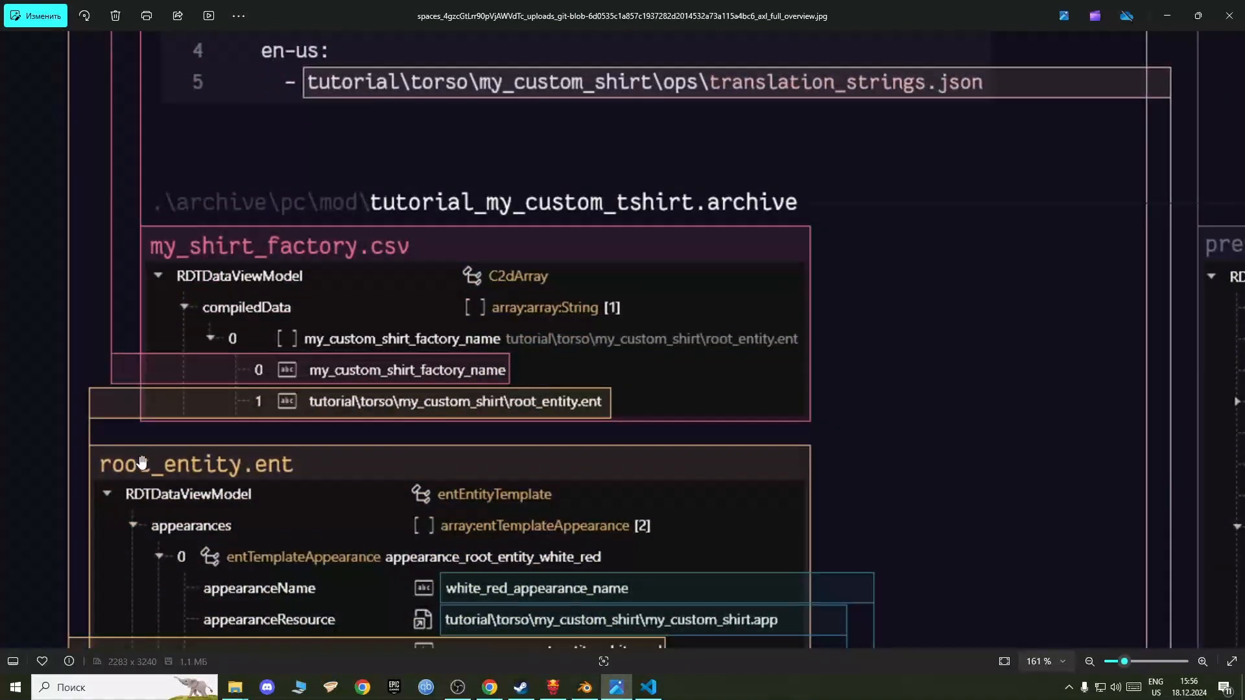
{"action": "scroll", "coordinate": [142, 462], "scroll_direction": "down", "scroll_amount": 2}
{"action": "scroll", "coordinate": [228, 539], "scroll_direction": "up", "scroll_amount": 3}
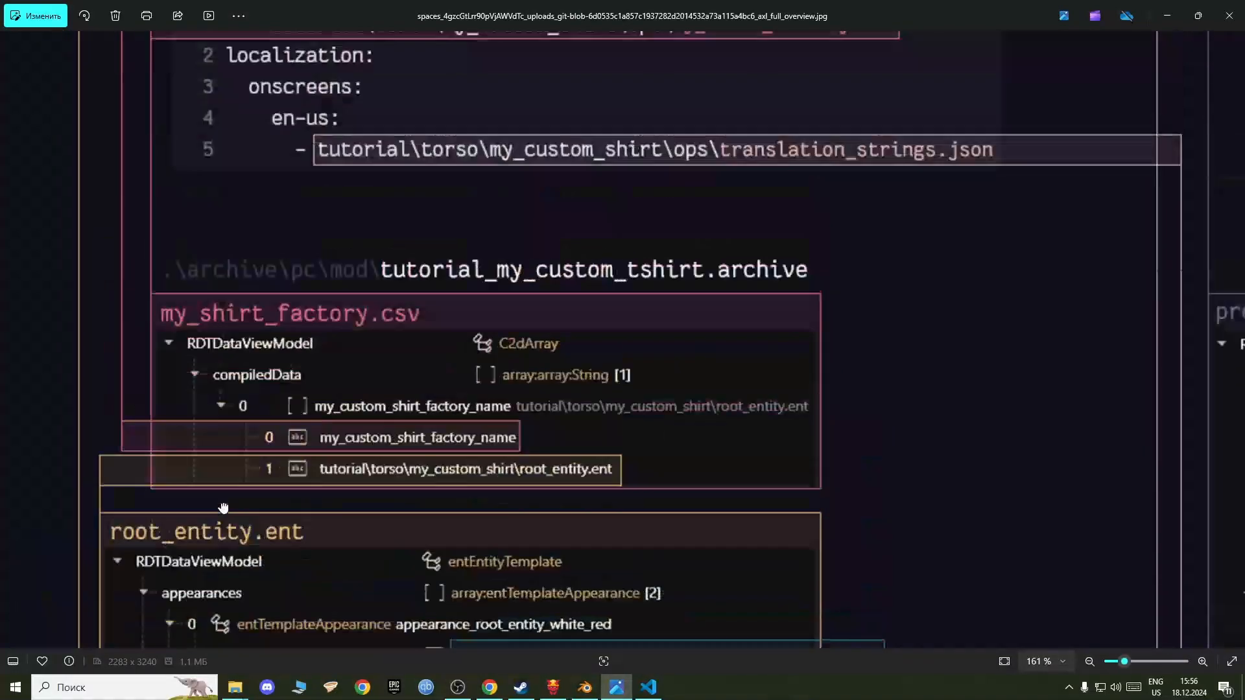
{"action": "scroll", "coordinate": [273, 505], "scroll_direction": "down", "scroll_amount": 2}
{"action": "scroll", "coordinate": [325, 456], "scroll_direction": "up", "scroll_amount": 3}
{"action": "scroll", "coordinate": [325, 456], "scroll_direction": "up", "scroll_amount": 3}
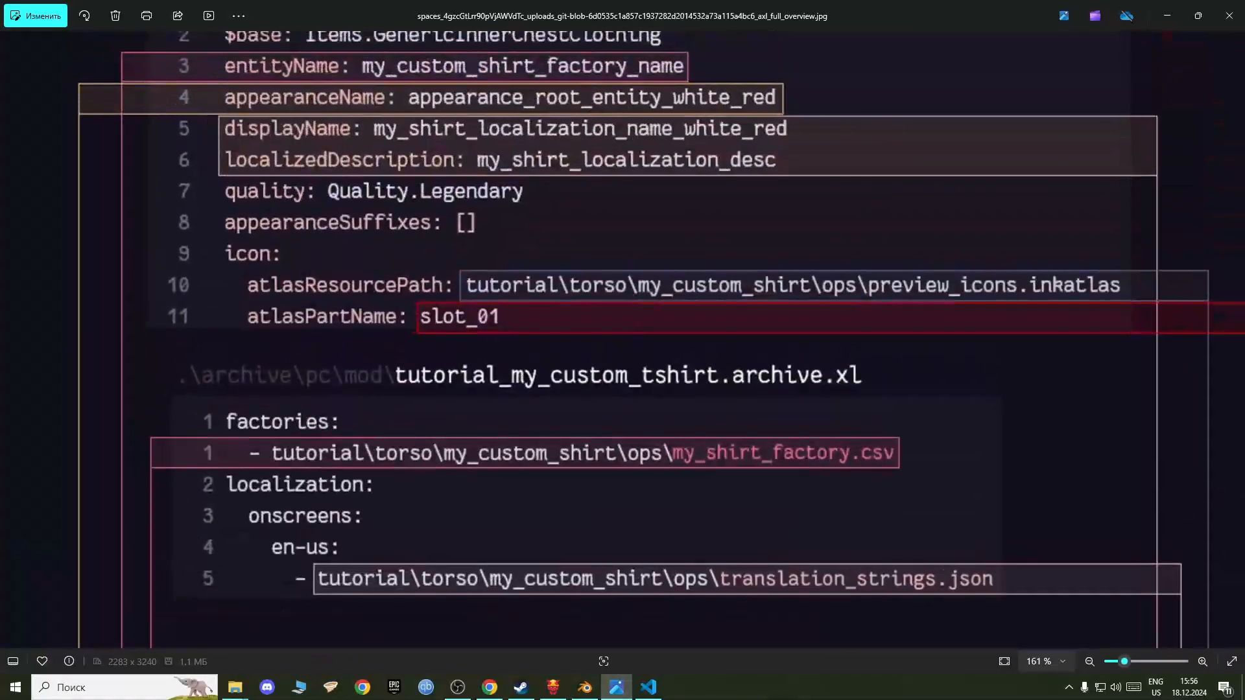
{"action": "scroll", "coordinate": [411, 184], "scroll_direction": "down", "scroll_amount": 6}
{"action": "scroll", "coordinate": [571, 639], "scroll_direction": "down", "scroll_amount": 3}
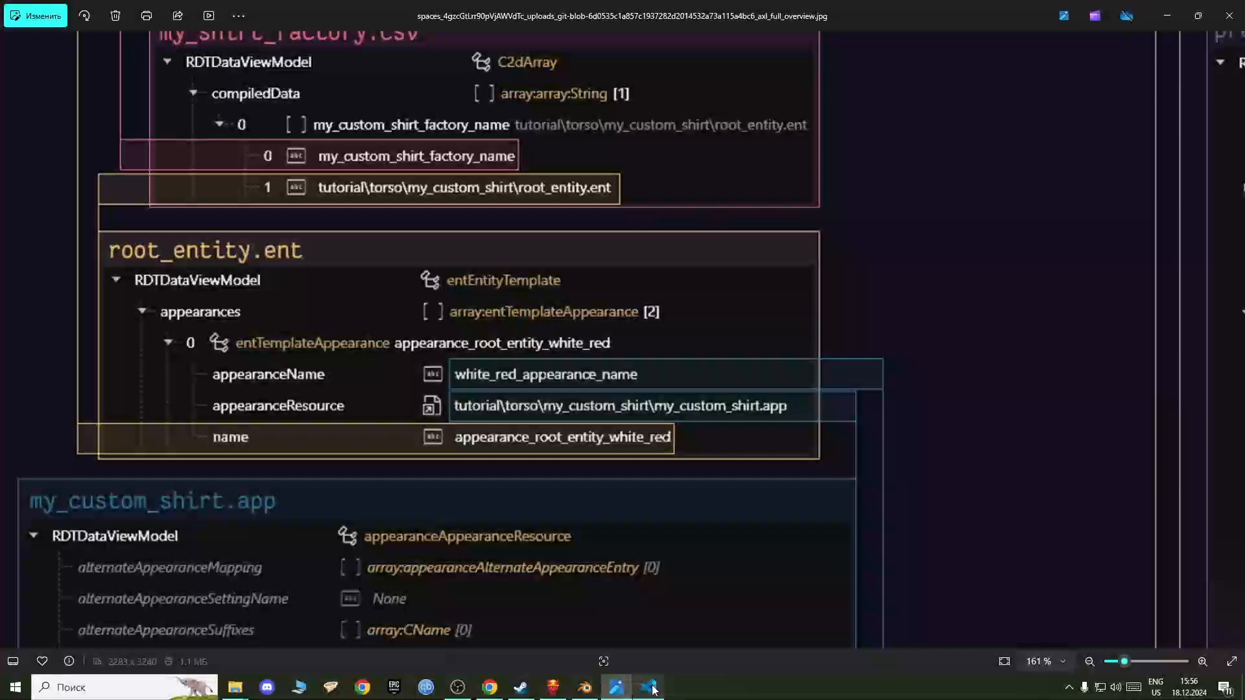
Step: Switch to the code editor and copy the appearanceName value appearance_root_entity_shoes_default from tutorial_my_custom_tshirt.yaml
{"action": "left_click", "coordinate": [649, 688]}
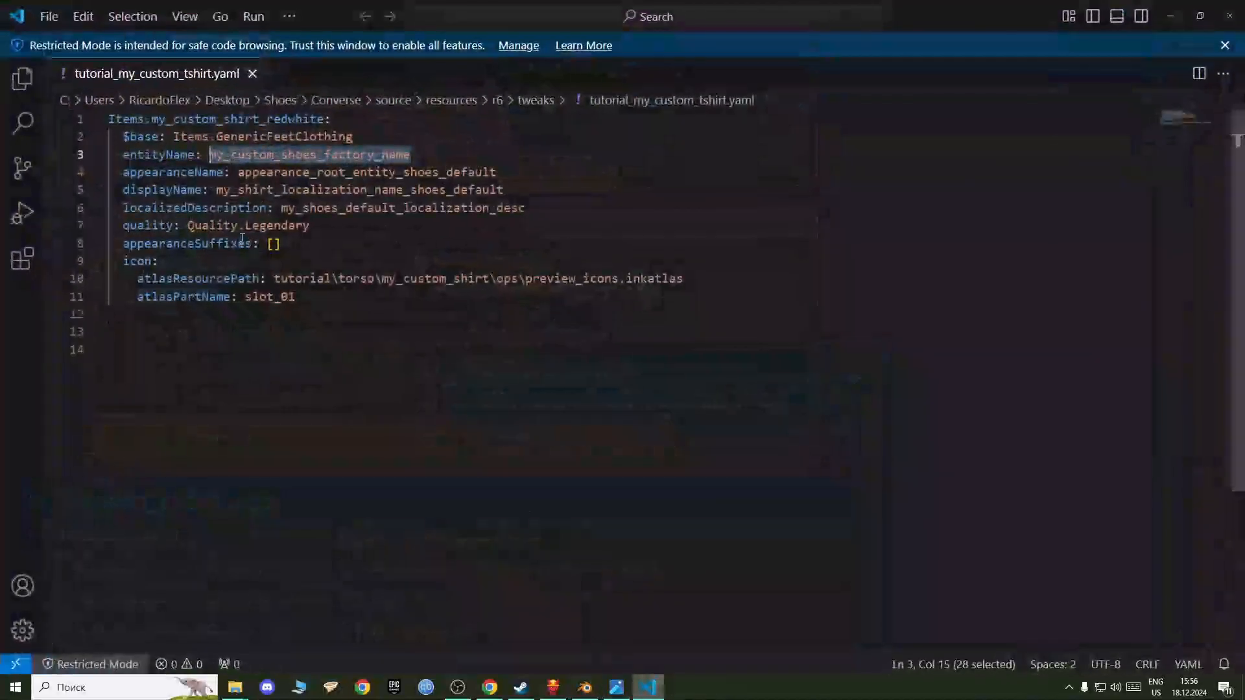
{"action": "left_click_drag", "start_coordinate": [126, 173], "coordinate": [240, 170]}
{"action": "key", "text": "ctrl+c"}
{"action": "left_click", "coordinate": [504, 169]}
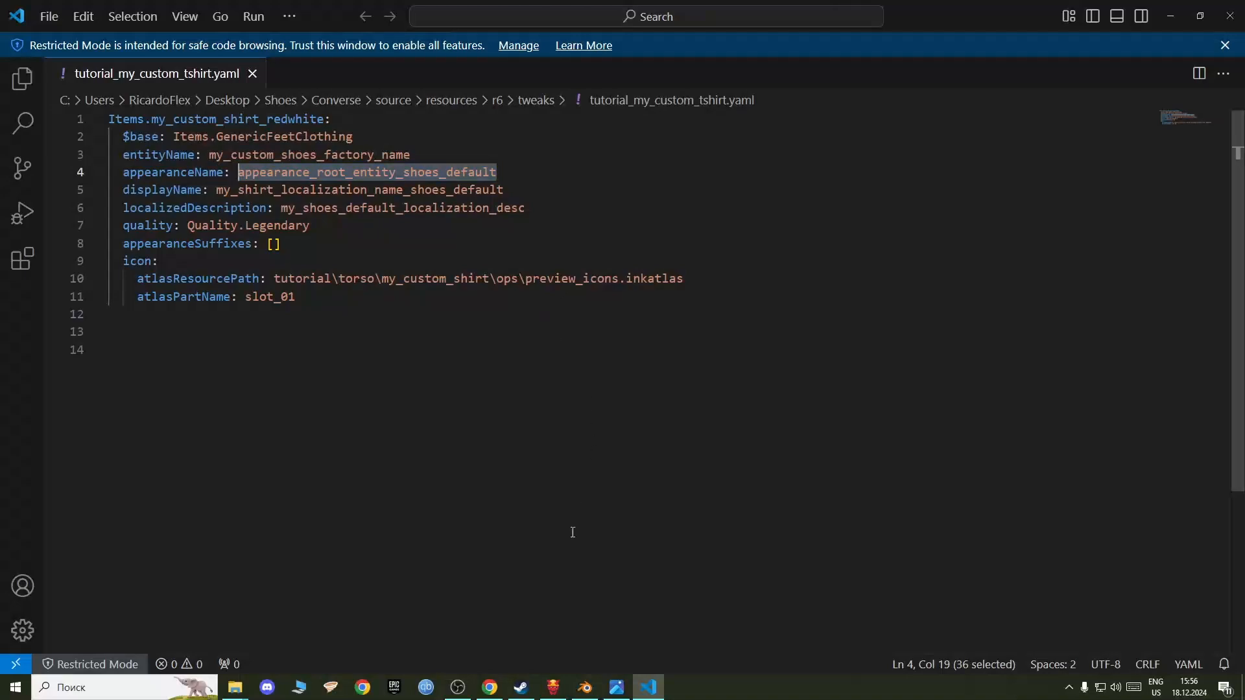
Step: Switch to WolvenKit and set the name of the first appearance in root_entity.ent to appearance_root_entity_shoes_default
{"action": "left_click", "coordinate": [544, 684]}
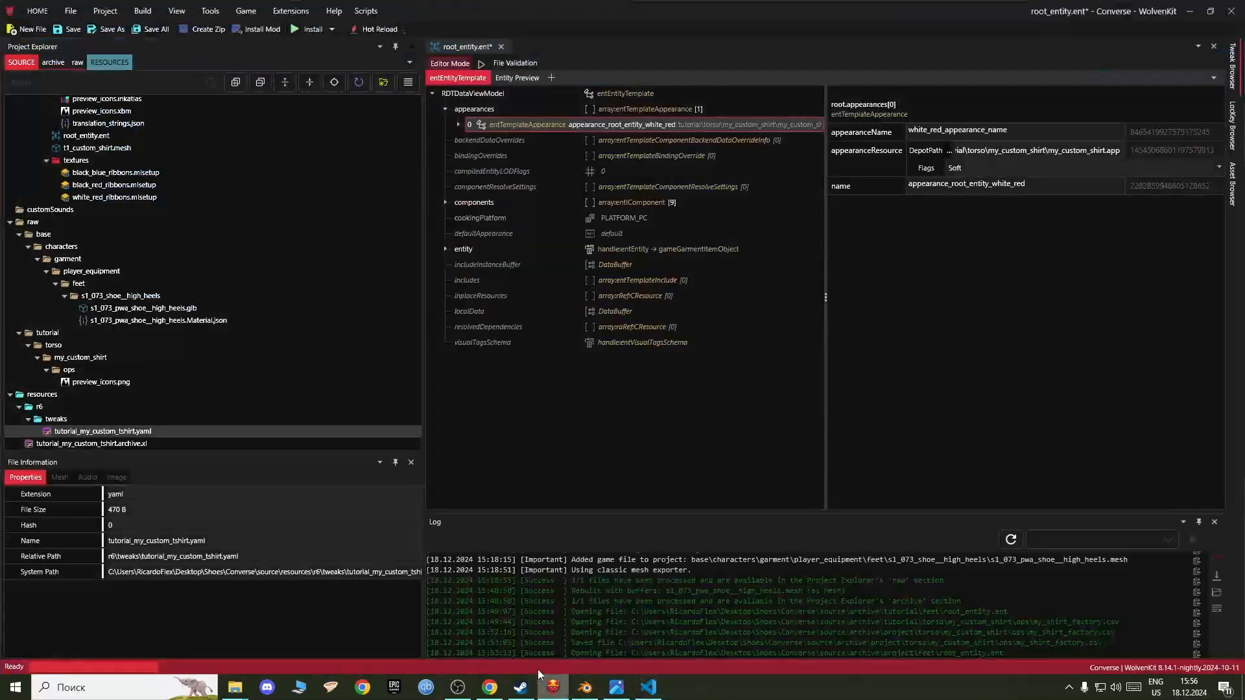
{"action": "left_click_drag", "start_coordinate": [419, 403], "coordinate": [424, 216]}
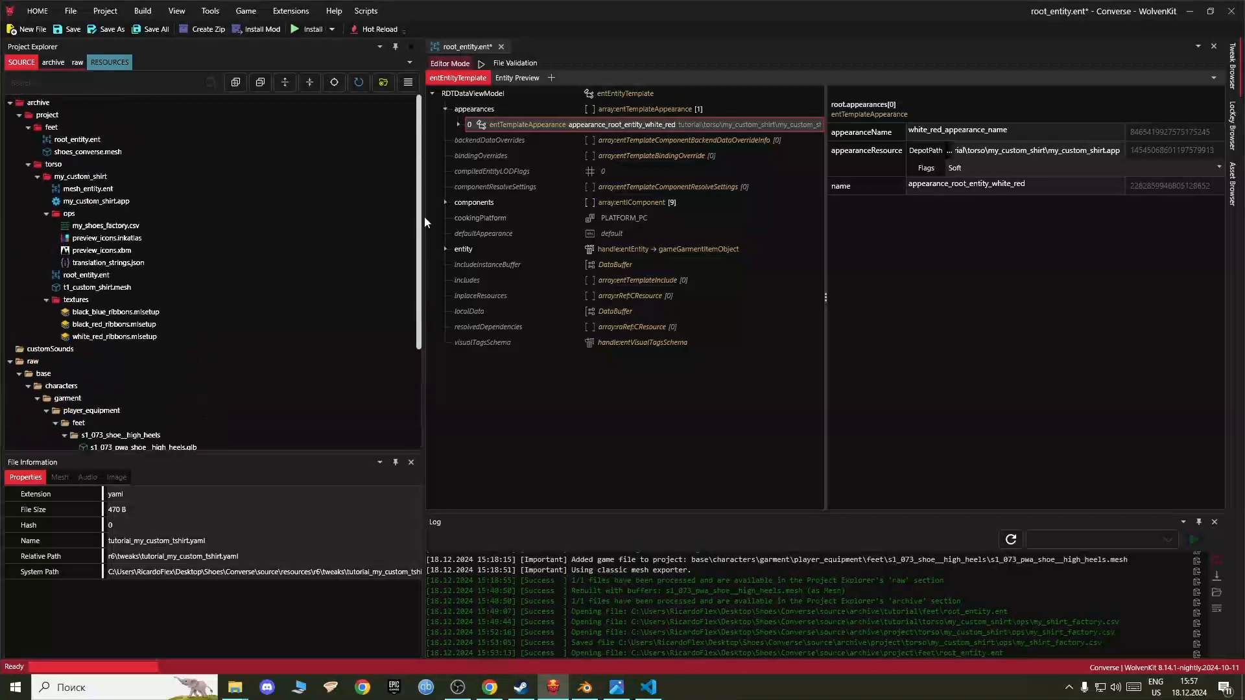
{"action": "left_click", "coordinate": [83, 129]}
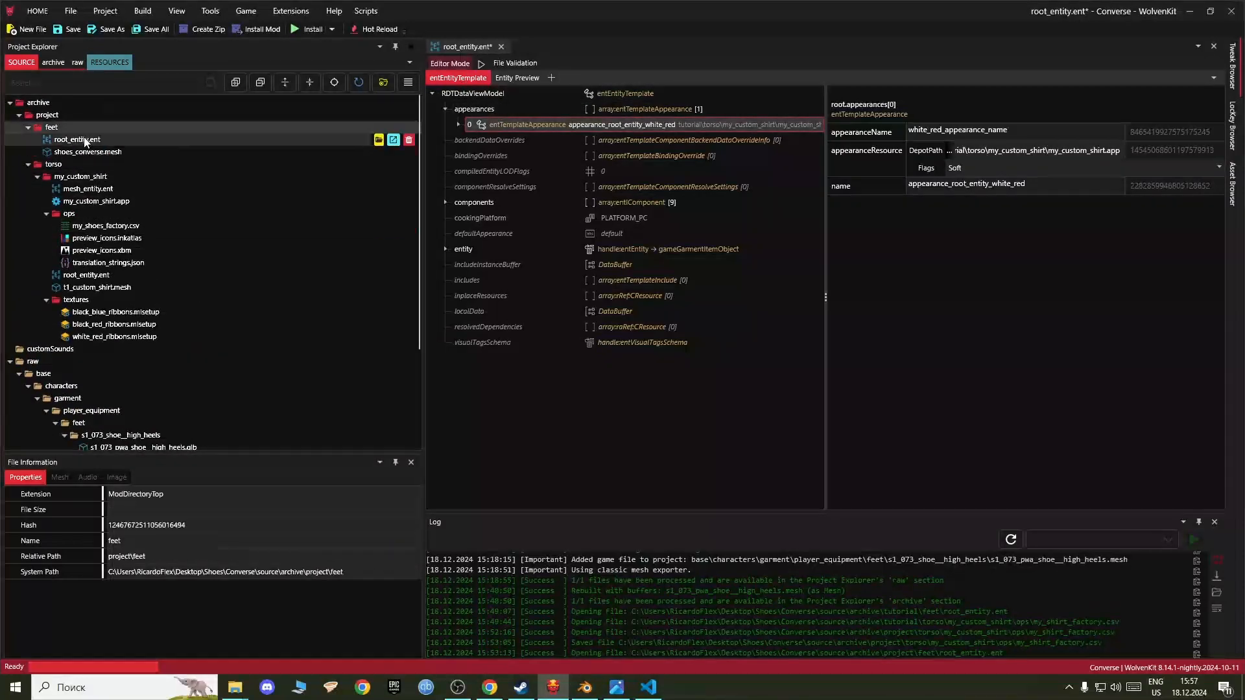
{"action": "left_click", "coordinate": [83, 140]}
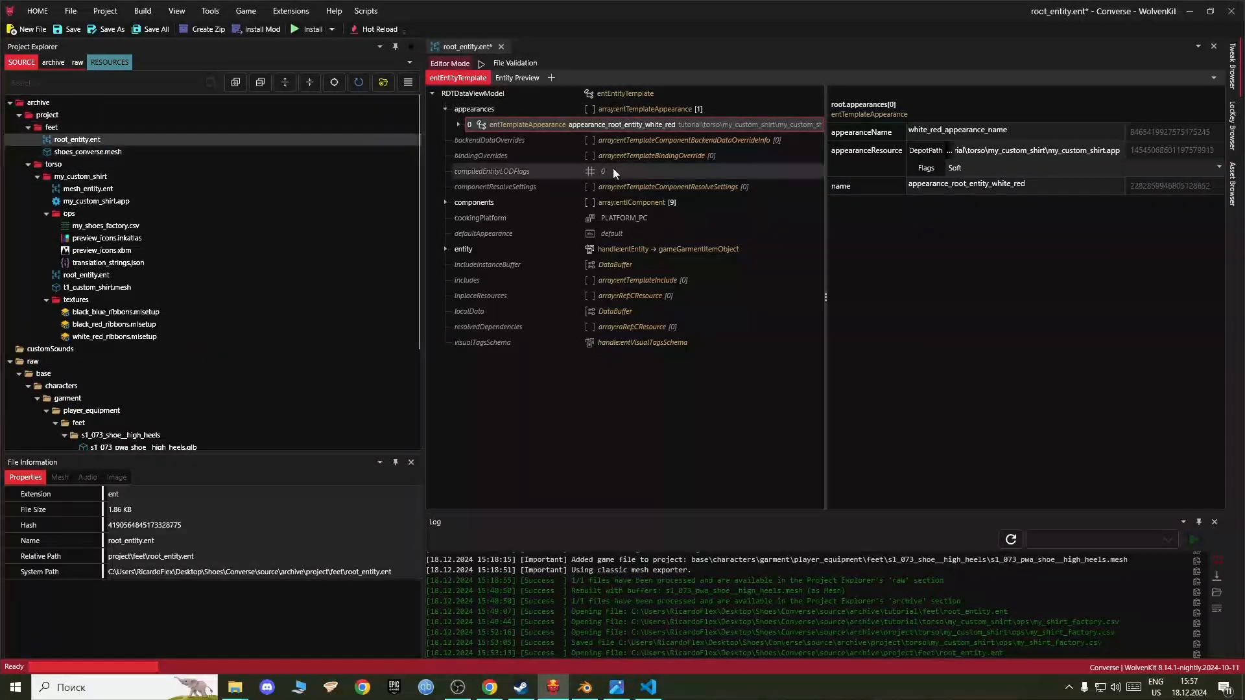
{"action": "left_click", "coordinate": [458, 125]}
{"action": "left_click", "coordinate": [520, 178]}
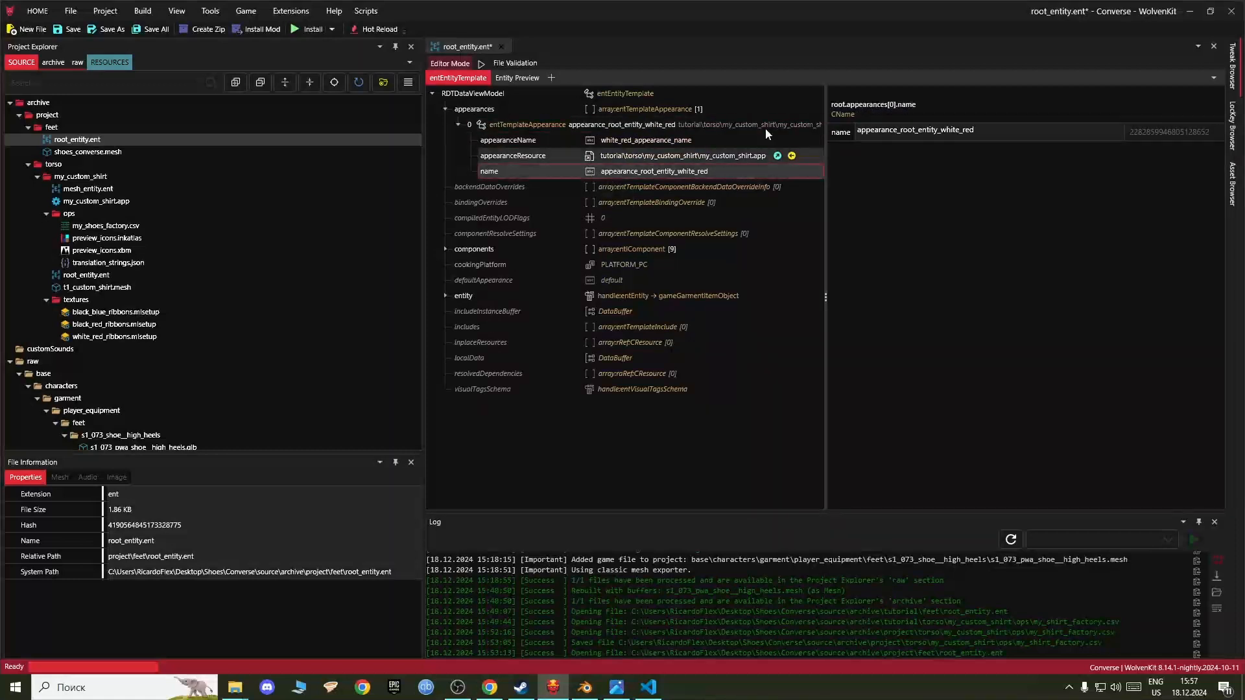
{"action": "left_click", "coordinate": [984, 127]}
{"action": "left_click_drag", "start_coordinate": [995, 131], "coordinate": [789, 168]}
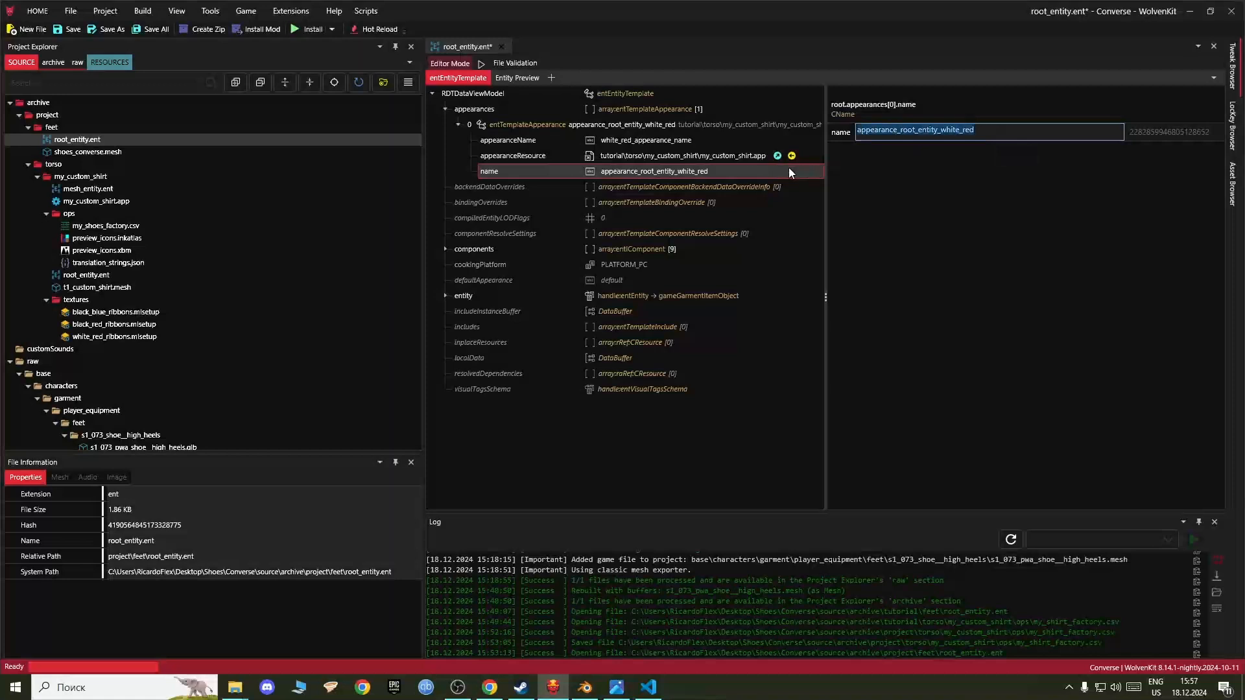
{"action": "key", "text": "ctrl+v"}
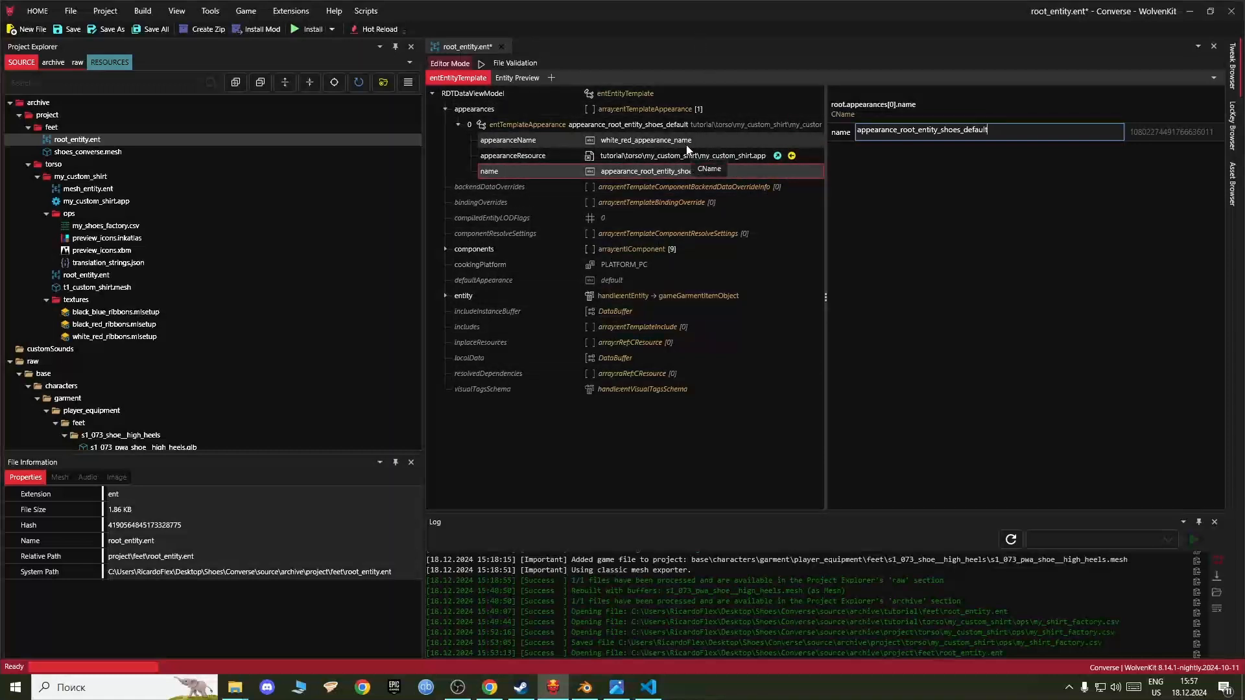
Step: Switch to the overview diagram image and examine how root_entity.ent's appearanceName and appearanceResource link to my_custom_shirt.app
{"action": "left_click", "coordinate": [664, 140]}
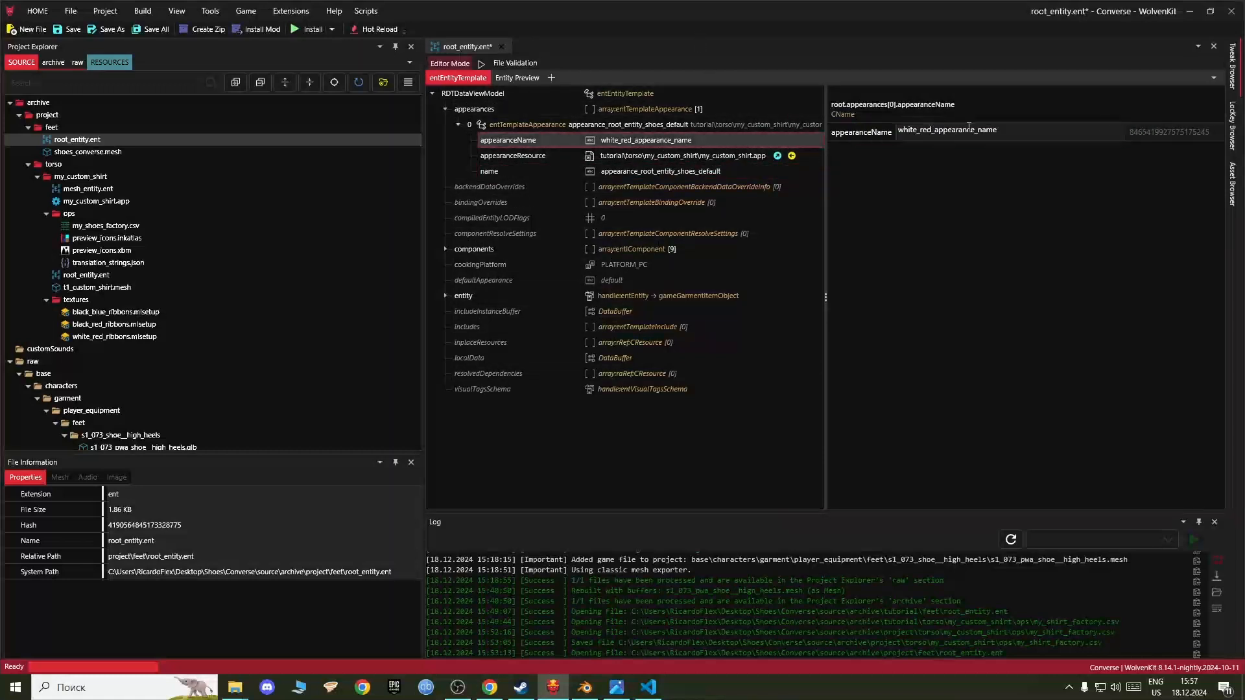
{"action": "left_click", "coordinate": [629, 156]}
{"action": "left_click", "coordinate": [631, 141]}
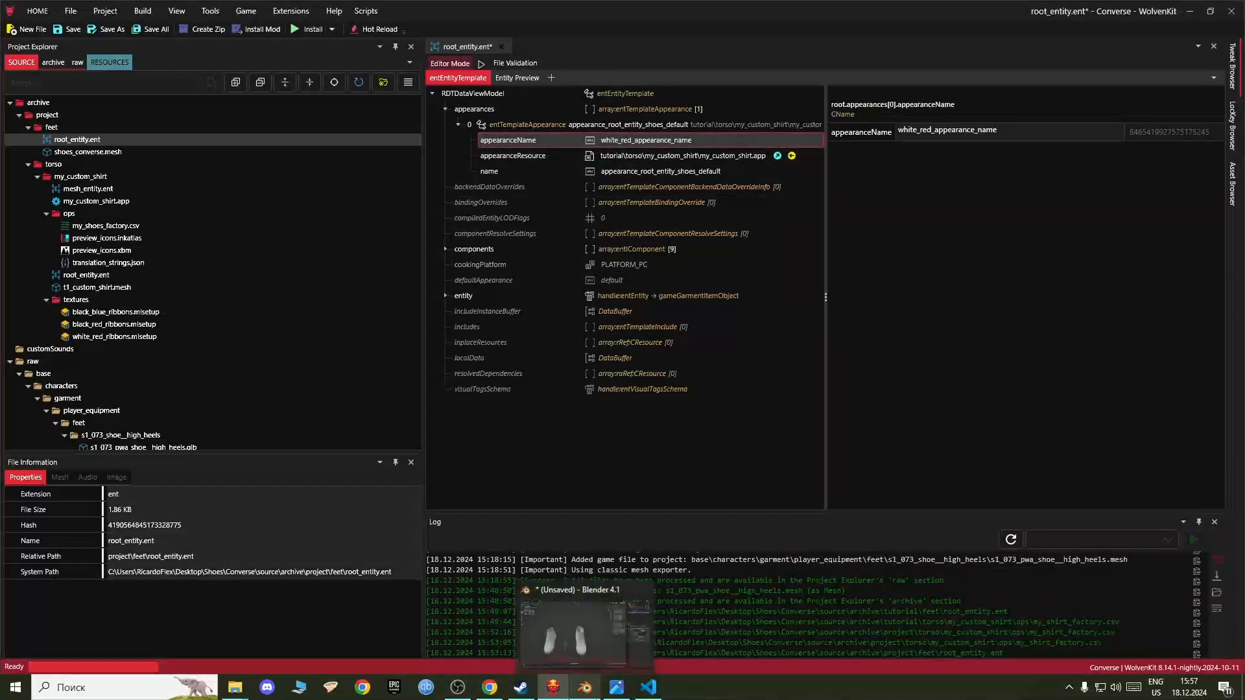
{"action": "left_click", "coordinate": [617, 688]}
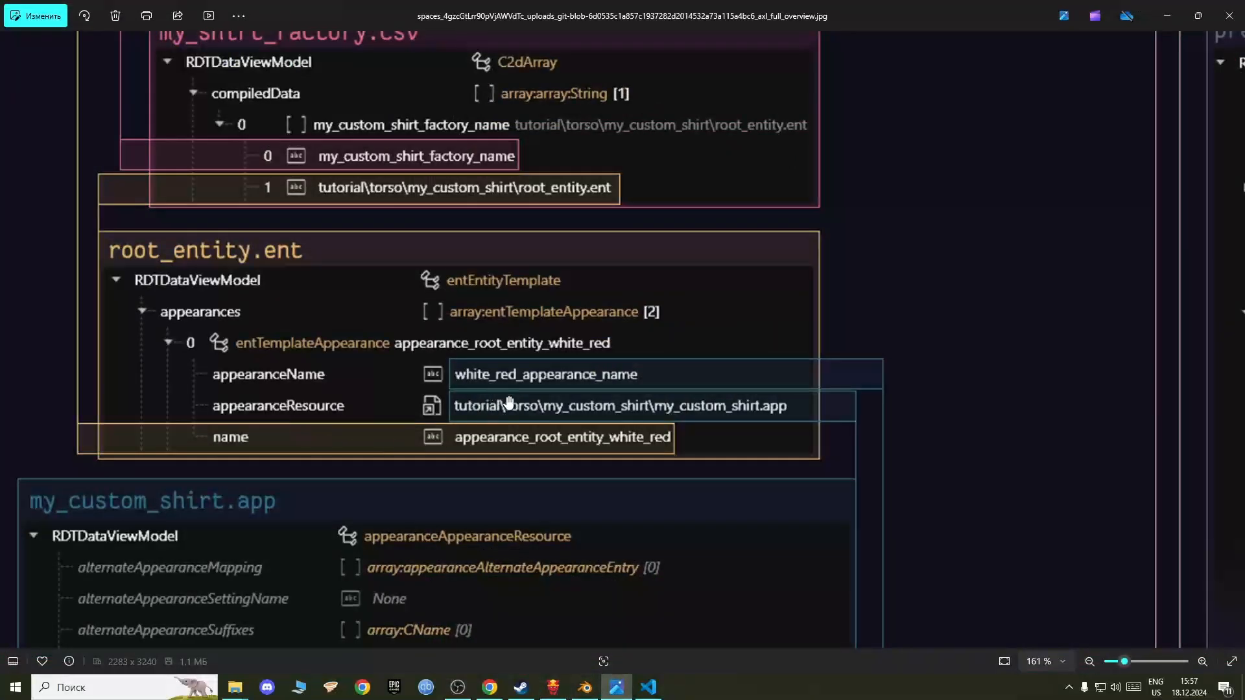
{"action": "scroll", "coordinate": [524, 474], "scroll_direction": "down", "scroll_amount": 2}
{"action": "left_click_drag", "start_coordinate": [214, 476], "coordinate": [232, 409]}
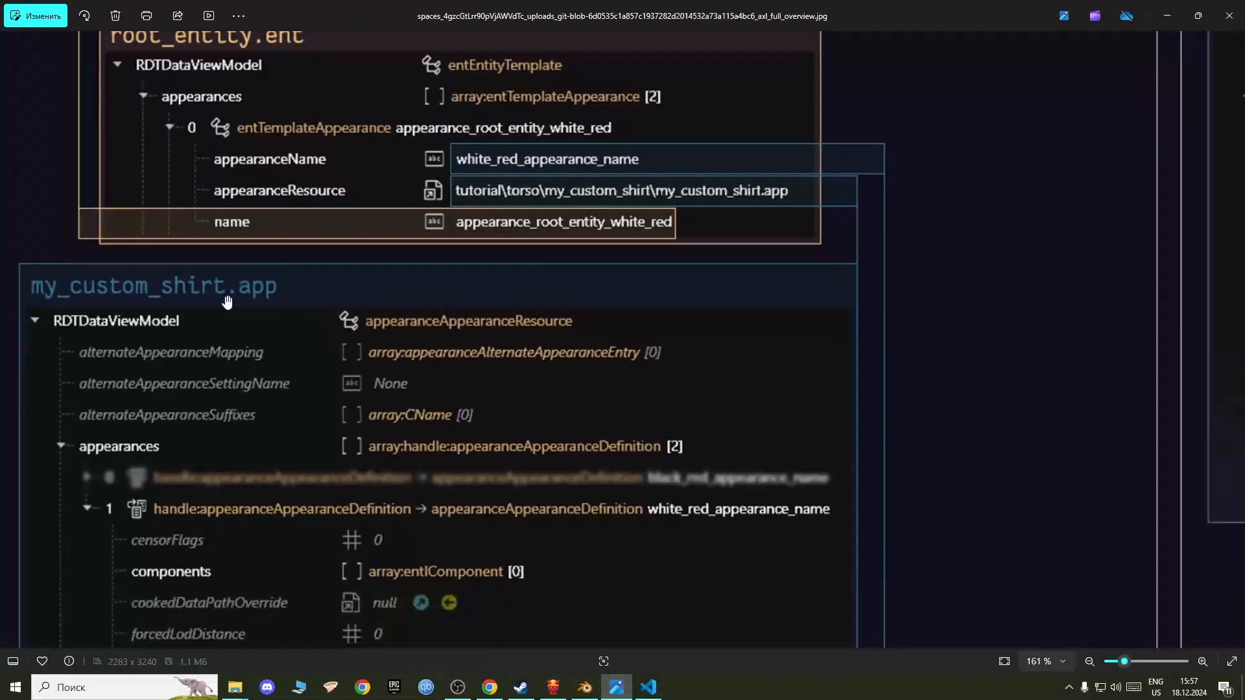
{"action": "scroll", "coordinate": [525, 316], "scroll_direction": "up", "scroll_amount": 3}
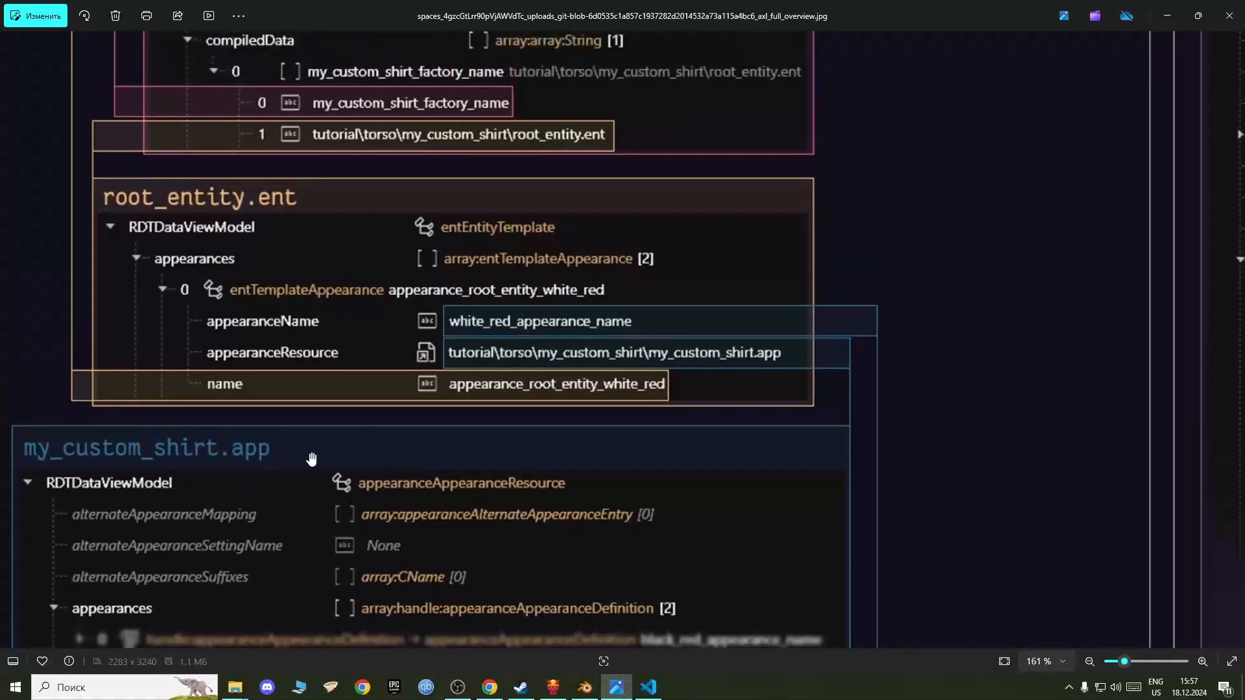
{"action": "left_click_drag", "start_coordinate": [311, 459], "coordinate": [385, 435]}
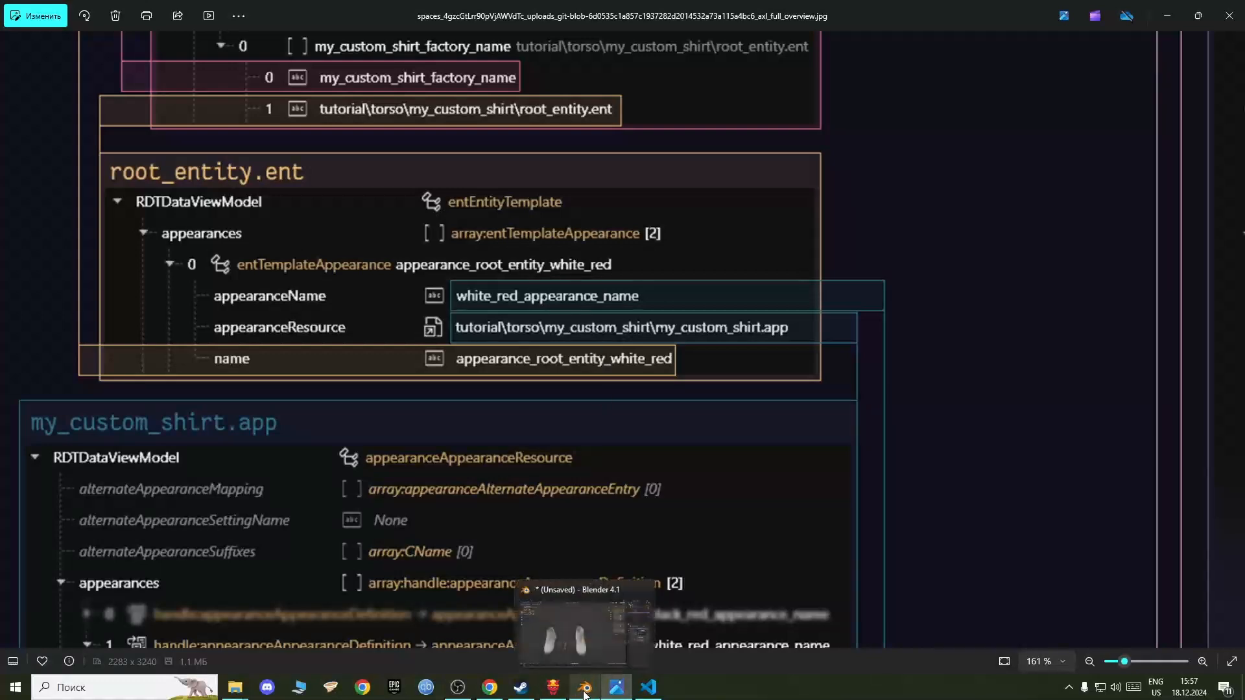
Step: Return to WolvenKit and set the appearanceName of root_entity.ent's first appearance to converse_appearance_name
{"action": "left_click", "coordinate": [553, 687]}
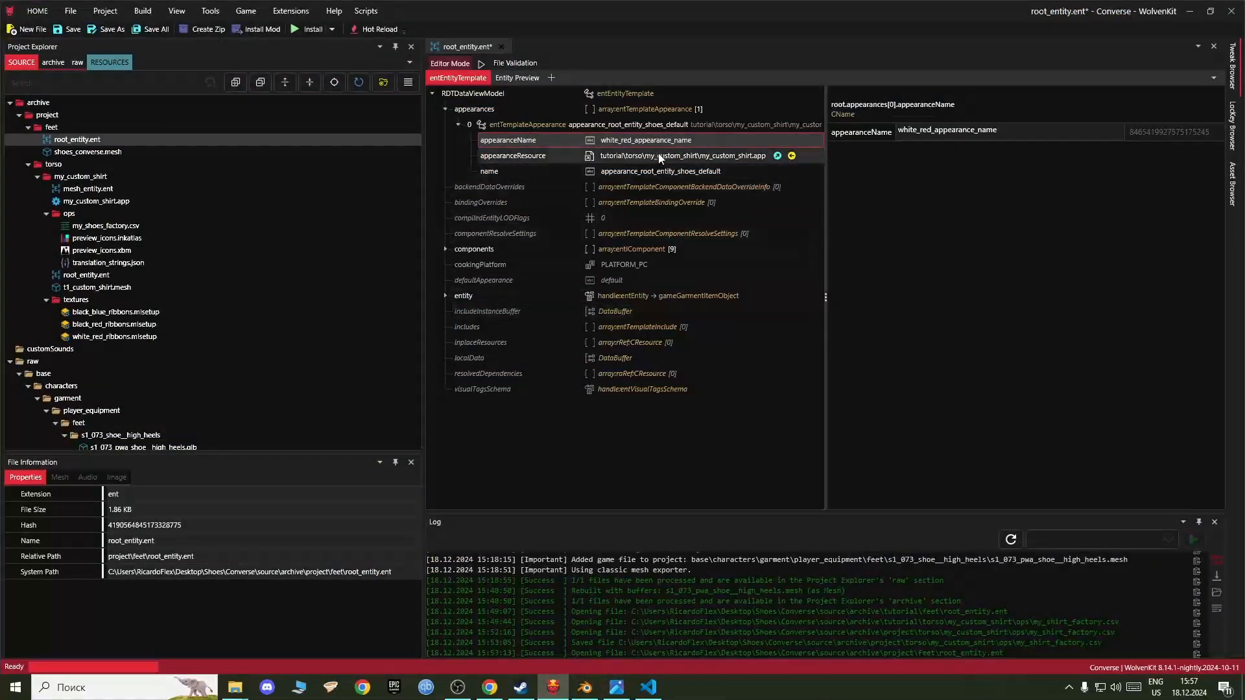
{"action": "left_click_drag", "start_coordinate": [1019, 133], "coordinate": [819, 144]}
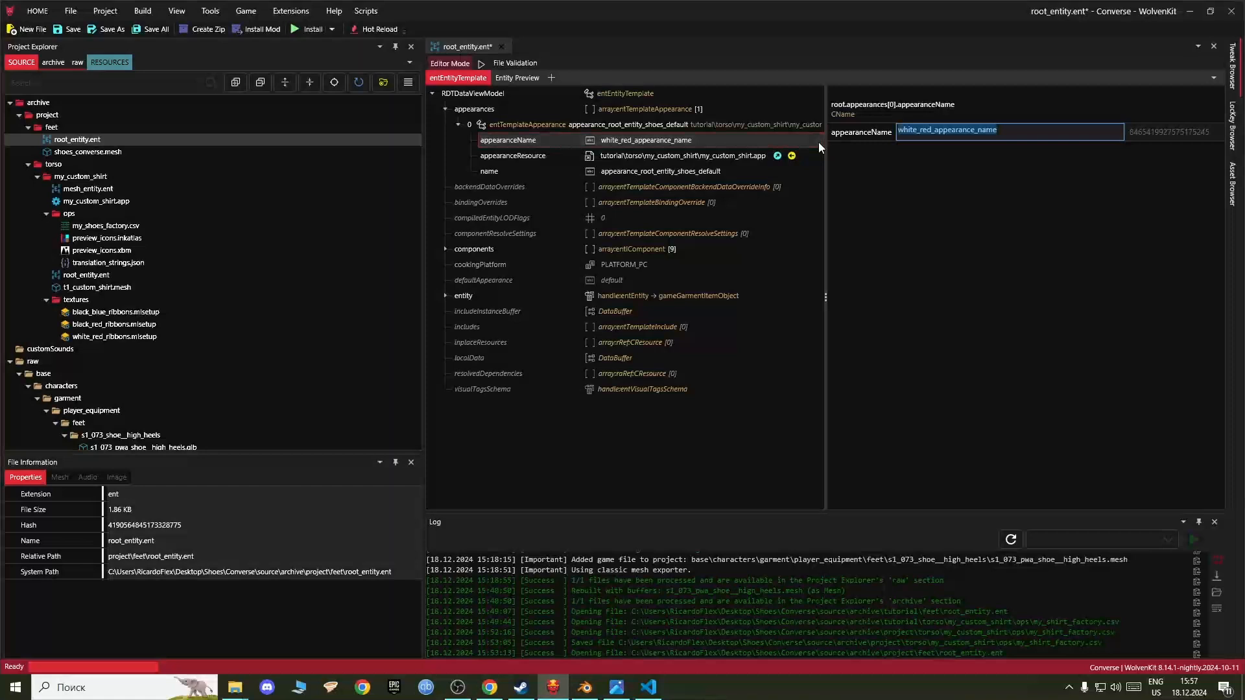
{"action": "type", "text": "converse"}
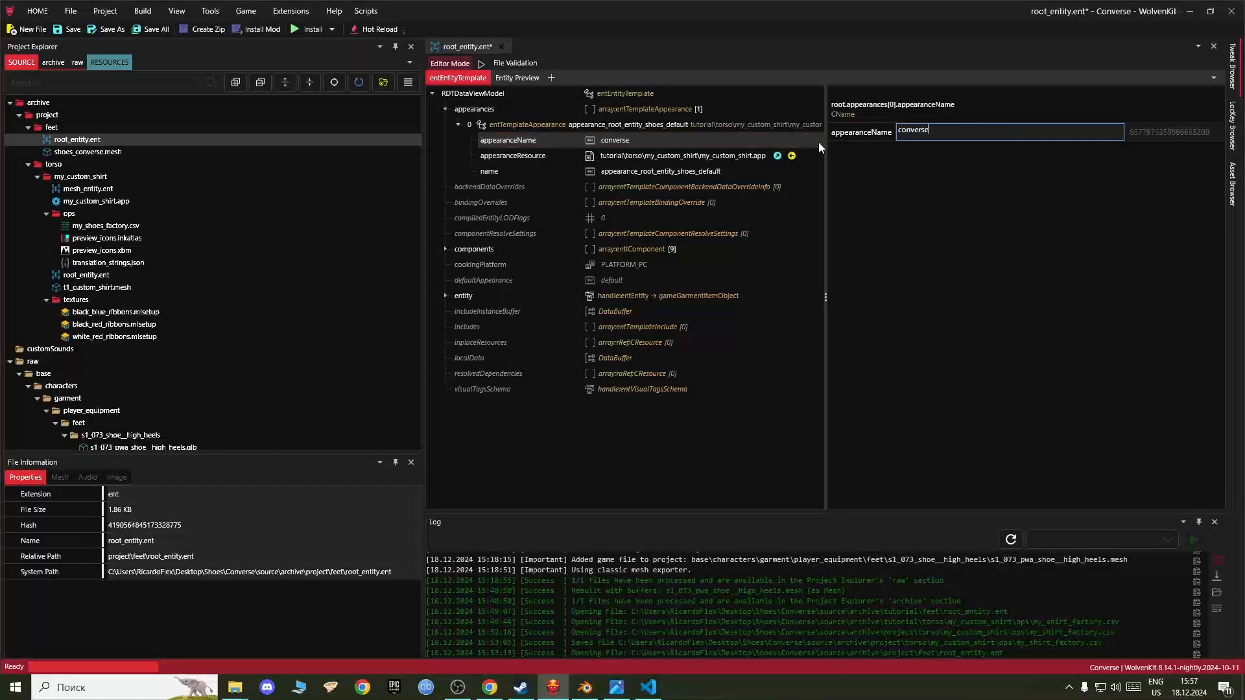
{"action": "type", "text": "_appearance_name"}
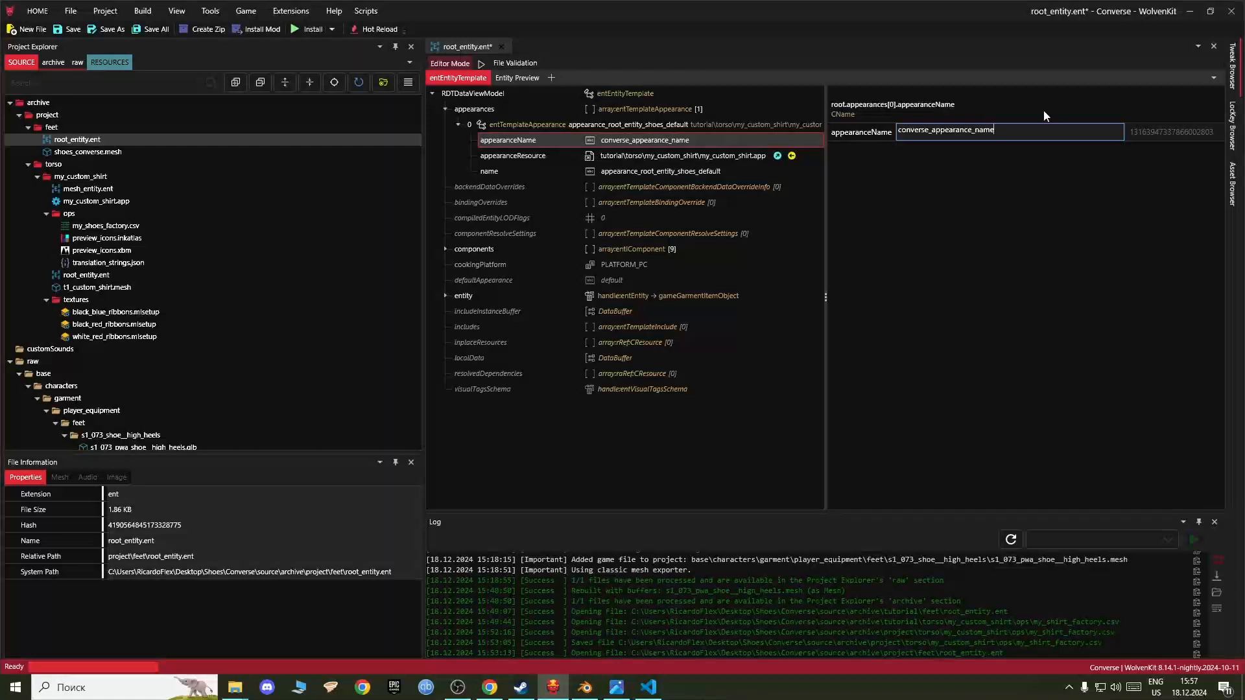
Step: Try to replace the tutorial folder at the start of the appearanceResource depot path with project
{"action": "left_click", "coordinate": [636, 157]}
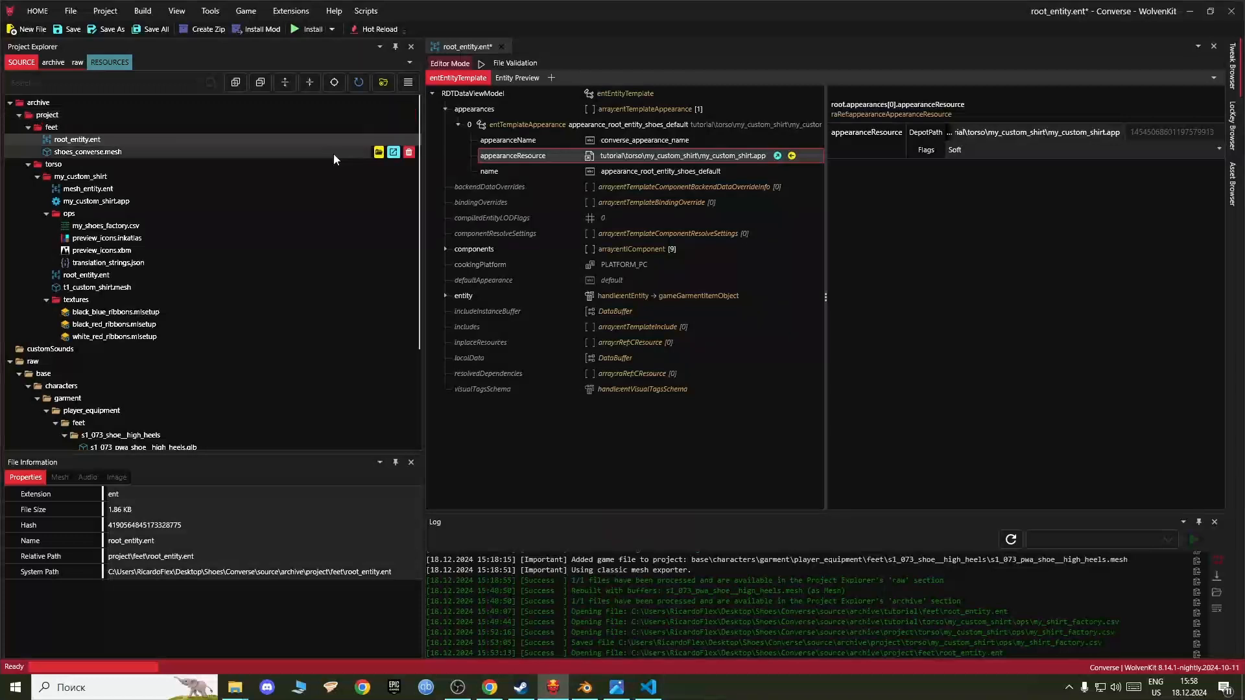
{"action": "left_click", "coordinate": [987, 133]}
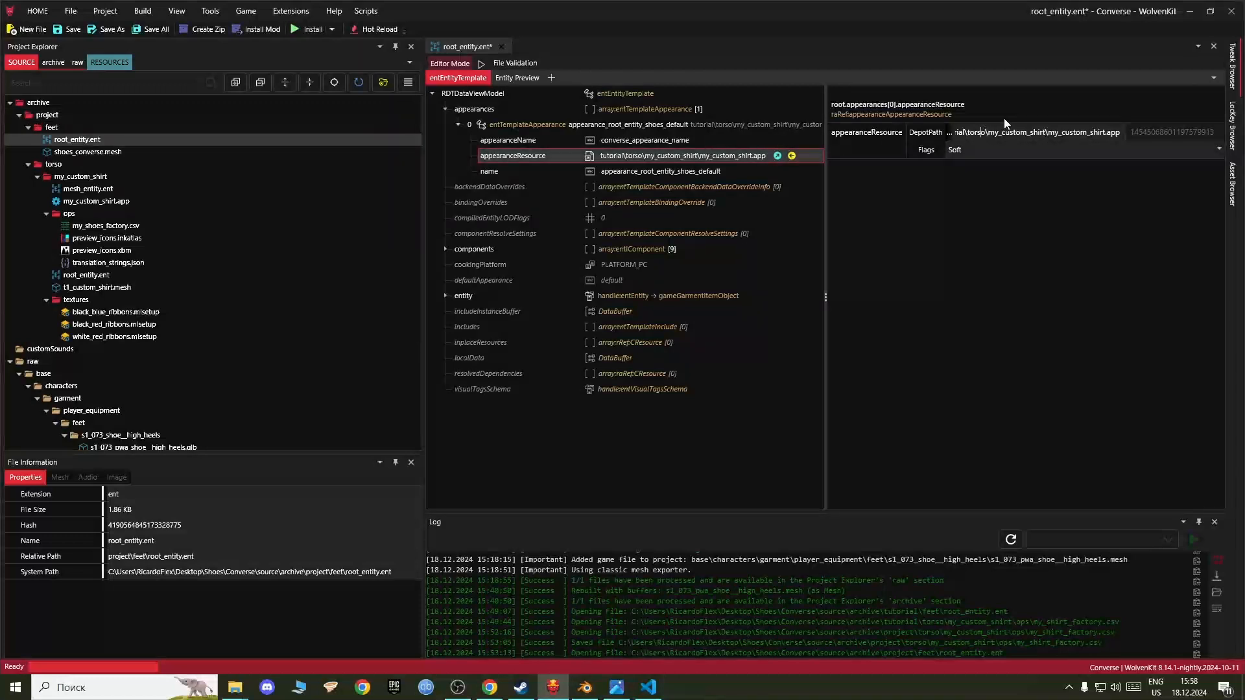
{"action": "key", "text": "Home"}
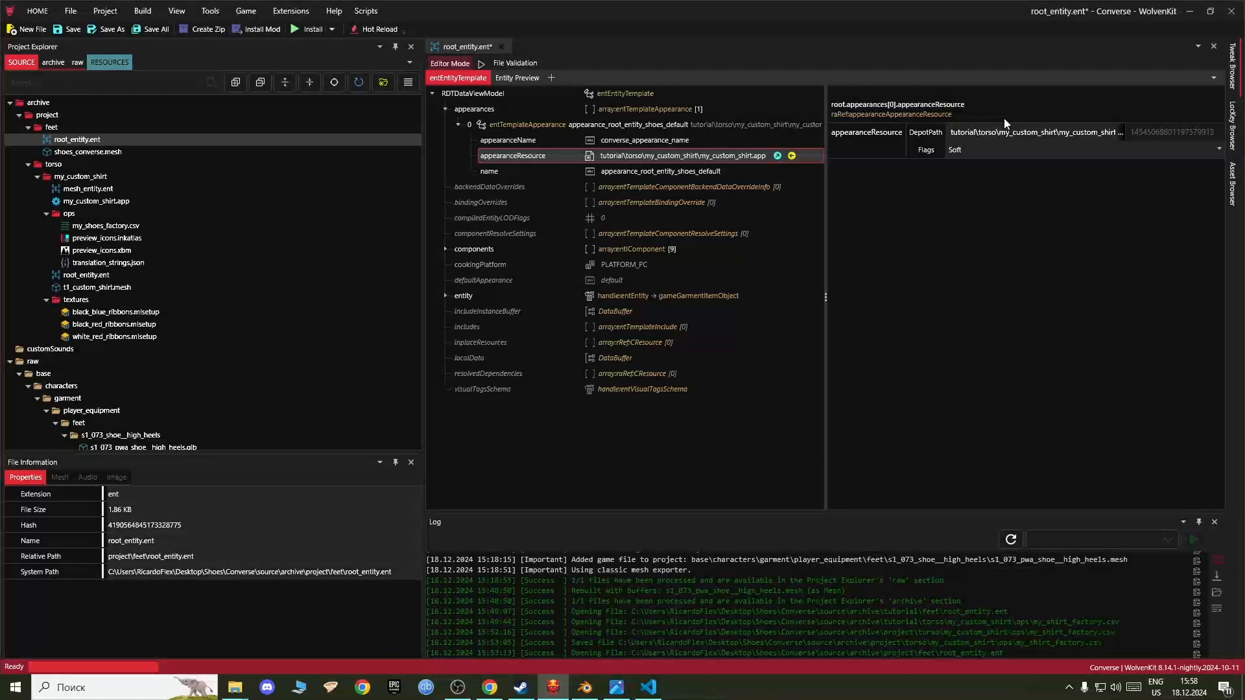
{"action": "key", "text": "Delete"}
{"action": "key", "text": "Delete"}
{"action": "key", "text": "Delete"}
{"action": "key", "text": "Delete"}
{"action": "key", "text": "Delete"}
{"action": "key", "text": "Delete"}
{"action": "key", "text": "Delete"}
{"action": "key", "text": "Delete"}
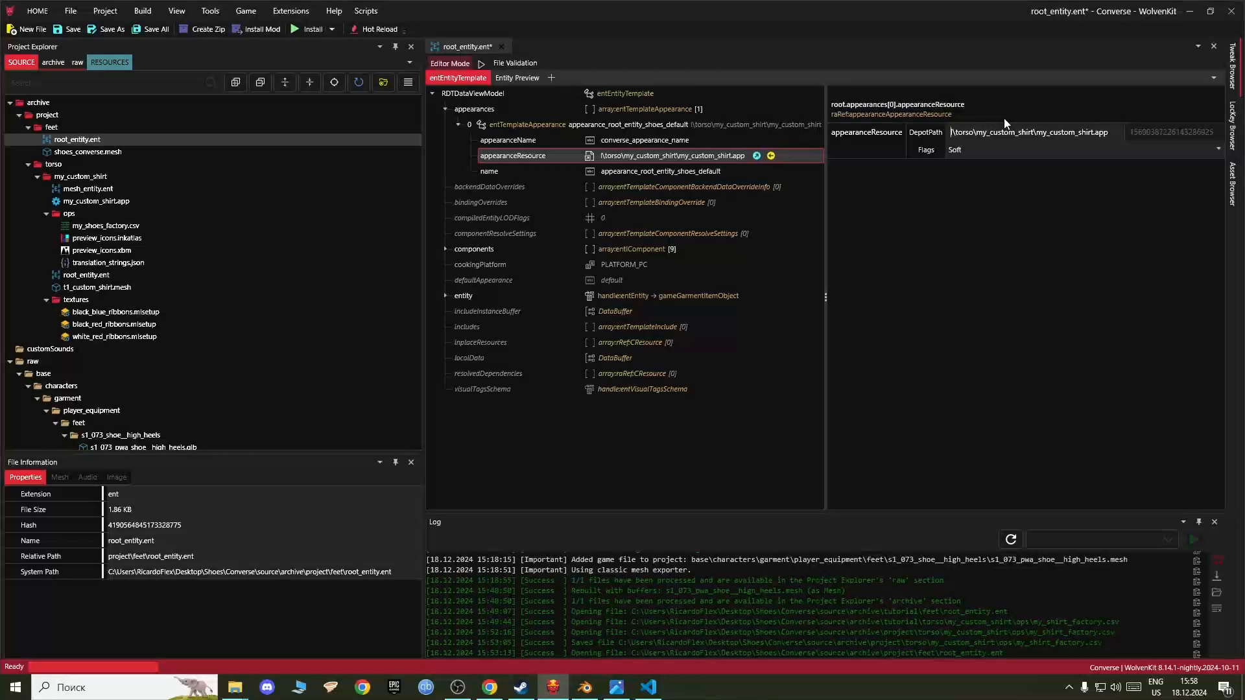
{"action": "type", "text": "project"}
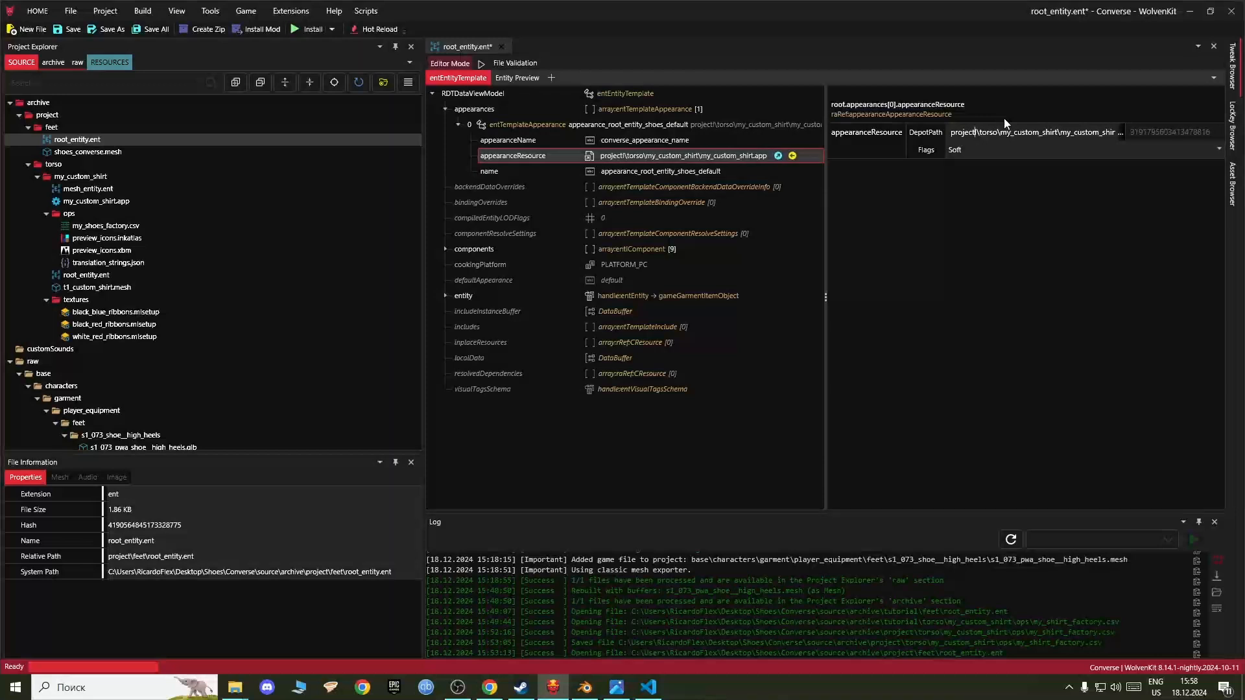
Step: Copy the relative path of my_custom_shirt.app and set it as the appearanceResource depot path: project\torso\my_custom_shirt\my_custom_shirt.app
{"action": "left_click", "coordinate": [96, 177]}
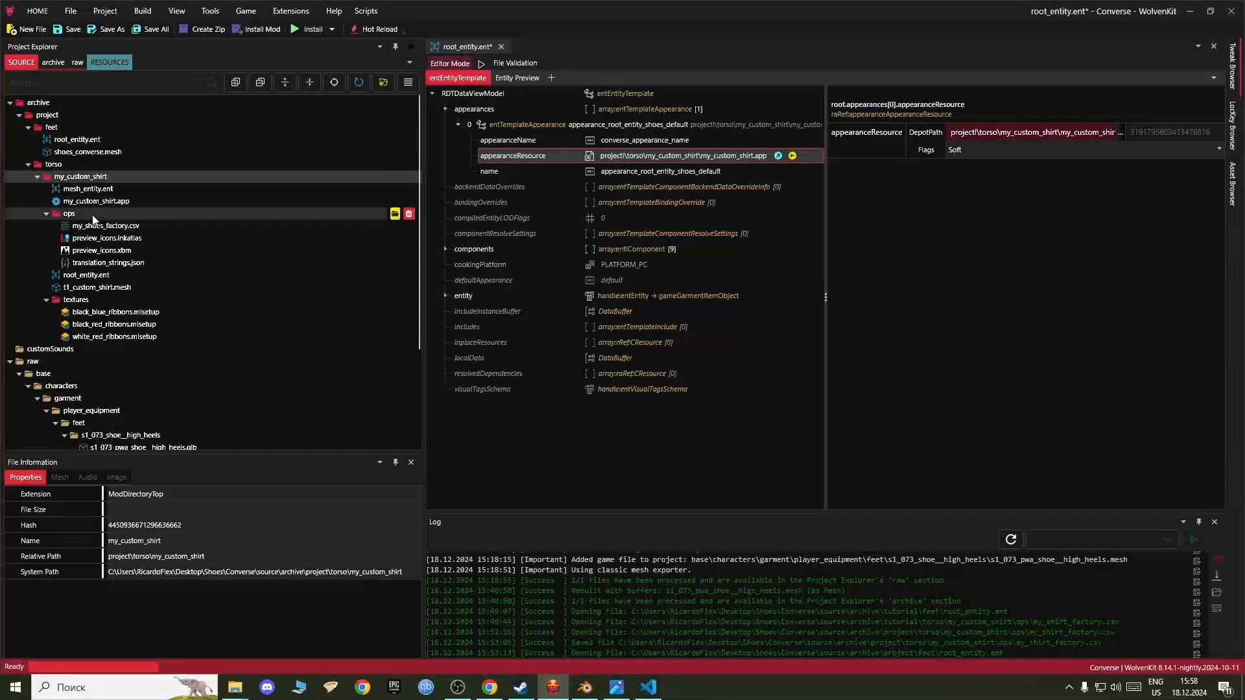
{"action": "left_click", "coordinate": [91, 162]}
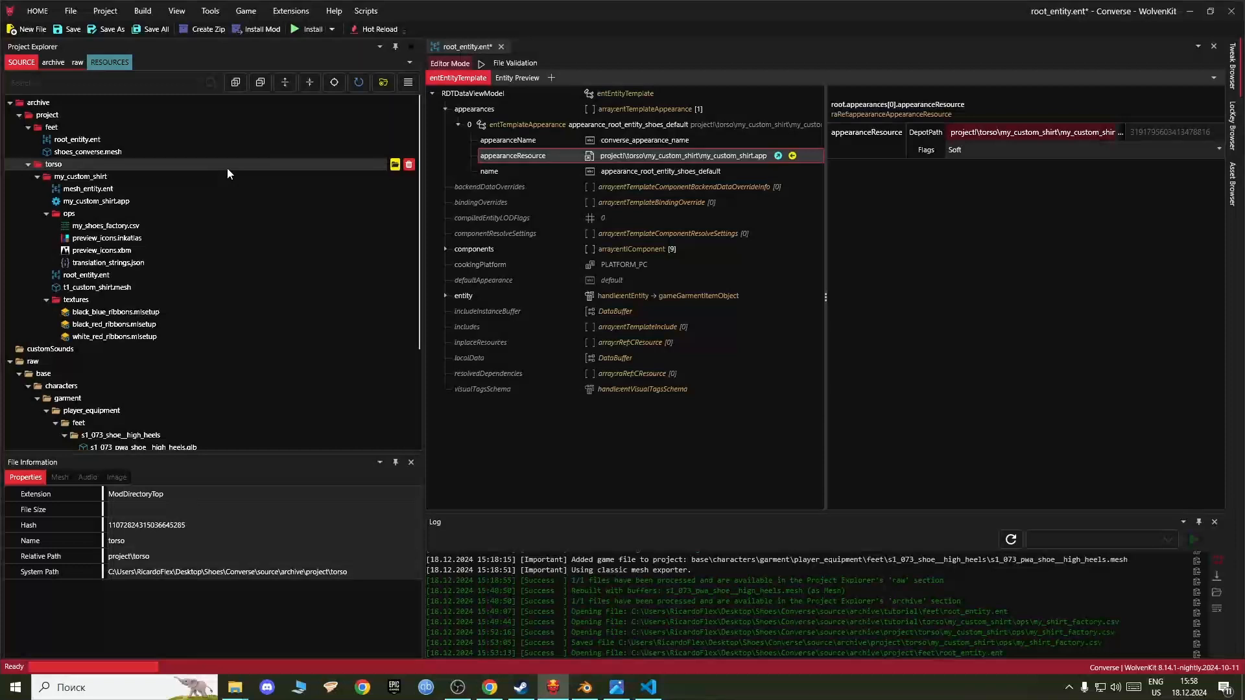
{"action": "left_click", "coordinate": [106, 201]}
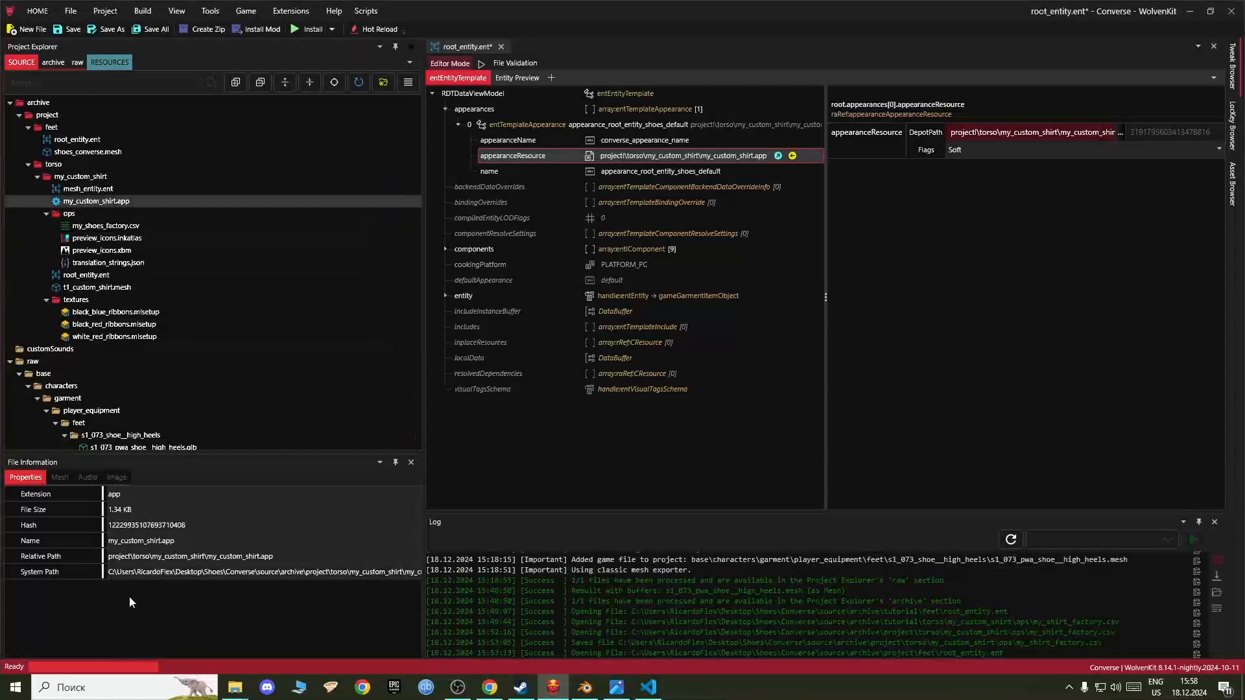
{"action": "left_click_drag", "start_coordinate": [295, 556], "coordinate": [75, 566]}
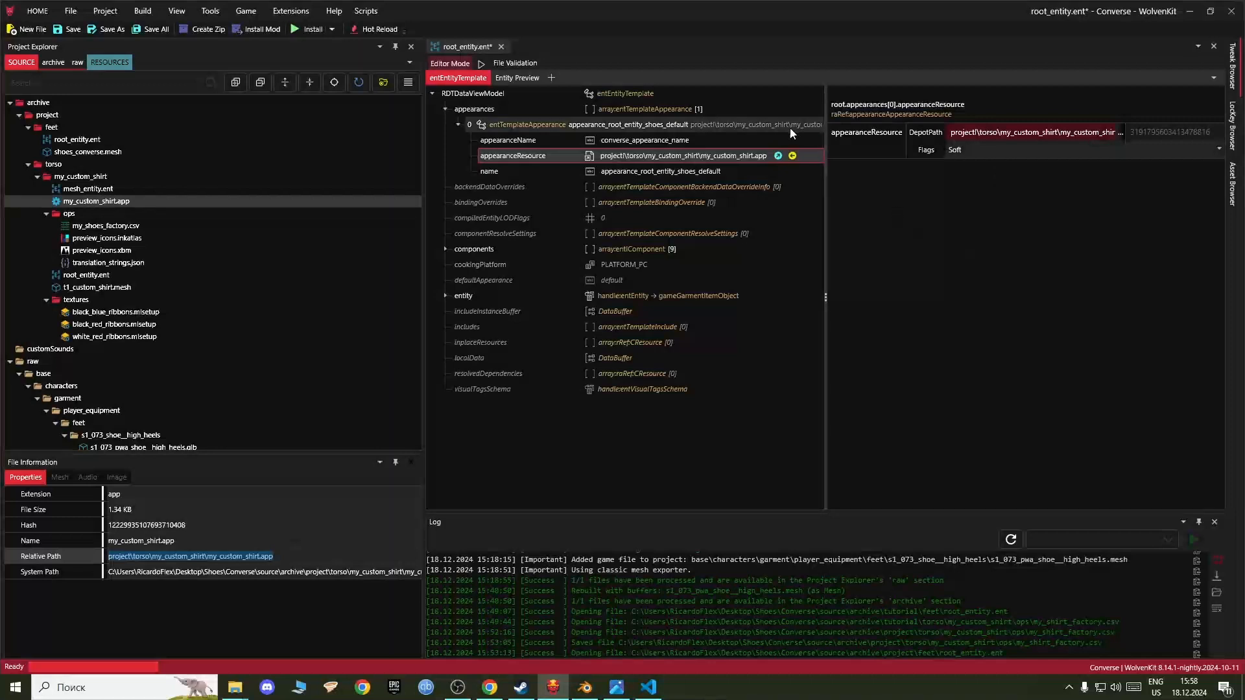
{"action": "left_click", "coordinate": [780, 158]}
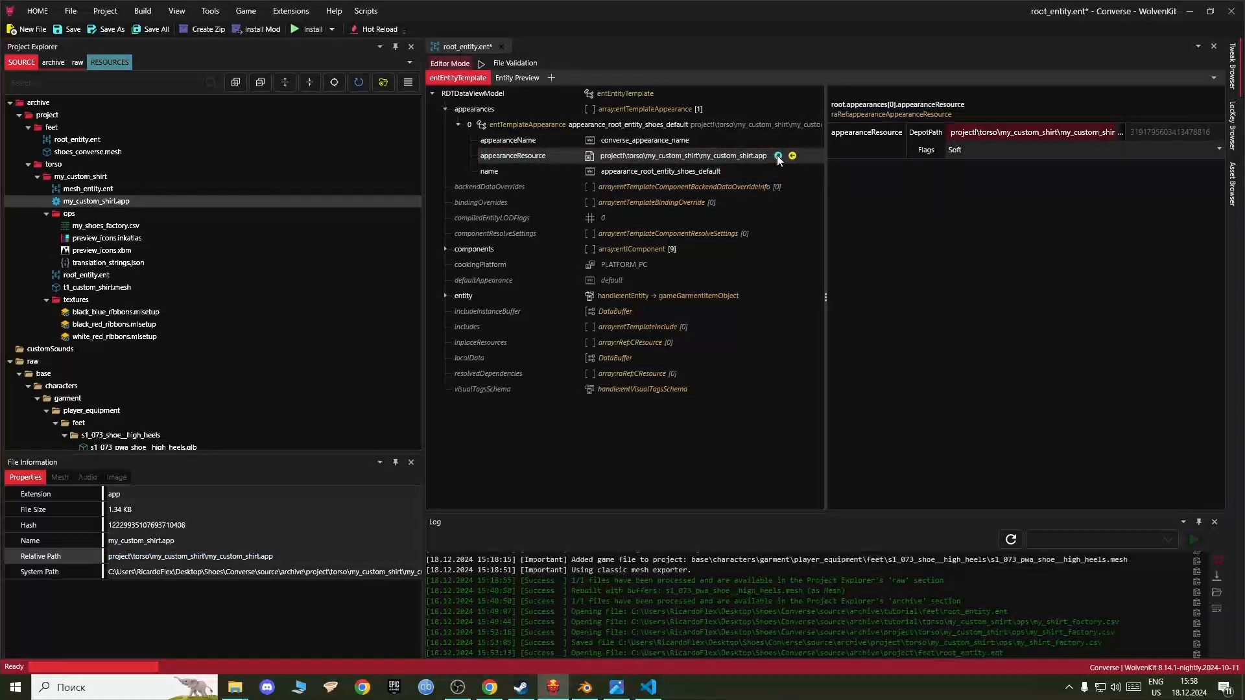
{"action": "left_click_drag", "start_coordinate": [274, 558], "coordinate": [63, 548]}
{"action": "key", "text": "ctrl+c"}
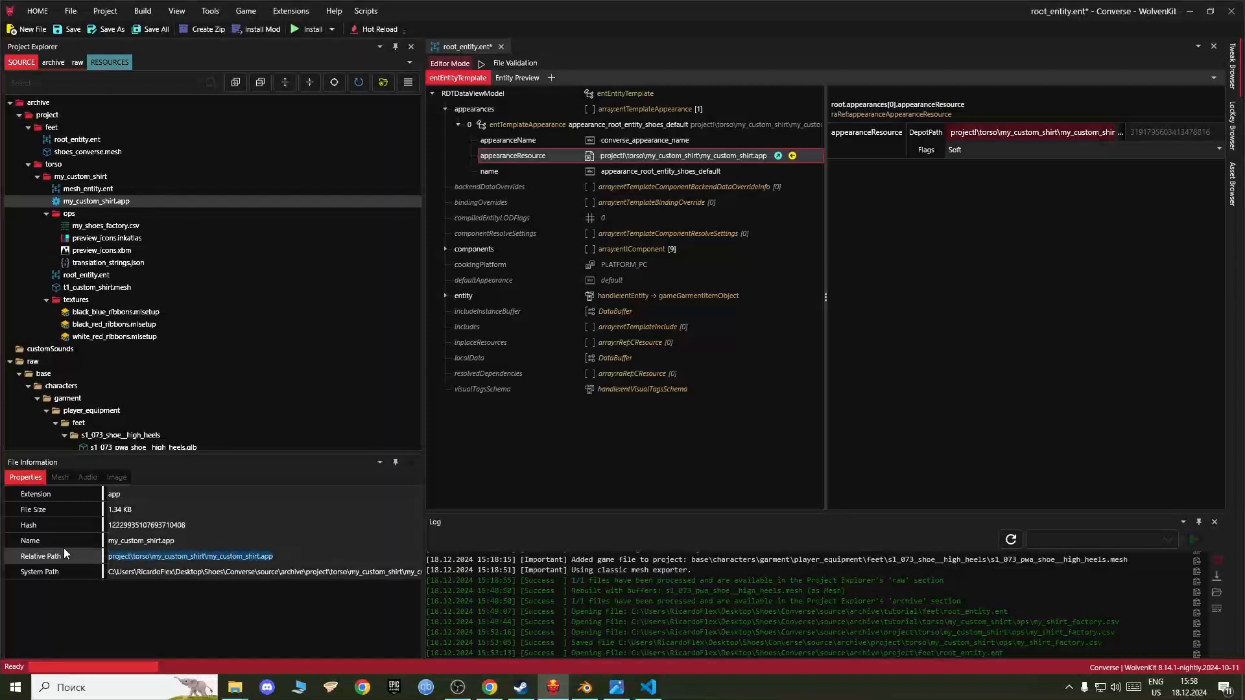
{"action": "left_click", "coordinate": [1047, 134]}
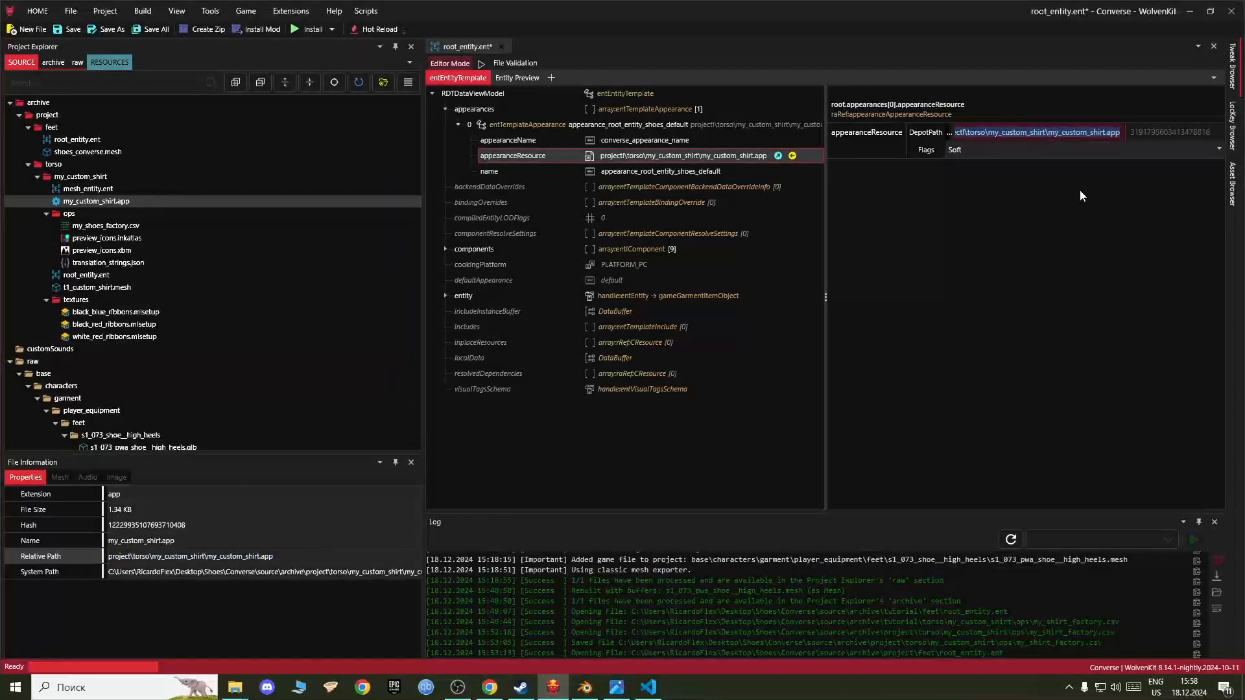
{"action": "key", "text": "ctrl+v"}
{"action": "key", "text": "Return"}
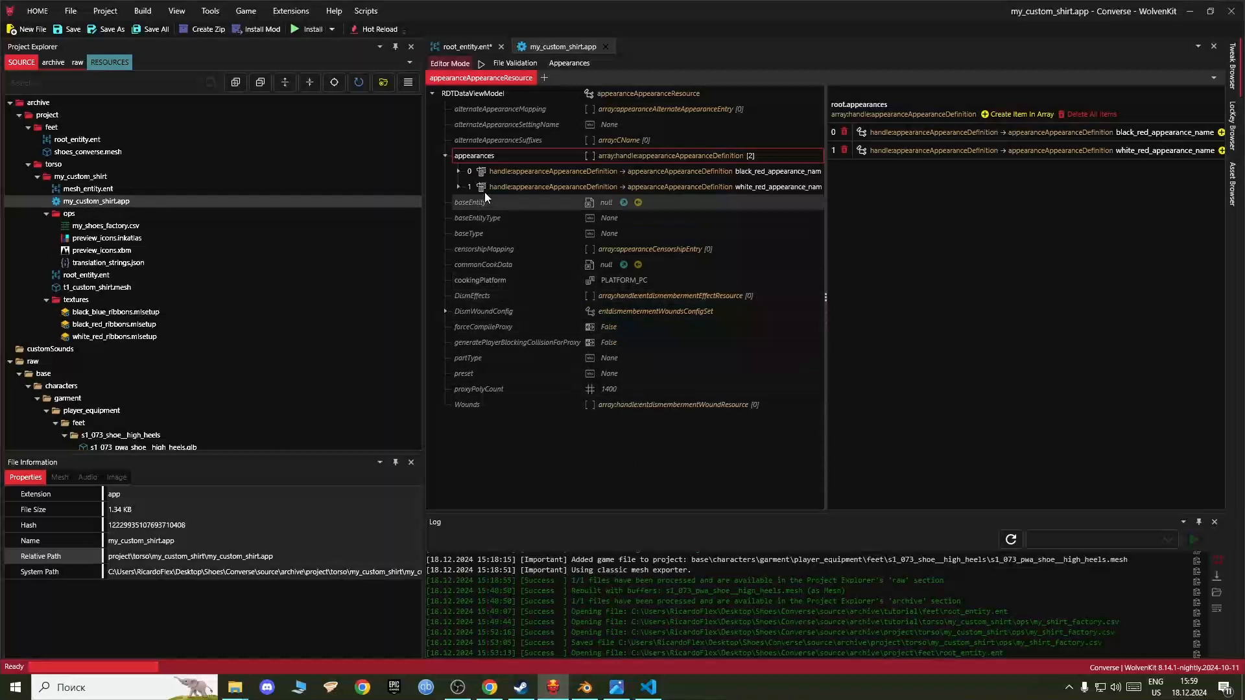
Step: Delete the white_red_appearance_name definition from the appearances array of my_custom_shirt.app
{"action": "left_click", "coordinate": [515, 189]}
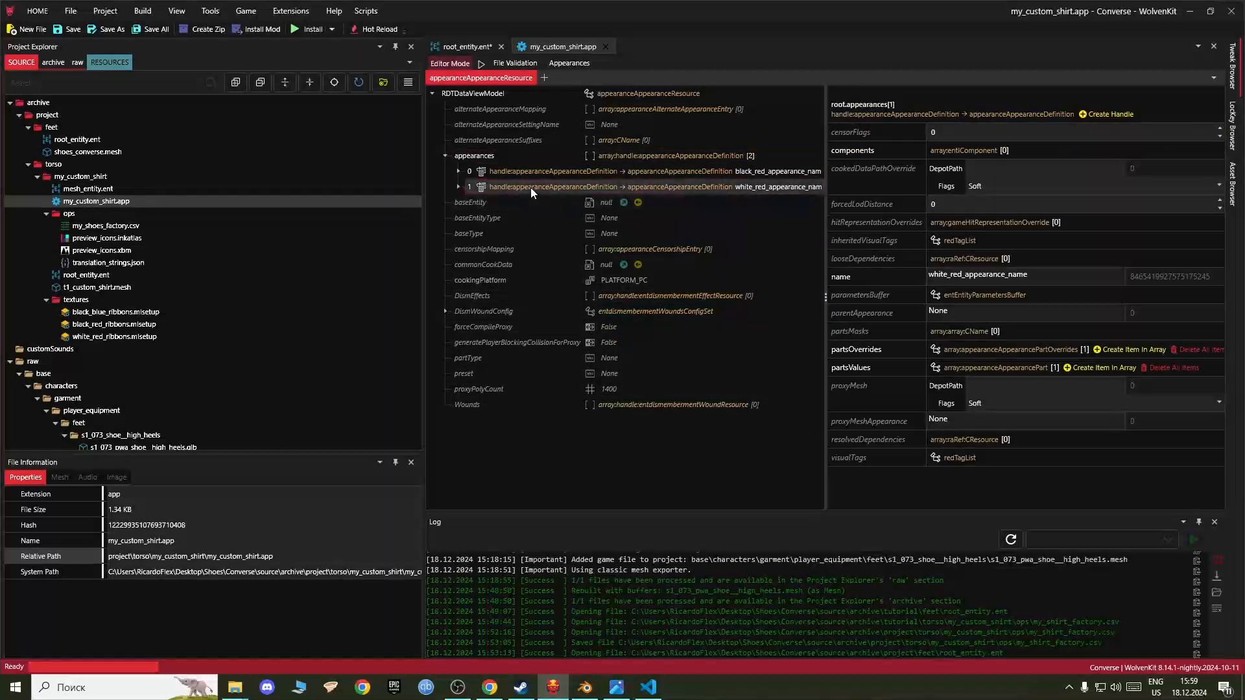
{"action": "right_click", "coordinate": [532, 185]}
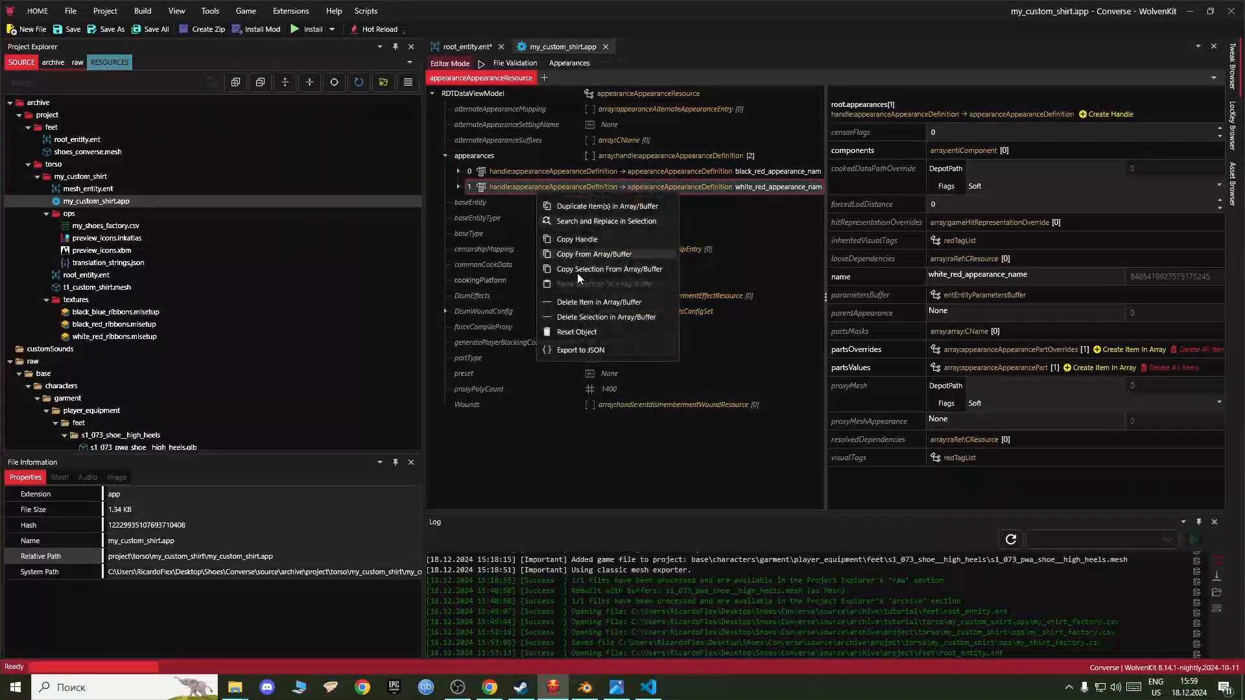
{"action": "left_click", "coordinate": [598, 301]}
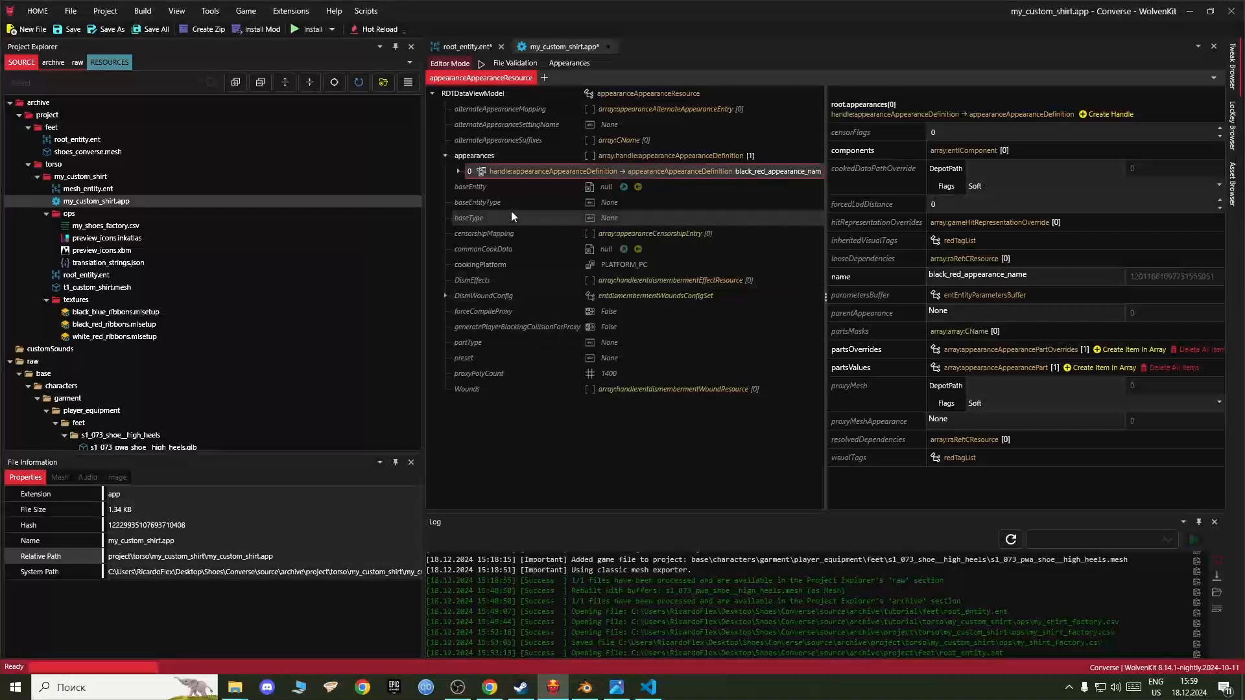
Step: Expand the remaining appearance definition in my_custom_shirt.app and examine its partsOverrides down to the componentsOverrides entries
{"action": "left_click", "coordinate": [459, 171]}
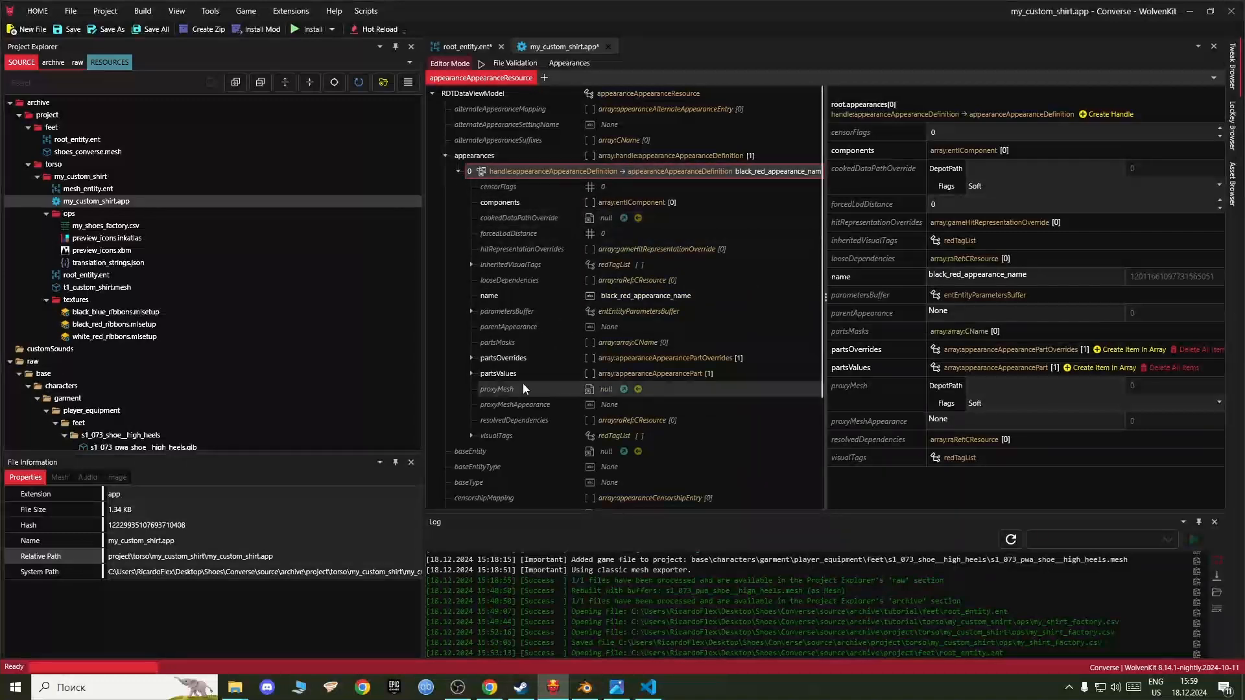
{"action": "left_click", "coordinate": [471, 358]}
{"action": "left_click", "coordinate": [486, 373]}
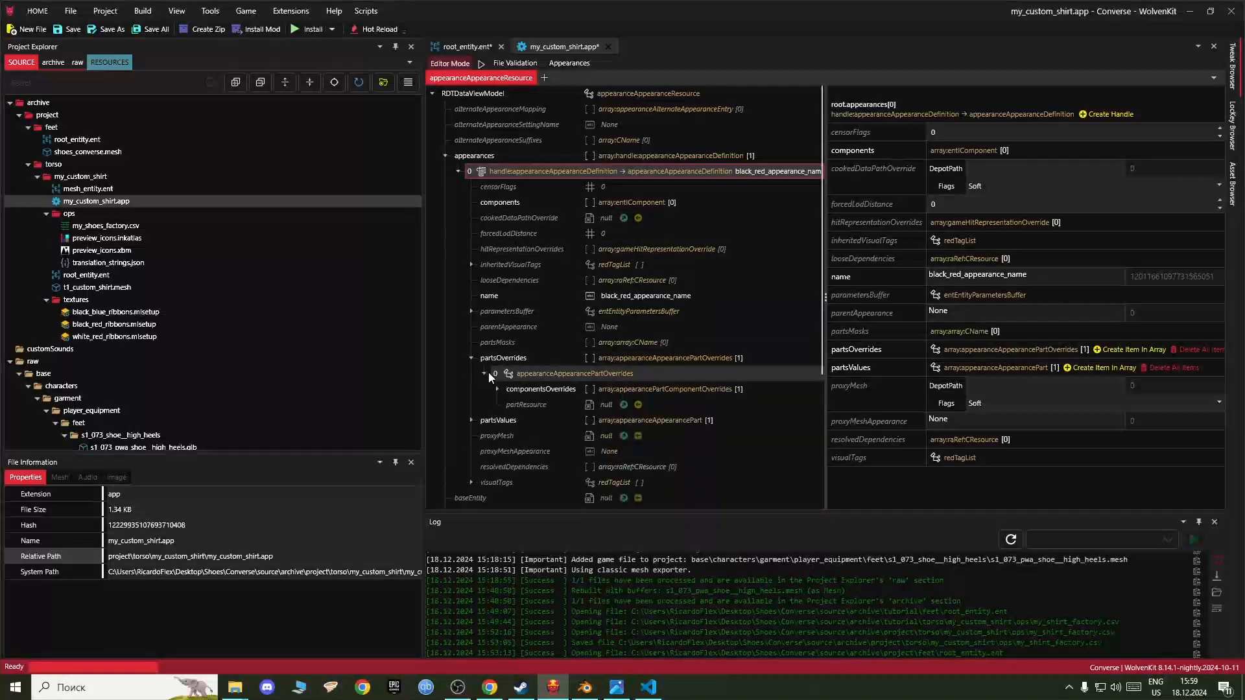
{"action": "left_click", "coordinate": [496, 389]}
{"action": "left_click", "coordinate": [497, 389]}
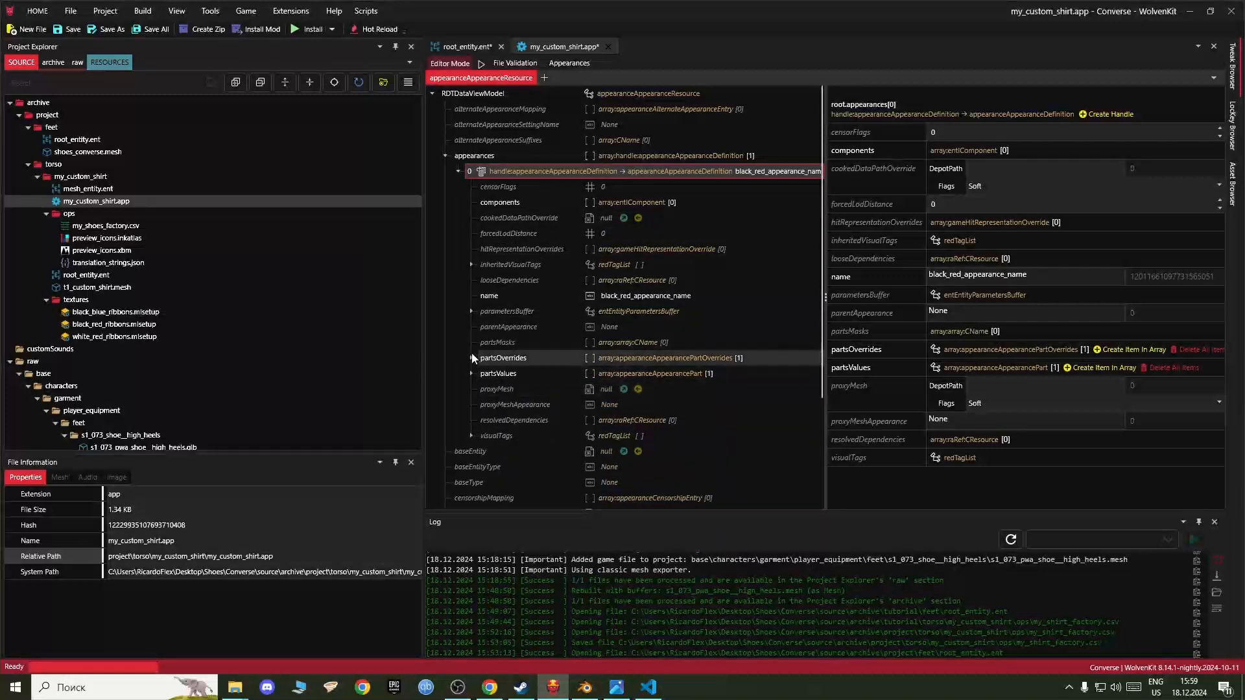
{"action": "left_click", "coordinate": [472, 374]}
{"action": "left_click", "coordinate": [471, 374]}
{"action": "left_click", "coordinate": [471, 359]}
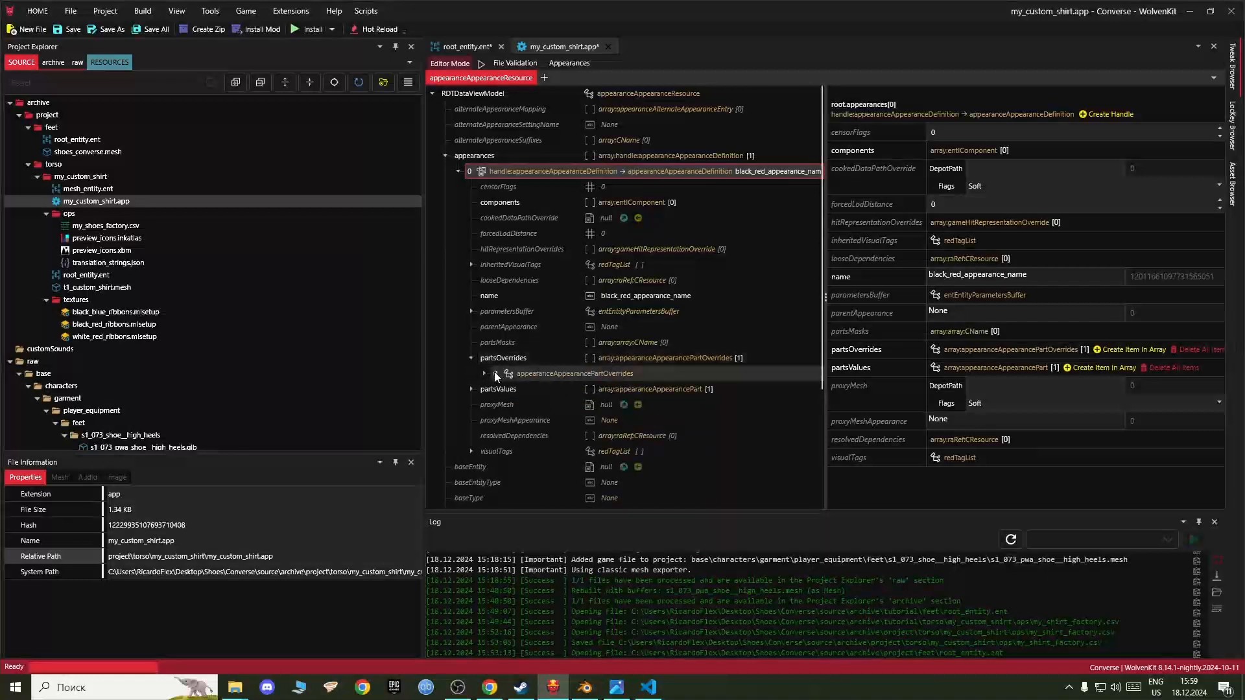
{"action": "left_click", "coordinate": [485, 374]}
{"action": "left_click", "coordinate": [497, 389]}
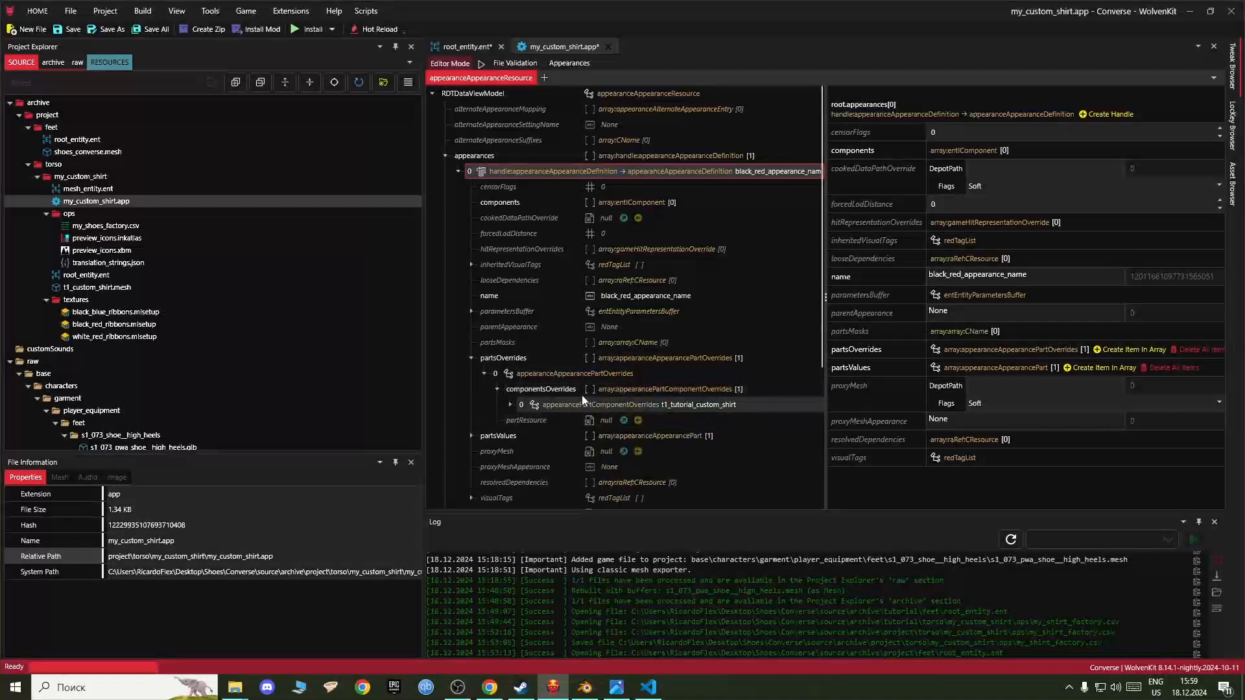
Step: Delete all items from the partsOverrides array of the black_red_appearance_name appearance in my_custom_shirt.app
{"action": "right_click", "coordinate": [505, 360]}
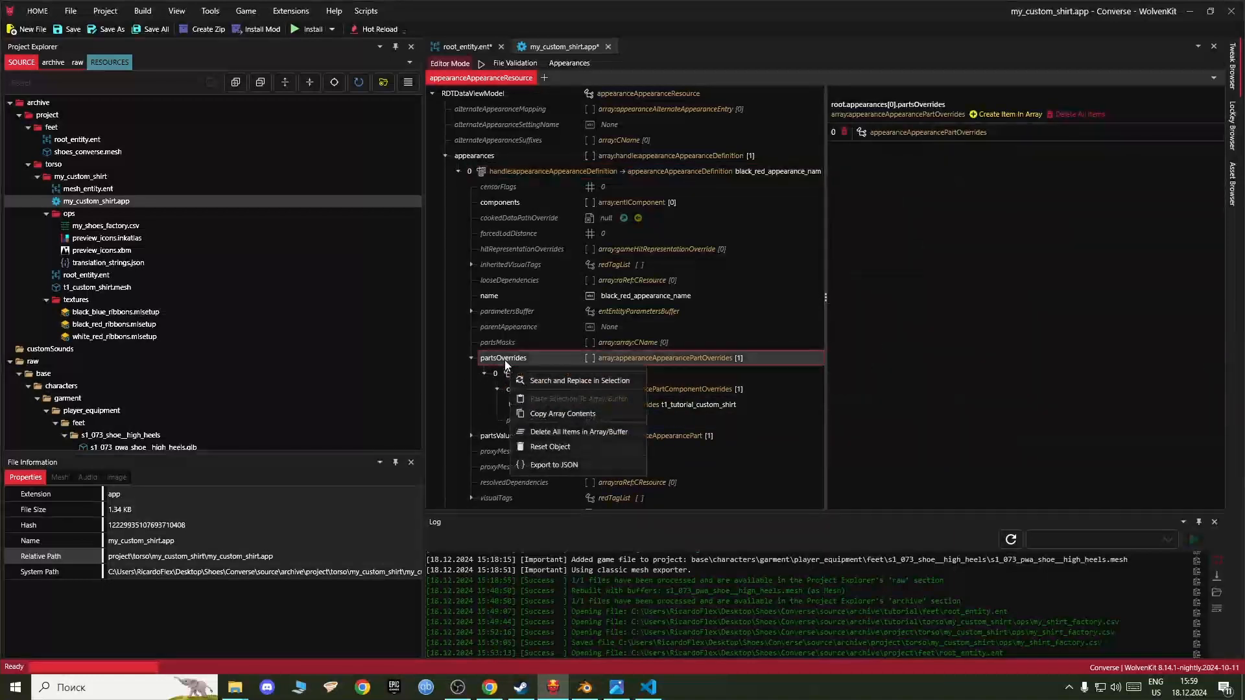
{"action": "left_click", "coordinate": [571, 432]}
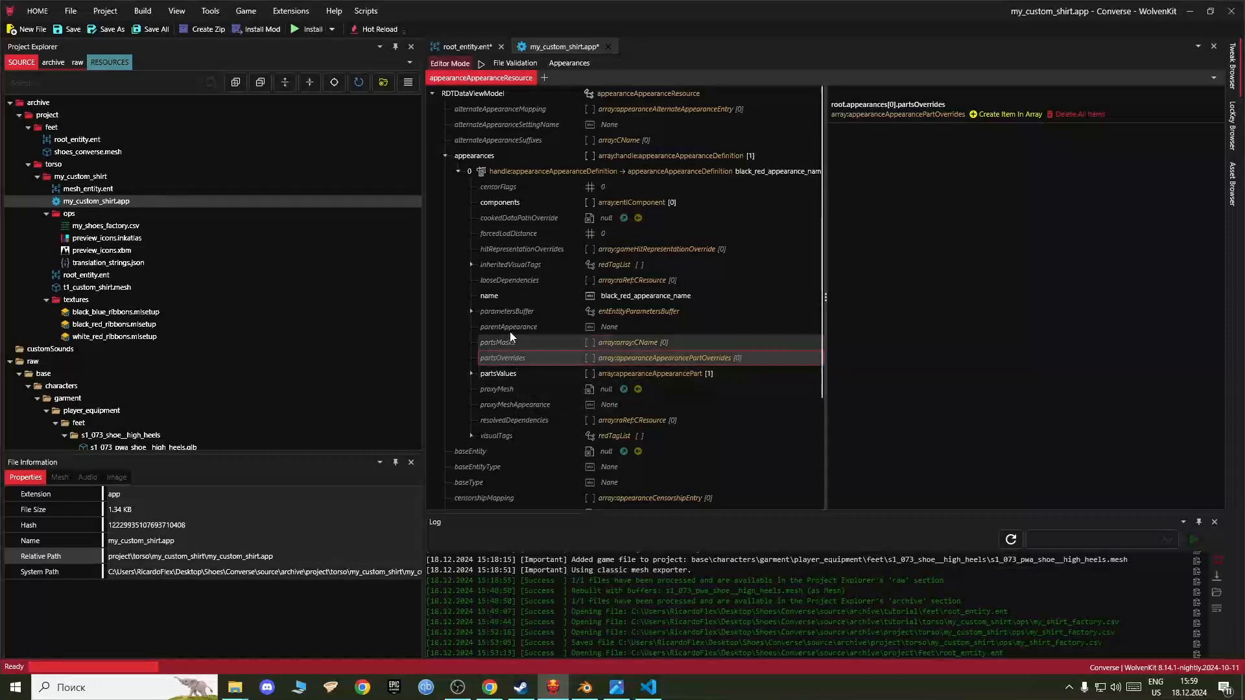
{"action": "left_click", "coordinate": [528, 170]}
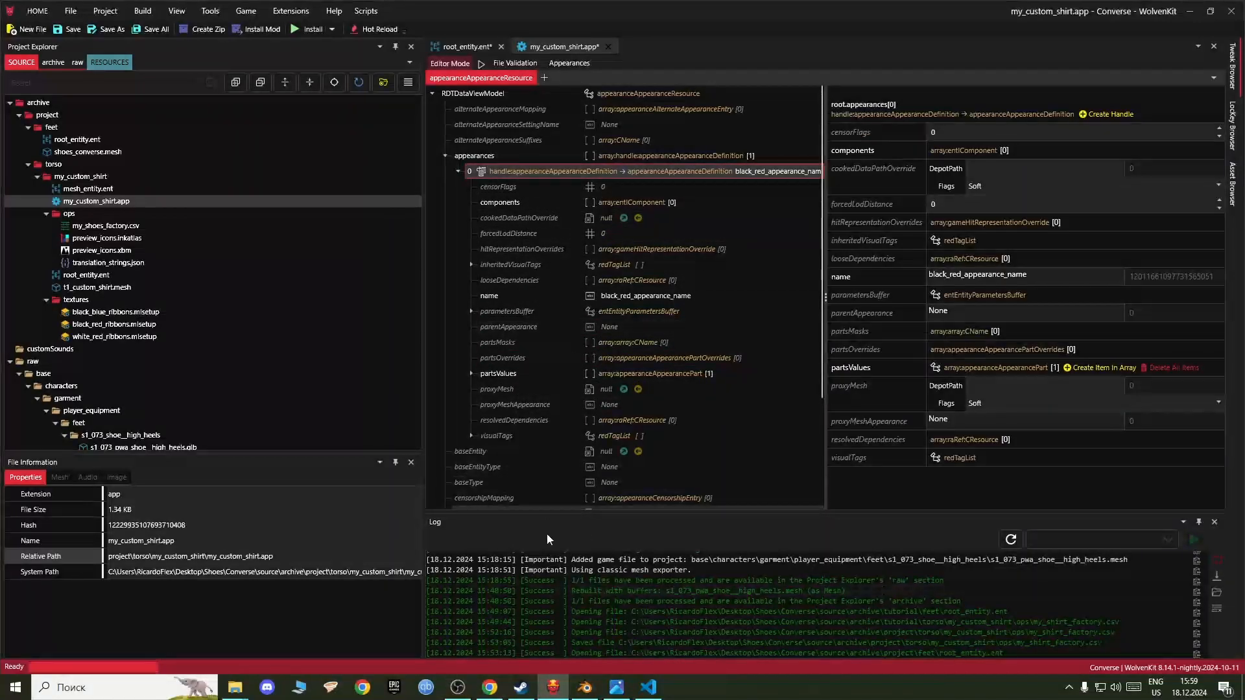
Step: Check the root_entity.ent and my_custom_shirt.app sections of the overview image, and save both files in WolvenKit
{"action": "left_click", "coordinate": [613, 691]}
{"action": "scroll", "coordinate": [484, 400], "scroll_direction": "down", "scroll_amount": 2}
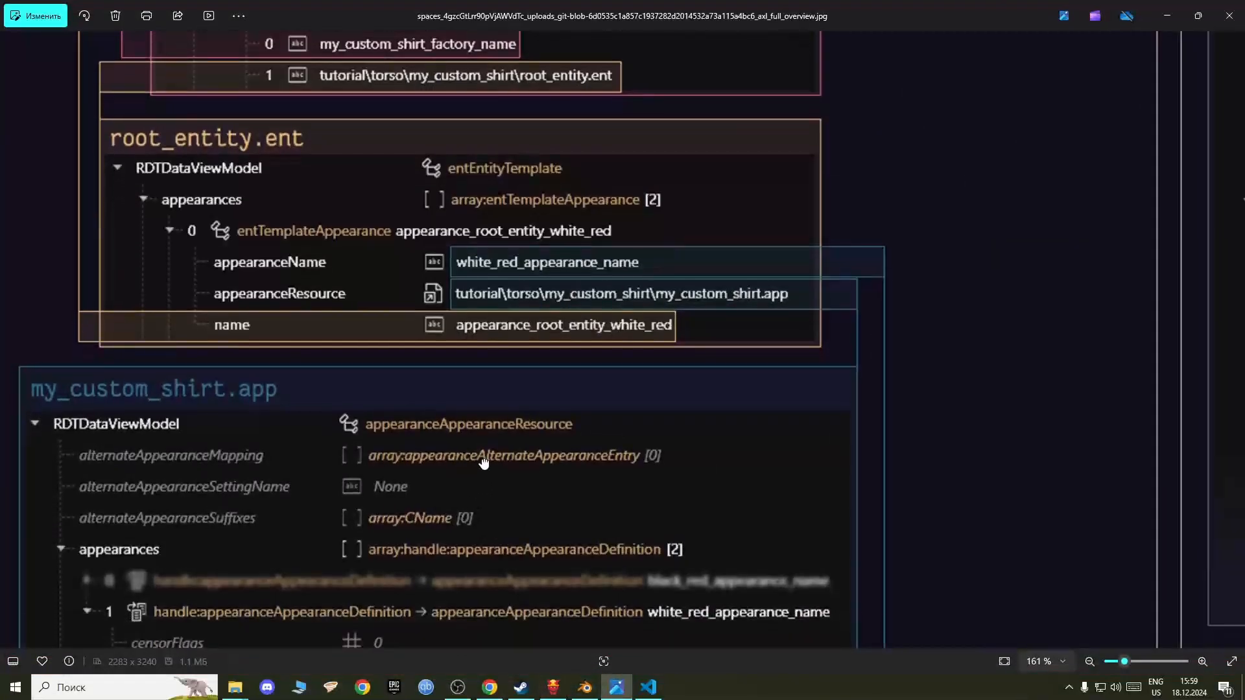
{"action": "left_click_drag", "start_coordinate": [485, 400], "coordinate": [486, 408]}
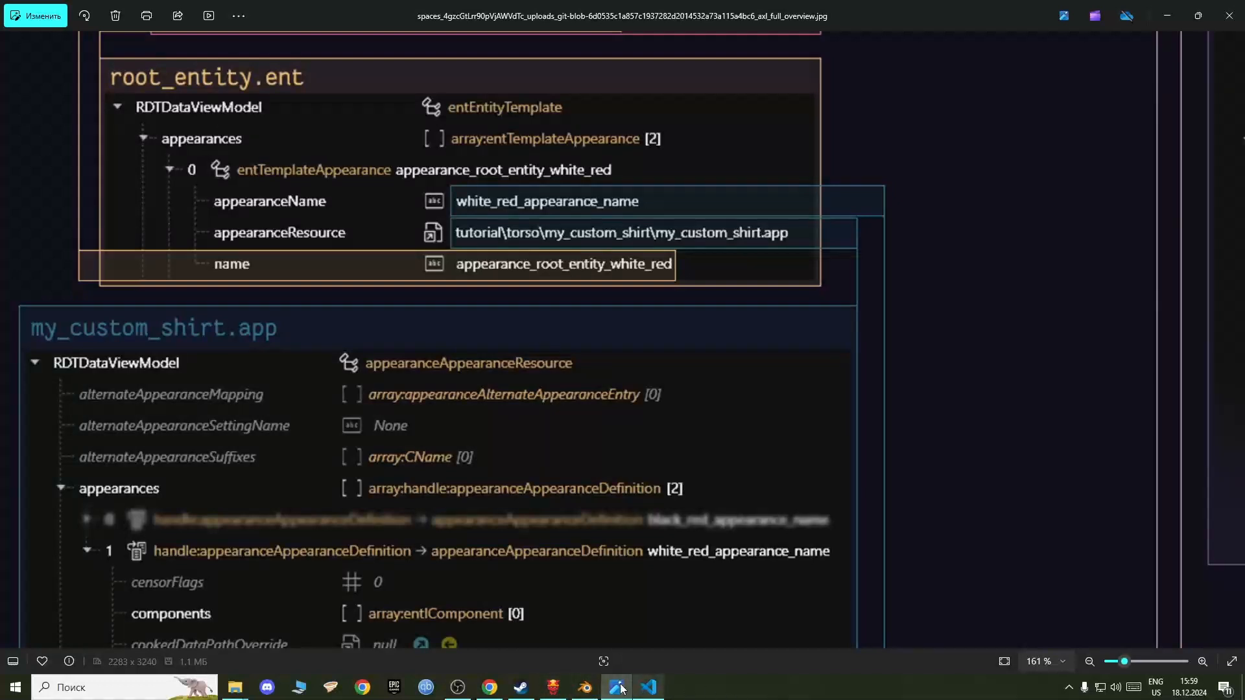
{"action": "left_click", "coordinate": [553, 687]}
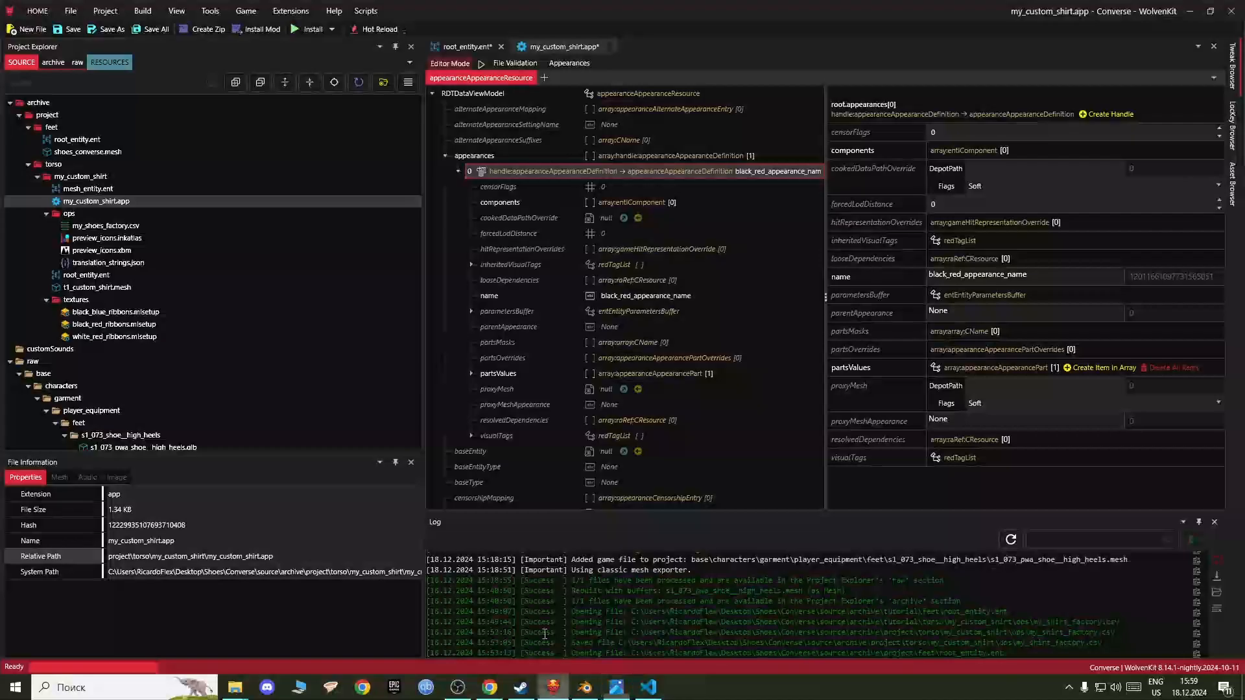
{"action": "left_click", "coordinate": [466, 49]}
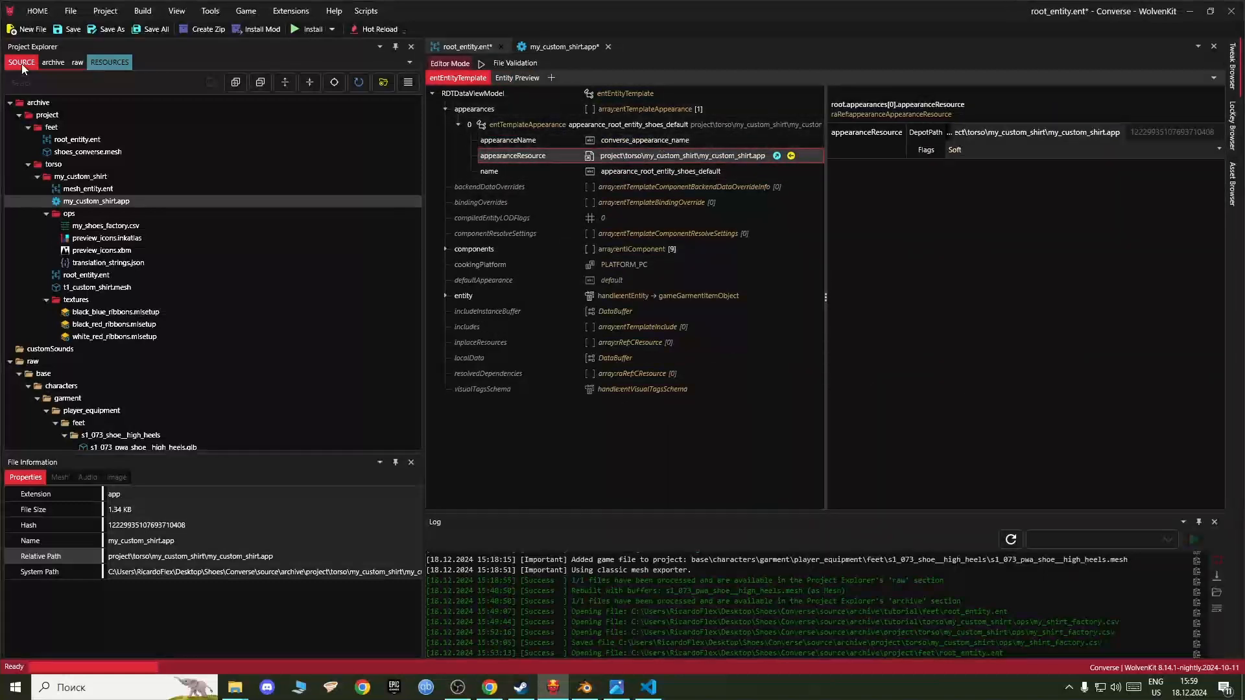
{"action": "left_click", "coordinate": [66, 30]}
{"action": "left_click", "coordinate": [539, 47]}
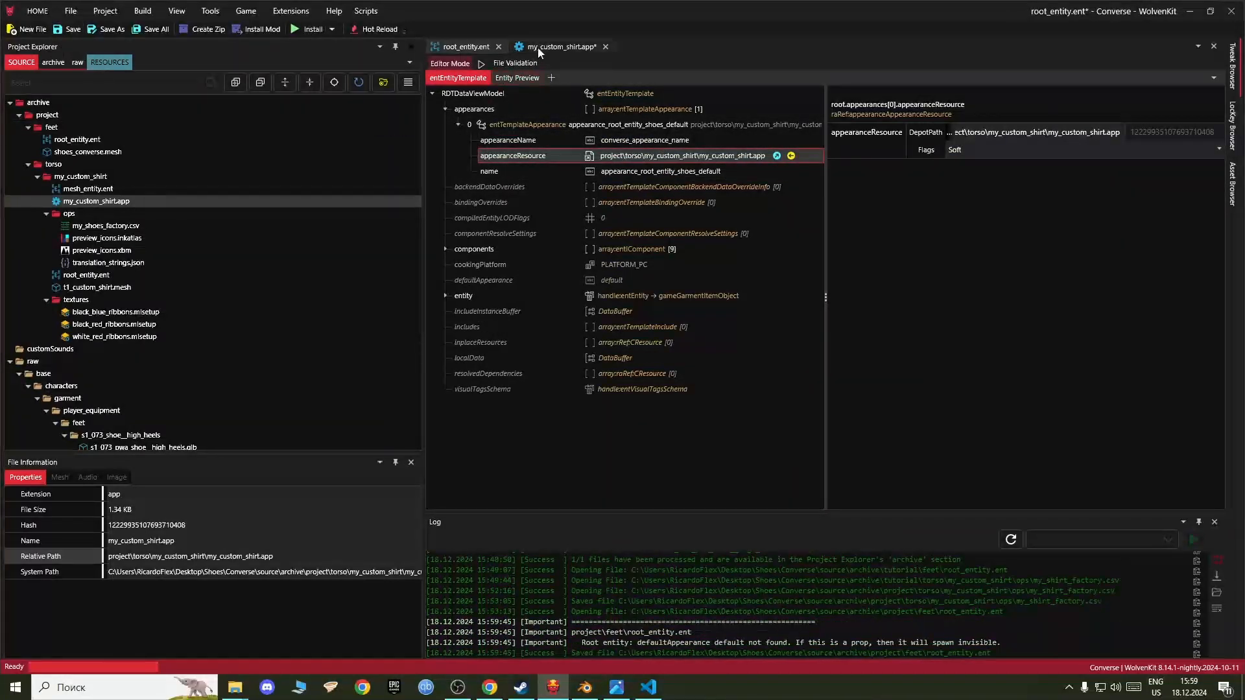
{"action": "left_click", "coordinate": [66, 29]}
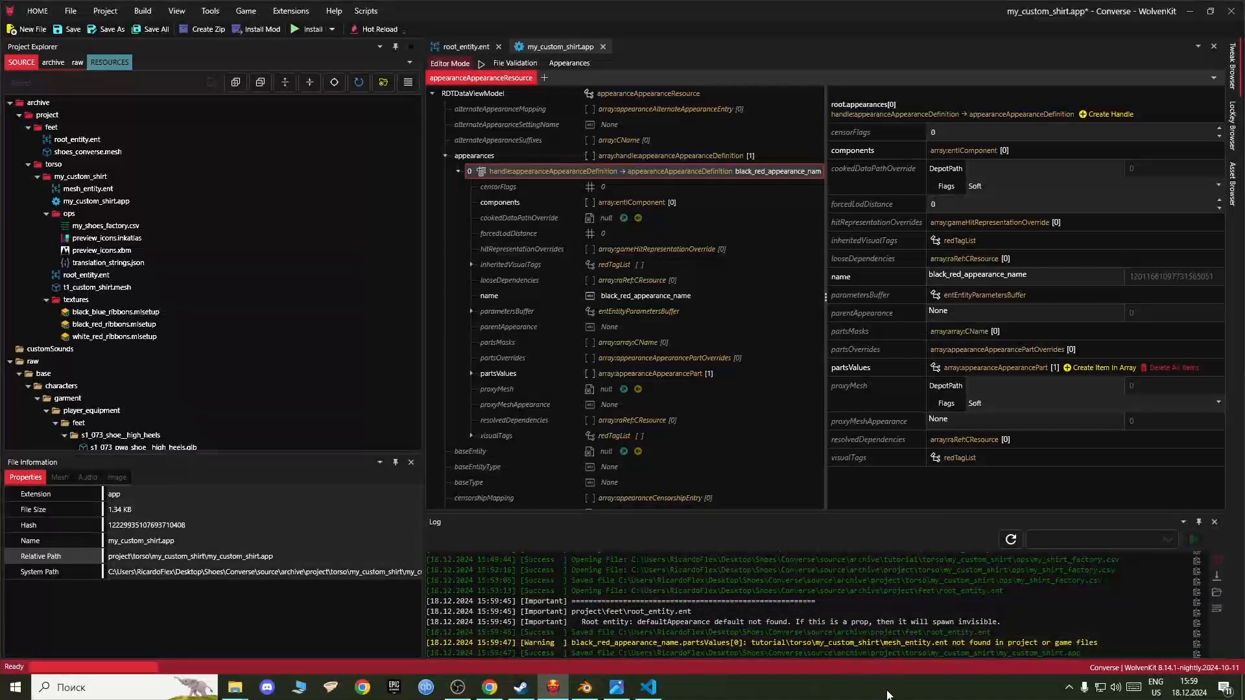
Step: Compare the appearance names across root_entity.ent, my_custom_shirt.app, the overview image and the tweak YAML in Visual Studio Code
{"action": "left_click", "coordinate": [466, 46]}
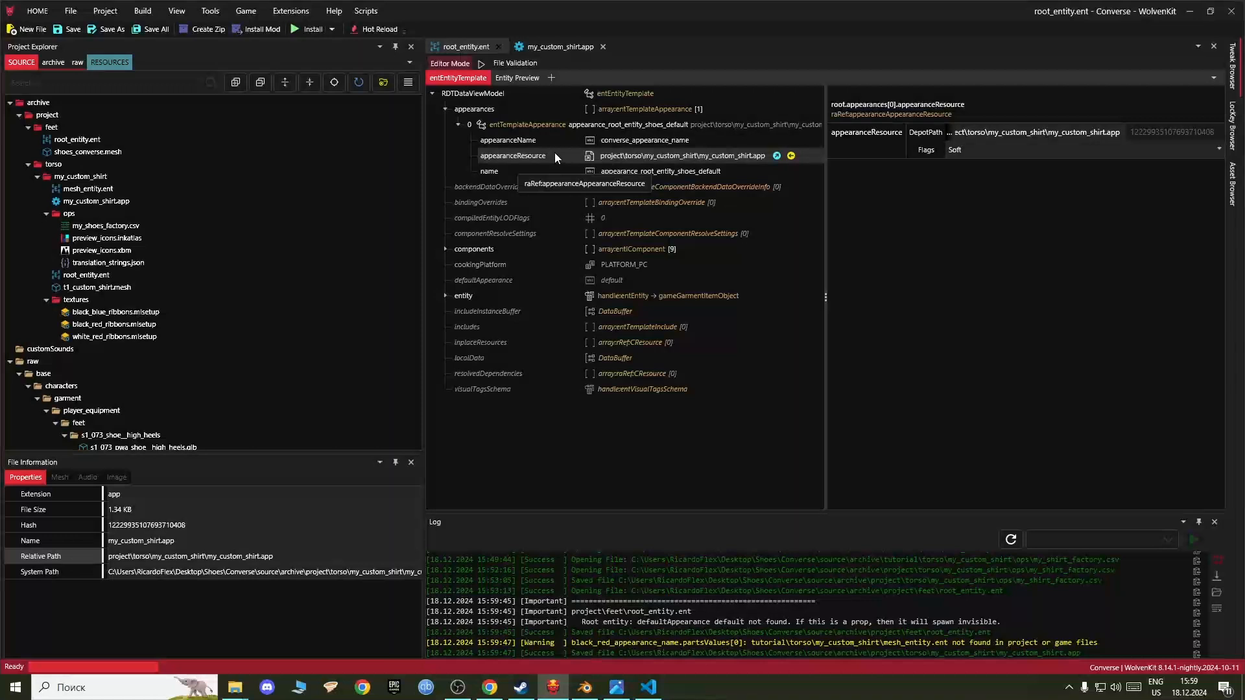
{"action": "left_click", "coordinate": [647, 137]}
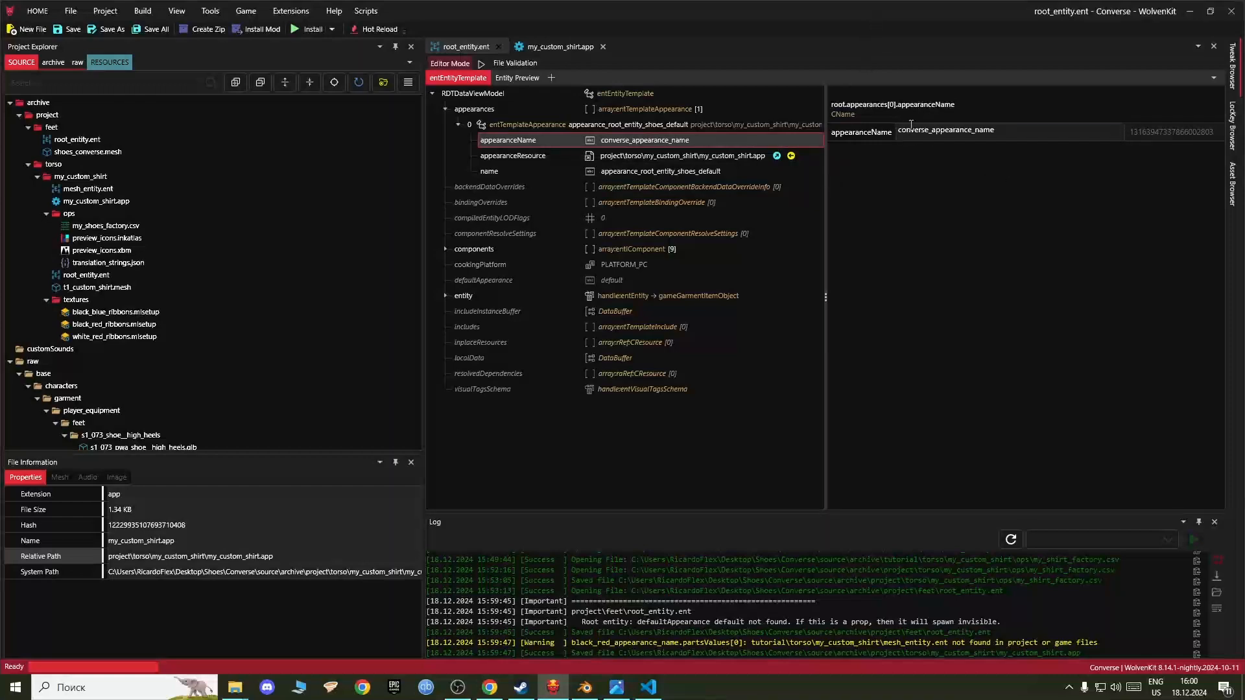
{"action": "left_click", "coordinate": [548, 46]}
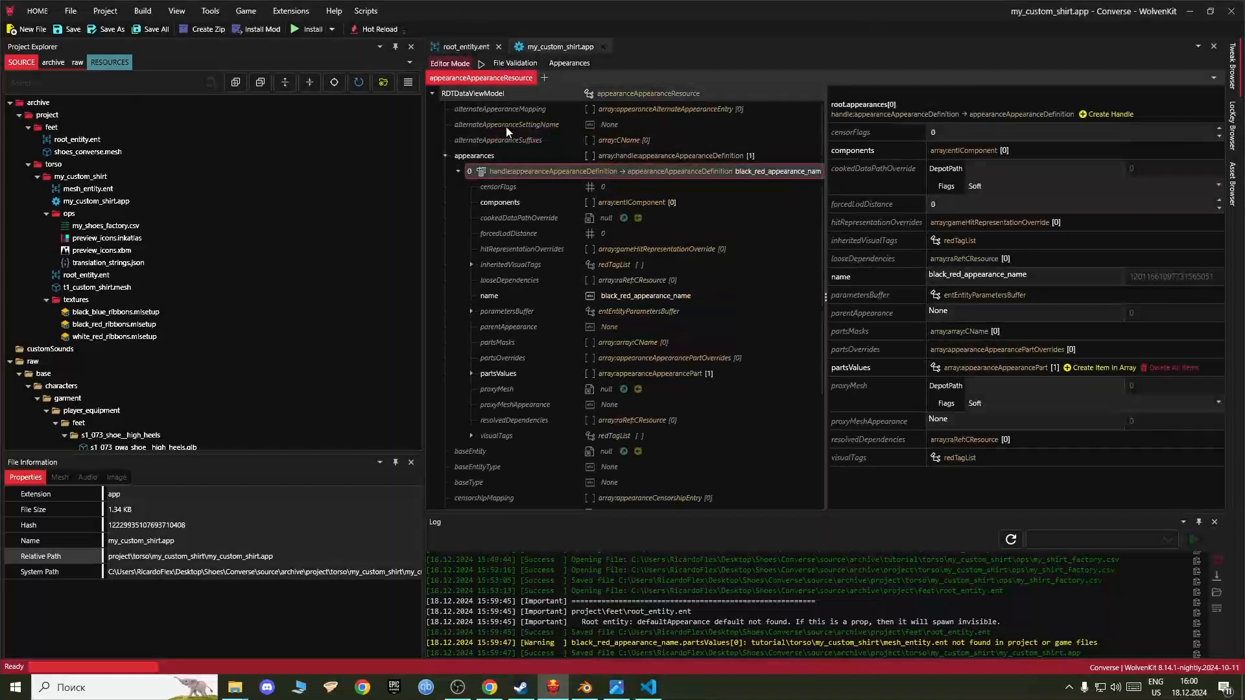
{"action": "left_click", "coordinate": [462, 44]}
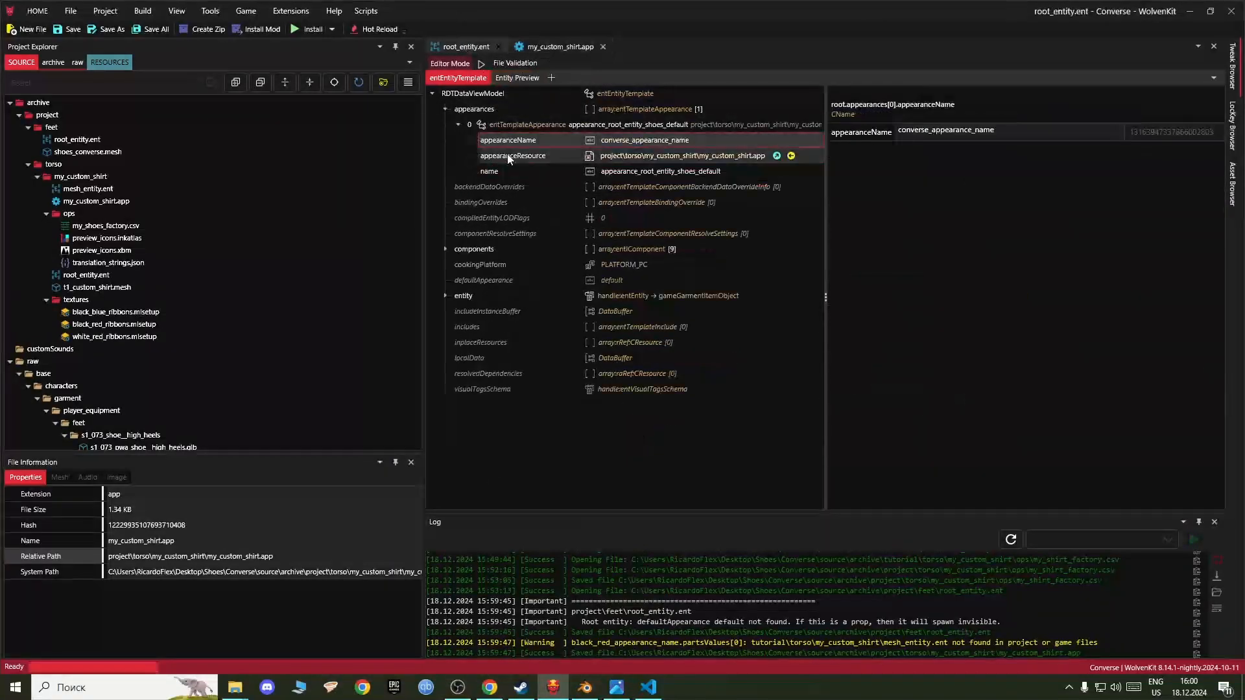
{"action": "left_click", "coordinate": [531, 46]}
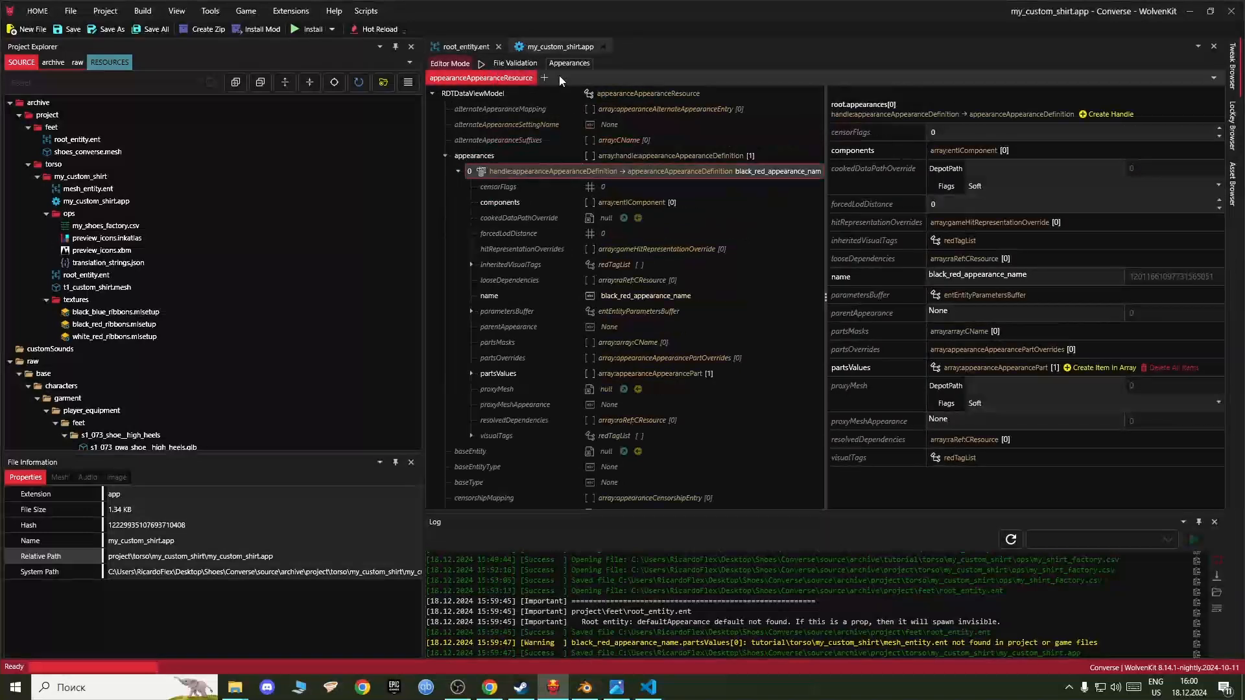
{"action": "left_click", "coordinate": [616, 689]}
{"action": "left_click_drag", "start_coordinate": [465, 562], "coordinate": [475, 166]}
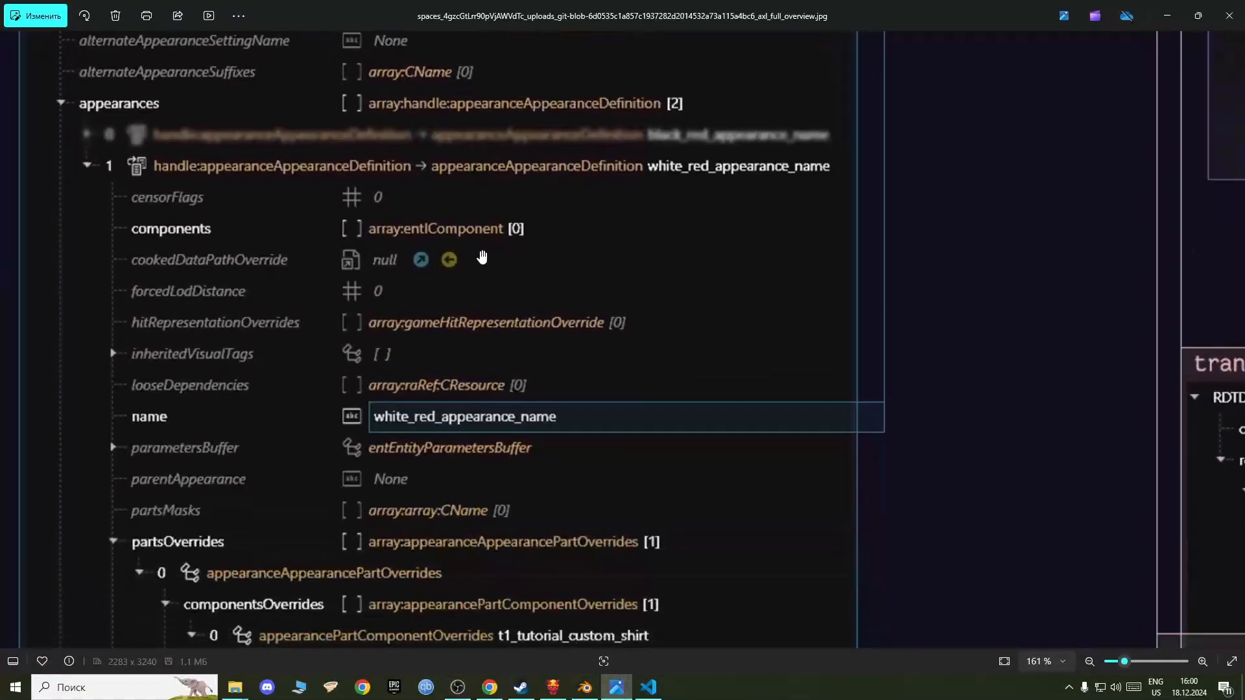
{"action": "left_click_drag", "start_coordinate": [380, 348], "coordinate": [428, 430]}
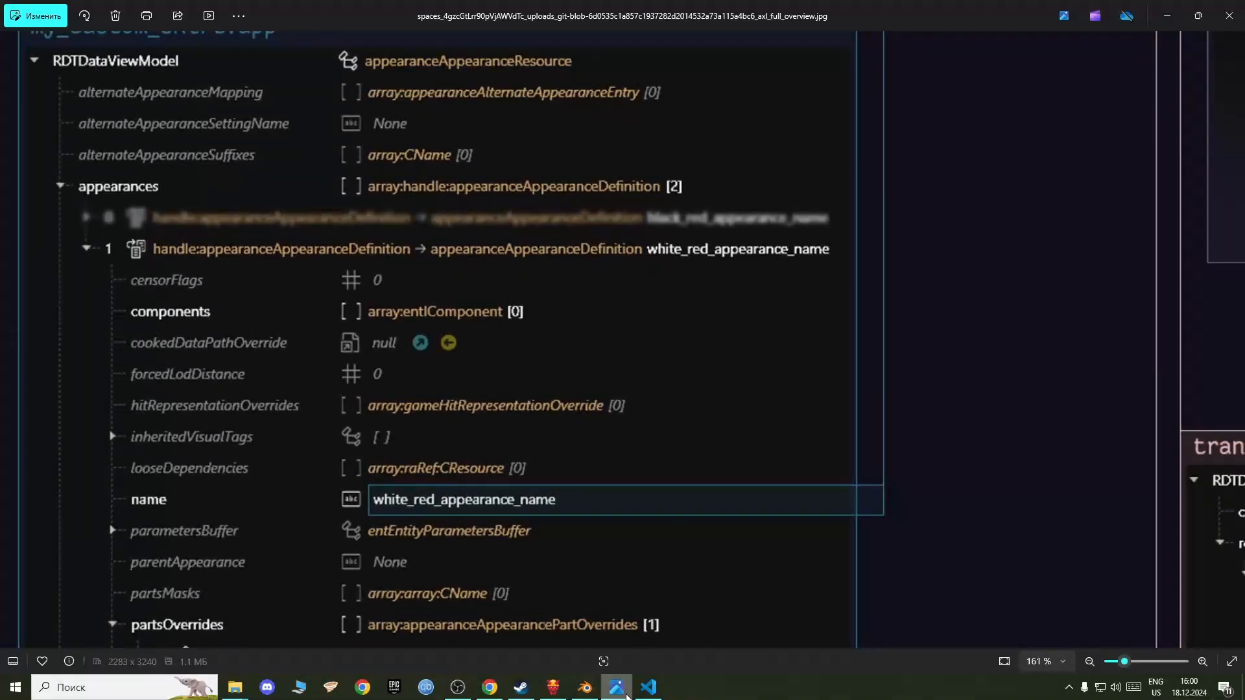
{"action": "left_click", "coordinate": [588, 690]}
{"action": "left_click", "coordinate": [589, 690]}
{"action": "left_click", "coordinate": [638, 696]}
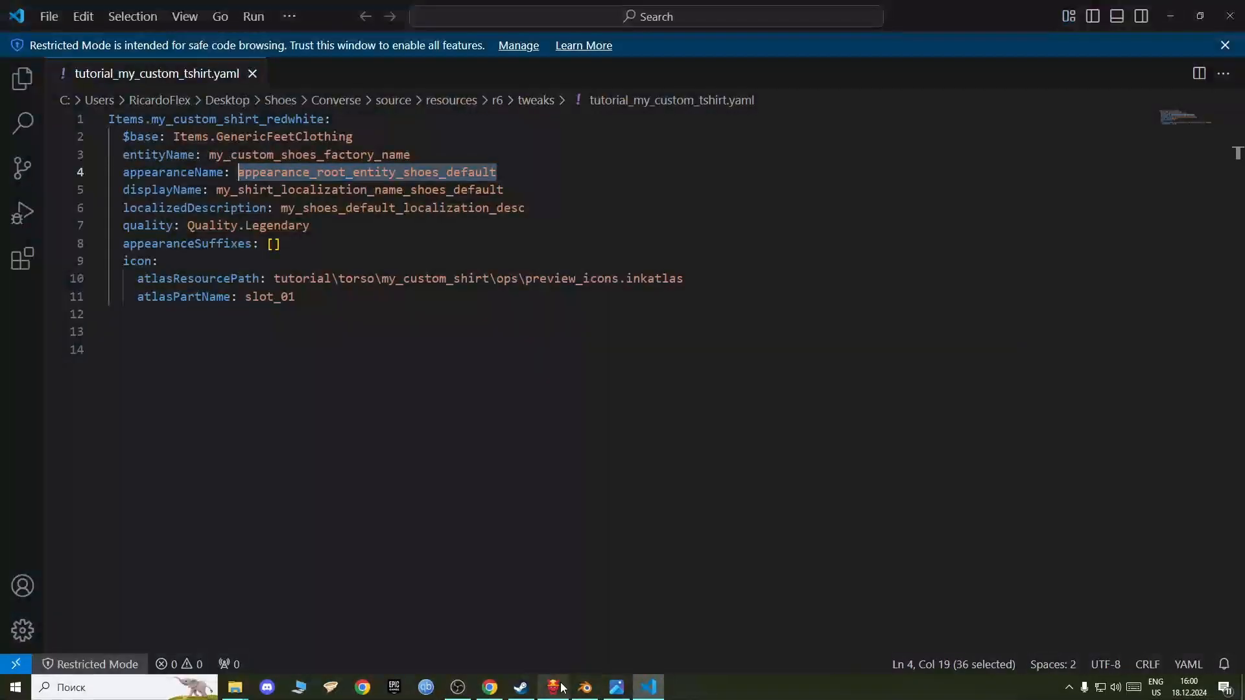
Step: Back in WolvenKit, set the name of the appearance in my_custom_shirt.app to the appearanceName from root_entity.ent, converse_appearance_name
{"action": "left_click", "coordinate": [558, 689]}
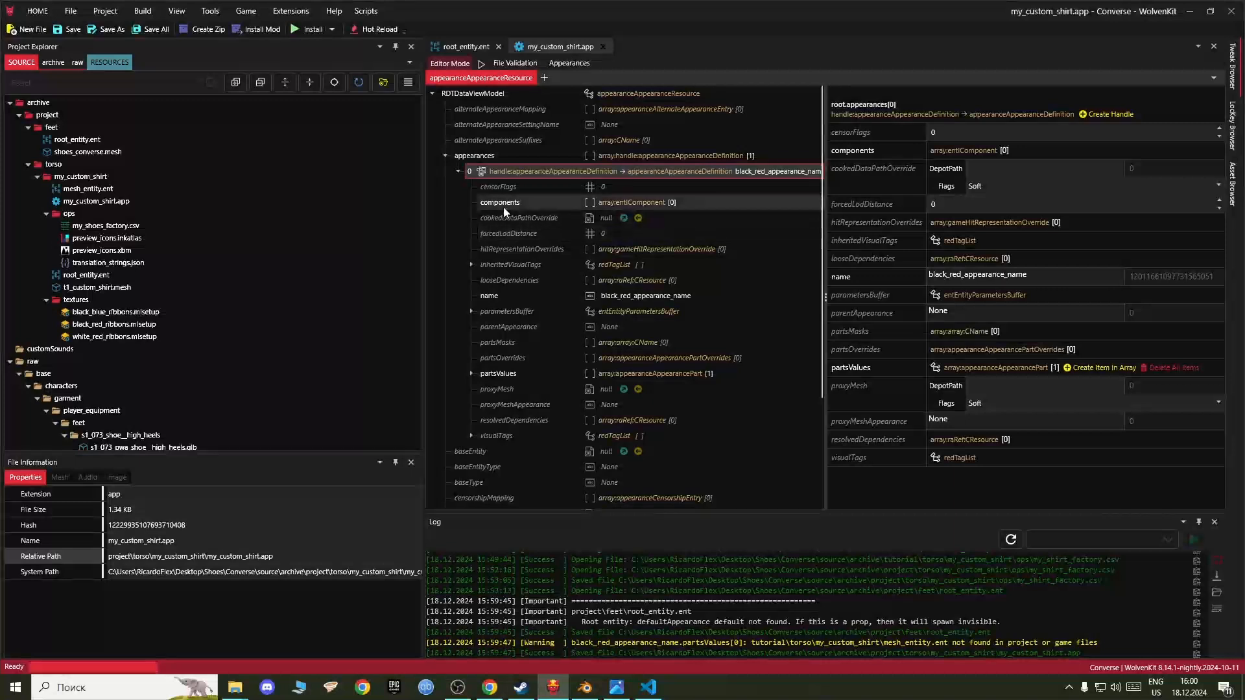
{"action": "left_click", "coordinate": [510, 283]}
{"action": "left_click", "coordinate": [508, 297]}
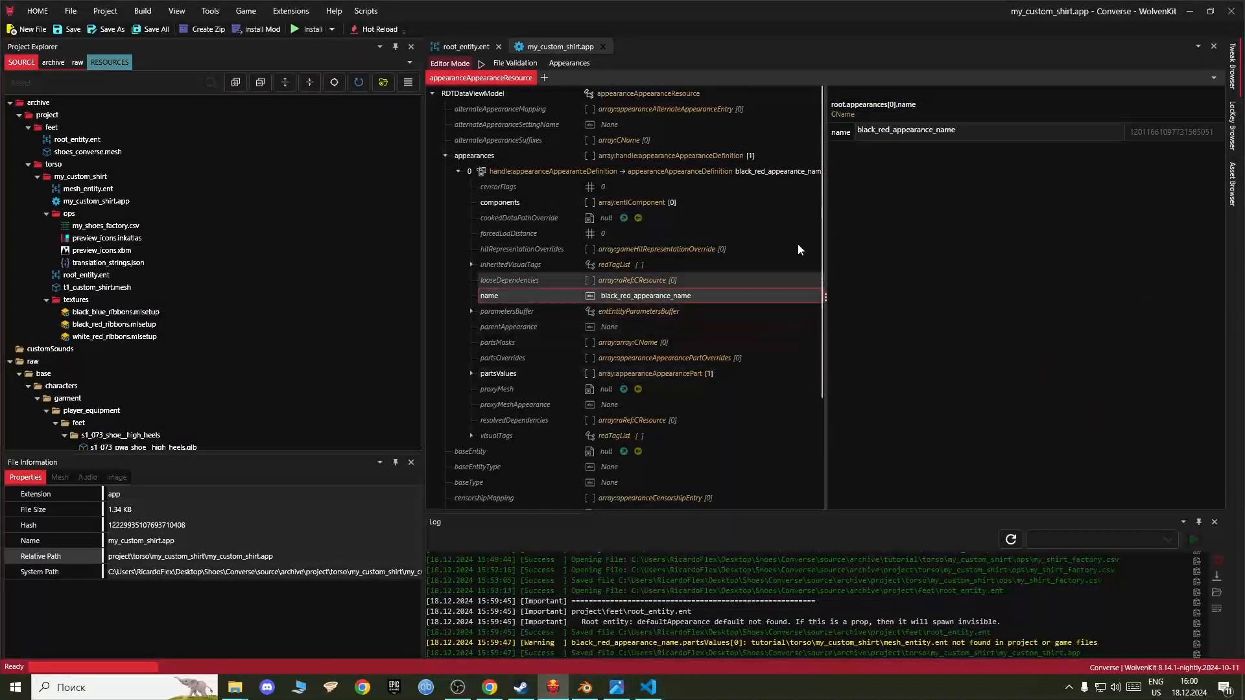
{"action": "left_click", "coordinate": [461, 46]}
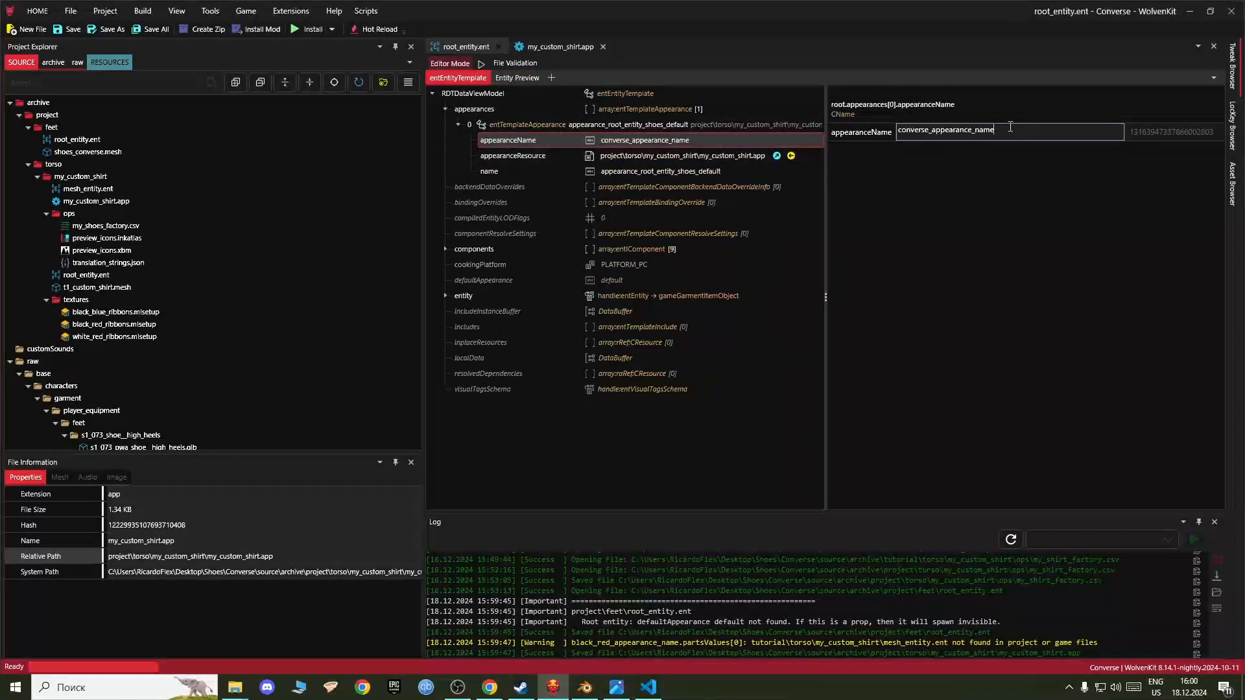
{"action": "left_click", "coordinate": [542, 49]}
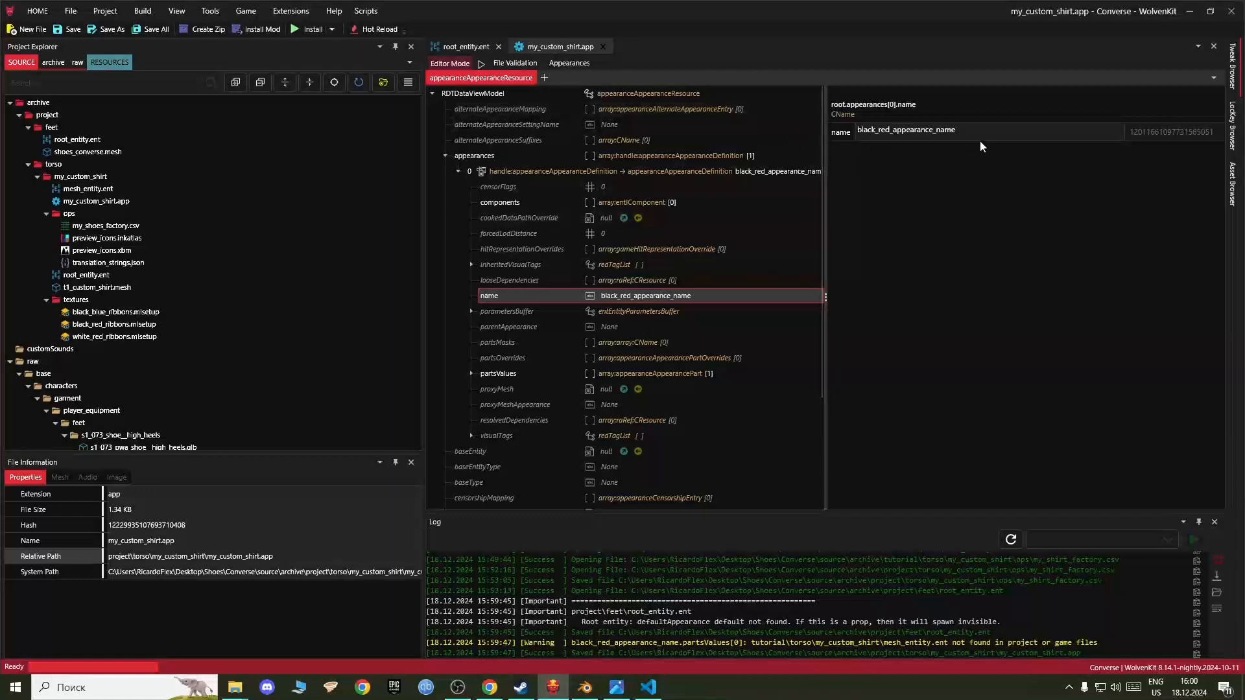
{"action": "double_click", "coordinate": [947, 131]}
{"action": "type", "text": "converse_appearance_name"}
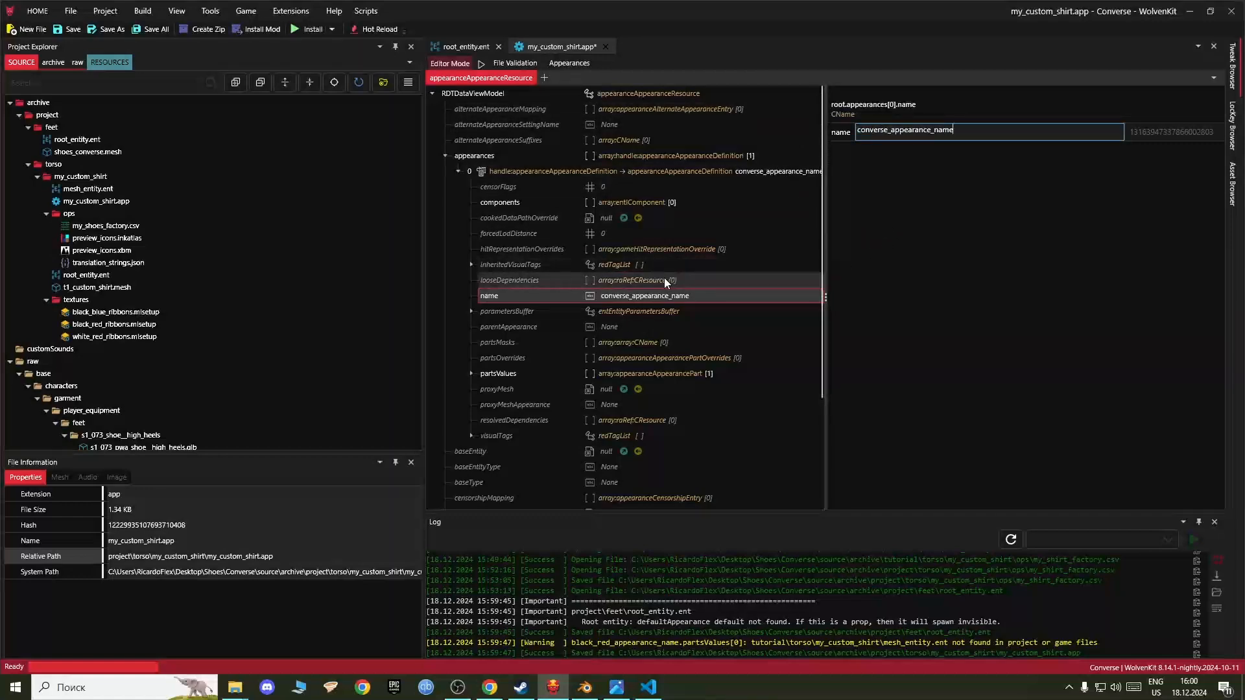
Step: Following the partsOverrides structure in the overview image, create one item in the converse_appearance_name appearance's partsOverrides array in WolvenKit
{"action": "left_click", "coordinate": [617, 688]}
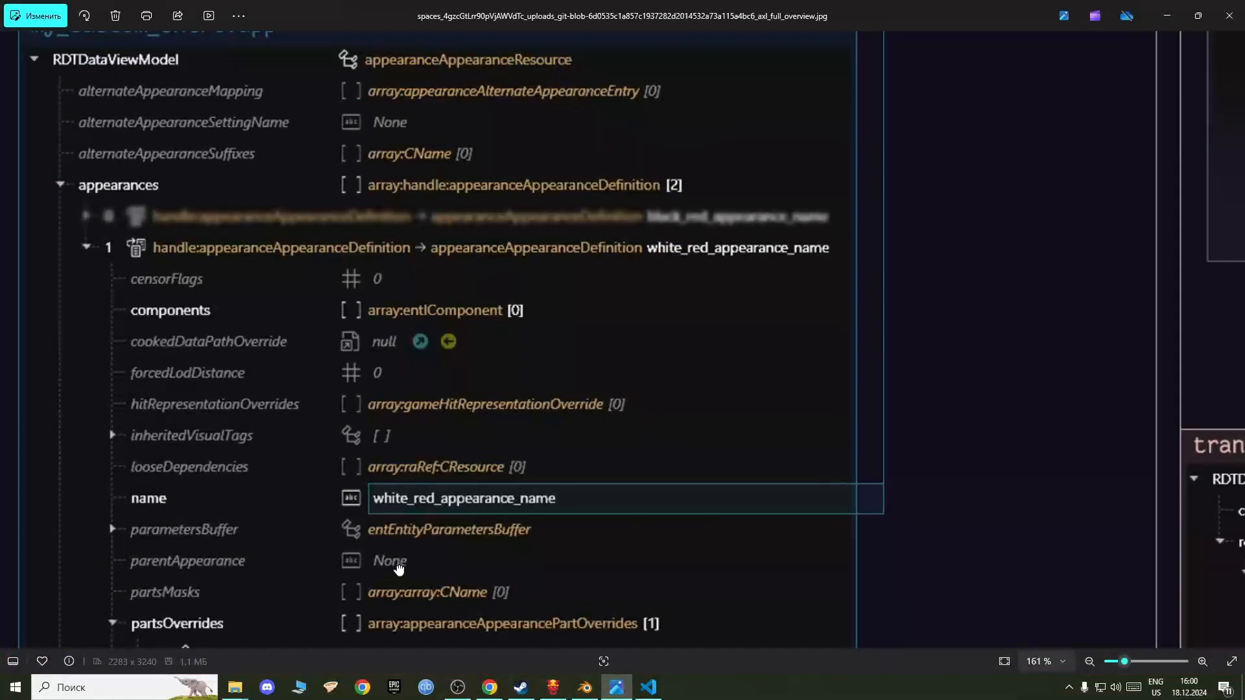
{"action": "left_click_drag", "start_coordinate": [398, 565], "coordinate": [448, 301]}
{"action": "scroll", "coordinate": [250, 380], "scroll_direction": "down", "scroll_amount": 5}
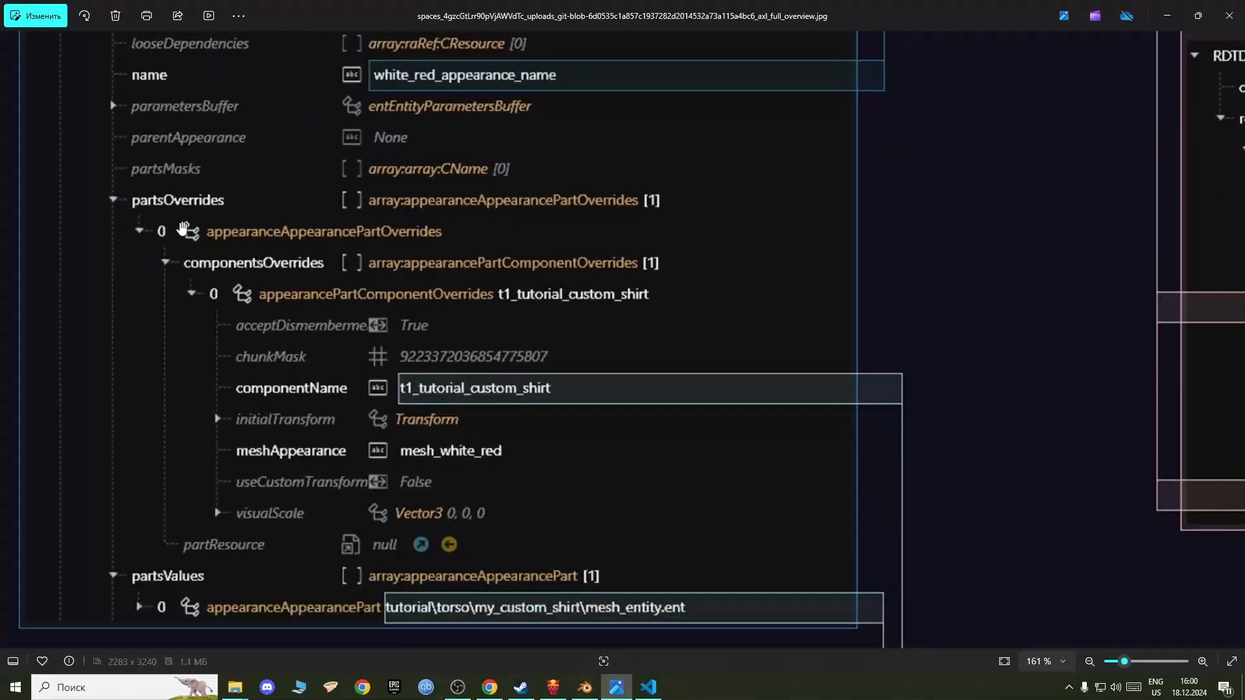
{"action": "left_click_drag", "start_coordinate": [183, 201], "coordinate": [186, 329]}
{"action": "left_click_drag", "start_coordinate": [205, 450], "coordinate": [200, 362]}
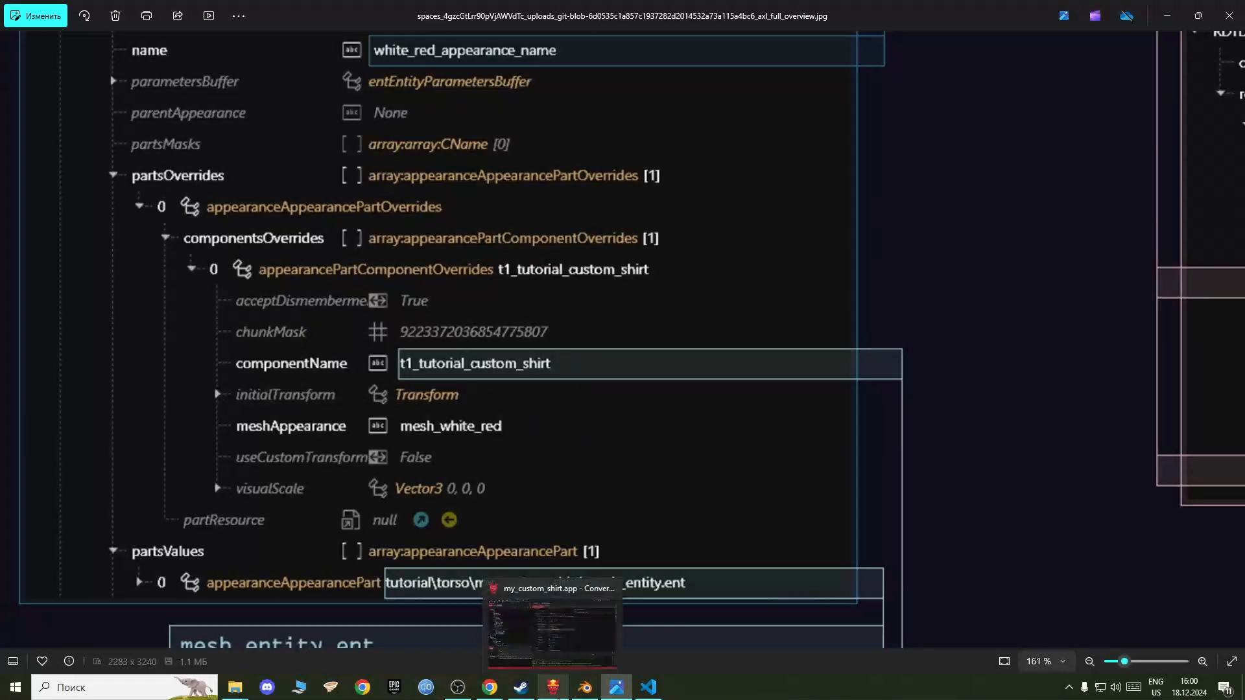
{"action": "left_click", "coordinate": [555, 688]}
{"action": "scroll", "coordinate": [529, 250], "scroll_direction": "down", "scroll_amount": 3}
{"action": "left_click", "coordinate": [529, 249]}
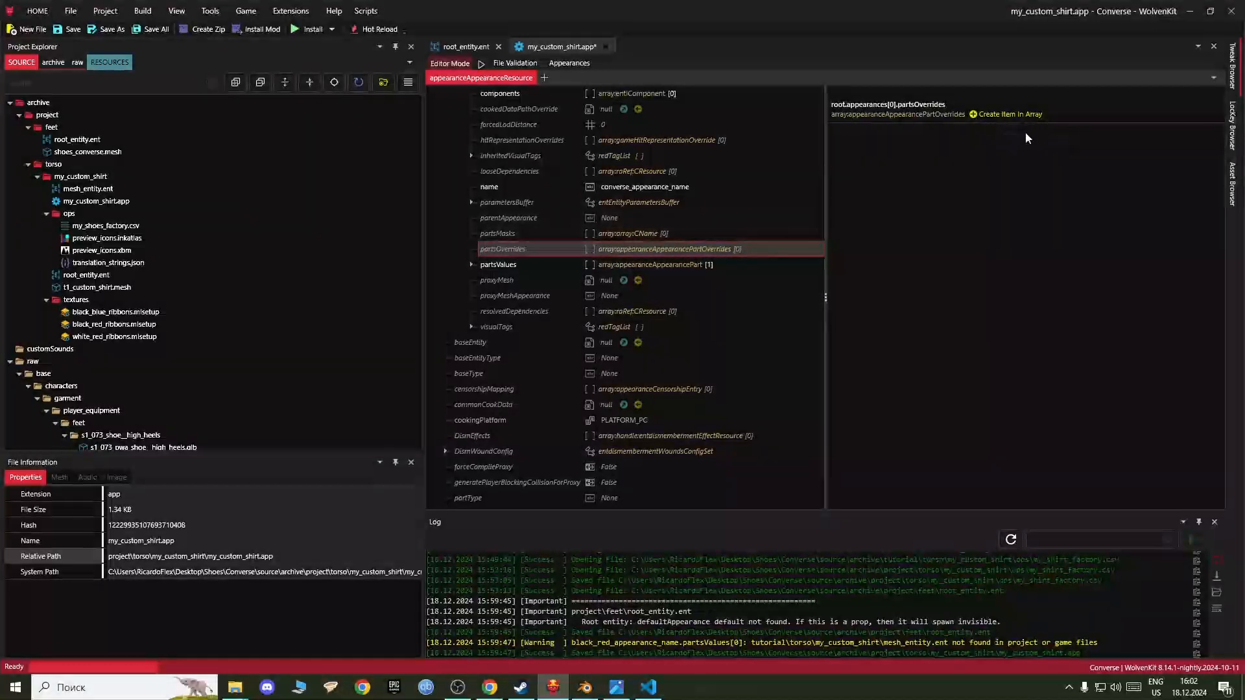
{"action": "left_click", "coordinate": [994, 117]}
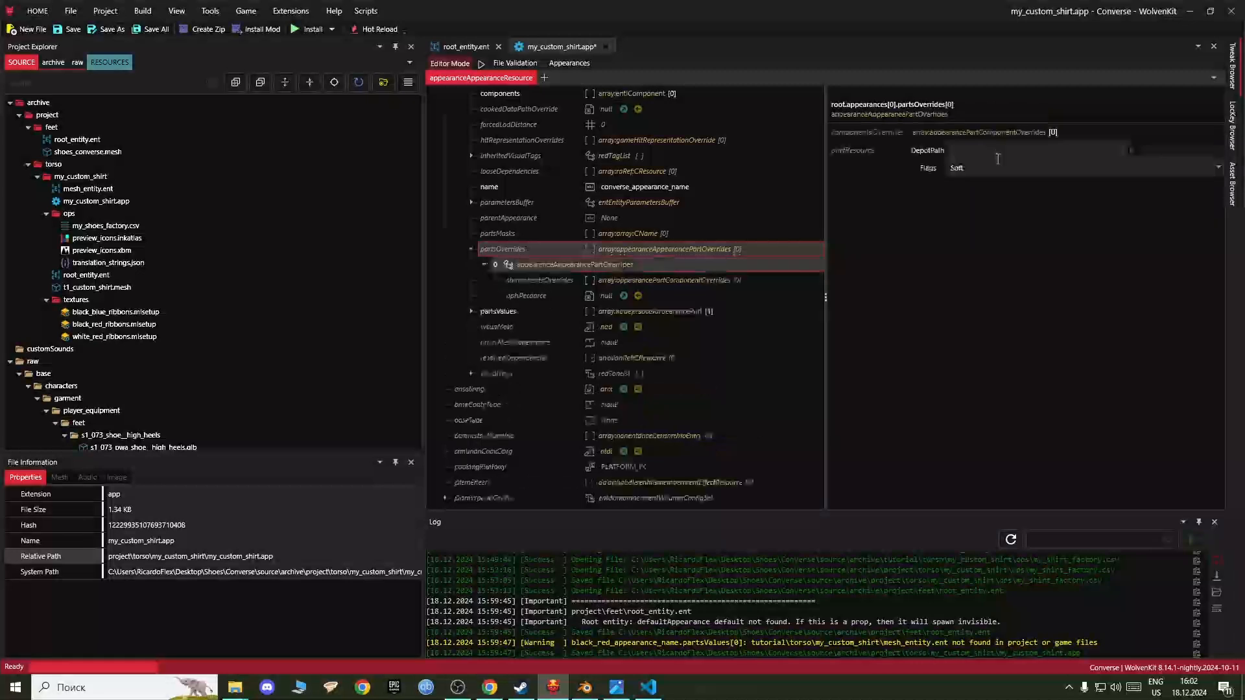
Step: Create an item in the new part override's componentsOverrides array and collapse its visualScale and initialTransform properties
{"action": "left_click", "coordinate": [668, 280]}
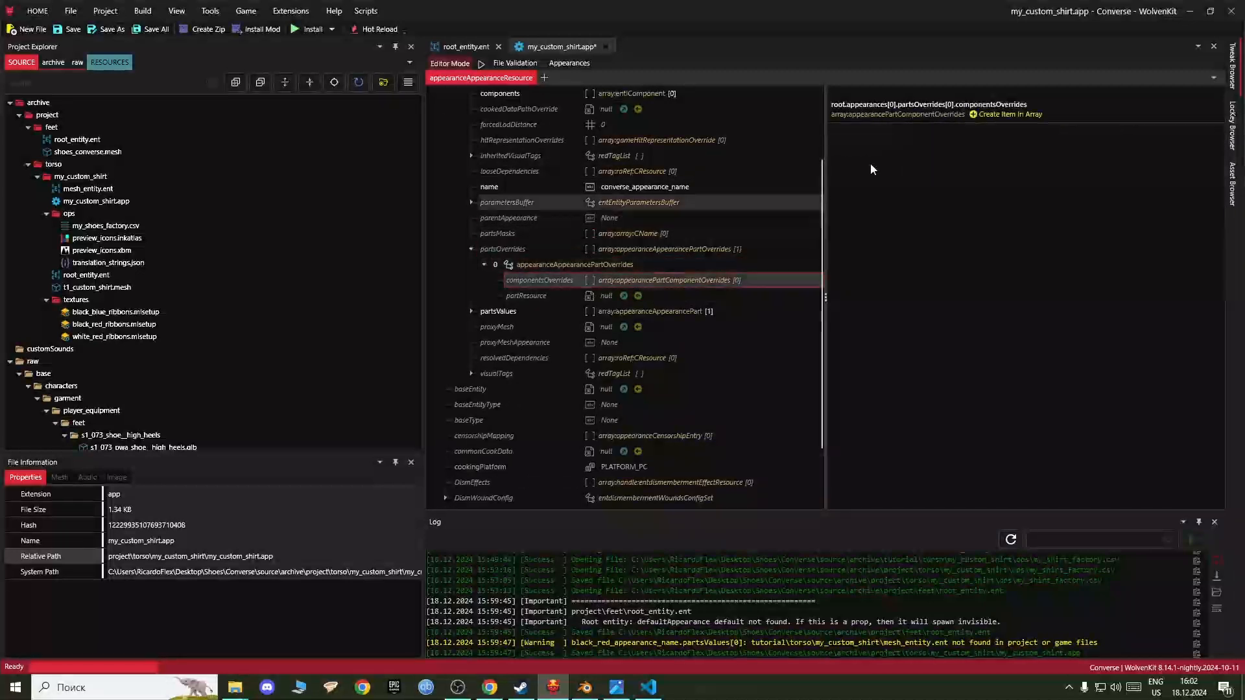
{"action": "left_click", "coordinate": [1024, 115]}
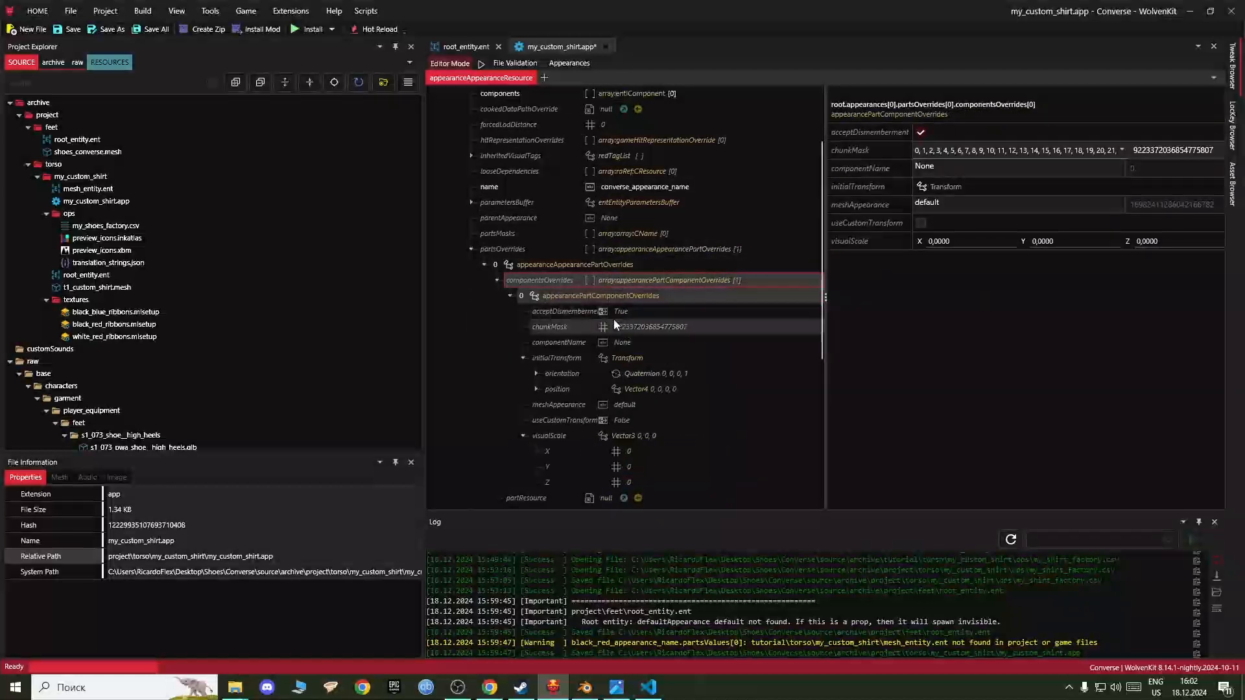
{"action": "left_click", "coordinate": [523, 436]}
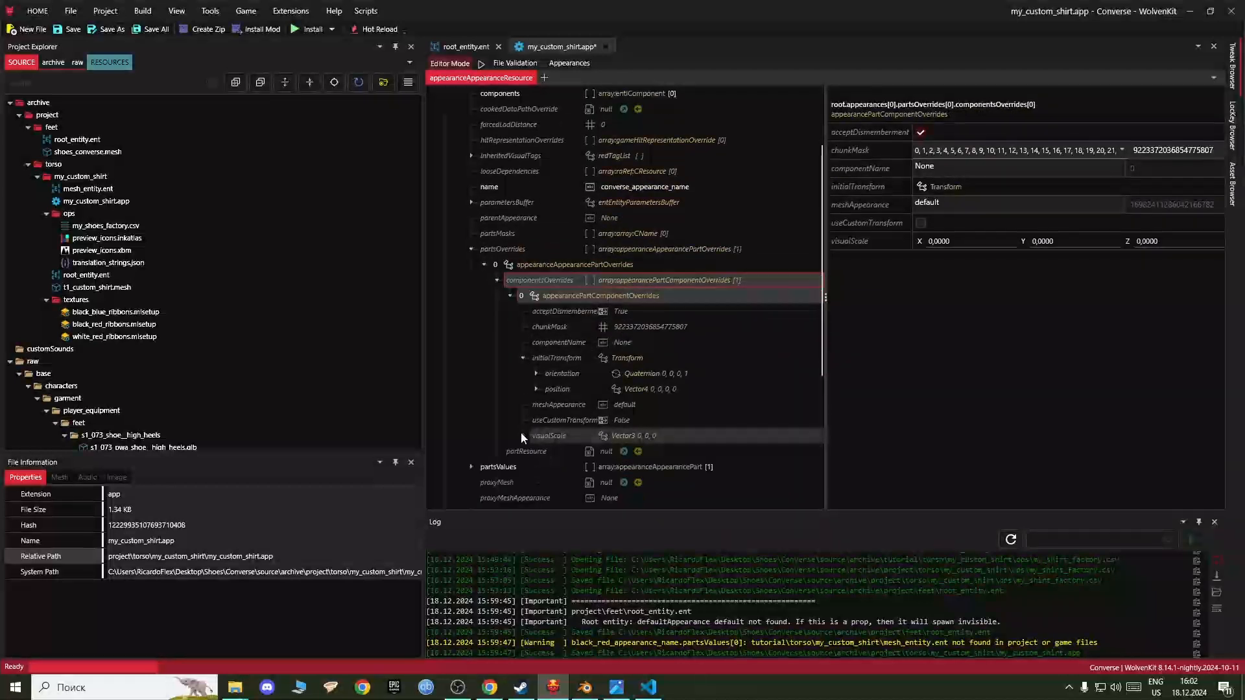
{"action": "left_click", "coordinate": [522, 358]}
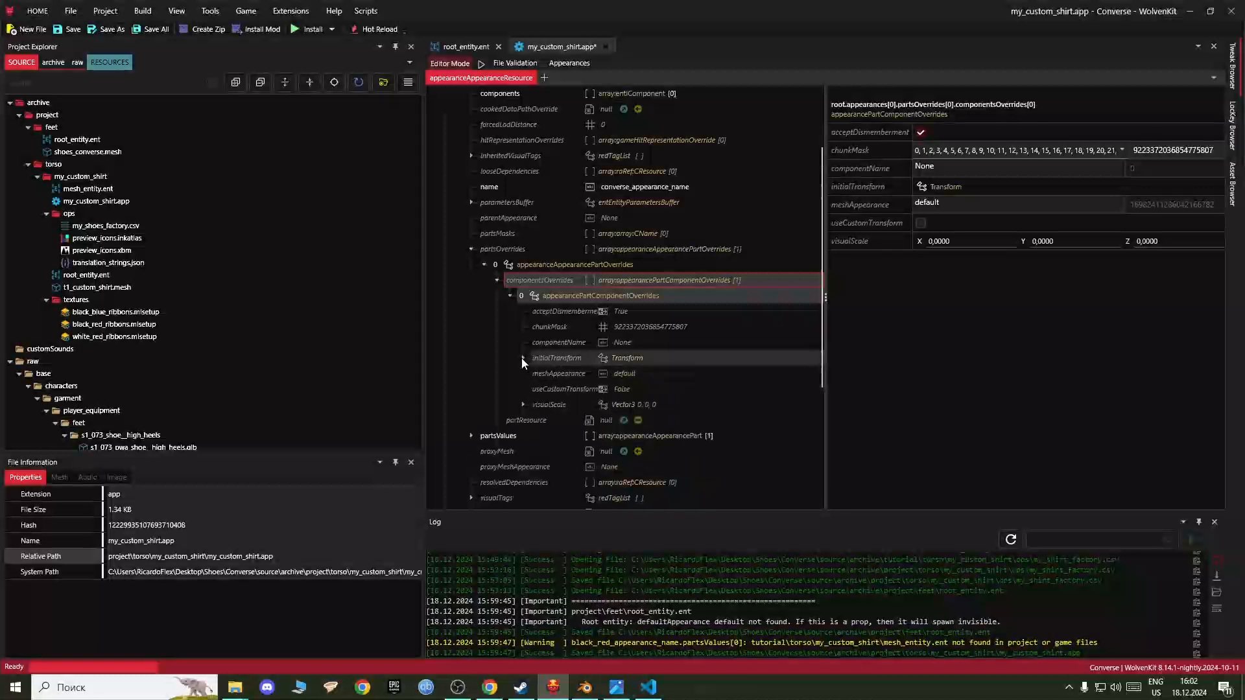
Step: Using the componentName entry in the overview image as reference, set the new component override's componentName to converse_default in WolvenKit
{"action": "left_click", "coordinate": [587, 345]}
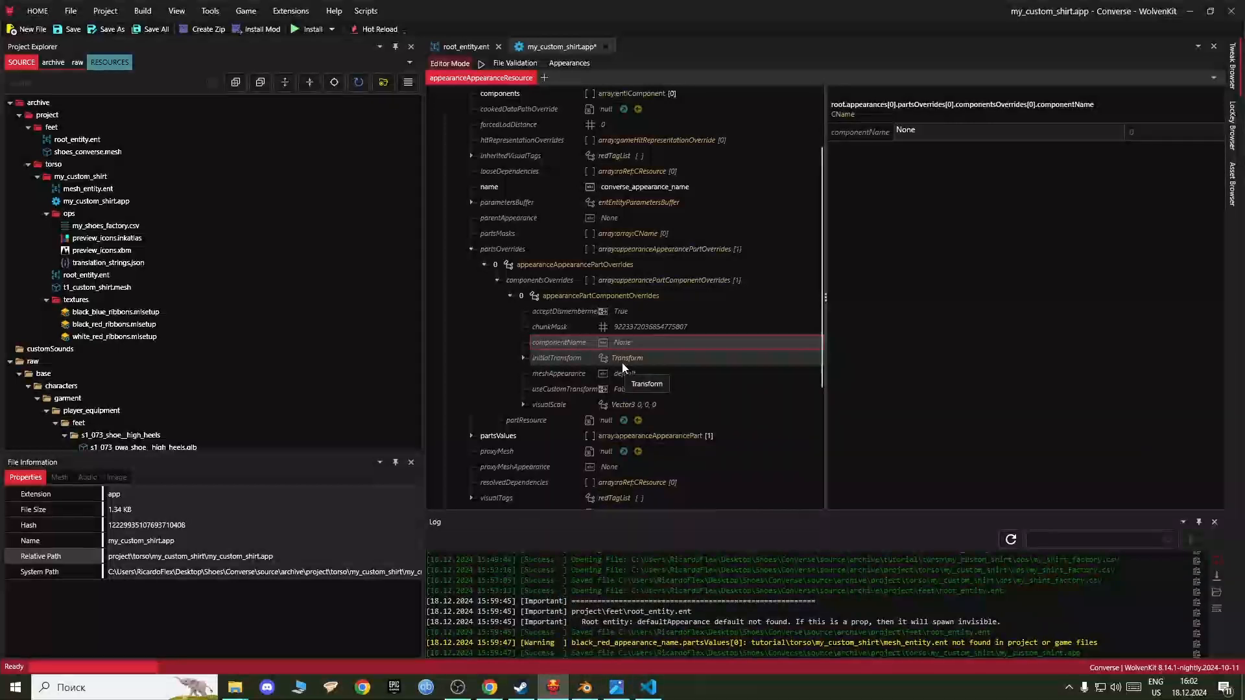
{"action": "left_click", "coordinate": [617, 686]}
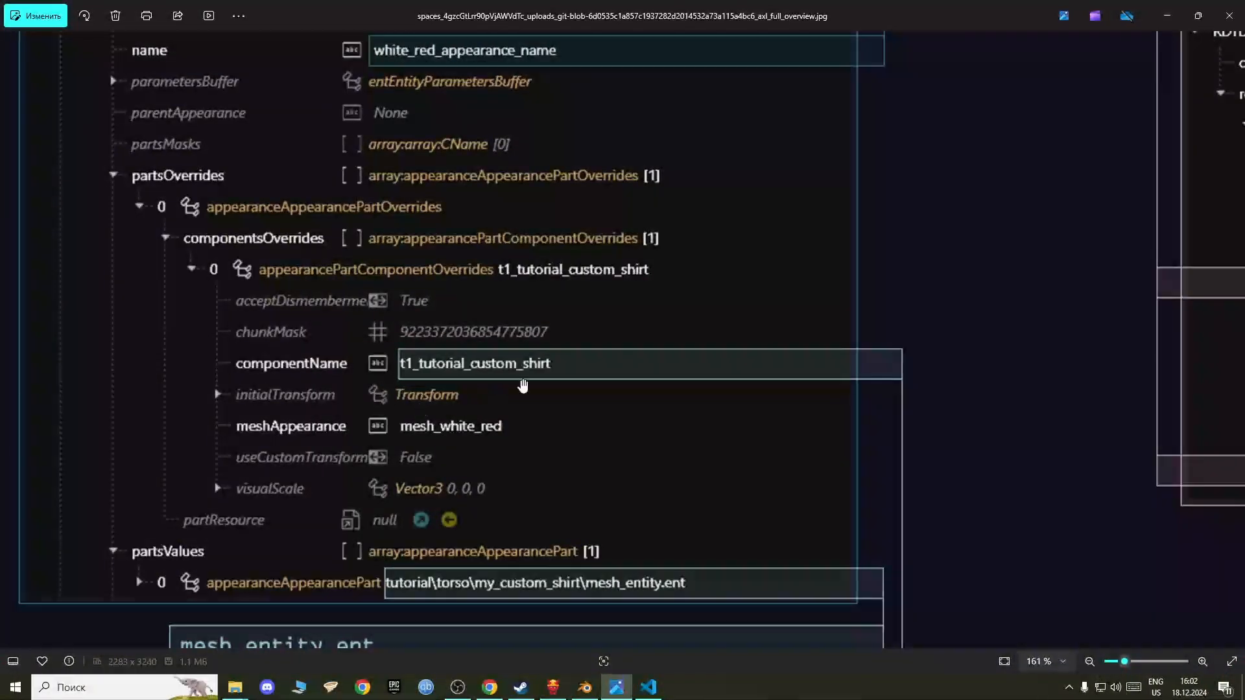
{"action": "left_click_drag", "start_coordinate": [504, 395], "coordinate": [525, 333]}
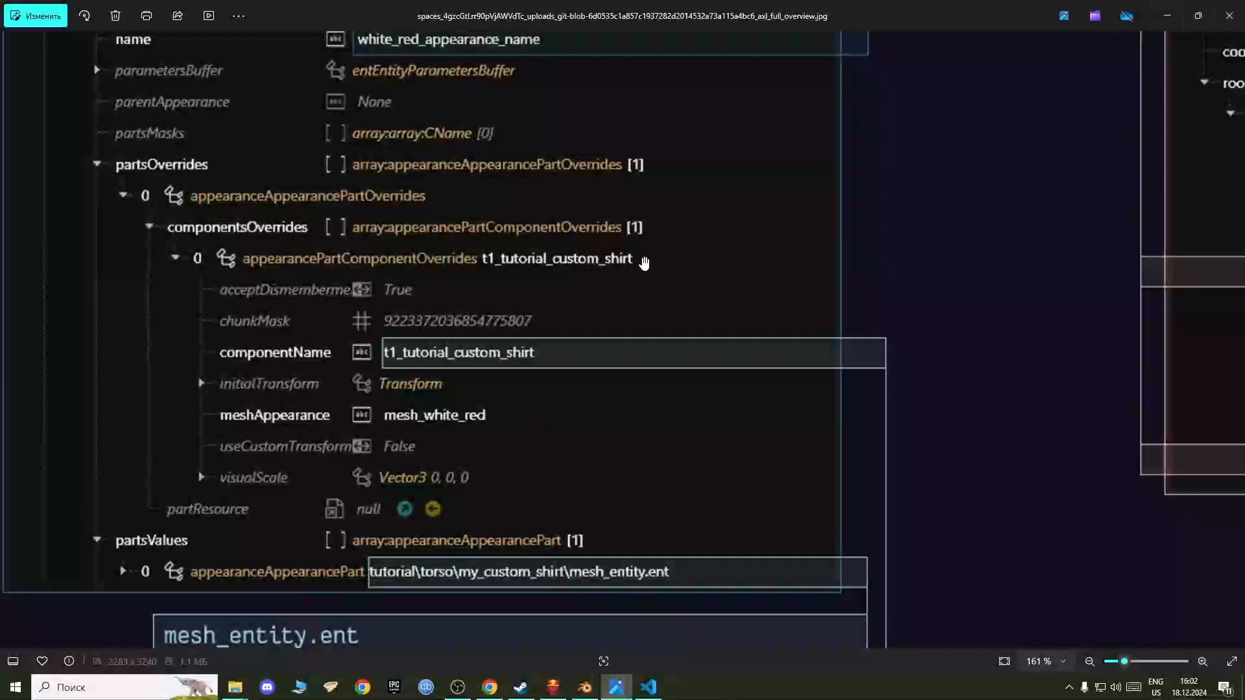
{"action": "left_click", "coordinate": [1170, 16]}
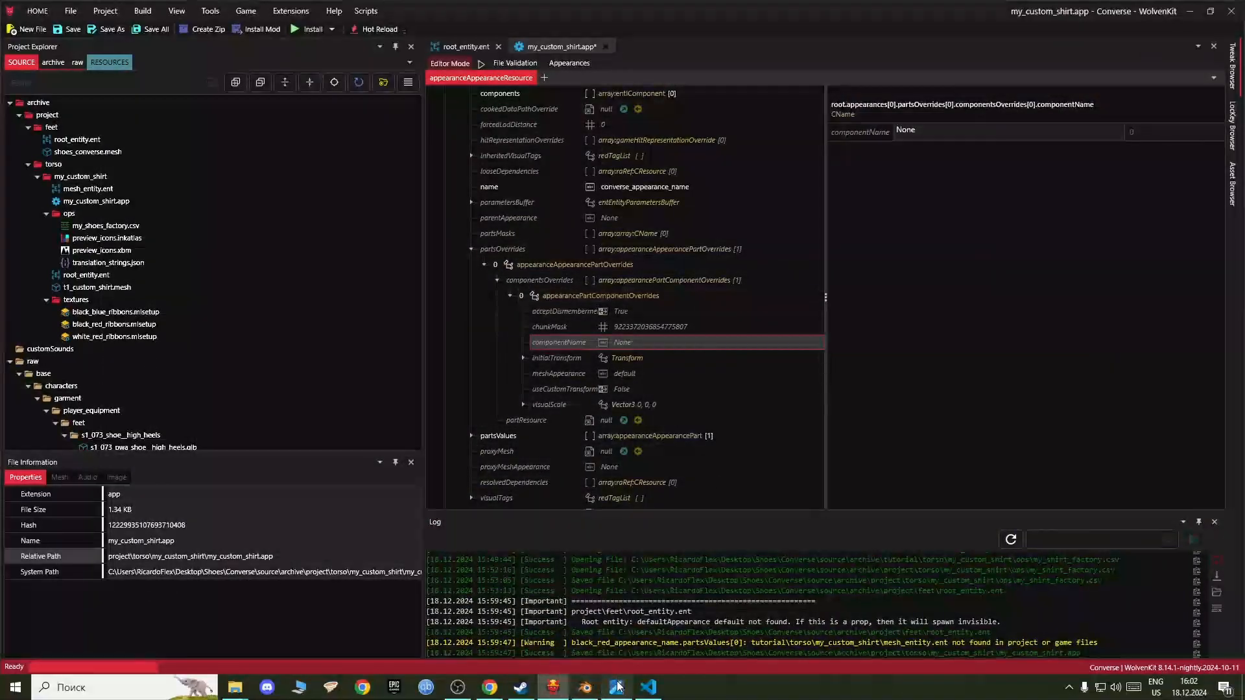
{"action": "left_click", "coordinate": [618, 686]}
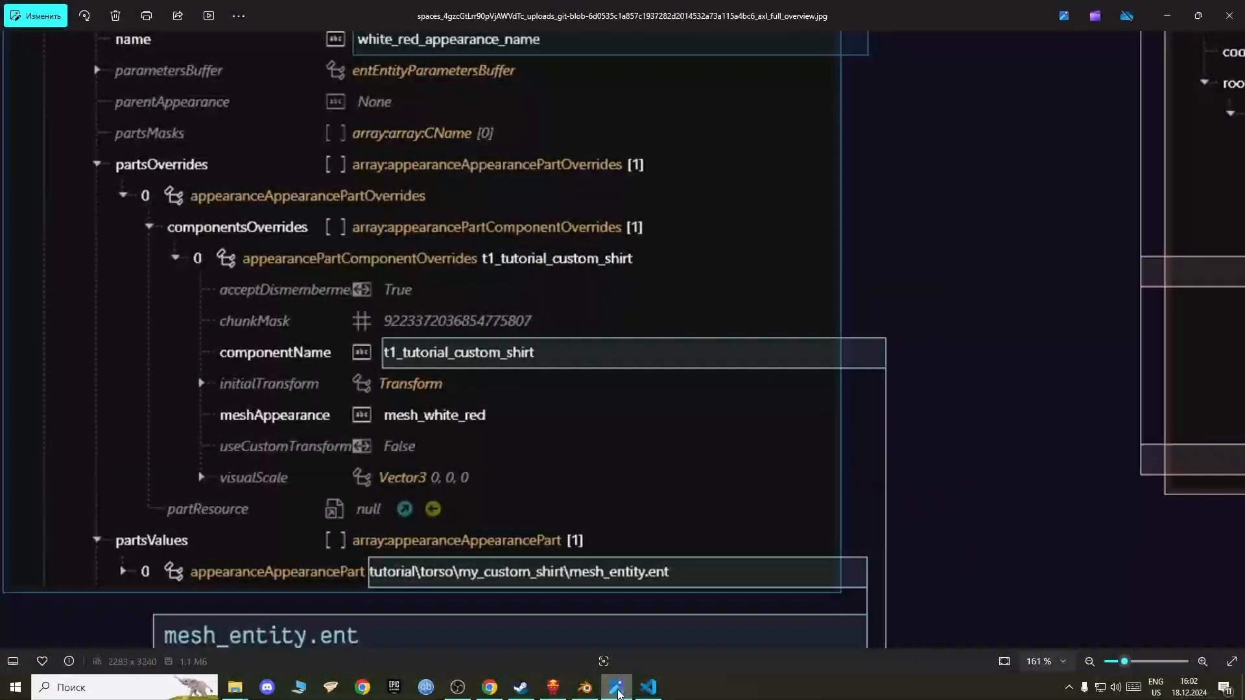
{"action": "left_click", "coordinate": [618, 692]}
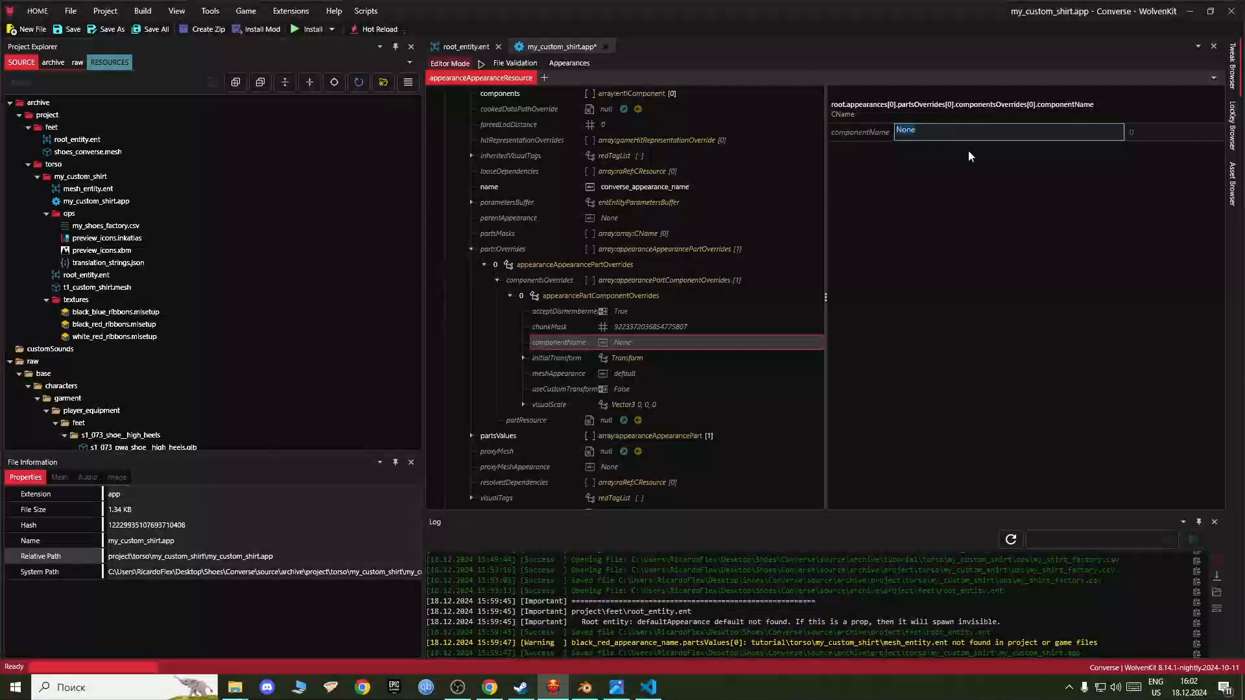
{"action": "type", "text": "conveer"}
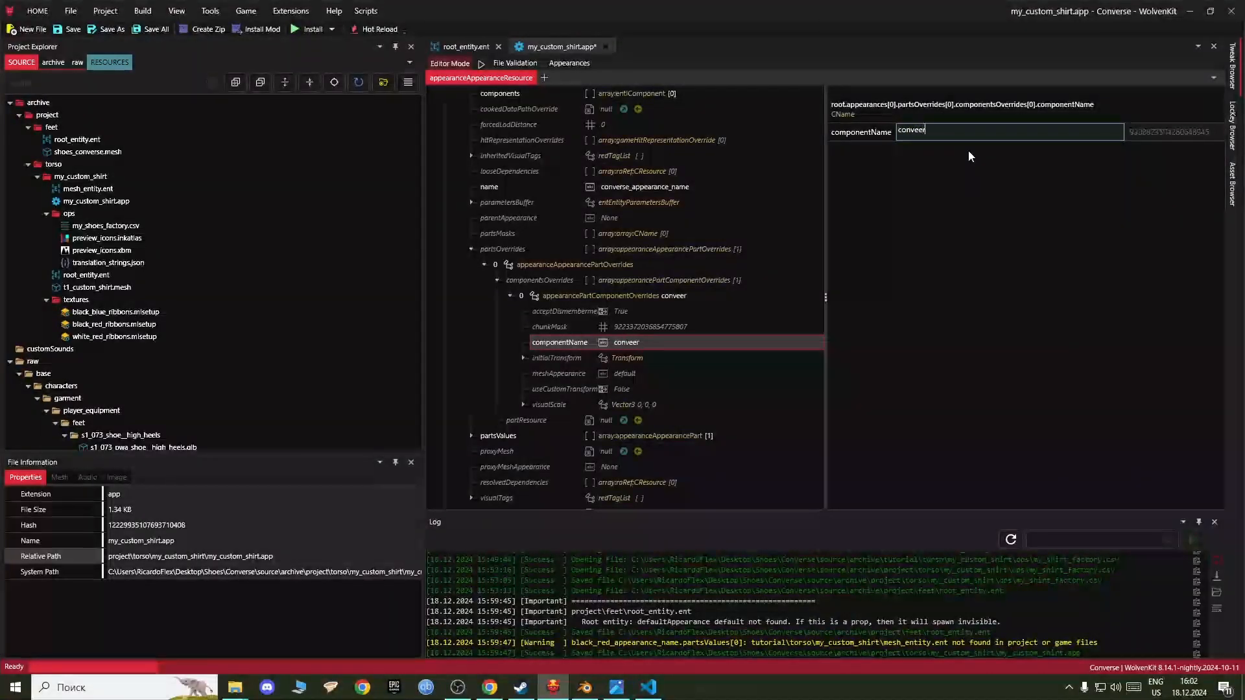
{"action": "key", "text": "BackSpace"}
{"action": "key", "text": "BackSpace"}
{"action": "type", "text": "rse_default"}
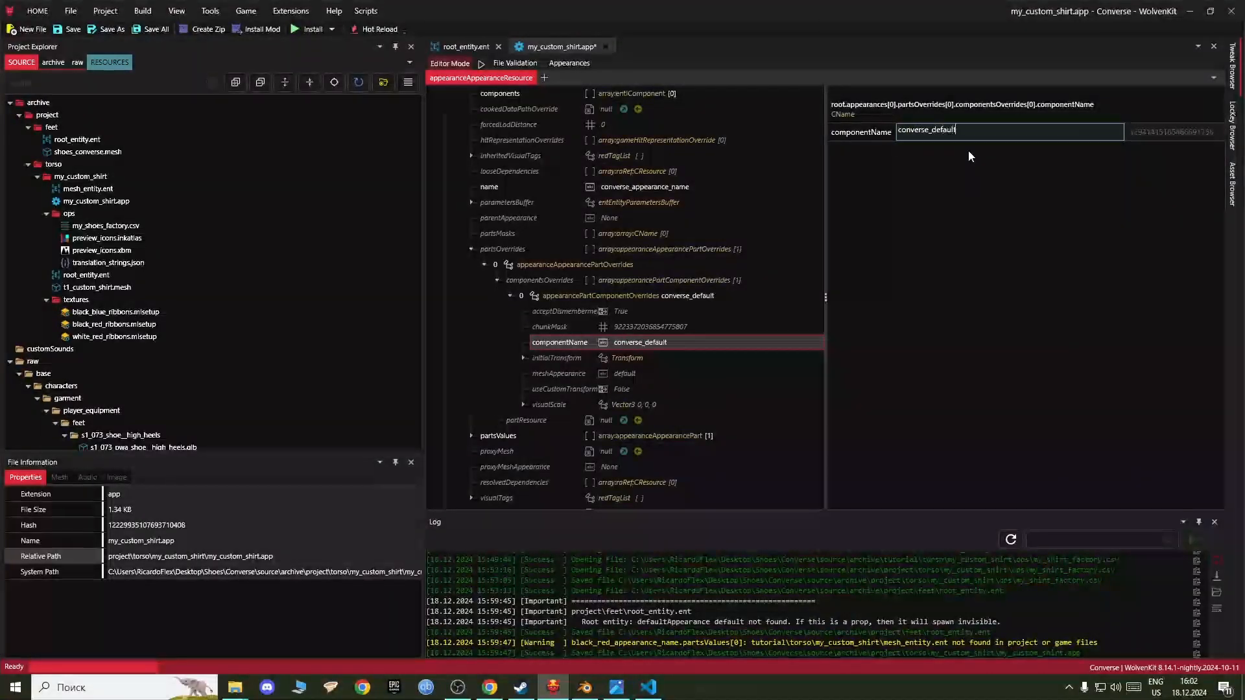
Step: Check the partsValues entry in the overview image and select the first partsValues item of converse_appearance_name in WolvenKit
{"action": "left_click", "coordinate": [616, 689]}
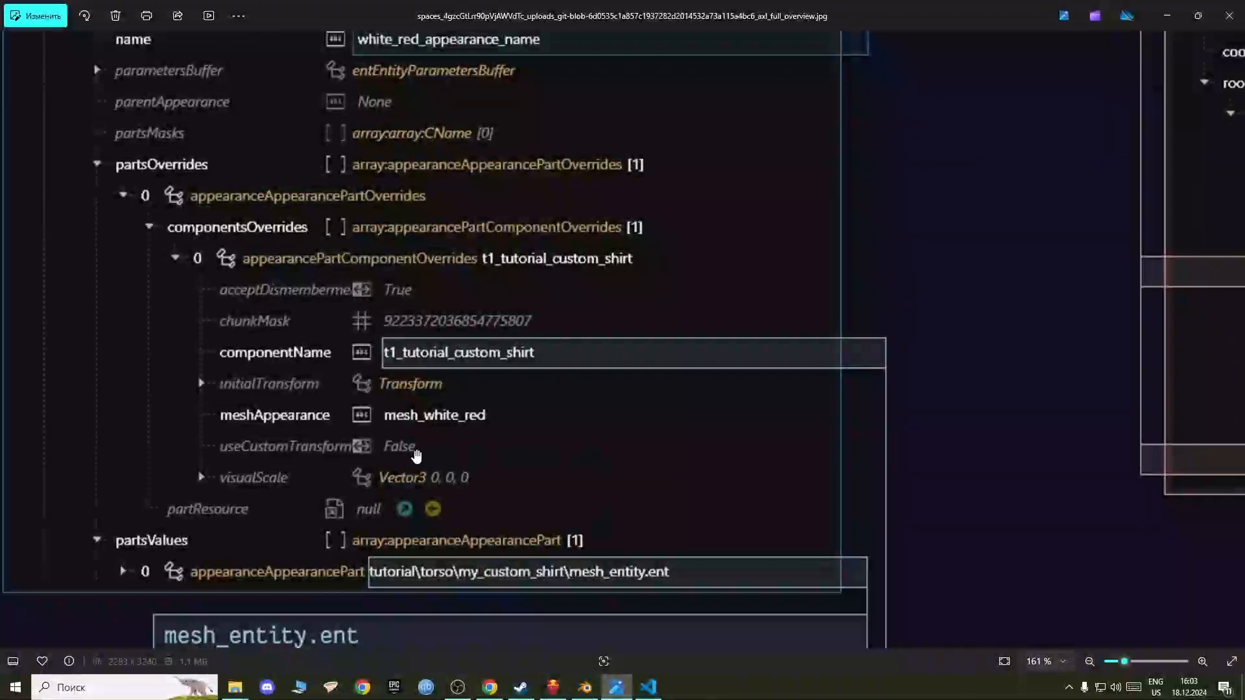
{"action": "scroll", "coordinate": [416, 456], "scroll_direction": "down", "scroll_amount": 3}
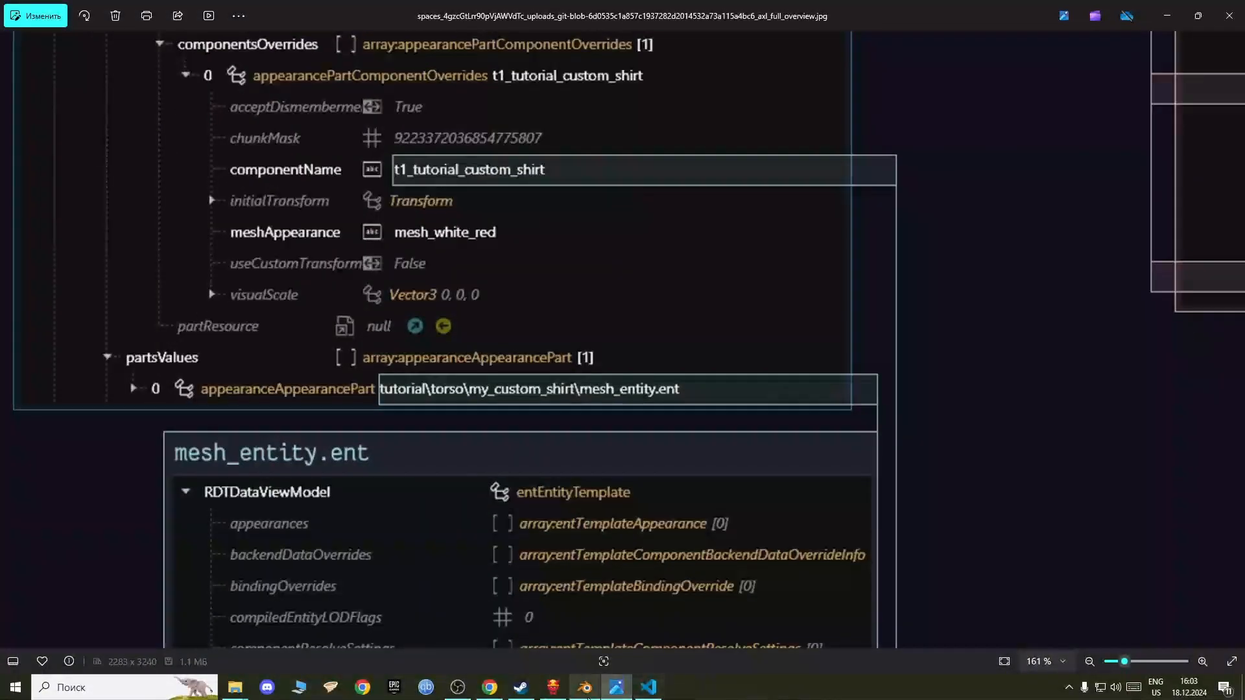
{"action": "mouse_move", "coordinate": [587, 698]}
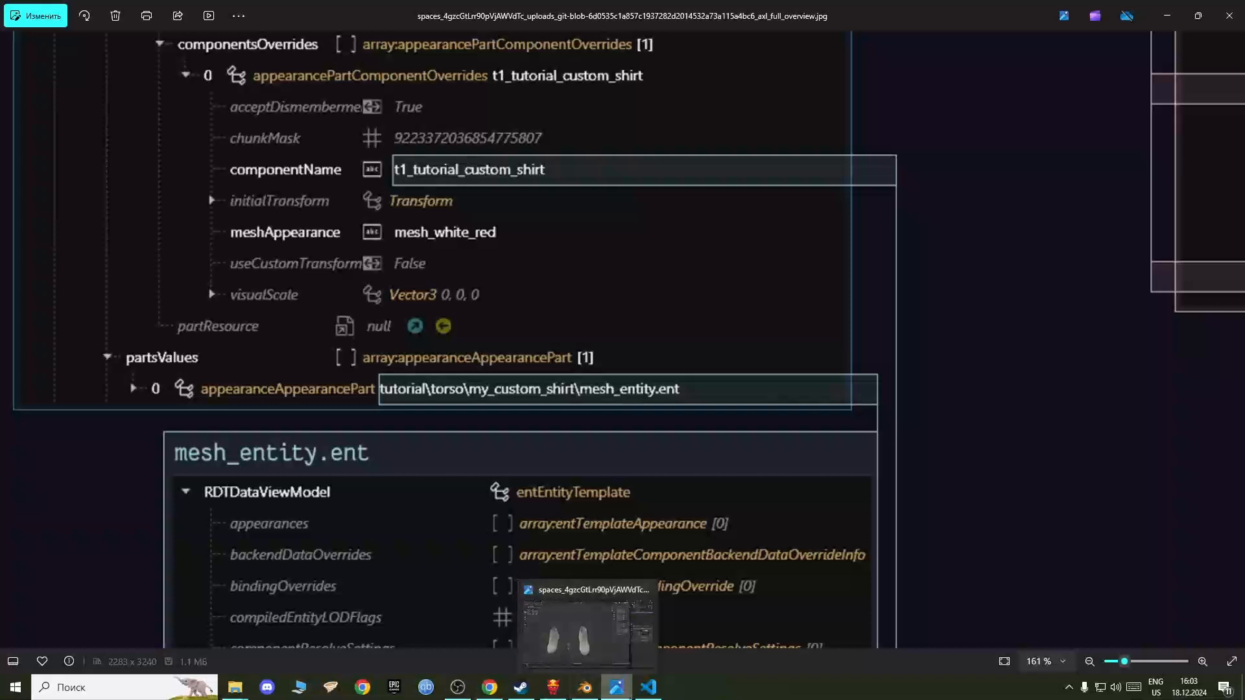
{"action": "mouse_move", "coordinate": [642, 696]}
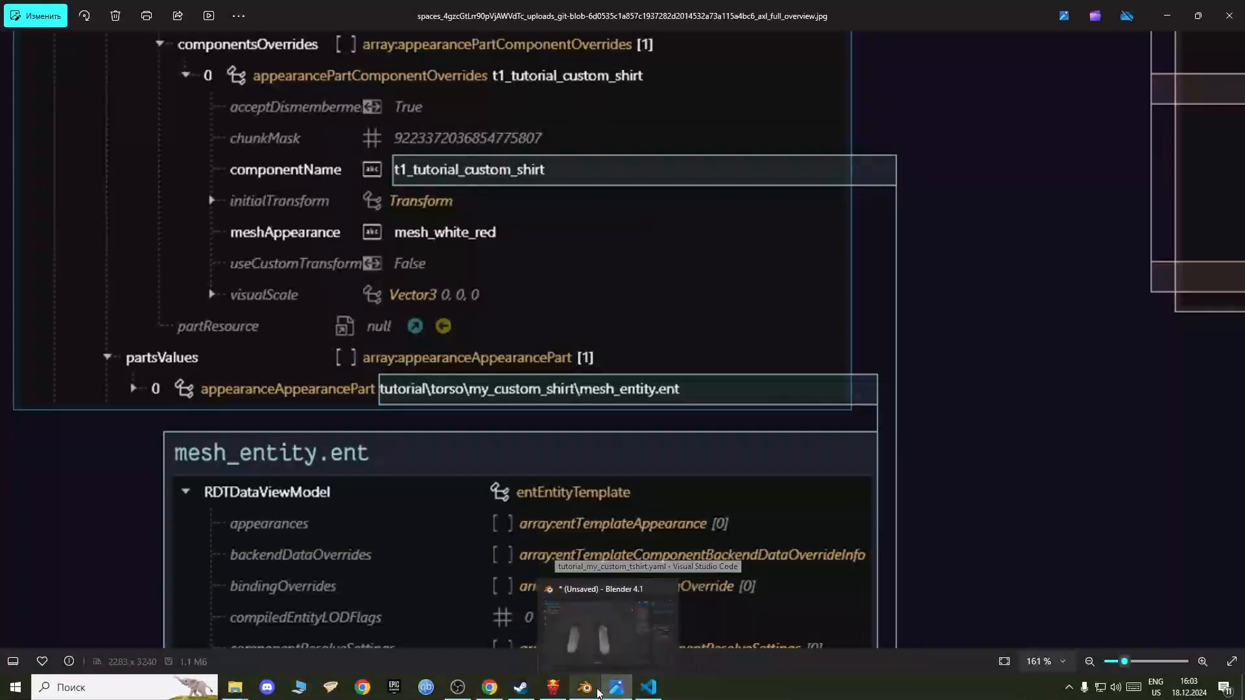
{"action": "left_click", "coordinate": [648, 691]}
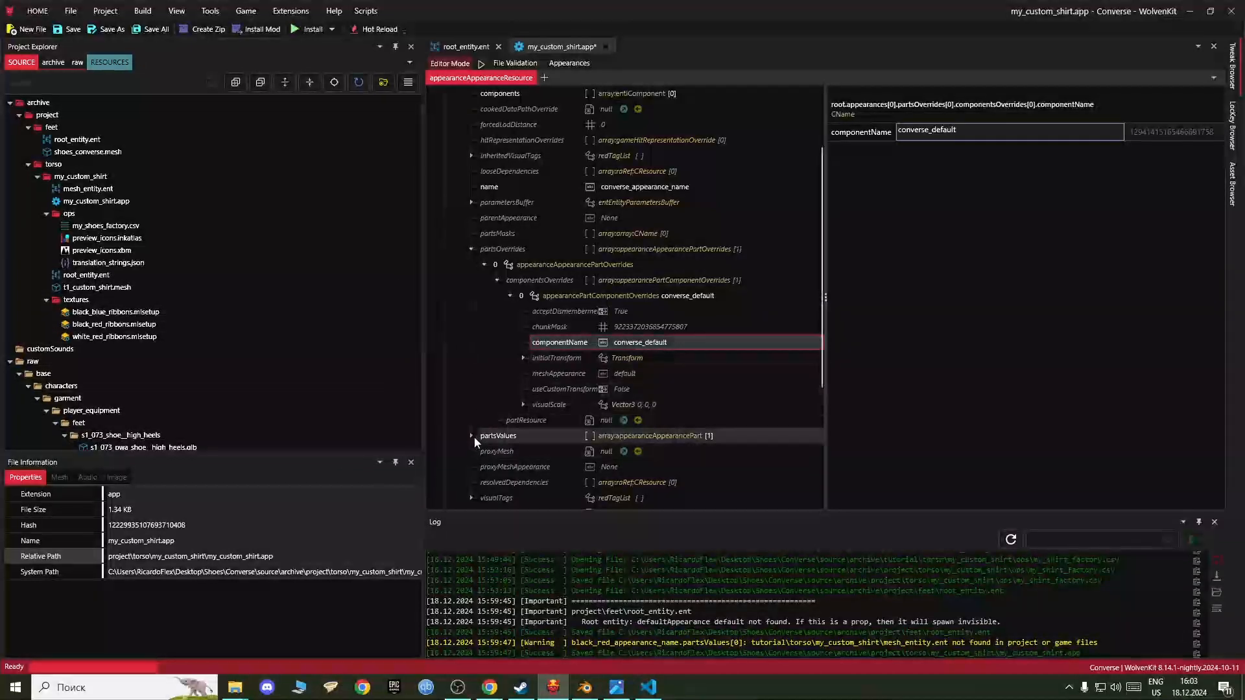
{"action": "left_click", "coordinate": [472, 436]}
{"action": "scroll", "coordinate": [527, 419], "scroll_direction": "down", "scroll_amount": 1}
{"action": "left_click", "coordinate": [553, 406]}
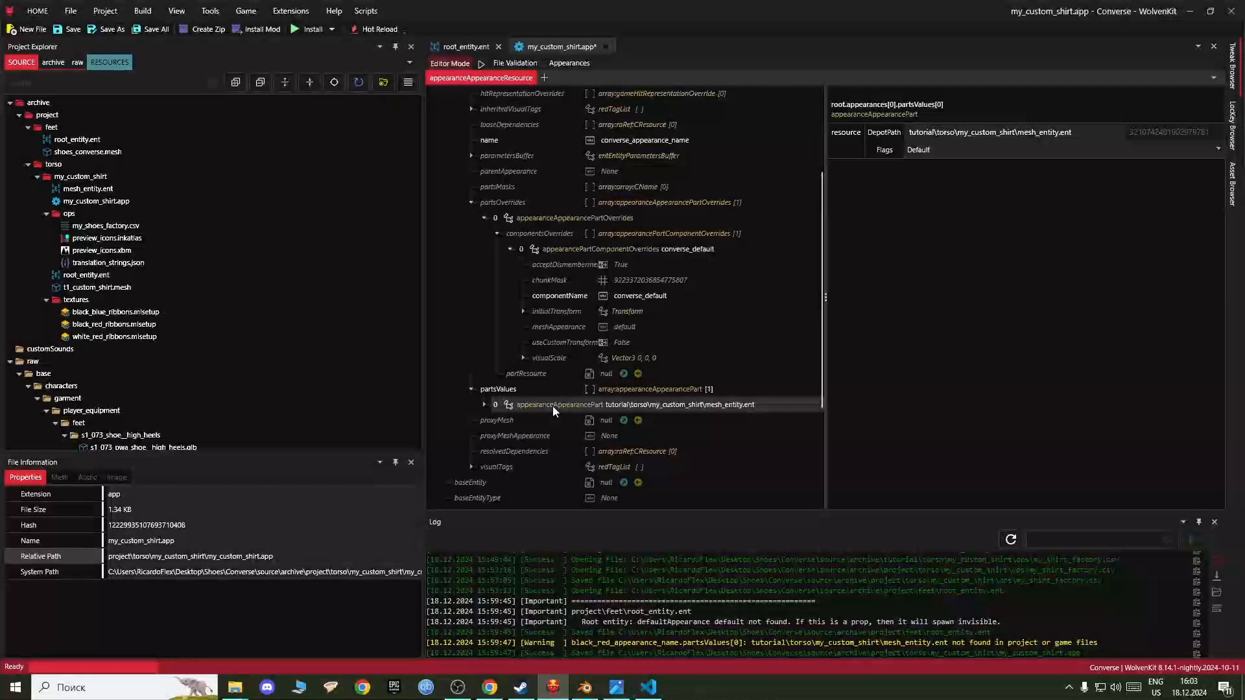
Step: Copy mesh_entity.ent from the project's torso\my_custom_shirt folder into the feet folder using Windows Explorer
{"action": "left_click", "coordinate": [114, 289]}
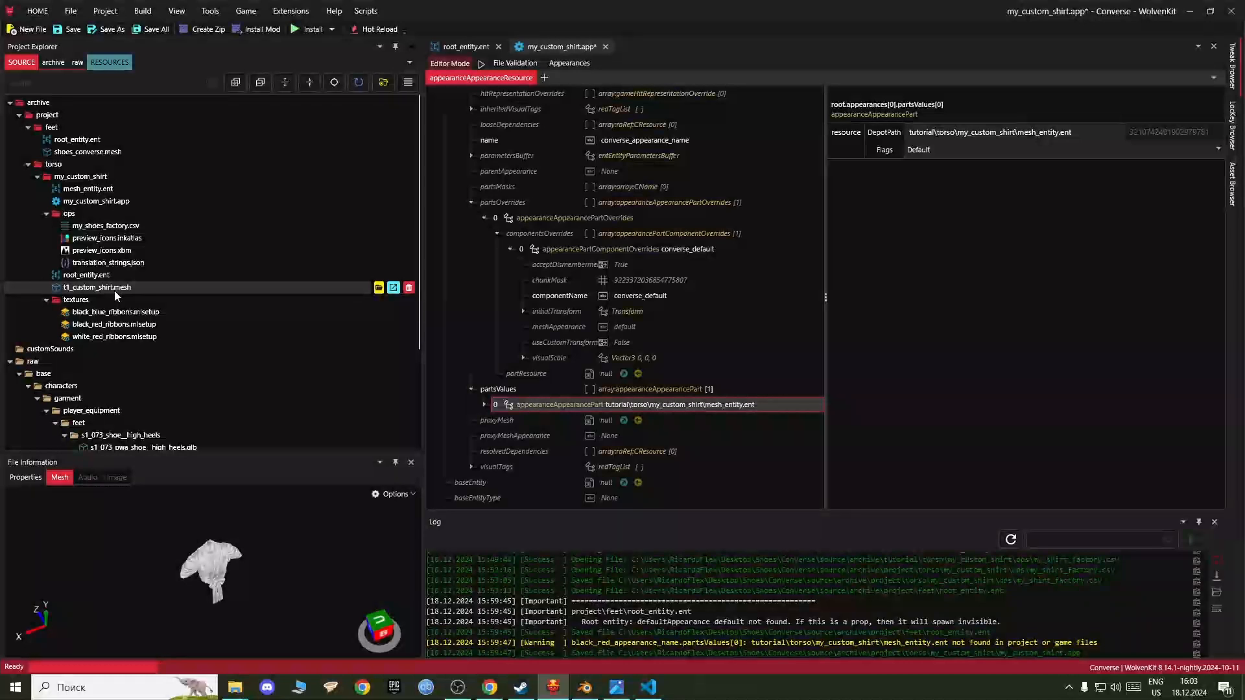
{"action": "left_click", "coordinate": [107, 192]}
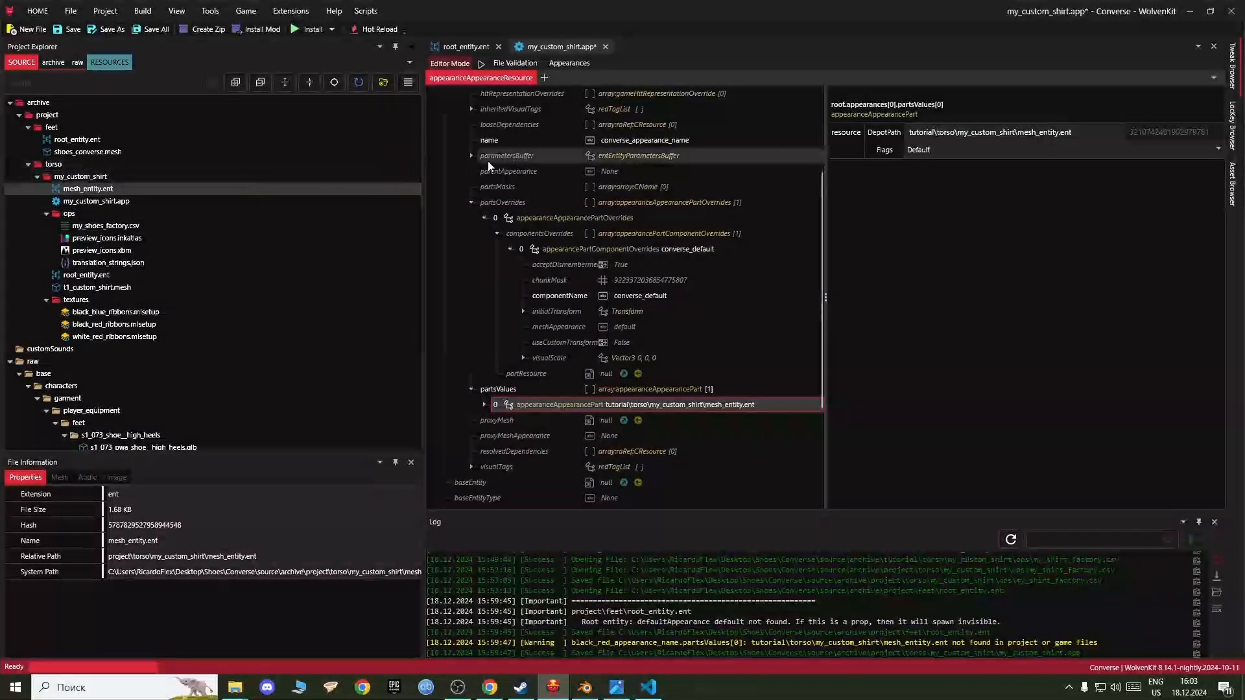
{"action": "left_click", "coordinate": [395, 189]}
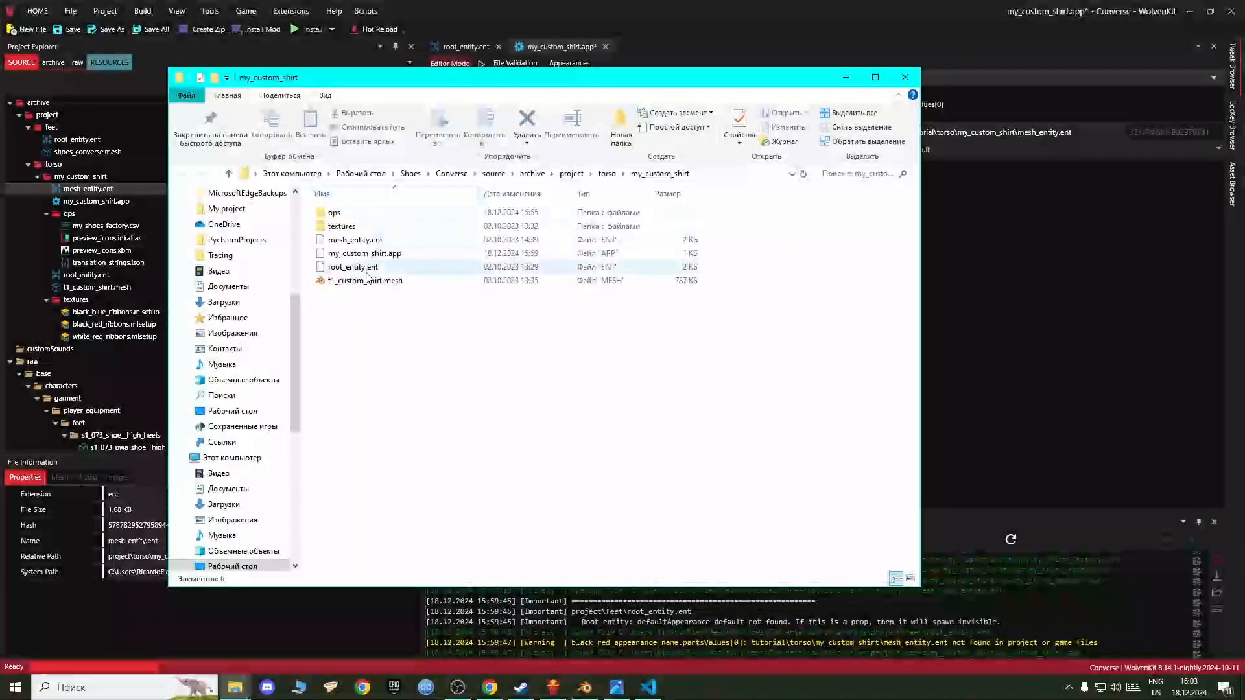
{"action": "right_click", "coordinate": [367, 241]}
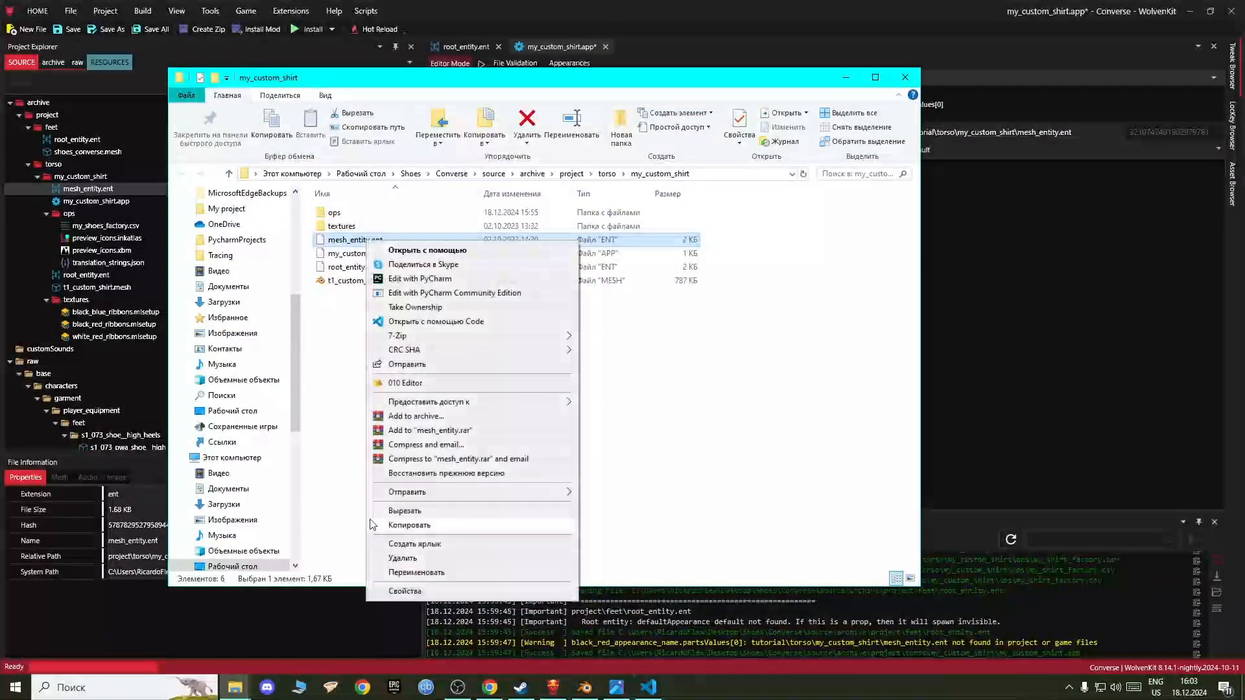
{"action": "left_click", "coordinate": [409, 525]}
{"action": "left_click", "coordinate": [402, 241]}
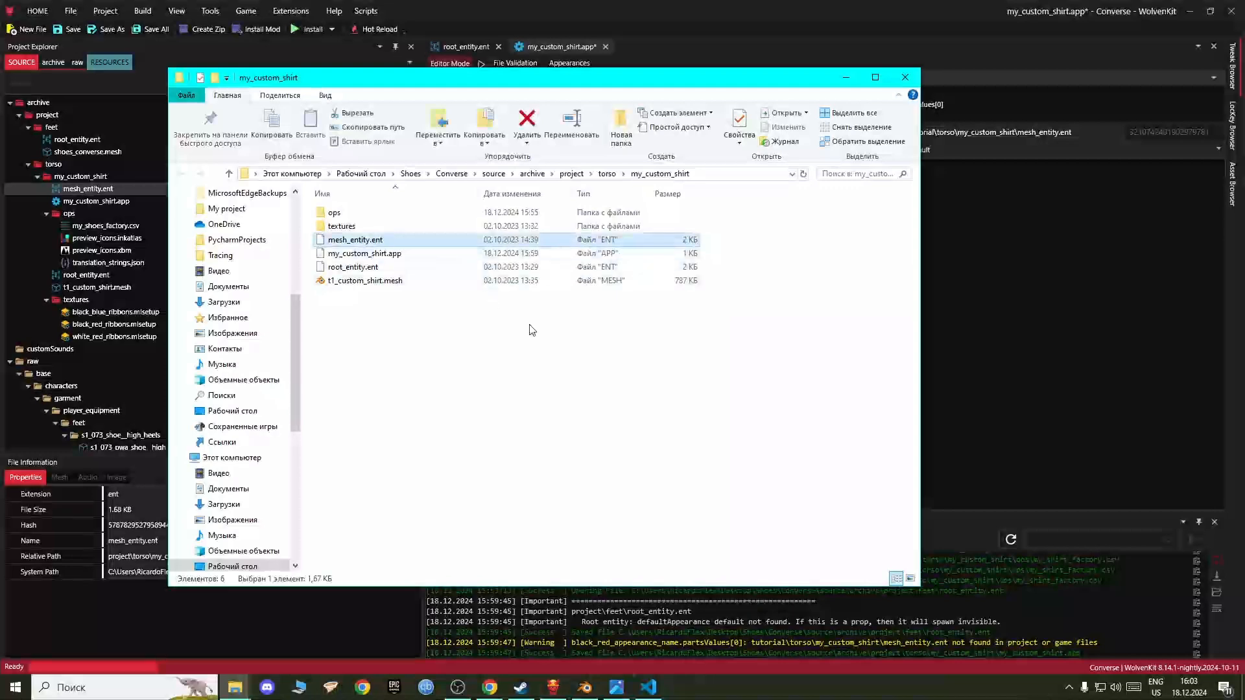
{"action": "left_click", "coordinate": [915, 81]}
{"action": "left_click", "coordinate": [393, 127]}
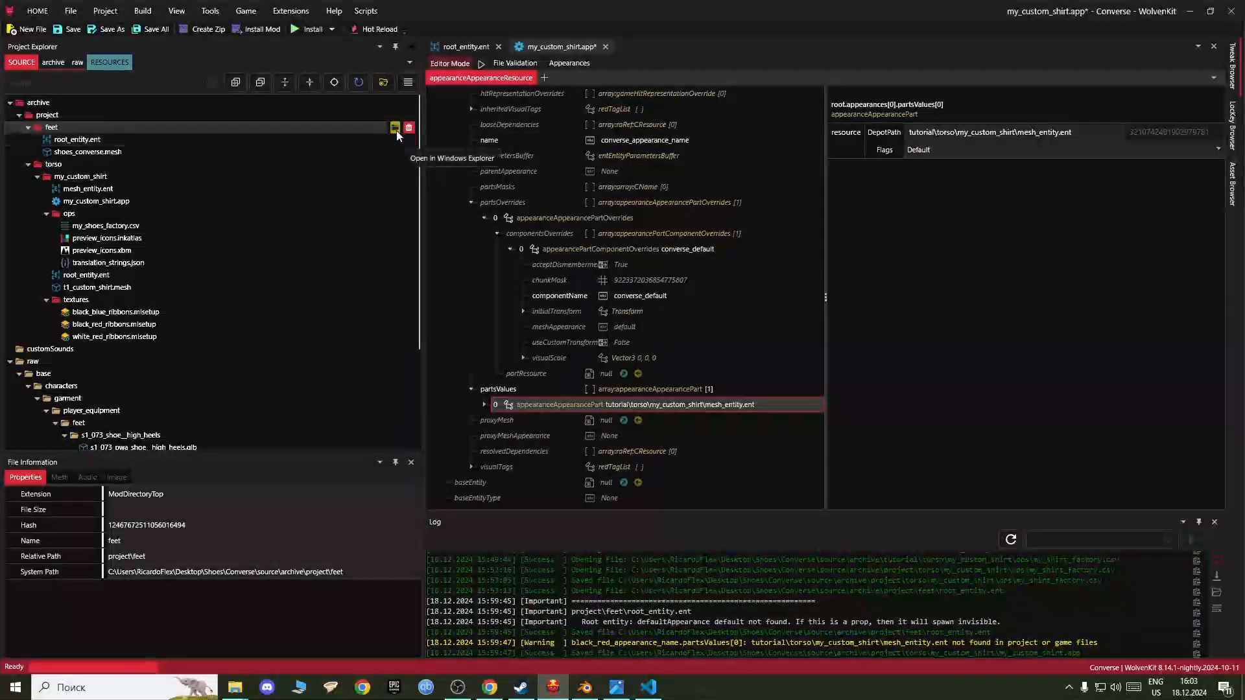
{"action": "left_click", "coordinate": [396, 129]}
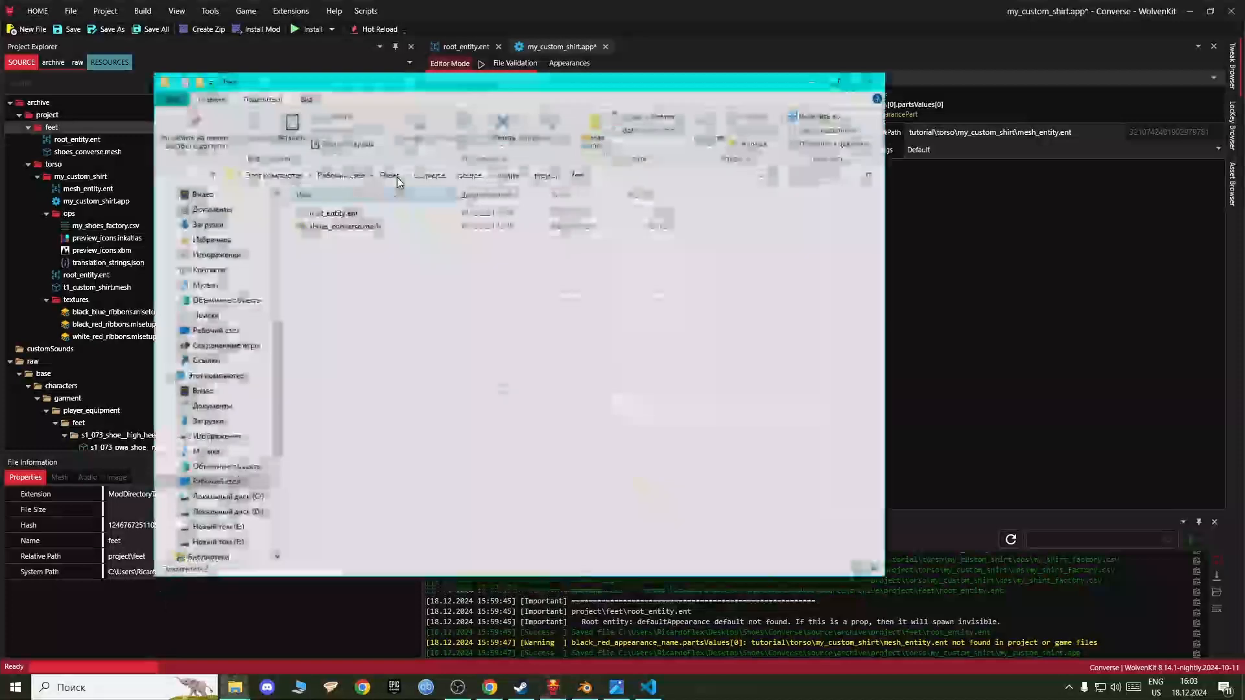
{"action": "key", "text": "ctrl+v"}
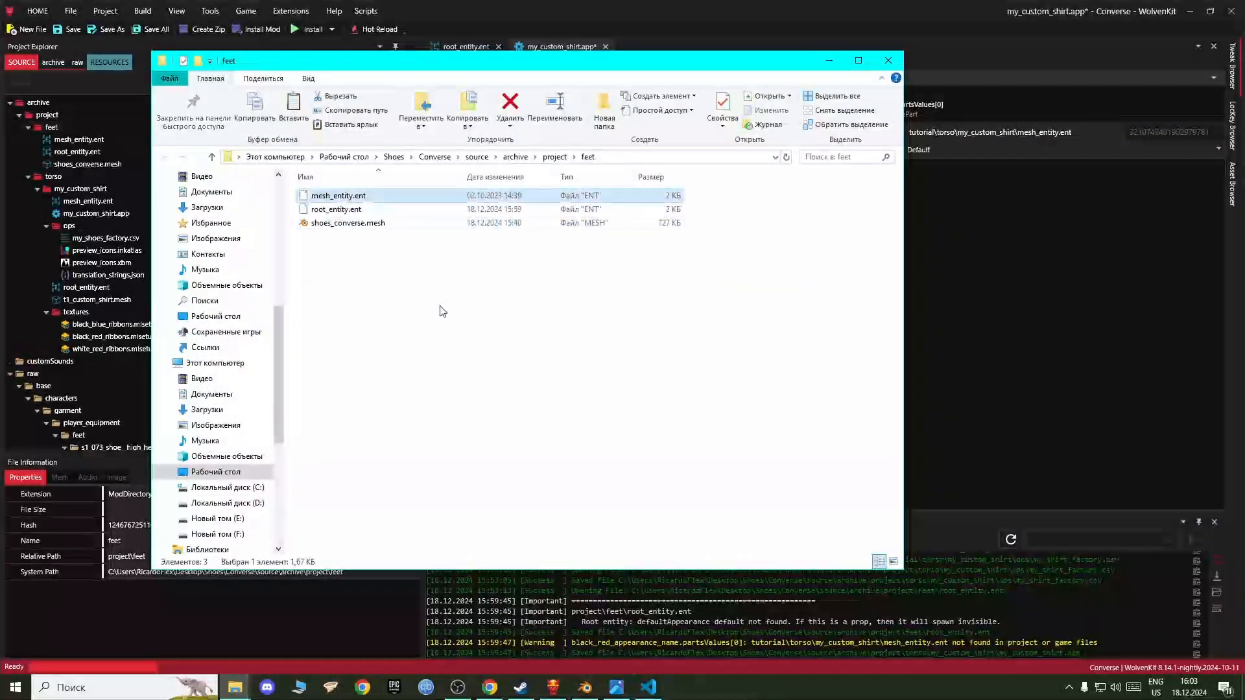
{"action": "left_click", "coordinate": [897, 65]}
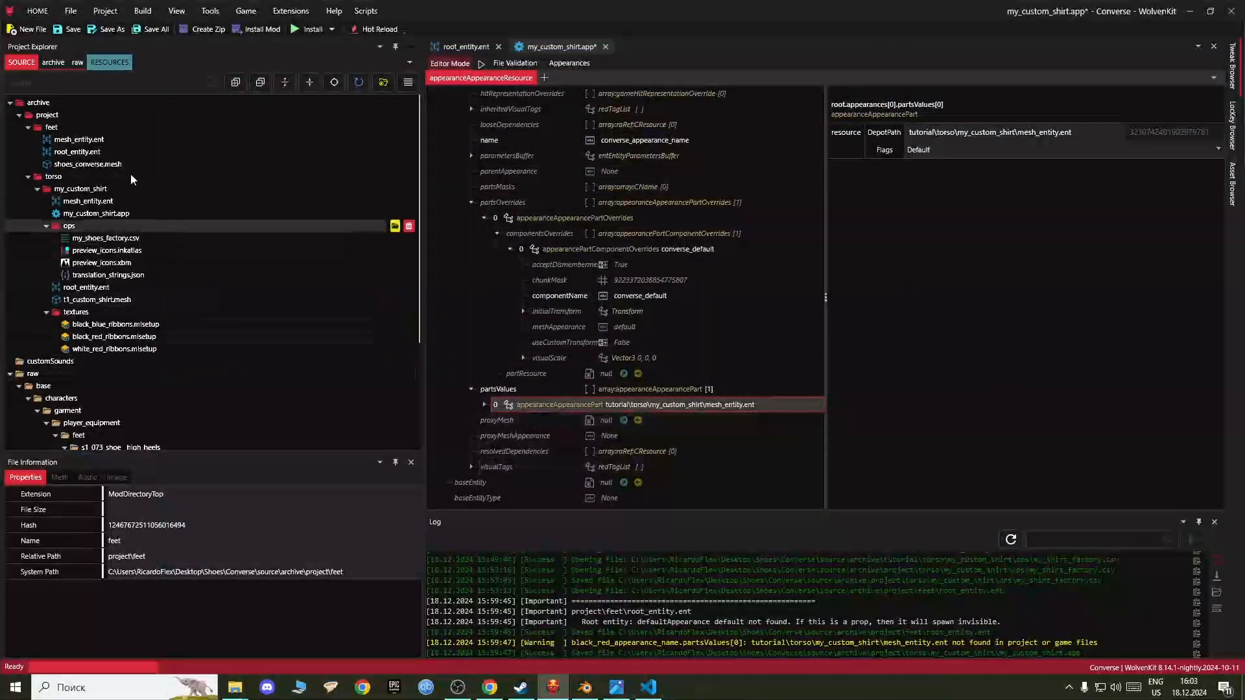
Step: Set the partsValues item's resource DepotPath to the relative path of the copied file, project\feet\mesh_entity.ent
{"action": "left_click", "coordinate": [100, 139]}
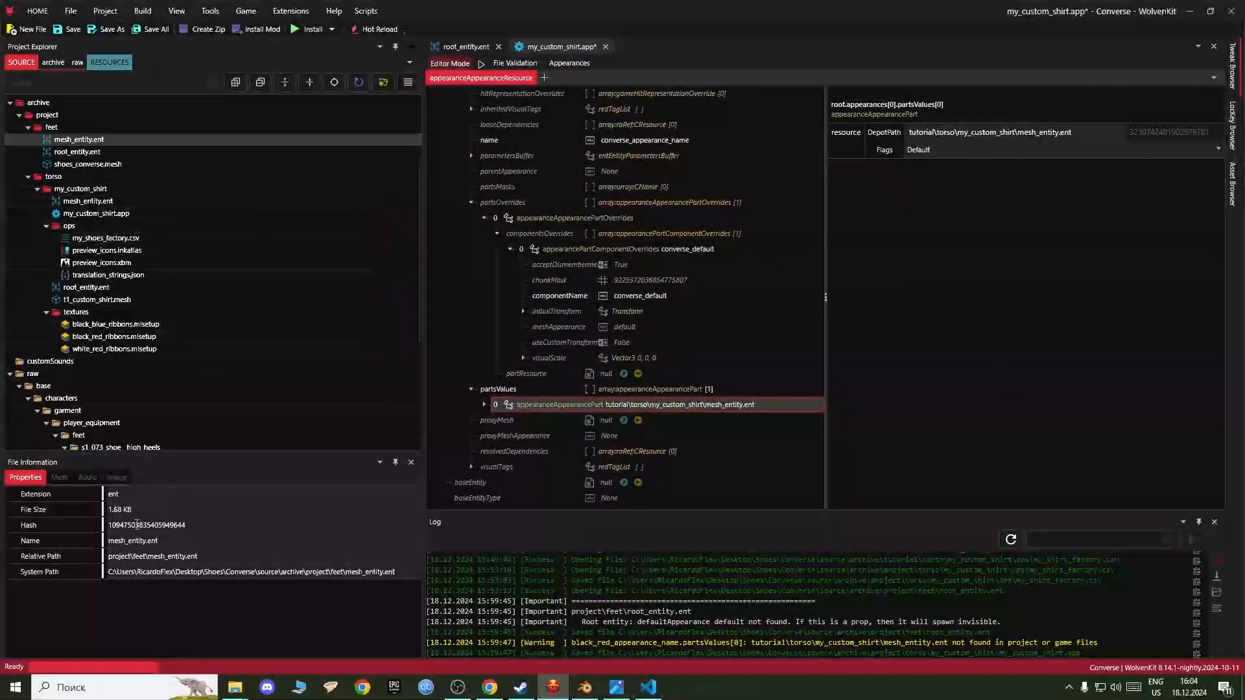
{"action": "left_click", "coordinate": [213, 556]}
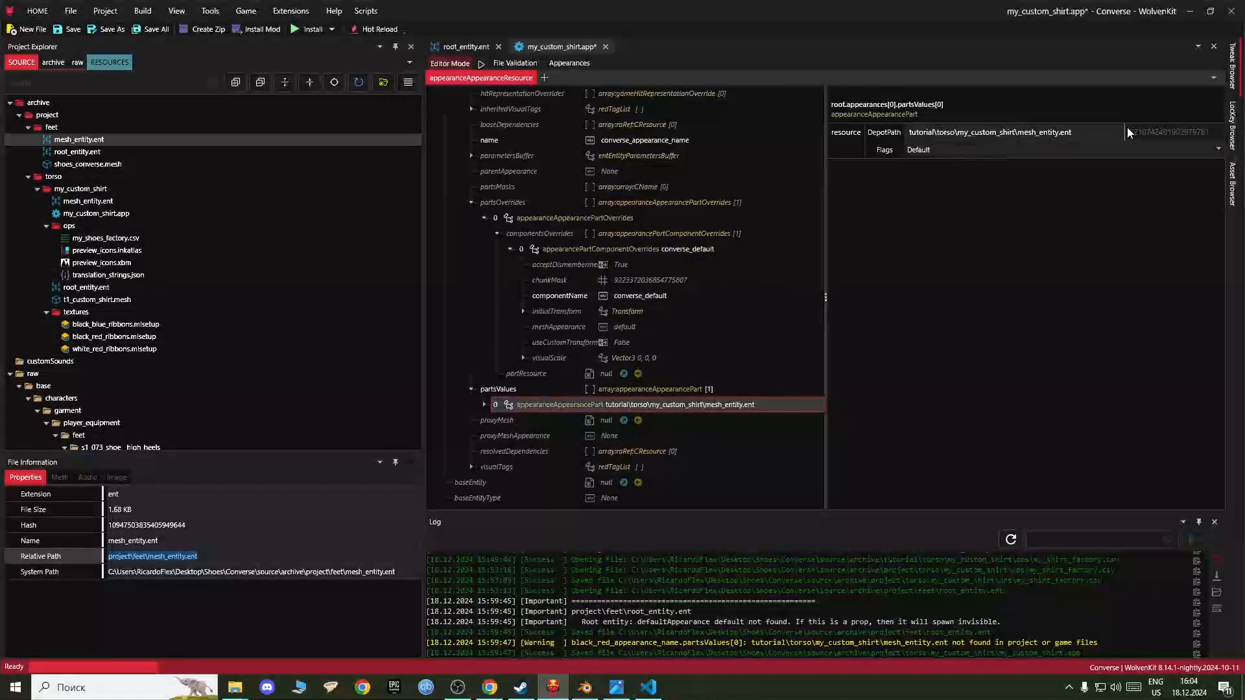
{"action": "left_click_drag", "start_coordinate": [1113, 133], "coordinate": [710, 165]}
{"action": "key", "text": "ctrl+v"}
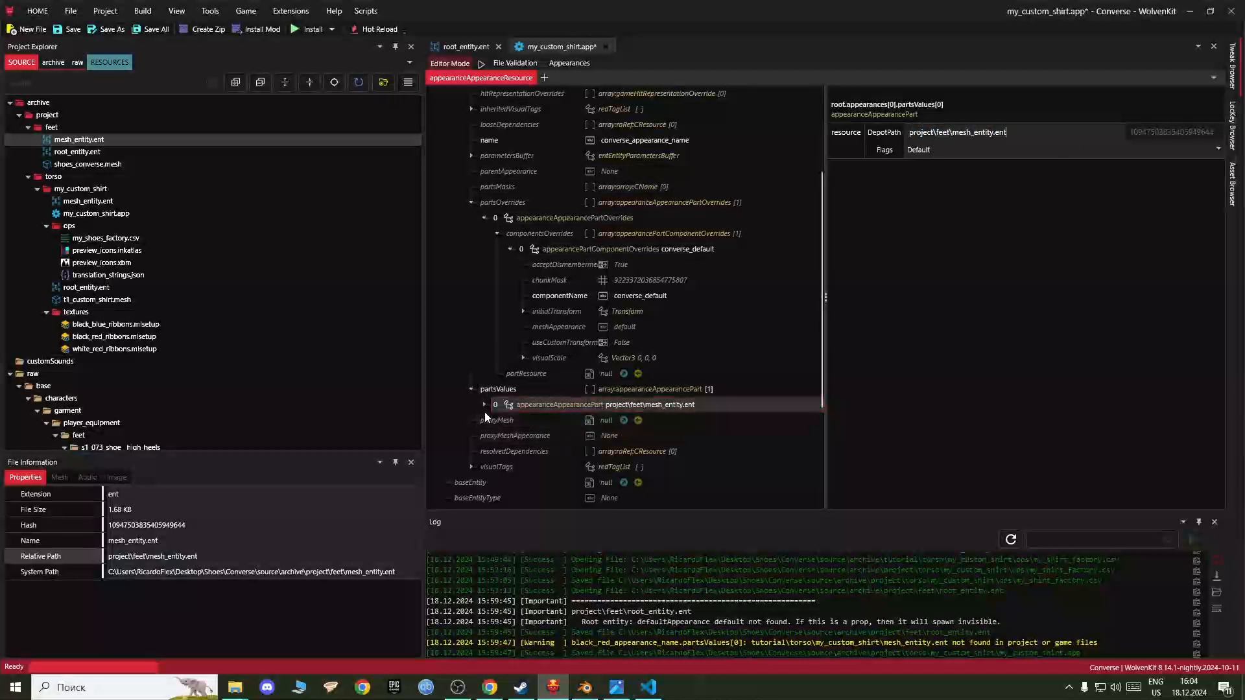
Step: Expand the partsValues item and open the mesh_entity.ent file referenced by its resource
{"action": "left_click", "coordinate": [484, 406]}
{"action": "left_click", "coordinate": [541, 426]}
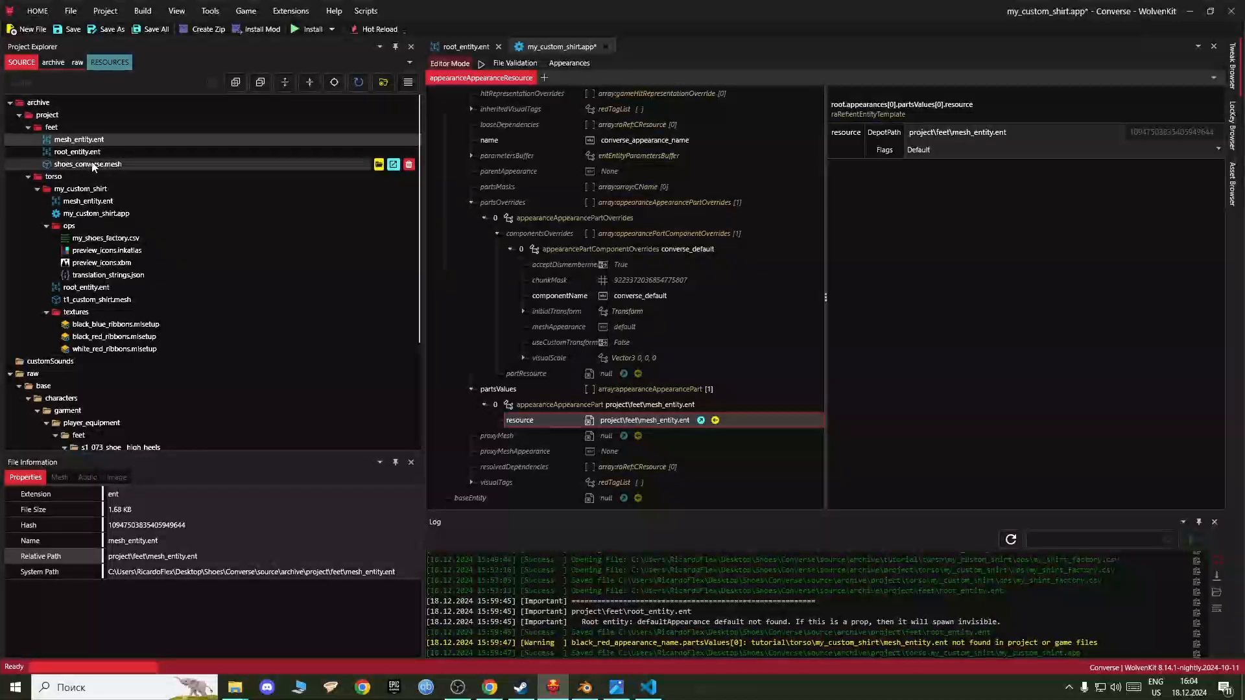
{"action": "left_click", "coordinate": [701, 420]}
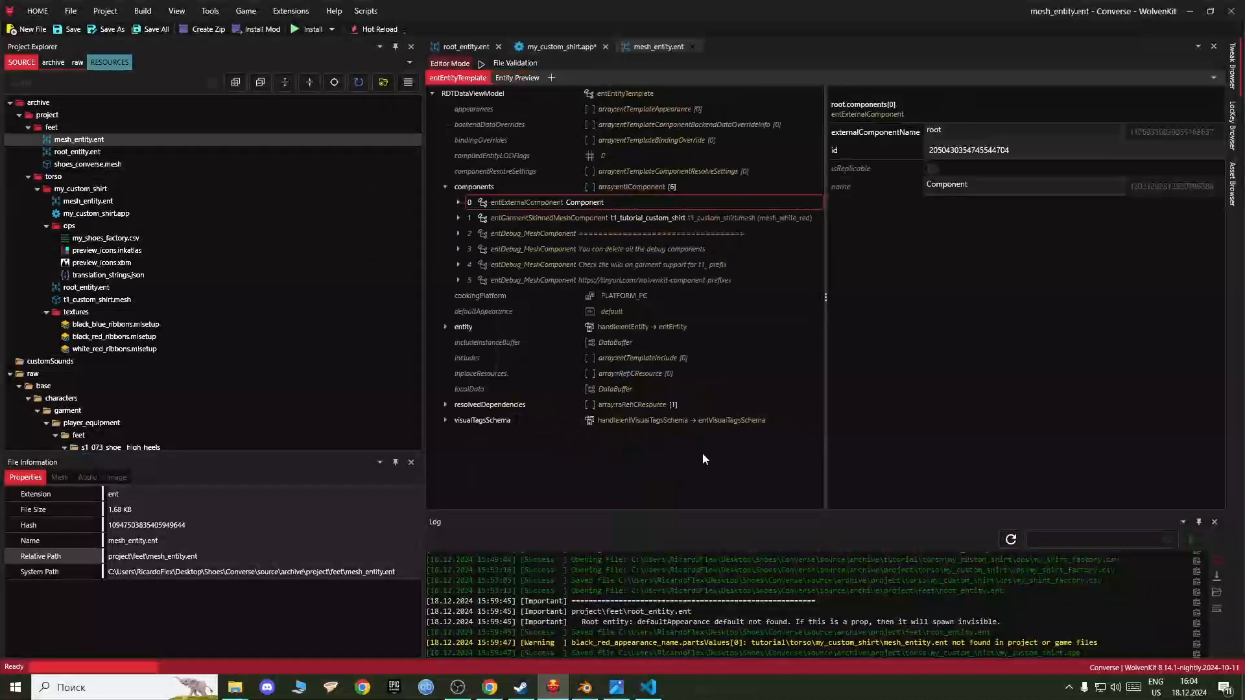
Step: Save my_custom_shirt.app, and close both it and root_entity.ent
{"action": "left_click", "coordinate": [548, 47]}
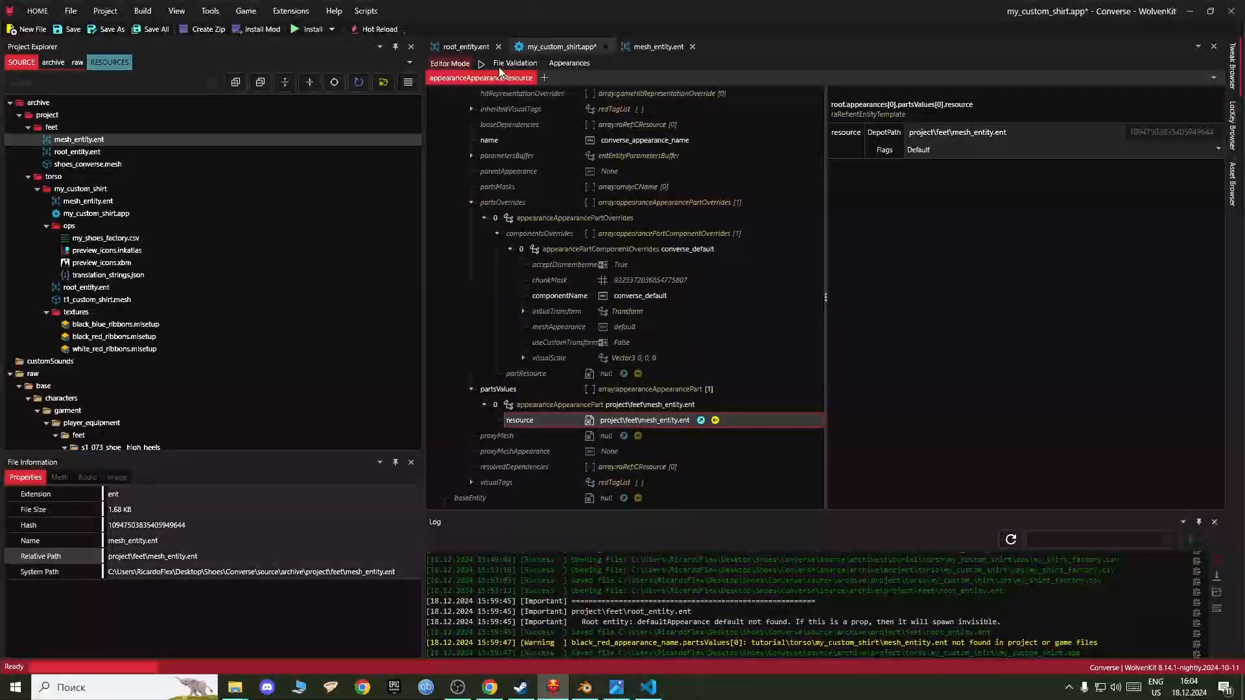
{"action": "left_click", "coordinate": [57, 32]}
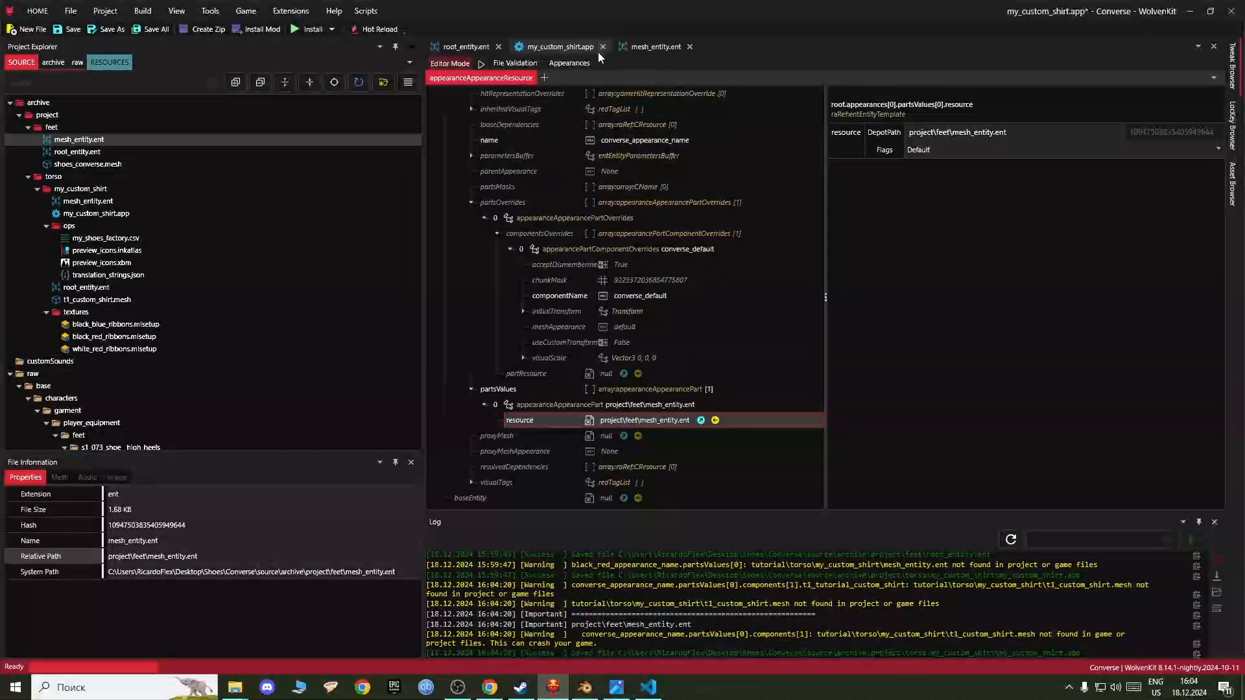
{"action": "left_click", "coordinate": [603, 47]}
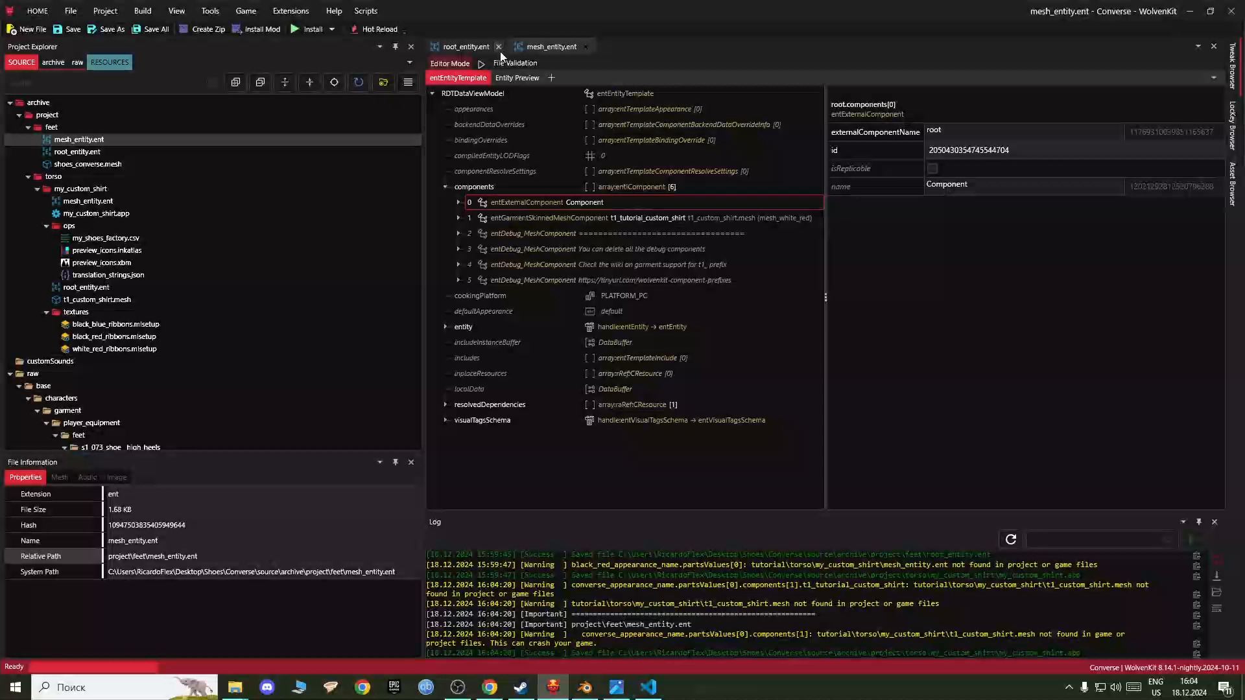
{"action": "left_click", "coordinate": [499, 49]}
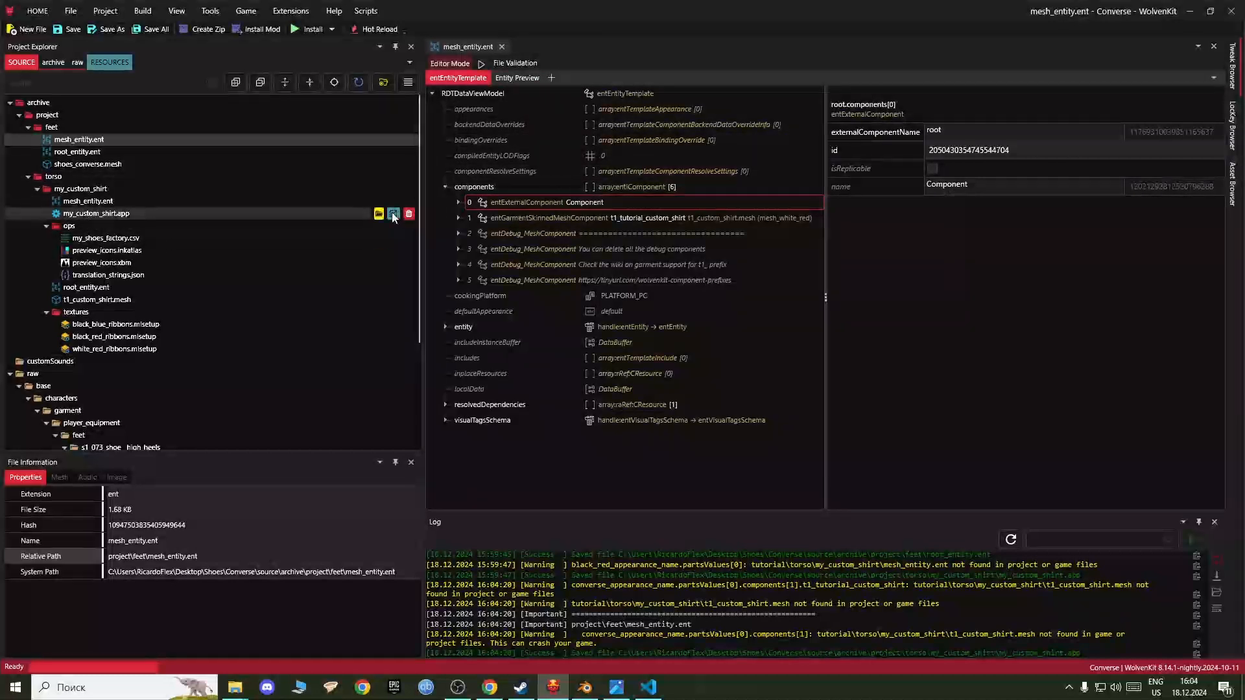
Step: Reopen my_custom_shirt.app alongside mesh_entity.ent and return to the mesh entity's components
{"action": "left_click", "coordinate": [393, 214]}
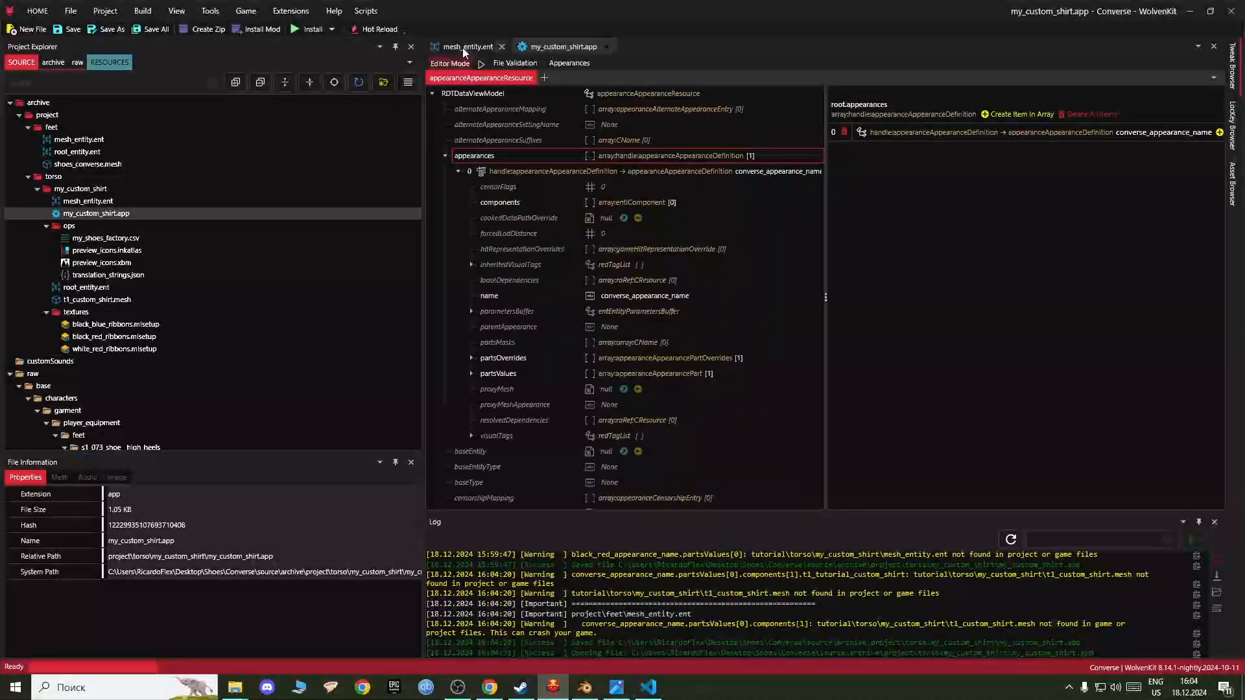
{"action": "left_click", "coordinate": [463, 48]}
{"action": "left_click", "coordinate": [546, 47]}
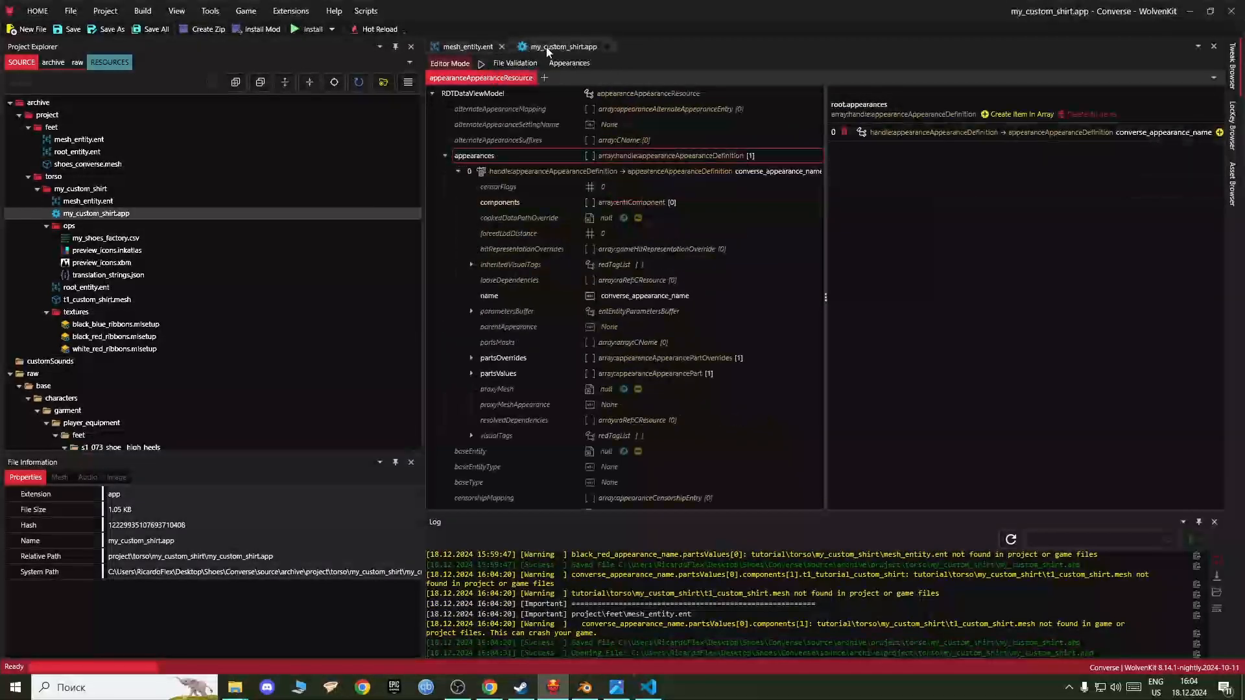
{"action": "left_click", "coordinate": [470, 49]}
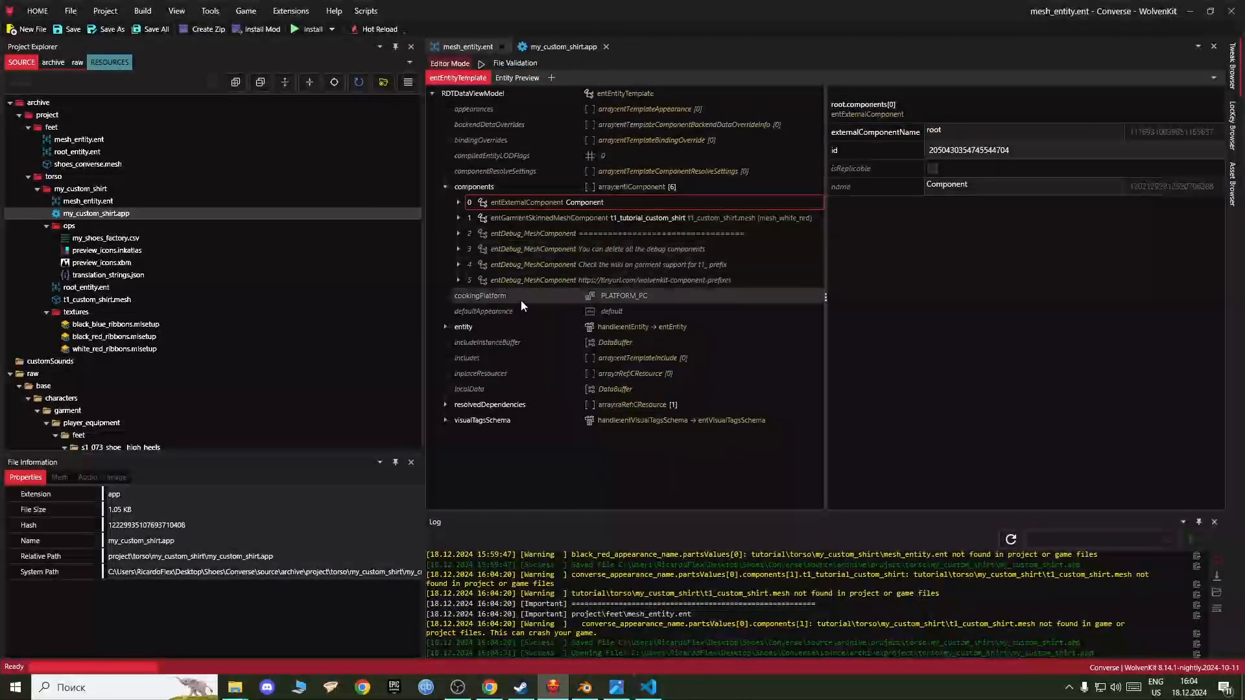
Step: Delete the four entDebug_MeshComponent entries from the components of mesh_entity.ent
{"action": "left_click", "coordinate": [524, 283]}
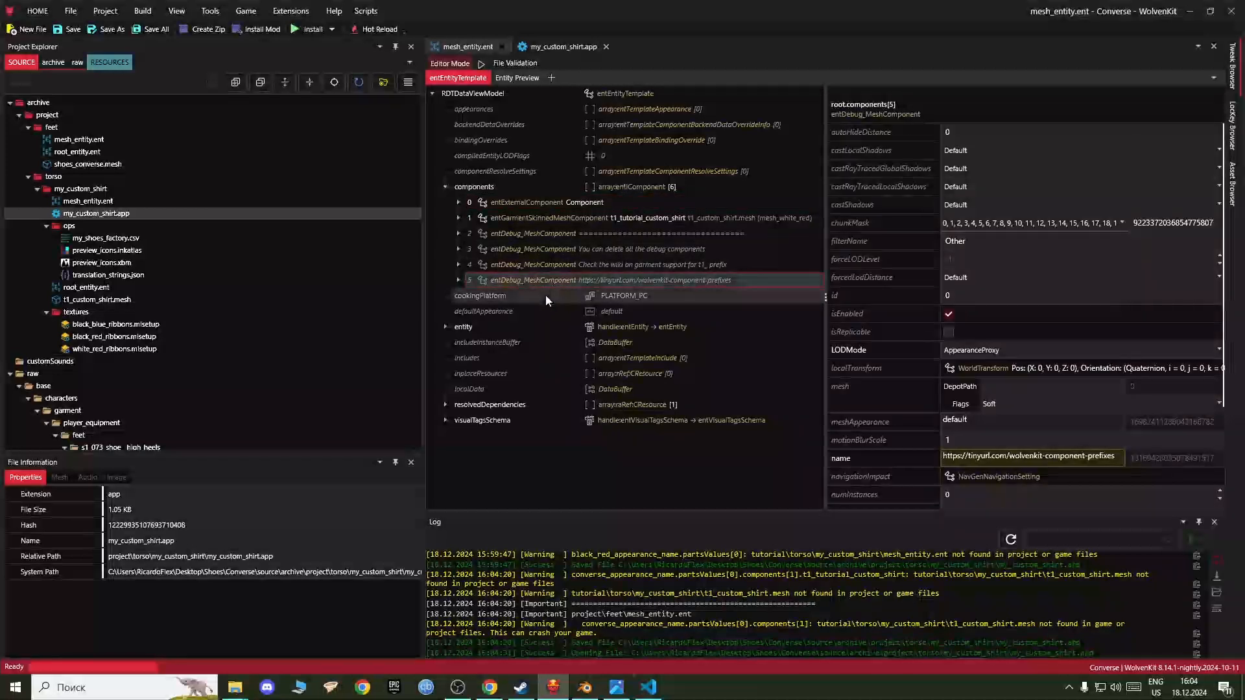
{"action": "left_click", "coordinate": [531, 235], "text": "shift"}
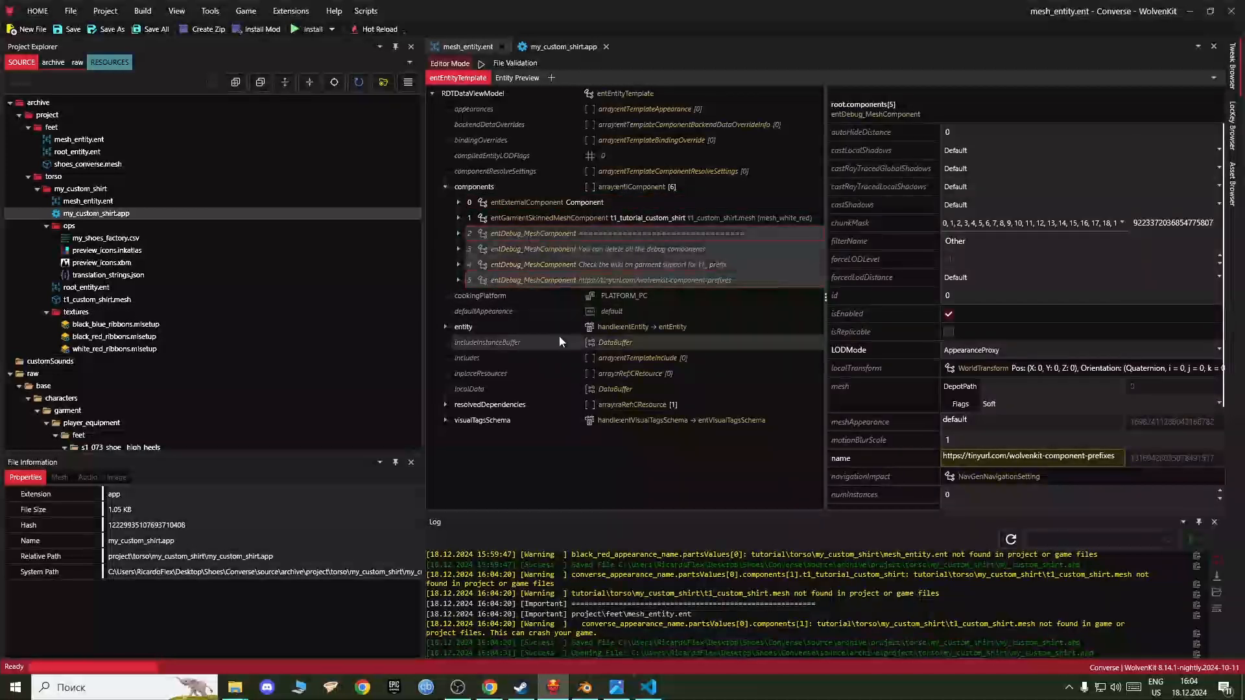
{"action": "right_click", "coordinate": [533, 235]}
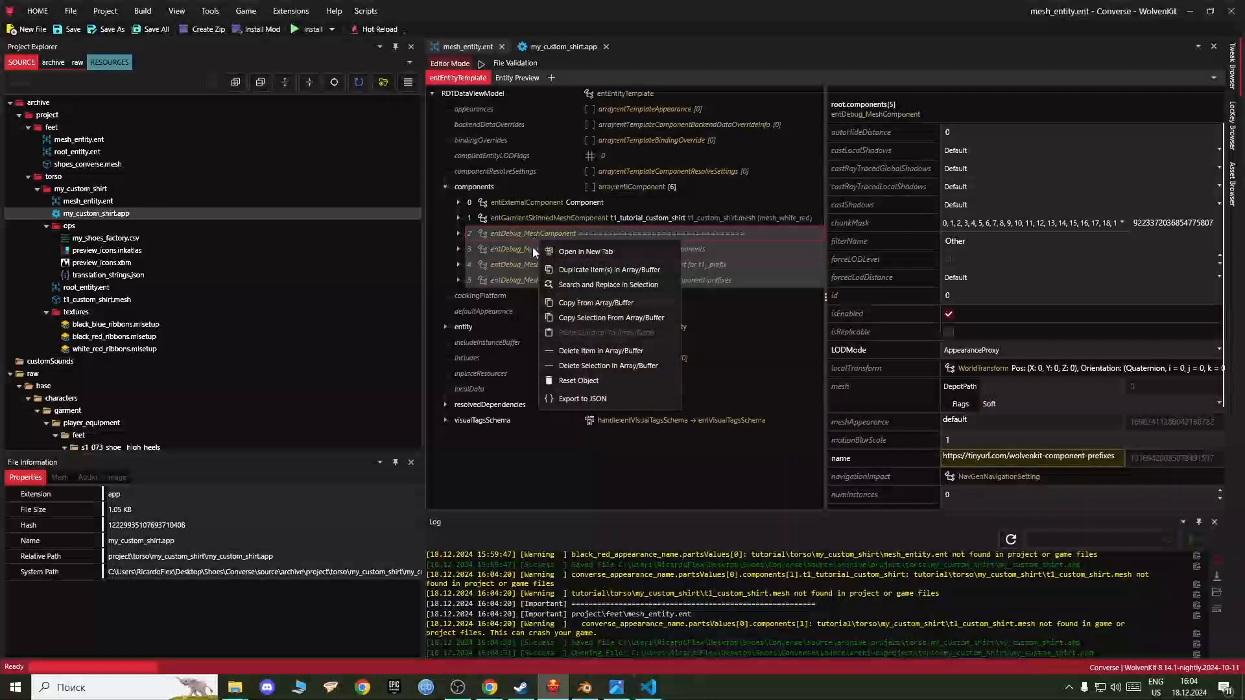
{"action": "left_click", "coordinate": [626, 378]}
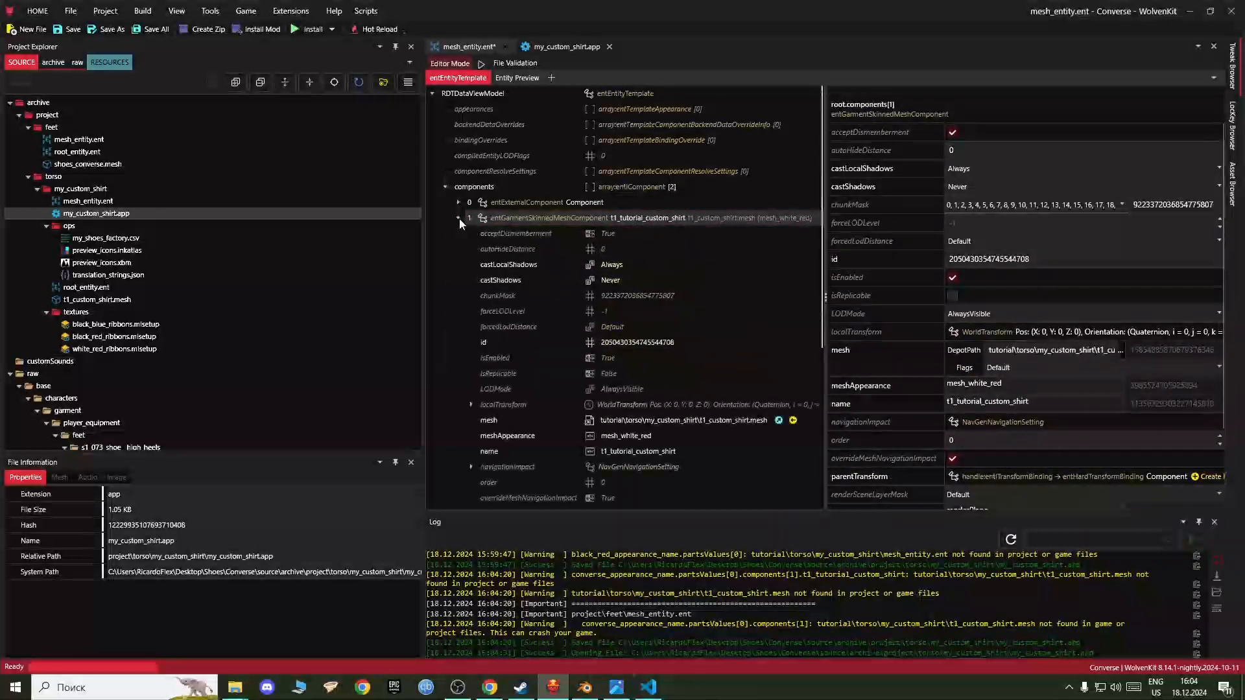
{"action": "left_click", "coordinate": [518, 207]}
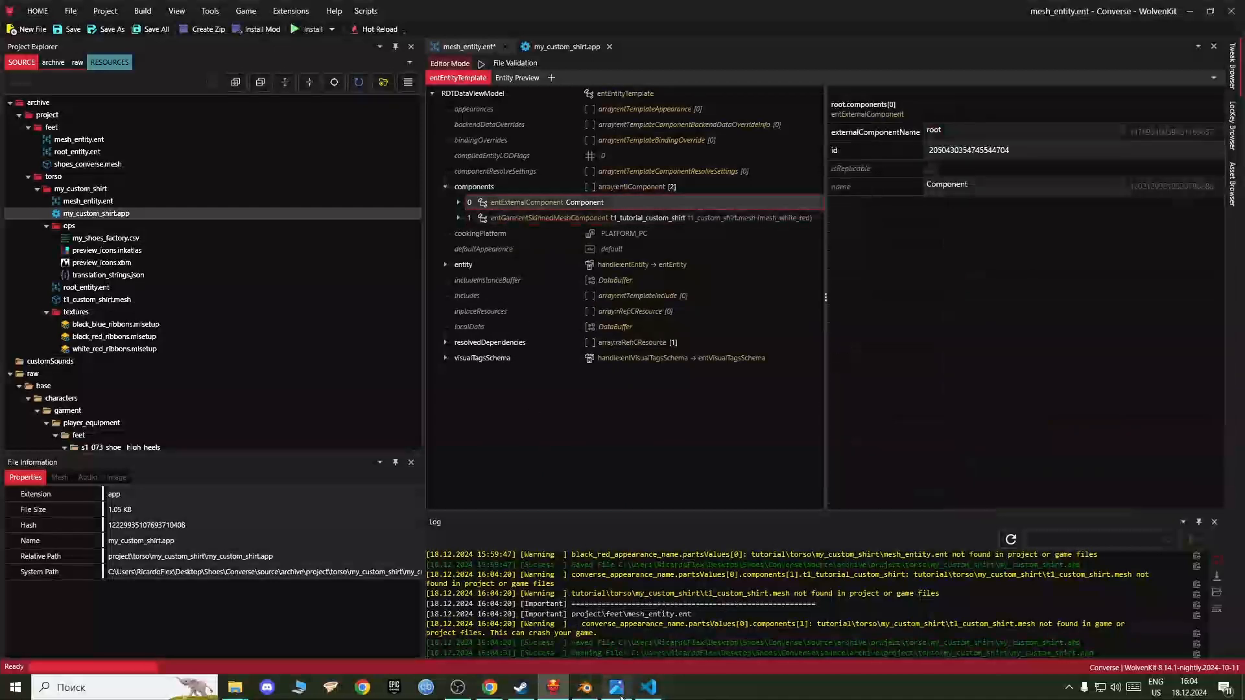
Step: Review the mesh_entity.ent section of the overview diagram, and expand the entGarmentSkinnedMeshComponent's properties in WolvenKit
{"action": "left_click", "coordinate": [617, 687]}
{"action": "left_click_drag", "start_coordinate": [455, 587], "coordinate": [268, 246]}
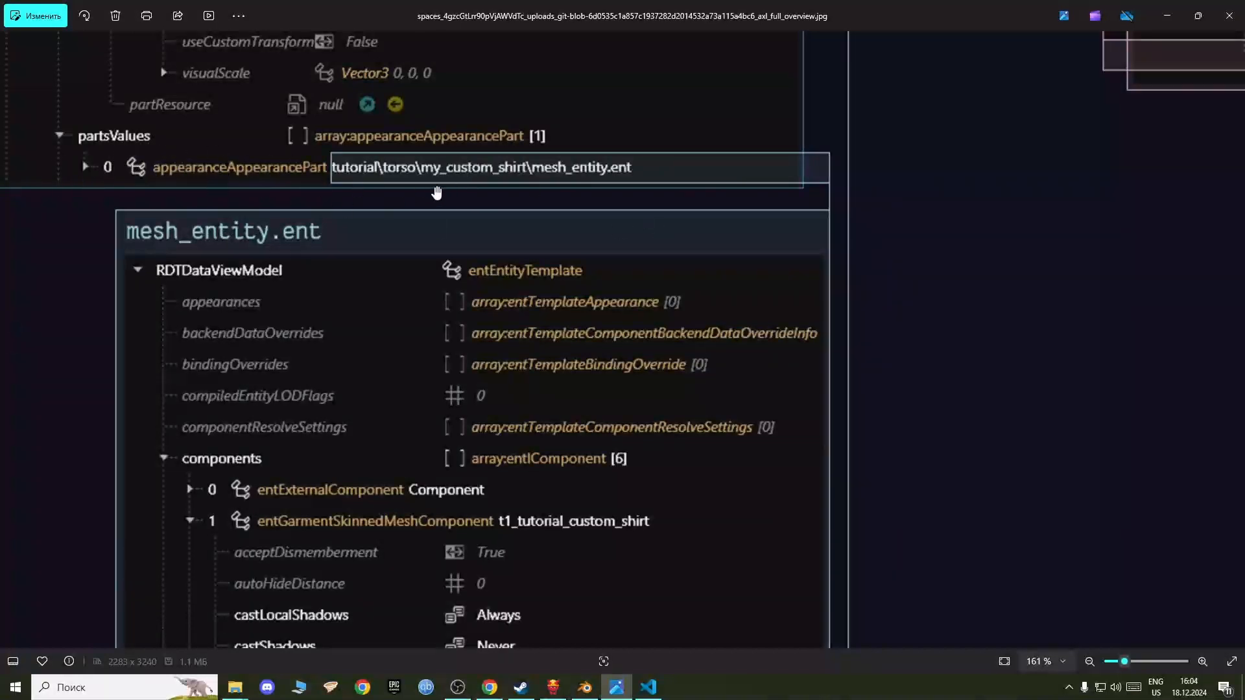
{"action": "scroll", "coordinate": [760, 286], "scroll_direction": "down", "scroll_amount": 6}
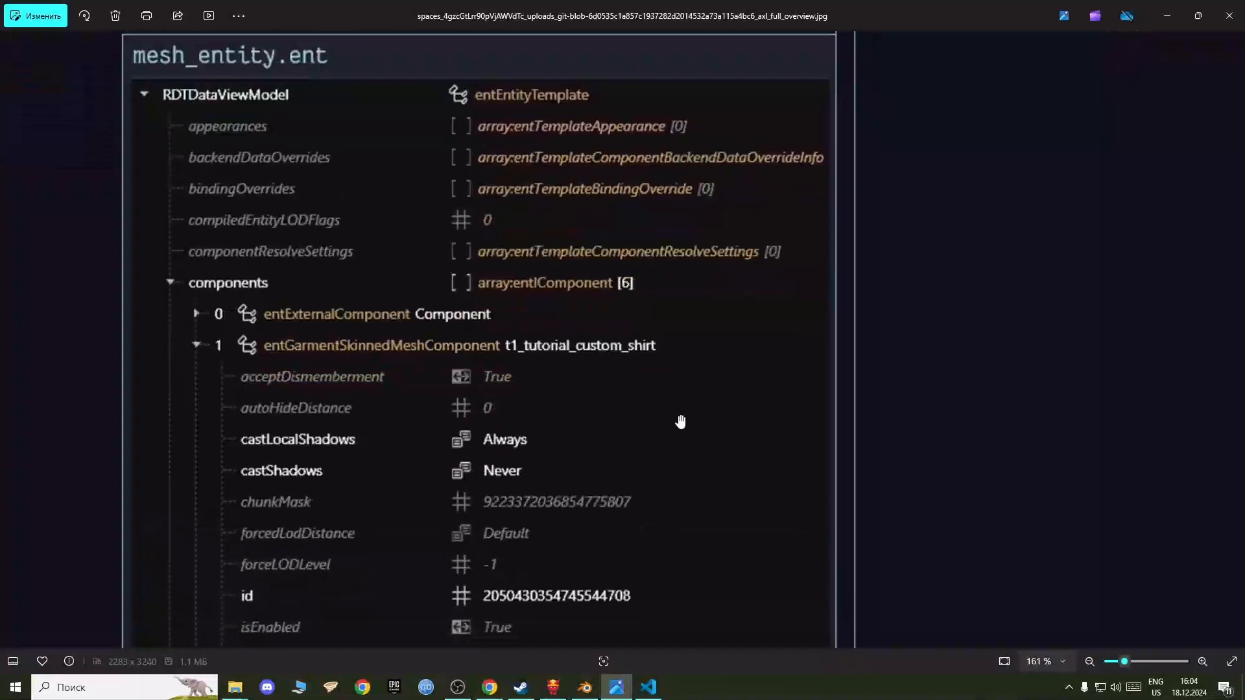
{"action": "left_click_drag", "start_coordinate": [658, 343], "coordinate": [543, 551]}
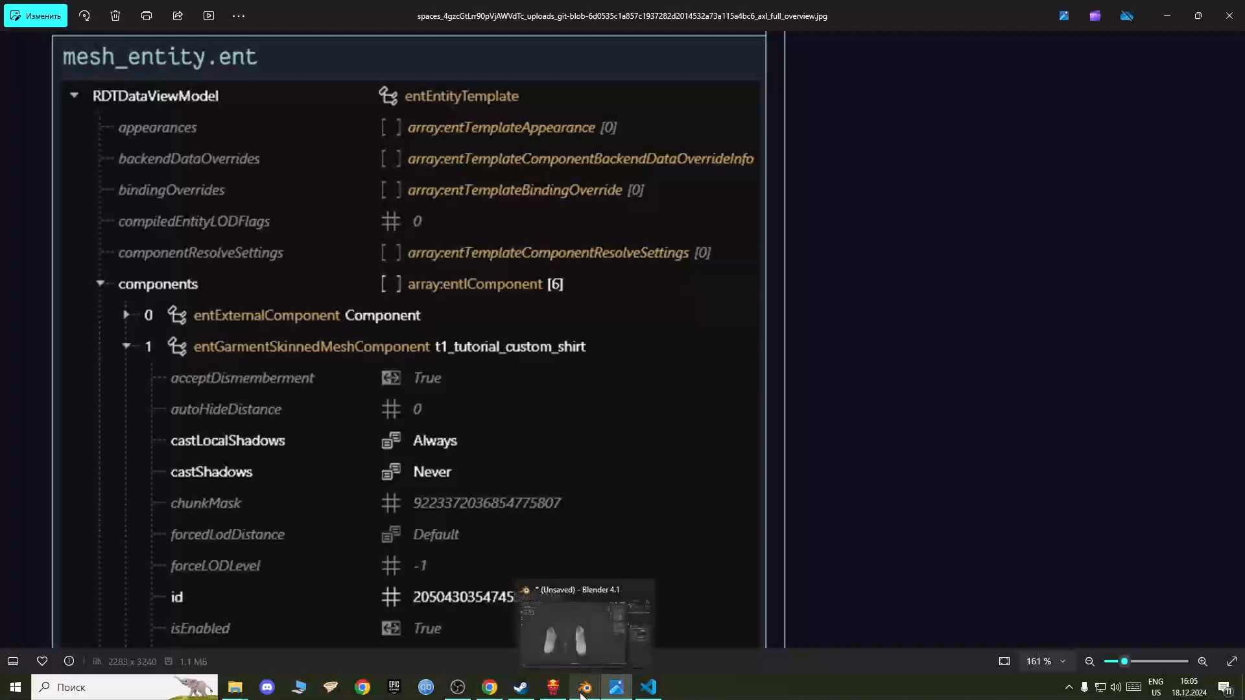
{"action": "left_click", "coordinate": [619, 623]}
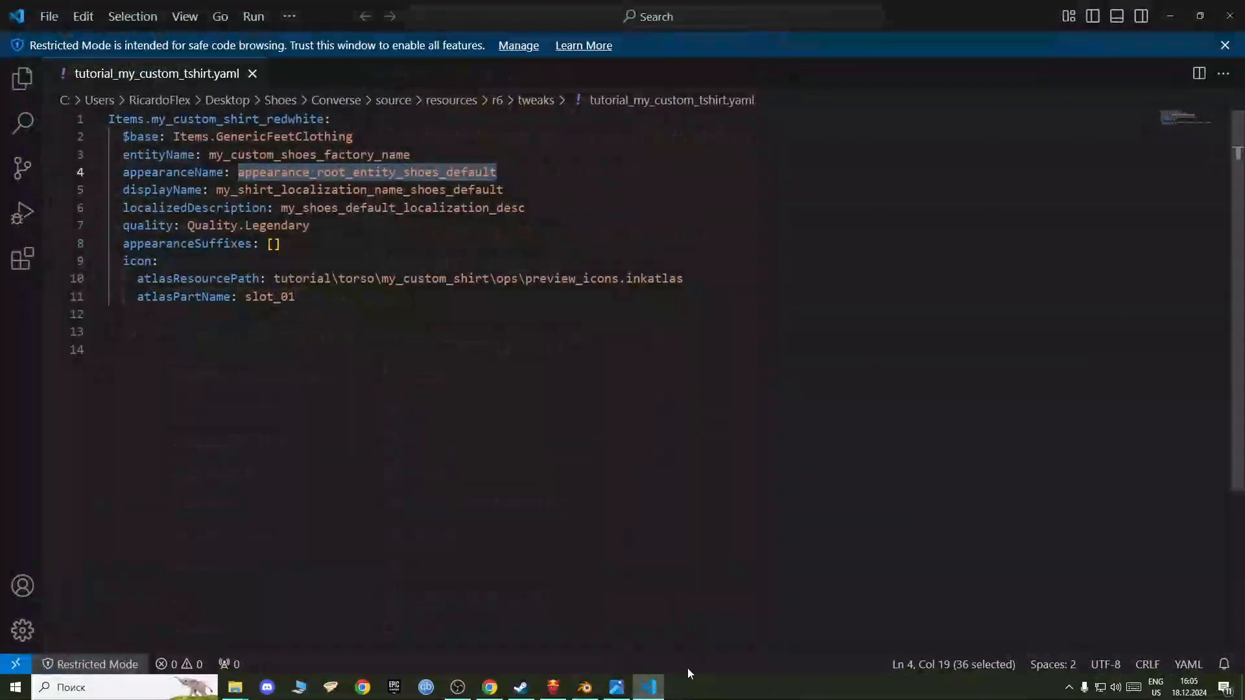
{"action": "left_click", "coordinate": [554, 688]}
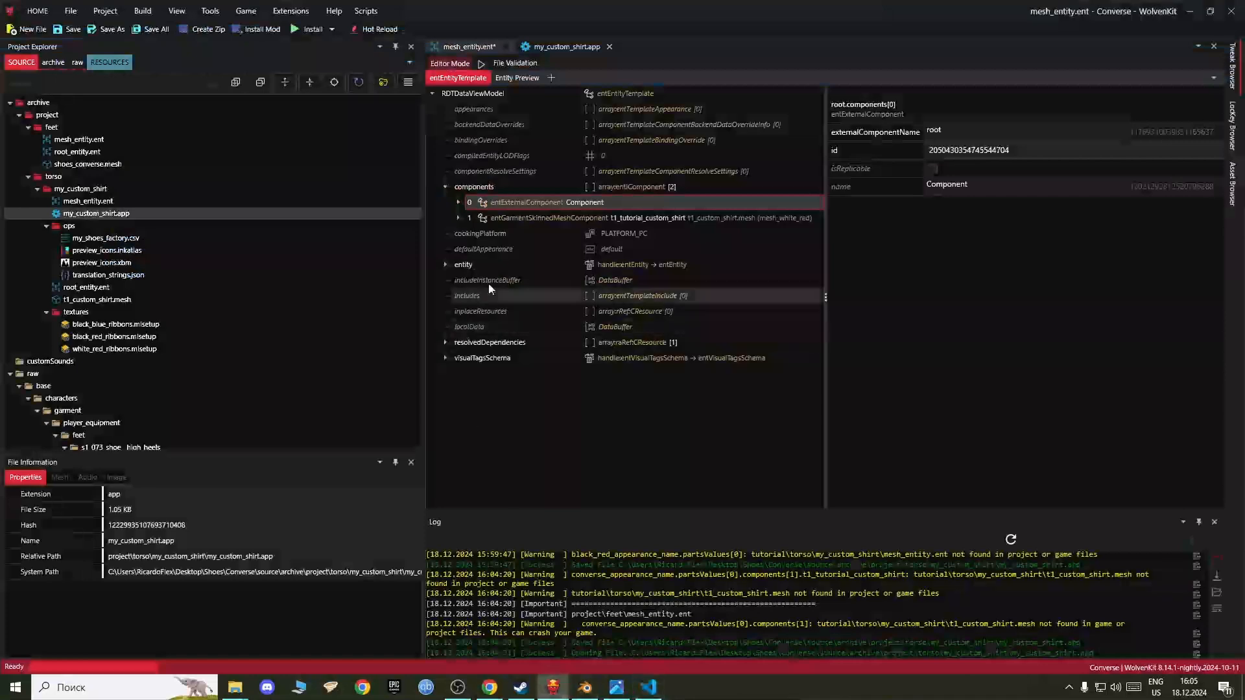
{"action": "left_click", "coordinate": [458, 216]}
{"action": "left_click_drag", "start_coordinate": [823, 326], "coordinate": [832, 389]}
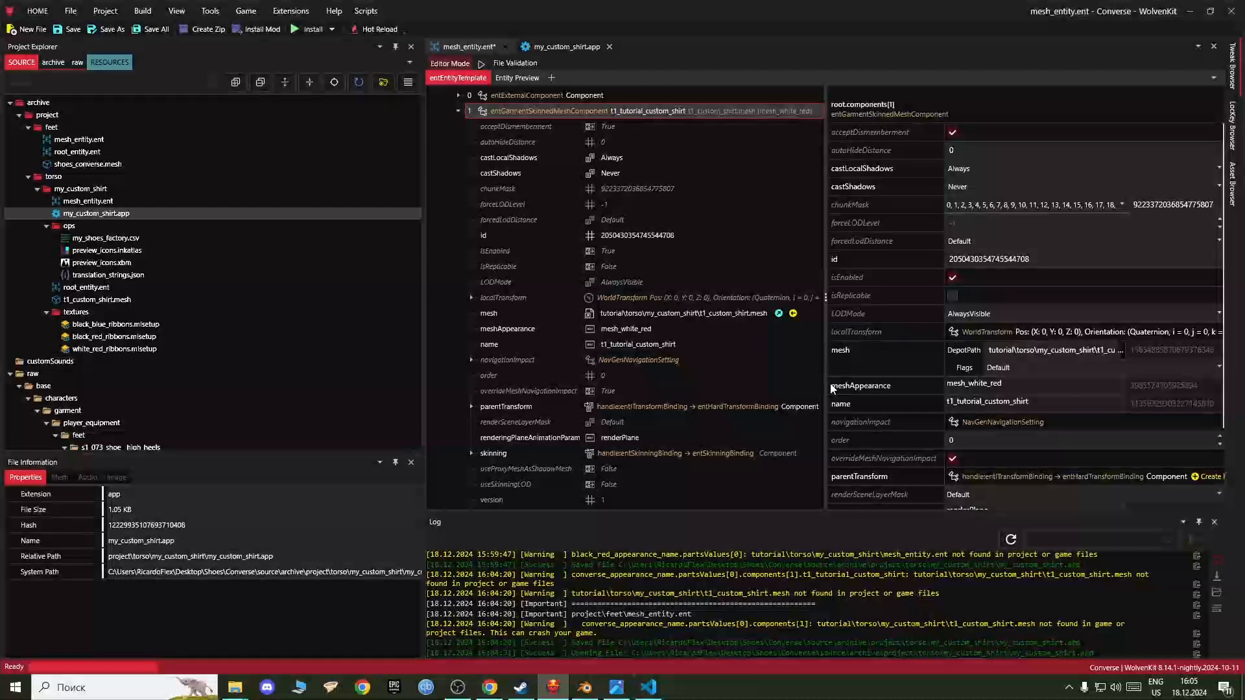
Step: Examine in the overview diagram how the mesh component's mesh, meshAppearance and name link to the .app's component override and the mesh file
{"action": "left_click", "coordinate": [617, 691]}
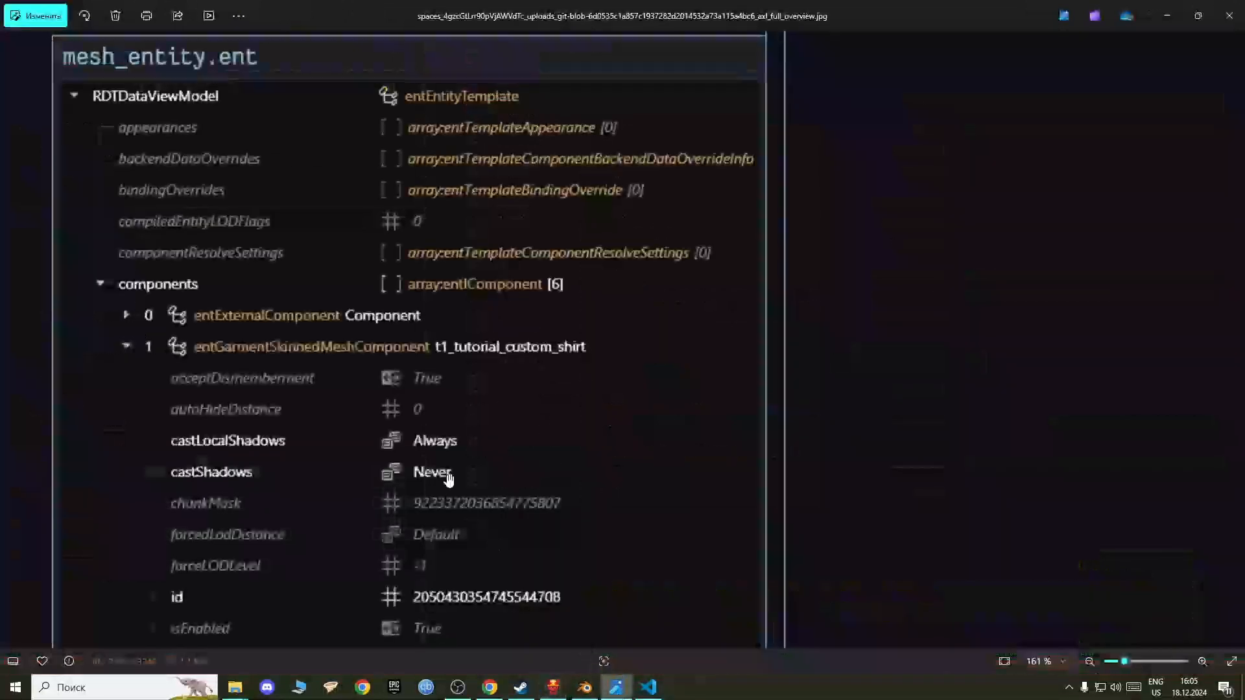
{"action": "left_click_drag", "start_coordinate": [415, 397], "coordinate": [430, 311]}
{"action": "left_click_drag", "start_coordinate": [462, 491], "coordinate": [459, 300]}
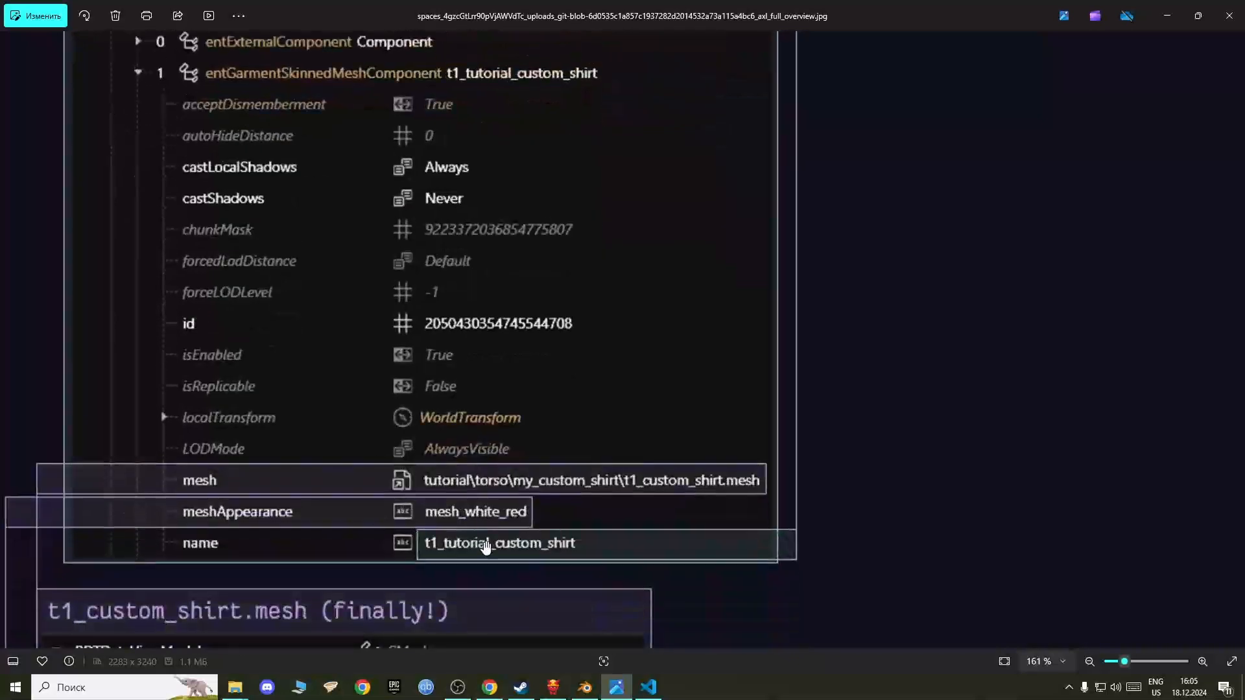
{"action": "left_click_drag", "start_coordinate": [484, 549], "coordinate": [480, 431]}
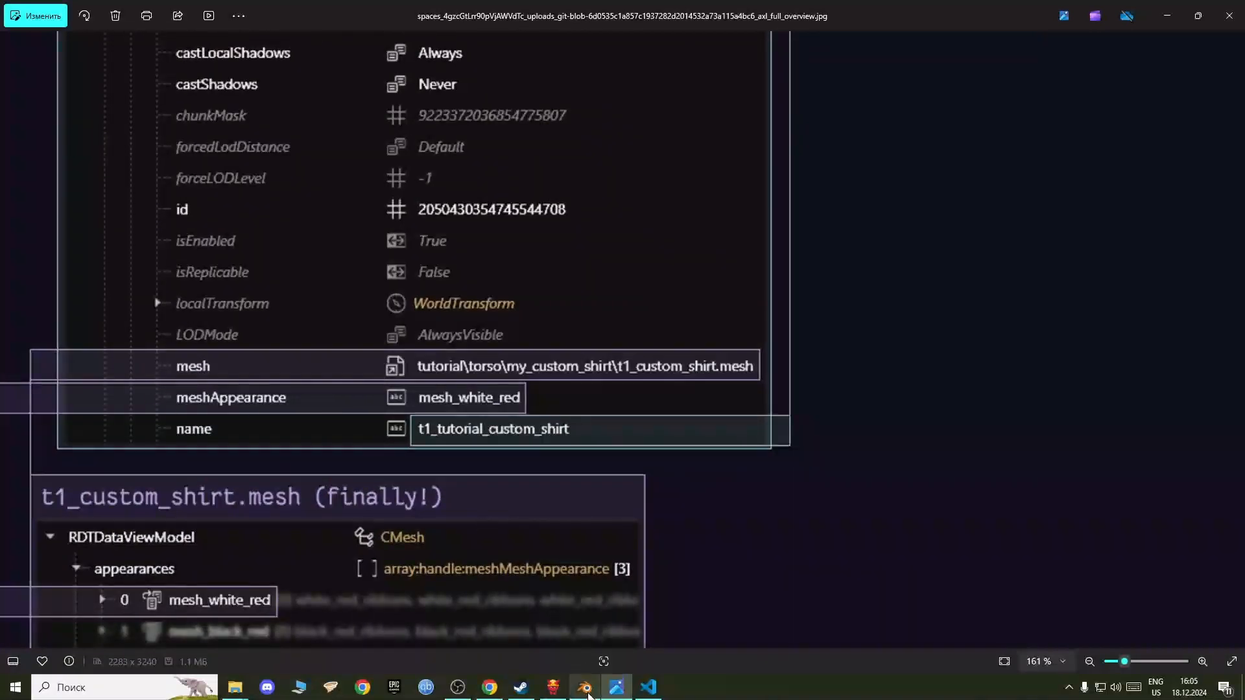
{"action": "left_click_drag", "start_coordinate": [447, 432], "coordinate": [449, 519]}
{"action": "left_click_drag", "start_coordinate": [464, 312], "coordinate": [479, 291]}
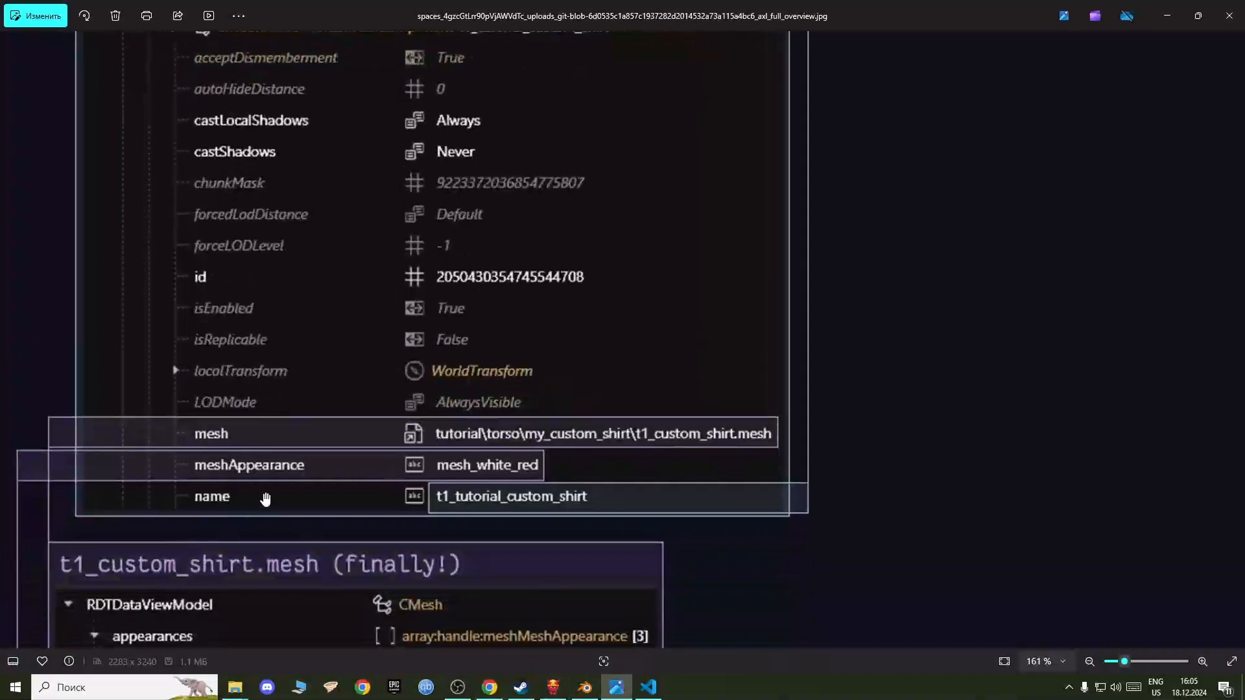
{"action": "left_click_drag", "start_coordinate": [691, 144], "coordinate": [704, 546]}
{"action": "left_click_drag", "start_coordinate": [662, 317], "coordinate": [667, 610]}
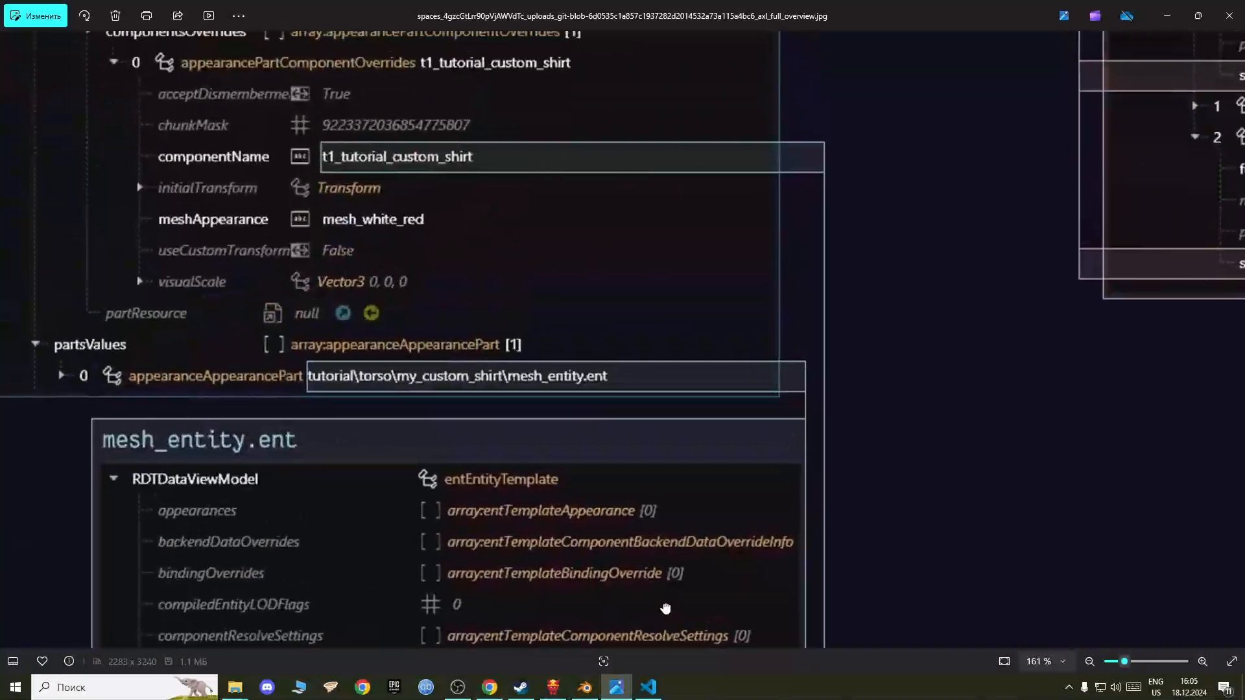
{"action": "left_click_drag", "start_coordinate": [448, 584], "coordinate": [443, 295]}
{"action": "left_click_drag", "start_coordinate": [548, 603], "coordinate": [520, 207]}
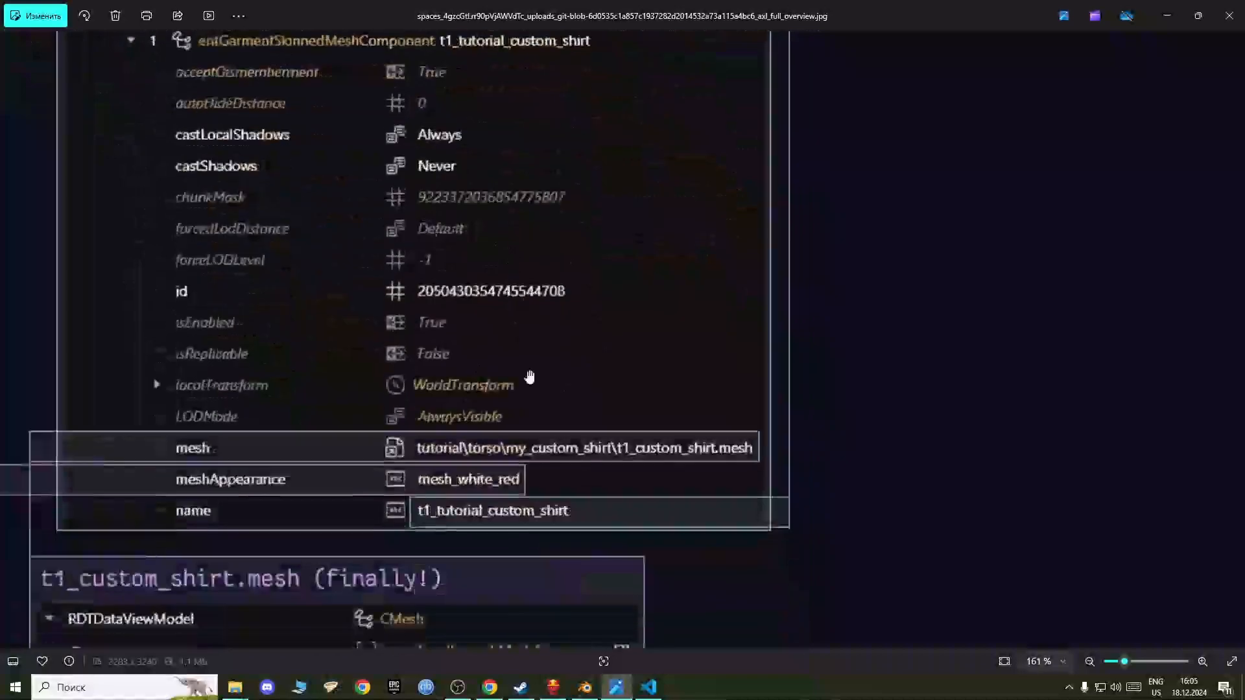
{"action": "scroll", "coordinate": [504, 519], "scroll_direction": "up", "scroll_amount": 10}
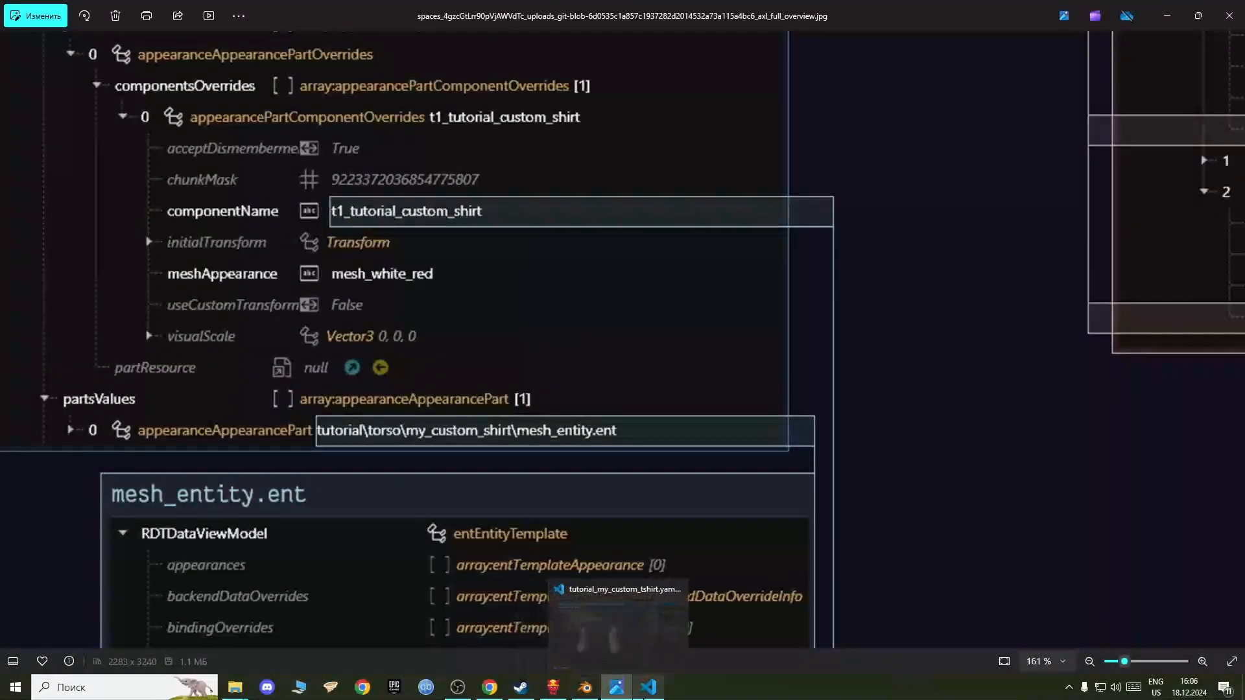
Step: In my_custom_shirt.app in WolvenKit, expand partsOverrides down to the component override and copy its componentName, converse_default
{"action": "left_click", "coordinate": [553, 687]}
{"action": "left_click", "coordinate": [552, 48]}
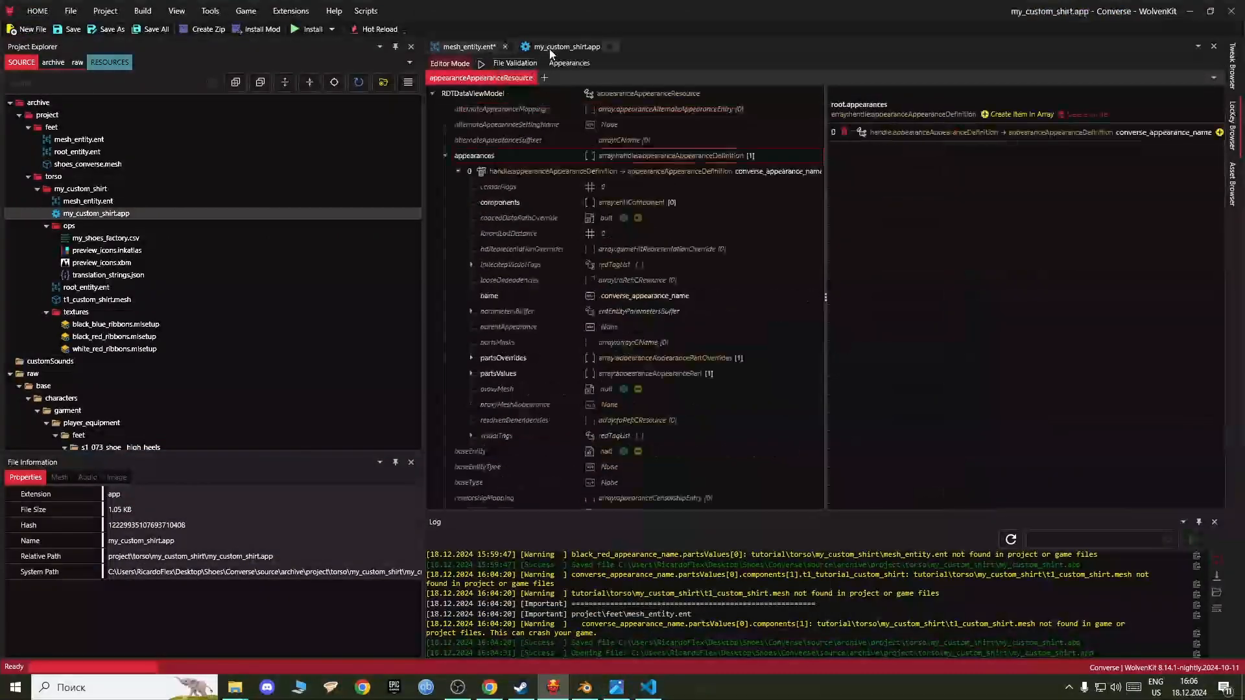
{"action": "left_click", "coordinate": [520, 362]}
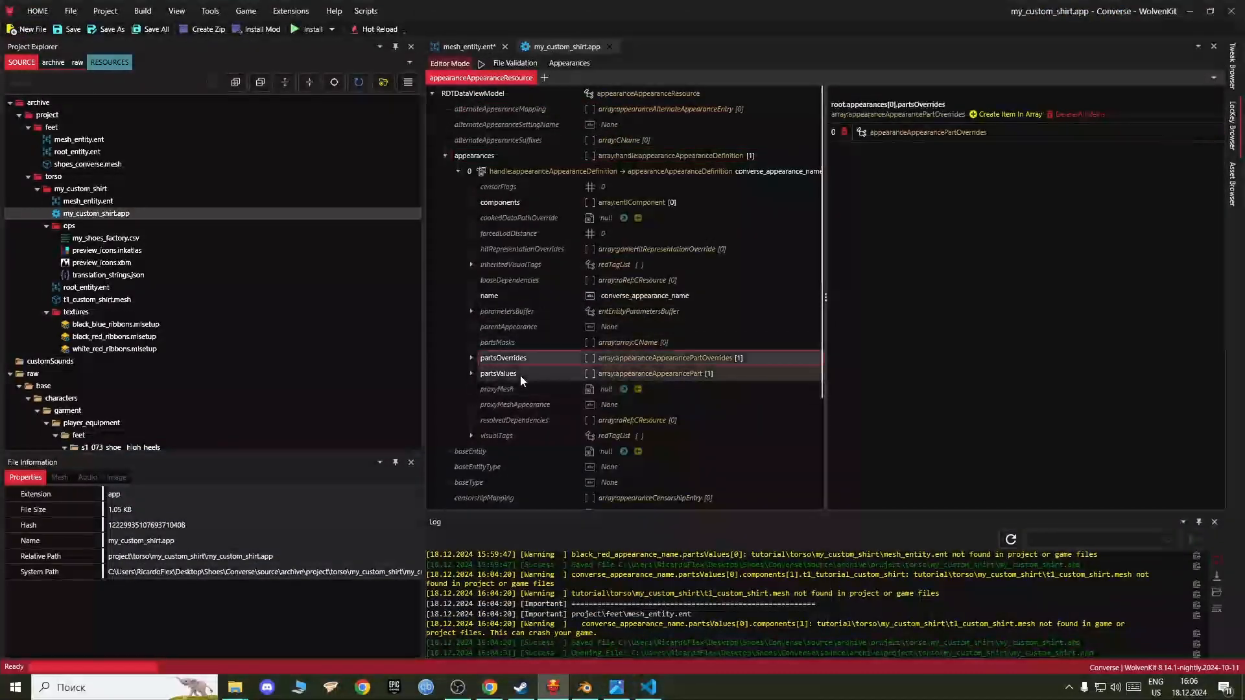
{"action": "left_click", "coordinate": [471, 358]}
{"action": "left_click", "coordinate": [485, 374]}
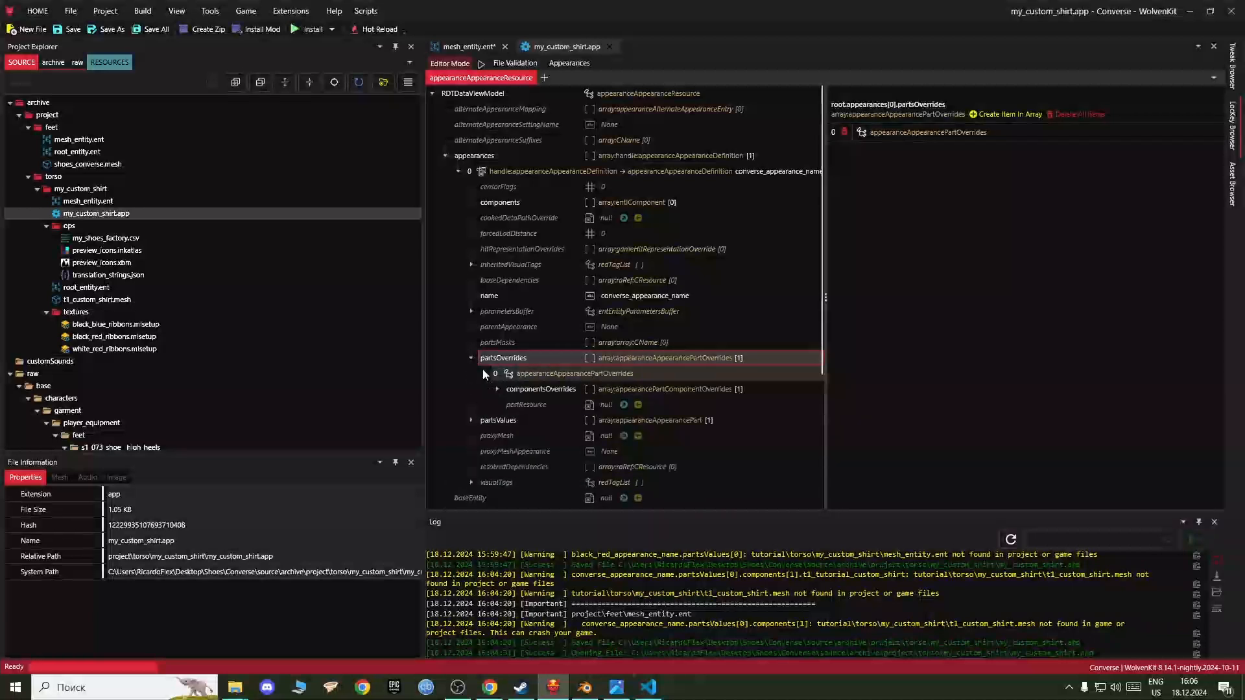
{"action": "left_click", "coordinate": [497, 390]}
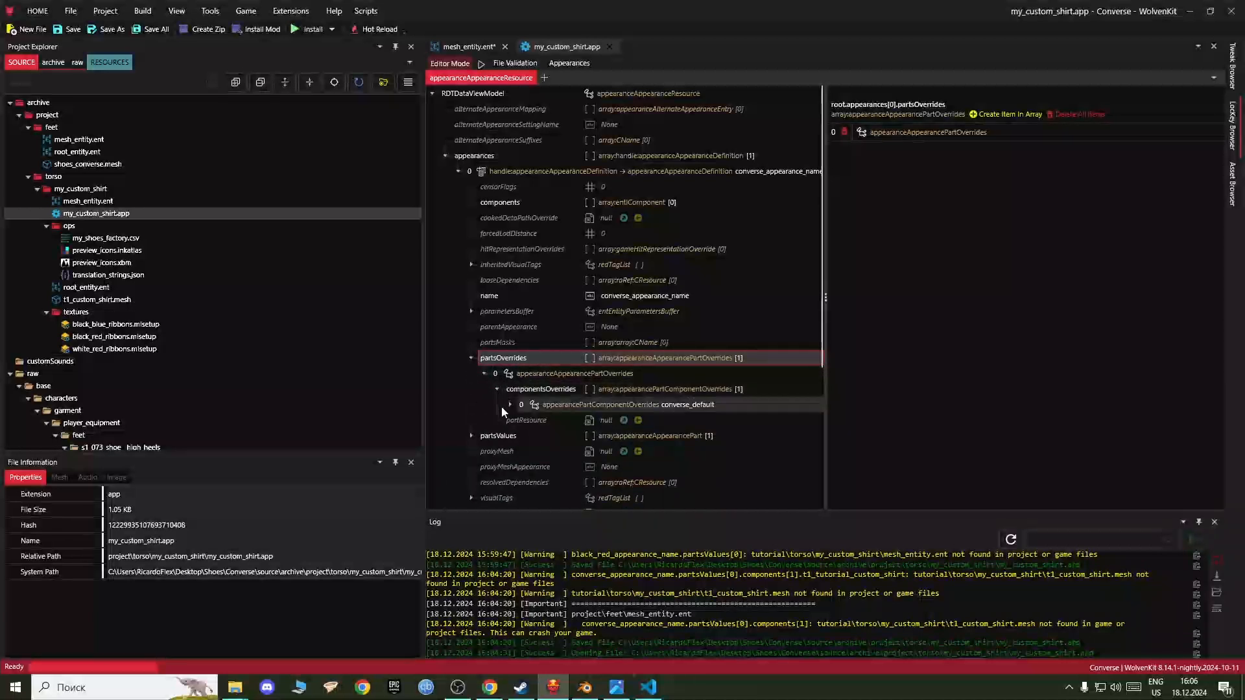
{"action": "left_click", "coordinate": [510, 405]}
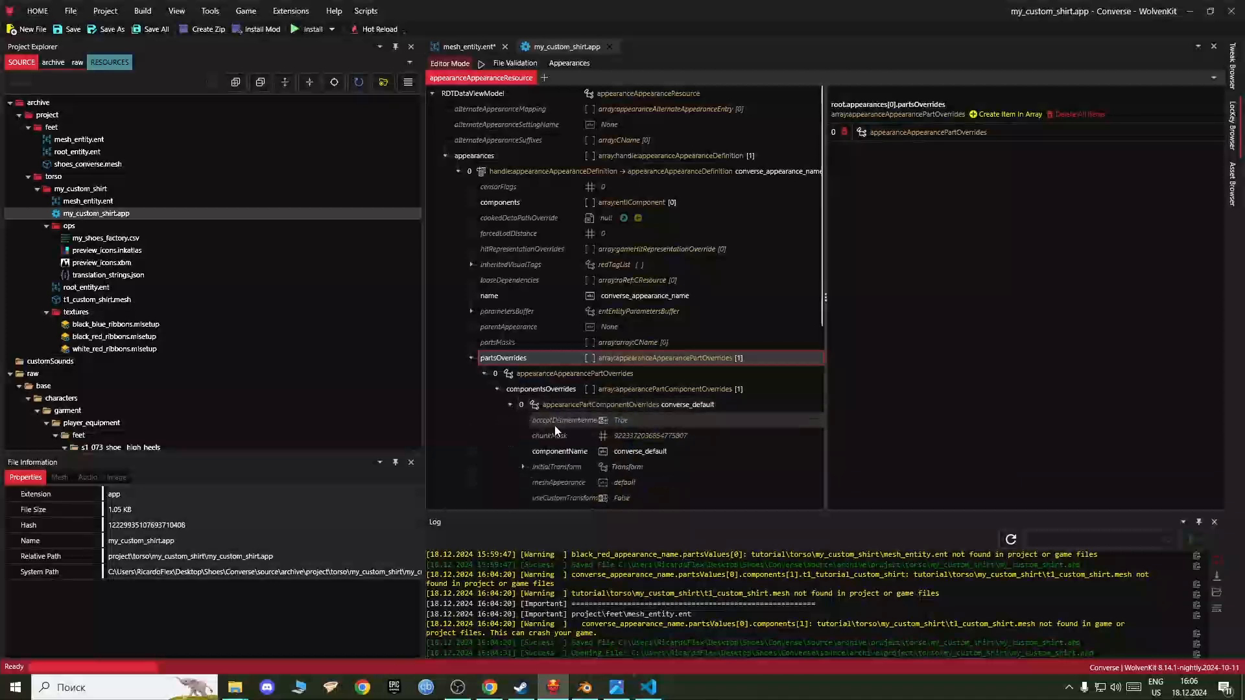
{"action": "scroll", "coordinate": [555, 427], "scroll_direction": "down", "scroll_amount": 3}
{"action": "left_click", "coordinate": [548, 360]}
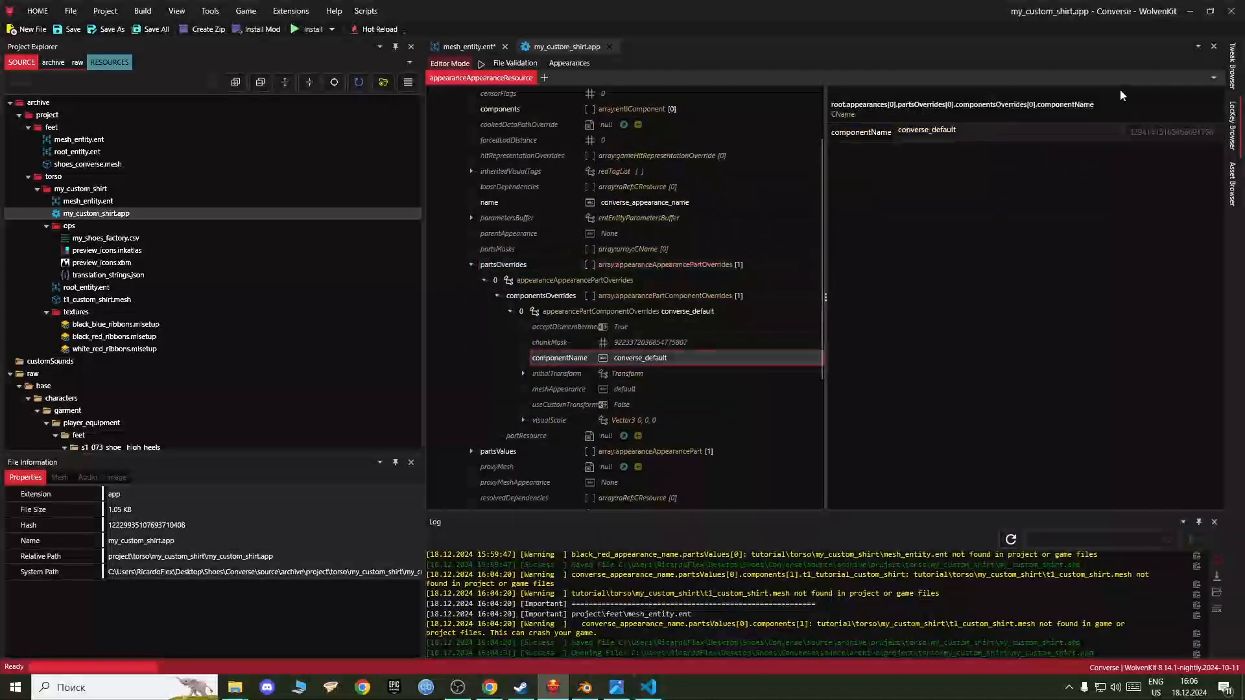
{"action": "left_click_drag", "start_coordinate": [1015, 131], "coordinate": [860, 153]}
{"action": "key", "text": "ctrl+c"}
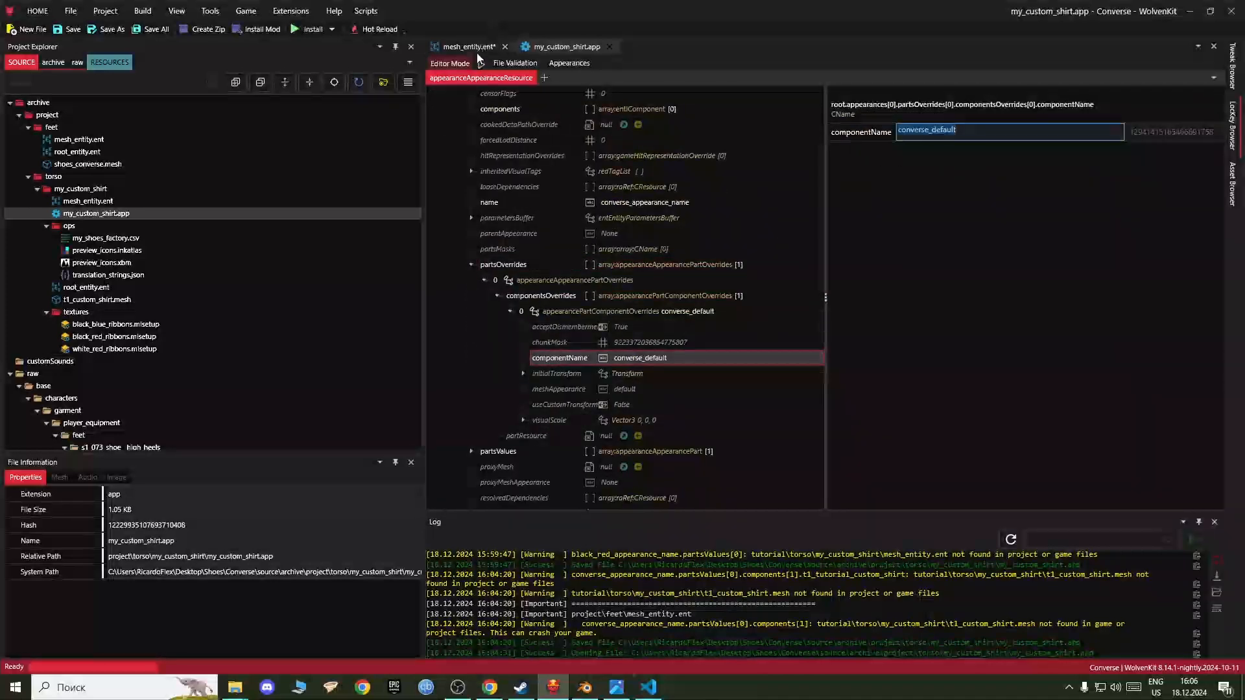
Step: Set the entGarmentSkinnedMeshComponent's name in mesh_entity.ent to the copied converse_default, checking the matching field in the overview diagram
{"action": "left_click", "coordinate": [477, 50]}
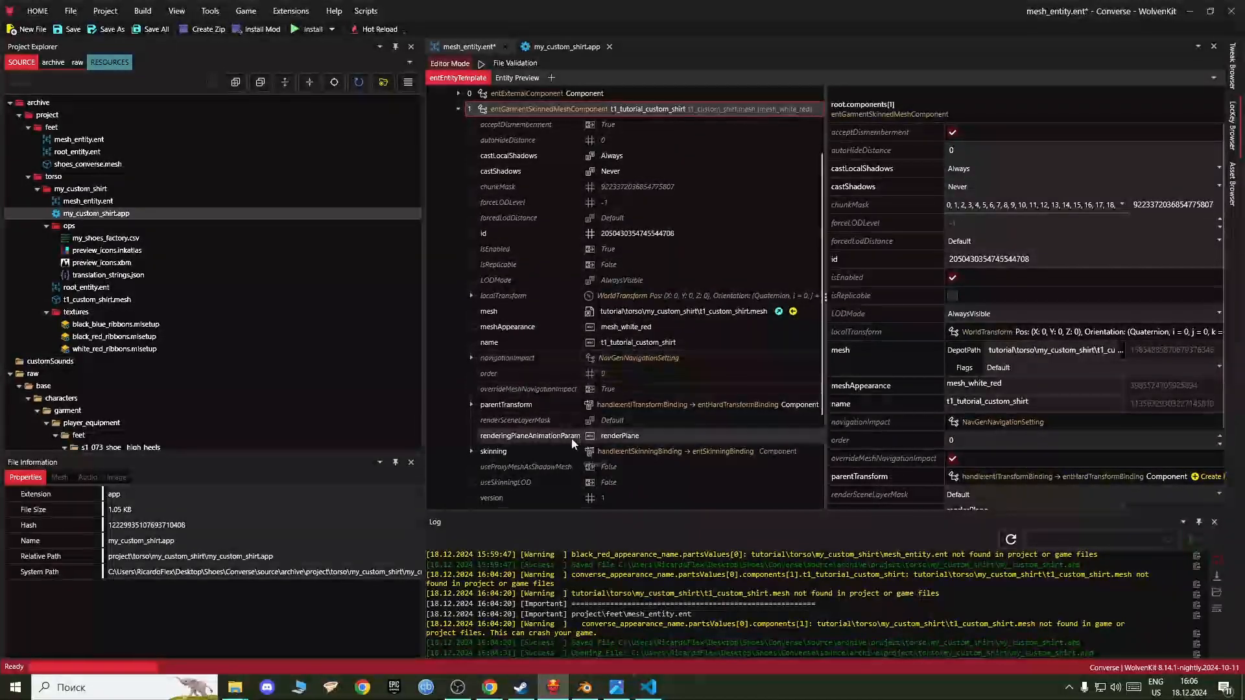
{"action": "scroll", "coordinate": [571, 438], "scroll_direction": "down", "scroll_amount": 3}
{"action": "scroll", "coordinate": [571, 441], "scroll_direction": "down", "scroll_amount": 2}
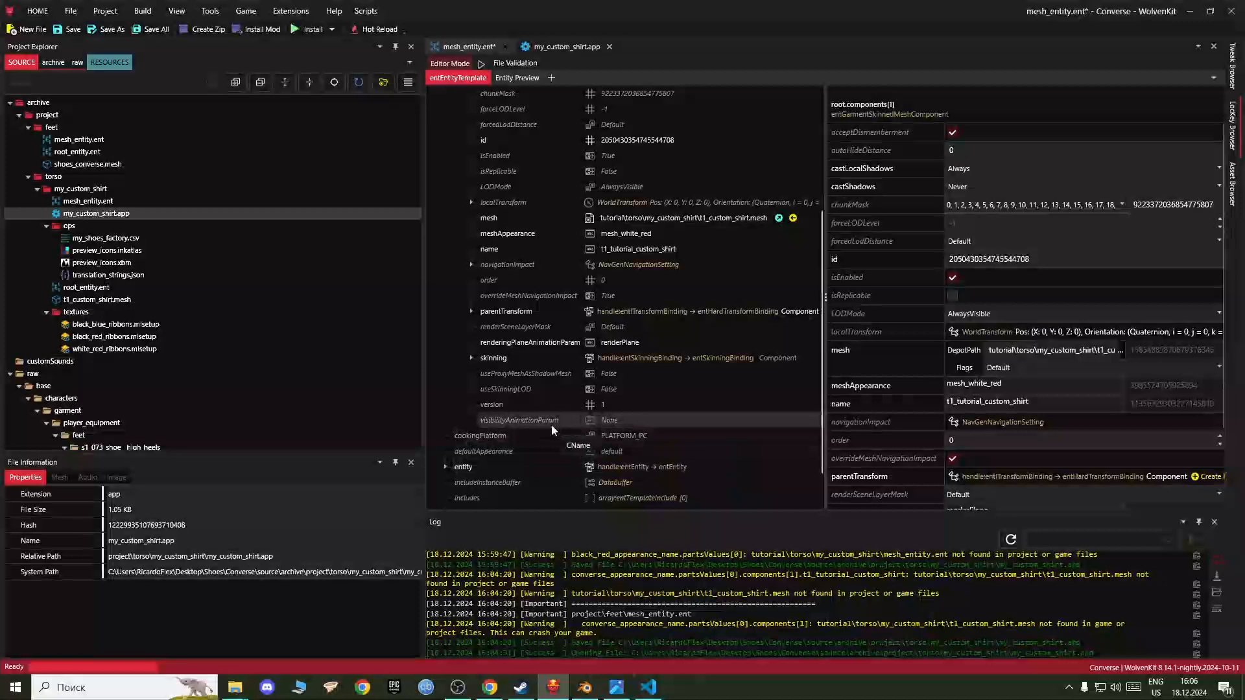
{"action": "left_click", "coordinate": [618, 686]}
{"action": "scroll", "coordinate": [495, 472], "scroll_direction": "down", "scroll_amount": 3}
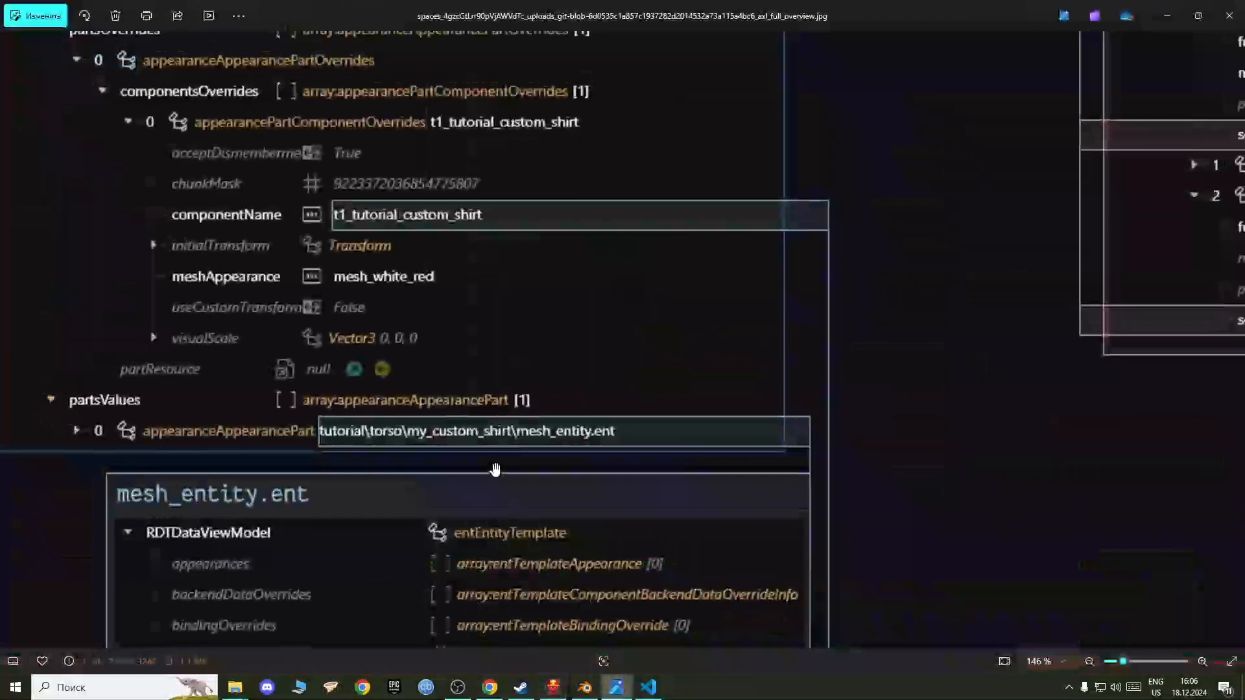
{"action": "scroll", "coordinate": [481, 550], "scroll_direction": "down", "scroll_amount": 6}
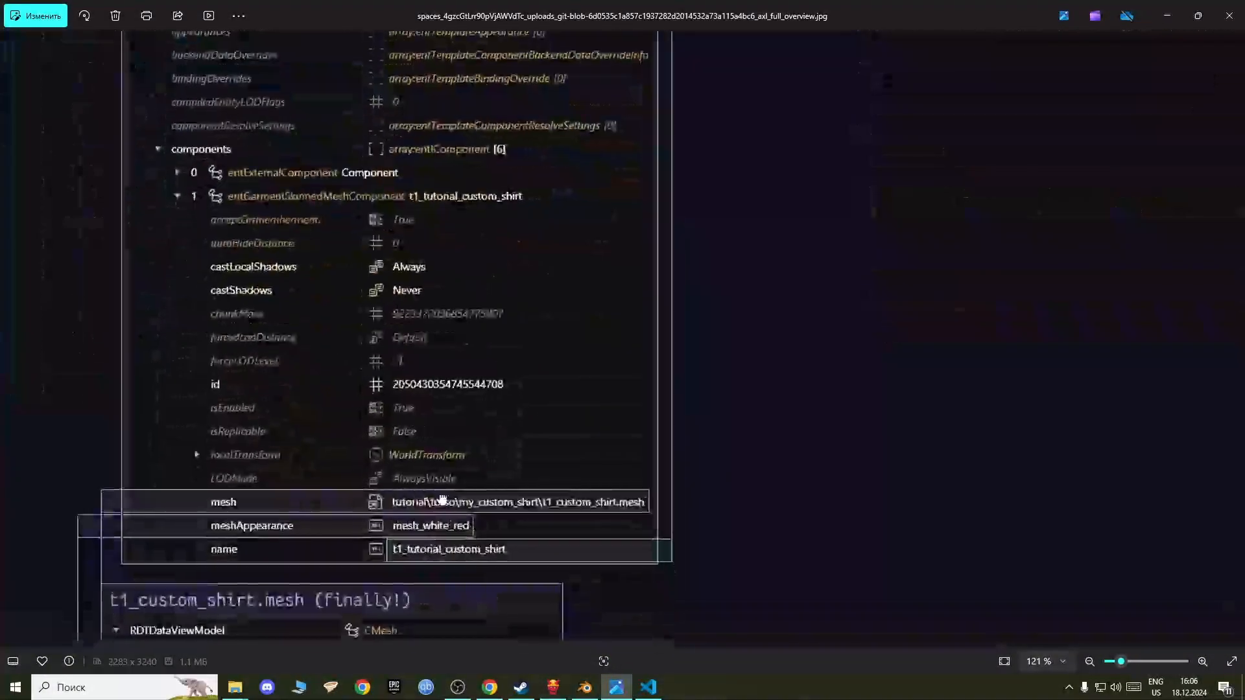
{"action": "left_click", "coordinate": [553, 686]}
{"action": "scroll", "coordinate": [558, 271], "scroll_direction": "up", "scroll_amount": 5}
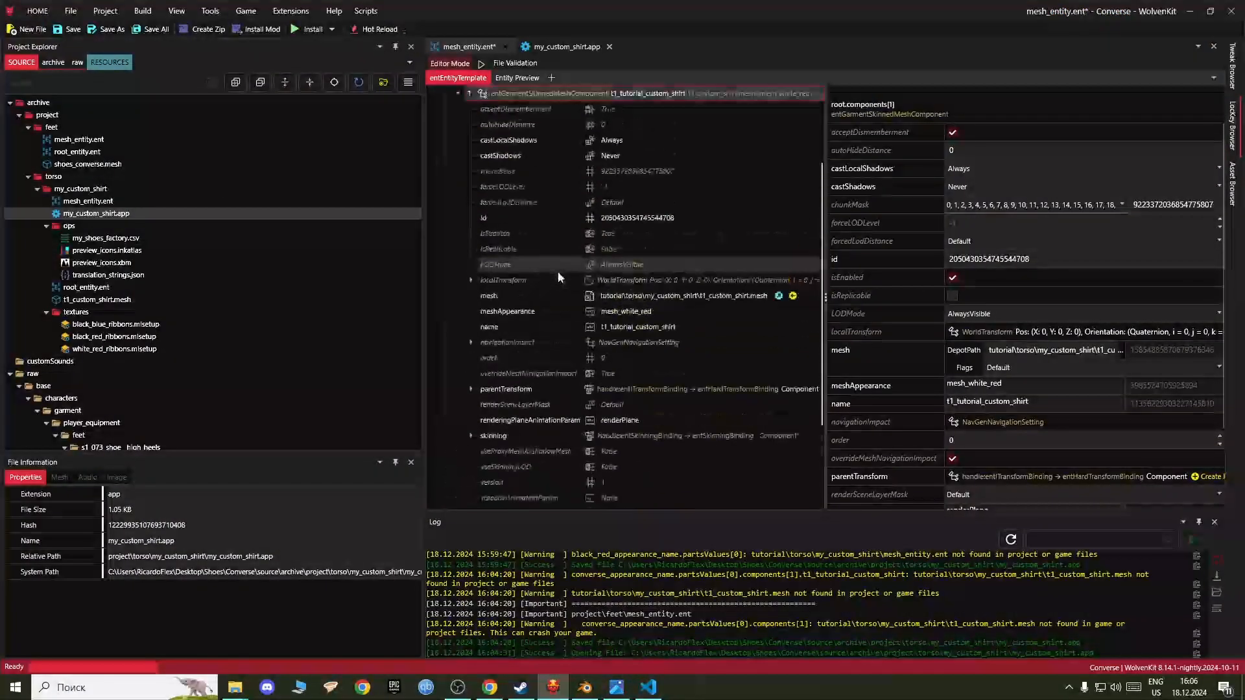
{"action": "scroll", "coordinate": [531, 330], "scroll_direction": "up", "scroll_amount": 1}
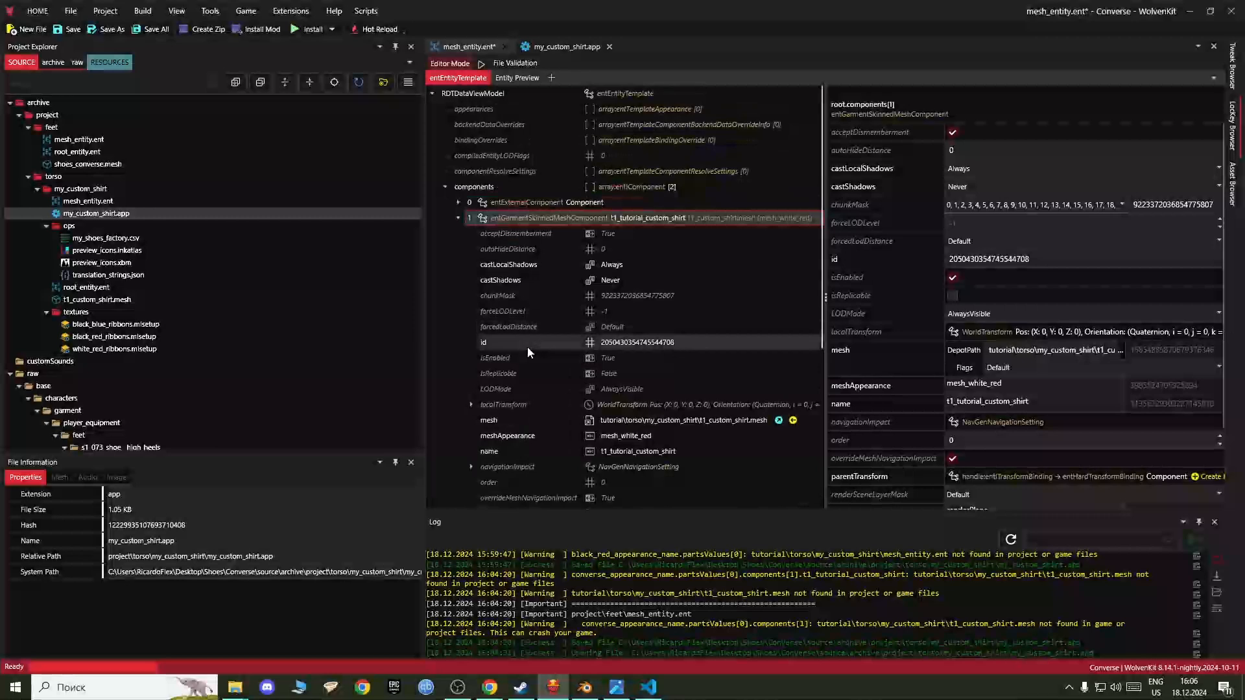
{"action": "left_click", "coordinate": [501, 452]}
{"action": "left_click", "coordinate": [992, 131]}
{"action": "key", "text": "ctrl+a"}
{"action": "key", "text": "ctrl+v"}
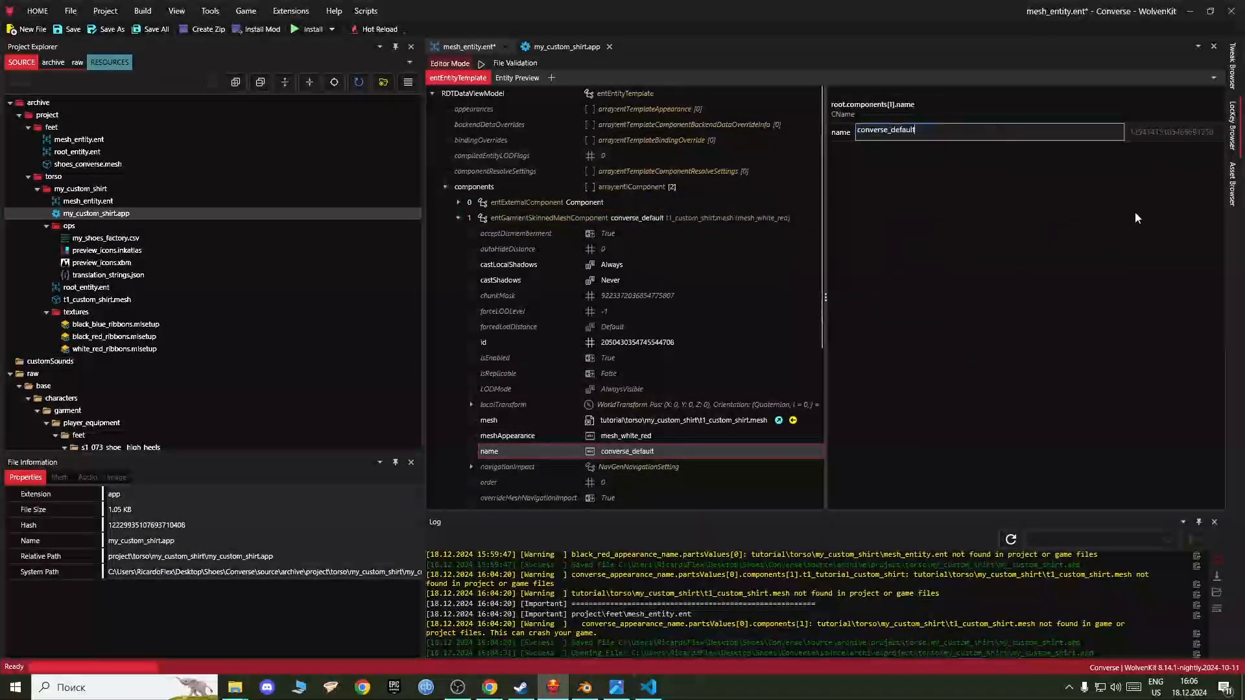
Step: Compare the mesh component's meshAppearance and mesh fields with their links to the mesh file in the overview diagram
{"action": "left_click", "coordinate": [655, 437]}
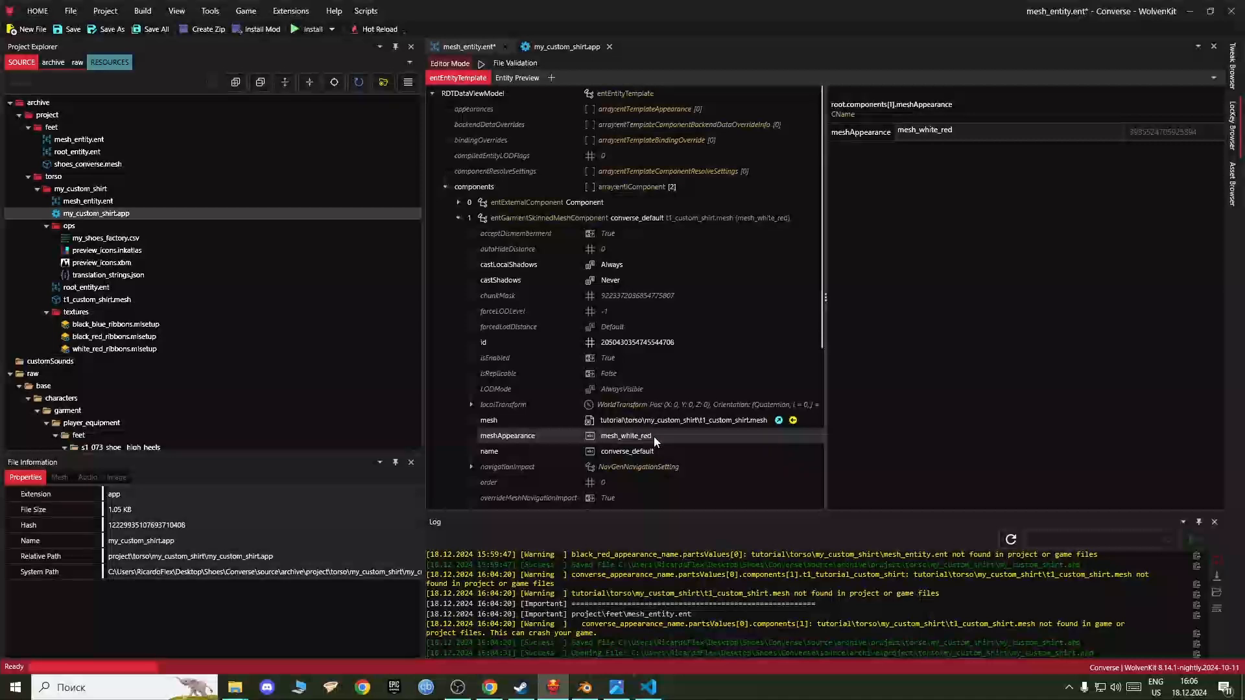
{"action": "left_click", "coordinate": [624, 695]}
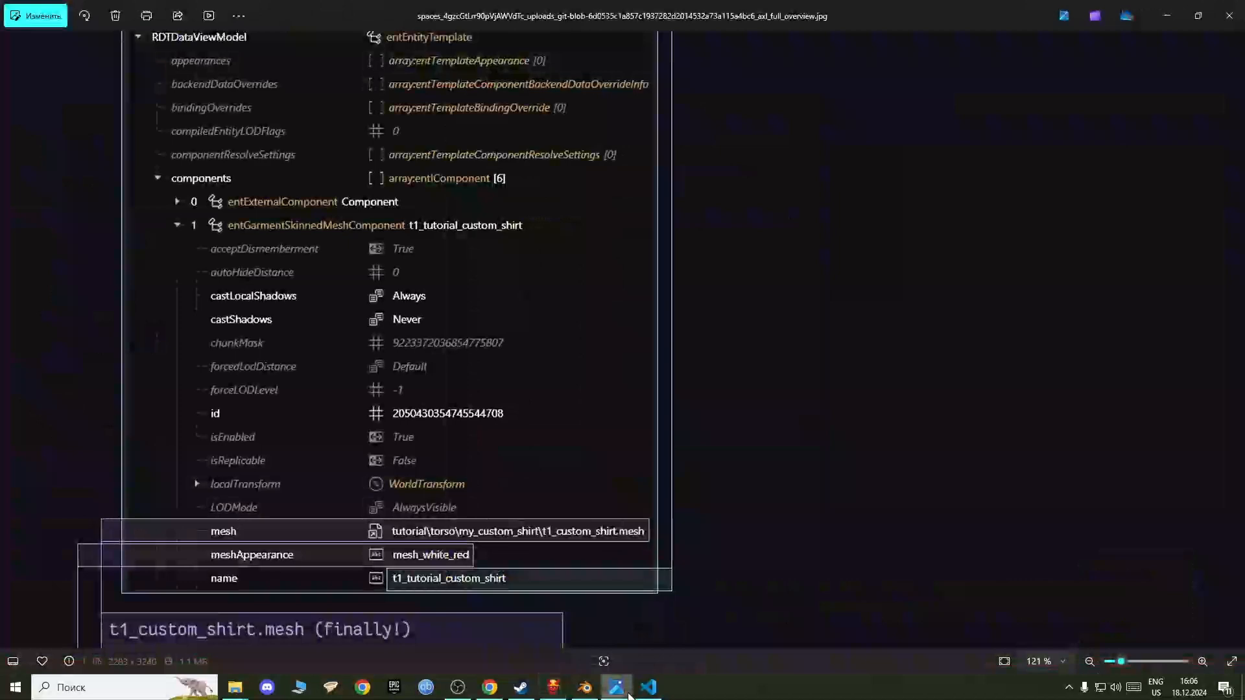
{"action": "left_click", "coordinate": [623, 693]}
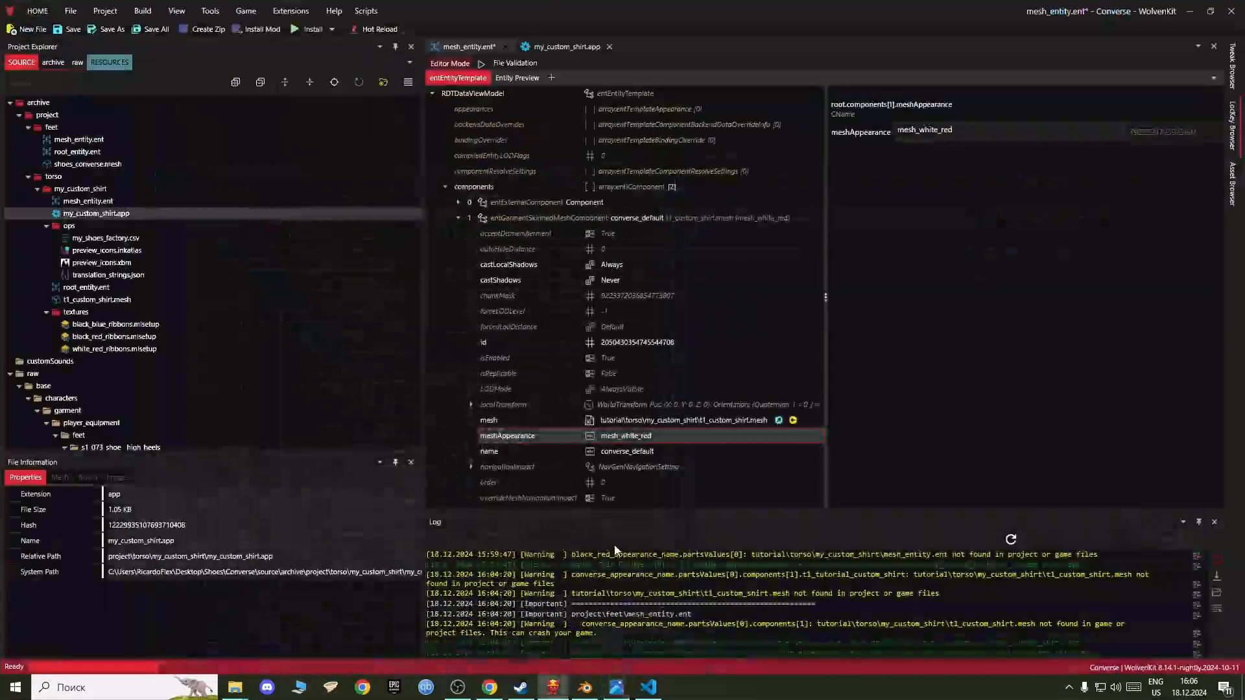
{"action": "left_click", "coordinate": [551, 422]}
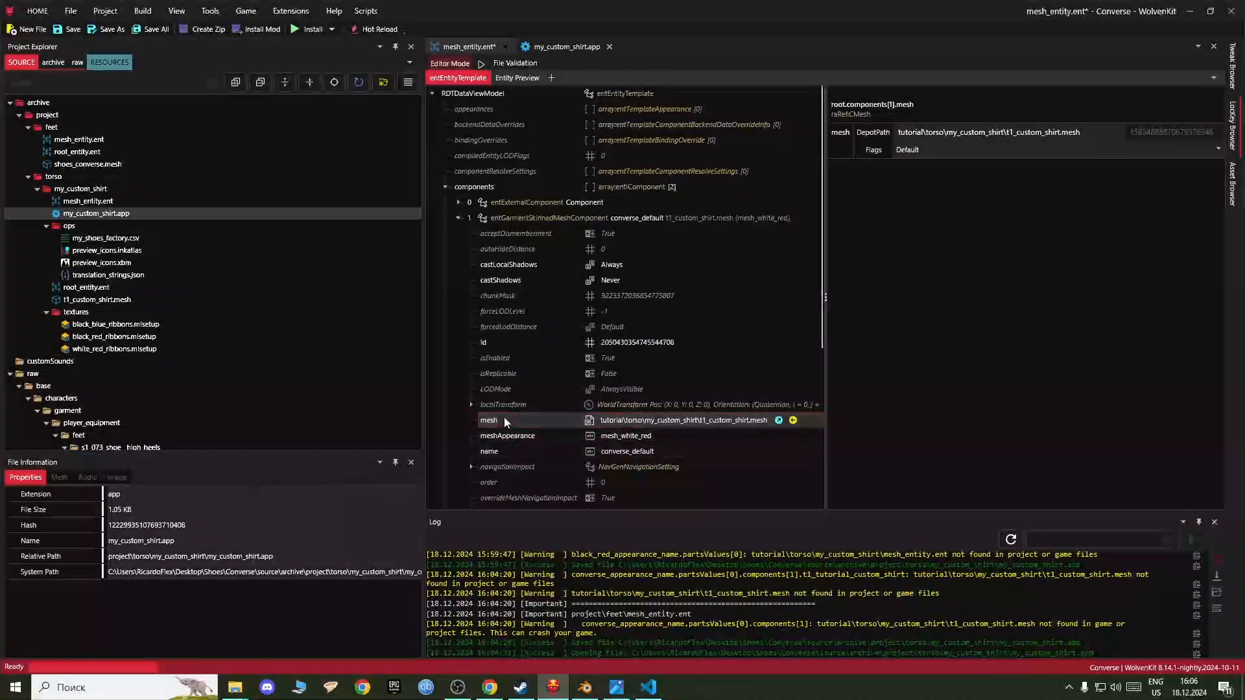
{"action": "left_click", "coordinate": [618, 688]}
{"action": "left_click_drag", "start_coordinate": [384, 398], "coordinate": [415, 325]}
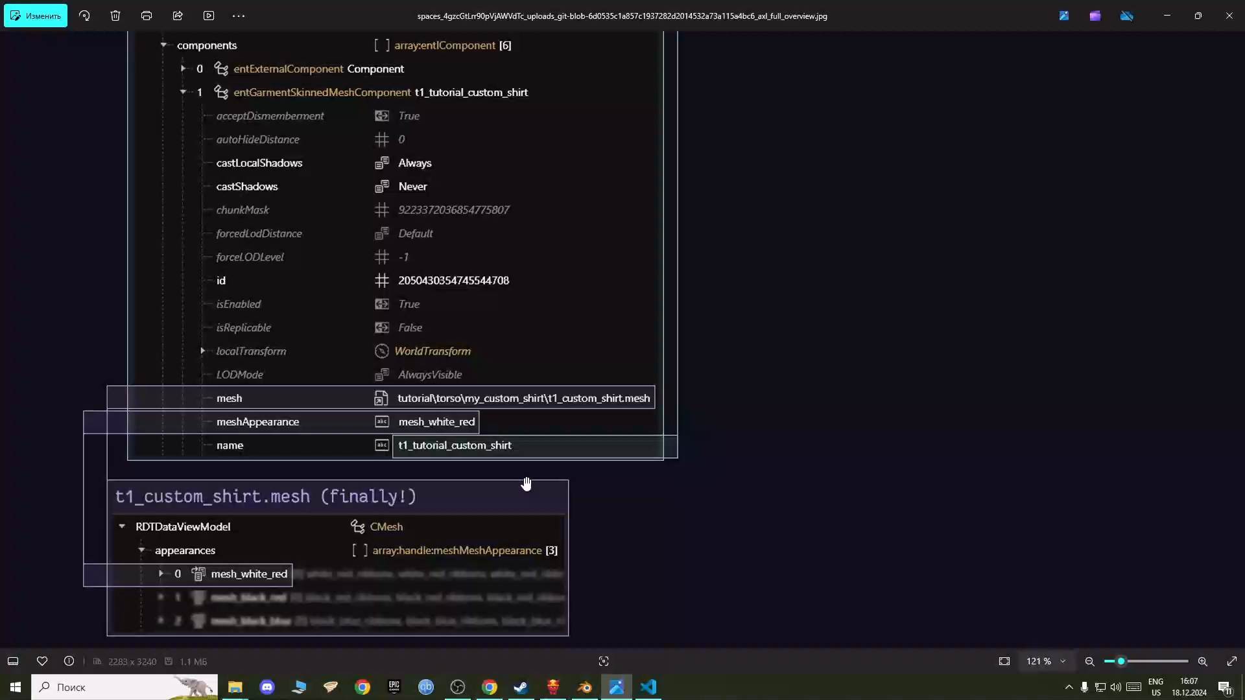
{"action": "left_click", "coordinate": [553, 687]}
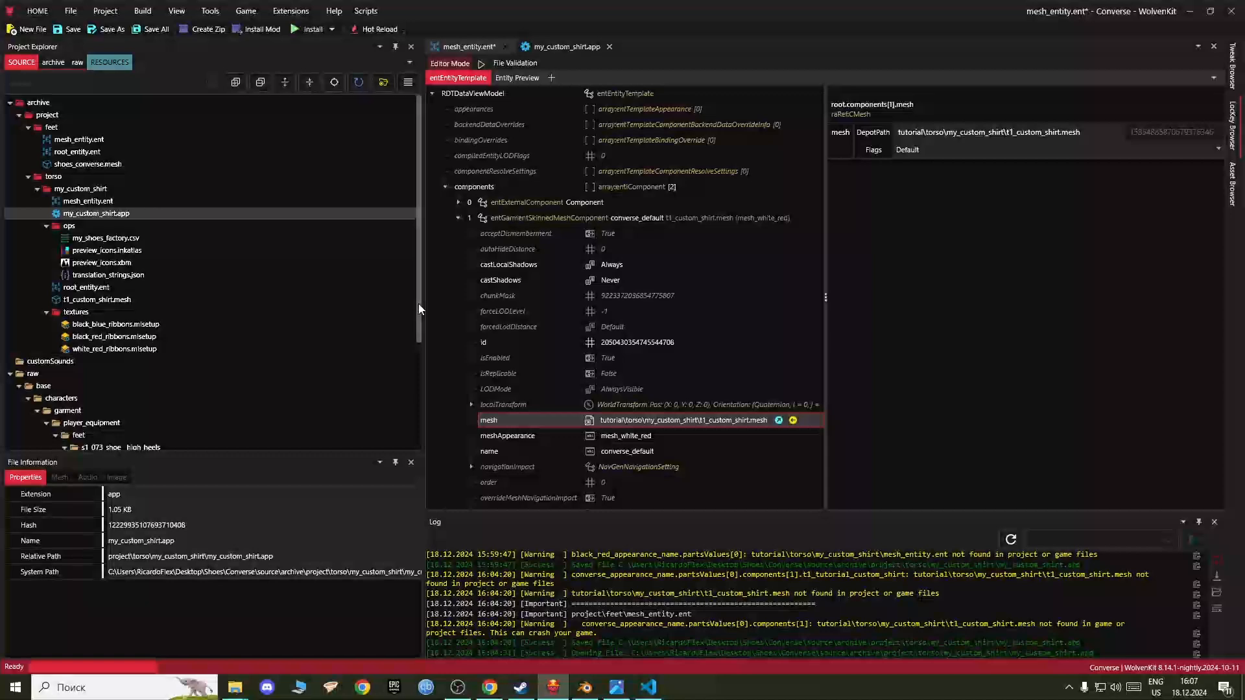
Step: Copy the relative path of shoes_converse.mesh and set it as the mesh component's DepotPath, project\feet\shoes_converse.mesh
{"action": "left_click", "coordinate": [241, 166]}
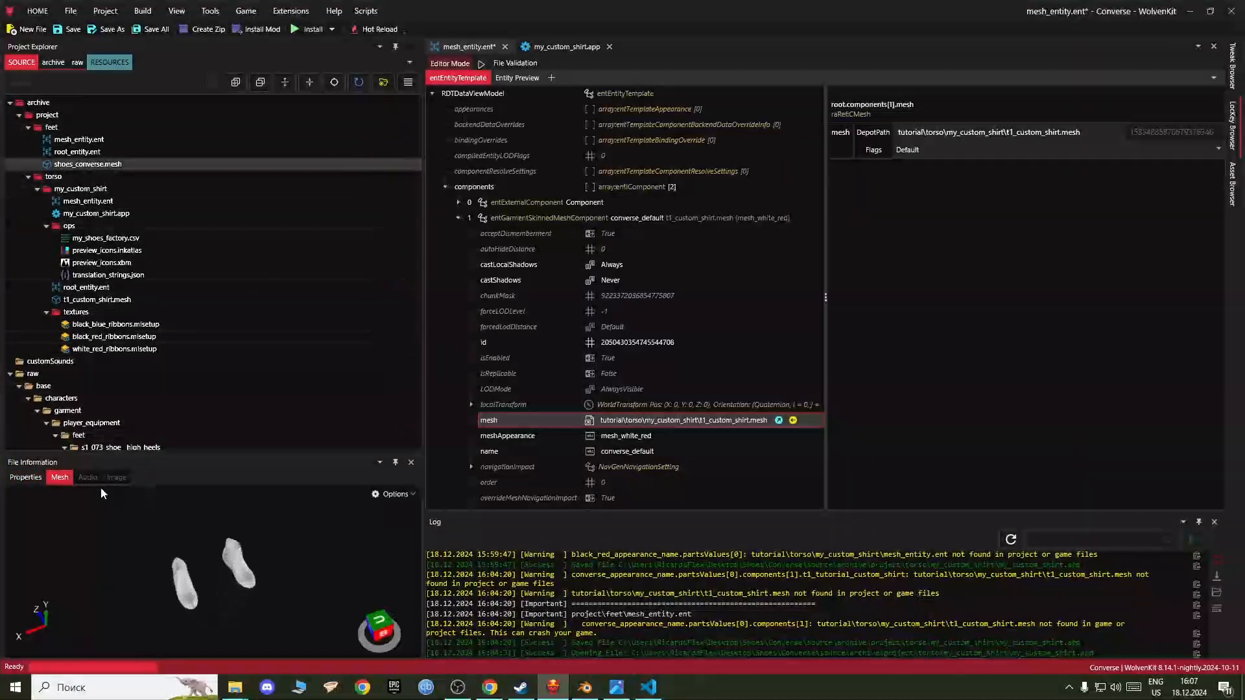
{"action": "left_click", "coordinate": [24, 480]}
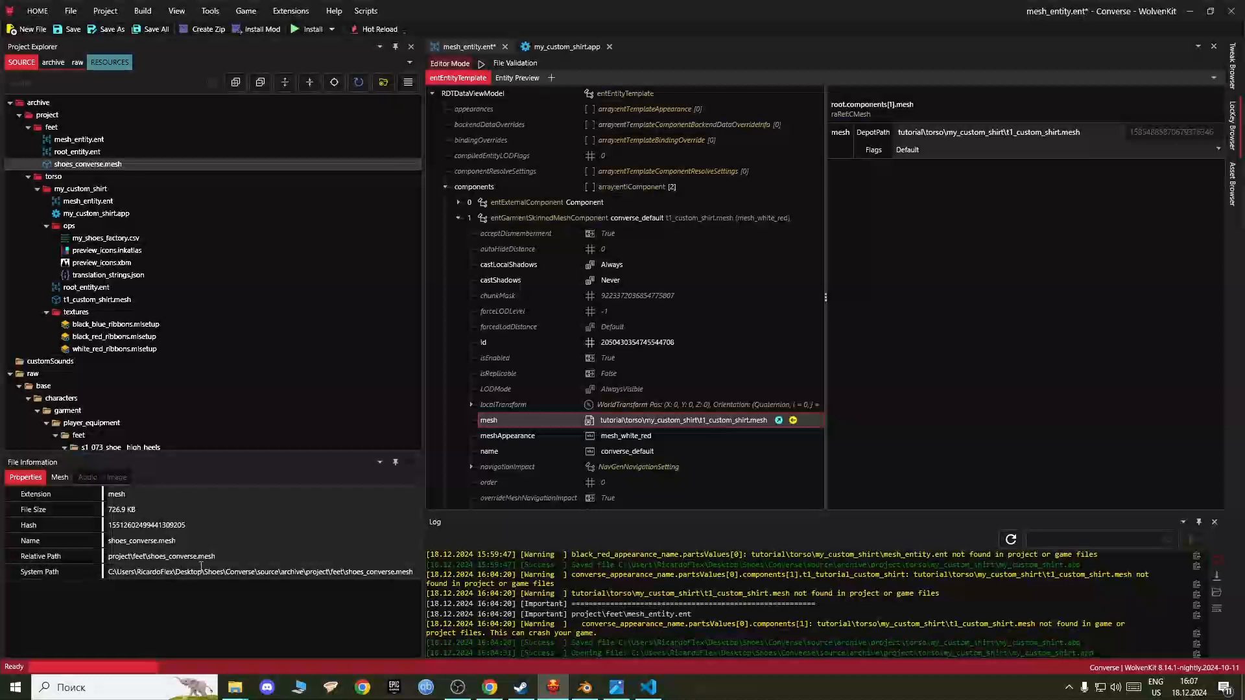
{"action": "left_click_drag", "start_coordinate": [225, 561], "coordinate": [91, 562]}
{"action": "key", "text": "ctrl+c"}
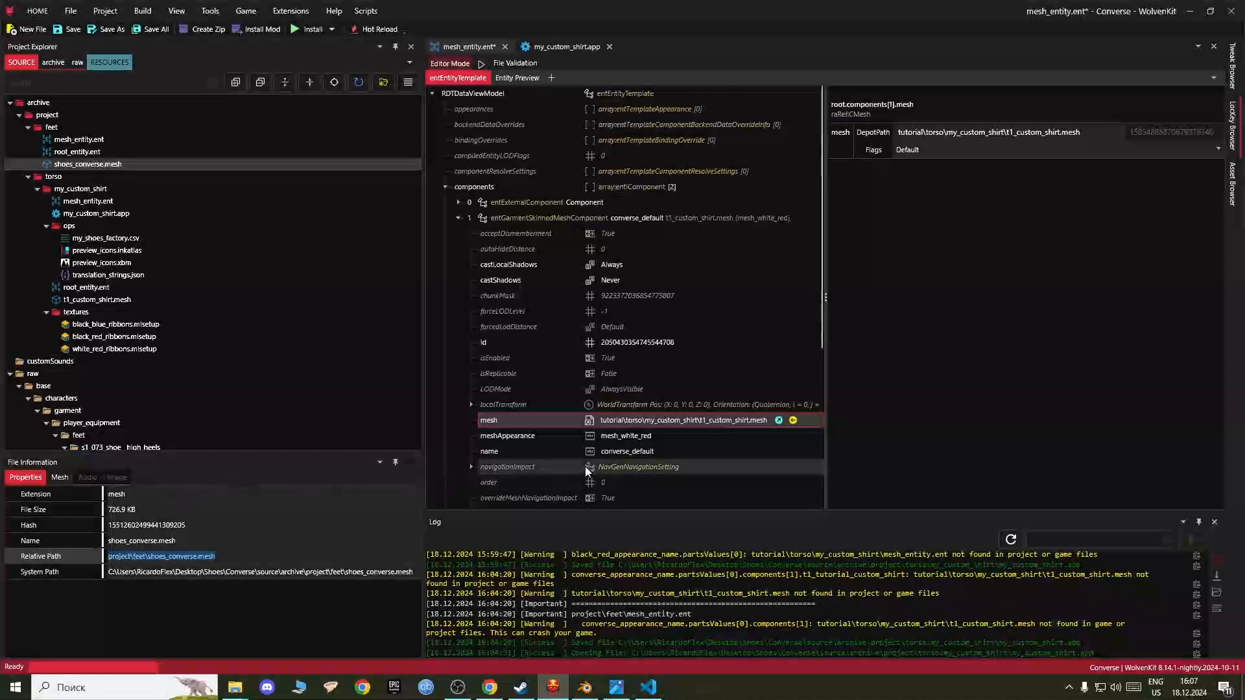
{"action": "left_click_drag", "start_coordinate": [1097, 132], "coordinate": [731, 173]}
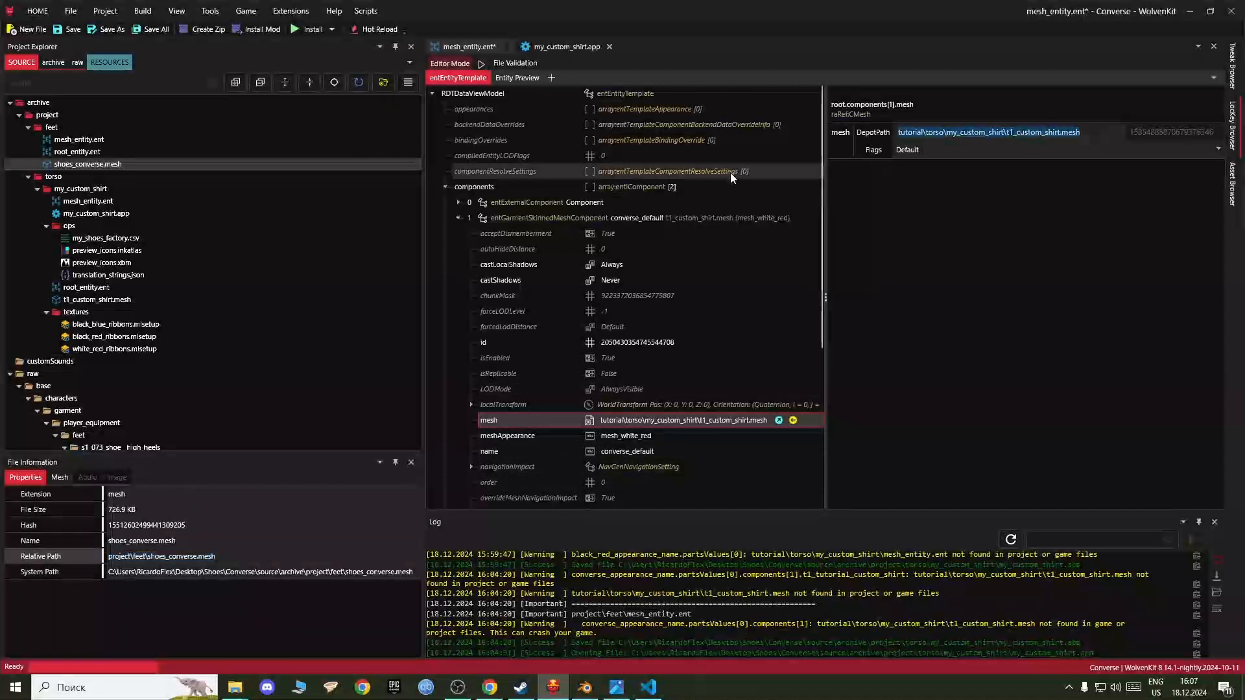
{"action": "key", "text": "ctrl+v"}
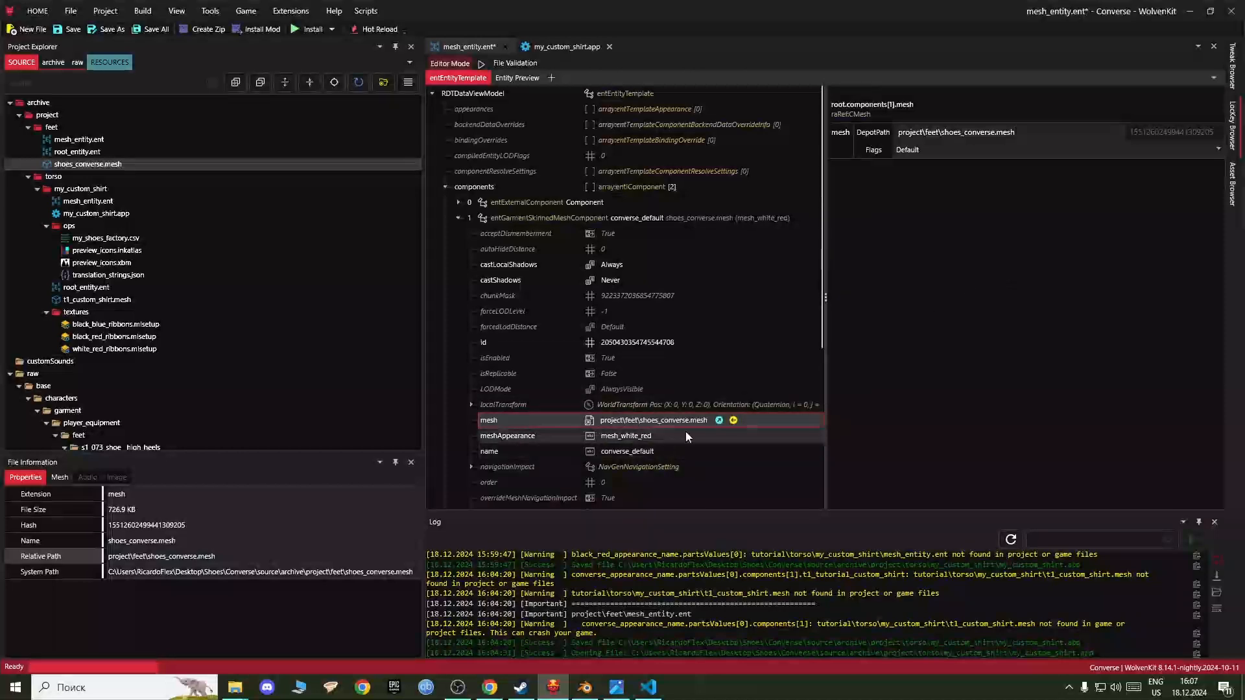
Step: Open the linked shoes_converse.mesh, look through its appearances and localMaterialBuffer, and return to mesh_entity.ent
{"action": "left_click", "coordinate": [719, 421]}
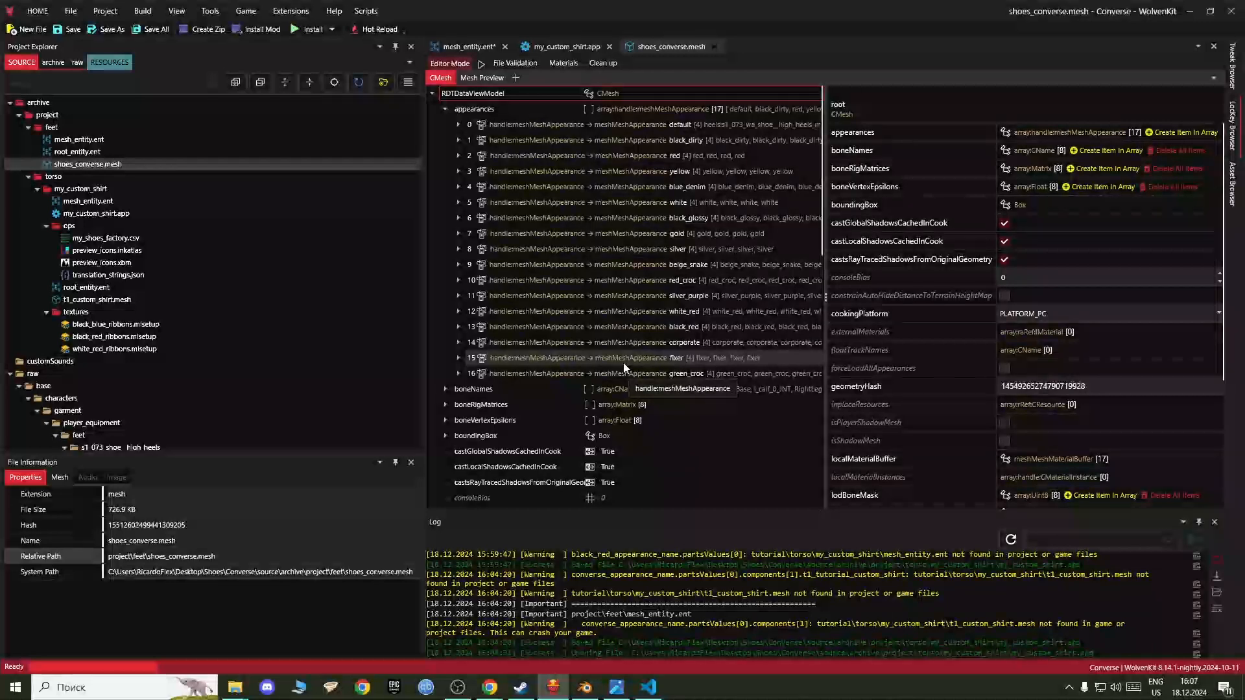
{"action": "left_click", "coordinate": [446, 109]}
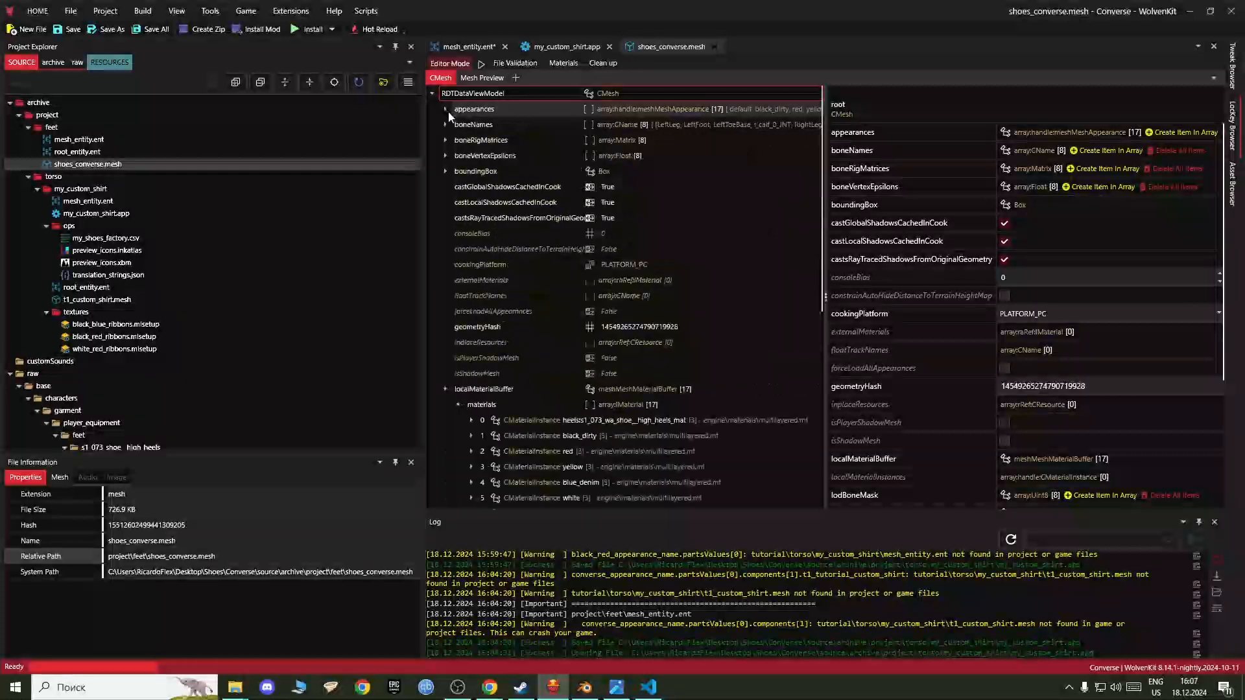
{"action": "left_click", "coordinate": [446, 389]}
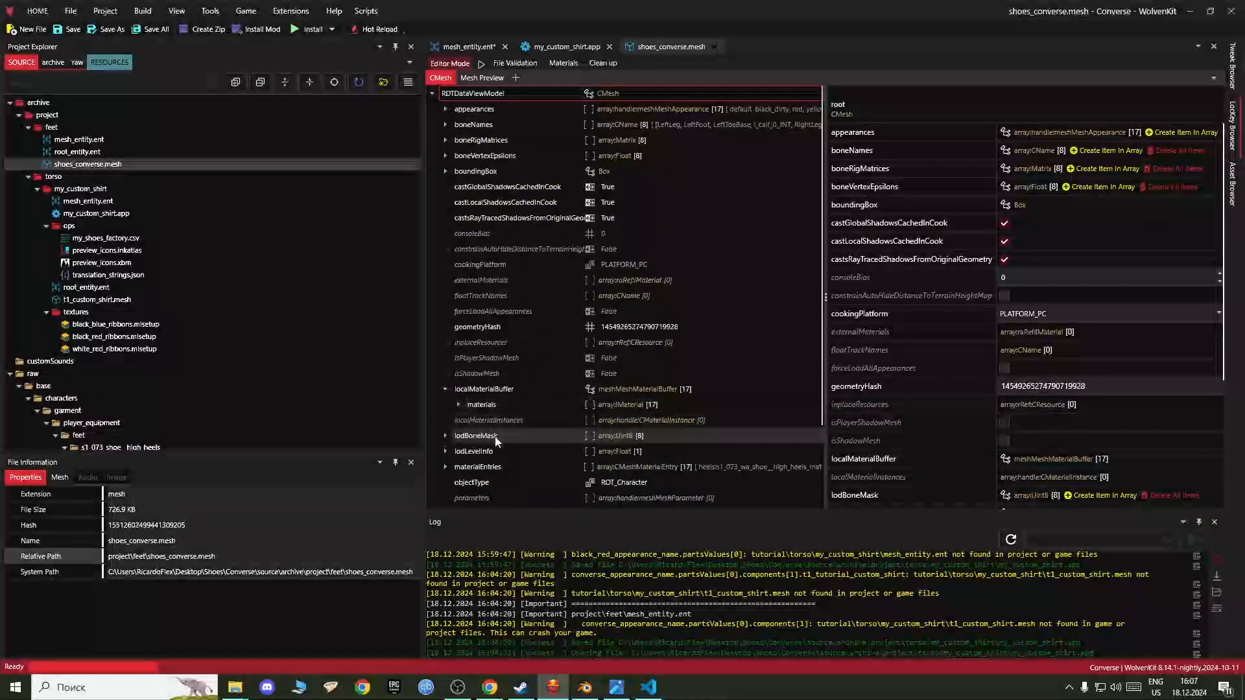
{"action": "scroll", "coordinate": [496, 438], "scroll_direction": "down", "scroll_amount": 4}
{"action": "scroll", "coordinate": [495, 438], "scroll_direction": "up", "scroll_amount": 4}
{"action": "scroll", "coordinate": [483, 389], "scroll_direction": "down", "scroll_amount": 1}
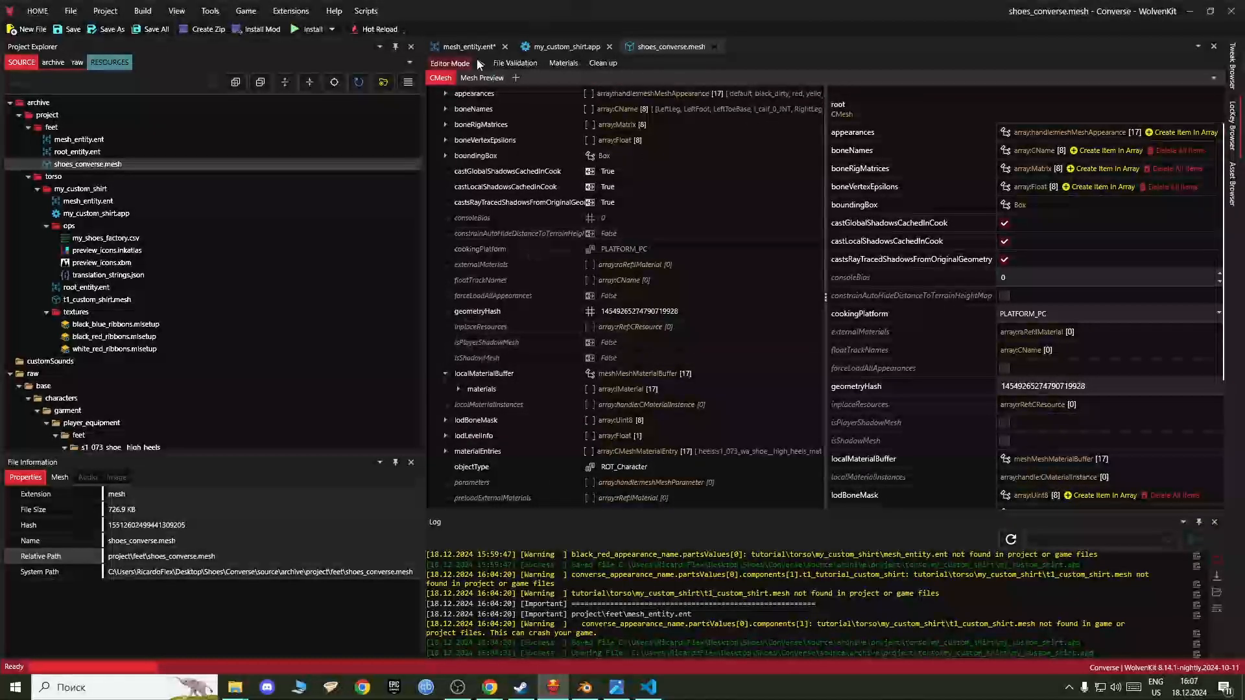
{"action": "left_click", "coordinate": [472, 51]}
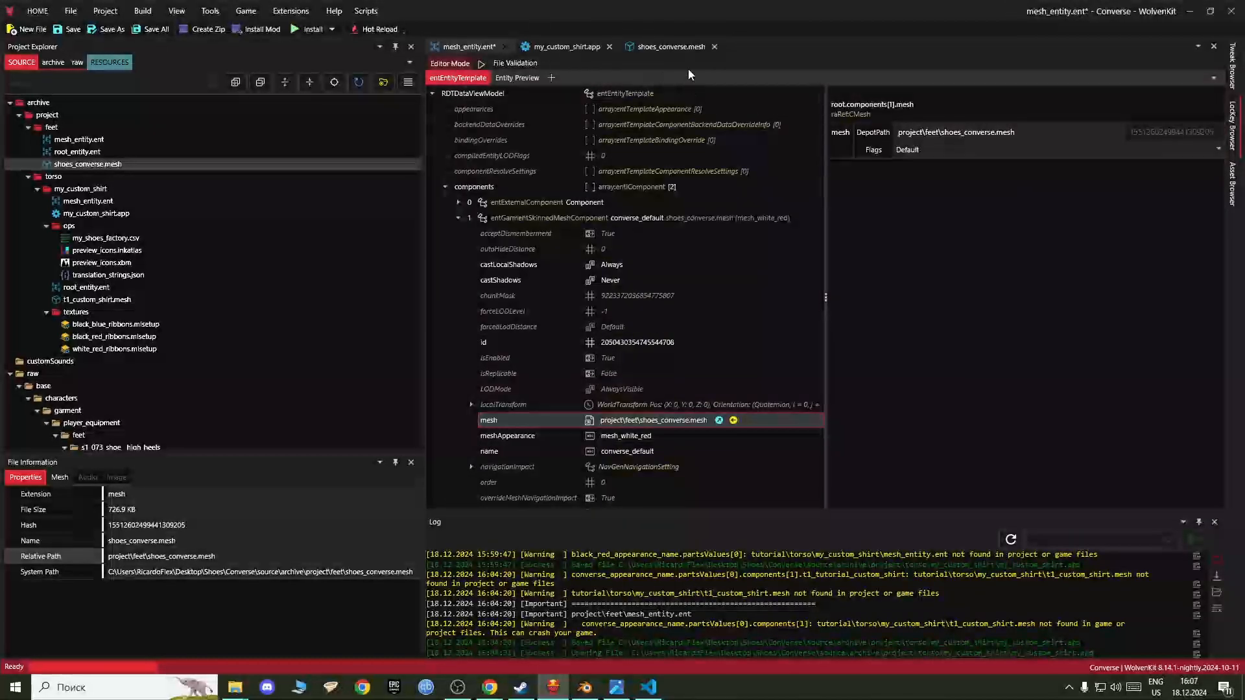
Step: Check meshAppearance in the overview diagram, set the mesh component's meshAppearance to converse_default in WolvenKit, and save mesh_entity.ent
{"action": "left_click", "coordinate": [616, 686]}
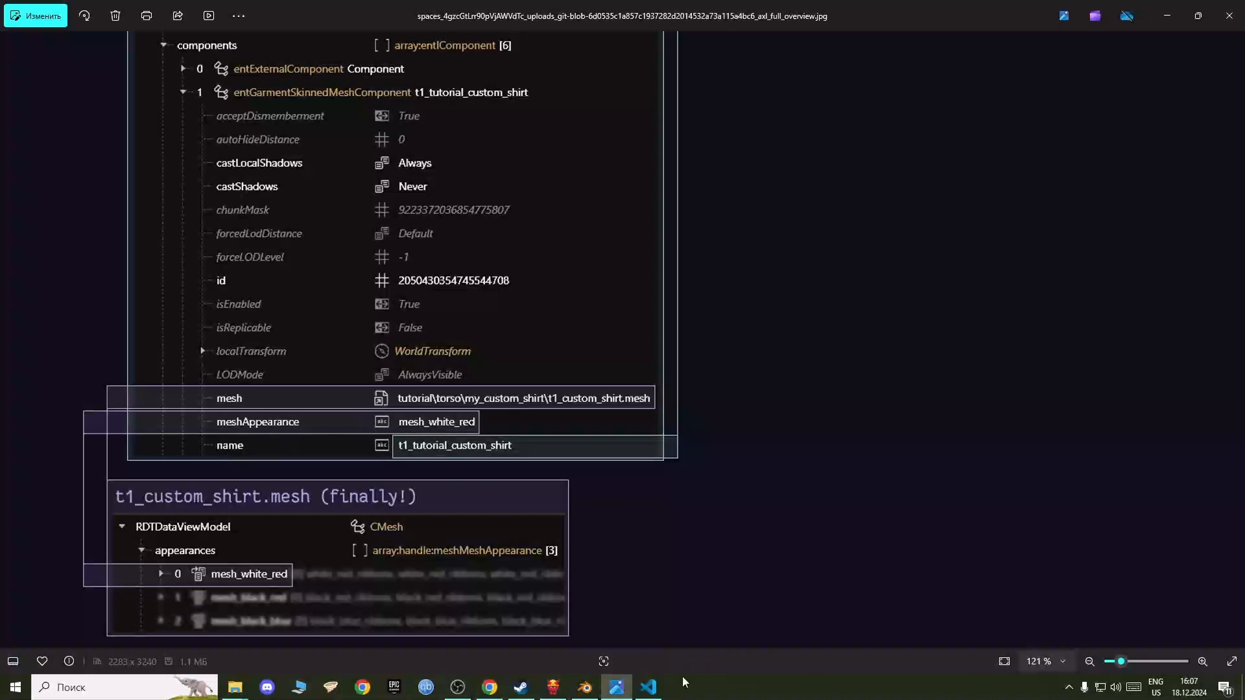
{"action": "left_click", "coordinate": [553, 689]}
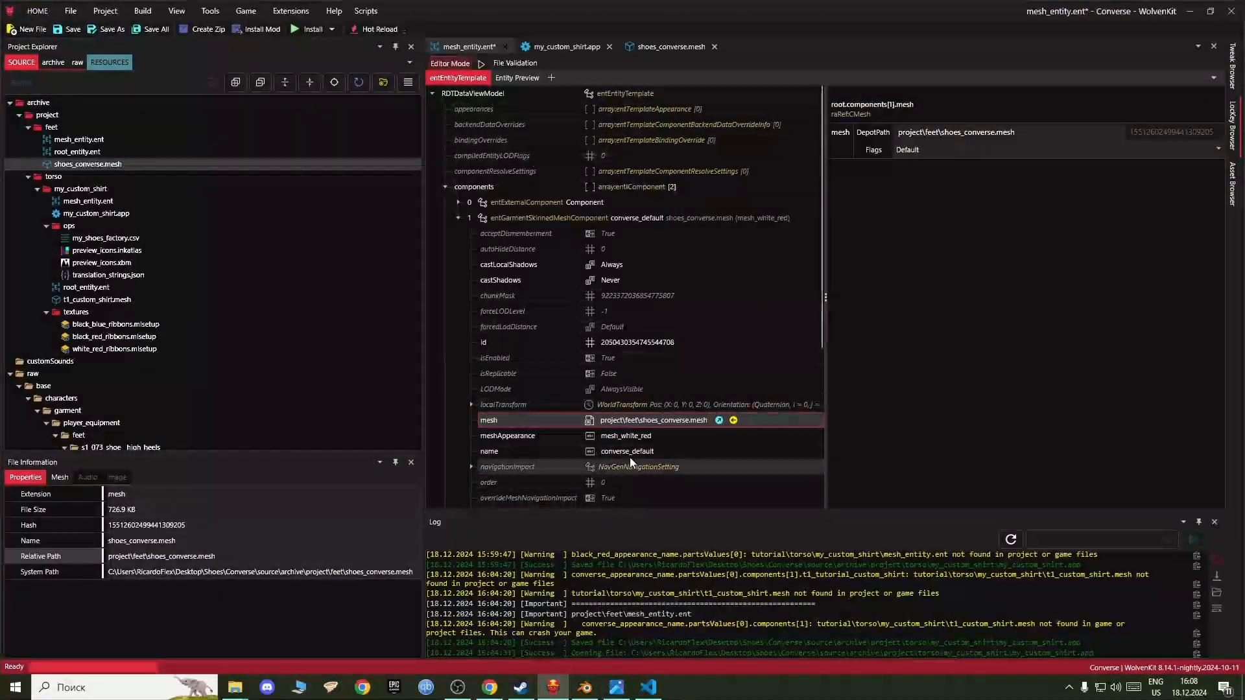
{"action": "left_click", "coordinate": [627, 436]}
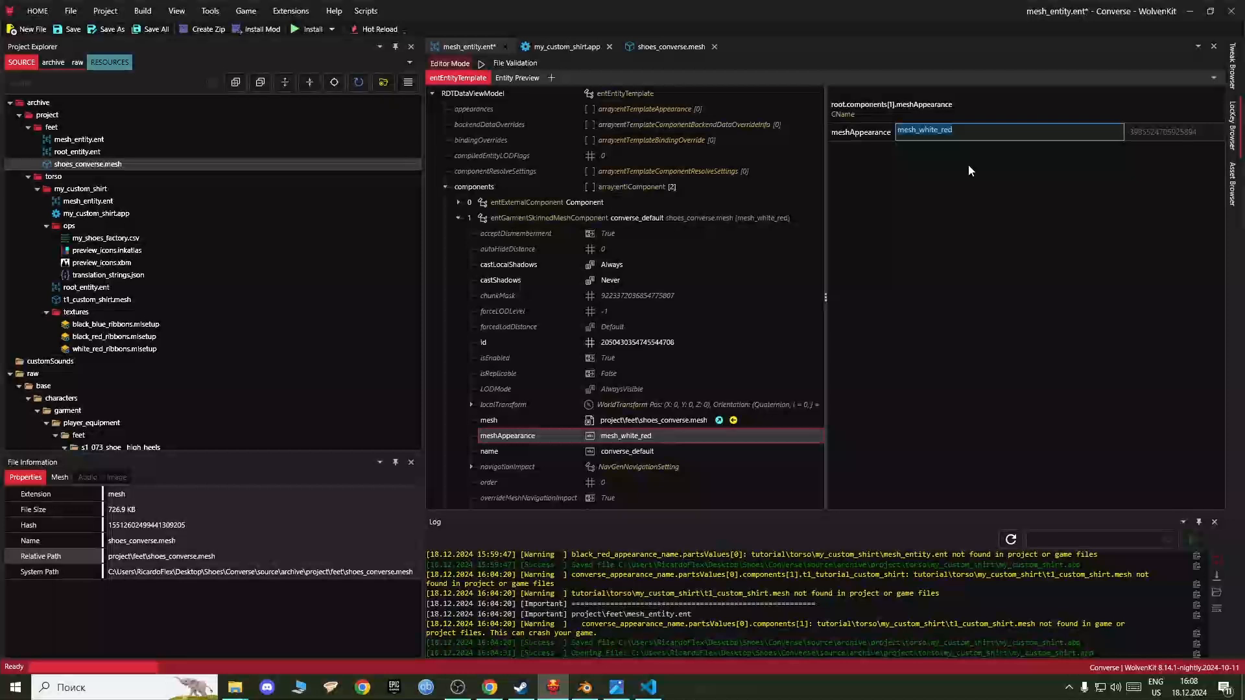
{"action": "type", "text": "conver"}
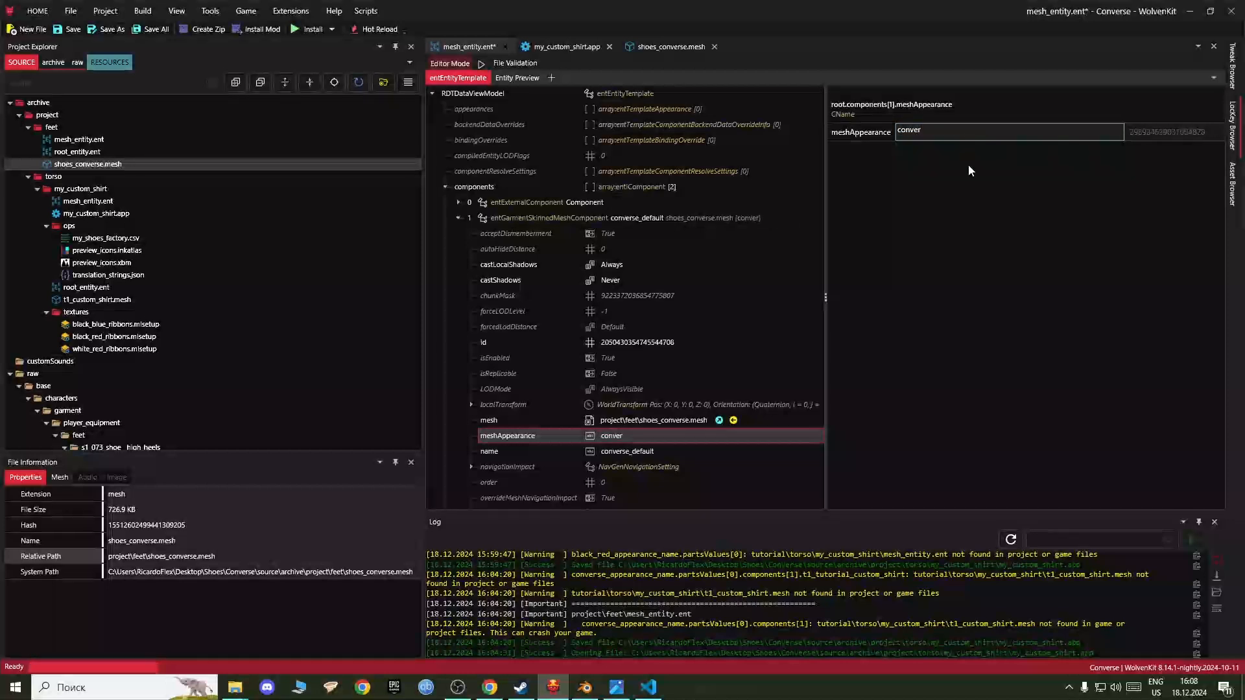
{"action": "type", "text": "se_default"}
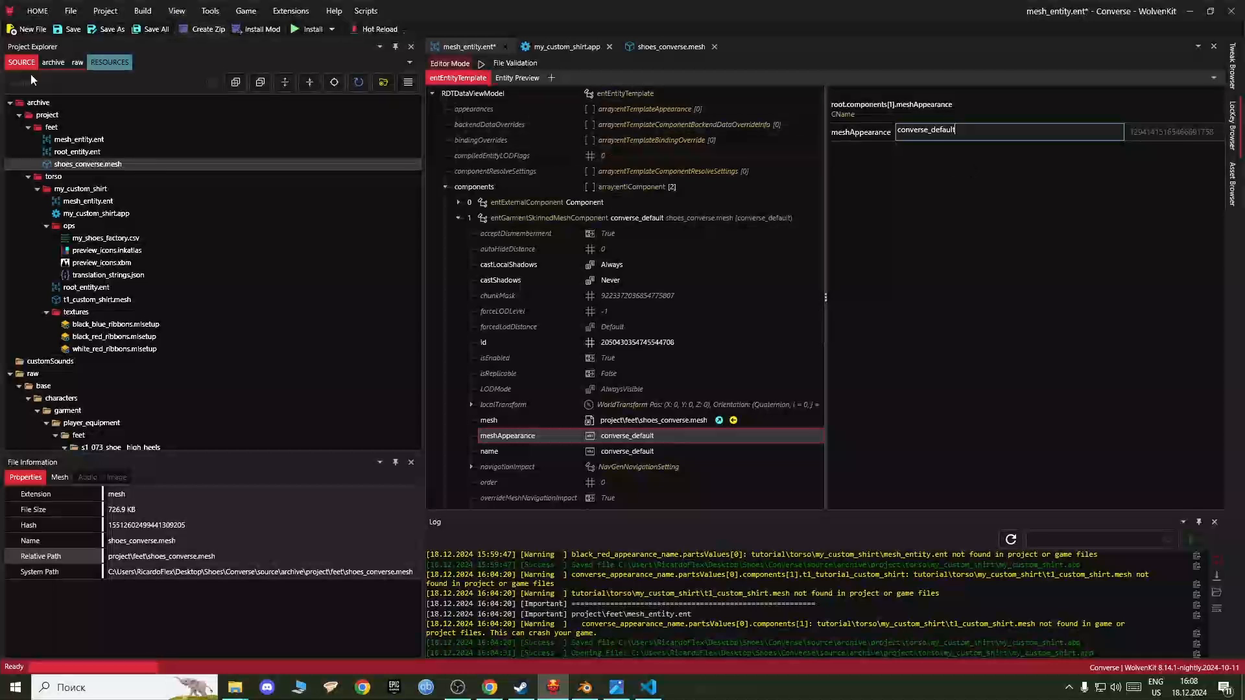
{"action": "left_click", "coordinate": [65, 28]}
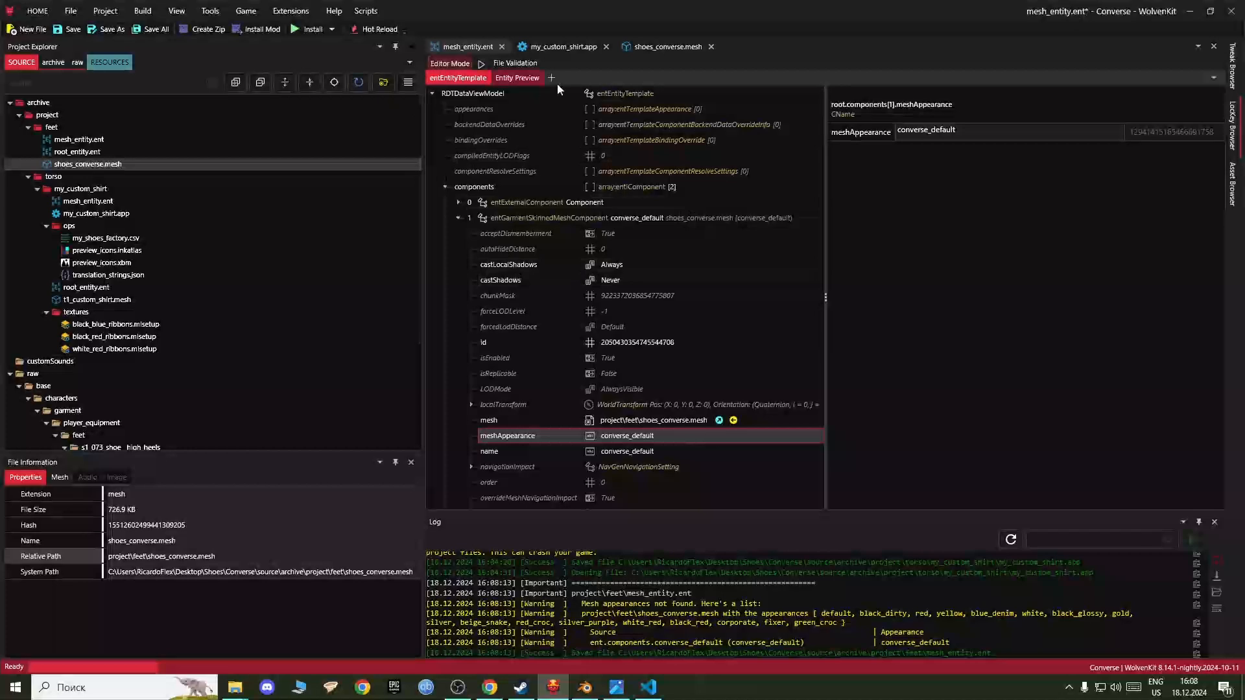
Step: In shoes_converse.mesh, delete all appearances from black_dirty through green_croc, keeping only the default one
{"action": "left_click", "coordinate": [644, 48]}
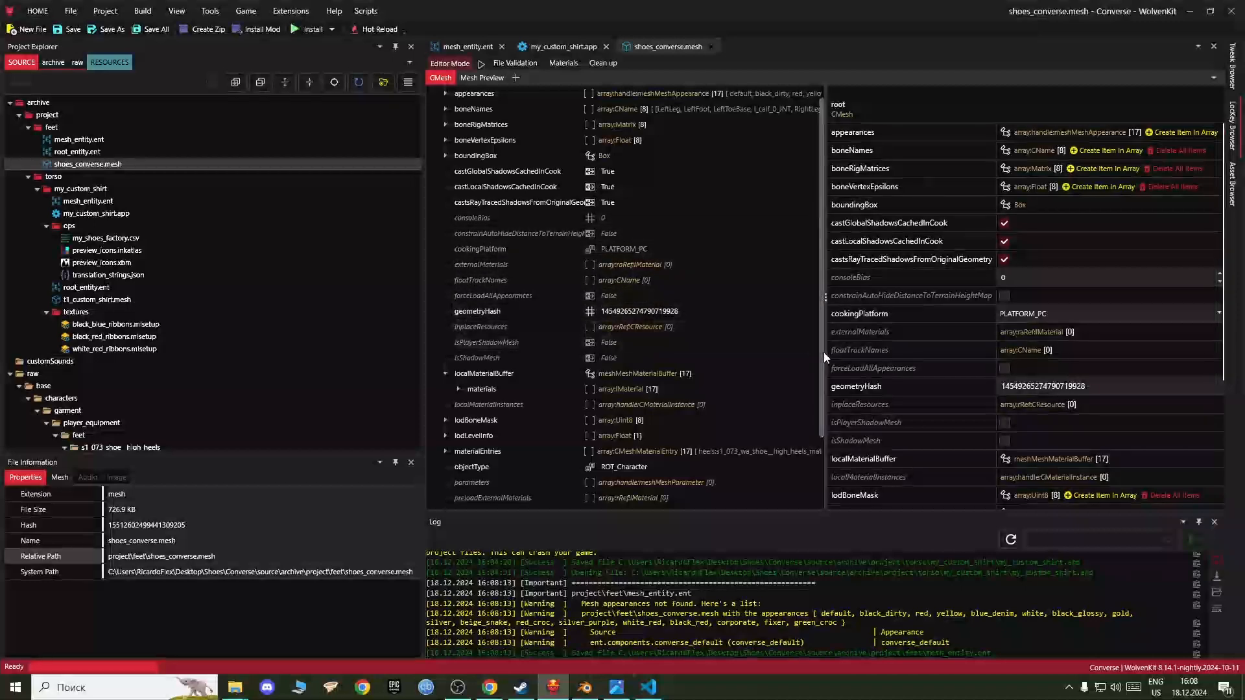
{"action": "scroll", "coordinate": [823, 352], "scroll_direction": "up", "scroll_amount": 1}
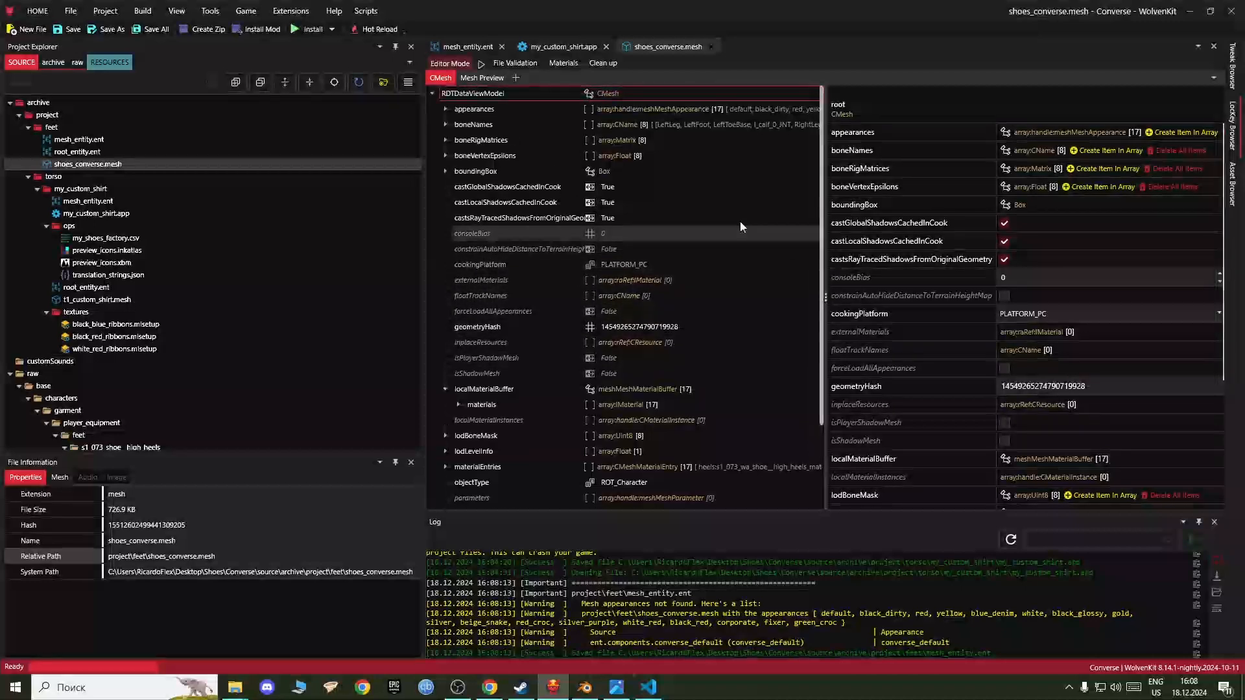
{"action": "left_click", "coordinate": [617, 687]}
{"action": "left_click", "coordinate": [553, 687]}
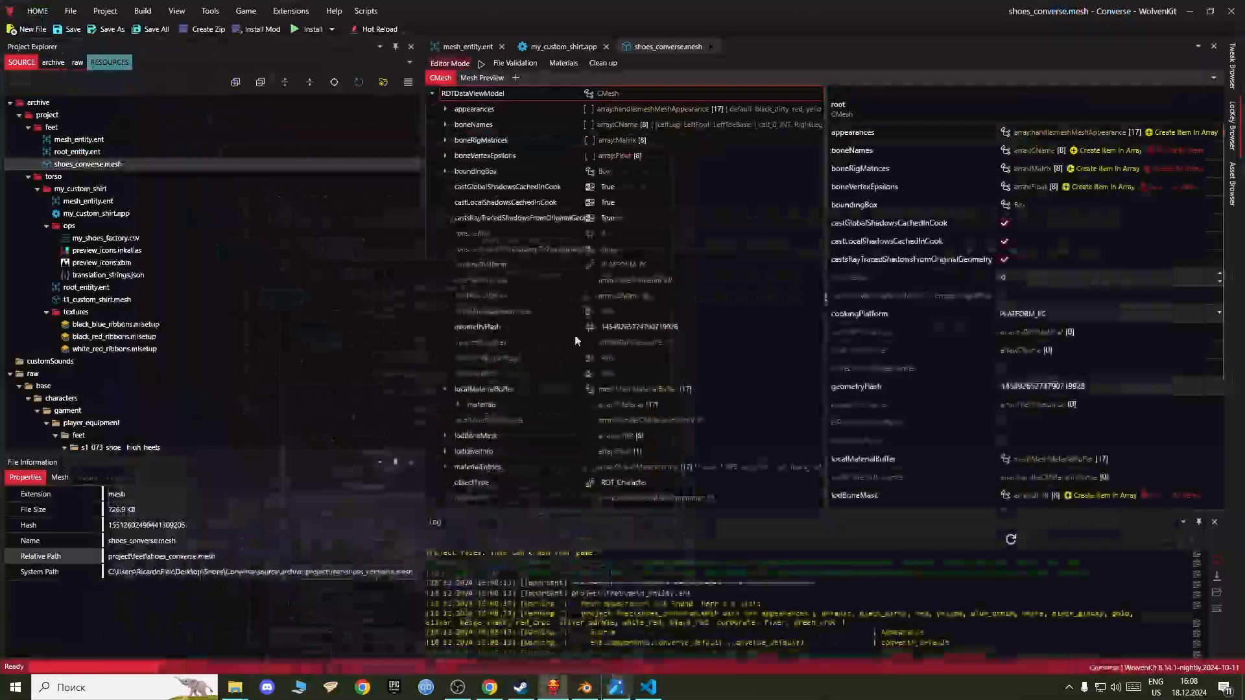
{"action": "left_click", "coordinate": [448, 108]}
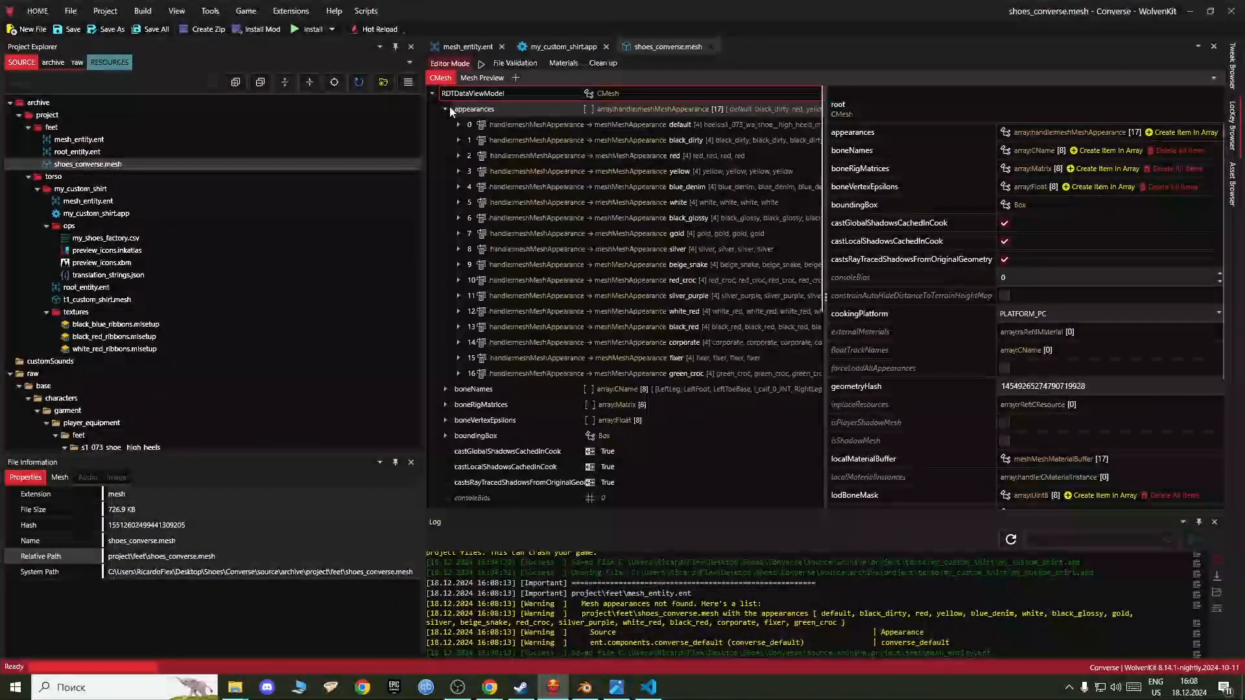
{"action": "left_click", "coordinate": [587, 374]}
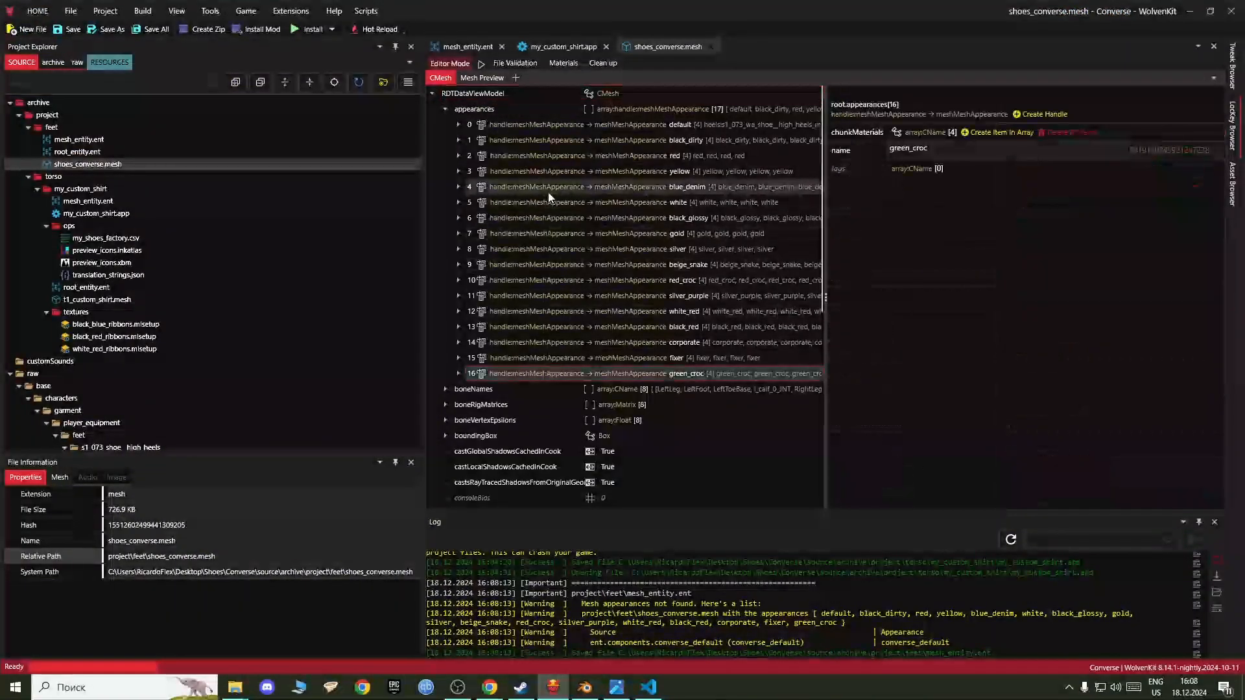
{"action": "left_click", "coordinate": [512, 141], "text": "shift"}
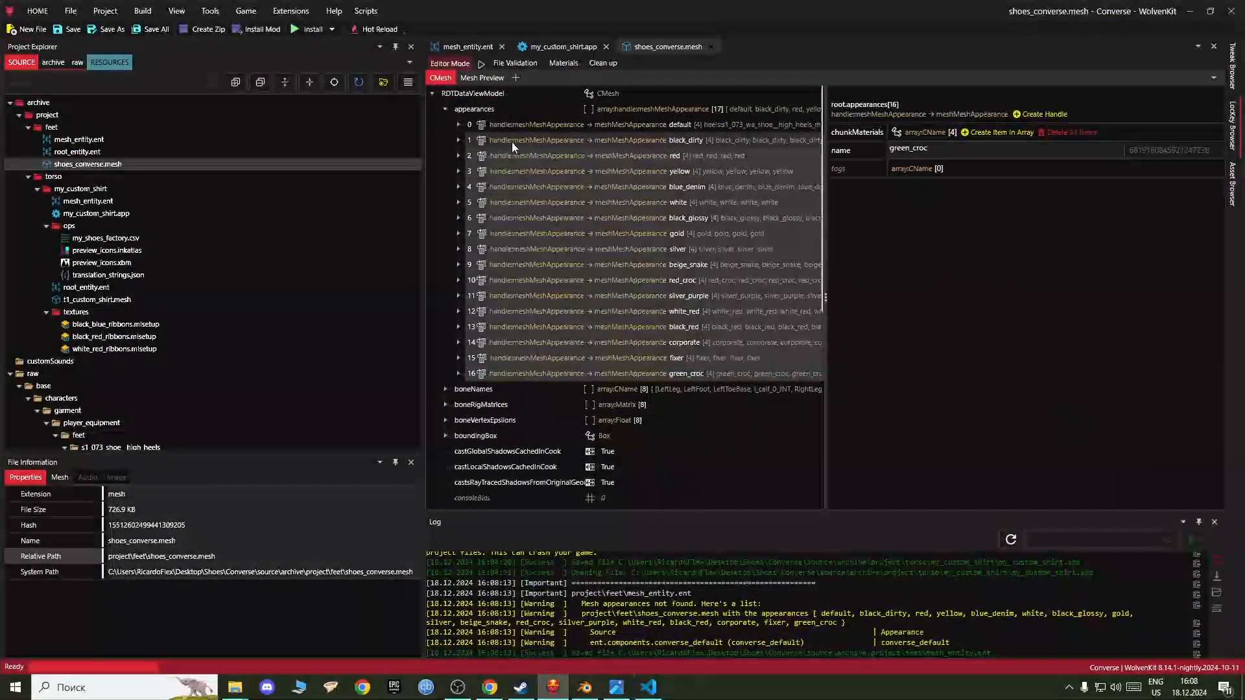
{"action": "right_click", "coordinate": [545, 145]}
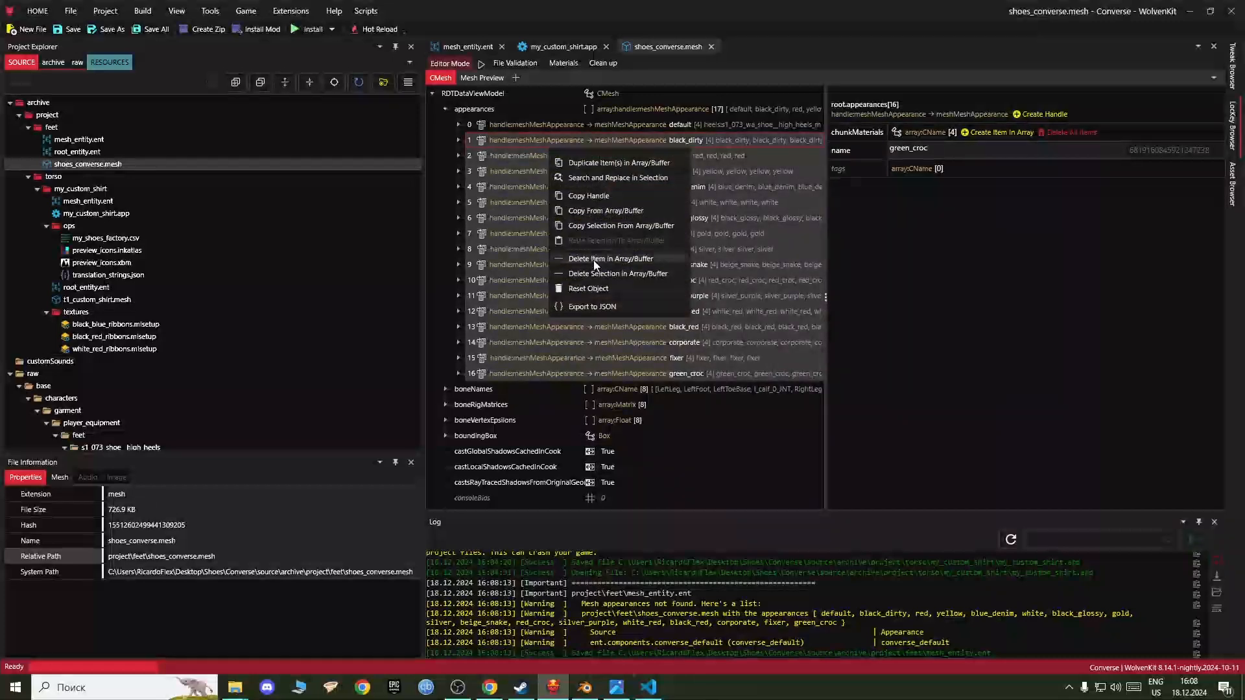
{"action": "left_click", "coordinate": [598, 259]}
{"action": "left_click", "coordinate": [529, 141], "text": "shift"}
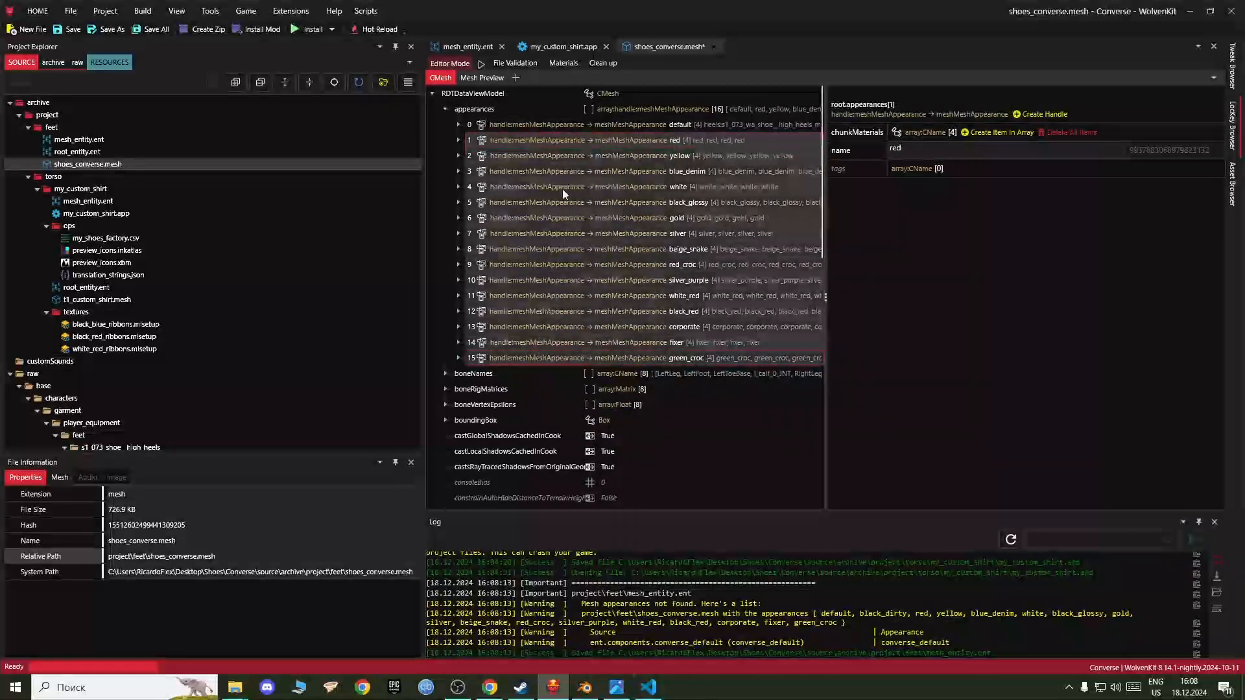
{"action": "right_click", "coordinate": [529, 144]}
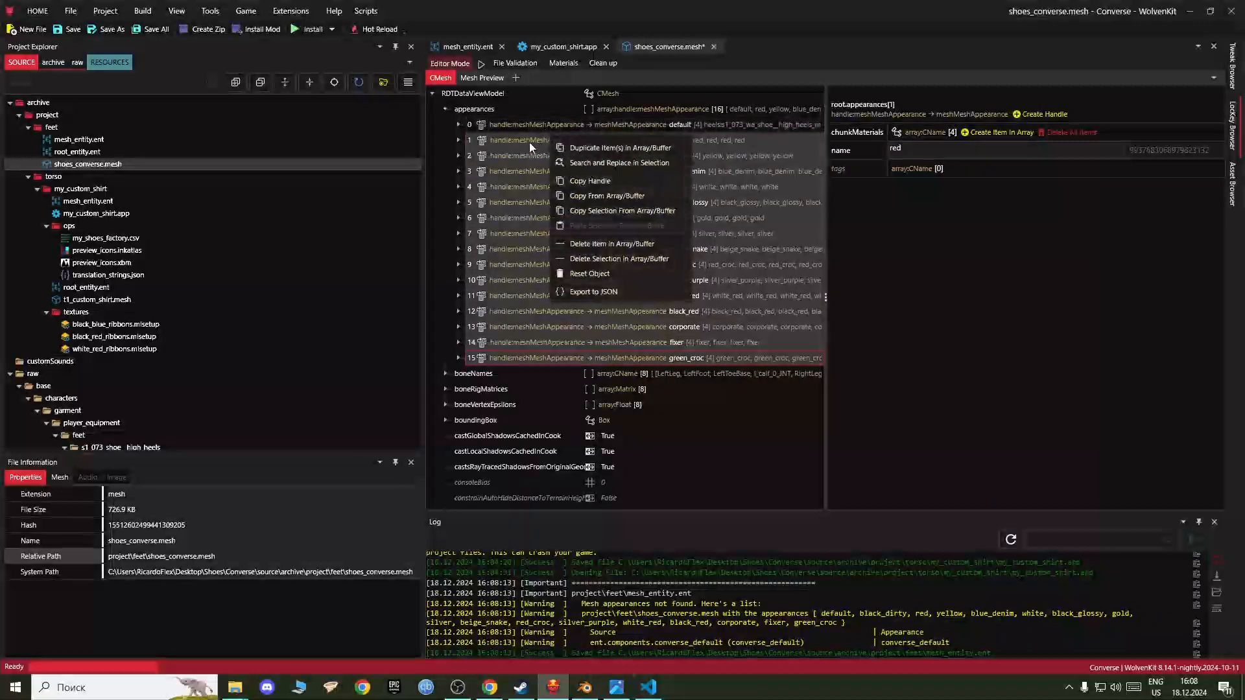
{"action": "left_click", "coordinate": [584, 259]}
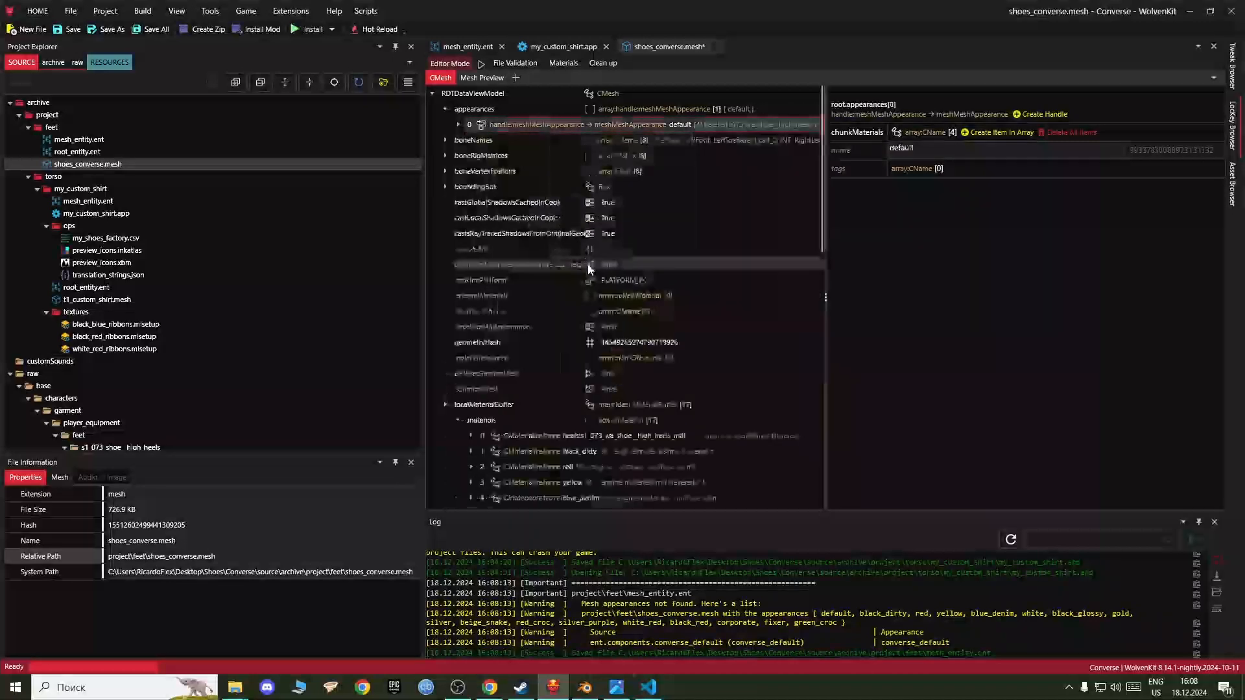
Step: Rename the remaining appearance in shoes_converse.mesh to converse_default, checking the diagram and my_custom_shirt.app for the name, and save the mesh
{"action": "left_click", "coordinate": [459, 124]}
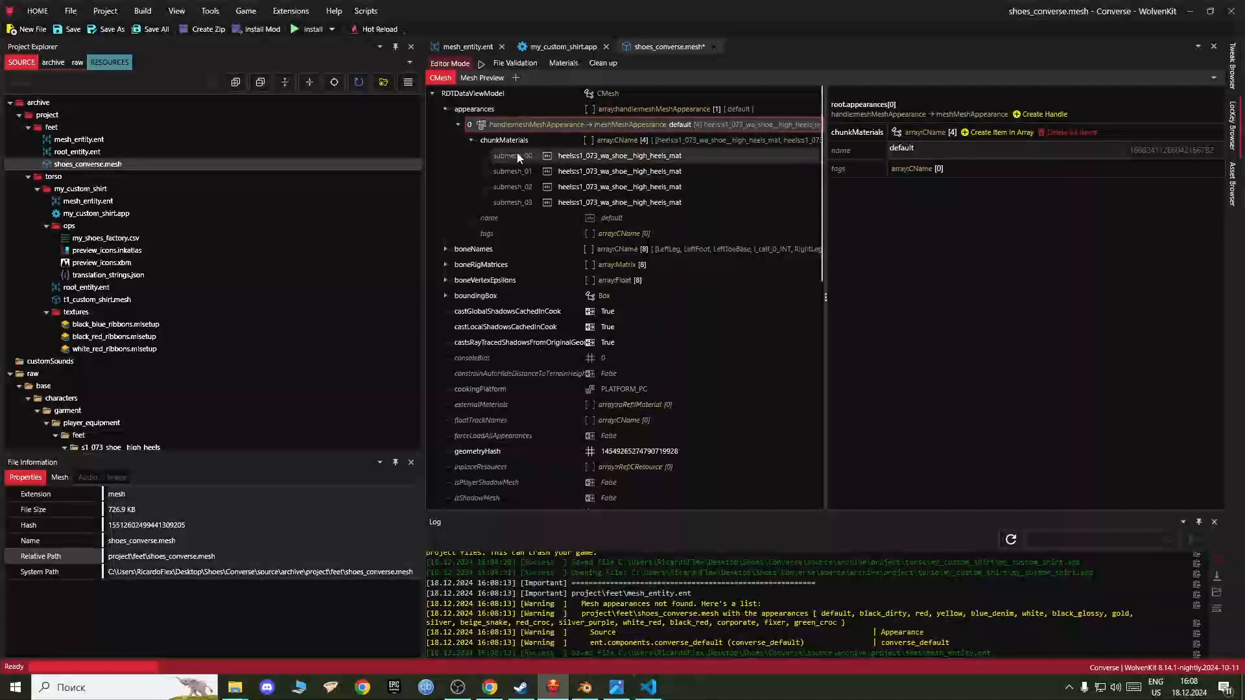
{"action": "left_click", "coordinate": [636, 220]}
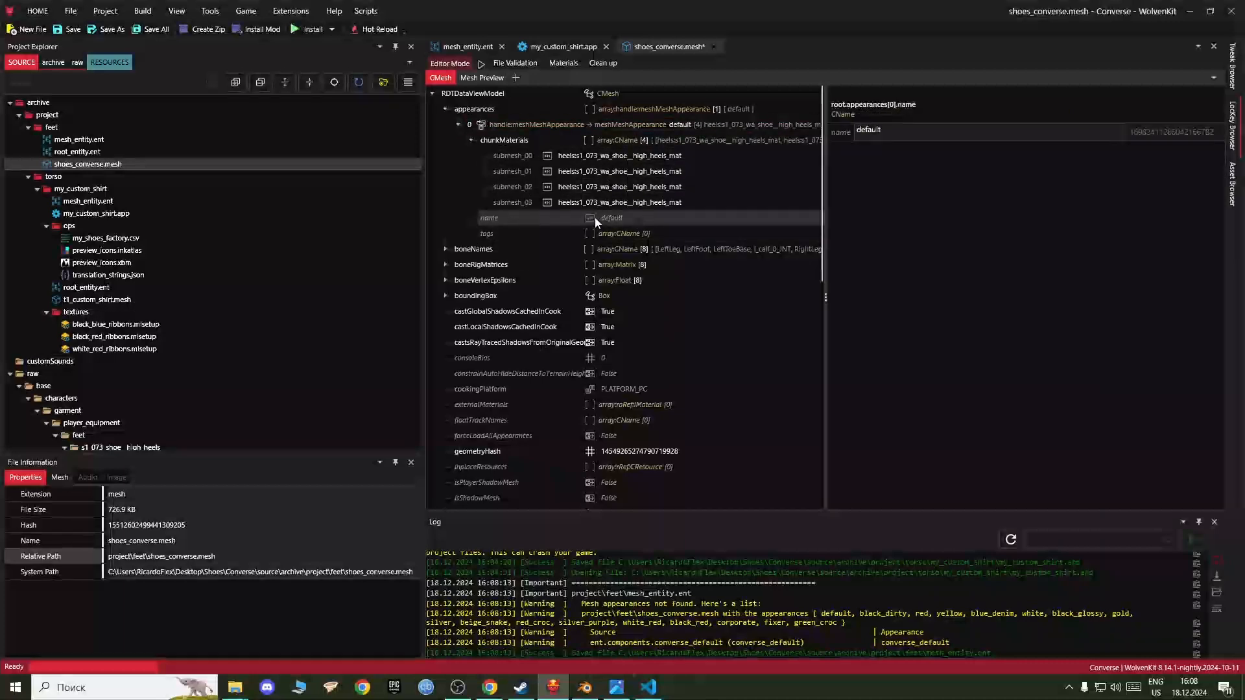
{"action": "left_click", "coordinate": [616, 686]}
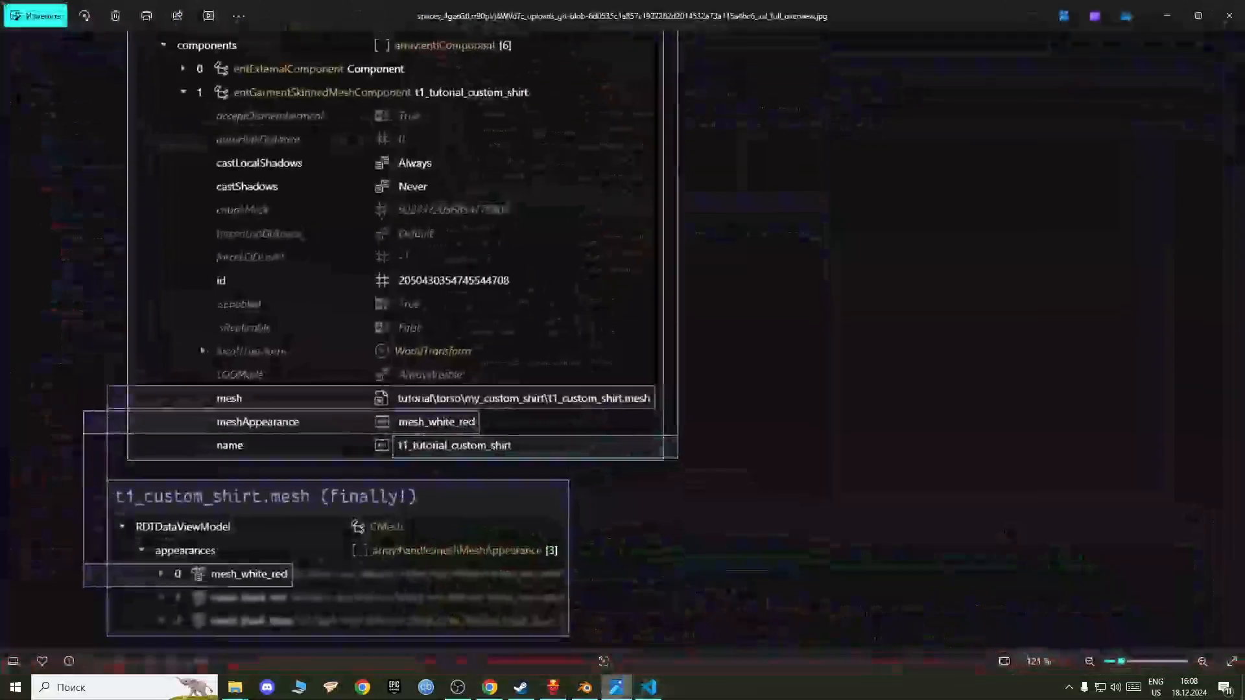
{"action": "left_click", "coordinate": [616, 687]}
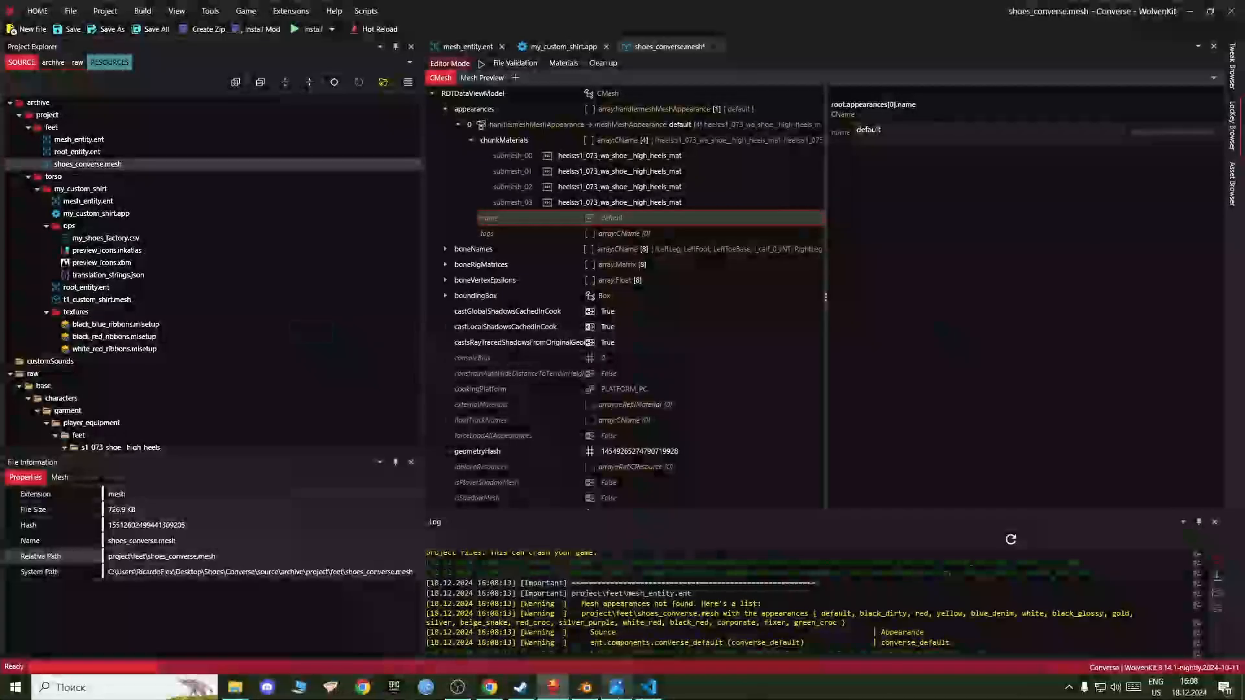
{"action": "left_click", "coordinate": [562, 46]}
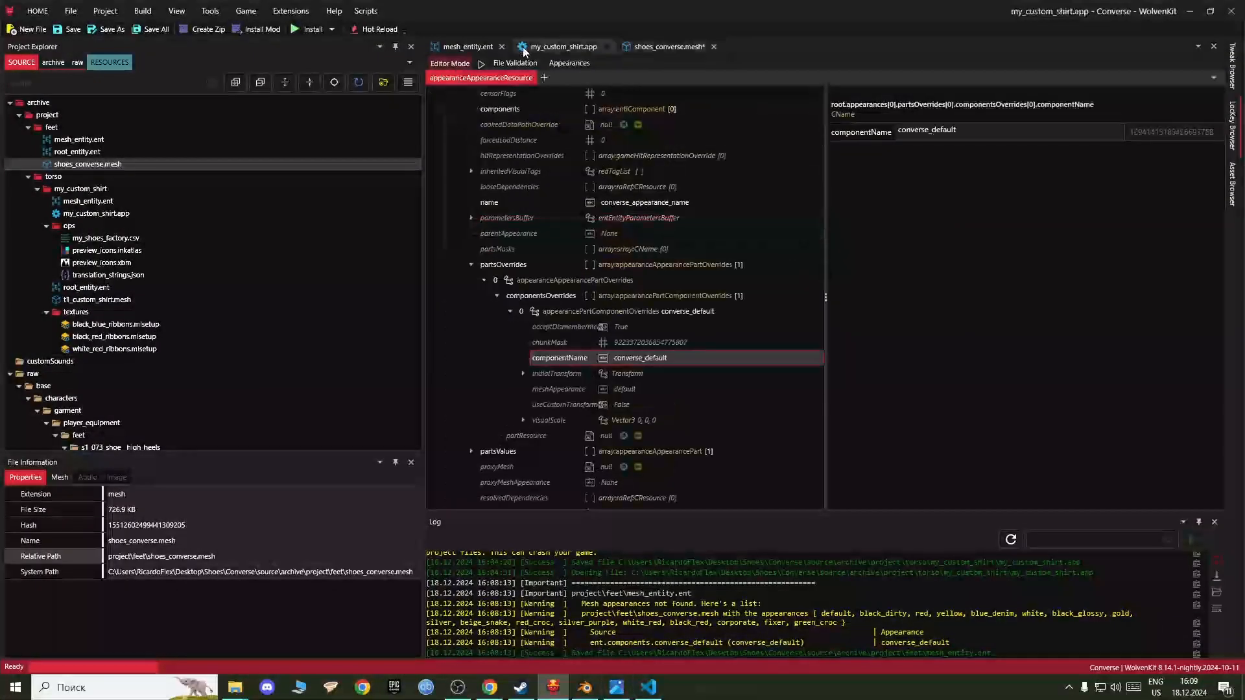
{"action": "left_click", "coordinate": [662, 47]}
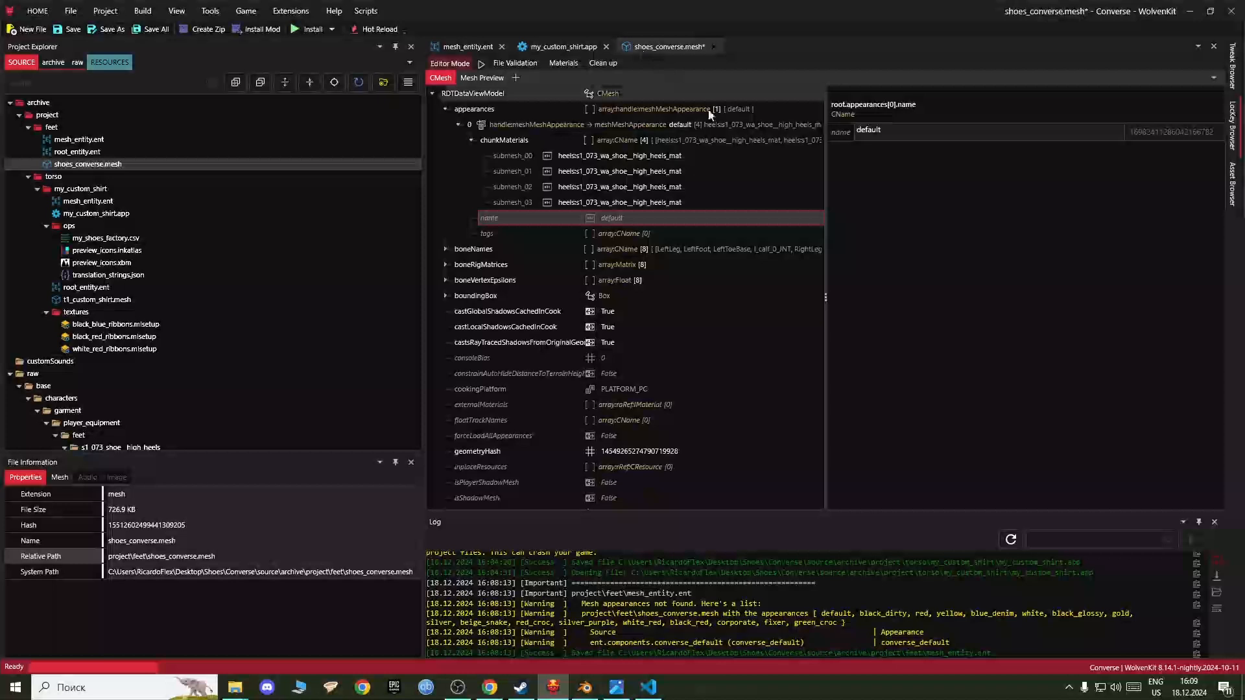
{"action": "left_click", "coordinate": [889, 139]}
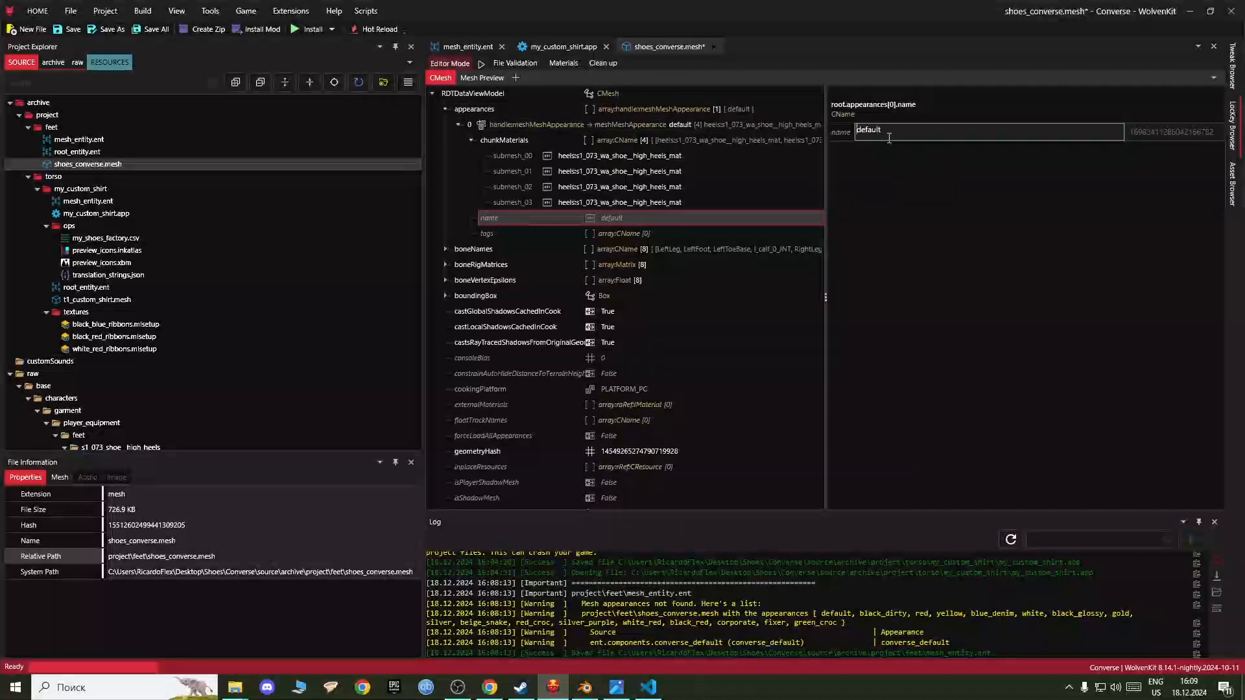
{"action": "type", "text": "converse_"}
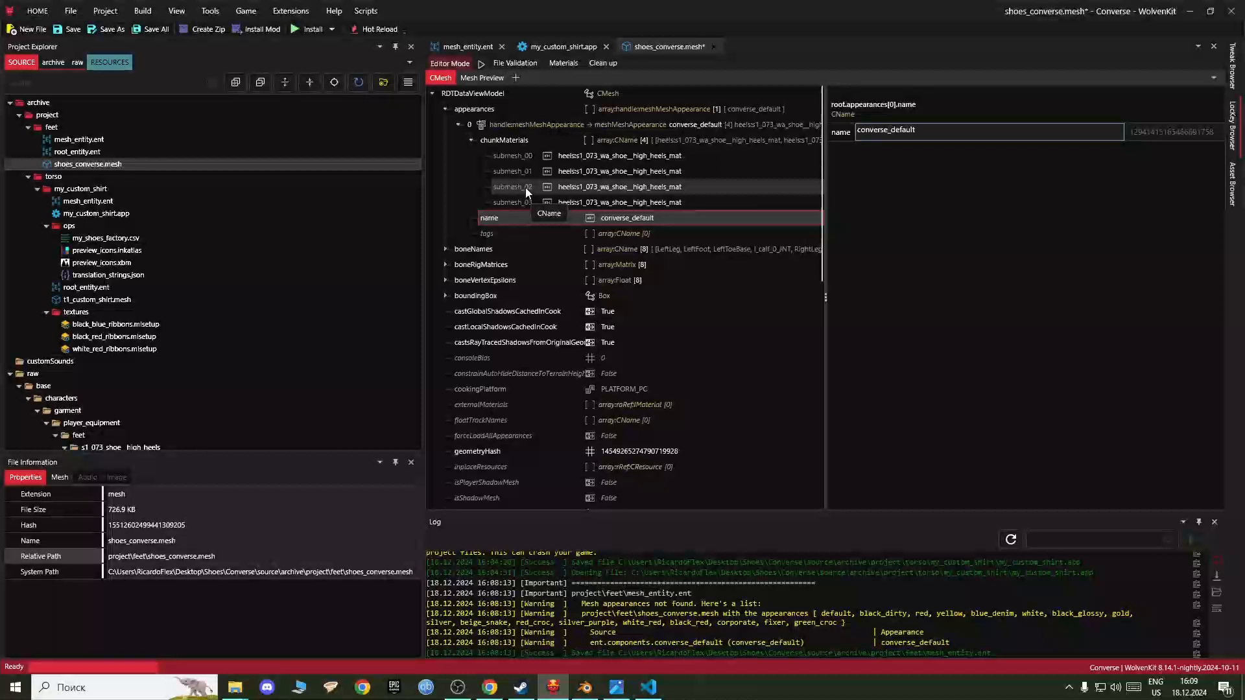
{"action": "left_click", "coordinate": [68, 29]}
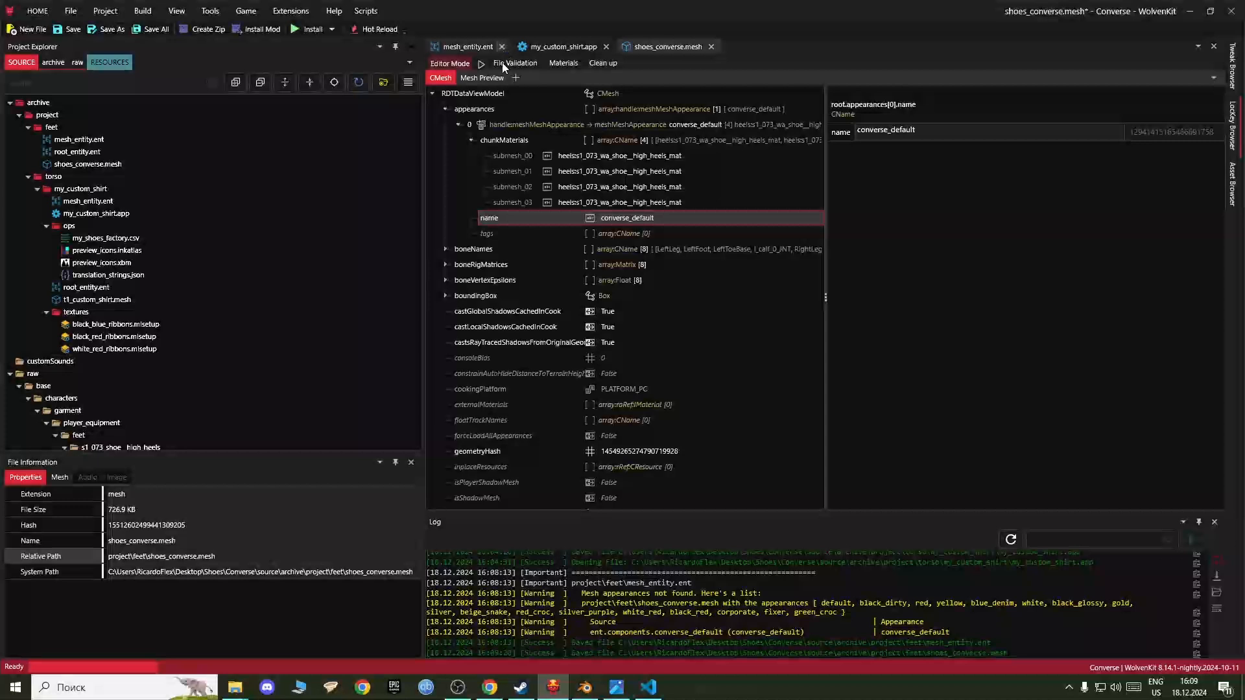
Step: Close mesh_entity.ent, my_custom_shirt.app and shoes_converse.mesh
{"action": "left_click", "coordinate": [501, 47]}
{"action": "left_click", "coordinate": [519, 47]}
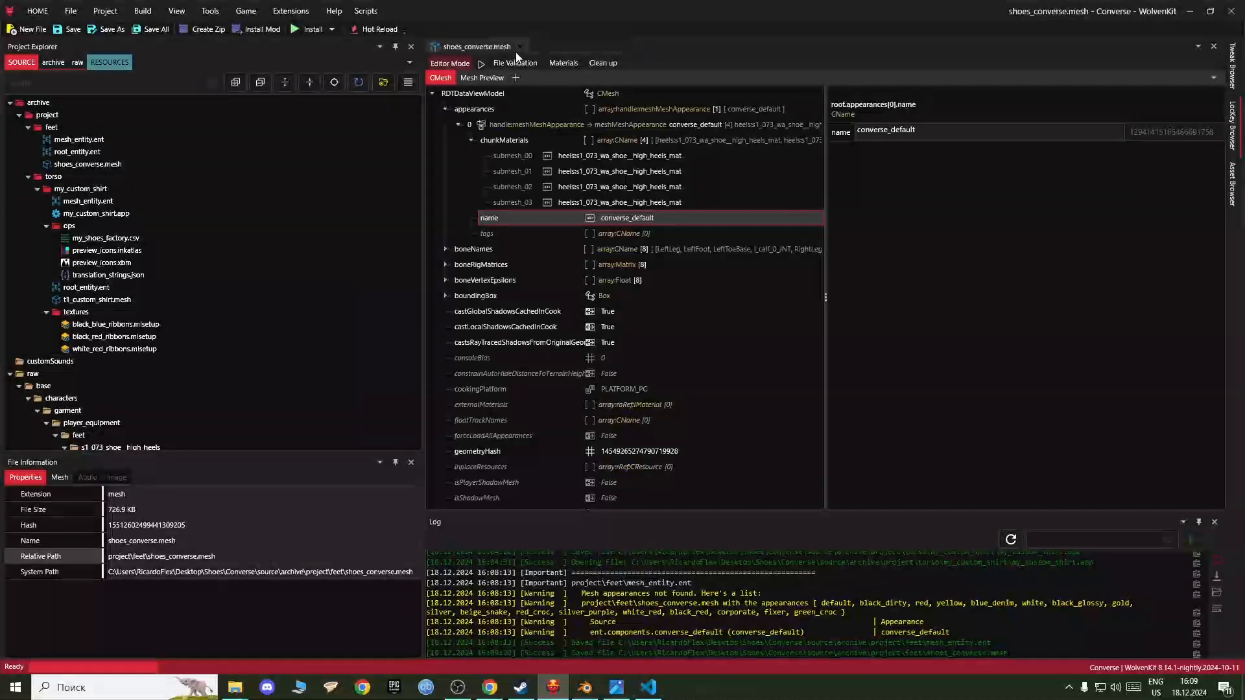
{"action": "left_click", "coordinate": [519, 47]}
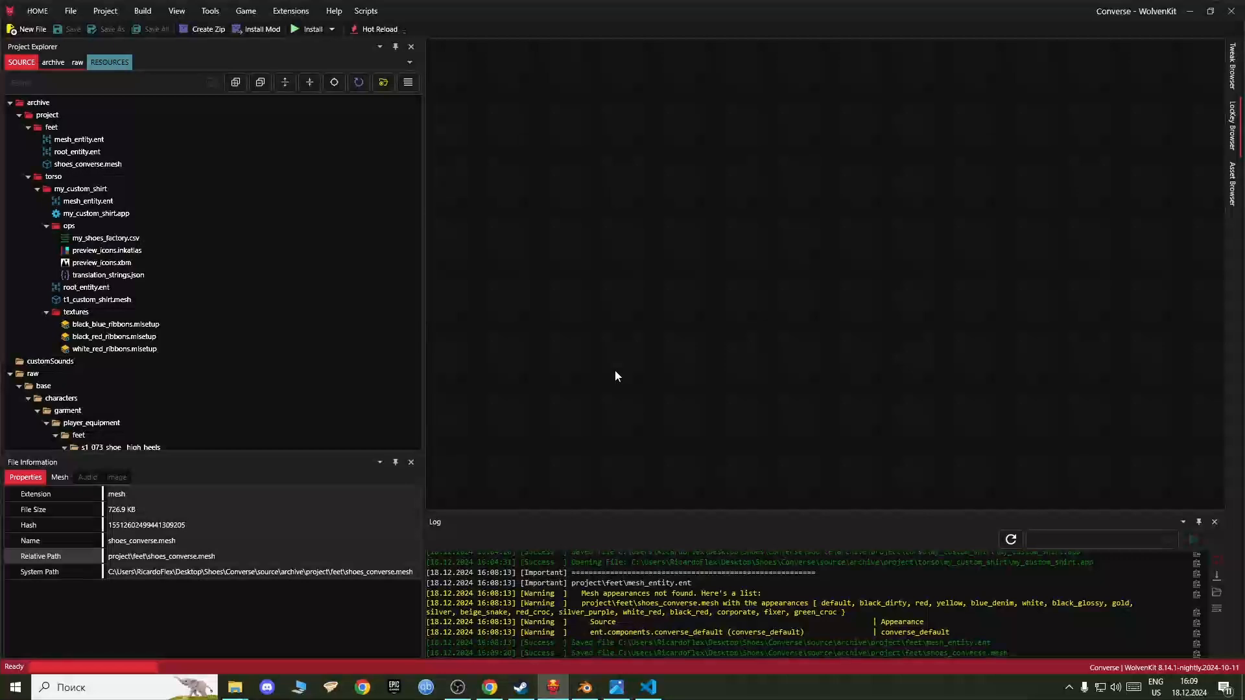
Step: Examine the factory and translation_strings.json references in the overview diagram's archive.xl section, then return to WolvenKit
{"action": "left_click", "coordinate": [616, 687]}
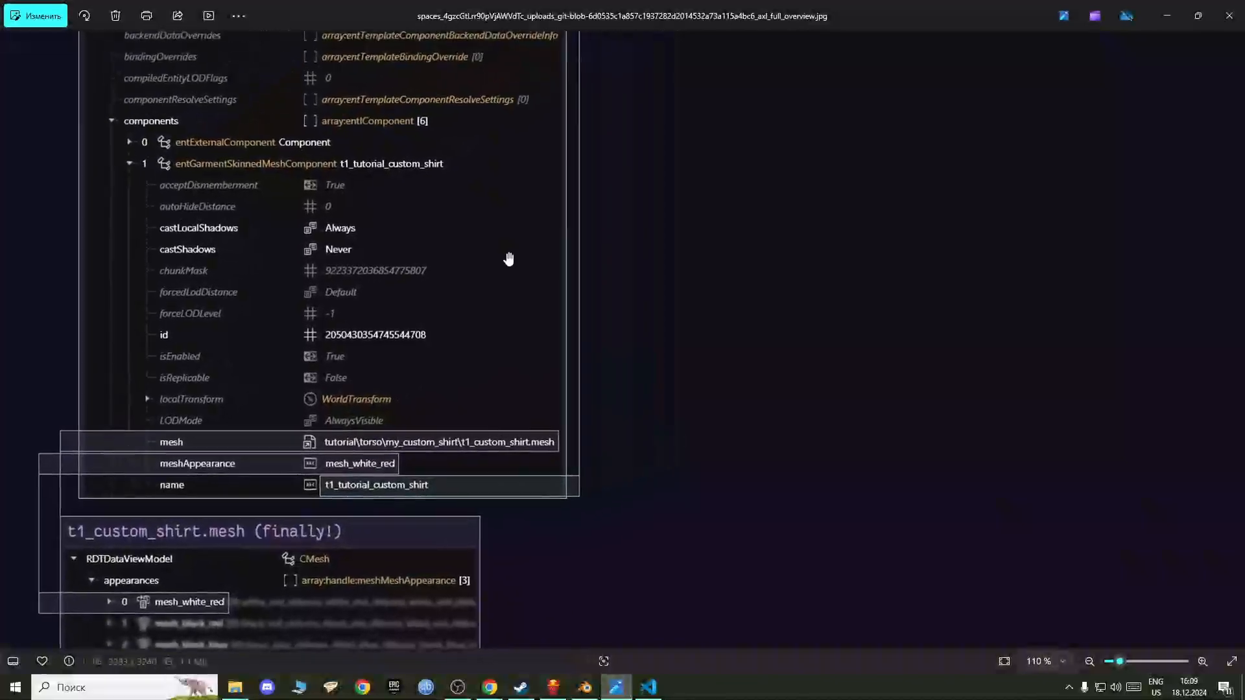
{"action": "left_click_drag", "start_coordinate": [510, 259], "coordinate": [495, 592]}
{"action": "left_click_drag", "start_coordinate": [497, 309], "coordinate": [509, 606]}
{"action": "left_click_drag", "start_coordinate": [425, 560], "coordinate": [429, 386]}
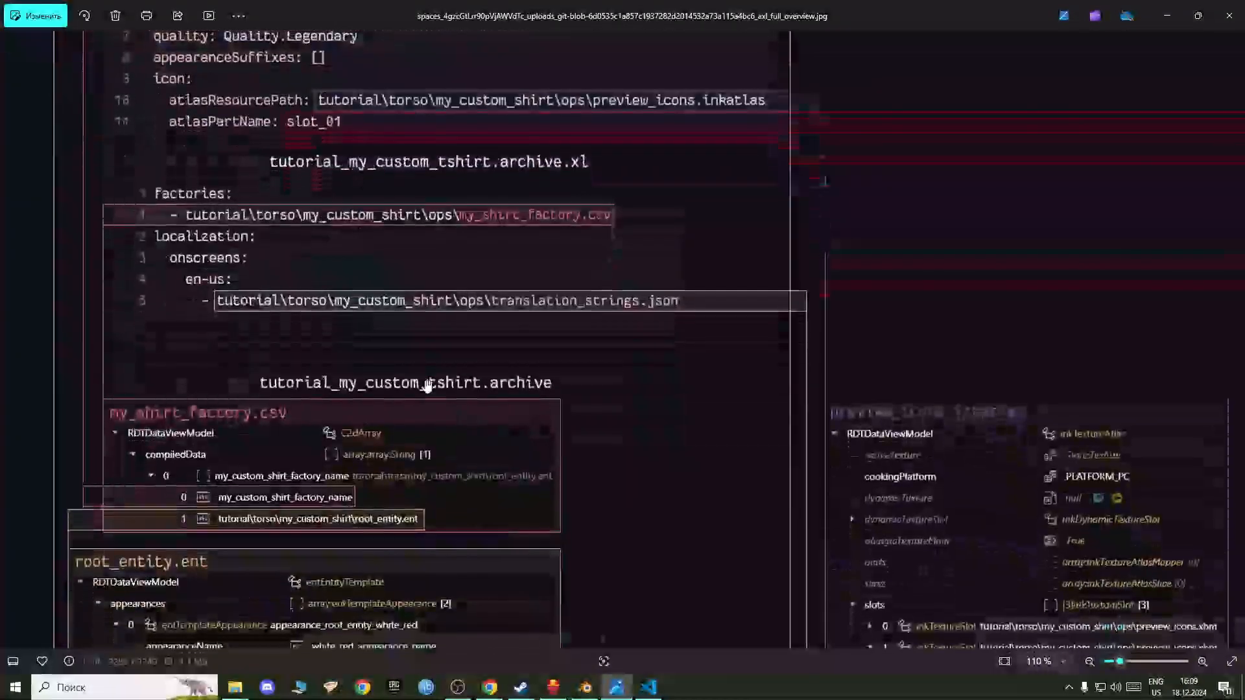
{"action": "left_click_drag", "start_coordinate": [598, 339], "coordinate": [570, 383]}
{"action": "left_click_drag", "start_coordinate": [431, 274], "coordinate": [357, 266]}
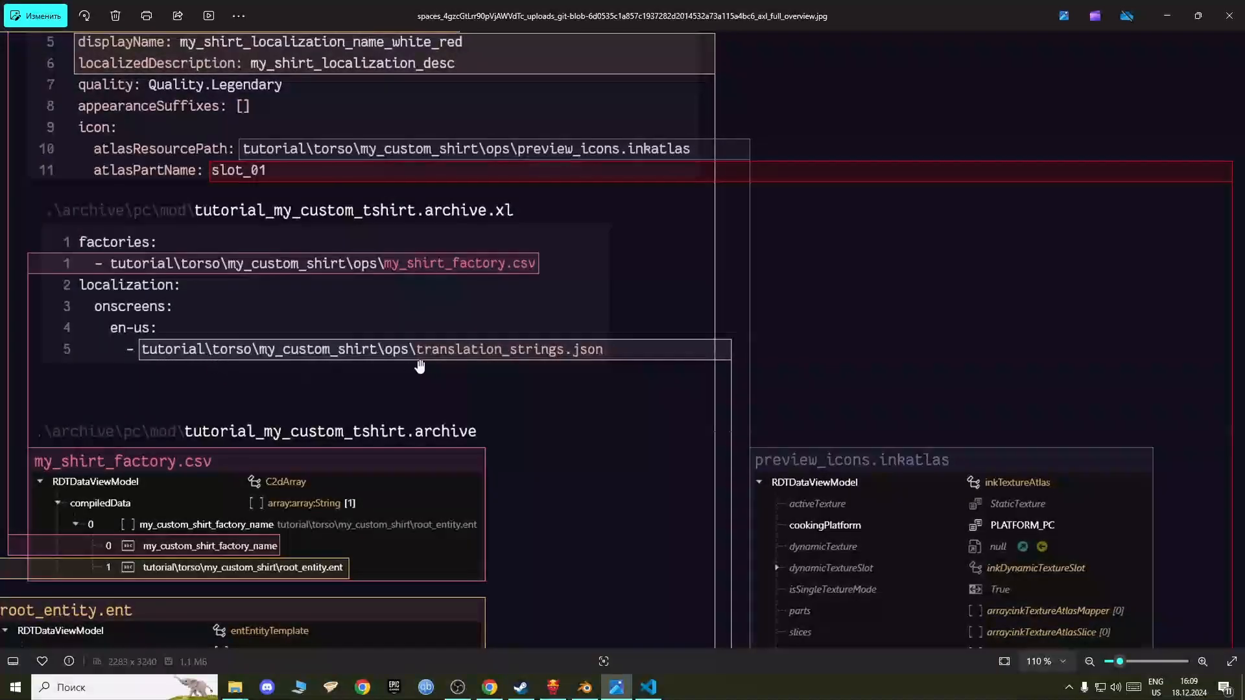
{"action": "left_click", "coordinate": [1167, 16]}
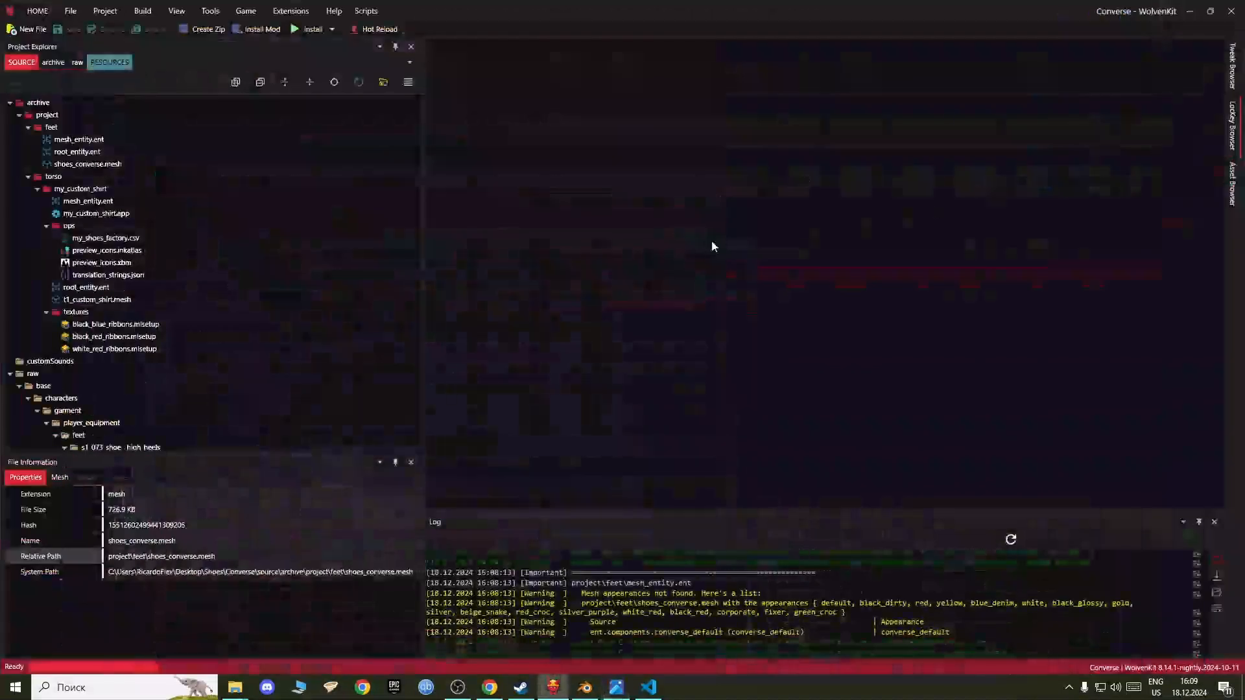
Step: Open translation_strings.json from the ops folder and delete the my_shirt_localization_name_black_red entry
{"action": "left_click", "coordinate": [224, 279]}
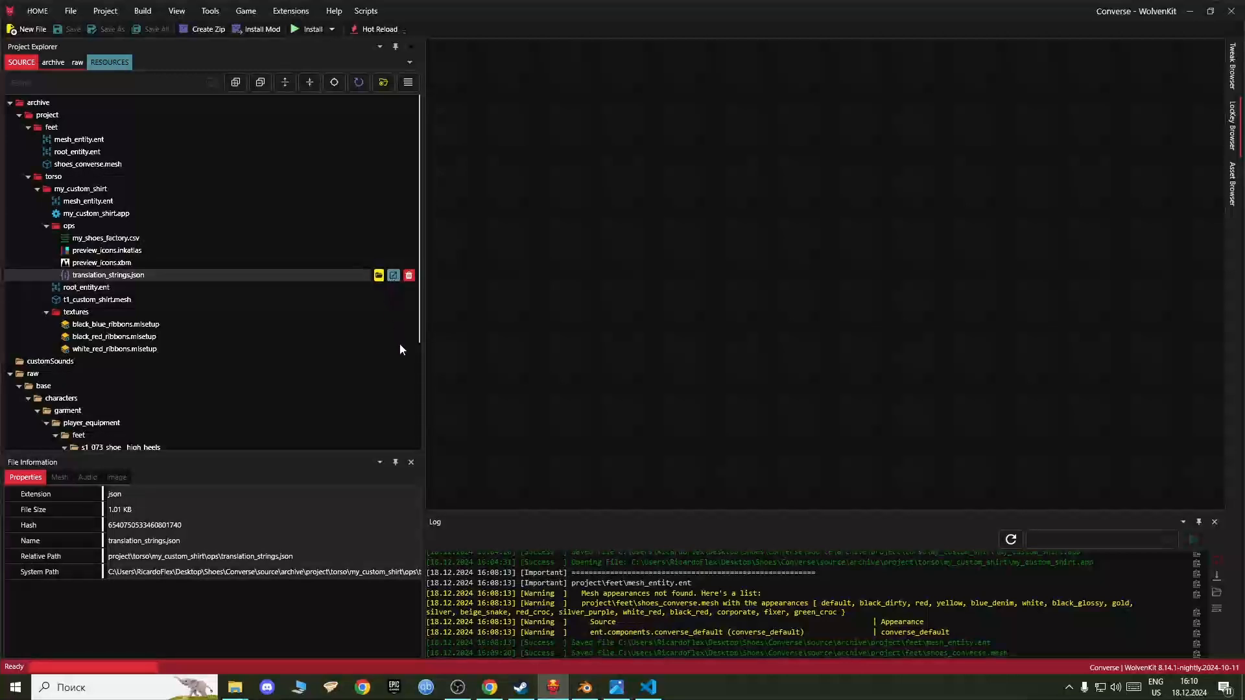
{"action": "left_click", "coordinate": [629, 188]}
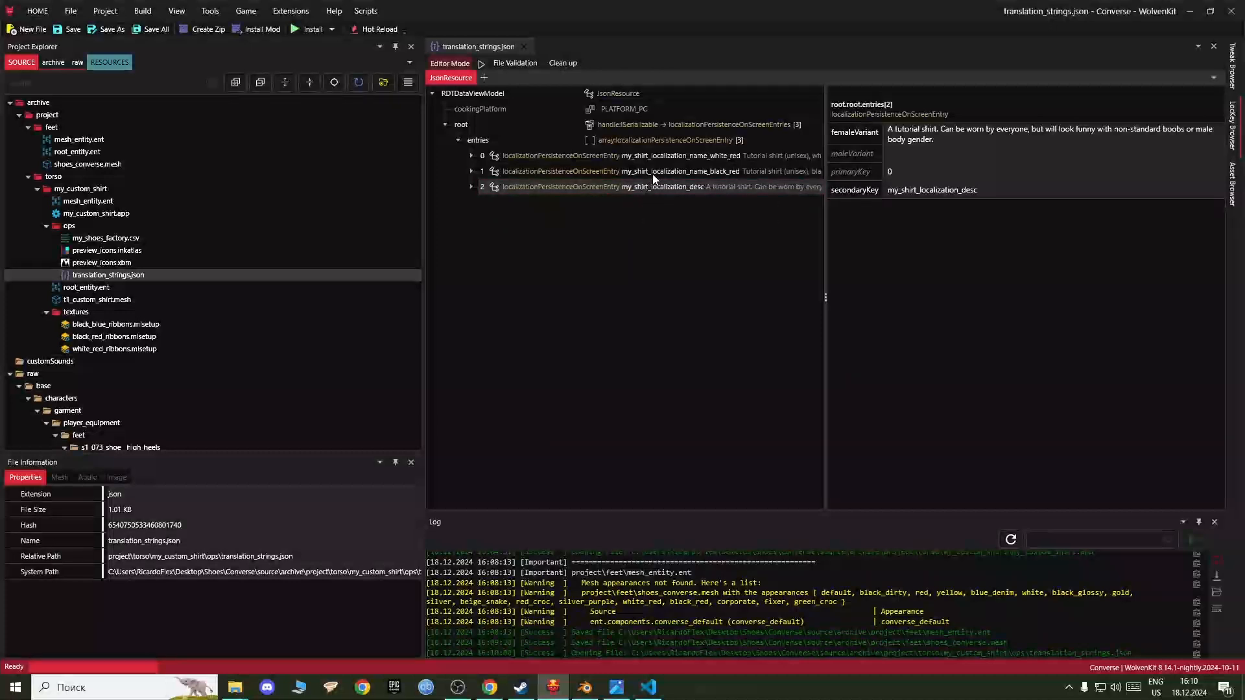
{"action": "left_click", "coordinate": [655, 174]}
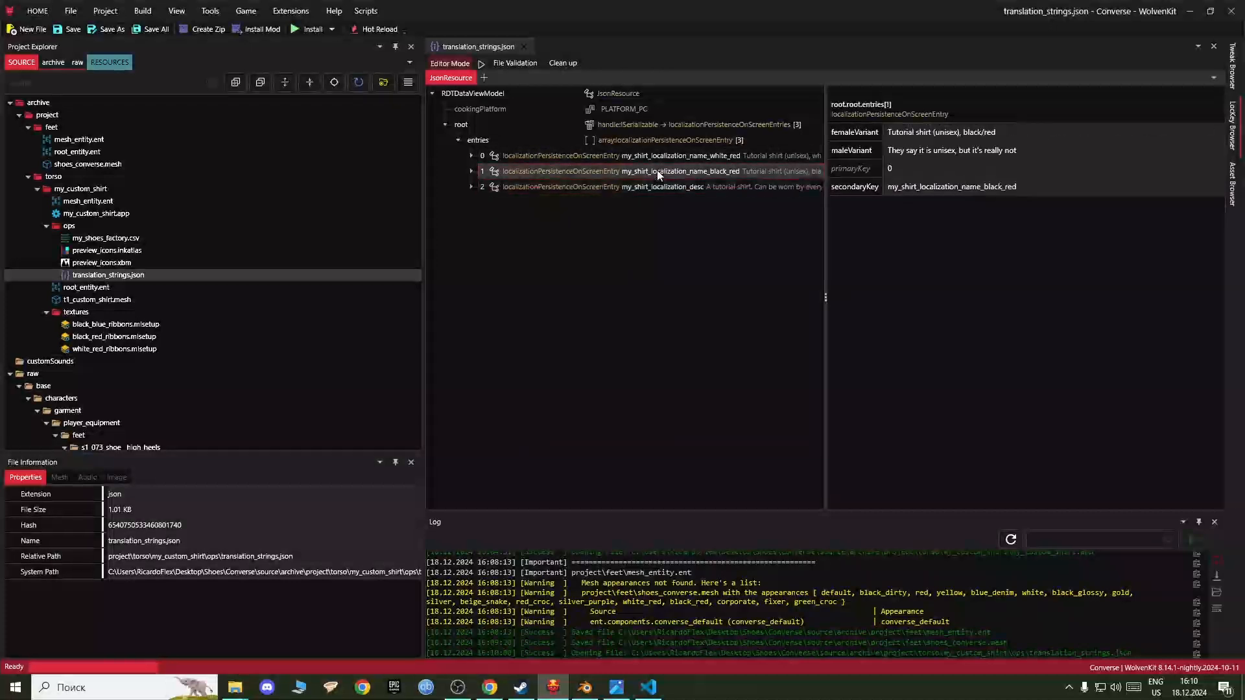
{"action": "right_click", "coordinate": [657, 172]}
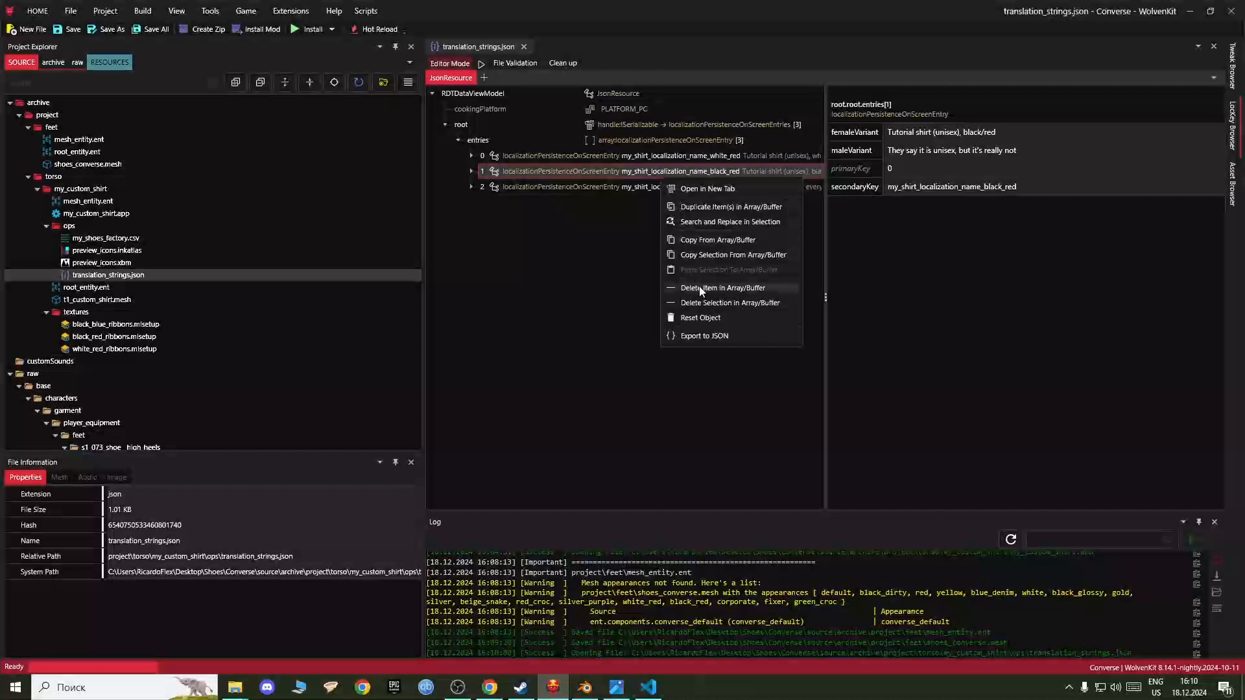
{"action": "left_click", "coordinate": [700, 287]}
Step: Examine the variant texts and secondary keys of the two remaining localization entries, my_shirt_localization_name_white_red and my_shirt_localization_desc
{"action": "left_click", "coordinate": [687, 162]}
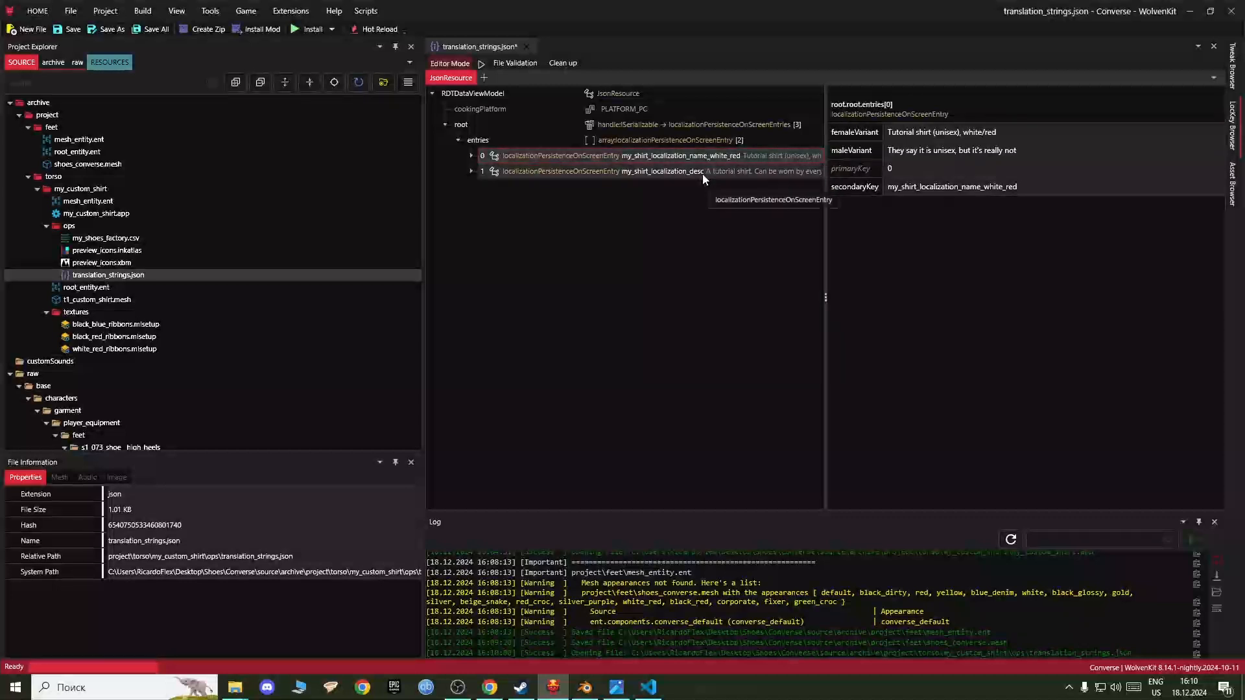
{"action": "left_click", "coordinate": [703, 171]}
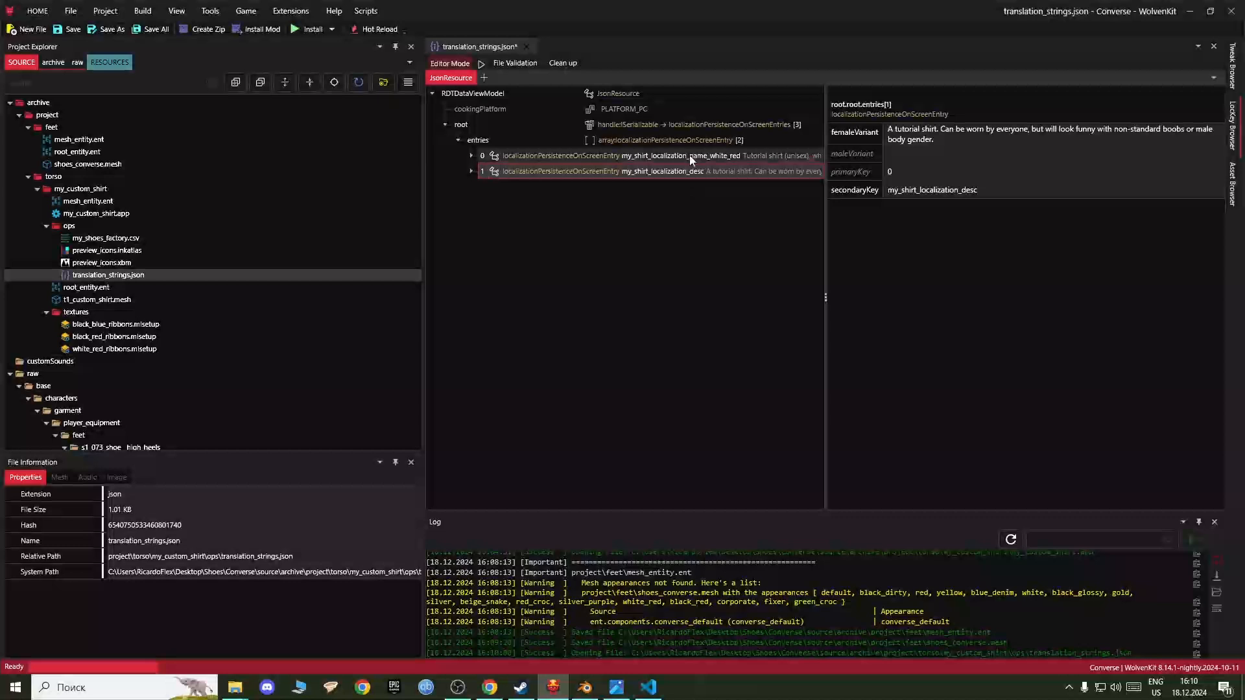
{"action": "left_click", "coordinate": [690, 155]}
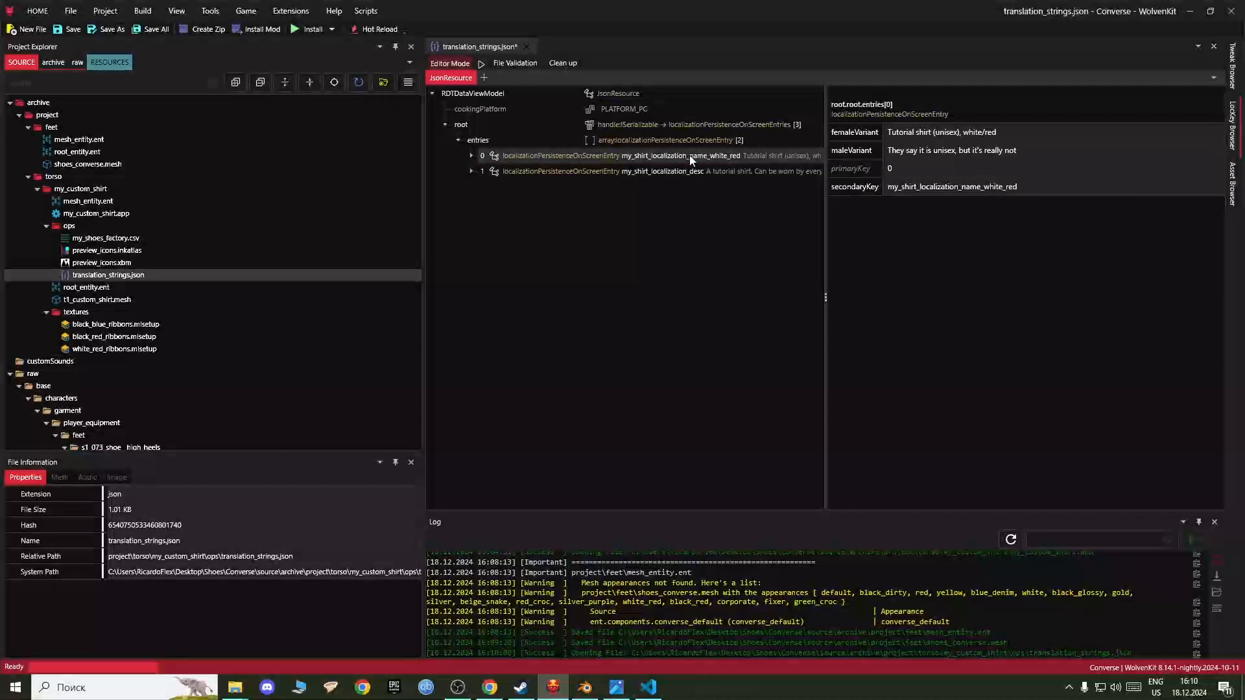
{"action": "left_click", "coordinate": [686, 170]}
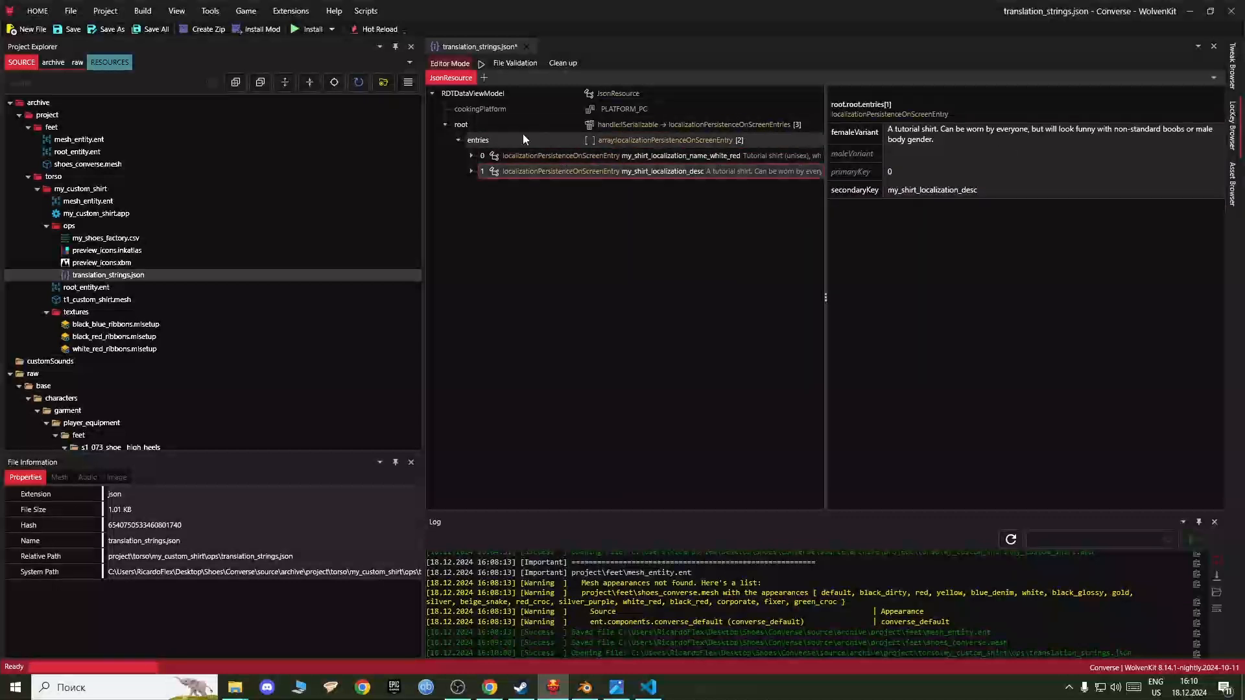
{"action": "left_click", "coordinate": [492, 159]}
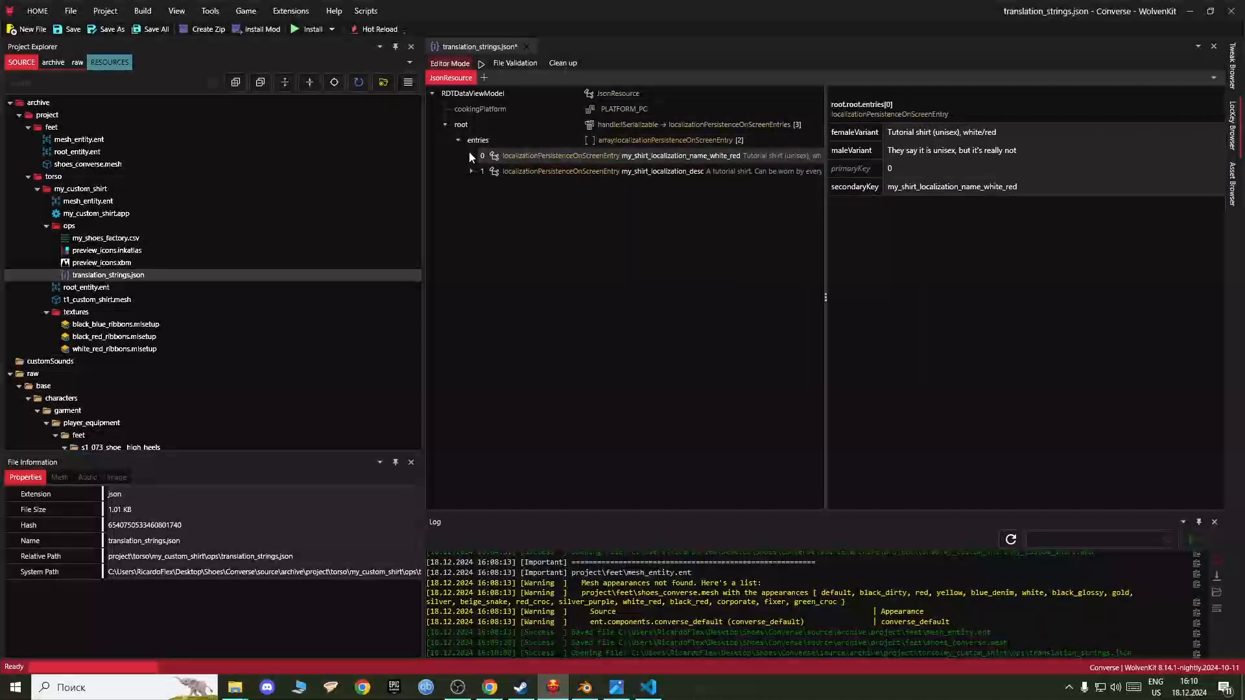
{"action": "left_click", "coordinate": [472, 155]}
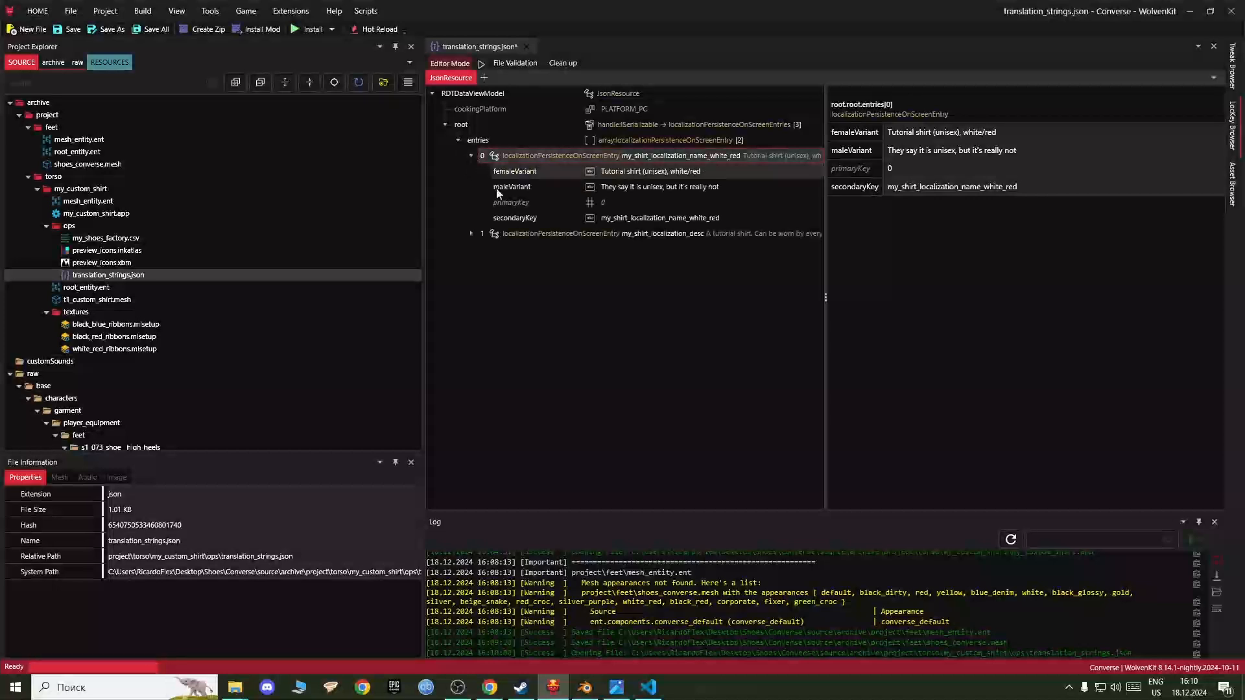
{"action": "left_click", "coordinate": [542, 186]}
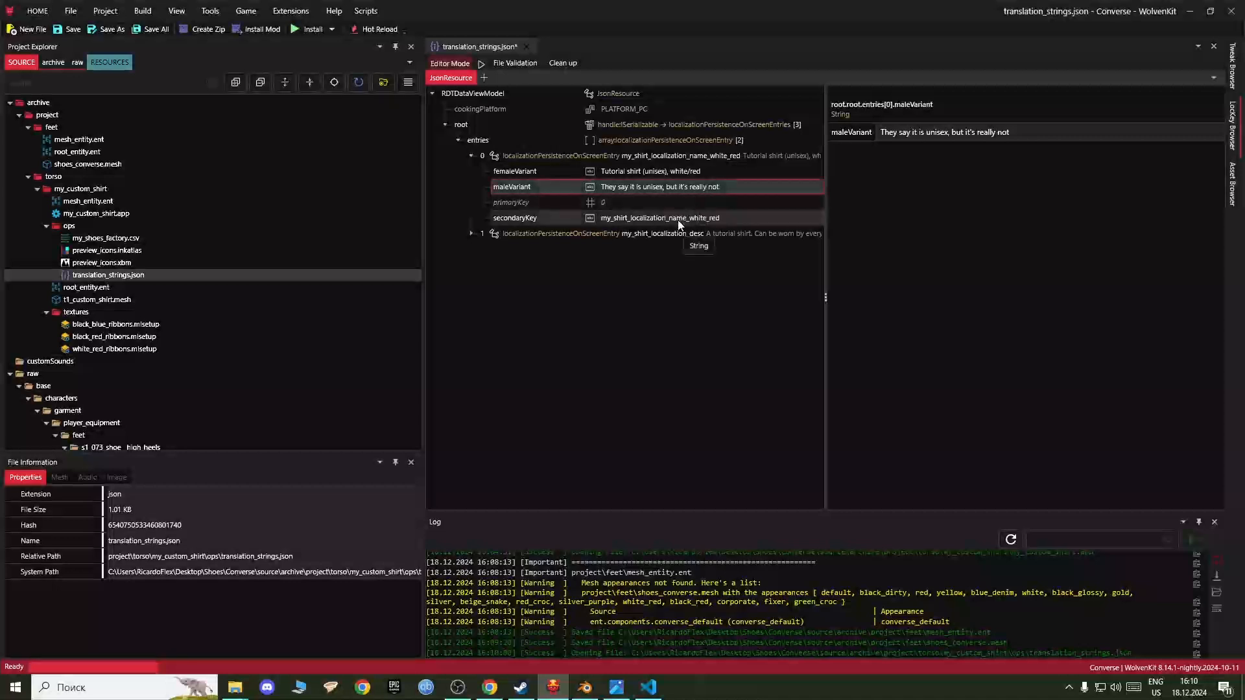
{"action": "left_click", "coordinate": [689, 219]}
{"action": "left_click", "coordinate": [659, 175]}
{"action": "left_click", "coordinate": [658, 183]}
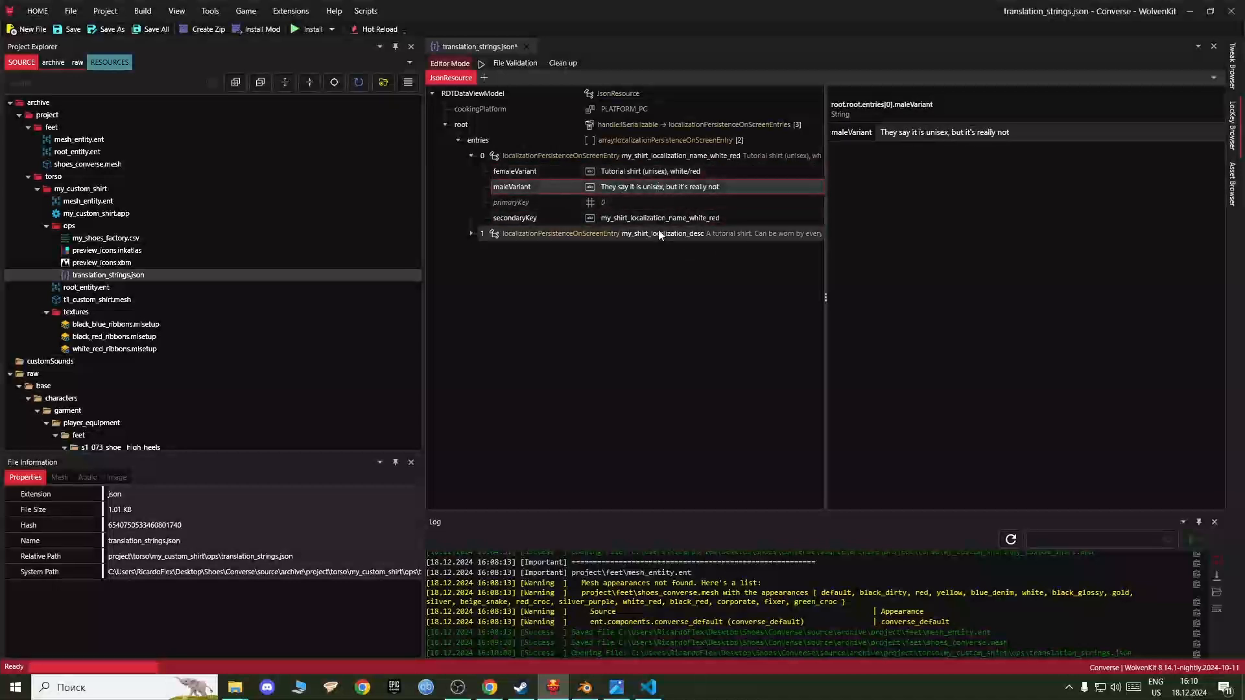
{"action": "left_click", "coordinate": [473, 236]}
{"action": "left_click", "coordinate": [471, 233]}
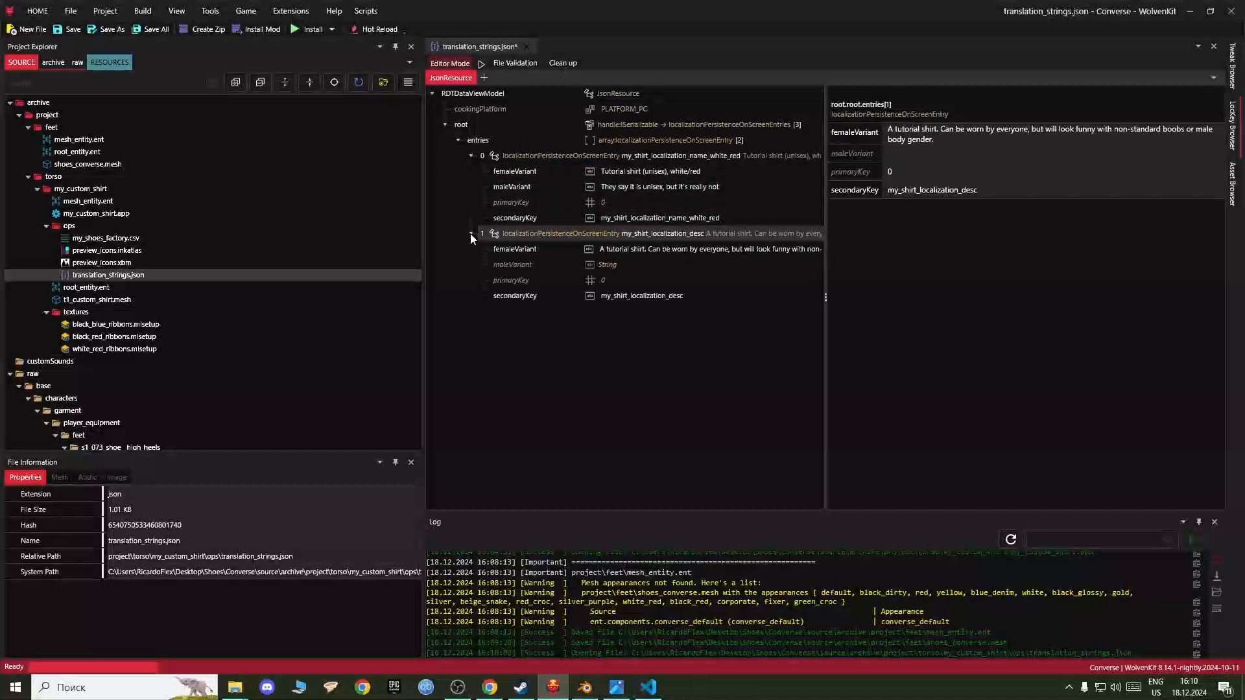
{"action": "left_click", "coordinate": [470, 234]}
Step: Clear the maleVariant and femaleVariant texts of the my_shirt_localization_name_white_red entry
{"action": "left_click", "coordinate": [644, 187]}
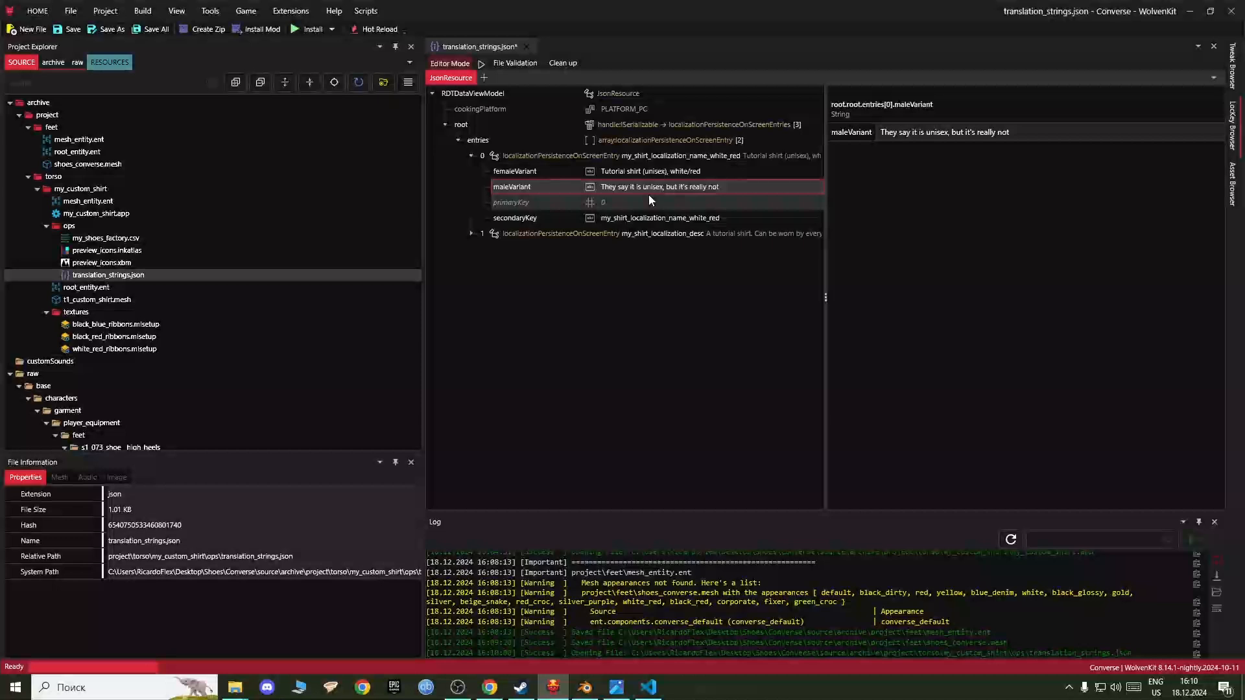
{"action": "left_click", "coordinate": [572, 172]}
{"action": "left_click", "coordinate": [648, 186]}
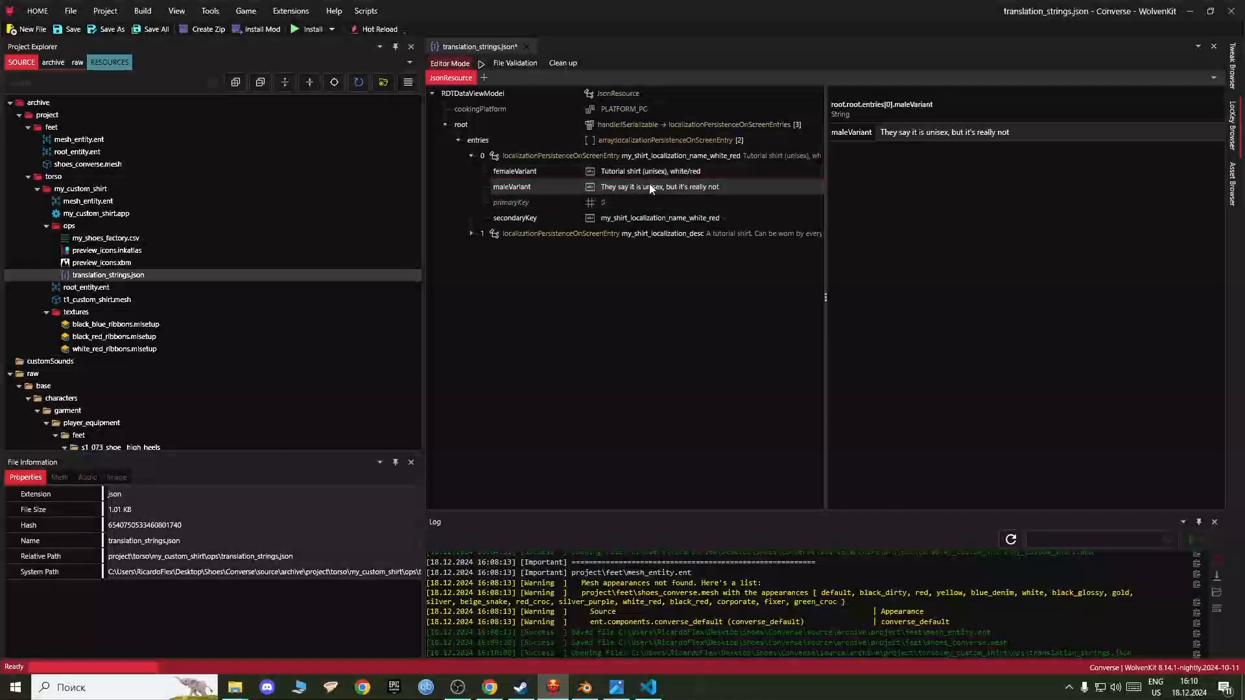
{"action": "left_click_drag", "start_coordinate": [1033, 135], "coordinate": [845, 150]}
{"action": "key", "text": "BackSpace"}
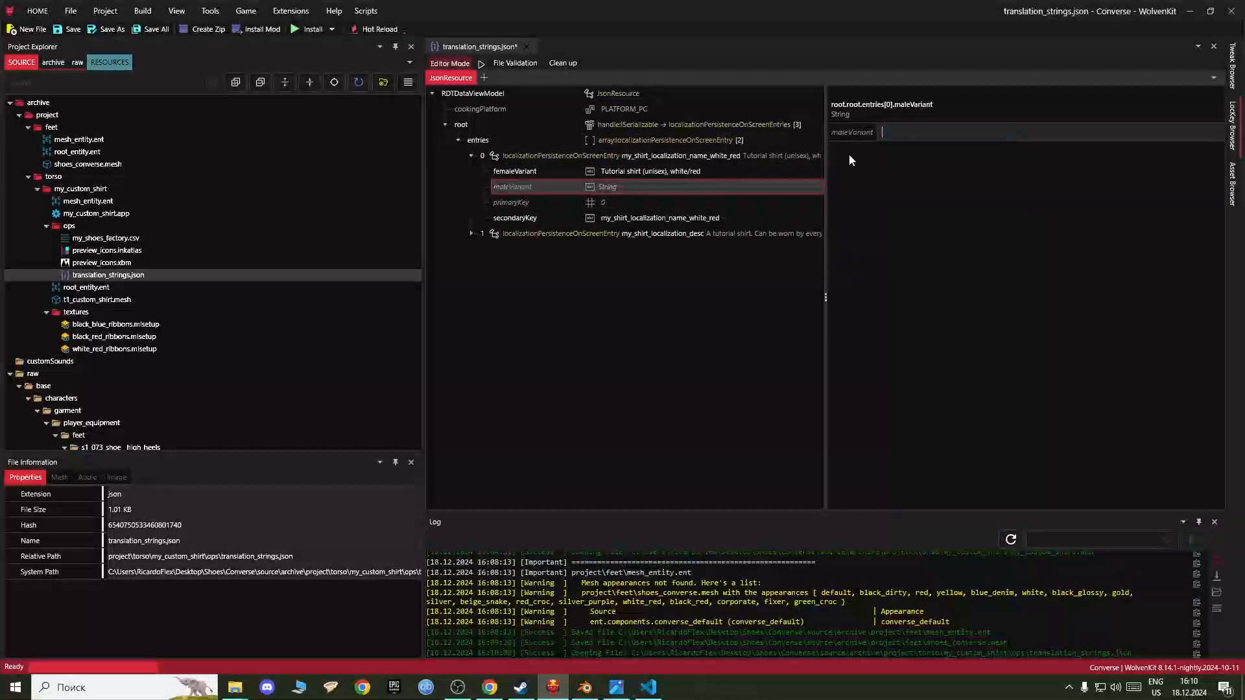
{"action": "left_click", "coordinate": [724, 173]}
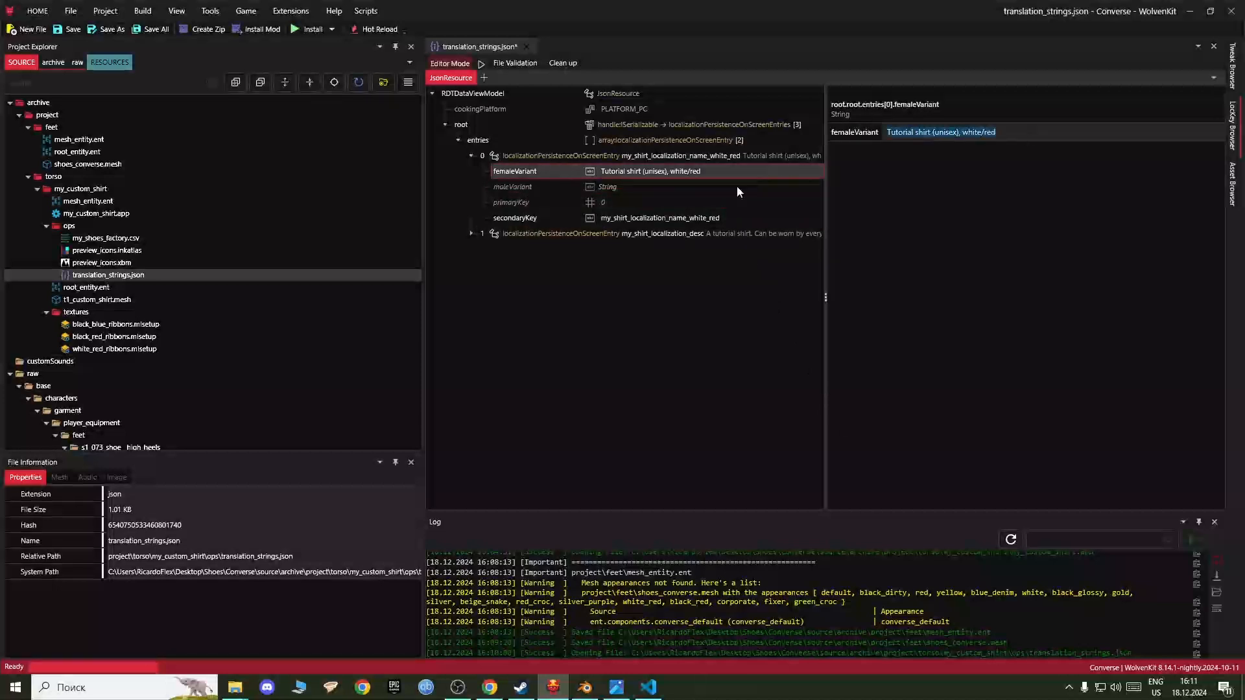
{"action": "key", "text": "BackSpace"}
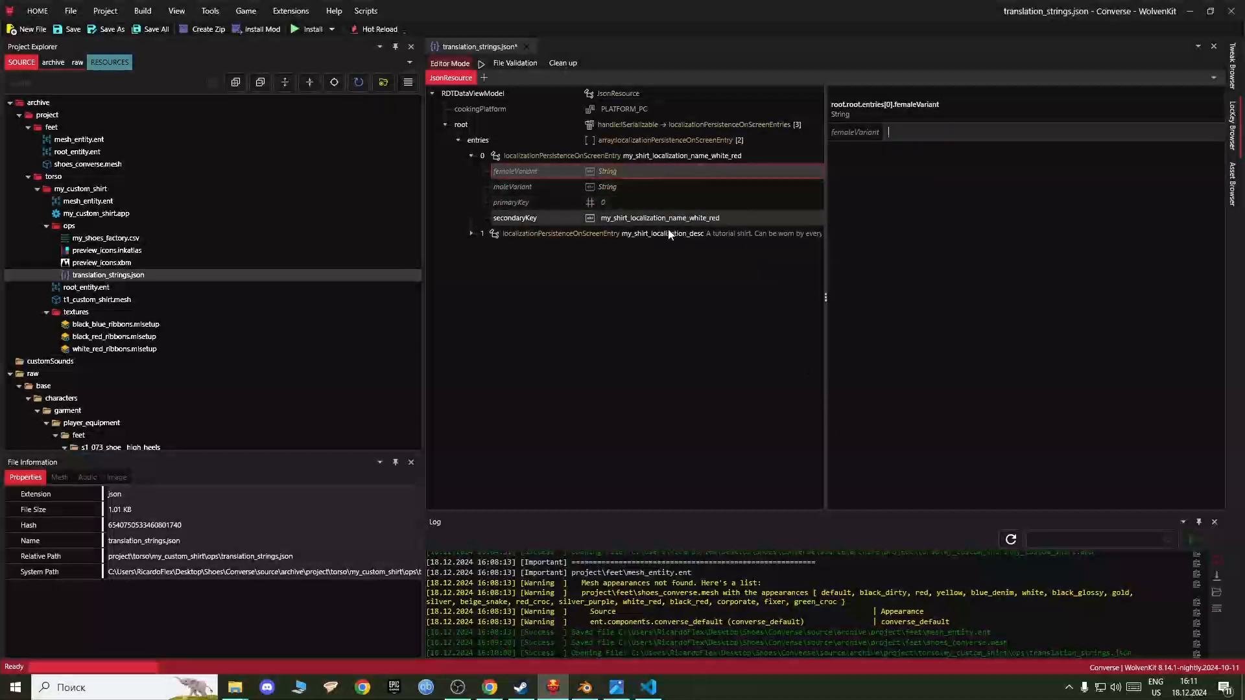
Step: Copy displayName my_shirt_localization_name_shoes_default from the tweak YAML in VS Code into the first localization entry's secondaryKey in WolvenKit
{"action": "left_click", "coordinate": [642, 220]}
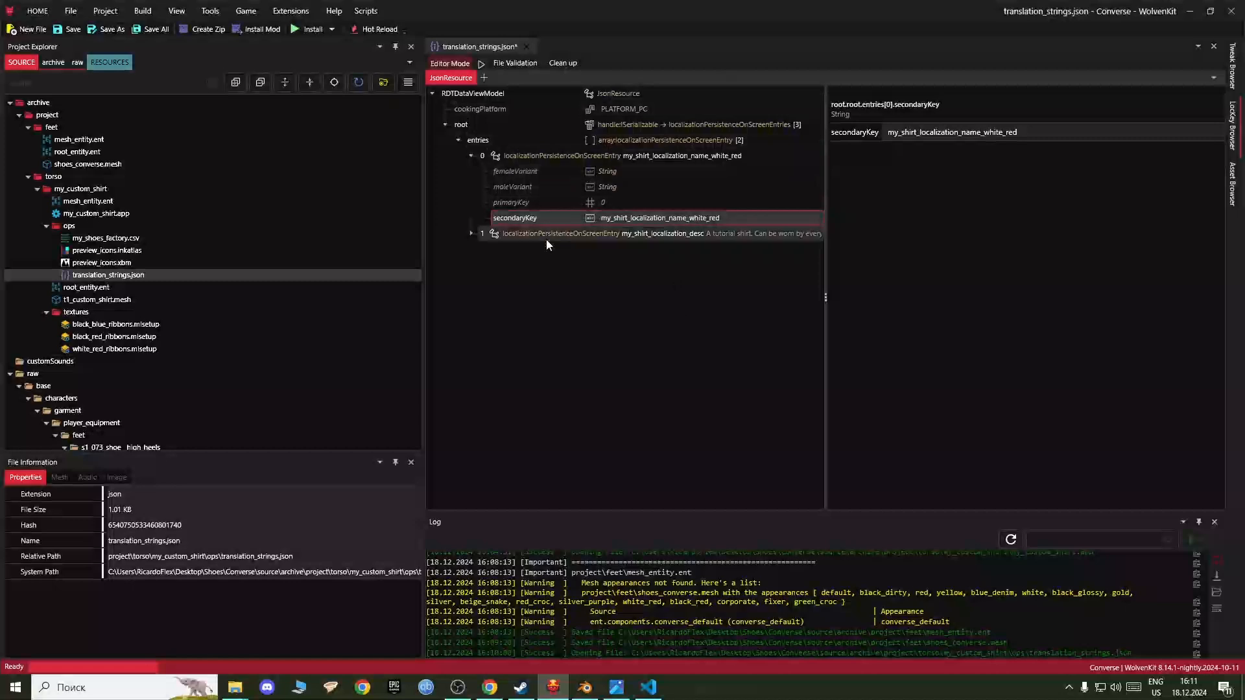
{"action": "left_click", "coordinate": [650, 687]}
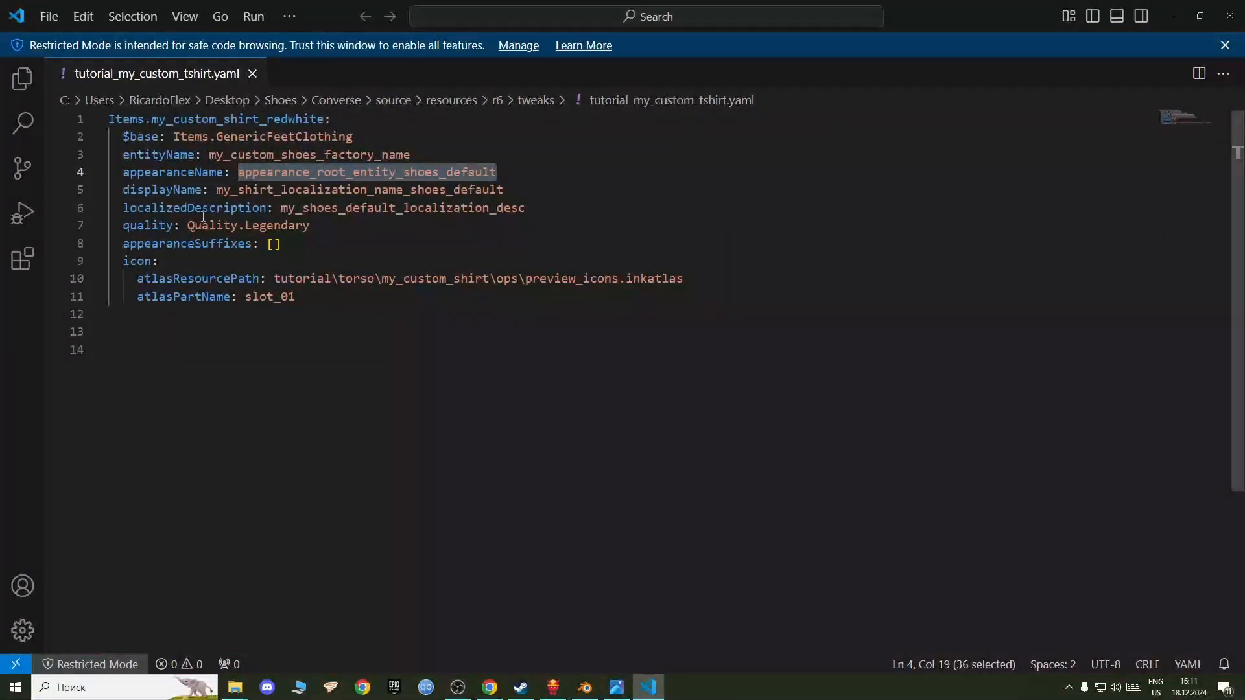
{"action": "left_click_drag", "start_coordinate": [218, 190], "coordinate": [505, 189]}
{"action": "key", "text": "ctrl+c"}
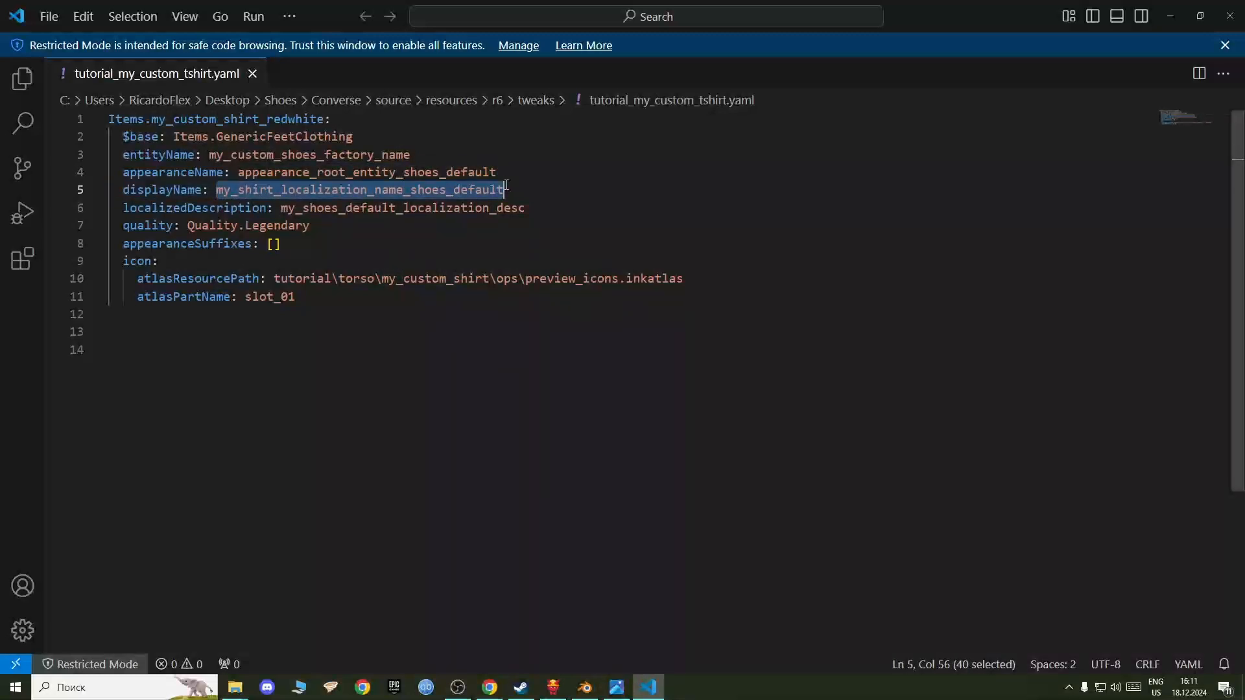
{"action": "left_click", "coordinate": [584, 689]}
{"action": "left_click", "coordinate": [582, 690]}
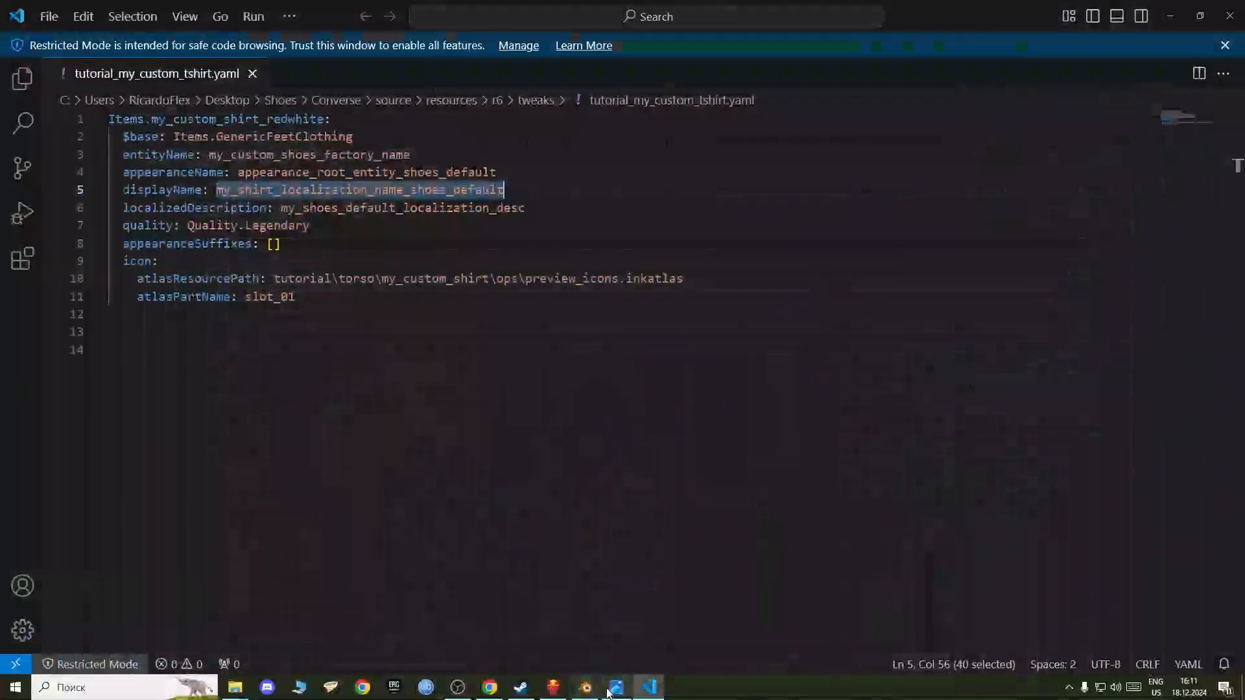
{"action": "left_click", "coordinate": [553, 687]}
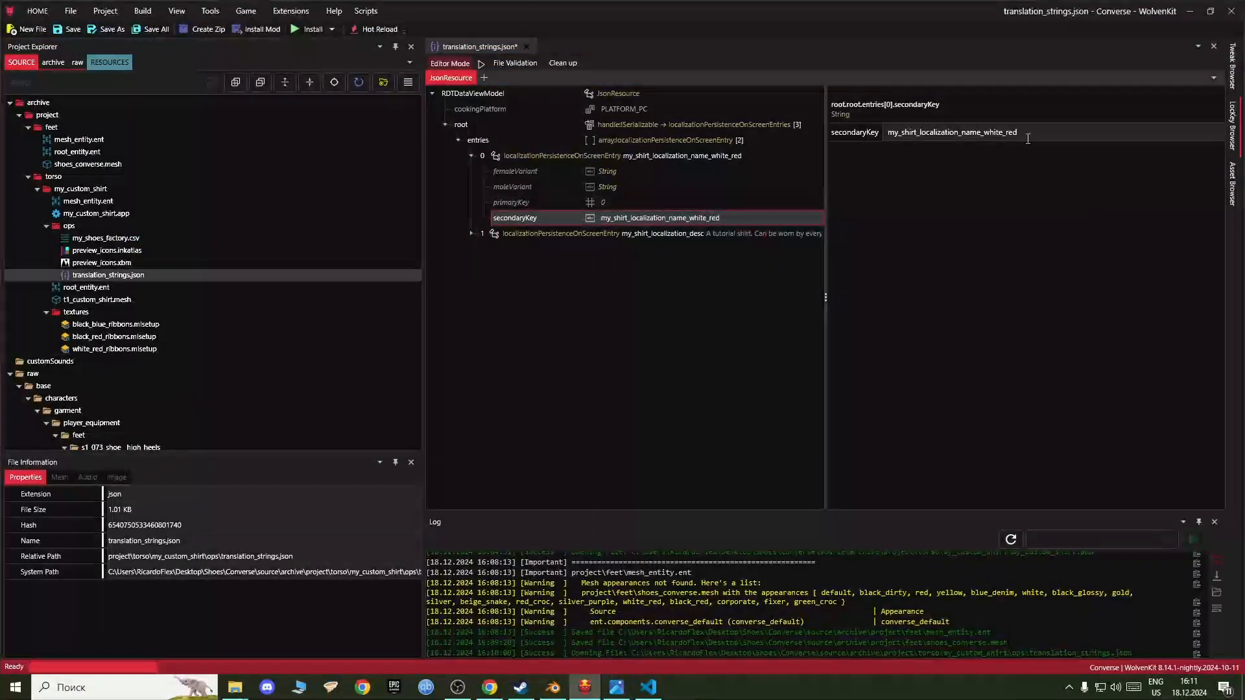
{"action": "left_click_drag", "start_coordinate": [902, 133], "coordinate": [846, 156]}
{"action": "key", "text": "ctrl+v"}
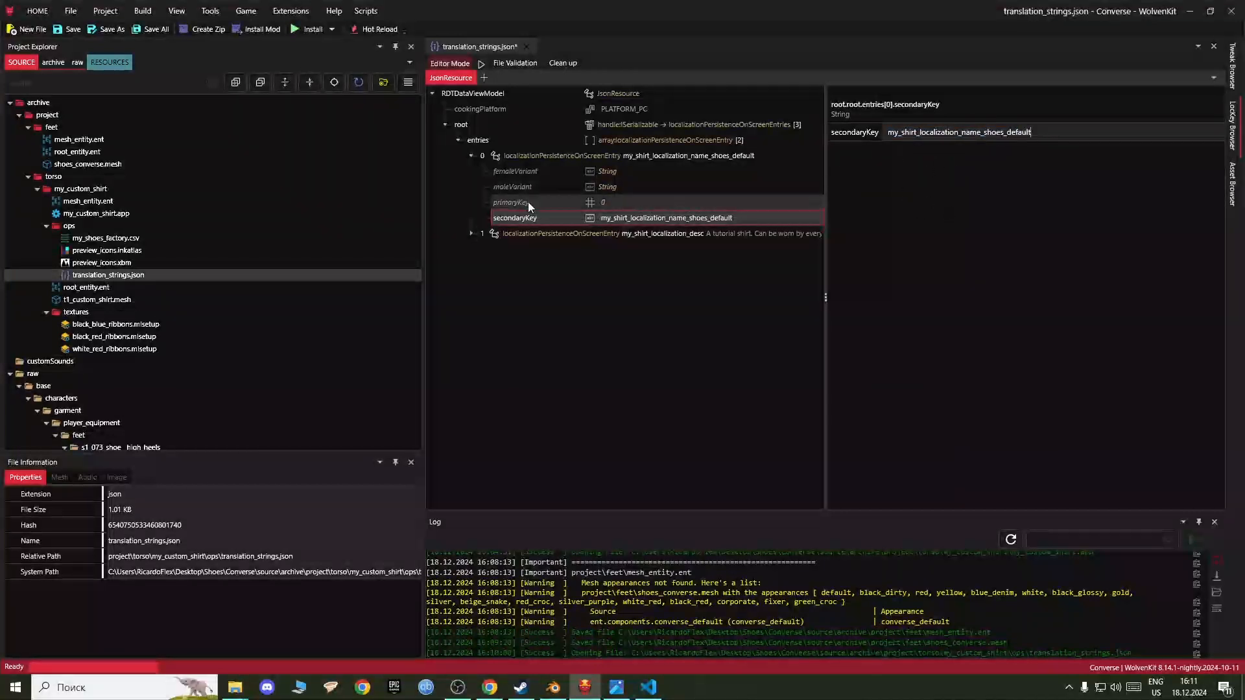
Step: Set the femaleVariant of the my_shirt_localization_name_shoes_default entry to "Converse Shoes" and collapse the entry
{"action": "left_click", "coordinate": [529, 177]}
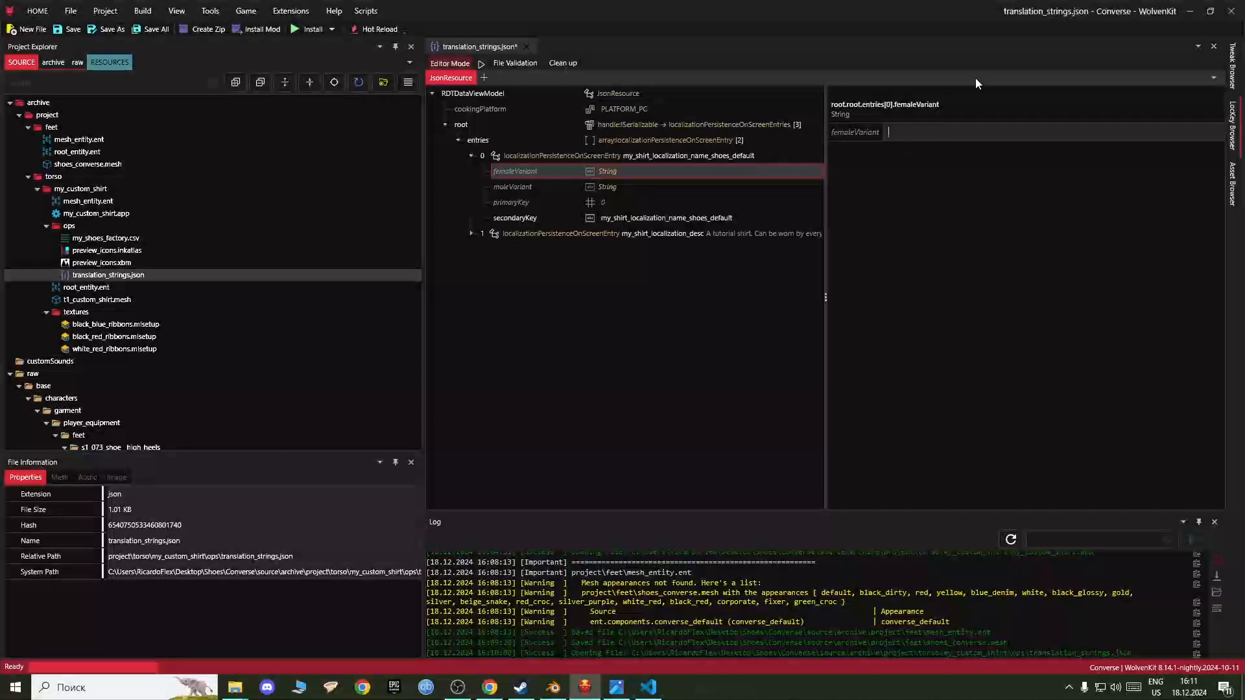
{"action": "type", "text": "Converse"}
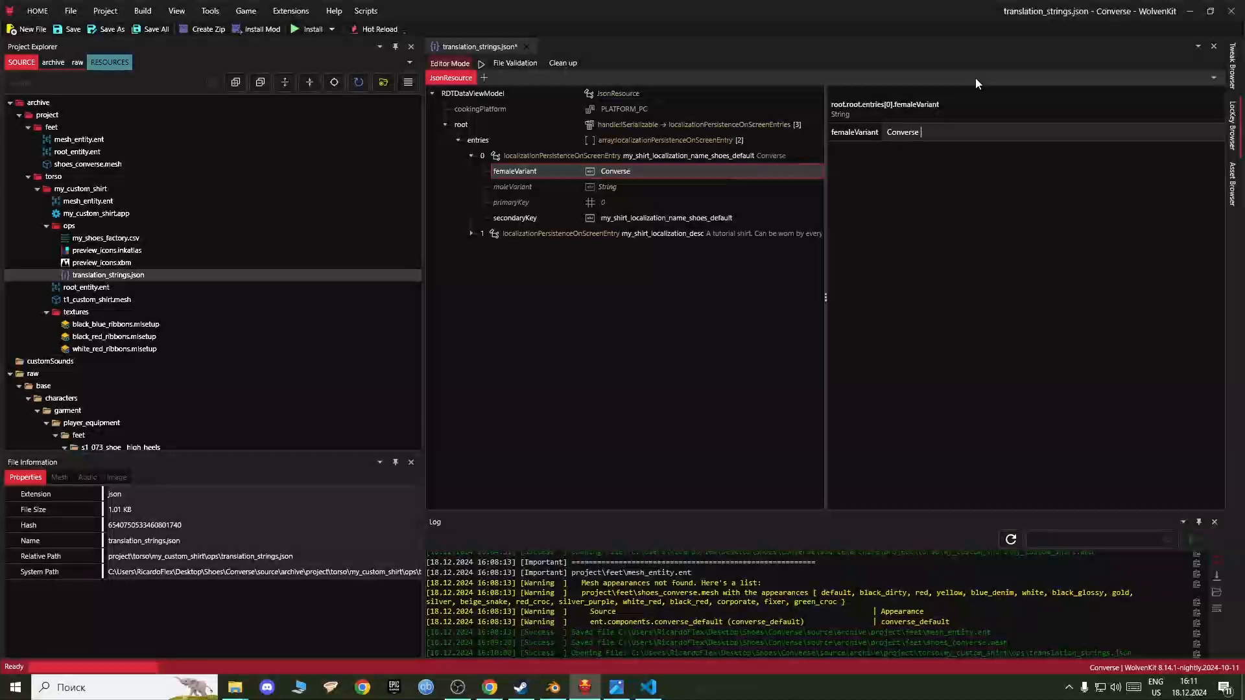
{"action": "type", "text": " Shoes"}
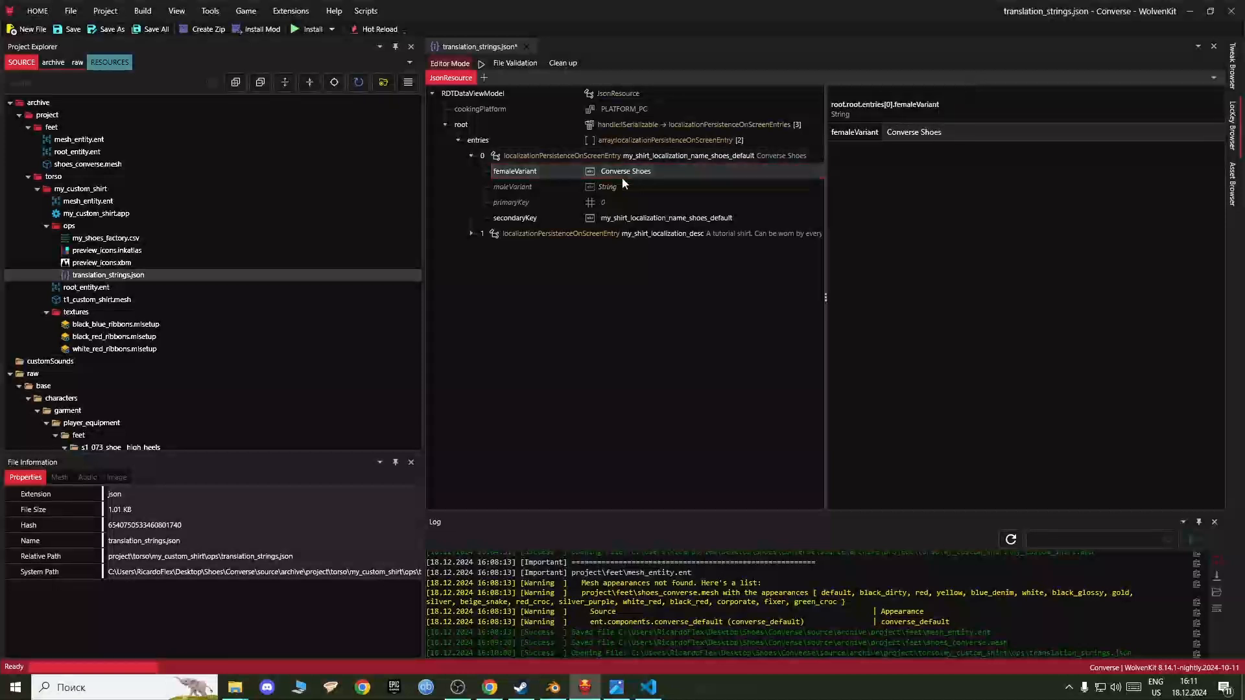
{"action": "left_click", "coordinate": [470, 155]}
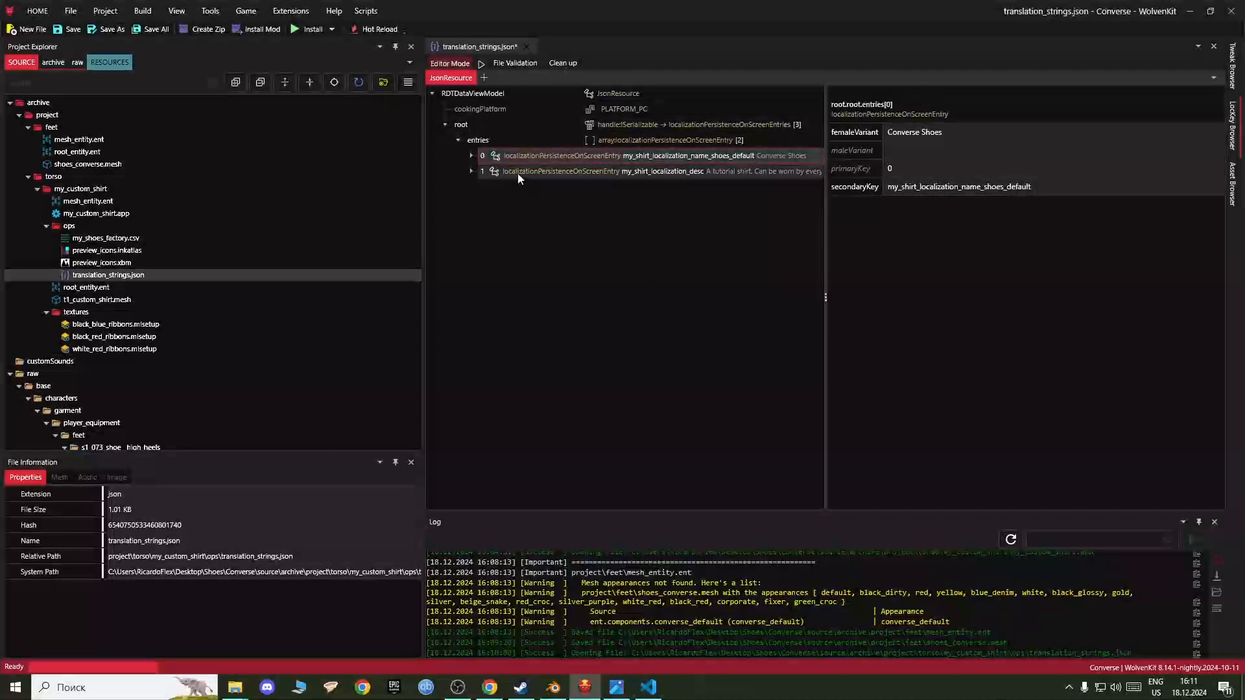
Step: Copy localizedDescription my_shoes_default_localization_desc from the YAML in VS Code into the second localization entry's secondaryKey in WolvenKit
{"action": "left_click", "coordinate": [471, 171]}
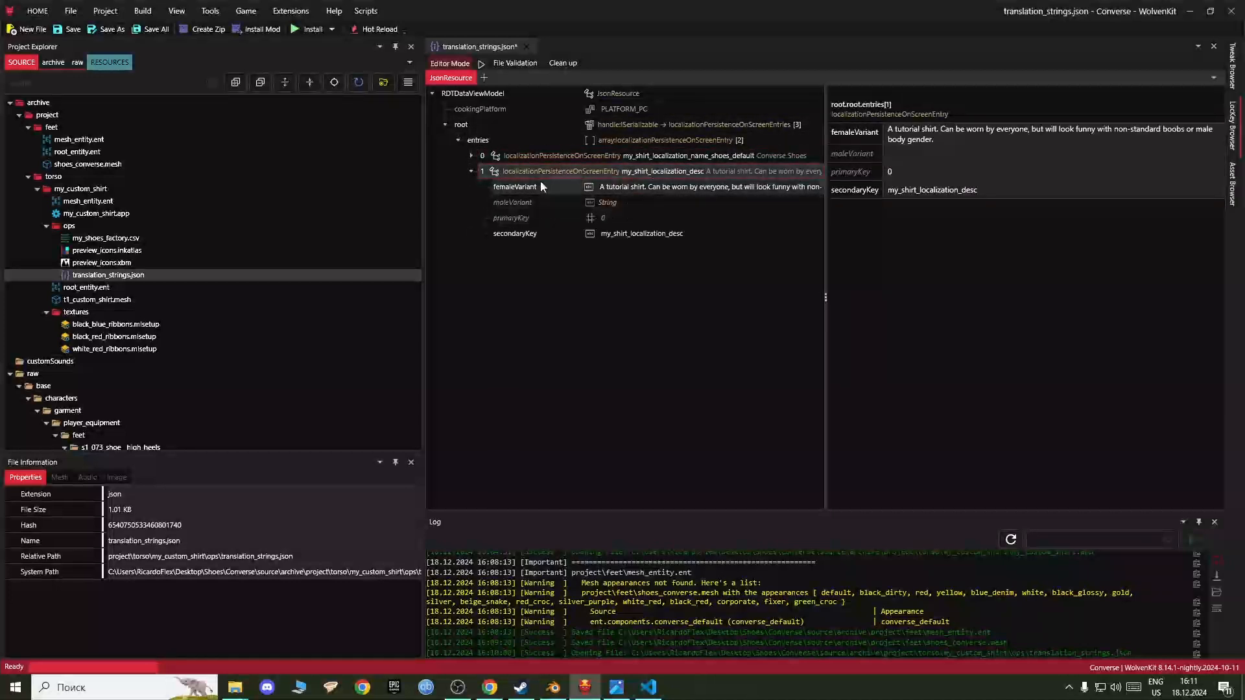
{"action": "left_click", "coordinate": [535, 235]}
{"action": "left_click", "coordinate": [647, 689]}
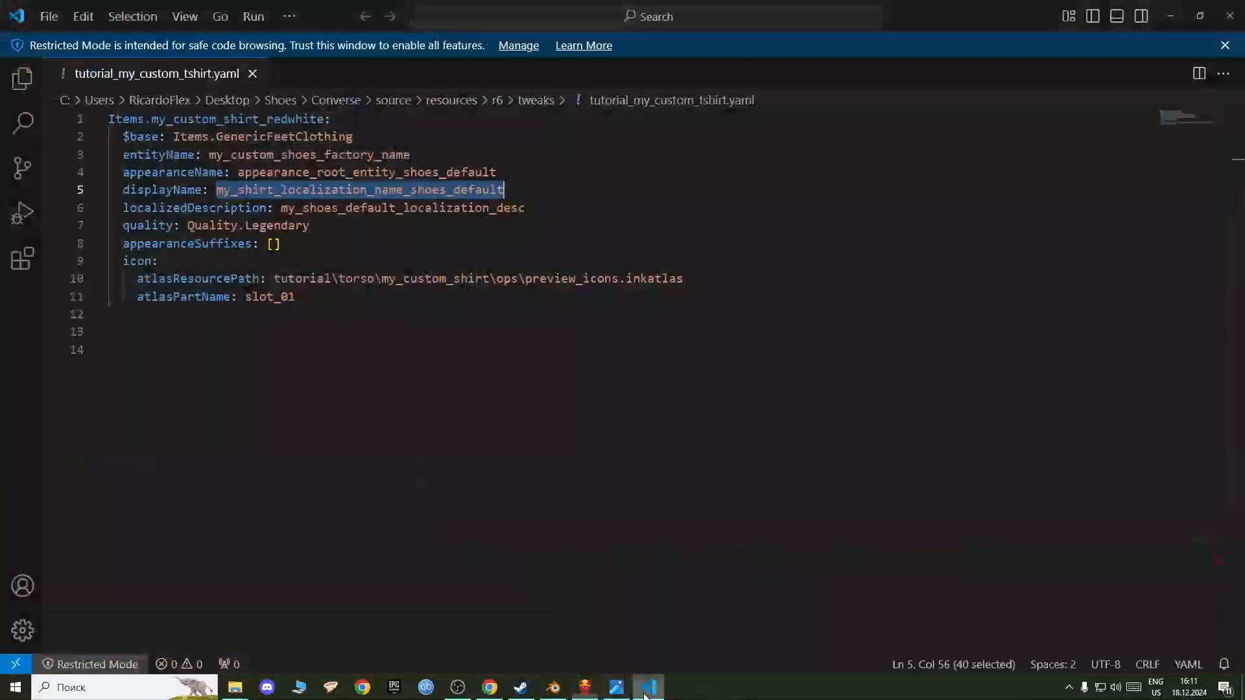
{"action": "double_click", "coordinate": [281, 207]}
{"action": "key", "text": "ctrl+c"}
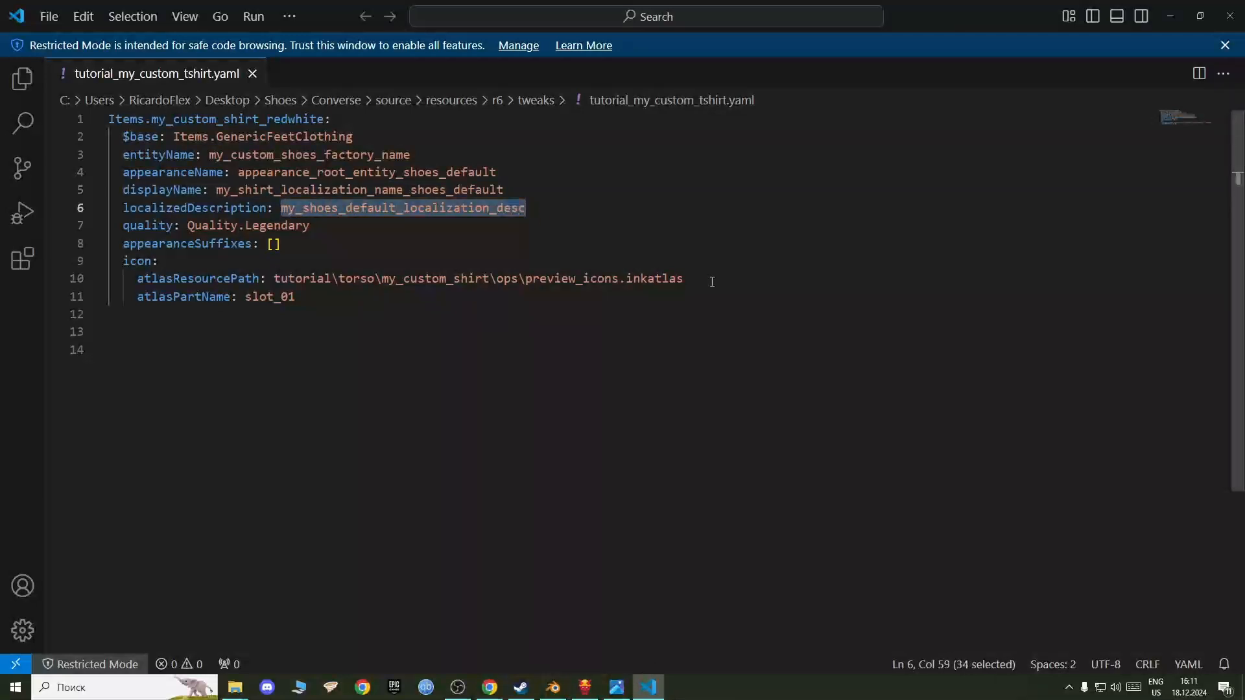
{"action": "left_click", "coordinate": [585, 687]}
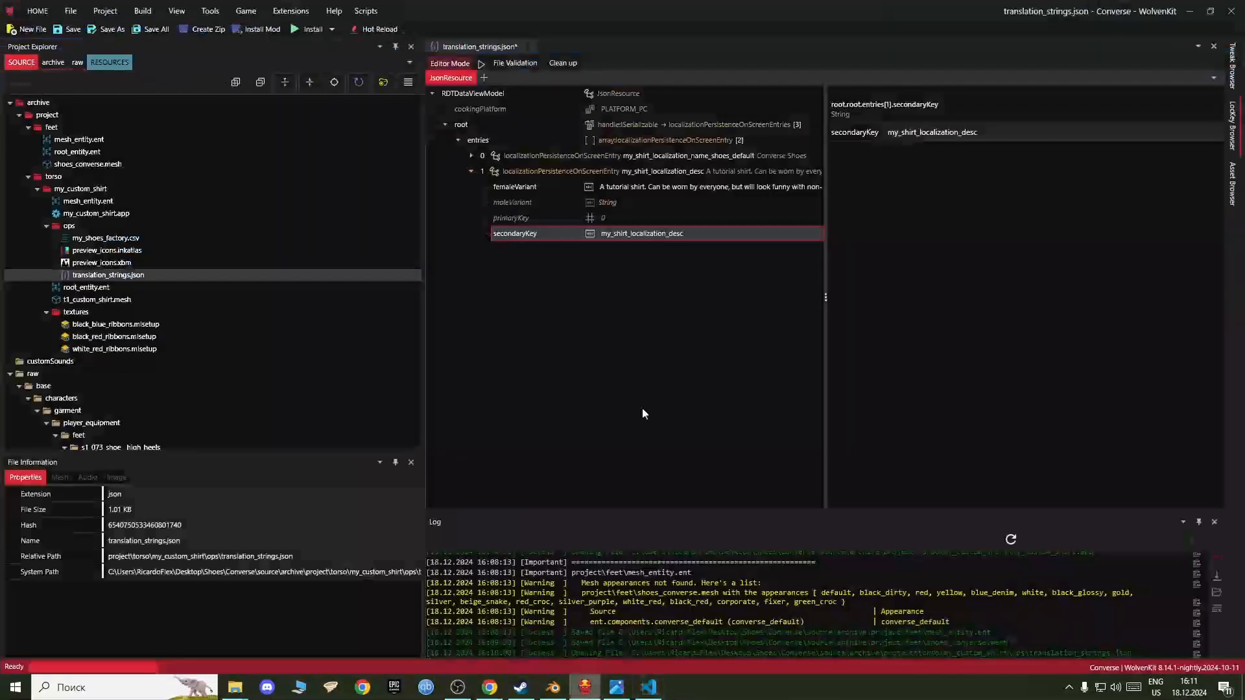
{"action": "double_click", "coordinate": [1000, 132]}
{"action": "key", "text": "ctrl+v"}
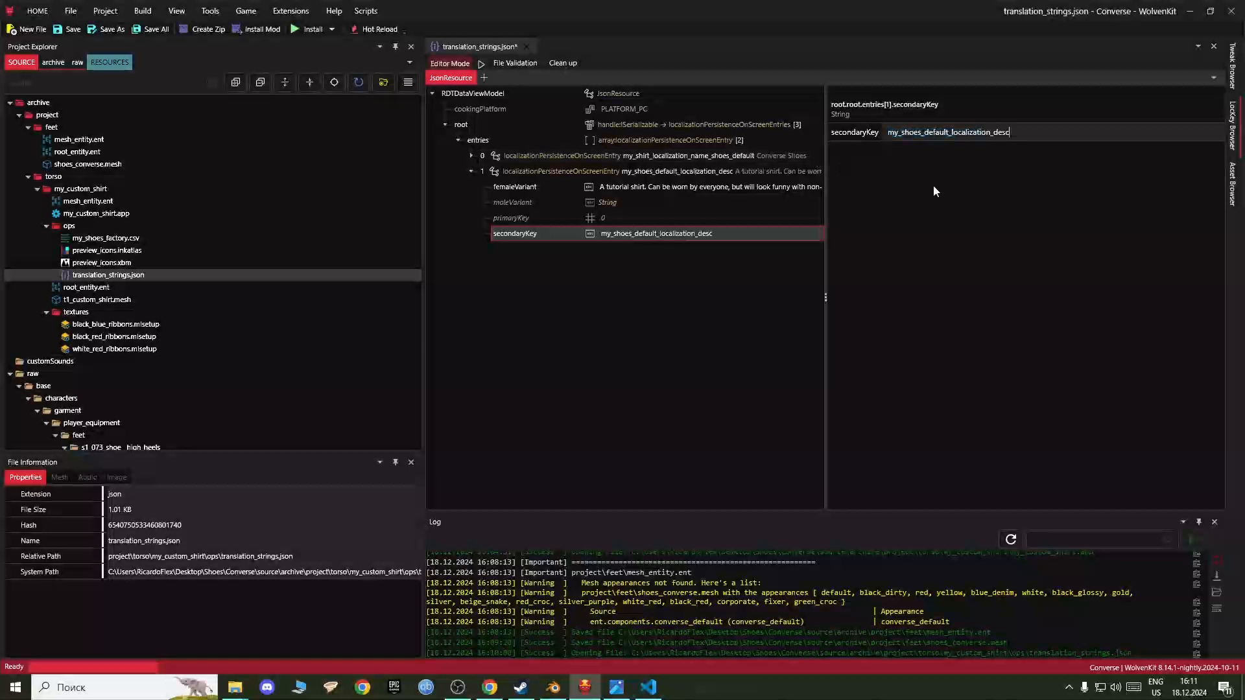
Step: Replace the description entry's femaleVariant text with "Stylish kicks", then save and close translation_strings.json
{"action": "left_click", "coordinate": [634, 189]}
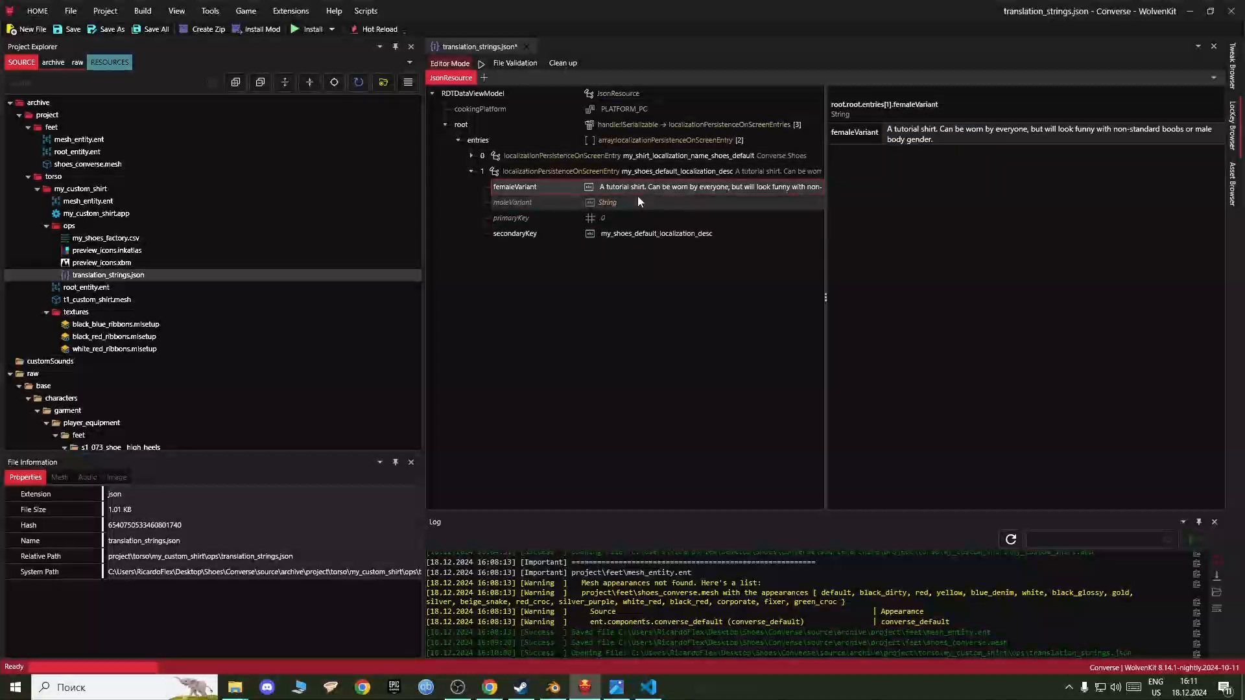
{"action": "key", "text": "ctrl+a"}
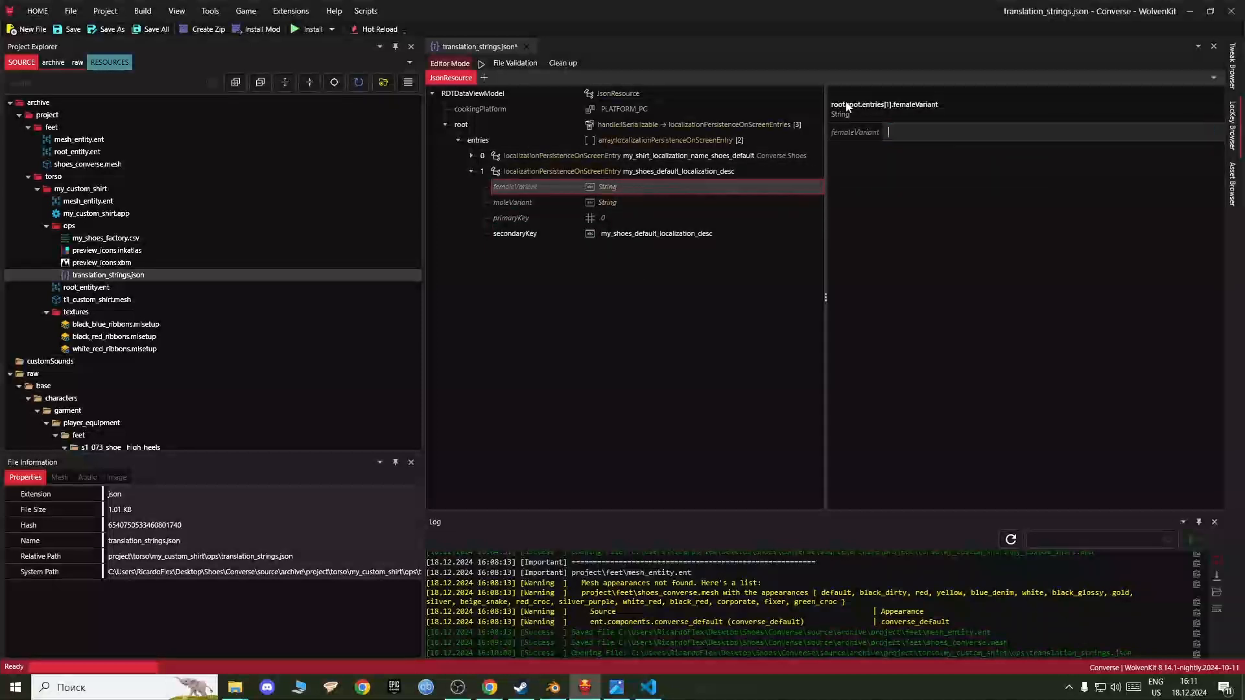
{"action": "key", "text": "BackSpace"}
{"action": "type", "text": "Sty"}
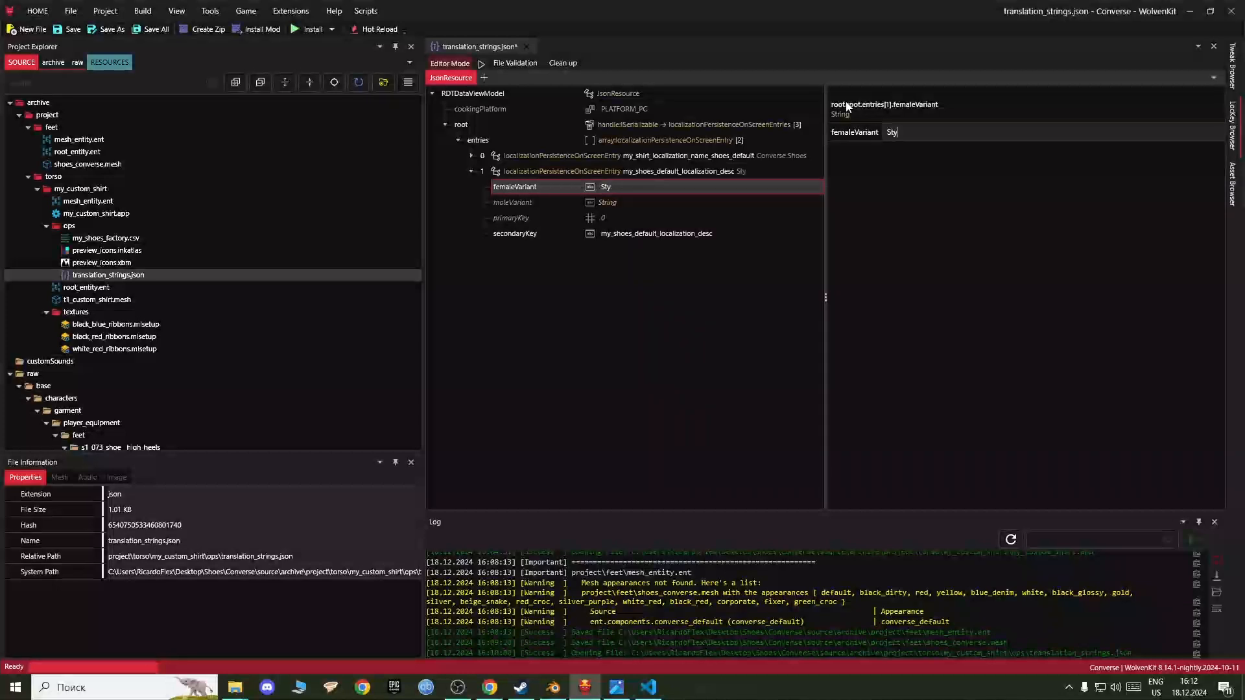
{"action": "type", "text": "lish kicks"}
{"action": "left_click", "coordinate": [65, 31]}
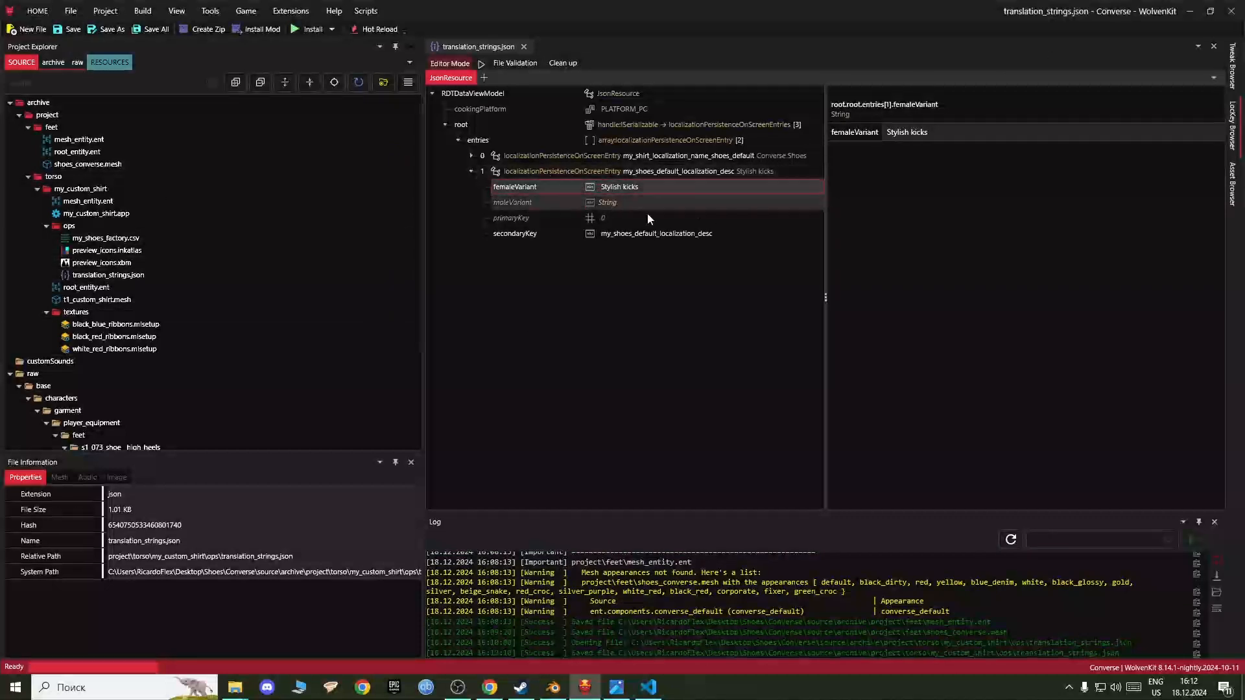
{"action": "left_click", "coordinate": [472, 157]}
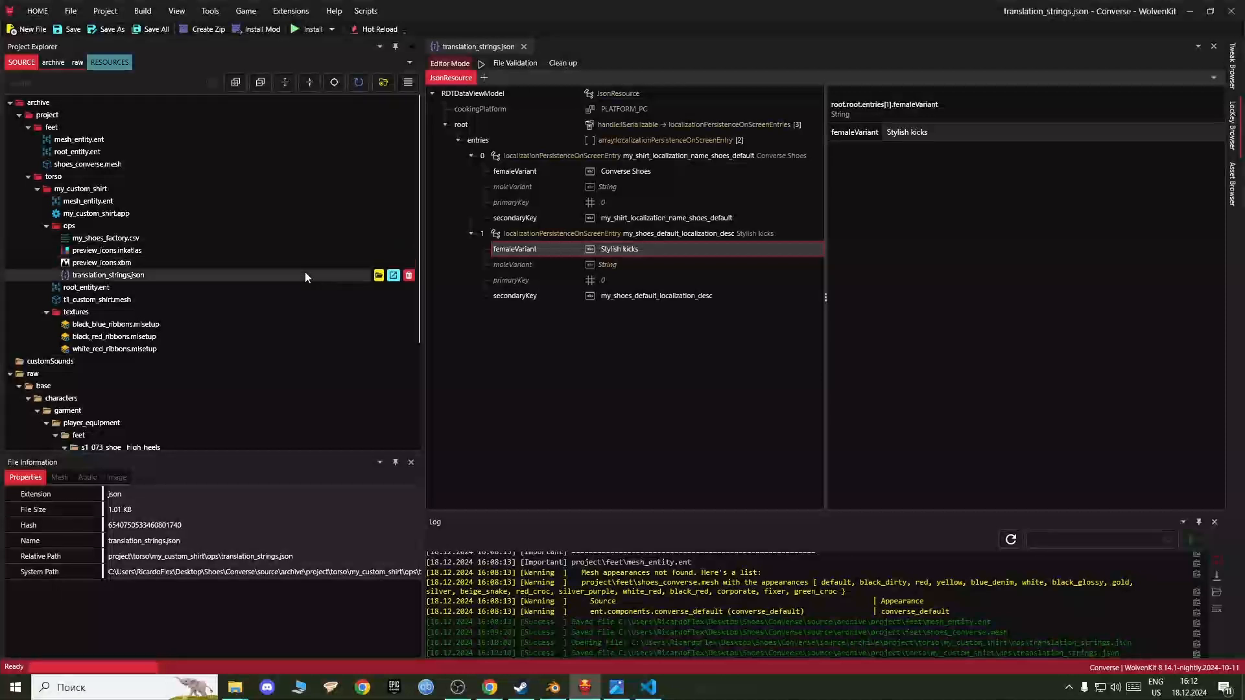
{"action": "left_click", "coordinate": [525, 48]}
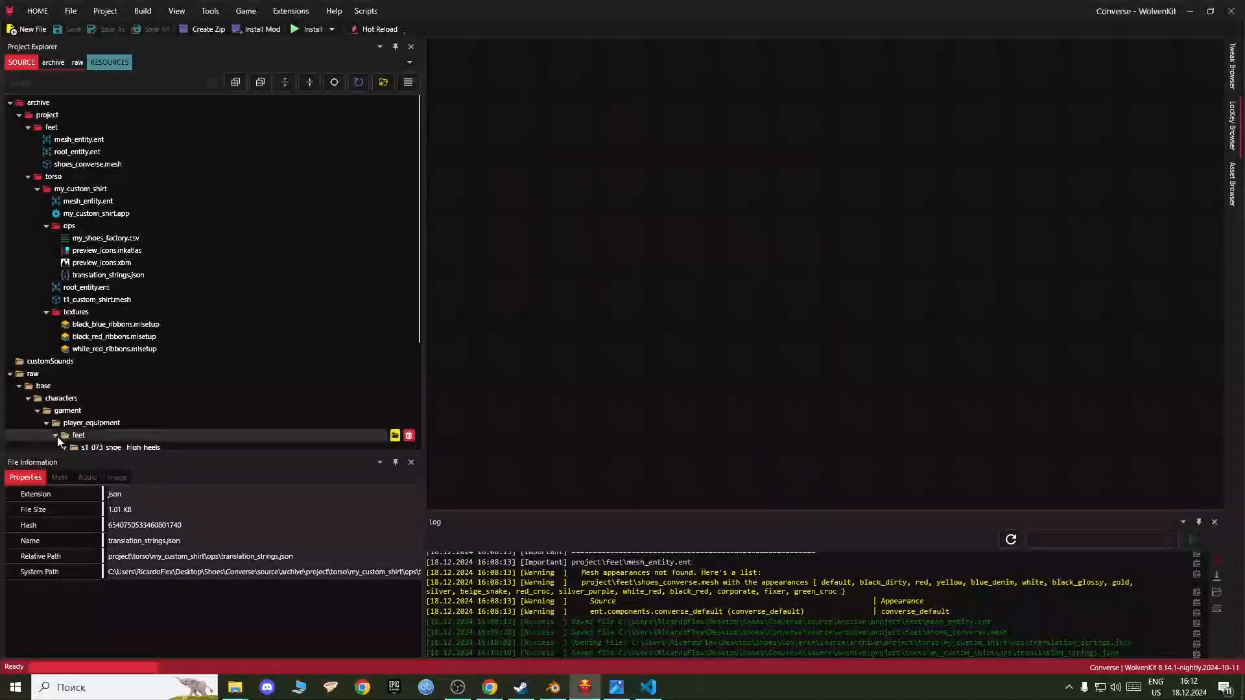
Step: Delete white_red_ribbons.mlsetup, black_blue_ribbons.mlsetup and black_red_ribbons.mlsetup from the my_custom_shirt textures folder
{"action": "left_click", "coordinate": [120, 350]}
{"action": "left_click", "coordinate": [108, 327], "text": "shift"}
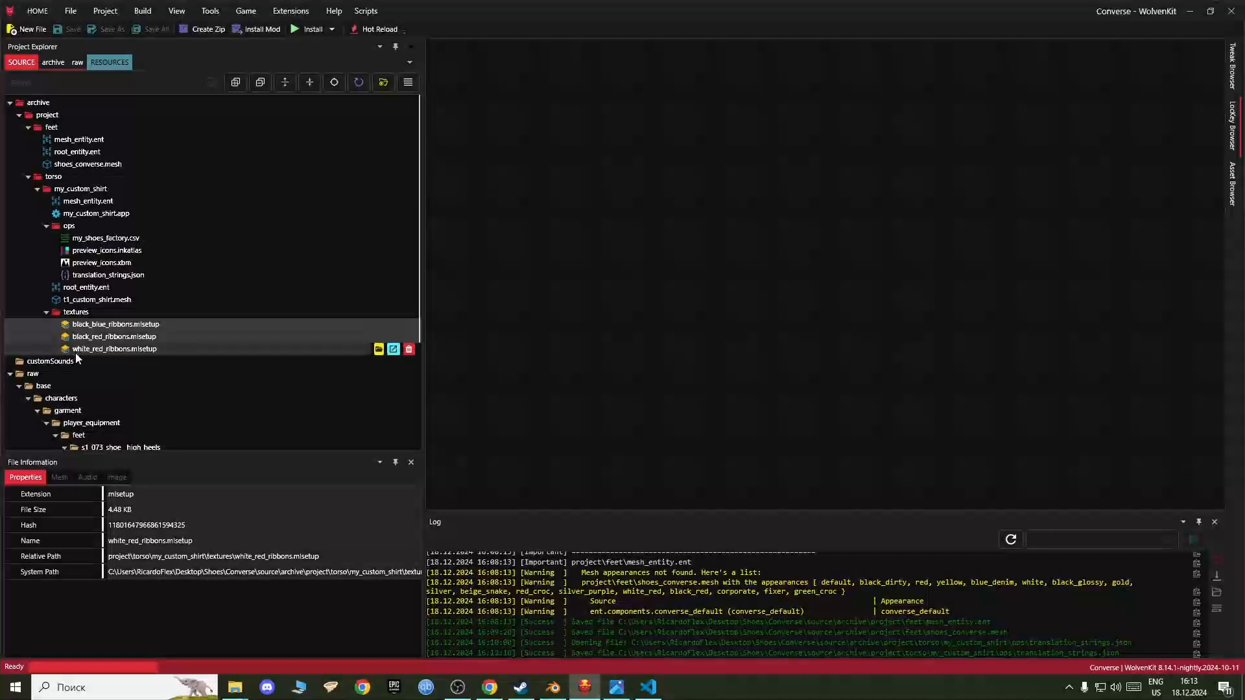
{"action": "left_click", "coordinate": [410, 350]}
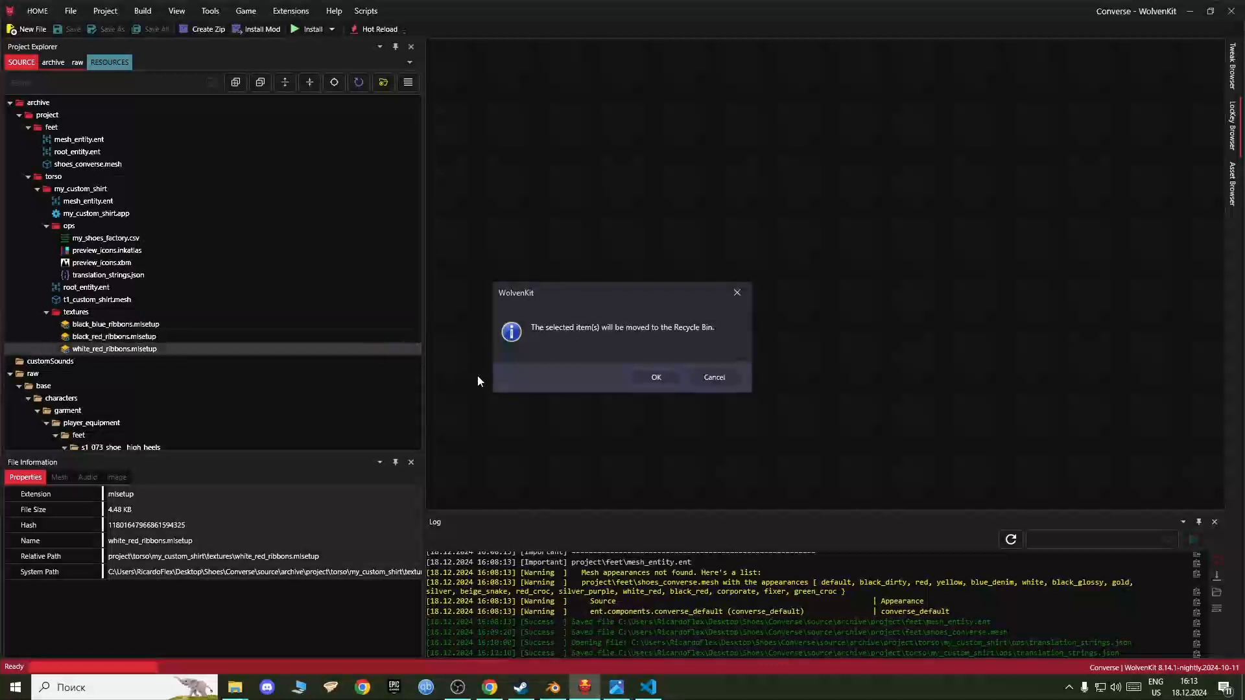
{"action": "left_click", "coordinate": [640, 374]}
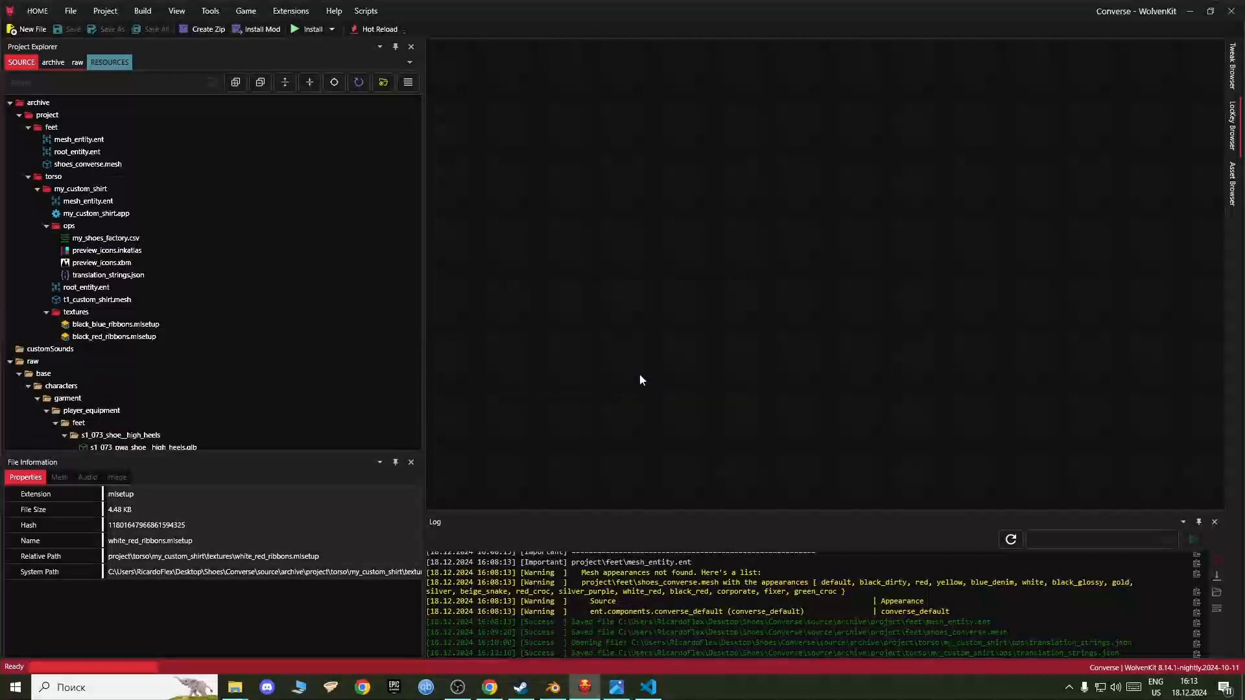
{"action": "left_click", "coordinate": [194, 324]}
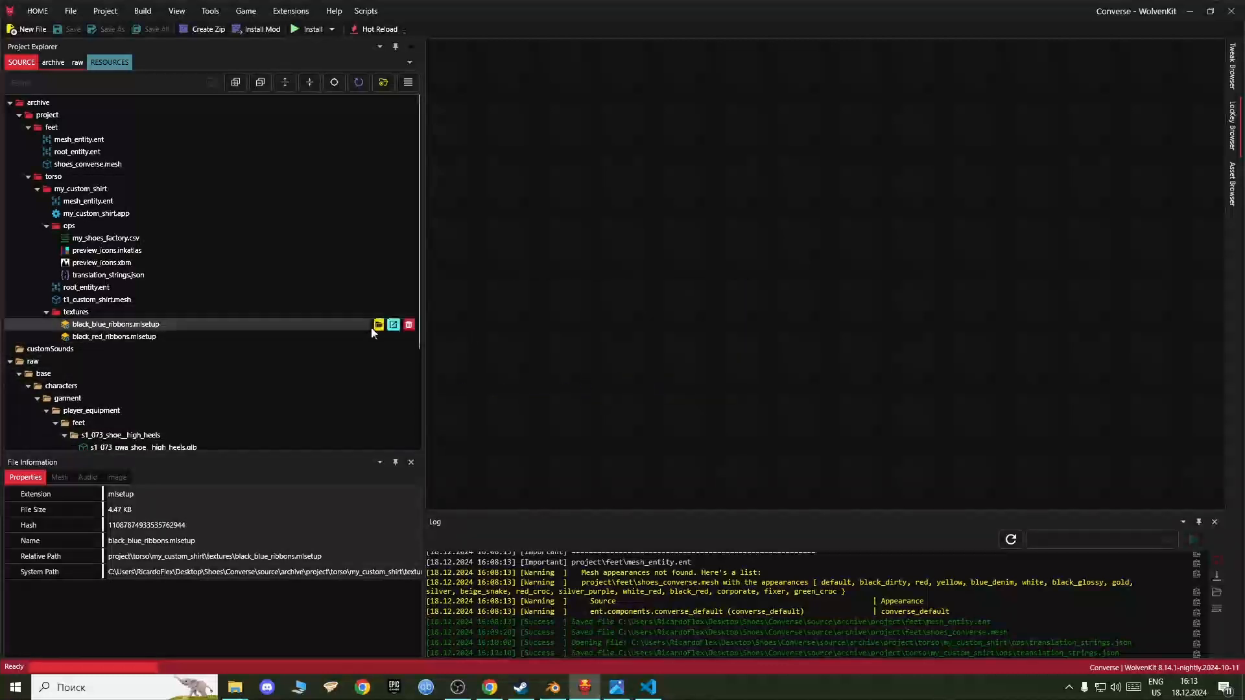
{"action": "left_click", "coordinate": [409, 325]}
{"action": "left_click", "coordinate": [652, 378]}
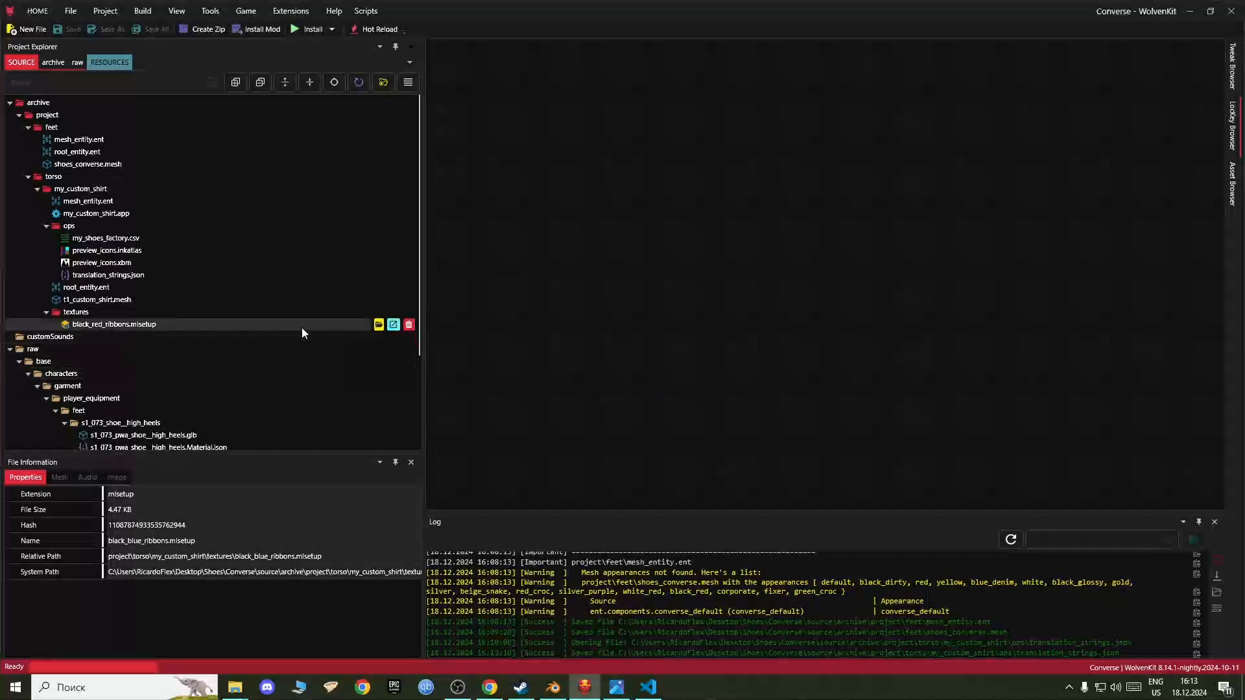
{"action": "left_click", "coordinate": [301, 328]}
{"action": "left_click", "coordinate": [409, 326]}
{"action": "left_click", "coordinate": [642, 379]}
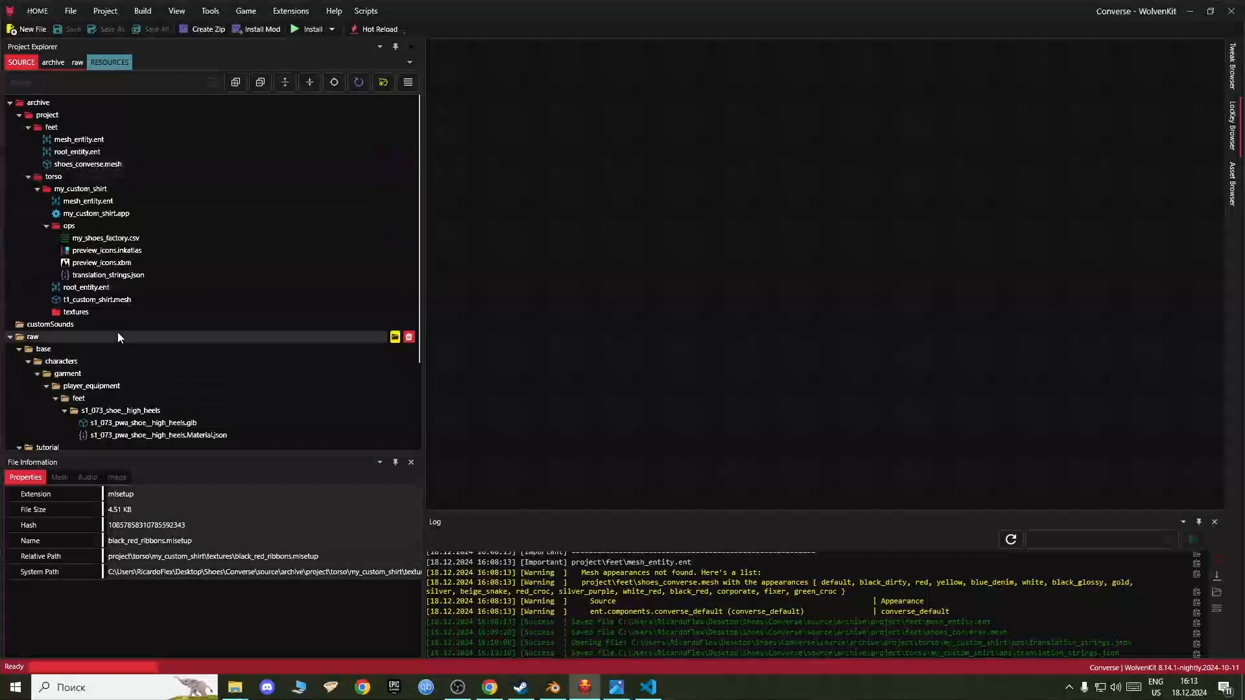
Step: Examine the emptied textures folder and the remaining archive and raw files in the project tree
{"action": "left_click", "coordinate": [127, 312]}
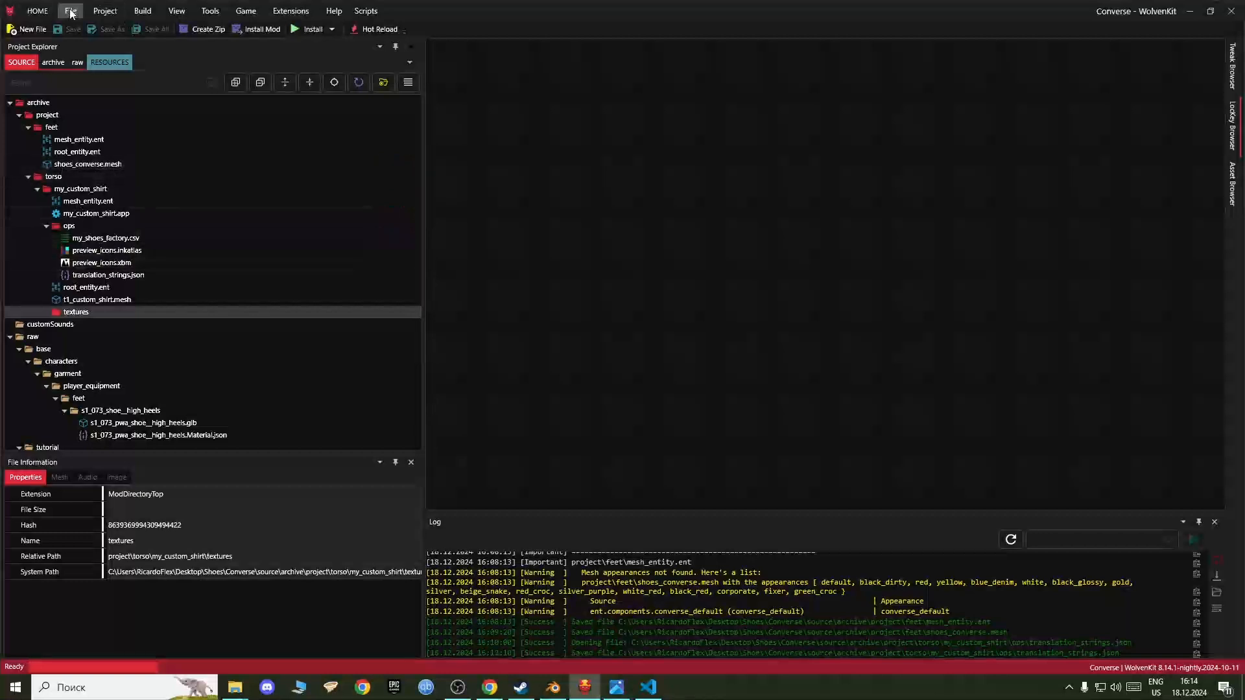
{"action": "scroll", "coordinate": [140, 290], "scroll_direction": "down", "scroll_amount": 1}
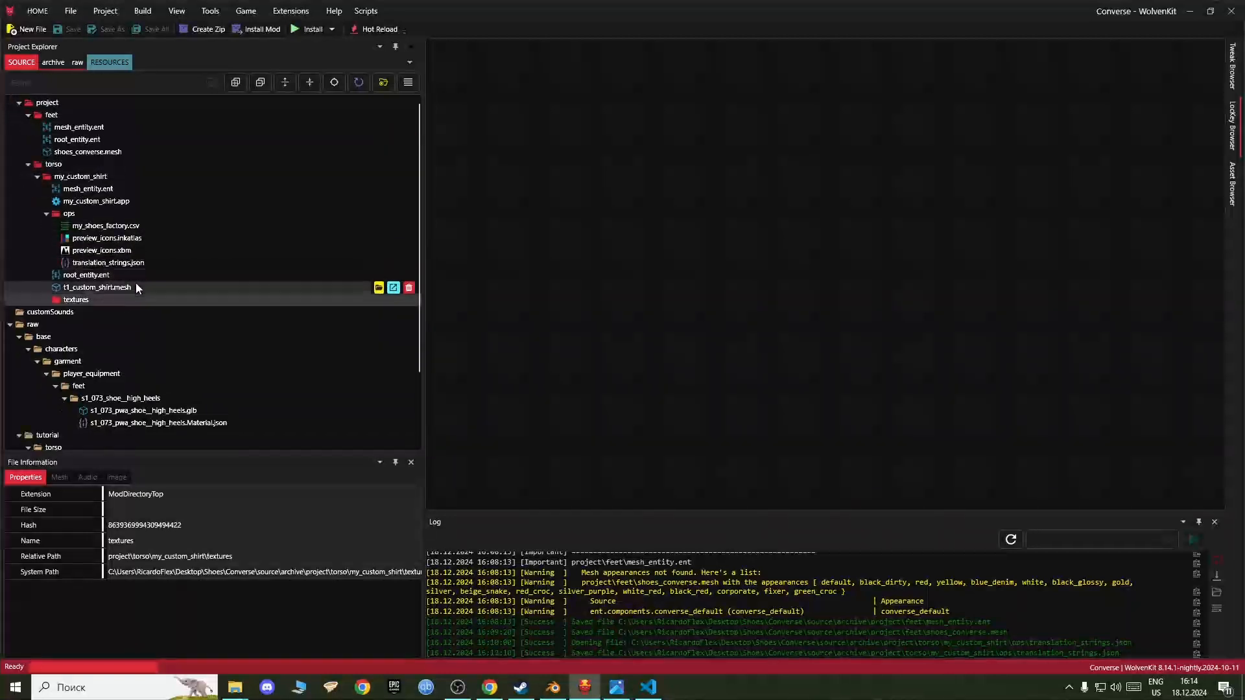
{"action": "scroll", "coordinate": [61, 102], "scroll_direction": "up", "scroll_amount": 1}
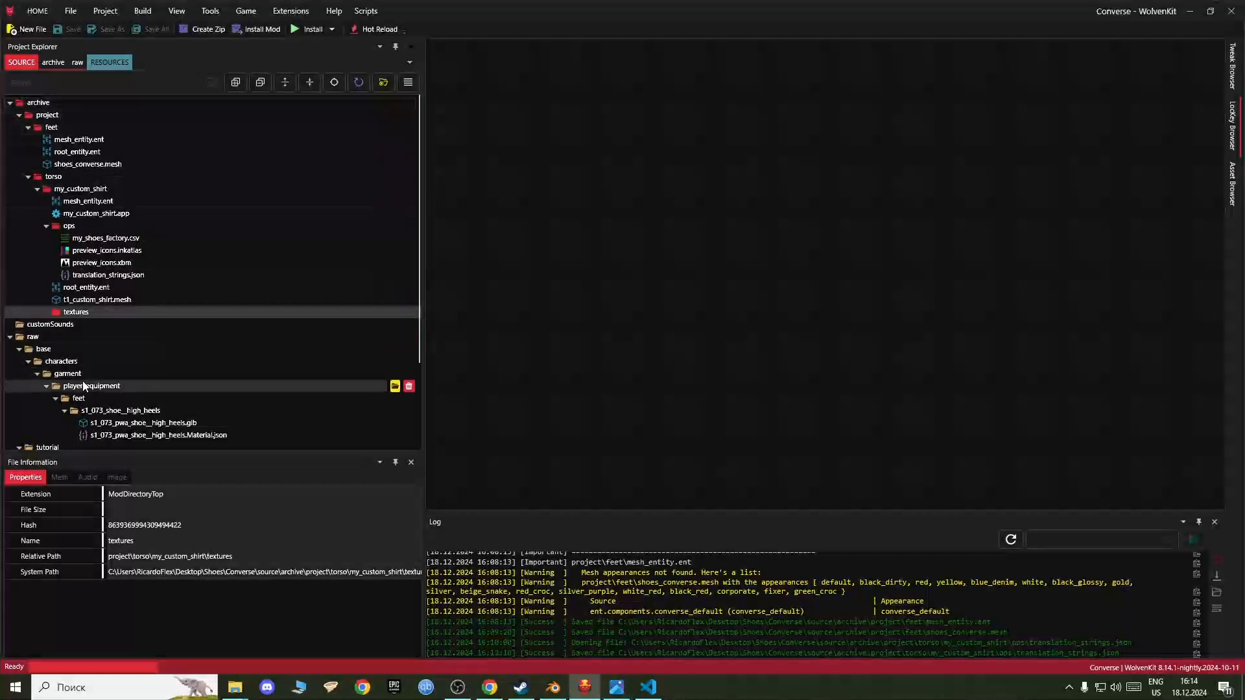
{"action": "scroll", "coordinate": [118, 367], "scroll_direction": "down", "scroll_amount": 2}
{"action": "scroll", "coordinate": [117, 368], "scroll_direction": "down", "scroll_amount": 1}
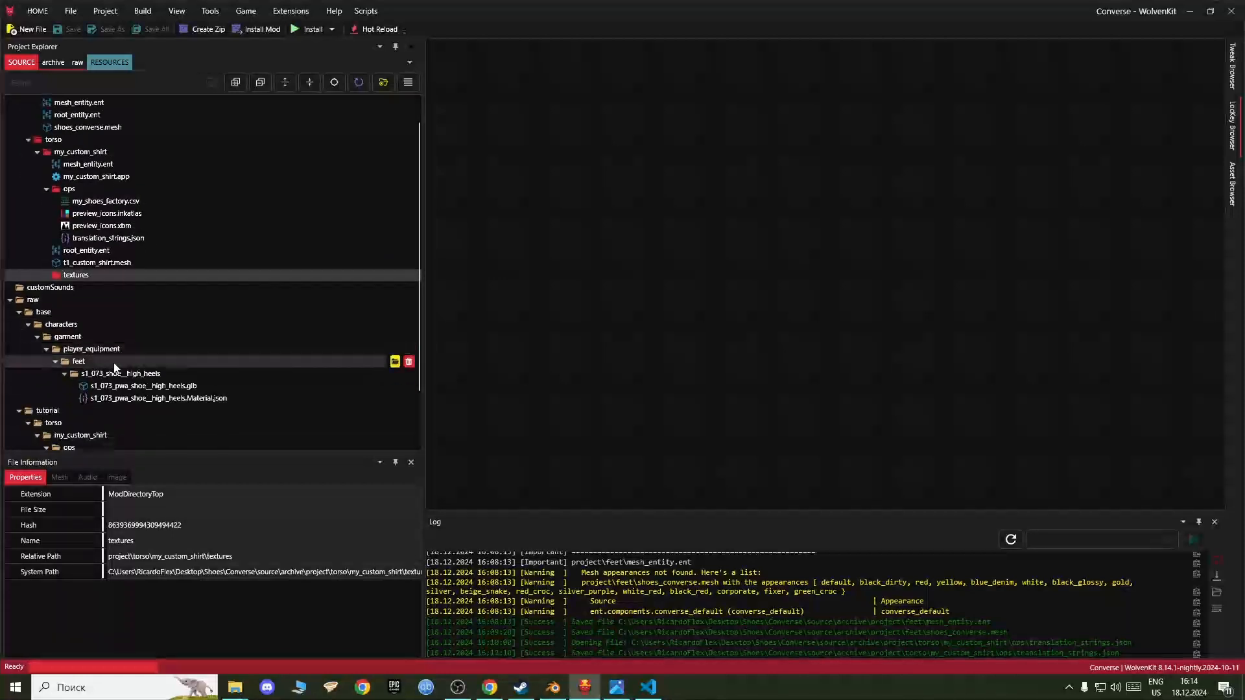
{"action": "scroll", "coordinate": [83, 201], "scroll_direction": "down", "scroll_amount": 2}
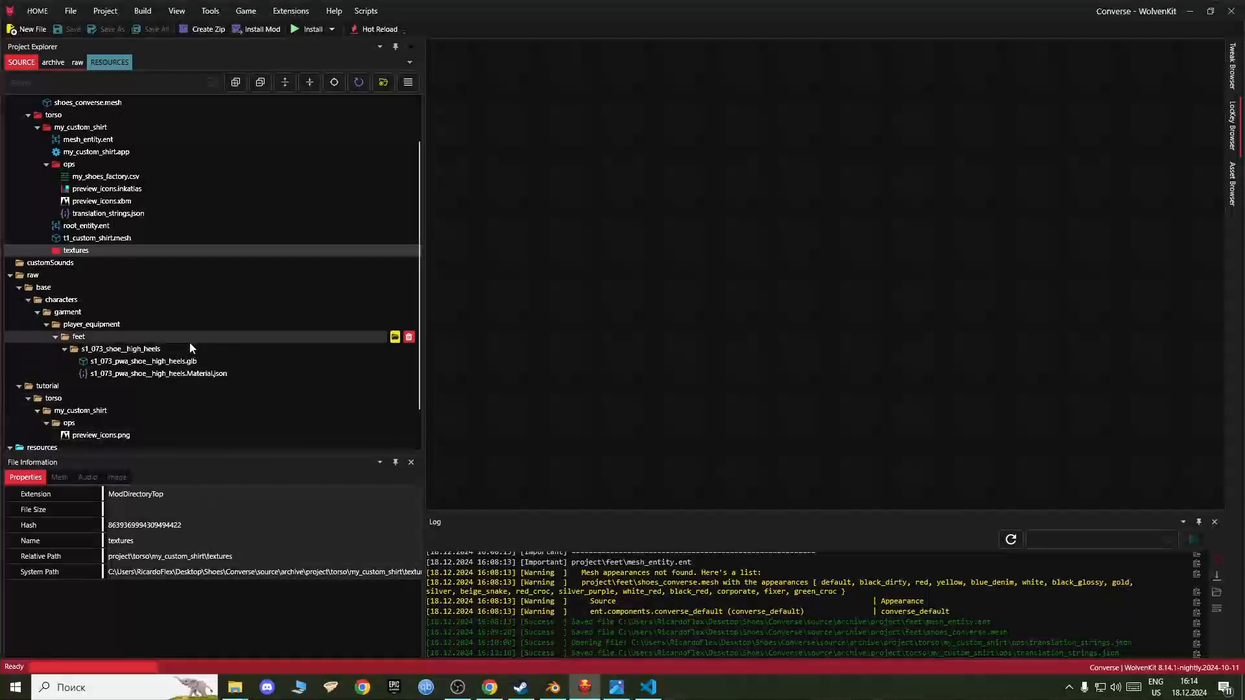
{"action": "scroll", "coordinate": [126, 306], "scroll_direction": "up", "scroll_amount": 2}
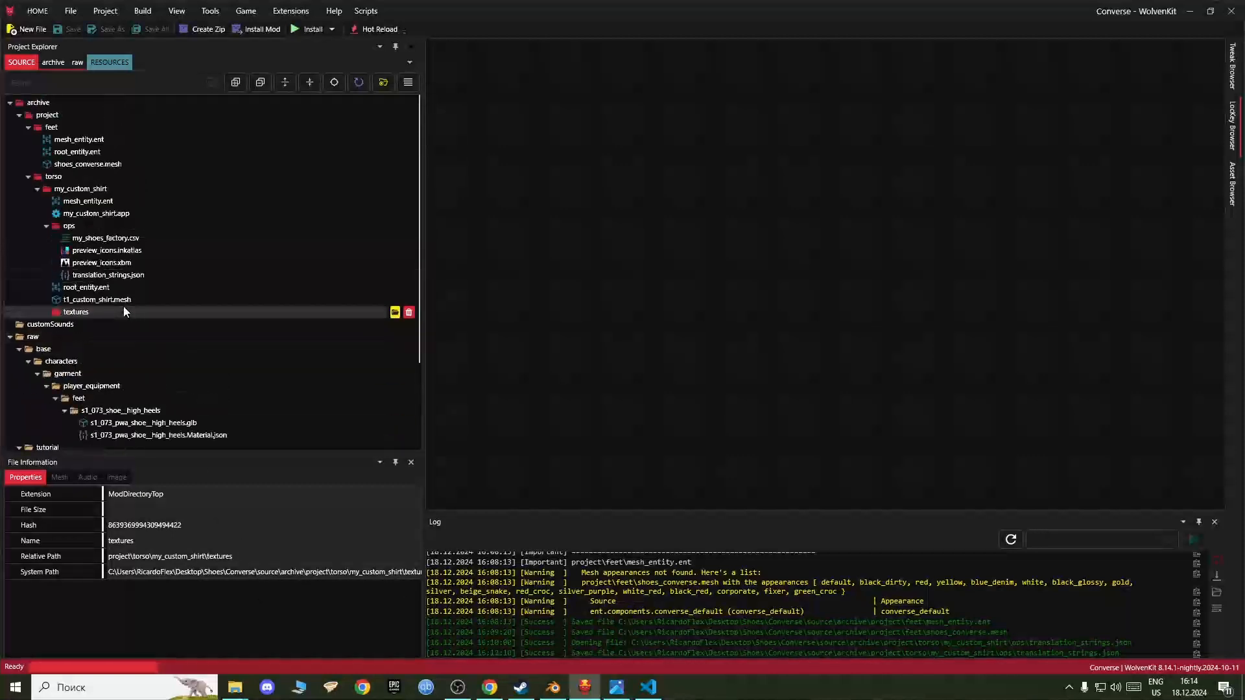
{"action": "scroll", "coordinate": [123, 307], "scroll_direction": "down", "scroll_amount": 1}
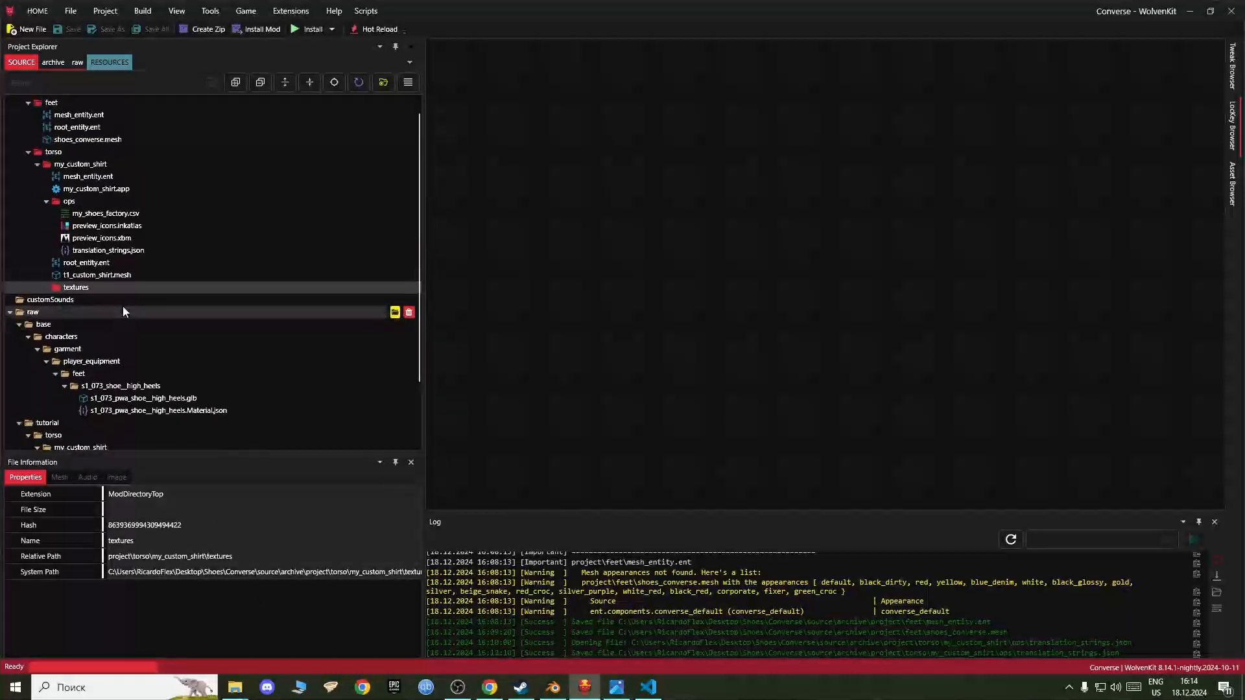
{"action": "scroll", "coordinate": [123, 306], "scroll_direction": "down", "scroll_amount": 1}
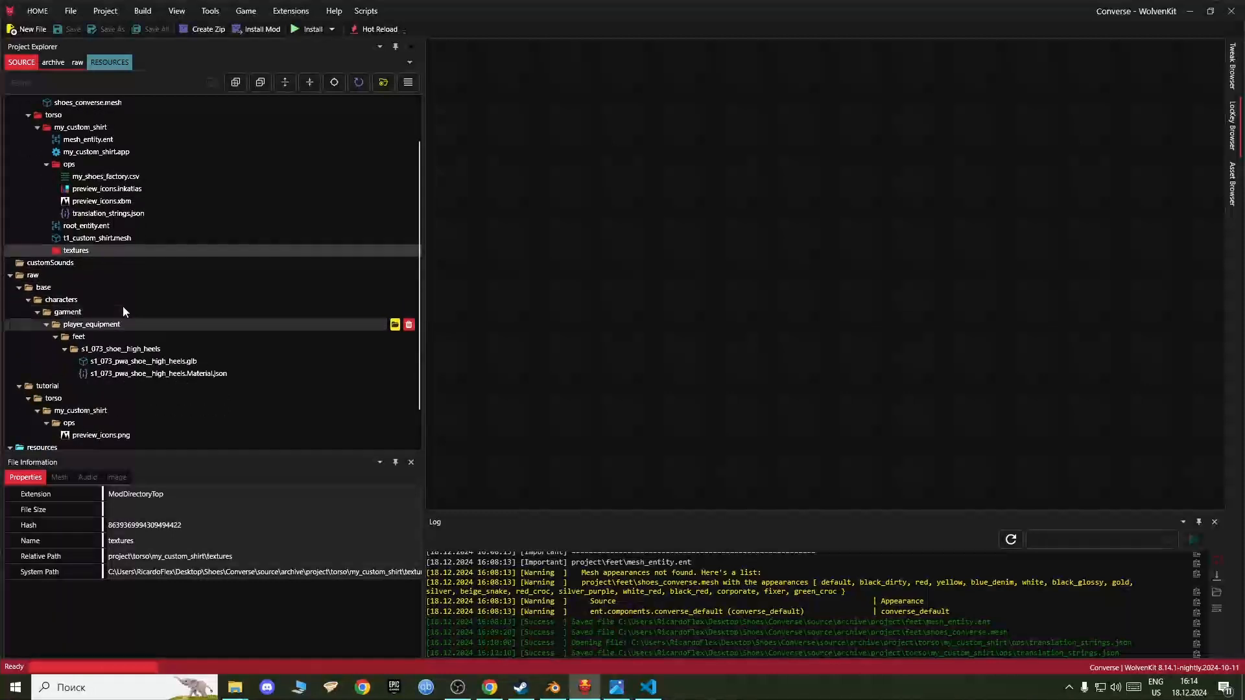
Step: Review the raw and resources folders in the project tree against the archive's project folder structure
{"action": "scroll", "coordinate": [122, 306], "scroll_direction": "up", "scroll_amount": 2}
{"action": "scroll", "coordinate": [308, 299], "scroll_direction": "down", "scroll_amount": 3}
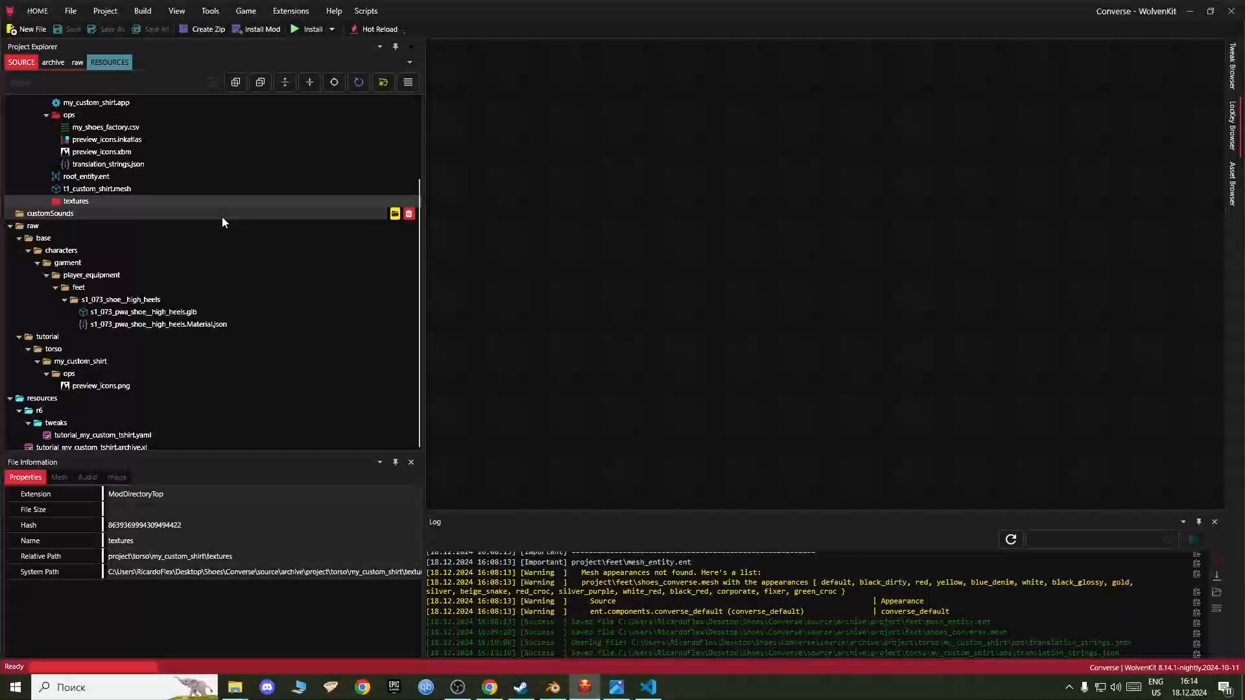
{"action": "scroll", "coordinate": [231, 223], "scroll_direction": "up", "scroll_amount": 3}
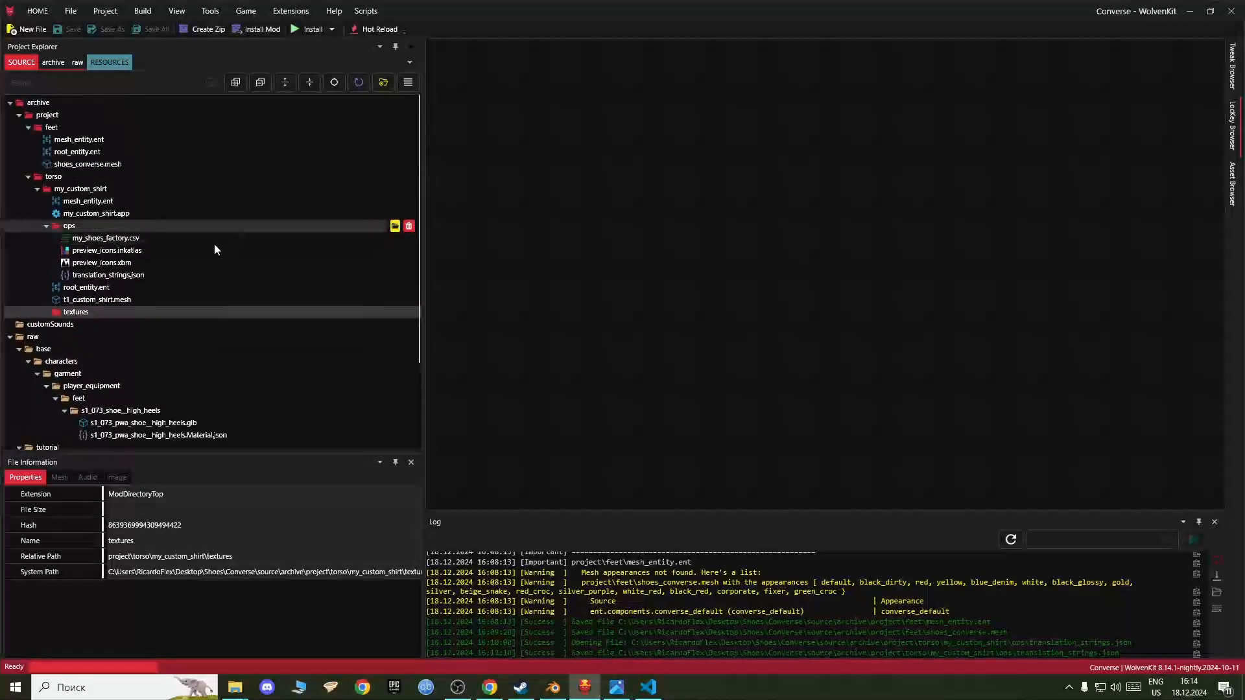
{"action": "scroll", "coordinate": [194, 296], "scroll_direction": "down", "scroll_amount": 1}
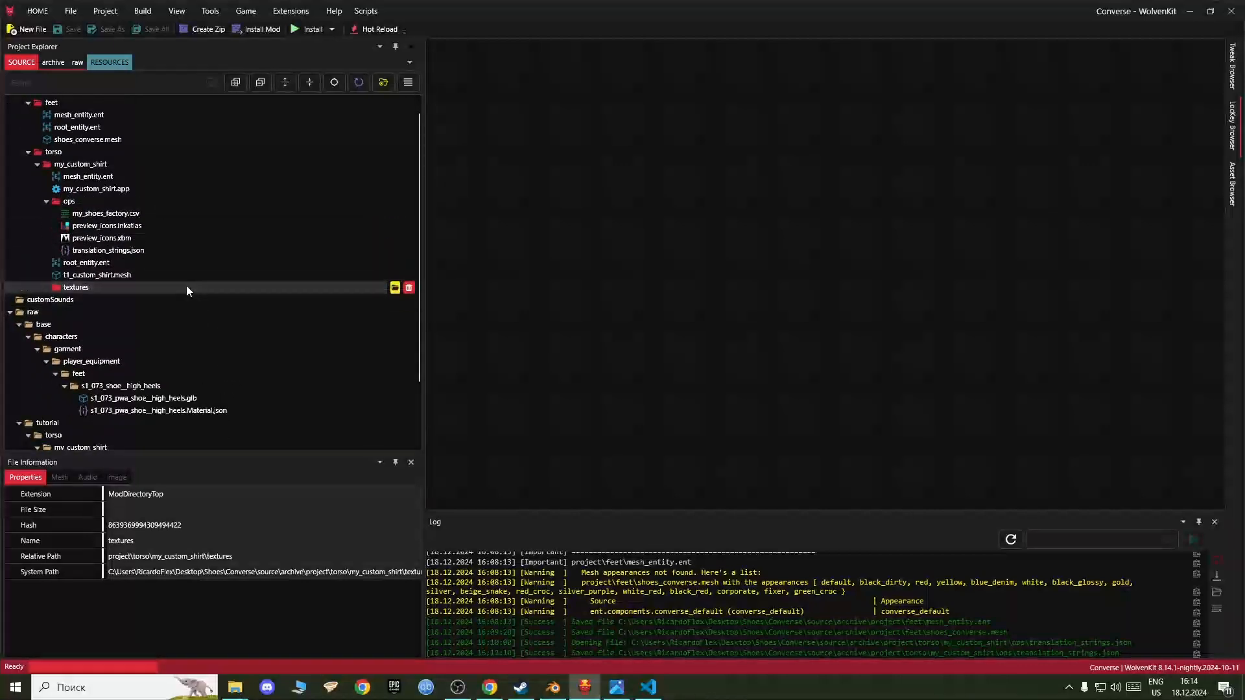
{"action": "scroll", "coordinate": [186, 290], "scroll_direction": "down", "scroll_amount": 2}
{"action": "scroll", "coordinate": [92, 330], "scroll_direction": "up", "scroll_amount": 3}
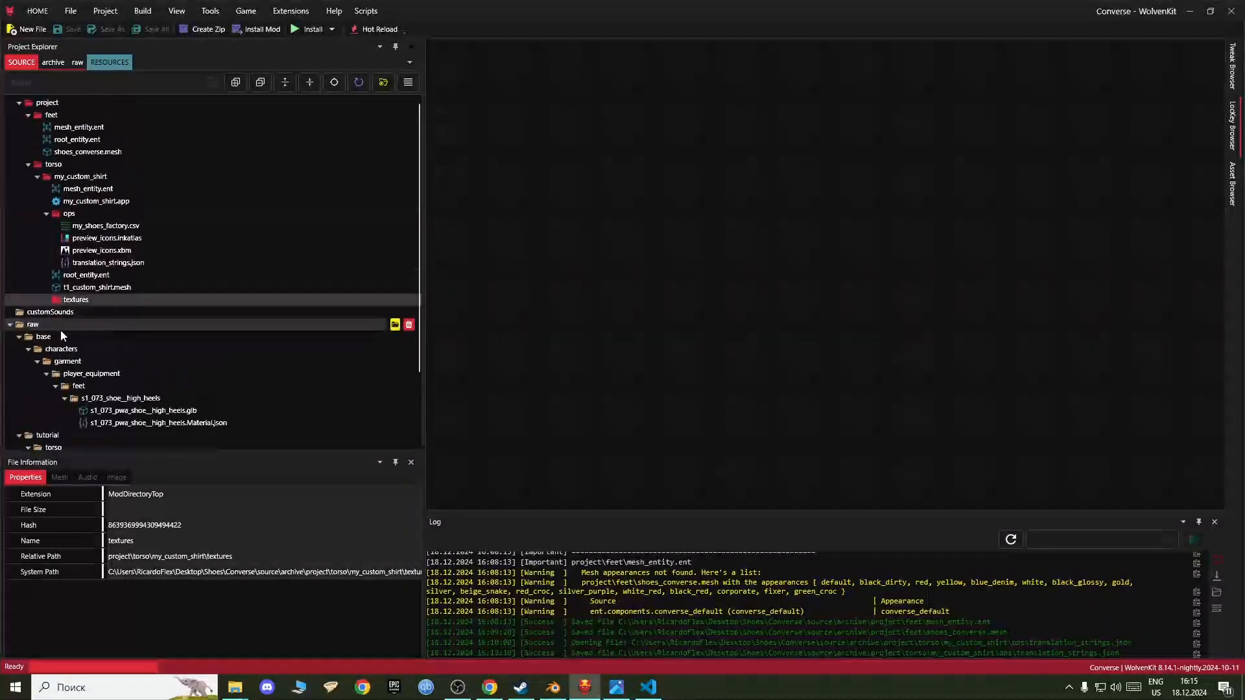
{"action": "scroll", "coordinate": [75, 257], "scroll_direction": "down", "scroll_amount": 1}
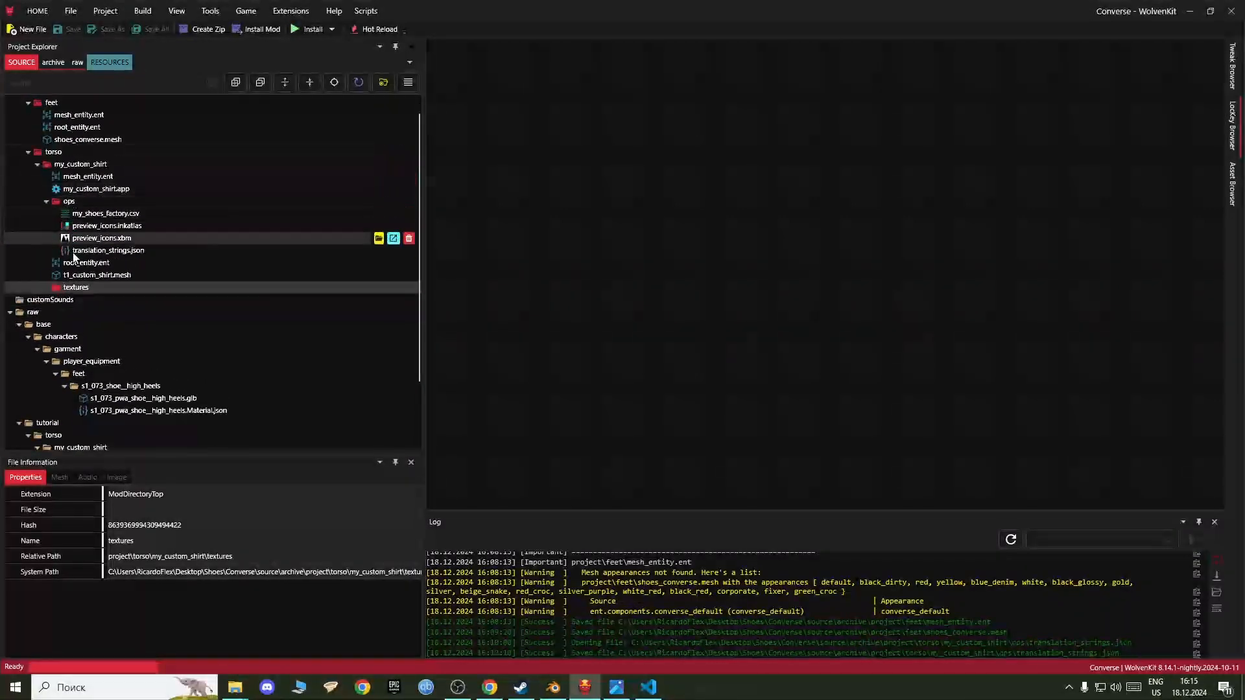
{"action": "scroll", "coordinate": [78, 263], "scroll_direction": "down", "scroll_amount": 2}
{"action": "scroll", "coordinate": [81, 267], "scroll_direction": "up", "scroll_amount": 1}
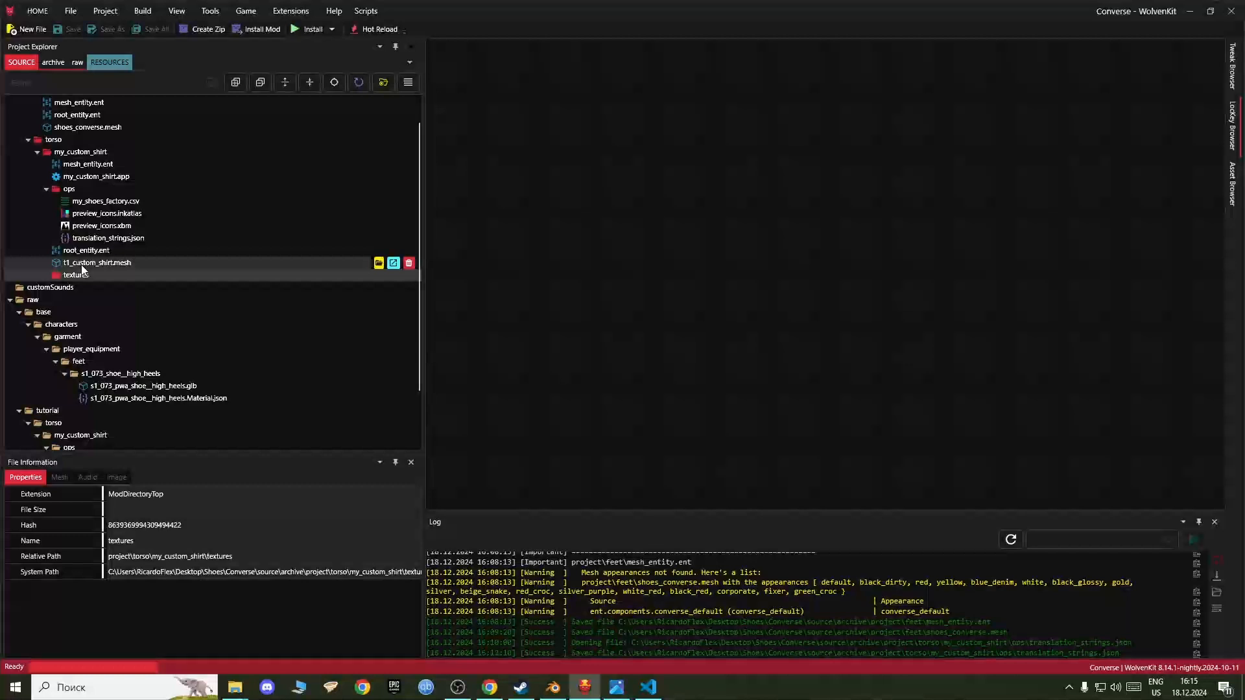
Step: Rename the tutorial folder under raw to project
{"action": "scroll", "coordinate": [67, 377], "scroll_direction": "down", "scroll_amount": 3}
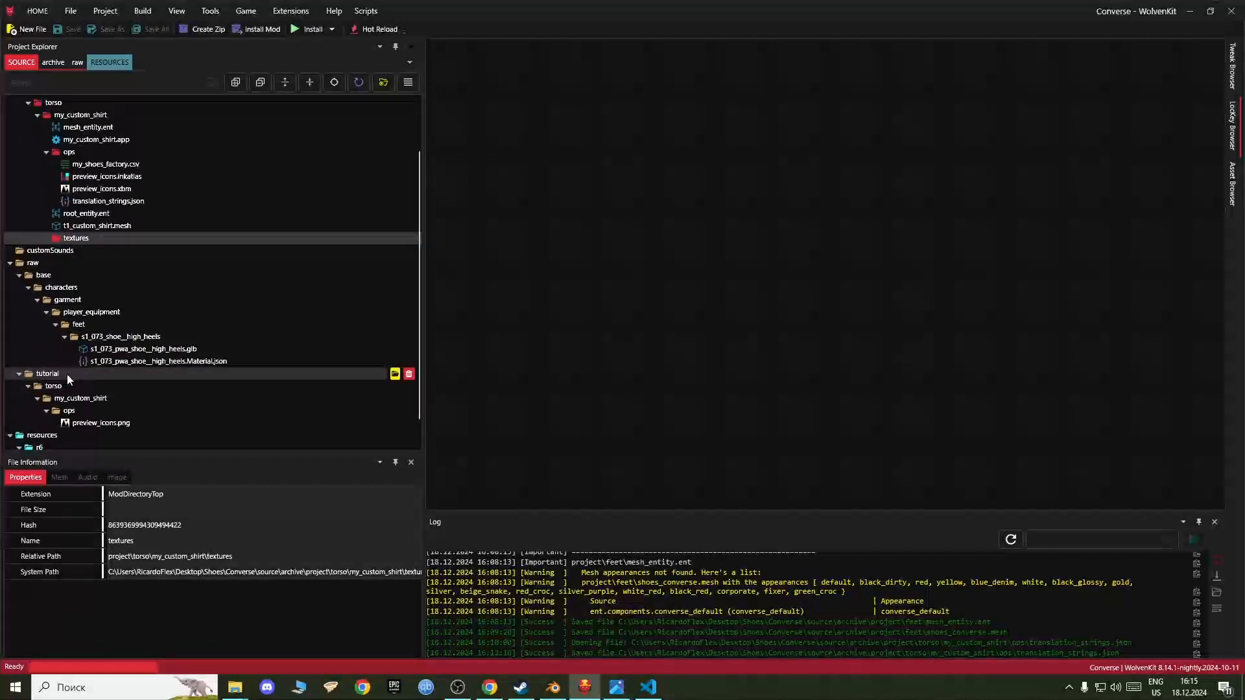
{"action": "double_click", "coordinate": [68, 375]}
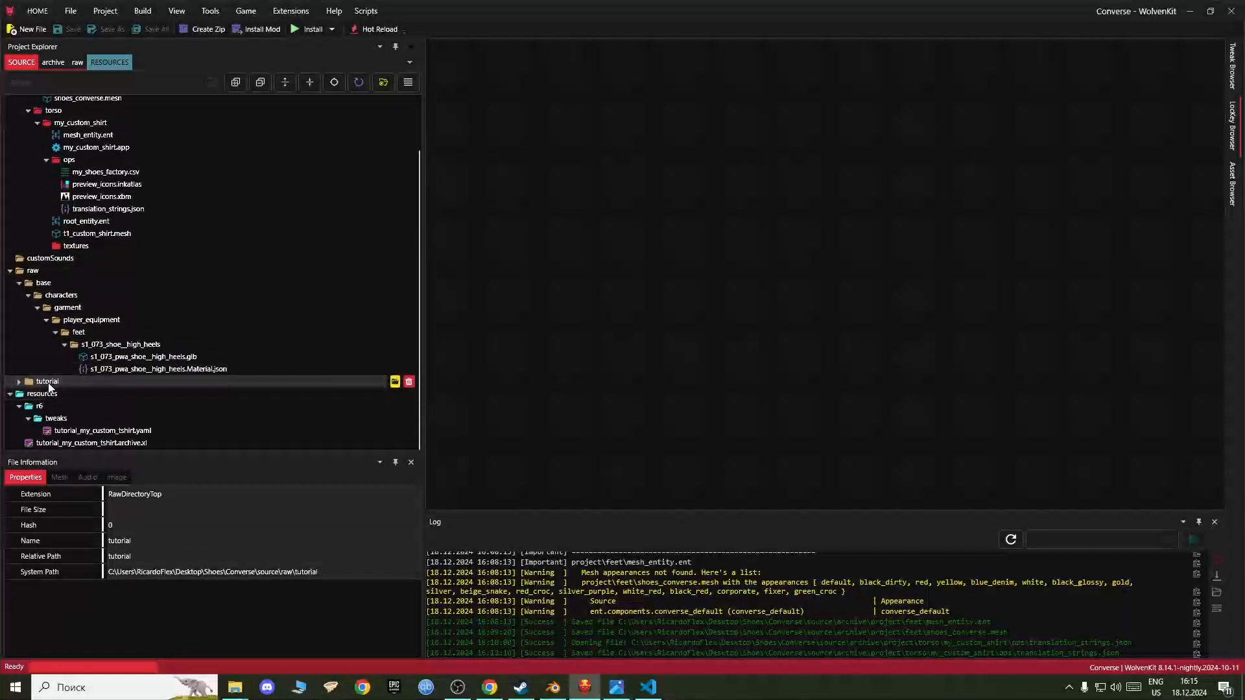
{"action": "double_click", "coordinate": [71, 381]}
{"action": "right_click", "coordinate": [65, 375]}
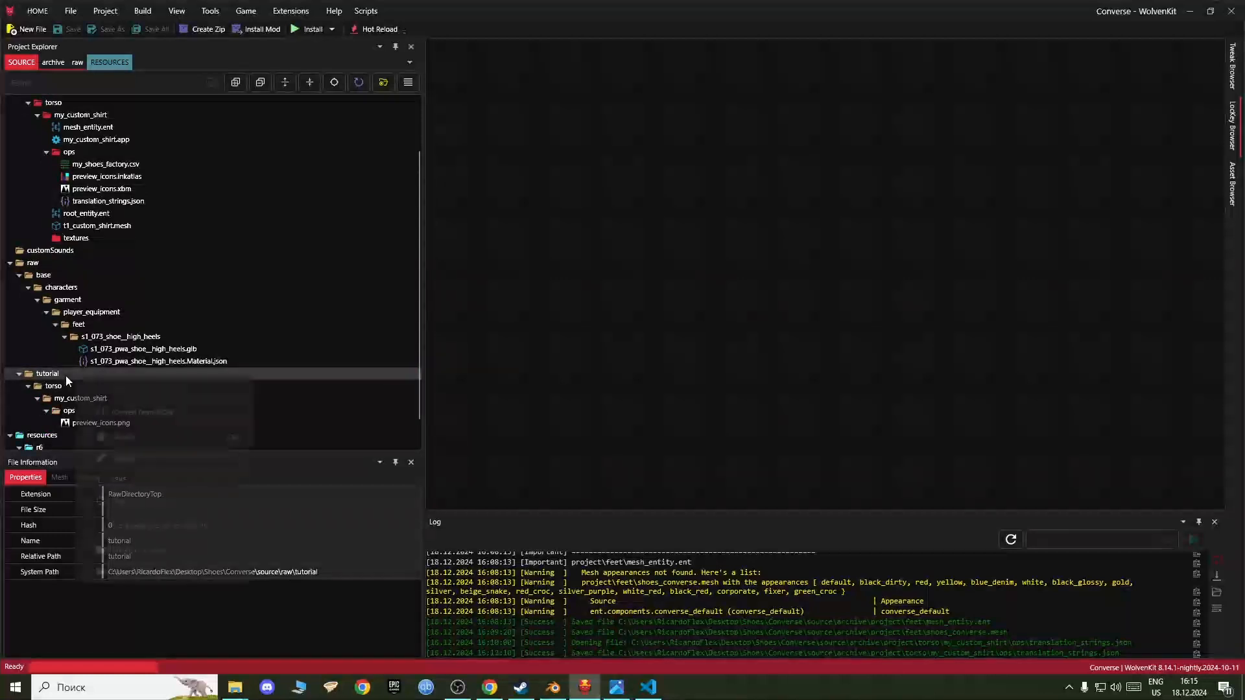
{"action": "left_click", "coordinate": [130, 461]}
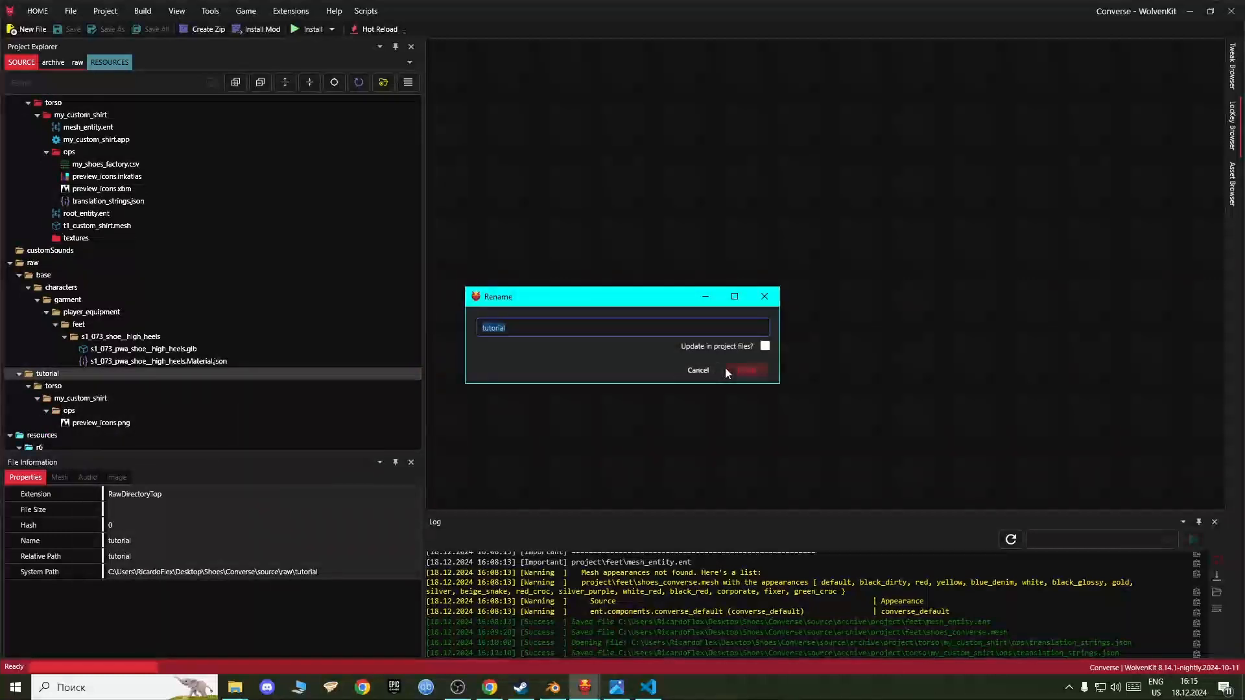
{"action": "type", "text": "project"}
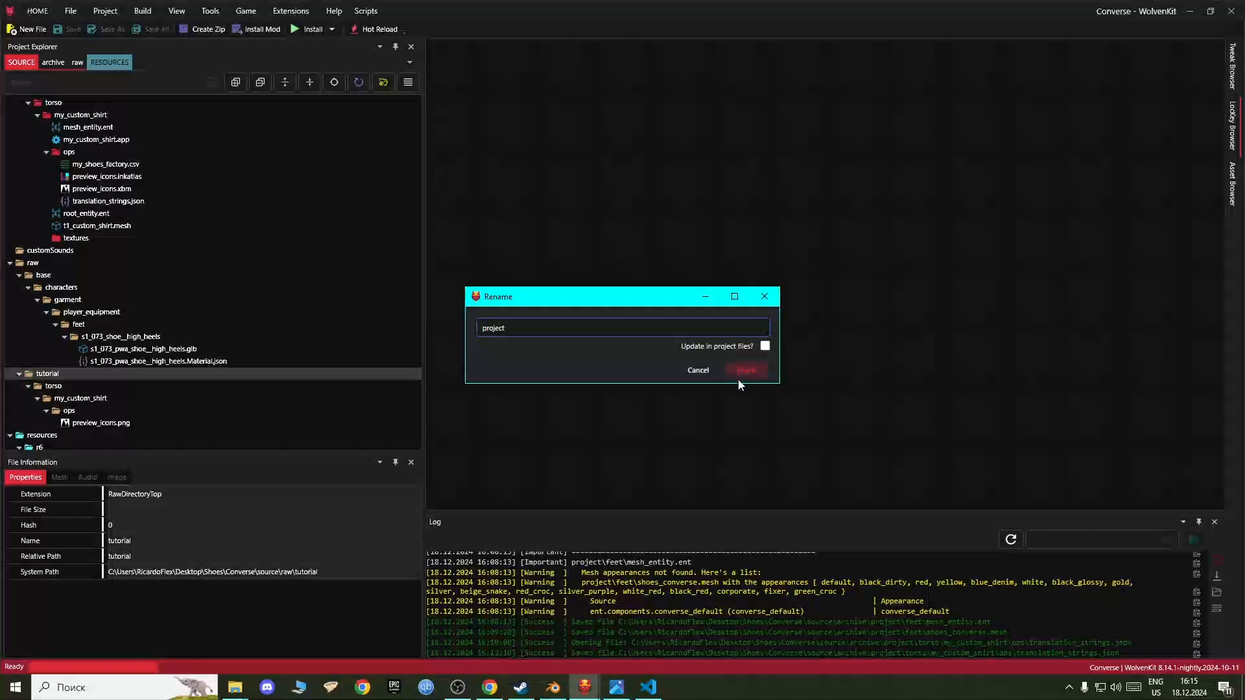
{"action": "left_click", "coordinate": [765, 375]}
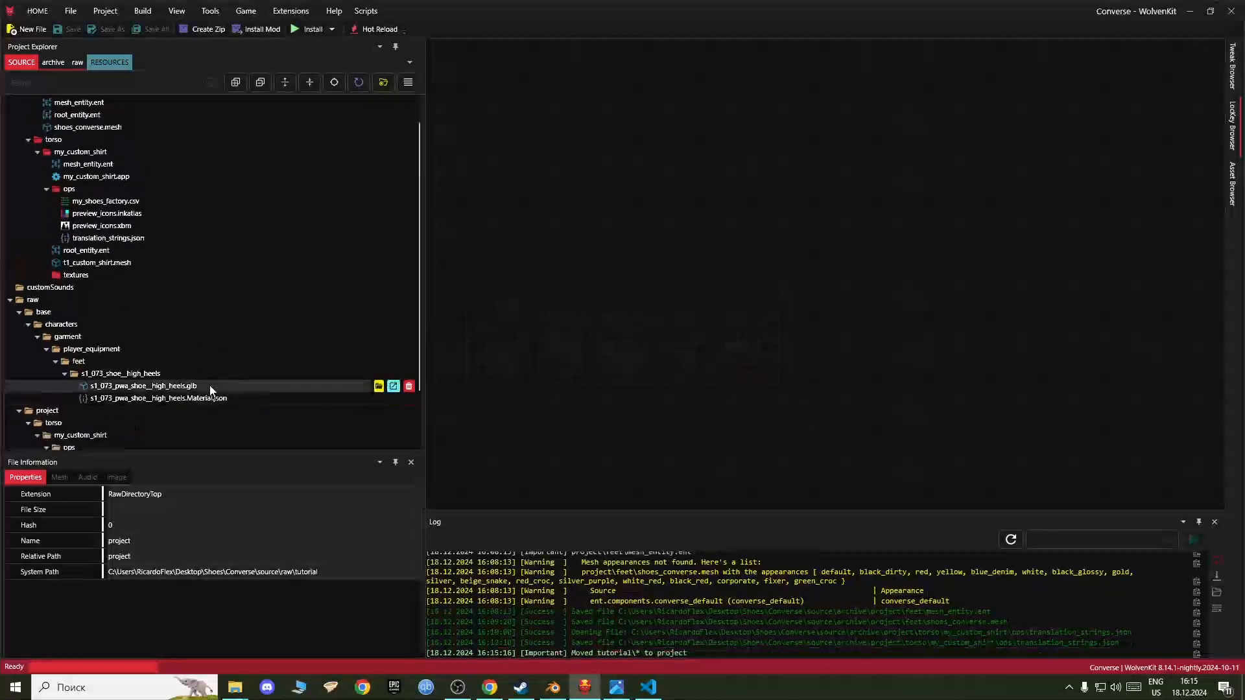
Step: Open the raw my_custom_shirt folder in File Explorer and create a new folder named textures in it
{"action": "scroll", "coordinate": [119, 336], "scroll_direction": "down", "scroll_amount": 2}
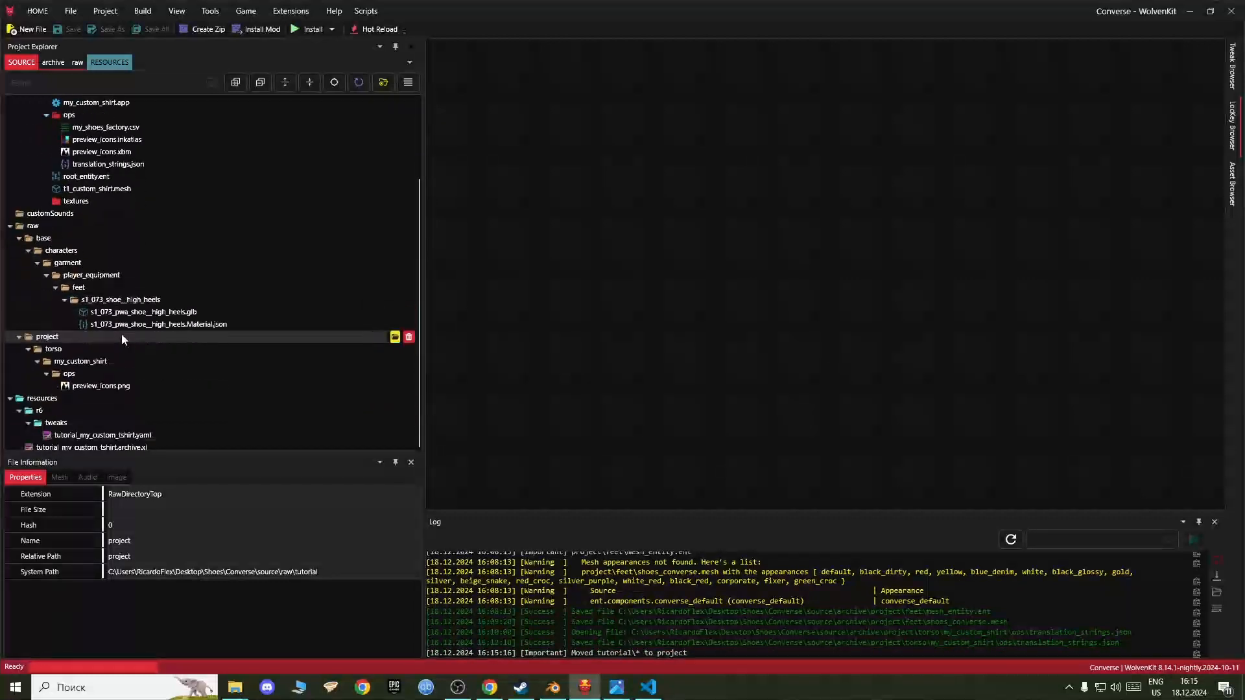
{"action": "left_click", "coordinate": [109, 203]}
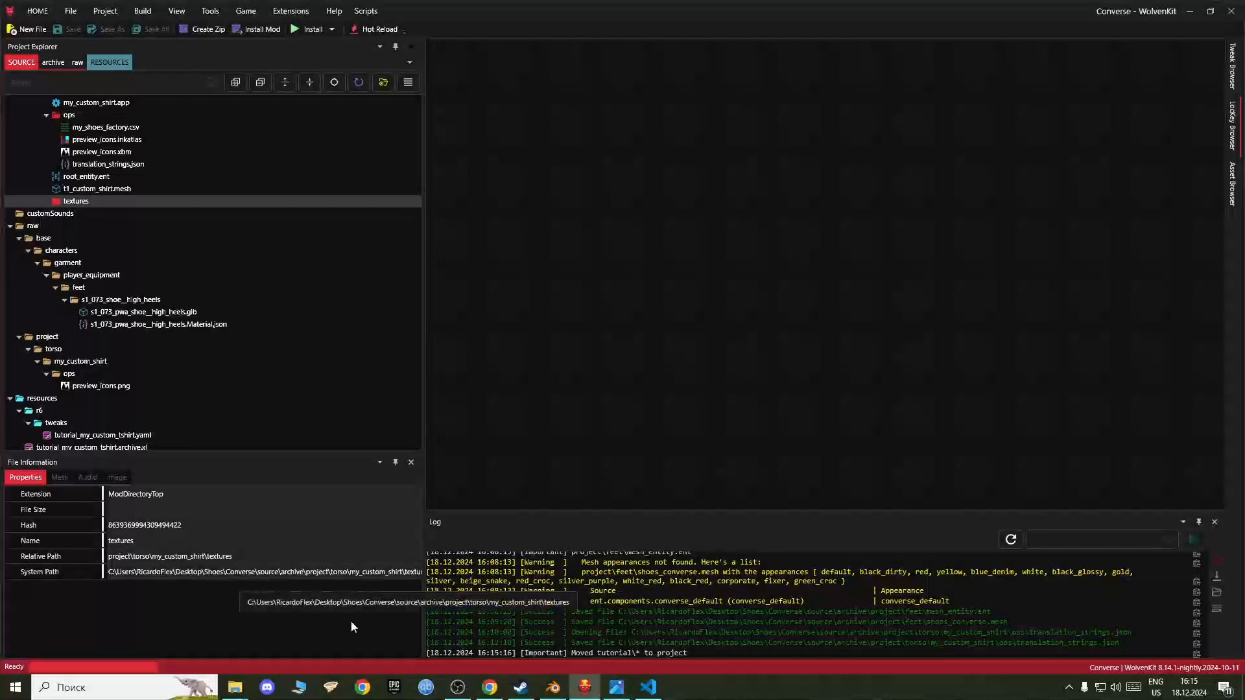
{"action": "left_click", "coordinate": [73, 364]}
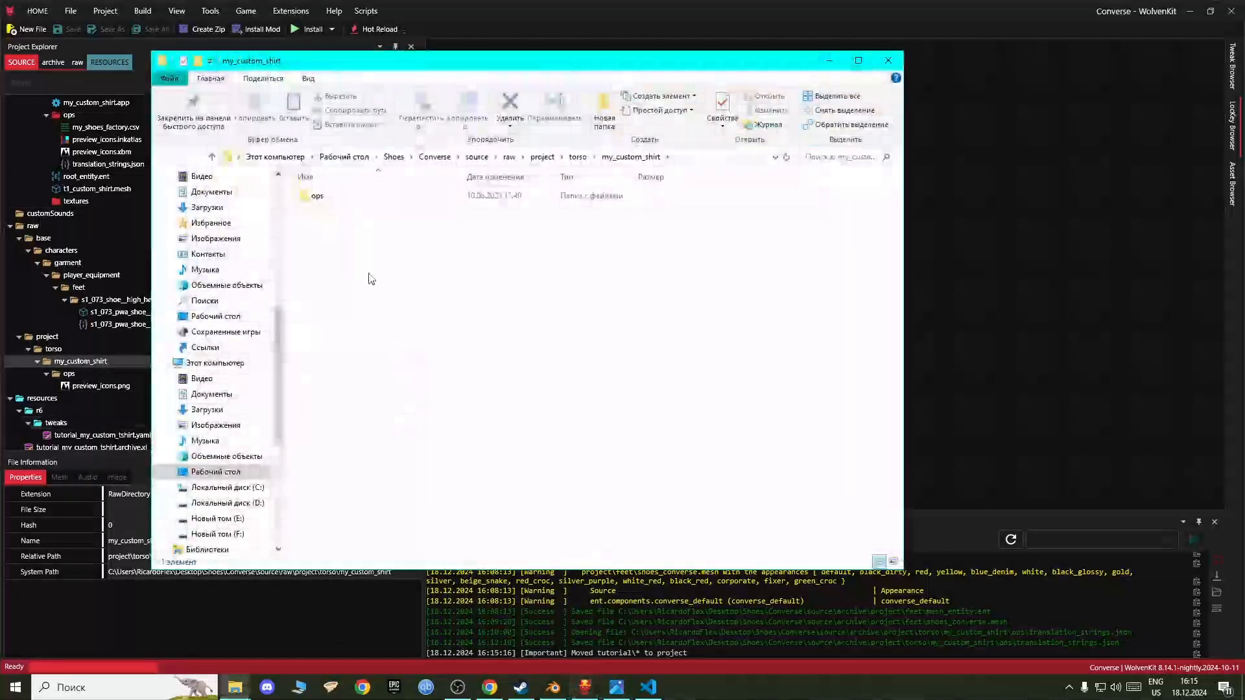
{"action": "right_click", "coordinate": [389, 262]}
{"action": "mouse_move", "coordinate": [454, 481]}
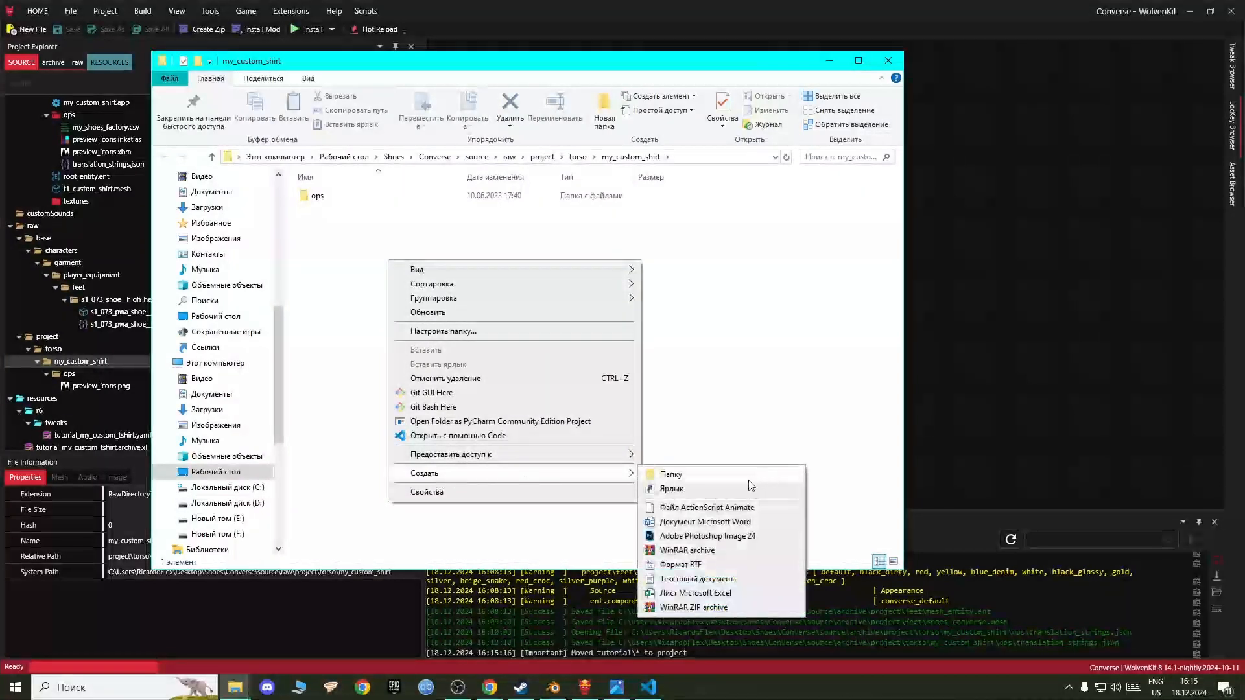
{"action": "left_click", "coordinate": [746, 479]}
{"action": "type", "text": "textu"}
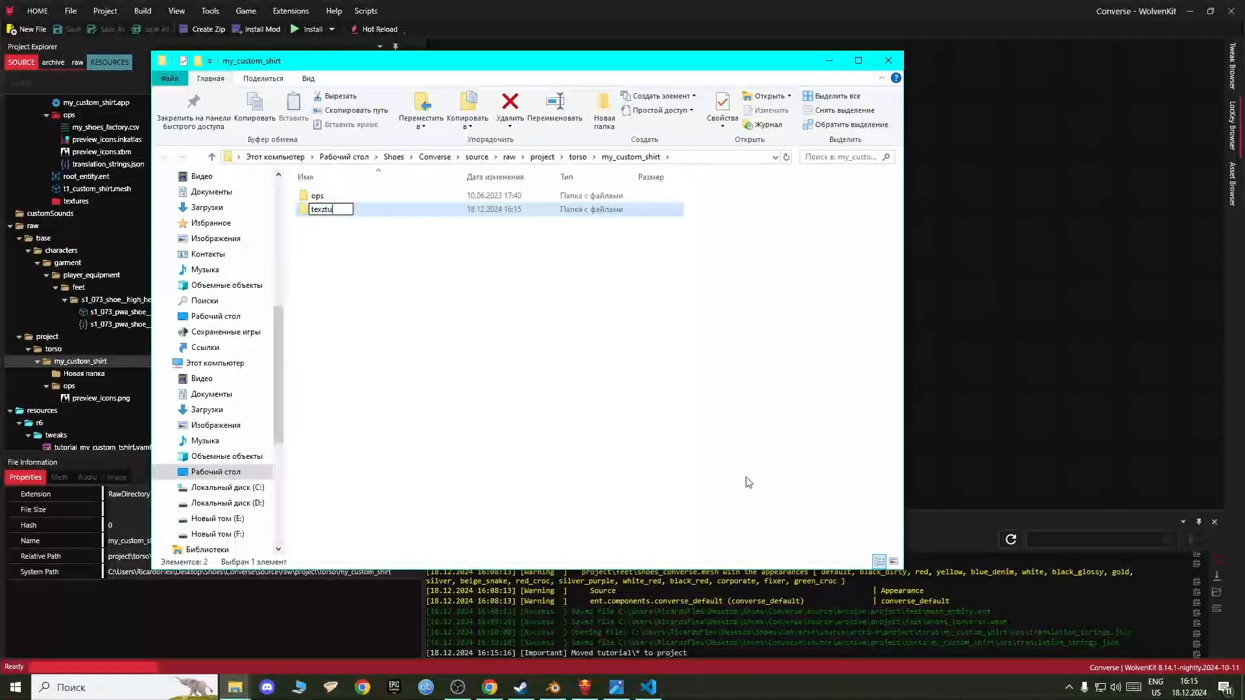
{"action": "type", "text": "res"}
{"action": "key", "text": "Return"}
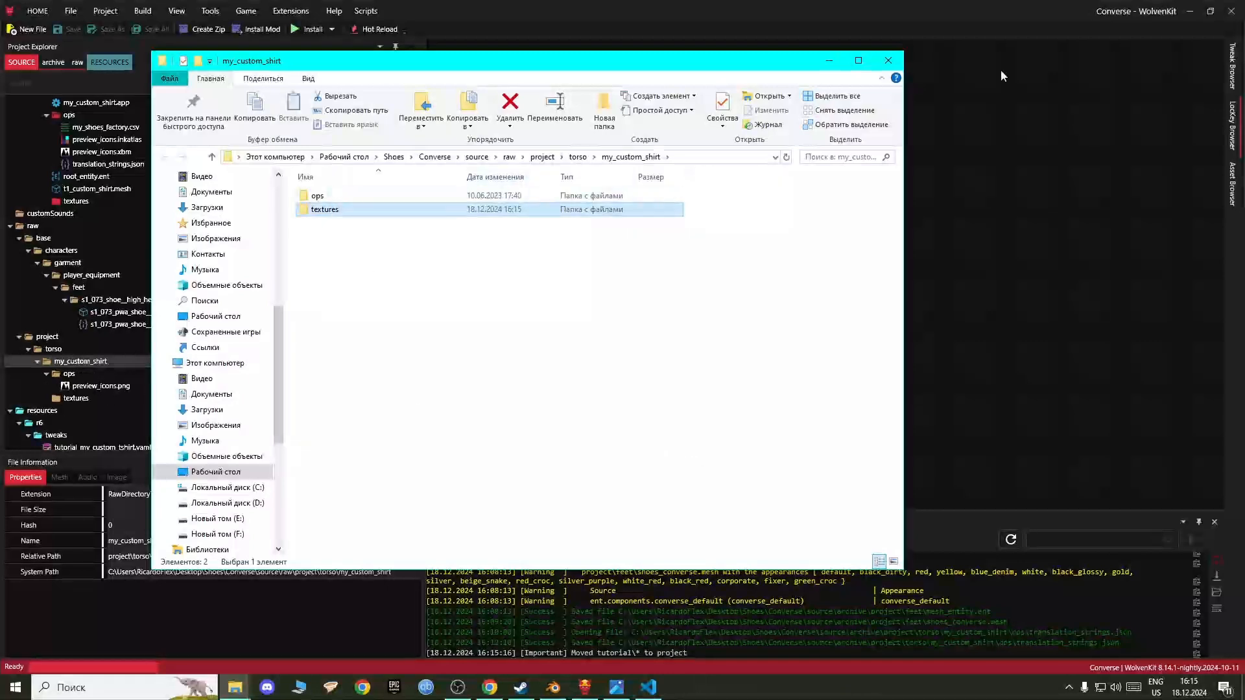
Step: Clear the other windows away and open the textures subfolder of Example Mesh on the desktop beside the my_custom_shirt window
{"action": "left_click", "coordinate": [1190, 11]}
{"action": "left_click", "coordinate": [1170, 15]}
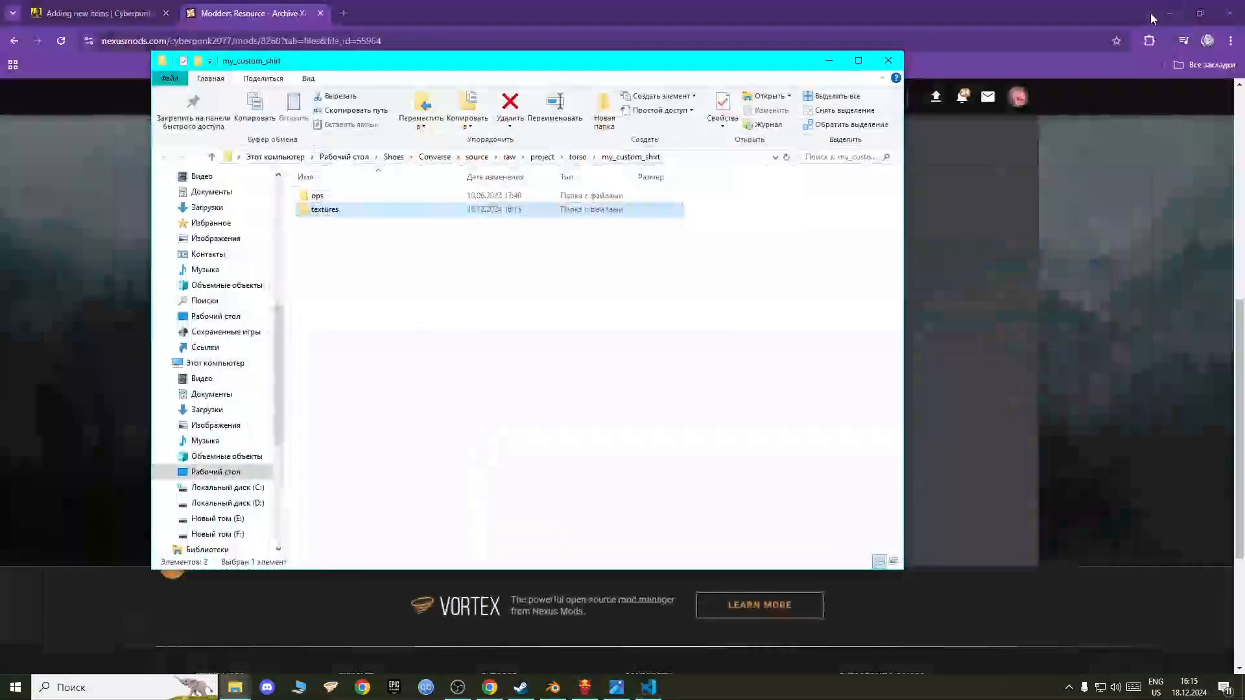
{"action": "left_click", "coordinate": [1170, 15]}
{"action": "left_click_drag", "start_coordinate": [560, 61], "coordinate": [195, 92]}
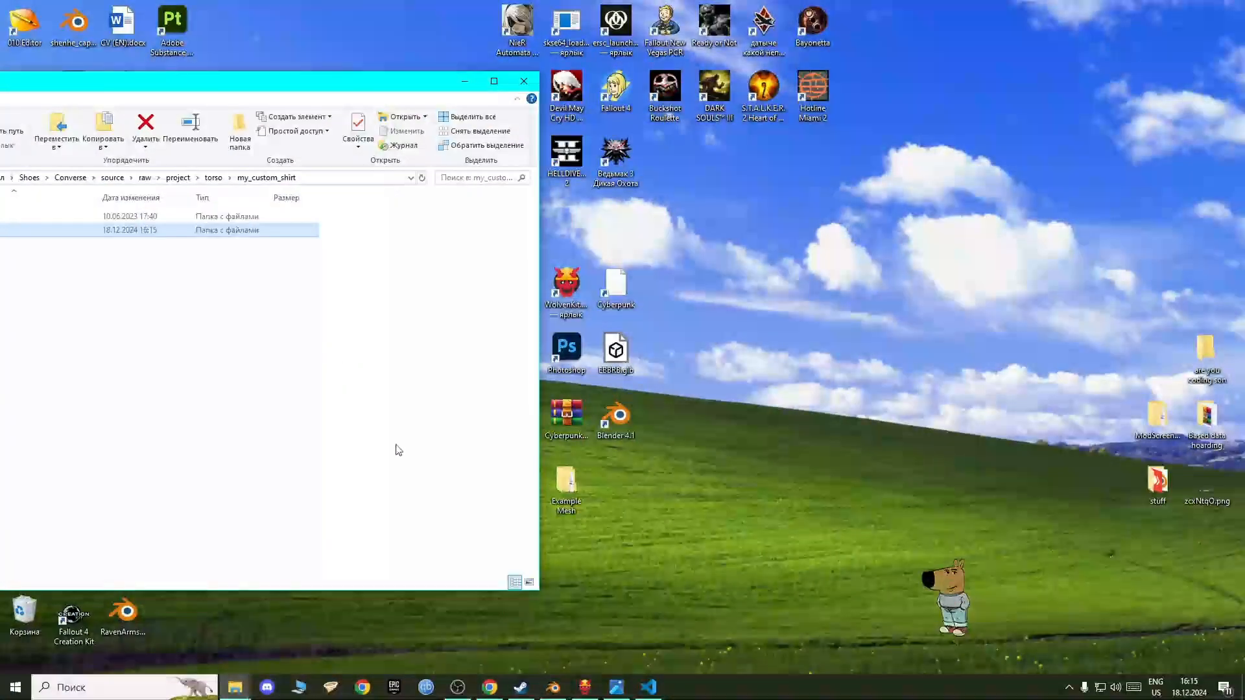
{"action": "double_click", "coordinate": [568, 483]}
{"action": "double_click", "coordinate": [209, 159]}
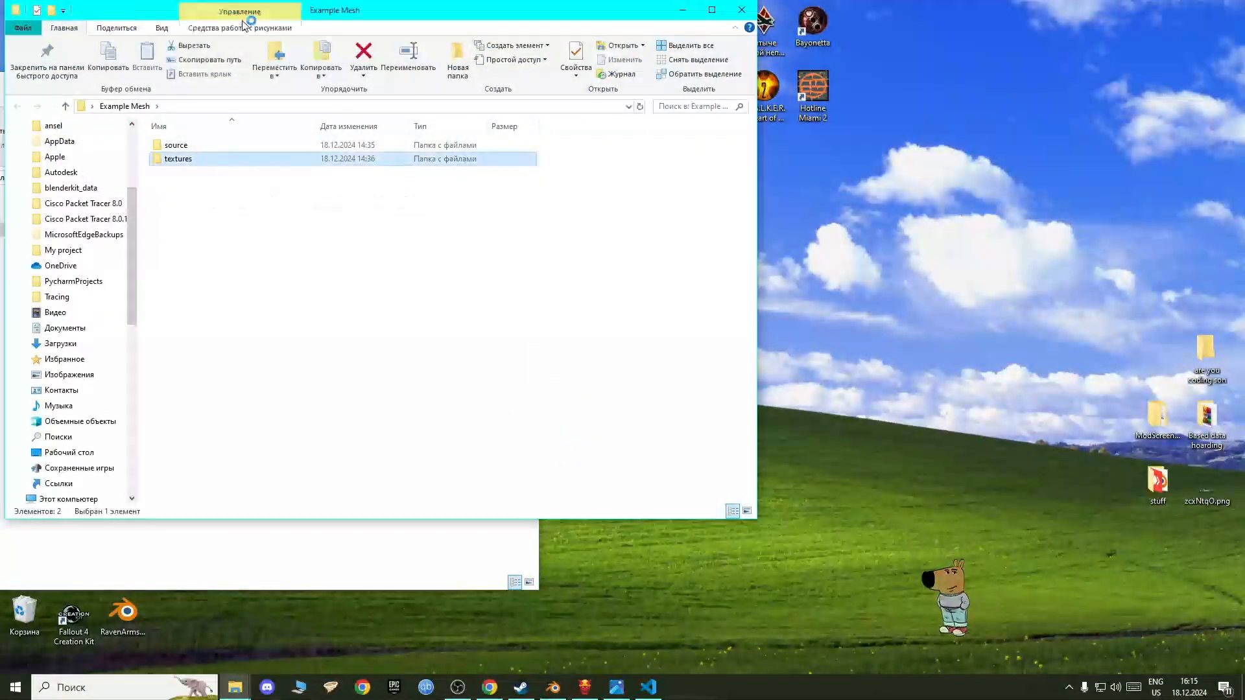
{"action": "left_click_drag", "start_coordinate": [392, 15], "coordinate": [773, 66]}
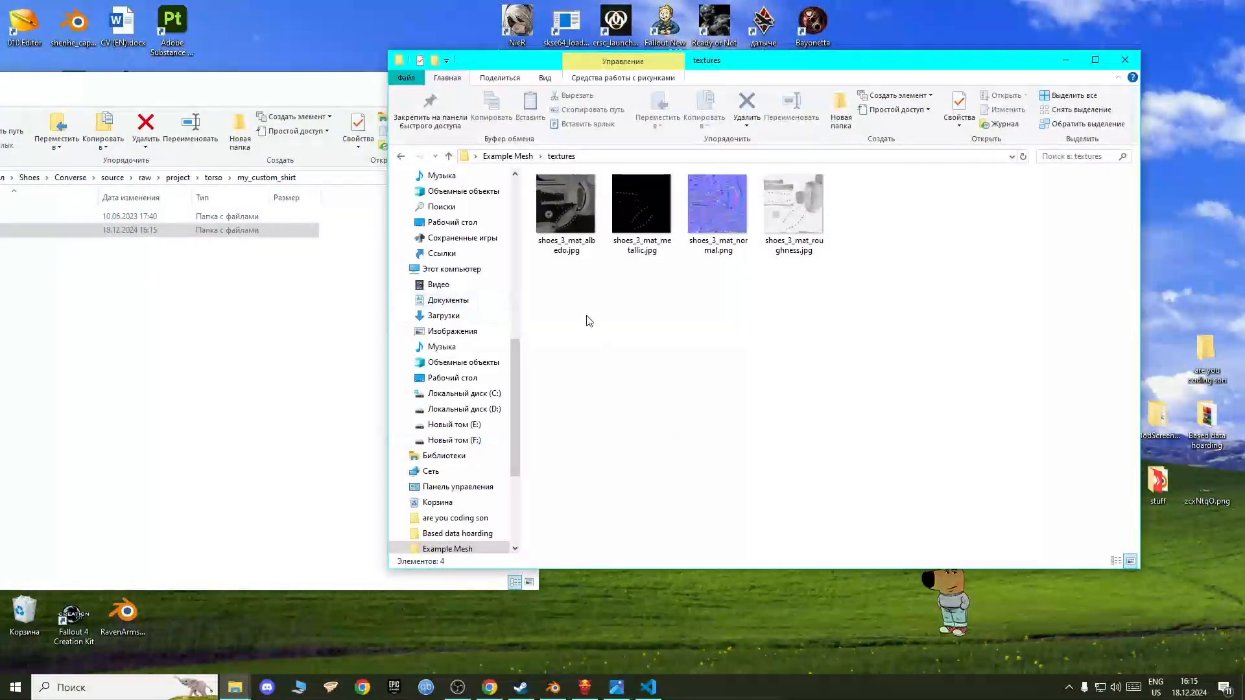
Step: Move the shoes_3_mat albedo, metallic, normal and roughness images from Example Mesh into my_custom_shirt's new textures folder and open that folder
{"action": "left_click", "coordinate": [641, 256]}
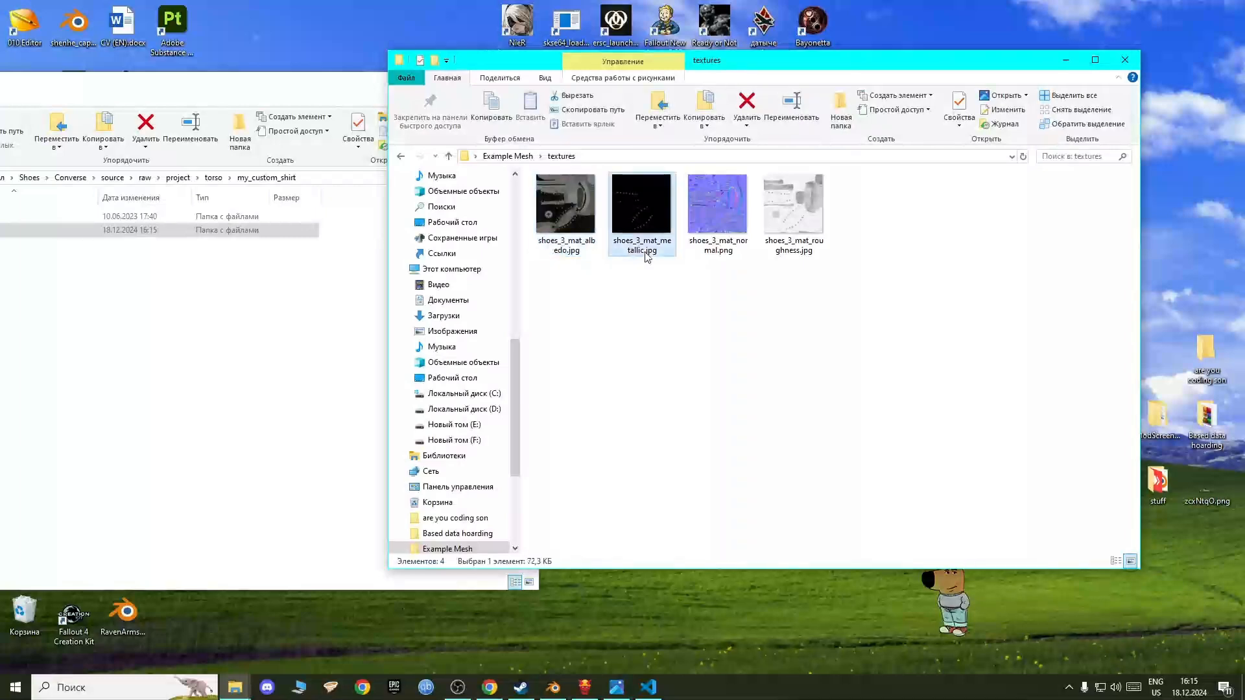
{"action": "left_click", "coordinate": [719, 246]}
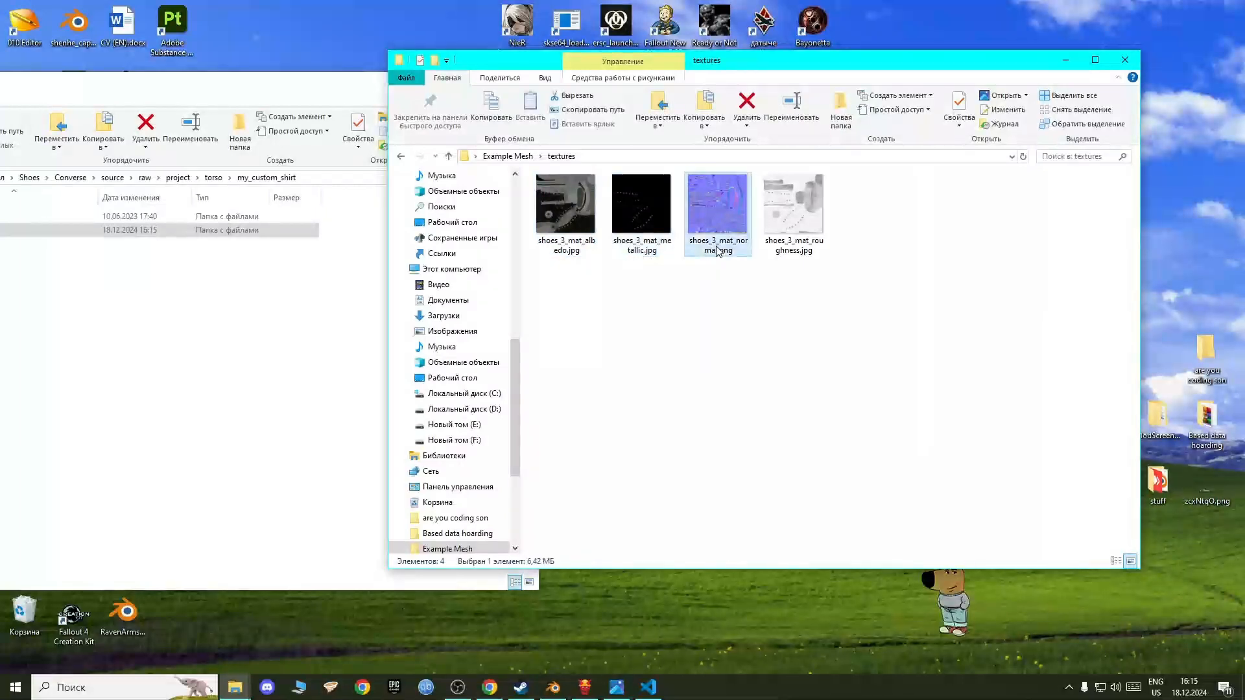
{"action": "left_click", "coordinate": [791, 235]}
{"action": "left_click_drag", "start_coordinate": [574, 309], "coordinate": [879, 227]}
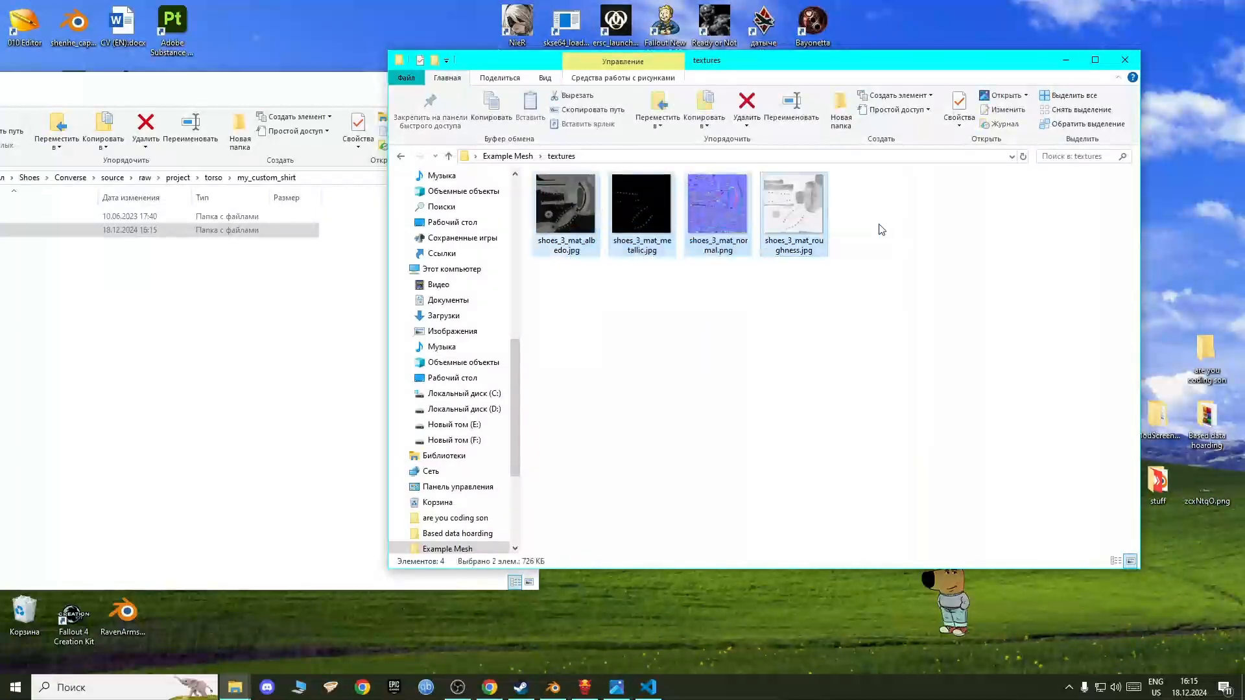
{"action": "left_click_drag", "start_coordinate": [238, 99], "coordinate": [884, 327]}
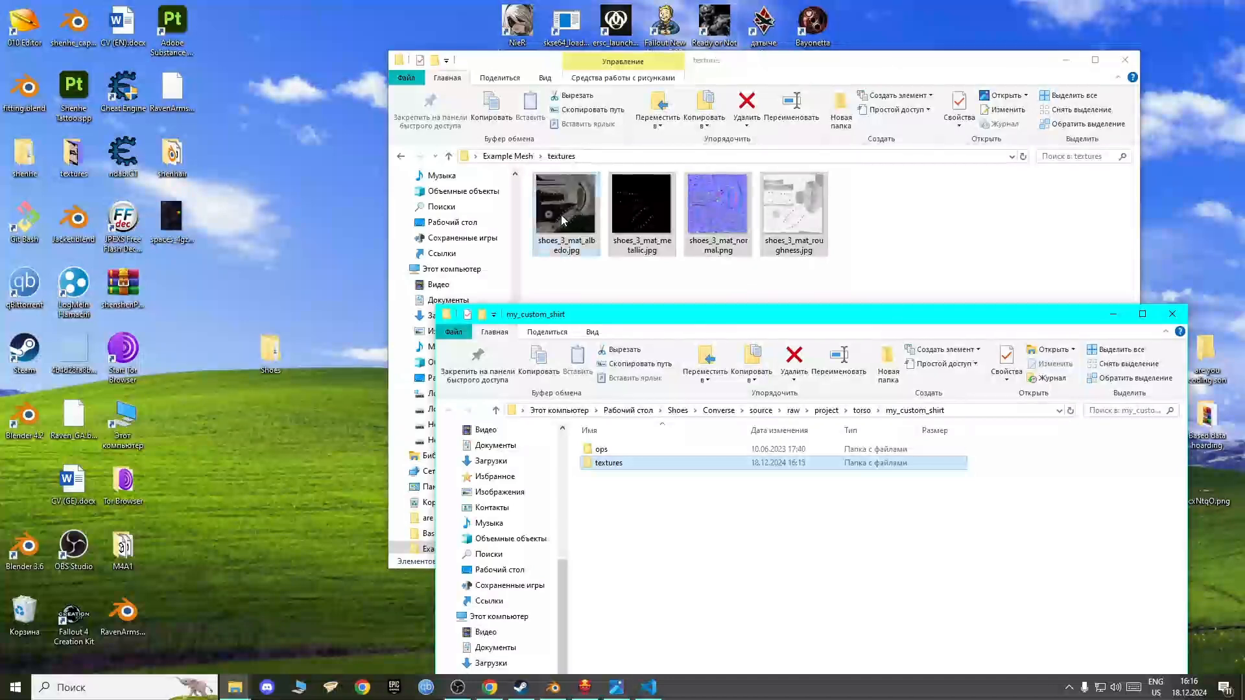
{"action": "left_click_drag", "start_coordinate": [563, 221], "coordinate": [669, 464]}
{"action": "double_click", "coordinate": [665, 465]}
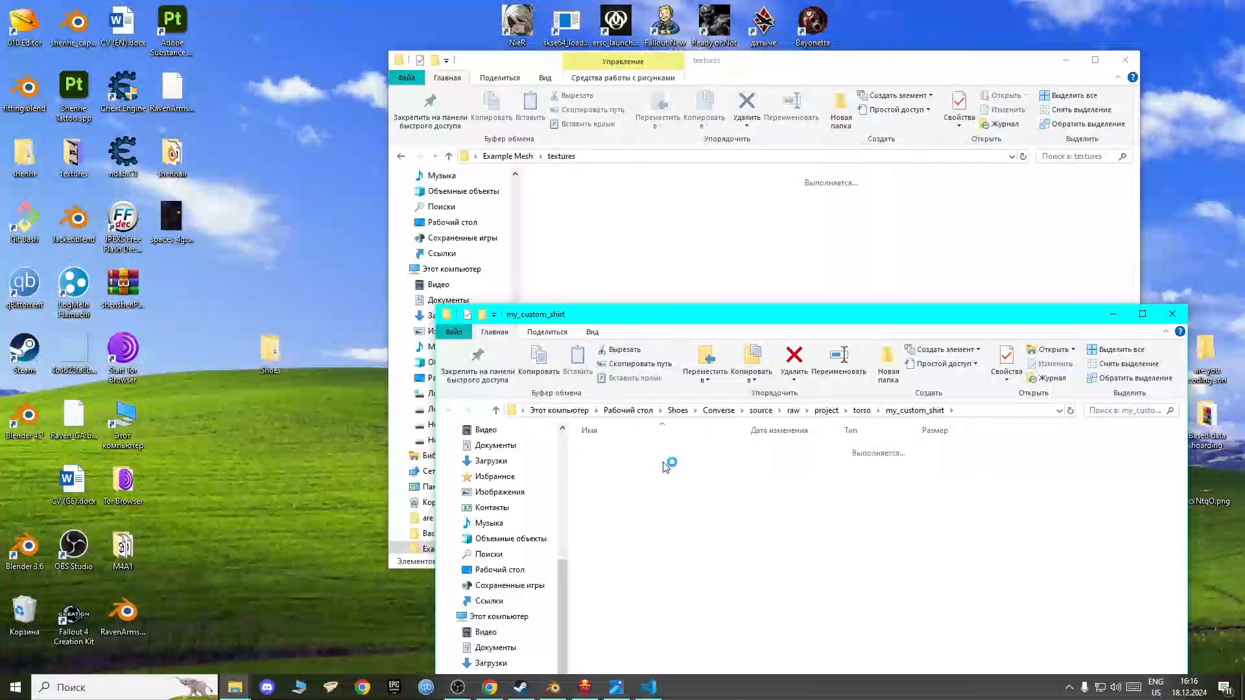
{"action": "left_click_drag", "start_coordinate": [576, 314], "coordinate": [406, 208]}
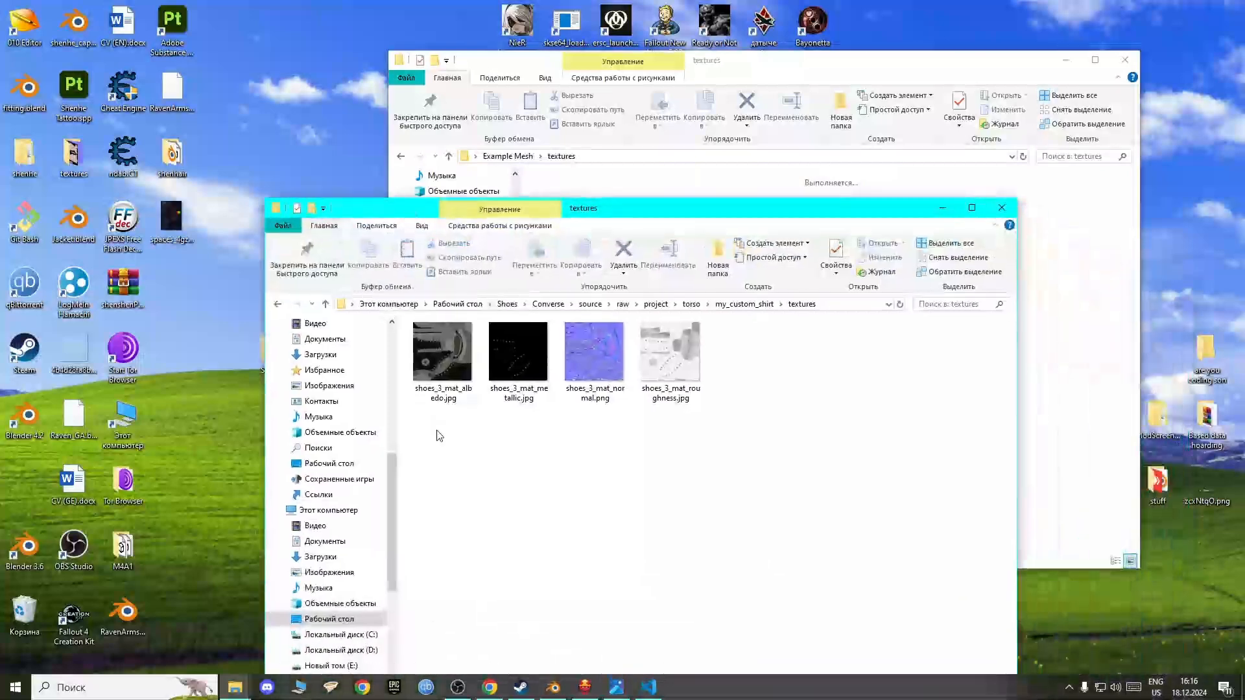
{"action": "left_click_drag", "start_coordinate": [449, 448], "coordinate": [816, 389]}
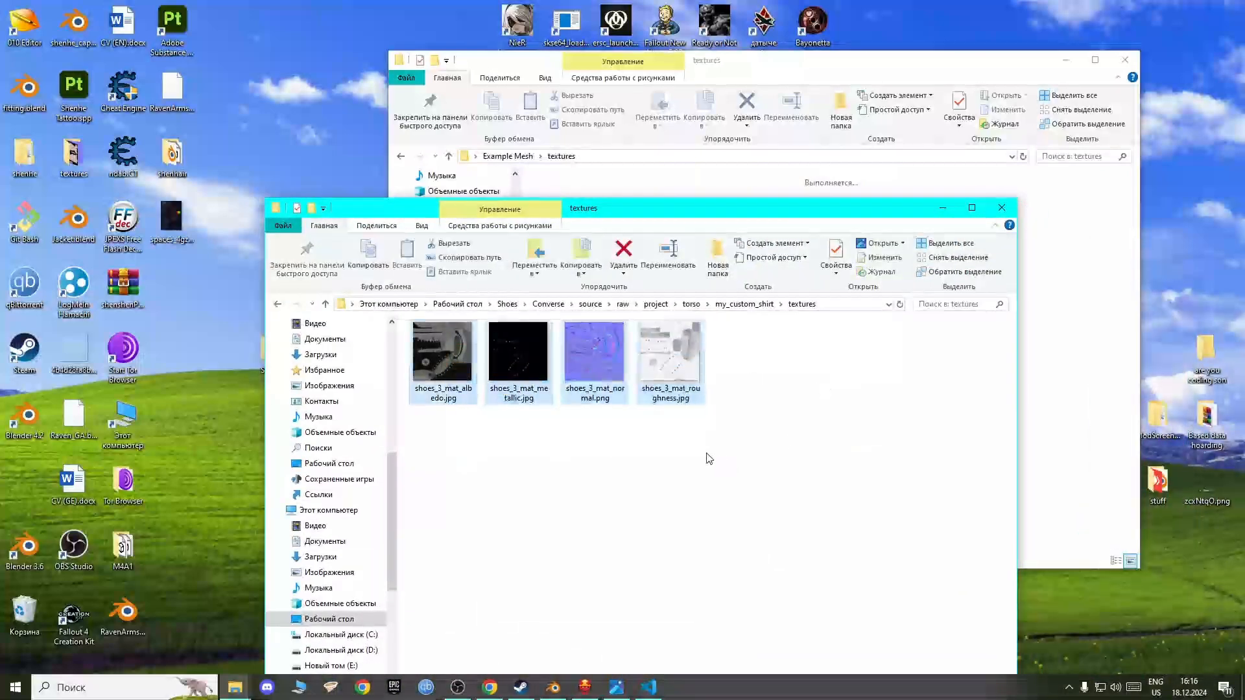
{"action": "left_click", "coordinate": [698, 459]}
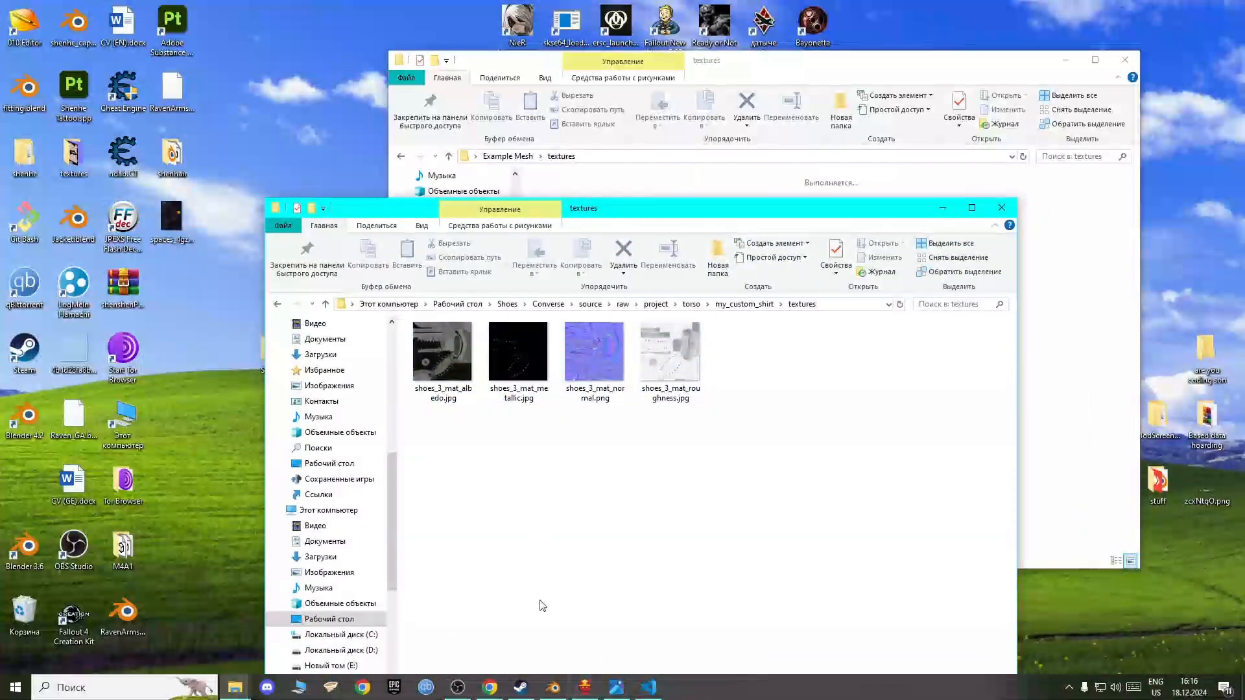
Step: Switch back to WolvenKit and open the Import Tool, placing its window beside the project tree
{"action": "left_click", "coordinate": [588, 693]}
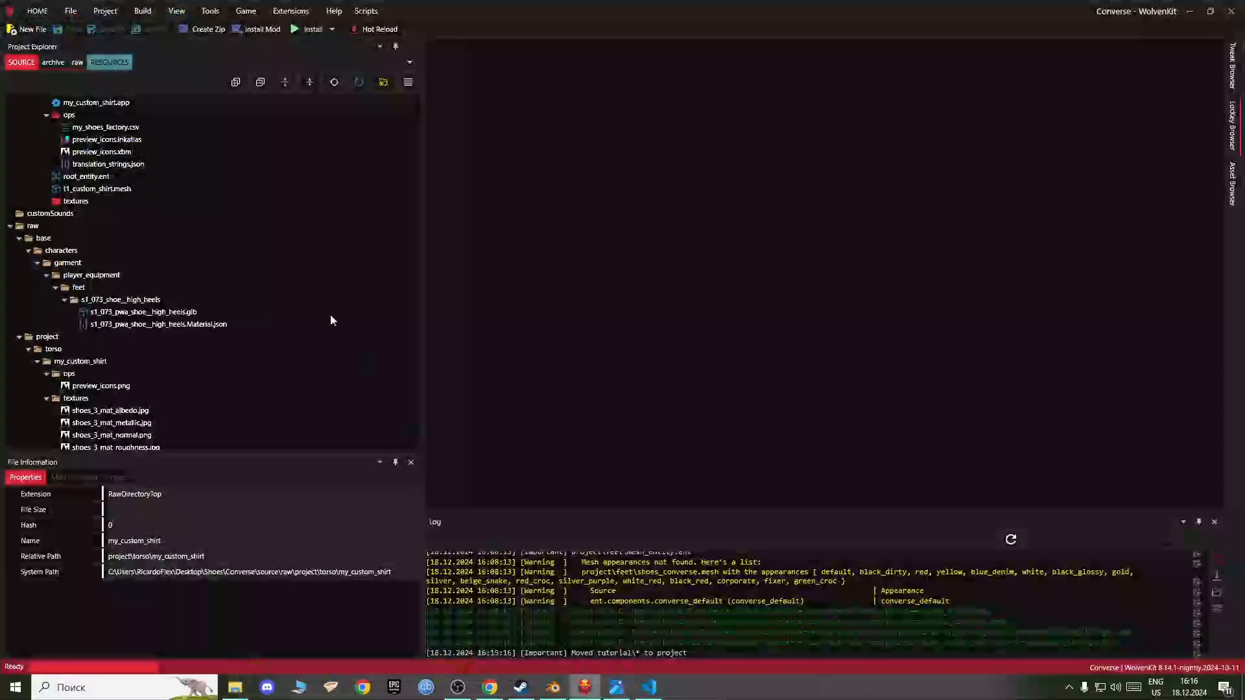
{"action": "left_click", "coordinate": [210, 11]}
{"action": "left_click", "coordinate": [227, 83]}
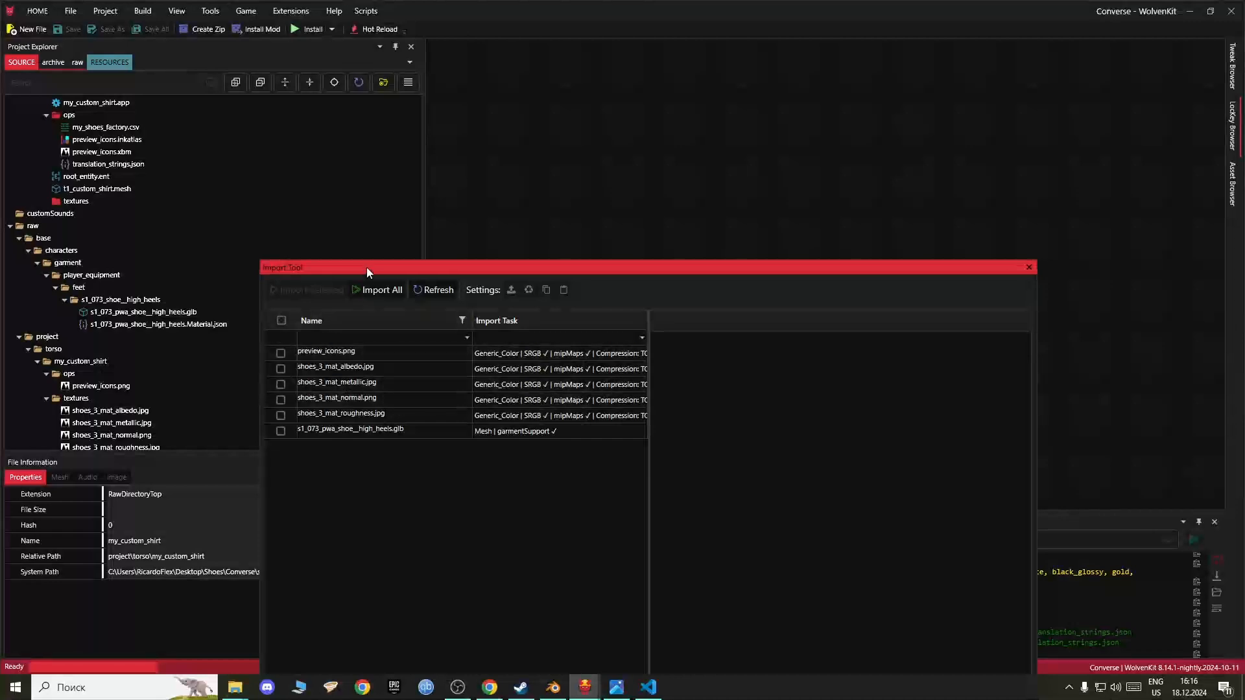
{"action": "left_click_drag", "start_coordinate": [367, 268], "coordinate": [334, 127]}
{"action": "scroll", "coordinate": [189, 367], "scroll_direction": "down", "scroll_amount": 2}
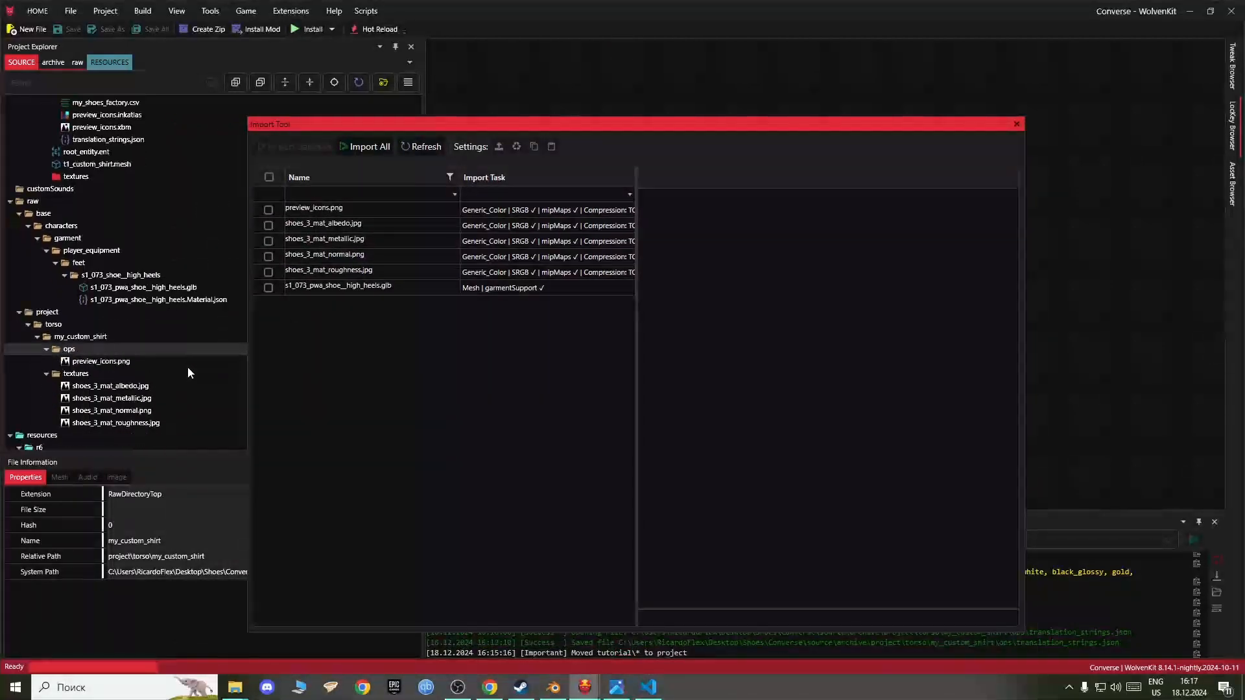
{"action": "left_click", "coordinate": [268, 225]}
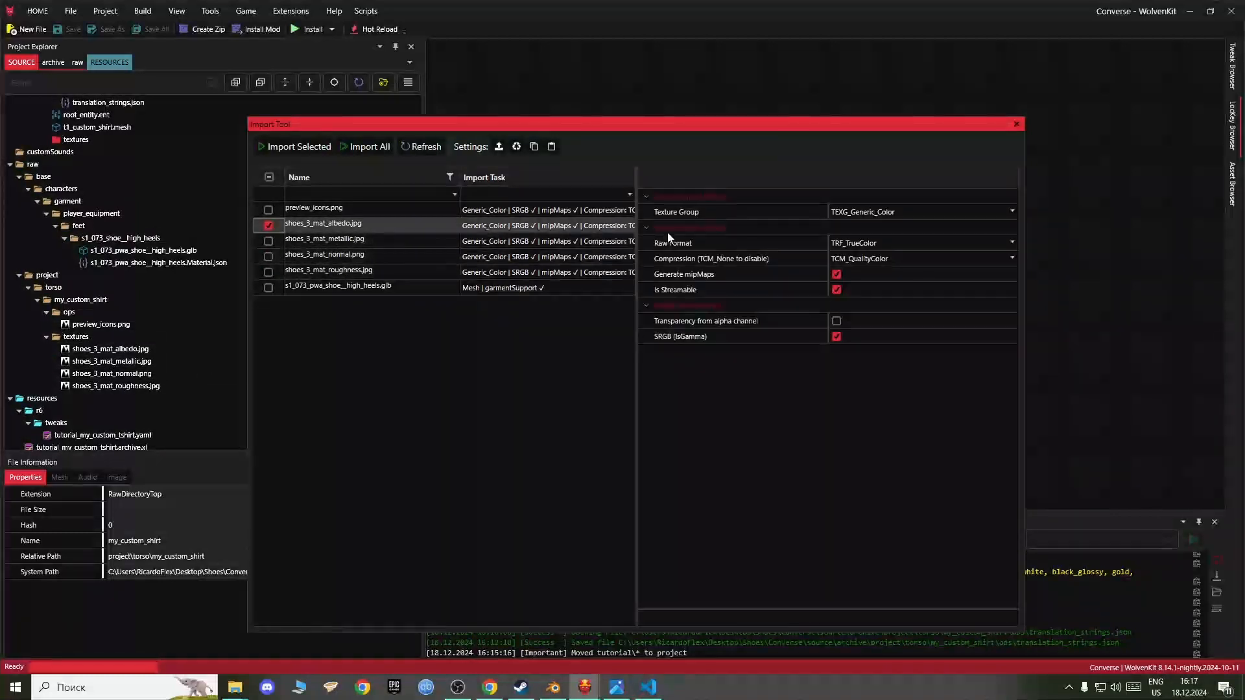
{"action": "left_click", "coordinate": [268, 225]}
{"action": "left_click", "coordinate": [268, 241]}
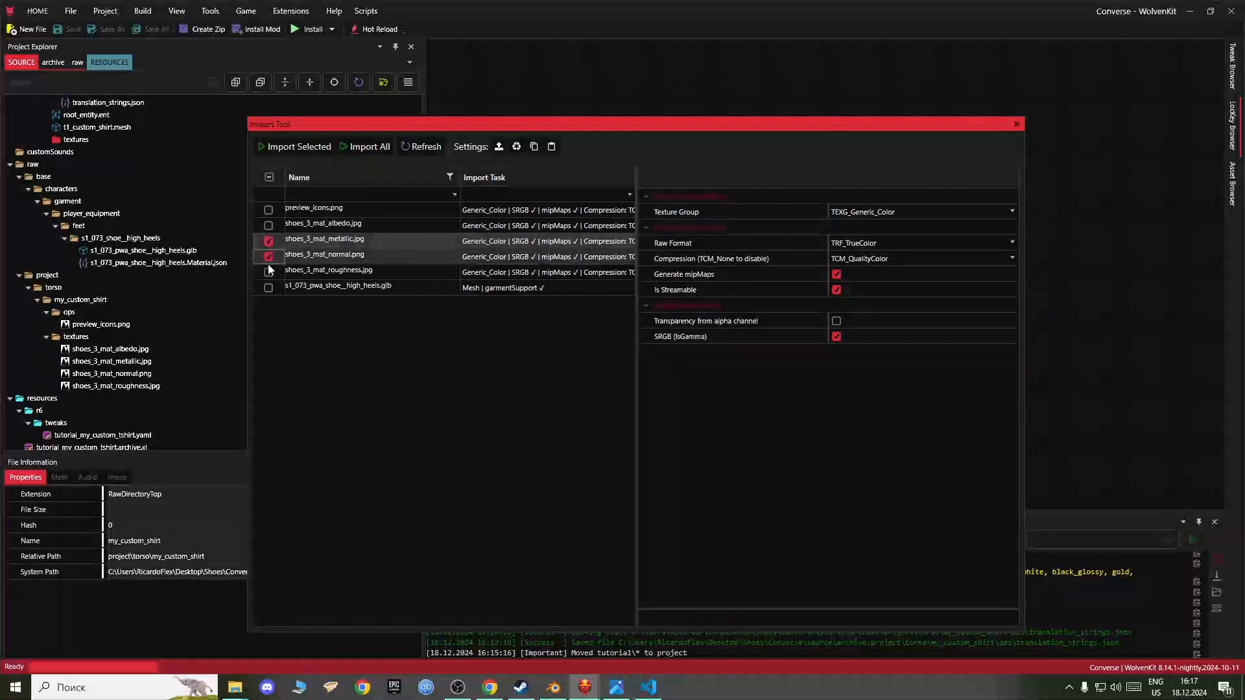
{"action": "left_click", "coordinate": [269, 257]}
{"action": "left_click", "coordinate": [264, 254]}
{"action": "left_click", "coordinate": [268, 246]}
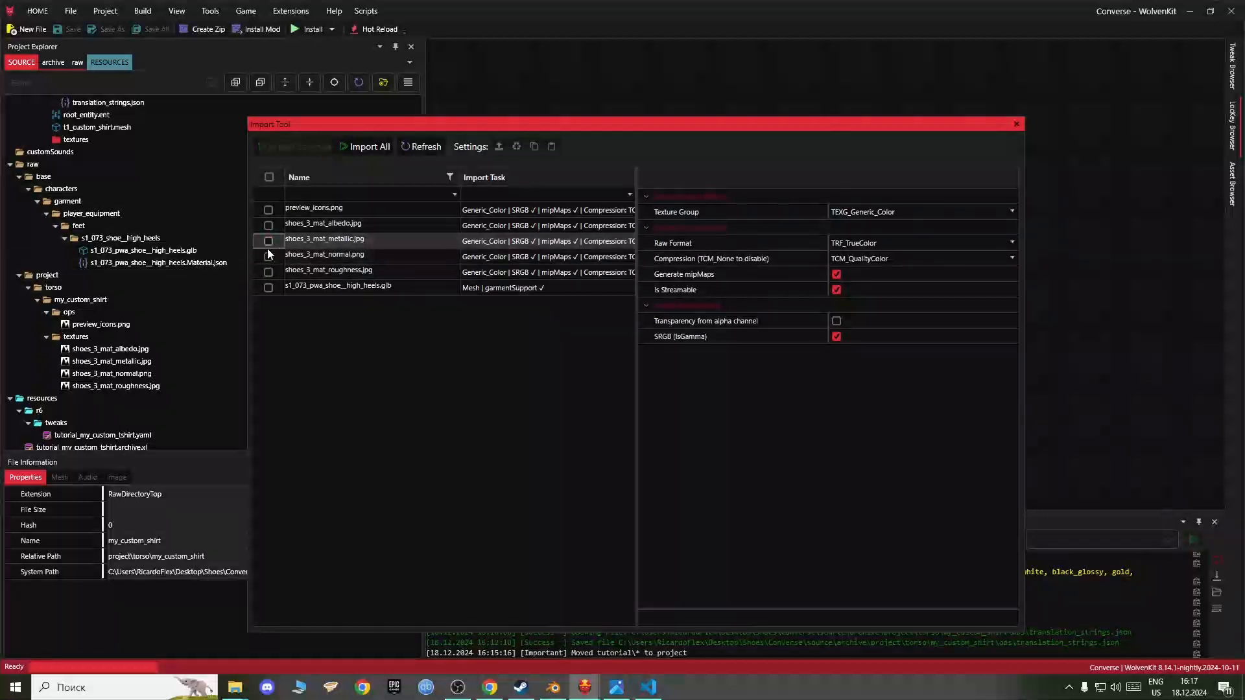
{"action": "left_click", "coordinate": [267, 269]}
{"action": "left_click", "coordinate": [267, 269]}
Step: Import shoes_3_mat_albedo.jpg with the TEXG_Generic_Color texture group and change the selection to shoes_3_mat_metallic.jpg
{"action": "left_click", "coordinate": [269, 226]}
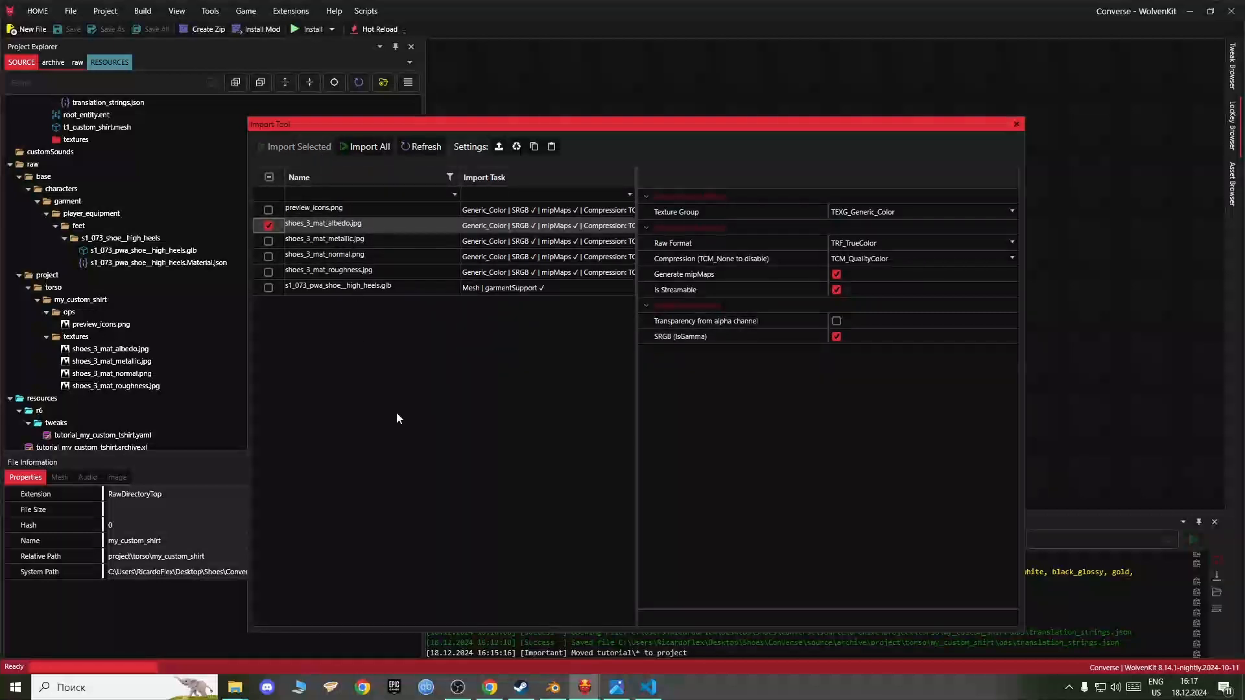
{"action": "scroll", "coordinate": [162, 292], "scroll_direction": "up", "scroll_amount": 1}
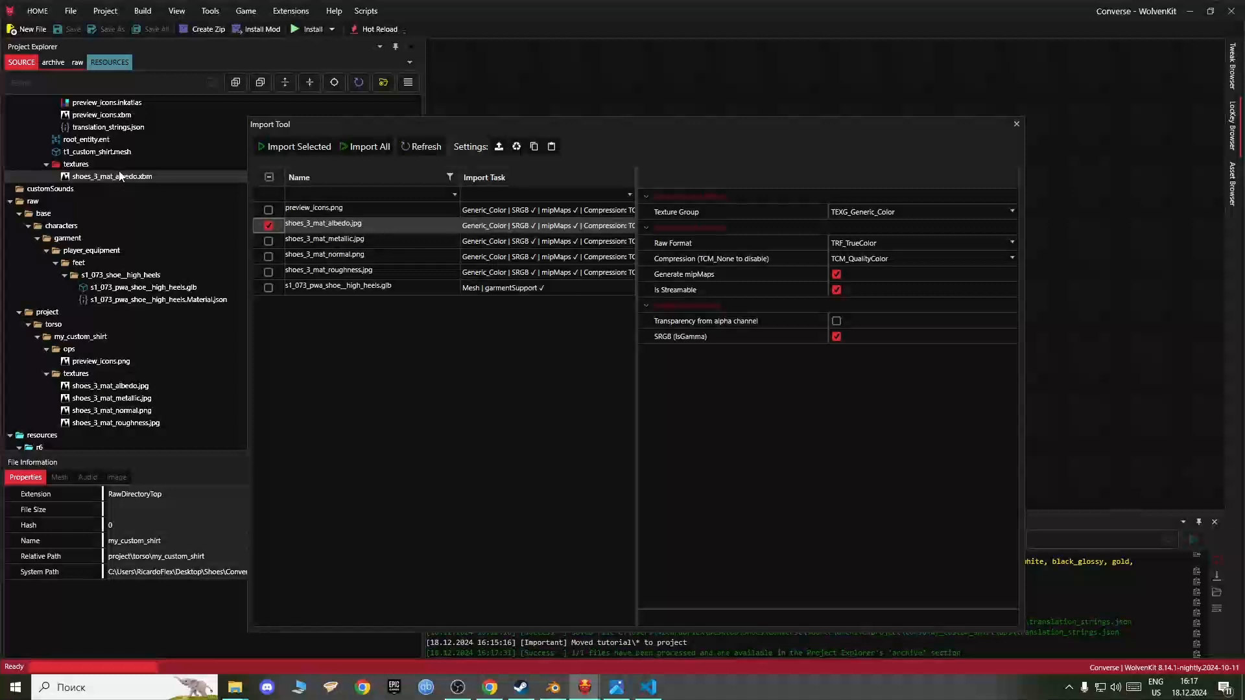
{"action": "left_click", "coordinate": [269, 225]}
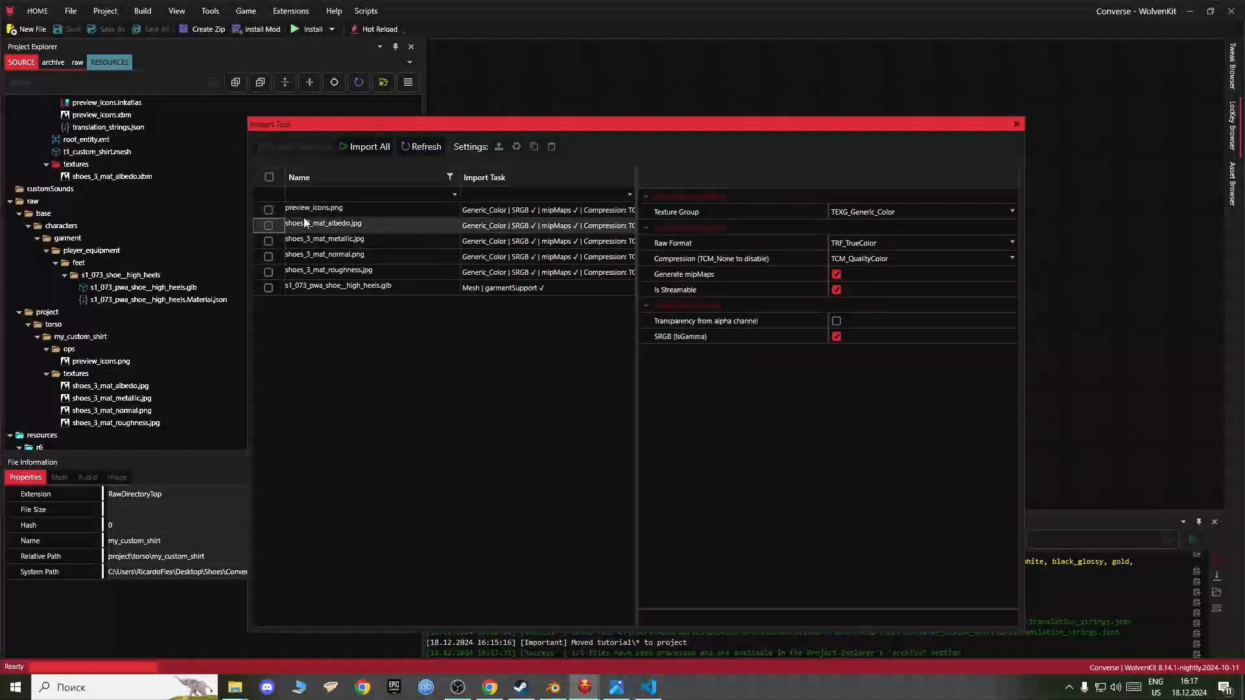
{"action": "left_click", "coordinate": [267, 241]}
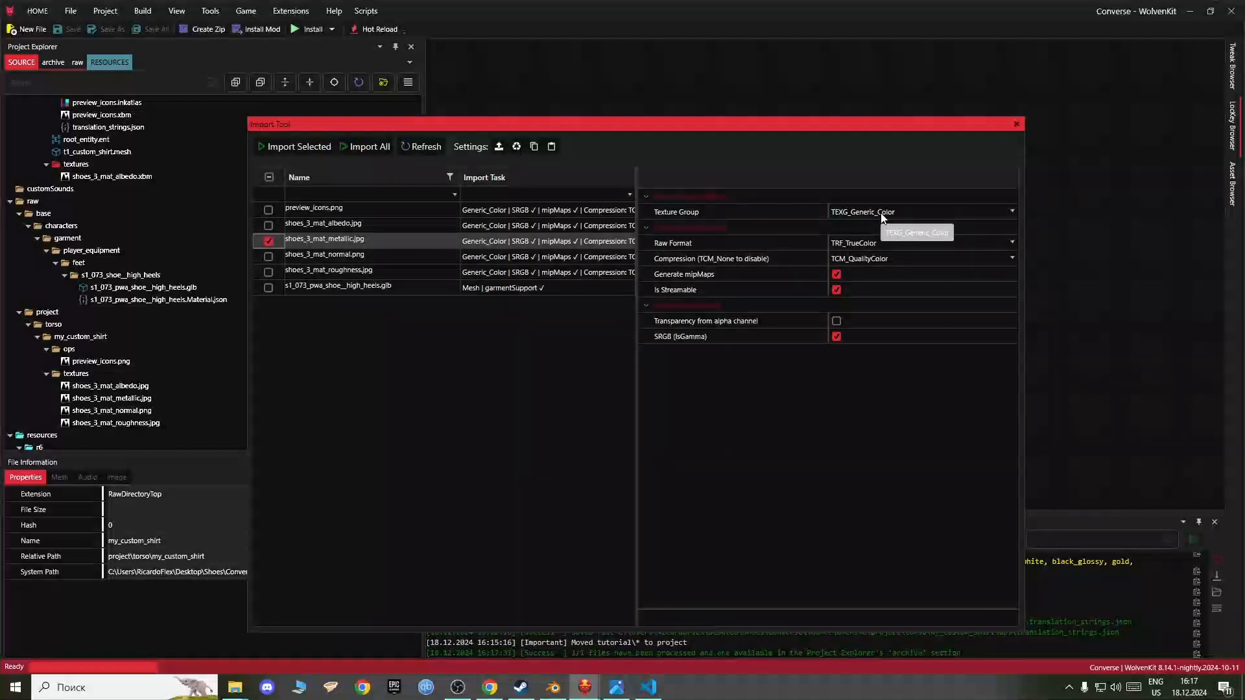
Step: Open a shoe texture image from the textures folder in the image viewer, close it and switch back to WolvenKit
{"action": "left_click", "coordinate": [1183, 19]}
{"action": "double_click", "coordinate": [528, 367]}
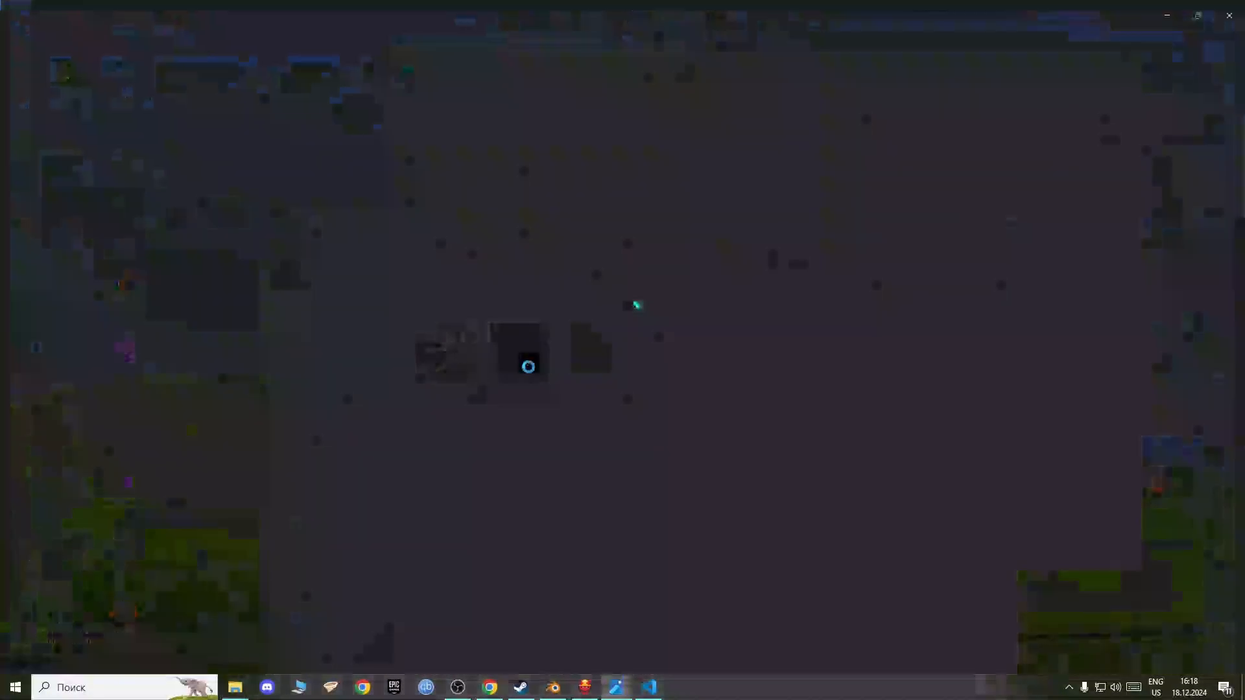
{"action": "left_click", "coordinate": [1230, 16]}
{"action": "left_click", "coordinate": [617, 689]}
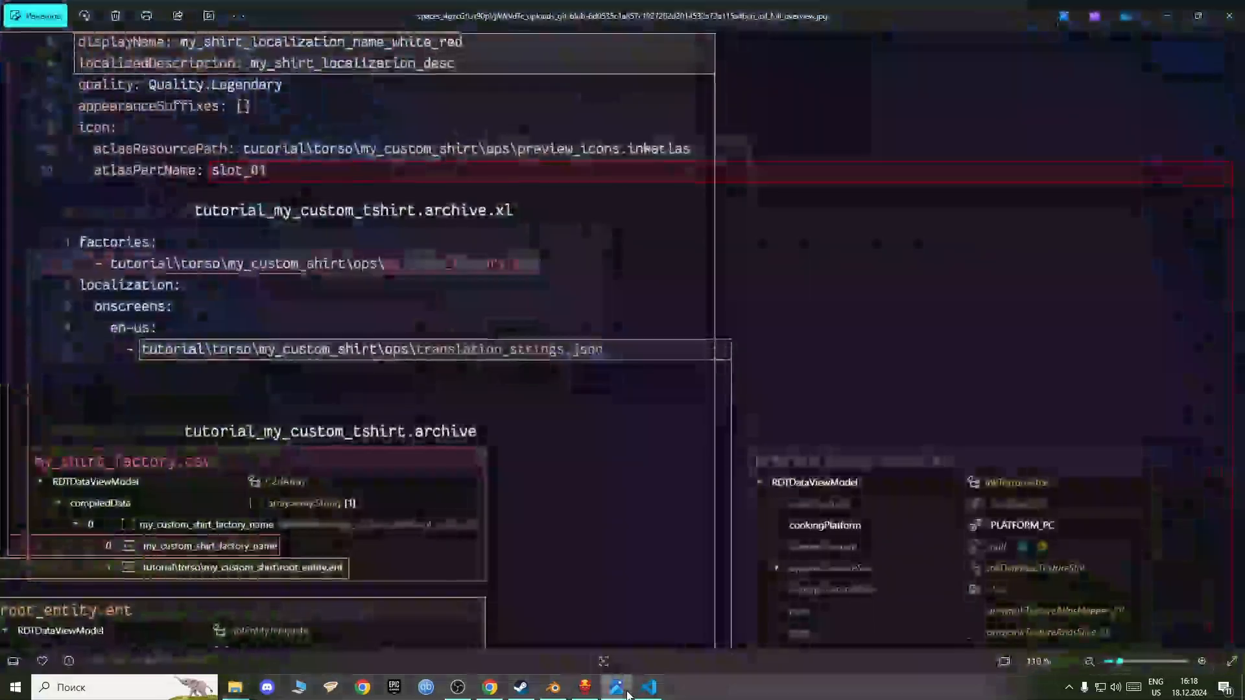
{"action": "left_click", "coordinate": [625, 692]}
{"action": "left_click", "coordinate": [587, 688]}
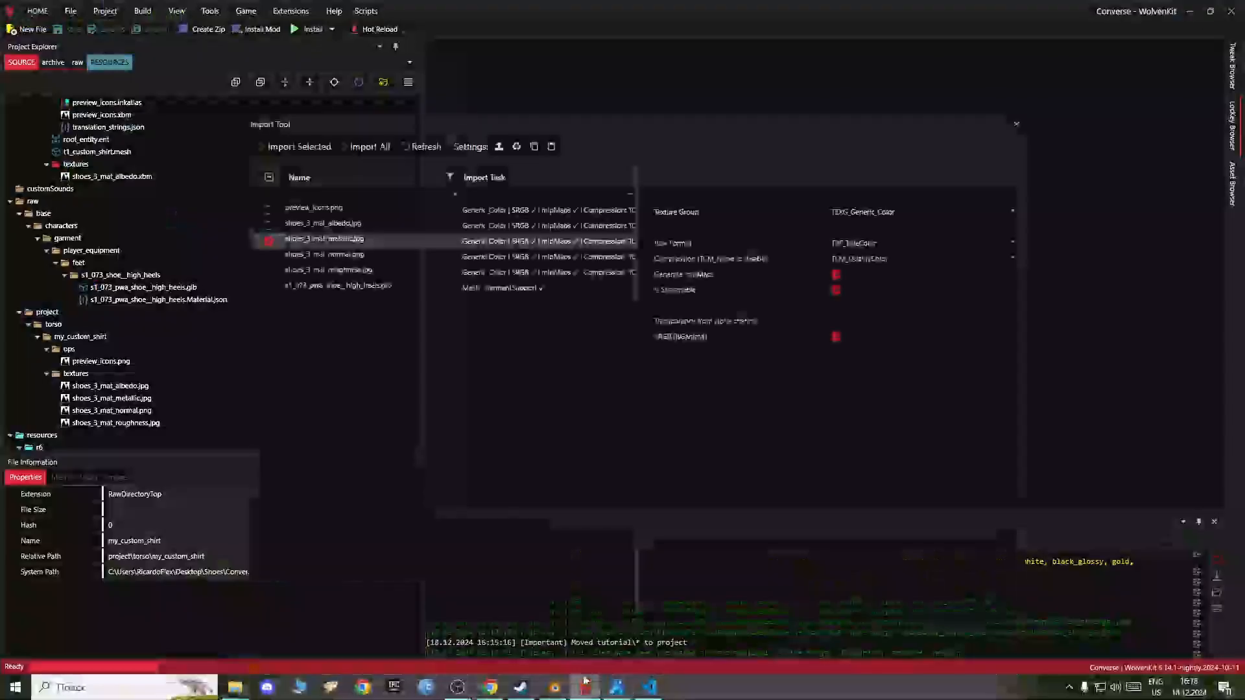
Step: Set the texture group of shoes_3_mat_metallic.jpg to TEXG_Generic_Grayscale and import it
{"action": "left_click", "coordinate": [878, 213]}
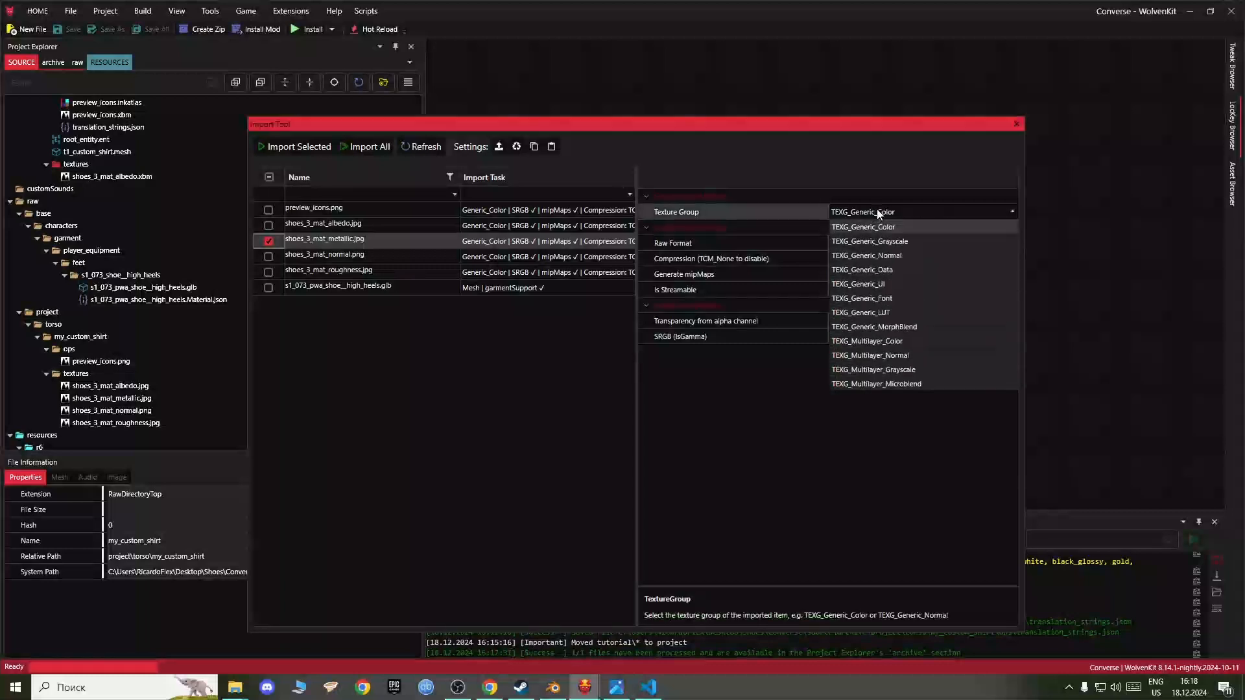
{"action": "left_click", "coordinate": [889, 242]}
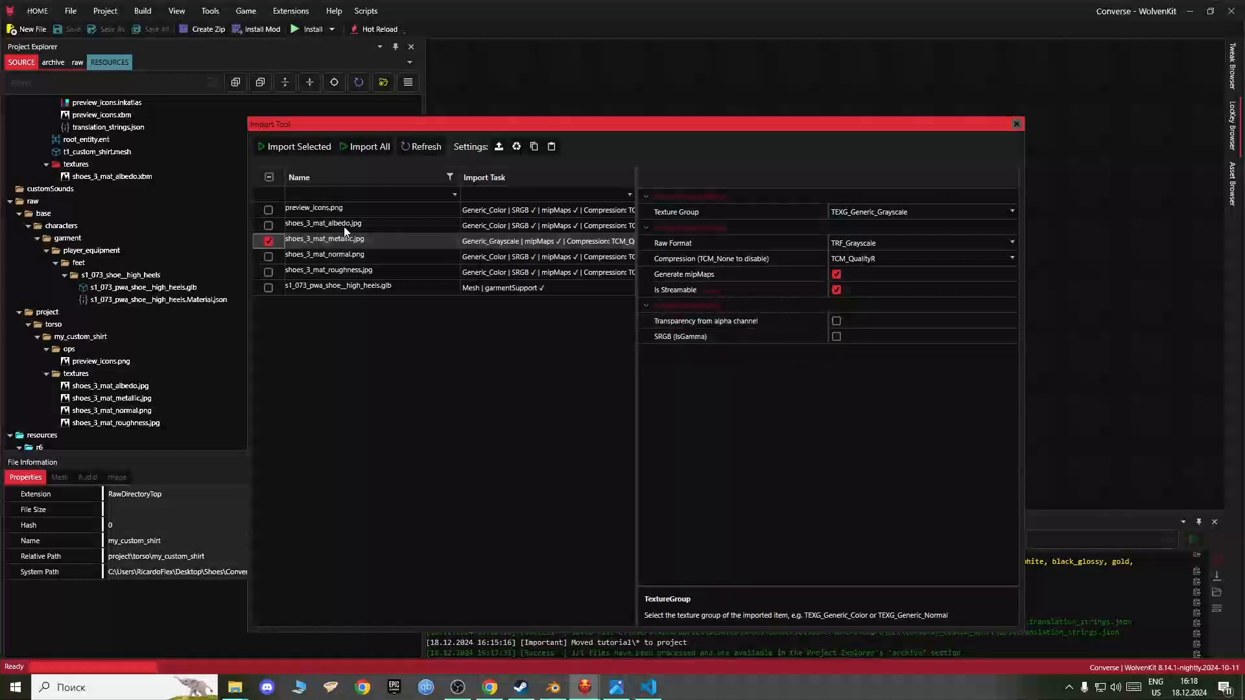
{"action": "left_click", "coordinate": [300, 145]}
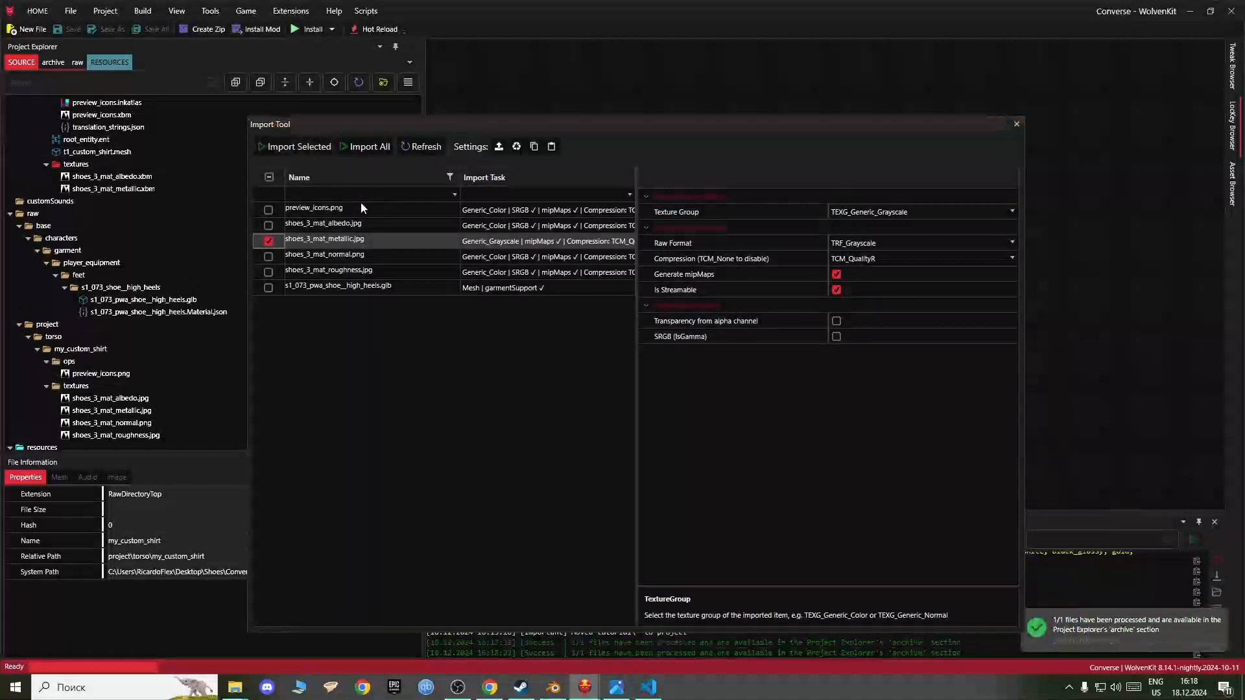
Step: Import shoes_3_mat_normal.png with its texture group set to TEXG_Generic_Normal
{"action": "left_click", "coordinate": [269, 256]}
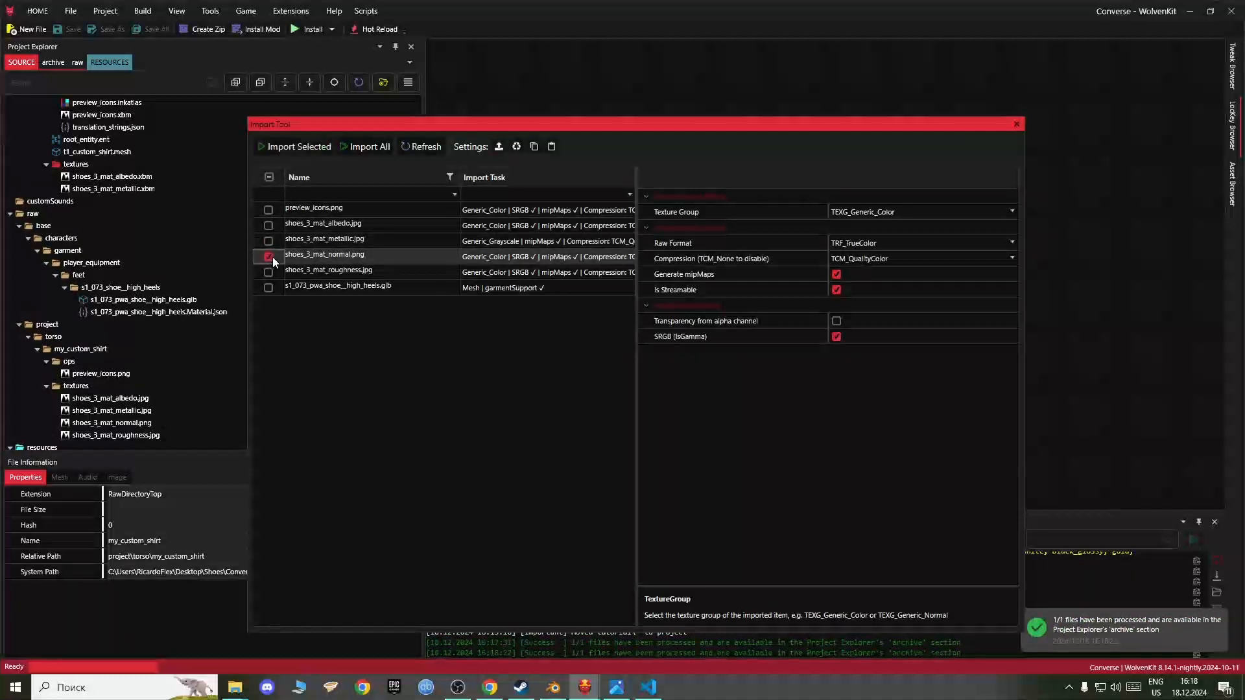
{"action": "left_click", "coordinate": [888, 216]}
{"action": "left_click", "coordinate": [885, 254]}
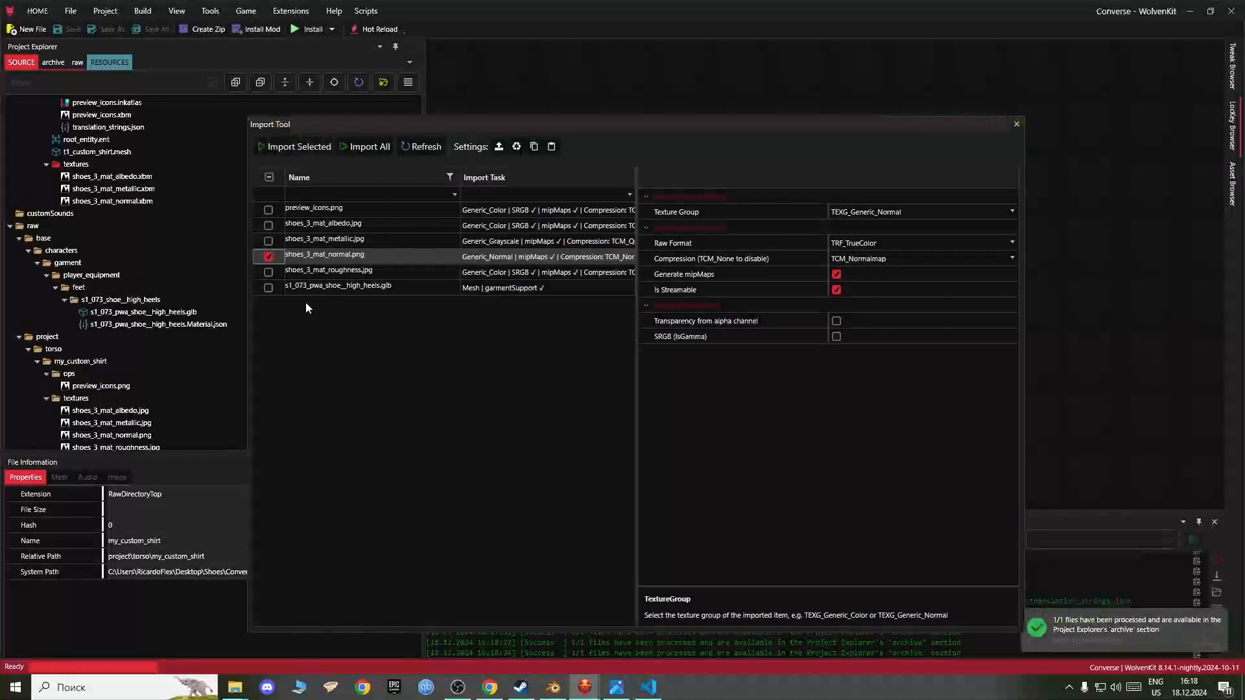
Step: Import shoes_3_mat_roughness.jpg with the TEXG_Generic_Grayscale texture group and close the Import Tool
{"action": "left_click", "coordinate": [269, 271]}
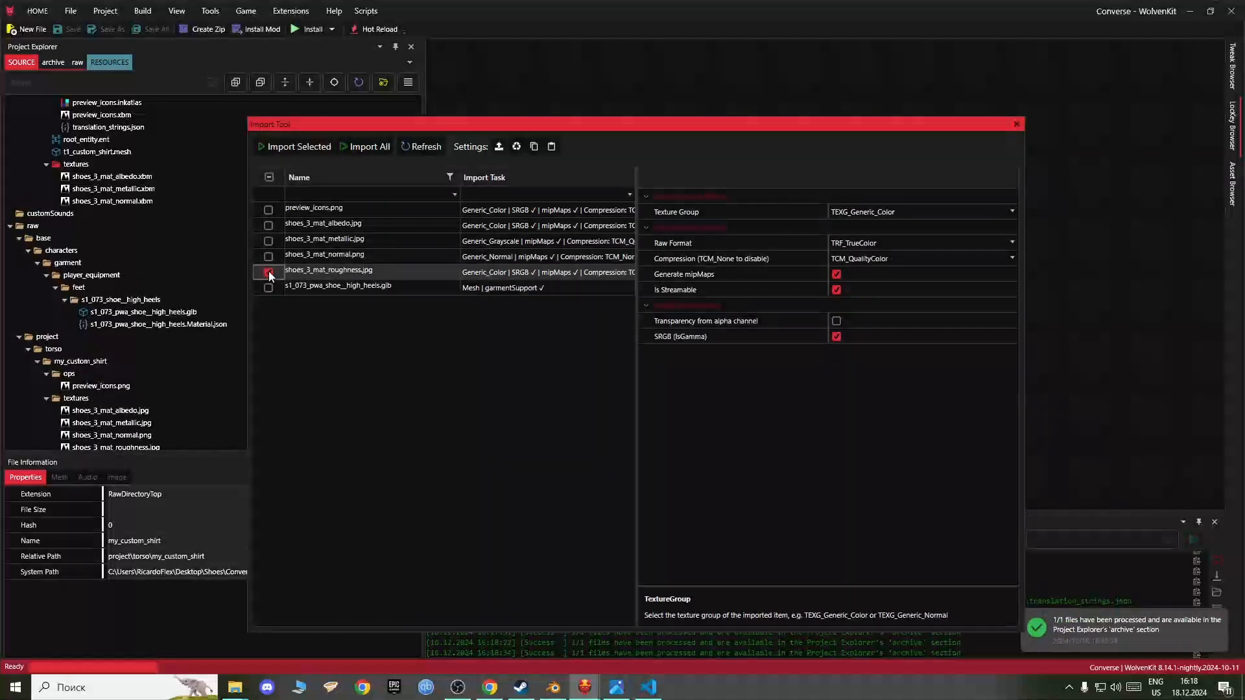
{"action": "left_click", "coordinate": [941, 216]}
{"action": "left_click", "coordinate": [932, 242]}
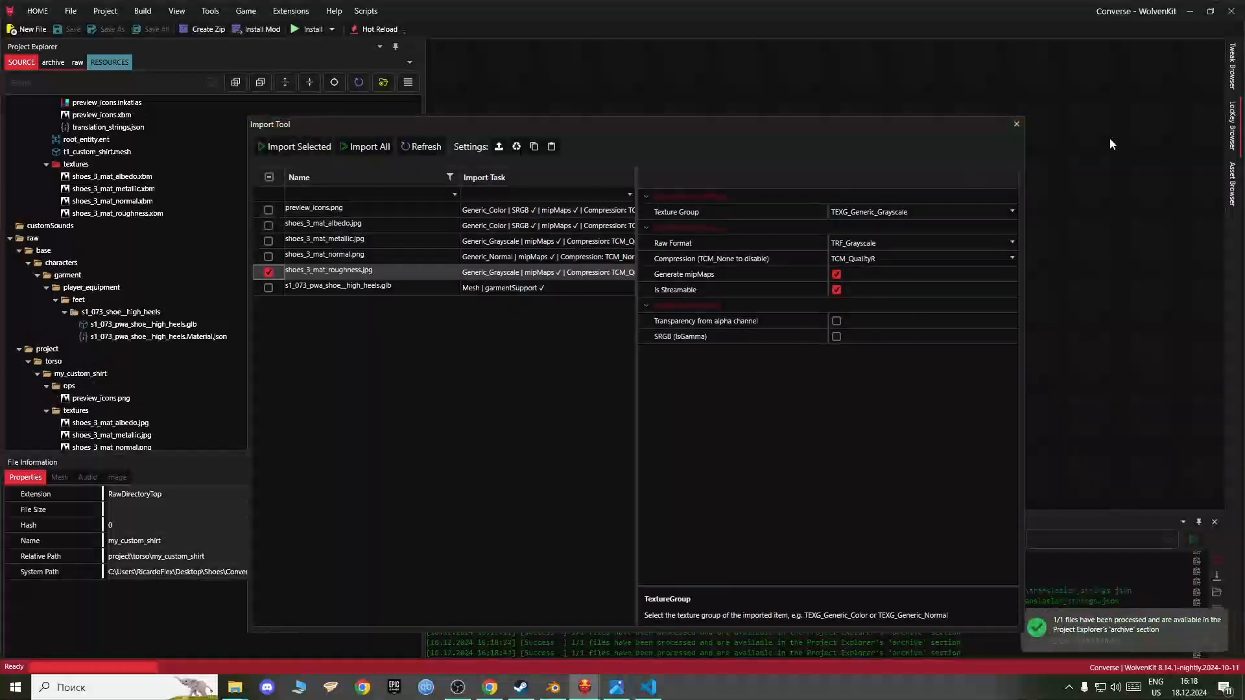
{"action": "left_click", "coordinate": [1017, 124]}
Step: Open shoes_converse.mesh from the archive's feet folder and expand the chunkMaterials of its converse_default appearance
{"action": "scroll", "coordinate": [181, 270], "scroll_direction": "up", "scroll_amount": 4}
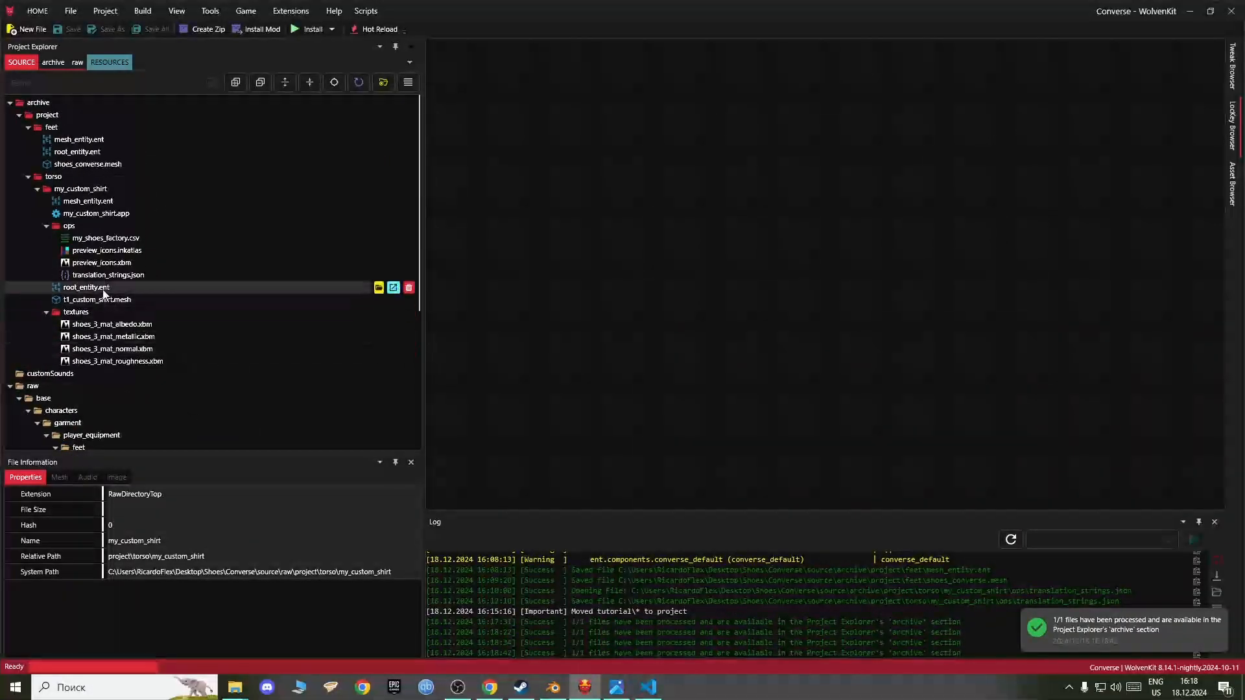
{"action": "double_click", "coordinate": [91, 166]}
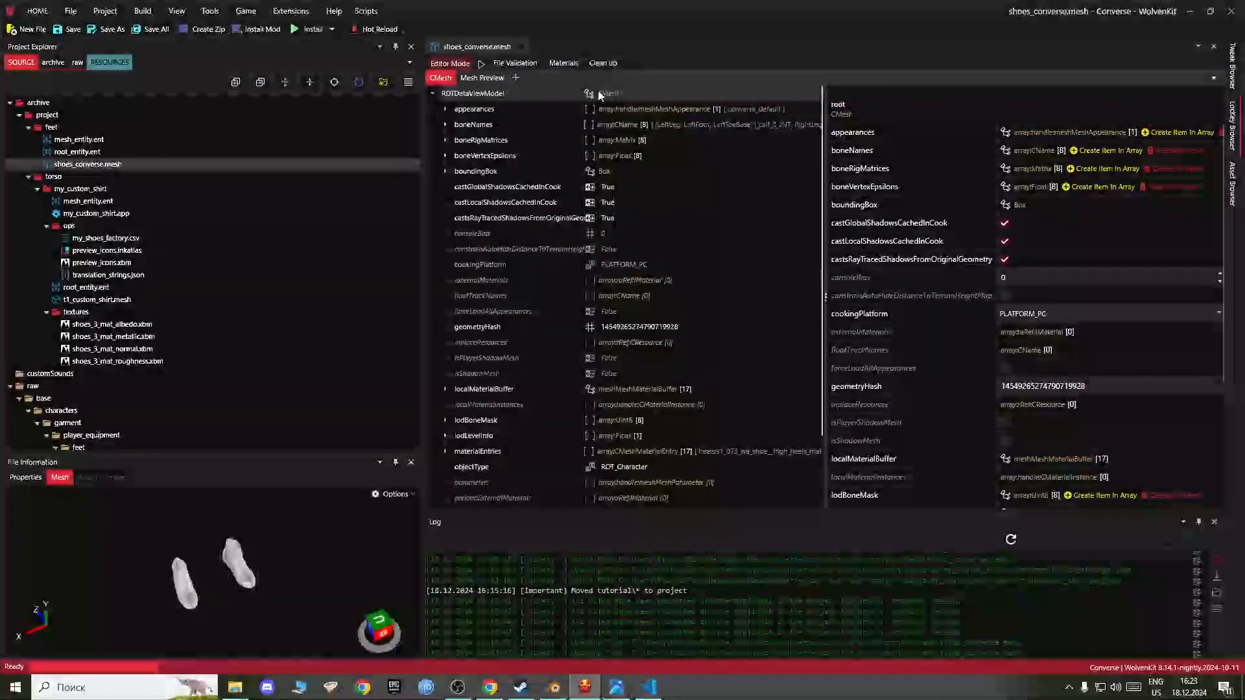
{"action": "left_click", "coordinate": [445, 109]}
{"action": "left_click", "coordinate": [457, 124]}
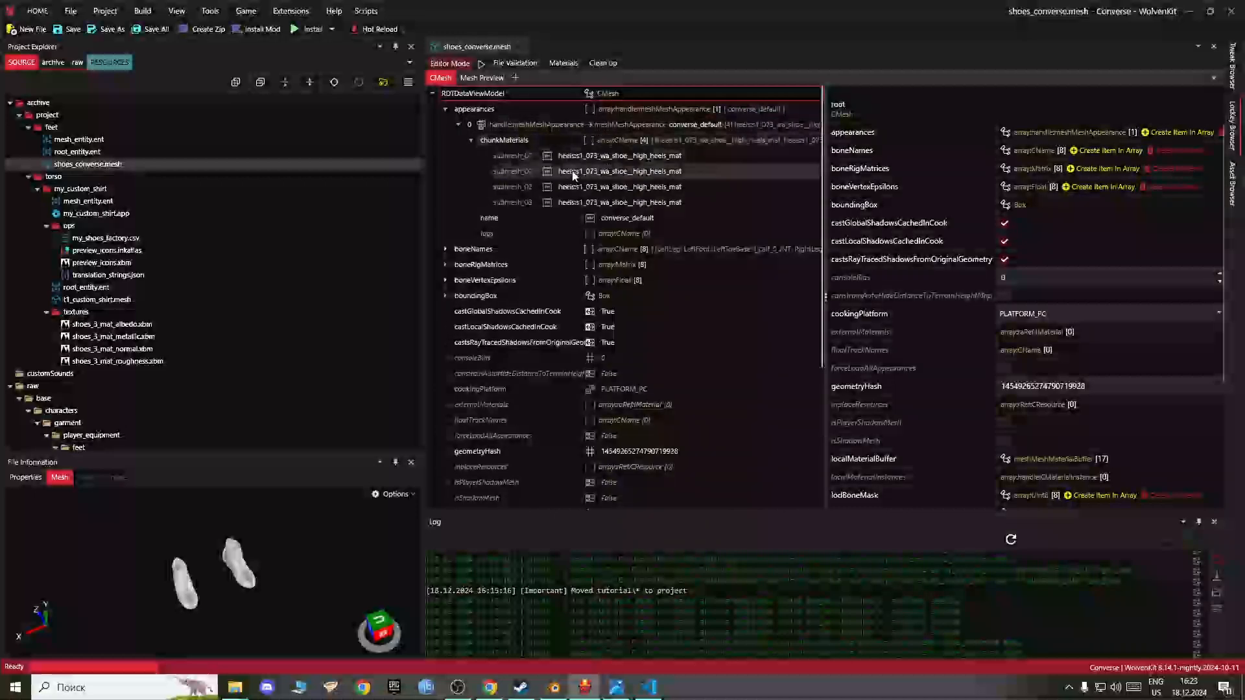
{"action": "left_click", "coordinate": [646, 126]}
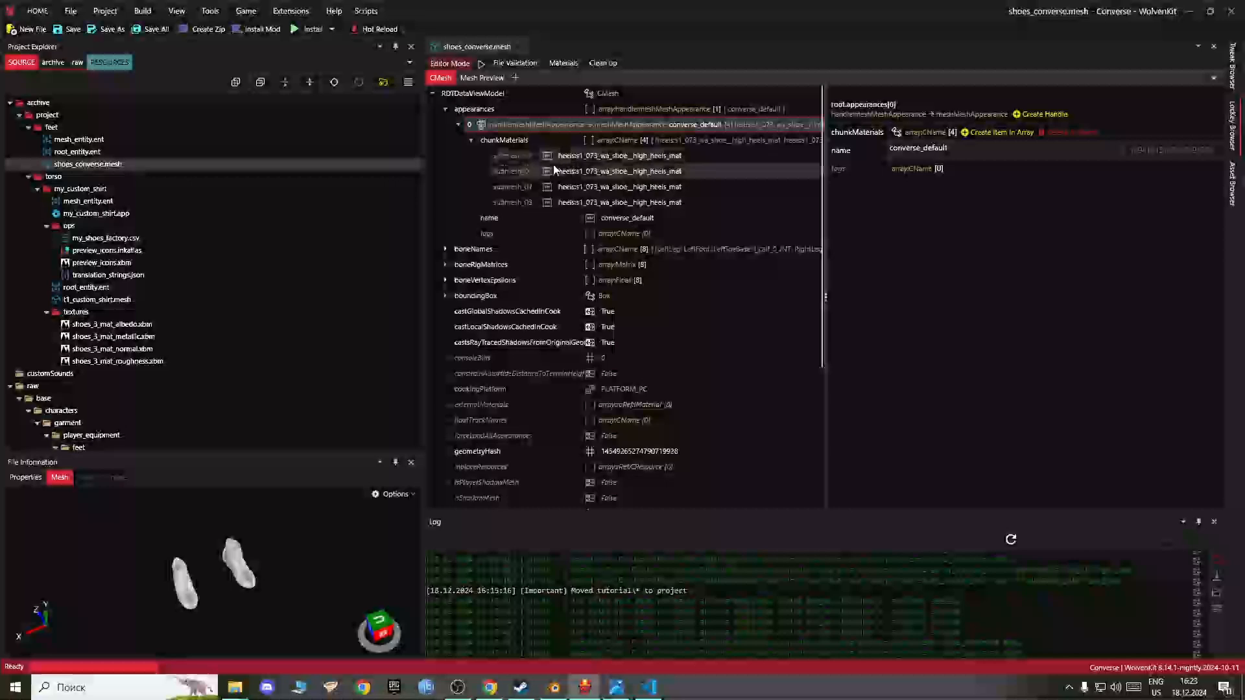
Step: Delete the last three chunkMaterials entries of the converse_default appearance and rename the submesh_00 material converse_default_00
{"action": "left_click", "coordinate": [532, 202]}
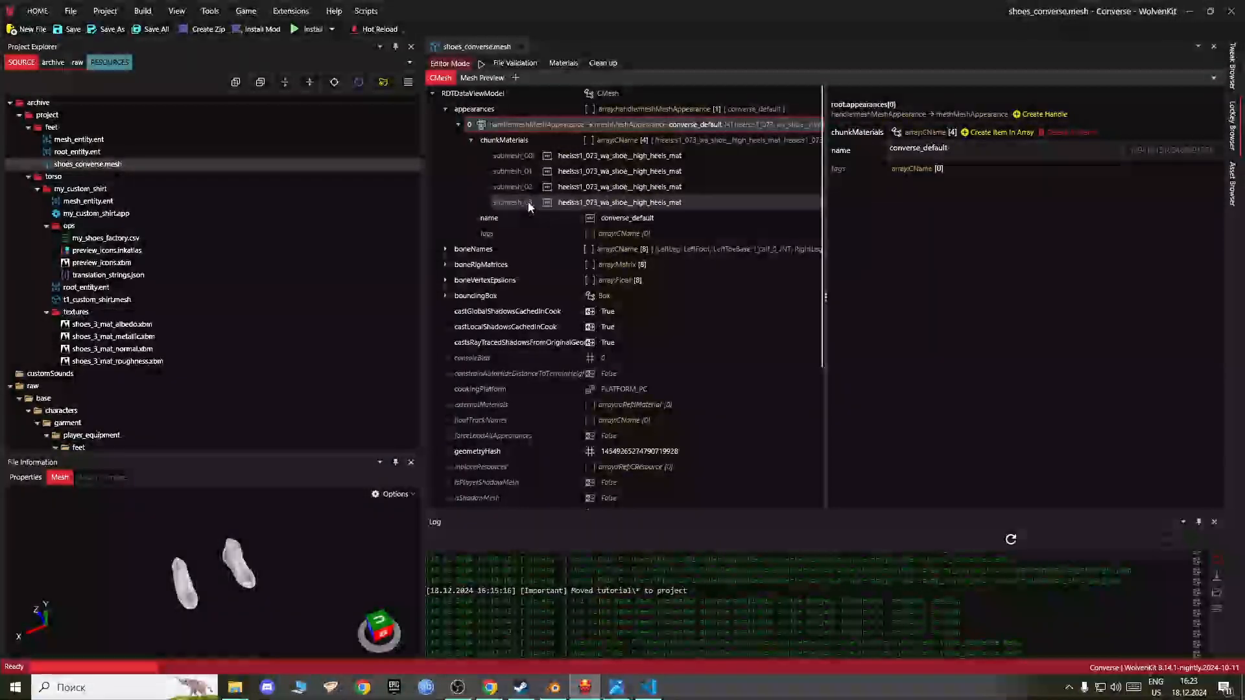
{"action": "left_click", "coordinate": [845, 131]}
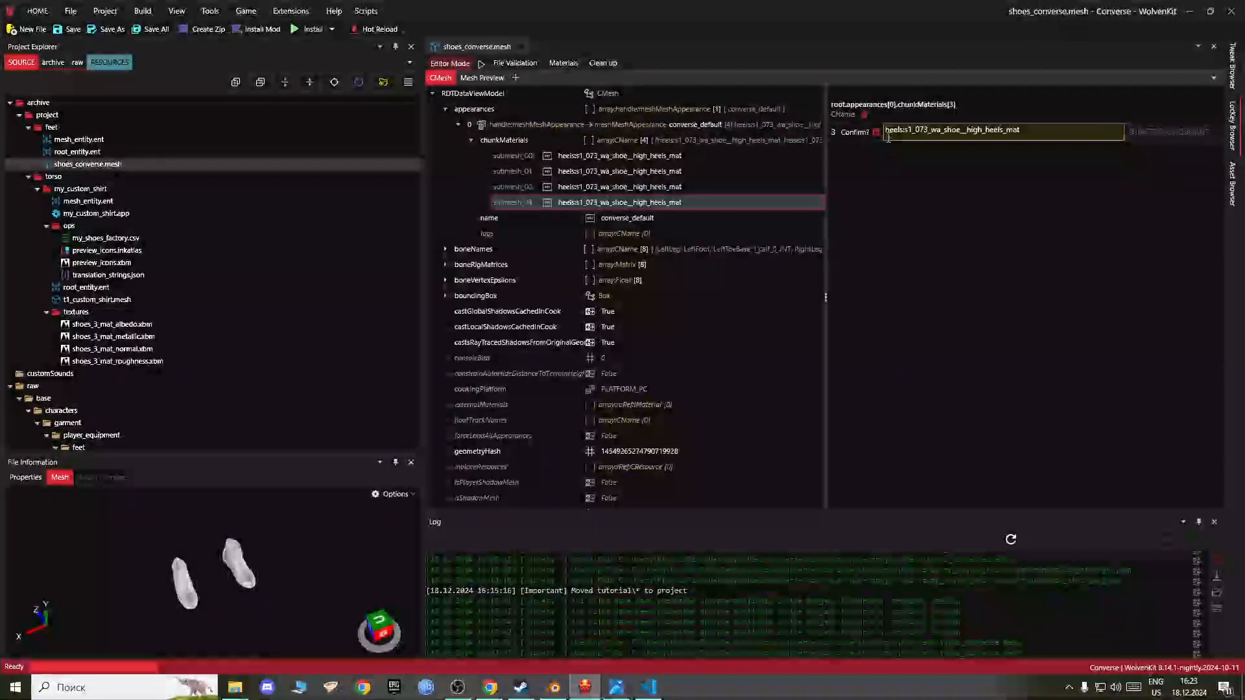
{"action": "left_click", "coordinate": [876, 132]}
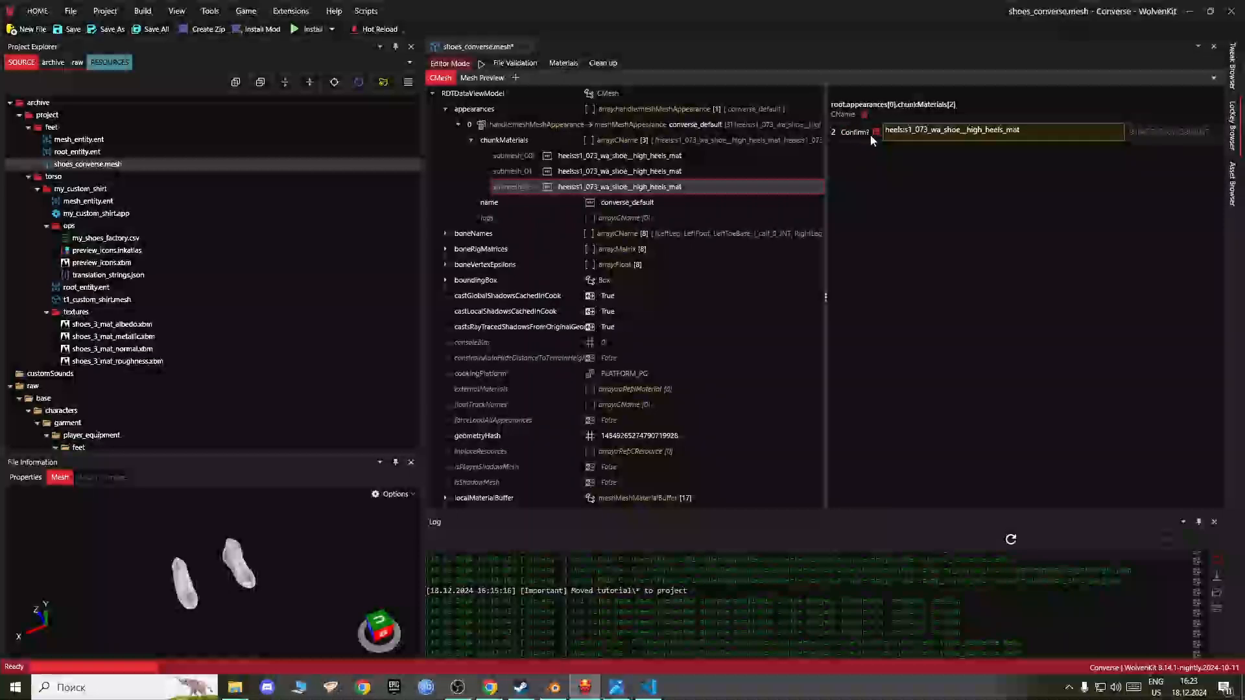
{"action": "left_click", "coordinate": [876, 132]}
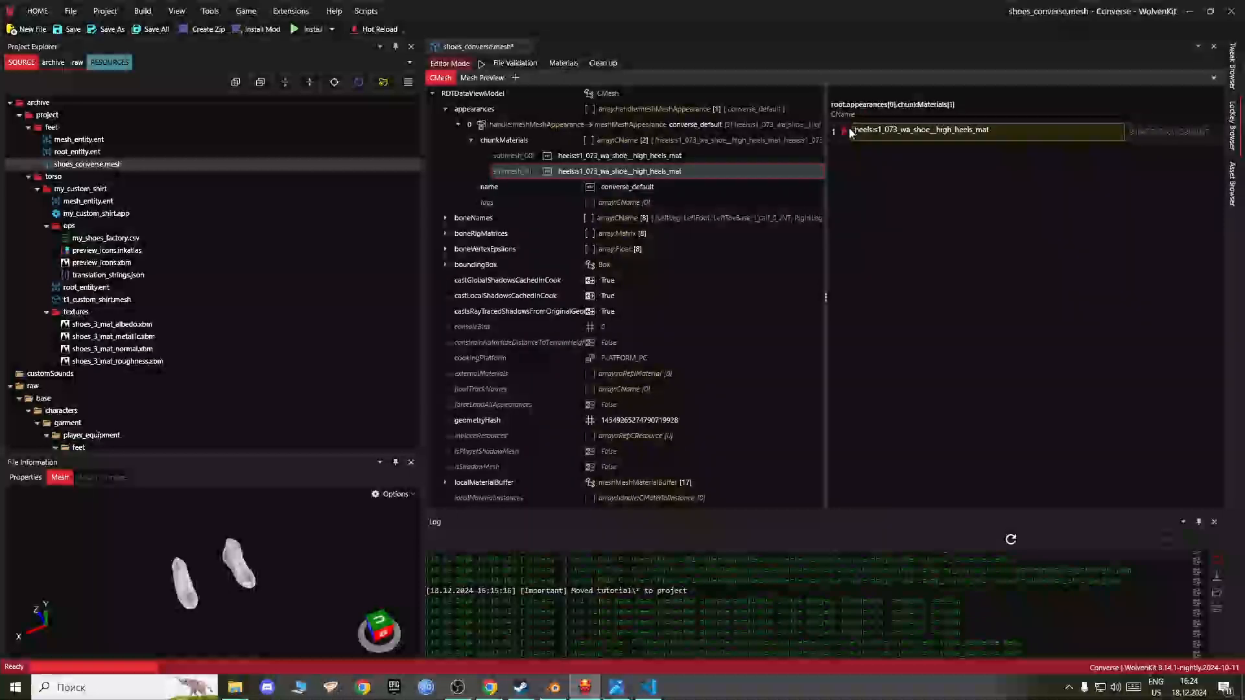
{"action": "left_click", "coordinate": [845, 132]}
{"action": "left_click", "coordinate": [876, 133]}
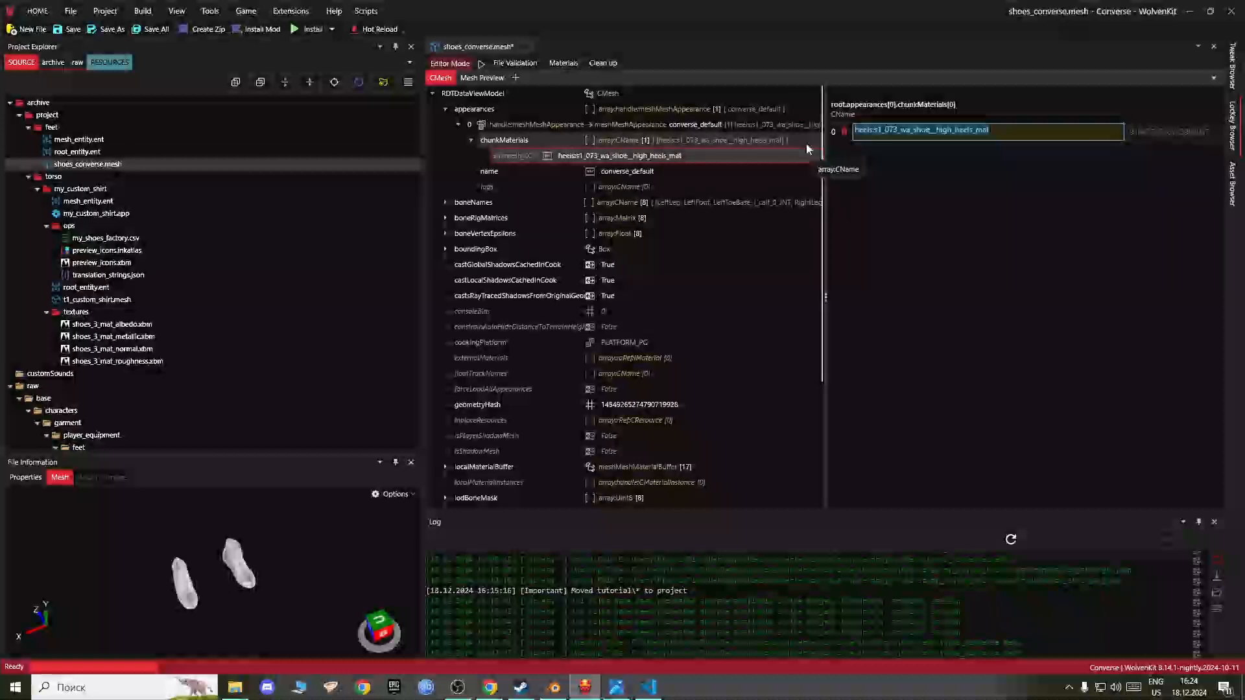
{"action": "type", "text": "converse"}
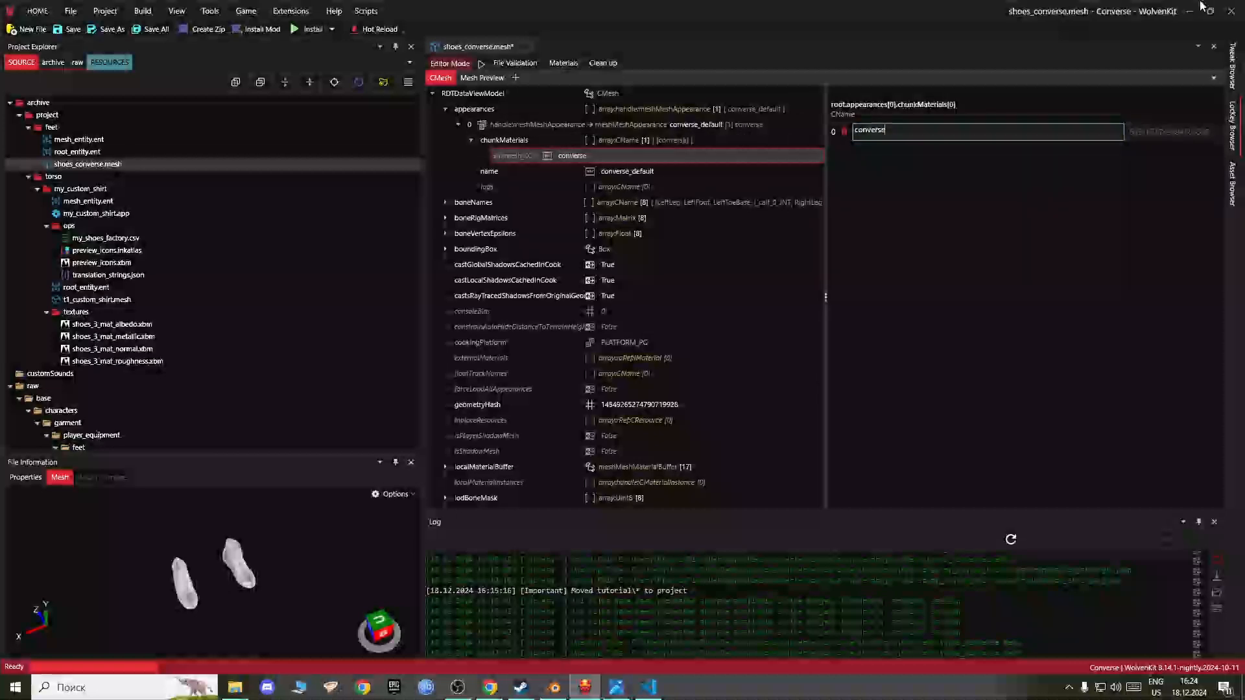
{"action": "type", "text": "_default_00"}
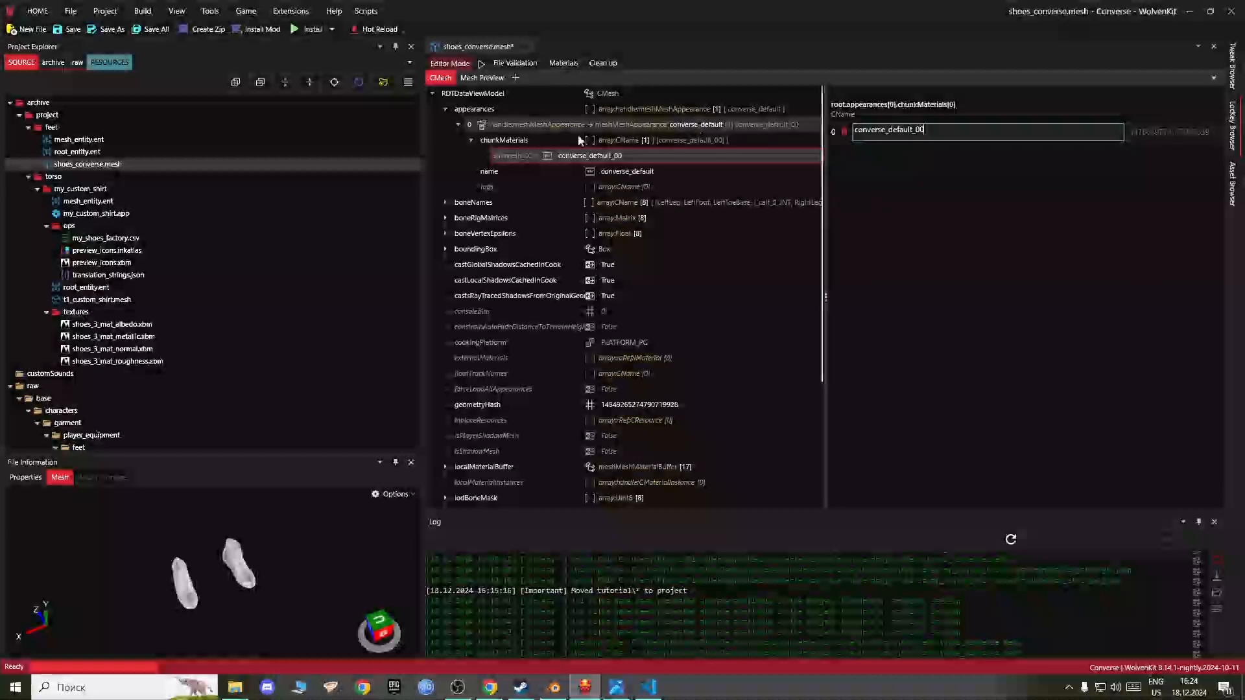
Step: Delete materials 1 to 16, black_dirty through green_croc, from the mesh's localMaterialBuffer, keeping only entry 0
{"action": "scroll", "coordinate": [512, 447], "scroll_direction": "down", "scroll_amount": 1}
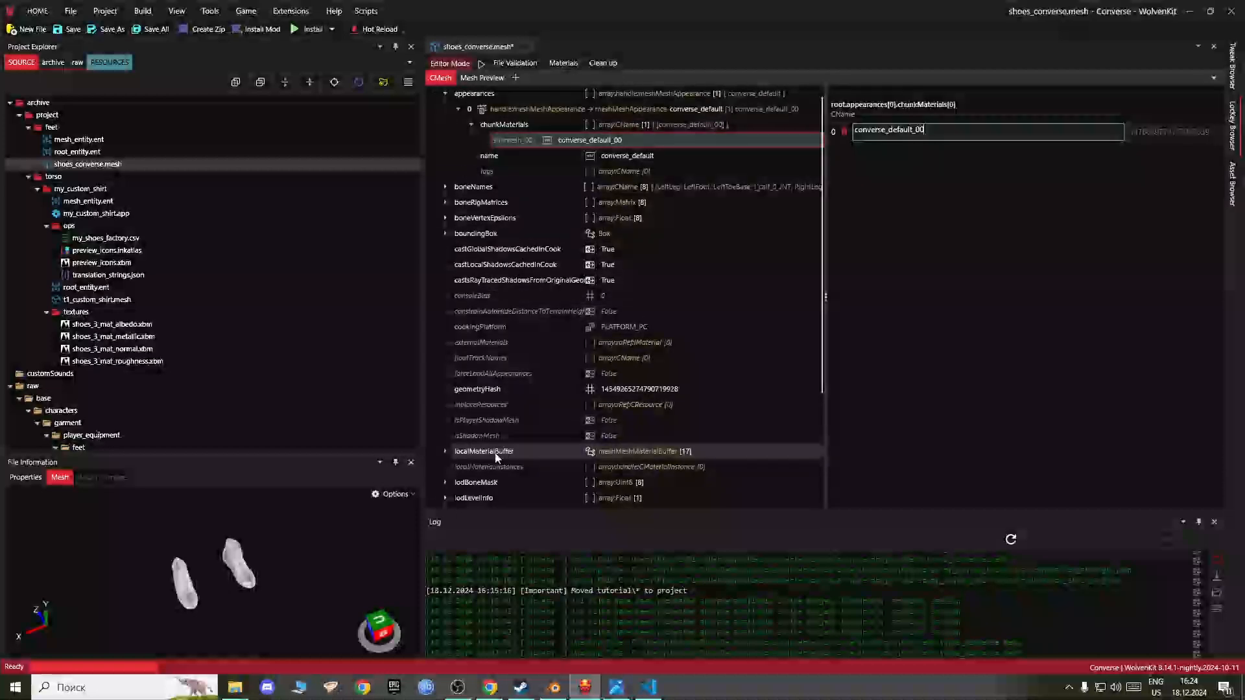
{"action": "left_click", "coordinate": [504, 451]}
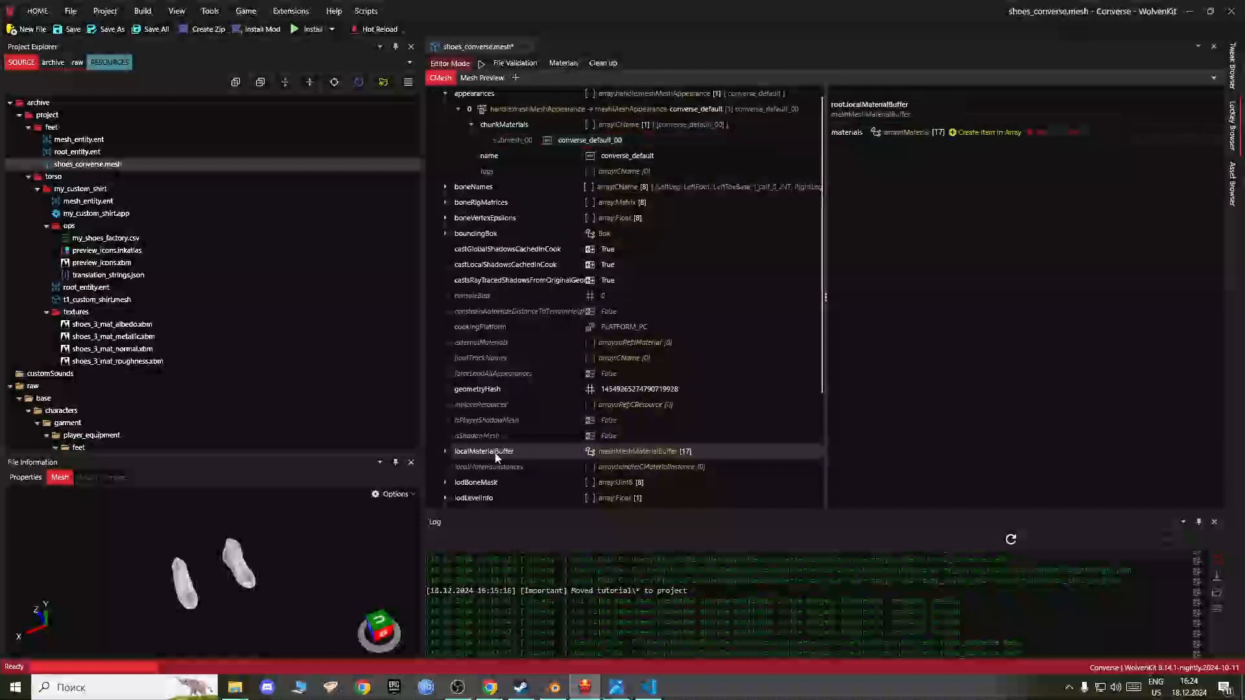
{"action": "left_click", "coordinate": [445, 452]}
{"action": "scroll", "coordinate": [559, 361], "scroll_direction": "down", "scroll_amount": 13}
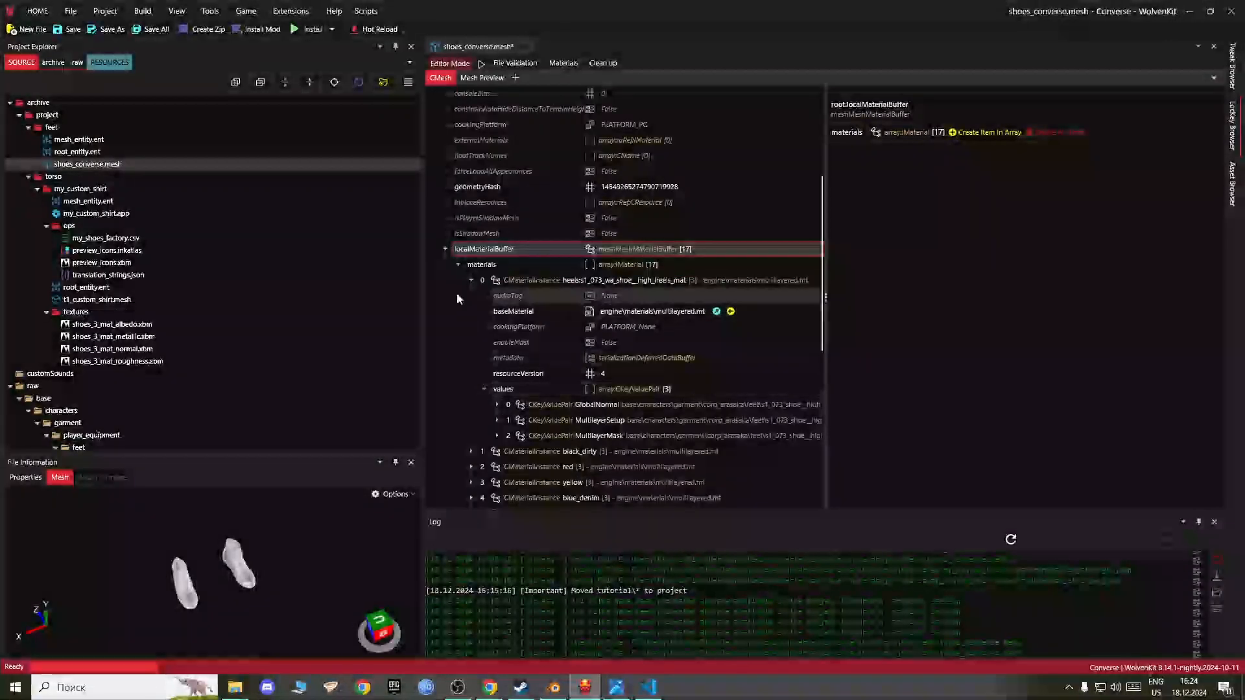
{"action": "left_click", "coordinate": [471, 280]}
{"action": "left_click", "coordinate": [536, 296]}
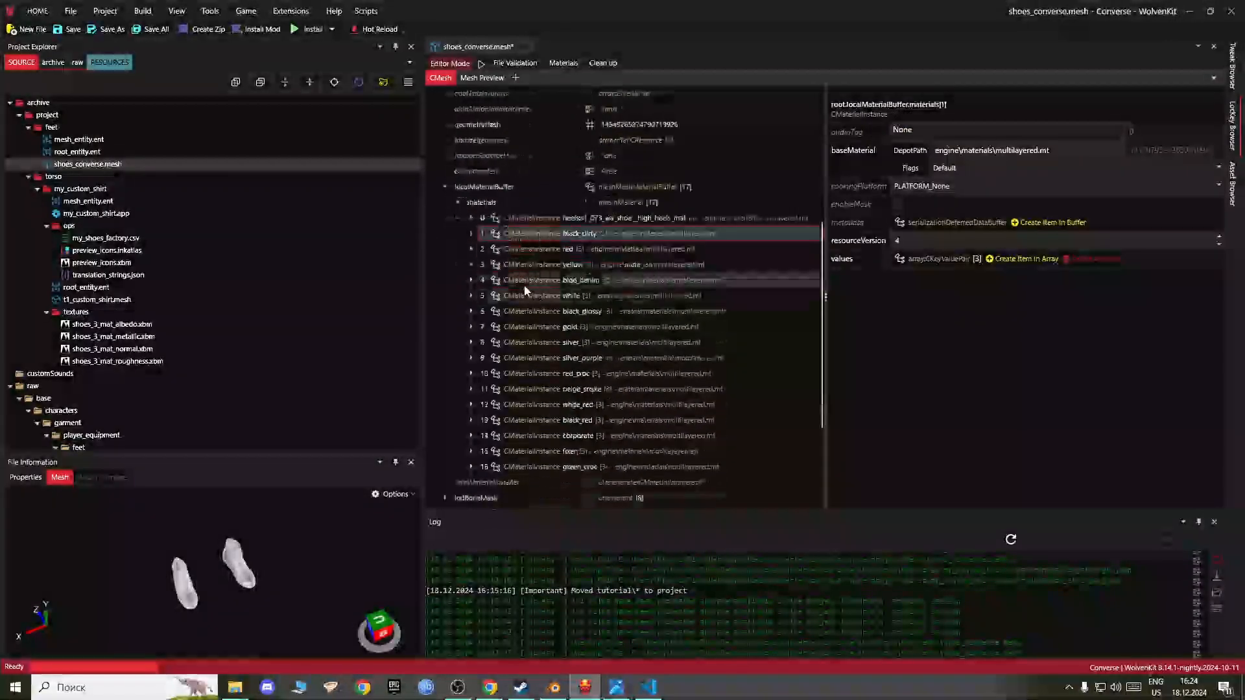
{"action": "scroll", "coordinate": [536, 338], "scroll_direction": "down", "scroll_amount": 4}
{"action": "left_click", "coordinate": [546, 405], "text": "shift"}
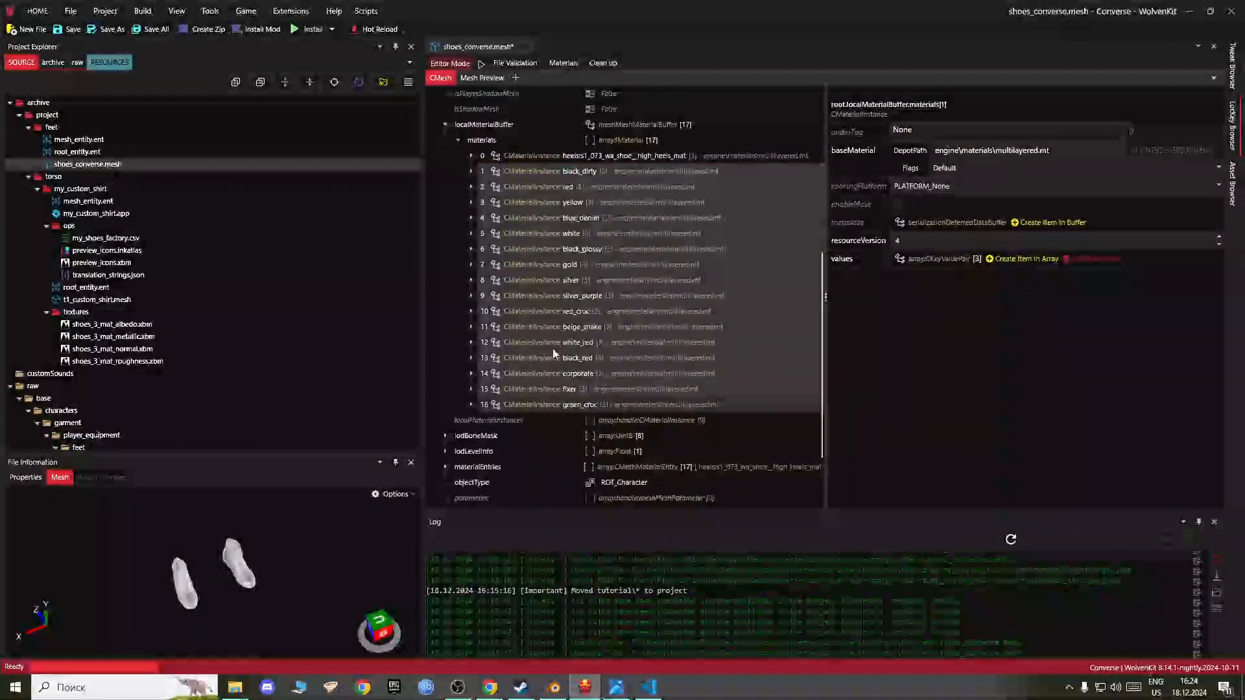
{"action": "right_click", "coordinate": [519, 194]}
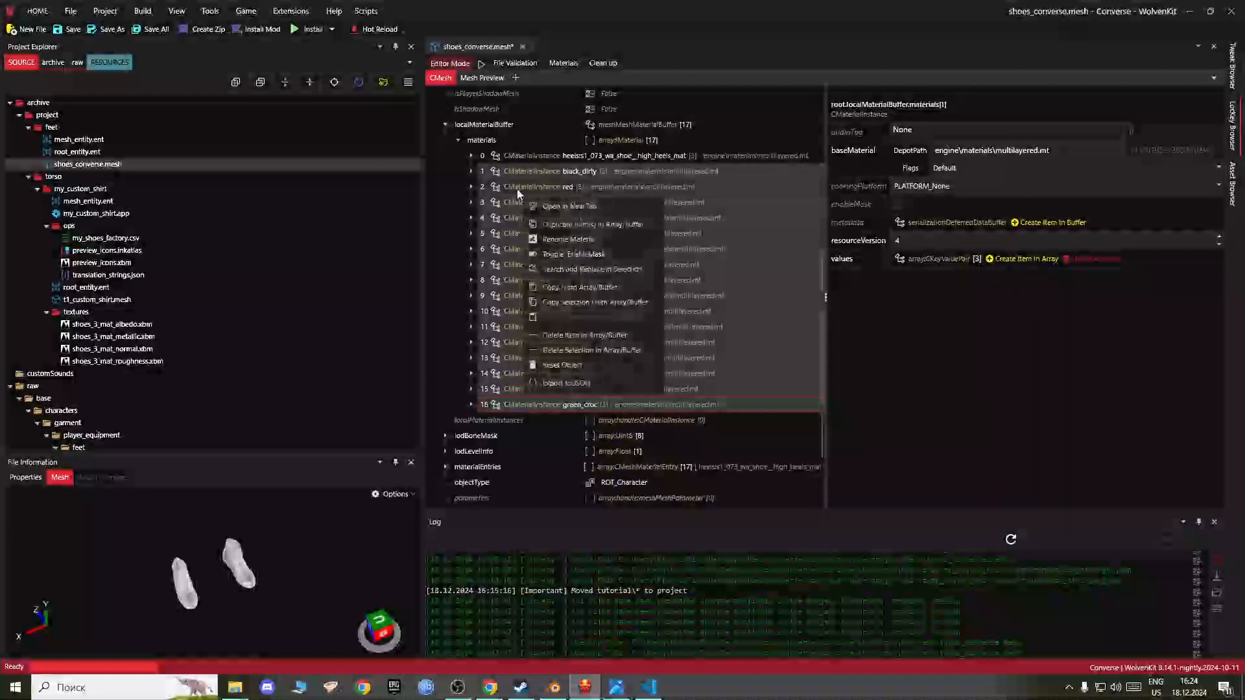
{"action": "left_click", "coordinate": [577, 350]}
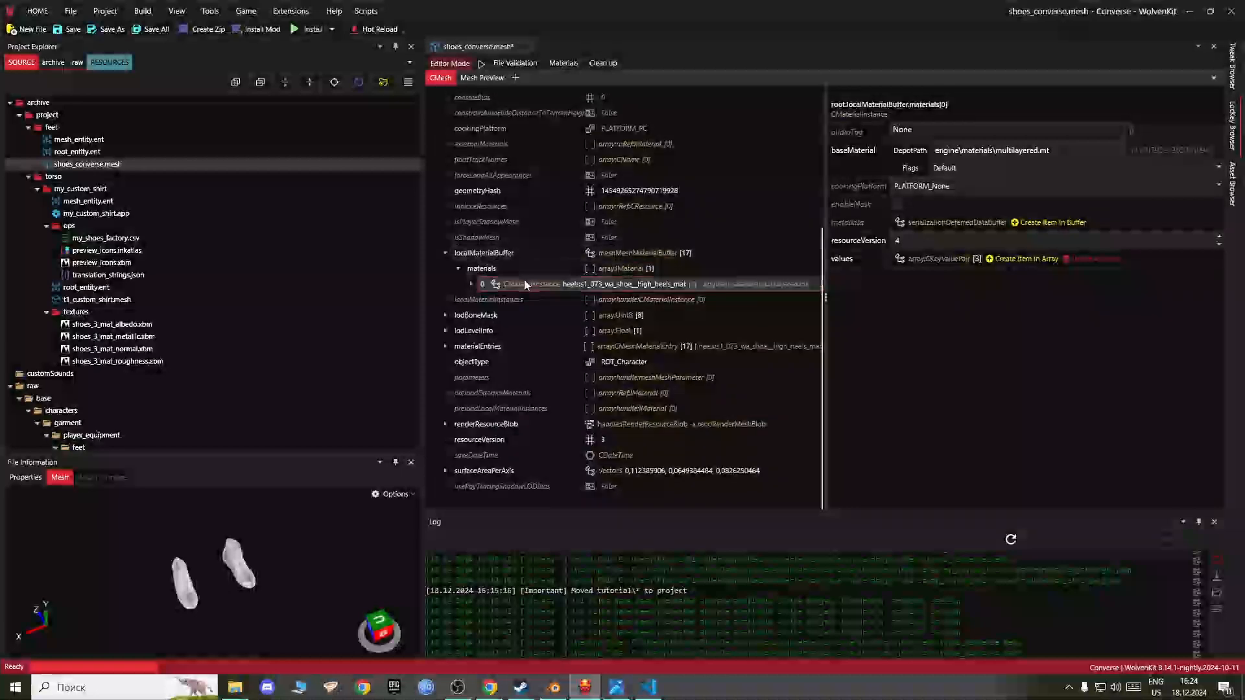
Step: Reset the values array of material 0 in the localMaterialBuffer and clear its baseMaterial depot path
{"action": "left_click", "coordinate": [471, 284]}
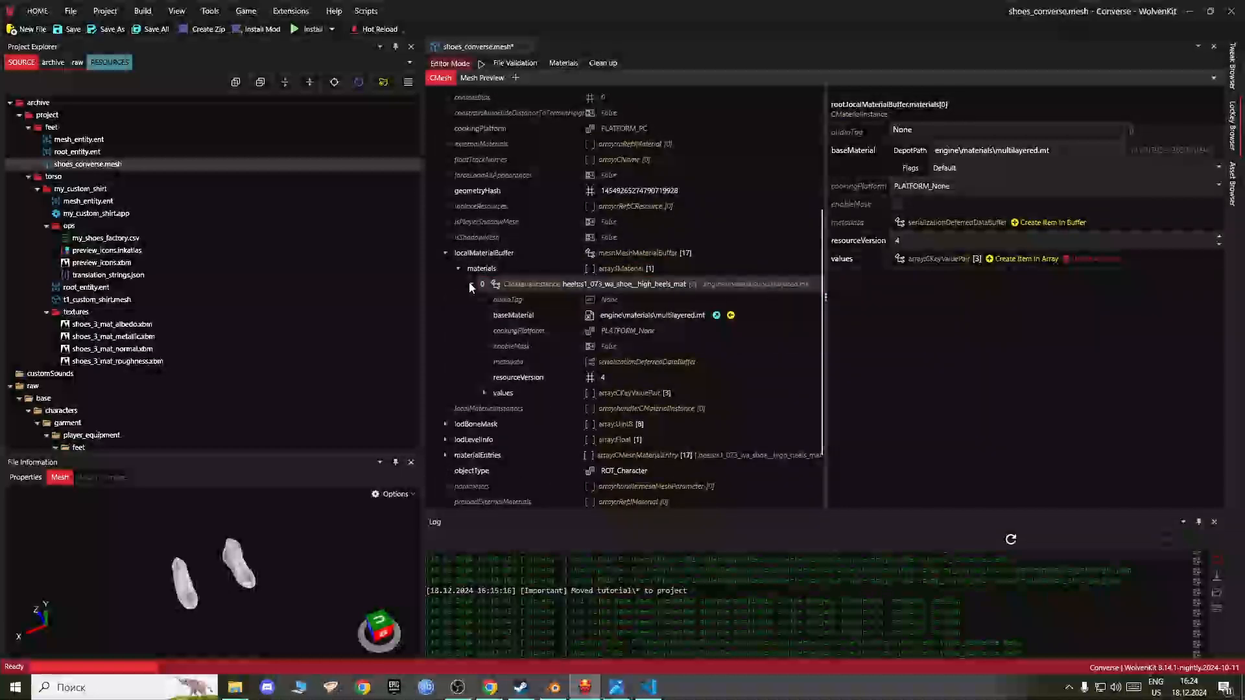
{"action": "left_click", "coordinate": [484, 393]}
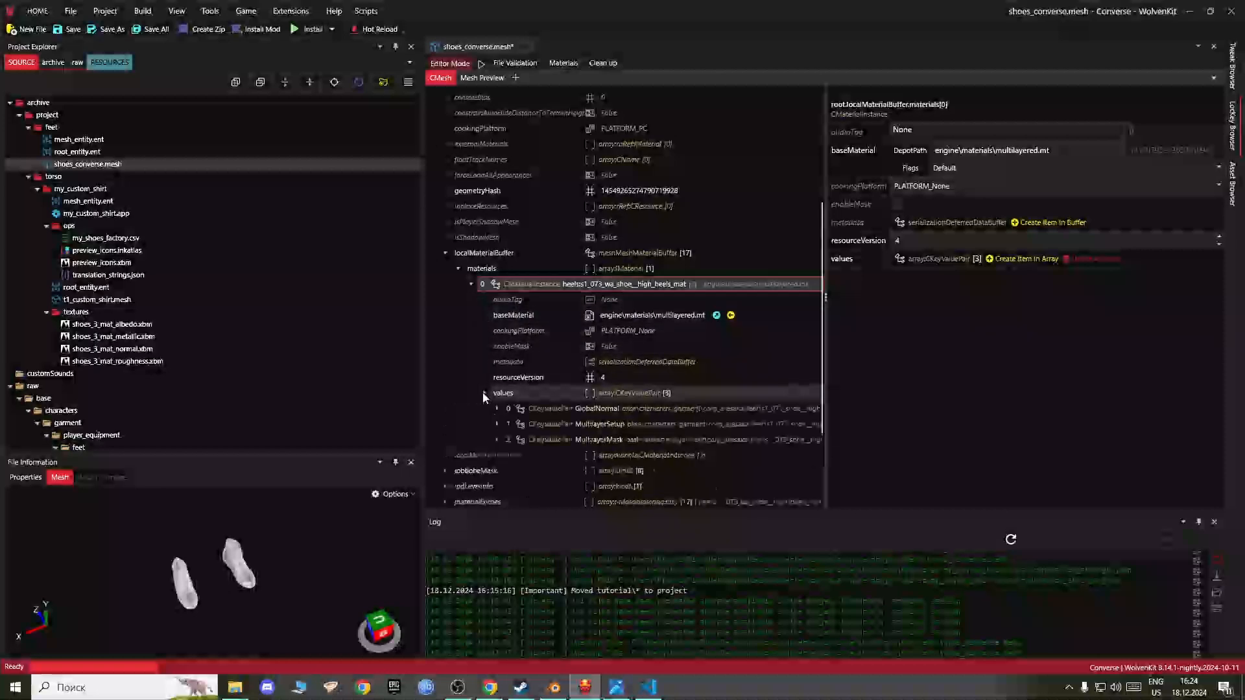
{"action": "left_click", "coordinate": [513, 397]}
{"action": "right_click", "coordinate": [518, 402]}
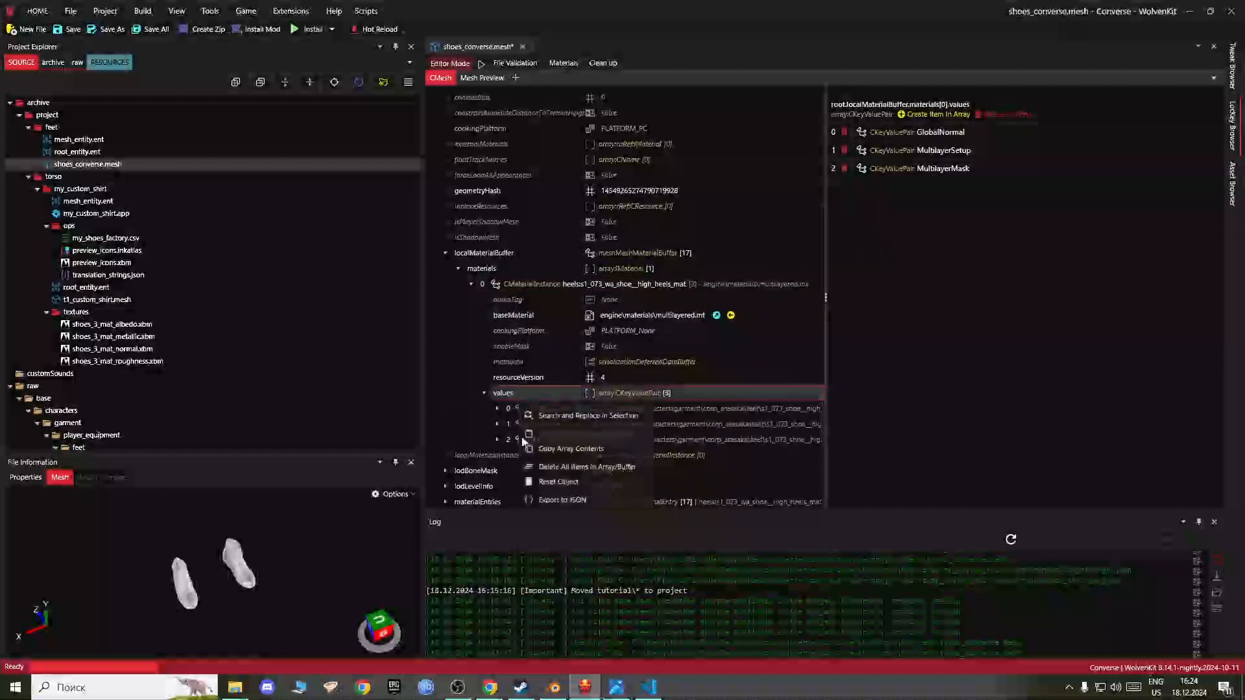
{"action": "left_click", "coordinate": [558, 482]}
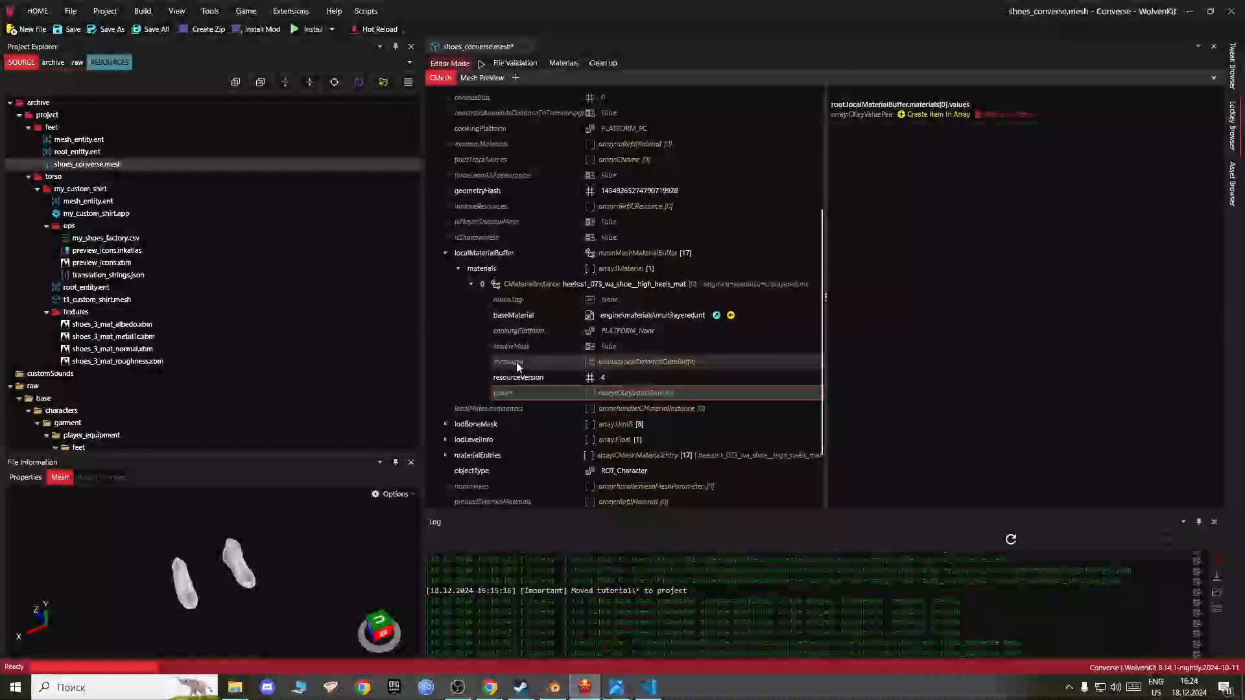
{"action": "left_click", "coordinate": [627, 317]}
{"action": "left_click_drag", "start_coordinate": [1083, 138], "coordinate": [777, 150]}
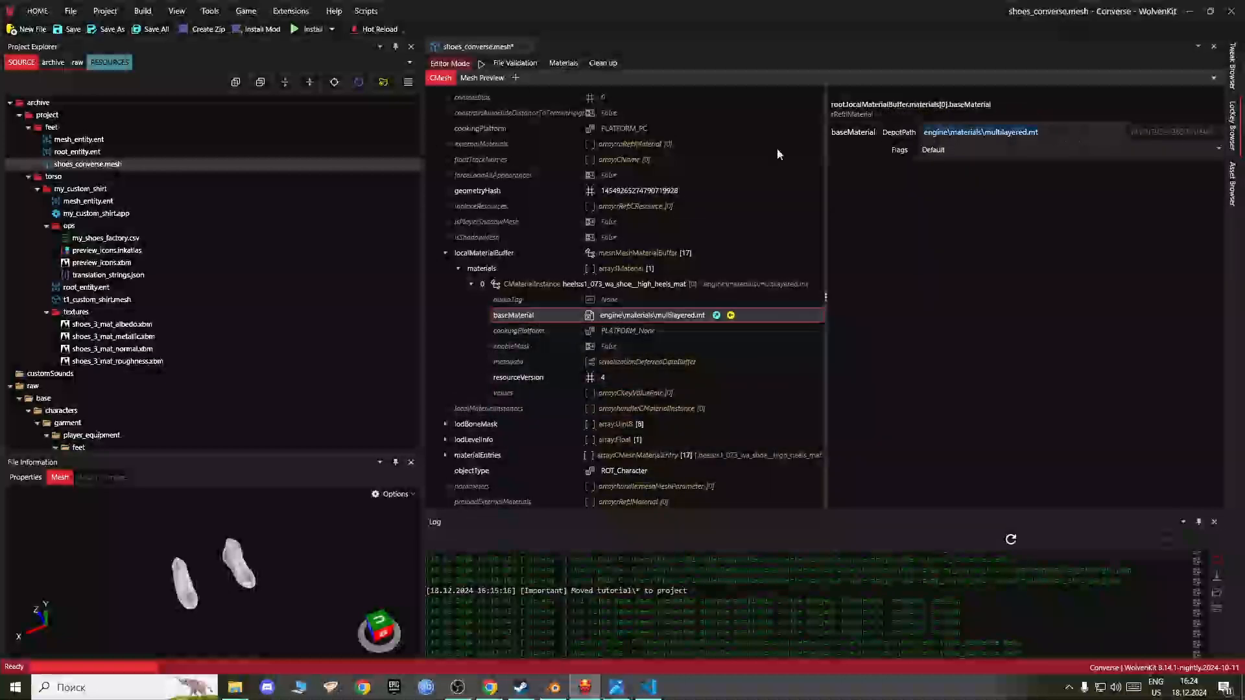
{"action": "key", "text": "BackSpace"}
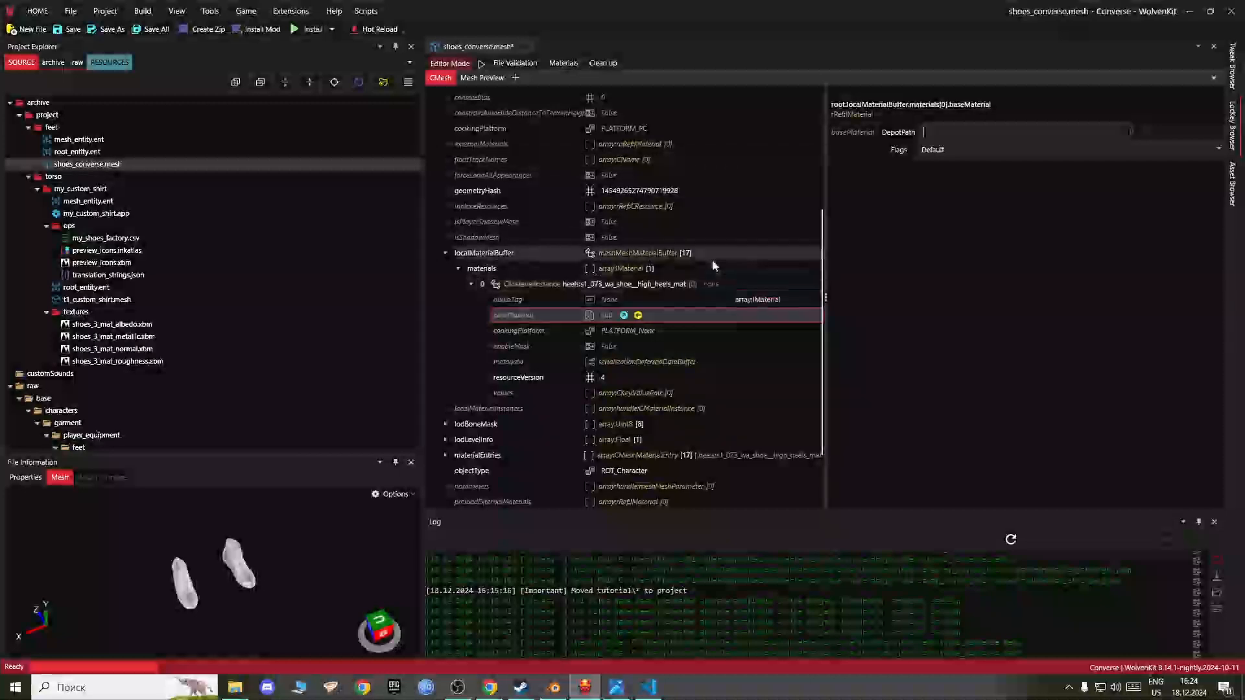
Step: Delete all the mesh's materialEntries, from entry 0 through green_croc
{"action": "scroll", "coordinate": [585, 357], "scroll_direction": "down", "scroll_amount": 1}
{"action": "scroll", "coordinate": [585, 356], "scroll_direction": "down", "scroll_amount": 2}
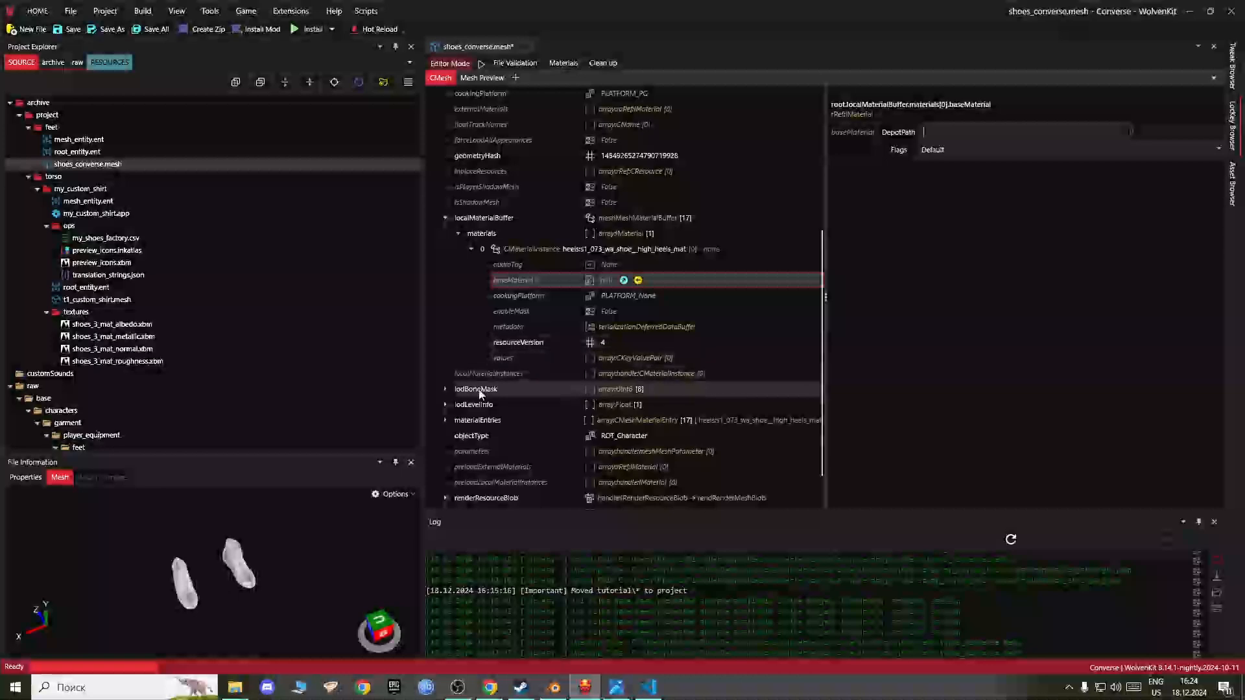
{"action": "scroll", "coordinate": [513, 383], "scroll_direction": "down", "scroll_amount": 2}
{"action": "scroll", "coordinate": [462, 396], "scroll_direction": "up", "scroll_amount": 1}
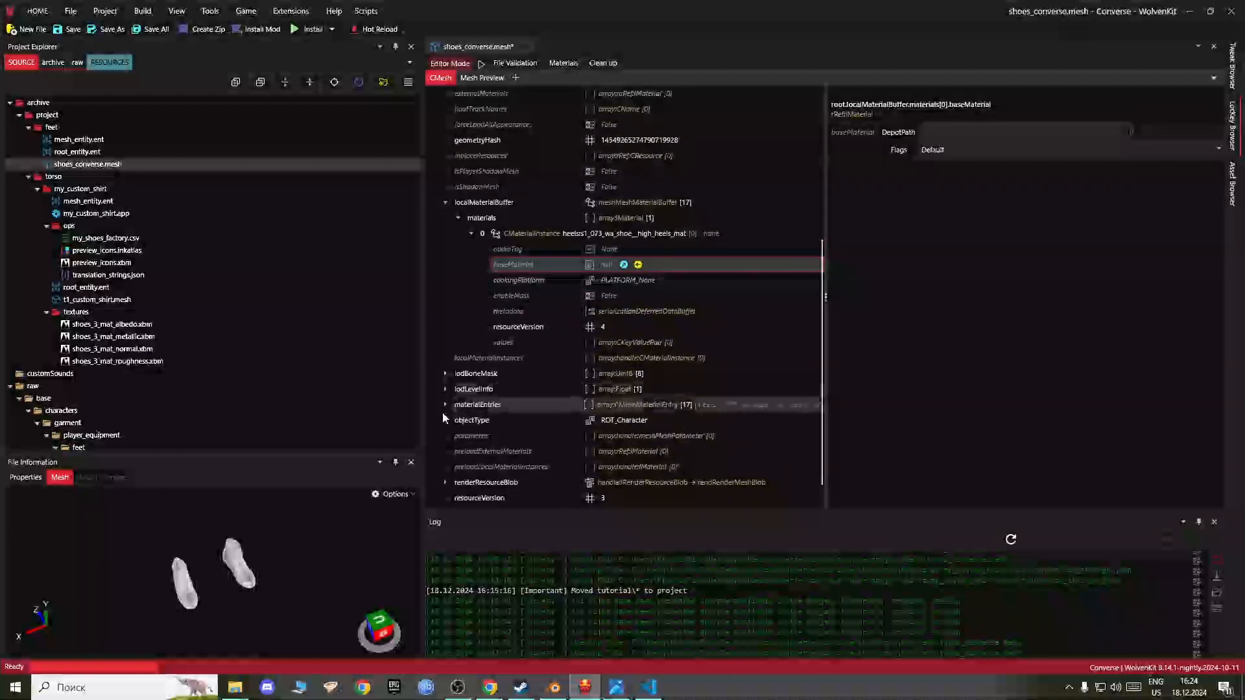
{"action": "left_click", "coordinate": [445, 403]}
{"action": "scroll", "coordinate": [480, 396], "scroll_direction": "down", "scroll_amount": 4}
{"action": "scroll", "coordinate": [510, 408], "scroll_direction": "down", "scroll_amount": 4}
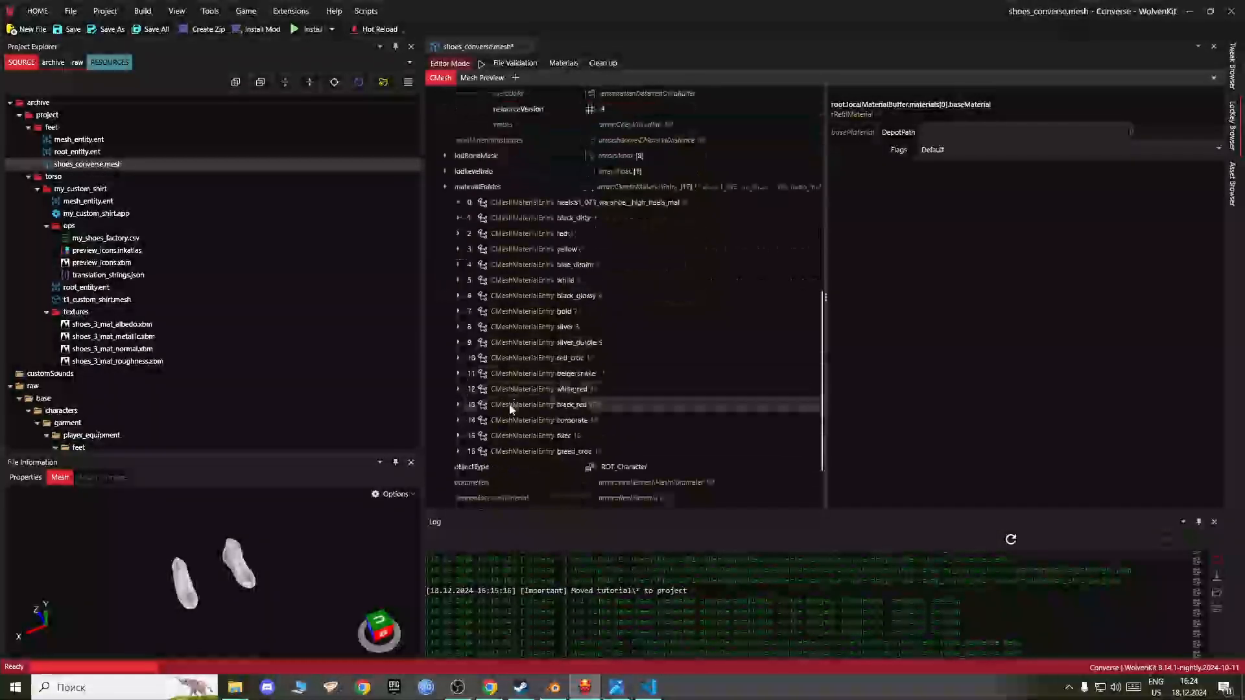
{"action": "left_click", "coordinate": [530, 454]}
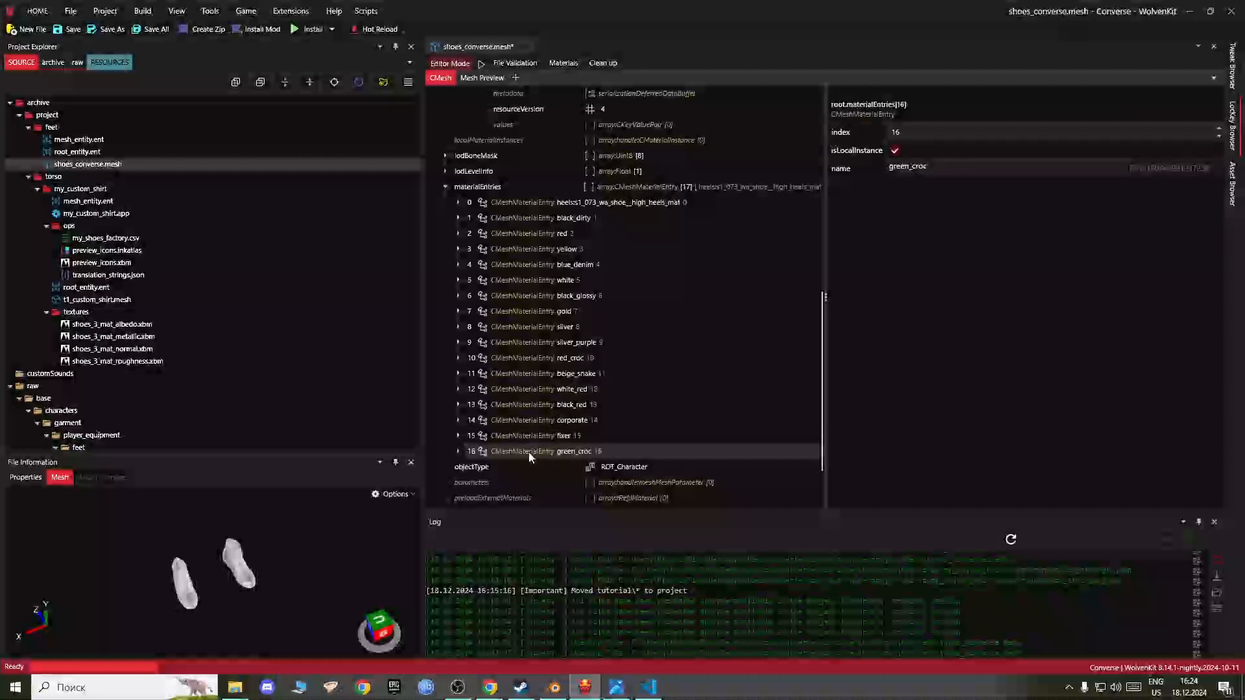
{"action": "left_click", "coordinate": [512, 207], "text": "shift"}
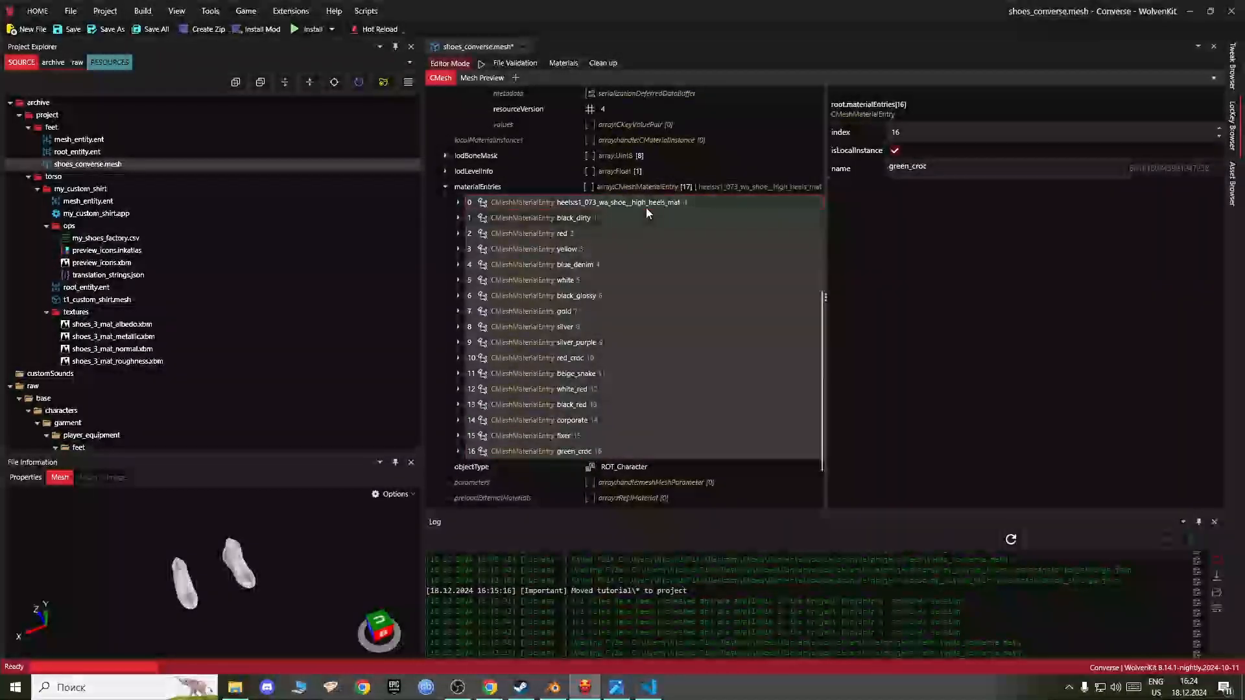
{"action": "right_click", "coordinate": [519, 214]}
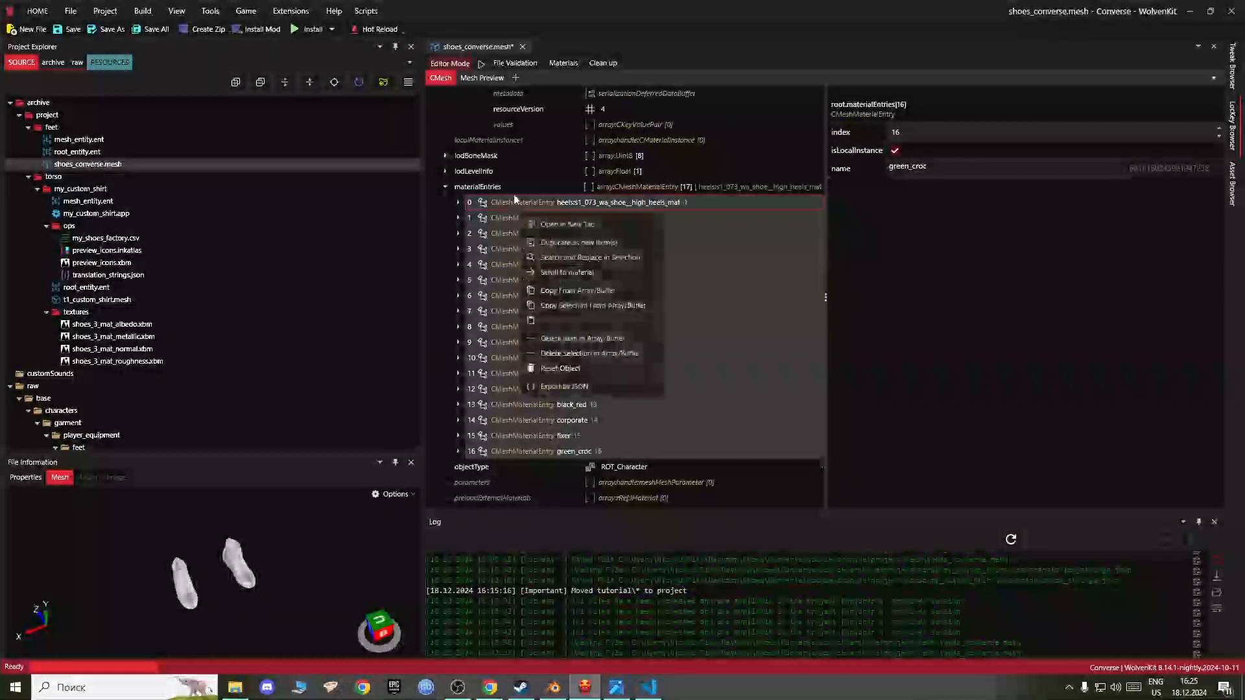
{"action": "left_click", "coordinate": [562, 351]}
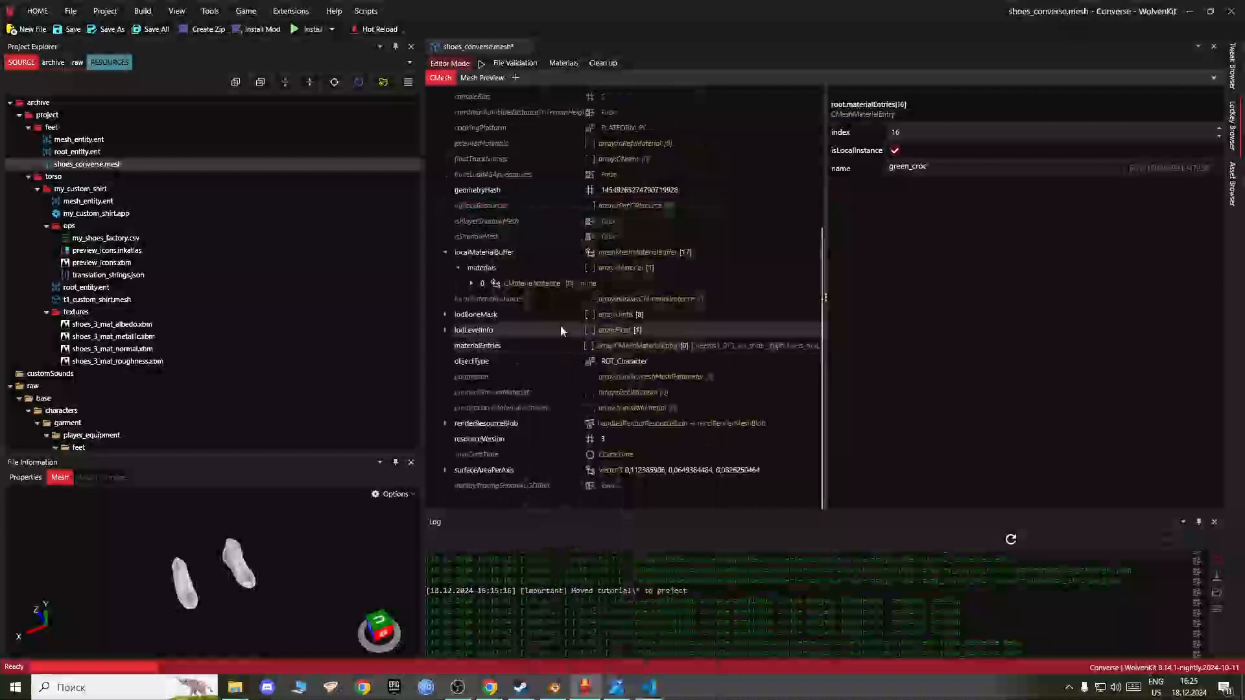
Step: Create a new item in the empty materialEntries array and enable its isLocalInstance option
{"action": "left_click", "coordinate": [539, 289]}
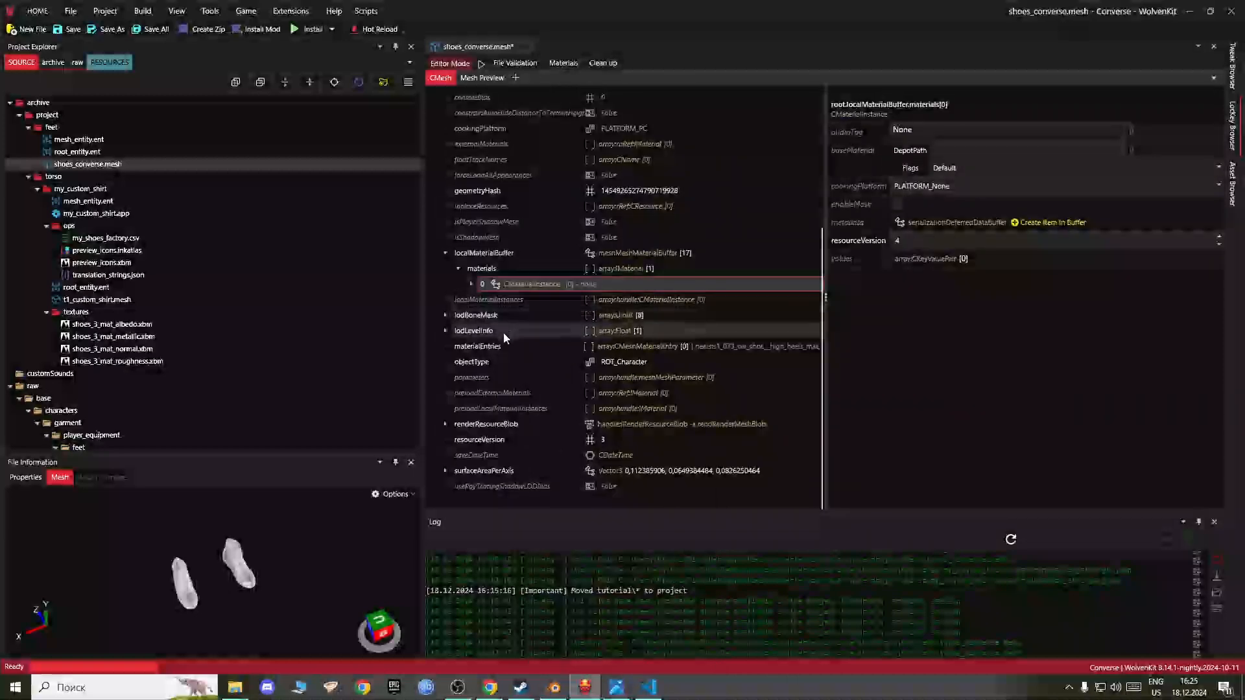
{"action": "left_click", "coordinate": [489, 362]}
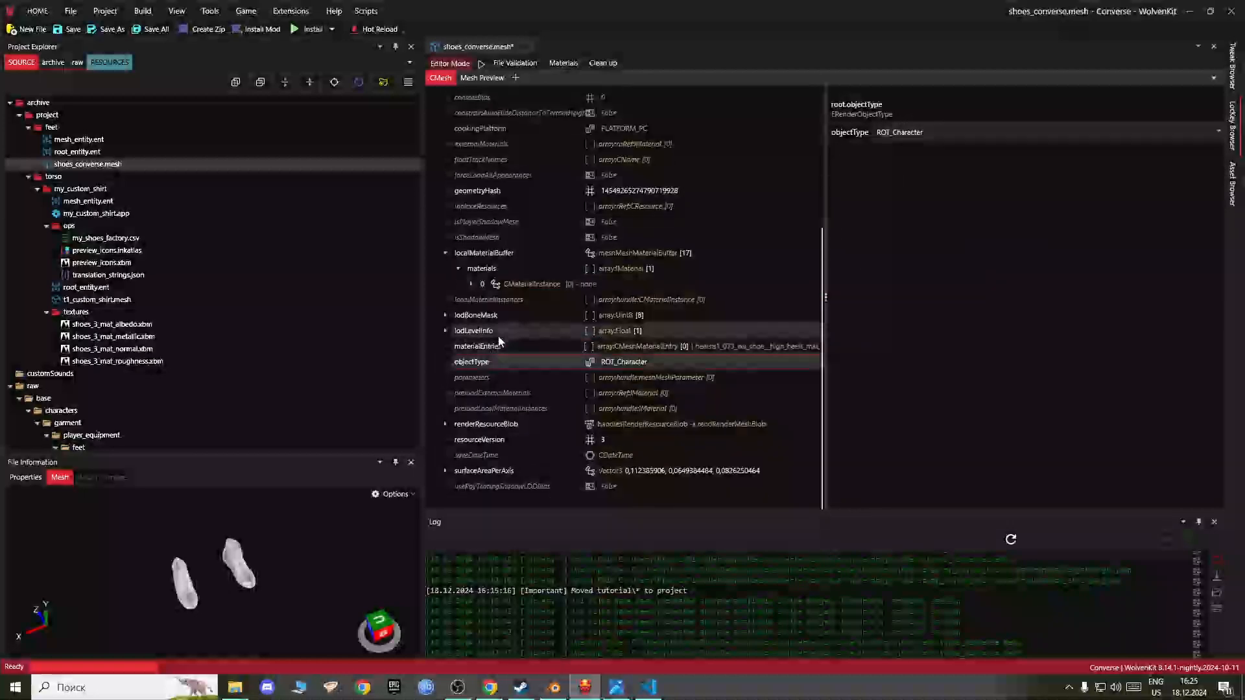
{"action": "left_click", "coordinate": [495, 347]}
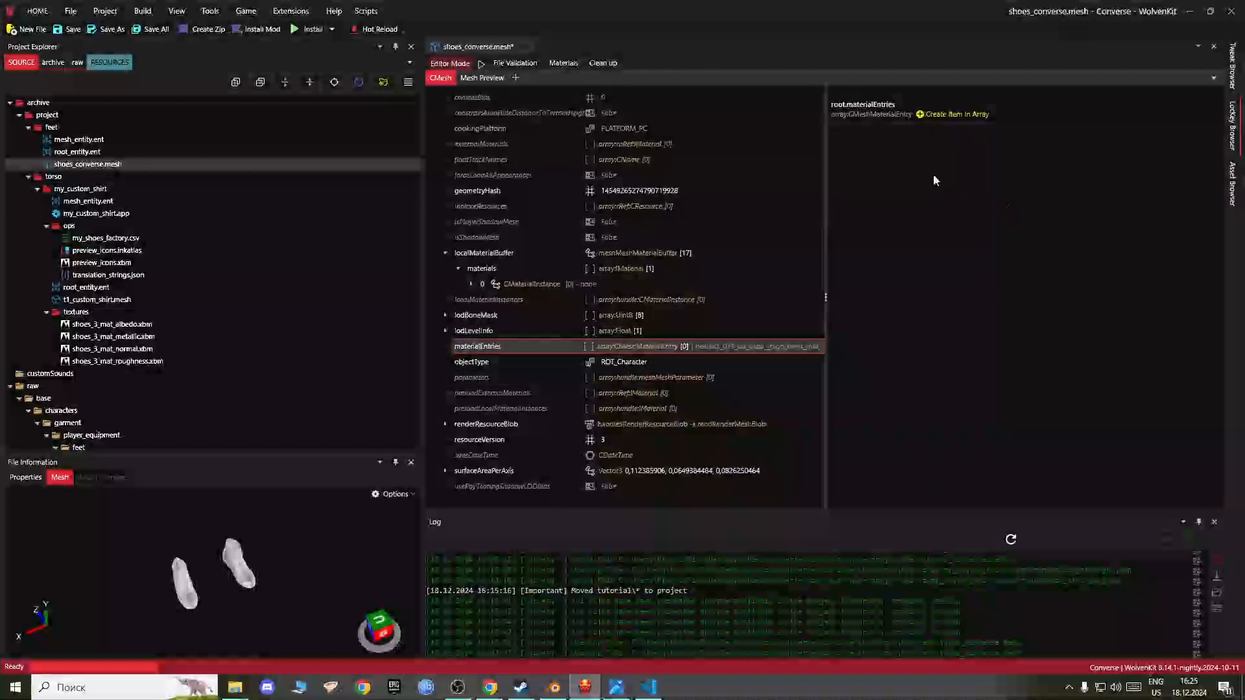
{"action": "left_click", "coordinate": [955, 115]}
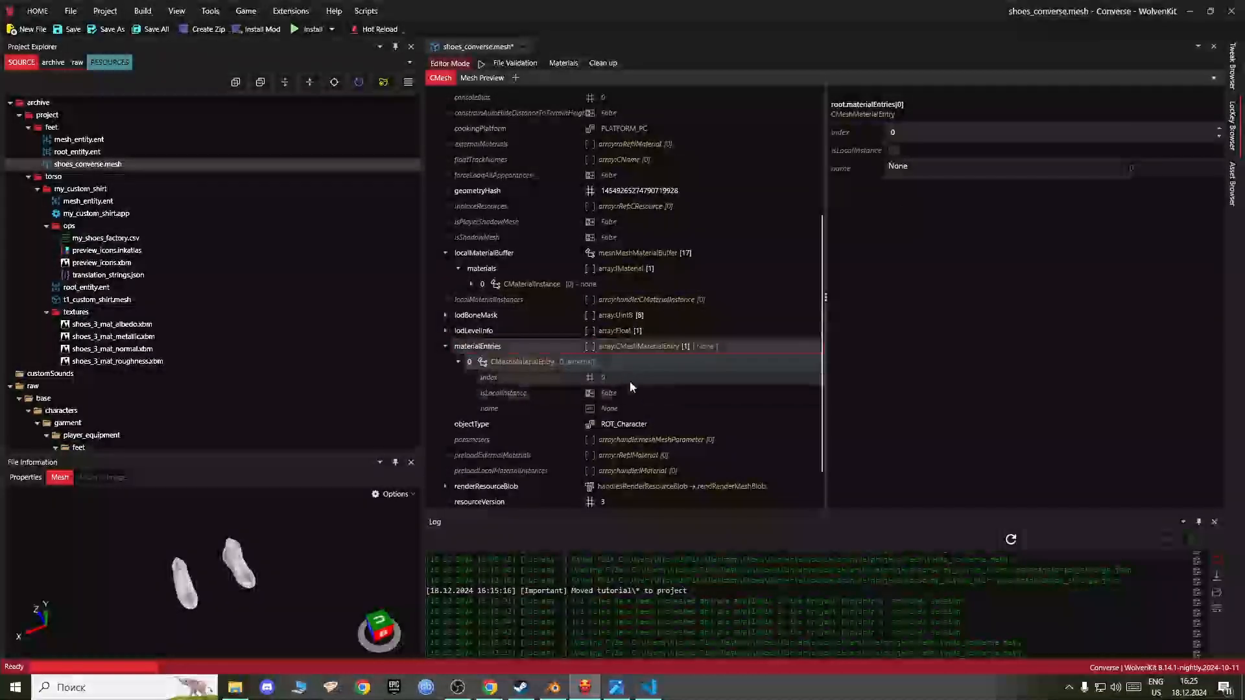
{"action": "left_click", "coordinate": [628, 364]}
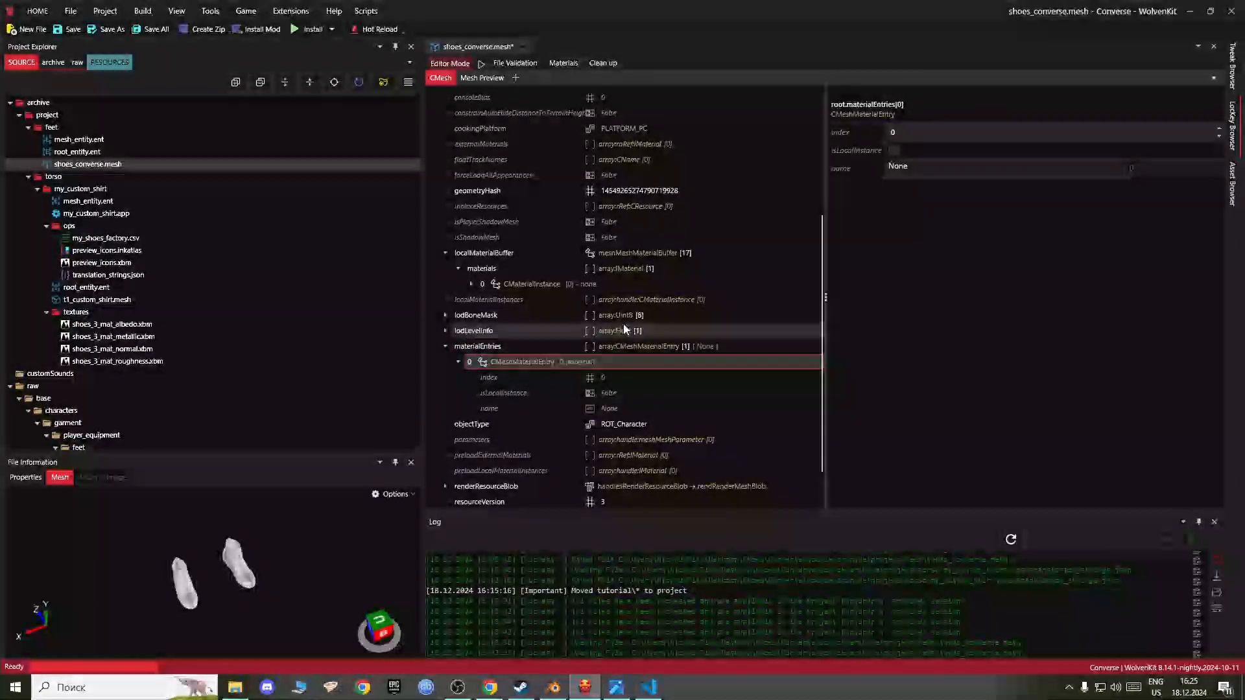
{"action": "left_click", "coordinate": [611, 391]}
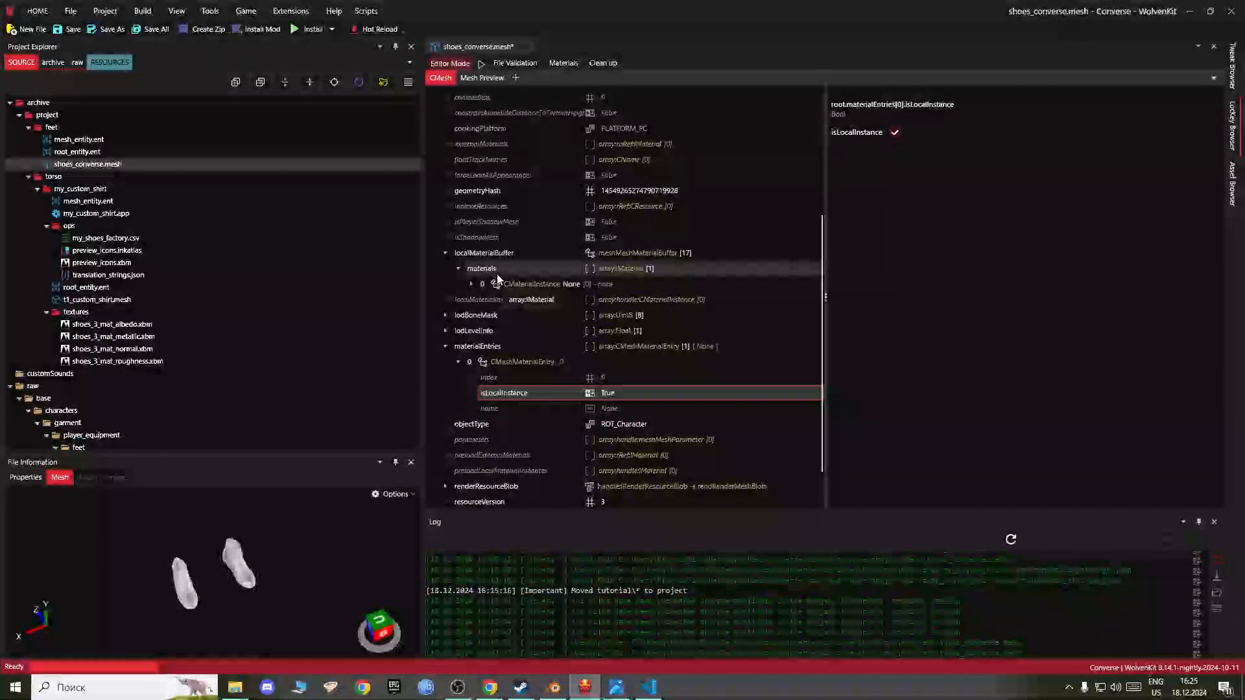
Step: Set the index of the new materialEntries item to 3
{"action": "left_click", "coordinate": [471, 286]}
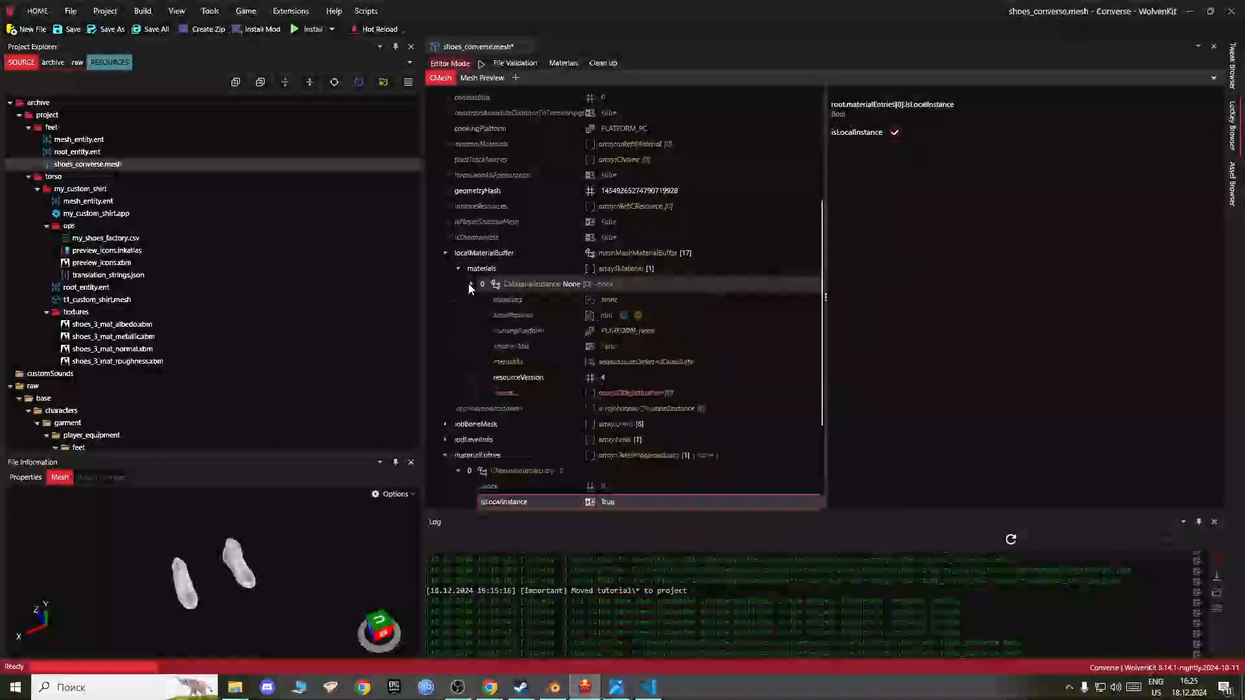
{"action": "left_click", "coordinate": [471, 285]}
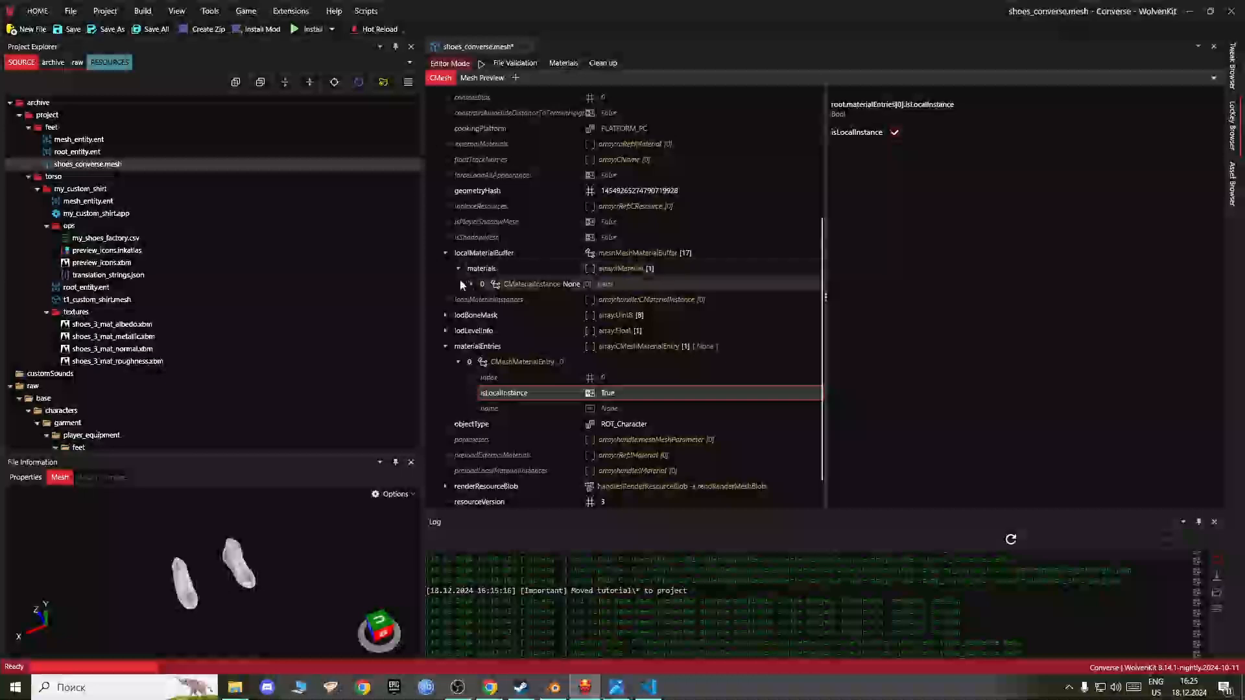
{"action": "left_click", "coordinate": [472, 284]}
{"action": "left_click", "coordinate": [471, 284]}
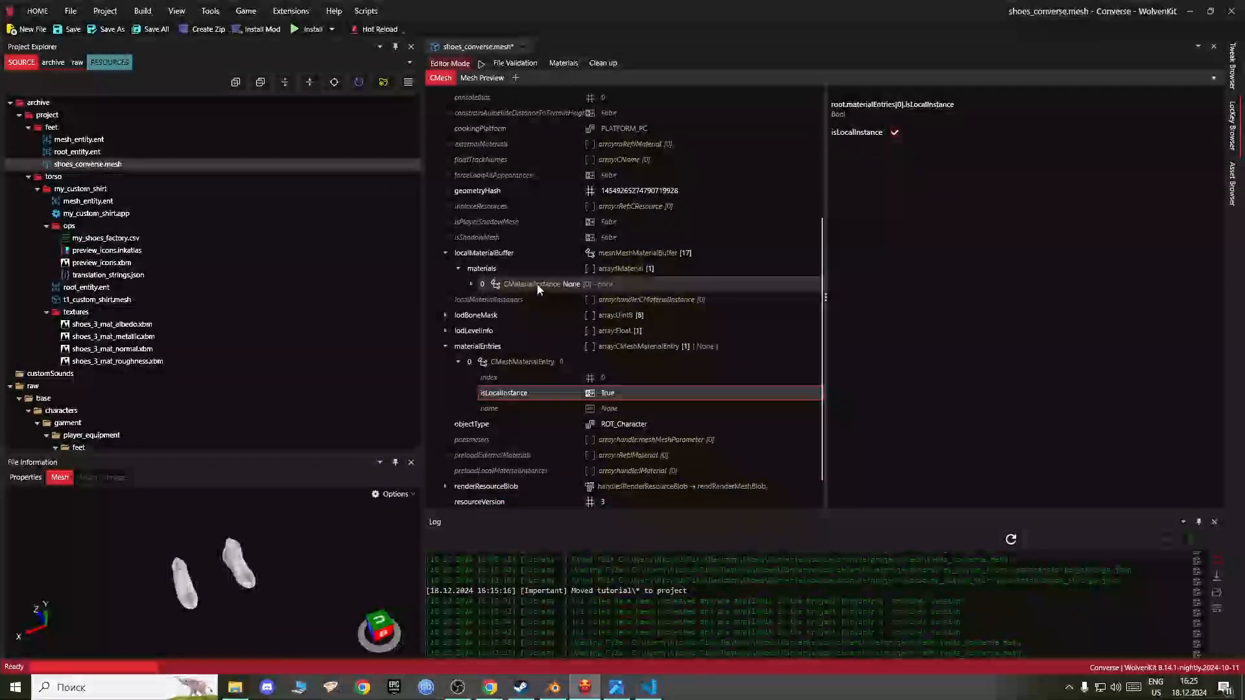
{"action": "left_click", "coordinate": [544, 380]}
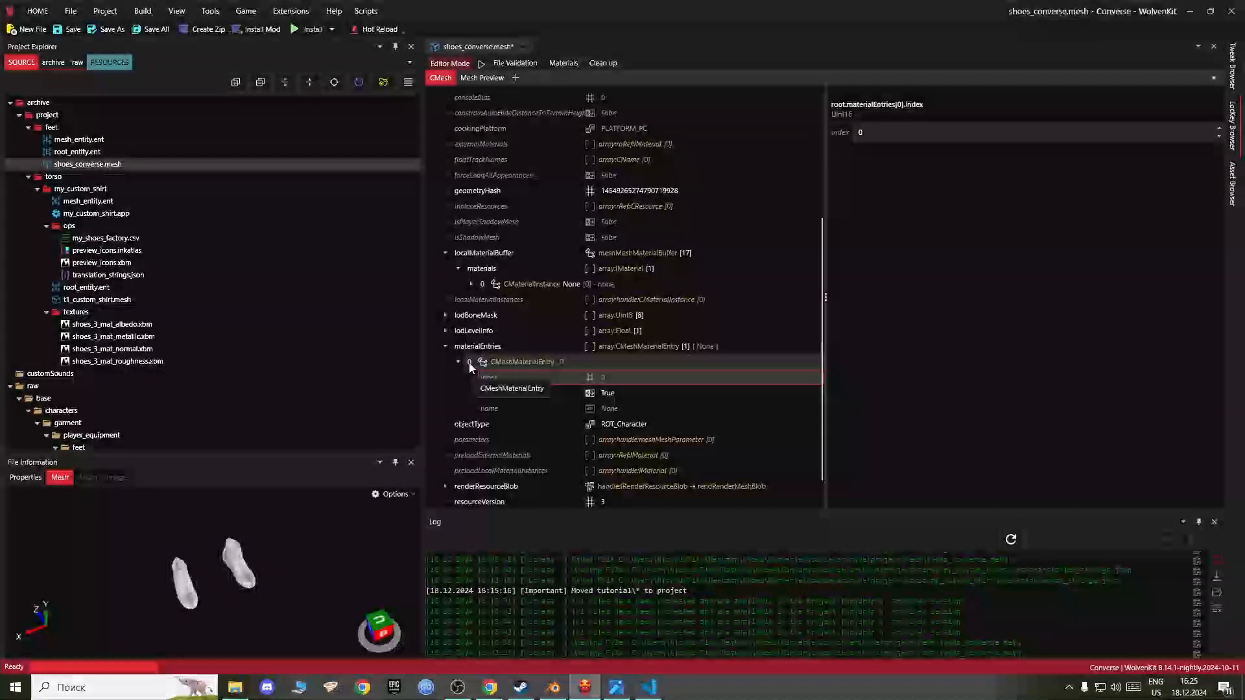
{"action": "left_click", "coordinate": [1220, 128]}
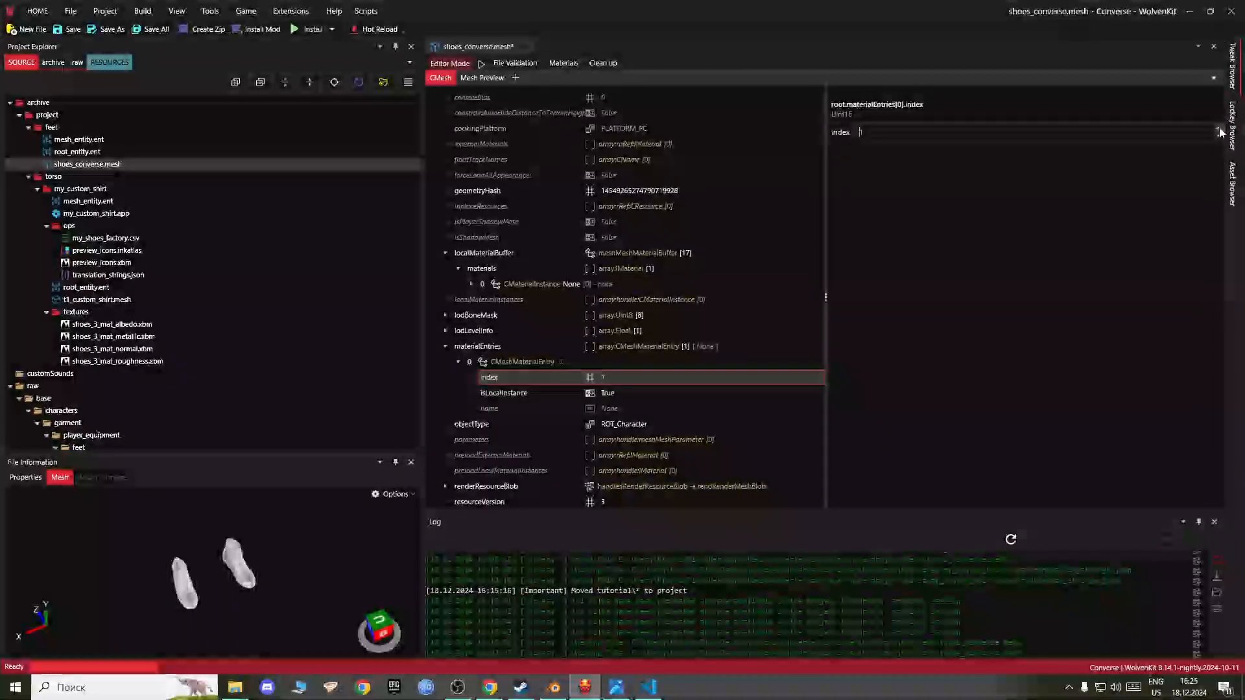
{"action": "left_click", "coordinate": [1220, 128]}
{"action": "left_click", "coordinate": [1220, 129]}
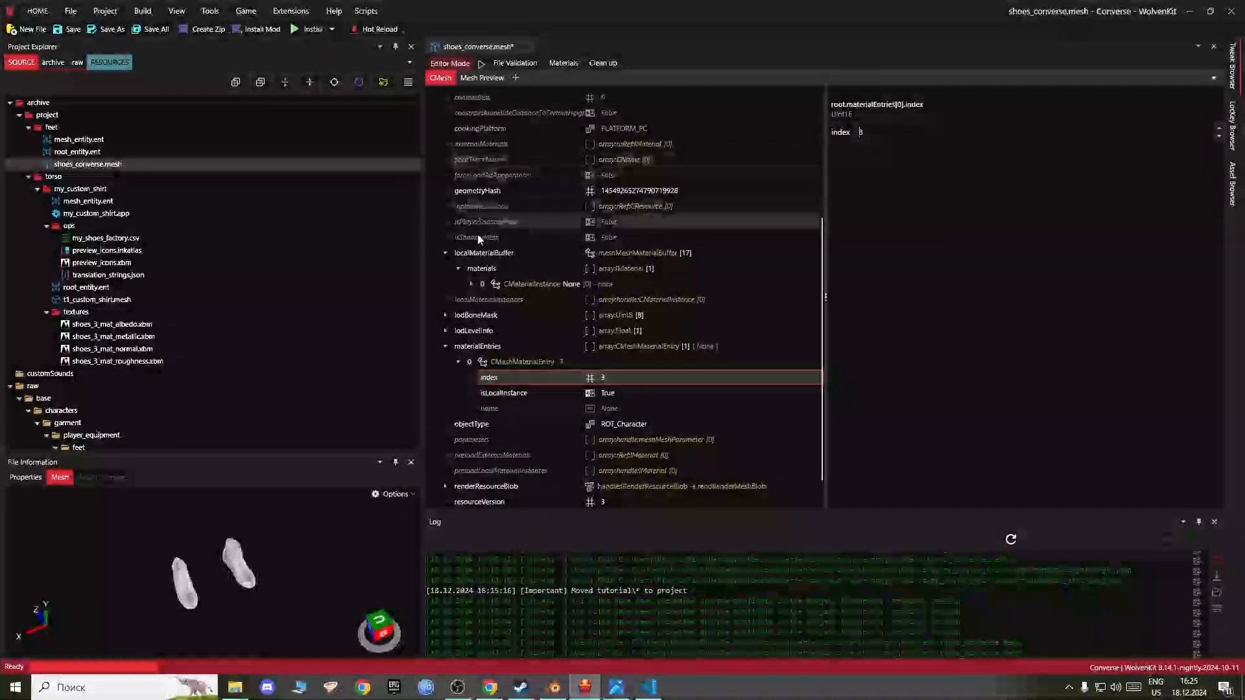
Step: Add a second material of type CMaterialInstance to the localMaterialBuffer's materials array and select it
{"action": "left_click", "coordinate": [476, 269]}
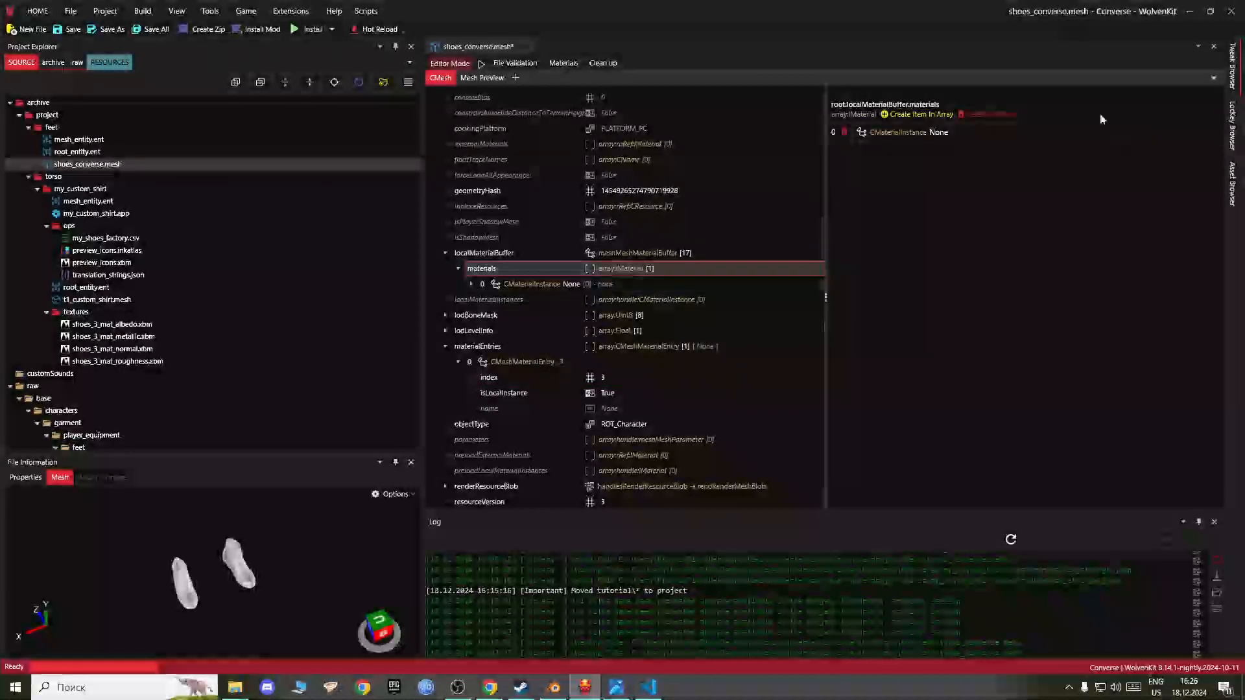
{"action": "left_click", "coordinate": [922, 115]}
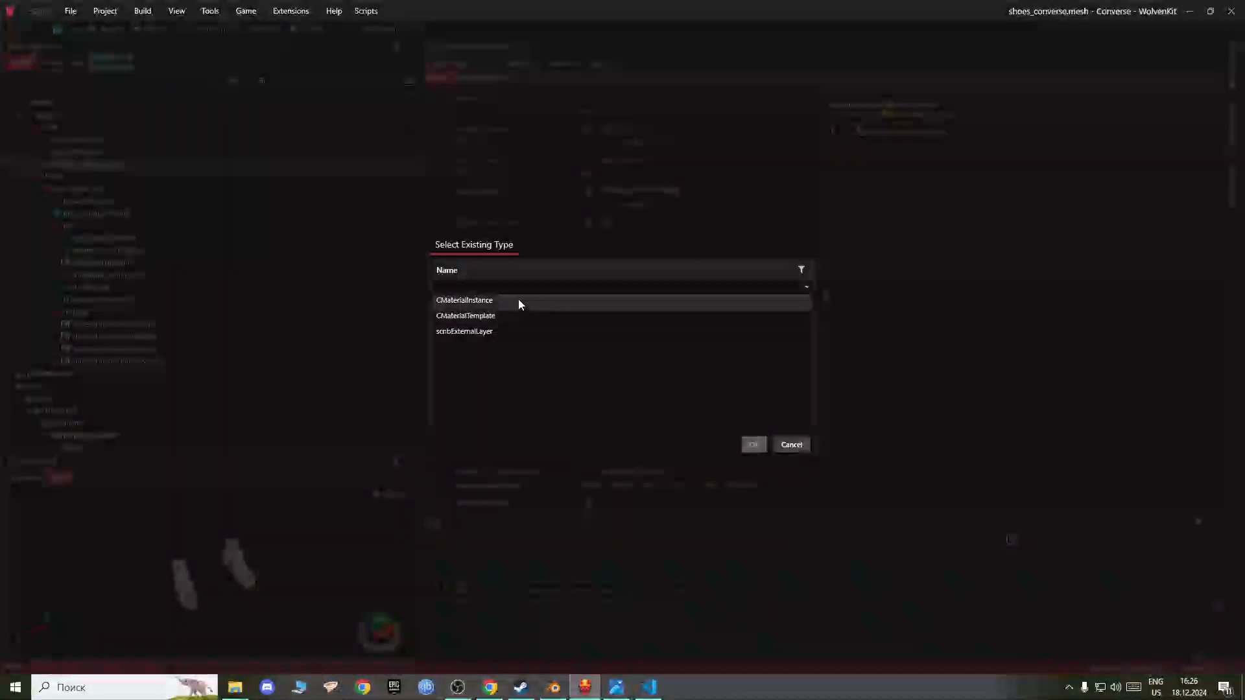
{"action": "left_click", "coordinate": [519, 302]}
{"action": "left_click", "coordinate": [756, 445]}
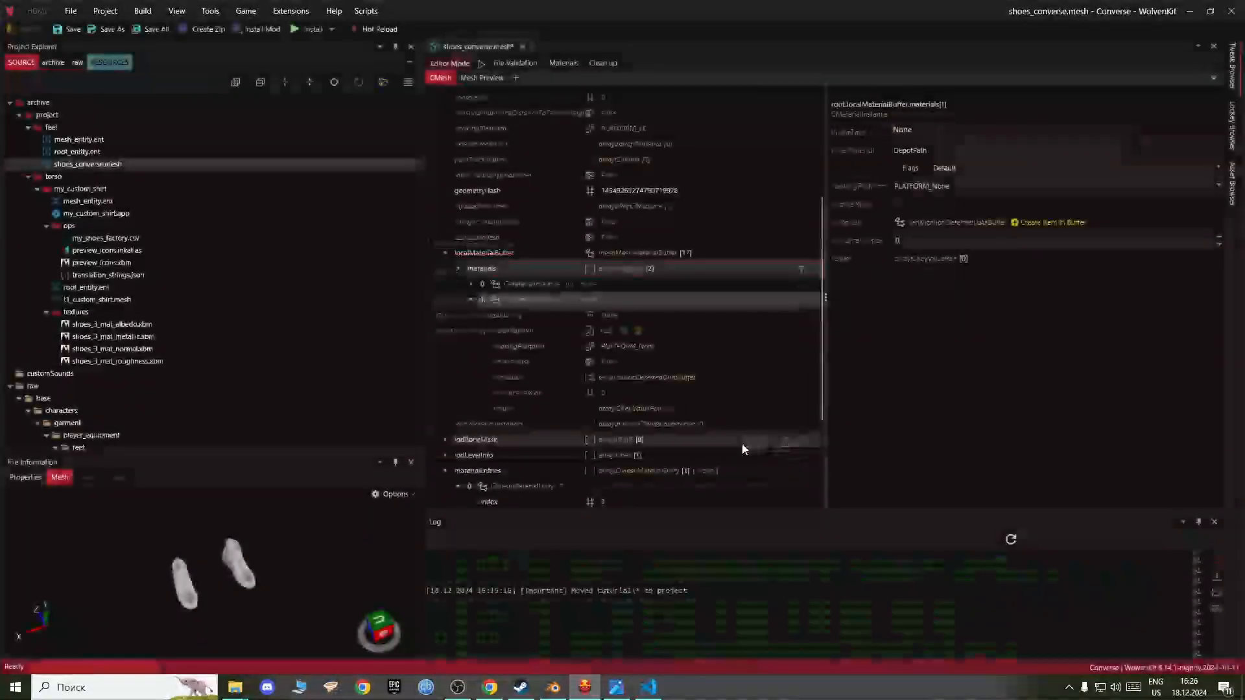
{"action": "left_click", "coordinate": [519, 299]}
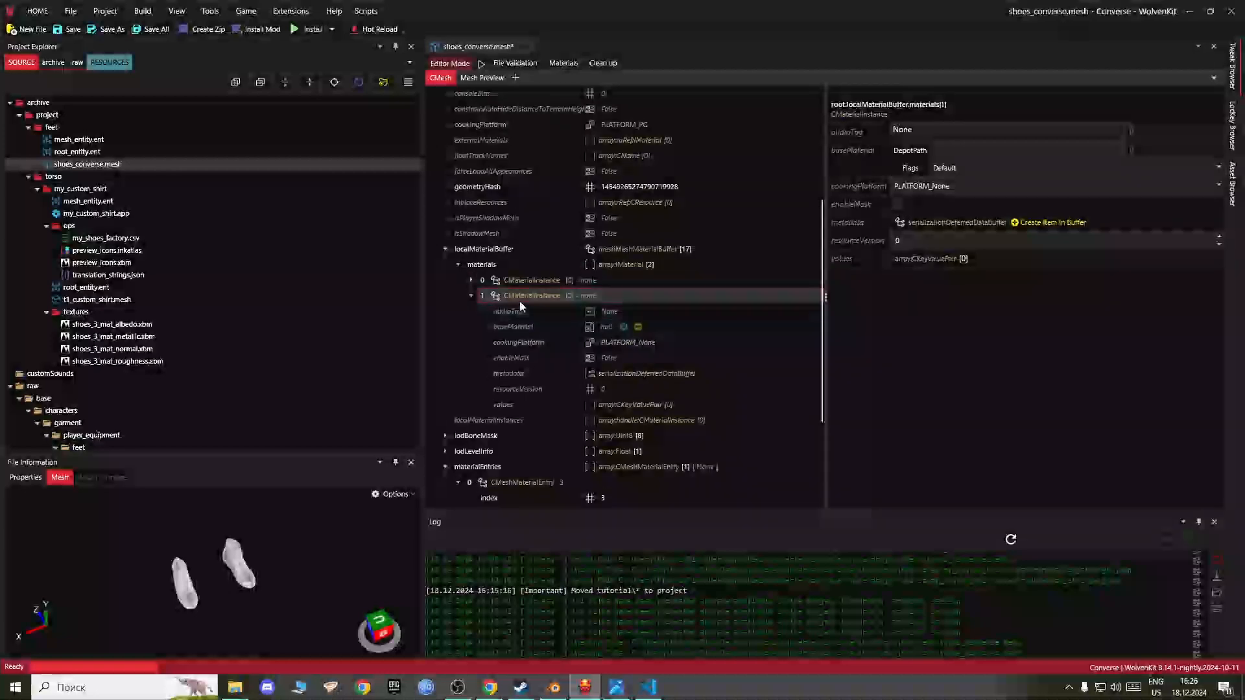
Step: Set the index of materialEntries item 0 to 1 so it points to the second material
{"action": "scroll", "coordinate": [536, 298], "scroll_direction": "down", "scroll_amount": 1}
{"action": "scroll", "coordinate": [486, 284], "scroll_direction": "down", "scroll_amount": 2}
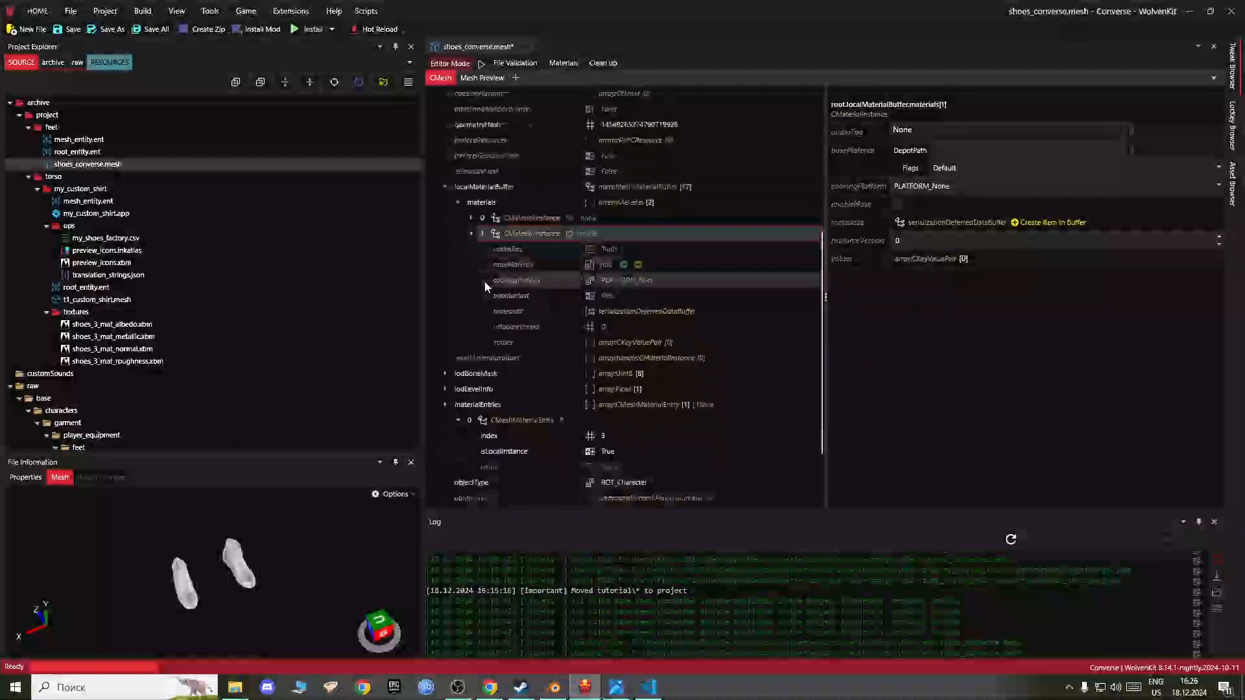
{"action": "left_click", "coordinate": [515, 407]}
{"action": "left_click", "coordinate": [1218, 135]}
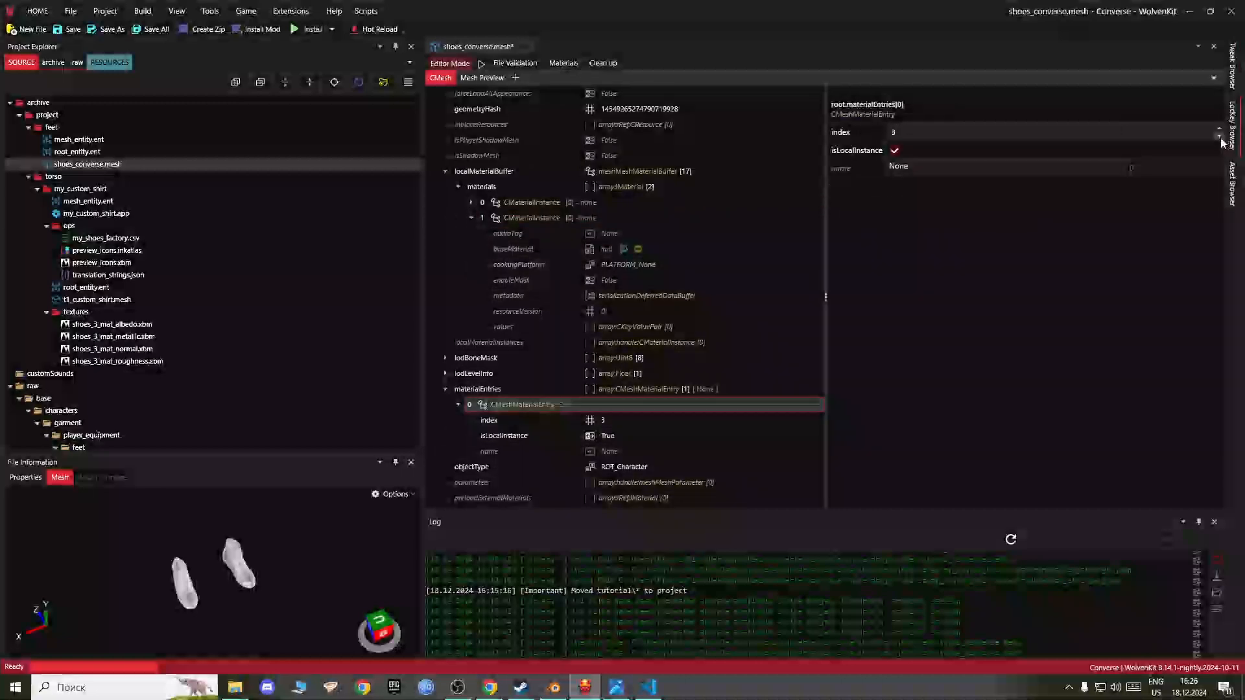
{"action": "left_click", "coordinate": [1219, 136]}
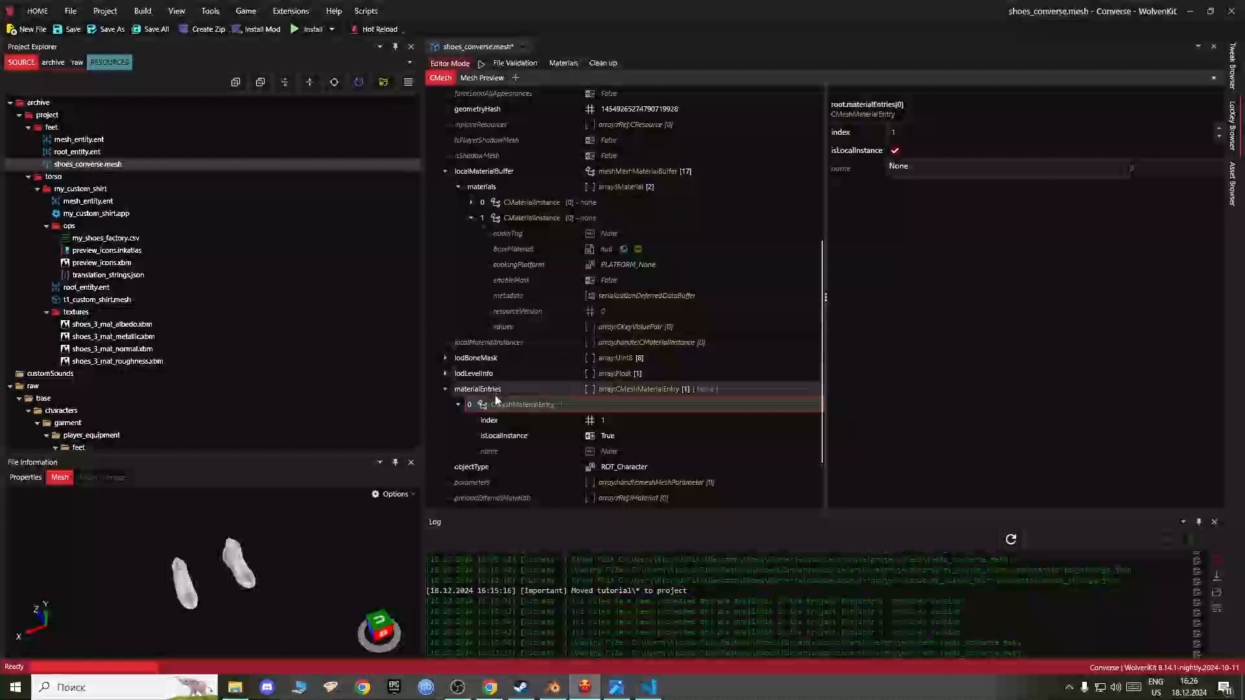
Step: Return the index of materialEntries item 0 to 0 so it points to the first material
{"action": "left_click", "coordinate": [571, 218]}
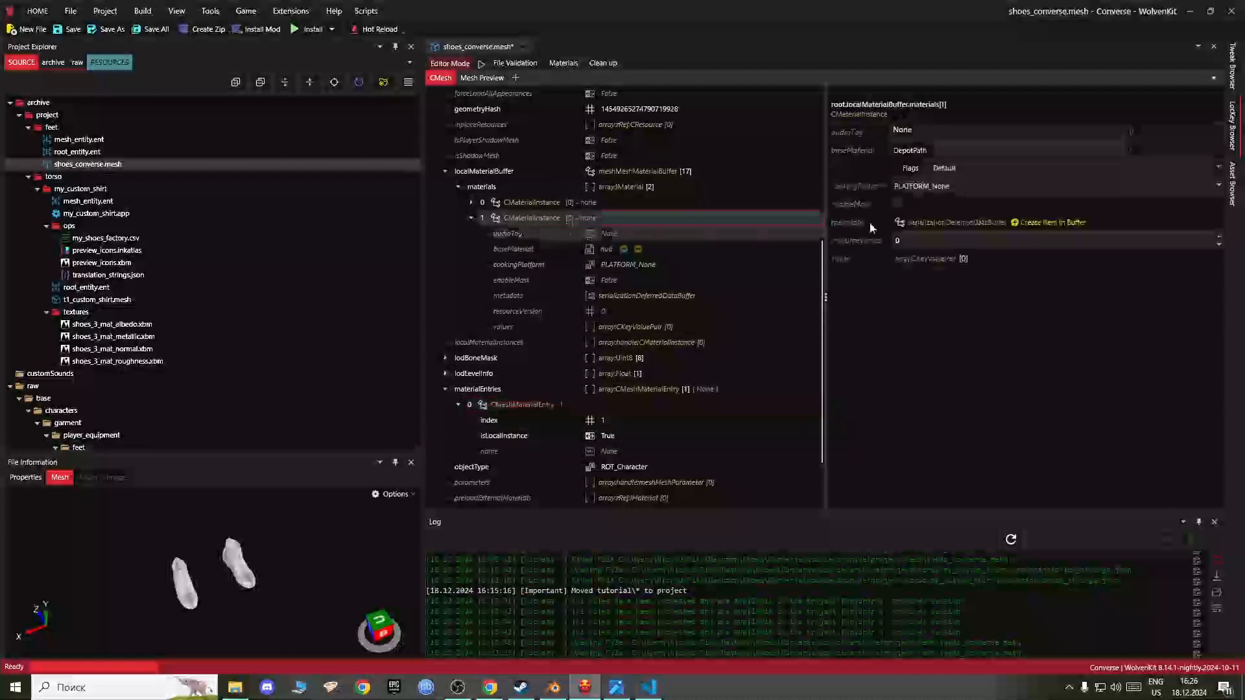
{"action": "left_click", "coordinate": [503, 406]}
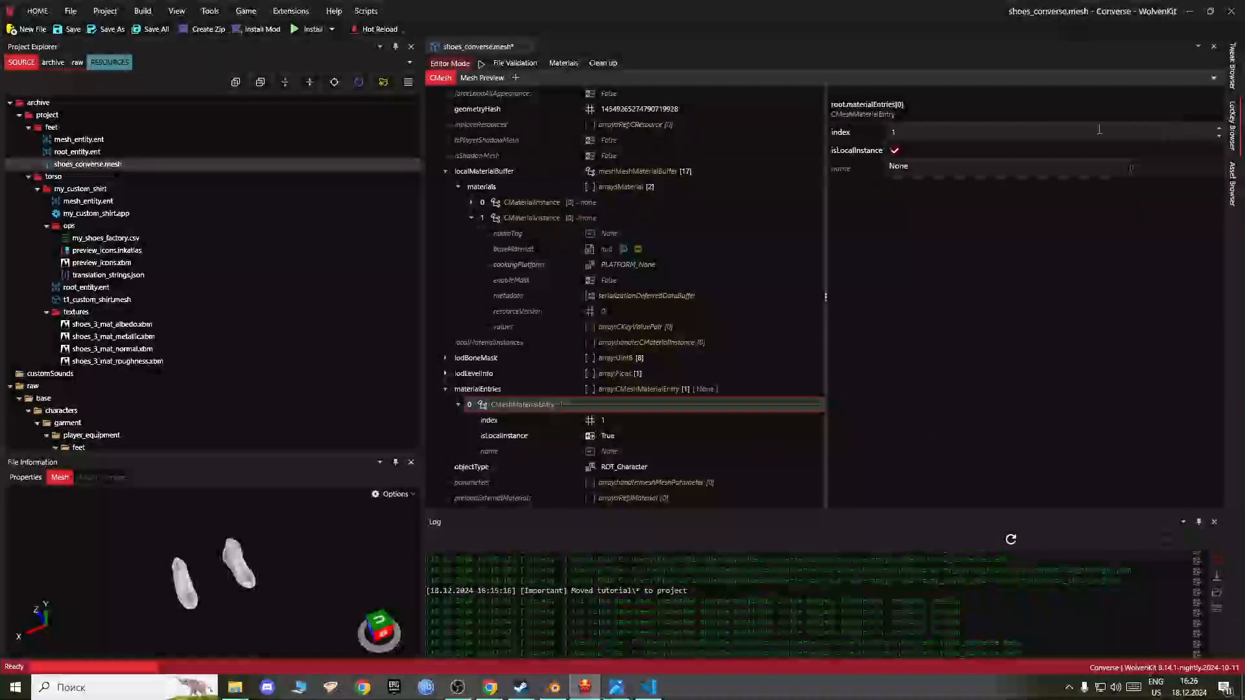
{"action": "left_click", "coordinate": [1219, 136]}
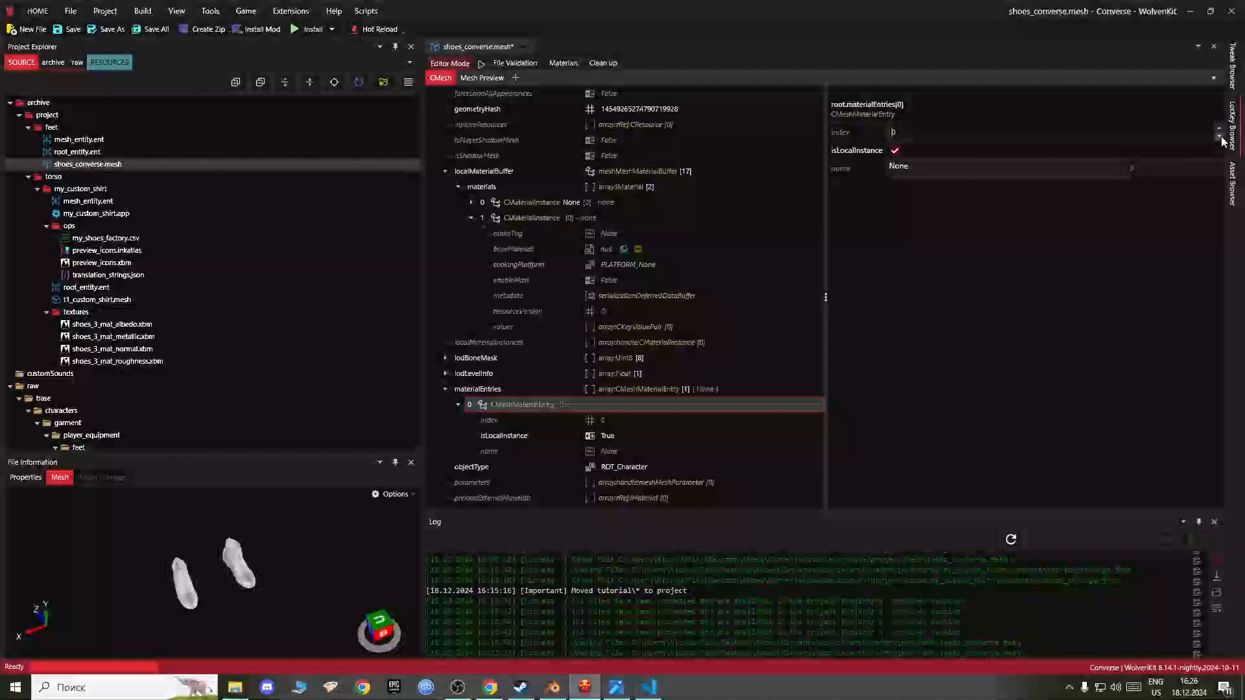
Step: Delete the second CMaterialInstance (item 1) from the localMaterialBuffer's materials array
{"action": "left_click", "coordinate": [550, 220]}
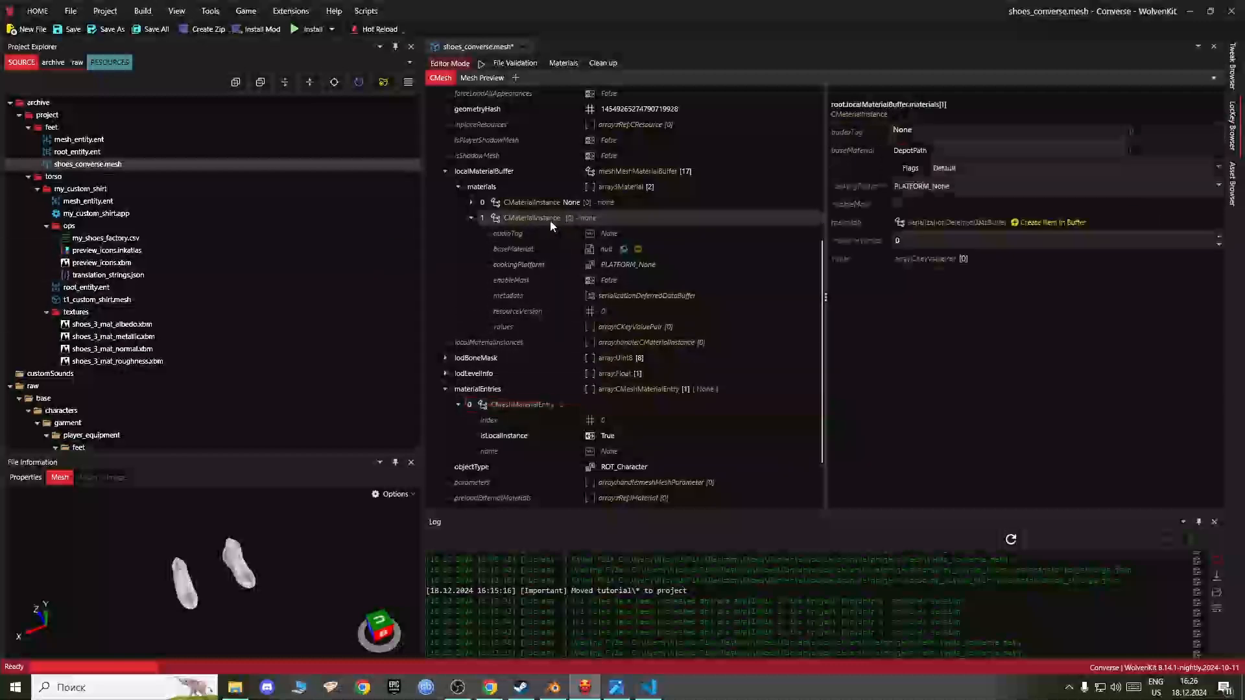
{"action": "right_click", "coordinate": [550, 220]}
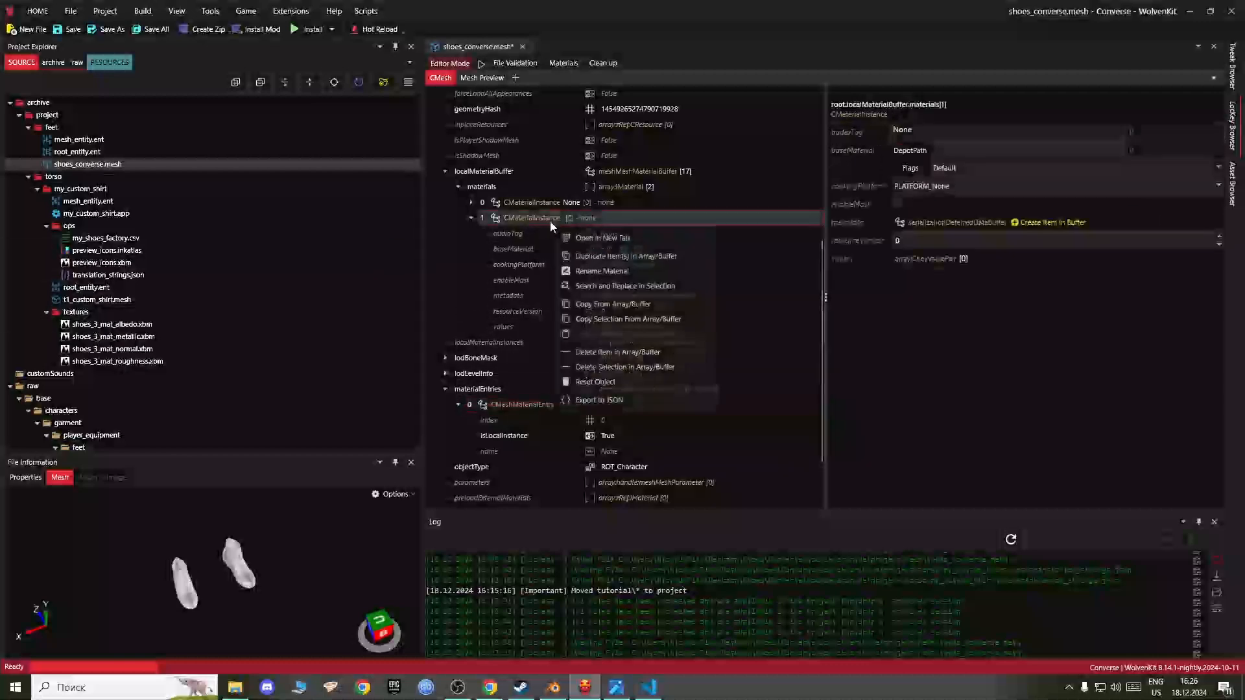
{"action": "left_click", "coordinate": [615, 354]}
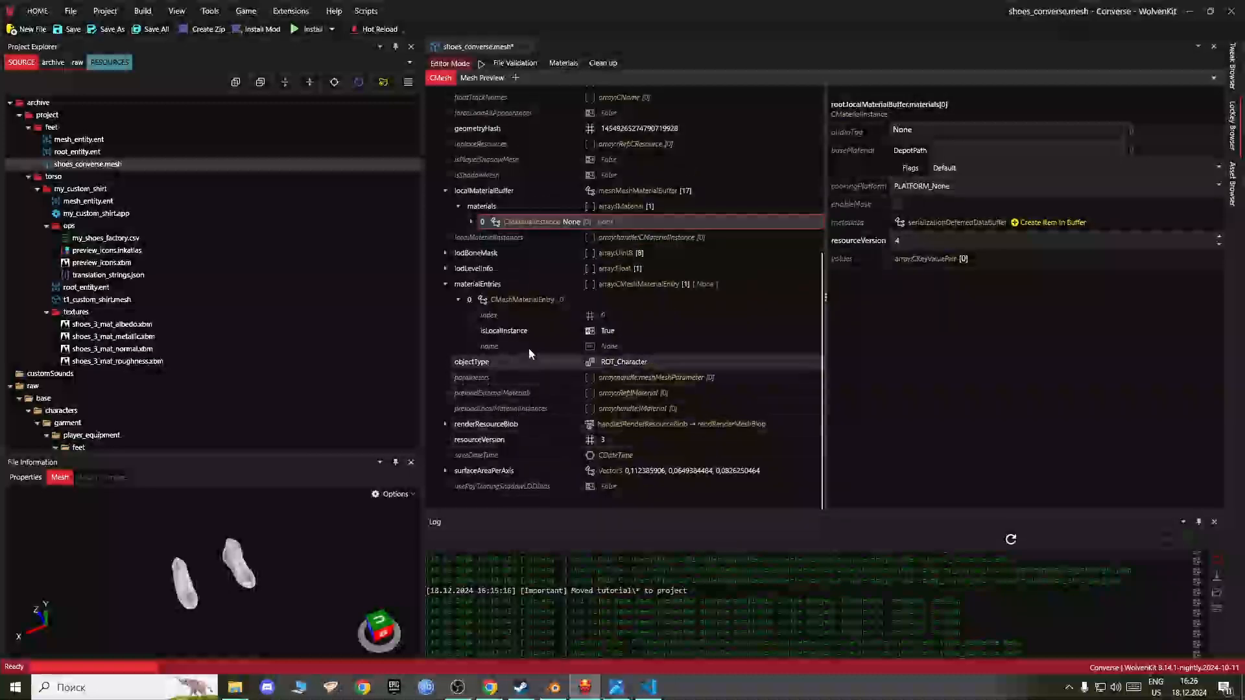
Step: Name materialEntries item 0 converse_default_00 to match the chunk material of the converse_default appearance
{"action": "left_click", "coordinate": [540, 301]}
{"action": "left_click", "coordinate": [542, 331]}
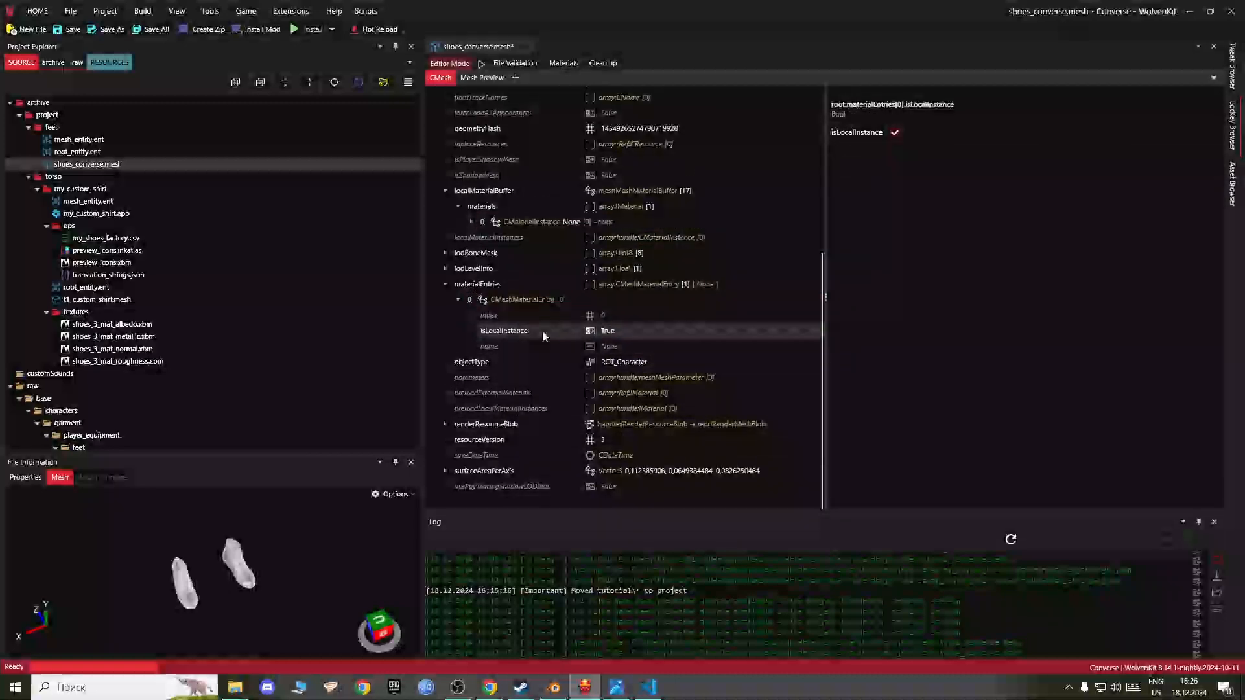
{"action": "left_click", "coordinate": [543, 317]}
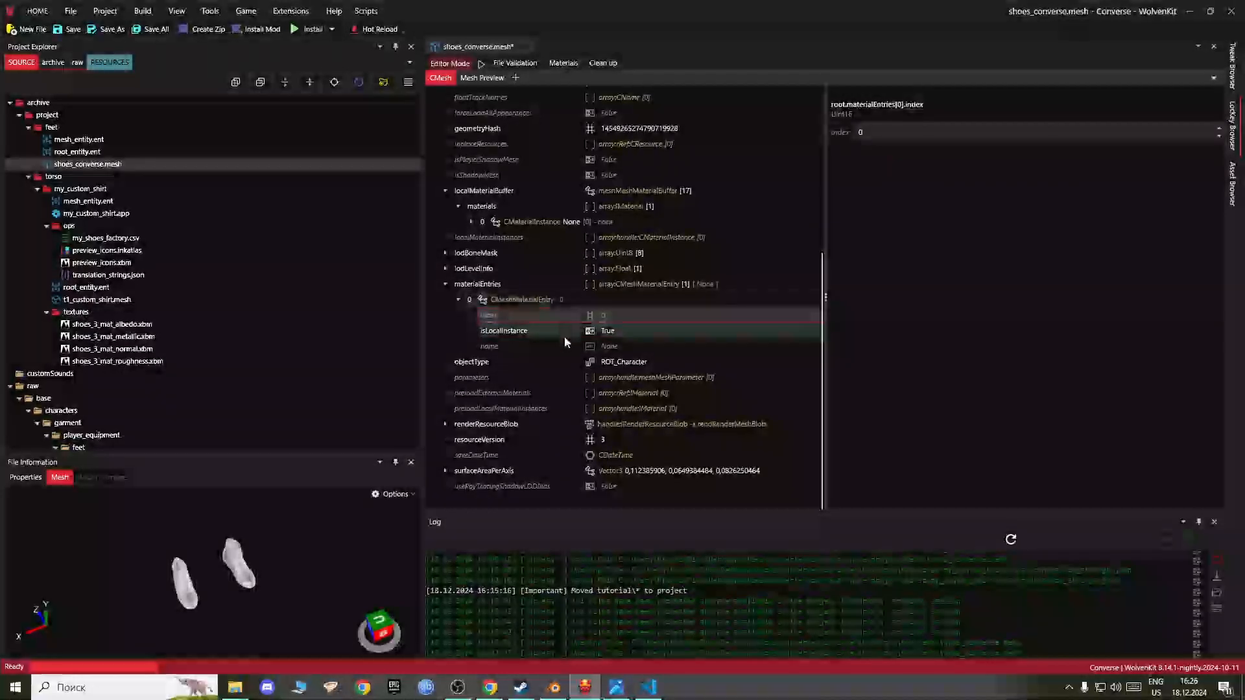
{"action": "left_click", "coordinate": [542, 345]}
{"action": "left_click", "coordinate": [902, 131]}
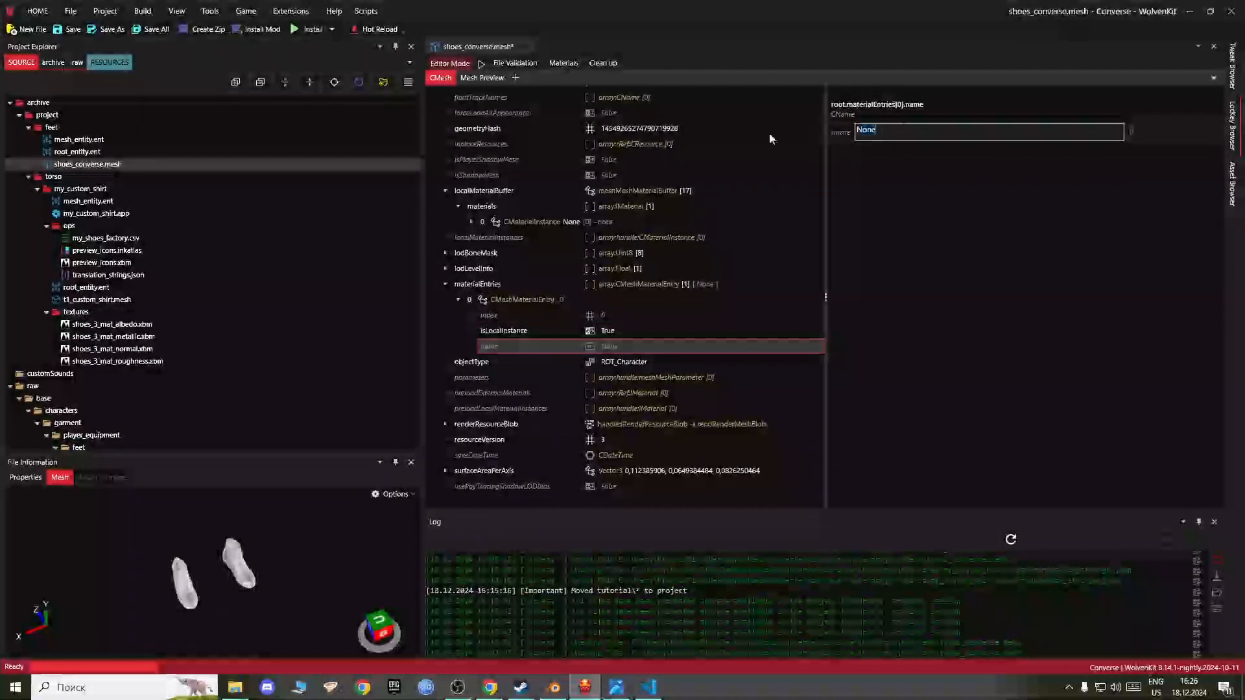
{"action": "scroll", "coordinate": [583, 378], "scroll_direction": "up", "scroll_amount": 3}
{"action": "scroll", "coordinate": [589, 357], "scroll_direction": "up", "scroll_amount": 5}
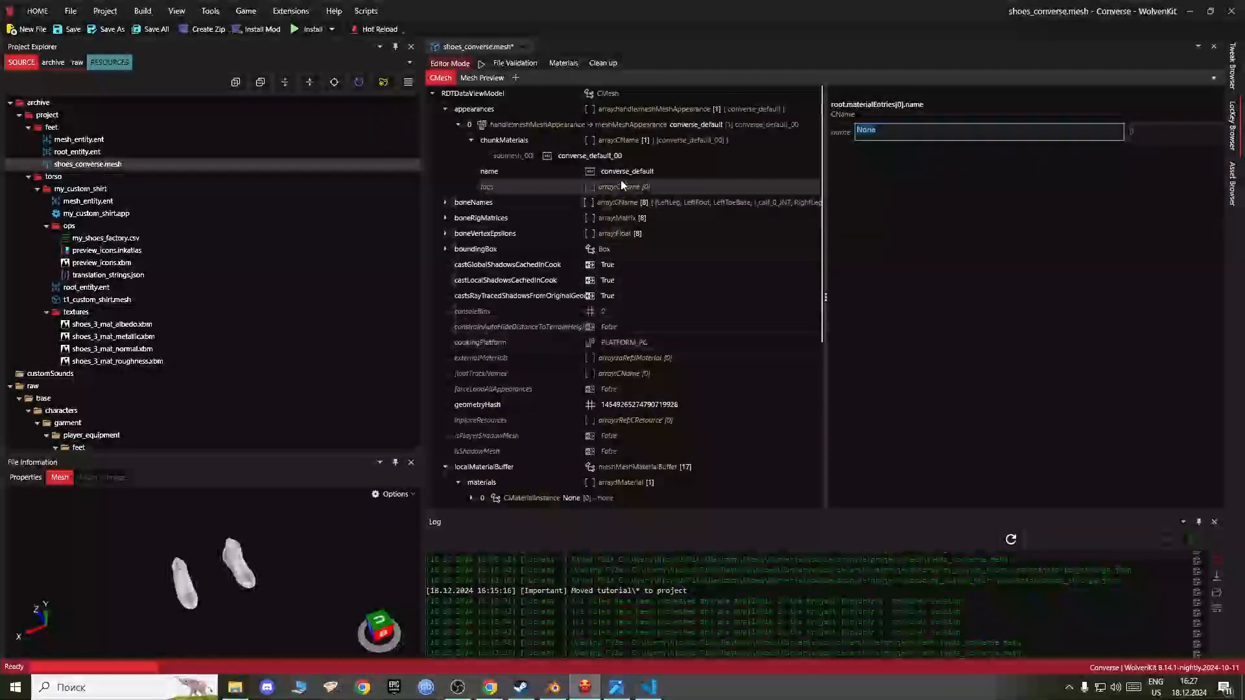
{"action": "type", "text": "conve"}
{"action": "type", "text": "rse"}
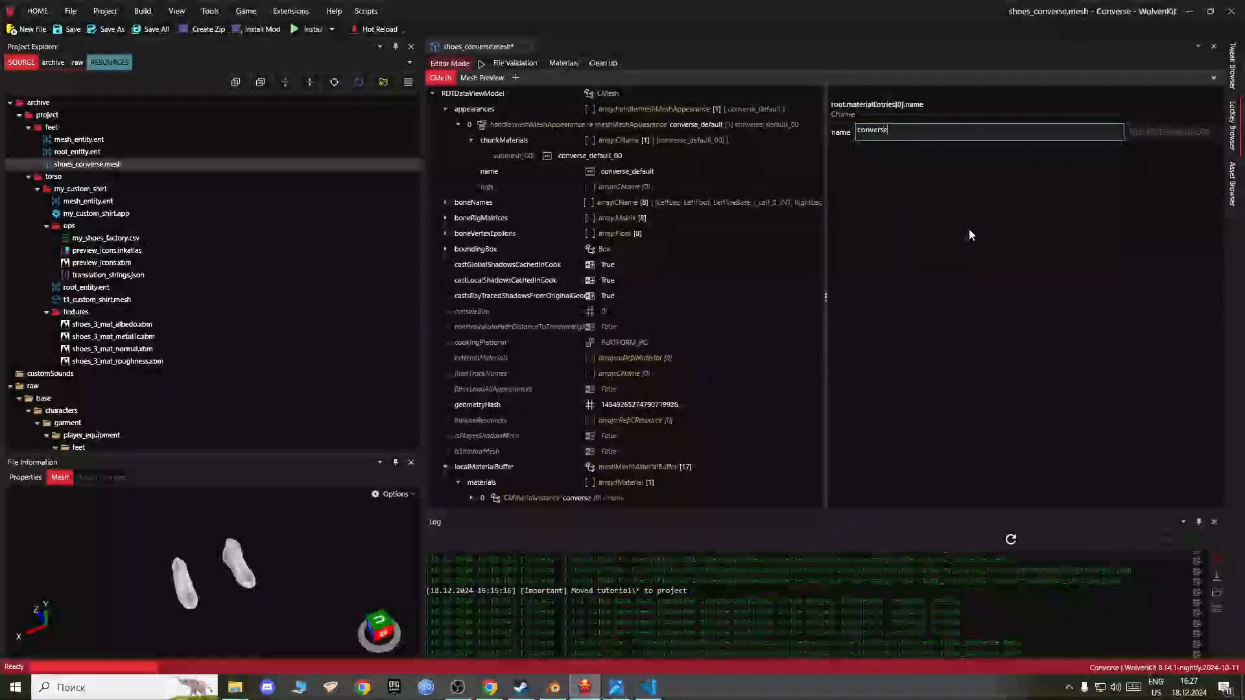
{"action": "type", "text": "_default_00"}
Step: Select the converse_default_00 material instance in the localMaterialBuffer and expand its properties
{"action": "scroll", "coordinate": [635, 383], "scroll_direction": "down", "scroll_amount": 5}
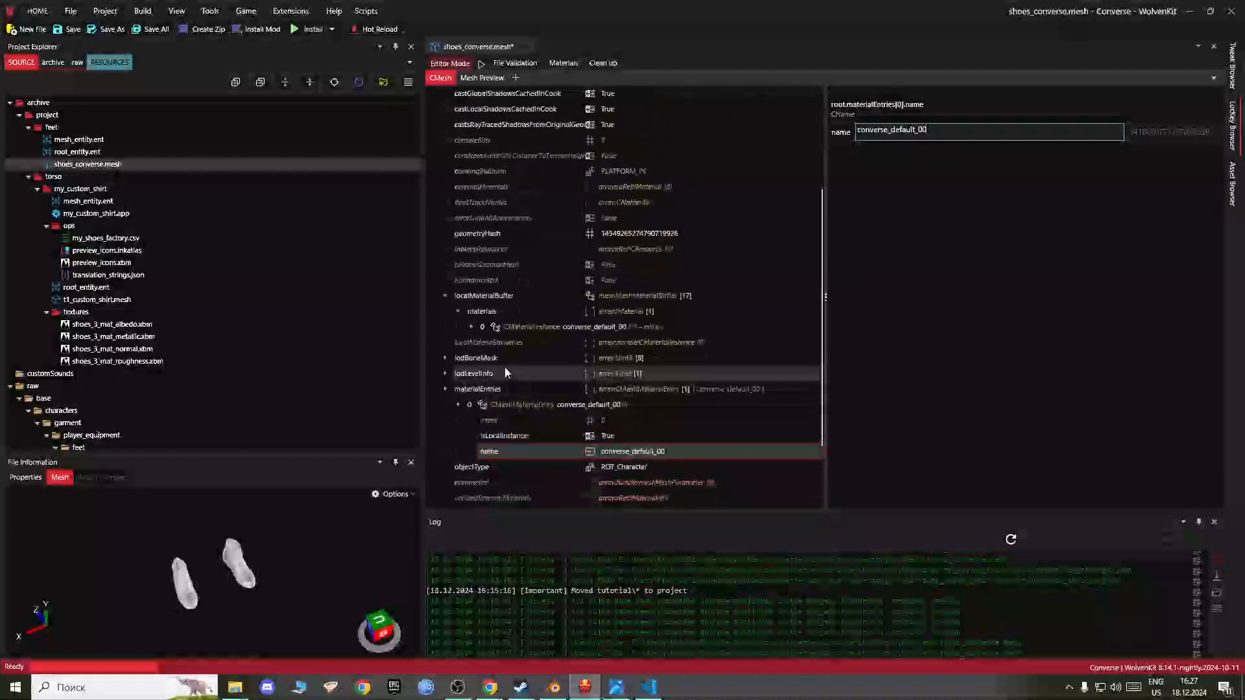
{"action": "left_click", "coordinate": [508, 326]}
{"action": "left_click", "coordinate": [473, 327]}
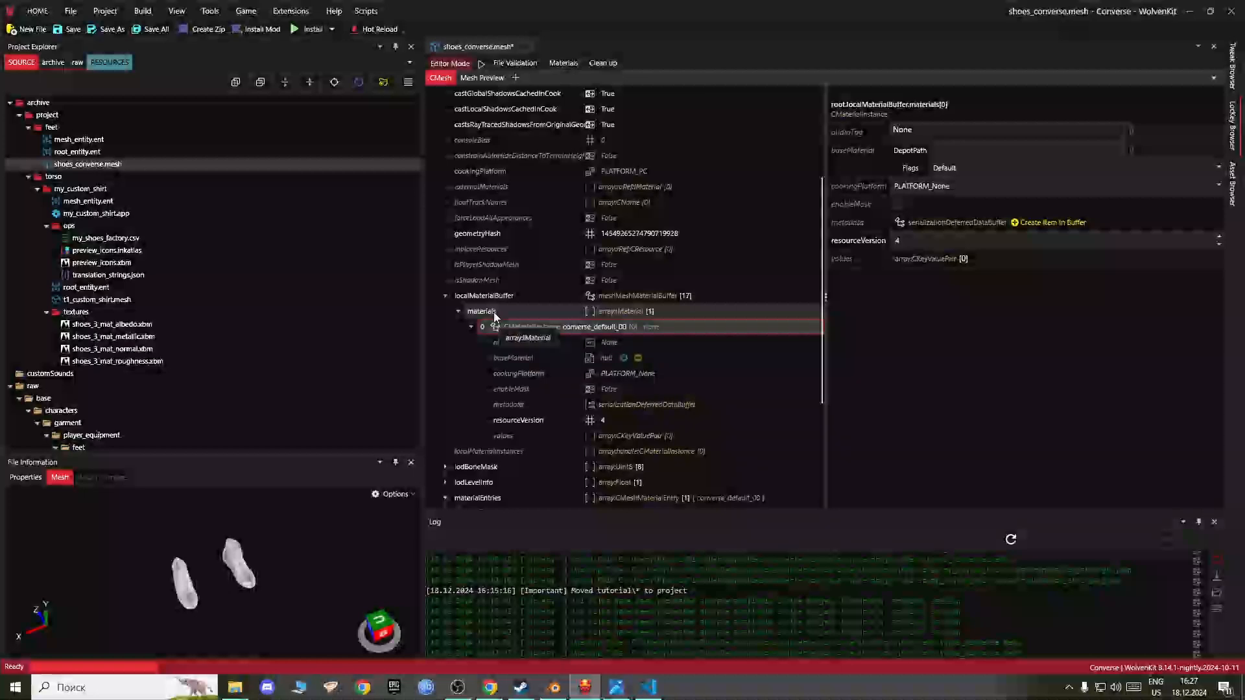
Step: Select the baseMaterial entry of the converse_default_00 material and search the game assets for metal_base.remt
{"action": "left_click", "coordinate": [537, 356]}
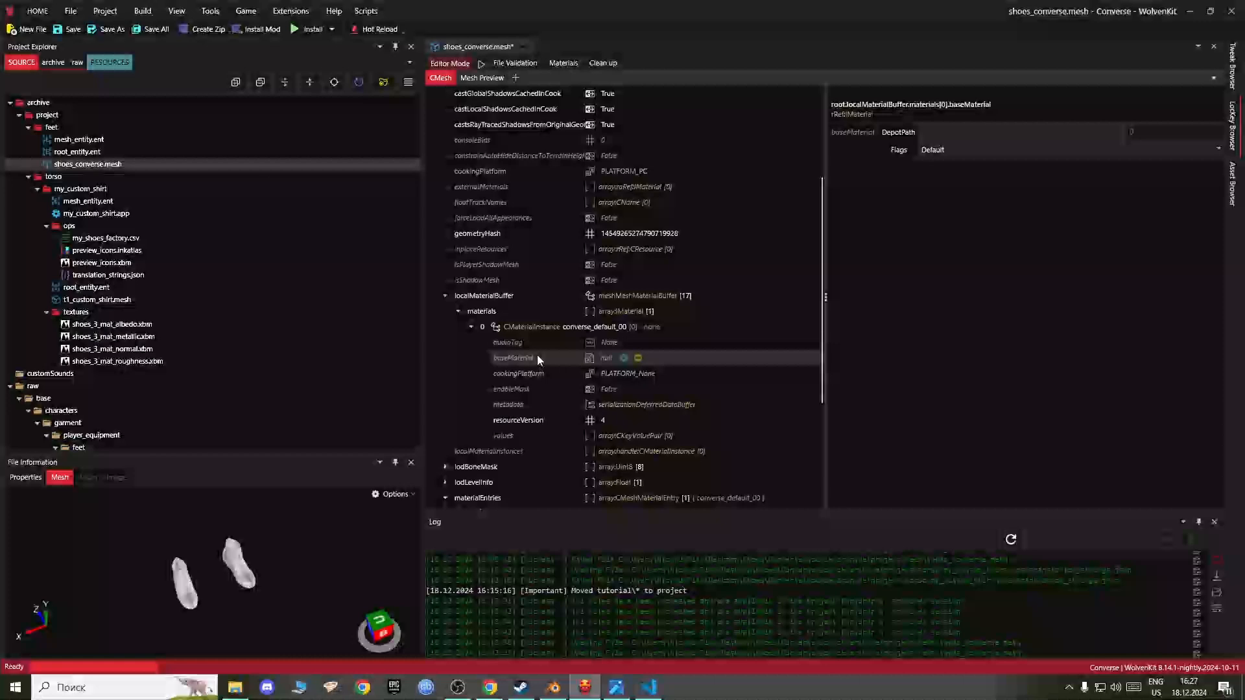
{"action": "left_click", "coordinate": [1232, 184]}
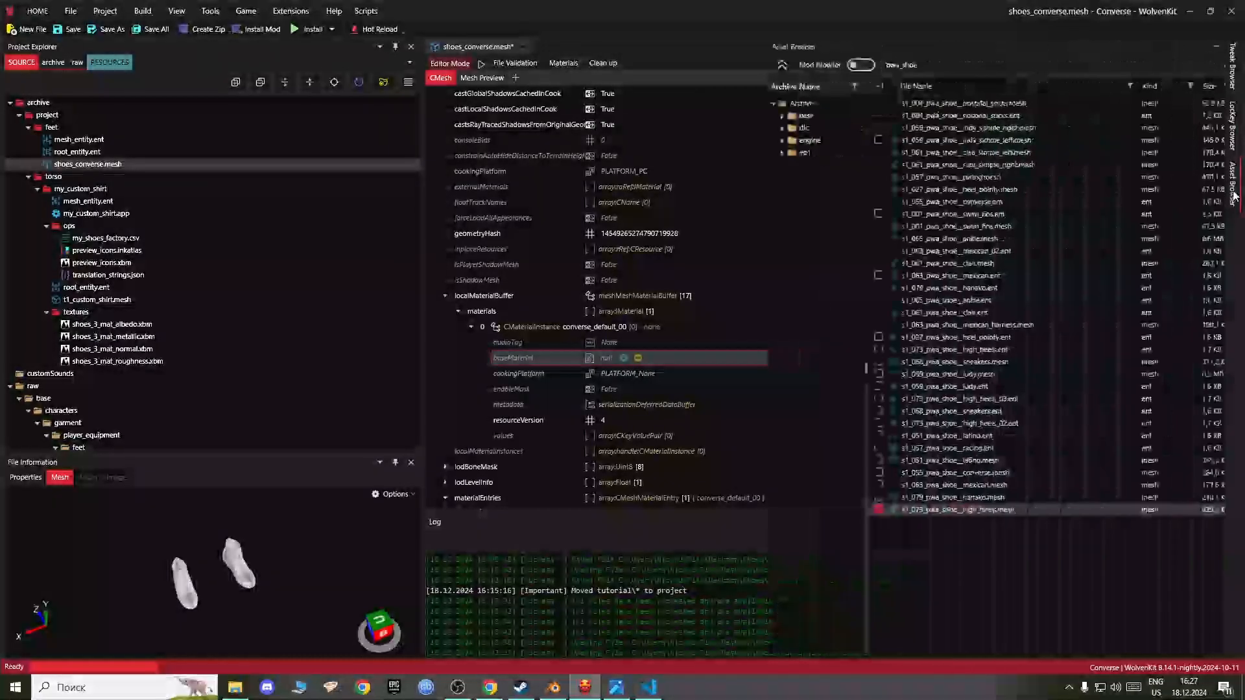
{"action": "key", "text": "BackSpace"}
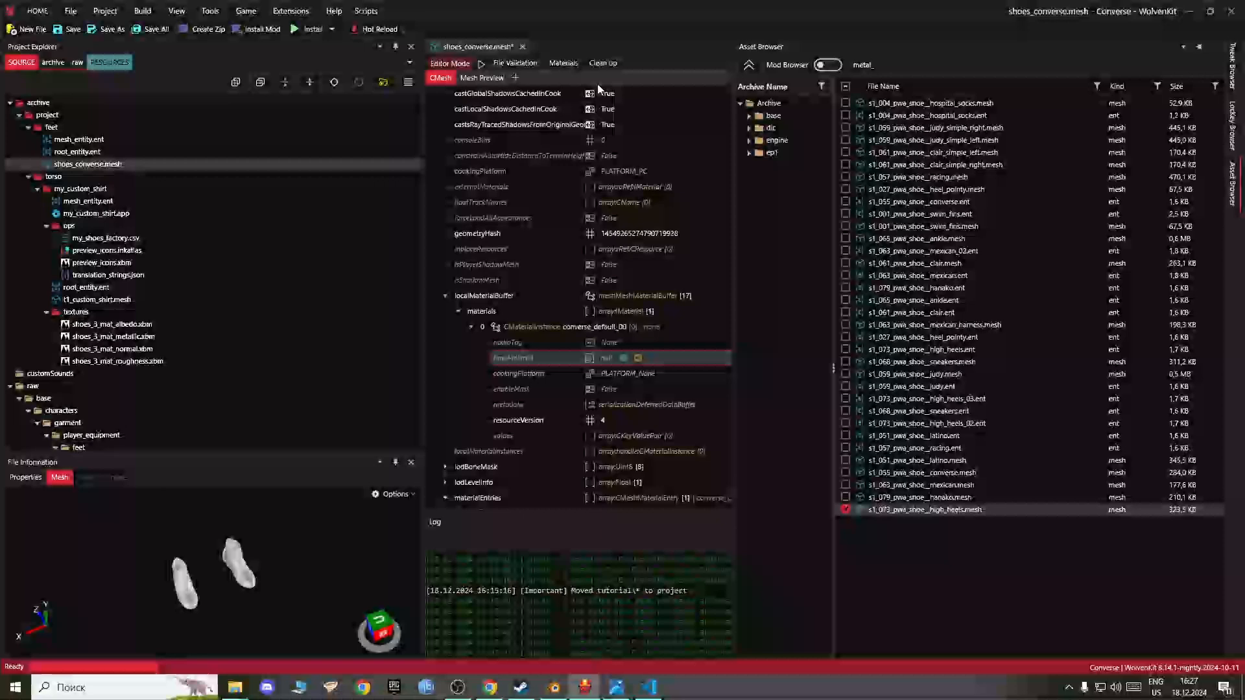
{"action": "type", "text": "base"}
{"action": "key", "text": "Return"}
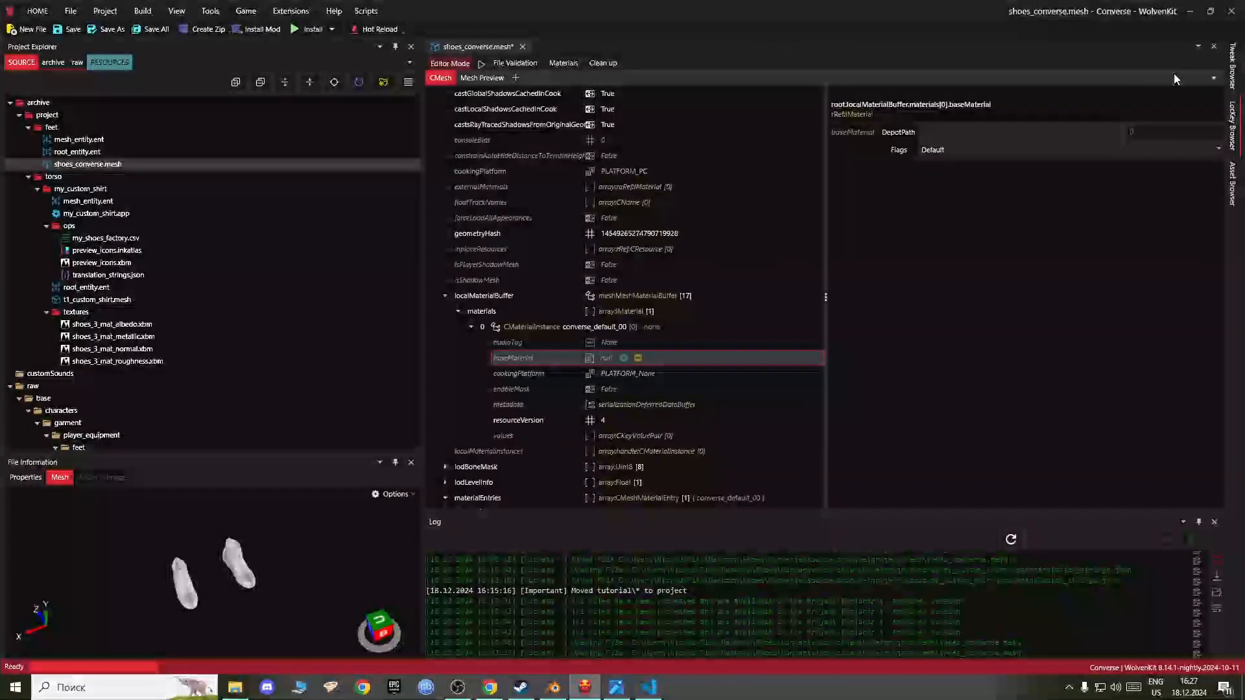
{"action": "mouse_move", "coordinate": [1238, 198]}
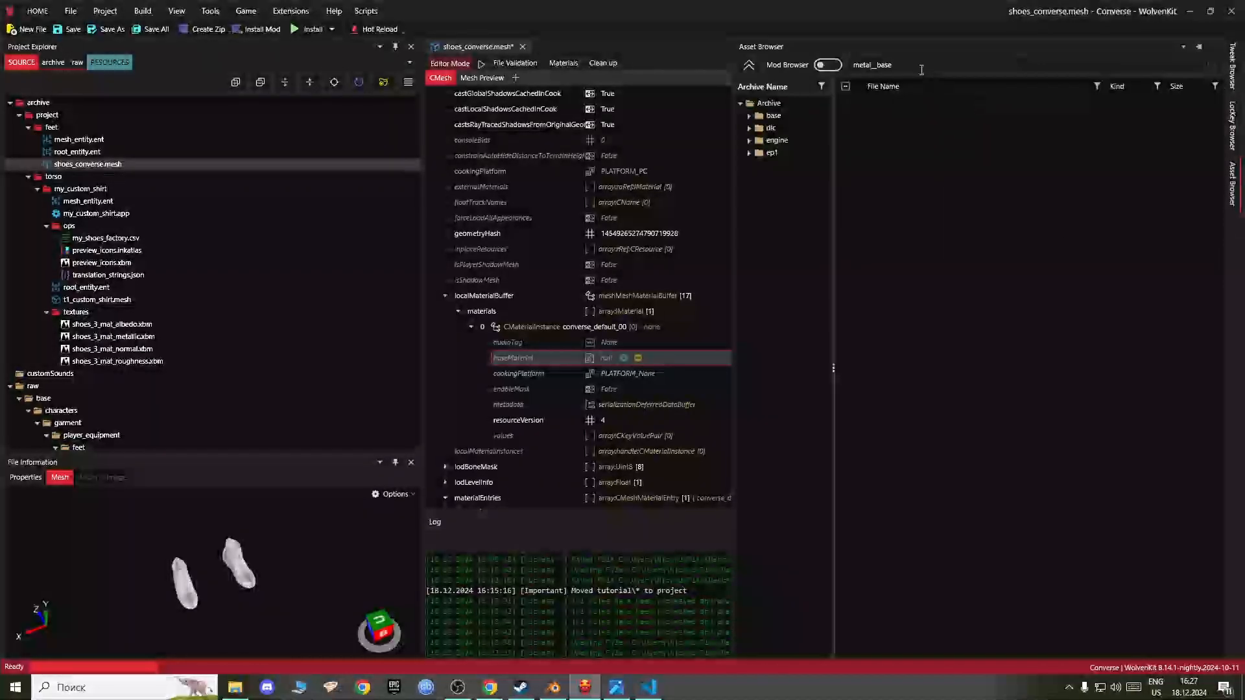
{"action": "left_click", "coordinate": [873, 67]}
{"action": "key", "text": "Return"}
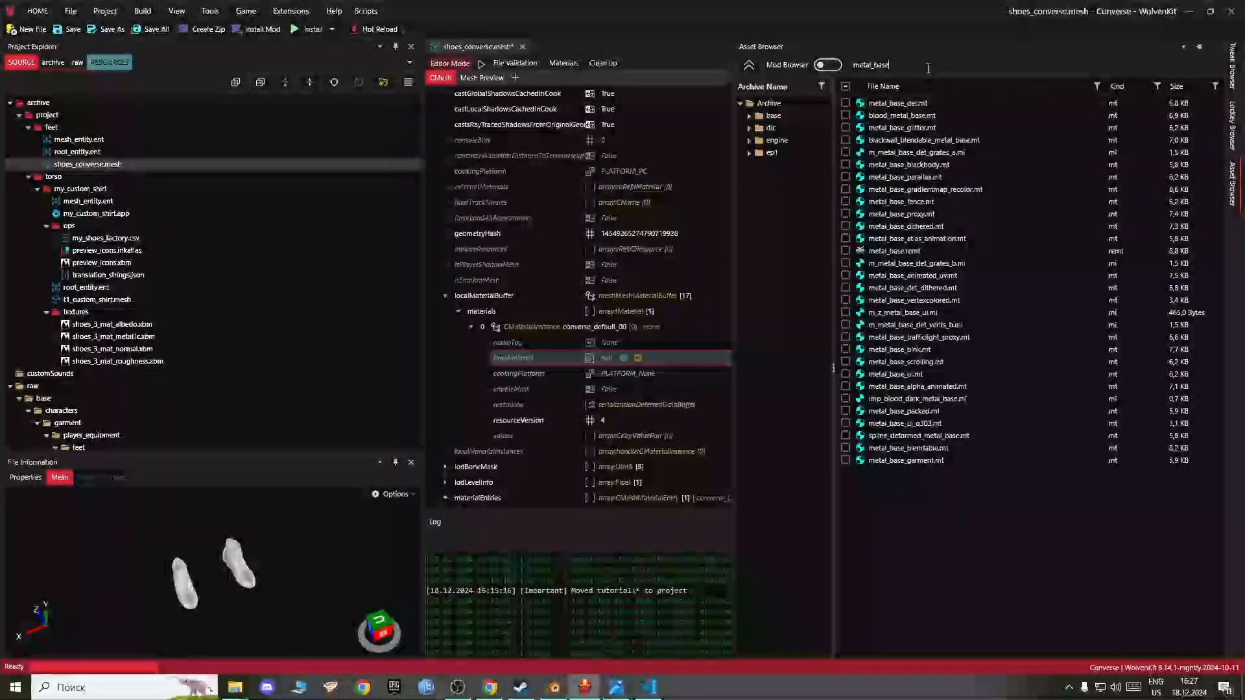
{"action": "key", "text": "Return"}
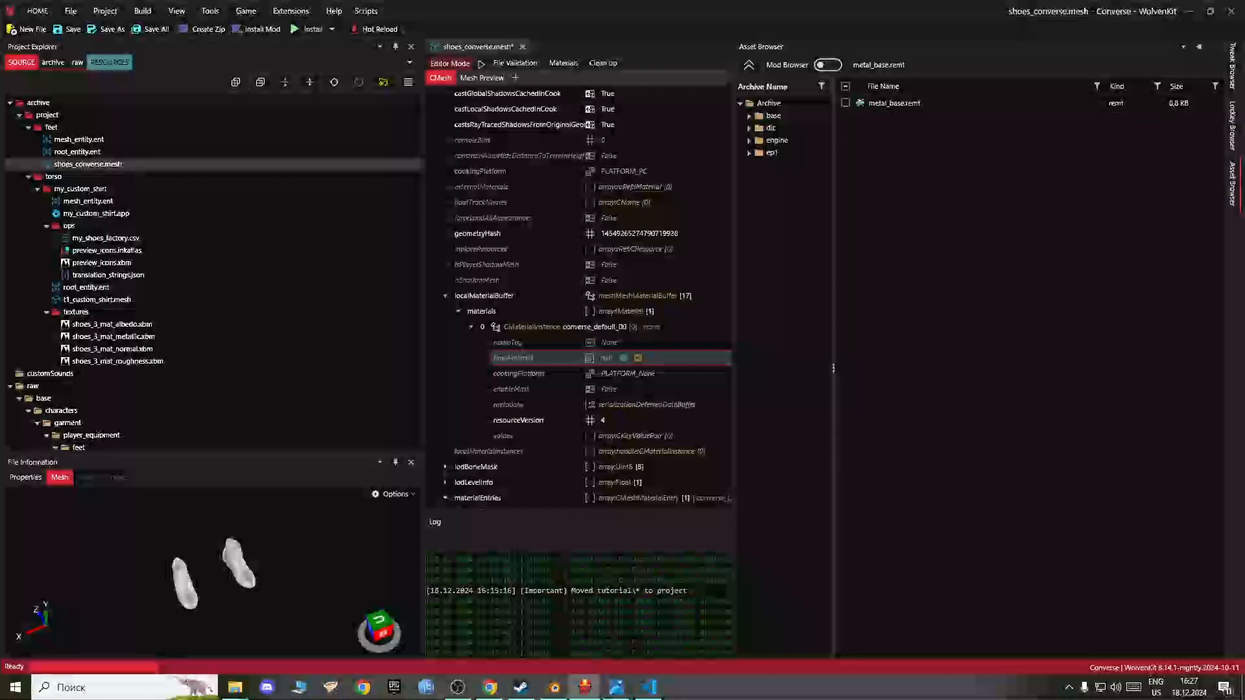
Step: Copy the full path of metal_base.remt and set the baseMaterial depot path to engine\materials\metal_base.remt
{"action": "left_click", "coordinate": [847, 108]}
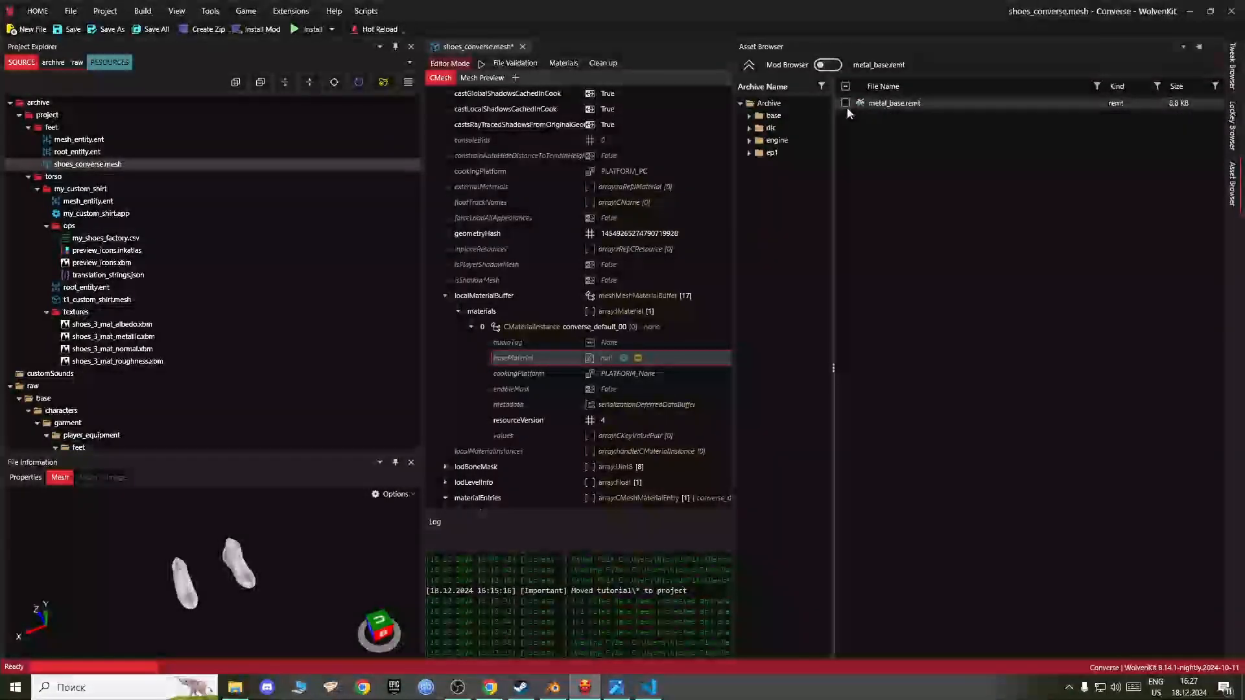
{"action": "right_click", "coordinate": [900, 104]}
{"action": "left_click", "coordinate": [862, 163]}
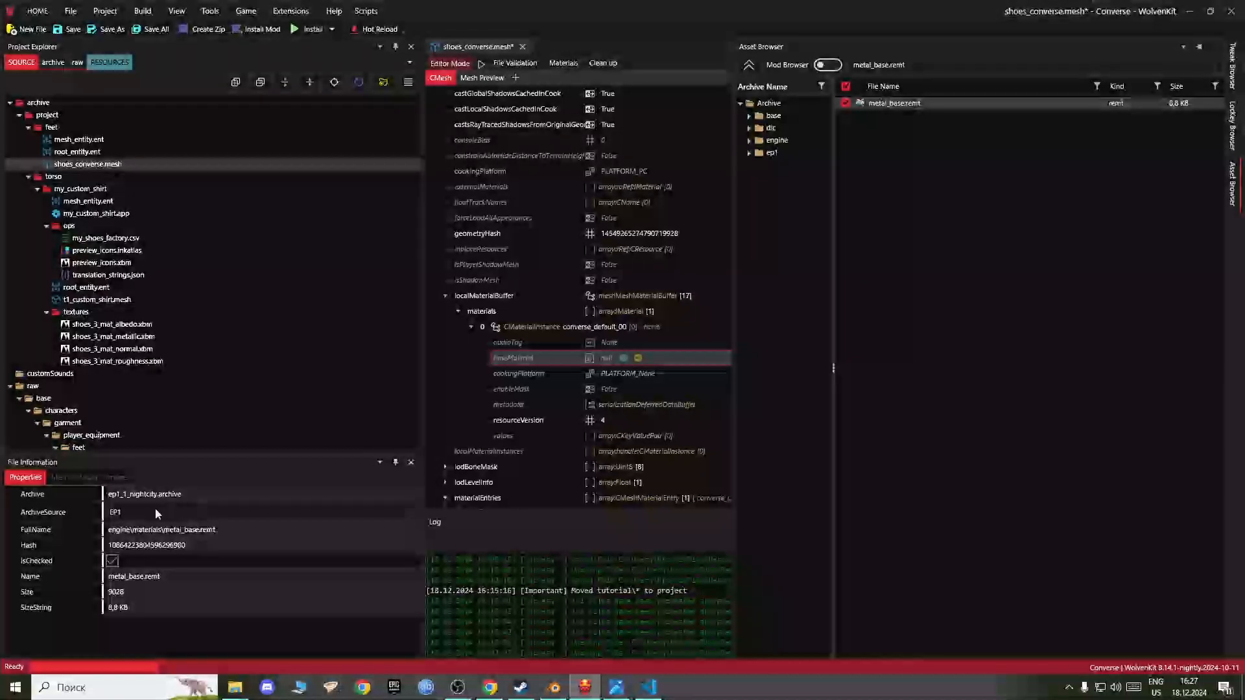
{"action": "left_click_drag", "start_coordinate": [232, 526], "coordinate": [70, 551]}
{"action": "key", "text": "ctrl+c"}
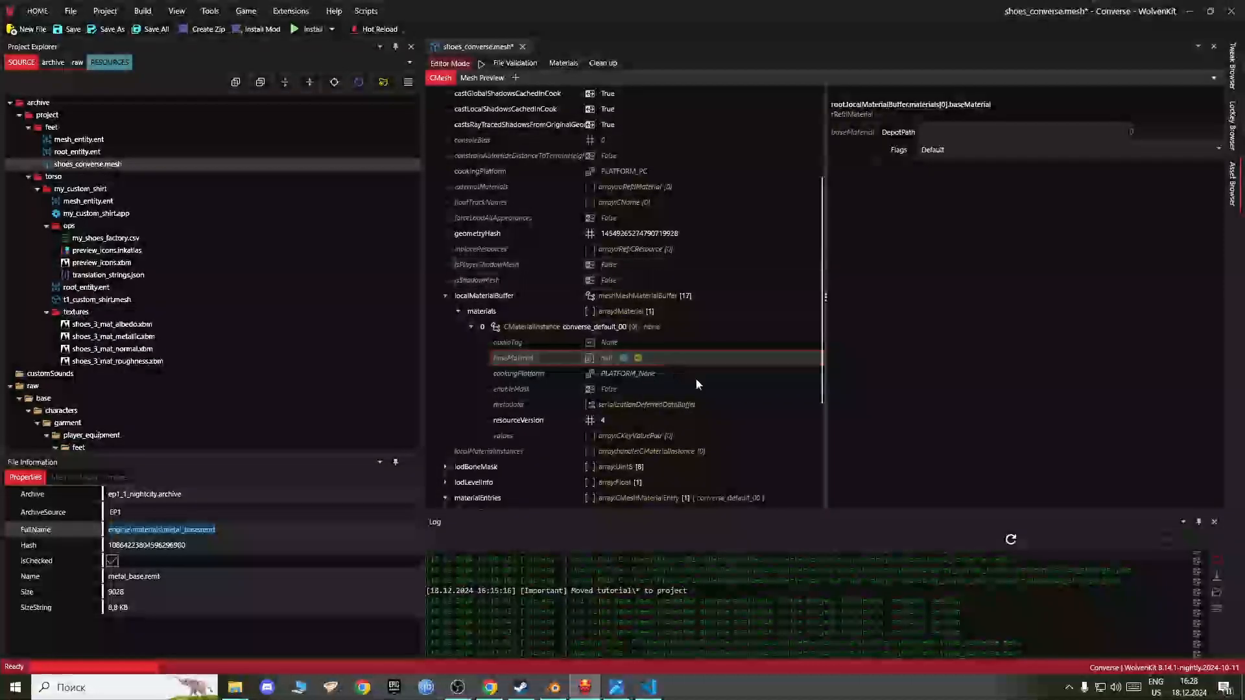
{"action": "left_click", "coordinate": [979, 133]}
{"action": "key", "text": "ctrl+v"}
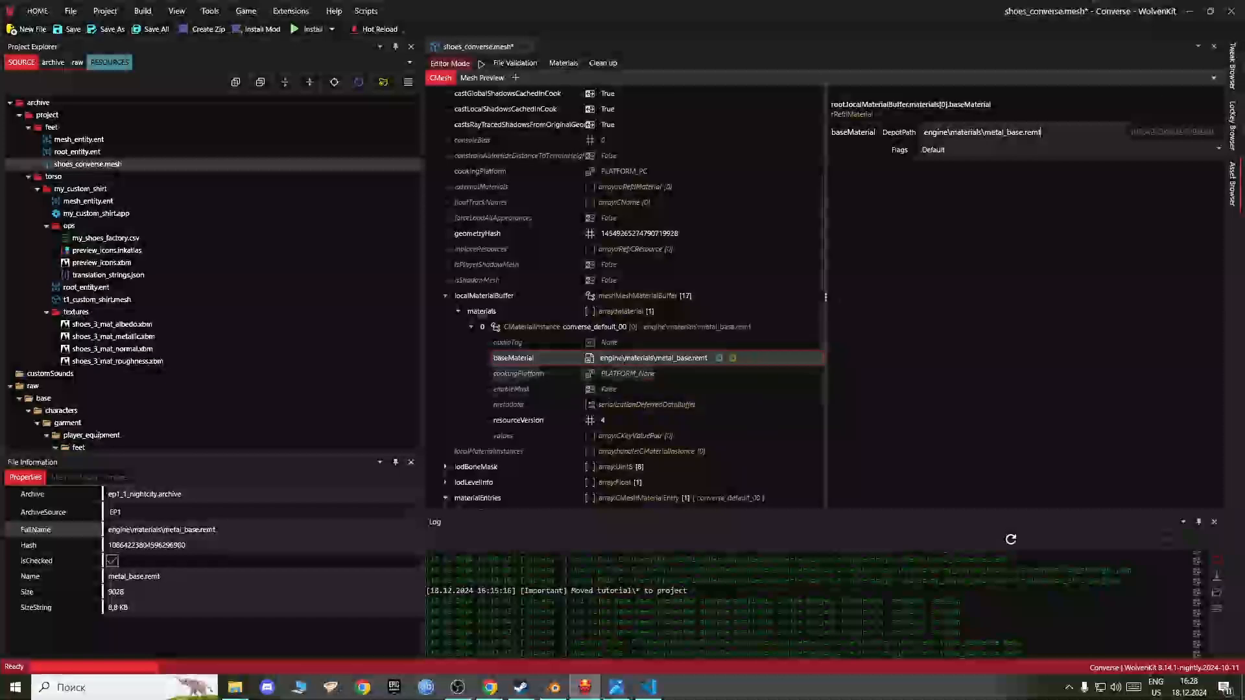
Step: Try to find the files using metal_base.remt and agree to install the Wolvenkit-Resources plugin
{"action": "mouse_move", "coordinate": [1238, 201]}
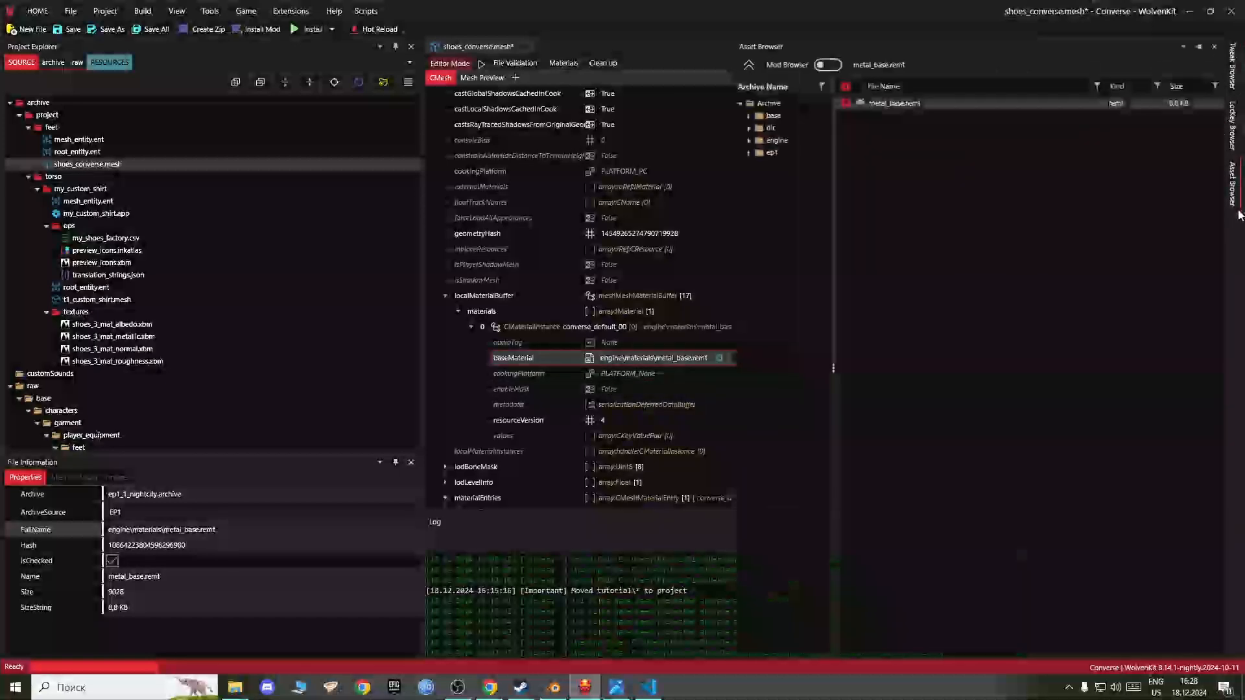
{"action": "right_click", "coordinate": [897, 108]}
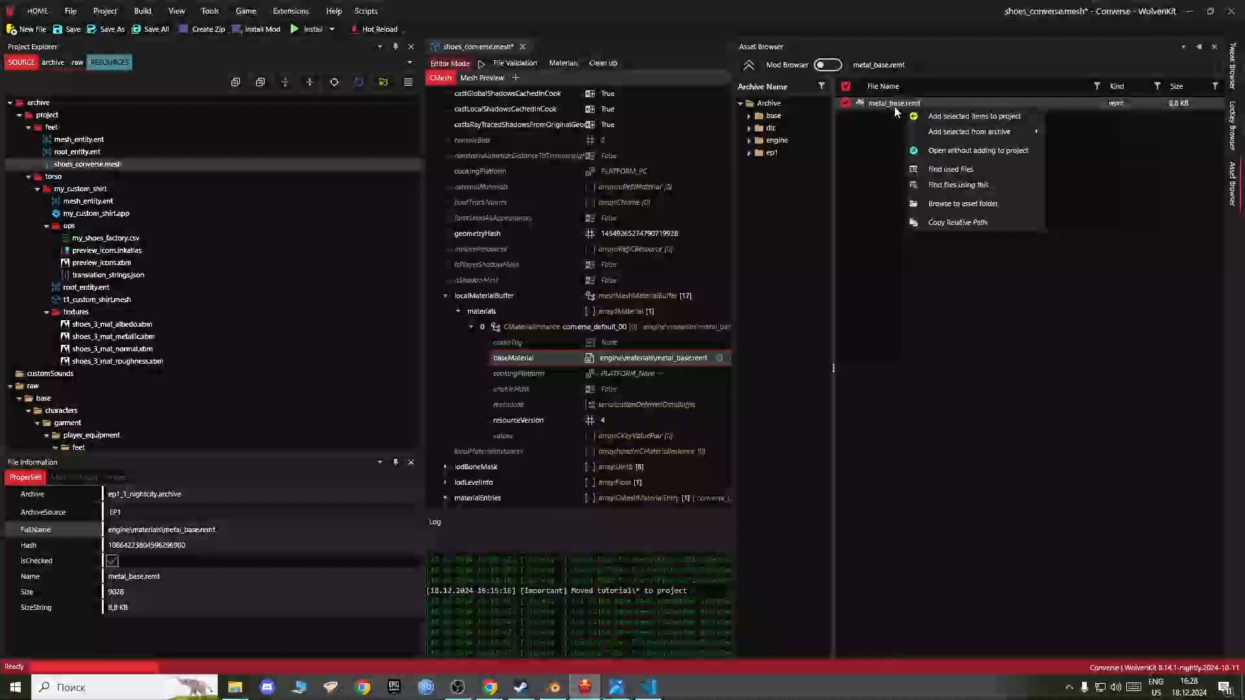
{"action": "left_click", "coordinate": [973, 186]}
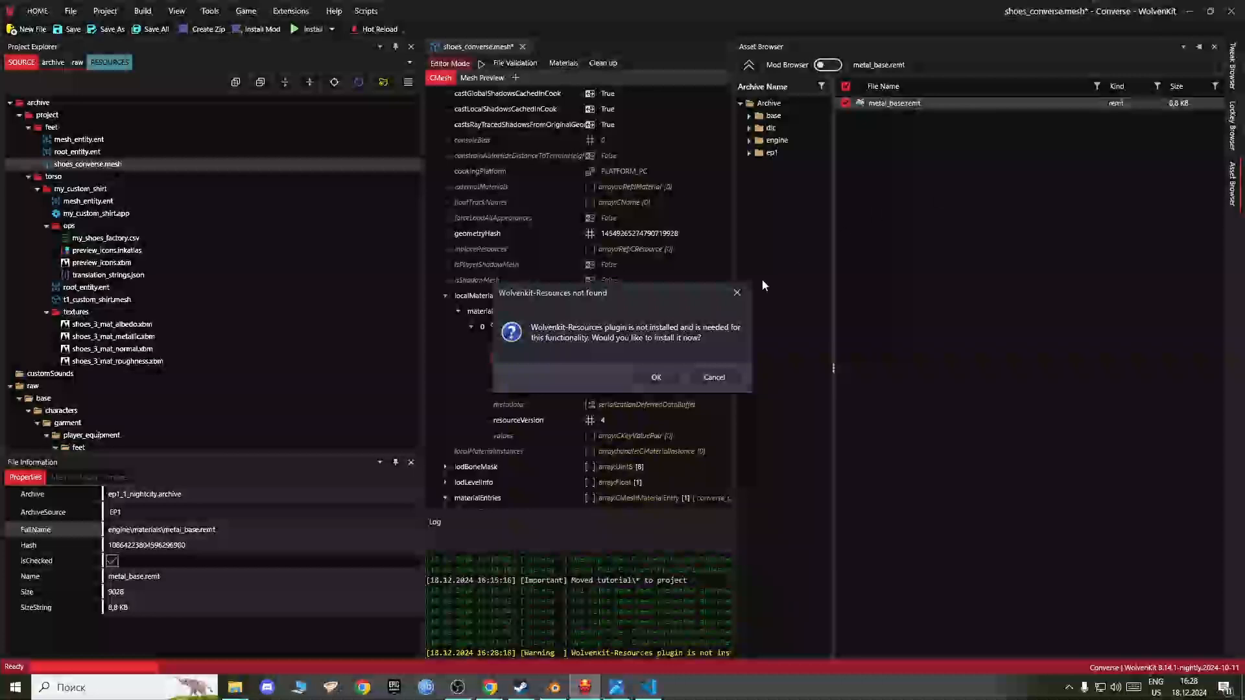
{"action": "left_click_drag", "start_coordinate": [637, 293], "coordinate": [512, 253]}
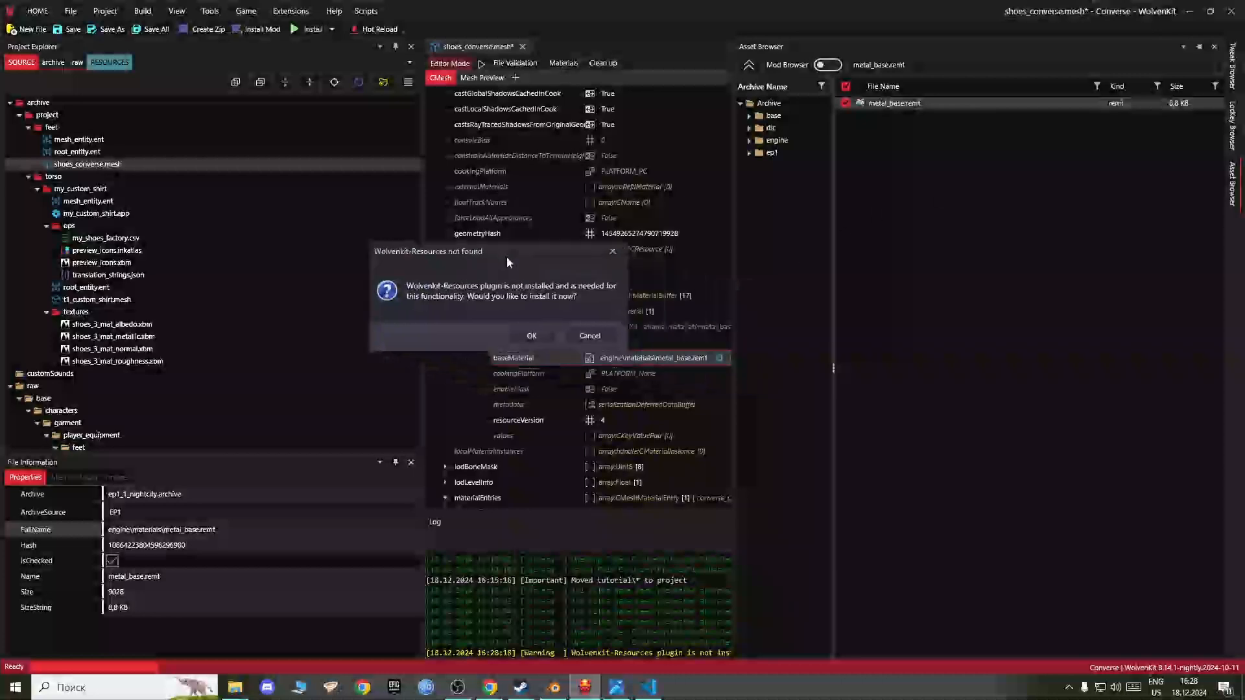
{"action": "left_click", "coordinate": [531, 337]}
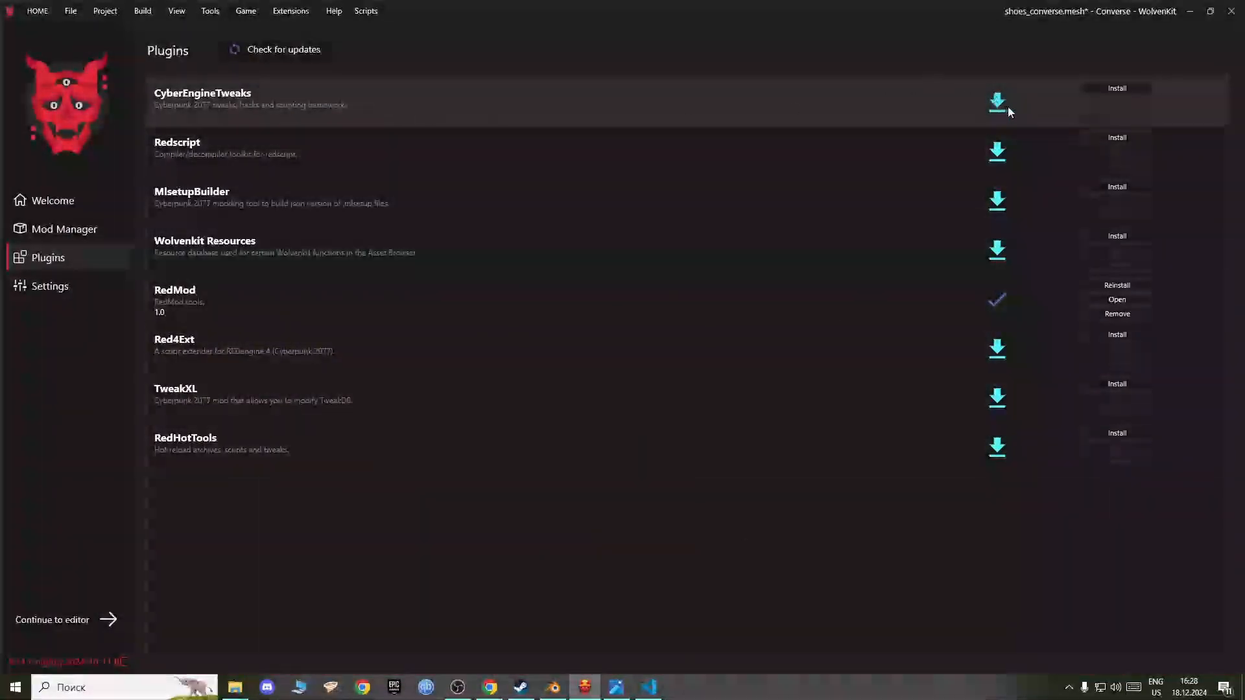
Step: Install the plugins CyberEngineTweaks, Redscript, MlsetupBuilder, Wolvenkit Resources, TweakXL, RedHotTools and Red4Ext
{"action": "left_click", "coordinate": [1123, 91]}
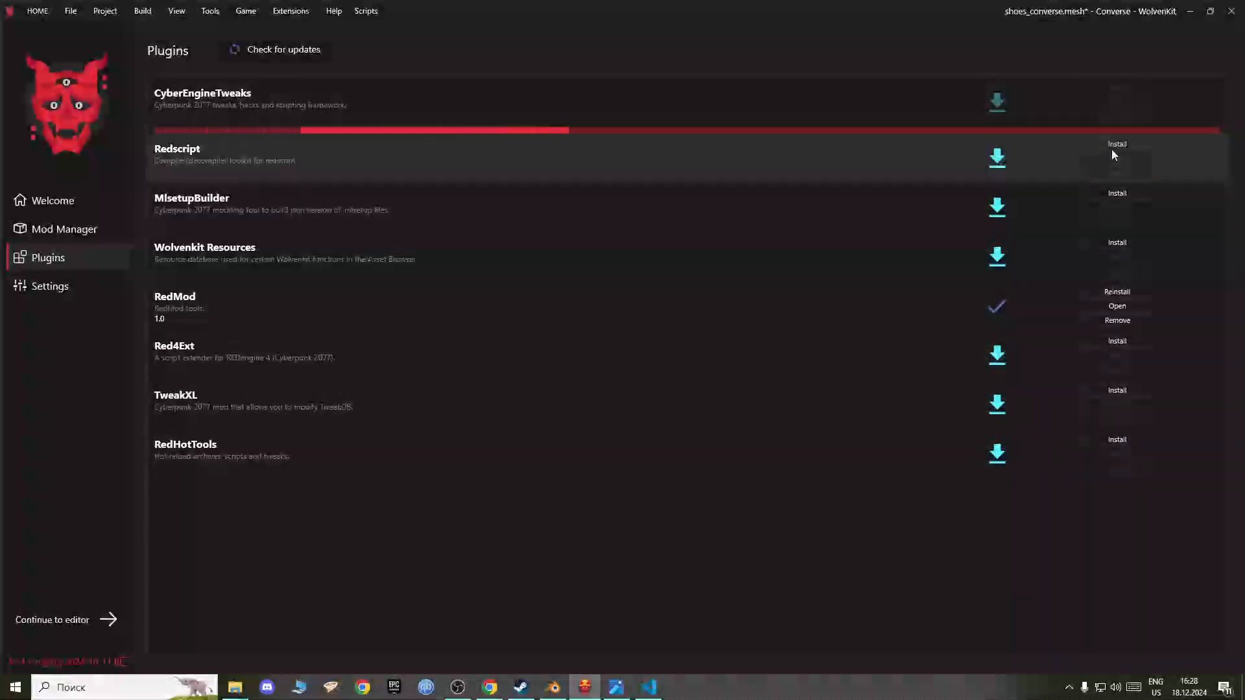
{"action": "left_click", "coordinate": [1111, 149]}
{"action": "left_click", "coordinate": [1118, 200]}
{"action": "left_click", "coordinate": [1119, 255]}
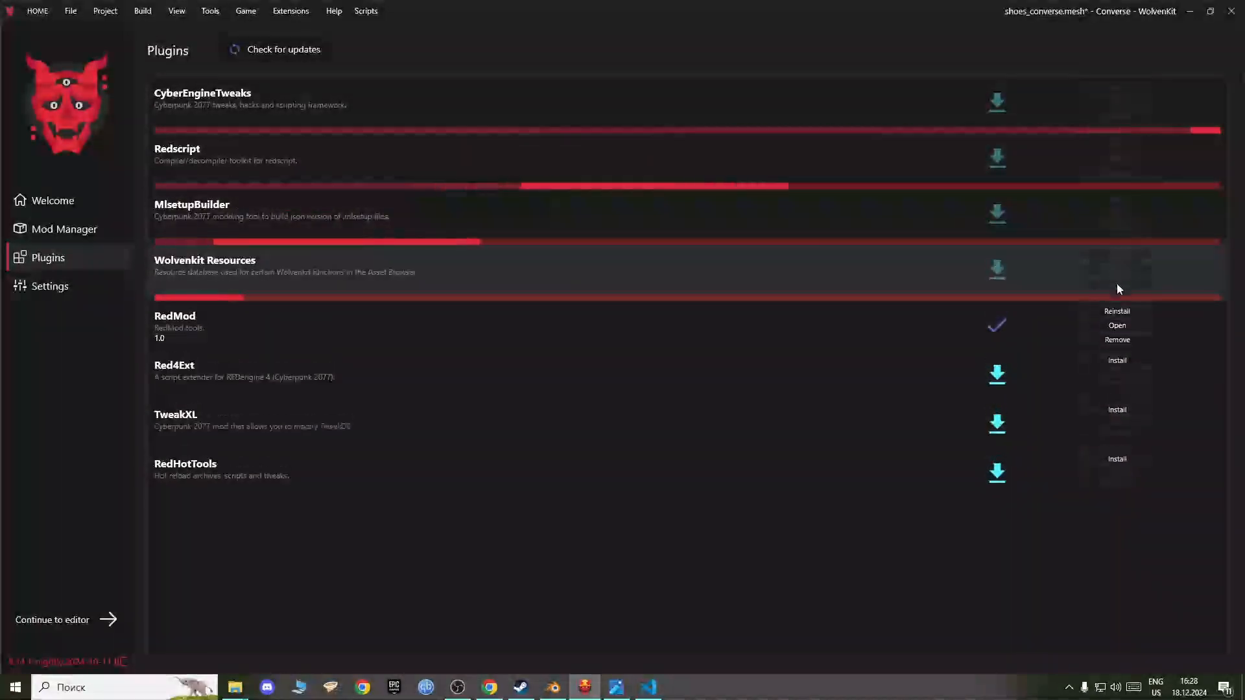
{"action": "left_click", "coordinate": [1118, 411]}
{"action": "left_click", "coordinate": [1116, 468]}
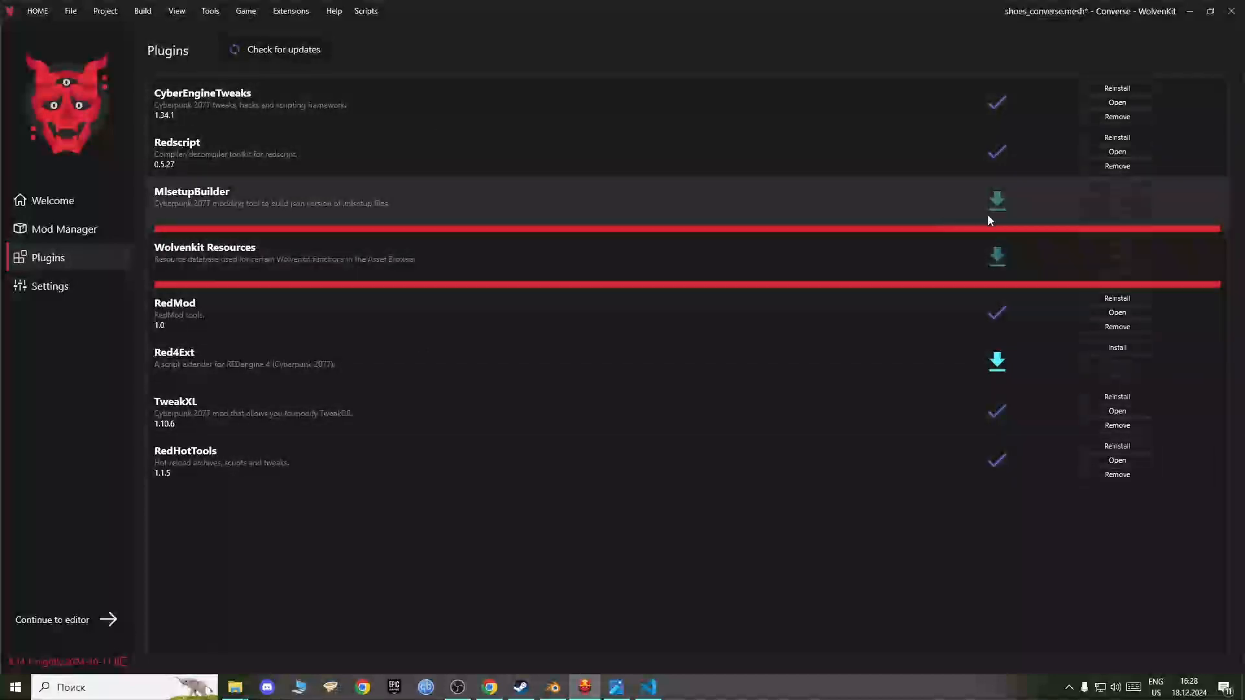
{"action": "left_click", "coordinate": [1124, 349]}
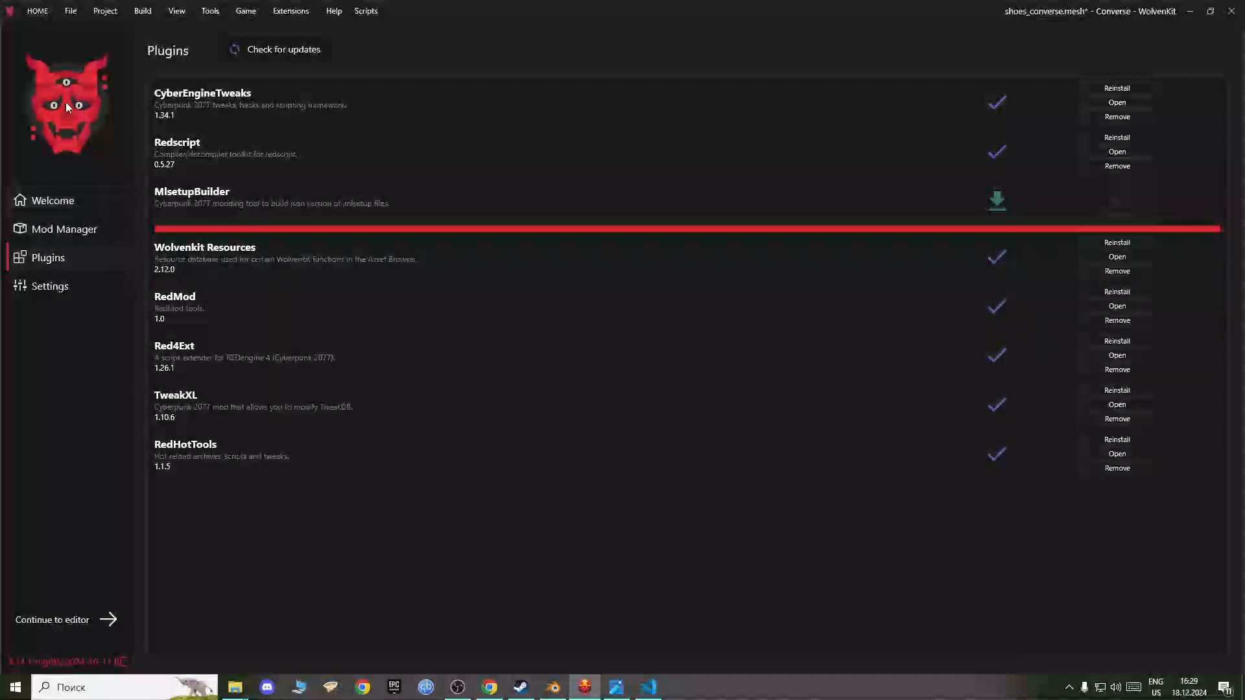
Step: Reopen the Converse project and find the game files that use metal_base.remt
{"action": "left_click", "coordinate": [57, 201]}
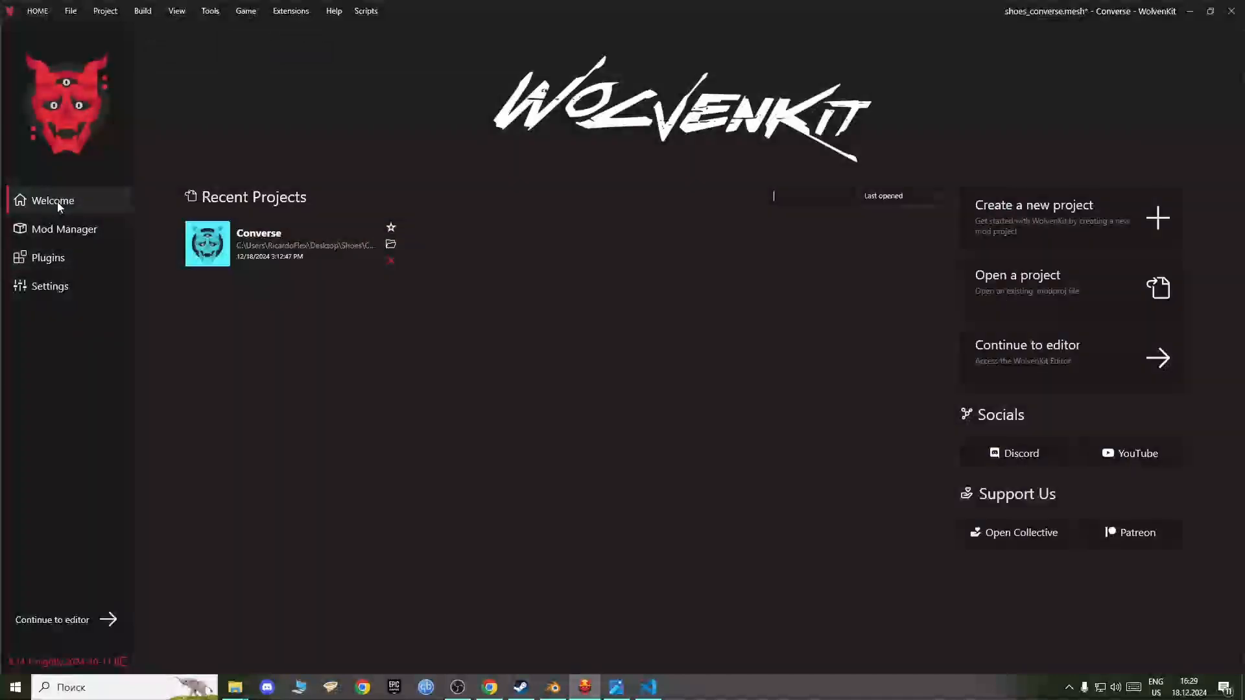
{"action": "left_click", "coordinate": [227, 249]}
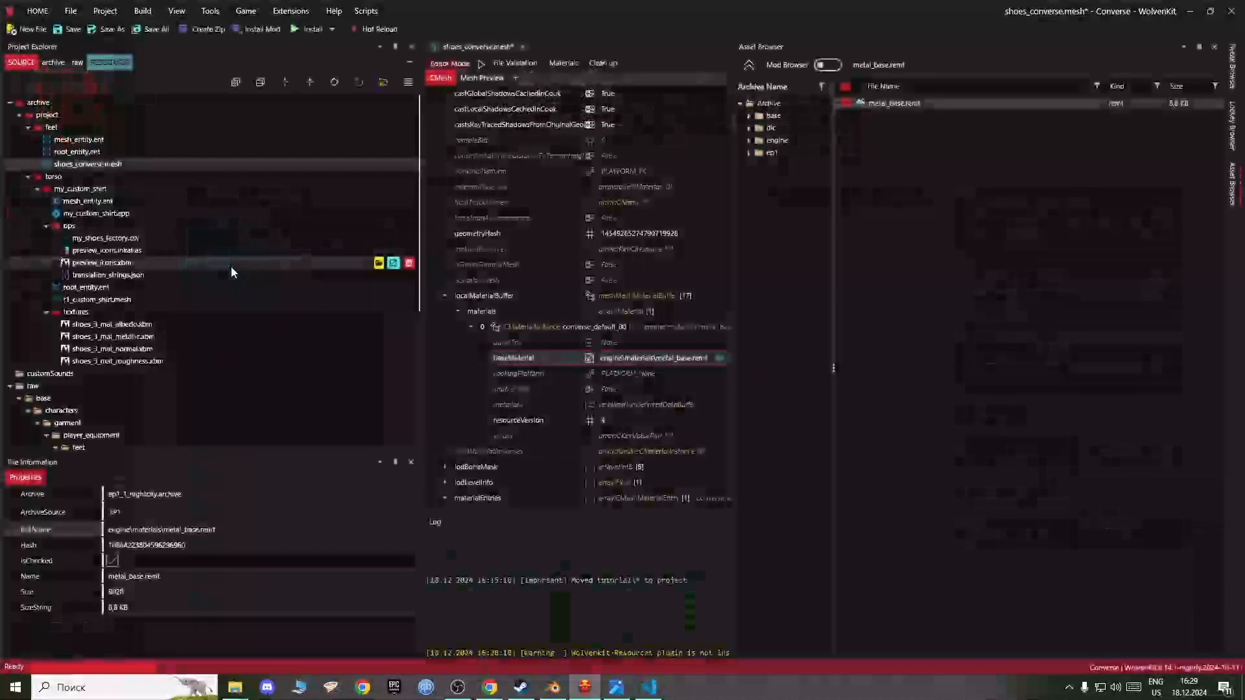
{"action": "right_click", "coordinate": [905, 104]}
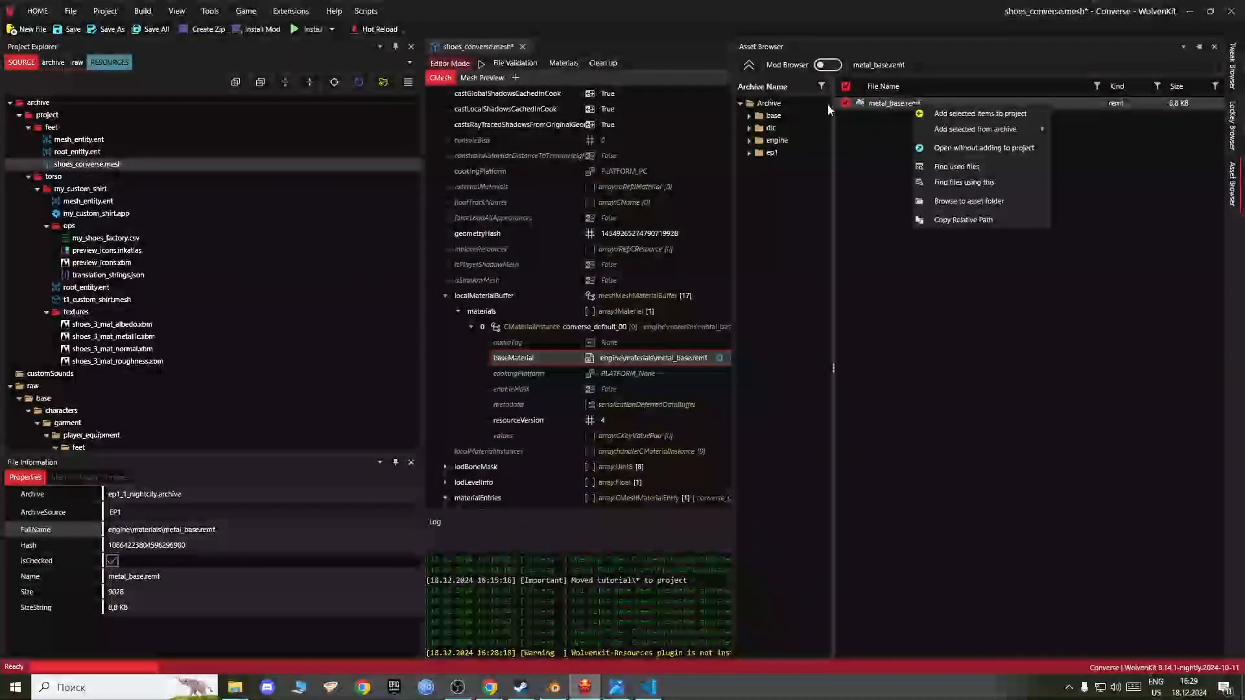
{"action": "left_click", "coordinate": [943, 183]}
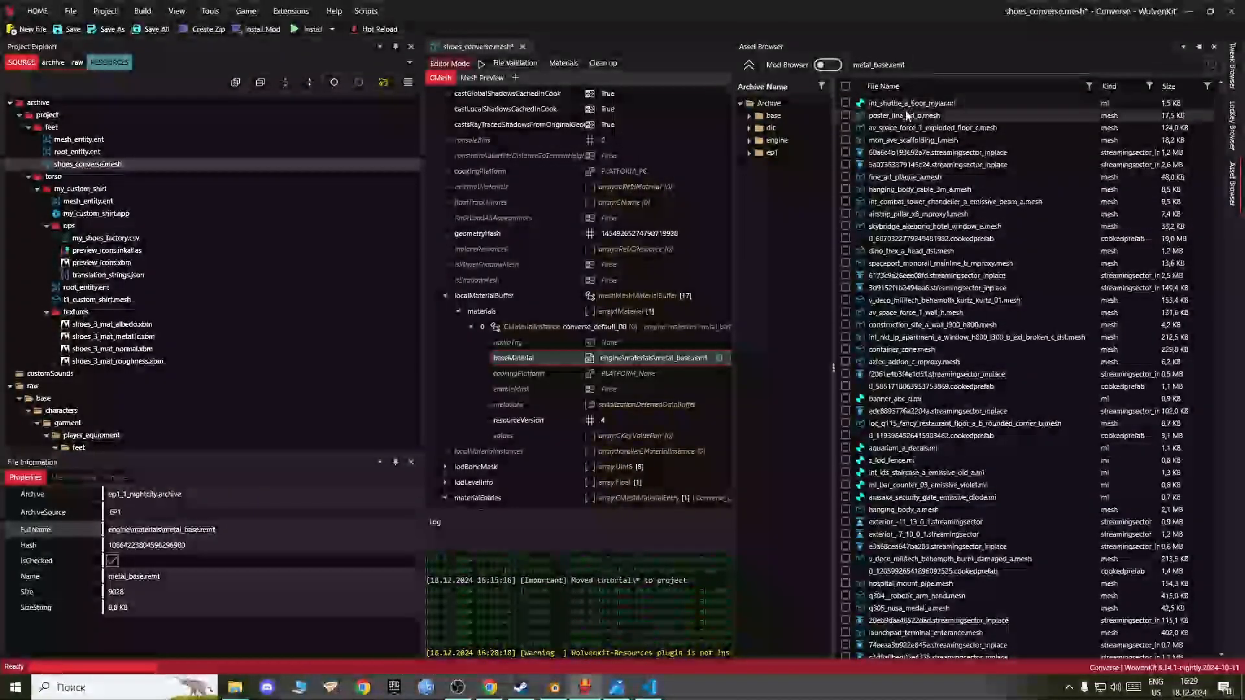
Step: Open poster_lina_bd_b.mesh without adding it to the project, and close the asset browser
{"action": "left_click", "coordinate": [846, 114]}
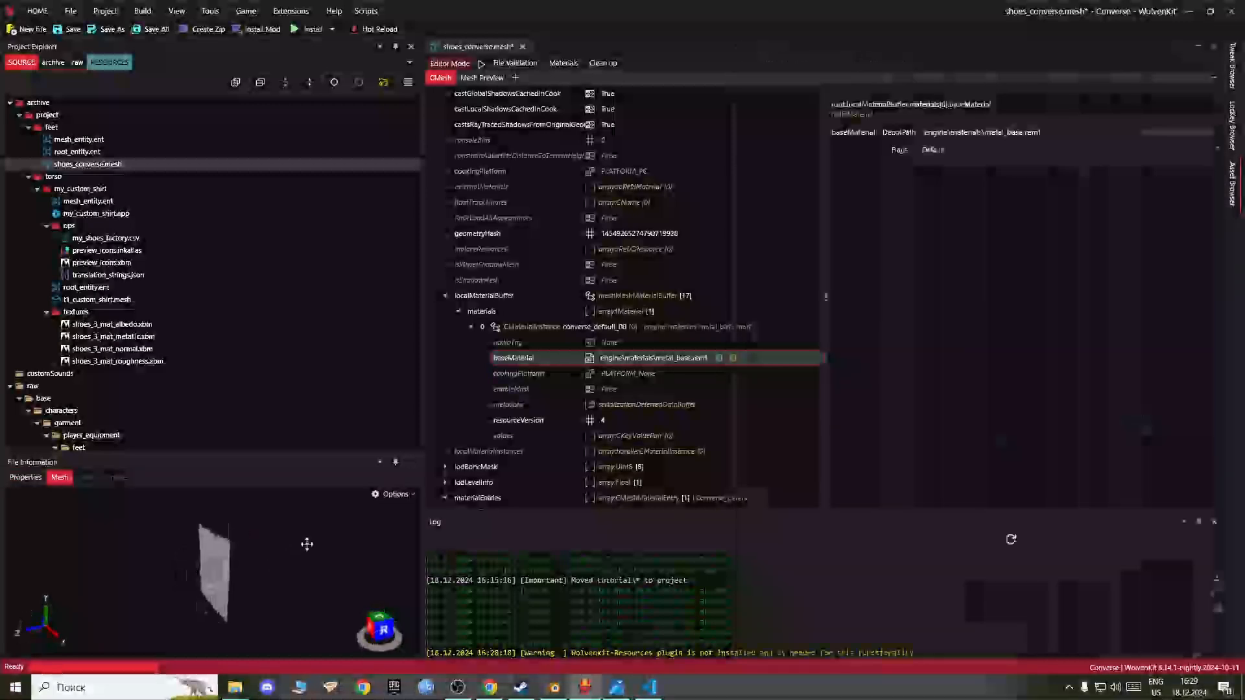
{"action": "mouse_move", "coordinate": [1239, 187]}
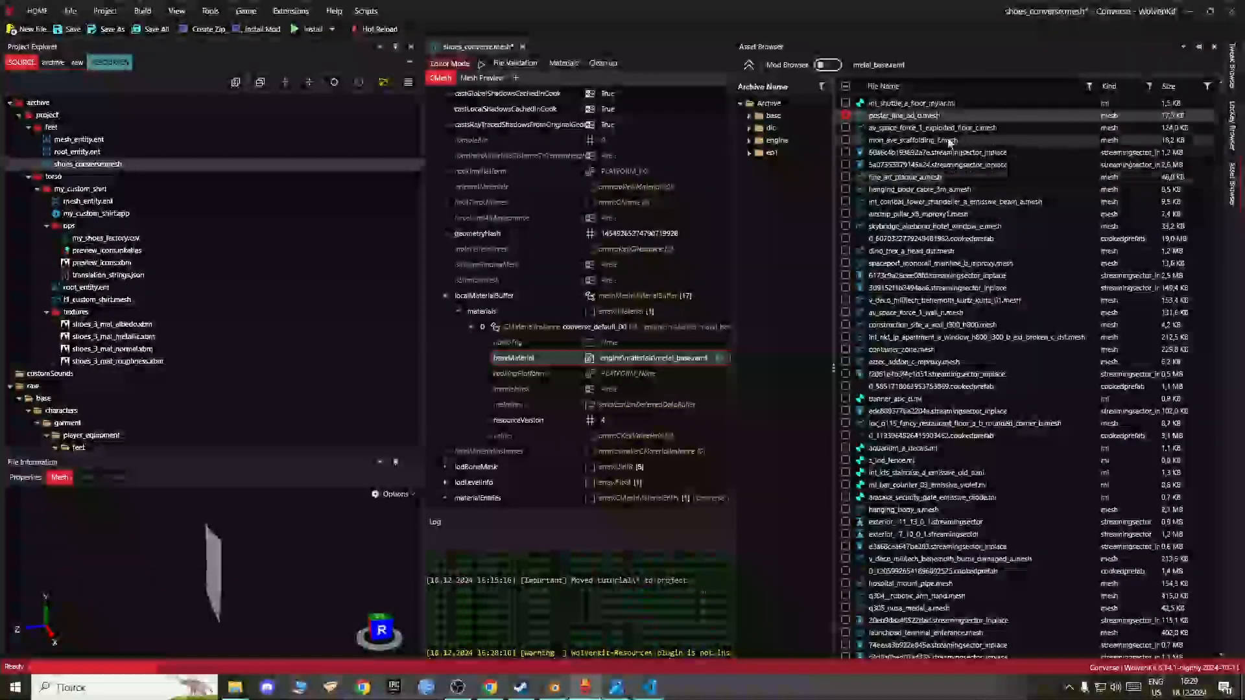
{"action": "right_click", "coordinate": [936, 116]}
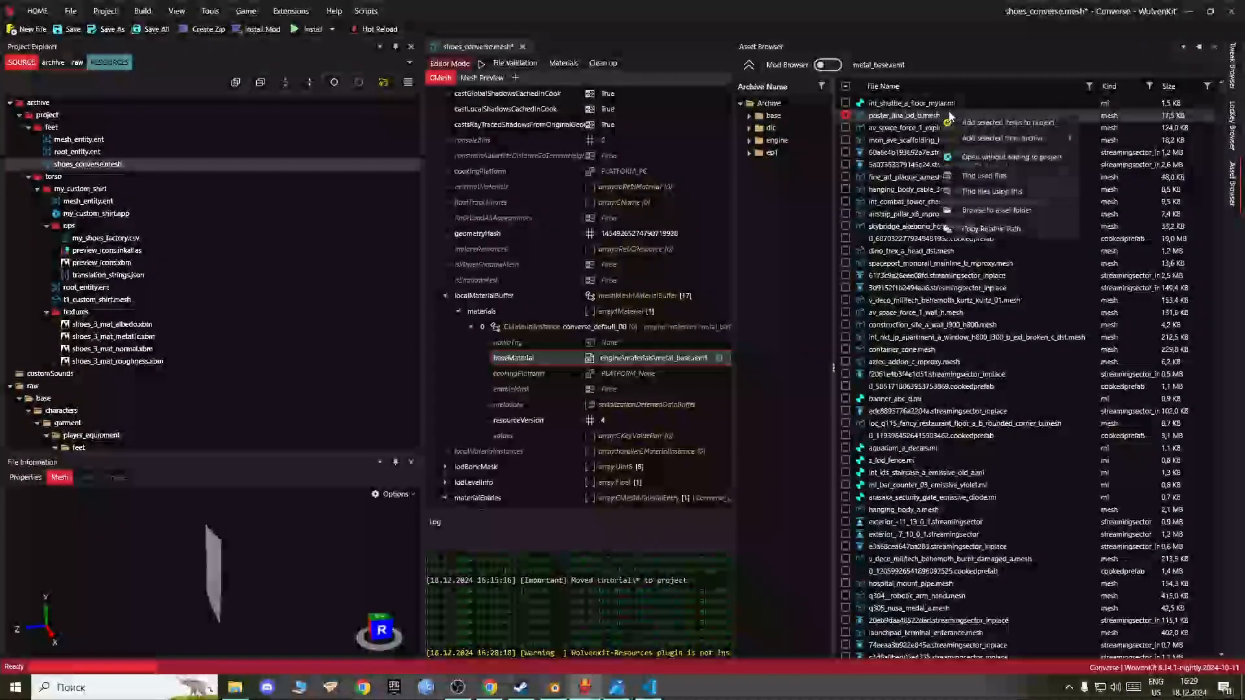
{"action": "left_click", "coordinate": [1011, 159]}
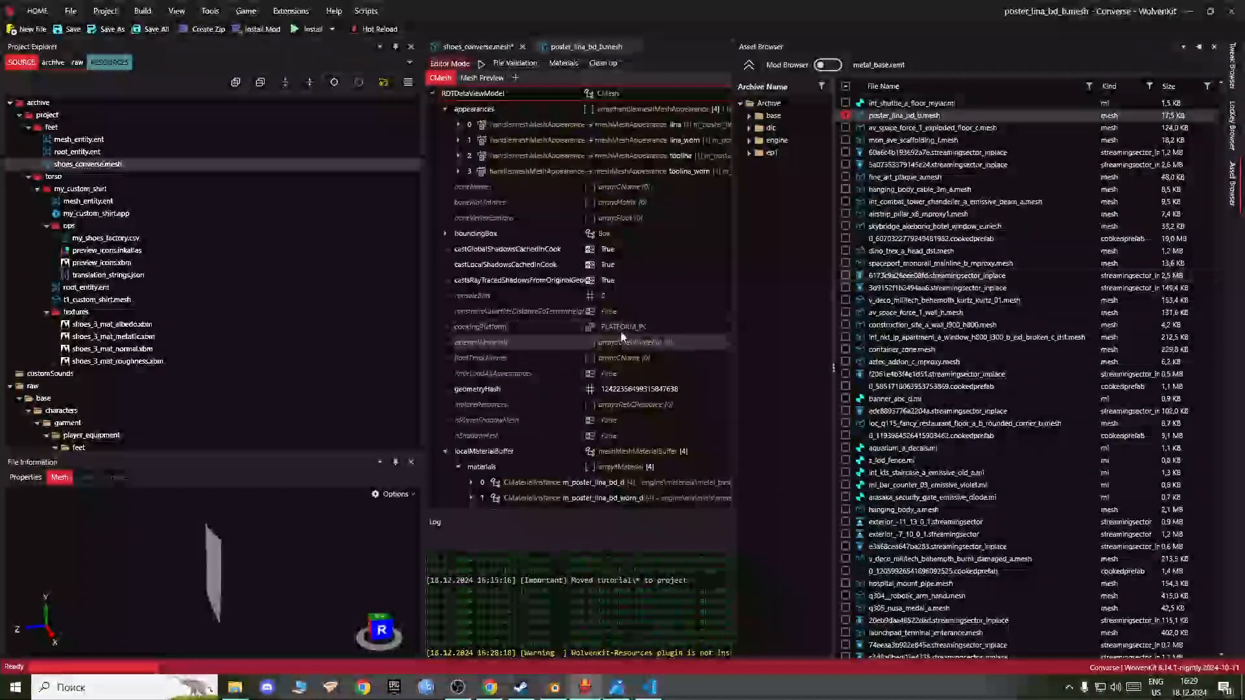
{"action": "left_click", "coordinate": [1214, 48]}
Step: Copy the values array contents of the m_poster_lina_bd_d material and return to shoes_converse.mesh
{"action": "scroll", "coordinate": [506, 435], "scroll_direction": "down", "scroll_amount": 4}
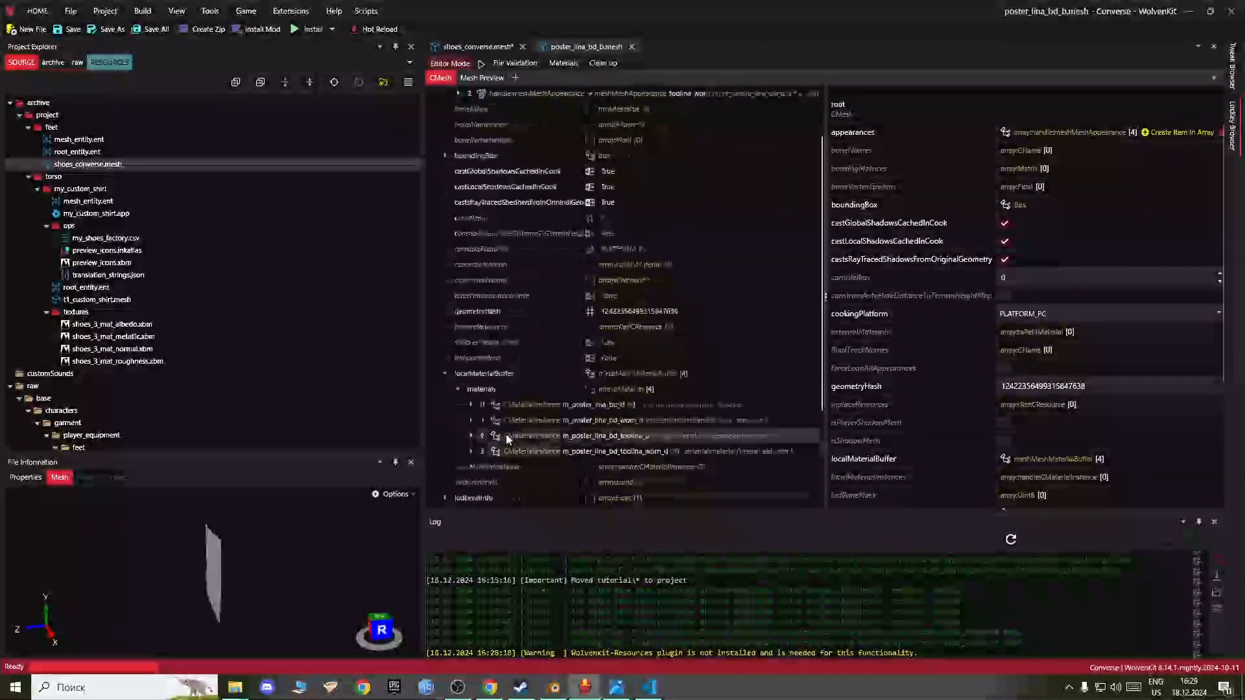
{"action": "left_click", "coordinate": [471, 358]}
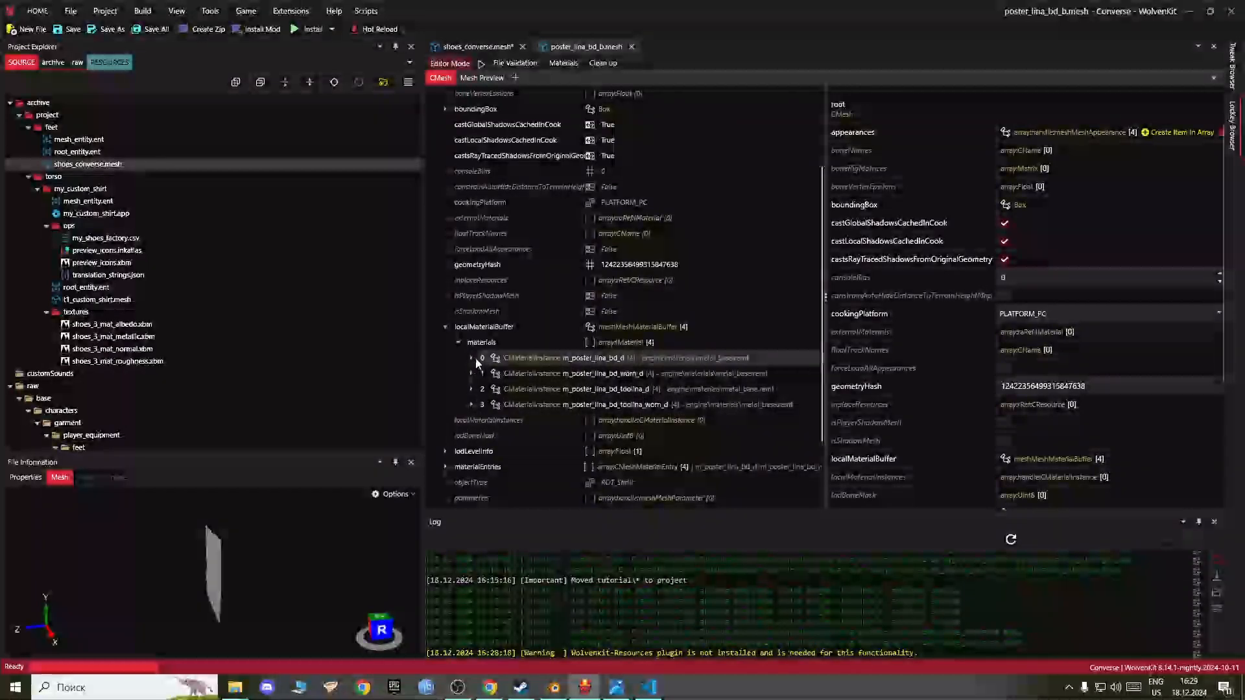
{"action": "left_click", "coordinate": [522, 469]}
{"action": "left_click", "coordinate": [484, 467]}
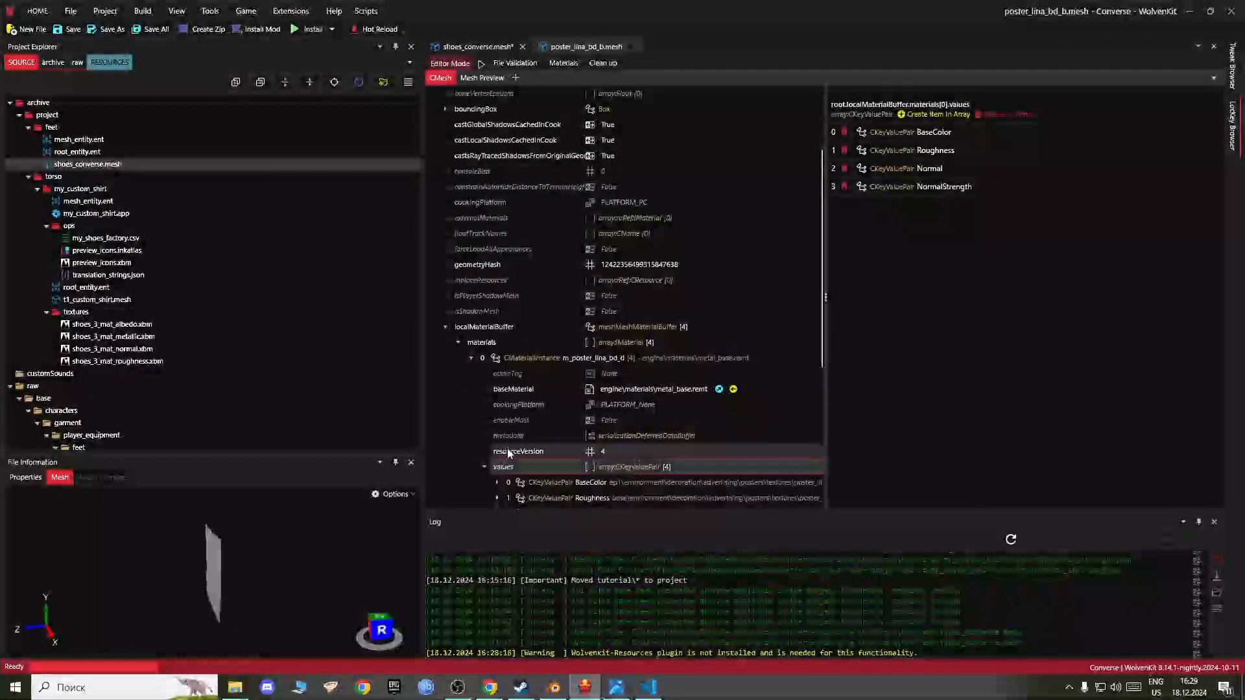
{"action": "scroll", "coordinate": [507, 447], "scroll_direction": "down", "scroll_amount": 1}
{"action": "scroll", "coordinate": [504, 445], "scroll_direction": "down", "scroll_amount": 4}
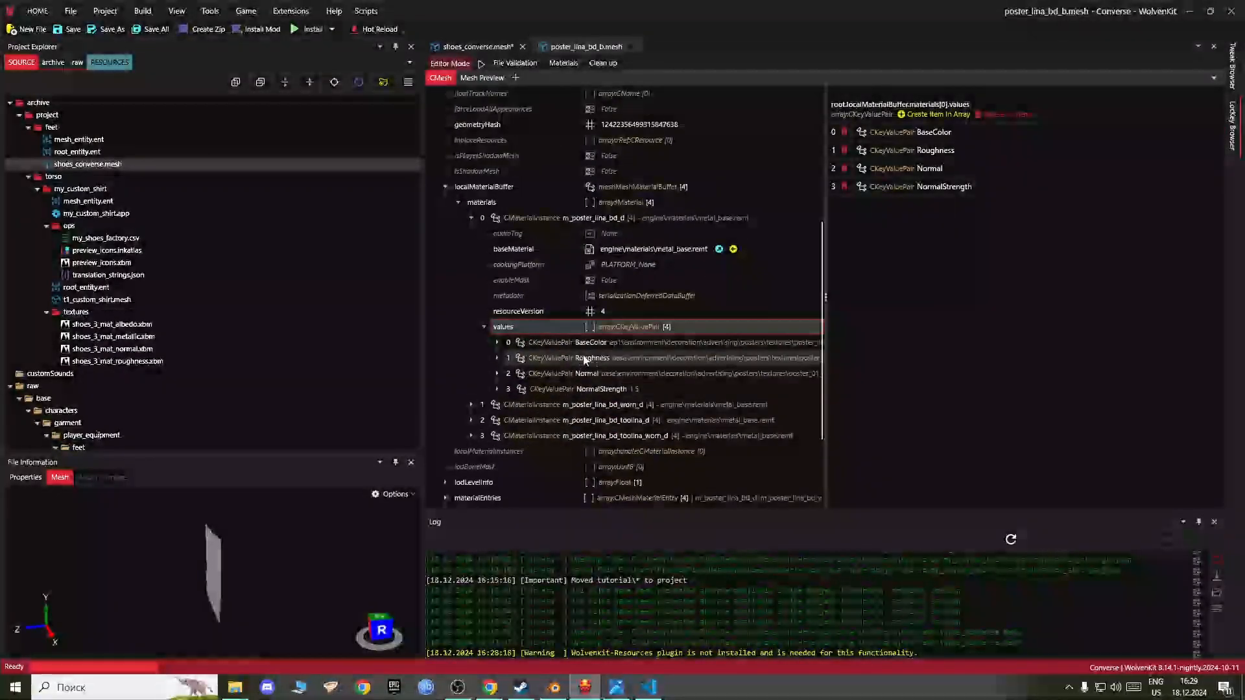
{"action": "right_click", "coordinate": [531, 326]}
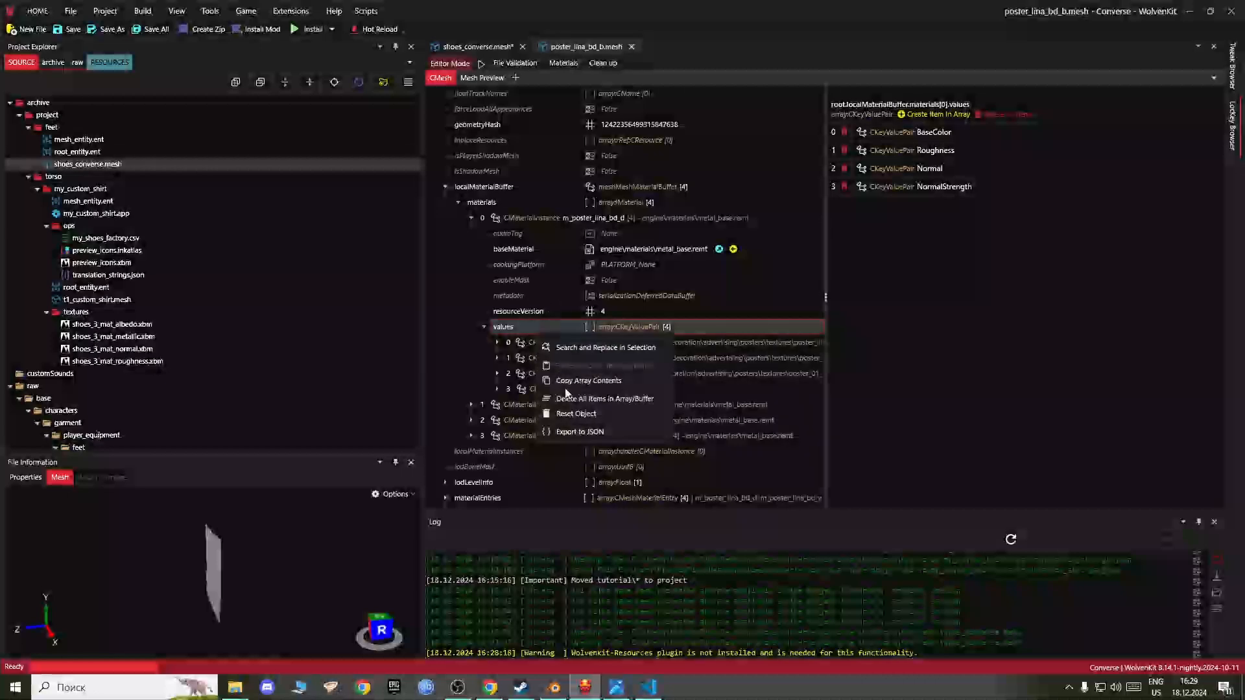
{"action": "left_click", "coordinate": [580, 383]}
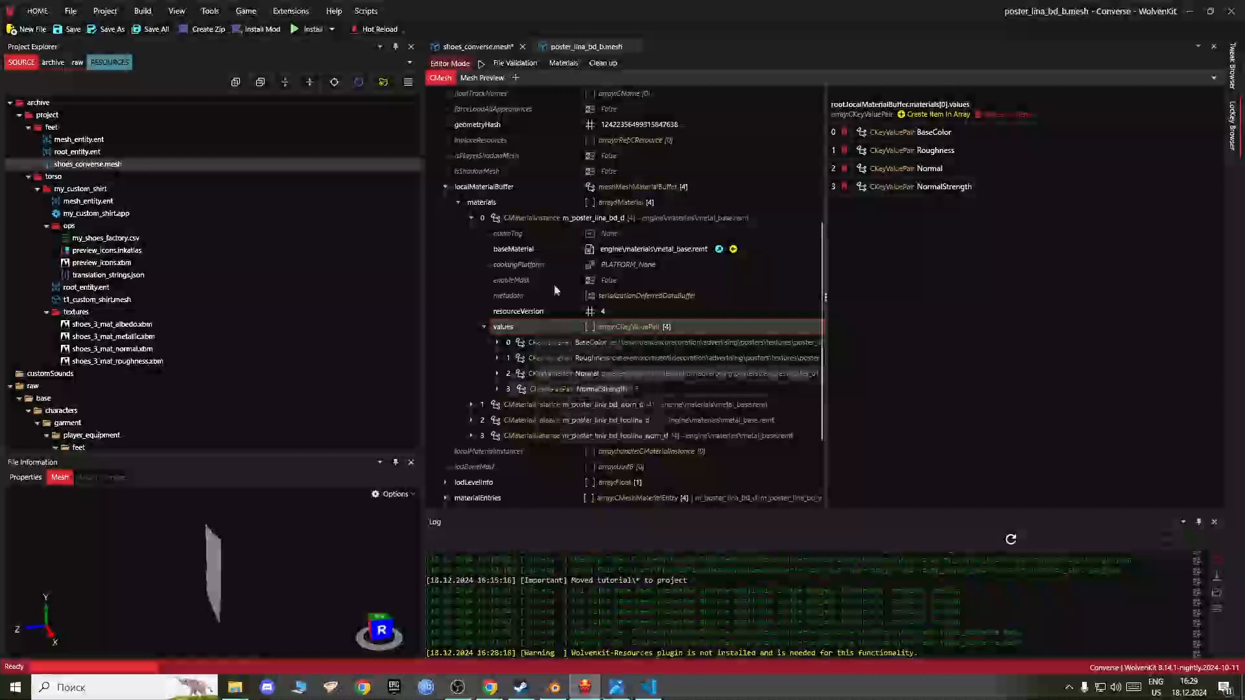
{"action": "left_click", "coordinate": [468, 44]}
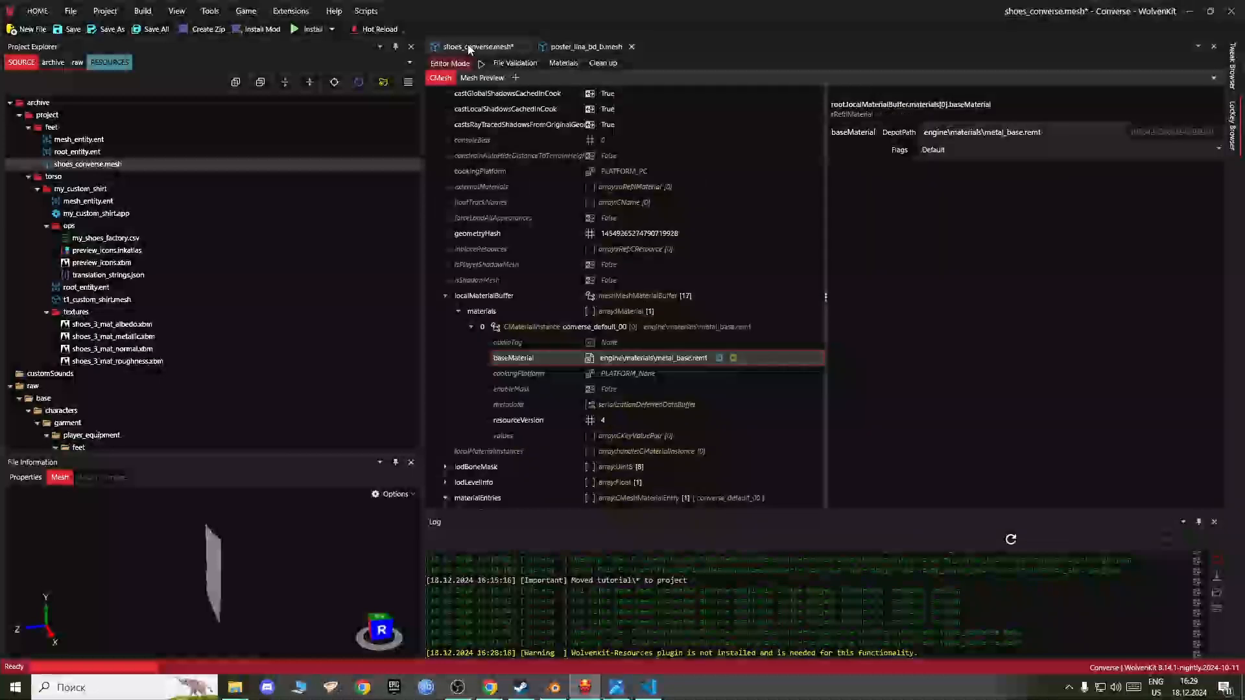
Step: Paste the copied array contents into the values array of the converse_default_00 material
{"action": "left_click", "coordinate": [480, 313]}
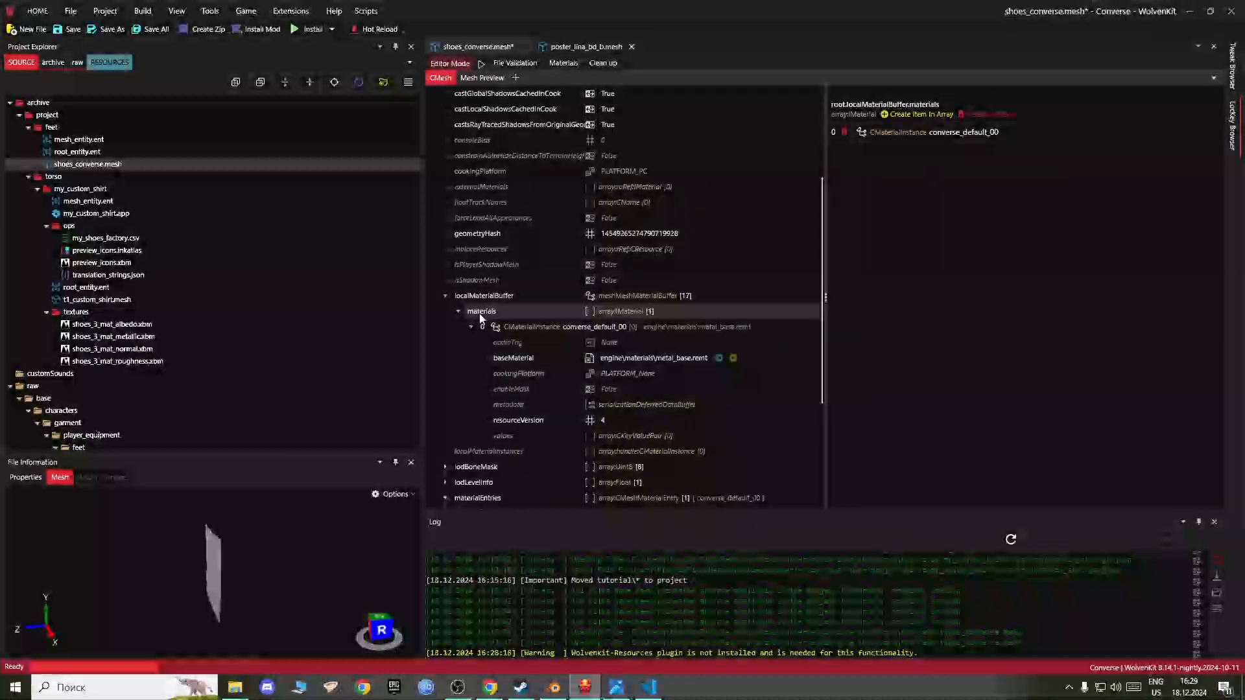
{"action": "left_click", "coordinate": [503, 435]}
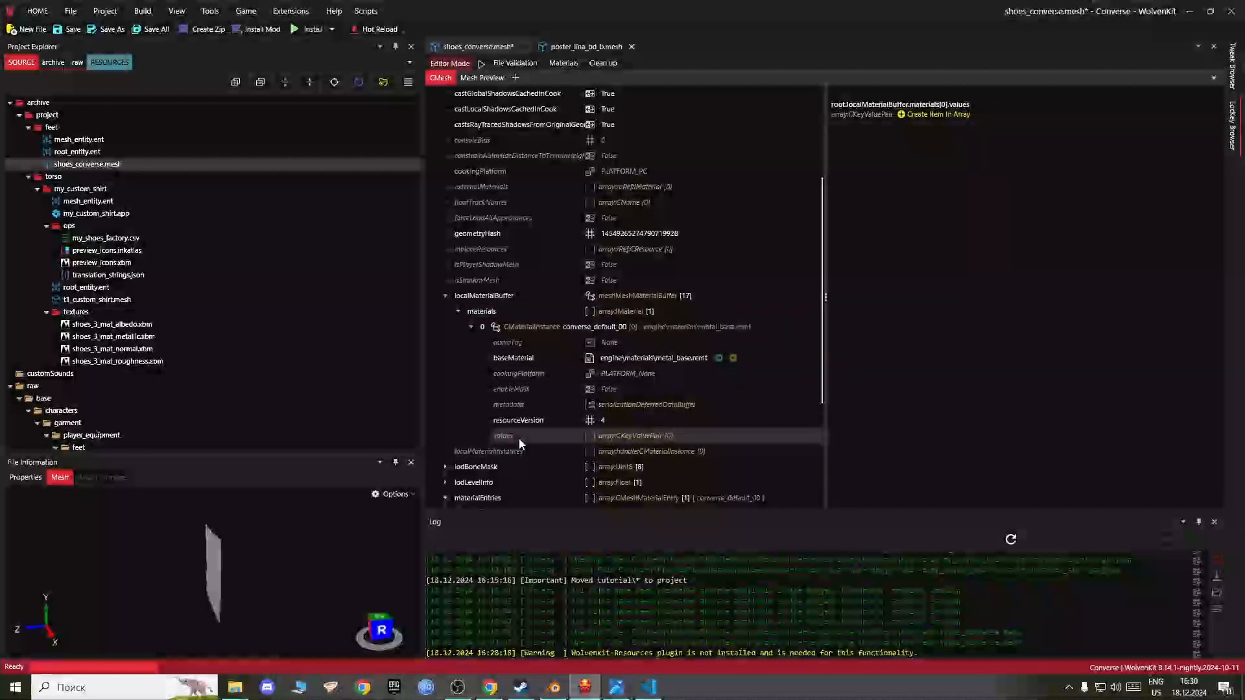
{"action": "right_click", "coordinate": [519, 438]}
{"action": "left_click", "coordinate": [562, 478]}
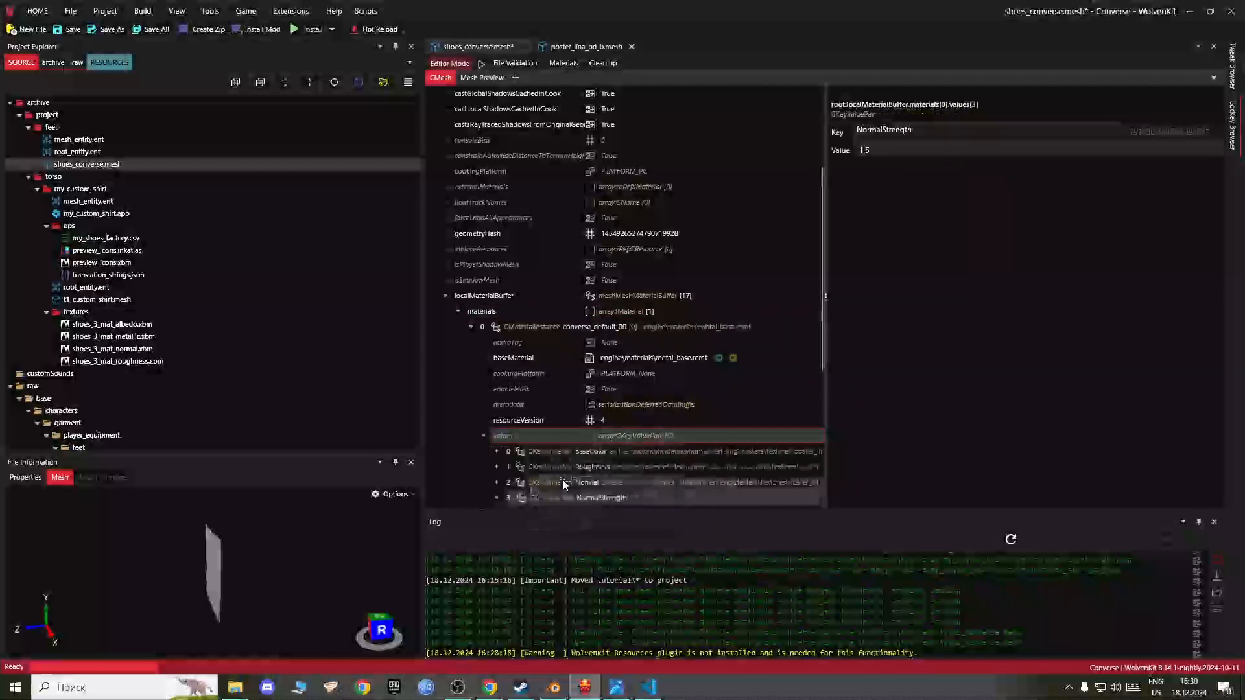
Step: Clear the texture depot paths of the BaseColor, Roughness and Normal entries in the values array
{"action": "left_click", "coordinate": [627, 424]}
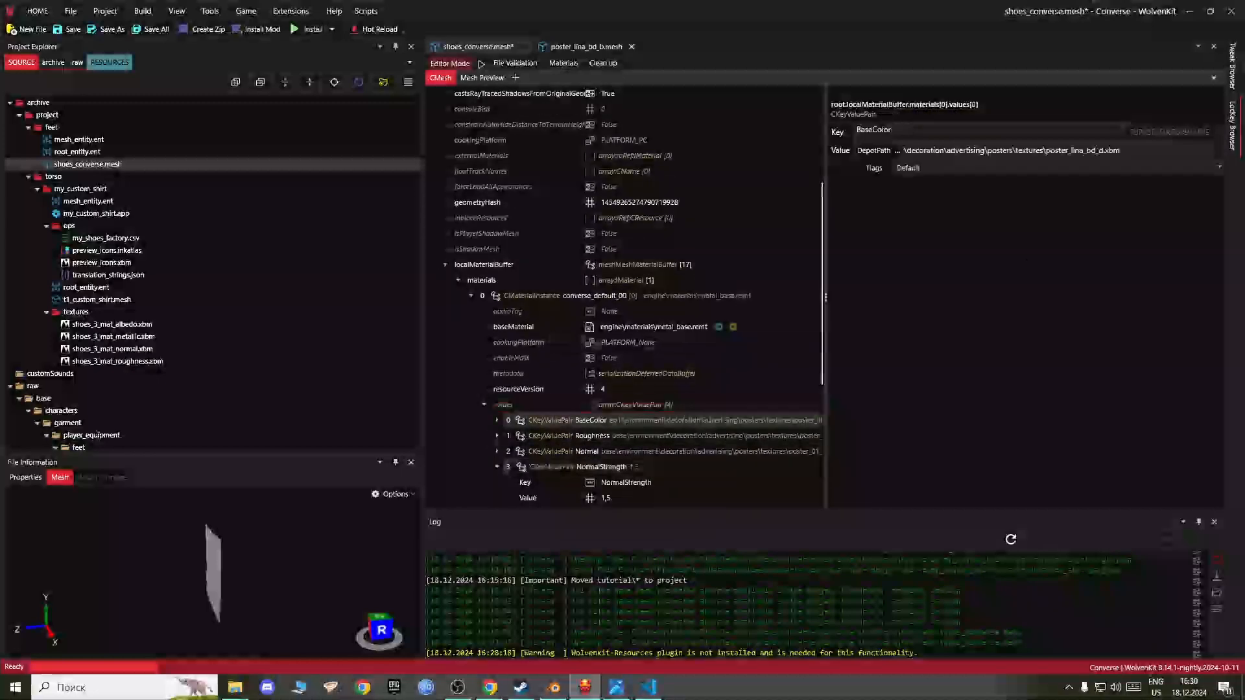
{"action": "triple_click", "coordinate": [971, 150]}
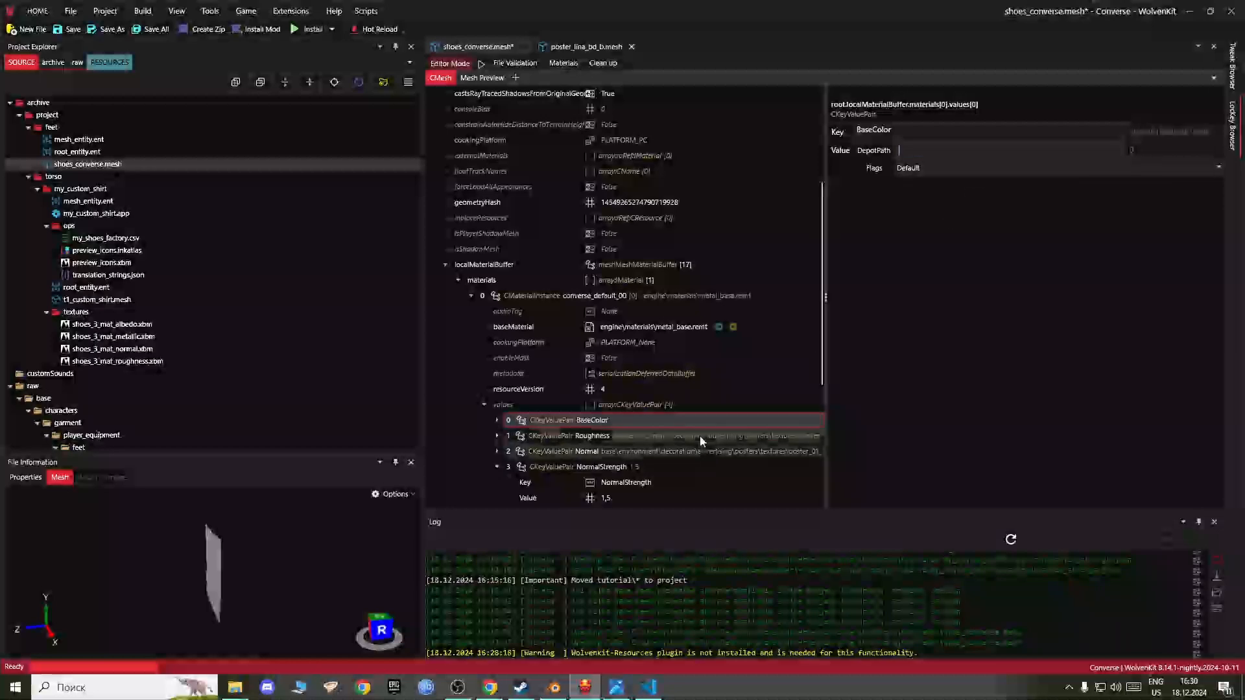
{"action": "left_click", "coordinate": [746, 435]}
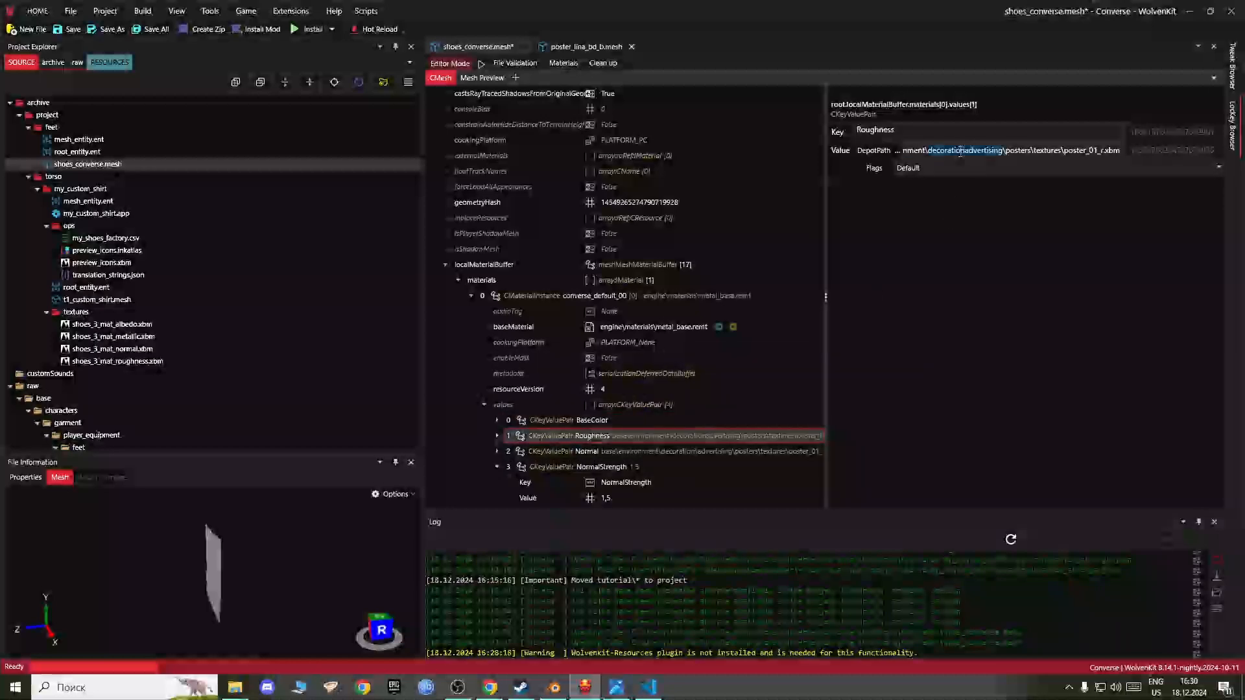
{"action": "left_click", "coordinate": [694, 449]}
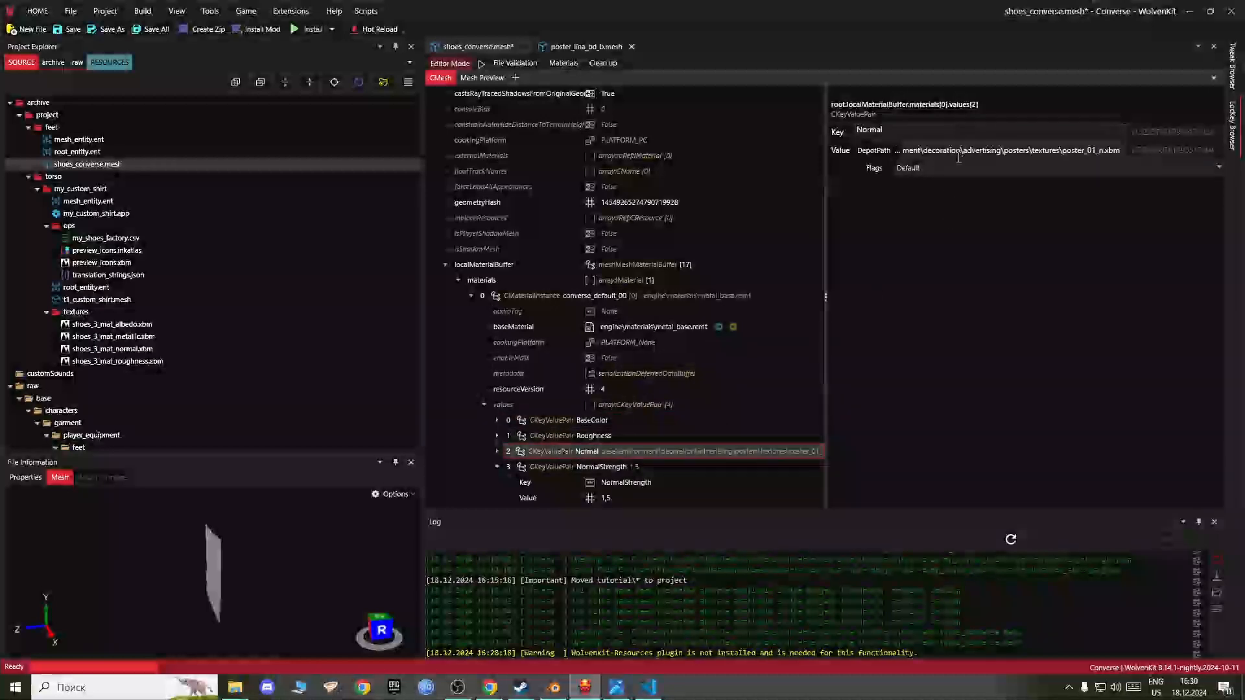
{"action": "triple_click", "coordinate": [958, 156]}
{"action": "key", "text": "BackSpace"}
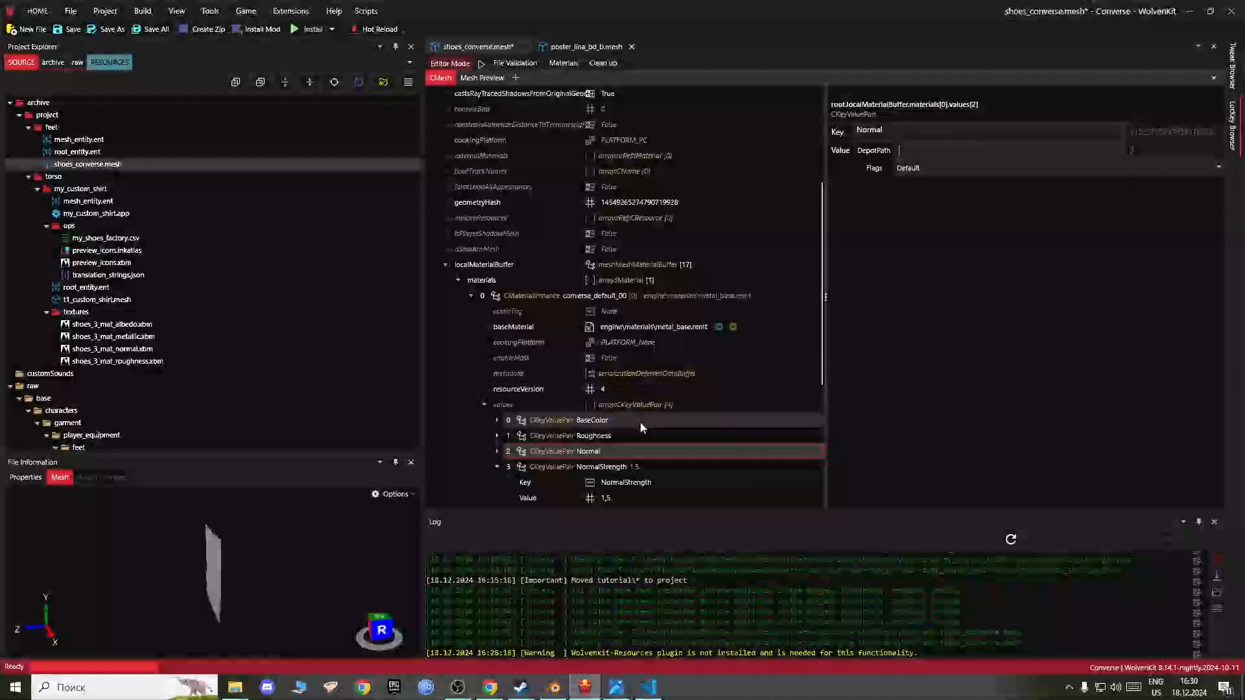
{"action": "left_click", "coordinate": [591, 421]}
{"action": "left_click", "coordinate": [551, 404]}
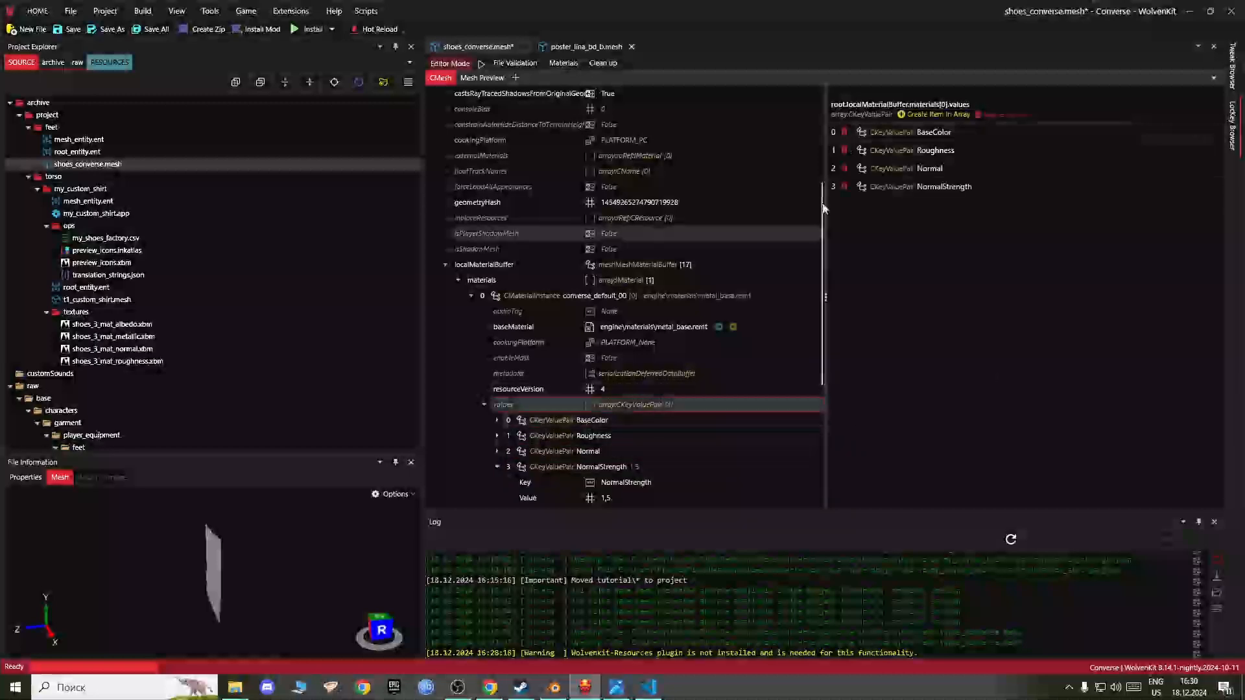
{"action": "left_click", "coordinate": [934, 115]}
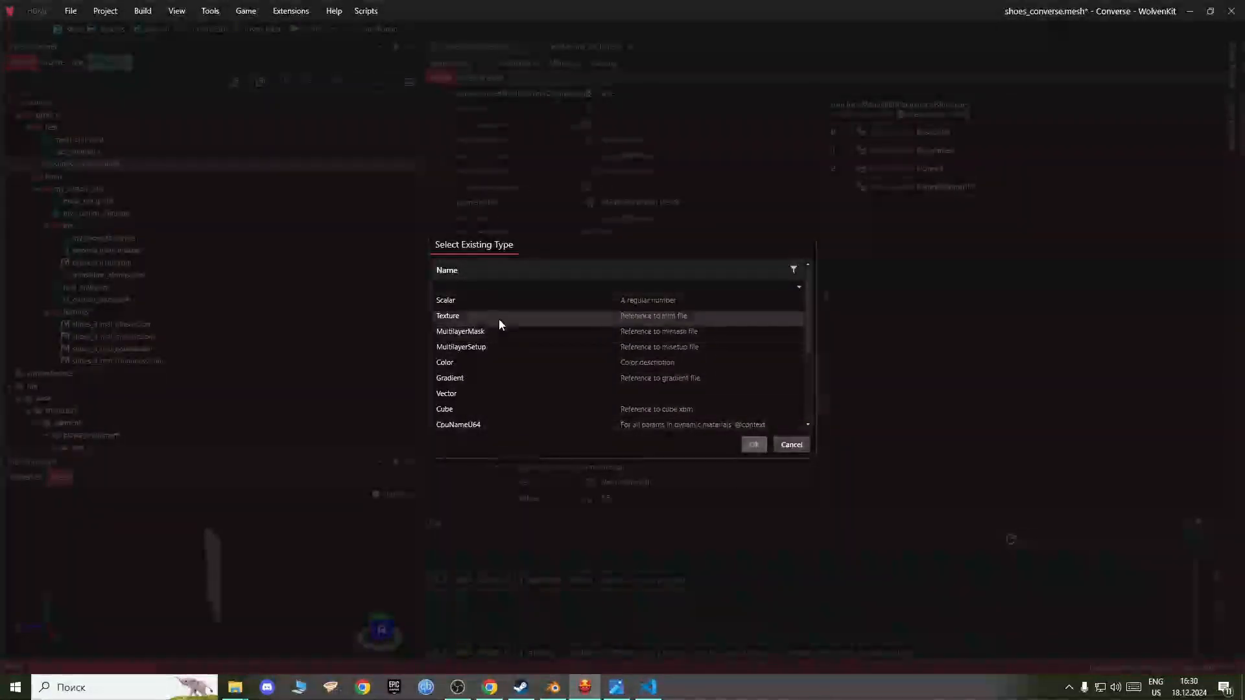
{"action": "left_click", "coordinate": [483, 286]}
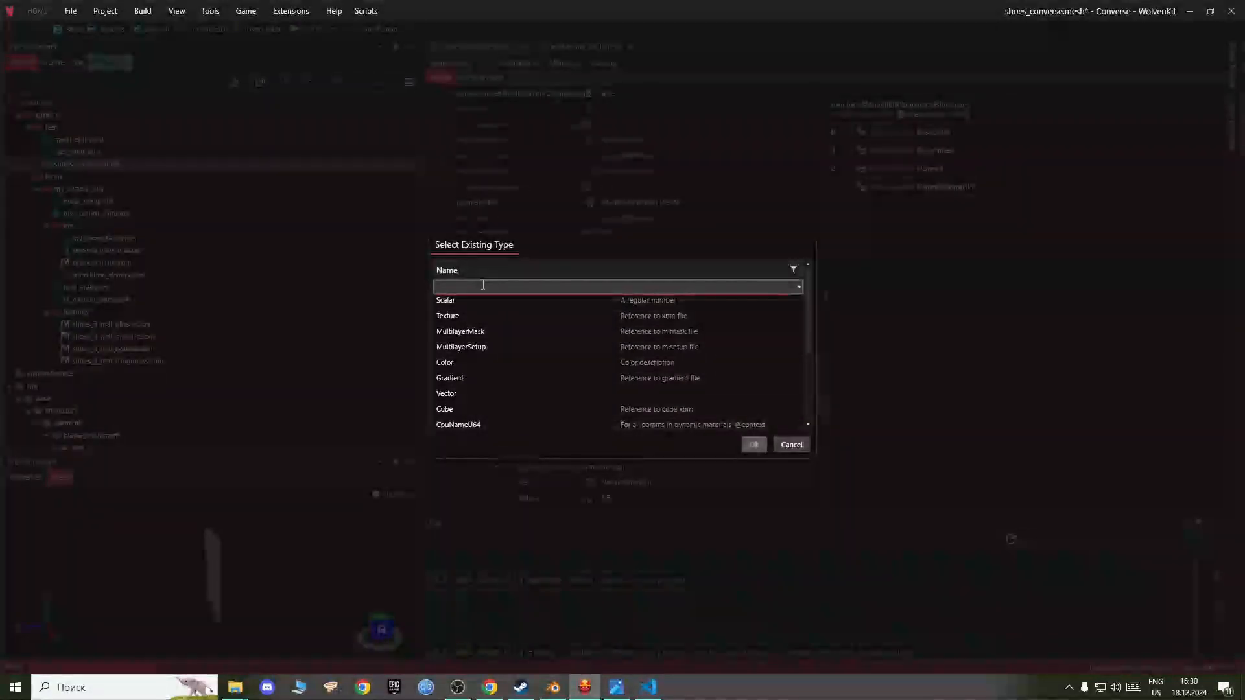
{"action": "type", "text": "cke"}
{"action": "key", "text": "BackSpace"}
{"action": "key", "text": "BackSpace"}
{"action": "key", "text": "BackSpace"}
{"action": "type", "text": "cke"}
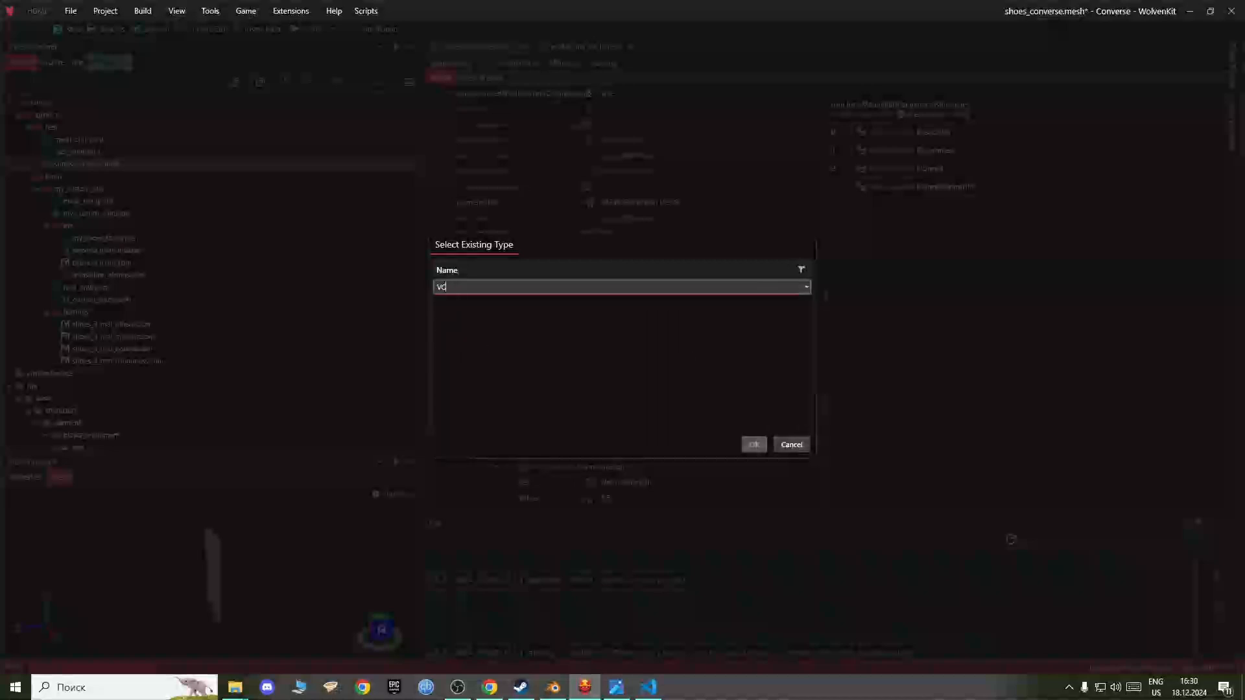
{"action": "key", "text": "BackSpace"}
{"action": "key", "text": "BackSpace"}
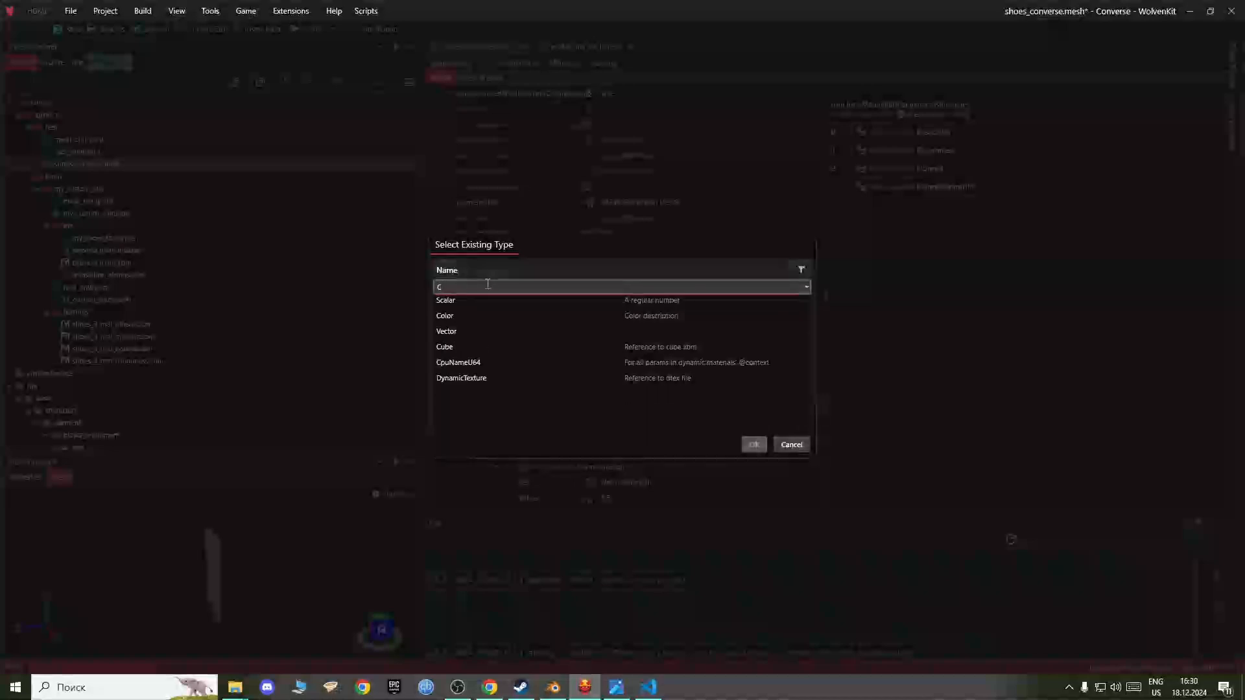
{"action": "key", "text": "BackSpace"}
{"action": "left_click", "coordinate": [790, 446]}
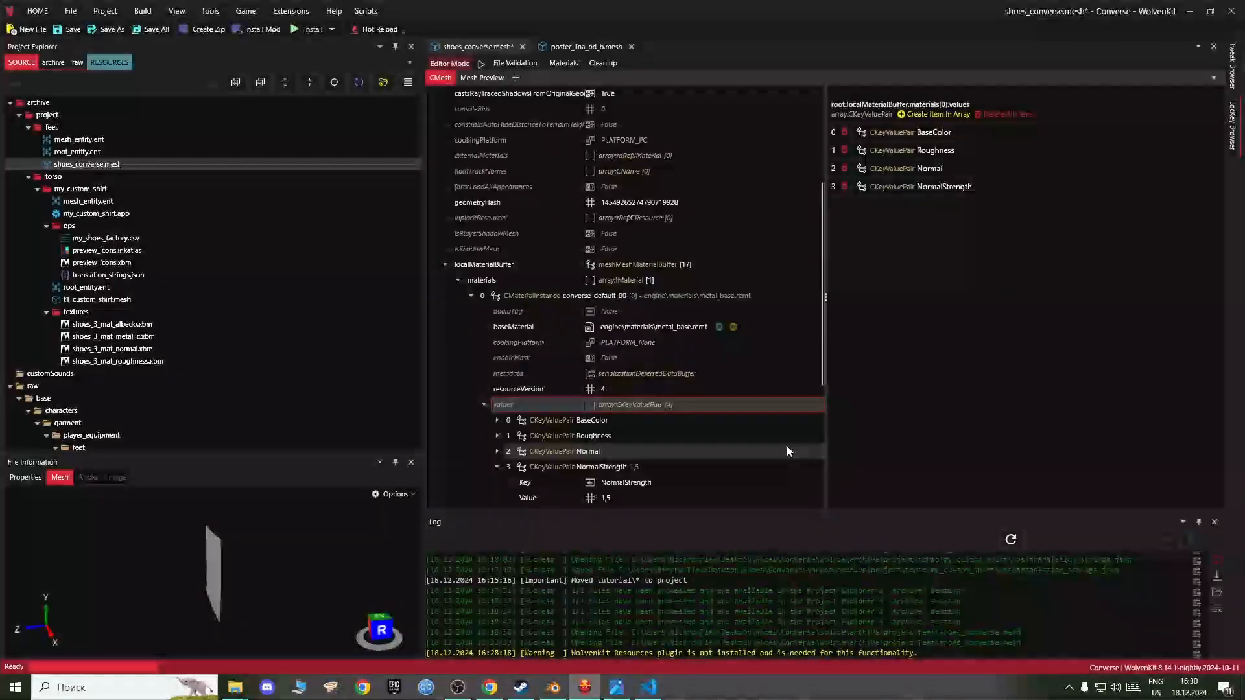
Step: Add a copy of the BaseColor entry to the values array and change the copy's key to Metalness
{"action": "left_click", "coordinate": [648, 419]}
{"action": "right_click", "coordinate": [649, 419]}
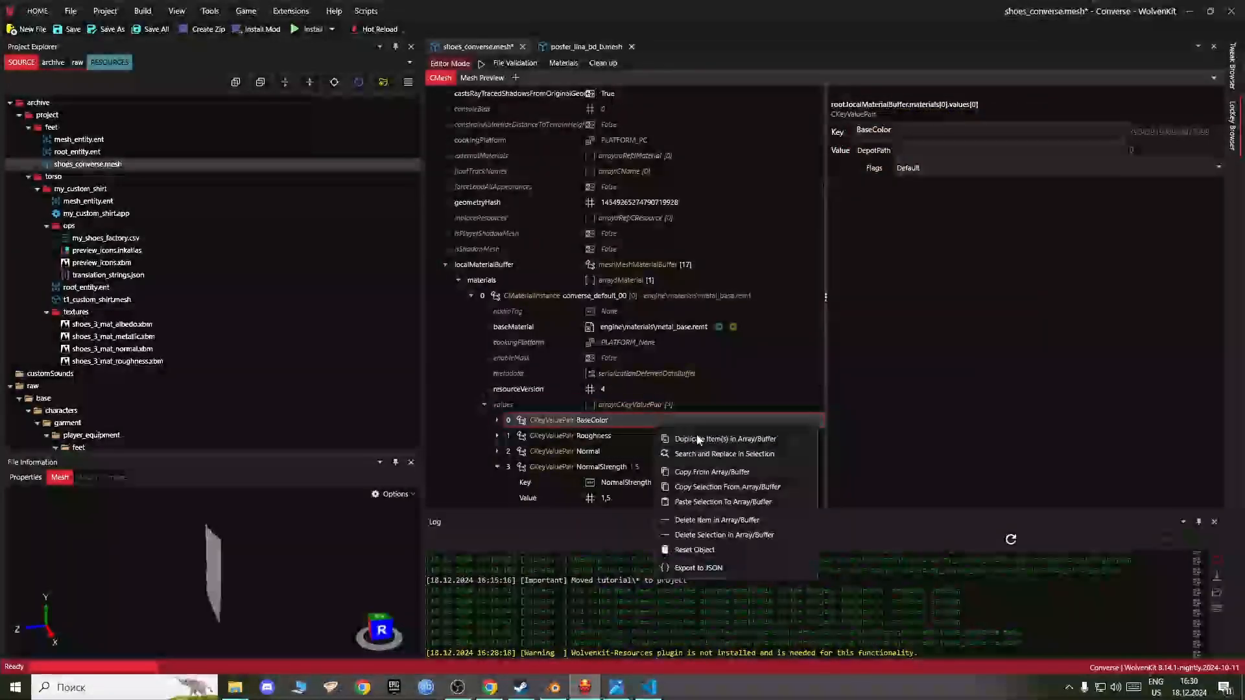
{"action": "left_click", "coordinate": [644, 458]}
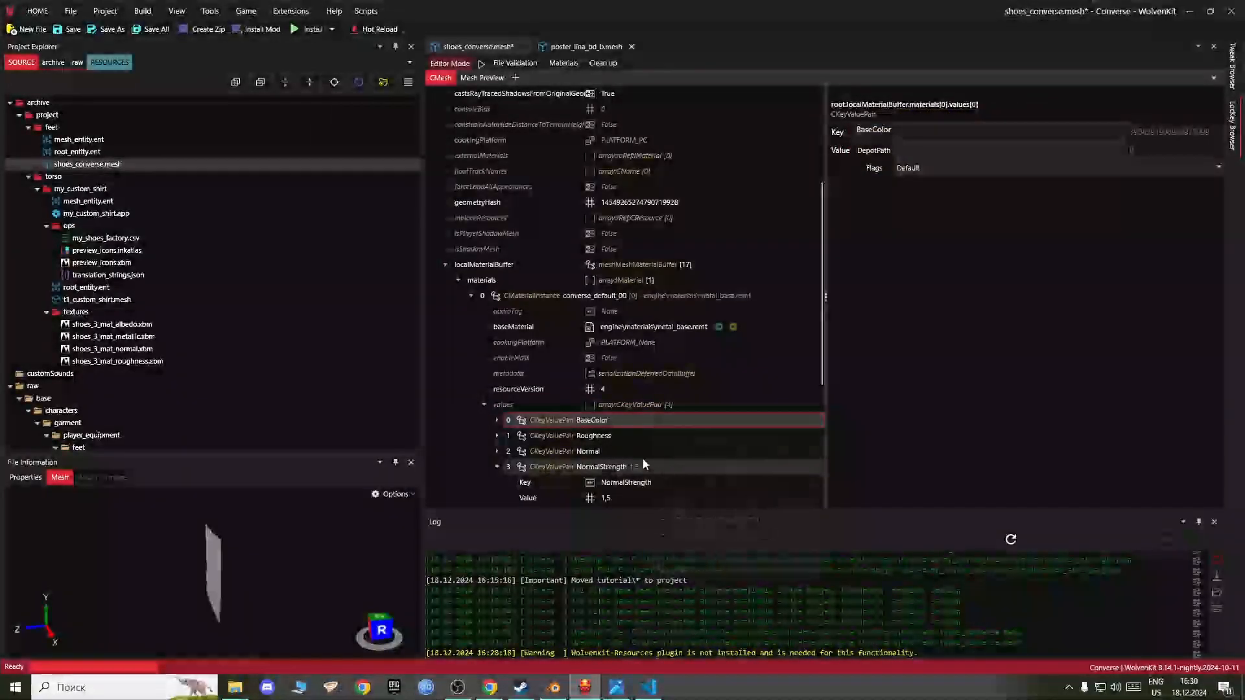
{"action": "left_click", "coordinate": [552, 405]}
{"action": "right_click", "coordinate": [553, 405]}
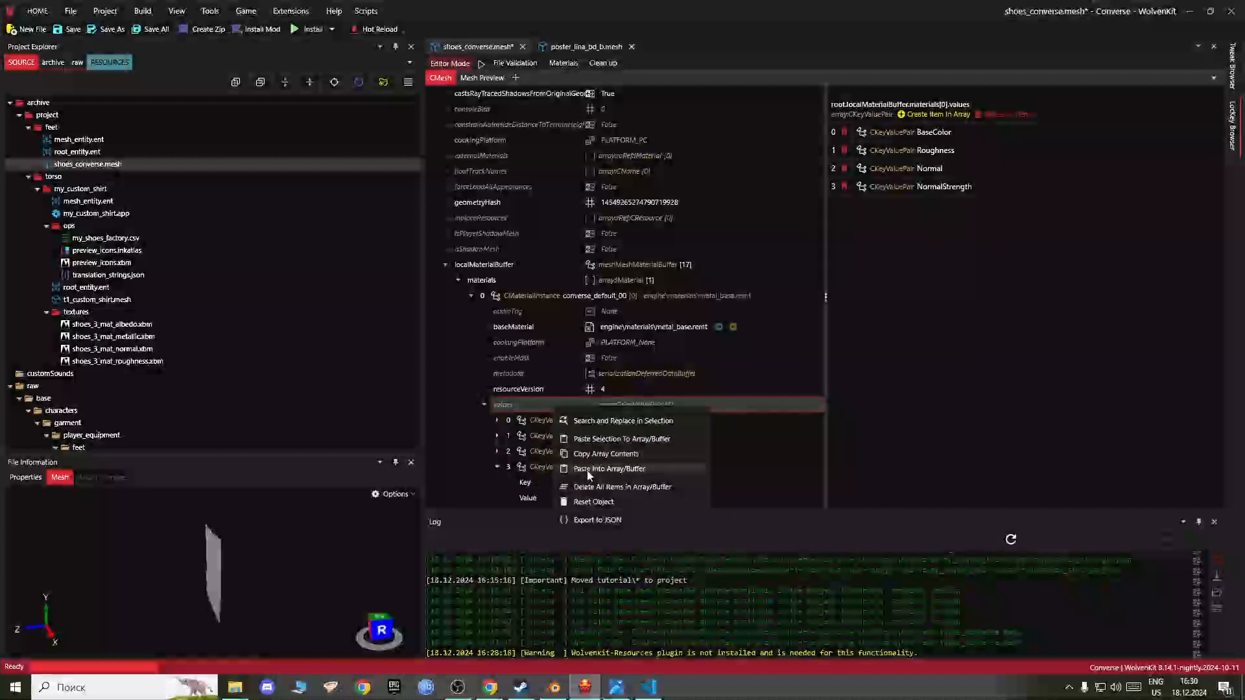
{"action": "left_click", "coordinate": [583, 470]}
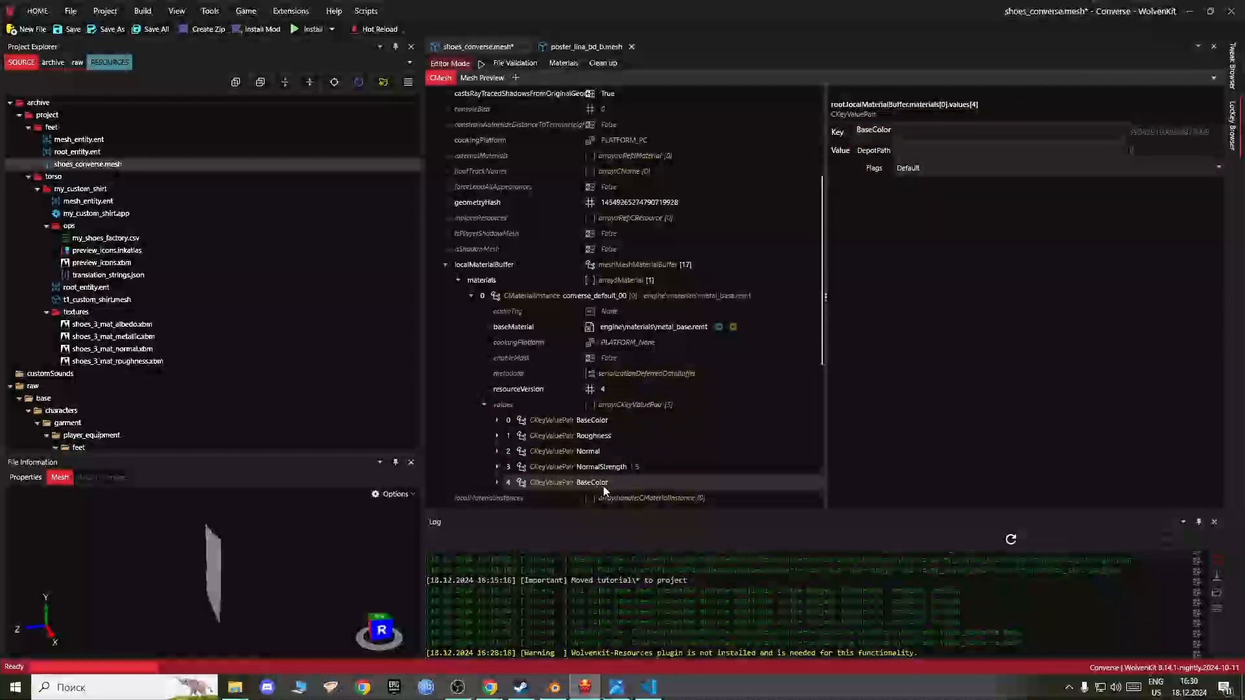
{"action": "left_click", "coordinate": [586, 485]}
{"action": "left_click", "coordinate": [887, 133]}
{"action": "key", "text": "BackSpace"}
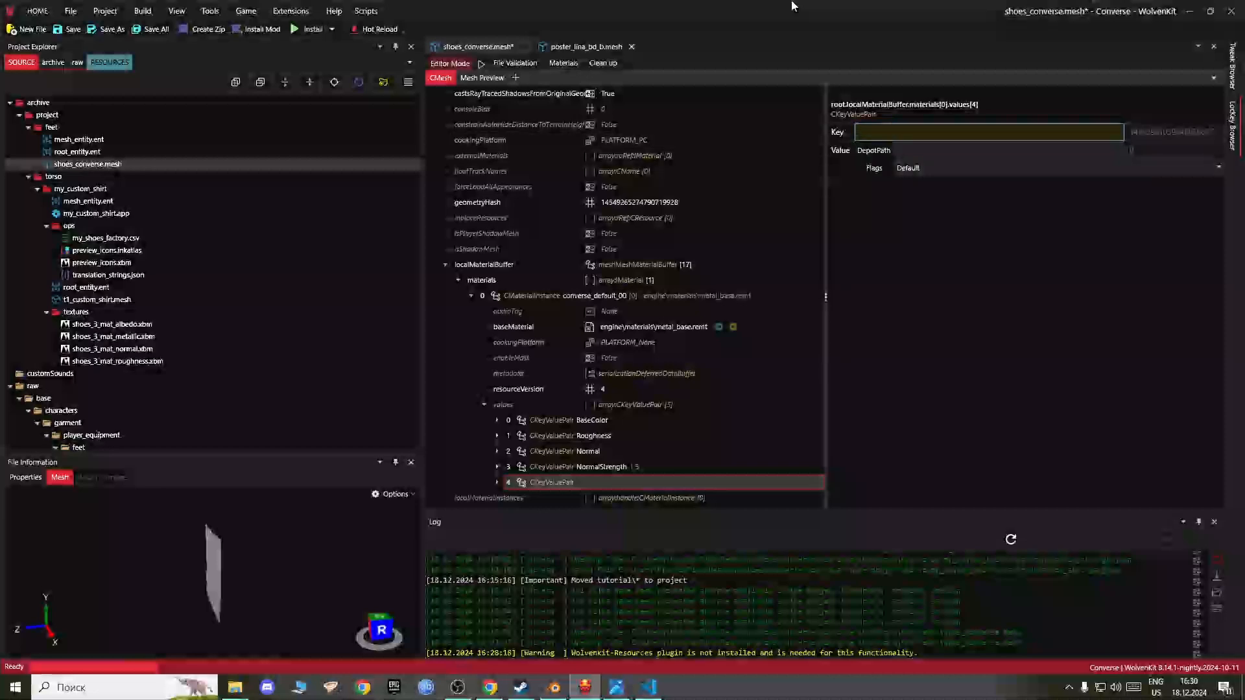
{"action": "type", "text": "Metalness"}
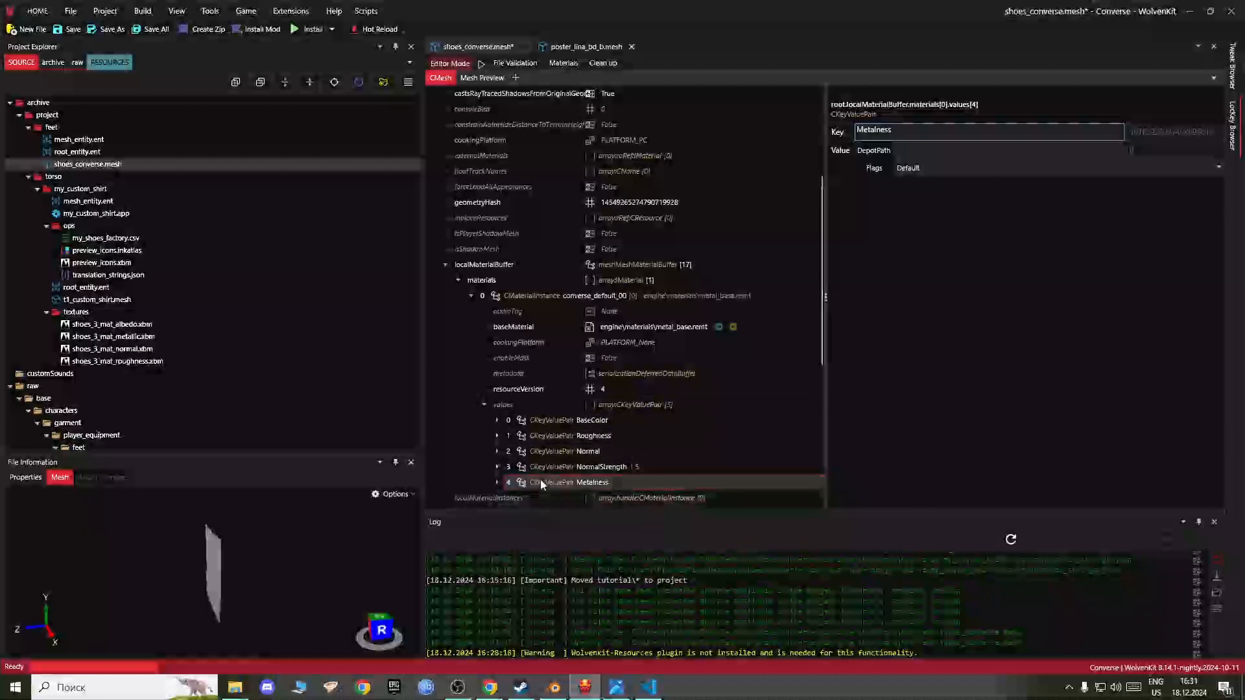
Step: Set the NormalStrength value to 1
{"action": "left_click", "coordinate": [634, 466]}
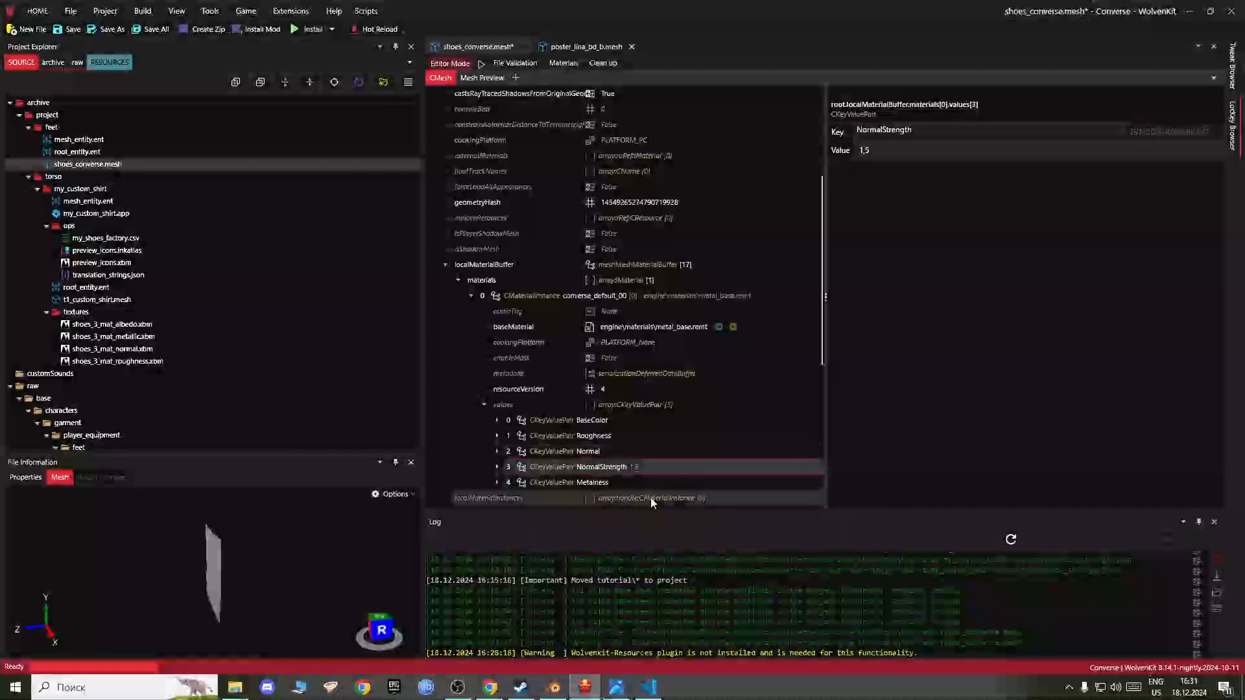
{"action": "left_click", "coordinate": [883, 149]}
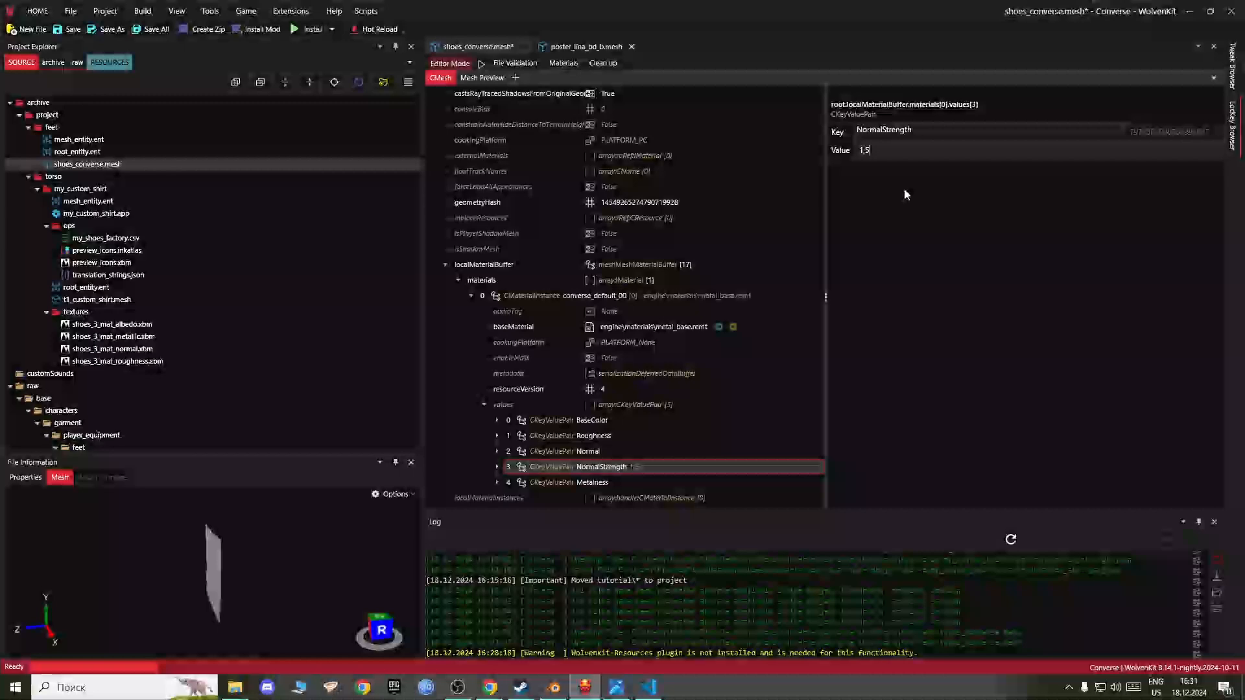
{"action": "key", "text": "BackSpace"}
{"action": "key", "text": "BackSpace"}
{"action": "key", "text": "BackSpace"}
Step: Set the BaseColor depot path to the relative path of shoes_3_mat_albedo.xbm, copied from that file's properties
{"action": "left_click", "coordinate": [603, 420]}
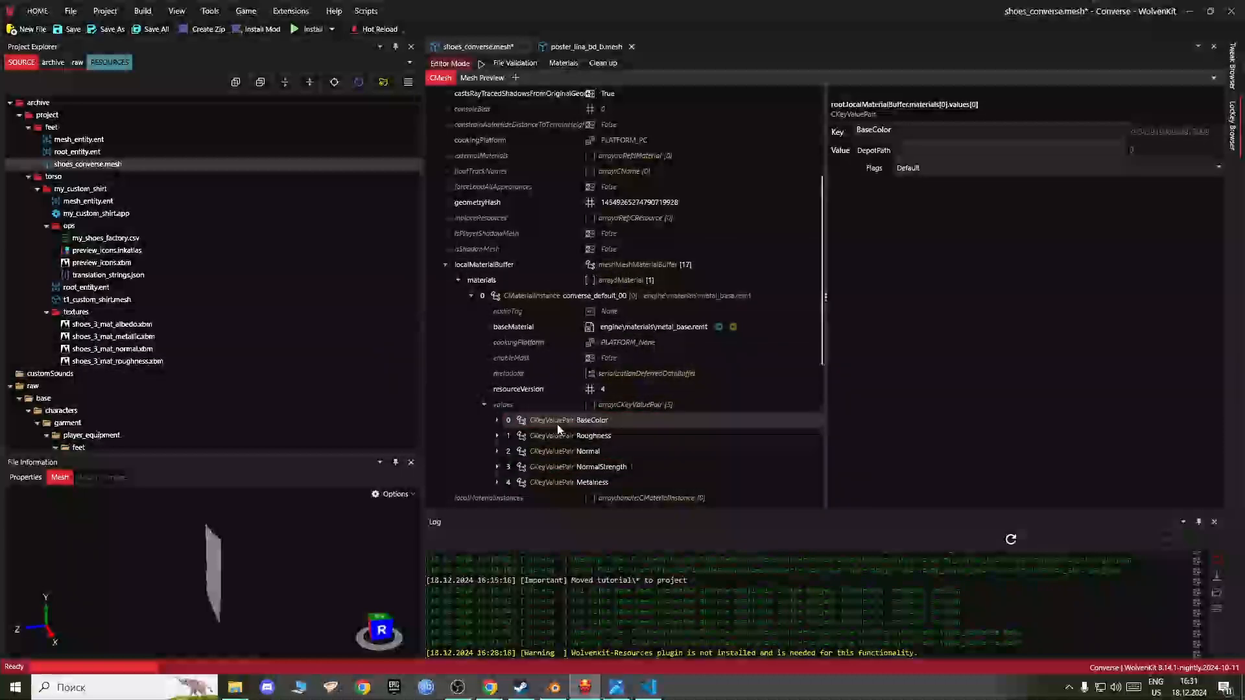
{"action": "left_click", "coordinate": [152, 325]}
{"action": "left_click", "coordinate": [25, 478]}
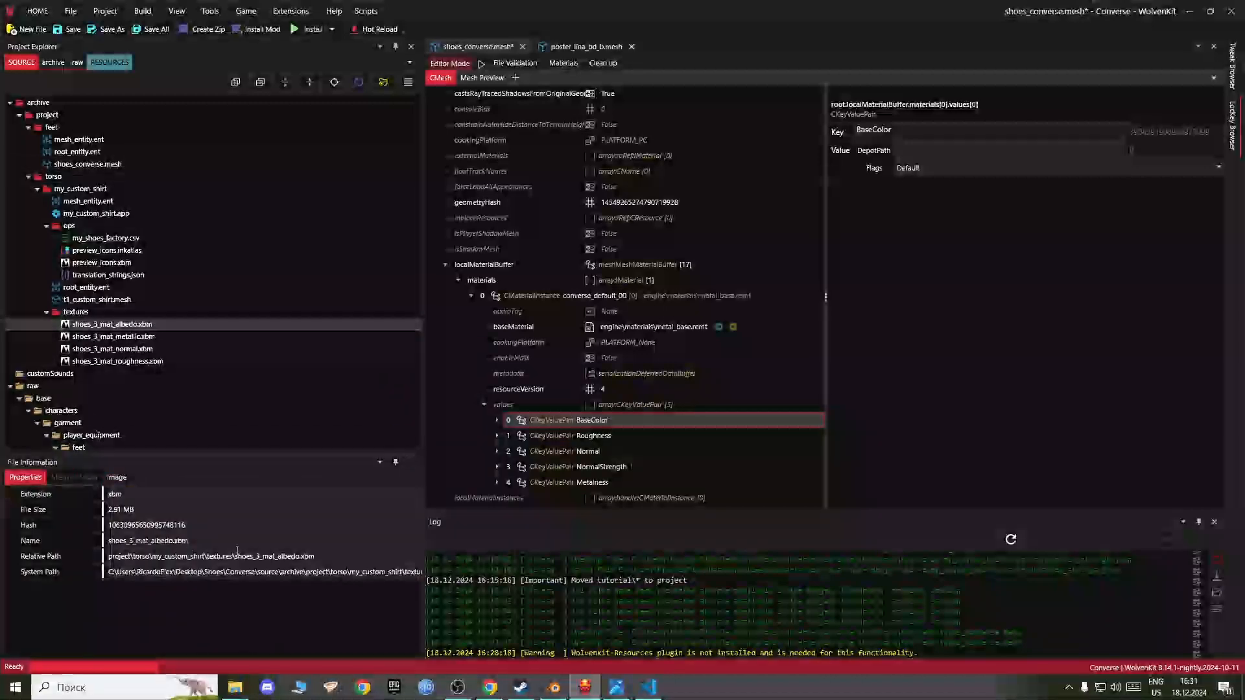
{"action": "left_click_drag", "start_coordinate": [335, 559], "coordinate": [42, 559]}
{"action": "key", "text": "ctrl+c"}
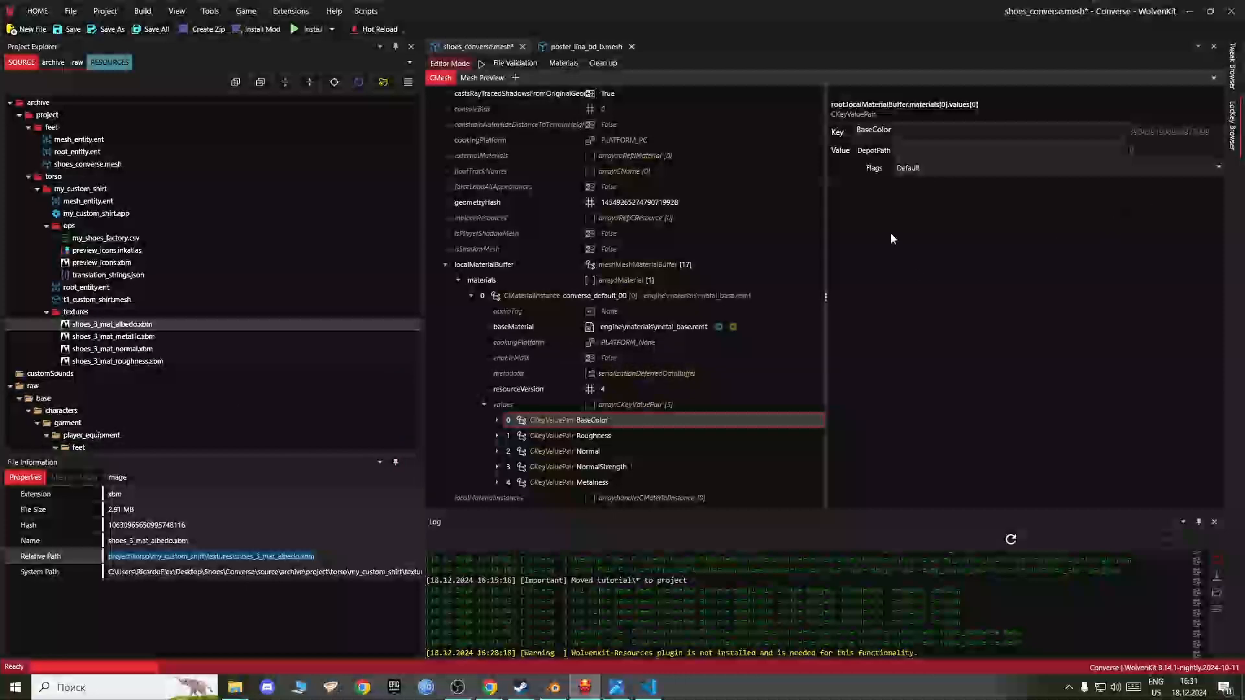
{"action": "left_click", "coordinate": [929, 143]}
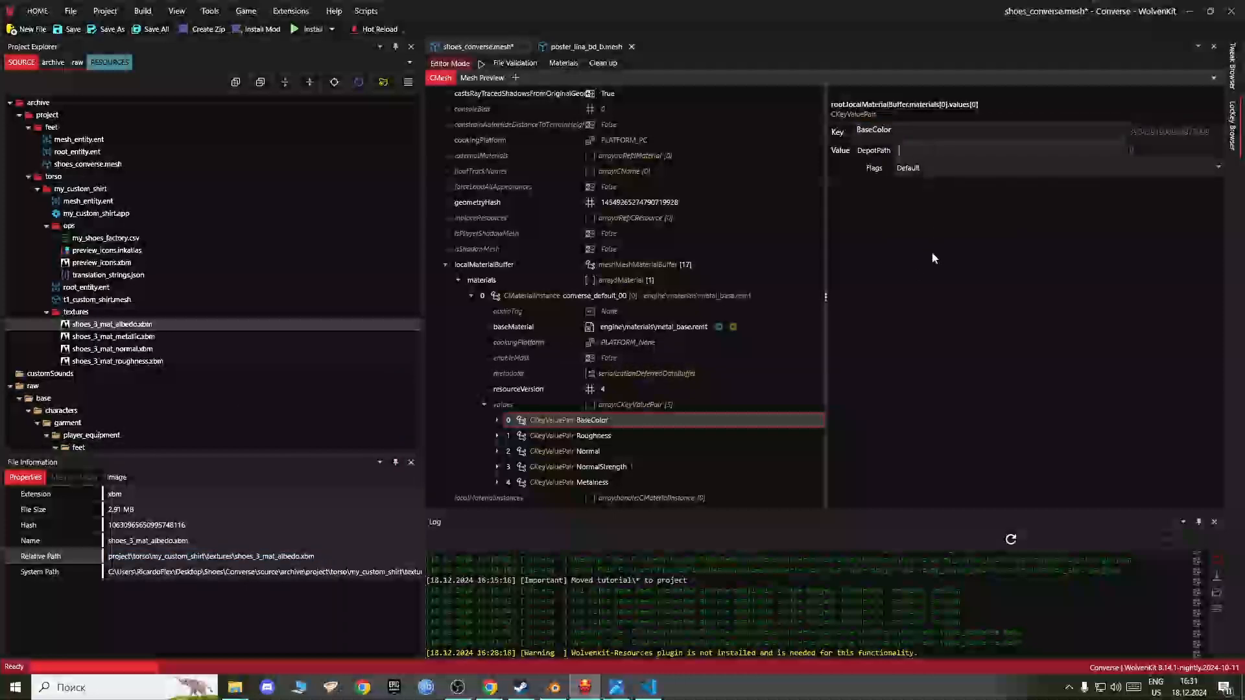
{"action": "key", "text": "ctrl+v"}
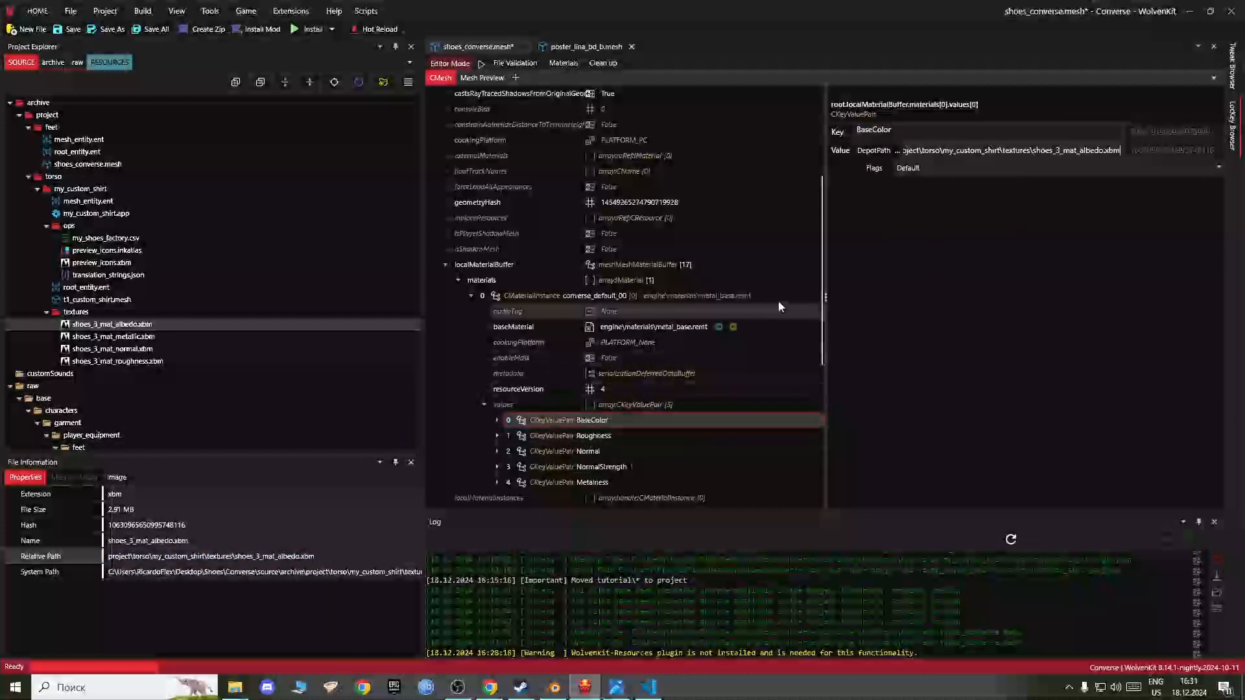
Step: Set the Roughness depot path to the copied relative path of shoes_3_mat_roughness.xbm
{"action": "left_click", "coordinate": [604, 435]}
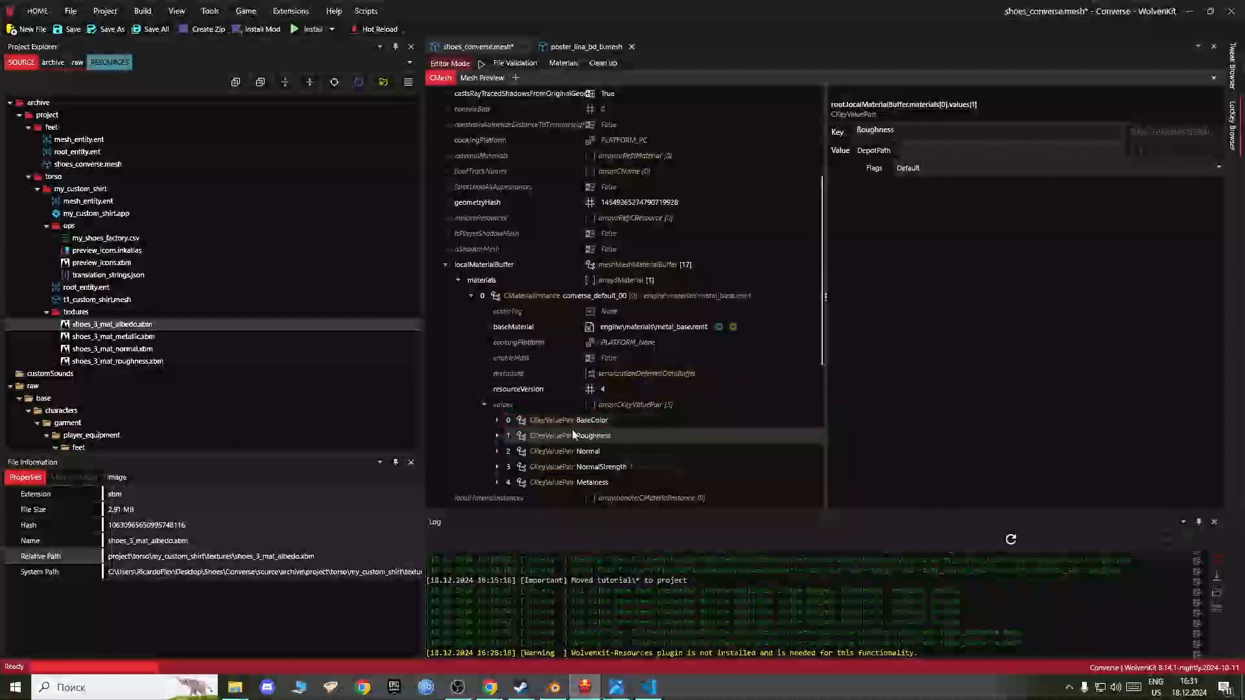
{"action": "left_click", "coordinate": [118, 365]}
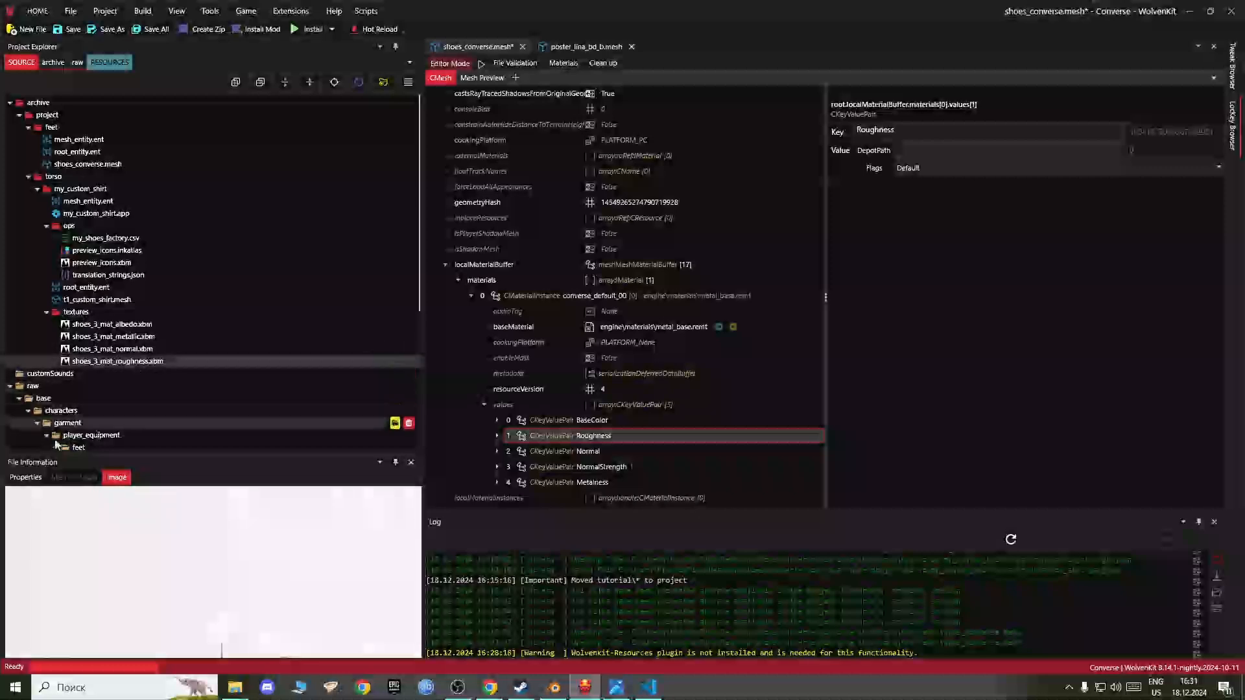
{"action": "left_click", "coordinate": [27, 479]}
{"action": "left_click_drag", "start_coordinate": [340, 554], "coordinate": [49, 559]}
{"action": "key", "text": "ctrl+c"}
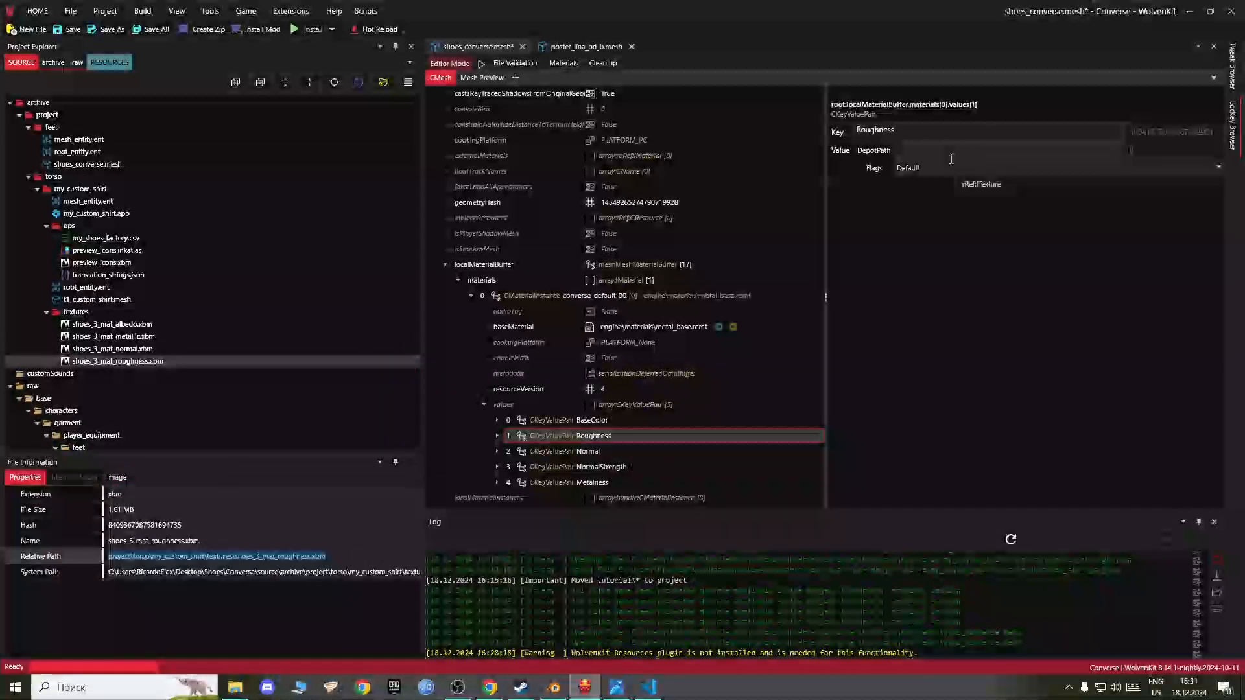
{"action": "left_click", "coordinate": [952, 159]}
{"action": "key", "text": "ctrl+v"}
Step: Set the Normal depot path to project\torso\my_custom_shirt\textures\shoes_3_mat_normal.xbm
{"action": "left_click", "coordinate": [558, 452]}
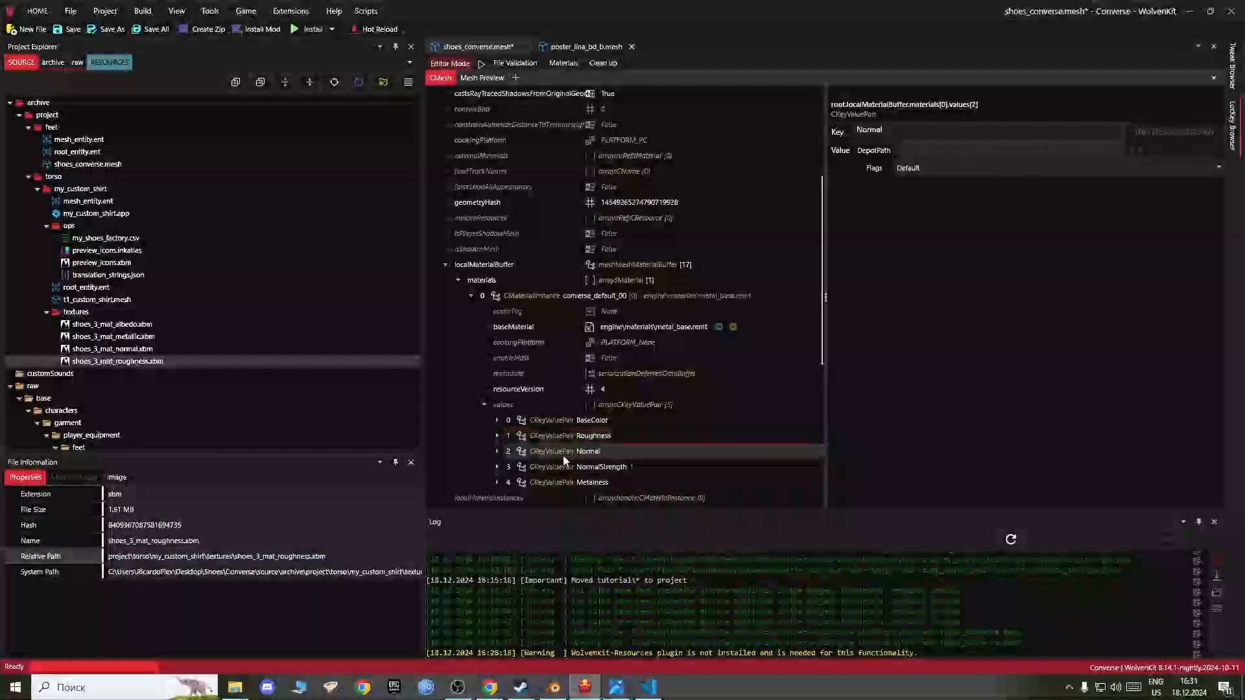
{"action": "left_click", "coordinate": [130, 349]}
{"action": "left_click", "coordinate": [117, 478]}
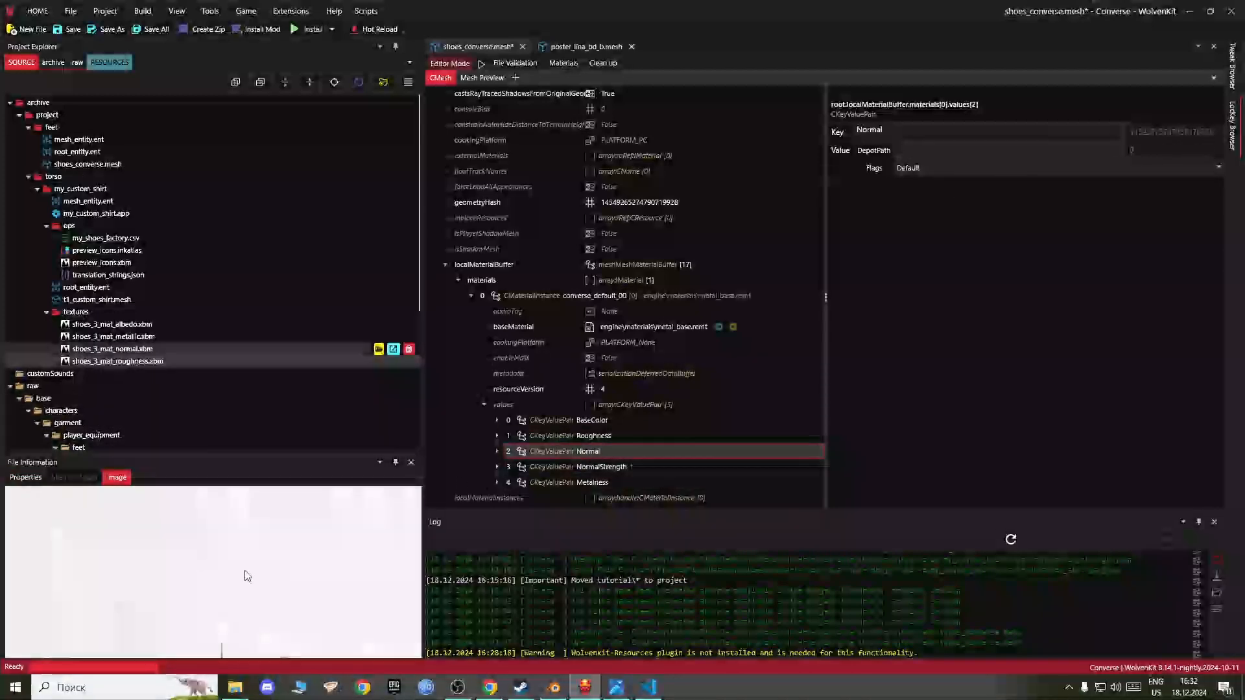
{"action": "left_click", "coordinate": [25, 478]}
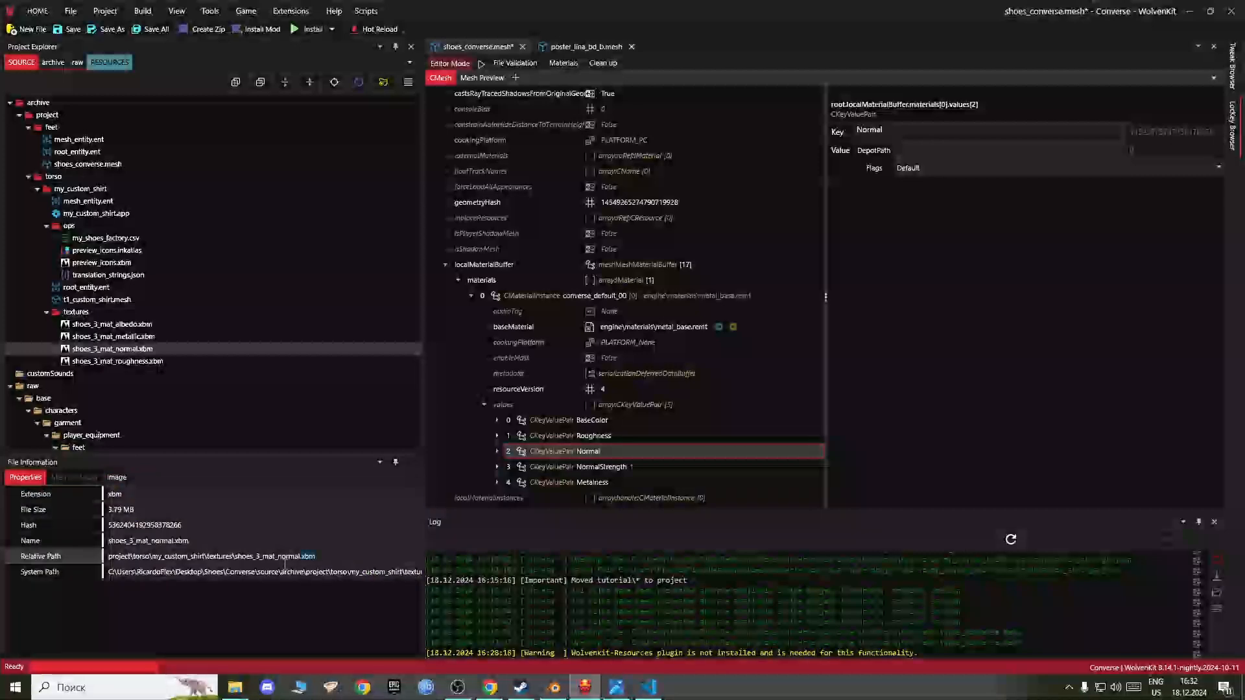
{"action": "left_click", "coordinate": [973, 151]}
{"action": "type", "text": "project\\torso\\my_custom_shirt\\textures\\shoes_3_mat_normal.xbm"}
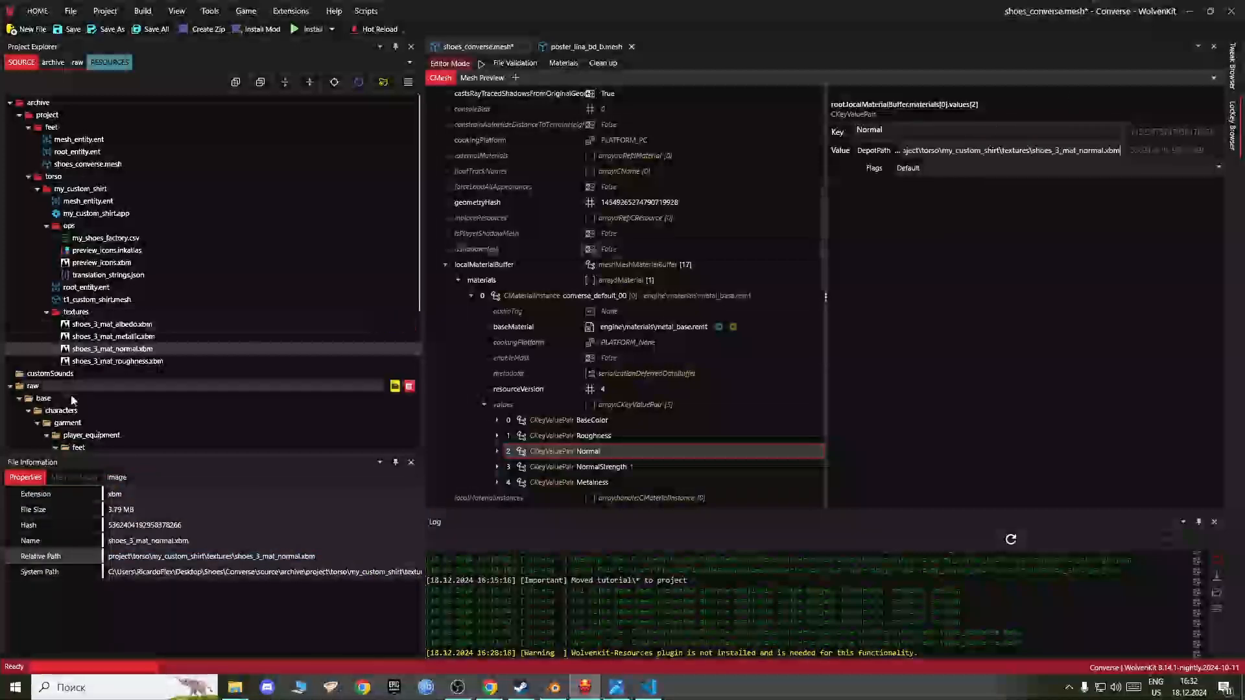
{"action": "left_click", "coordinate": [130, 362]}
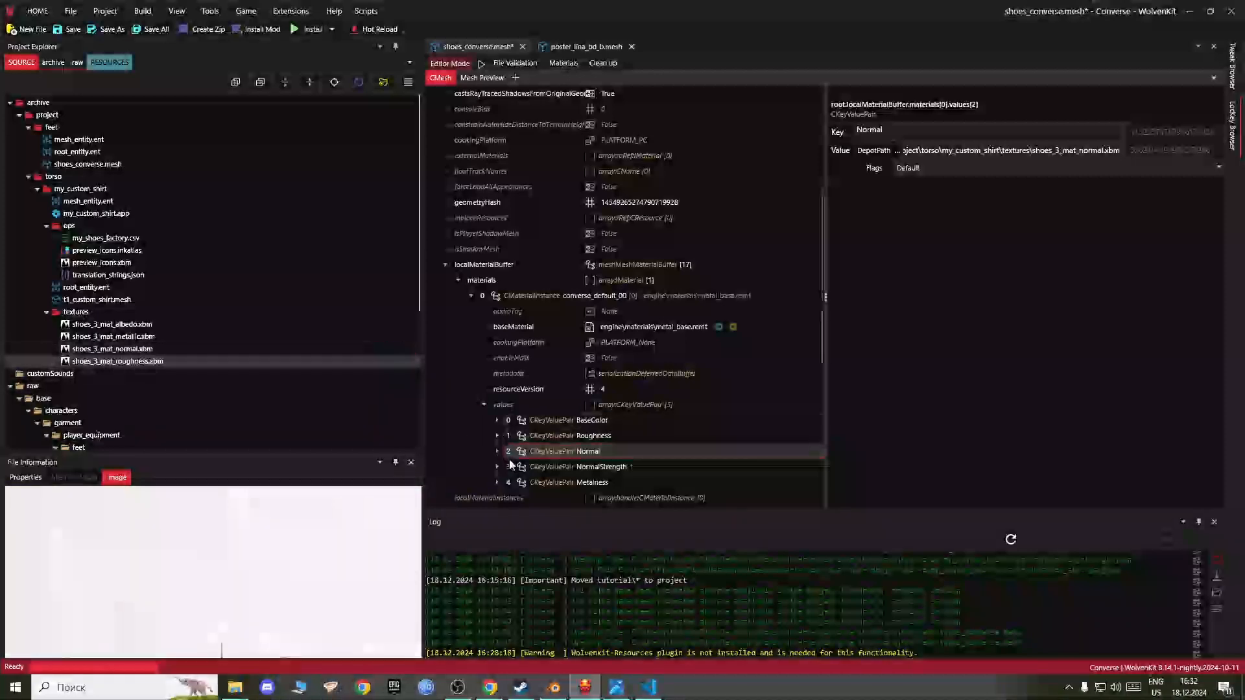
Step: Set the Metalness depot path to project\torso\my_custom_shirt\textures\shoes_3_mat_metallic.xbm, copied from that file's properties, and save the mesh
{"action": "left_click", "coordinate": [539, 483]}
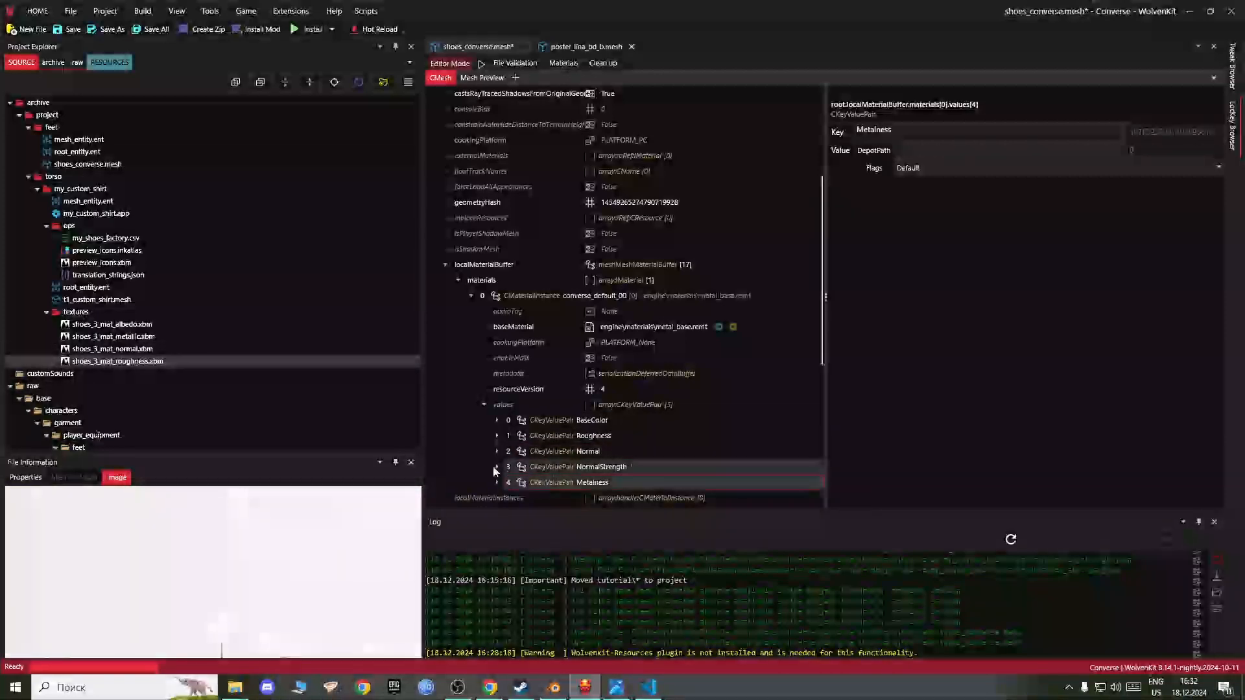
{"action": "left_click", "coordinate": [114, 337]}
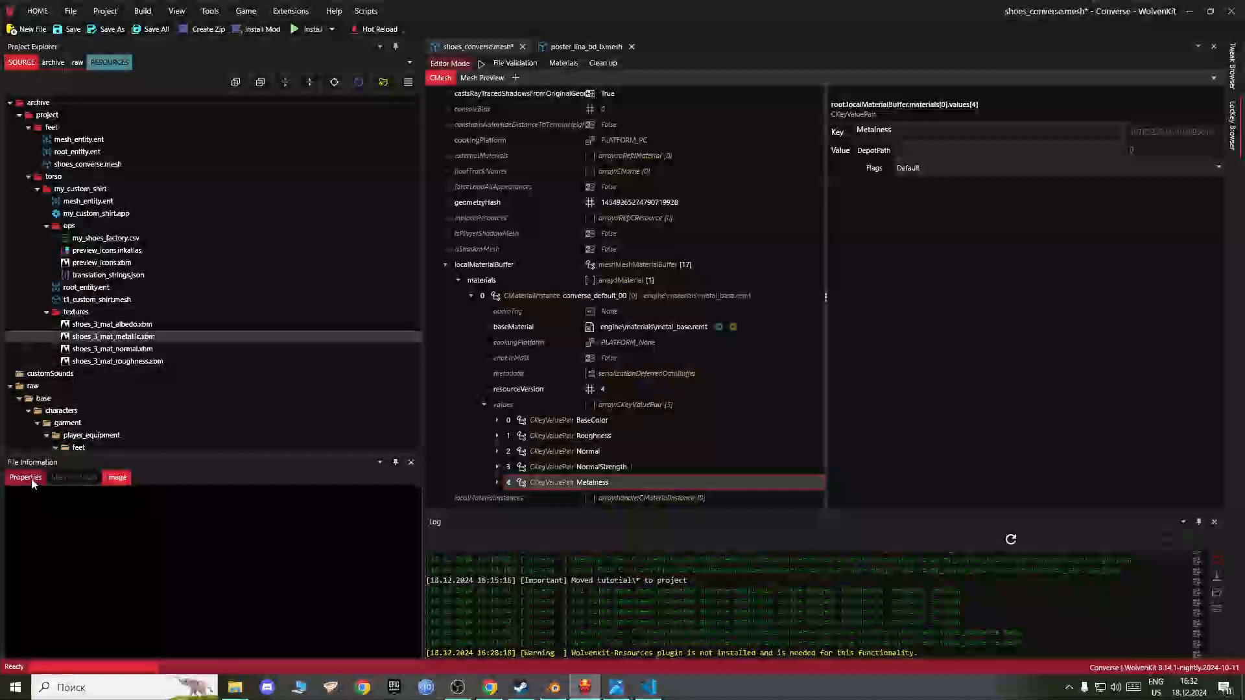
{"action": "left_click", "coordinate": [7, 477]}
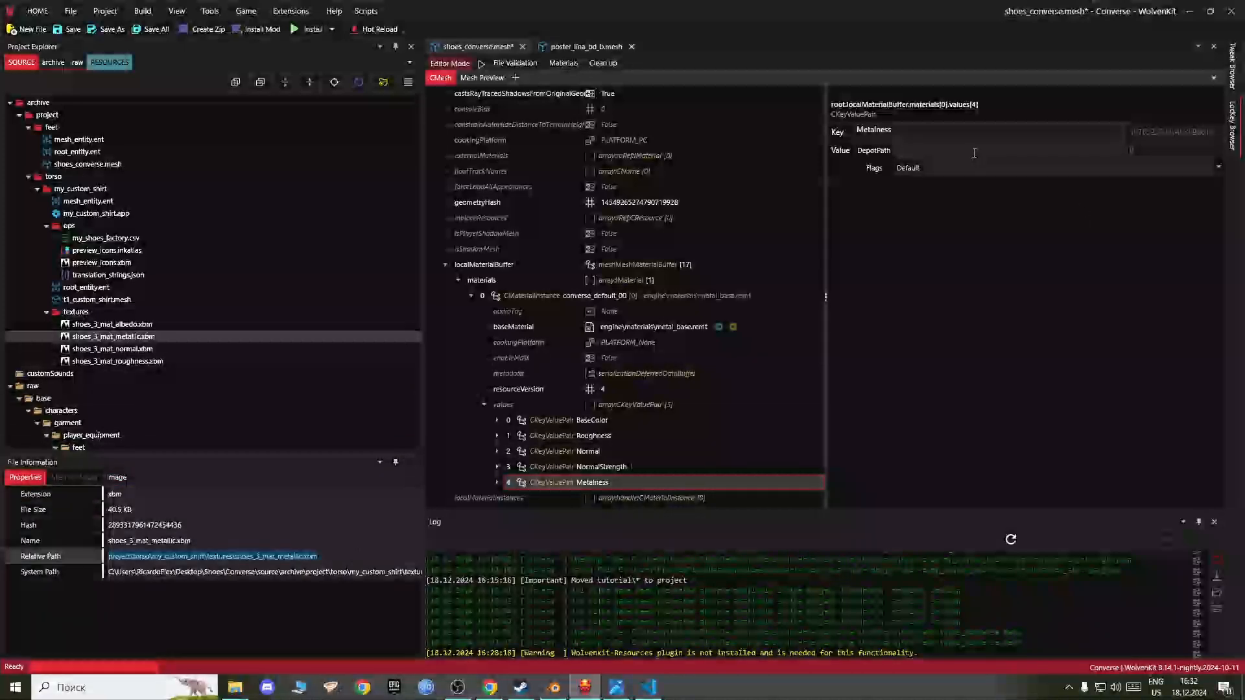
{"action": "left_click", "coordinate": [1012, 150]}
{"action": "type", "text": "project\\torso\\my_custom_shirt\\textures\\shoes_3_mat_metallic.xbm"}
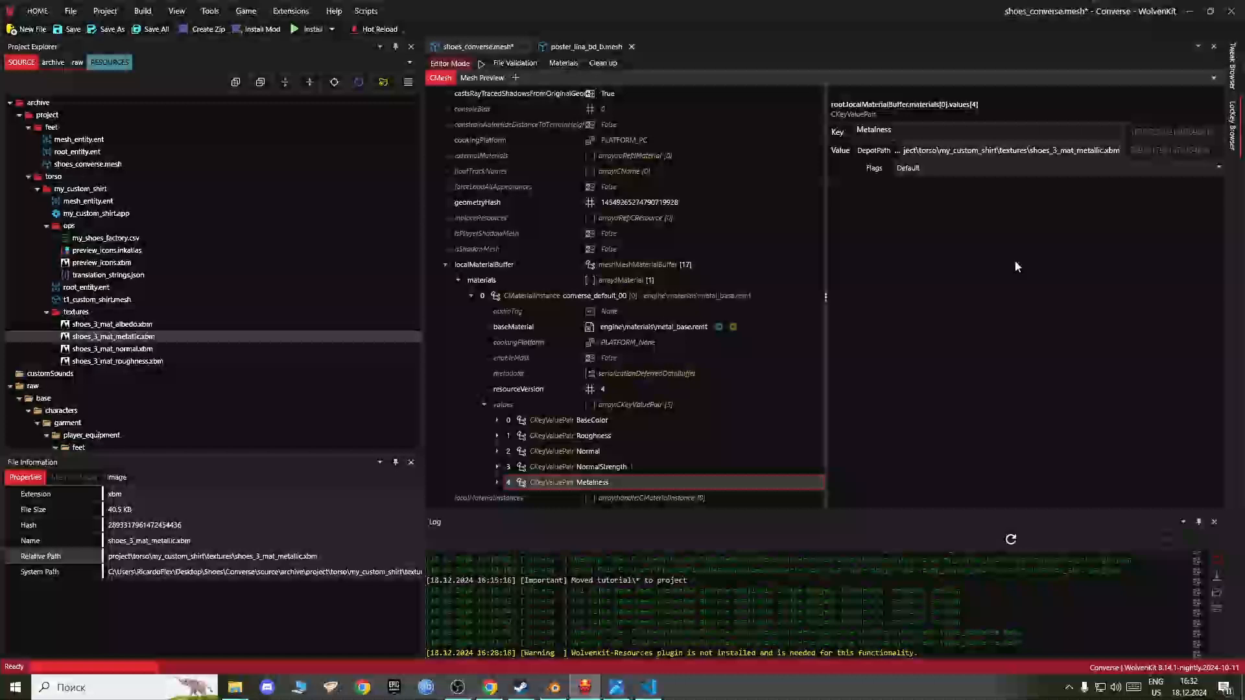
{"action": "left_click", "coordinate": [71, 30]}
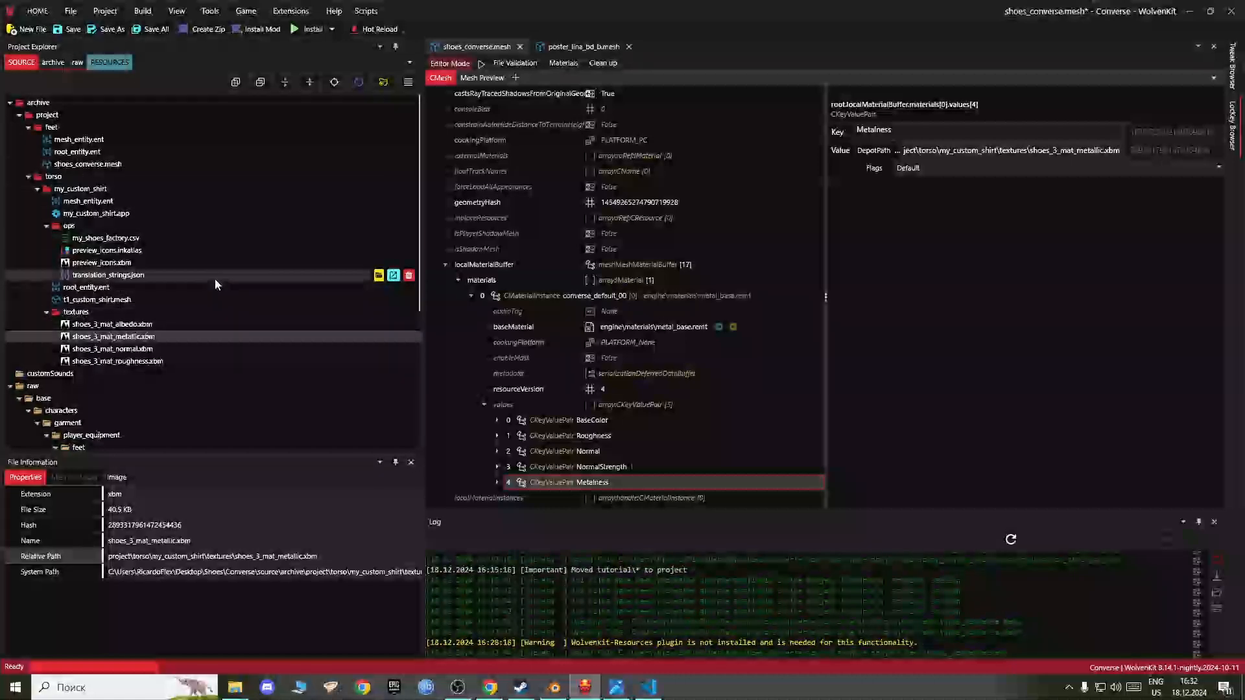
{"action": "left_click", "coordinate": [62, 33]}
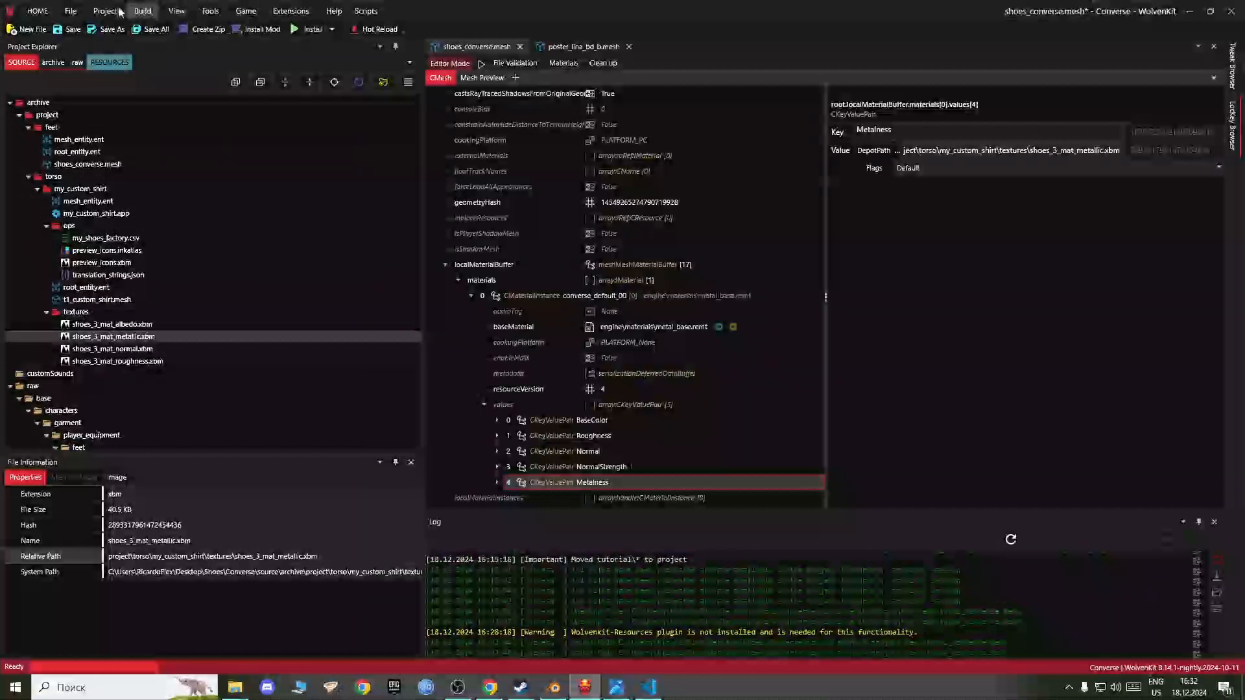
{"action": "left_click", "coordinate": [37, 11]}
{"action": "left_click", "coordinate": [42, 257]}
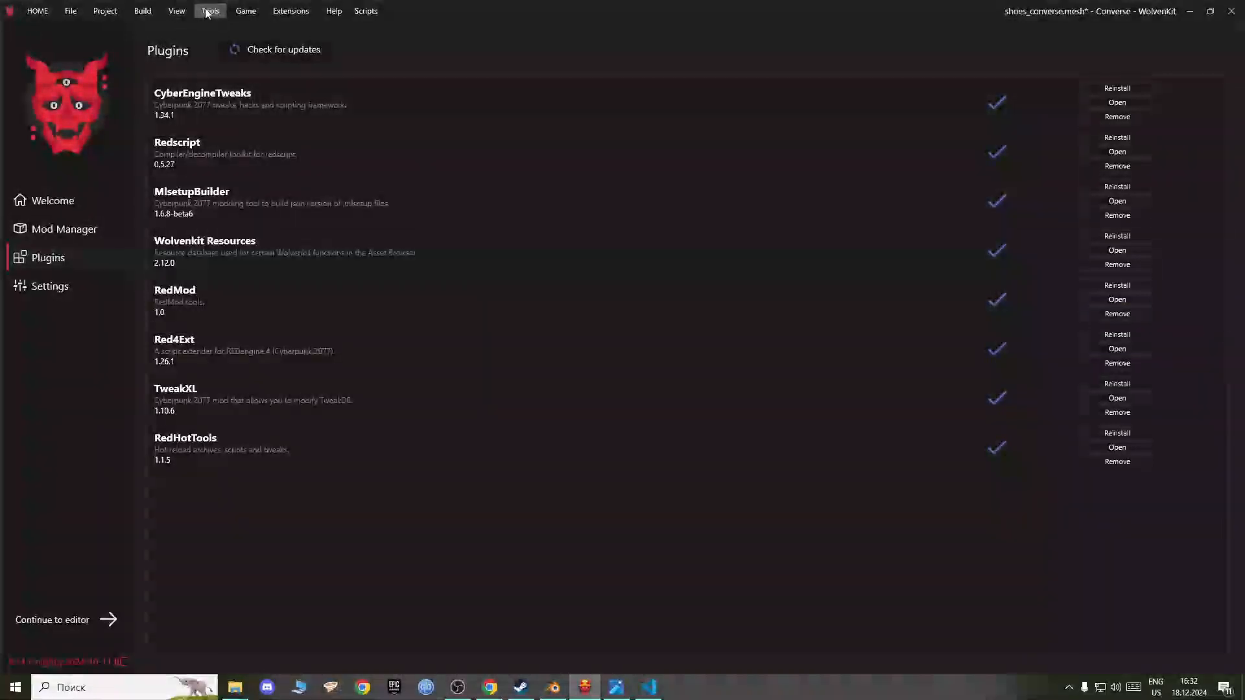
{"action": "left_click", "coordinate": [76, 199]}
{"action": "left_click", "coordinate": [273, 249]}
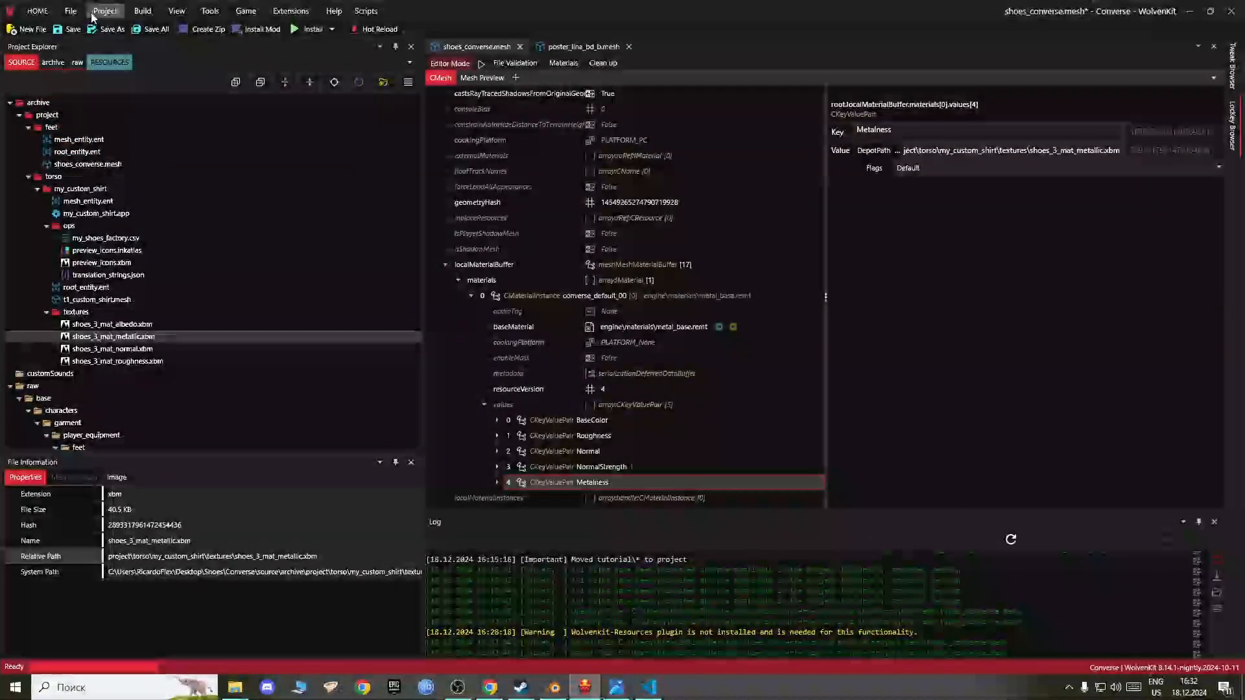
Step: Change the mod name to #_Converse in the project configuration and save it
{"action": "left_click", "coordinate": [71, 13]}
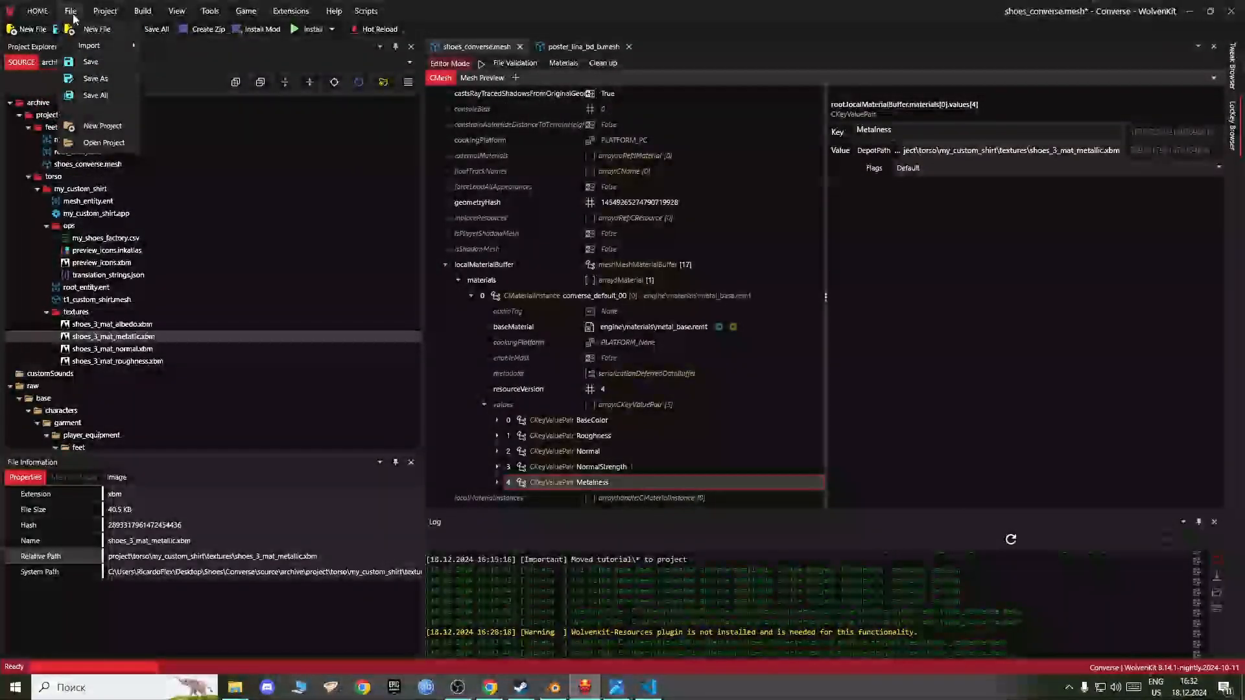
{"action": "mouse_move", "coordinate": [105, 12]}
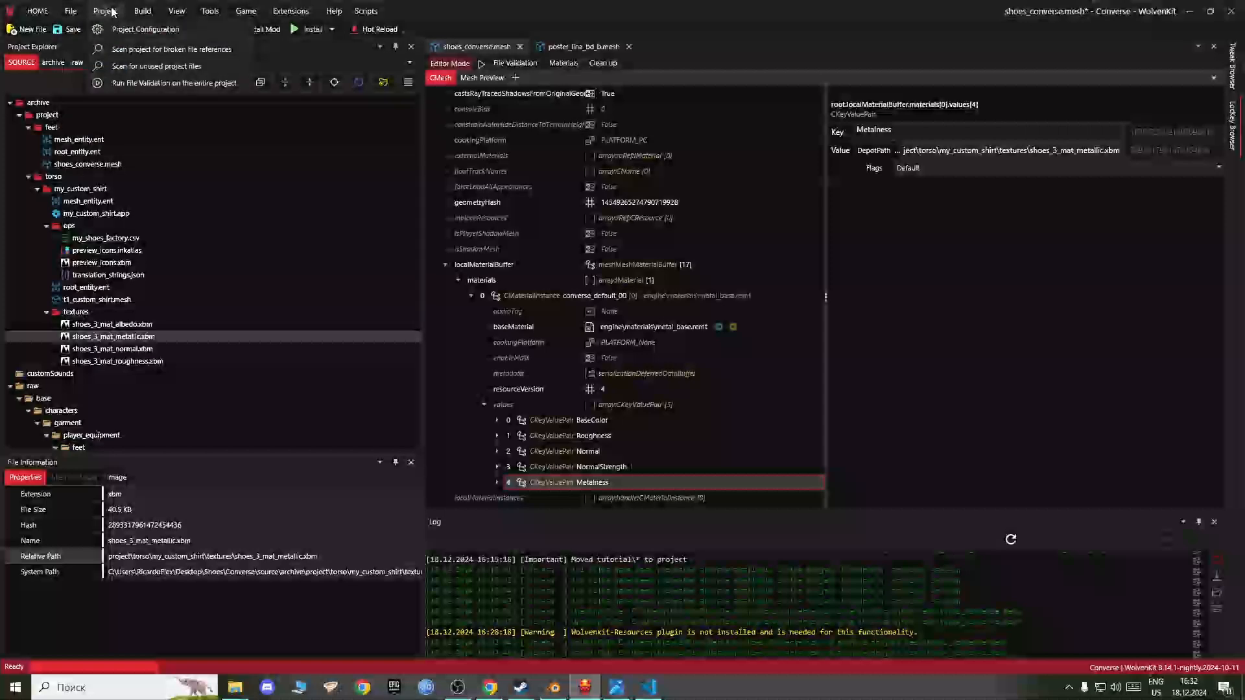
{"action": "left_click", "coordinate": [118, 29]}
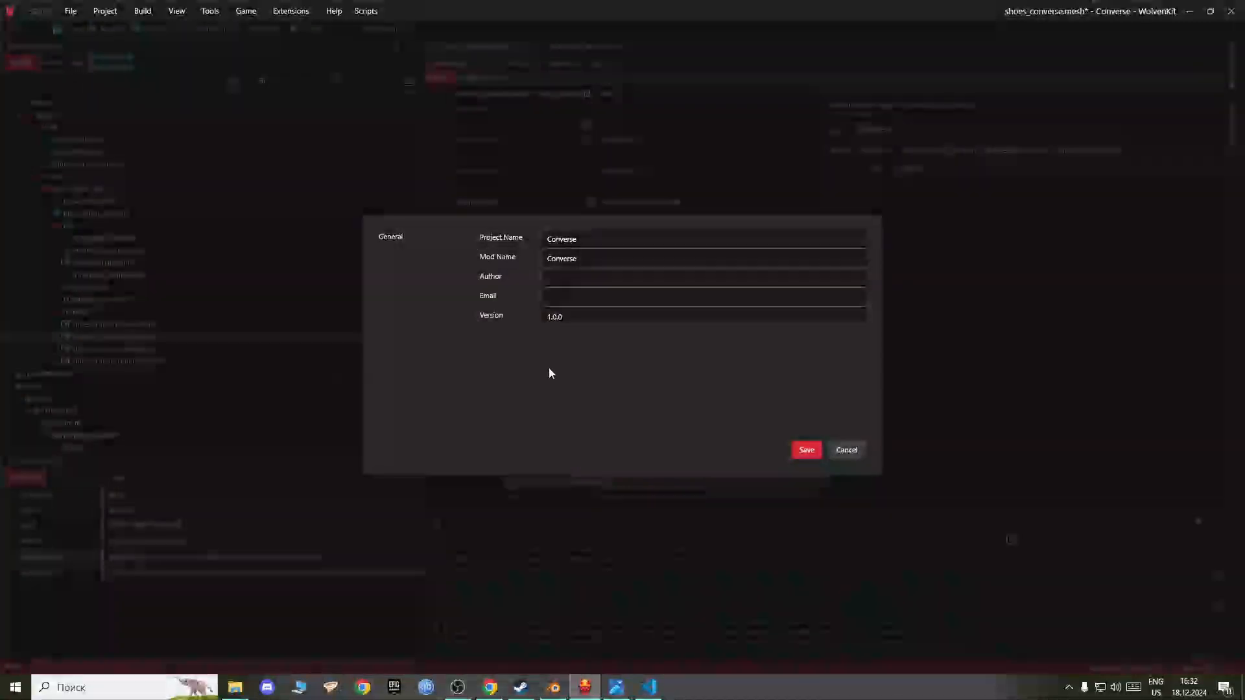
{"action": "left_click", "coordinate": [563, 261]}
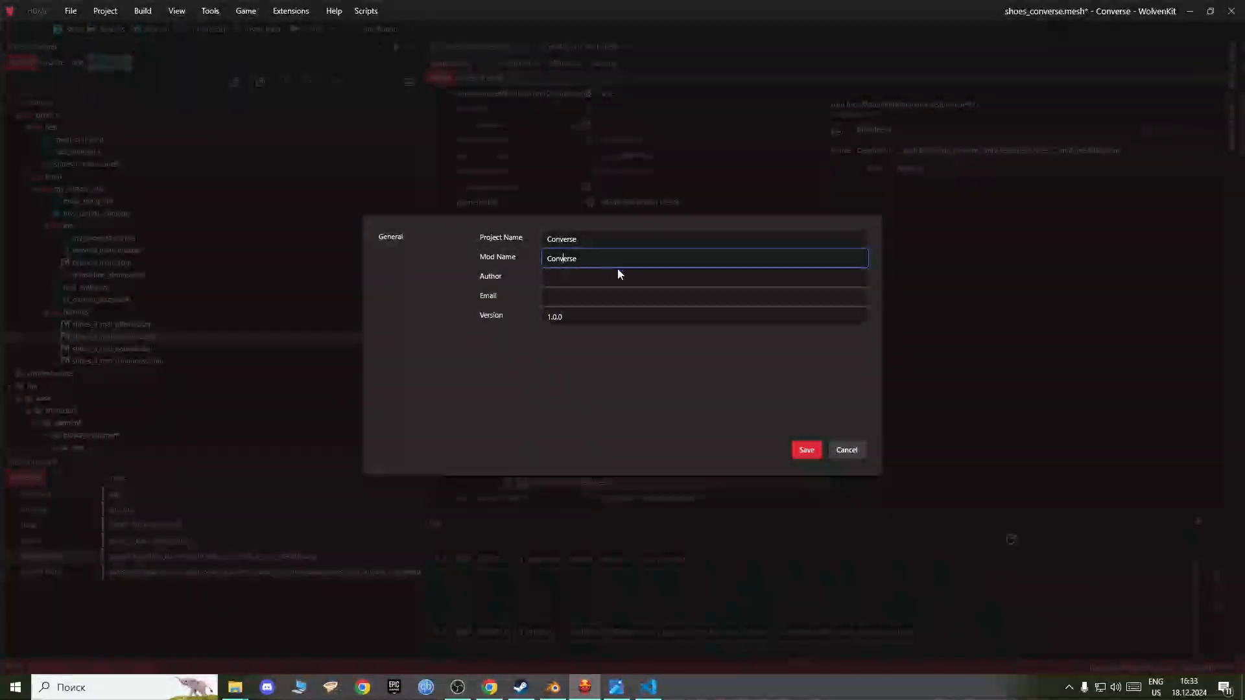
{"action": "key", "text": "Home"}
{"action": "type", "text": "##"}
{"action": "key", "text": "BackSpace"}
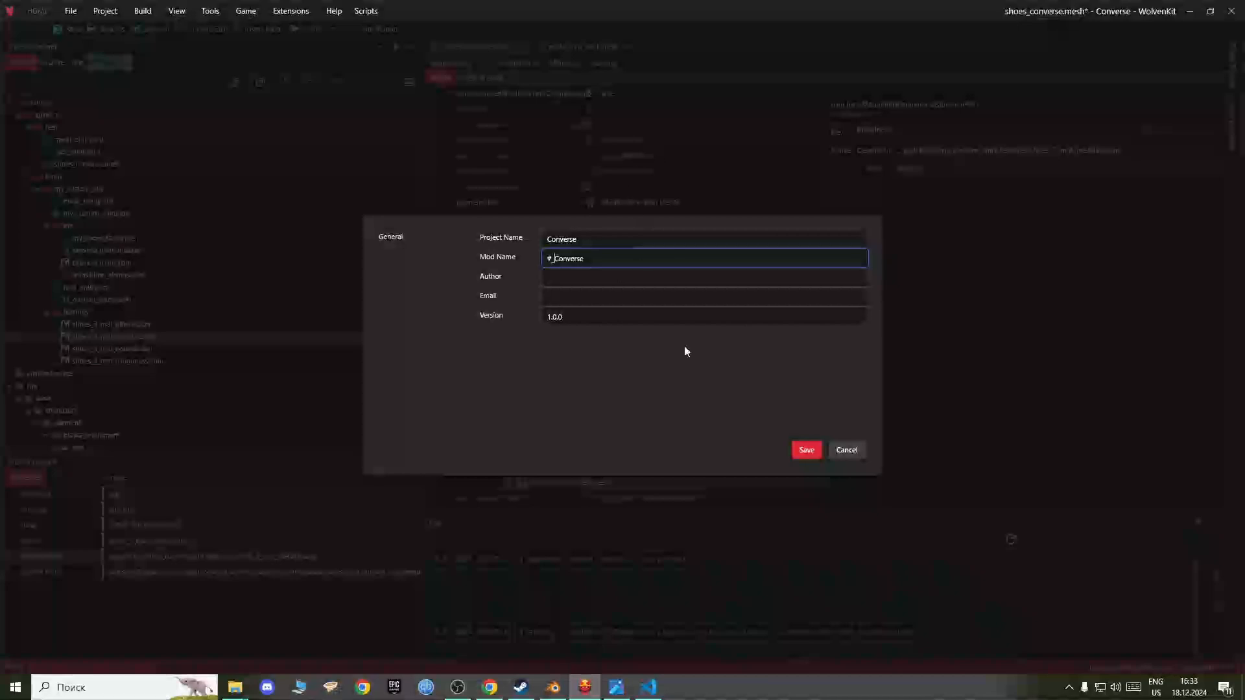
{"action": "left_click", "coordinate": [806, 452]}
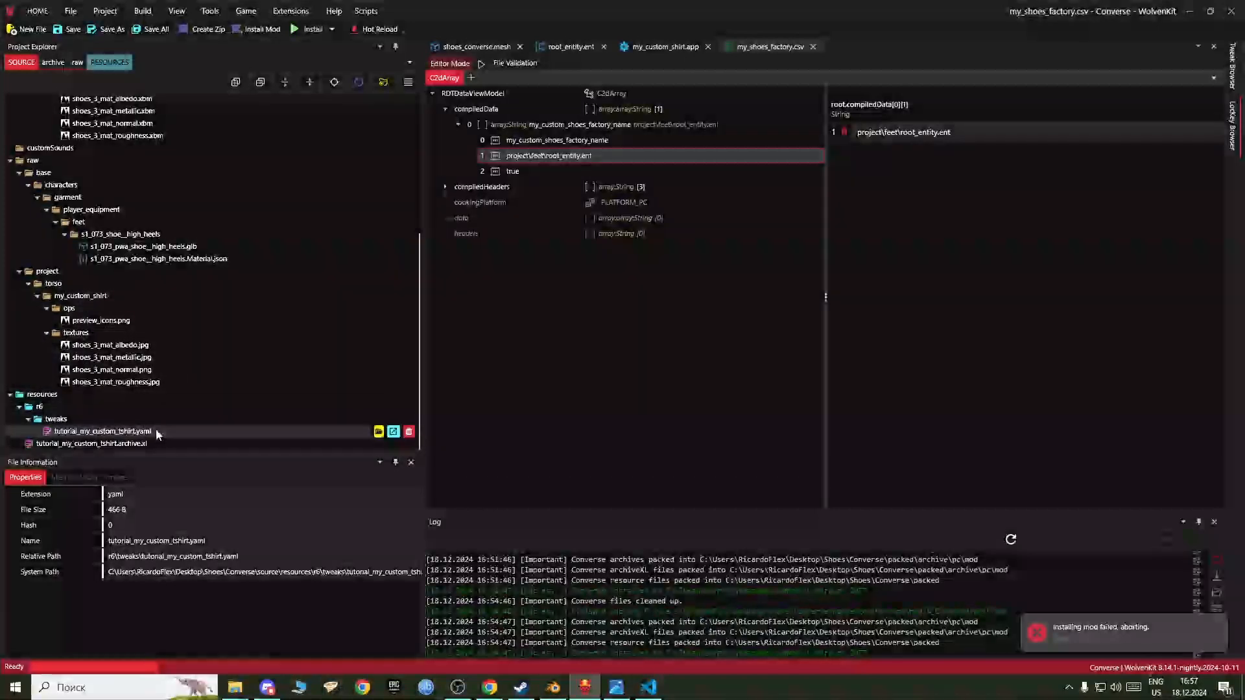
Step: Open tutorial_my_custom_tshirt.yaml from the r6\tweaks resources in Visual Studio Code and check its $base item type
{"action": "left_click", "coordinate": [393, 432]}
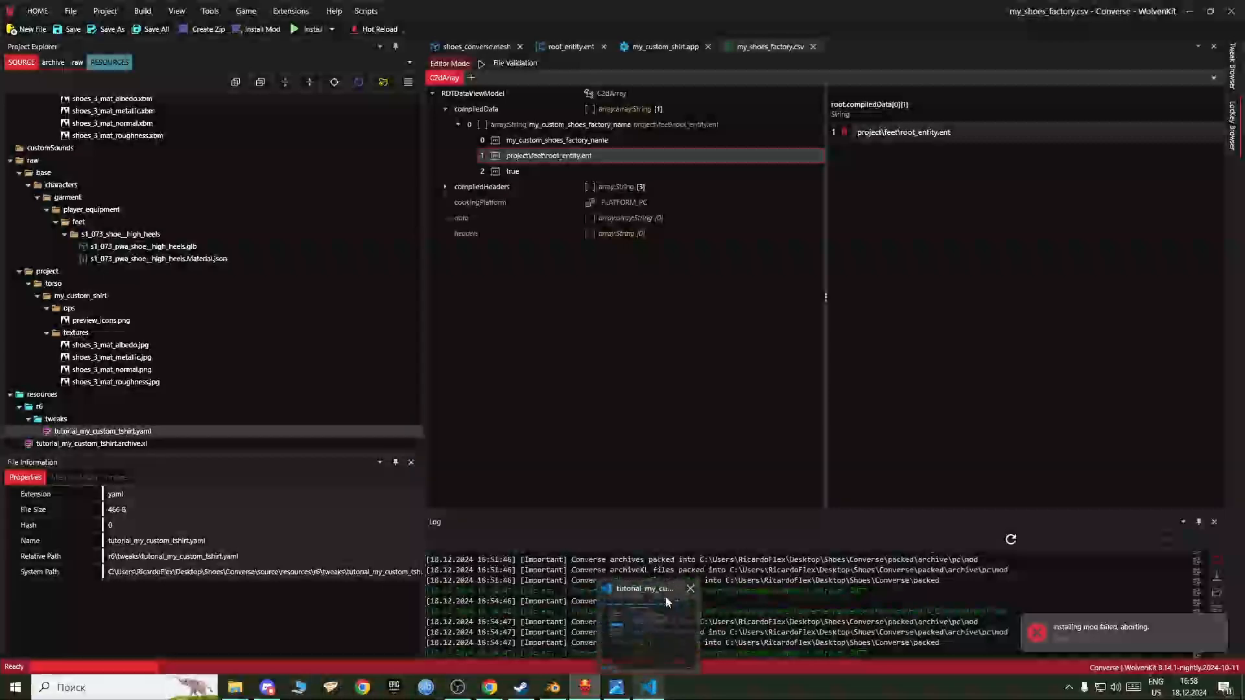
{"action": "left_click", "coordinate": [691, 589]}
{"action": "left_click", "coordinate": [397, 431]}
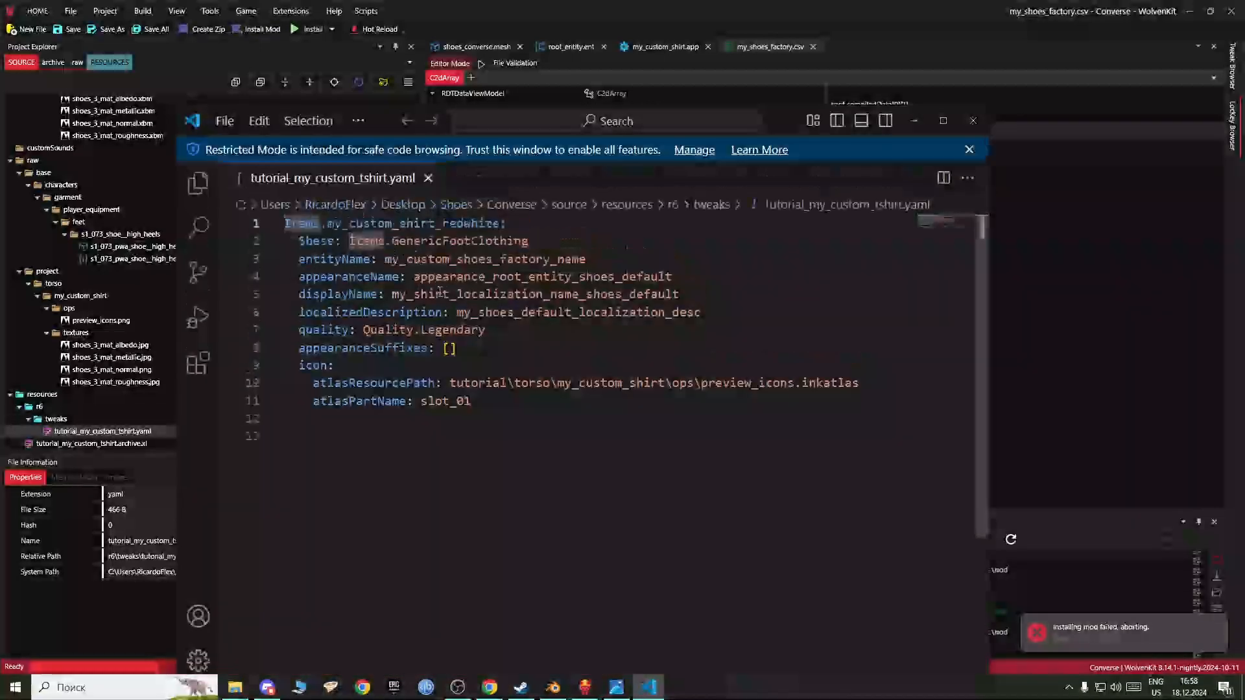
{"action": "left_click", "coordinate": [447, 241]}
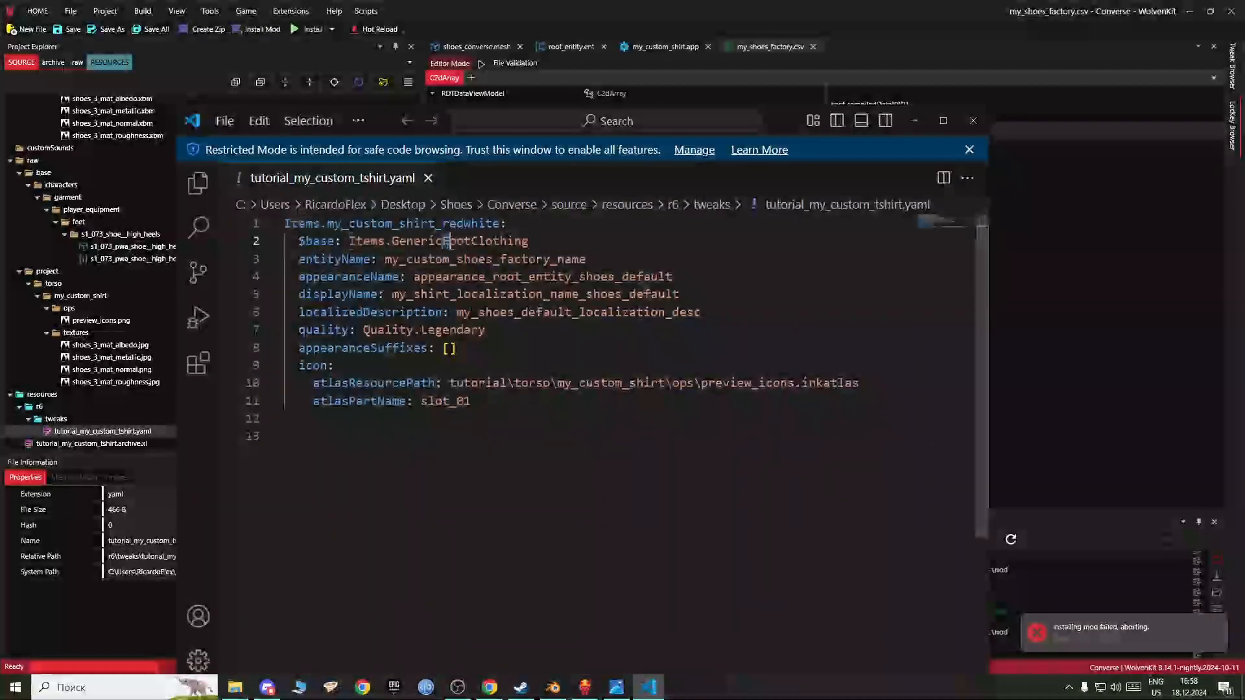
{"action": "double_click", "coordinate": [447, 241]}
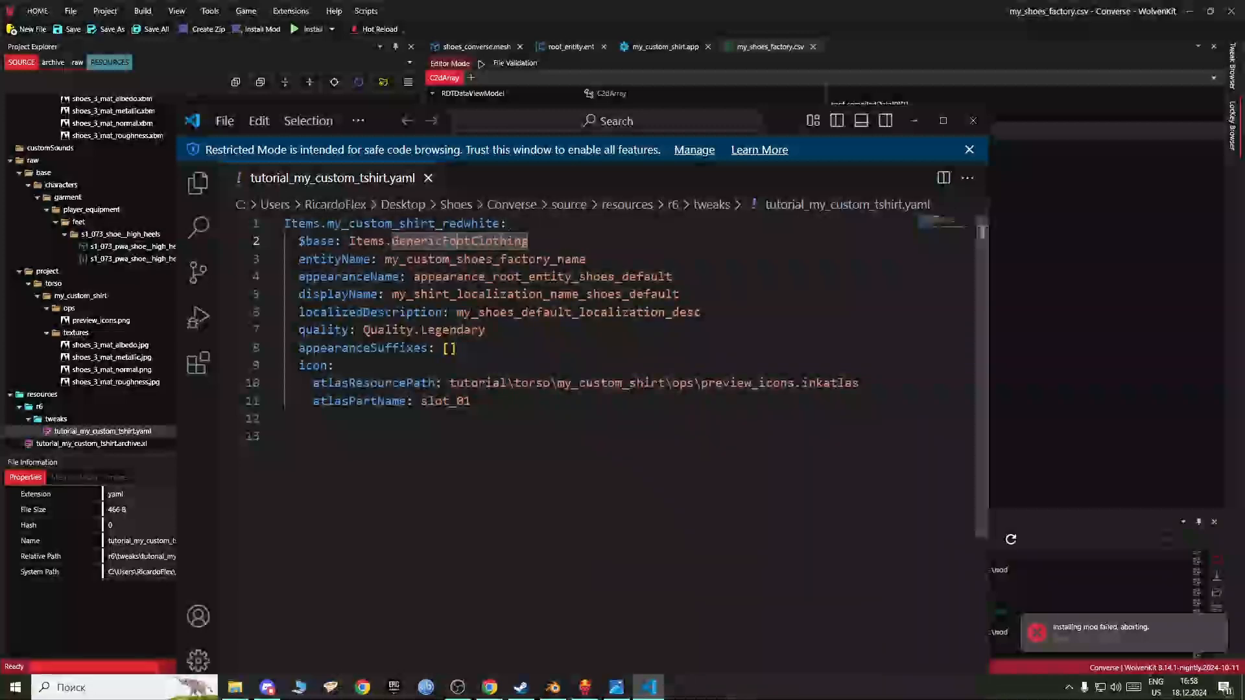
Step: Rename the item record in the first line as Items.my_custom_shoes, save the YAML file and close it
{"action": "left_click", "coordinate": [287, 228]}
{"action": "left_click_drag", "start_coordinate": [342, 222], "coordinate": [423, 221]}
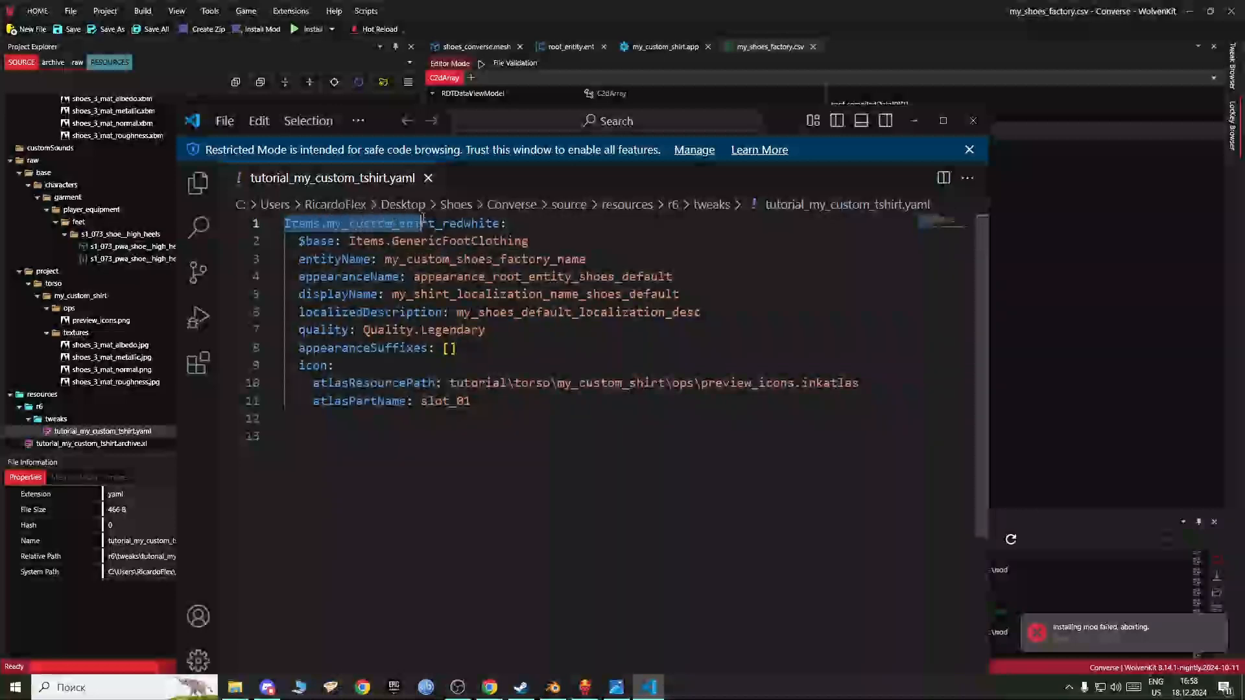
{"action": "double_click", "coordinate": [475, 223]}
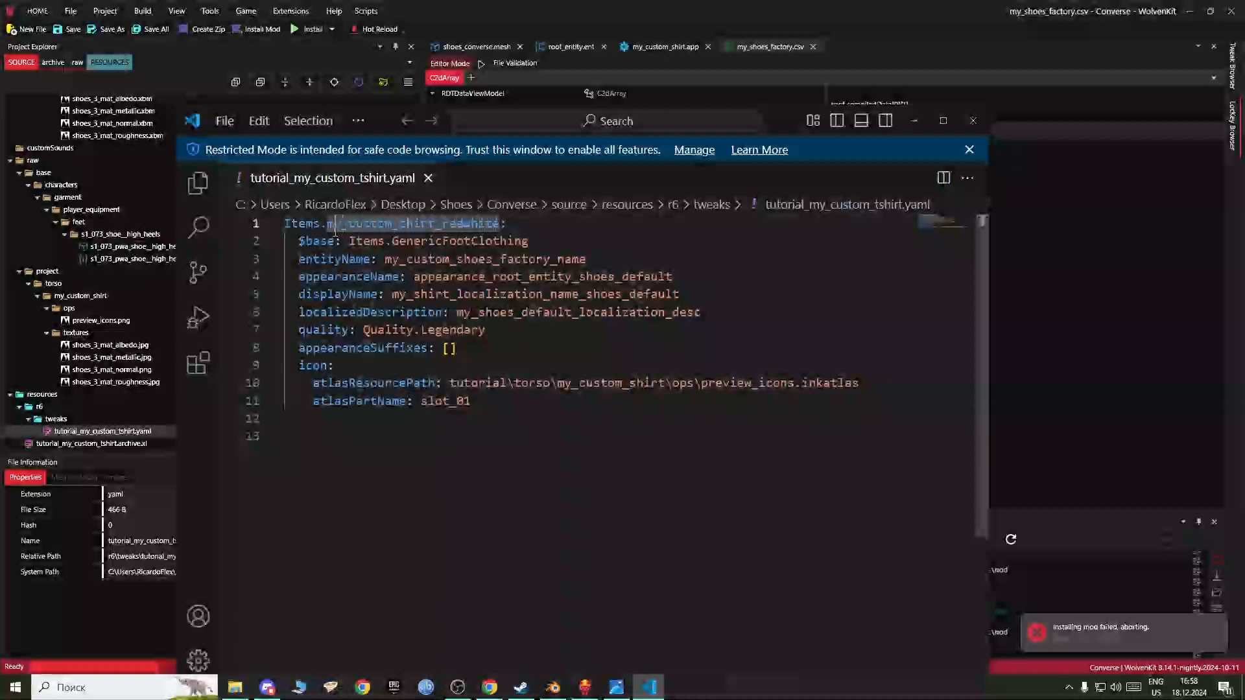
{"action": "left_click_drag", "start_coordinate": [335, 226], "coordinate": [400, 224]}
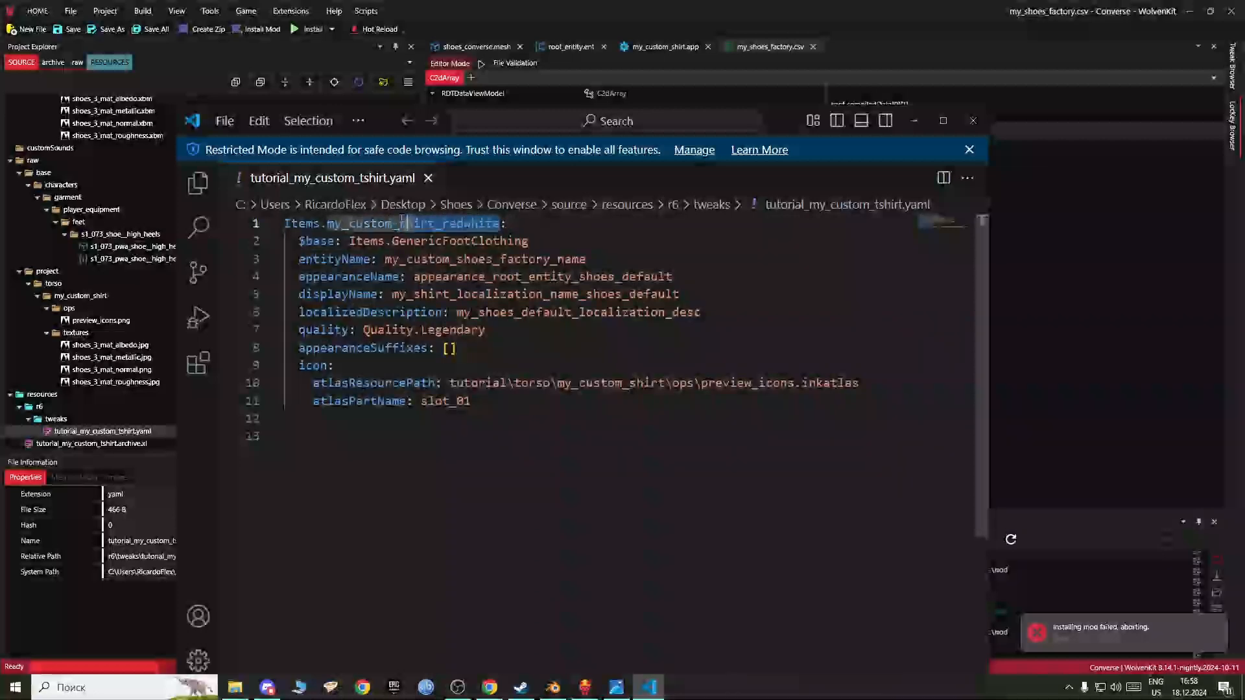
{"action": "type", "text": "she"}
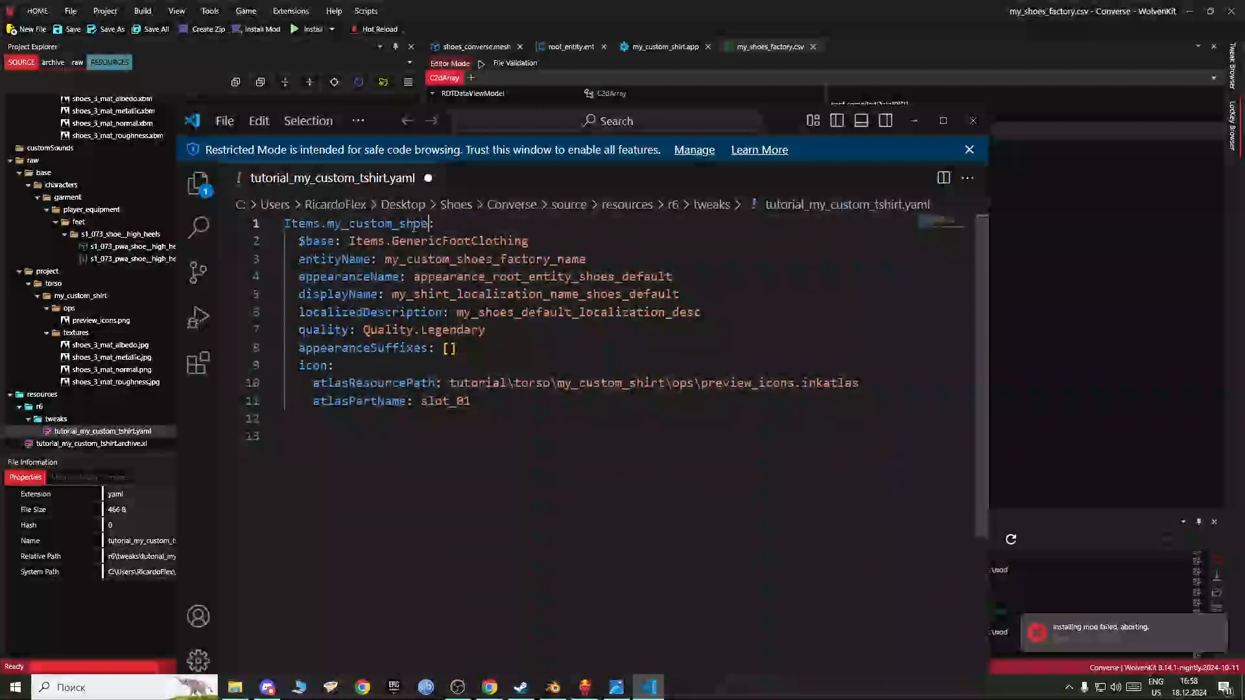
{"action": "left_click", "coordinate": [225, 121]}
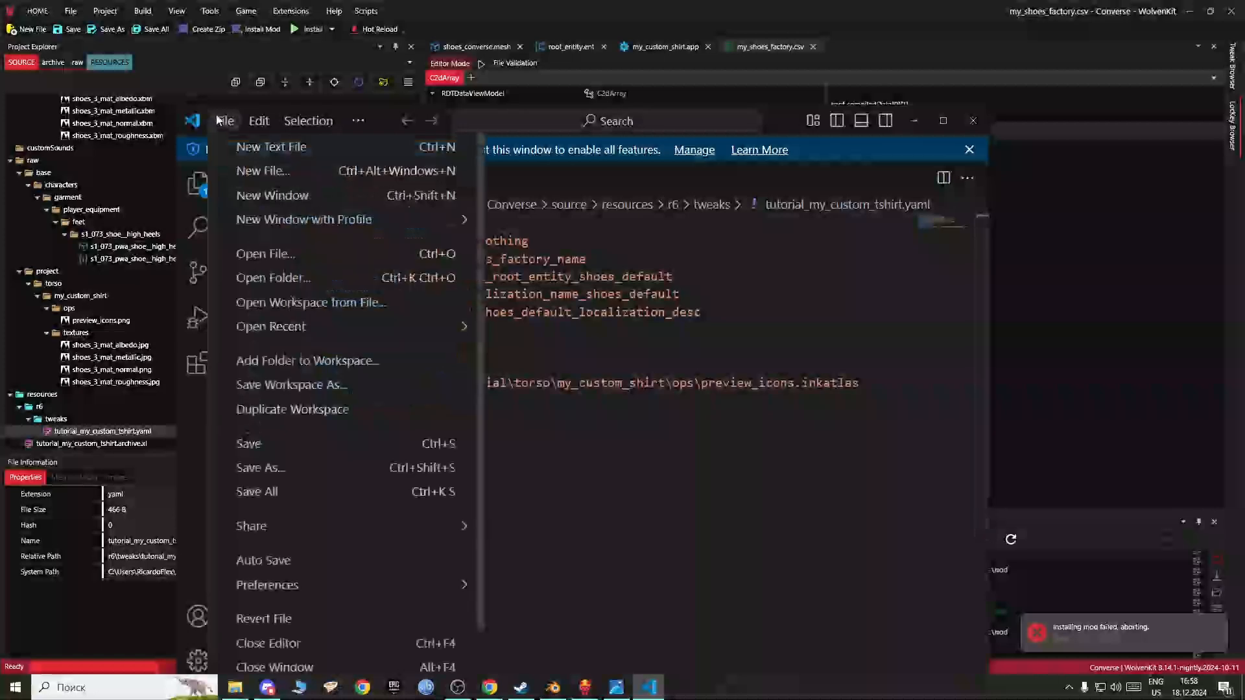
{"action": "left_click", "coordinate": [256, 445]}
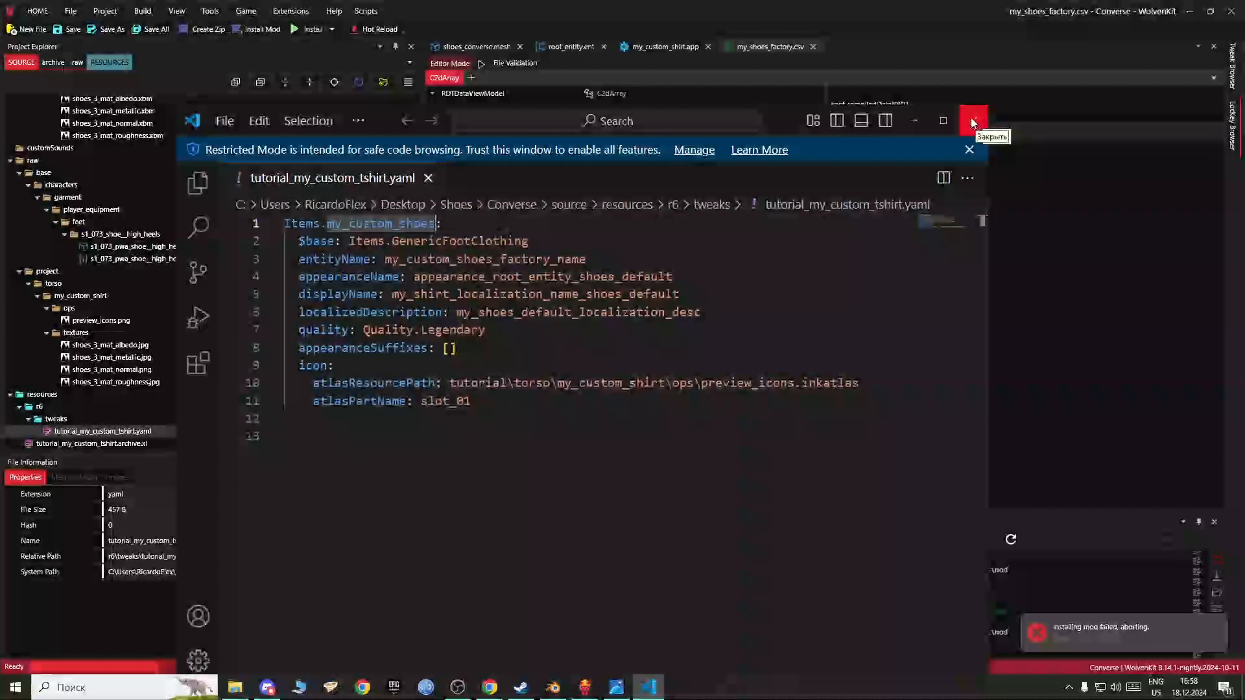
{"action": "left_click", "coordinate": [973, 123]}
Step: Open tutorial_my_custom_tshirt.archive.xl and check its factory and localization paths against the project folders, then close it
{"action": "left_click", "coordinate": [248, 444]}
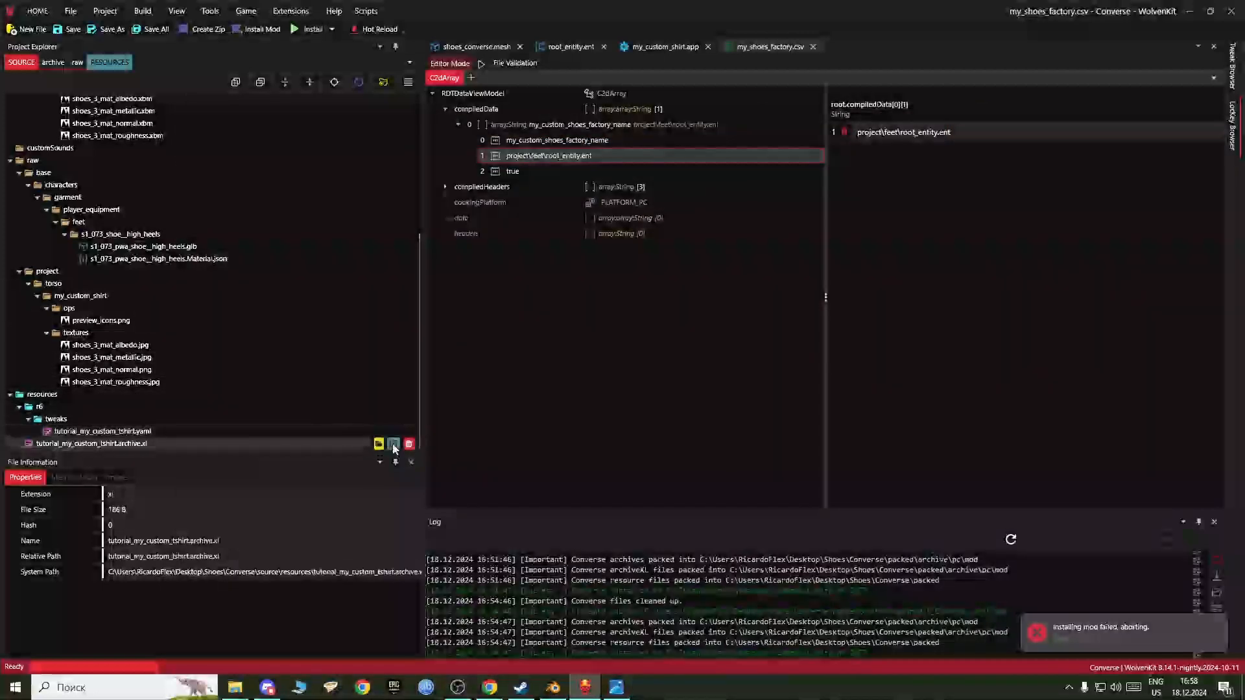
{"action": "left_click", "coordinate": [393, 444]}
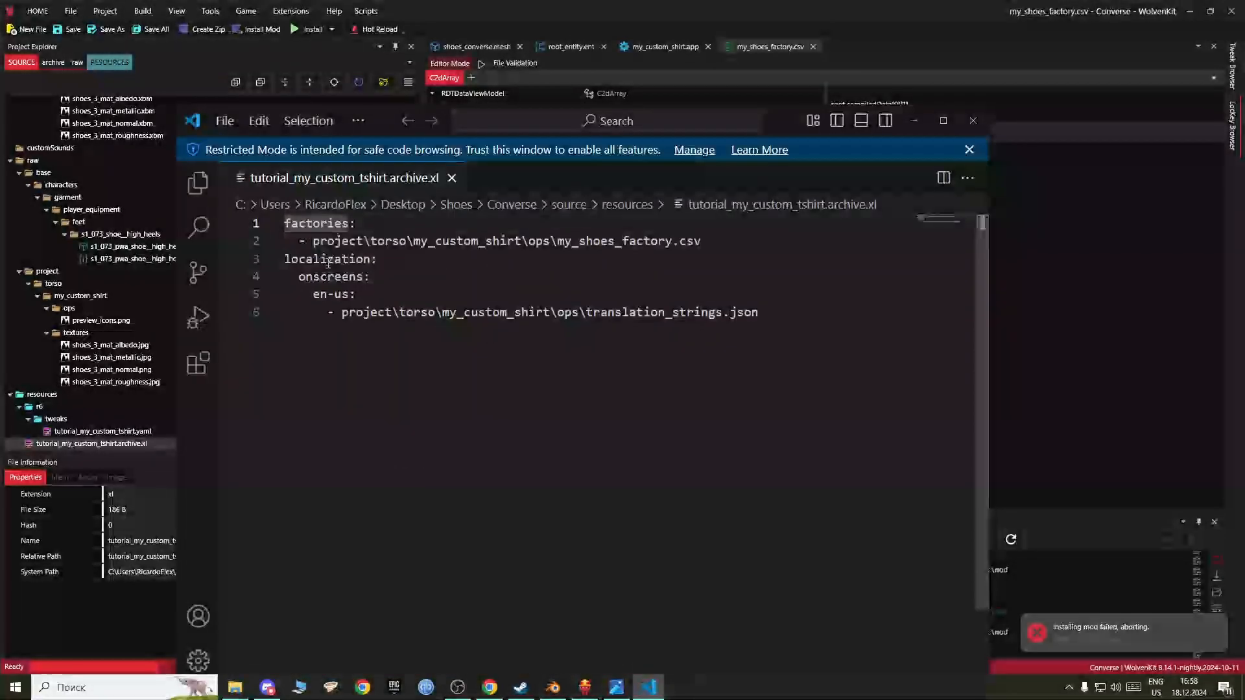
{"action": "left_click_drag", "start_coordinate": [314, 242], "coordinate": [410, 260]}
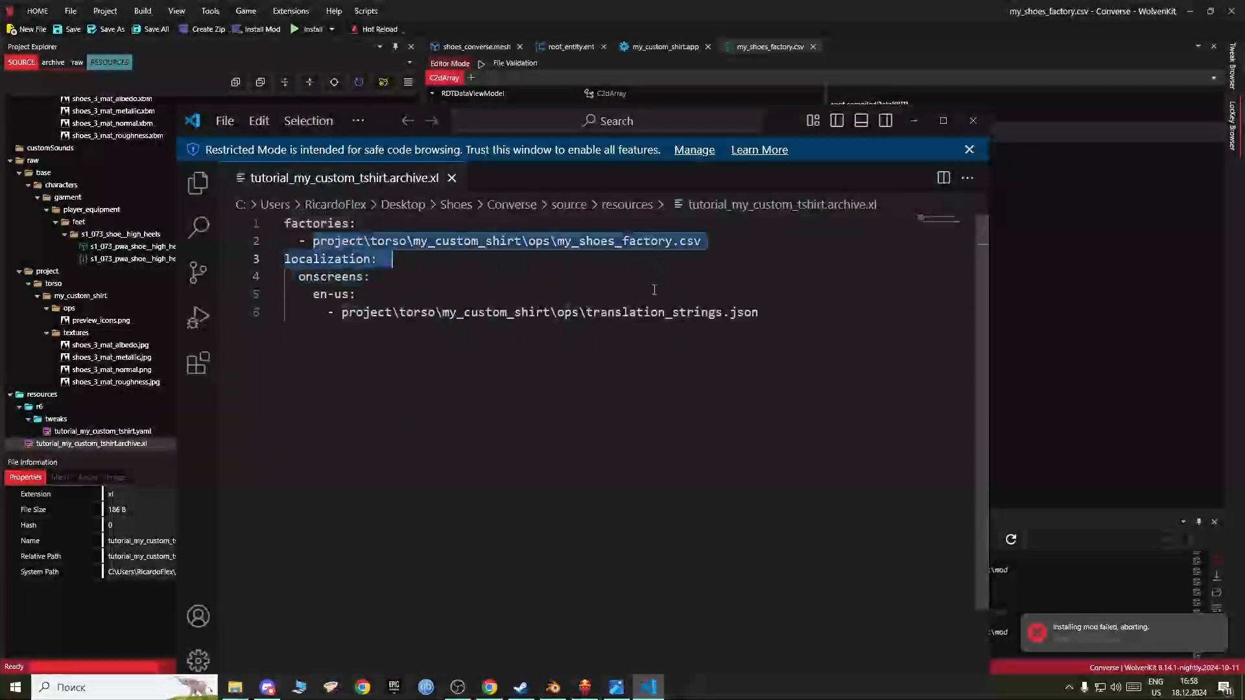
{"action": "left_click", "coordinate": [626, 313]}
{"action": "left_click_drag", "start_coordinate": [314, 242], "coordinate": [369, 247]}
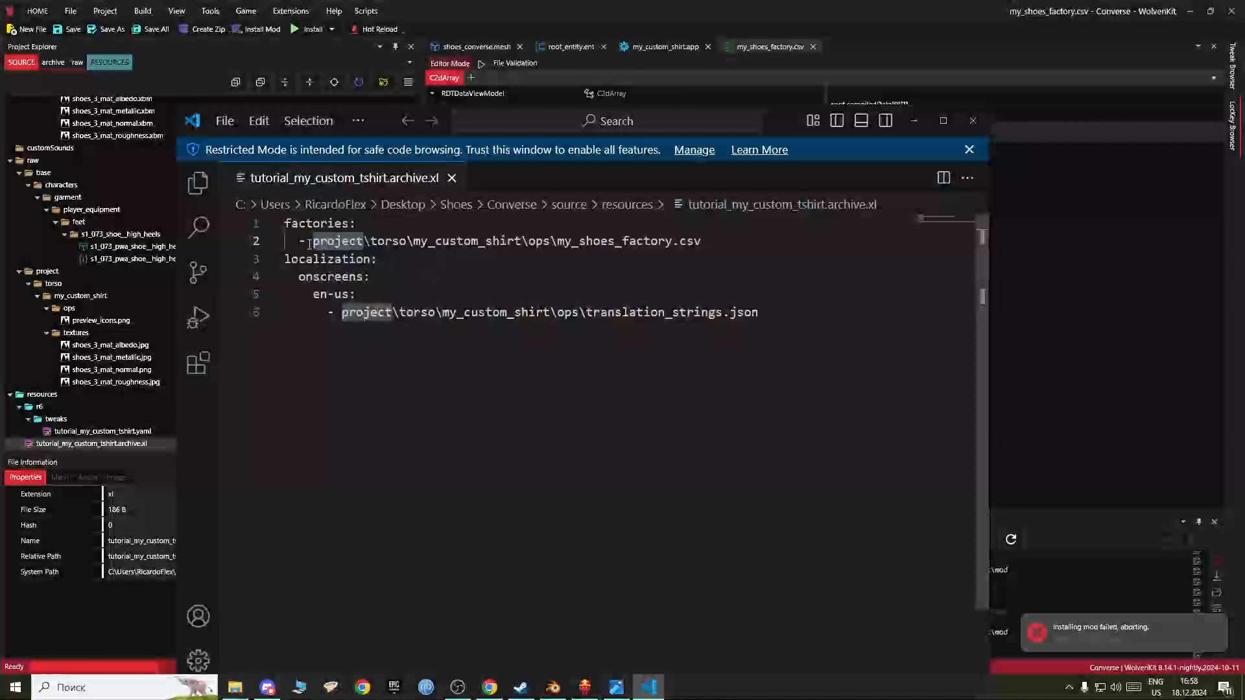
{"action": "scroll", "coordinate": [73, 267], "scroll_direction": "up", "scroll_amount": 2}
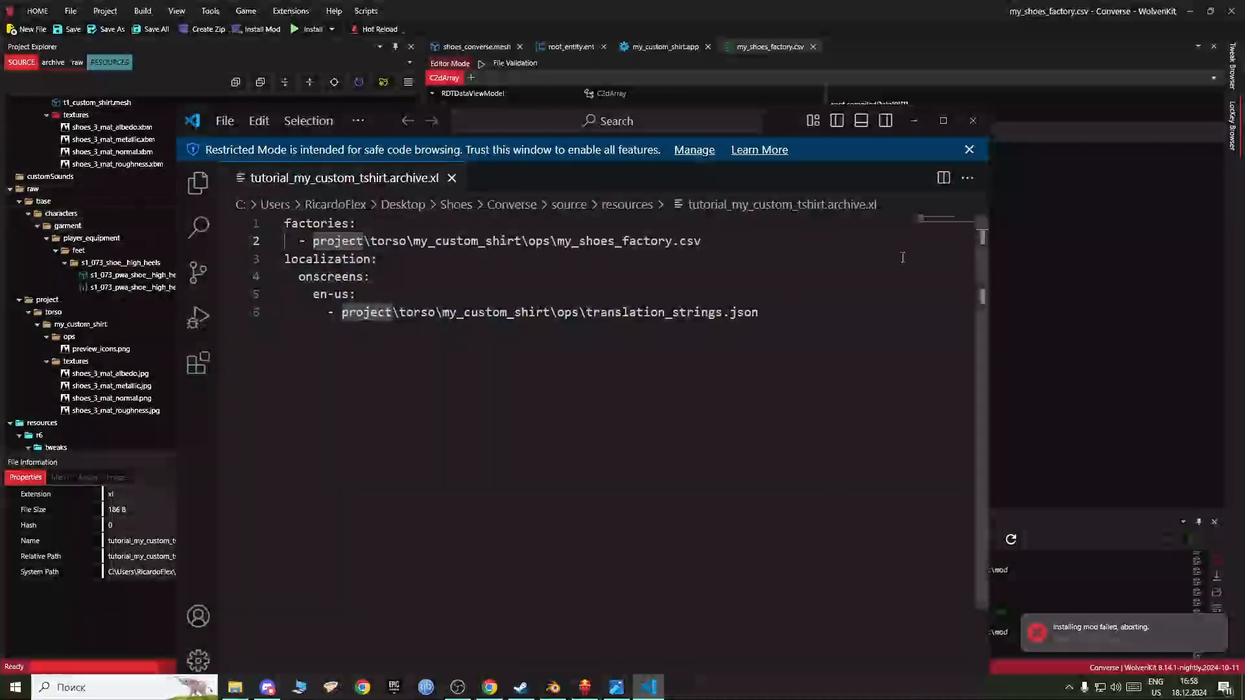
{"action": "left_click", "coordinate": [965, 128]}
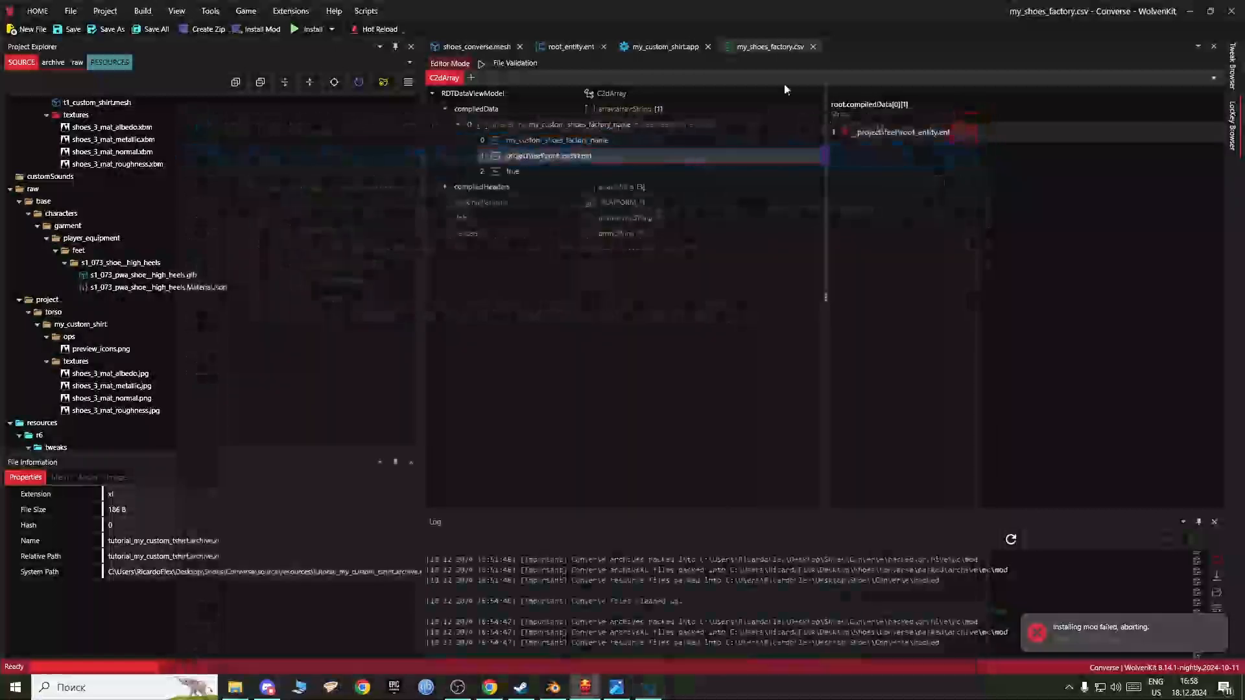
Step: Build the Converse mod from the project and switch to the running Cyberpunk 2077 game
{"action": "left_click", "coordinate": [143, 11]}
{"action": "left_click", "coordinate": [167, 70]}
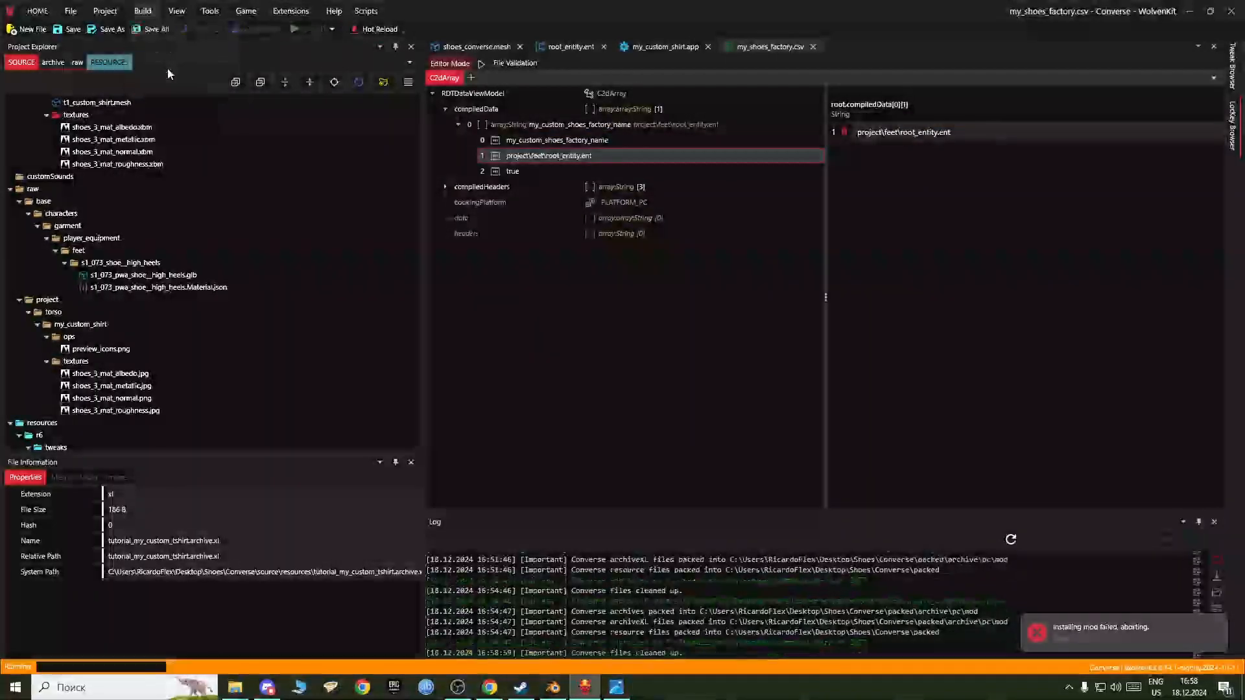
{"action": "left_click", "coordinate": [558, 688]}
{"action": "key", "text": "Escape"}
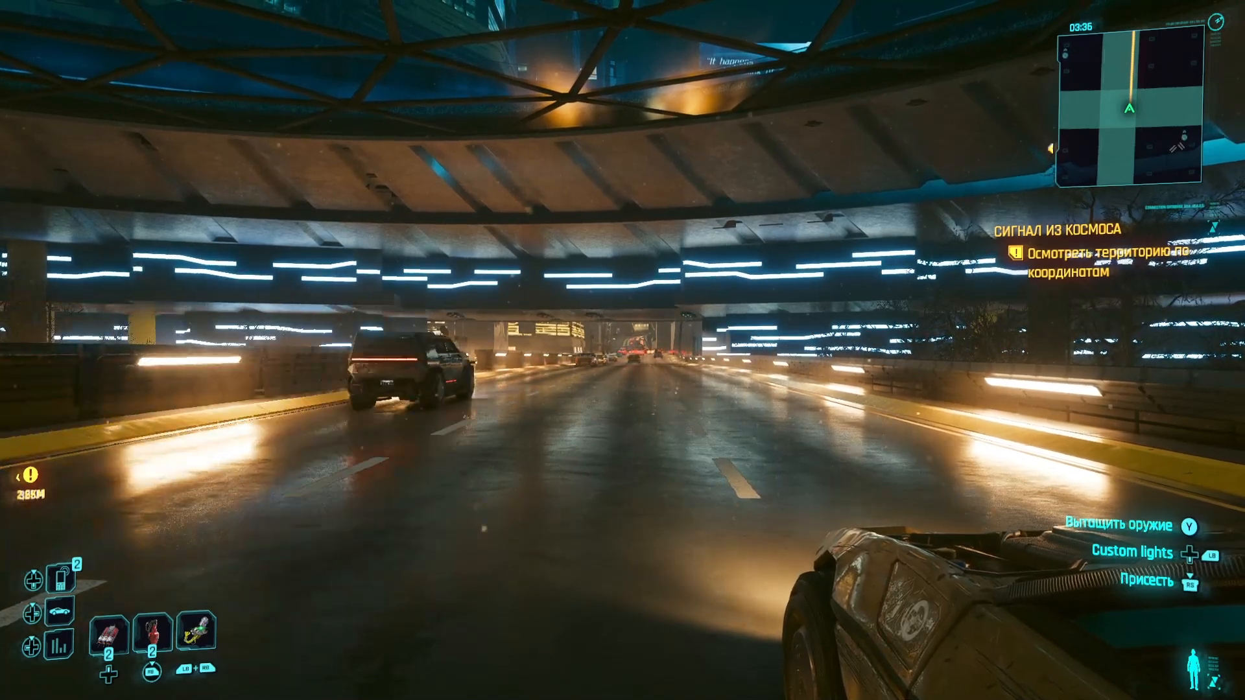
Step: Open the Cyber Engine Tweaks console and enter the command Game.AddToInventory("Items.my_custom_shoes_redwhite")
{"action": "key", "text": "grave"}
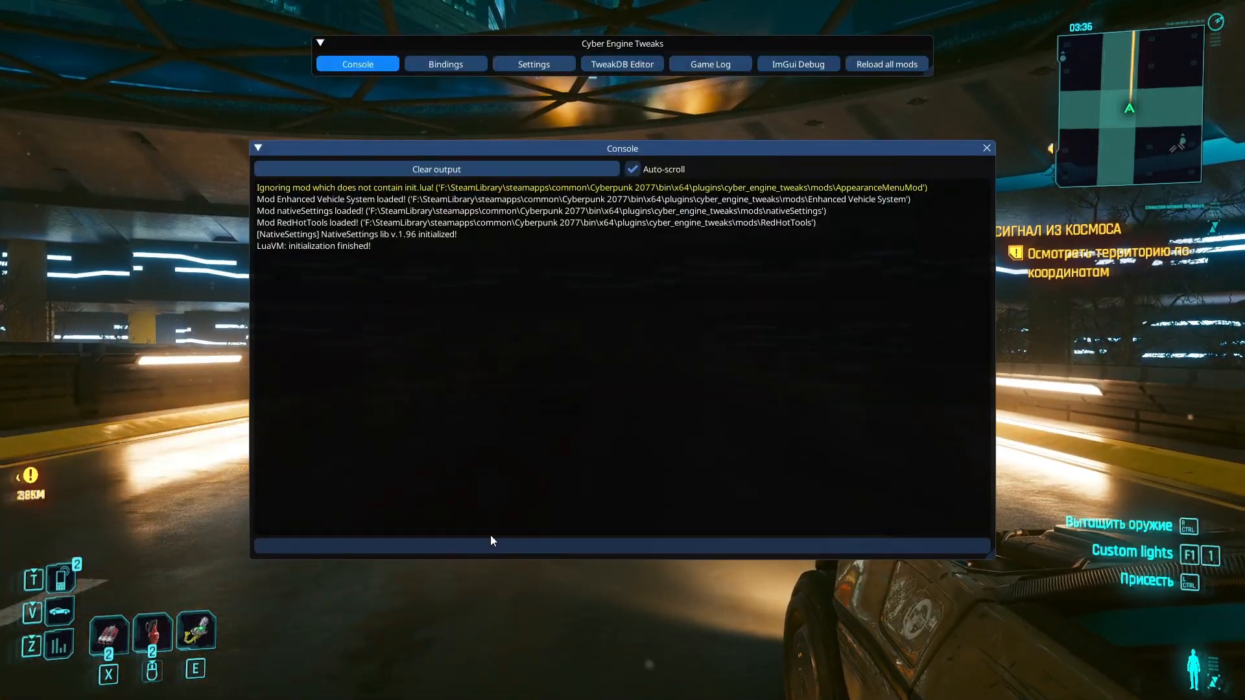
{"action": "type", "text": "Game.AddToInventory(\"Items.my_custom_shirt_redwhite\")"}
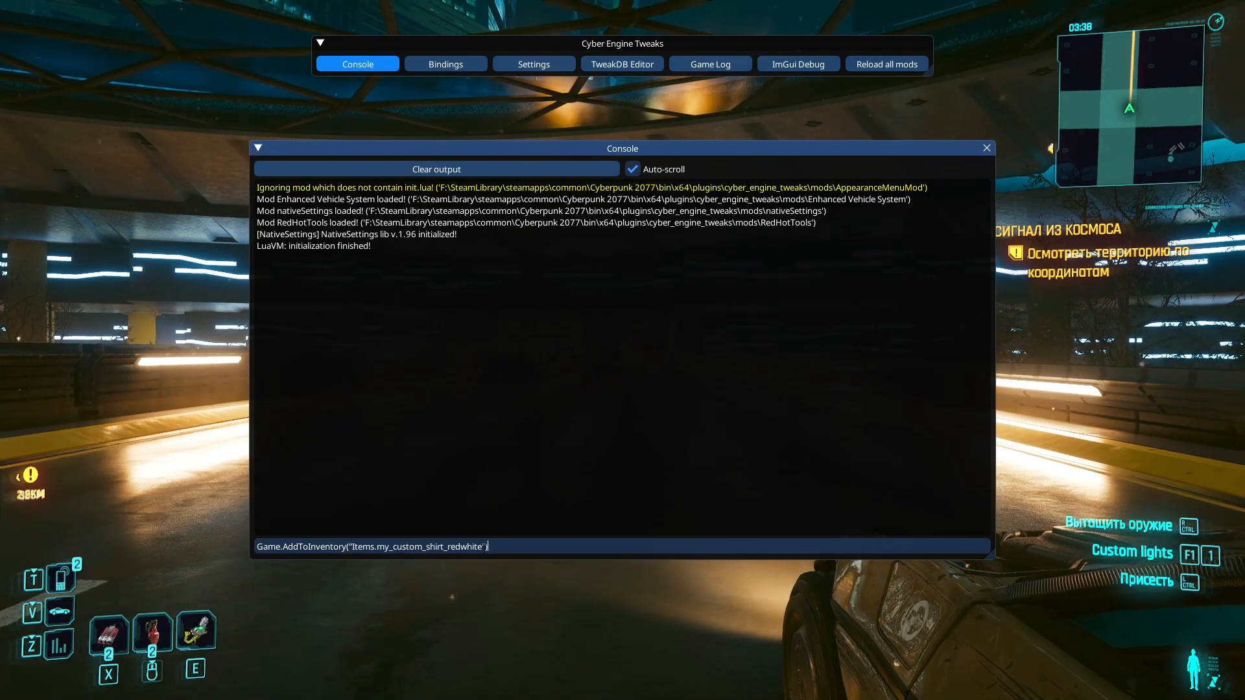
{"action": "key", "text": "Left"}
{"action": "key", "text": "Left"}
{"action": "key", "text": "Left"}
{"action": "key", "text": "Left"}
{"action": "key", "text": "Left"}
{"action": "key", "text": "Left"}
{"action": "key", "text": "Left"}
{"action": "key", "text": "Left"}
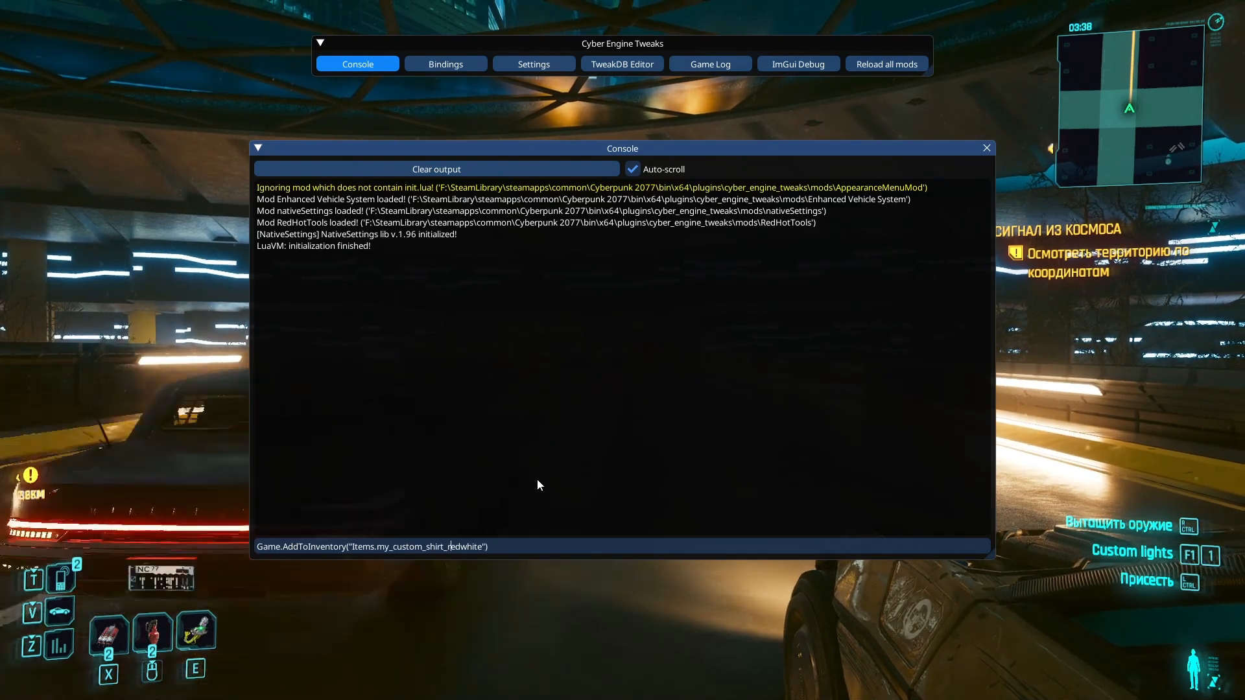
{"action": "key", "text": "BackSpace"}
{"action": "key", "text": "BackSpace"}
{"action": "key", "text": "BackSpace"}
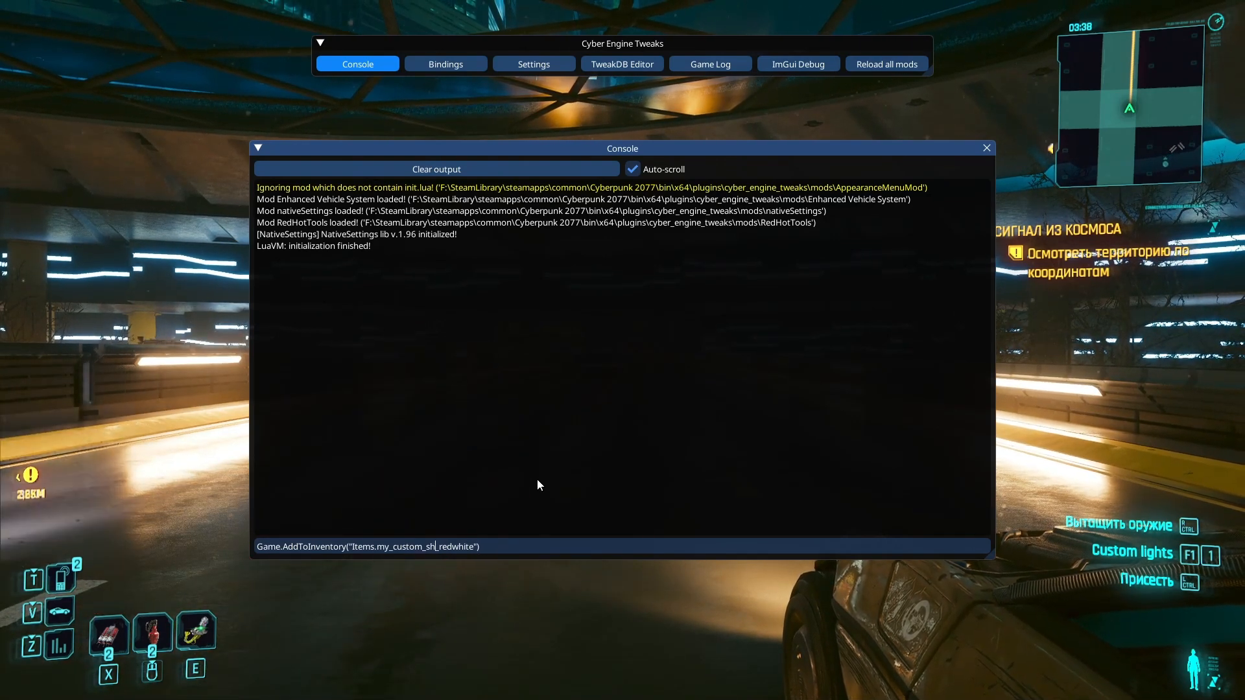
{"action": "type", "text": "oes"}
Step: Remove the _redwhite suffix so the command reads Game.AddToInventory("Items.my_custom_shoes") and run it
{"action": "key", "text": "Right"}
{"action": "key", "text": "Right"}
{"action": "key", "text": "Right"}
{"action": "key", "text": "Right"}
{"action": "key", "text": "Right"}
{"action": "key", "text": "Right"}
{"action": "key", "text": "Right"}
{"action": "key", "text": "Right"}
{"action": "key", "text": "Right"}
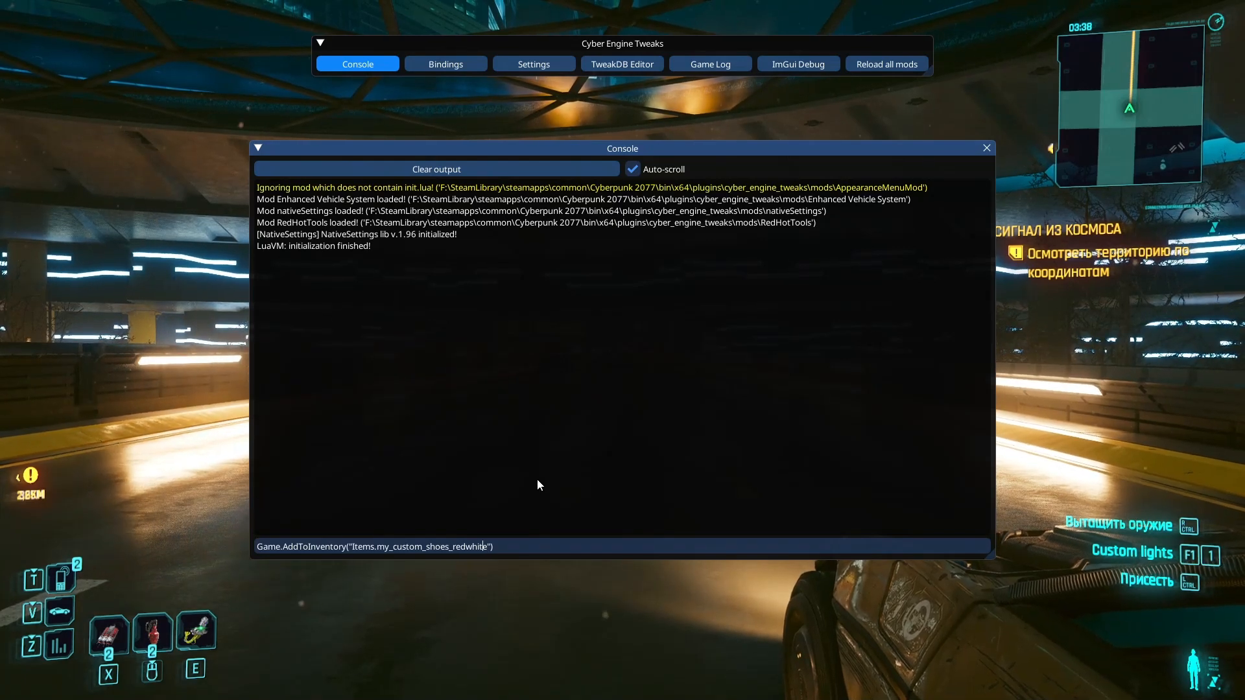
{"action": "key", "text": "BackSpace"}
{"action": "key", "text": "BackSpace"}
{"action": "key", "text": "BackSpace"}
{"action": "key", "text": "BackSpace"}
{"action": "key", "text": "BackSpace"}
{"action": "key", "text": "BackSpace"}
{"action": "key", "text": "BackSpace"}
{"action": "key", "text": "BackSpace"}
{"action": "key", "text": "BackSpace"}
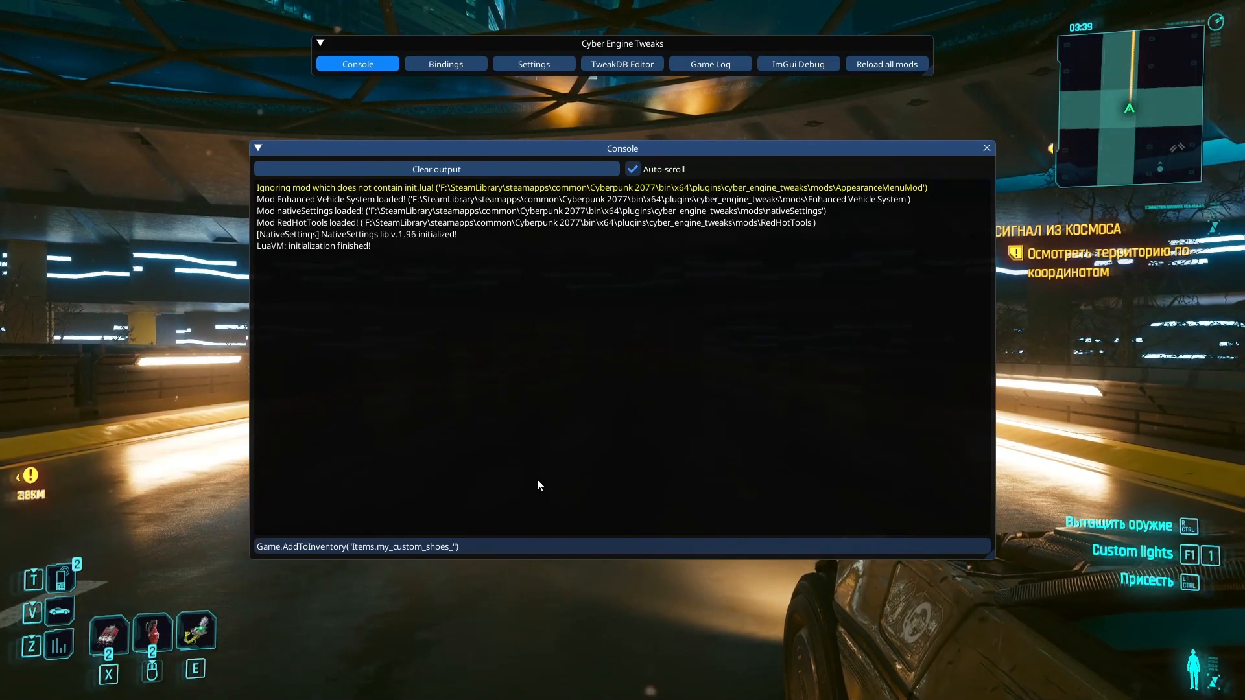
{"action": "key", "text": "Return"}
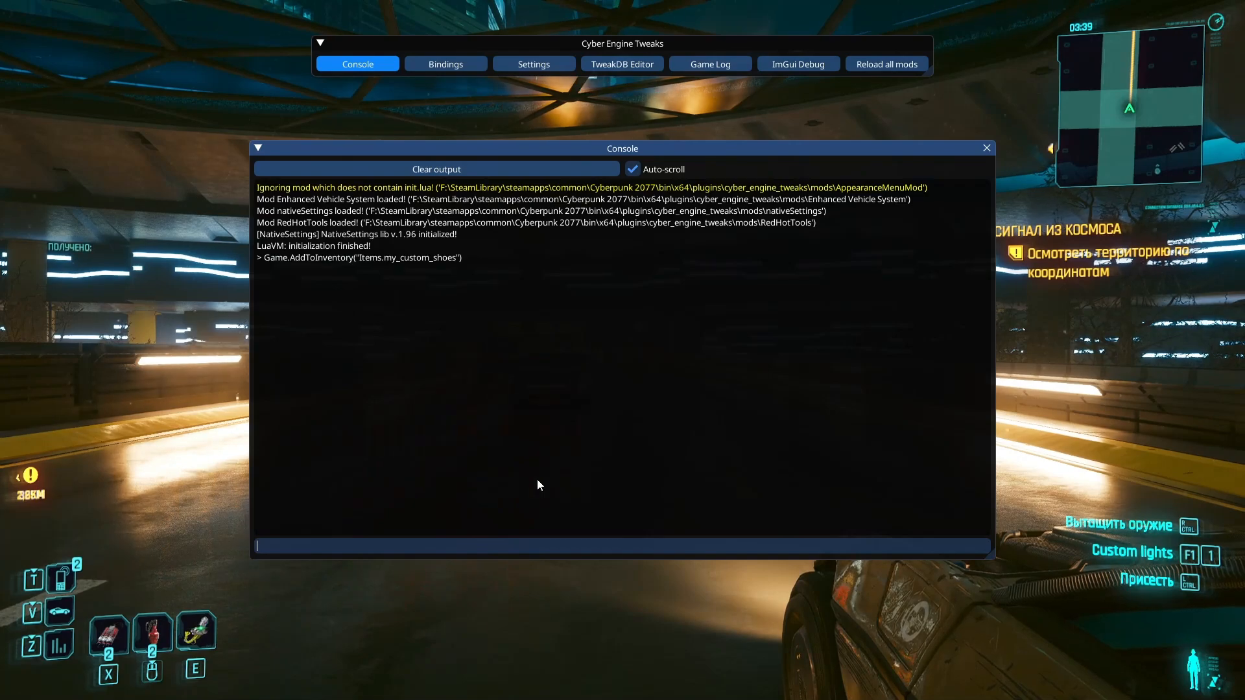
Step: Close the console and open the clothing set's wardrobe from the character's equipment screen
{"action": "key", "text": "grave"}
{"action": "key", "text": "i"}
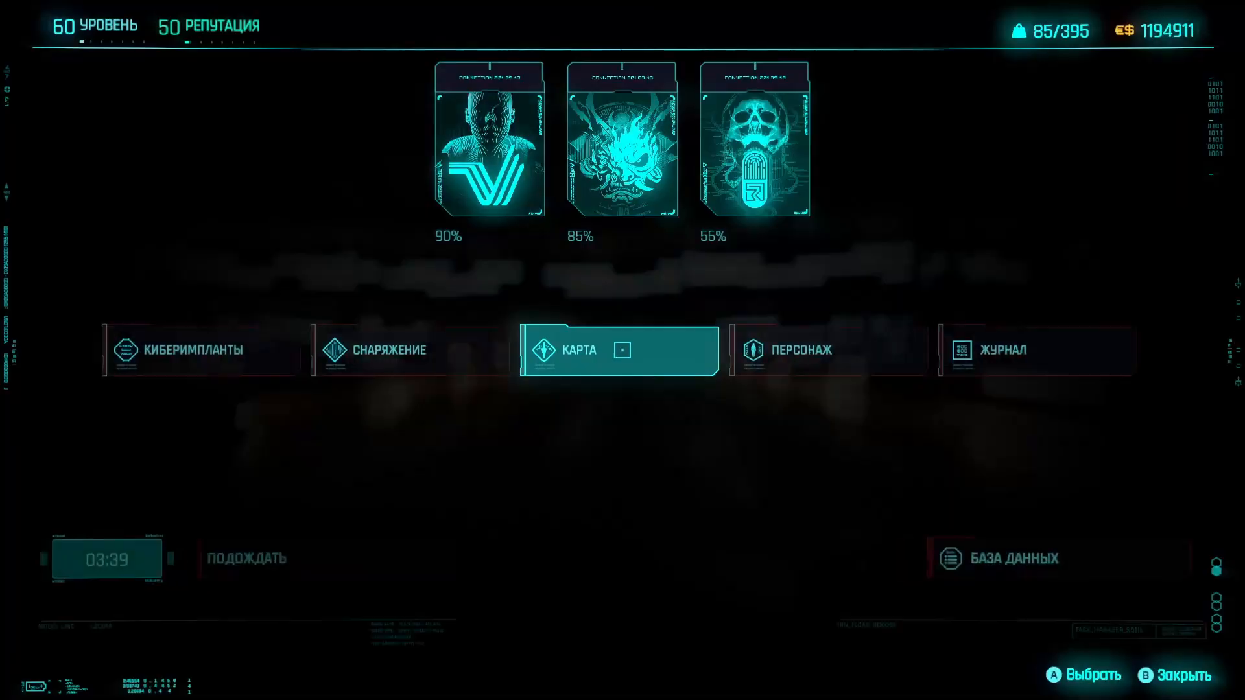
{"action": "left_click", "coordinate": [411, 350]}
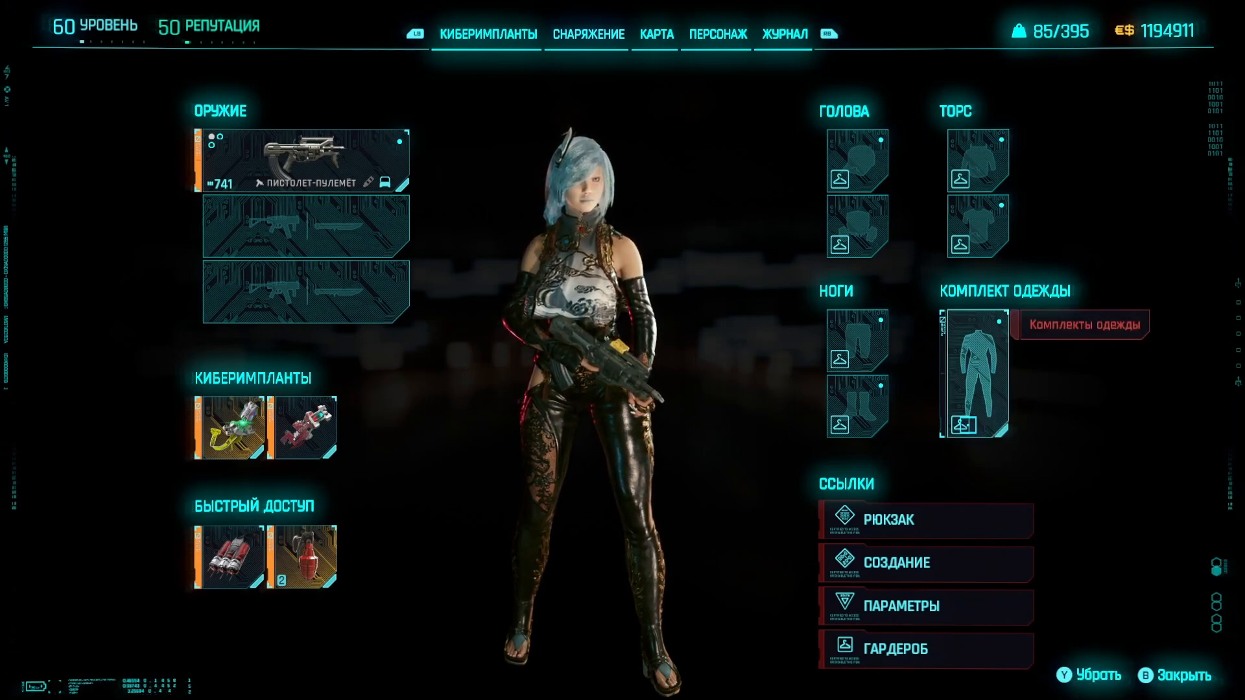
{"action": "left_click", "coordinate": [964, 425]}
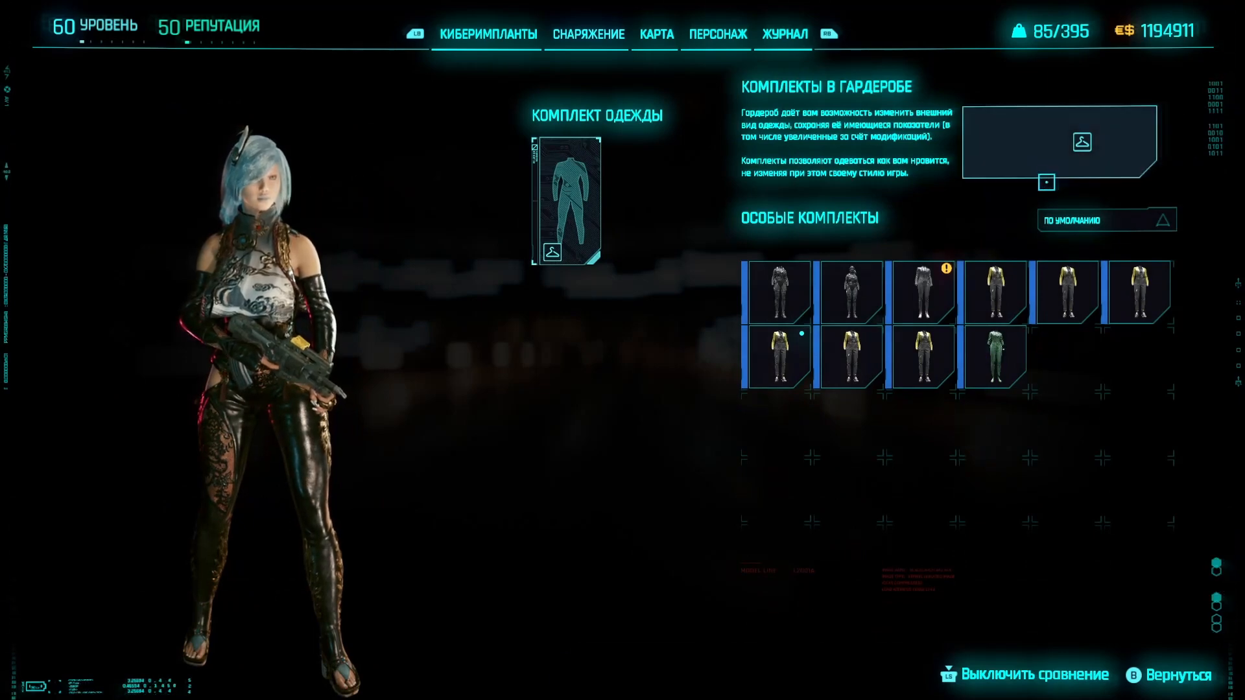
{"action": "left_click", "coordinate": [1049, 147]}
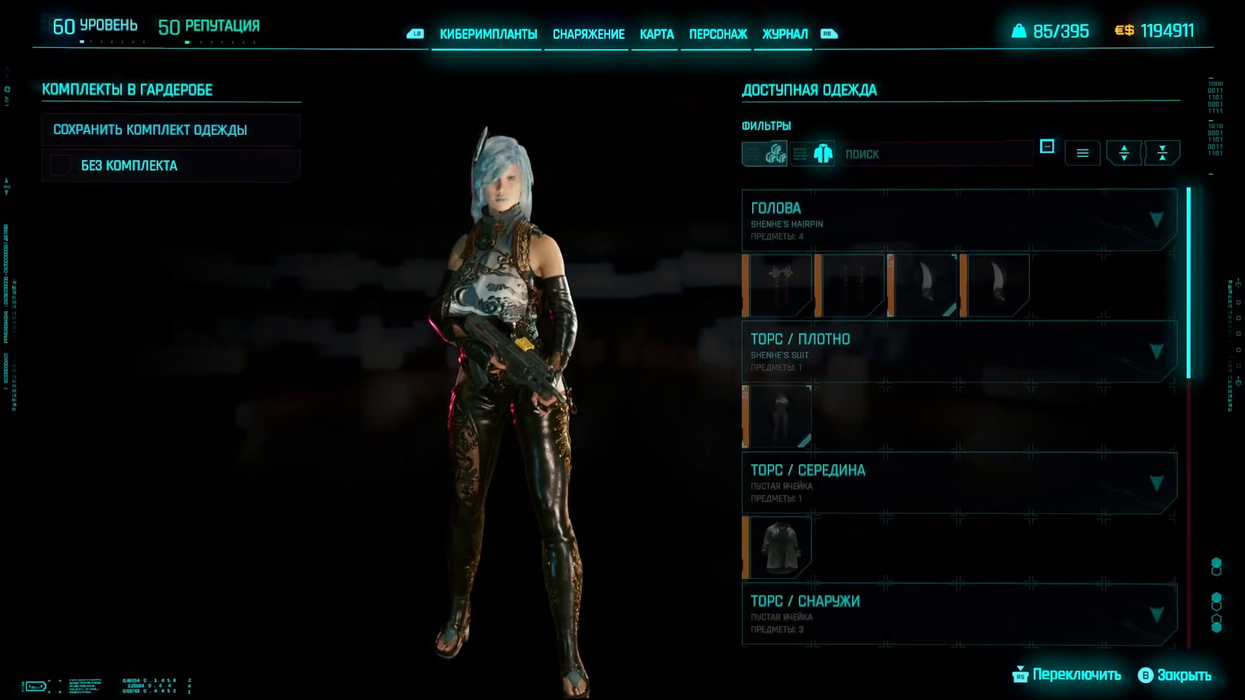
Step: Replace Shenhe's Heels with the Converse Shoes in the feet slot and return to the game world
{"action": "scroll", "coordinate": [959, 390], "scroll_direction": "down", "scroll_amount": 10}
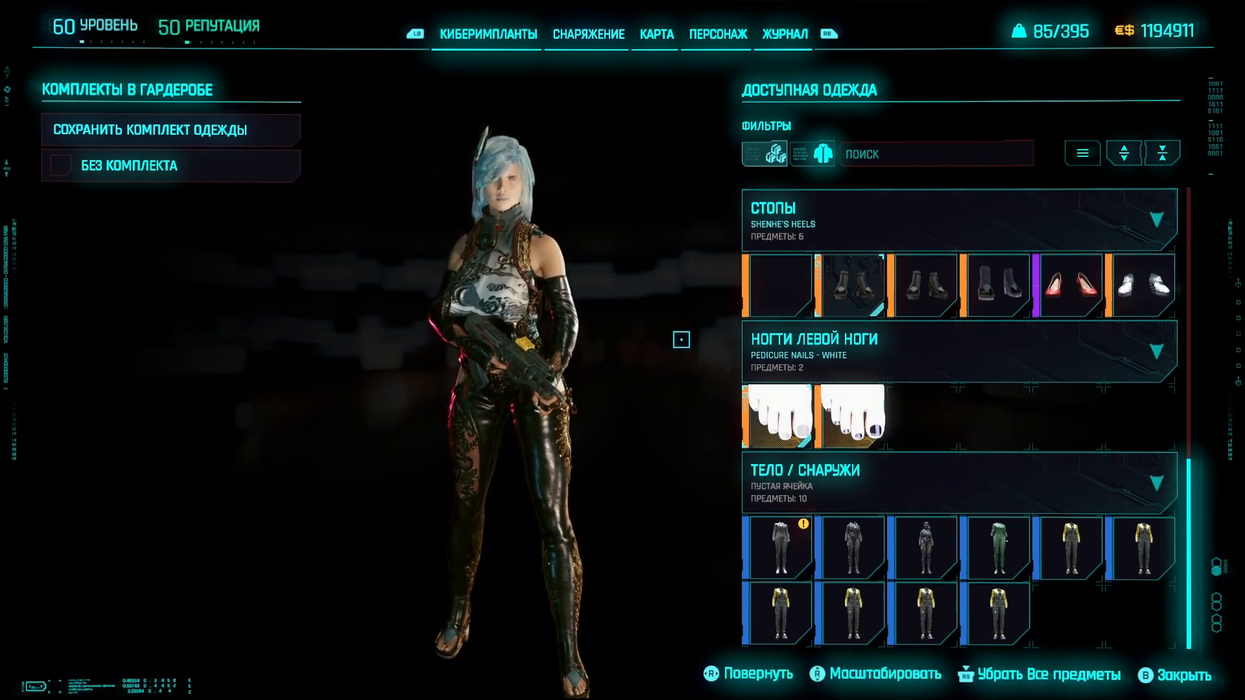
{"action": "mouse_move", "coordinate": [757, 296]}
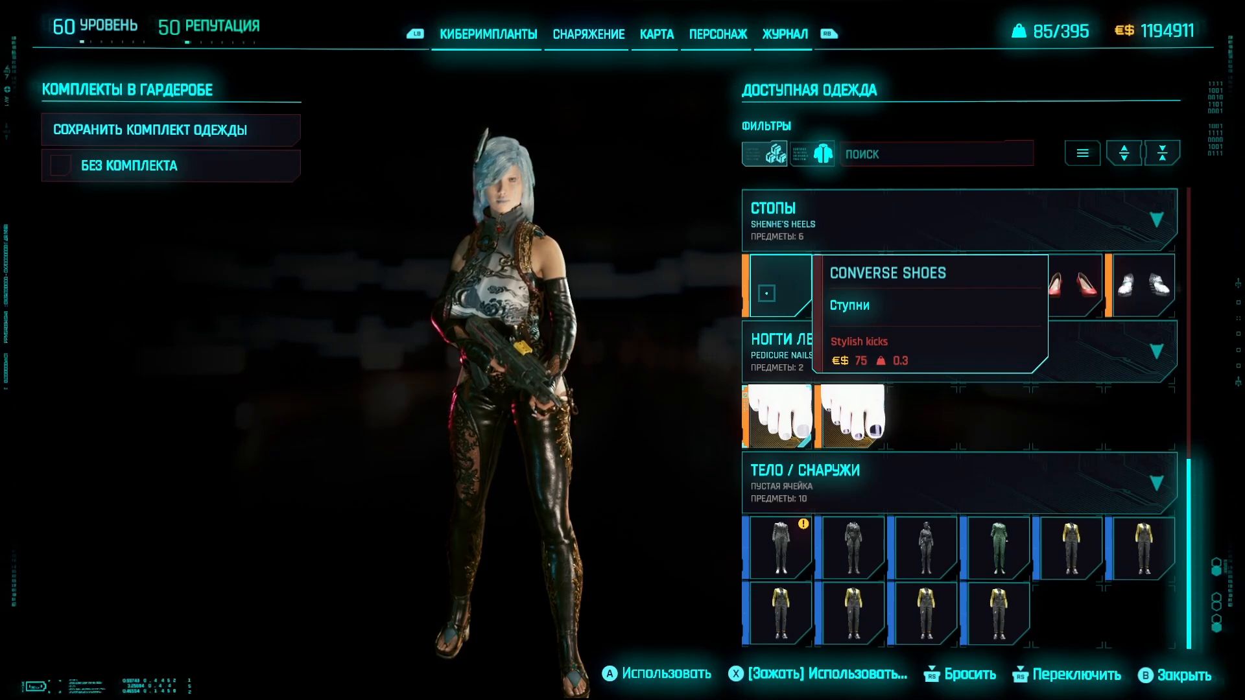
{"action": "left_click", "coordinate": [837, 289]}
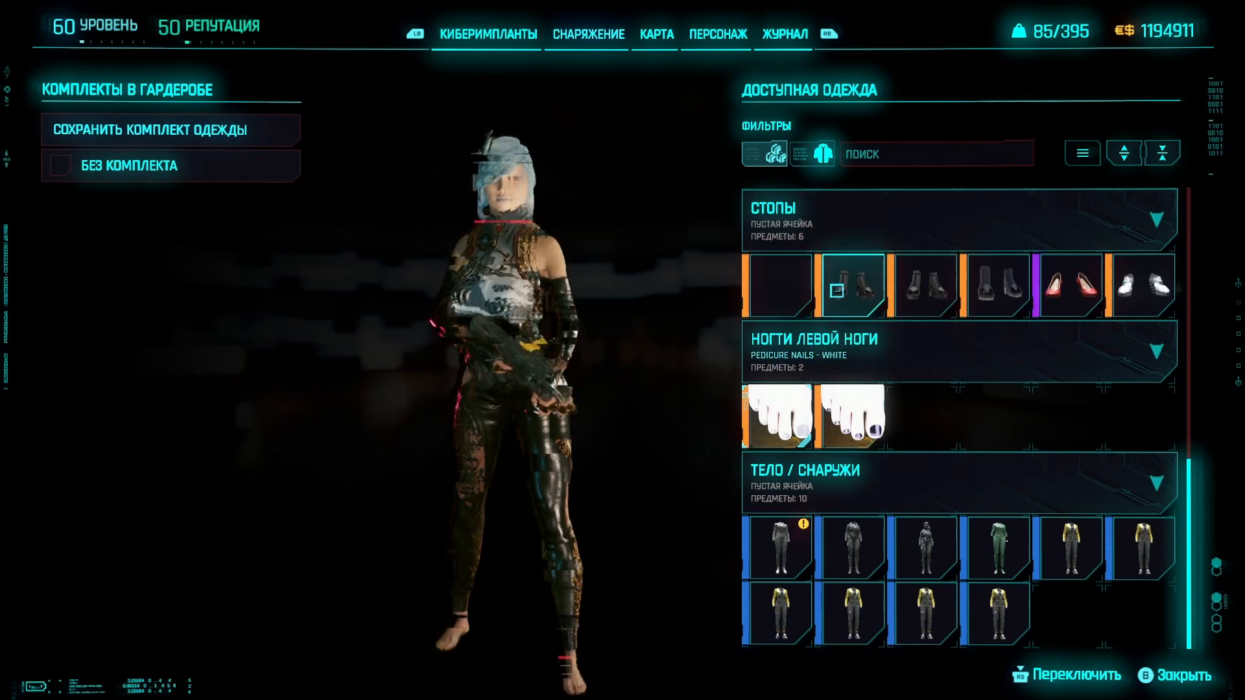
{"action": "left_click", "coordinate": [775, 292]}
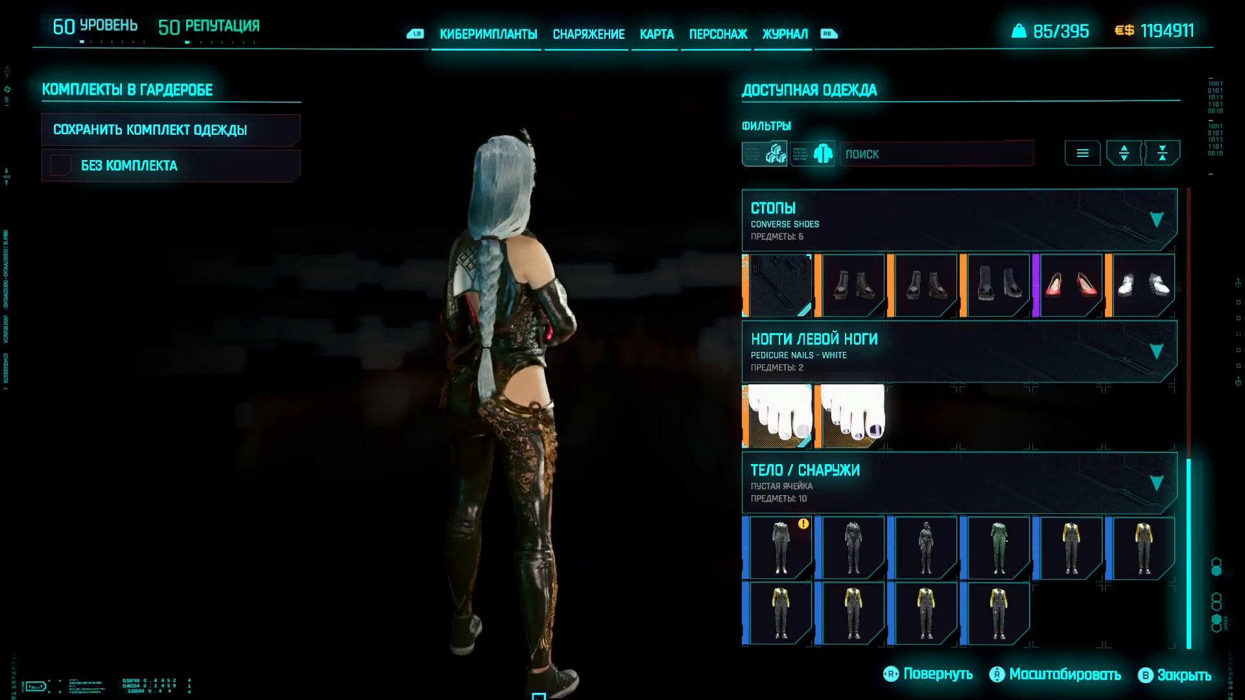
{"action": "key", "text": "Escape"}
{"action": "key", "text": "Escape"}
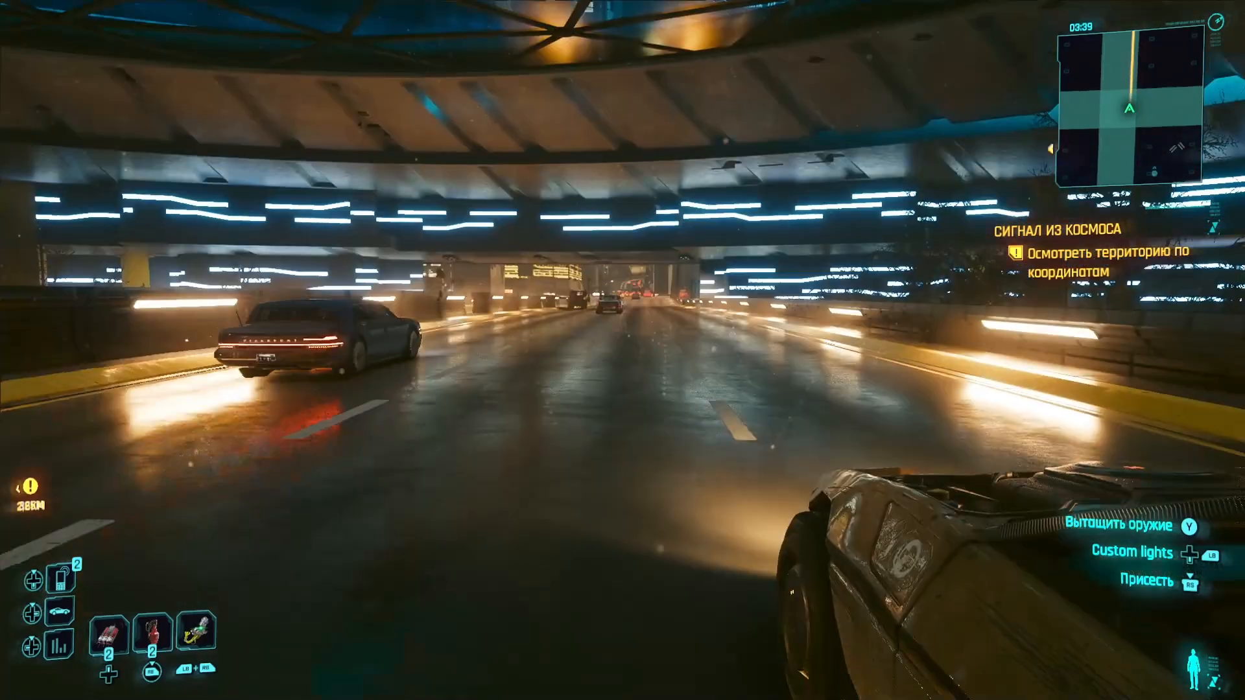
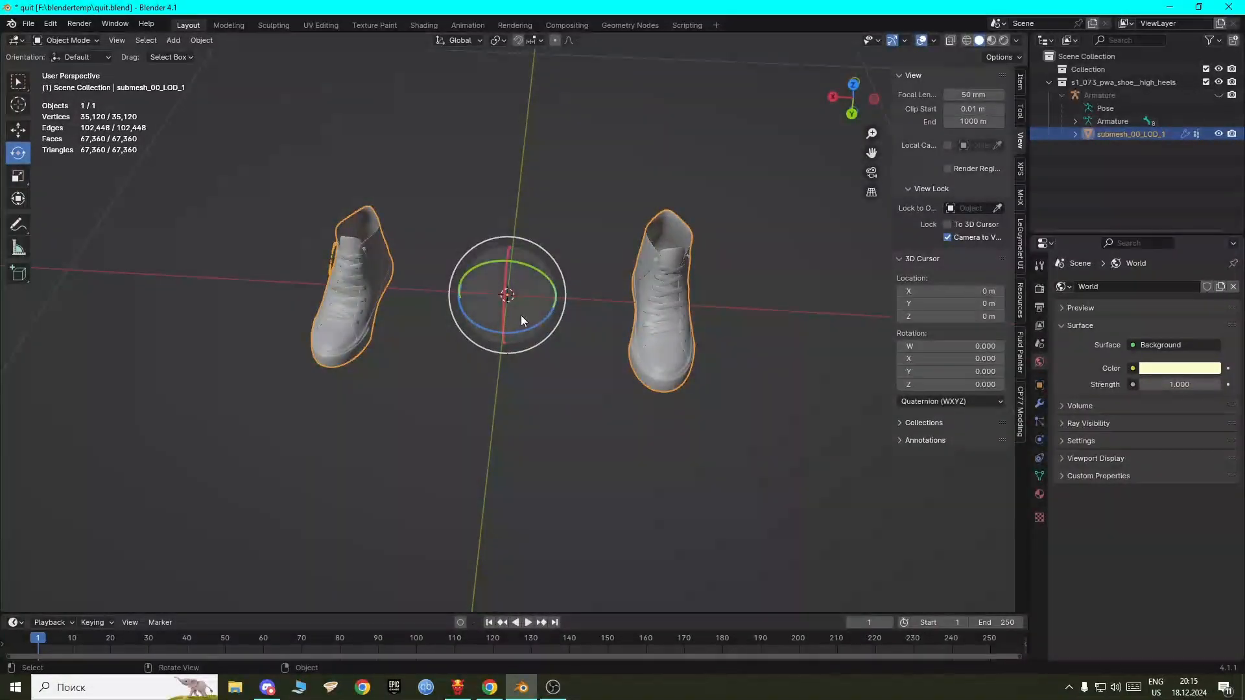
Step: Look over the shoe mesh in Blender and open the Shading workspace
{"action": "middle_click_drag", "start_coordinate": [522, 321], "coordinate": [409, 303]}
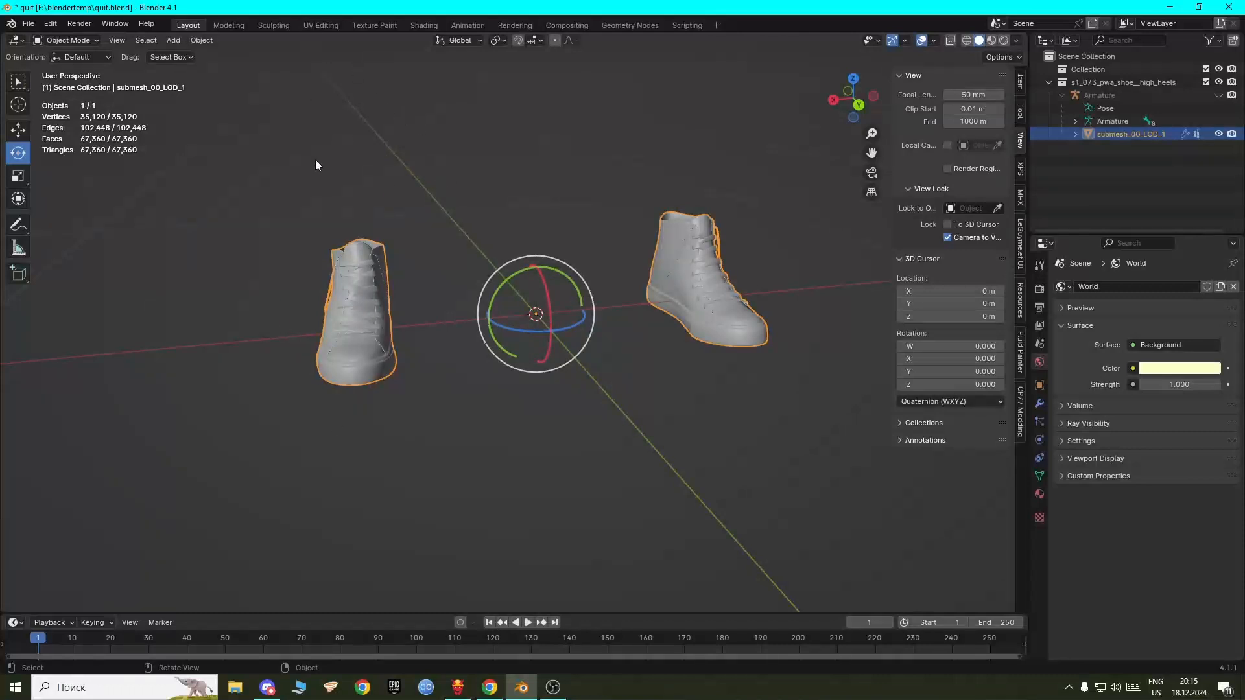
{"action": "left_click", "coordinate": [422, 25]}
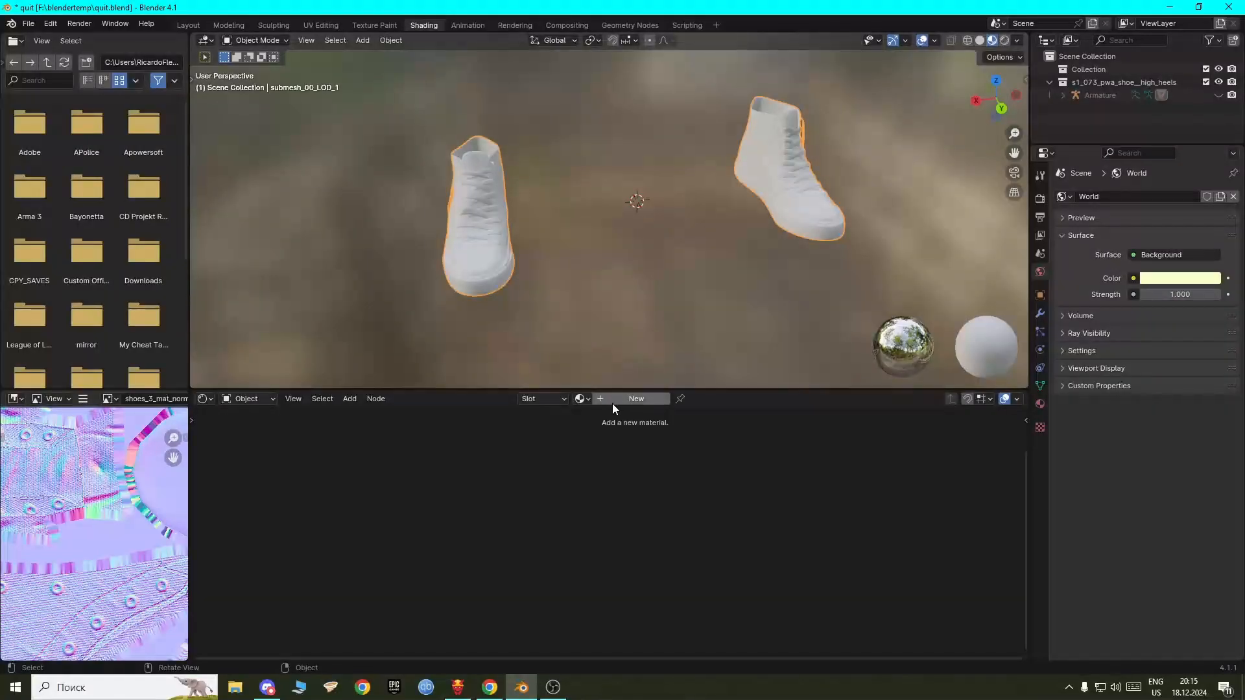
{"action": "left_click", "coordinate": [581, 399]}
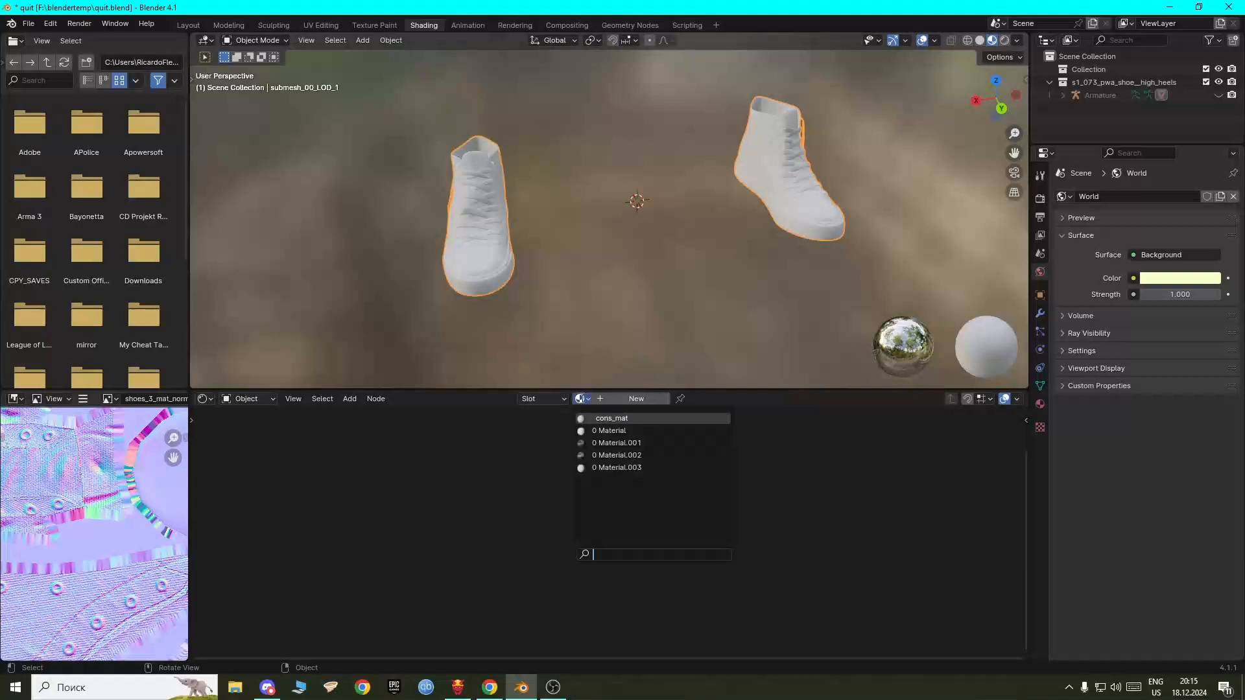
{"action": "left_click", "coordinate": [609, 418]}
{"action": "middle_click_drag", "start_coordinate": [465, 566], "coordinate": [500, 536]}
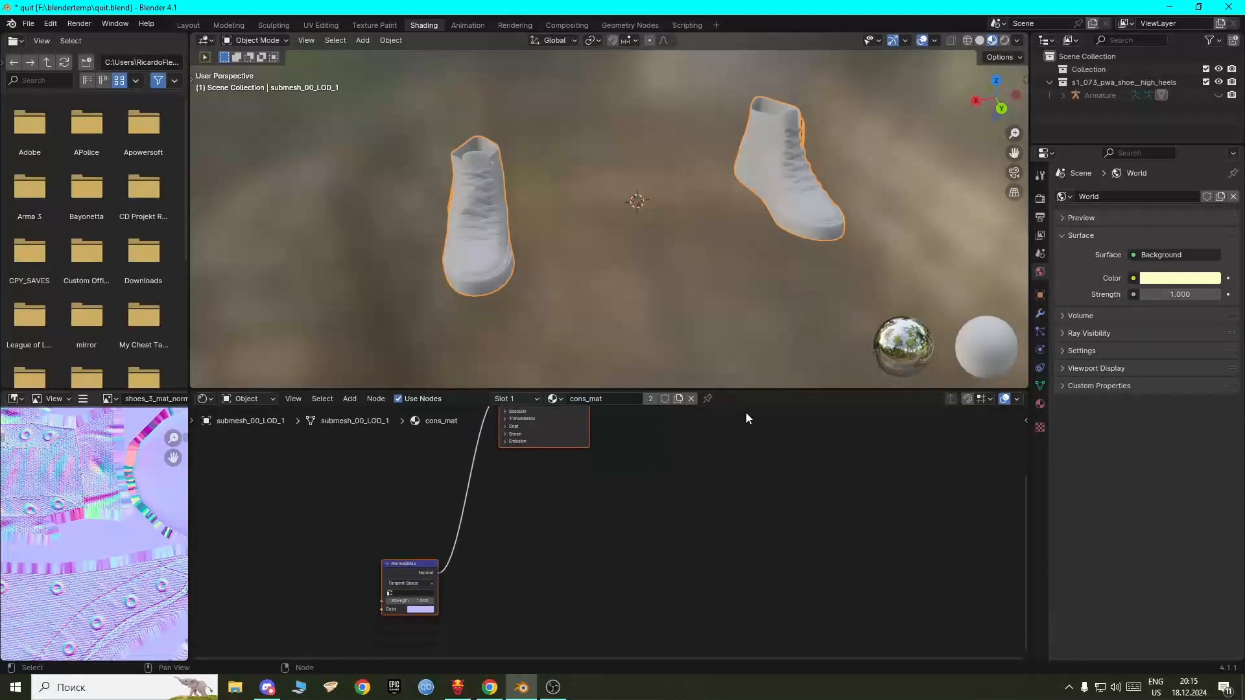
{"action": "left_click", "coordinate": [690, 399]}
Step: Create a new material for the shoe mesh and open the project's raw textures folder from WolvenKit beside Blender's node editor
{"action": "left_click", "coordinate": [617, 403]}
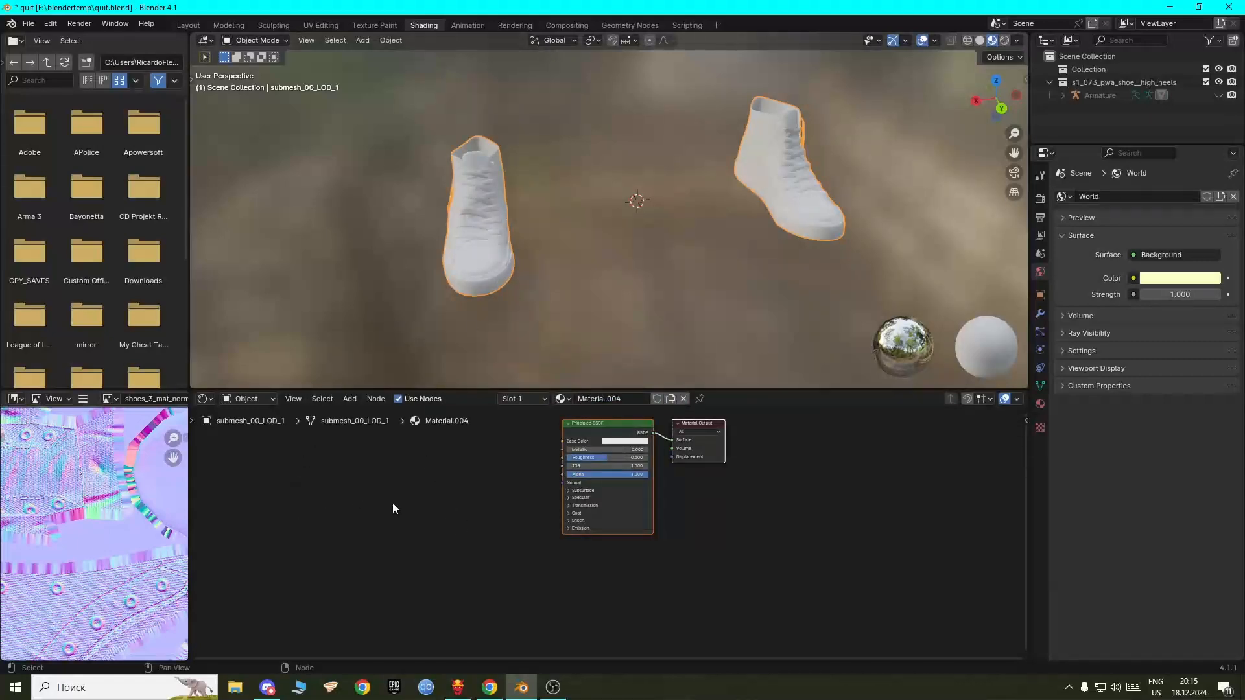
{"action": "key", "text": "alt+Tab"}
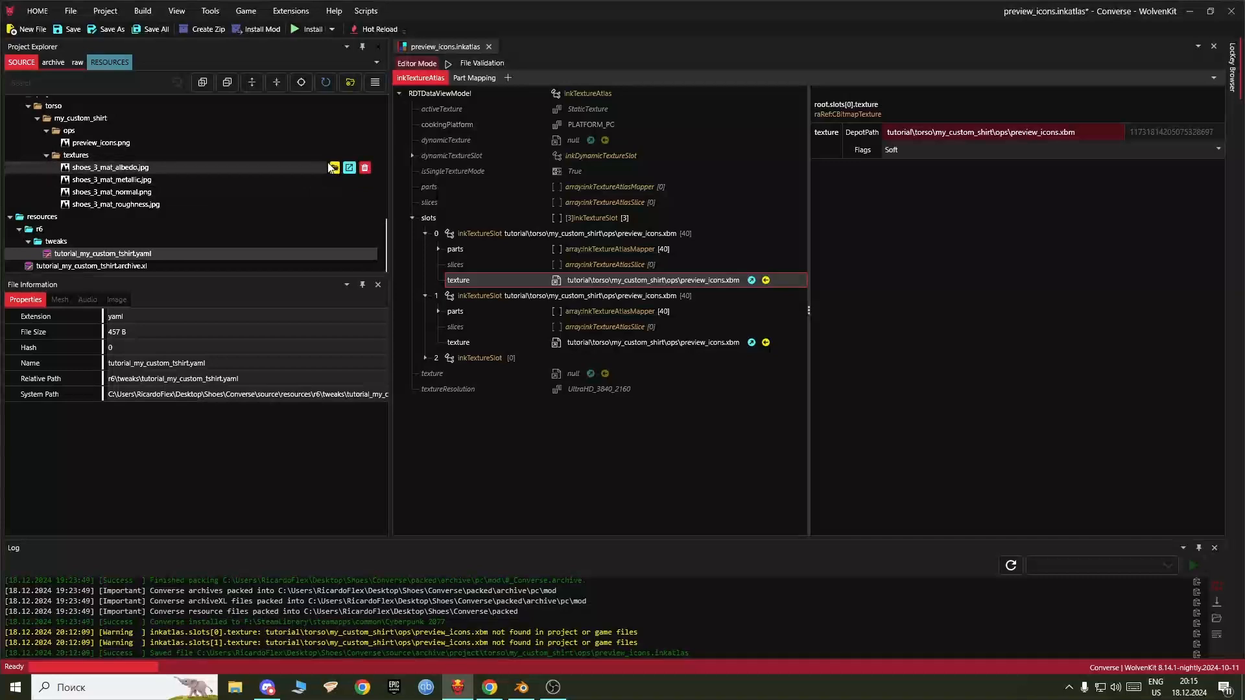
{"action": "left_click", "coordinate": [335, 168]}
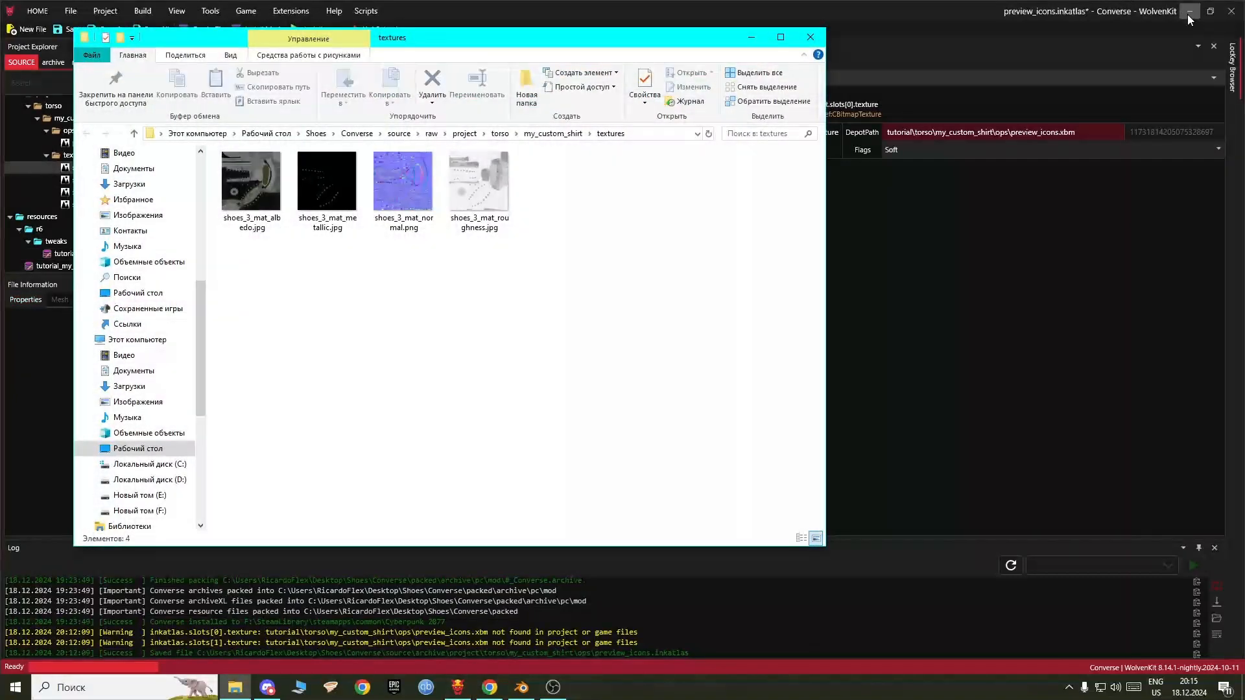
{"action": "left_click", "coordinate": [1190, 12]}
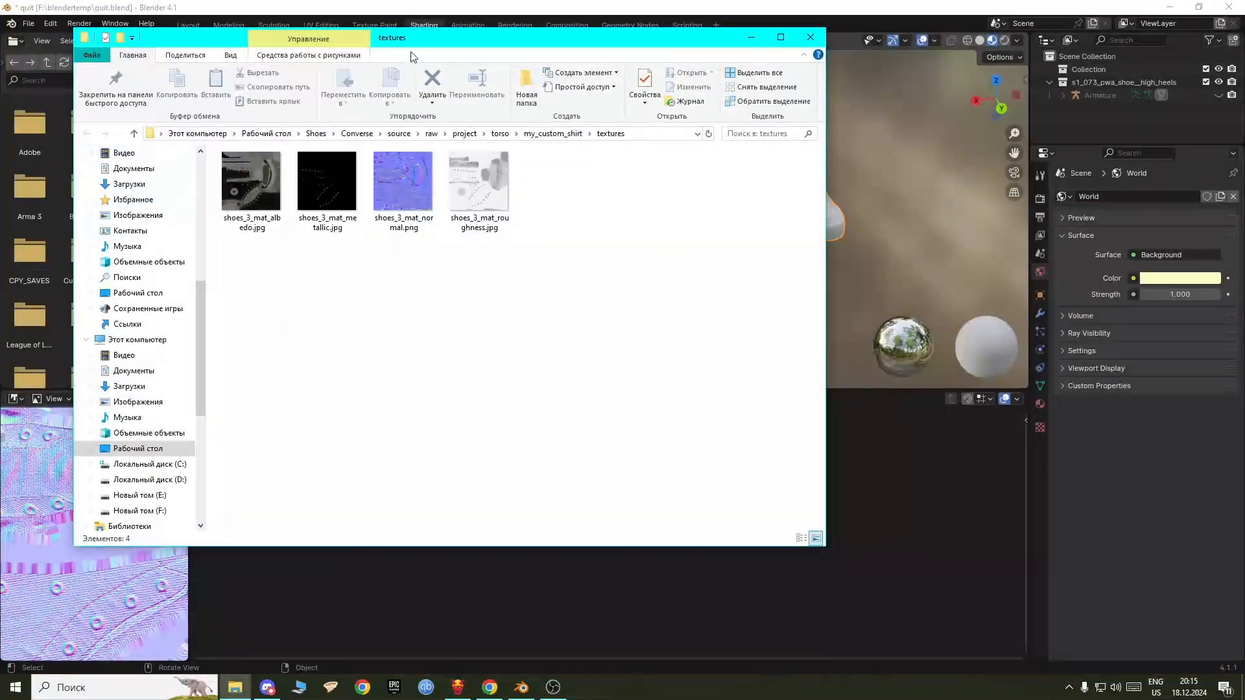
{"action": "left_click_drag", "start_coordinate": [413, 43], "coordinate": [1008, 69]}
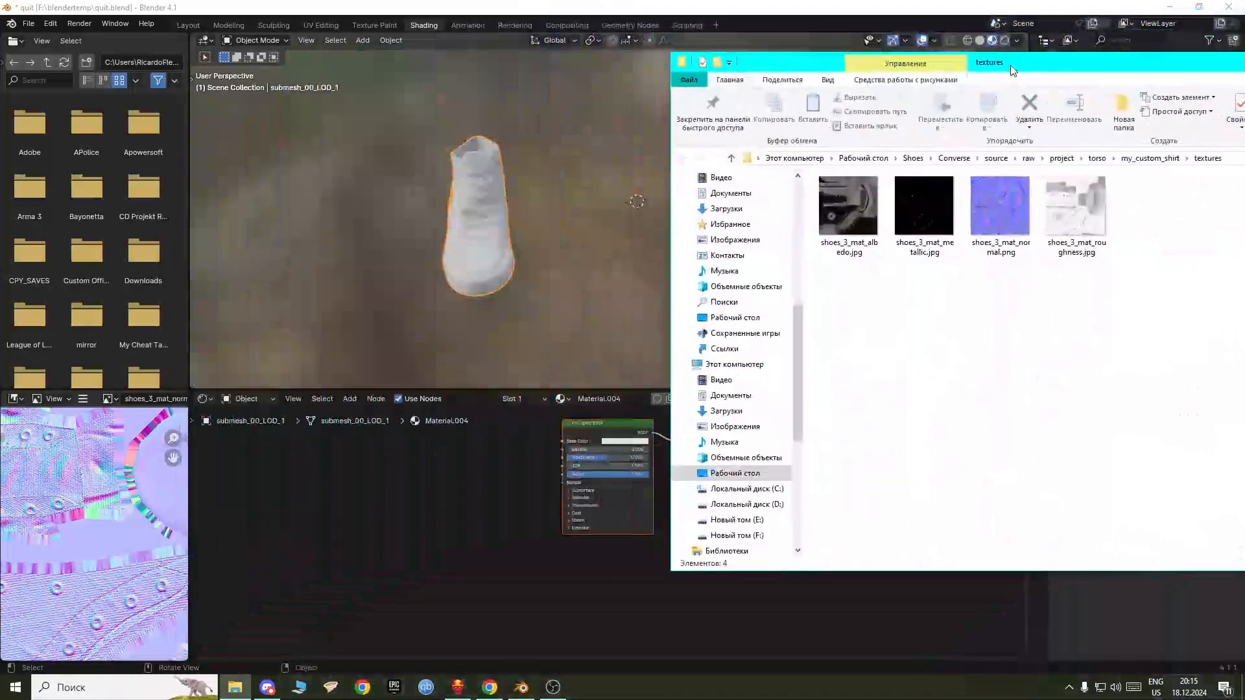
Step: Add the albedo, metallic, normal and roughness images of shoes_3_mat as texture nodes and put the textures folder away
{"action": "left_click", "coordinate": [814, 248]}
{"action": "left_click_drag", "start_coordinate": [388, 478], "coordinate": [387, 478]}
{"action": "left_click_drag", "start_coordinate": [922, 207], "coordinate": [279, 493]}
{"action": "left_click_drag", "start_coordinate": [998, 208], "coordinate": [490, 496]}
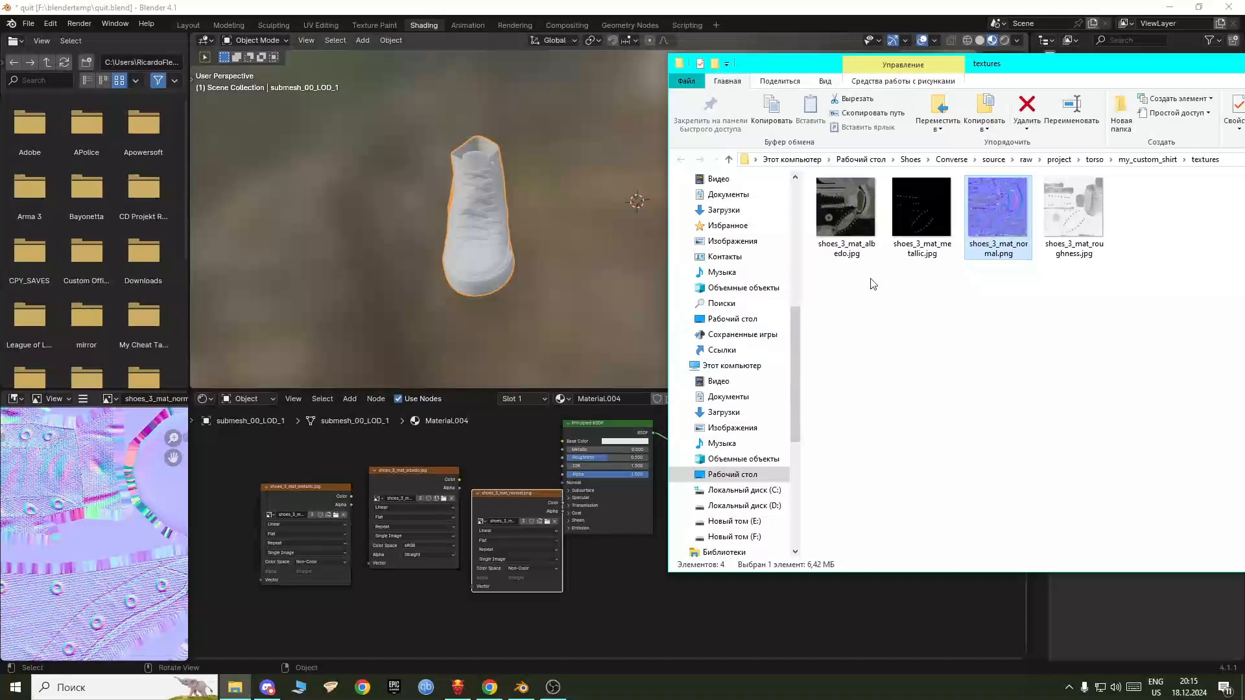
{"action": "left_click_drag", "start_coordinate": [1067, 208], "coordinate": [357, 613]}
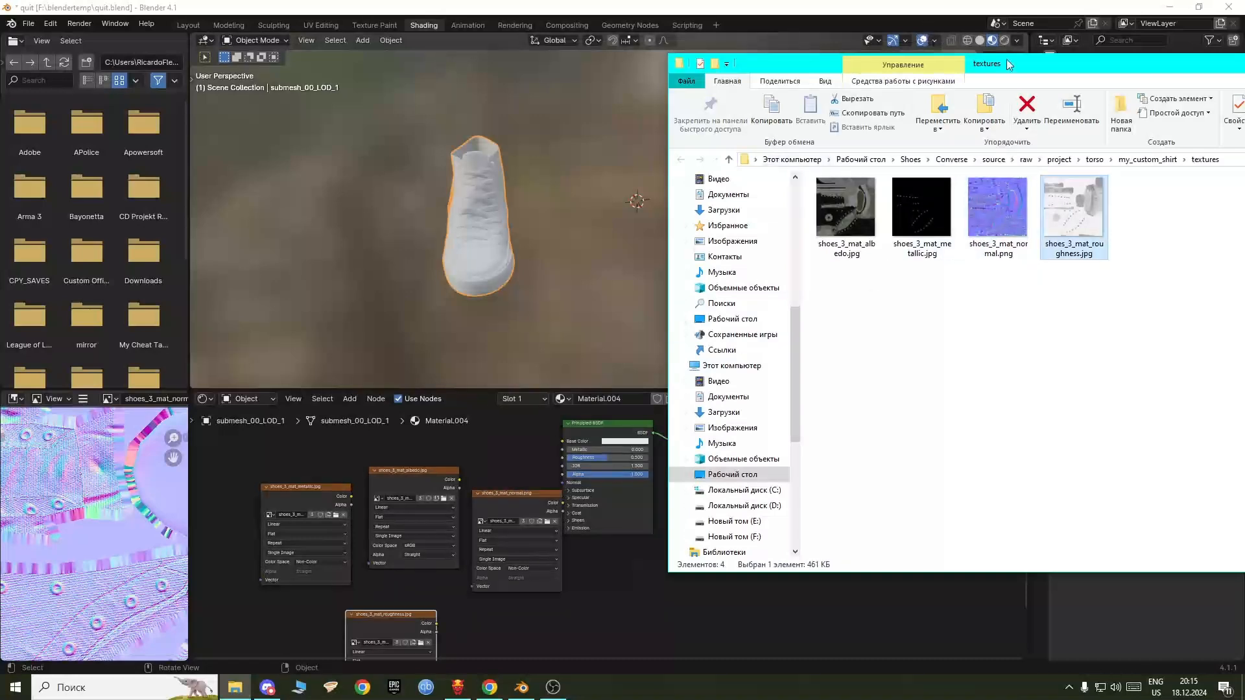
{"action": "left_click_drag", "start_coordinate": [1015, 69], "coordinate": [696, 118]}
{"action": "left_click", "coordinate": [1067, 116]}
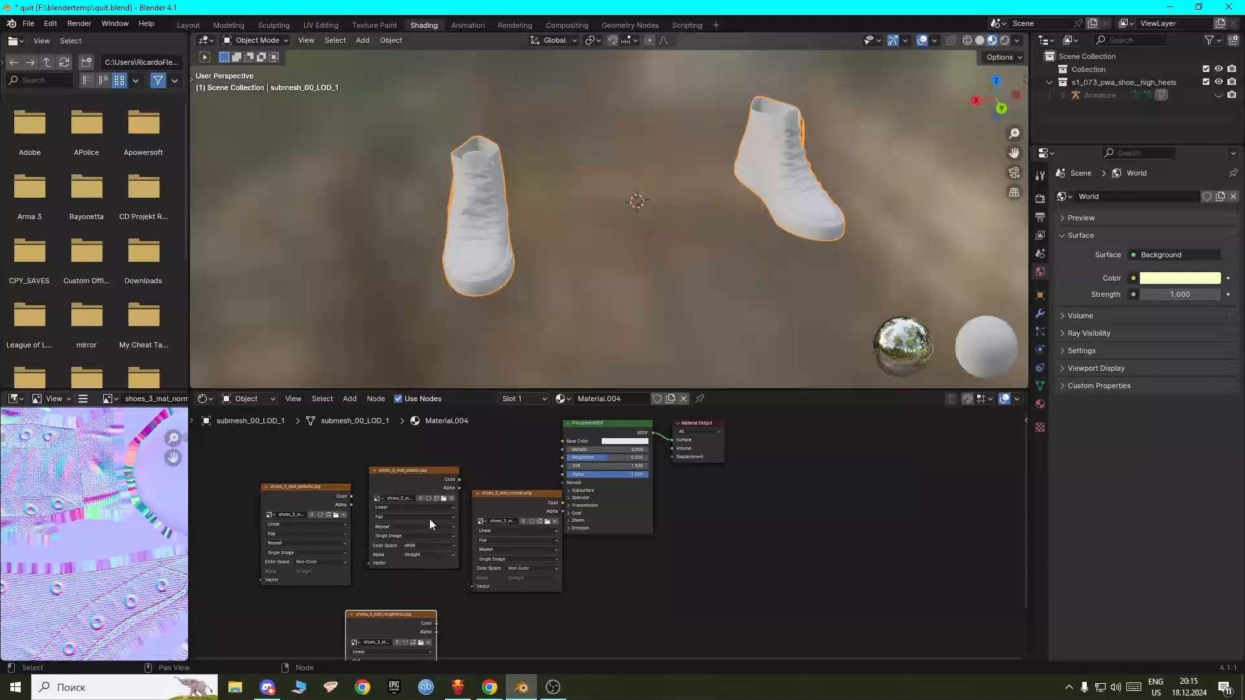
Step: Arrange the albedo, metallic, roughness and normal texture nodes in a column before the Principled BSDF node
{"action": "left_click_drag", "start_coordinate": [413, 490], "coordinate": [438, 442]}
{"action": "left_click_drag", "start_coordinate": [491, 566], "coordinate": [717, 561]}
{"action": "left_click_drag", "start_coordinate": [305, 484], "coordinate": [426, 482]}
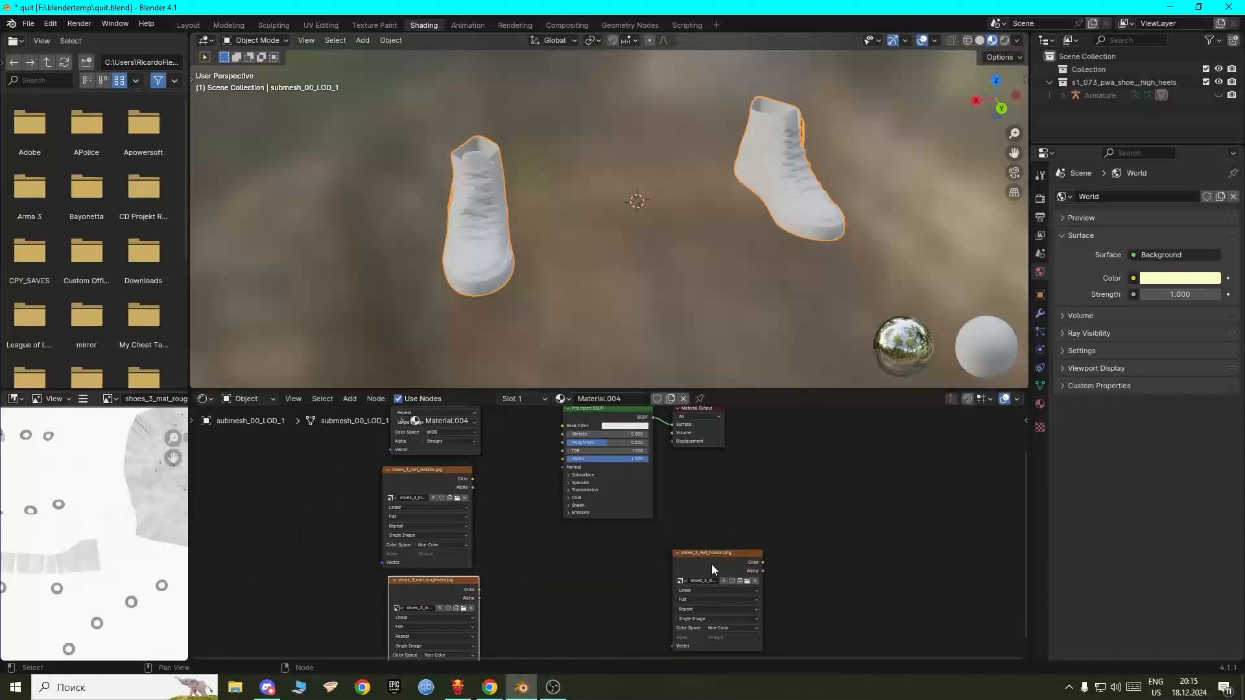
{"action": "left_click_drag", "start_coordinate": [716, 570], "coordinate": [423, 587]}
Step: Examine the Alpha and Color Space options of the shoes_3_mat_normal.png texture node without changing them
{"action": "scroll", "coordinate": [504, 508], "scroll_direction": "down", "scroll_amount": 2}
{"action": "scroll", "coordinate": [513, 543], "scroll_direction": "up", "scroll_amount": 4}
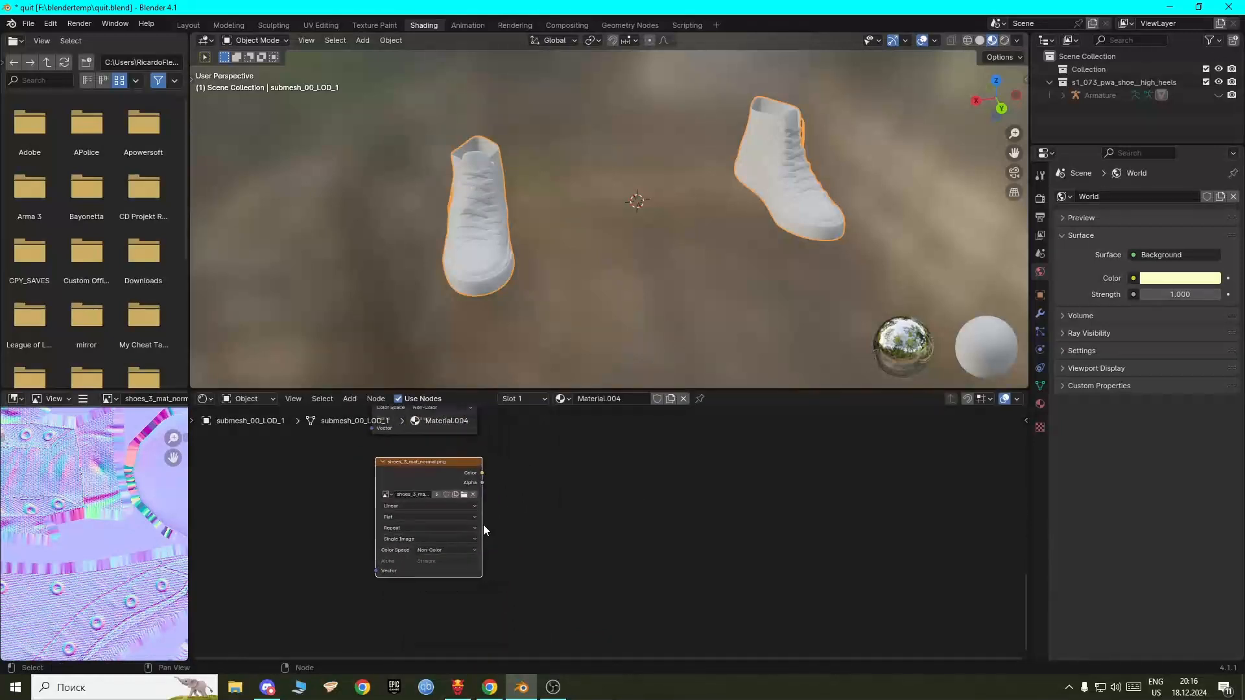
{"action": "left_click", "coordinate": [459, 549]}
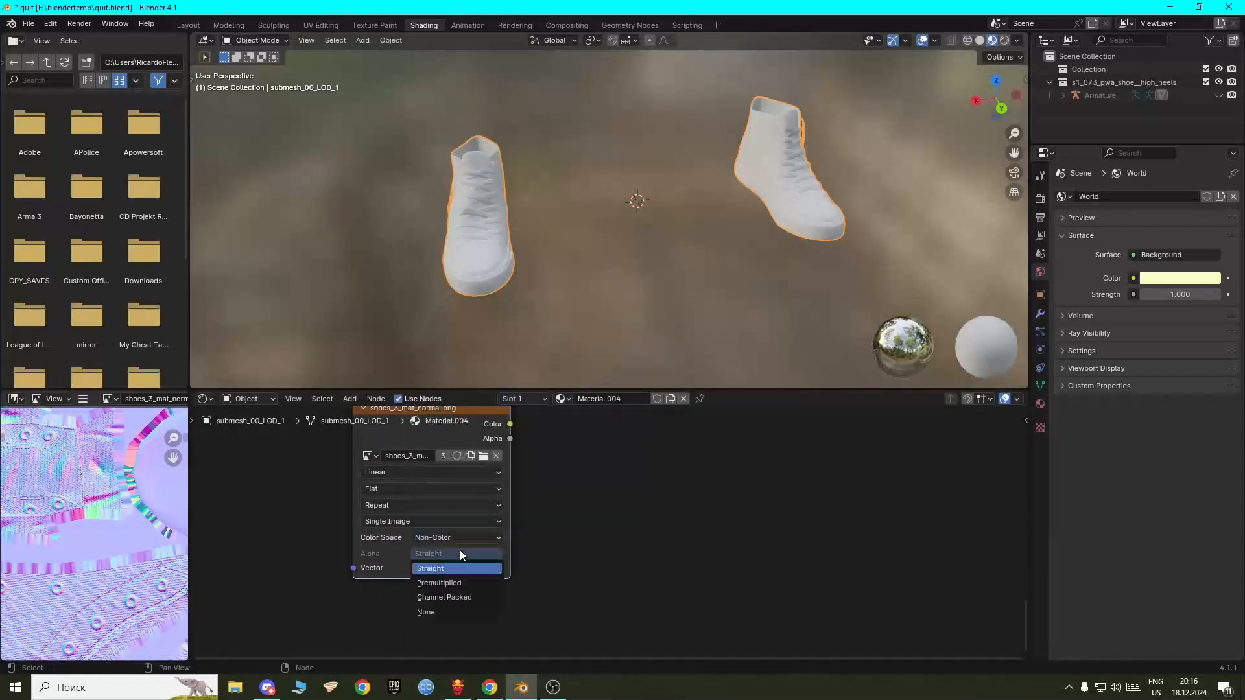
{"action": "left_click", "coordinate": [464, 539]}
{"action": "left_click", "coordinate": [561, 517]}
Step: Review the Color Space settings of the shoes_3_mat albedo and metallic texture nodes
{"action": "middle_click_drag", "start_coordinate": [562, 516], "coordinate": [581, 655]}
{"action": "scroll", "coordinate": [566, 545], "scroll_direction": "down", "scroll_amount": 6}
{"action": "middle_click_drag", "start_coordinate": [544, 430], "coordinate": [543, 615]}
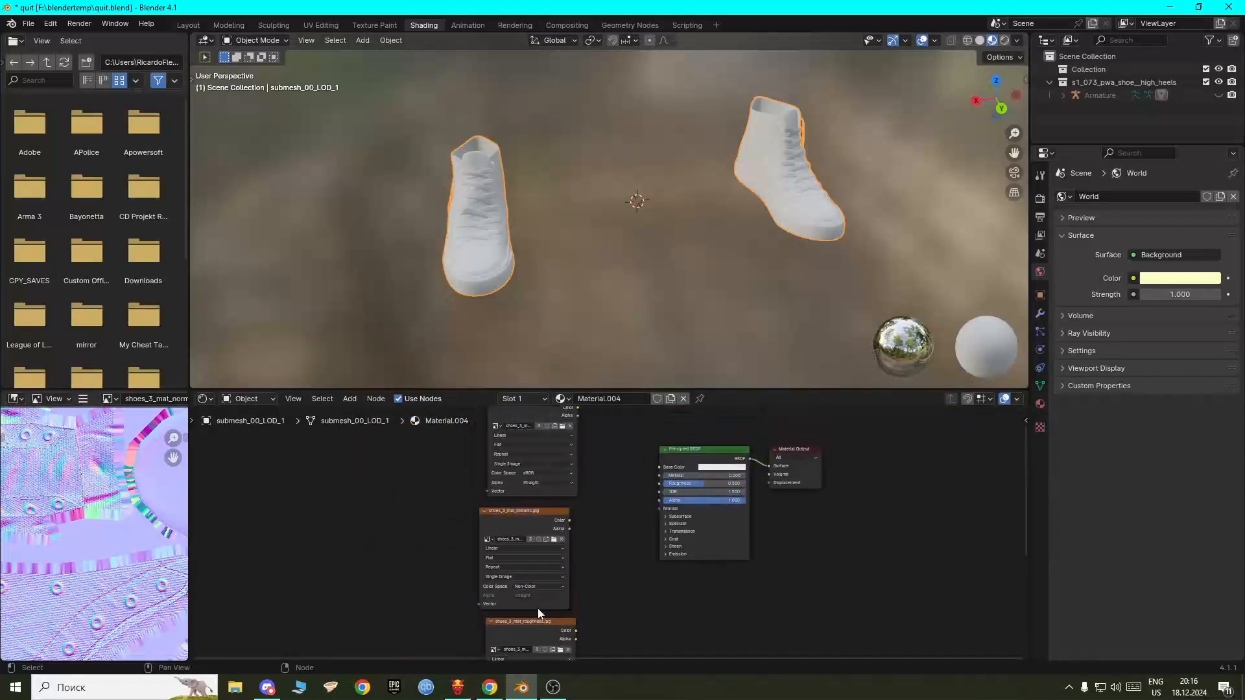
{"action": "scroll", "coordinate": [539, 516], "scroll_direction": "up", "scroll_amount": 6}
{"action": "middle_click_drag", "start_coordinate": [552, 521], "coordinate": [560, 633]}
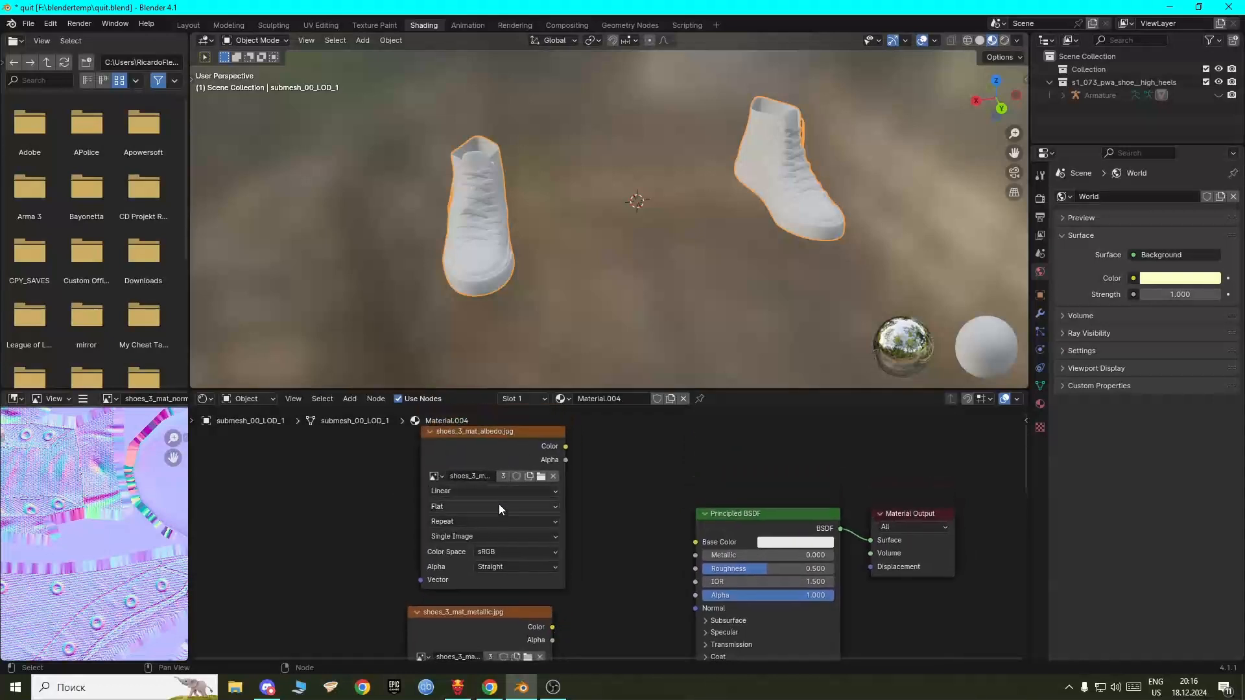
{"action": "left_click", "coordinate": [486, 453]}
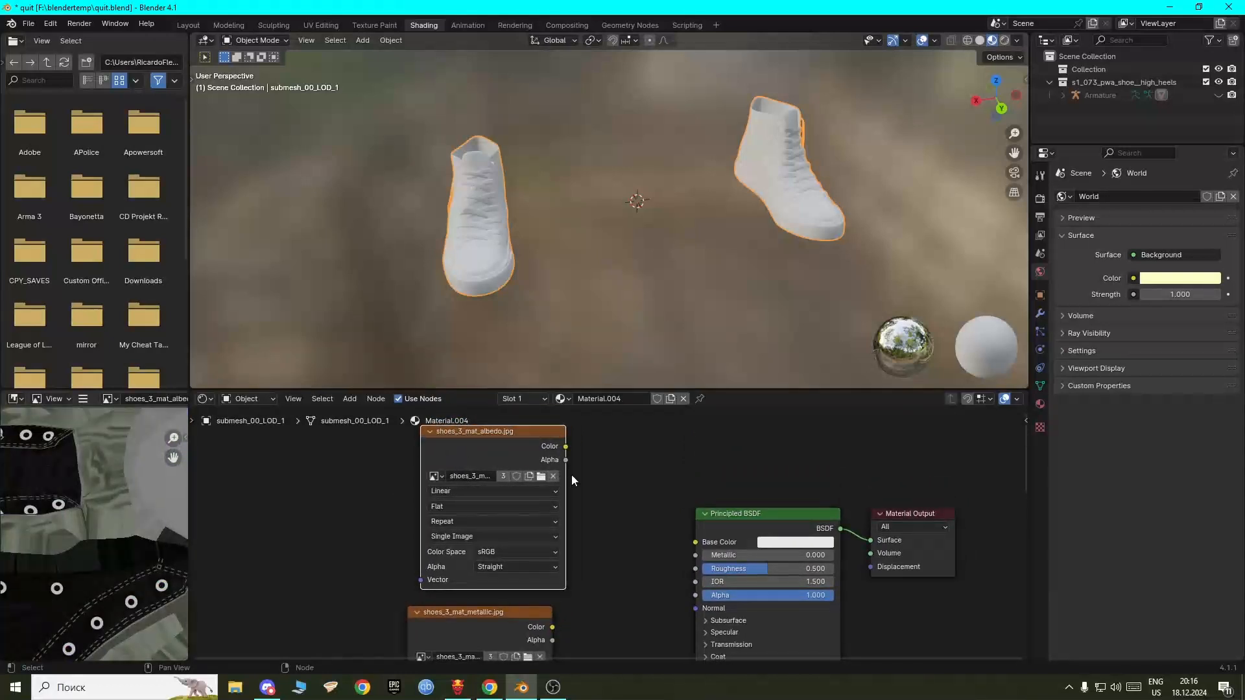
{"action": "middle_click_drag", "start_coordinate": [601, 560], "coordinate": [493, 441]}
{"action": "left_click", "coordinate": [469, 555]}
{"action": "left_click", "coordinate": [470, 556]}
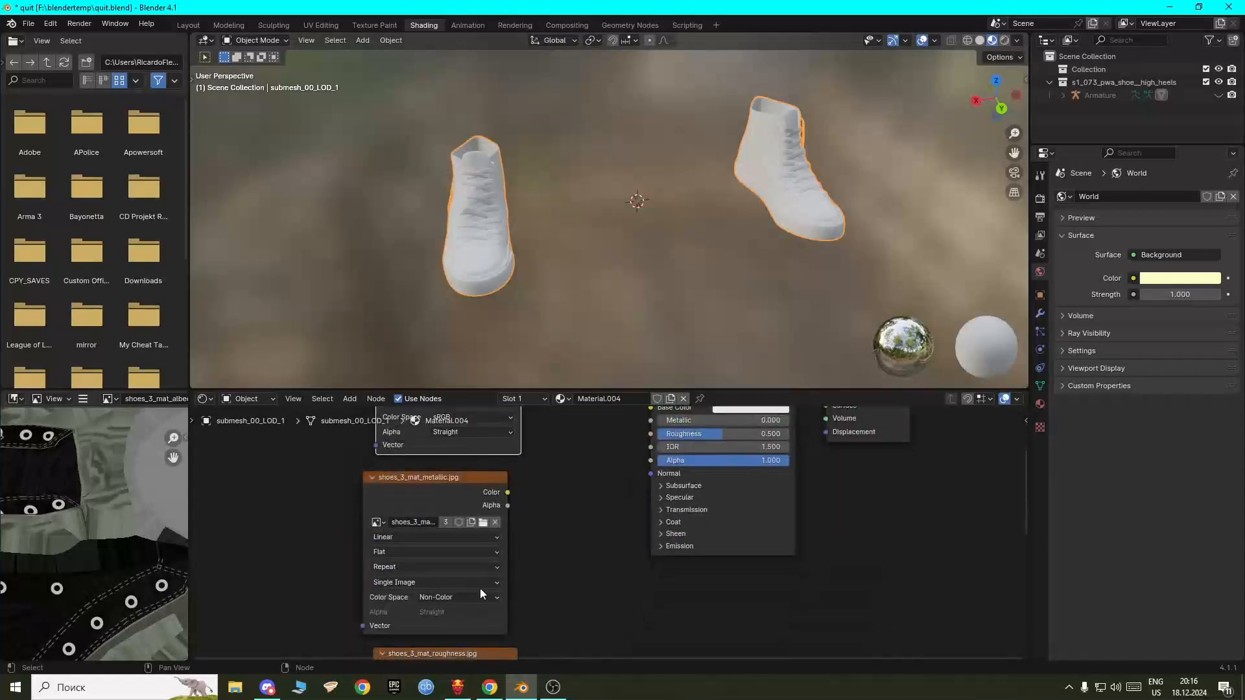
{"action": "scroll", "coordinate": [471, 590], "scroll_direction": "down", "scroll_amount": 1}
{"action": "middle_click_drag", "start_coordinate": [469, 561], "coordinate": [408, 650]}
{"action": "middle_click_drag", "start_coordinate": [461, 537], "coordinate": [462, 615]}
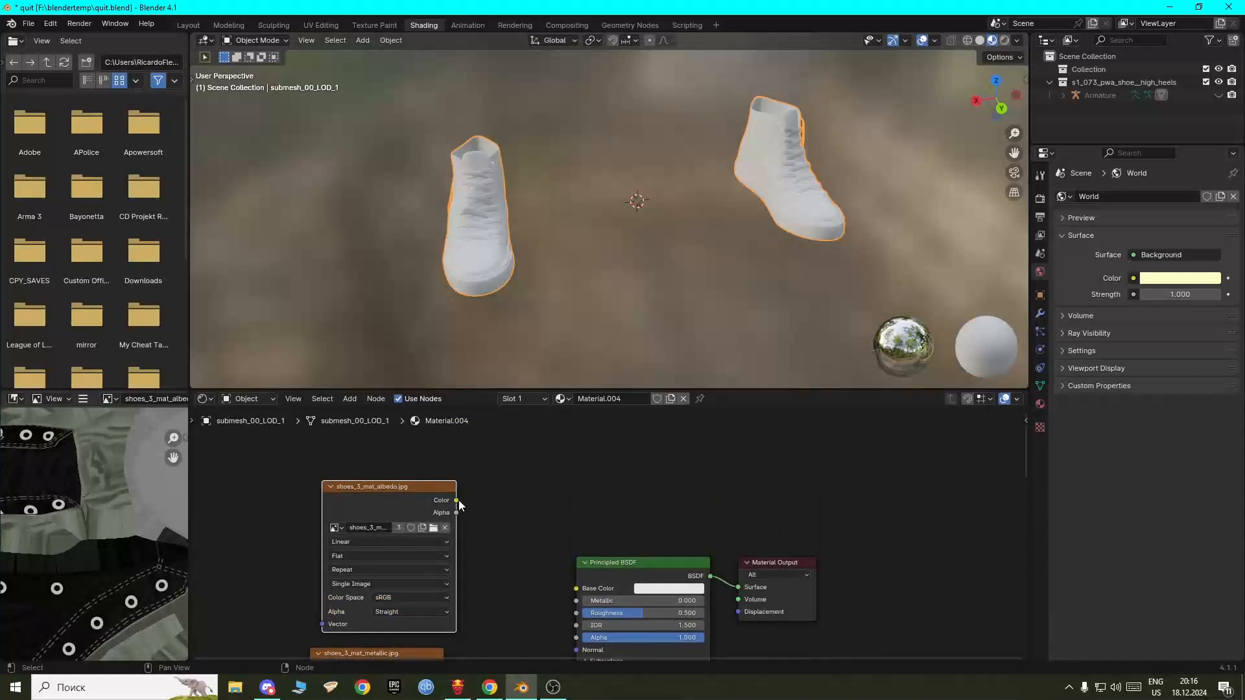
Step: Link the Color outputs of the albedo, metallic and roughness textures to the Principled BSDF's Base Color, Metallic and Roughness inputs
{"action": "left_click_drag", "start_coordinate": [456, 501], "coordinate": [466, 495]}
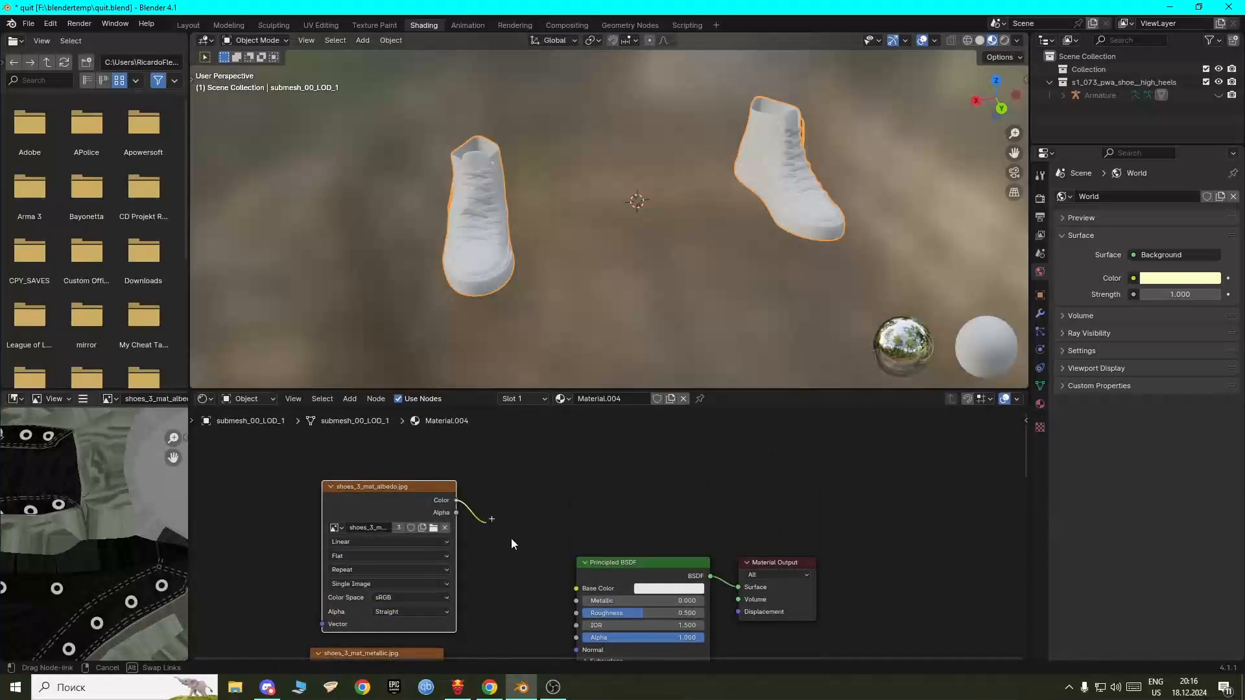
{"action": "left_click_drag", "start_coordinate": [589, 593], "coordinate": [588, 592]}
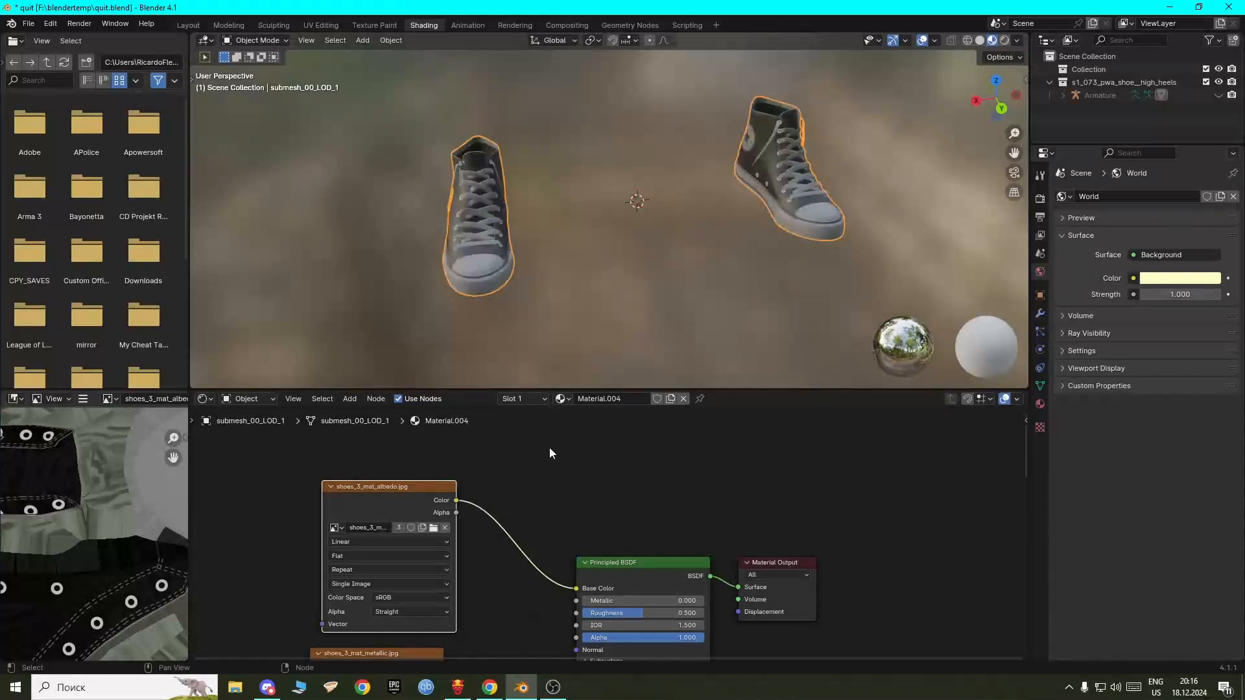
{"action": "middle_click_drag", "start_coordinate": [504, 548], "coordinate": [502, 433]}
{"action": "left_click_drag", "start_coordinate": [441, 553], "coordinate": [575, 487]}
{"action": "key", "text": "Escape"}
{"action": "scroll", "coordinate": [482, 452], "scroll_direction": "down", "scroll_amount": 1}
{"action": "middle_click_drag", "start_coordinate": [481, 453], "coordinate": [489, 487]}
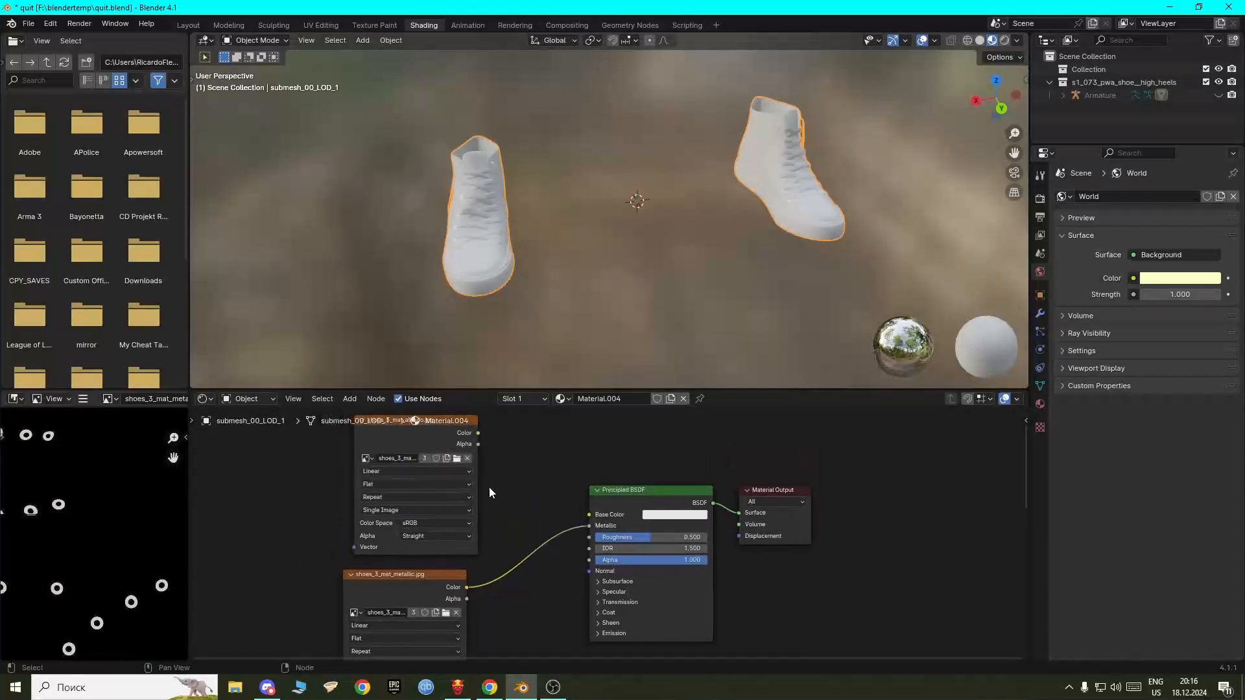
{"action": "left_click_drag", "start_coordinate": [478, 434], "coordinate": [589, 515]}
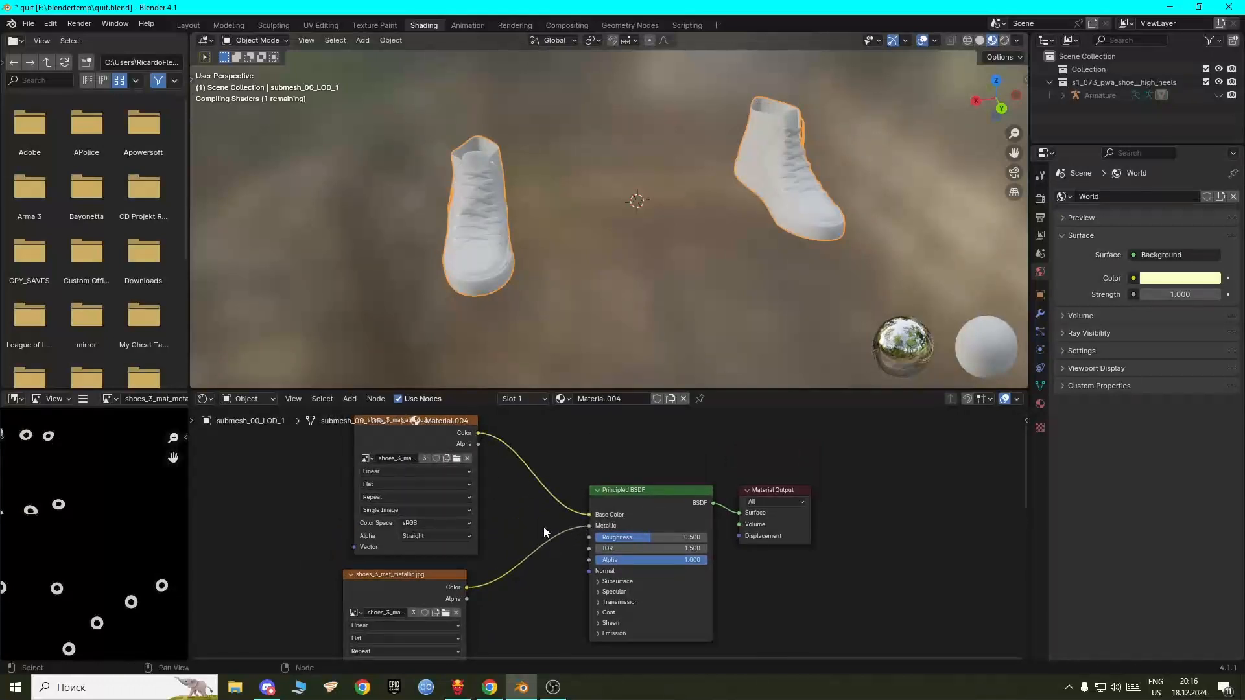
{"action": "middle_click_drag", "start_coordinate": [543, 527], "coordinate": [522, 396]}
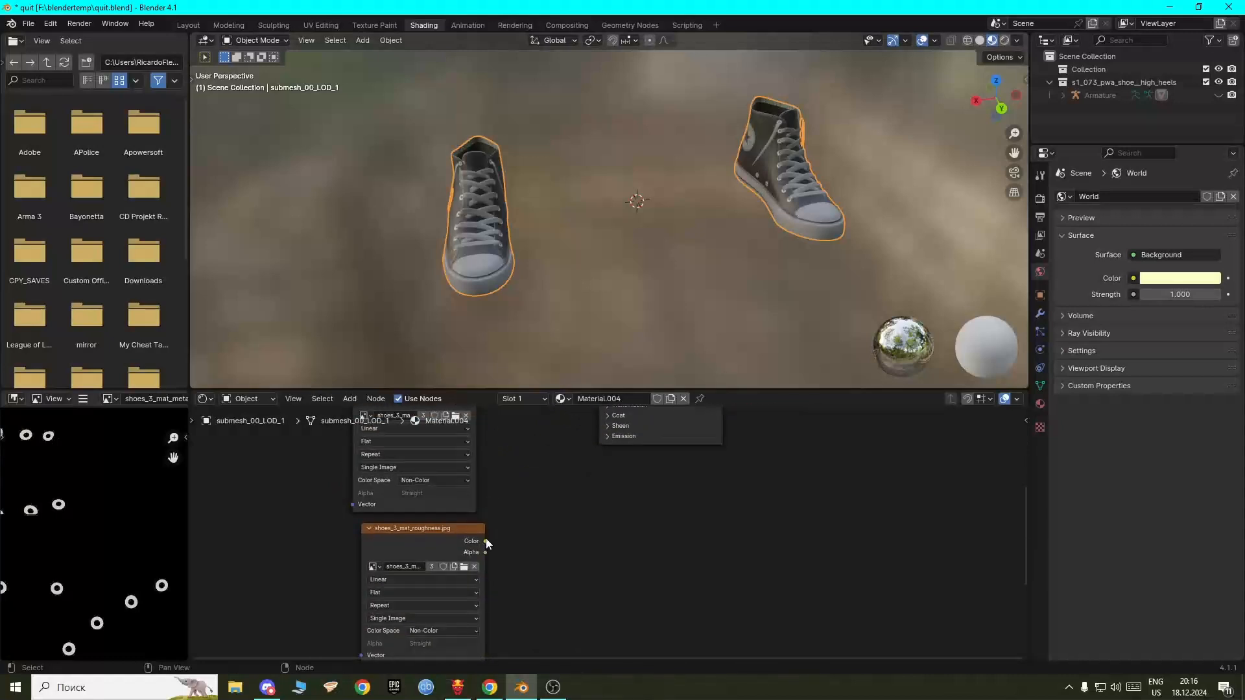
{"action": "mouse_move", "coordinate": [485, 540]}
{"action": "left_mouse_down"}
{"action": "mouse_move", "coordinate": [582, 386]}
{"action": "mouse_move", "coordinate": [598, 454]}
{"action": "mouse_move", "coordinate": [599, 436]}
{"action": "left_mouse_up"}
Step: Add a Normal Map node and link the normal texture's color through it to the Principled BSDF's Normal input
{"action": "middle_click_drag", "start_coordinate": [557, 624], "coordinate": [530, 403]}
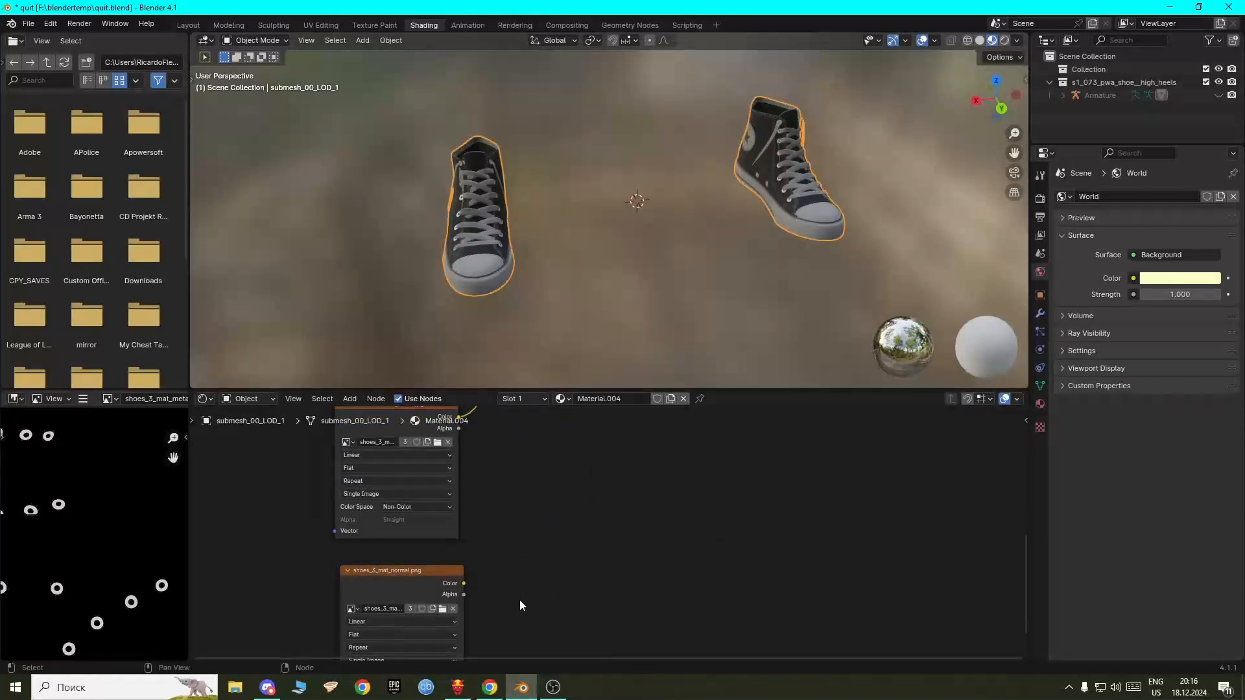
{"action": "scroll", "coordinate": [519, 606], "scroll_direction": "down", "scroll_amount": 1}
{"action": "right_click", "coordinate": [532, 552]}
{"action": "mouse_move", "coordinate": [546, 551]}
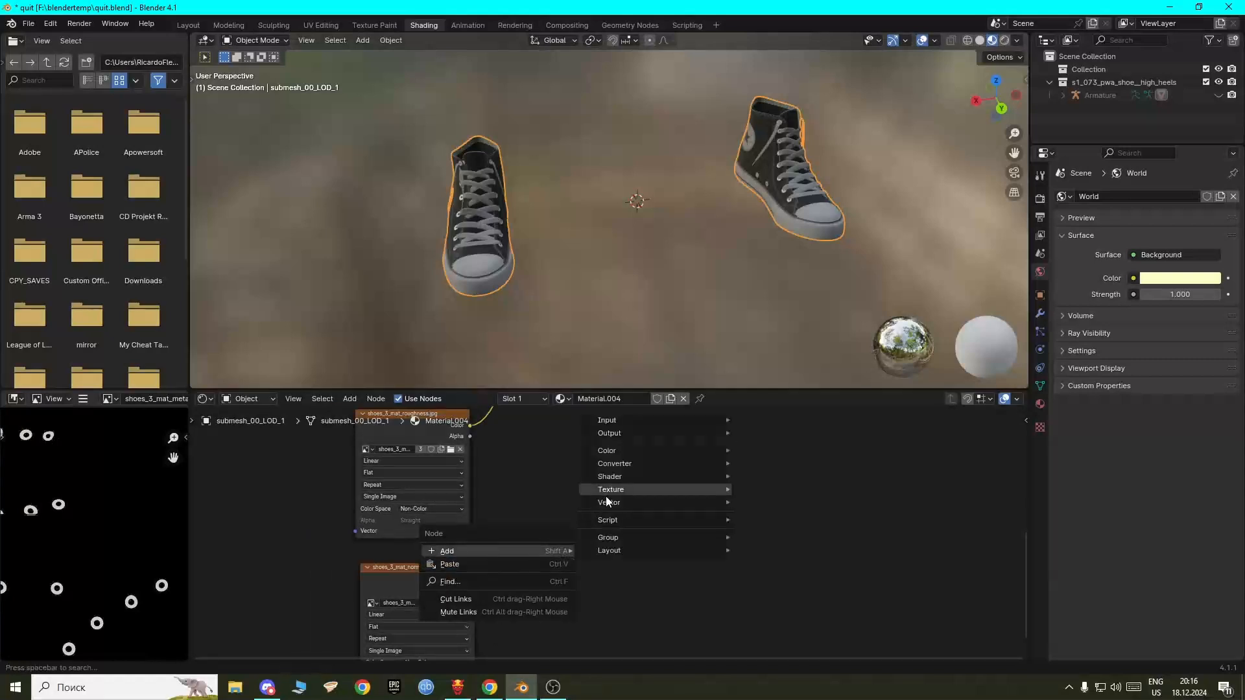
{"action": "right_click", "coordinate": [536, 567]}
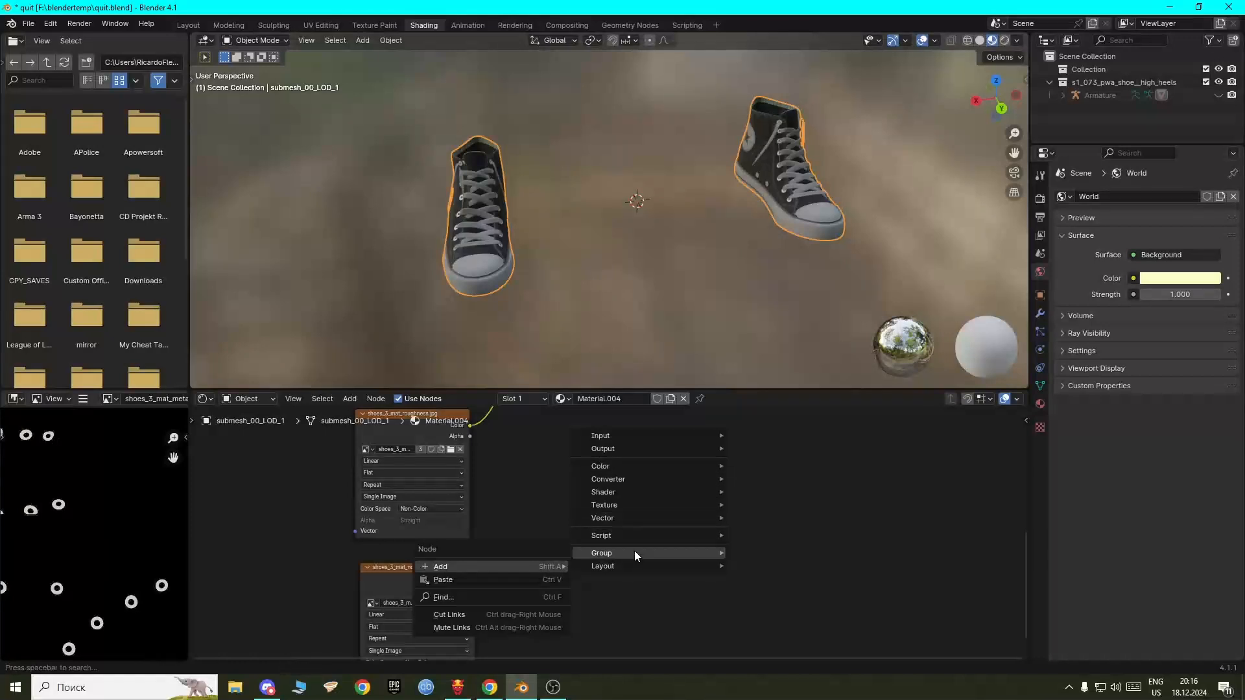
{"action": "mouse_move", "coordinate": [628, 519]}
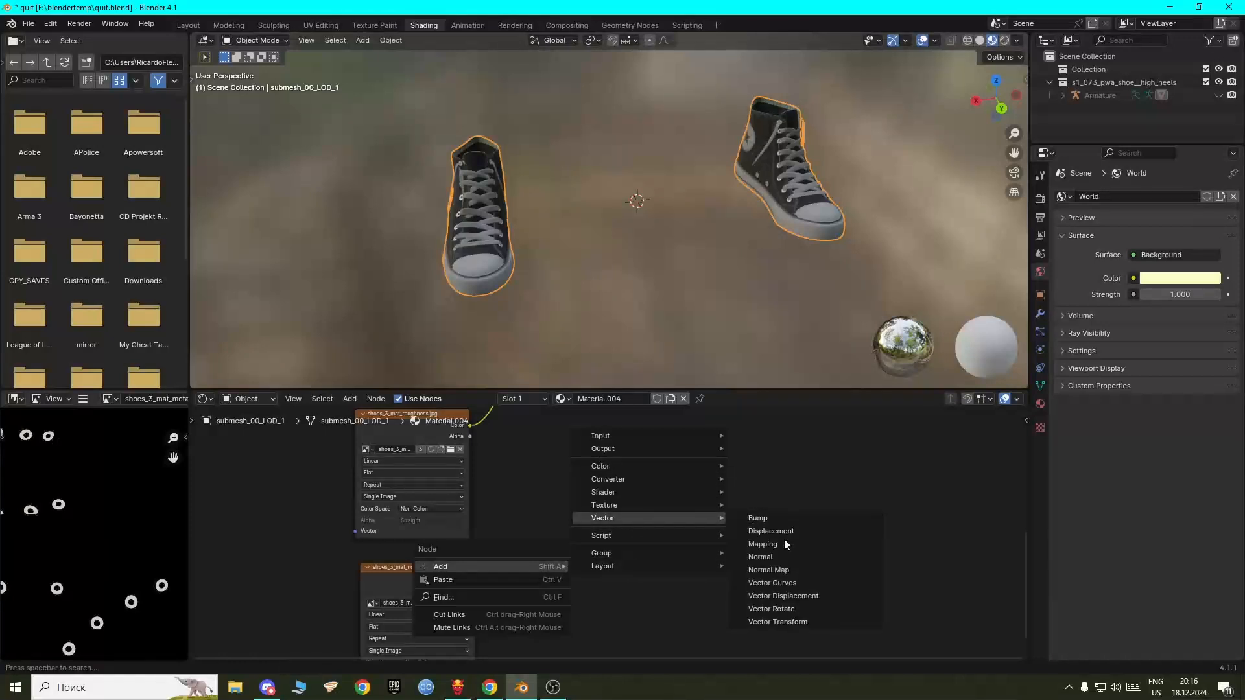
{"action": "left_click", "coordinate": [781, 571]}
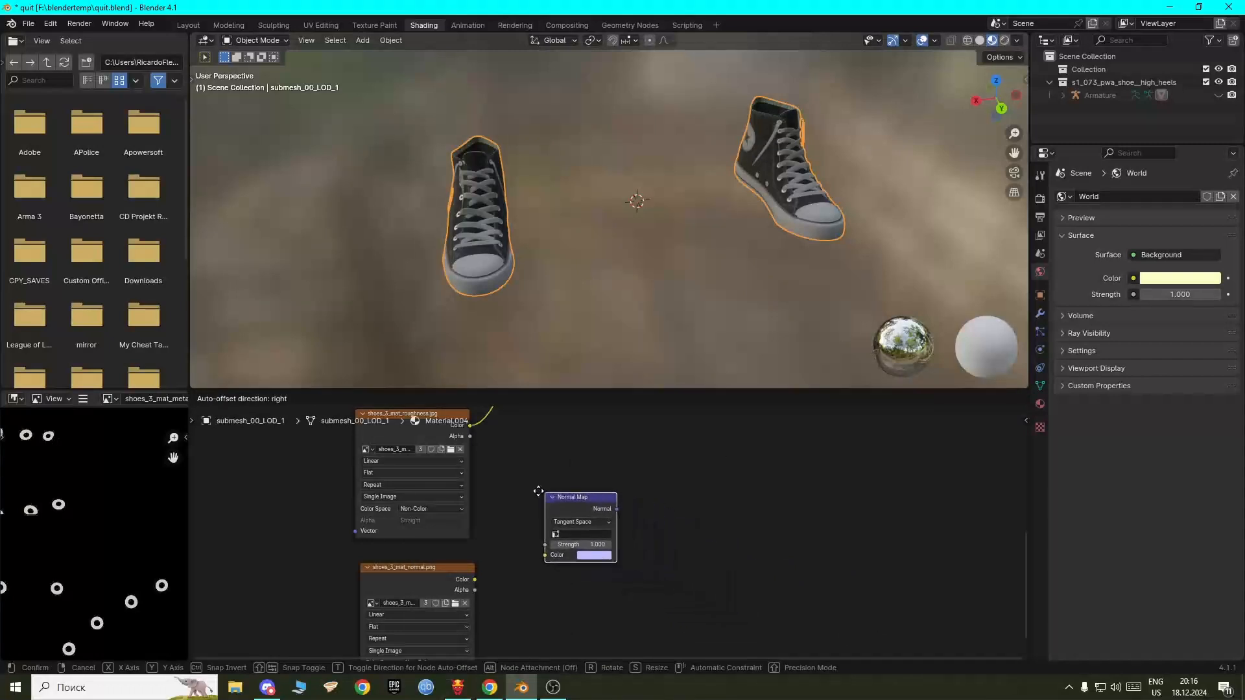
{"action": "left_click", "coordinate": [617, 502]}
{"action": "left_click_drag", "start_coordinate": [471, 582], "coordinate": [518, 547]}
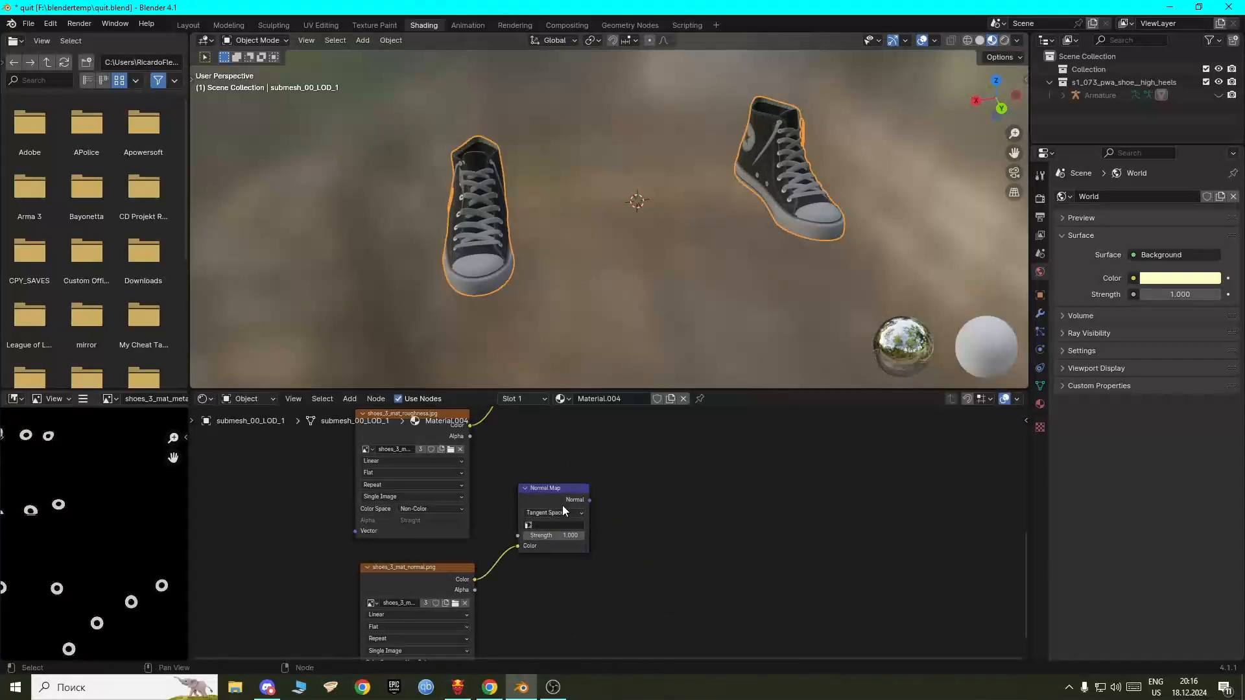
{"action": "left_click_drag", "start_coordinate": [591, 500], "coordinate": [571, 453]}
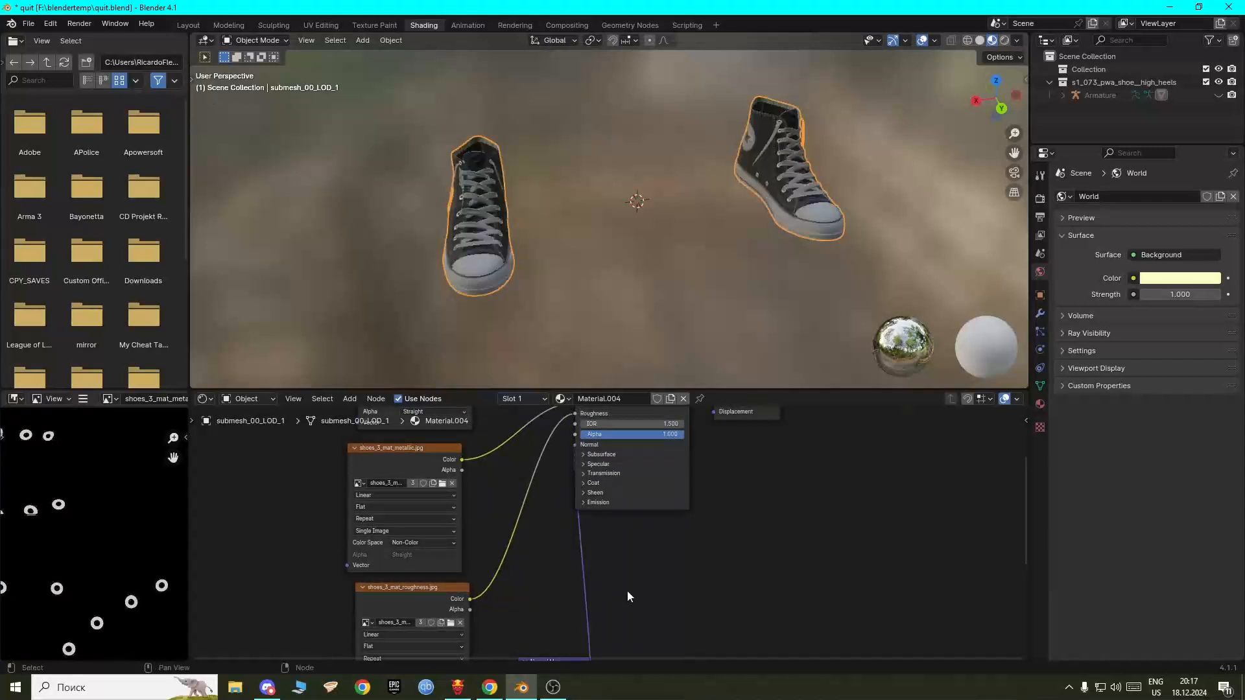
Step: Try a much higher Normal Map strength of about 9.9 and return it to 1.000
{"action": "scroll", "coordinate": [628, 590], "scroll_direction": "down", "scroll_amount": 3}
{"action": "scroll", "coordinate": [625, 593], "scroll_direction": "up", "scroll_amount": 4}
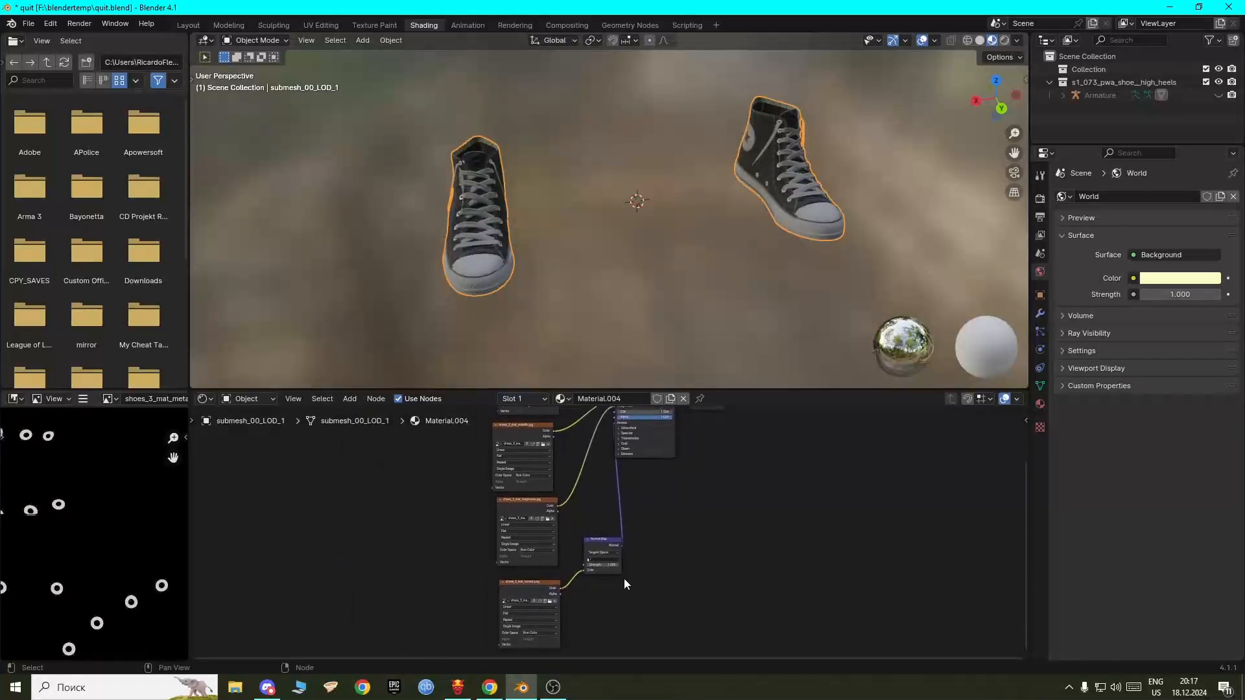
{"action": "left_click_drag", "start_coordinate": [592, 596], "coordinate": [723, 596]}
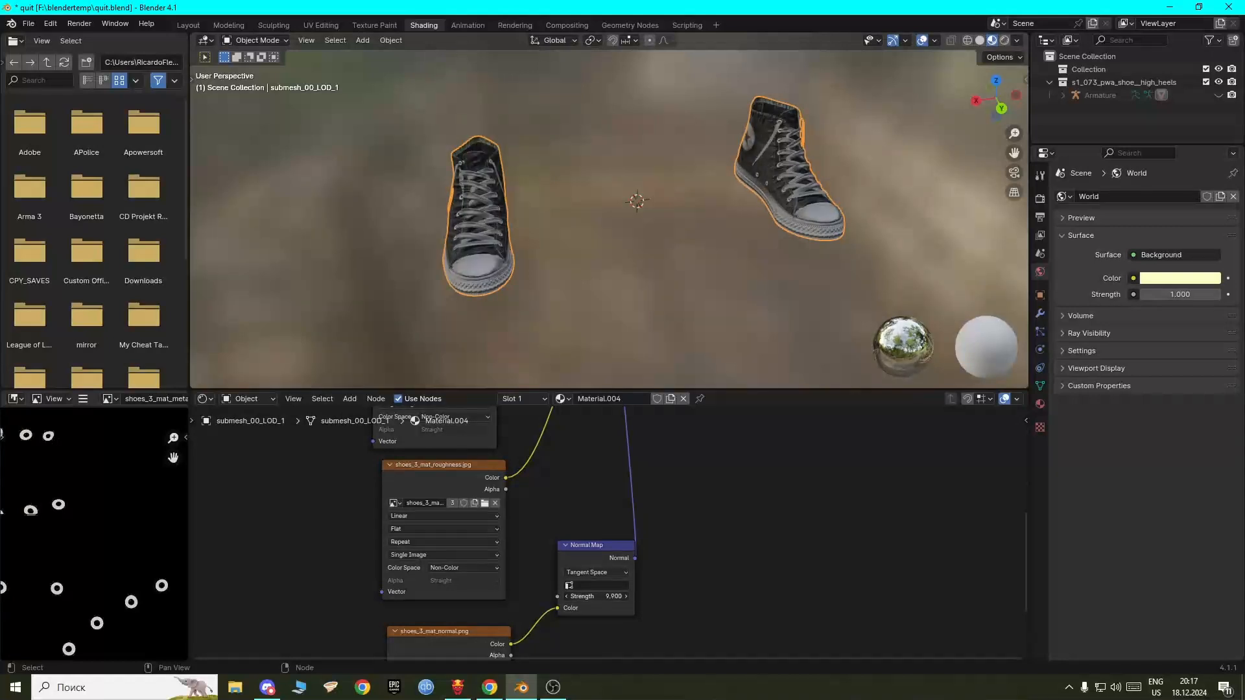
{"action": "left_click_drag", "start_coordinate": [612, 597], "coordinate": [474, 596]}
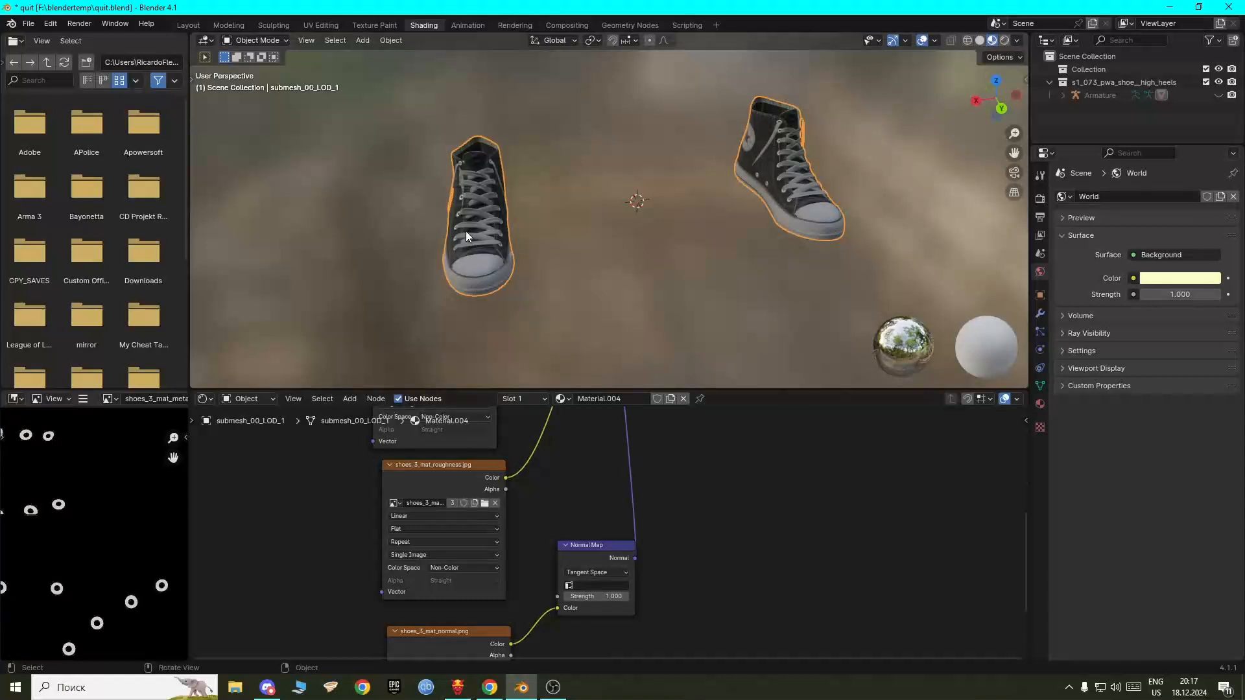
Step: Switch to the Layout workspace and display the shoes with Material Preview shading
{"action": "scroll", "coordinate": [466, 231], "scroll_direction": "down", "scroll_amount": 3}
{"action": "left_click", "coordinate": [188, 26]}
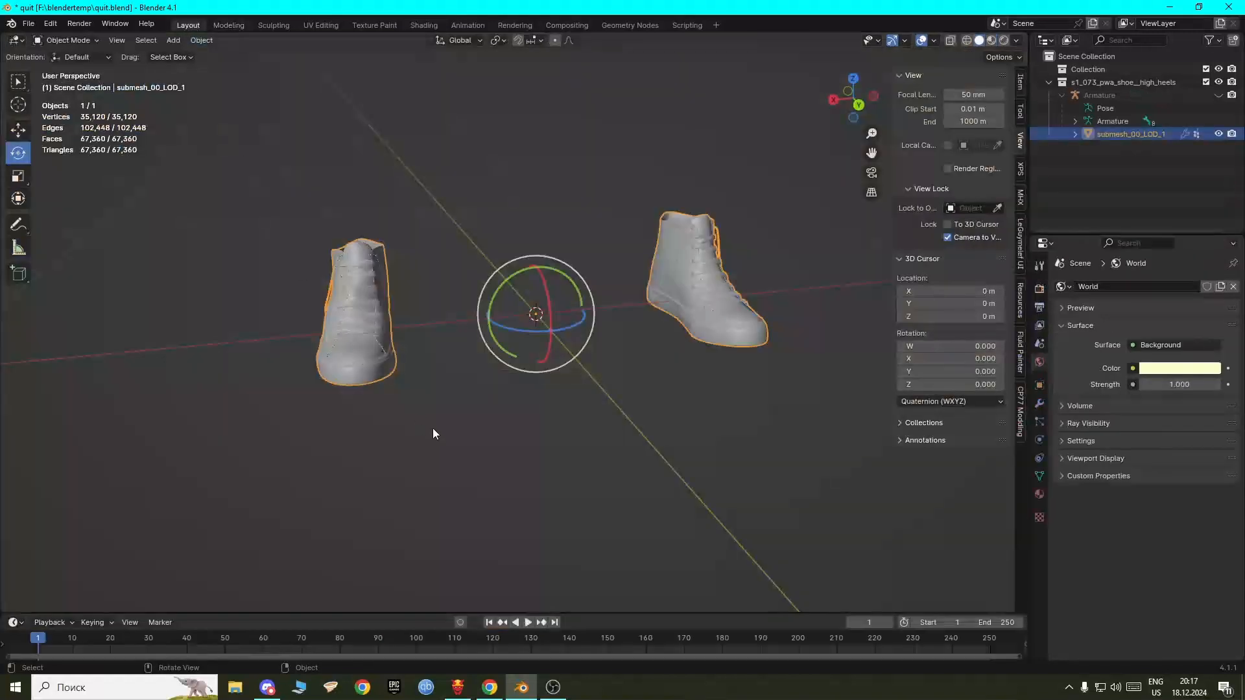
{"action": "left_click", "coordinate": [992, 44]}
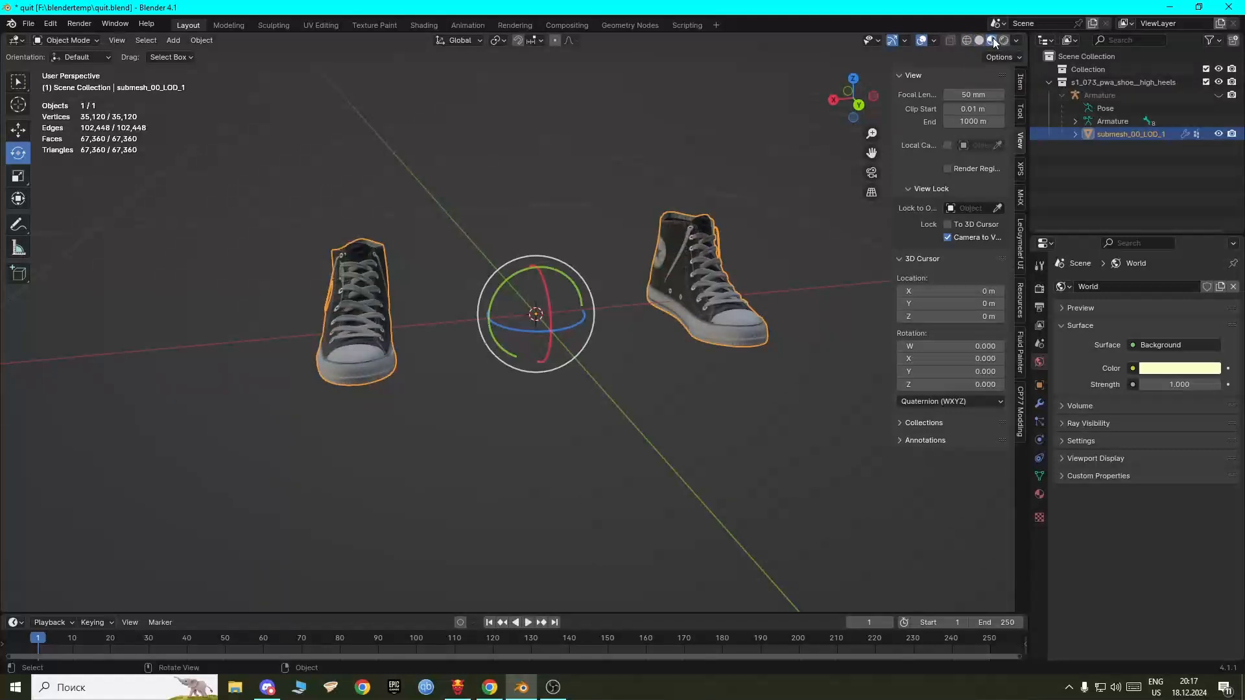
{"action": "middle_click_drag", "start_coordinate": [515, 345], "coordinate": [438, 336]}
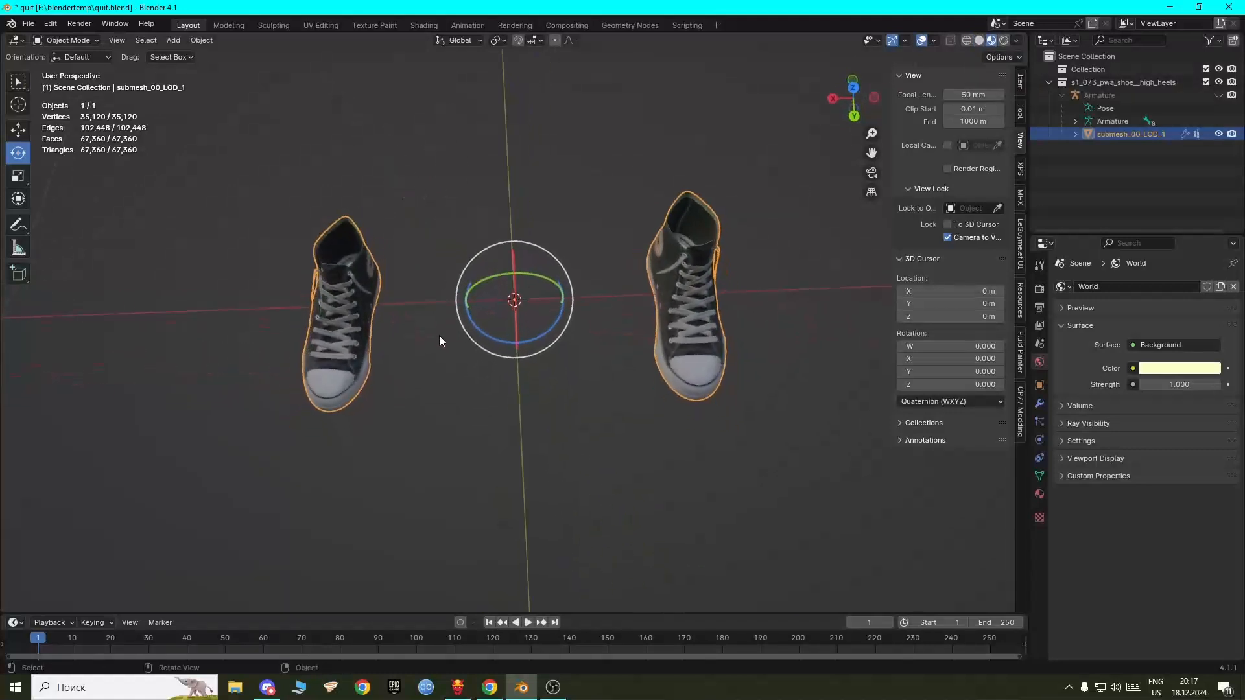
Step: In Edit Mode with wireframe display, select one whole shoe and move it along X to stand close beside the other
{"action": "left_click", "coordinate": [67, 41]}
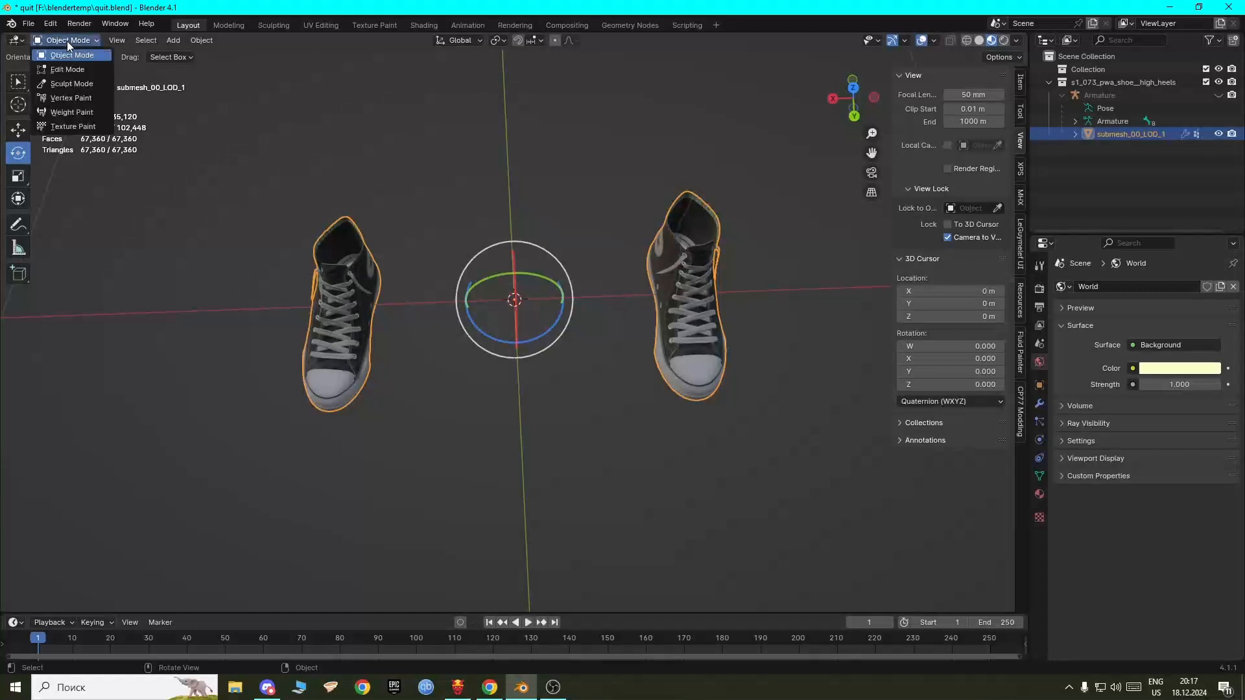
{"action": "left_click", "coordinate": [68, 68]}
{"action": "key", "text": "z"}
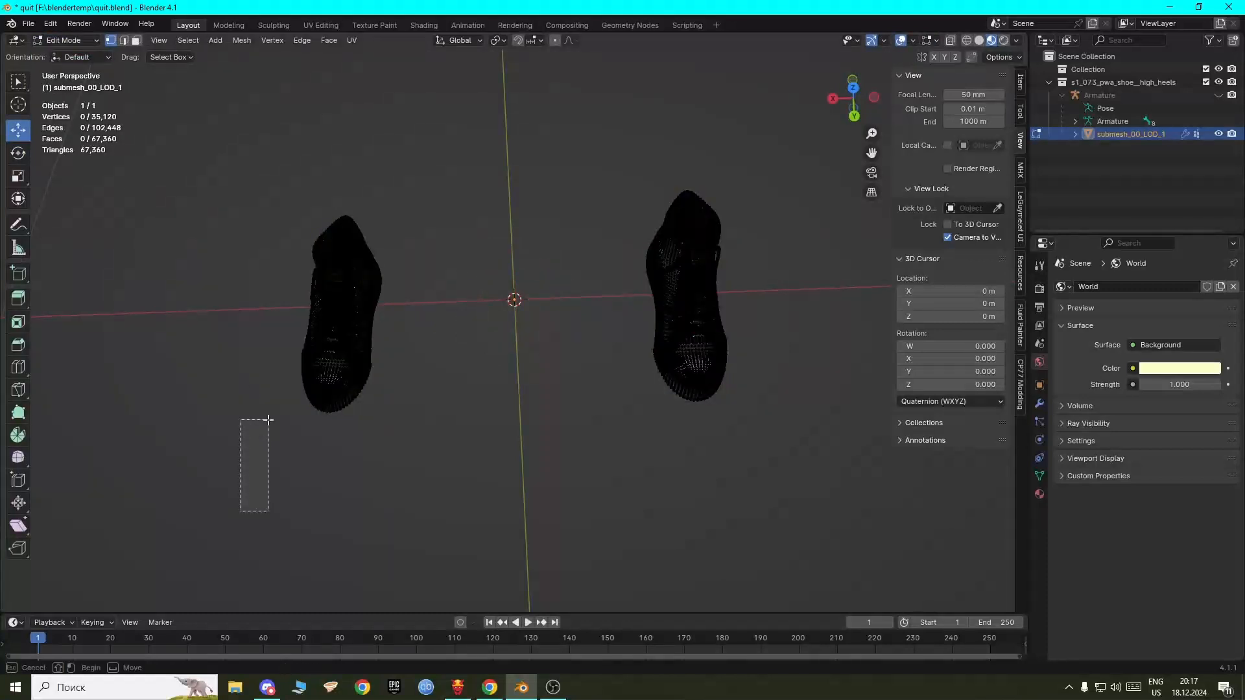
{"action": "left_click", "coordinate": [206, 436]}
{"action": "left_click_drag", "start_coordinate": [418, 522], "coordinate": [162, 240]}
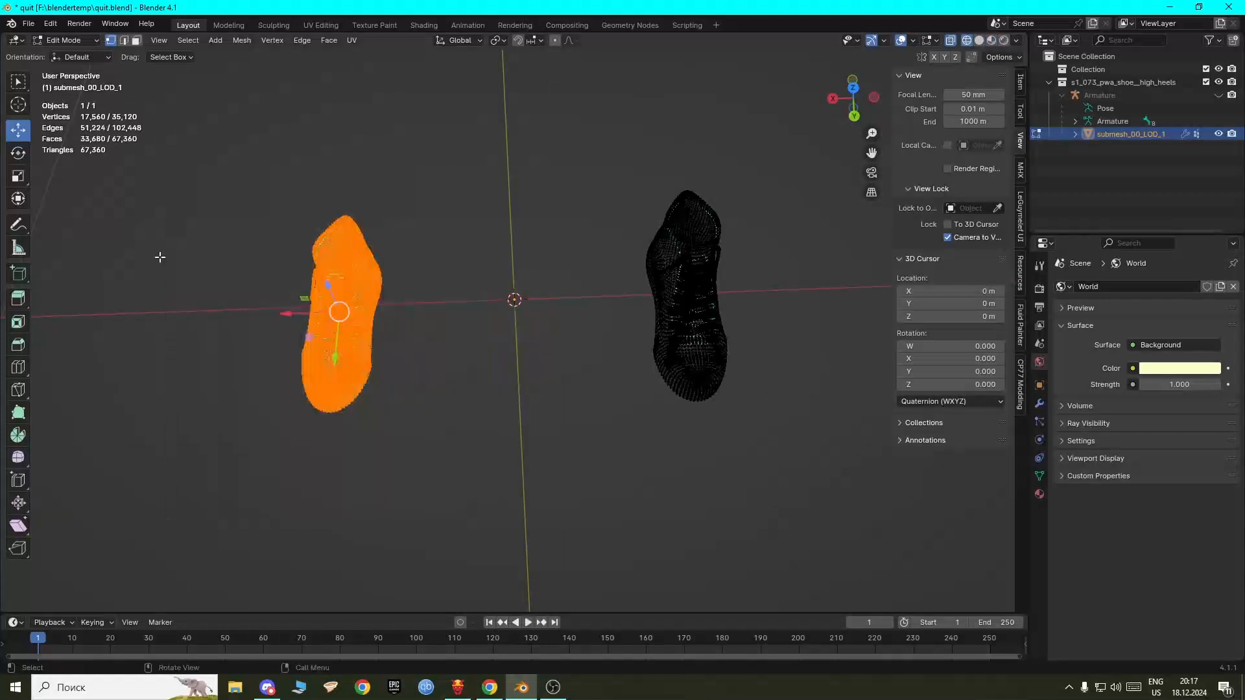
{"action": "left_click_drag", "start_coordinate": [286, 314], "coordinate": [604, 294]}
{"action": "middle_click_drag", "start_coordinate": [593, 324], "coordinate": [594, 279]}
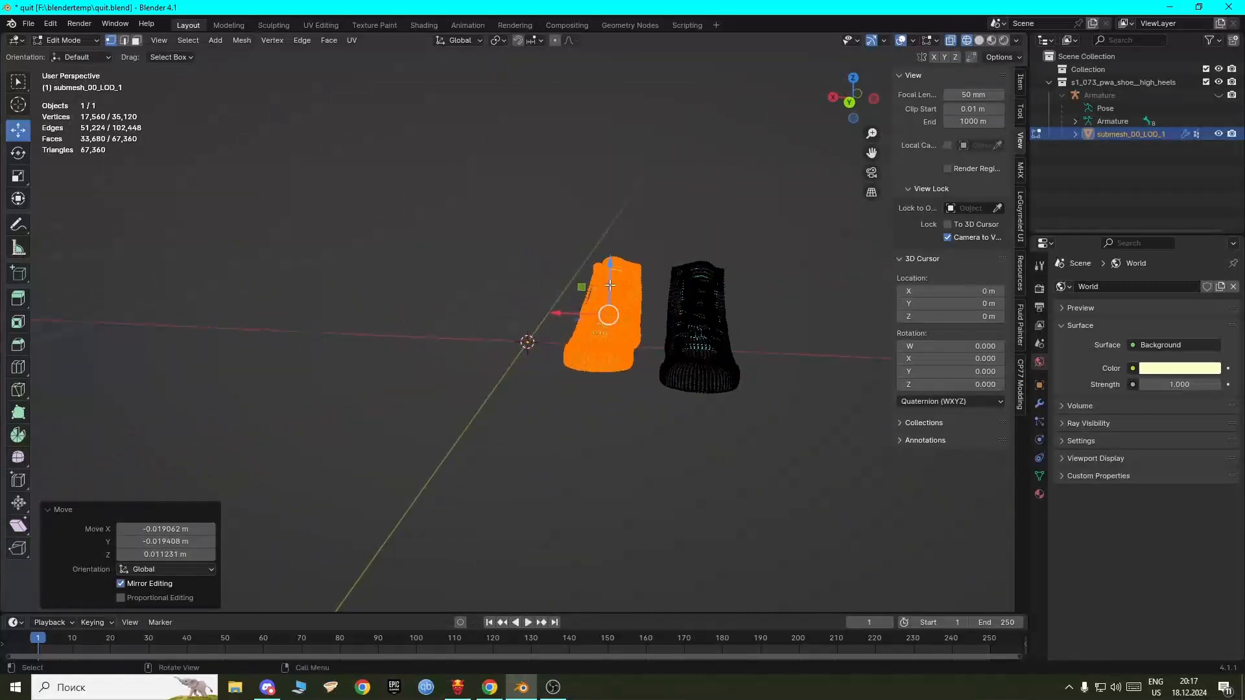
{"action": "left_click_drag", "start_coordinate": [611, 286], "coordinate": [607, 286]}
{"action": "middle_click_drag", "start_coordinate": [608, 287], "coordinate": [582, 398]}
{"action": "left_click", "coordinate": [389, 300]}
{"action": "middle_click_drag", "start_coordinate": [390, 301], "coordinate": [311, 214]}
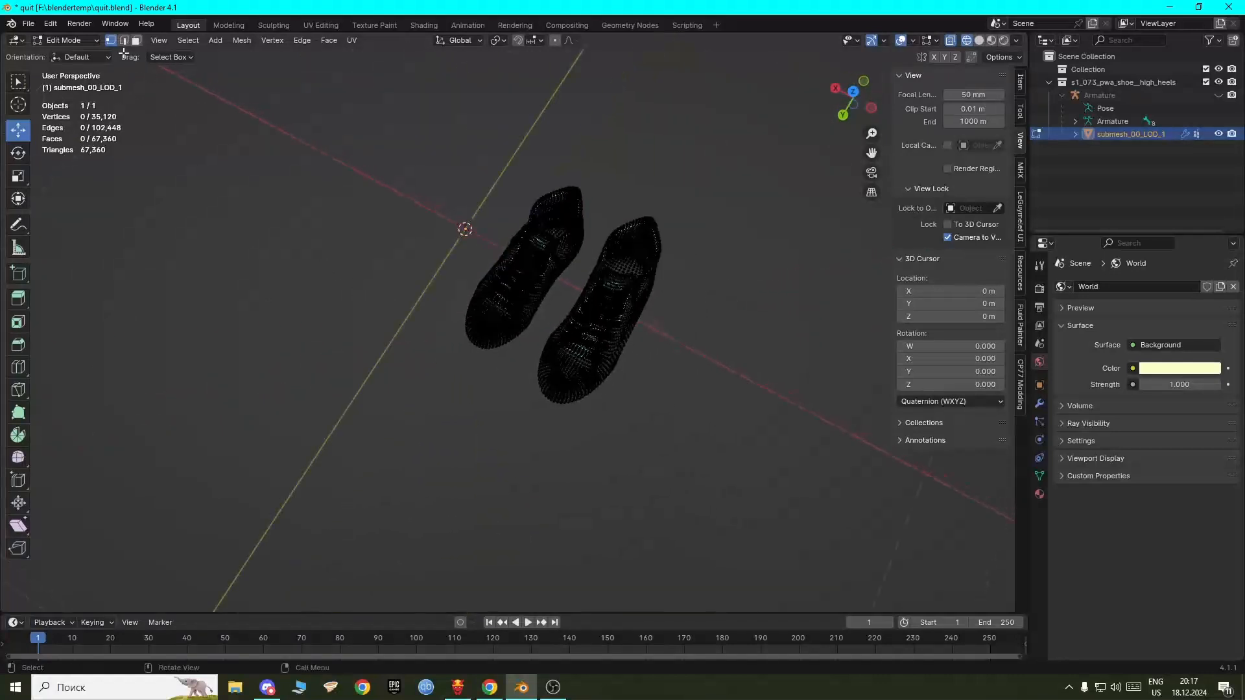
Step: Return to Object Mode, restore the textured display and deselect the shoes
{"action": "left_click", "coordinate": [64, 40]}
{"action": "left_click", "coordinate": [71, 55]}
{"action": "left_click", "coordinate": [334, 297]}
{"action": "key", "text": "z"}
{"action": "mouse_move", "coordinate": [335, 298]}
{"action": "middle_mouse_down"}
{"action": "mouse_move", "coordinate": [466, 230]}
{"action": "mouse_move", "coordinate": [484, 396]}
{"action": "middle_mouse_up"}
{"action": "left_click", "coordinate": [440, 307]}
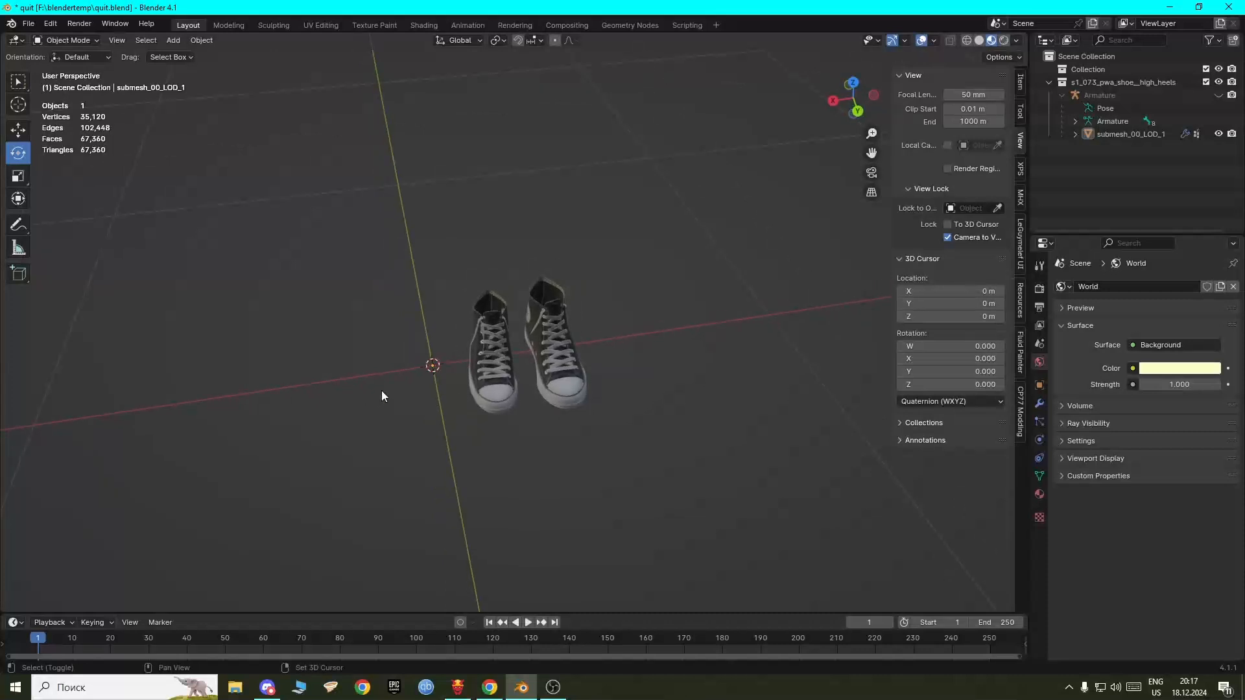
Step: Add a camera to the scene and look through it
{"action": "key", "text": "shift+a"}
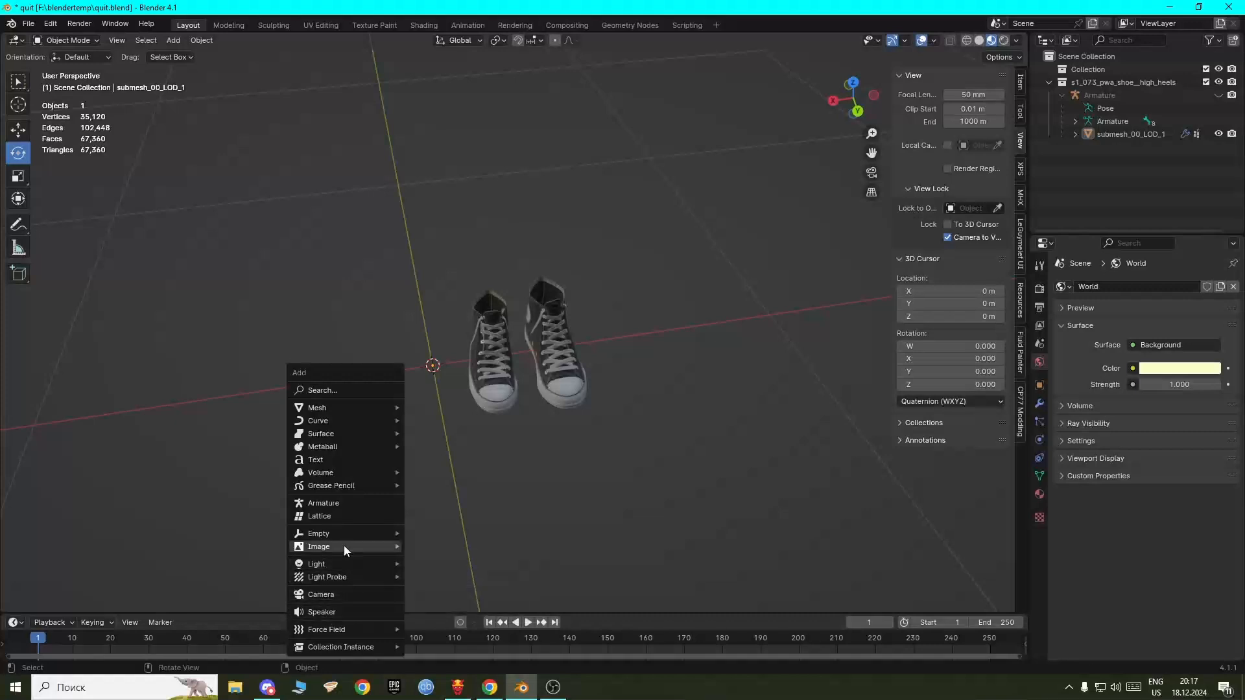
{"action": "left_click", "coordinate": [348, 595]}
{"action": "middle_click_drag", "start_coordinate": [457, 375], "coordinate": [519, 373]}
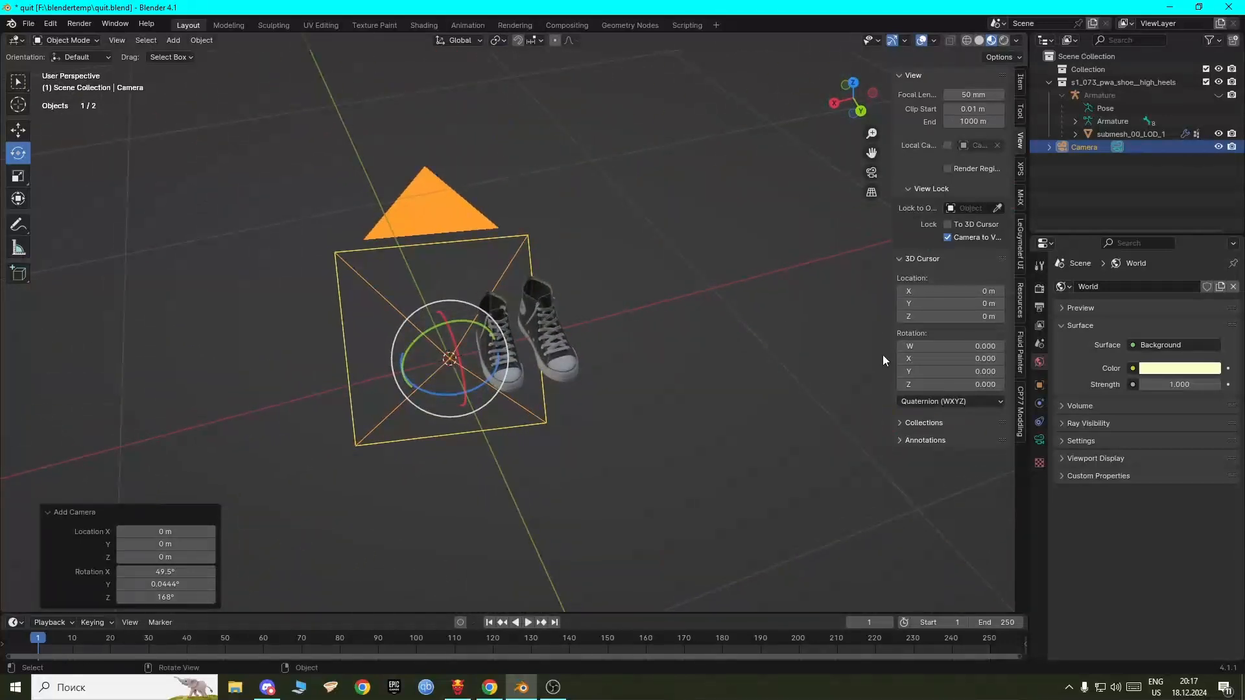
{"action": "key", "text": "KP_0"}
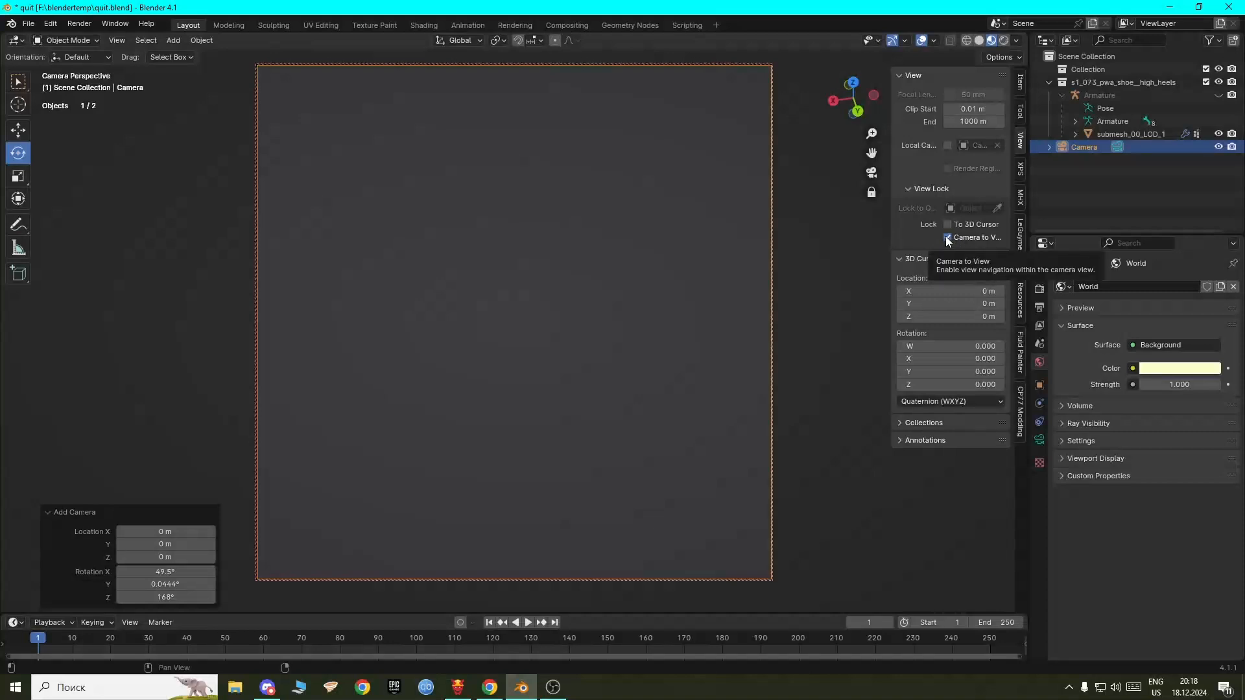
Step: Frame both shoes with the camera locked to the view and turn off Camera to View
{"action": "scroll", "coordinate": [581, 363], "scroll_direction": "down", "scroll_amount": 5}
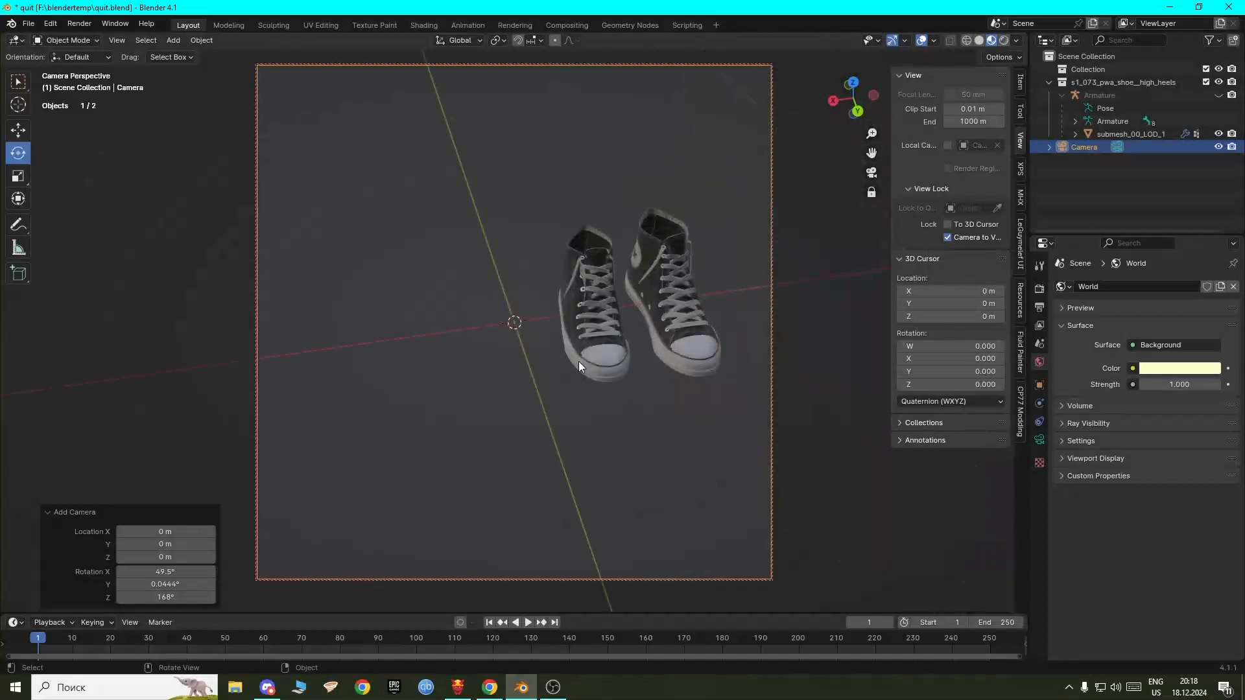
{"action": "middle_click_drag", "start_coordinate": [624, 398], "coordinate": [535, 361], "text": "shift"}
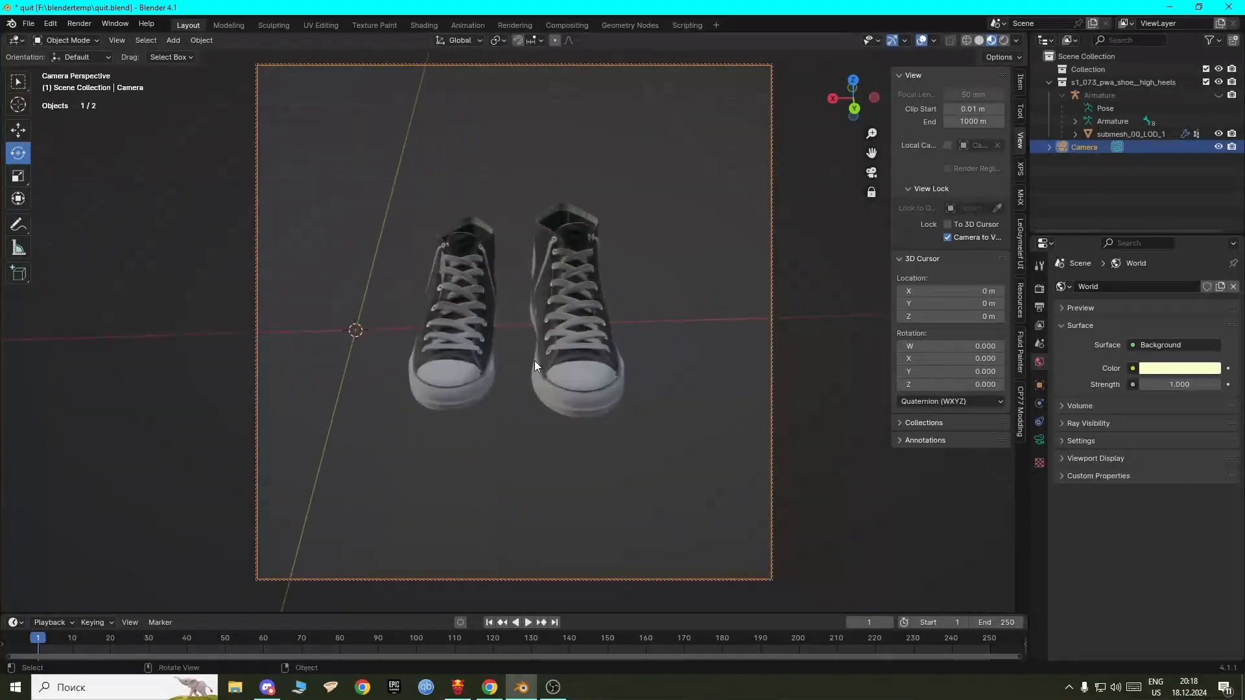
{"action": "left_click", "coordinate": [948, 237]}
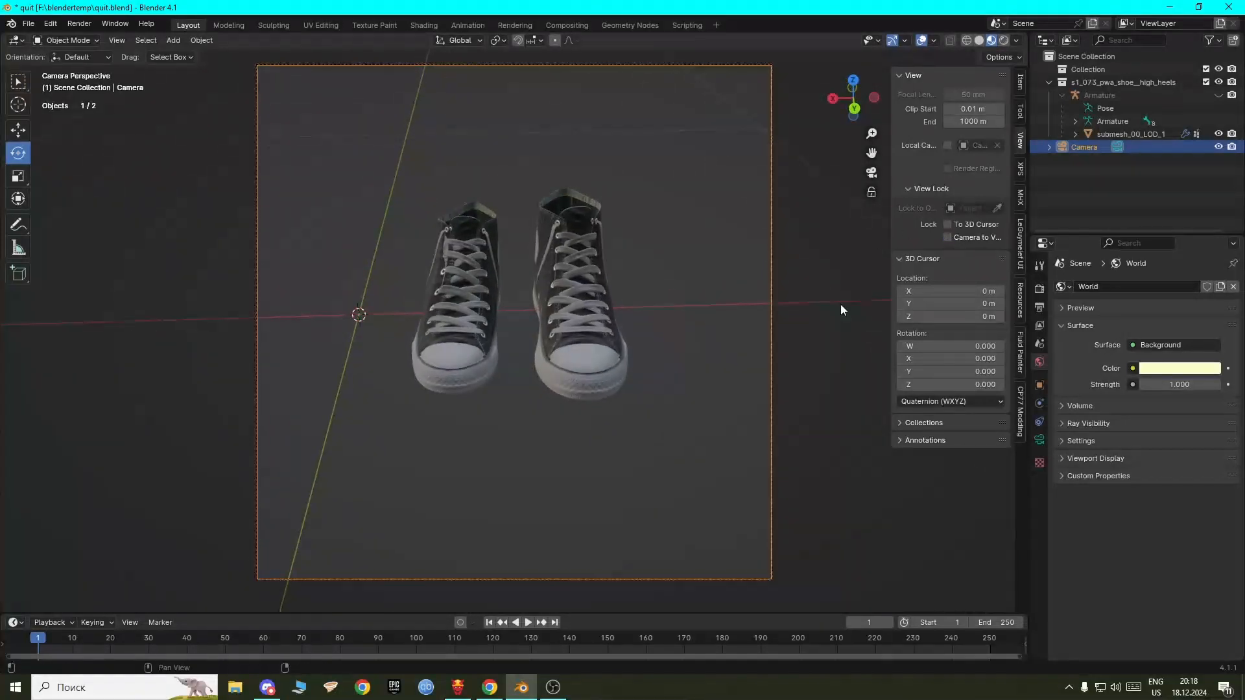
Step: Lock the camera to the view and pull it back so the shoes sit small near the frame's centre
{"action": "scroll", "coordinate": [579, 389], "scroll_direction": "down", "scroll_amount": 3}
{"action": "scroll", "coordinate": [578, 384], "scroll_direction": "up", "scroll_amount": 6}
{"action": "scroll", "coordinate": [577, 384], "scroll_direction": "down", "scroll_amount": 3}
{"action": "left_click", "coordinate": [947, 238]}
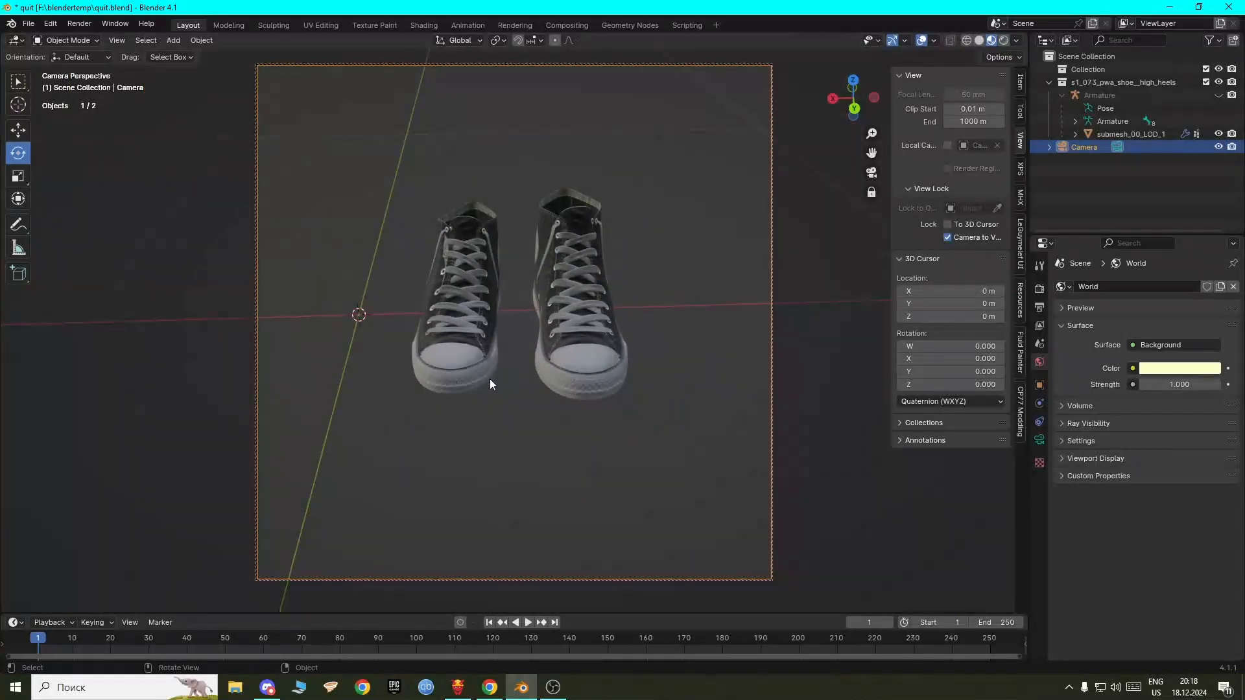
{"action": "middle_click_drag", "start_coordinate": [527, 381], "coordinate": [530, 349]}
{"action": "scroll", "coordinate": [530, 349], "scroll_direction": "down", "scroll_amount": 4}
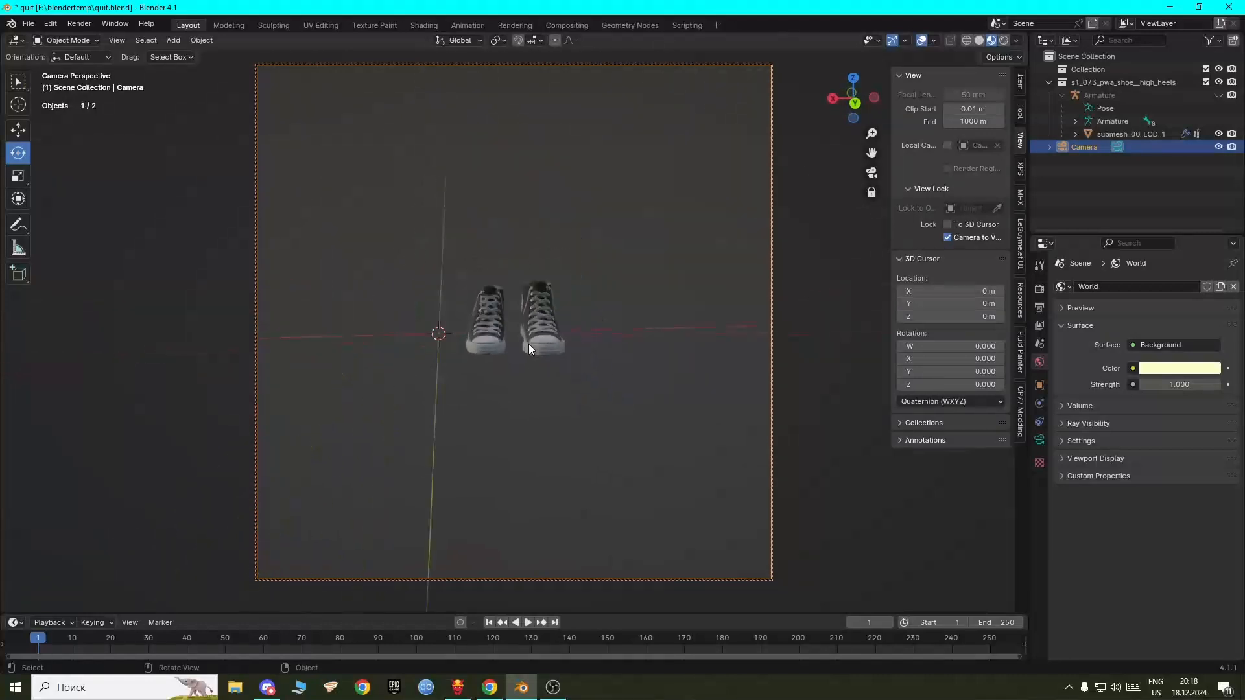
{"action": "scroll", "coordinate": [528, 344], "scroll_direction": "up", "scroll_amount": 2}
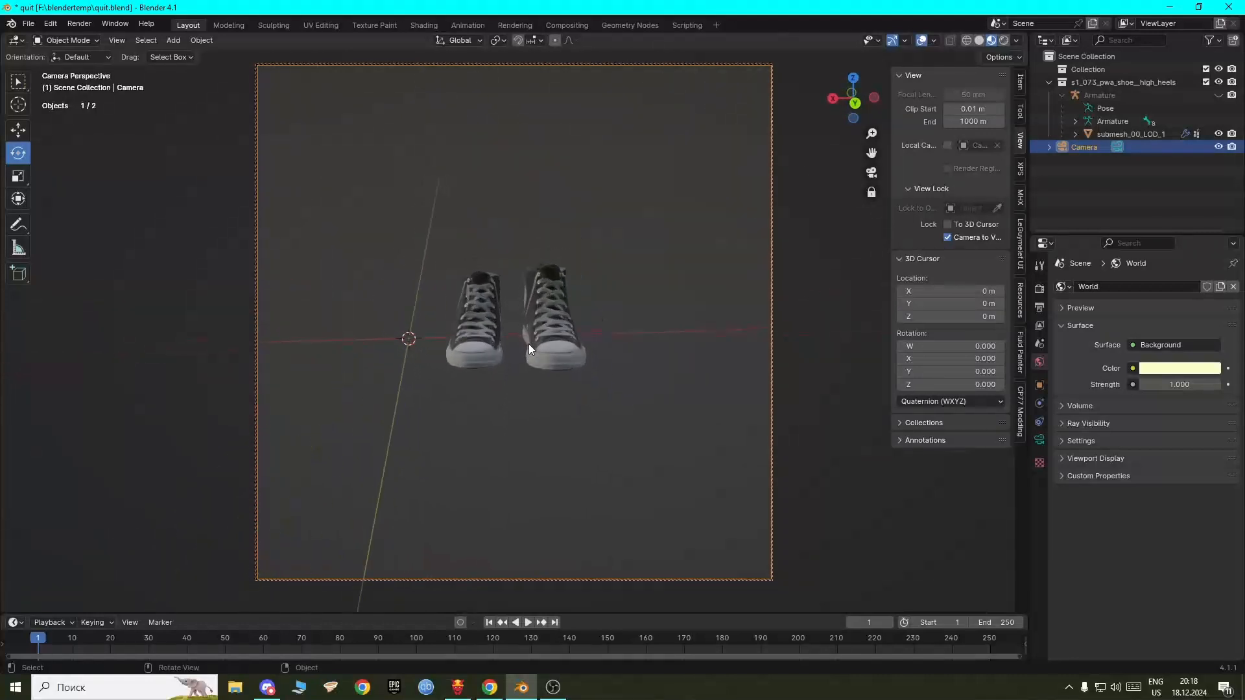
Step: Move the shoe mesh up about 0.47 m and along X about 0.18 m, and rotate it to a three-quarter angle
{"action": "left_click", "coordinate": [472, 321]}
{"action": "left_click", "coordinate": [14, 130]}
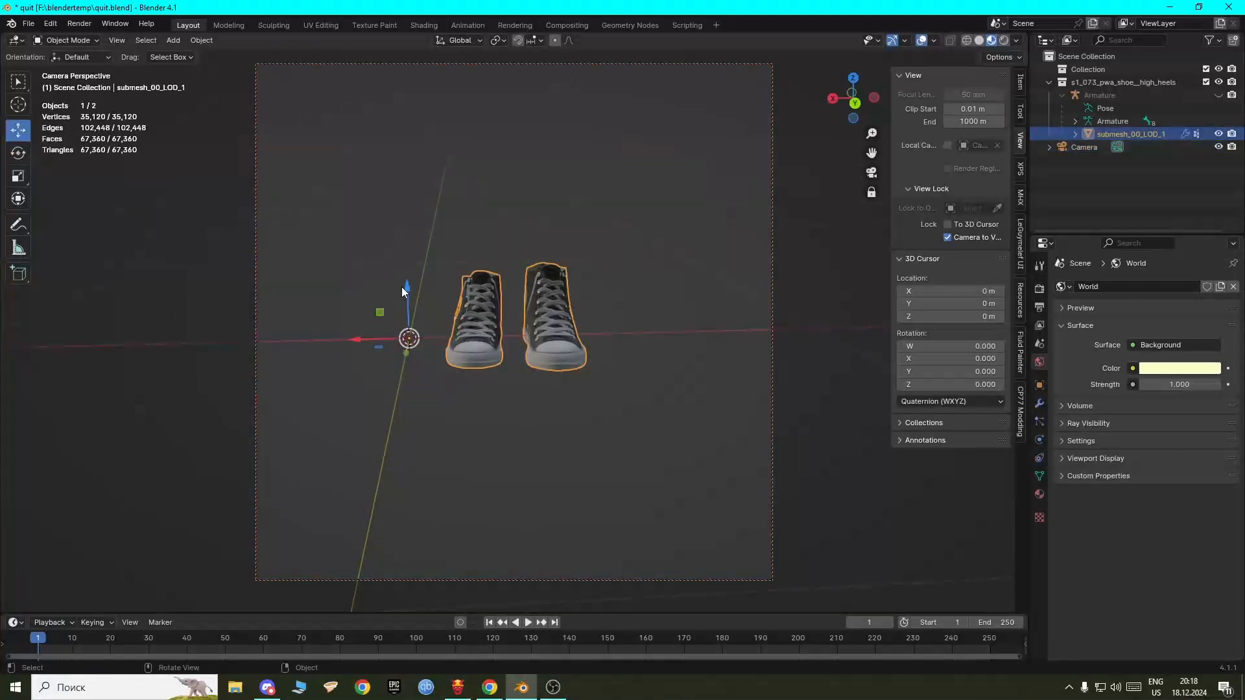
{"action": "left_click_drag", "start_coordinate": [402, 286], "coordinate": [405, 81]}
{"action": "left_click_drag", "start_coordinate": [364, 131], "coordinate": [258, 145]}
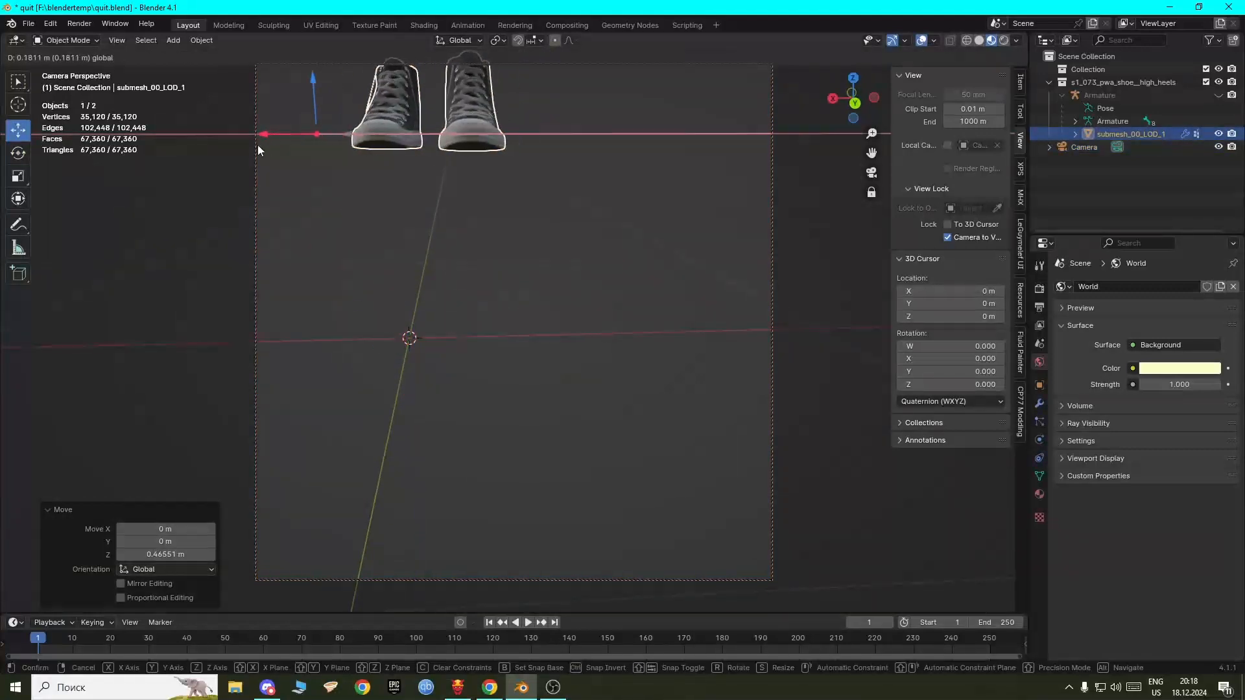
{"action": "left_click", "coordinate": [18, 153]}
{"action": "left_click_drag", "start_coordinate": [333, 132], "coordinate": [436, 135]}
Step: Deselect the shoes and reframe the camera closely on the pair from a low three-quarter angle
{"action": "middle_click_drag", "start_coordinate": [480, 190], "coordinate": [546, 328], "text": "shift"}
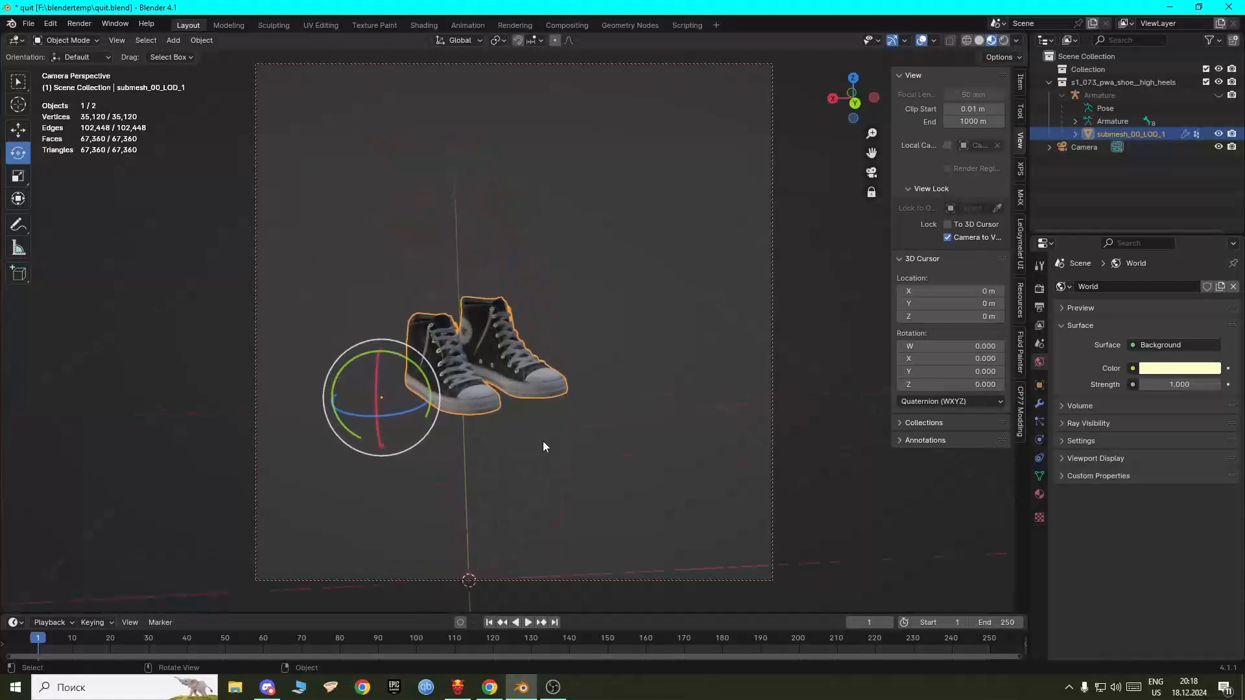
{"action": "left_click", "coordinate": [517, 431]}
{"action": "scroll", "coordinate": [508, 407], "scroll_direction": "up", "scroll_amount": 3}
{"action": "scroll", "coordinate": [547, 329], "scroll_direction": "down", "scroll_amount": 1}
{"action": "scroll", "coordinate": [547, 329], "scroll_direction": "up", "scroll_amount": 3}
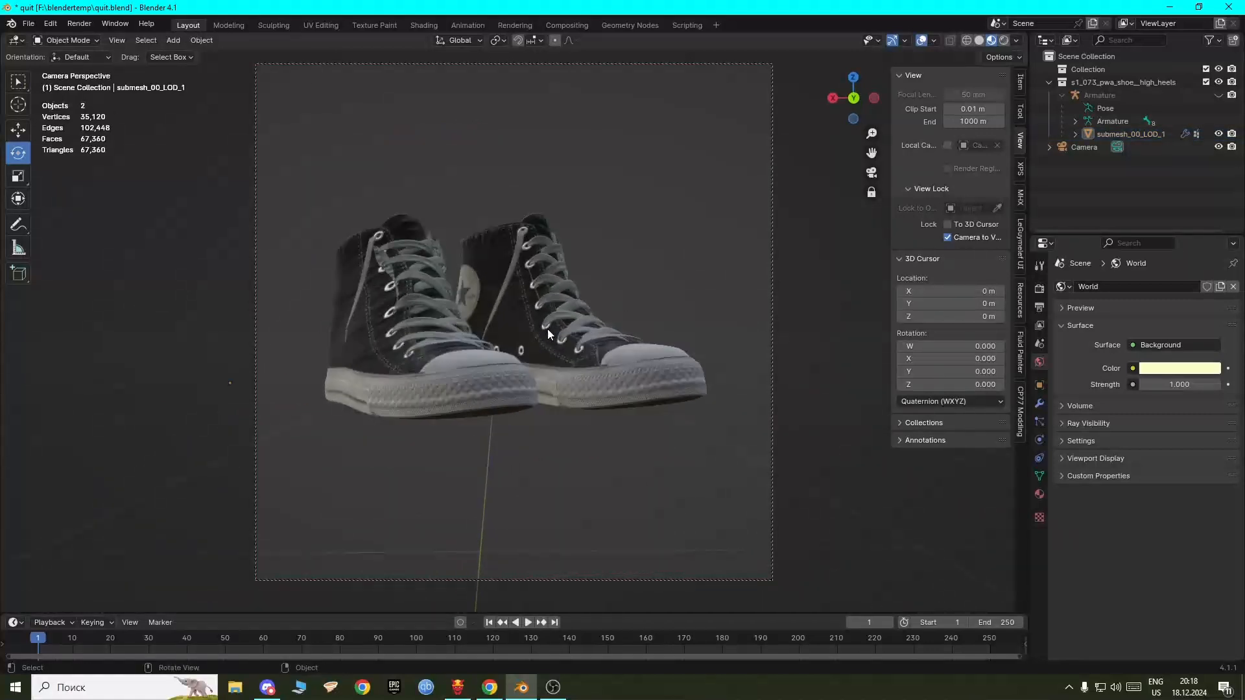
{"action": "scroll", "coordinate": [547, 329], "scroll_direction": "up", "scroll_amount": 1}
{"action": "middle_click_drag", "start_coordinate": [549, 329], "coordinate": [554, 375], "text": "ctrl"}
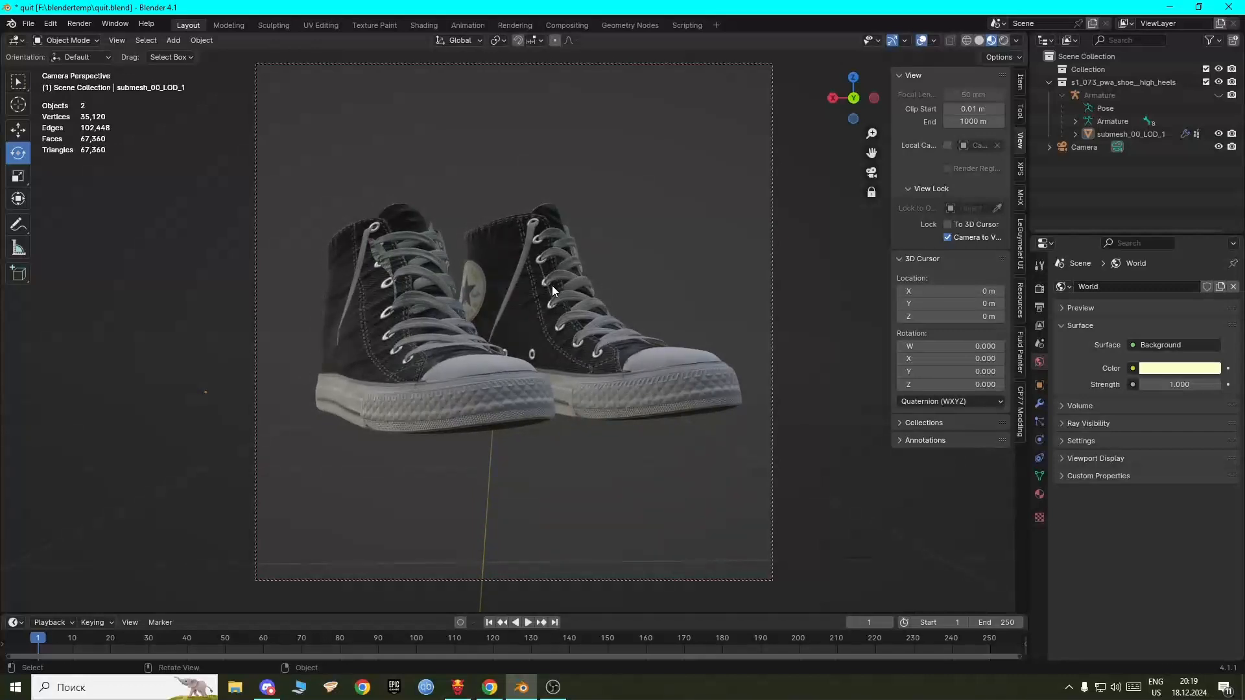
{"action": "middle_click_drag", "start_coordinate": [549, 416], "coordinate": [563, 420]}
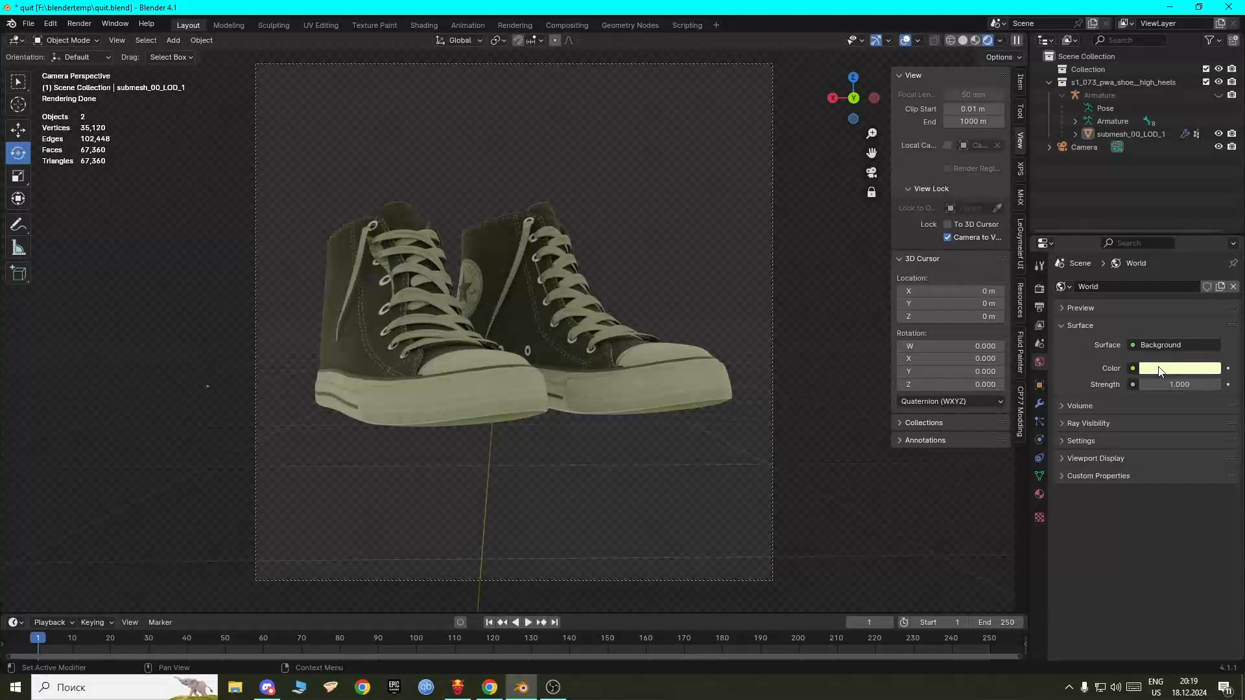
Step: Set the world background to near-white with hue 0.164 and saturation 0.144, and its strength to 0.1
{"action": "left_click", "coordinate": [1177, 368]}
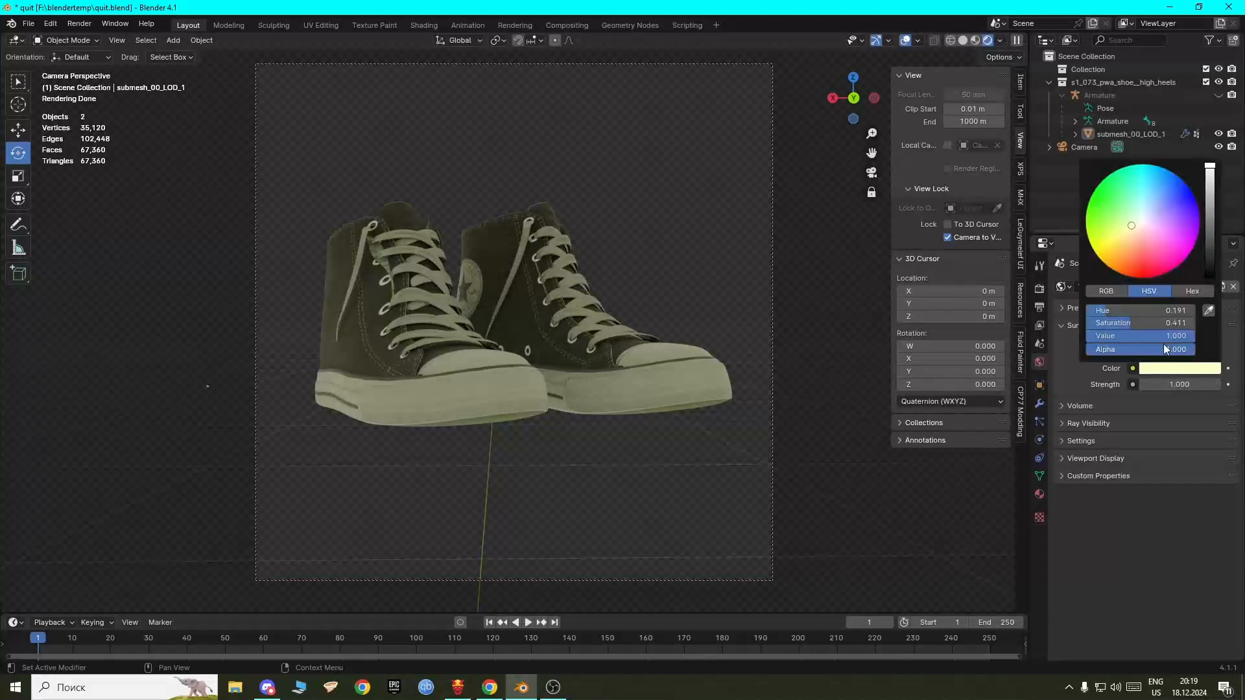
{"action": "left_click", "coordinate": [1140, 223]}
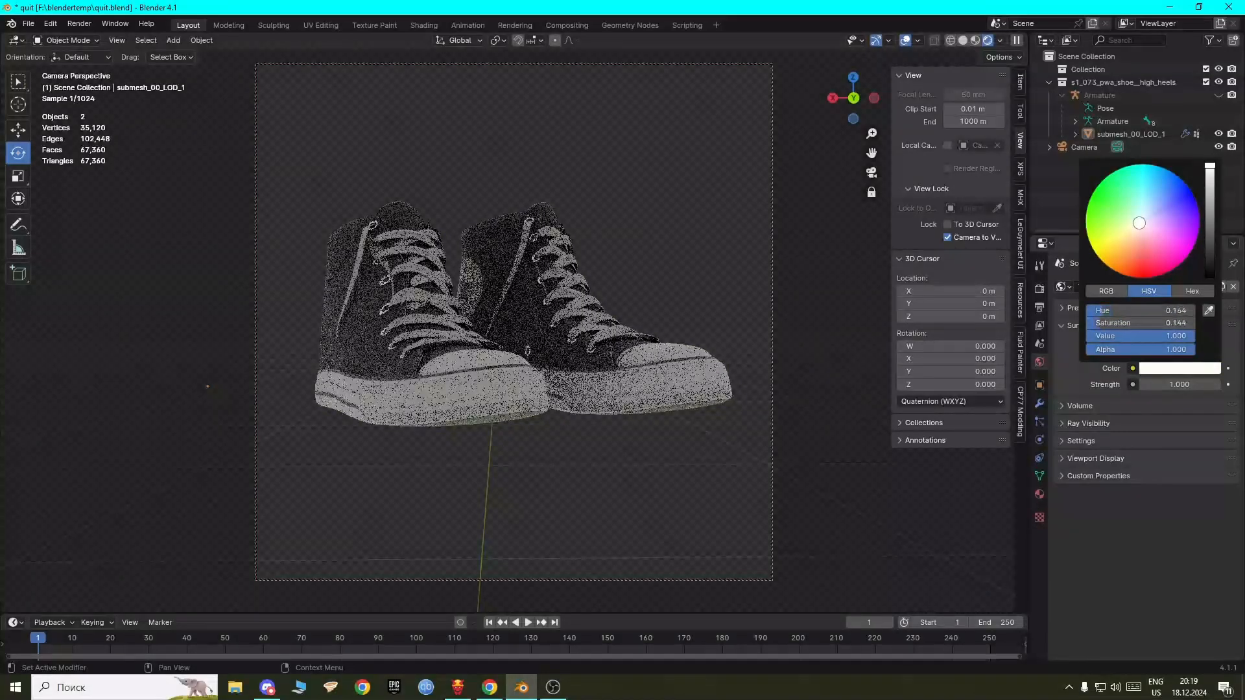
{"action": "left_click_drag", "start_coordinate": [1180, 385], "coordinate": [1109, 385]}
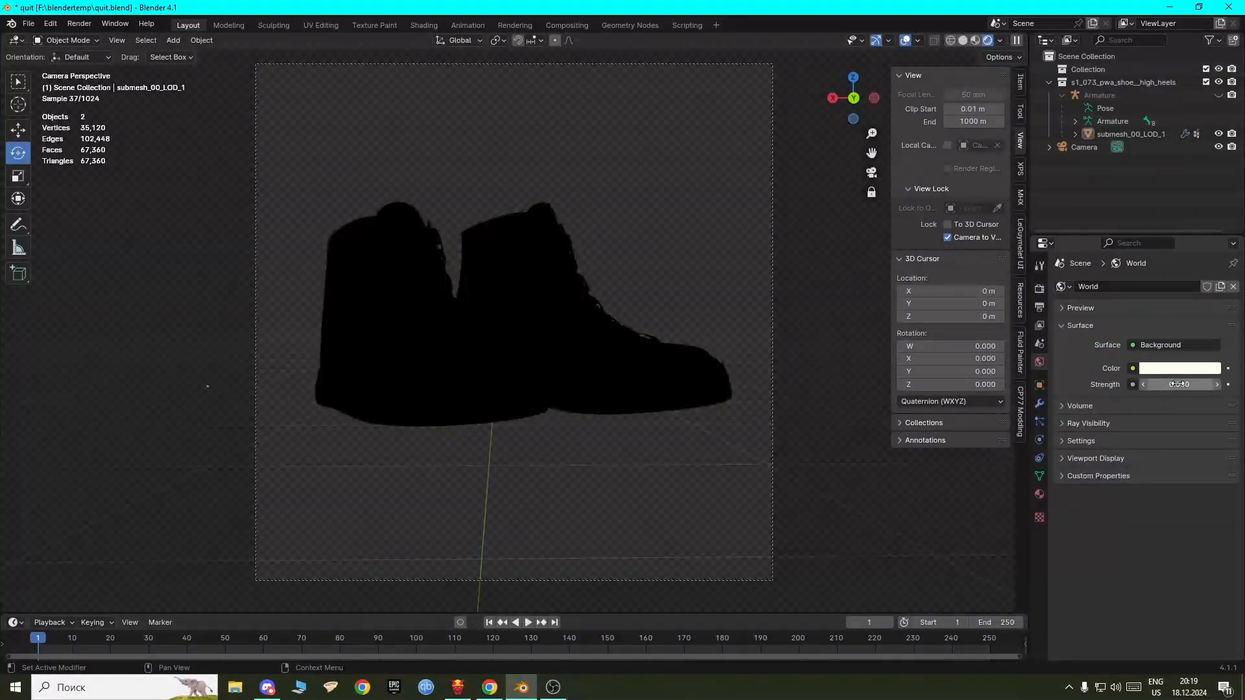
{"action": "left_click", "coordinate": [1220, 384]}
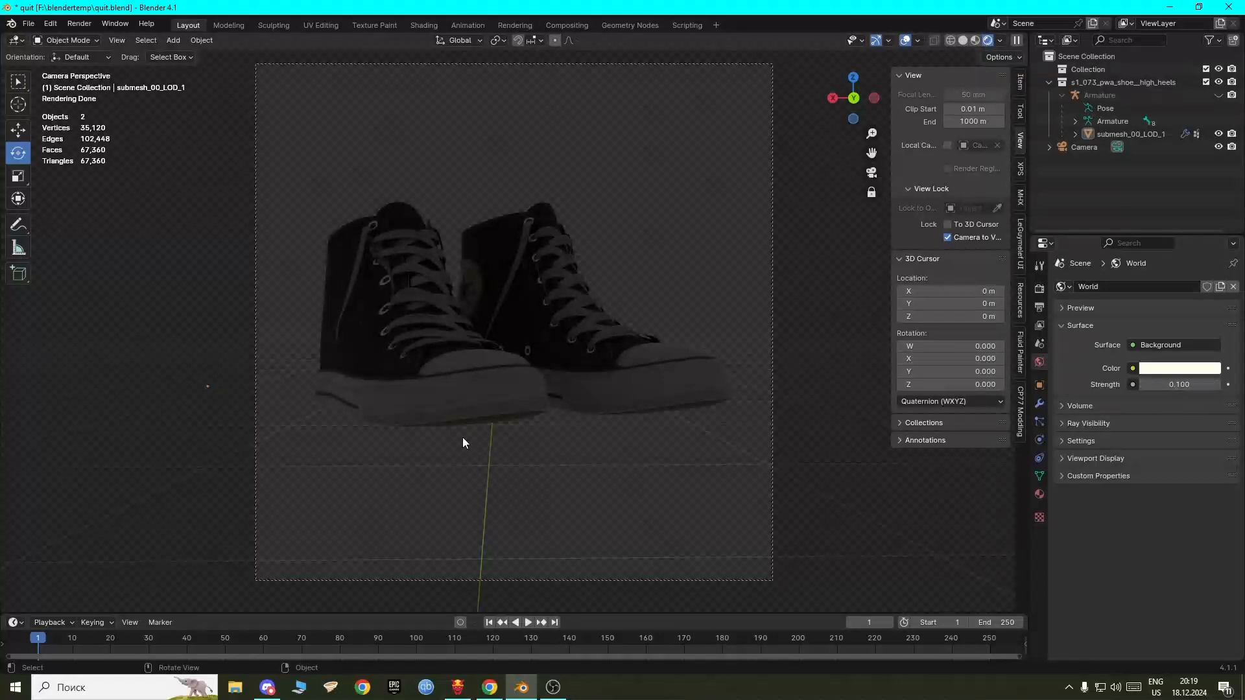
Step: Leave the camera view and add an area light to the scene
{"action": "middle_click_drag", "start_coordinate": [463, 443], "coordinate": [502, 454]}
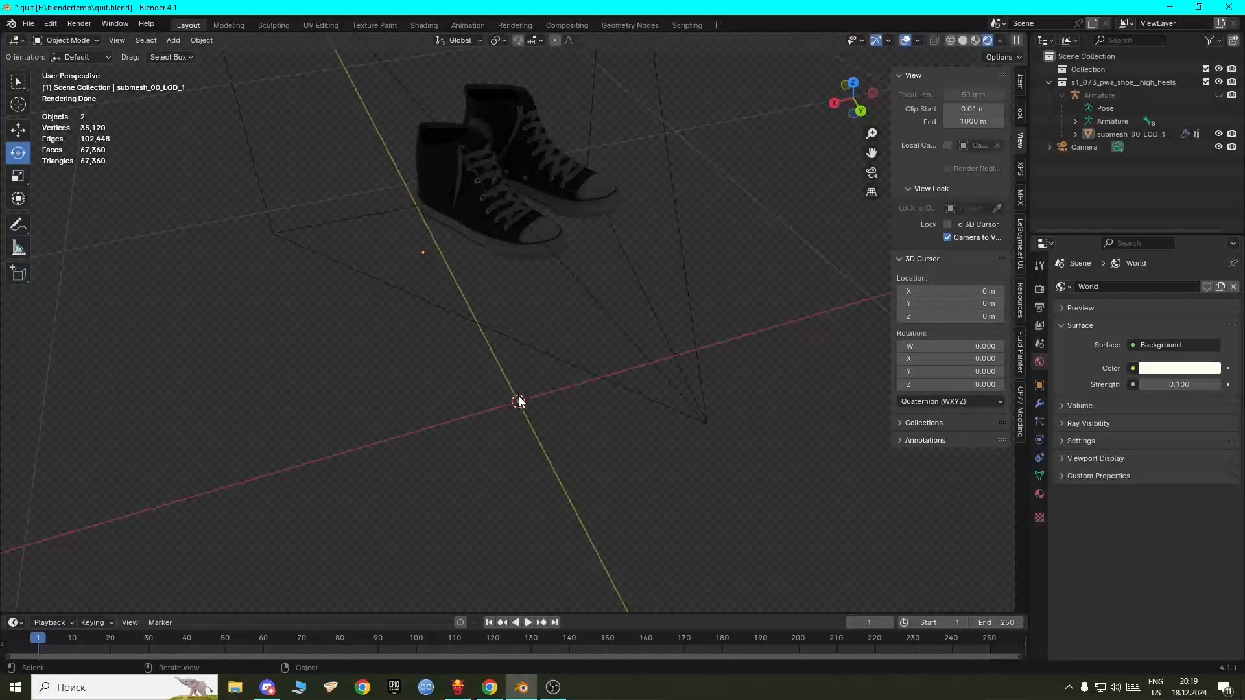
{"action": "key", "text": "shift+a"}
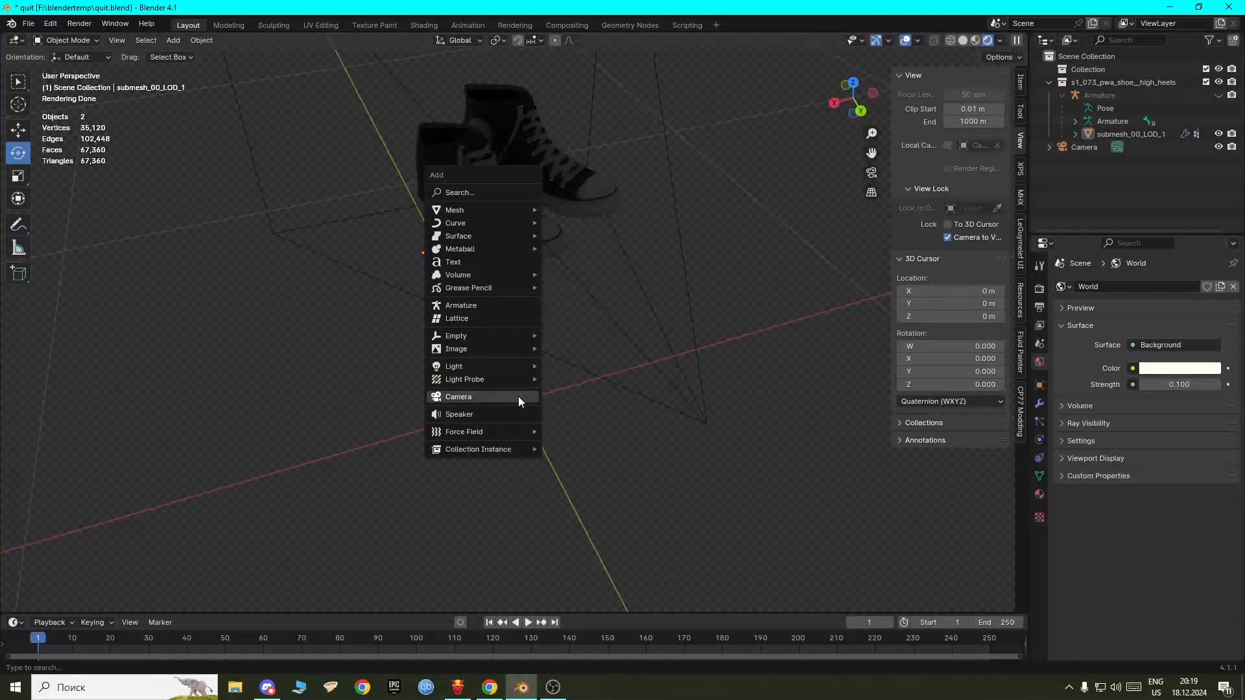
{"action": "mouse_move", "coordinate": [518, 367]}
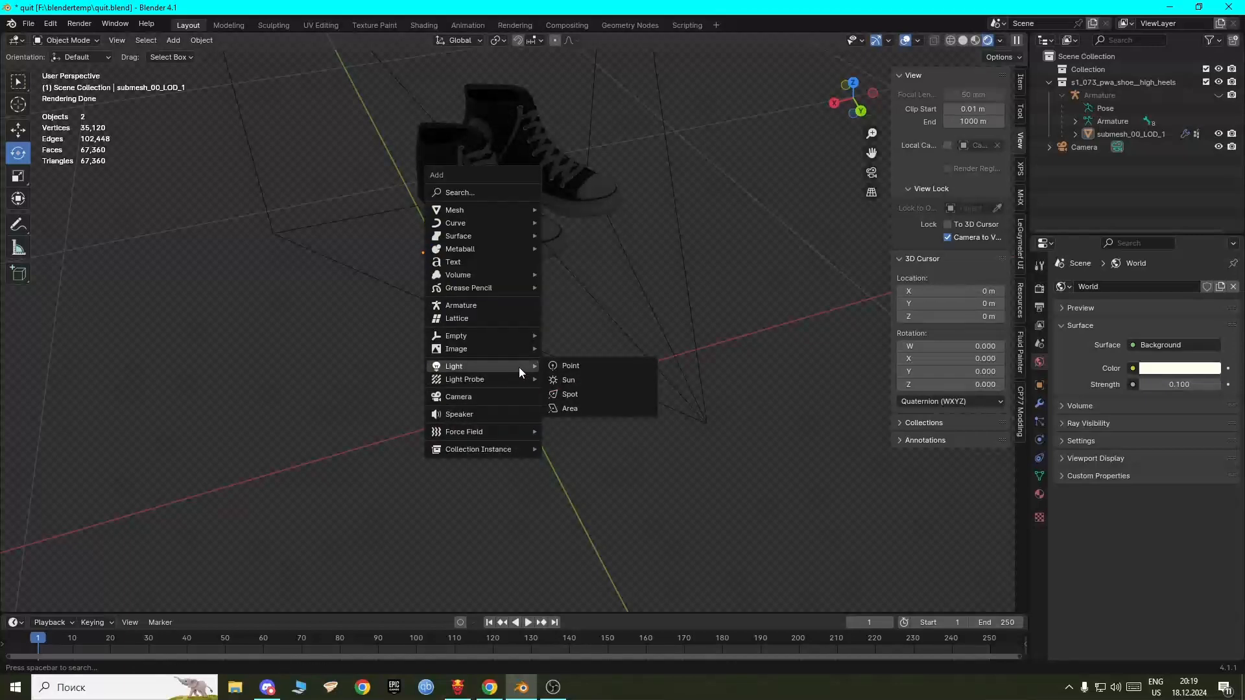
{"action": "left_click", "coordinate": [569, 409]}
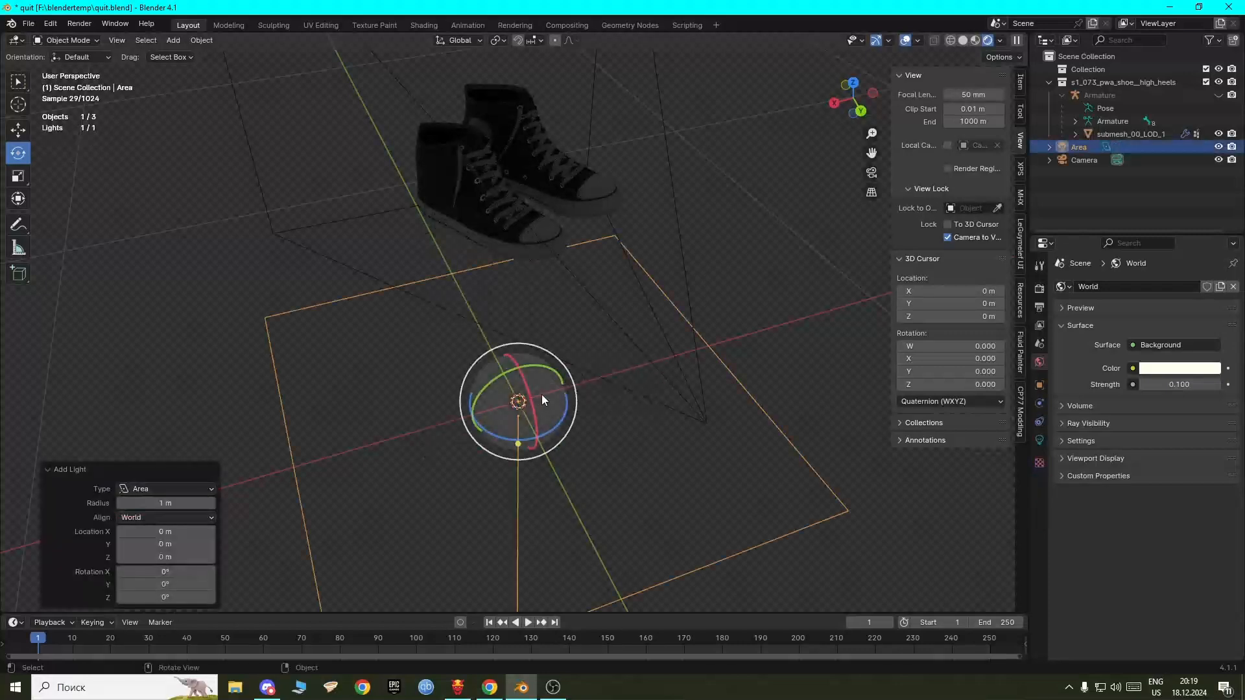
Step: Move the area light about 0.57 m along Y and 0.97 m up, and shift it back along Y towards the shoes
{"action": "middle_click_drag", "start_coordinate": [542, 394], "coordinate": [116, 154]}
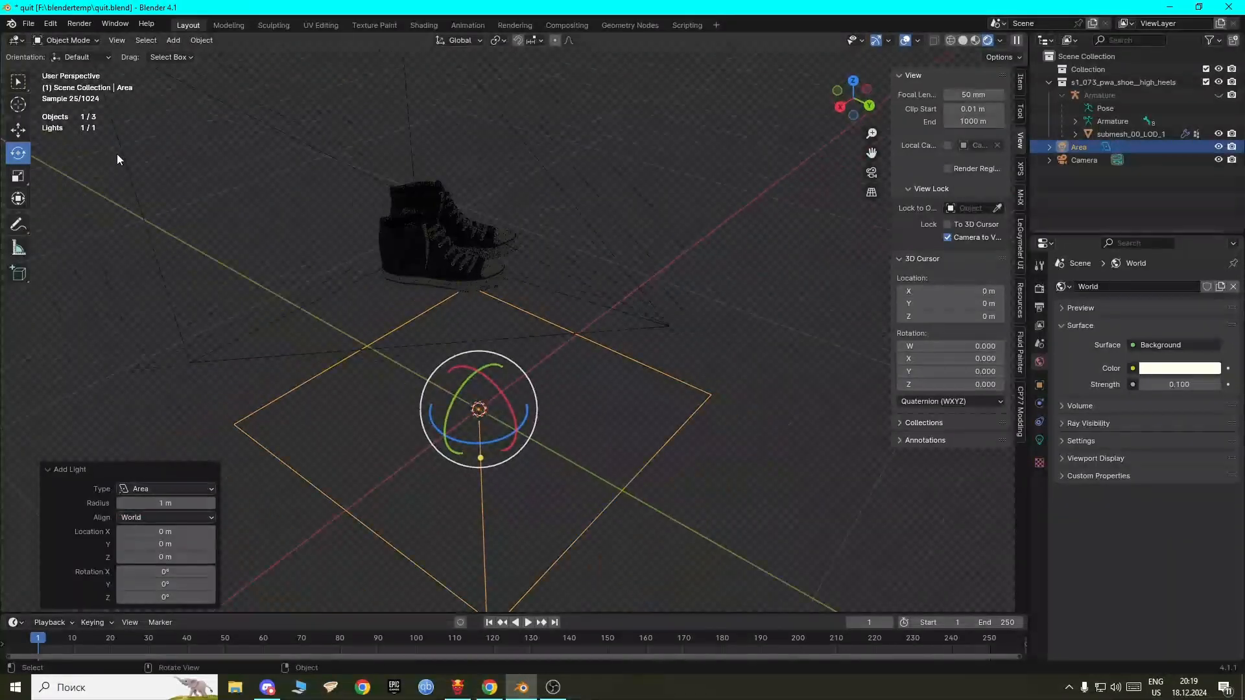
{"action": "left_click", "coordinate": [14, 131]}
{"action": "left_click_drag", "start_coordinate": [524, 434], "coordinate": [689, 520]}
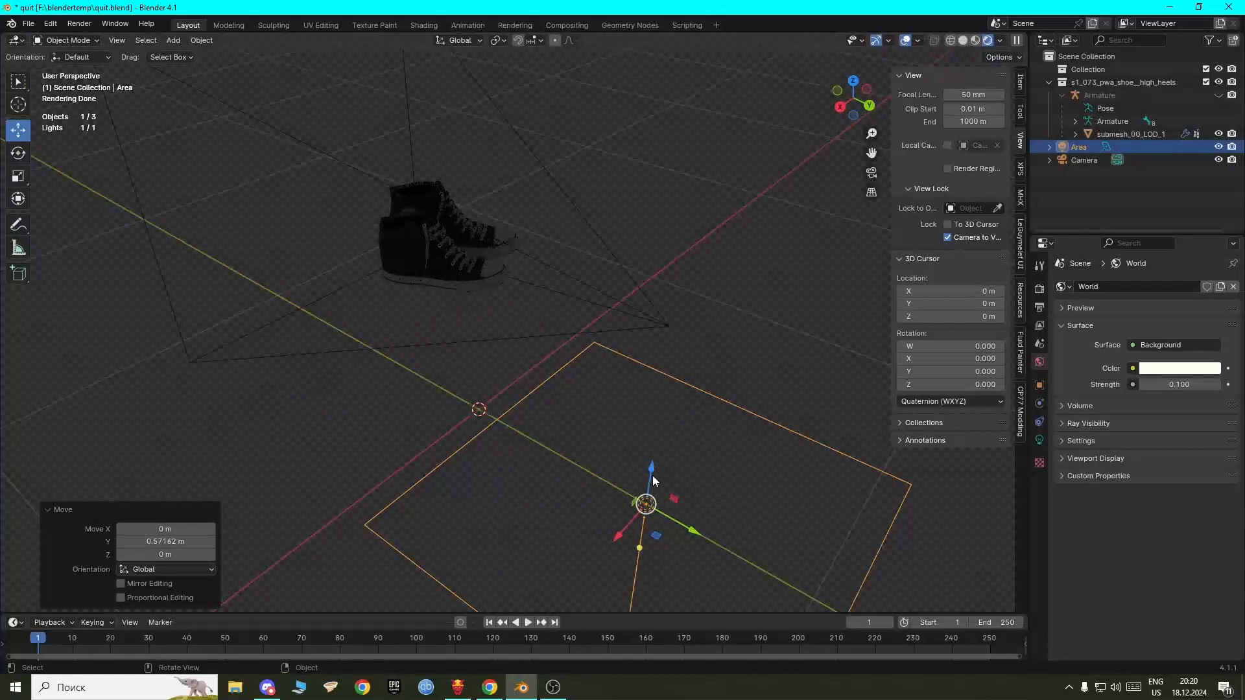
{"action": "left_click_drag", "start_coordinate": [653, 476], "coordinate": [653, 80]}
{"action": "middle_click_drag", "start_coordinate": [473, 196], "coordinate": [324, 350]}
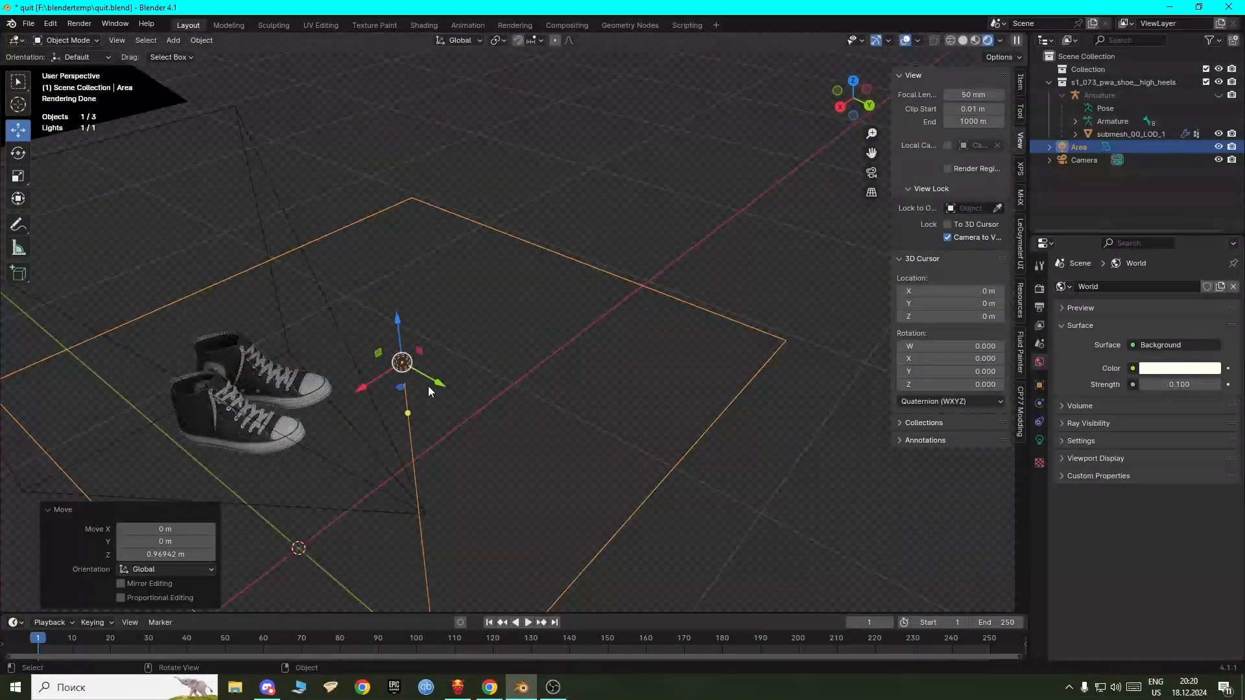
{"action": "left_click_drag", "start_coordinate": [434, 389], "coordinate": [403, 344]}
Step: Rotate the area light by about 39.5° and 50.4° to aim at the shoes, and check the lighting through the camera
{"action": "left_click", "coordinate": [18, 152]}
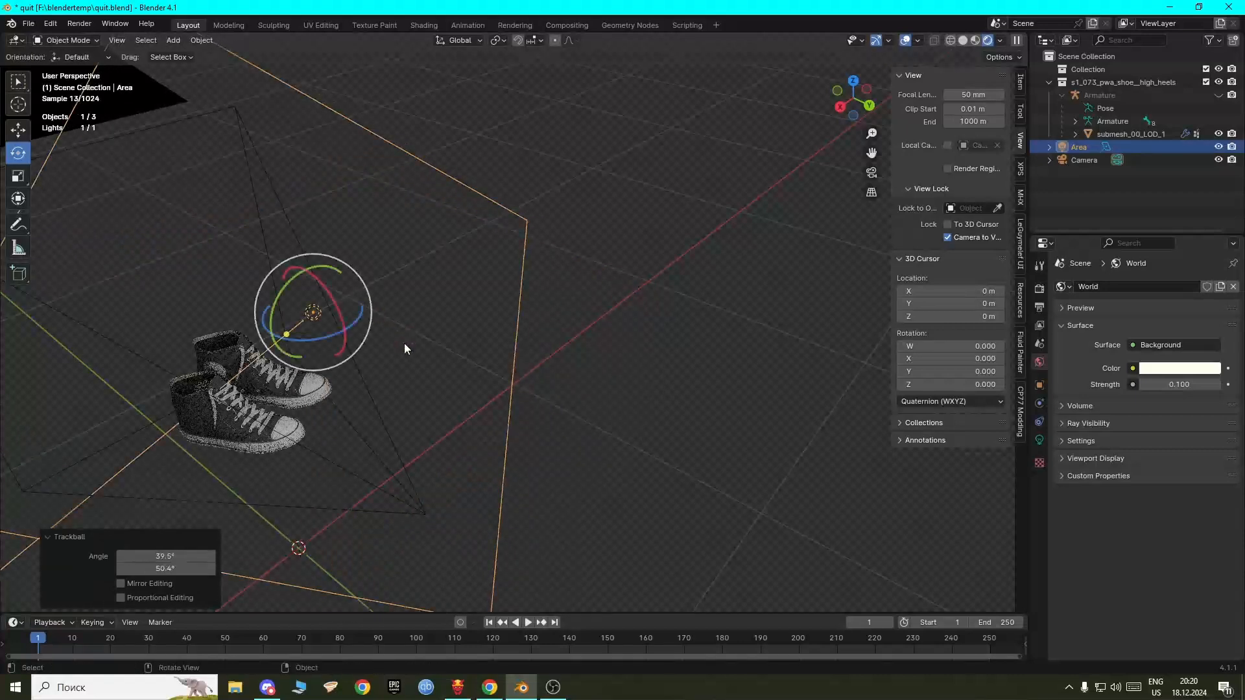
{"action": "key", "text": "KP_0"}
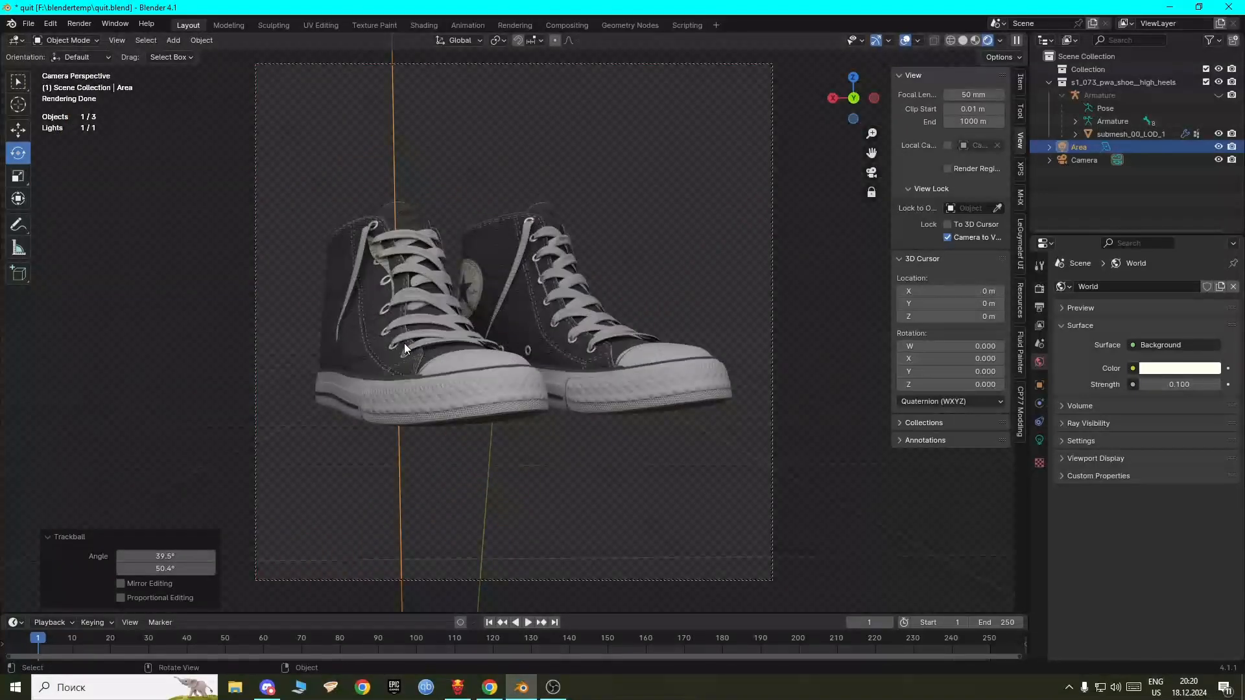
{"action": "key", "text": "KP_0"}
{"action": "middle_click_drag", "start_coordinate": [403, 343], "coordinate": [445, 308]}
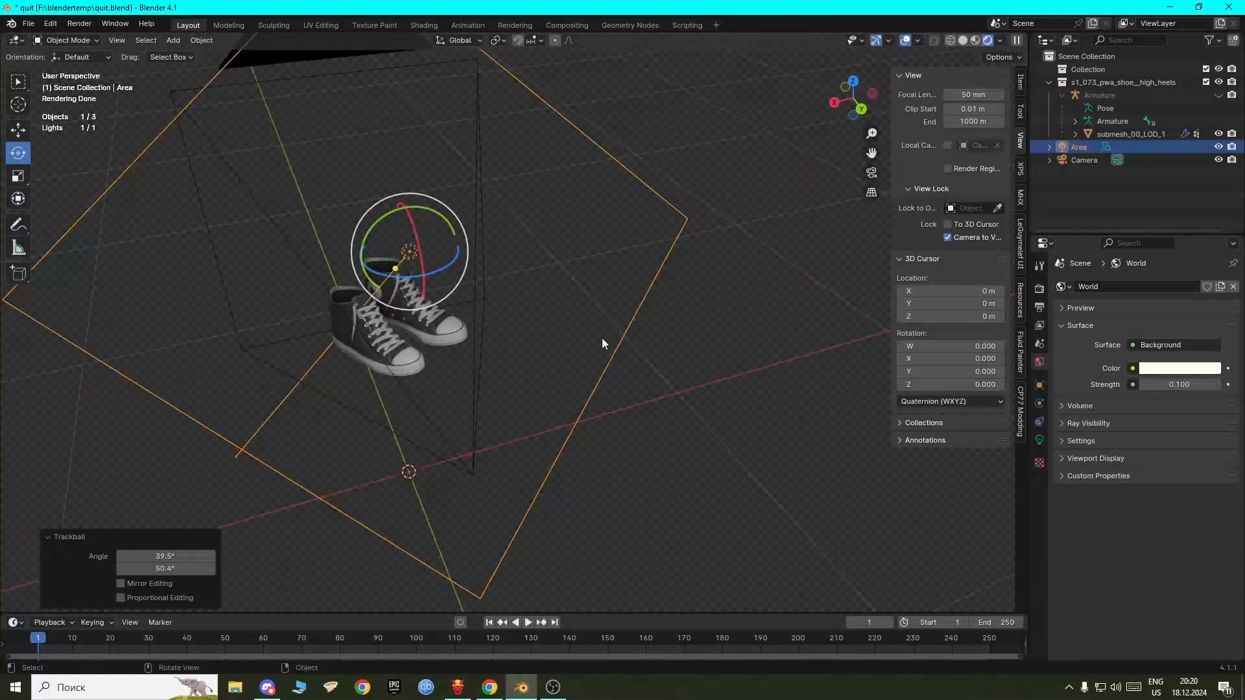
{"action": "key", "text": "KP_0"}
{"action": "key", "text": "KP_0"}
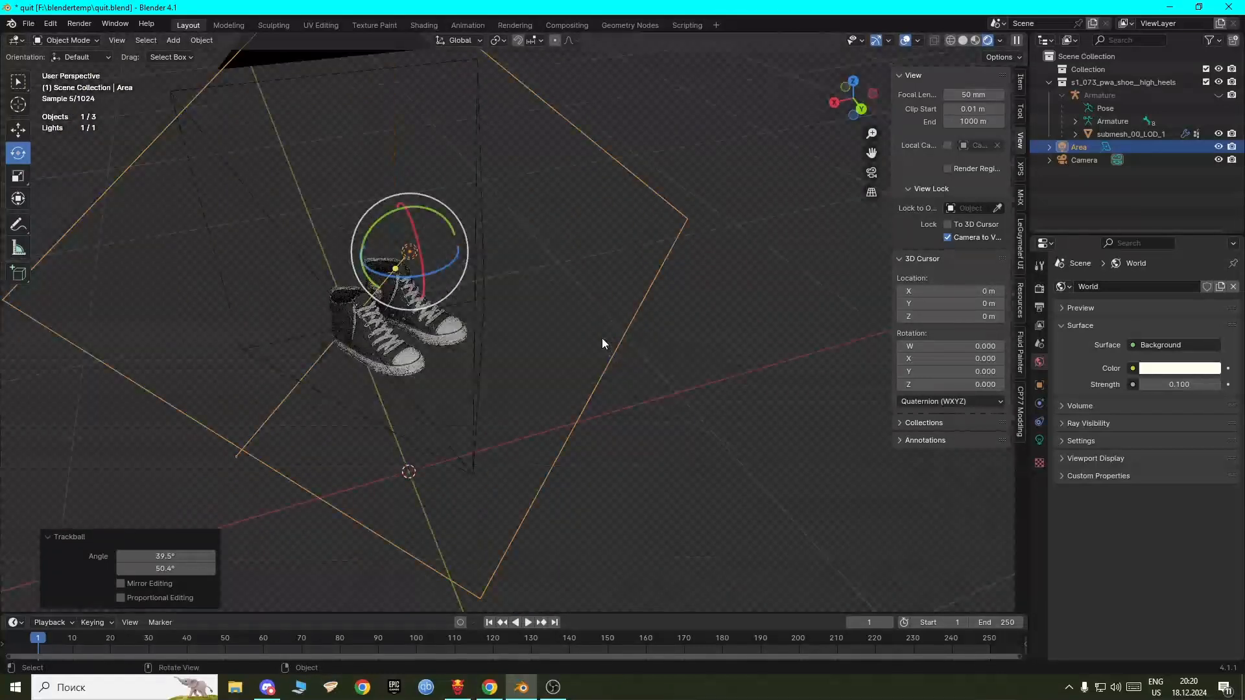
{"action": "left_click", "coordinate": [301, 485]}
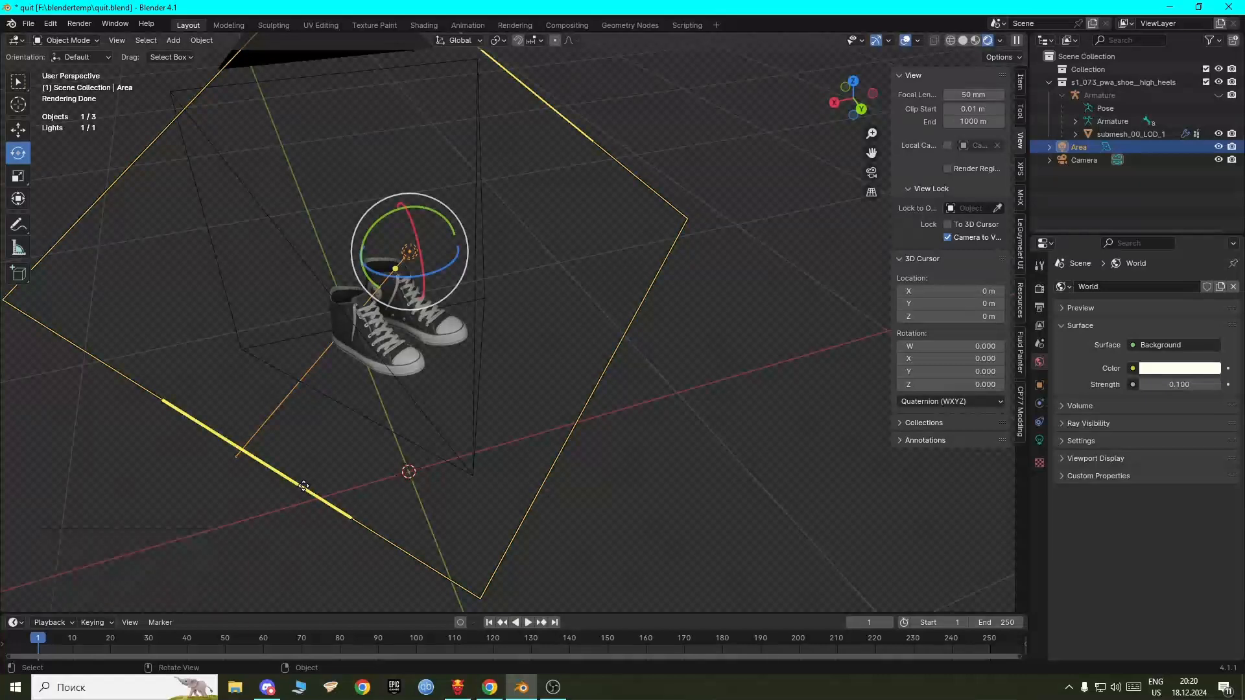
Step: Try a warm orange colour with hue 0.080 and saturation 0.693 and a power of 97.3 W on the area light
{"action": "left_click", "coordinate": [1040, 440]}
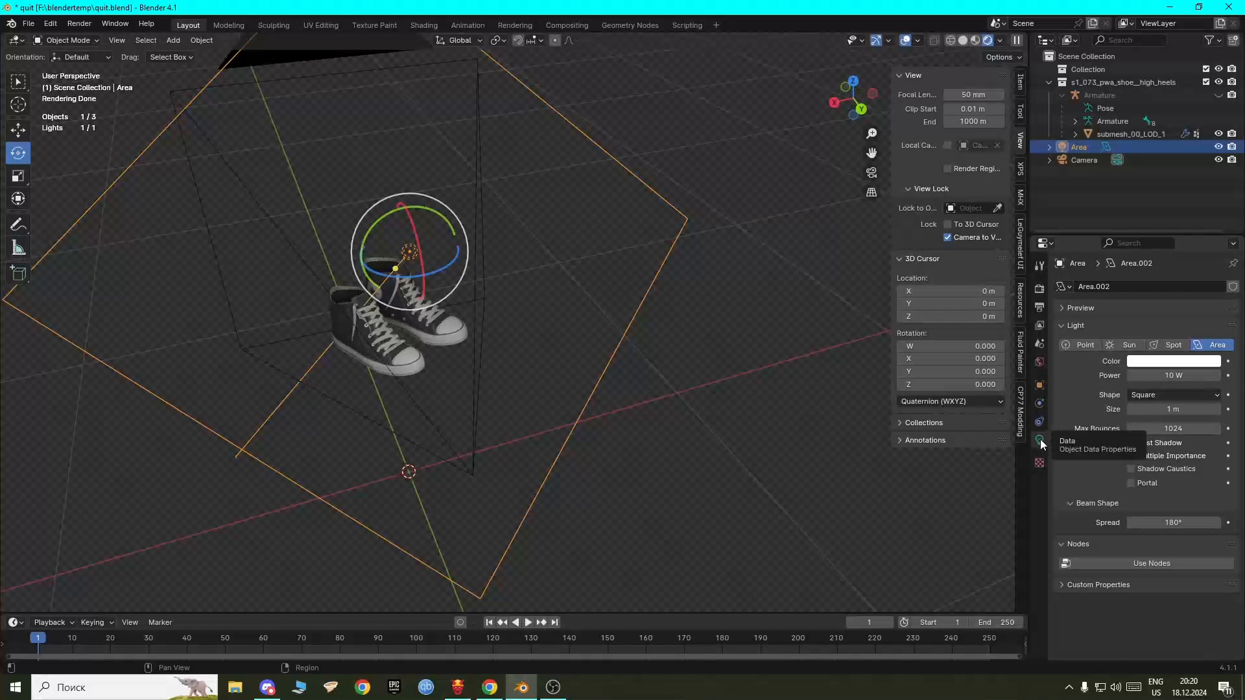
{"action": "left_click", "coordinate": [1144, 362]}
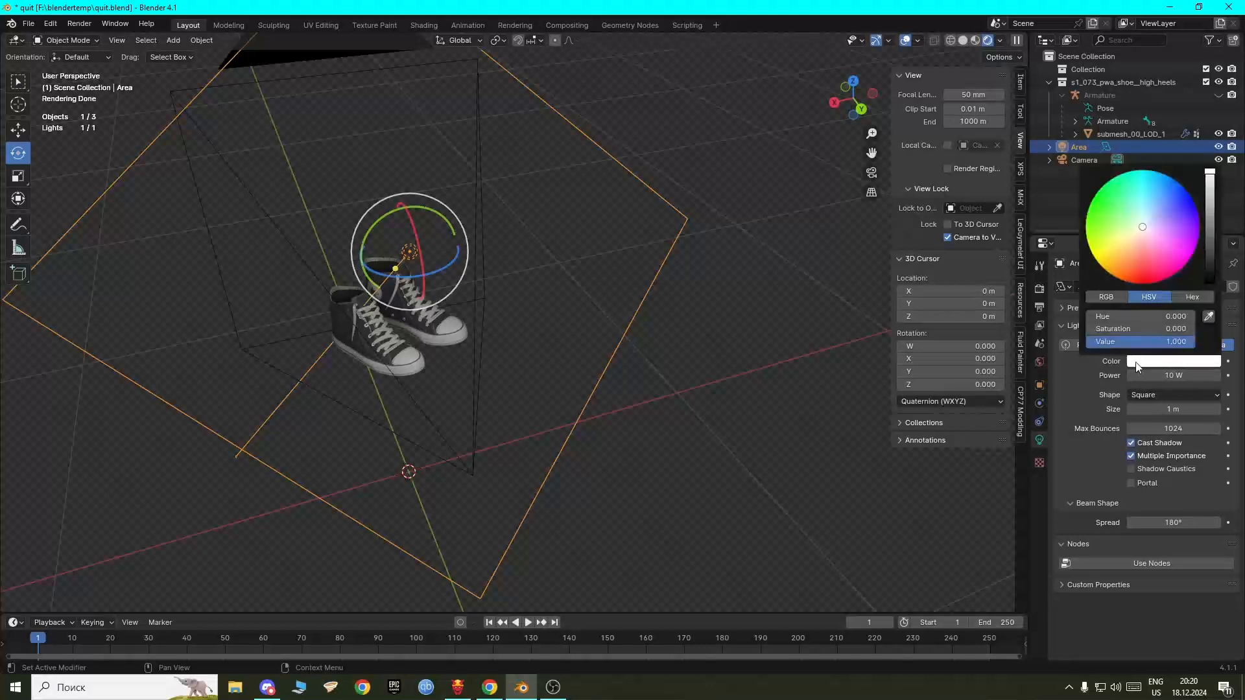
{"action": "left_click", "coordinate": [1129, 247]}
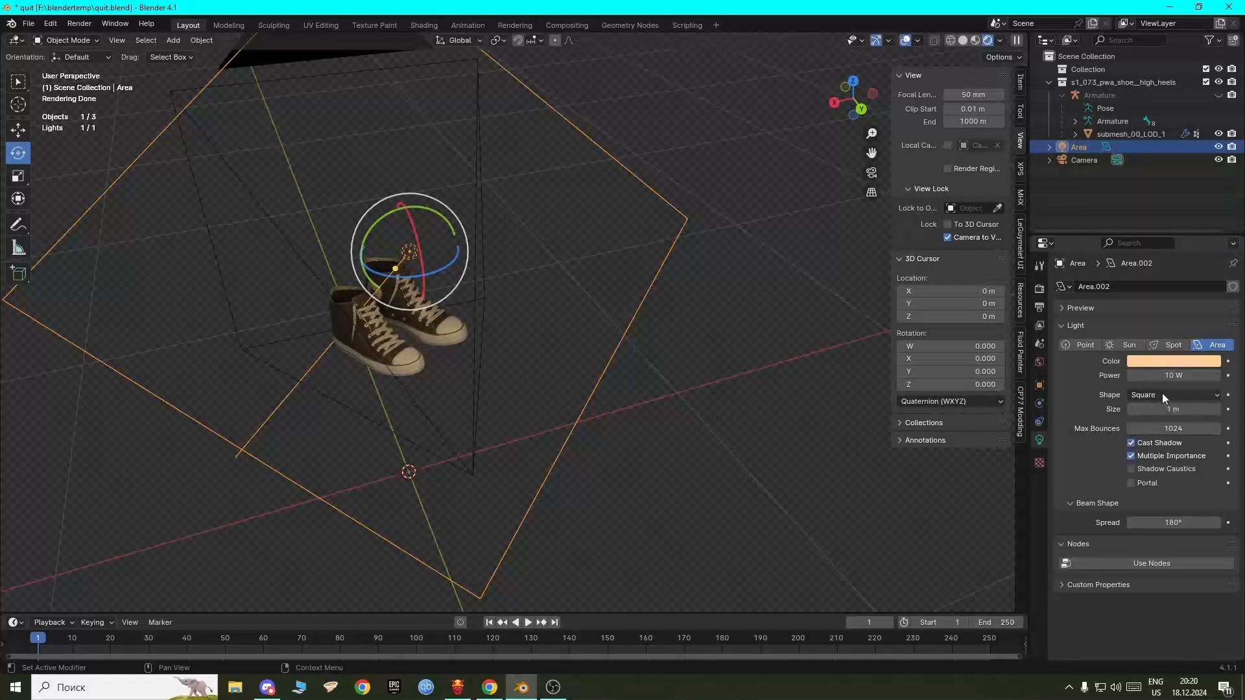
{"action": "left_click_drag", "start_coordinate": [1168, 376], "coordinate": [1200, 376]}
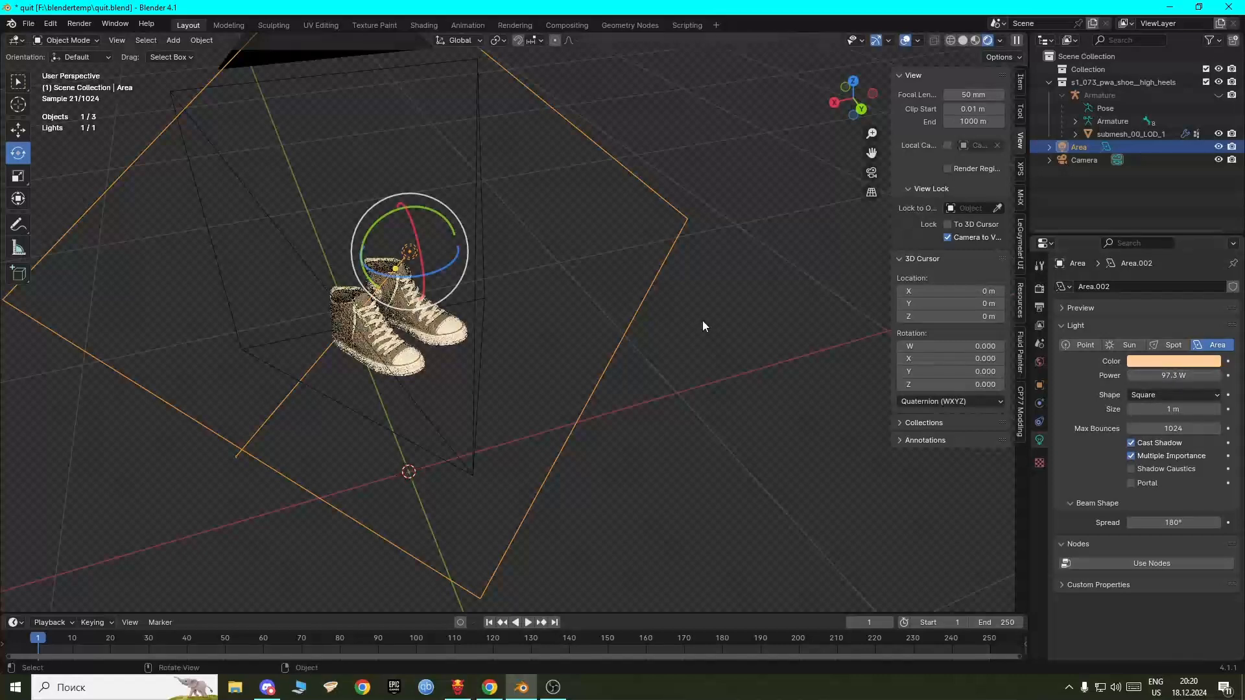
{"action": "key", "text": "KP_0"}
{"action": "key", "text": "KP_0"}
Step: Set the area light's colour to white and its power to 10 W
{"action": "left_click", "coordinate": [1147, 361]}
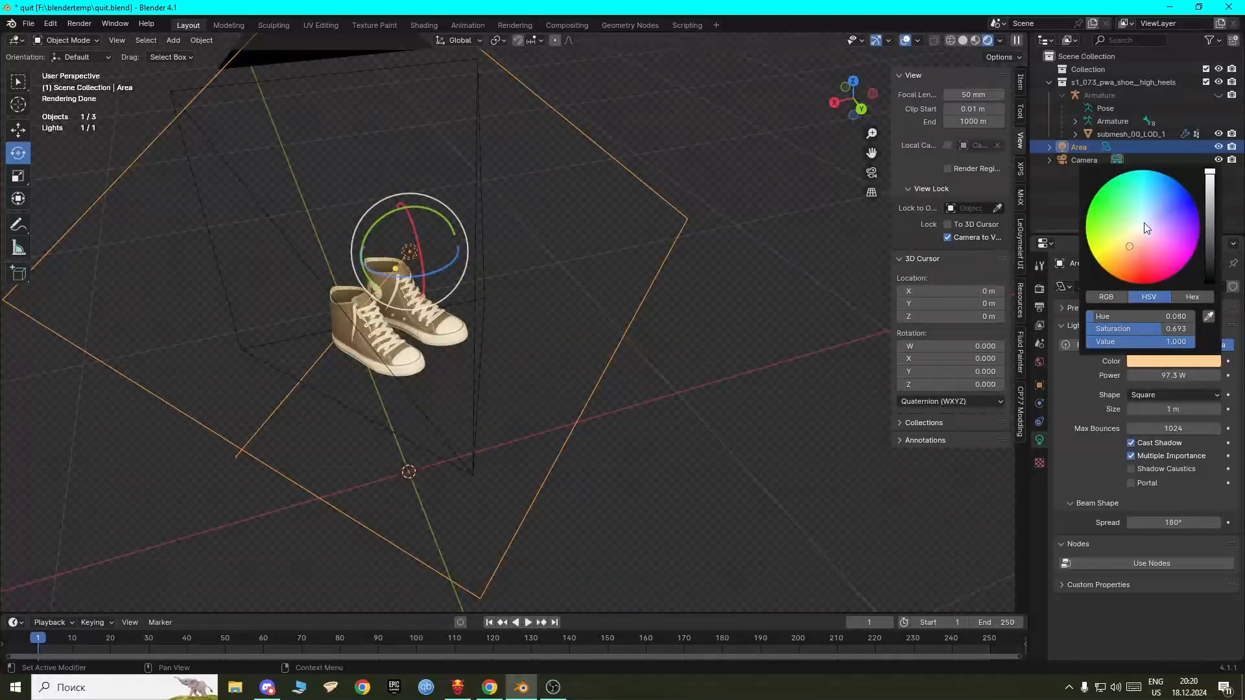
{"action": "left_click", "coordinate": [1143, 227]}
{"action": "left_click", "coordinate": [1177, 374]}
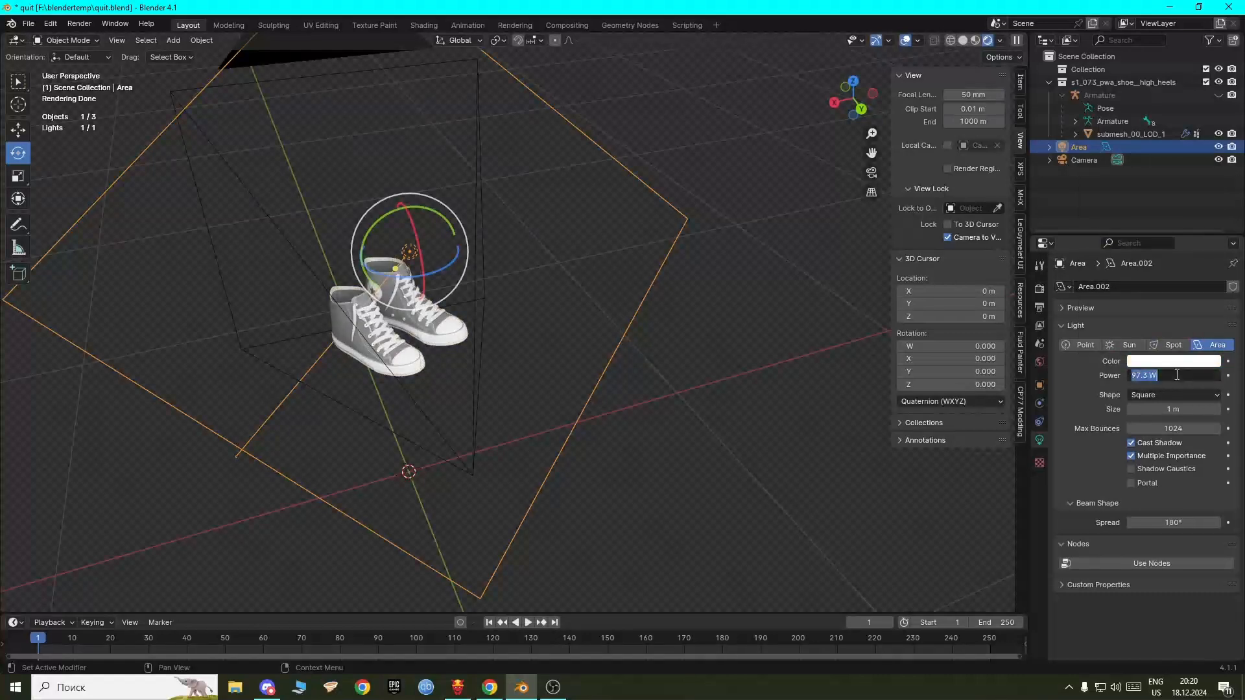
{"action": "type", "text": "20"}
{"action": "key", "text": "BackSpace"}
{"action": "key", "text": "BackSpace"}
{"action": "type", "text": "10"}
{"action": "key", "text": "Return"}
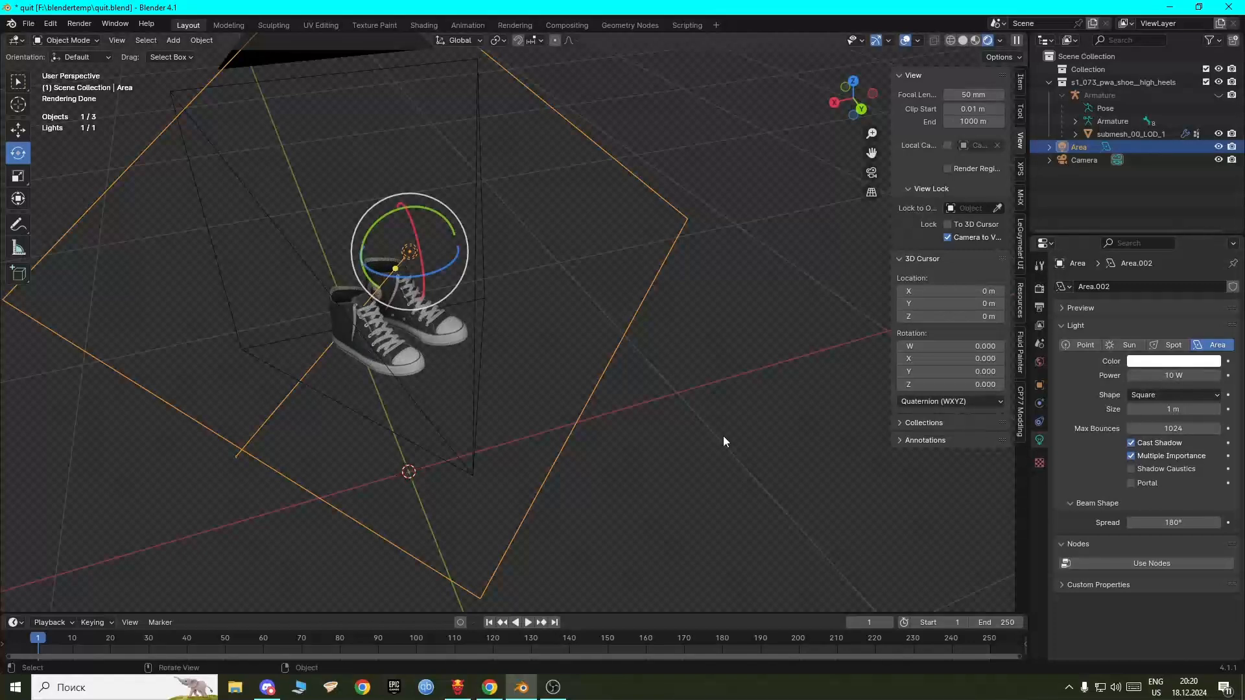
Step: Tint the world background cyan with hue 0.531 and saturation 0.992, and set its strength to 0.200, checking through the camera
{"action": "key", "text": "KP_0"}
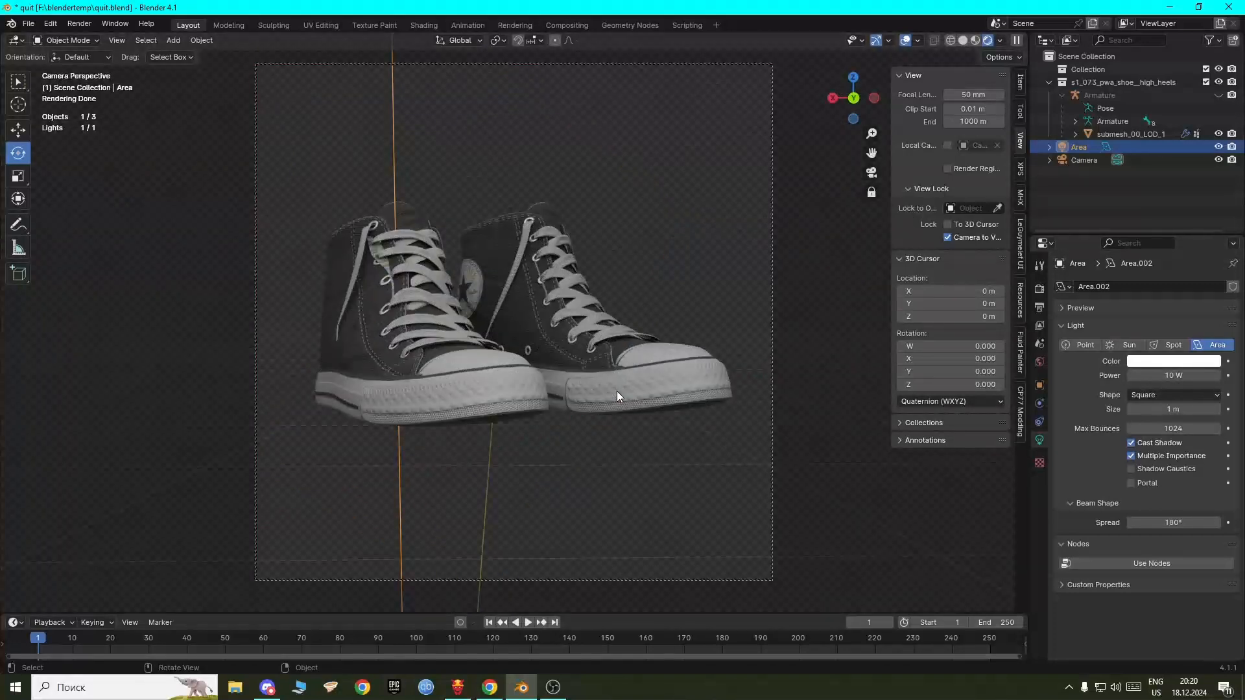
{"action": "left_click", "coordinate": [1039, 362]}
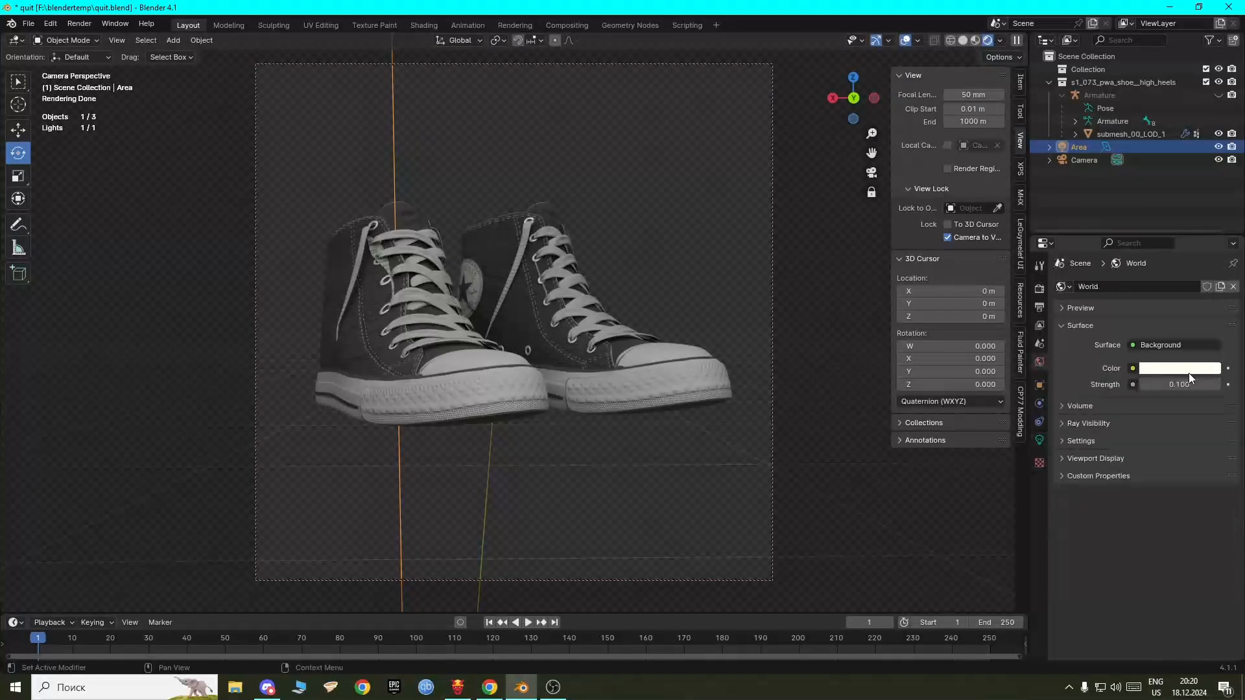
{"action": "left_click", "coordinate": [1177, 367]}
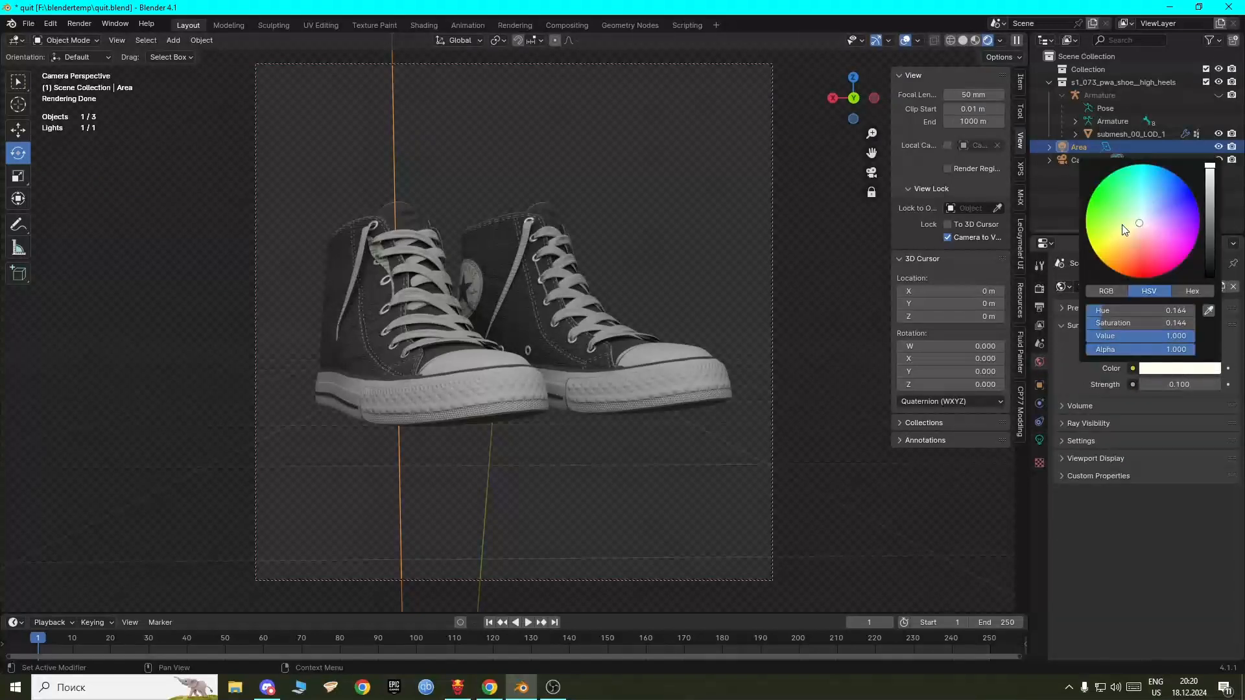
{"action": "left_click_drag", "start_coordinate": [1137, 219], "coordinate": [1146, 165]}
{"action": "mouse_move", "coordinate": [1179, 384]}
{"action": "left_mouse_down"}
{"action": "mouse_move", "coordinate": [1226, 384]}
{"action": "mouse_move", "coordinate": [1185, 384]}
{"action": "left_mouse_up"}
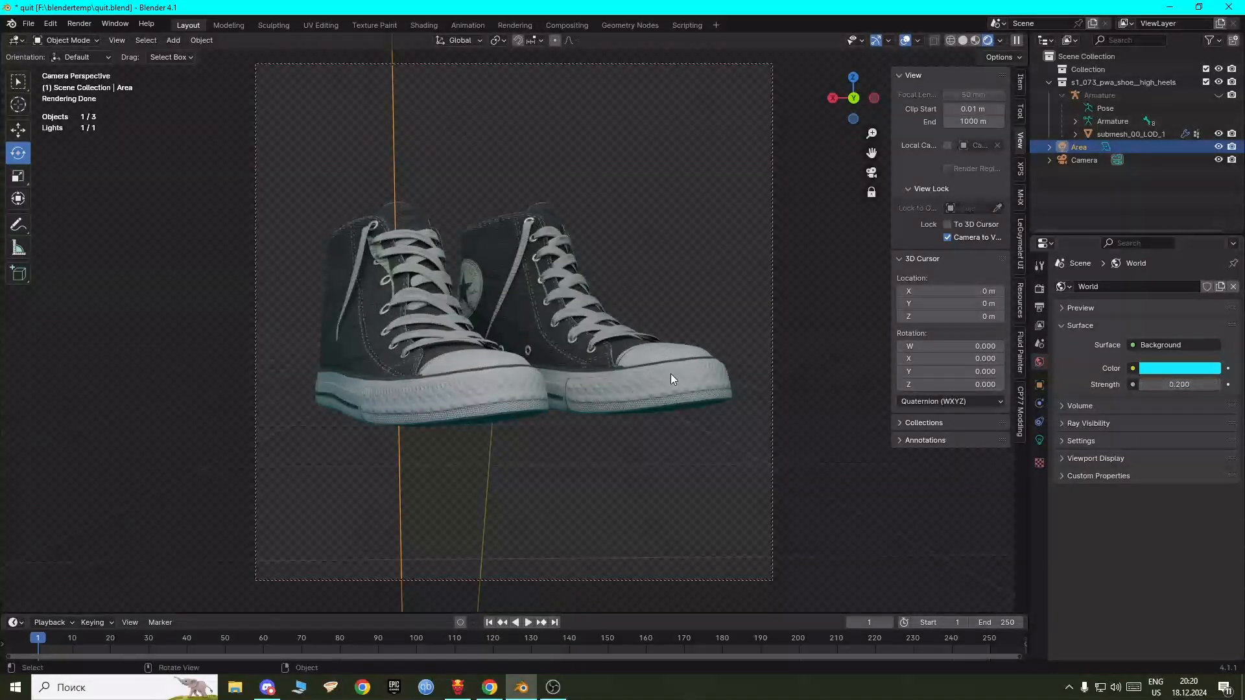
Step: Change the world background colour to a pale warm yellow and deselect the area light
{"action": "left_click", "coordinate": [1170, 369]}
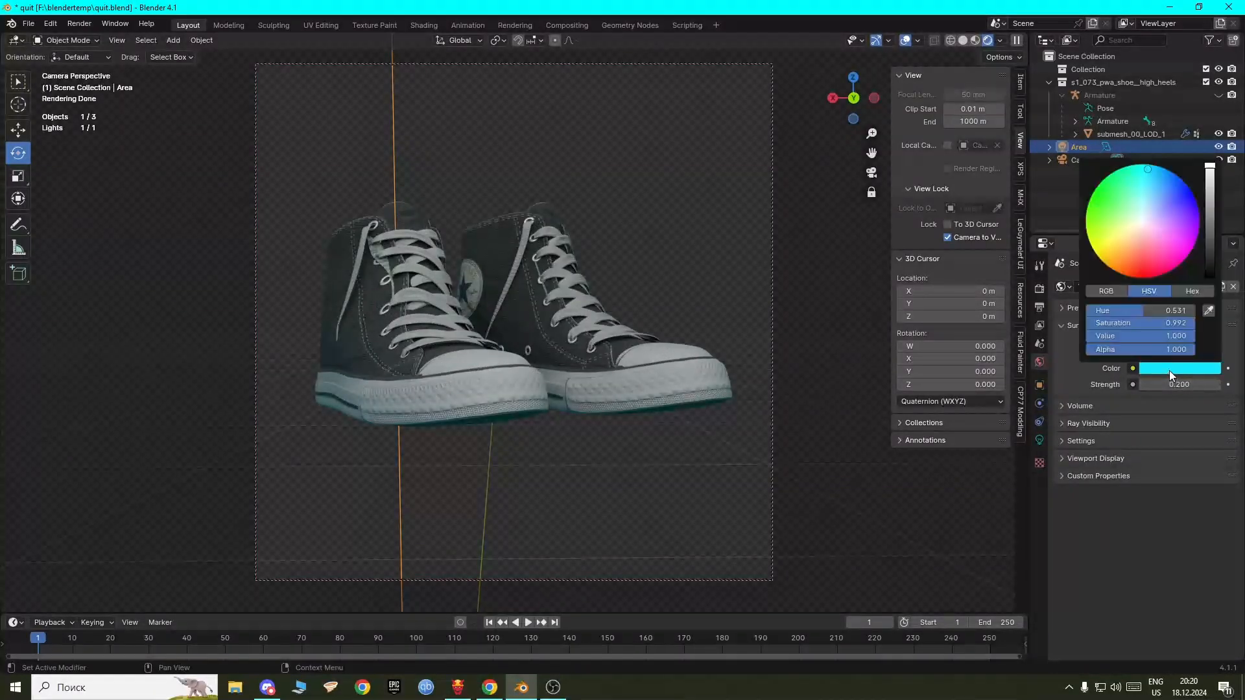
{"action": "left_click", "coordinate": [1128, 240]}
{"action": "left_click", "coordinate": [618, 173]}
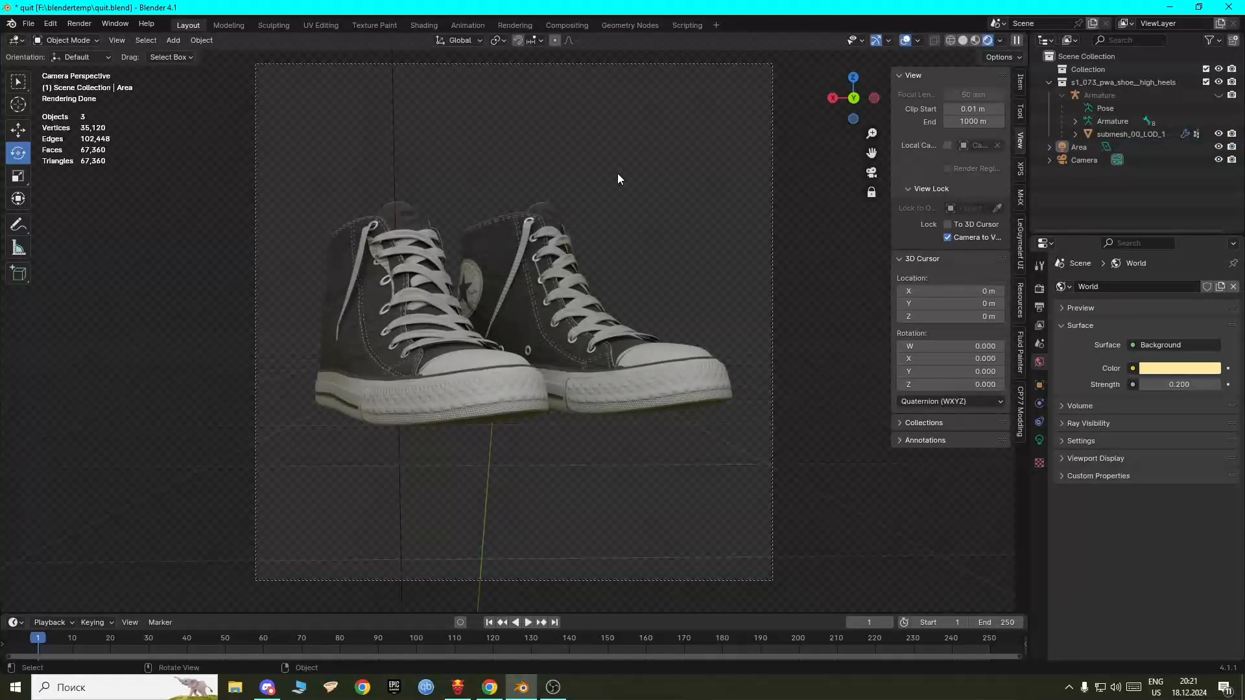
Step: Set the output resolution to 160 px for both X and Y
{"action": "left_click", "coordinate": [1041, 290]}
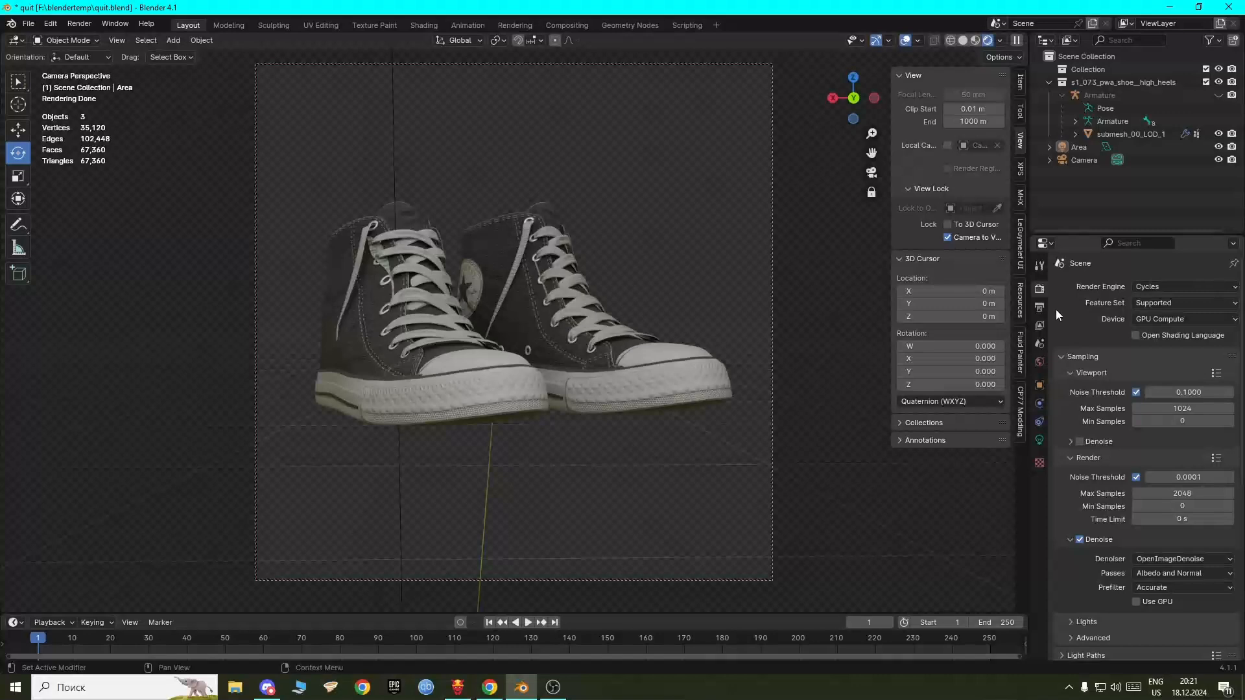
{"action": "left_click", "coordinate": [1037, 310]}
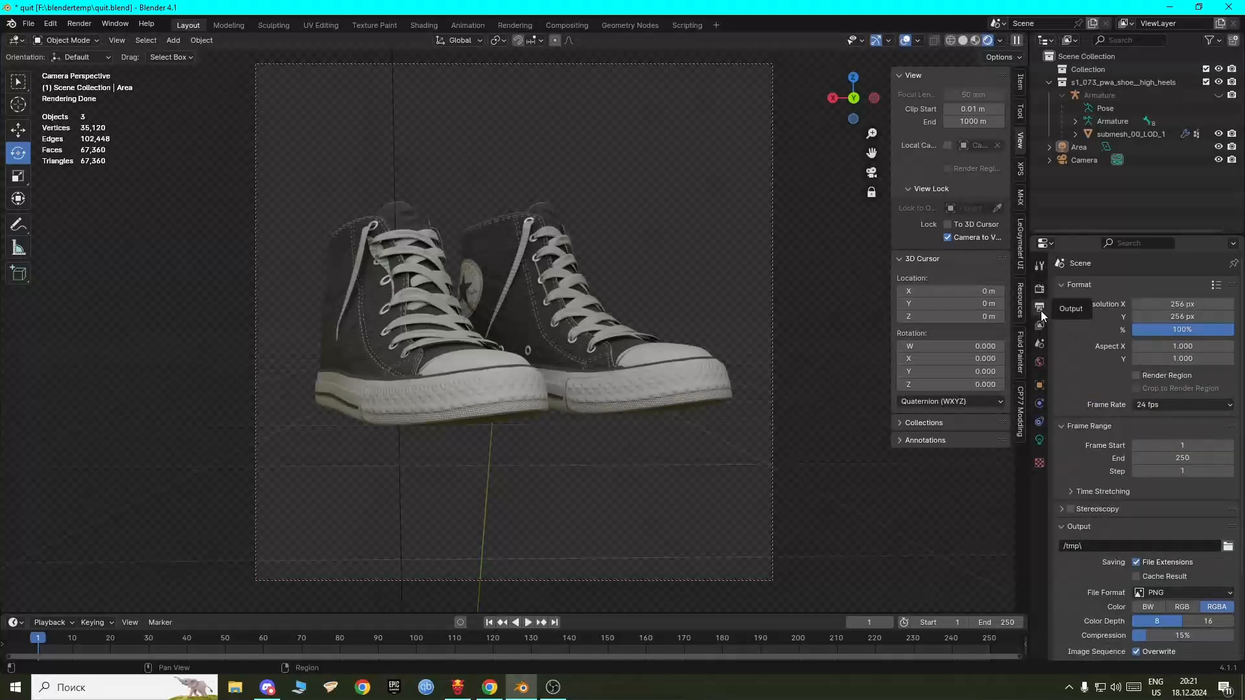
{"action": "left_click_drag", "start_coordinate": [1172, 304], "coordinate": [1172, 317]}
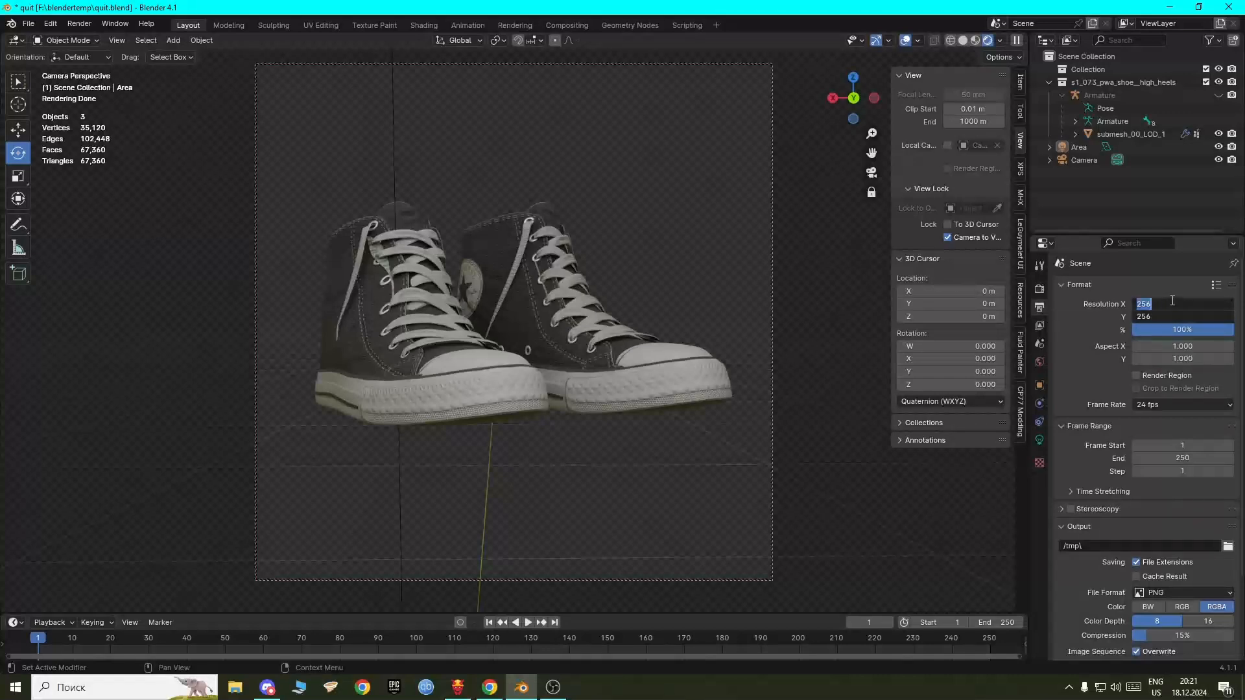
{"action": "key", "text": "BackSpace"}
{"action": "type", "text": "160"}
{"action": "key", "text": "Return"}
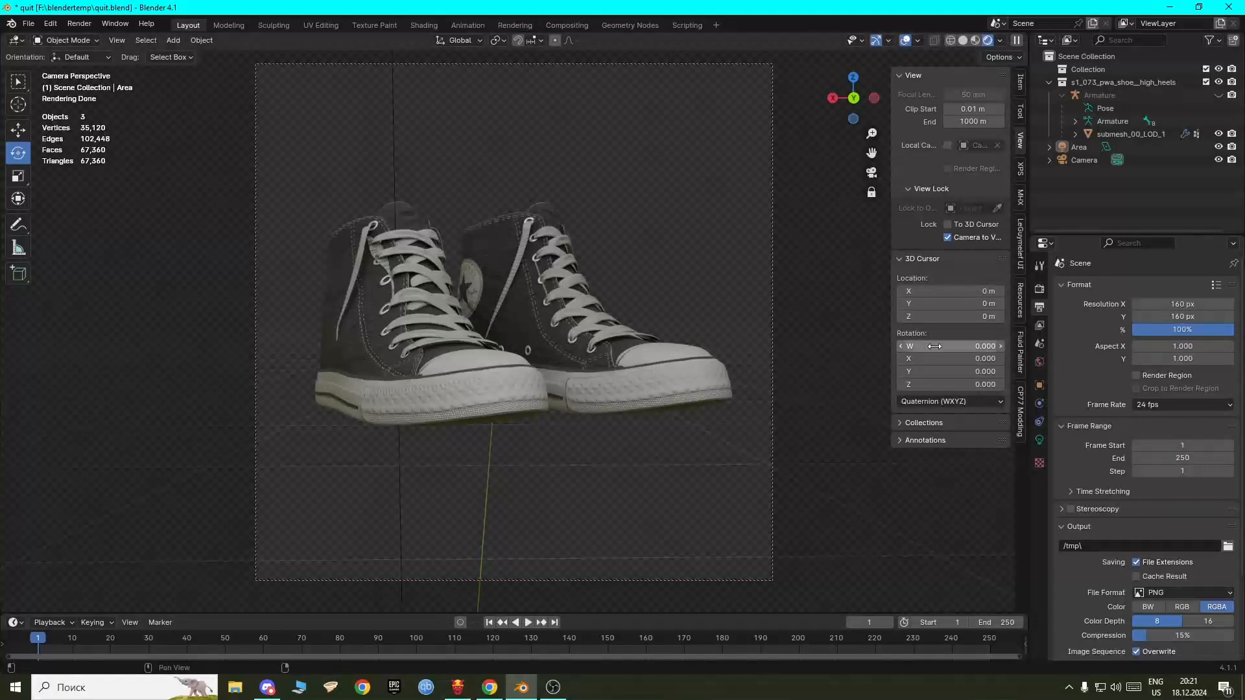
Step: Switch the film's transparent background off and back on in the render settings
{"action": "left_click", "coordinate": [1039, 290]}
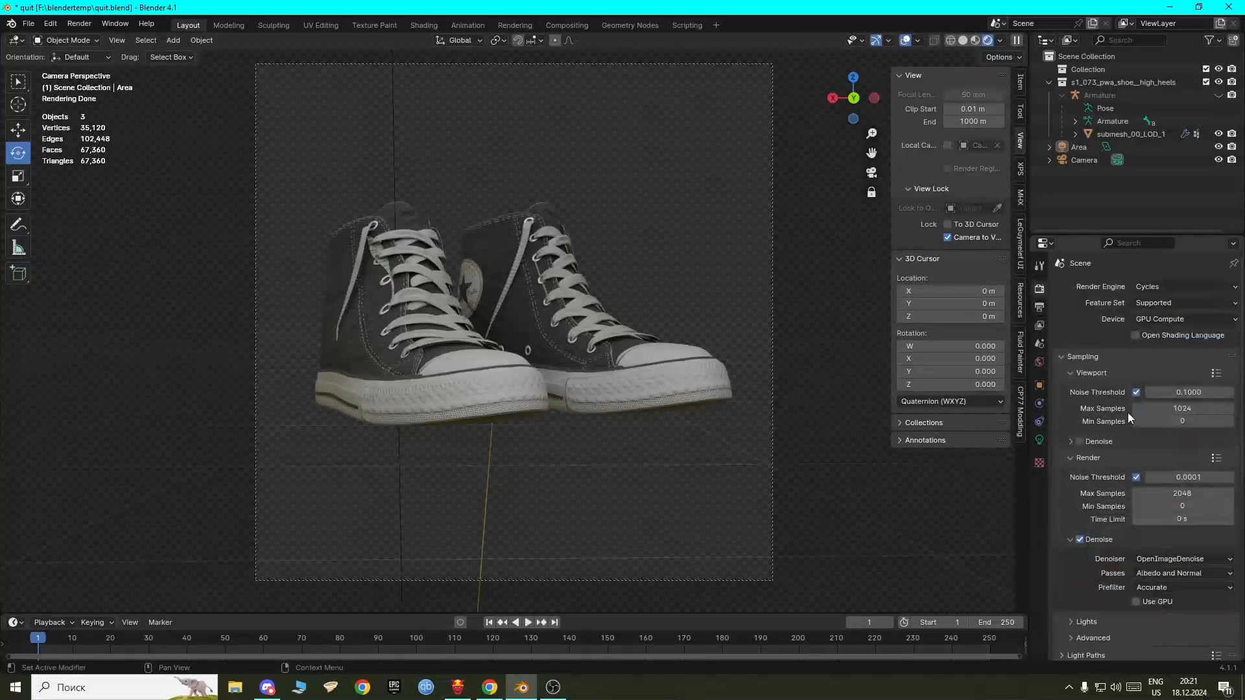
{"action": "scroll", "coordinate": [1127, 412], "scroll_direction": "down", "scroll_amount": 8}
{"action": "scroll", "coordinate": [1161, 601], "scroll_direction": "down", "scroll_amount": 3}
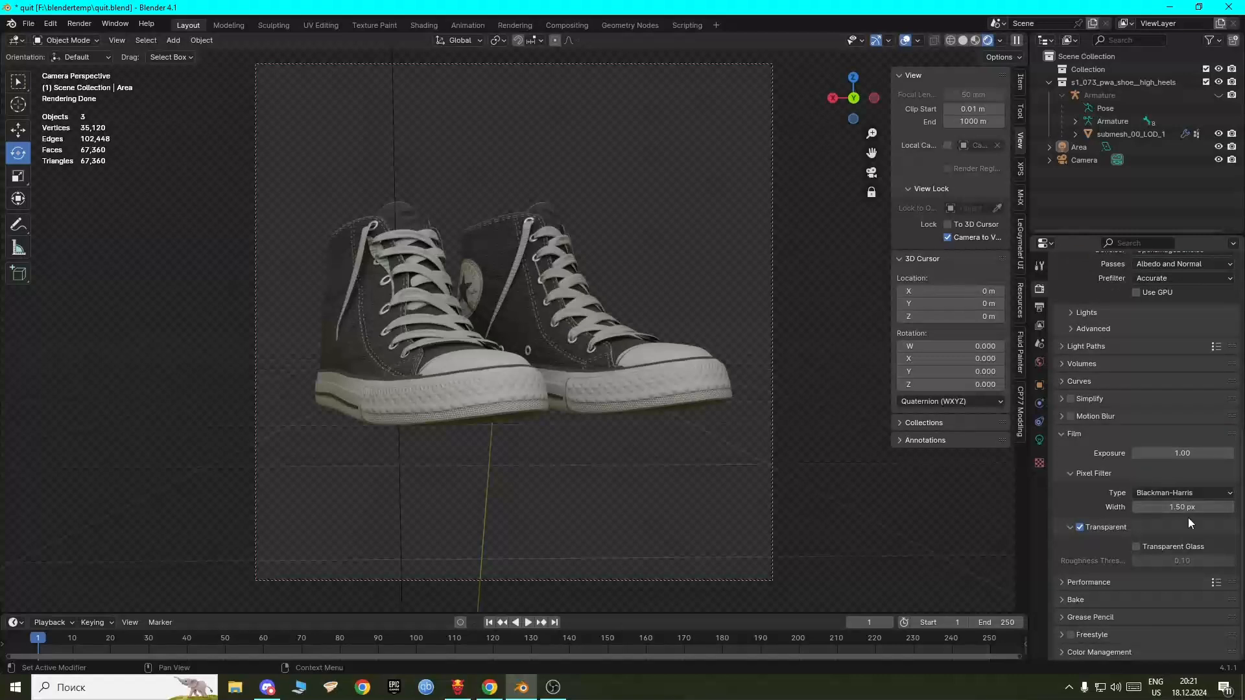
{"action": "left_click", "coordinate": [1083, 529]}
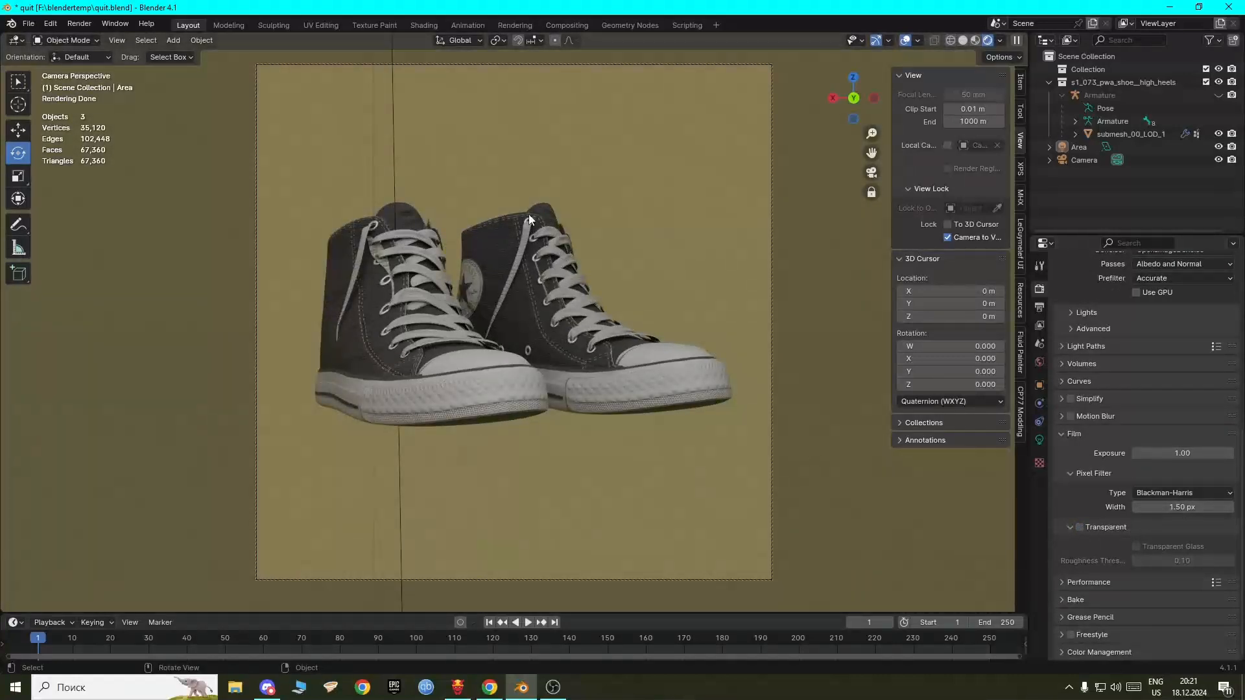
{"action": "left_click", "coordinate": [1081, 527]}
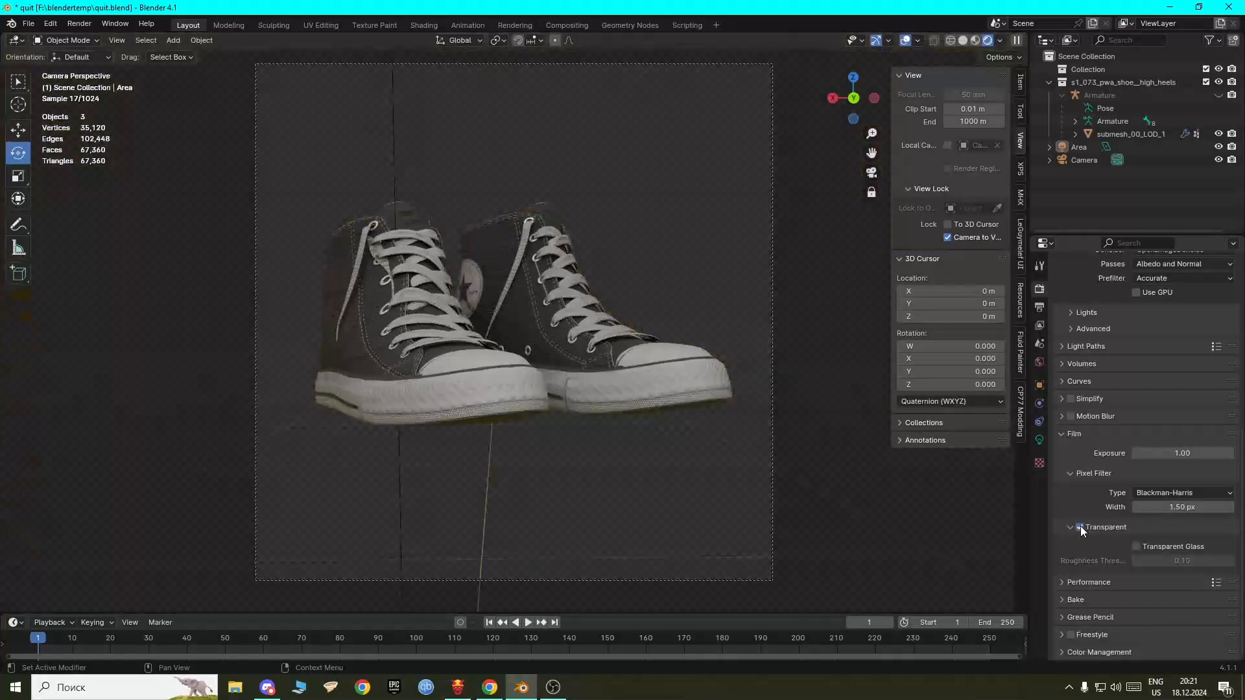
{"action": "scroll", "coordinate": [1072, 514], "scroll_direction": "up", "scroll_amount": 4}
{"action": "scroll", "coordinate": [1074, 513], "scroll_direction": "up", "scroll_amount": 8}
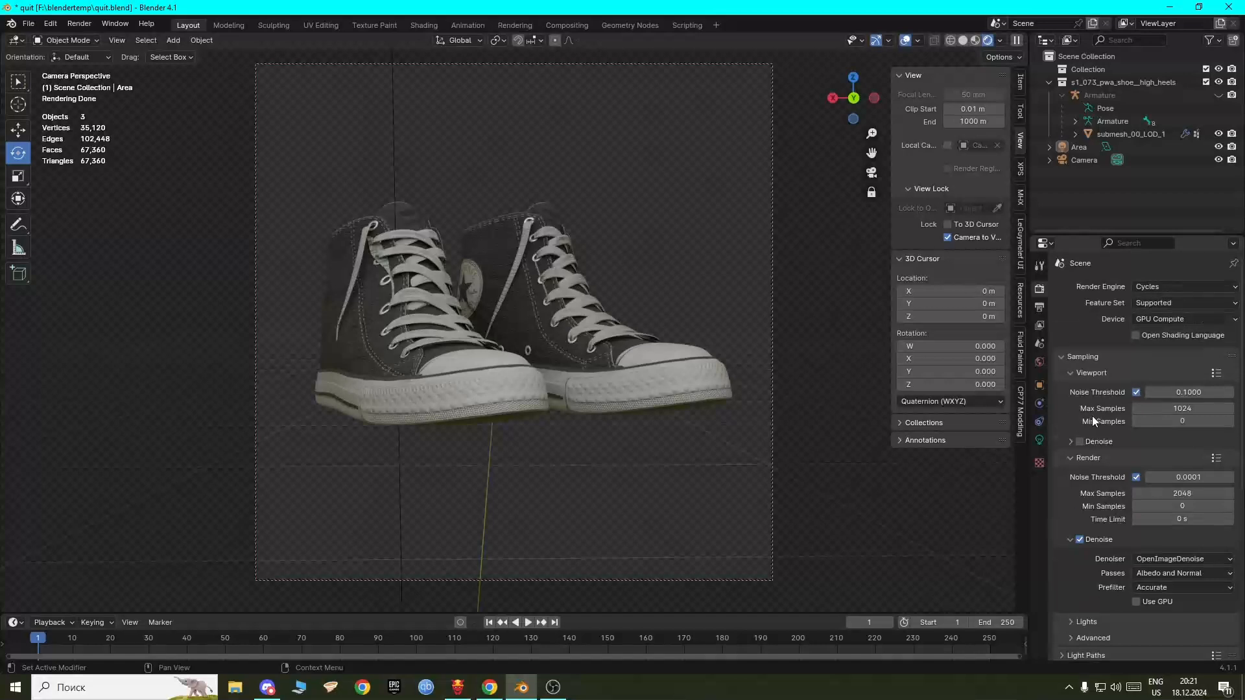
Step: Review the Cycles render device, render noise threshold and denoiser options
{"action": "left_click", "coordinate": [1172, 318]}
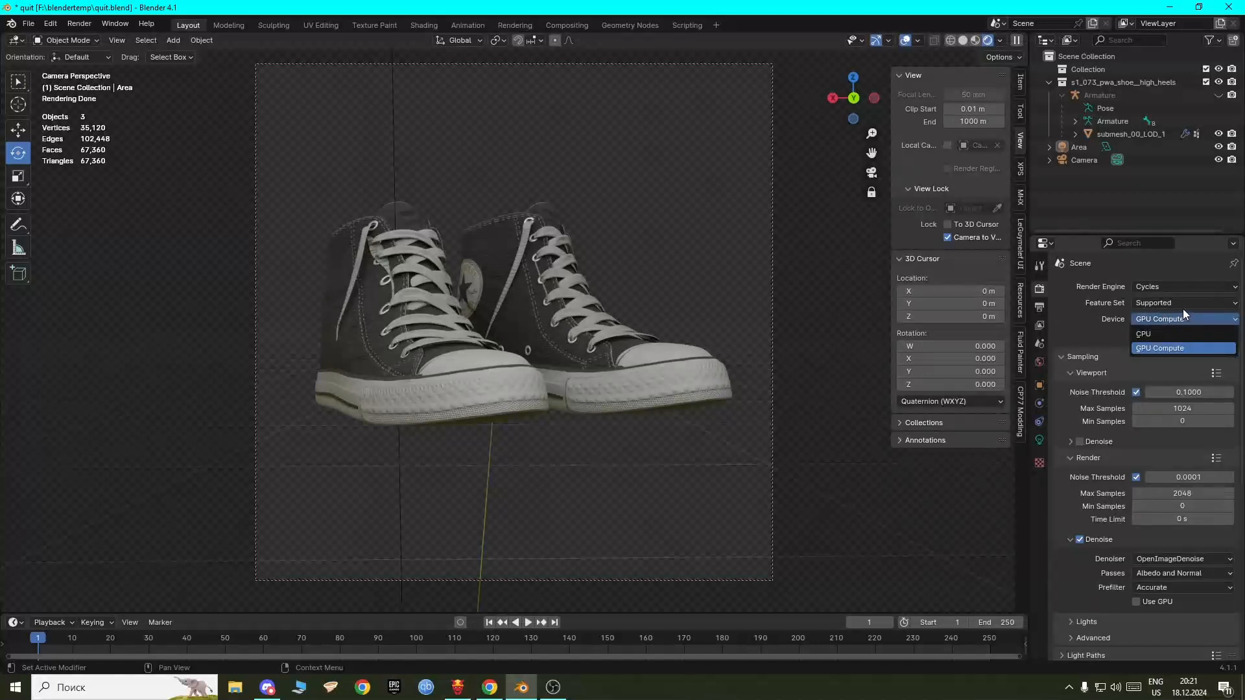
{"action": "left_click", "coordinate": [1182, 318]}
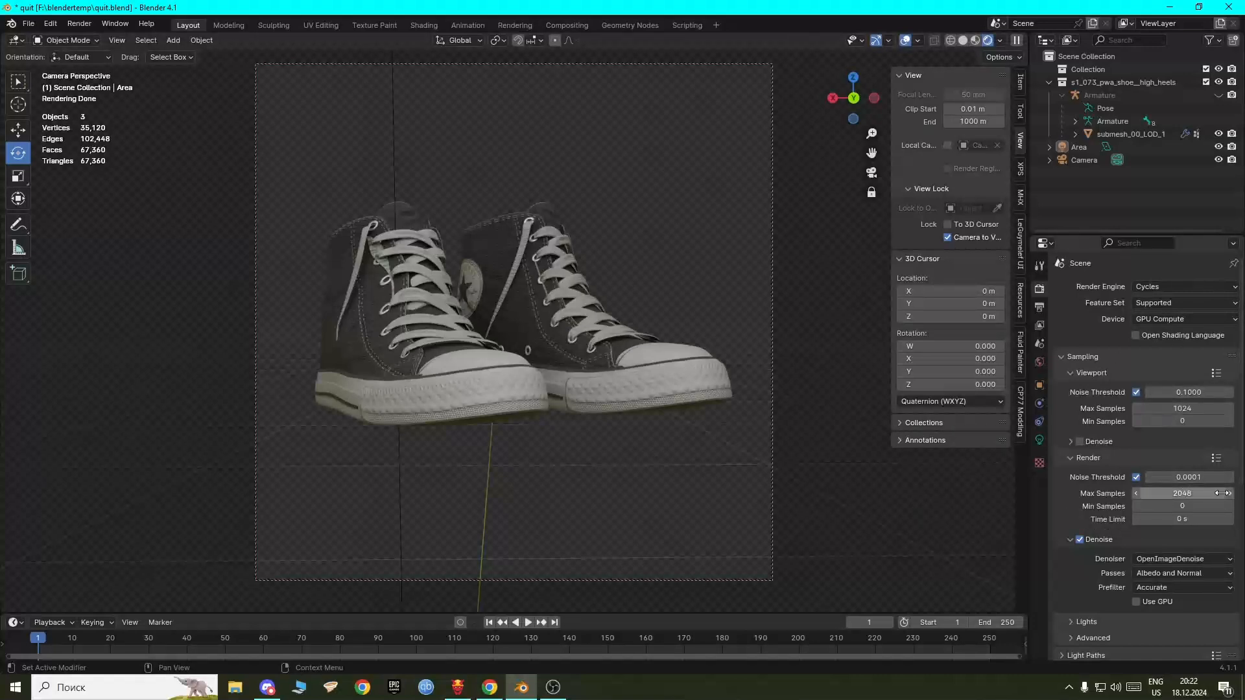
{"action": "left_click", "coordinate": [1136, 477]}
{"action": "left_click", "coordinate": [1137, 478]}
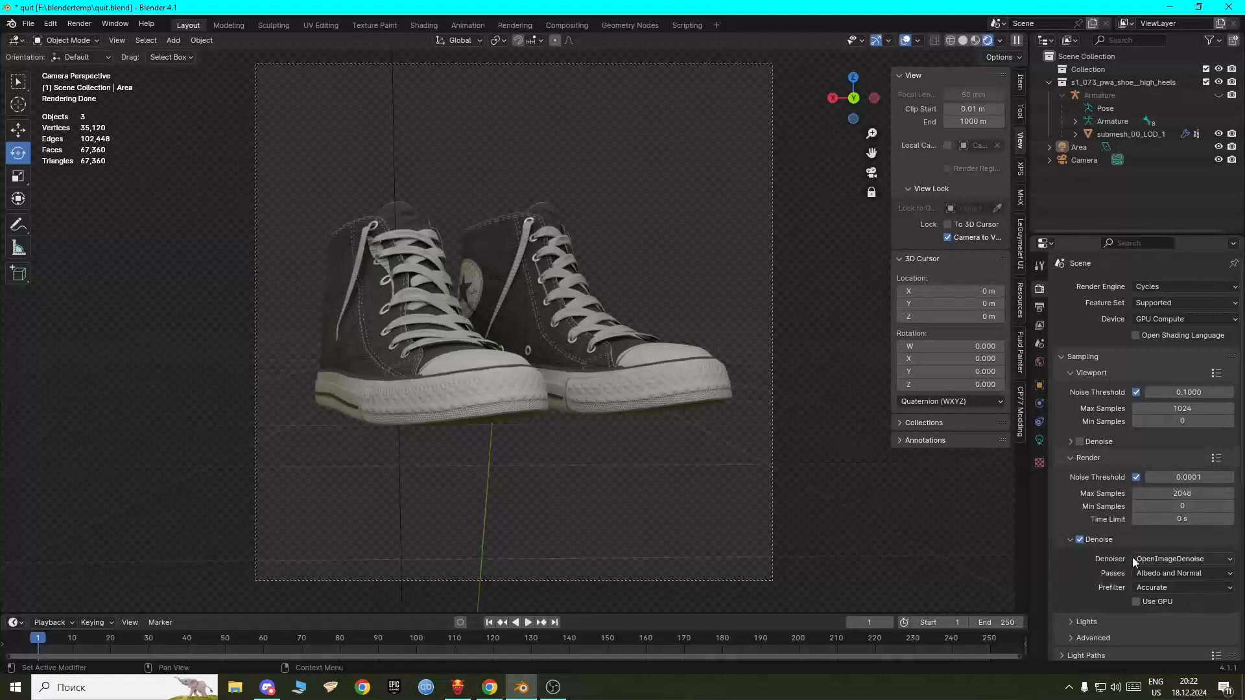
{"action": "left_click", "coordinate": [1184, 559]}
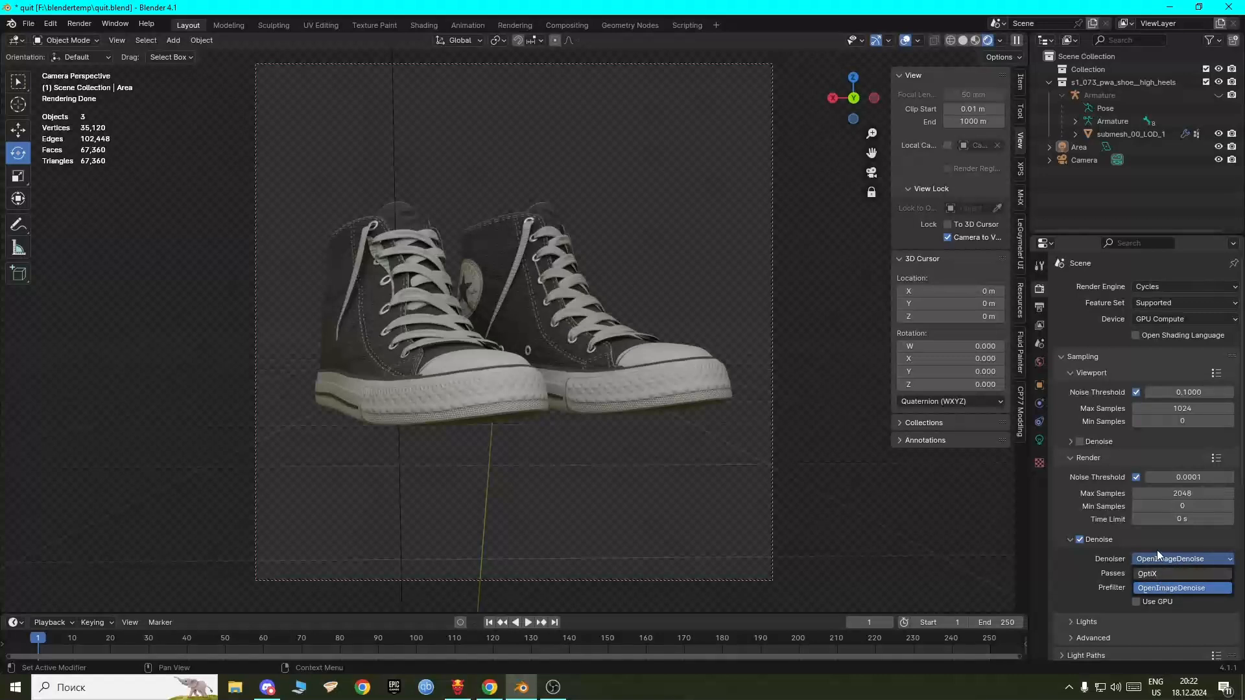
{"action": "left_click", "coordinate": [1157, 561]}
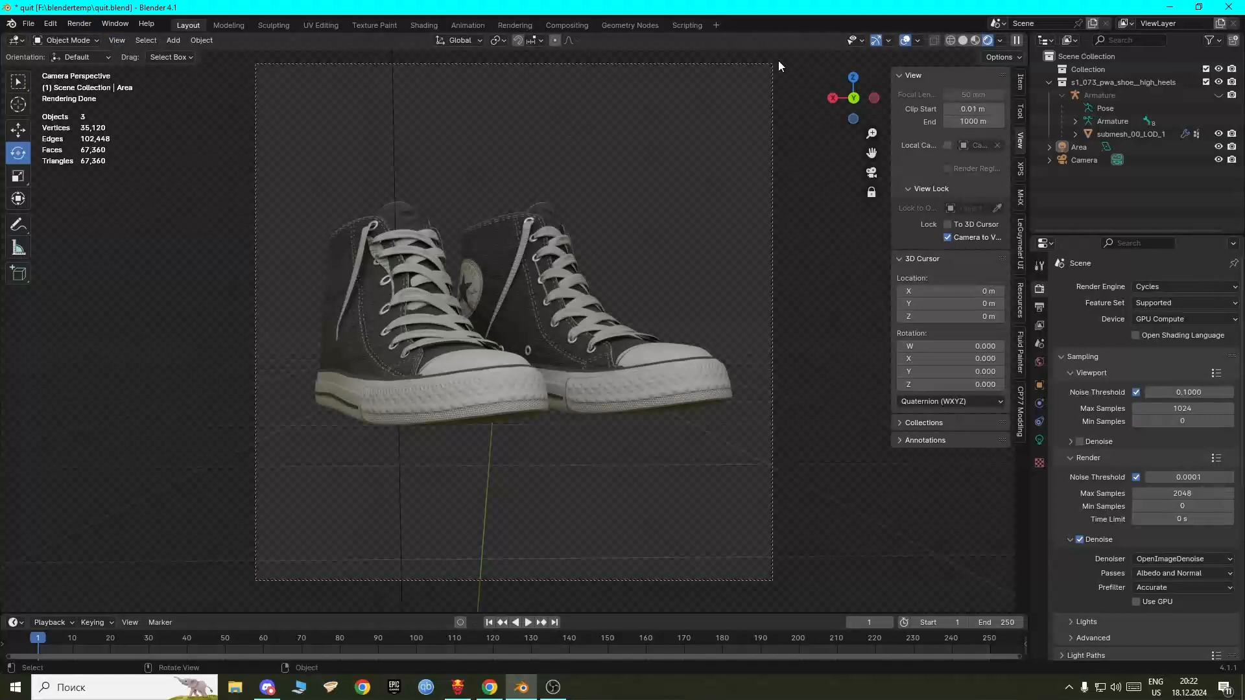
Step: Return the viewport to solid shading, render the image of the shoes and enlarge the render window
{"action": "left_click", "coordinate": [964, 43]}
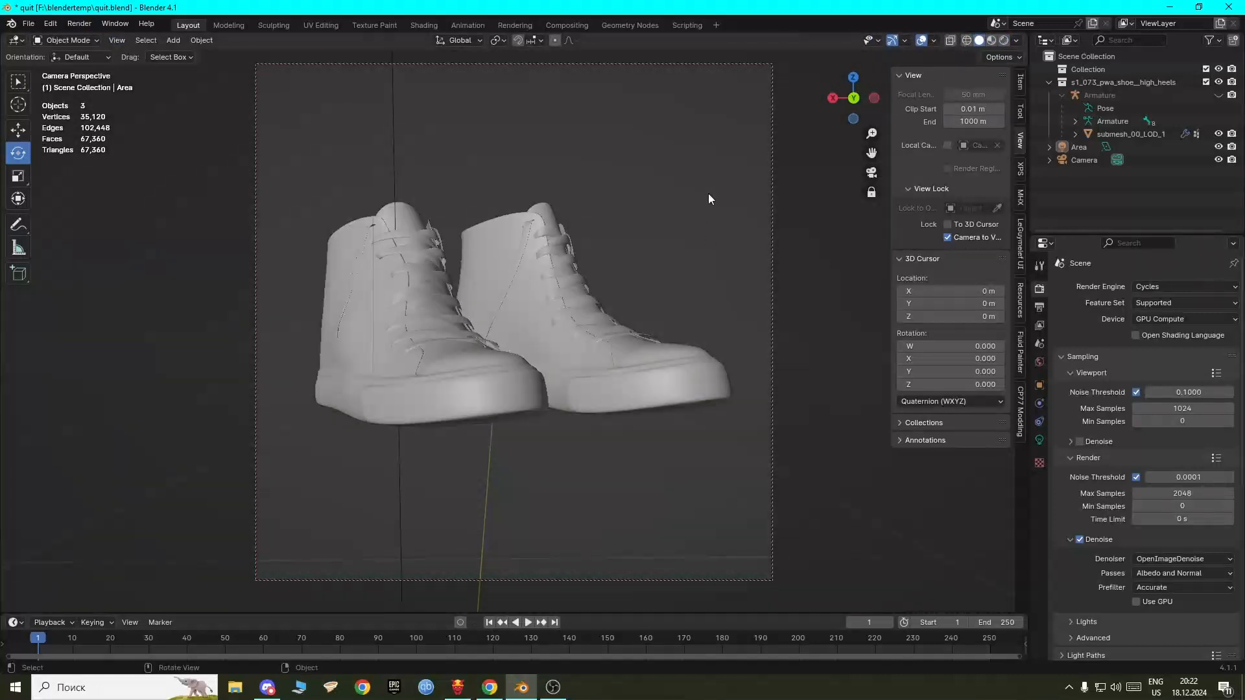
{"action": "left_click", "coordinate": [72, 24]}
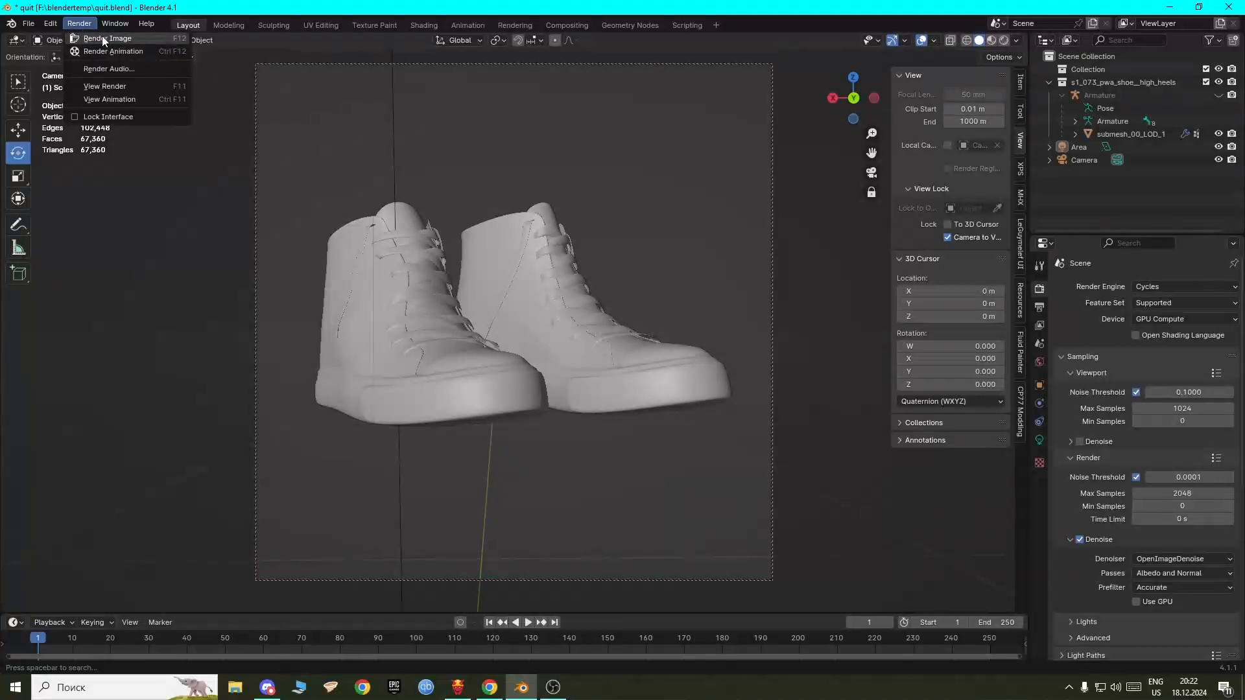
{"action": "left_click", "coordinate": [102, 38]}
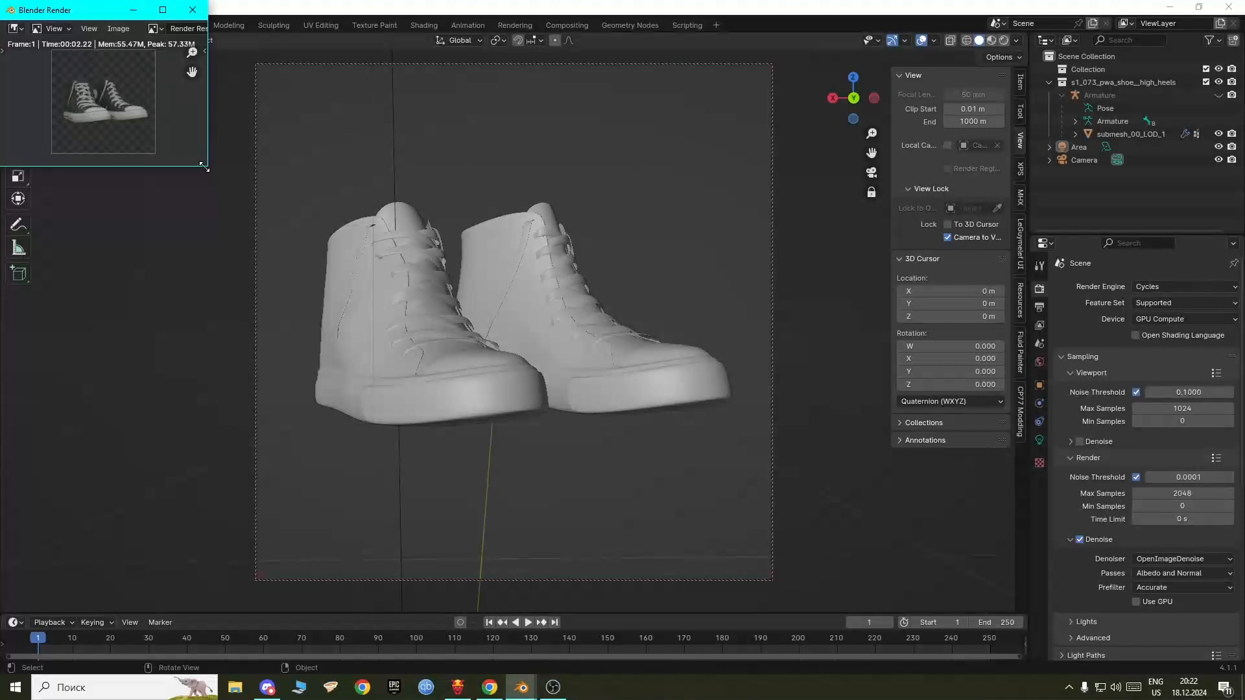
{"action": "left_click_drag", "start_coordinate": [211, 162], "coordinate": [609, 500]}
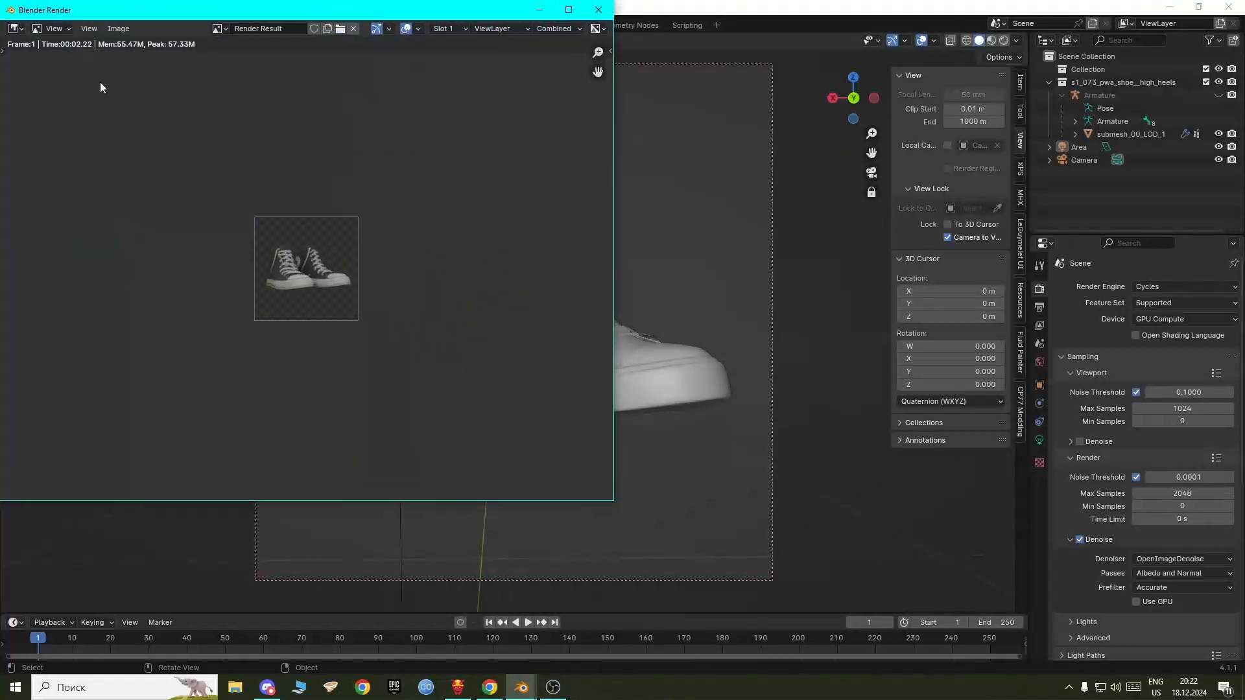
Step: Save the rendered image to the desktop as shoeicon.png and close the render window
{"action": "left_click", "coordinate": [122, 29]}
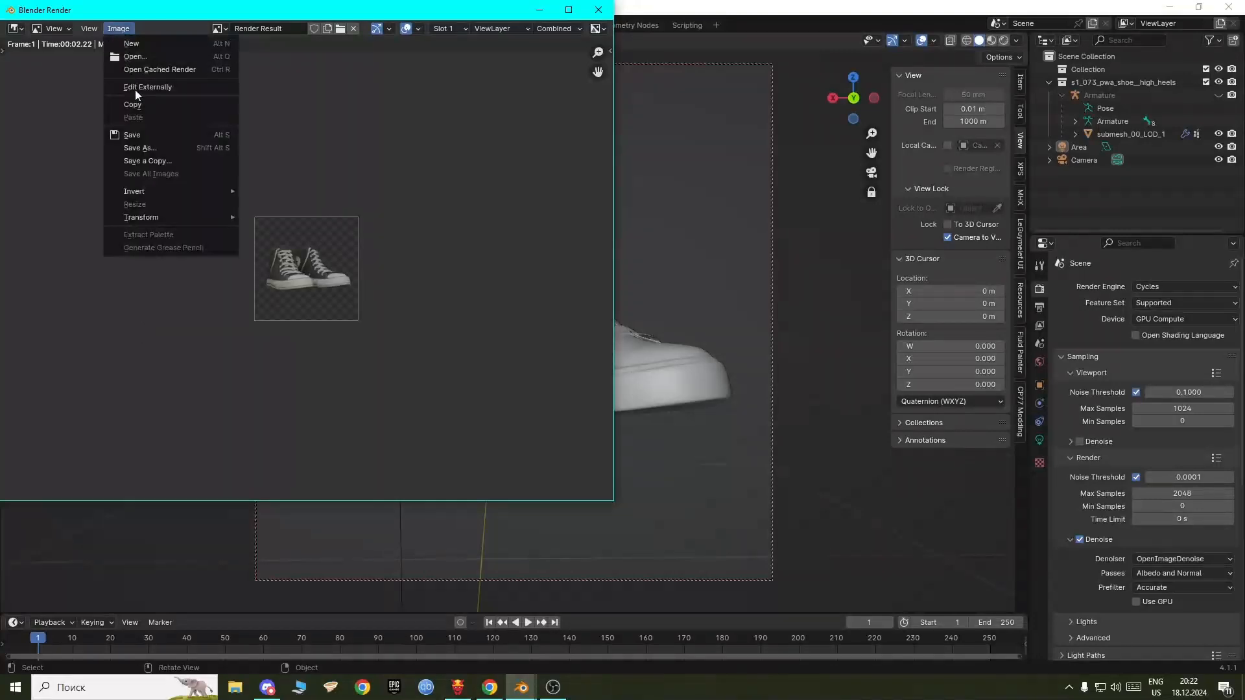
{"action": "left_click", "coordinate": [164, 156]}
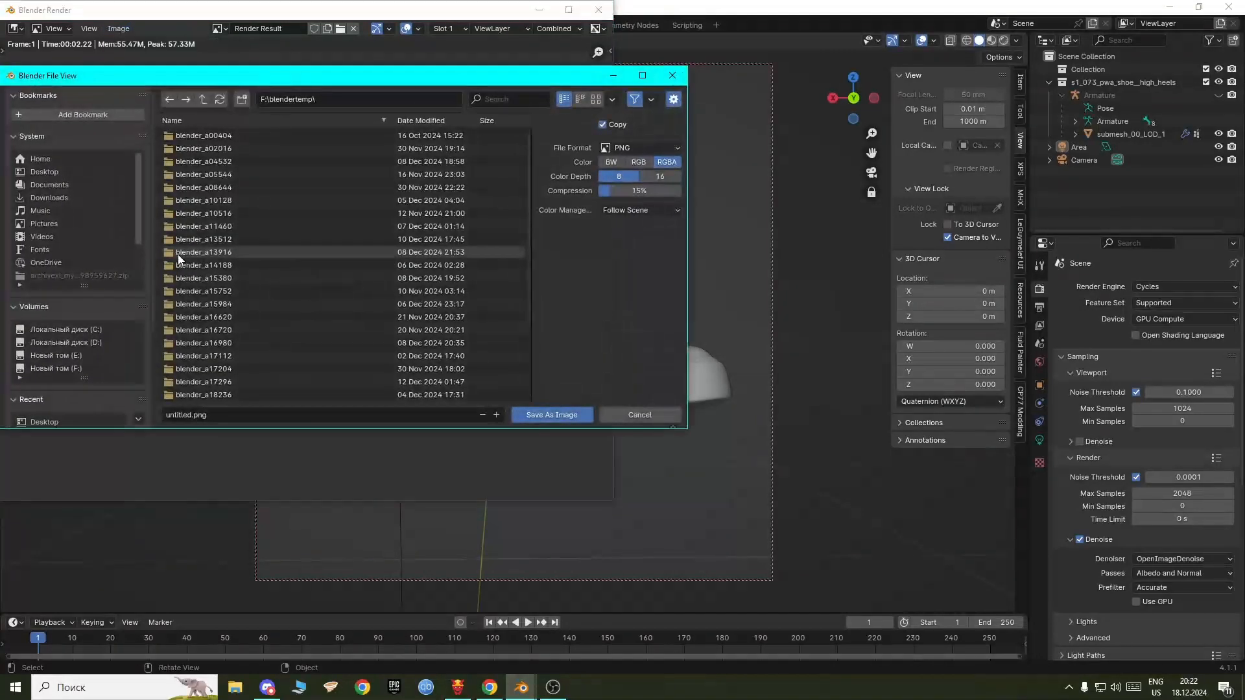
{"action": "left_click", "coordinate": [73, 172]}
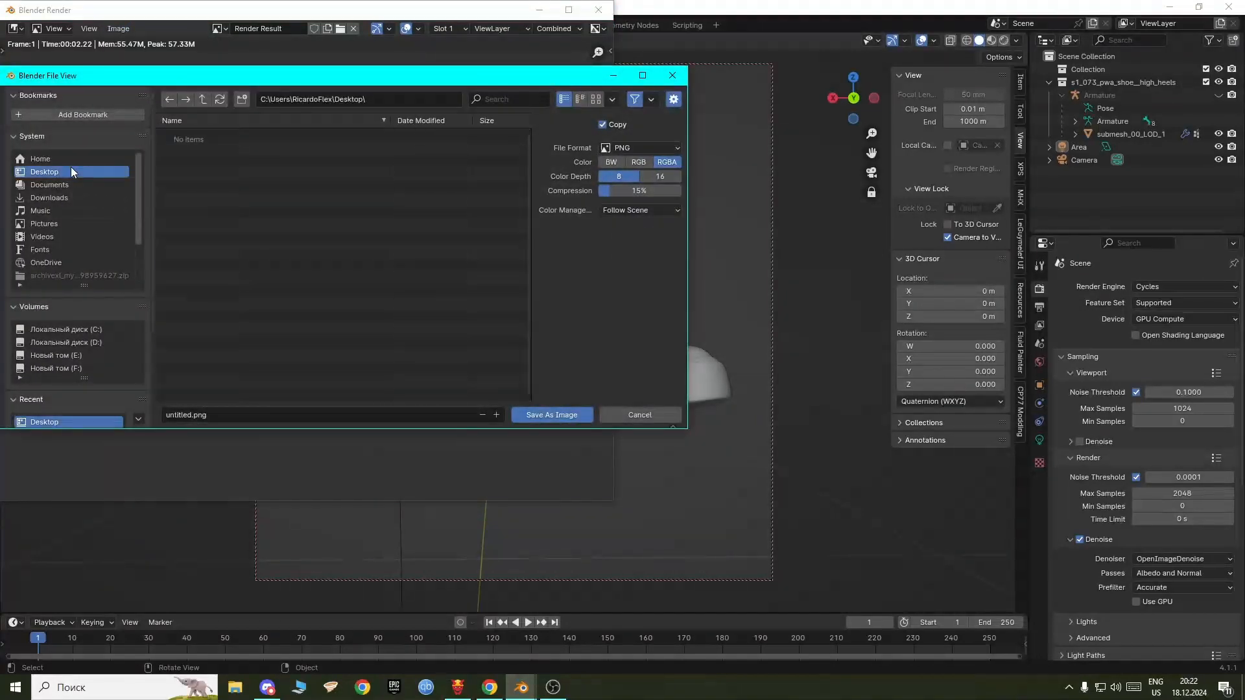
{"action": "left_click", "coordinate": [193, 419]}
{"action": "double_click", "coordinate": [192, 416]}
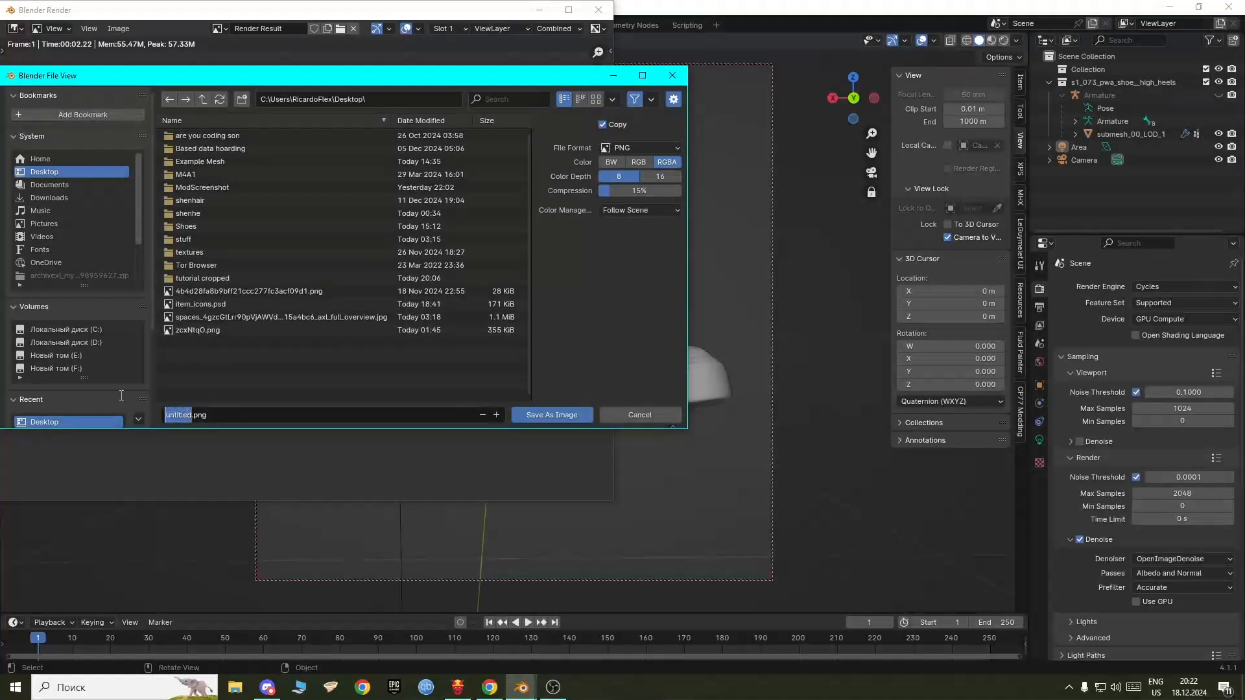
{"action": "type", "text": "shoeicon"}
{"action": "left_click", "coordinate": [555, 416]}
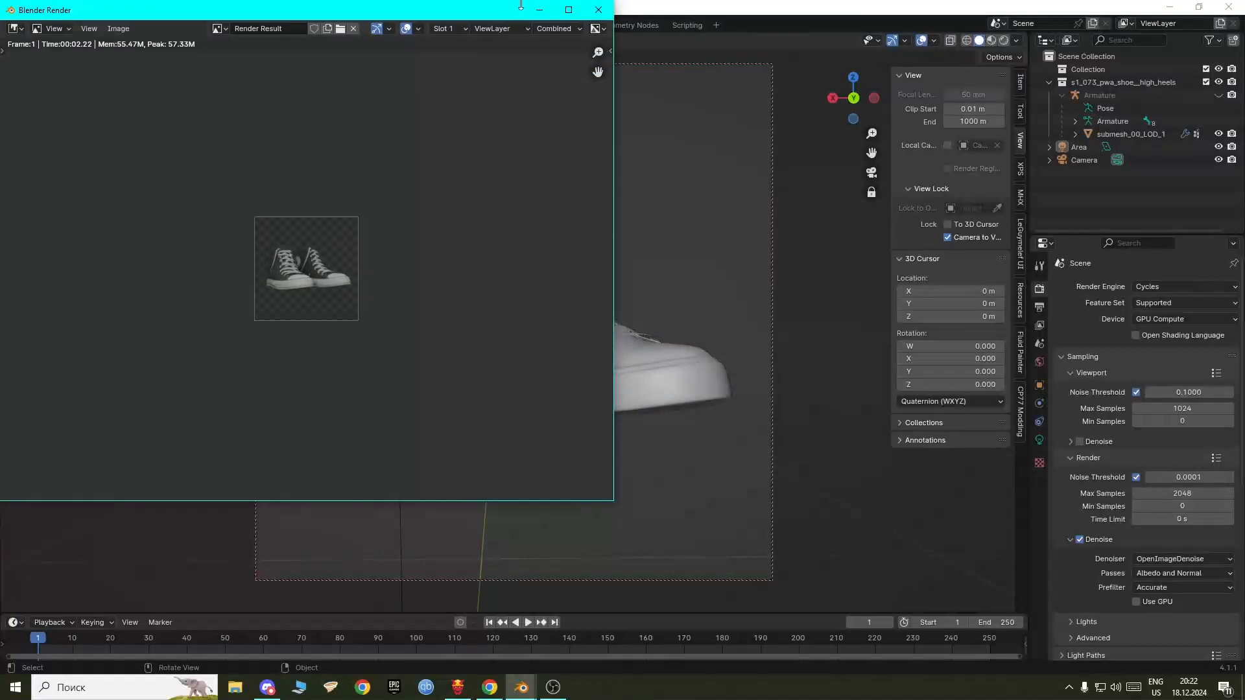
{"action": "left_click", "coordinate": [598, 9]}
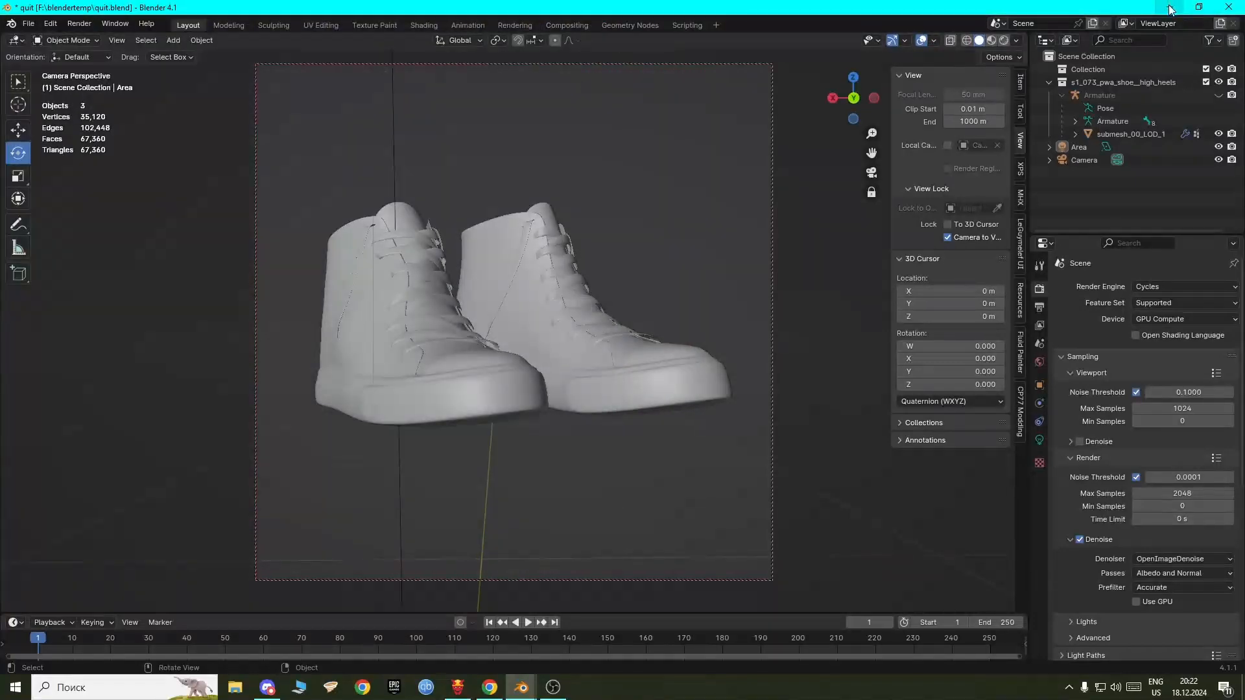
Step: Switch to Chrome, download the raw item_icons.psd template from its GitHub page and return to the desktop
{"action": "left_click", "coordinate": [1171, 9]}
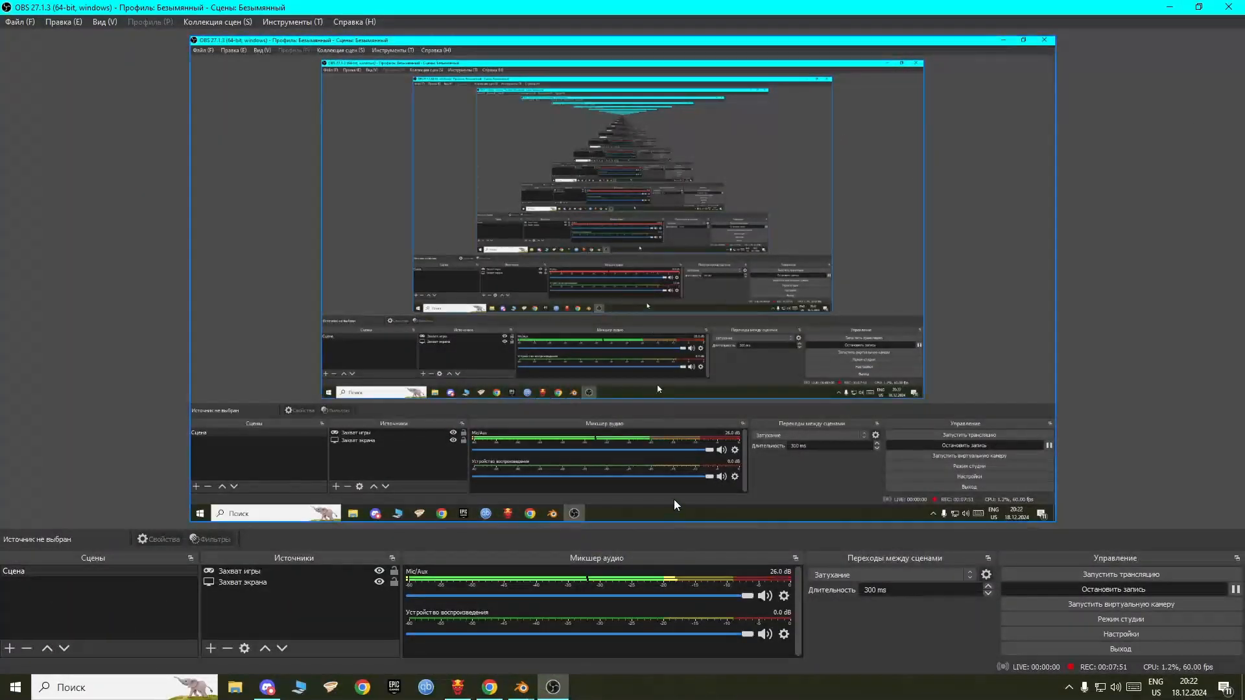
{"action": "key", "text": "super+d"}
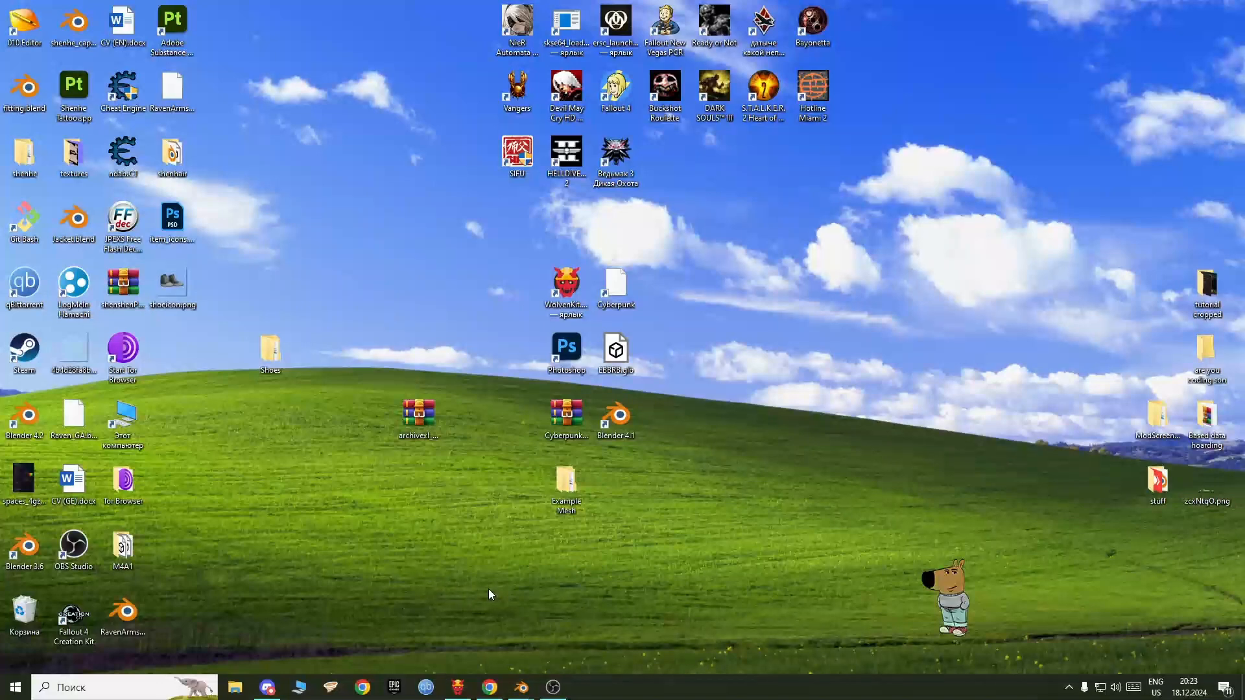
{"action": "left_click", "coordinate": [490, 687]}
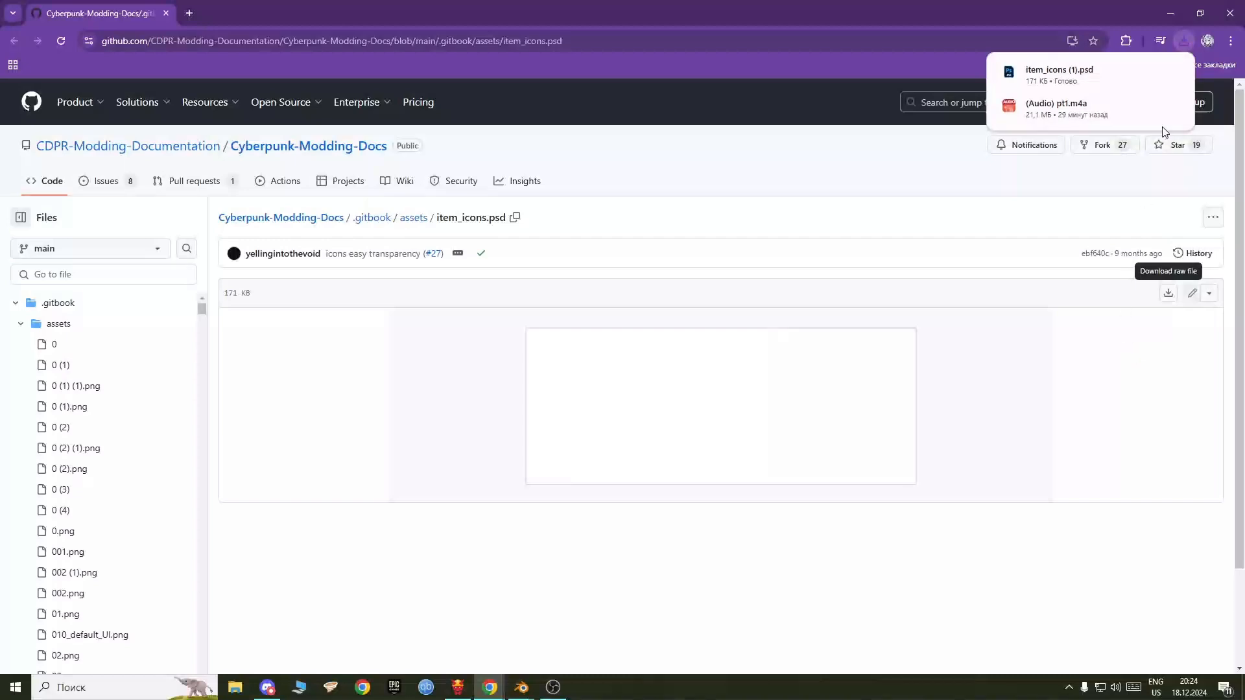
{"action": "left_click", "coordinate": [1180, 13]}
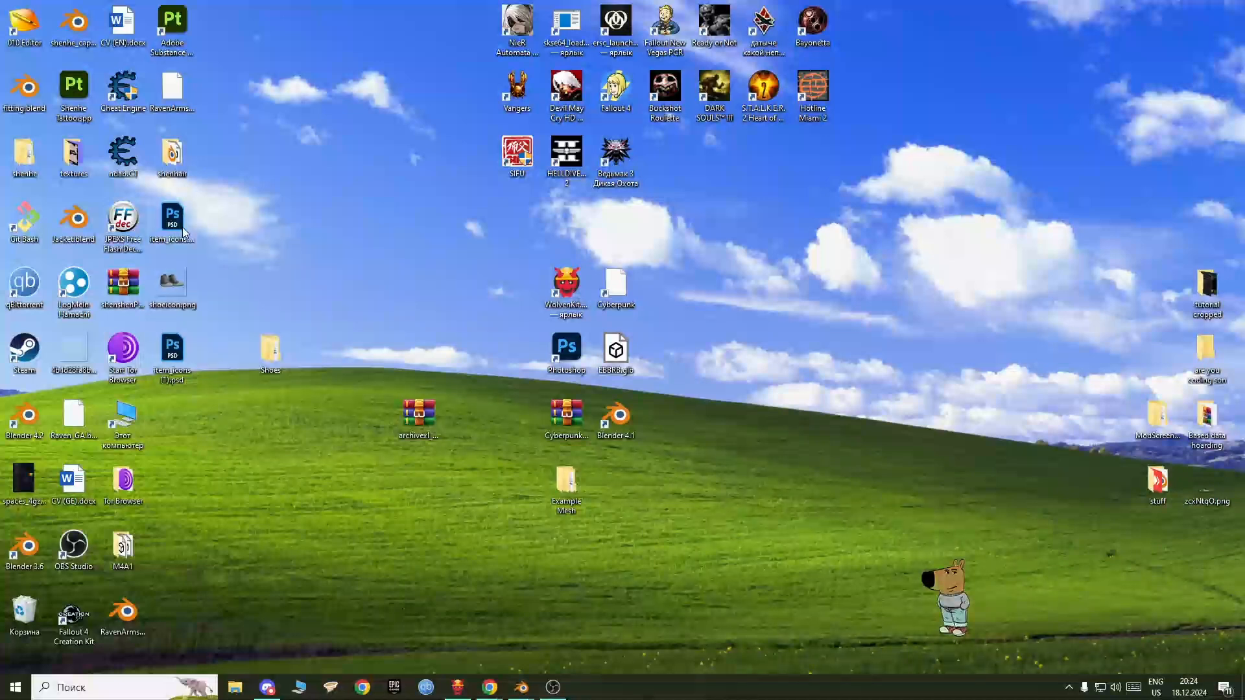
Step: Rename the downloaded item_icons (1).psd file on the desktop to item_icons.psd
{"action": "right_click", "coordinate": [163, 360]}
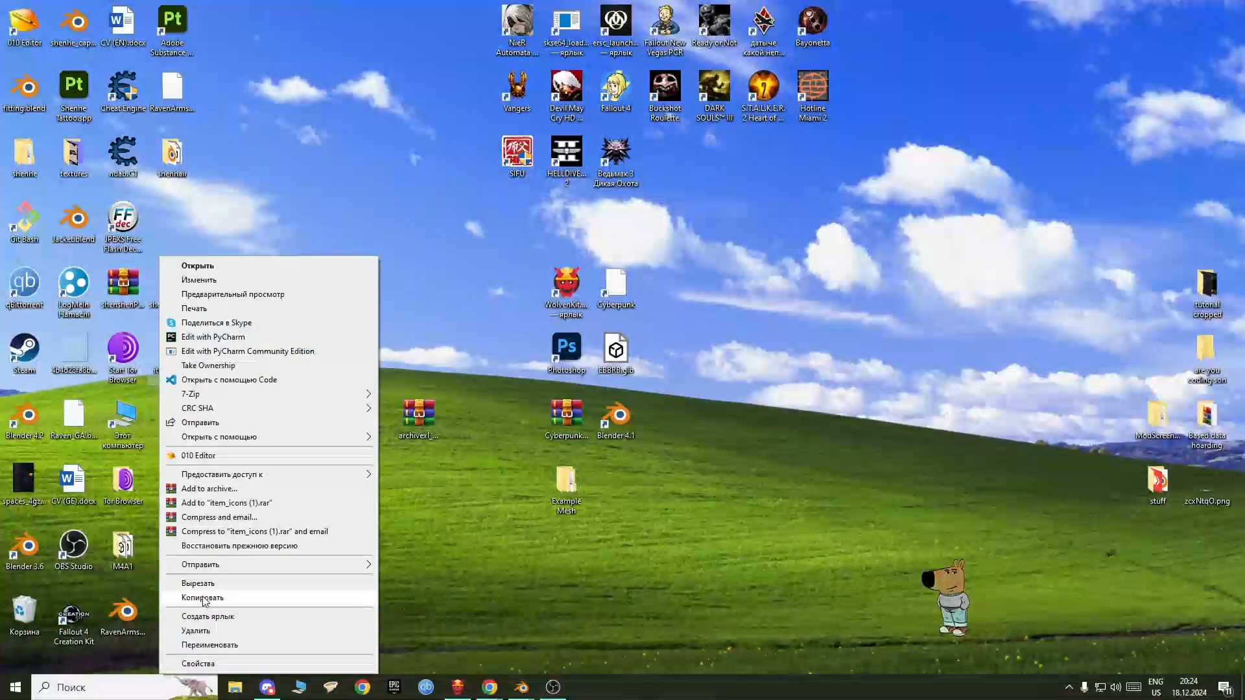
{"action": "left_click", "coordinate": [209, 645]}
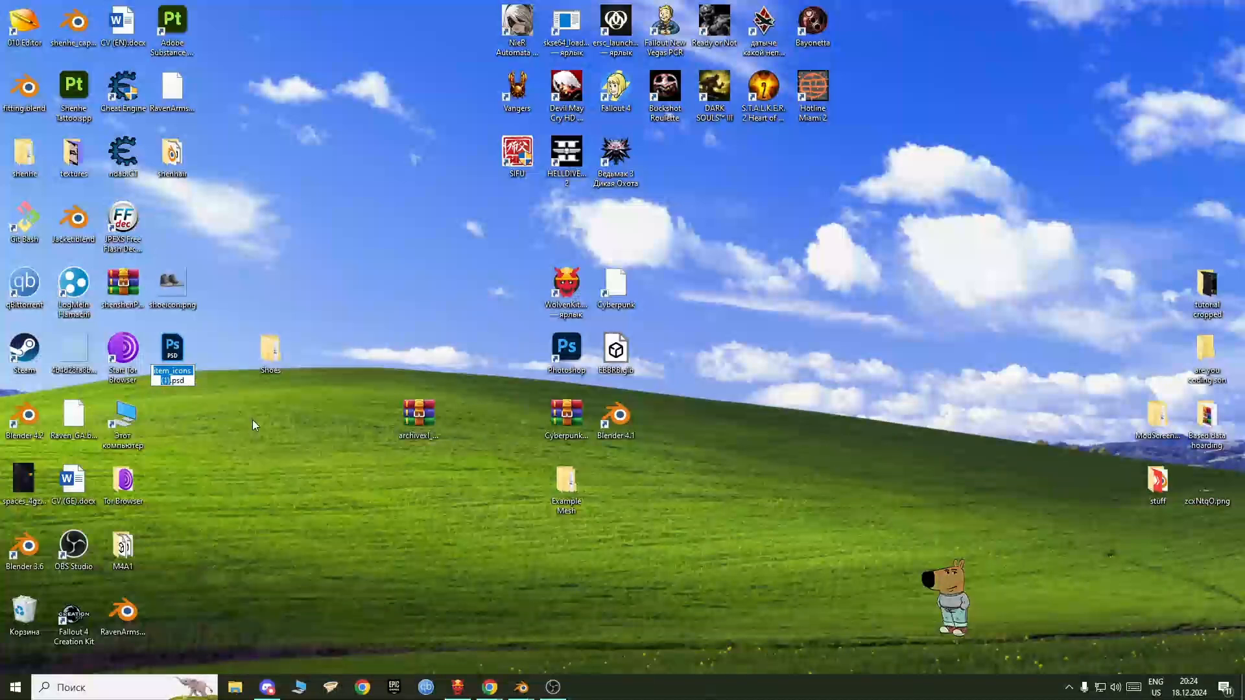
{"action": "key", "text": "Right"}
{"action": "key", "text": "BackSpace"}
{"action": "key", "text": "BackSpace"}
{"action": "key", "text": "BackSpace"}
{"action": "key", "text": "BackSpace"}
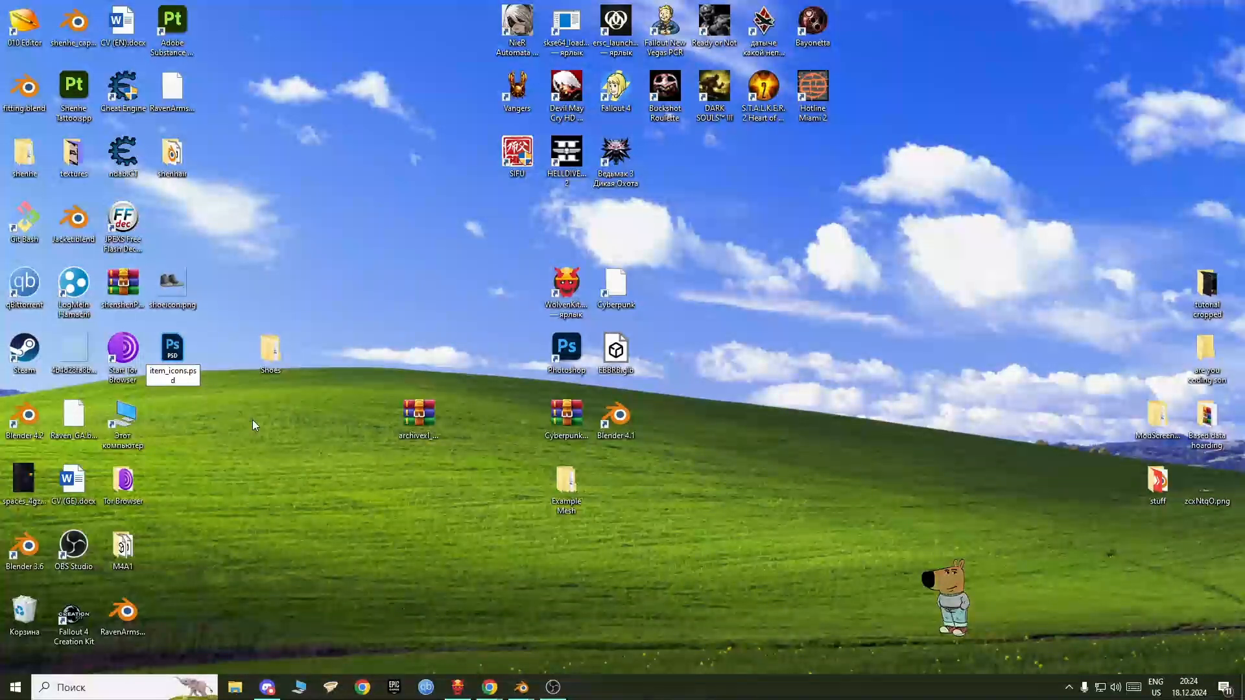
{"action": "key", "text": "Return"}
Step: Move item_icons.psd up into the free desktop spot, open it in Photoshop with the sRGB IEC61966-2.1 profile and maximize the window
{"action": "left_click_drag", "start_coordinate": [177, 363], "coordinate": [182, 229]}
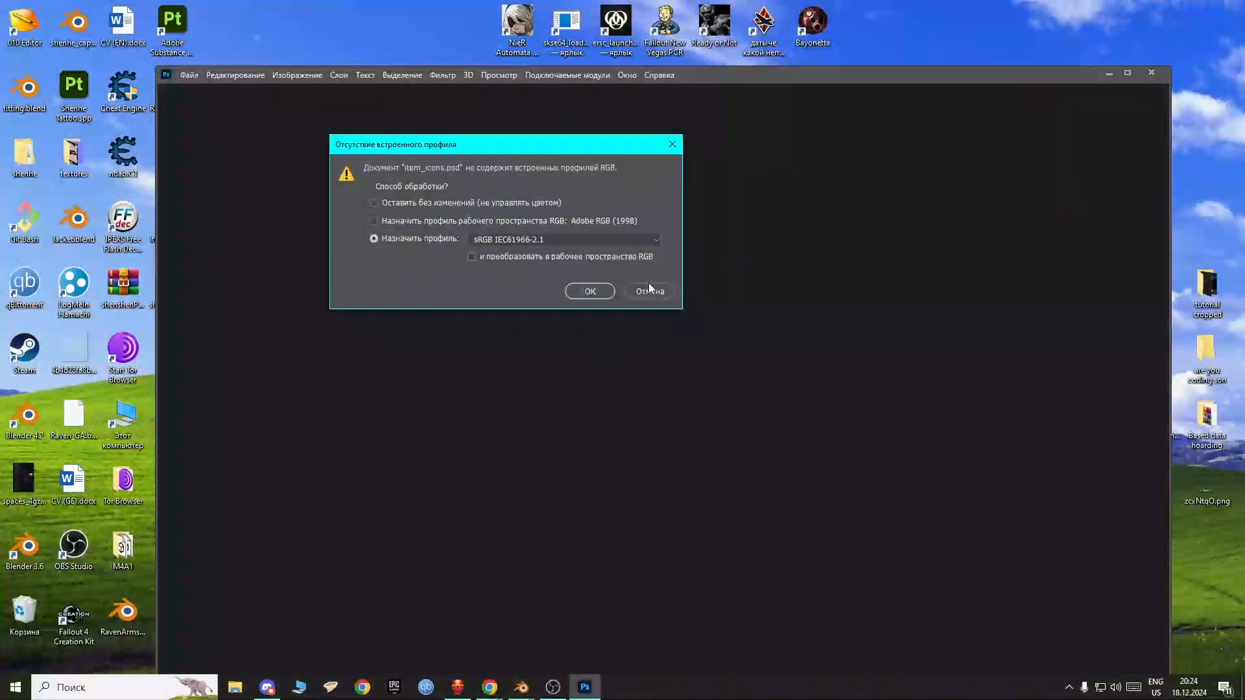
{"action": "left_click", "coordinate": [589, 291]}
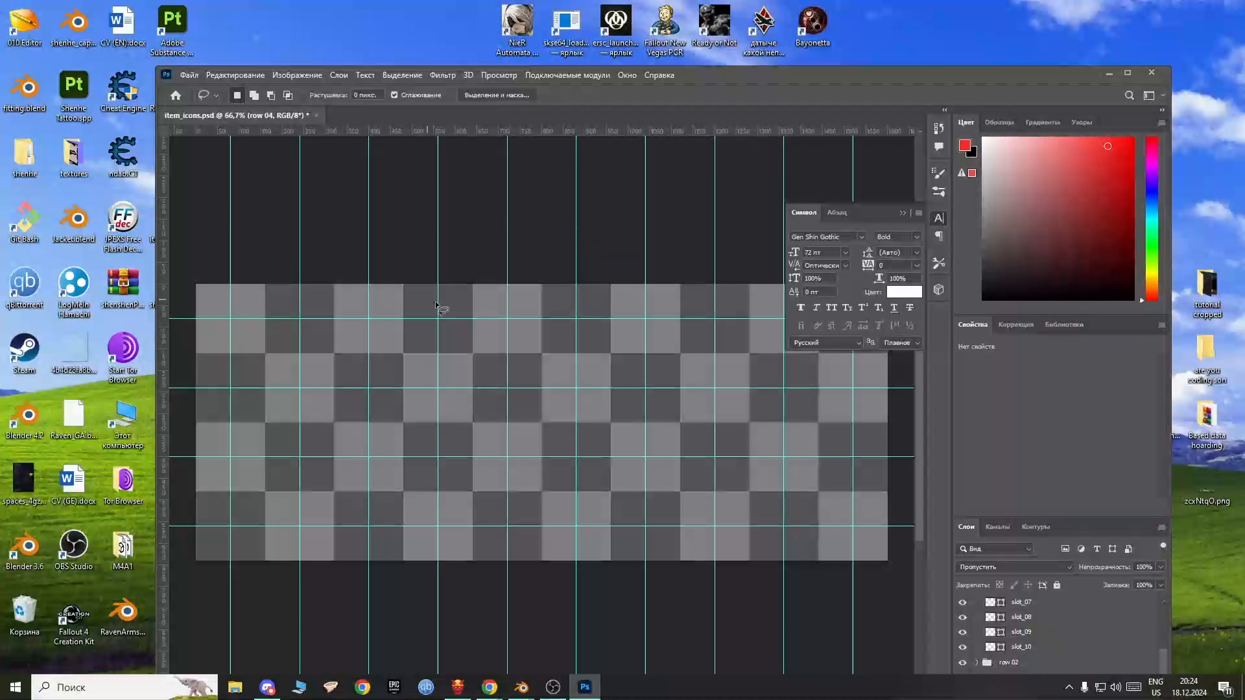
{"action": "left_click", "coordinate": [1128, 73]}
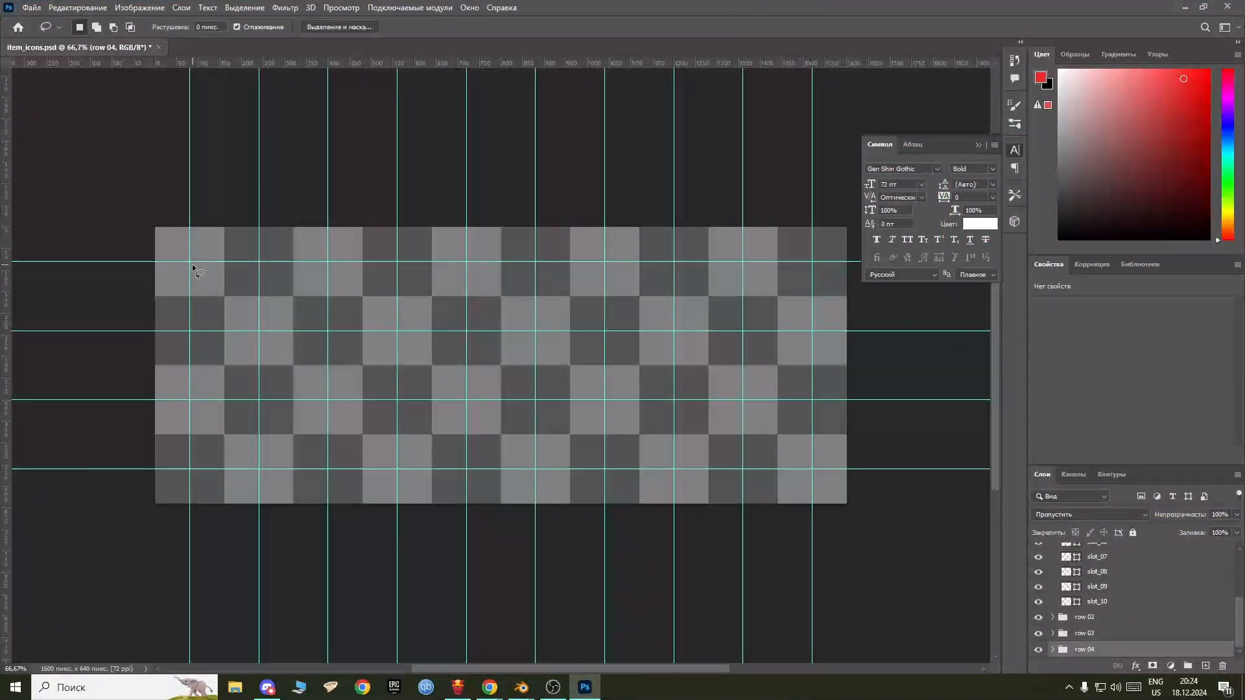
Step: Delete the layer groups row 01, row 02 and row 03 from the template
{"action": "scroll", "coordinate": [1141, 630], "scroll_direction": "up", "scroll_amount": 2}
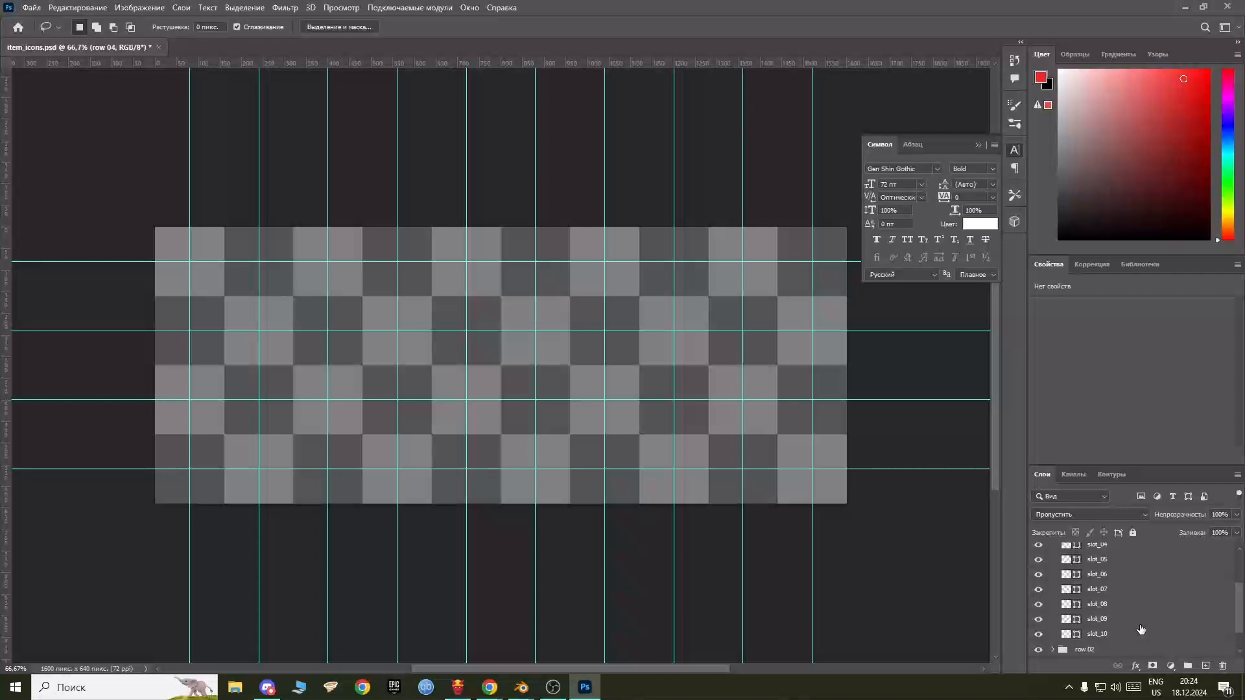
{"action": "left_click_drag", "start_coordinate": [1238, 612], "coordinate": [1239, 575]}
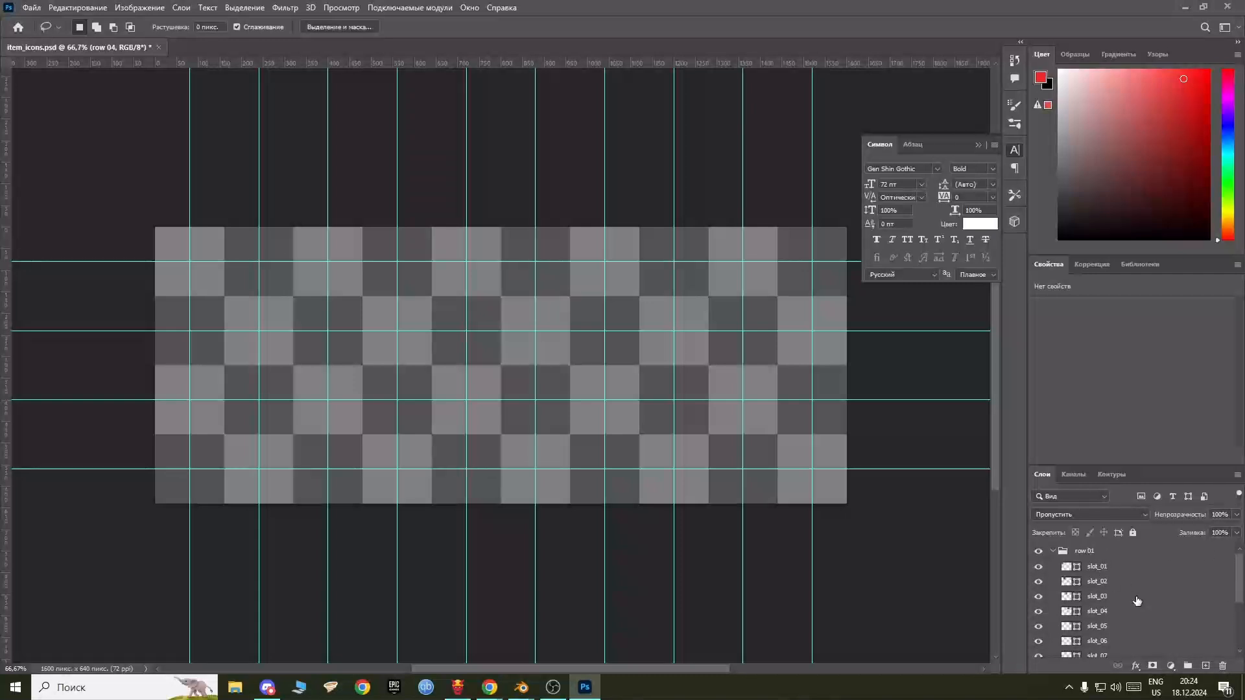
{"action": "left_click", "coordinate": [1098, 568]}
{"action": "left_click", "coordinate": [1092, 553]}
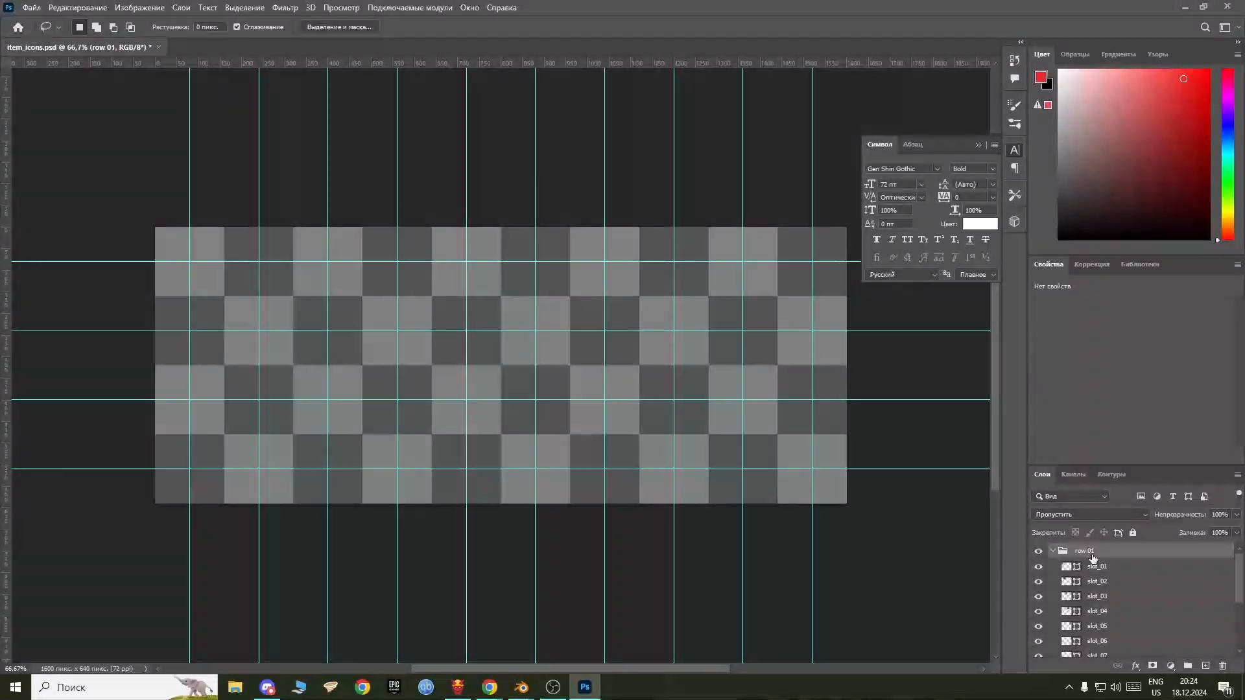
{"action": "key", "text": "Delete"}
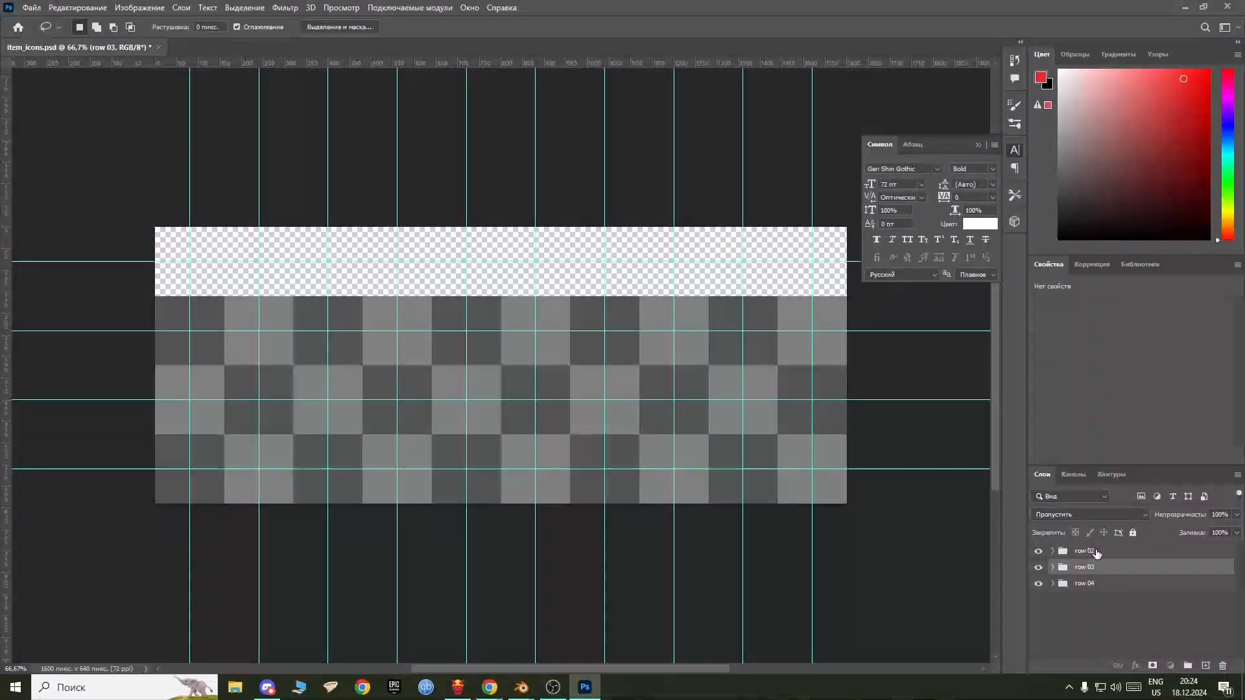
{"action": "key", "text": "Delete"}
{"action": "key", "text": "Delete"}
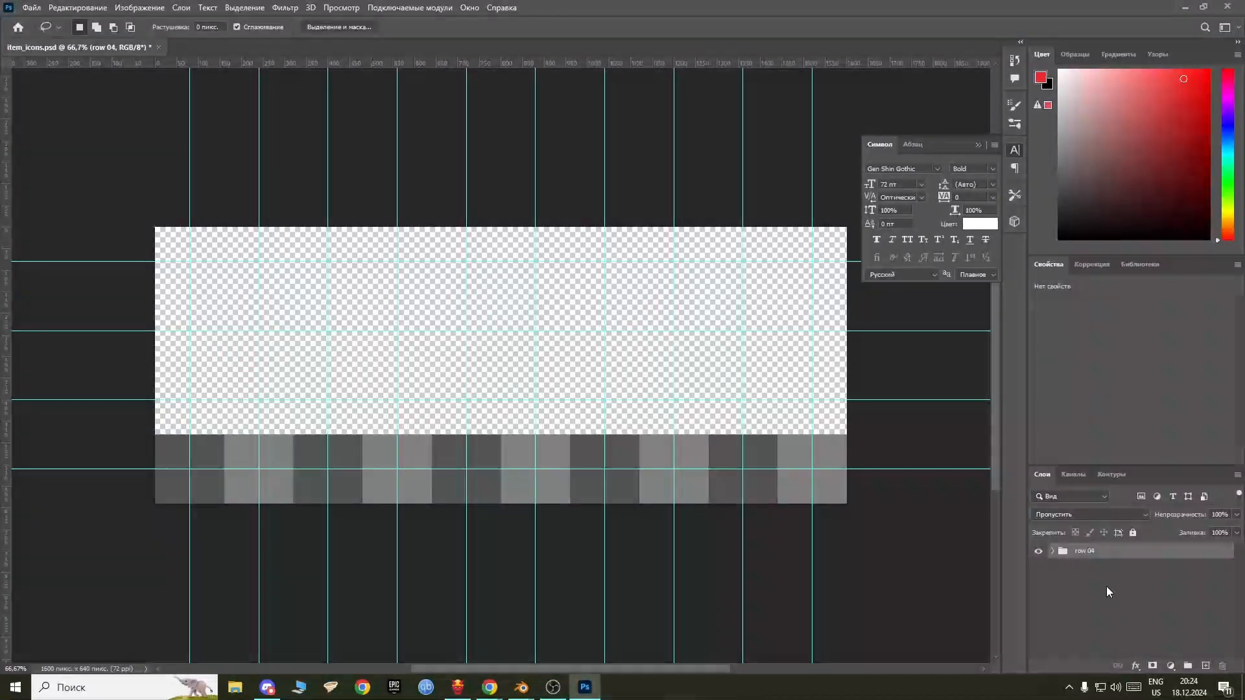
Step: Delete all slot layers, slot_31 to slot_40, inside the row 04 group
{"action": "left_click", "coordinate": [1052, 551]}
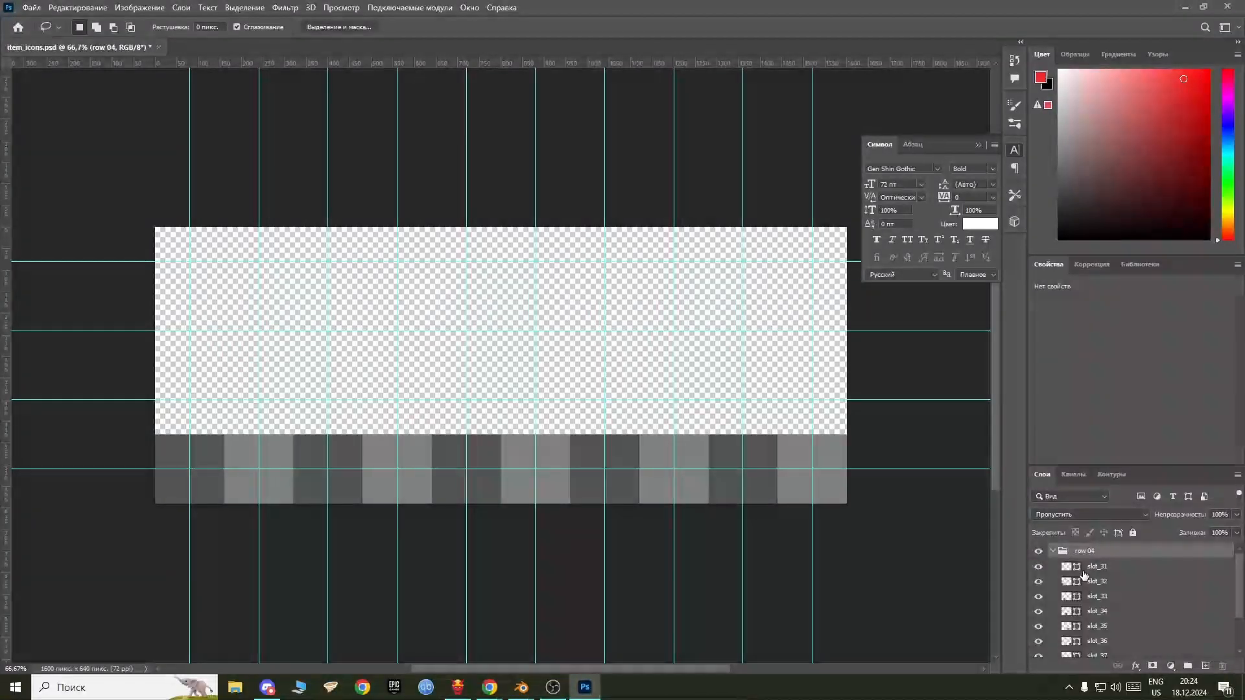
{"action": "left_click", "coordinate": [1140, 567]}
{"action": "scroll", "coordinate": [1154, 603], "scroll_direction": "down", "scroll_amount": 2}
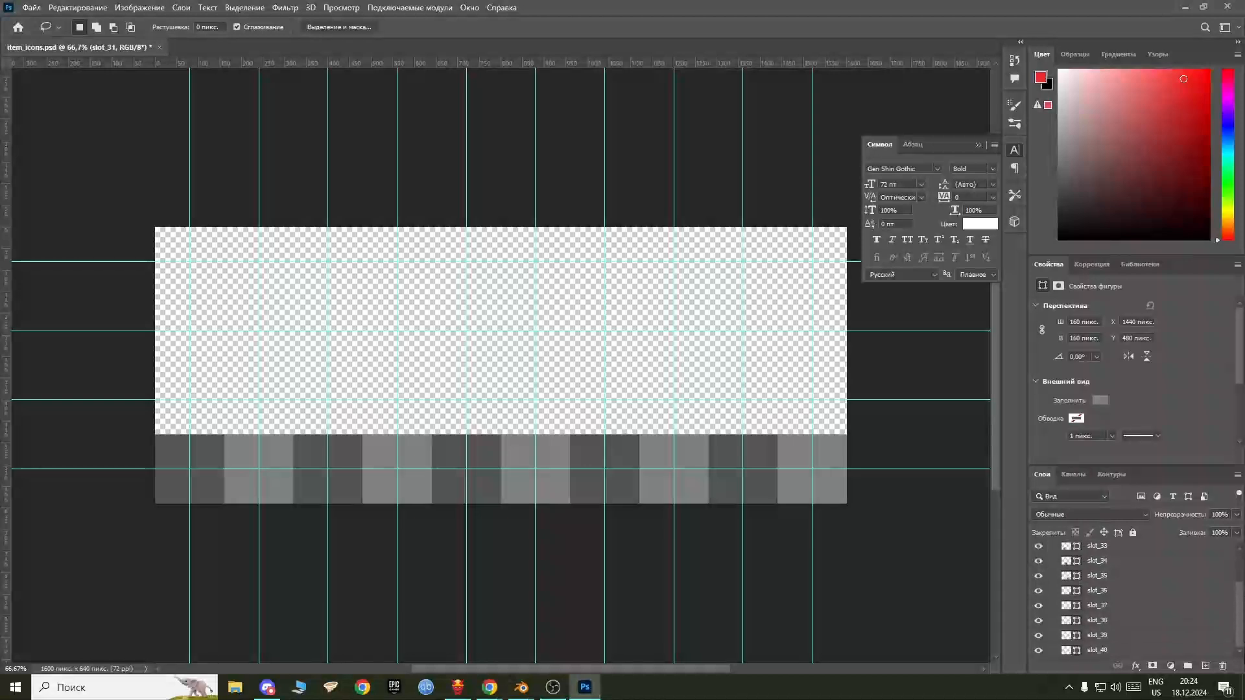
{"action": "left_click", "coordinate": [1119, 651], "text": "shift"}
{"action": "key", "text": "Delete"}
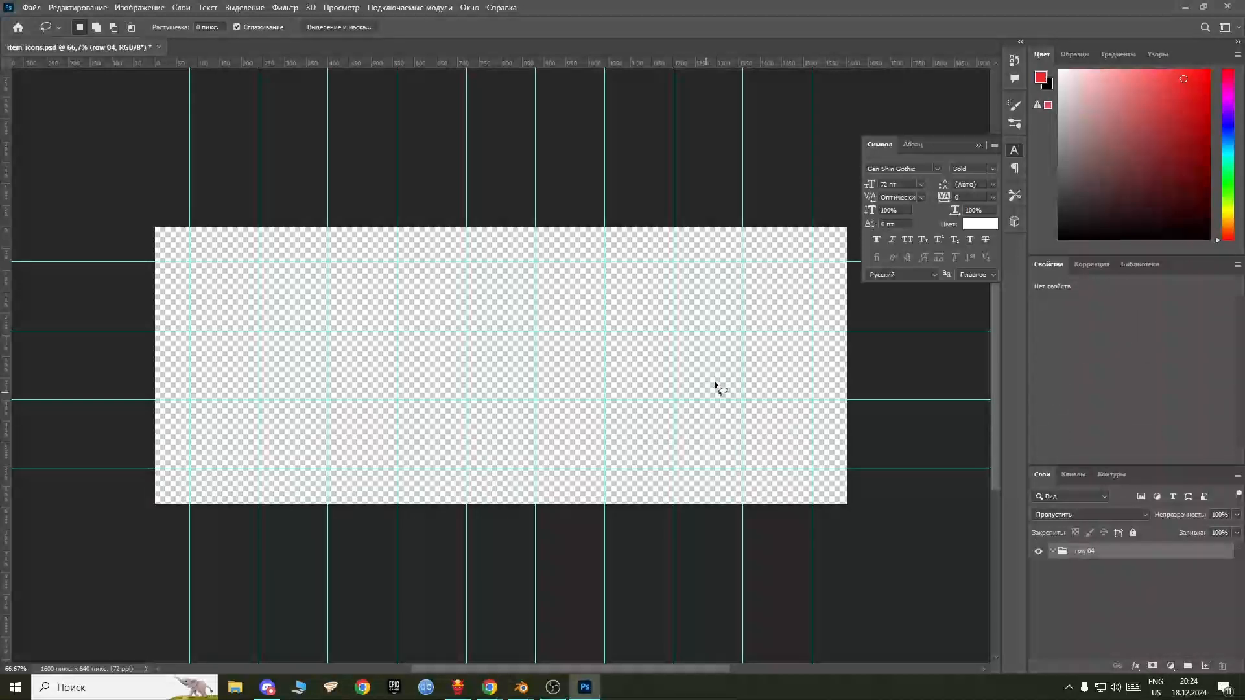
Step: Place shoeicon.png from the desktop into the template document and maximize the Photoshop window again
{"action": "left_click_drag", "start_coordinate": [763, 13], "coordinate": [841, 71]}
{"action": "left_click_drag", "start_coordinate": [165, 286], "coordinate": [516, 373]}
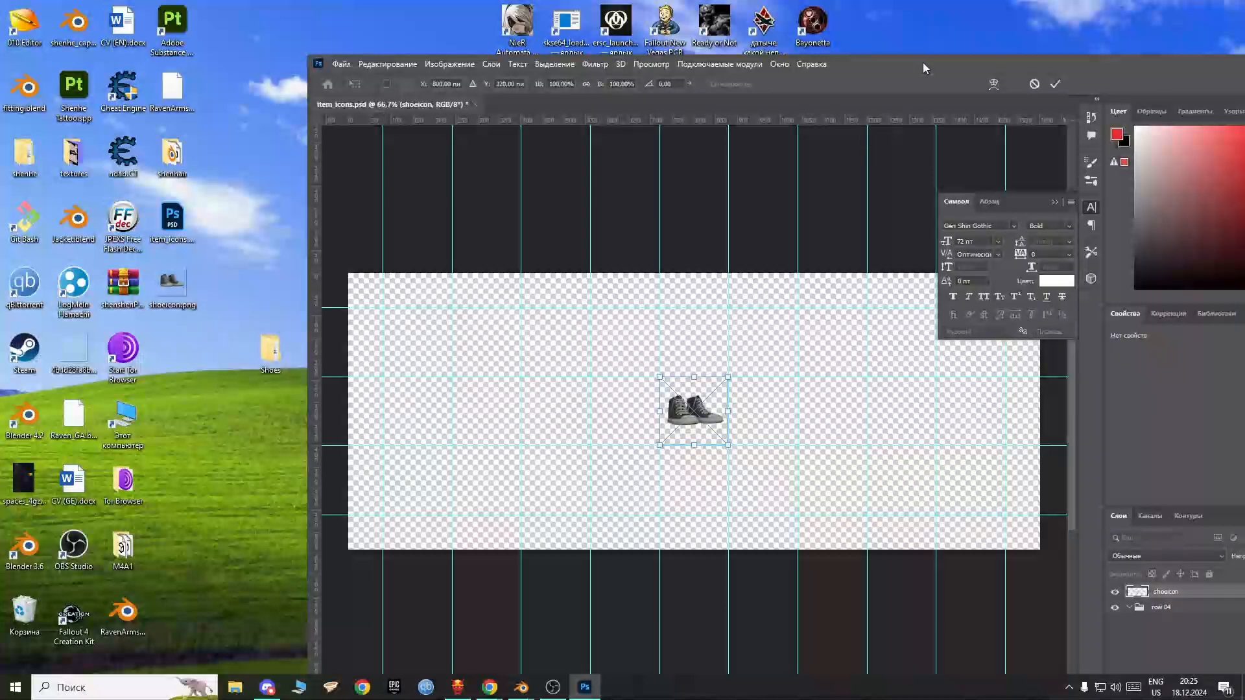
{"action": "left_click_drag", "start_coordinate": [923, 62], "coordinate": [751, 84]}
{"action": "left_click", "coordinate": [1108, 83]}
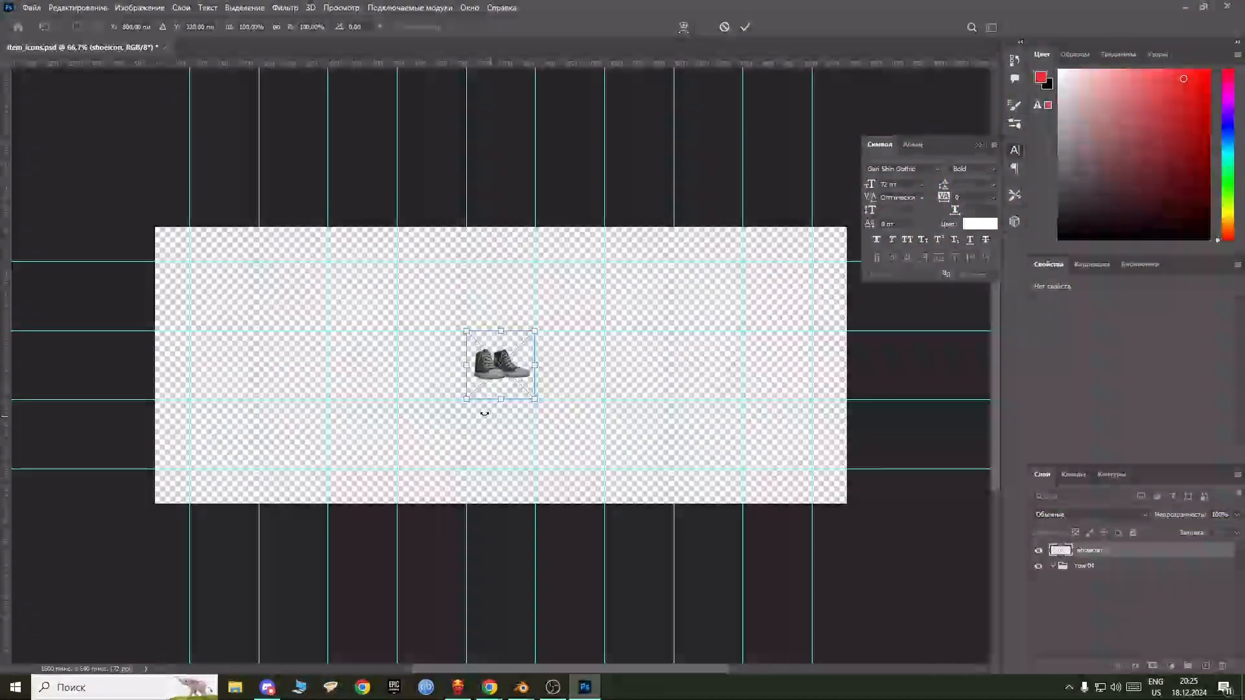
Step: Move the placed shoe icon into the first slot at the canvas's top-left corner, centred at X 80 and Y 80 px, and commit the placement
{"action": "scroll", "coordinate": [467, 391], "scroll_direction": "up", "scroll_amount": 3, "text": "alt"}
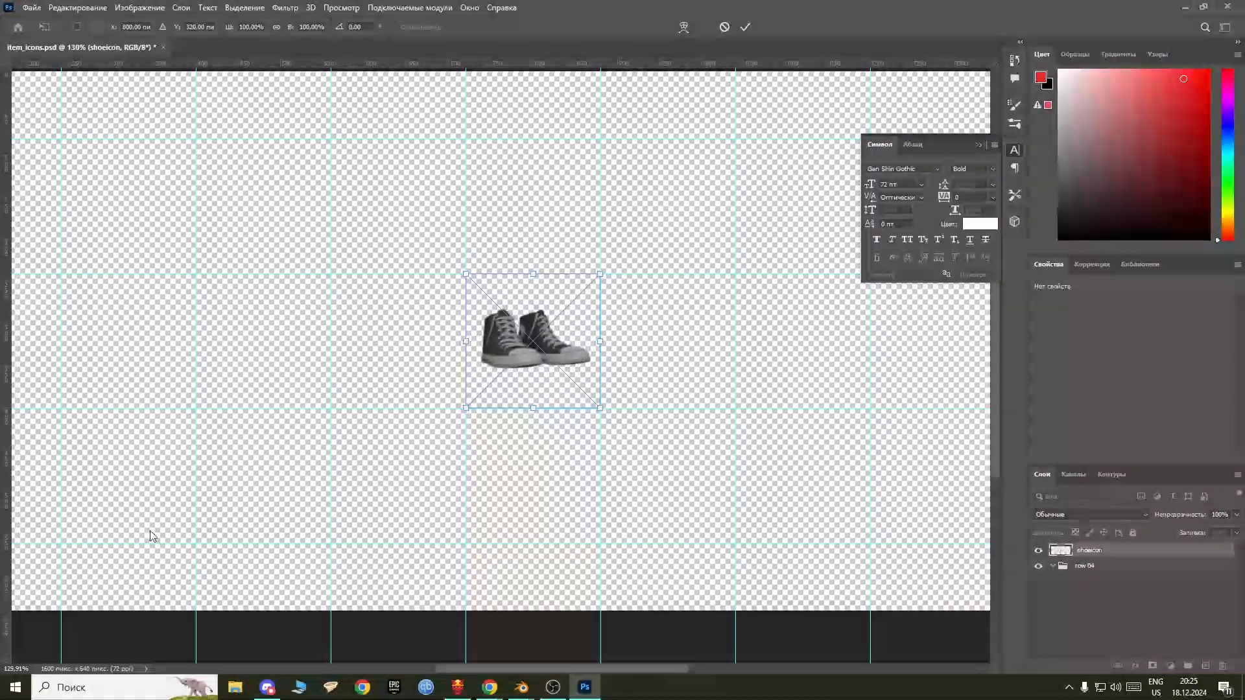
{"action": "left_click_drag", "start_coordinate": [561, 669], "coordinate": [493, 670]}
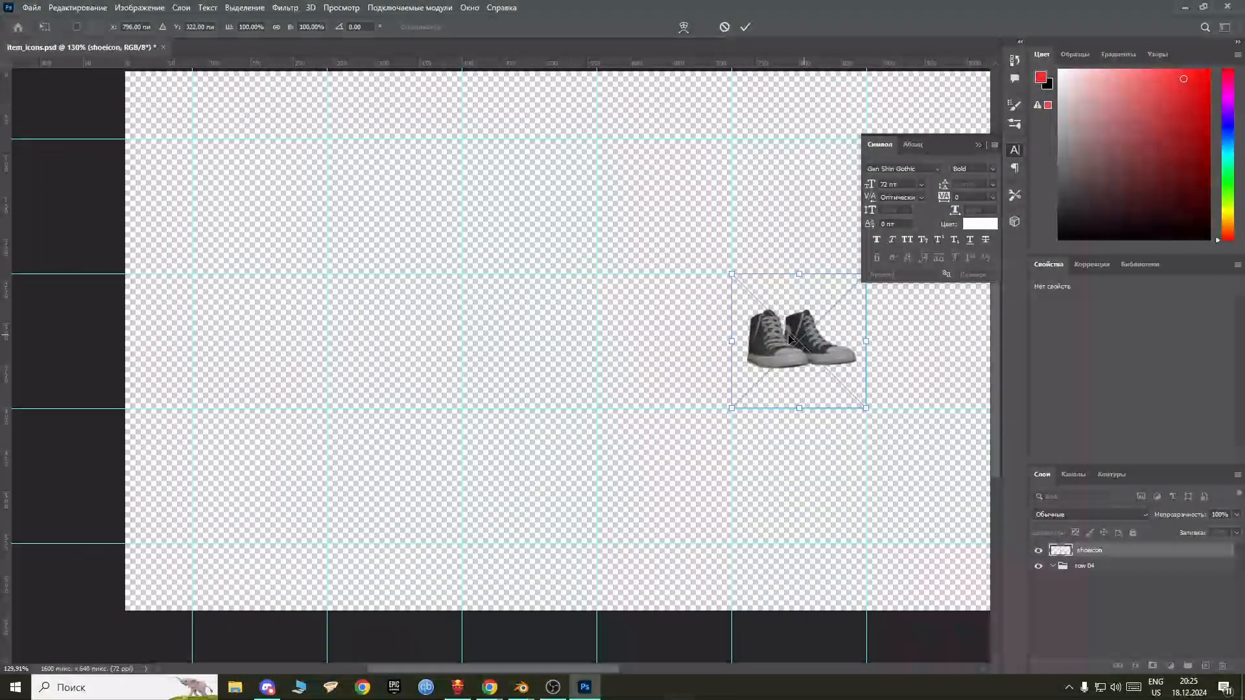
{"action": "left_click_drag", "start_coordinate": [805, 341], "coordinate": [194, 129]}
{"action": "scroll", "coordinate": [194, 129], "scroll_direction": "up", "scroll_amount": 3, "text": "alt"}
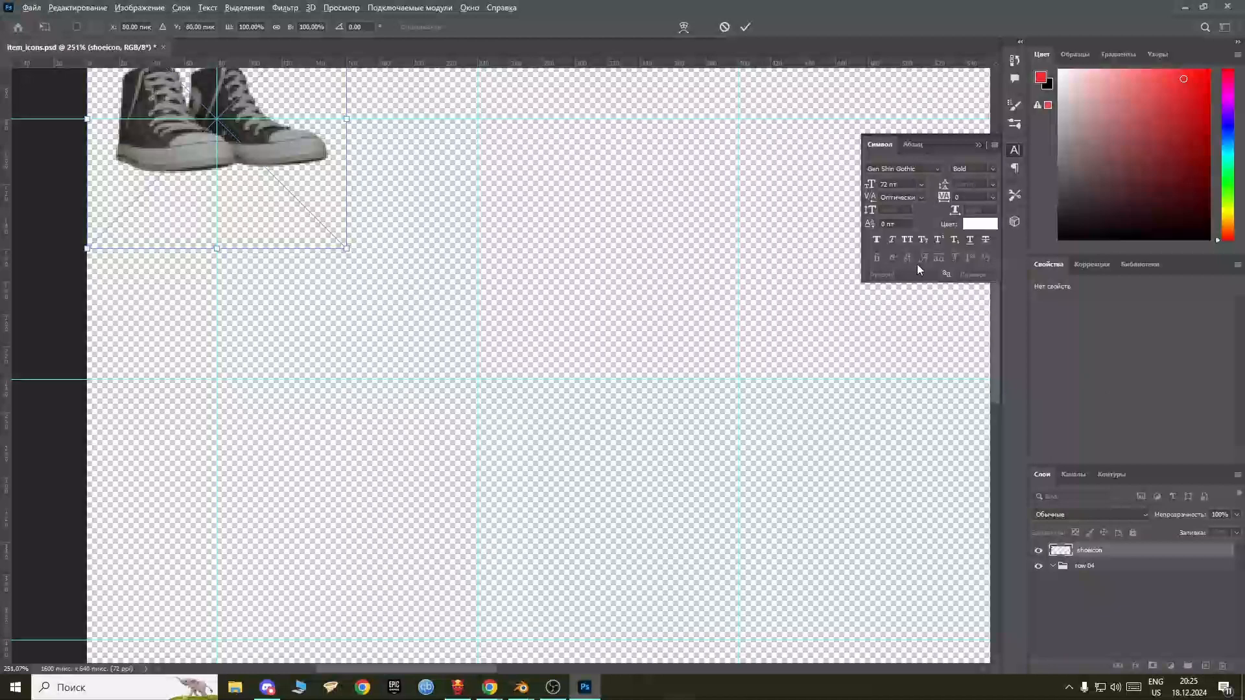
{"action": "left_click_drag", "start_coordinate": [995, 380], "coordinate": [992, 296]}
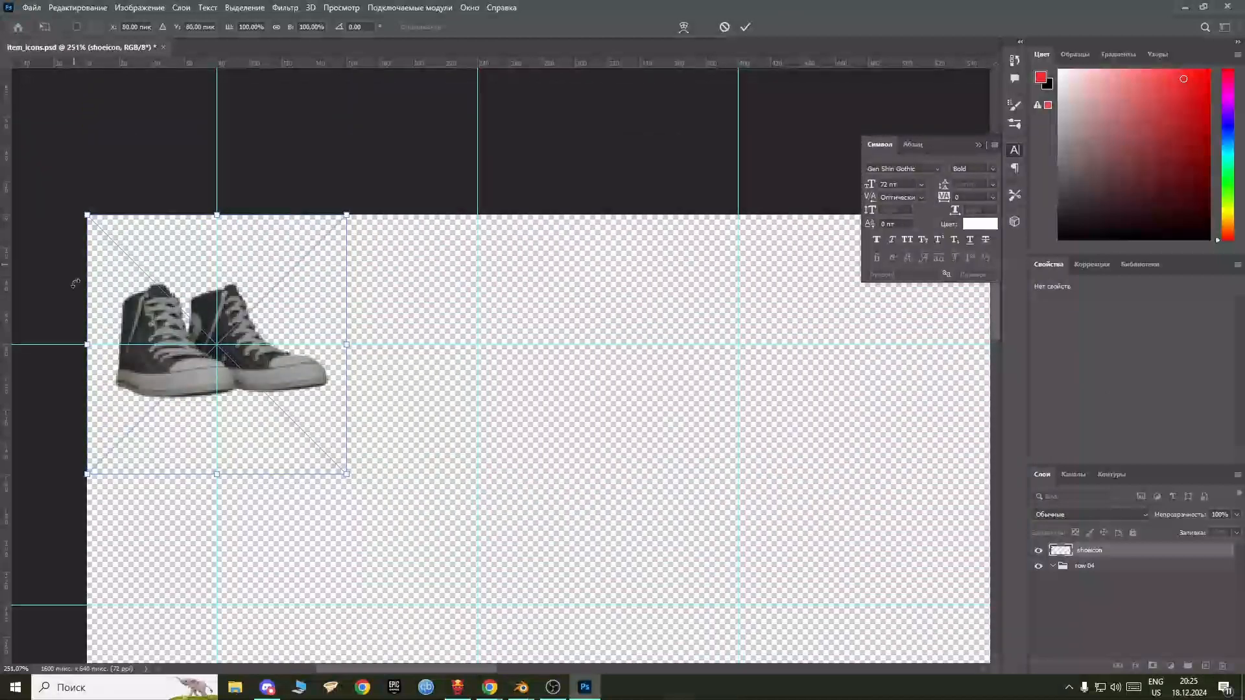
{"action": "scroll", "coordinate": [102, 394], "scroll_direction": "up", "scroll_amount": 3, "text": "alt"}
{"action": "scroll", "coordinate": [103, 396], "scroll_direction": "up", "scroll_amount": 2, "text": "alt"}
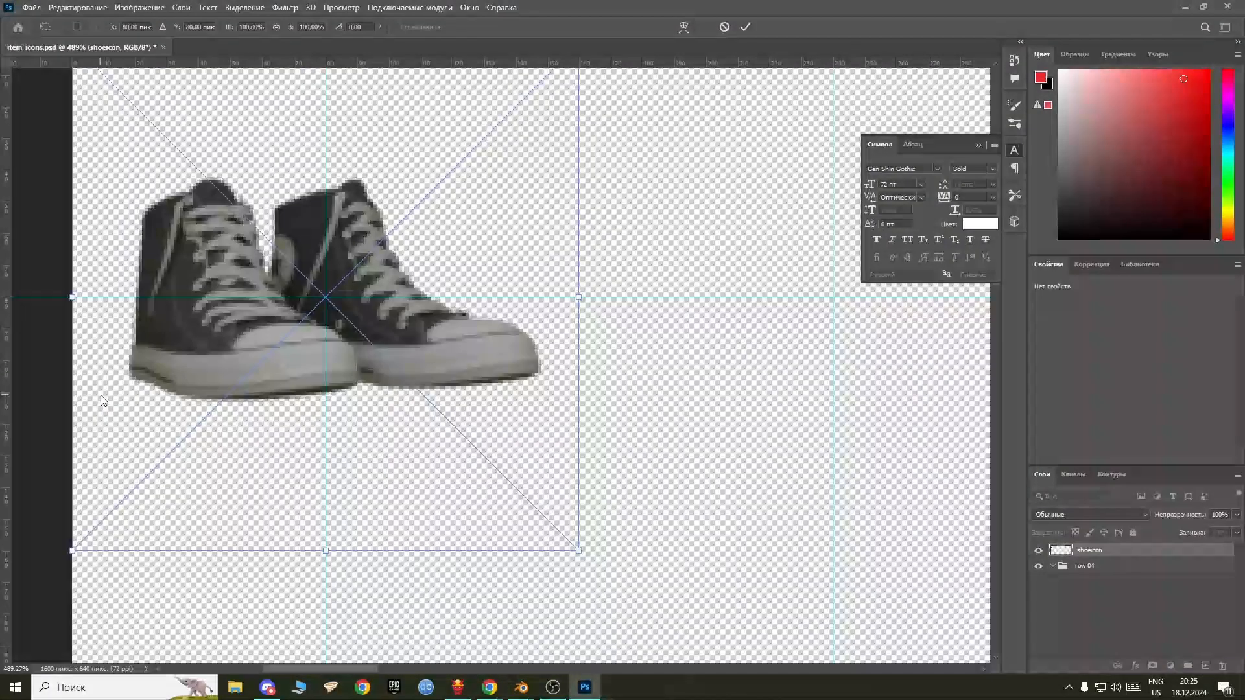
{"action": "scroll", "coordinate": [325, 310], "scroll_direction": "up", "scroll_amount": 4, "text": "alt"}
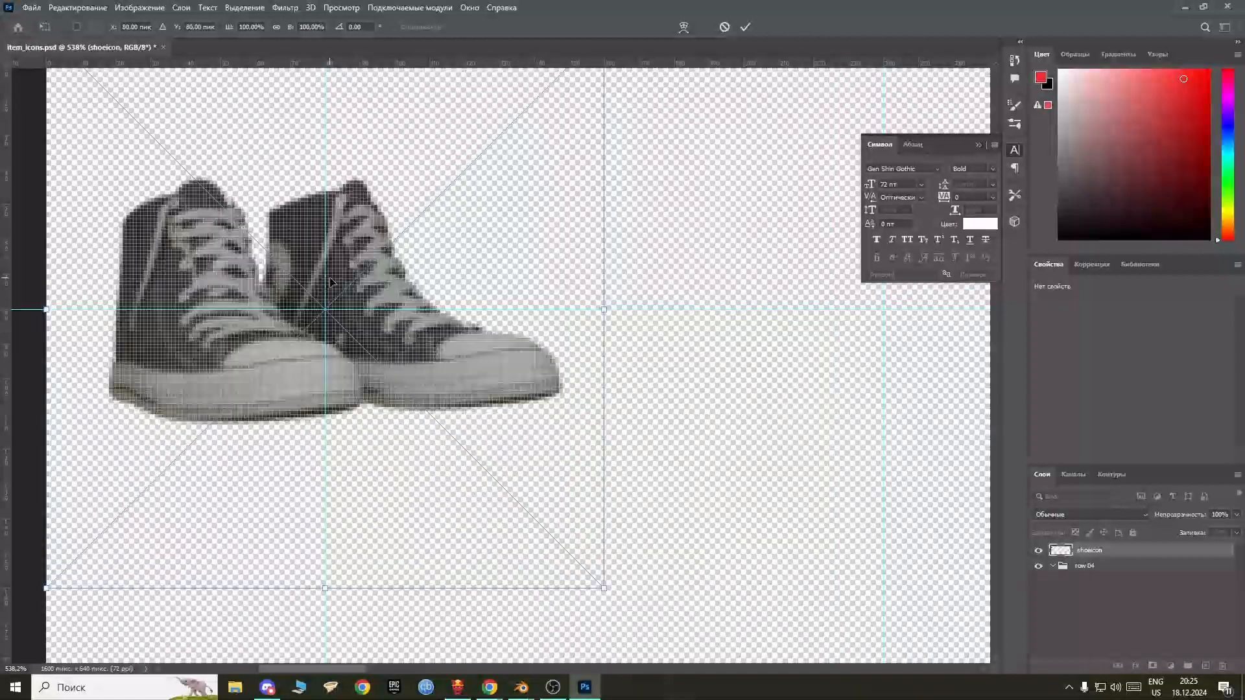
{"action": "scroll", "coordinate": [329, 335], "scroll_direction": "down", "scroll_amount": 2, "text": "alt"}
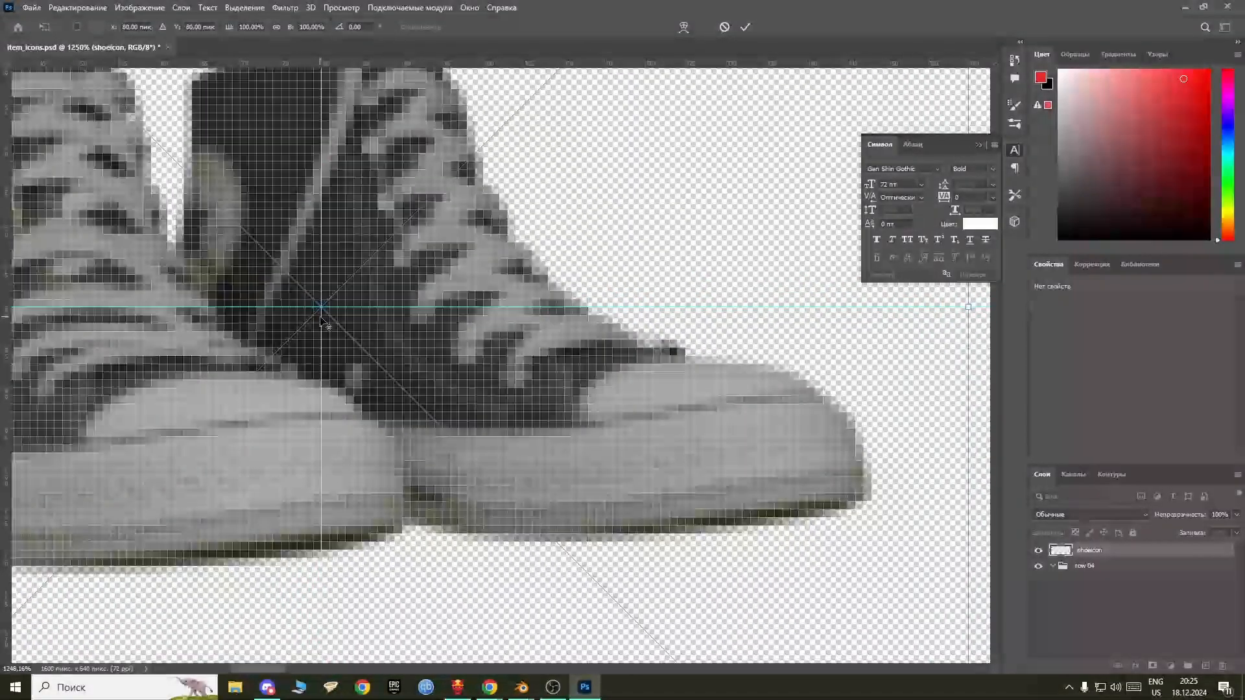
{"action": "scroll", "coordinate": [328, 312], "scroll_direction": "down", "scroll_amount": 3, "text": "alt"}
{"action": "scroll", "coordinate": [326, 310], "scroll_direction": "down", "scroll_amount": 3, "text": "alt"}
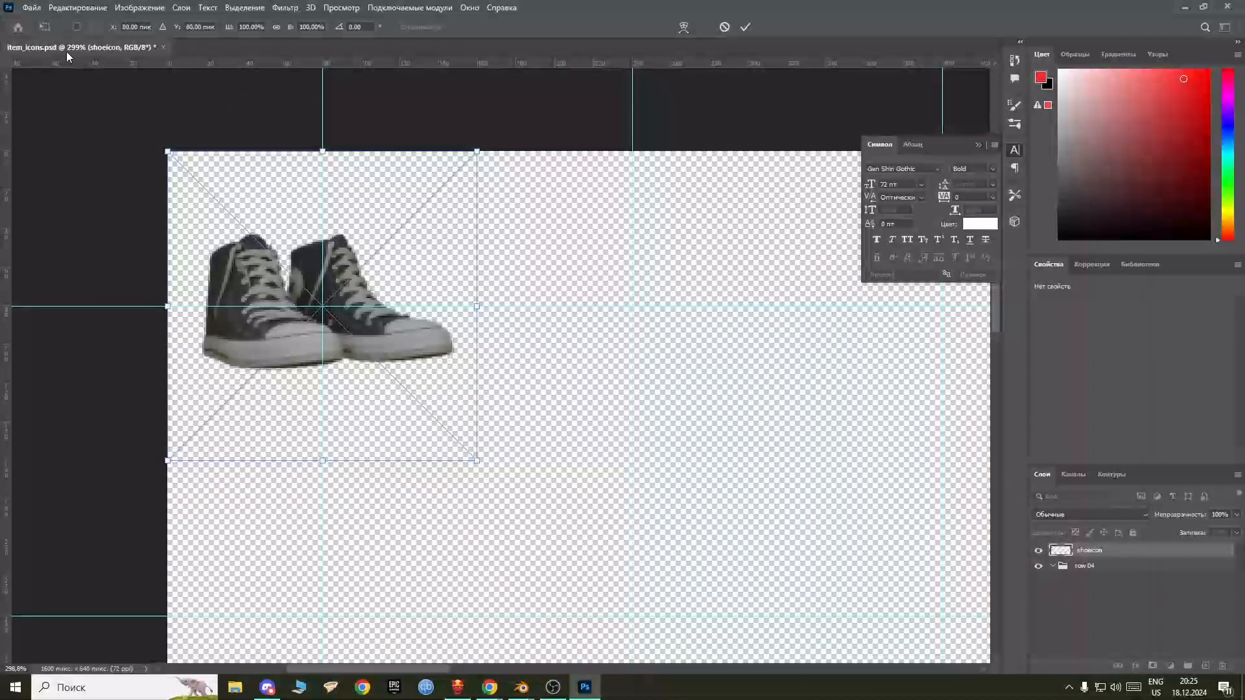
{"action": "key", "text": "Return"}
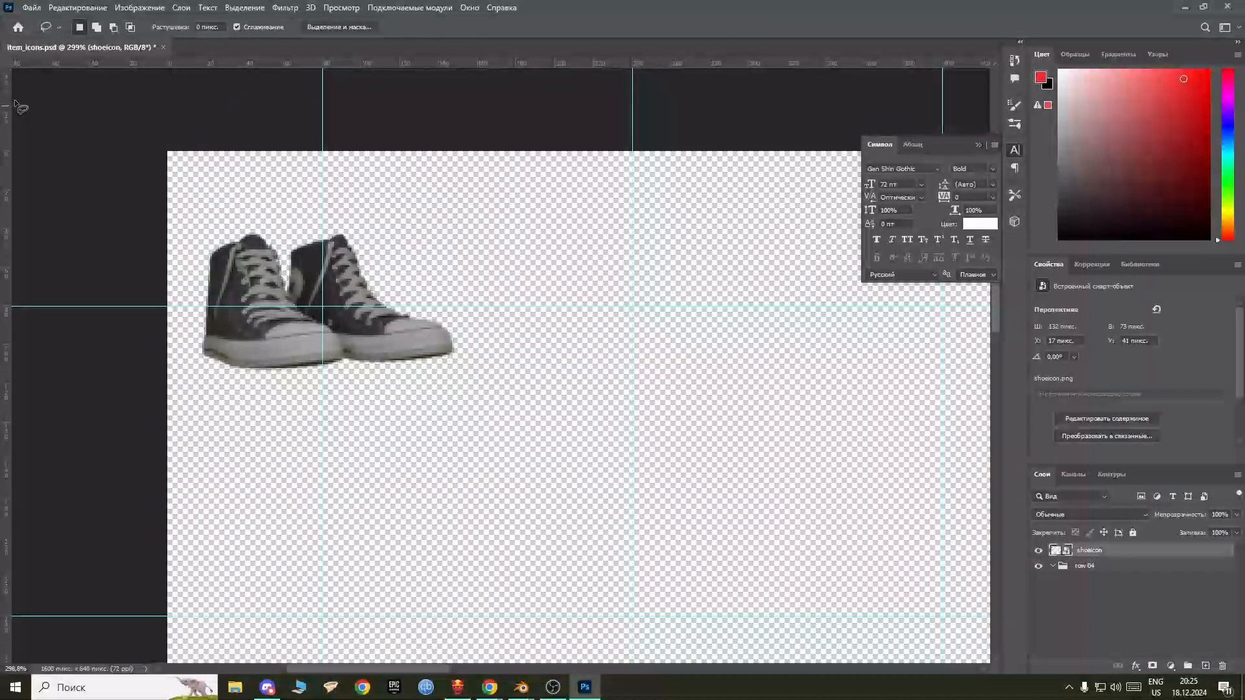
Step: Quick-export the document as item_icons.png to the desktop
{"action": "left_click", "coordinate": [27, 8]}
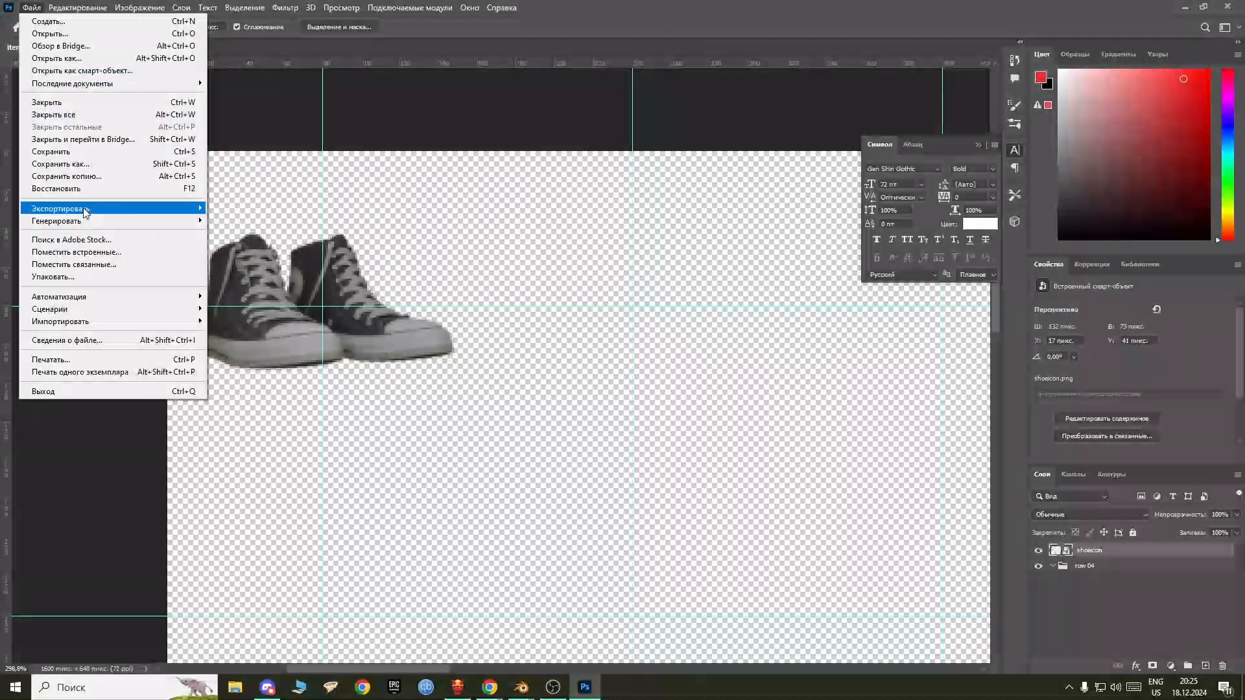
{"action": "mouse_move", "coordinate": [98, 208]}
{"action": "left_click", "coordinate": [258, 208]}
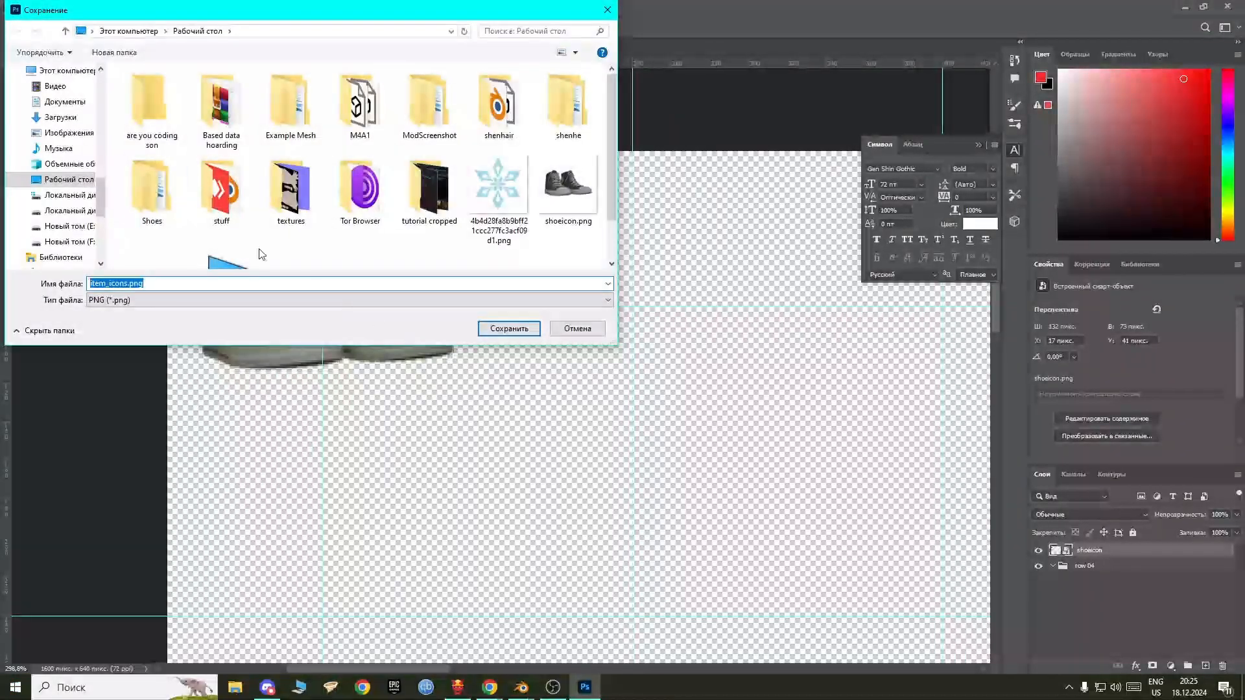
{"action": "scroll", "coordinate": [263, 245], "scroll_direction": "down", "scroll_amount": 1}
{"action": "left_click", "coordinate": [519, 328]}
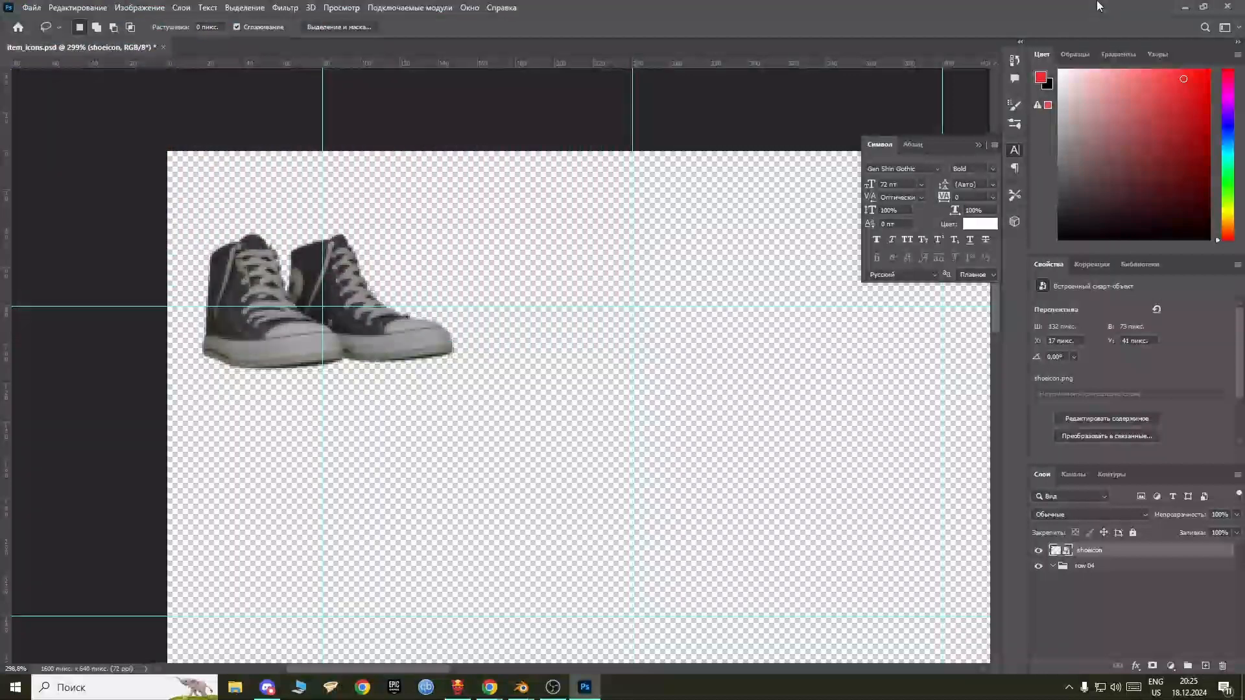
Step: Switch to WolvenKit and open tutorial_my_custom_tshirt.yaml from the r6 tweaks resources in the code editor
{"action": "left_click", "coordinate": [1183, 8]}
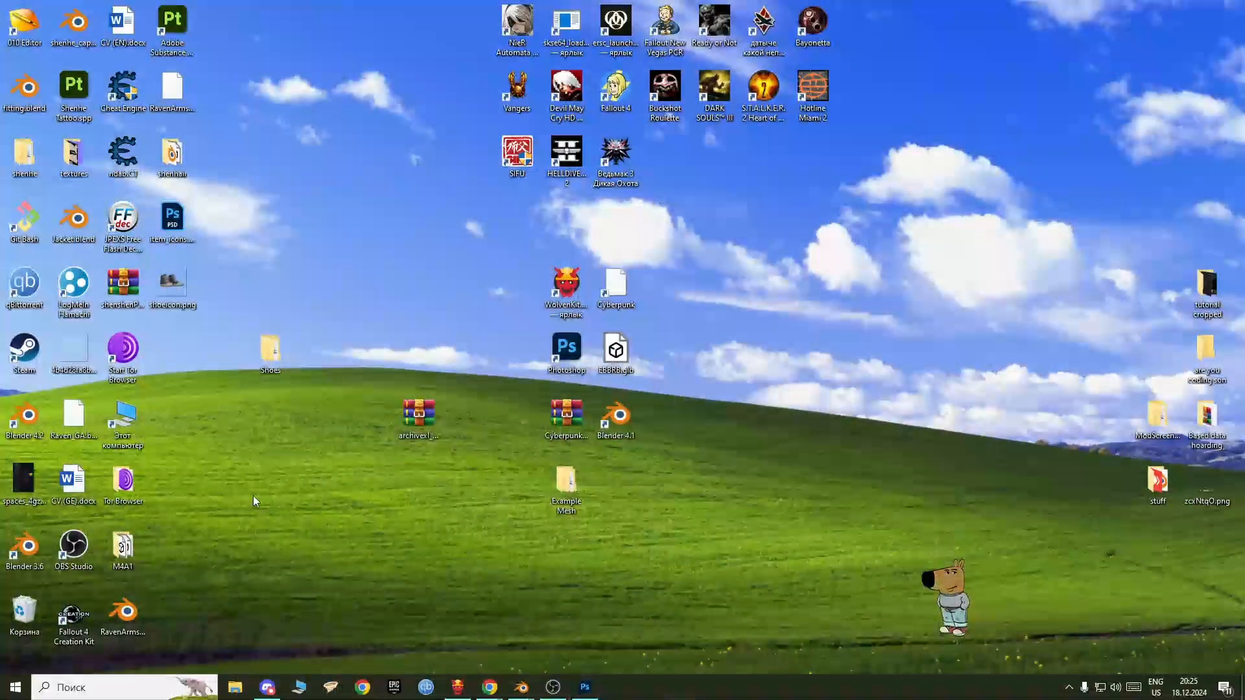
{"action": "left_click", "coordinate": [457, 693]}
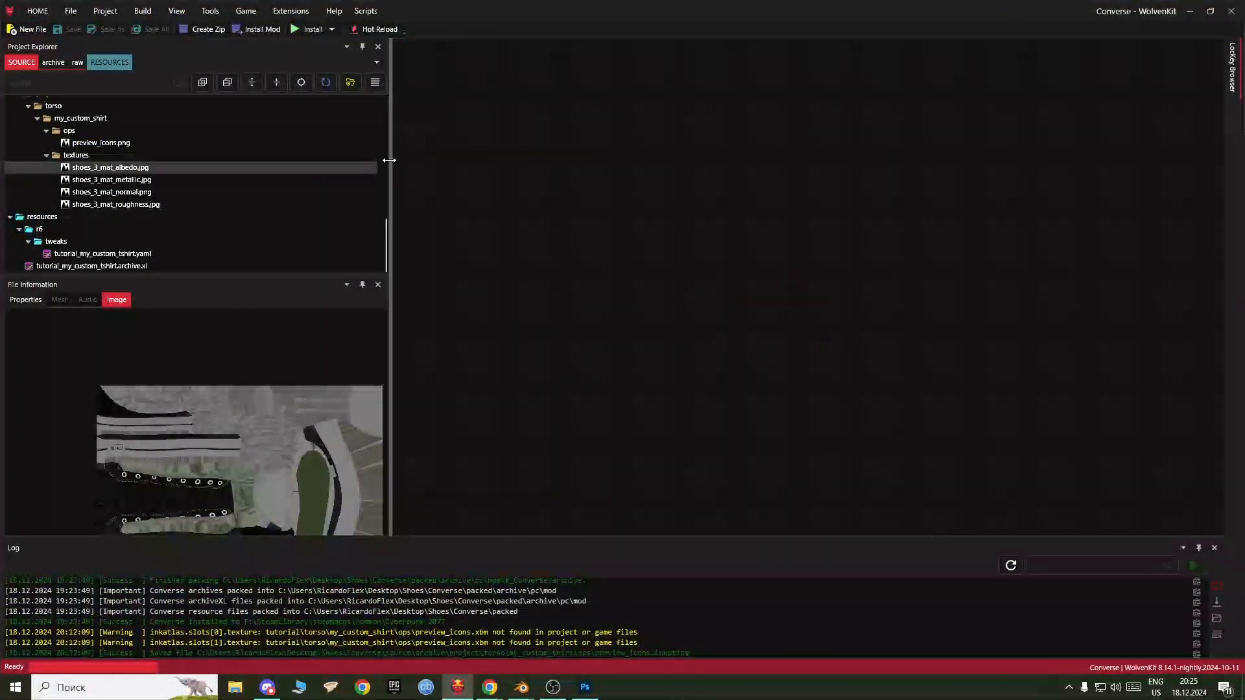
{"action": "left_click", "coordinate": [143, 254]}
{"action": "left_click", "coordinate": [350, 254]}
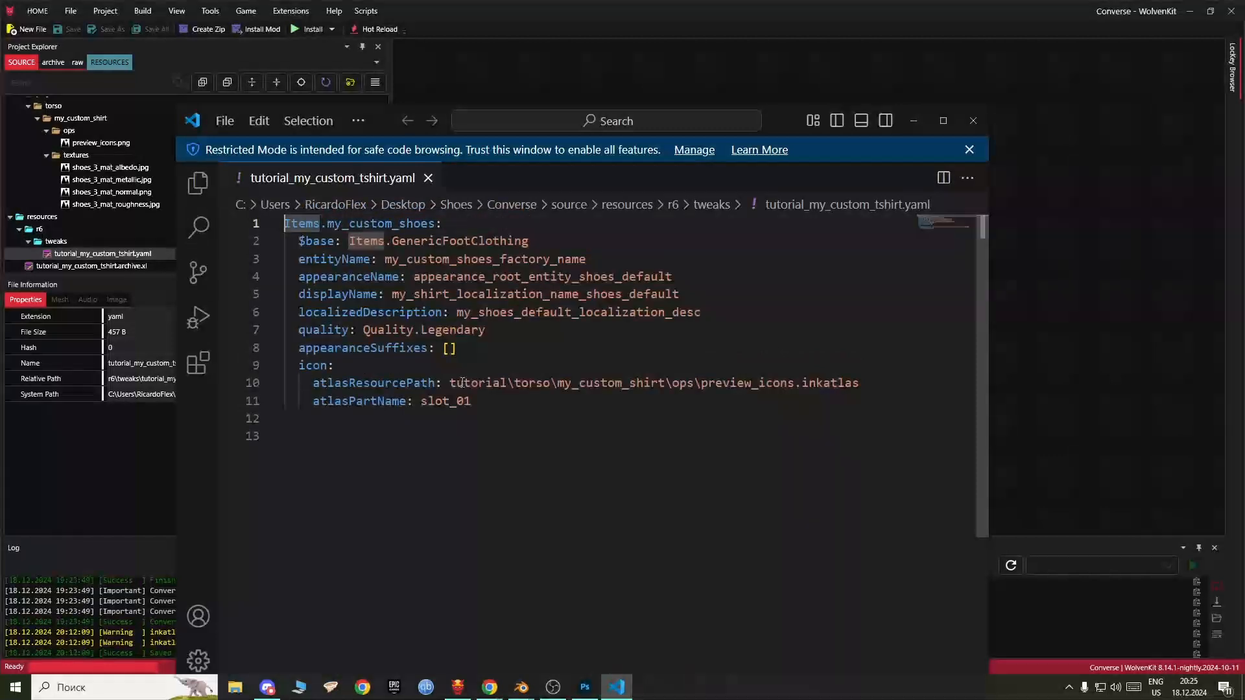
Step: Change the root folder of the icon's atlasResourcePath to project, giving project\torso\my_custom_shirt\ops\preview_icons.inkatlas
{"action": "left_click_drag", "start_coordinate": [454, 387], "coordinate": [515, 386]}
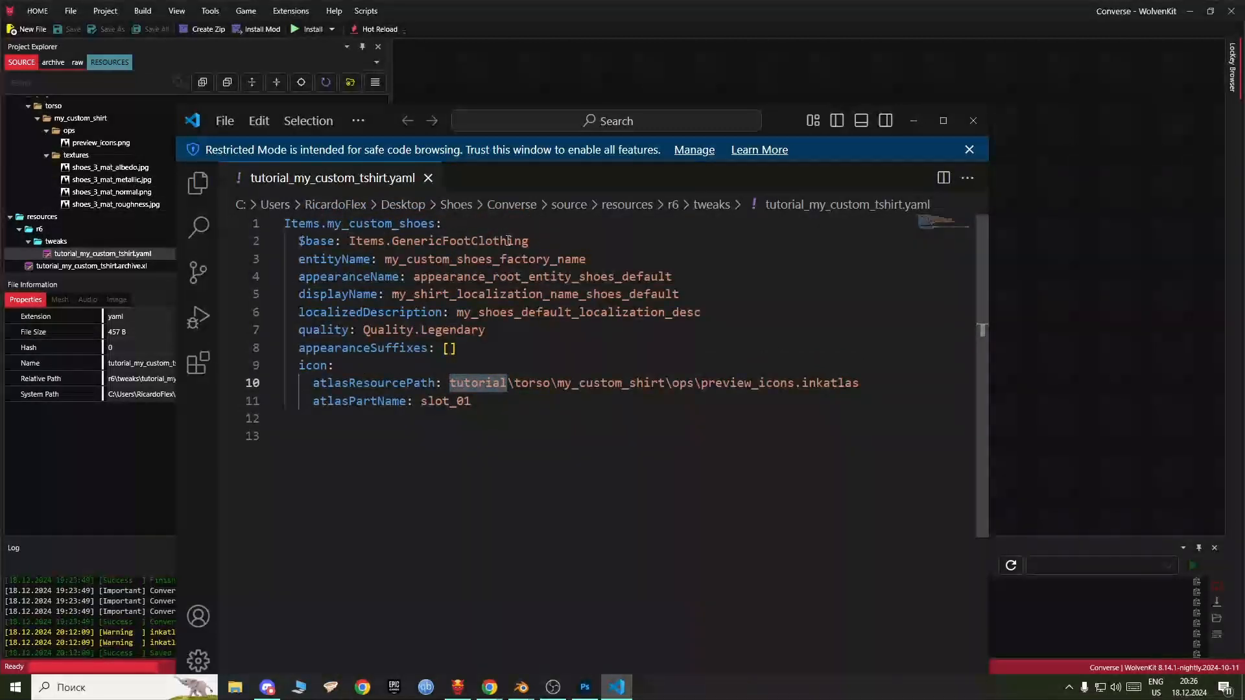
{"action": "type", "text": "pro"}
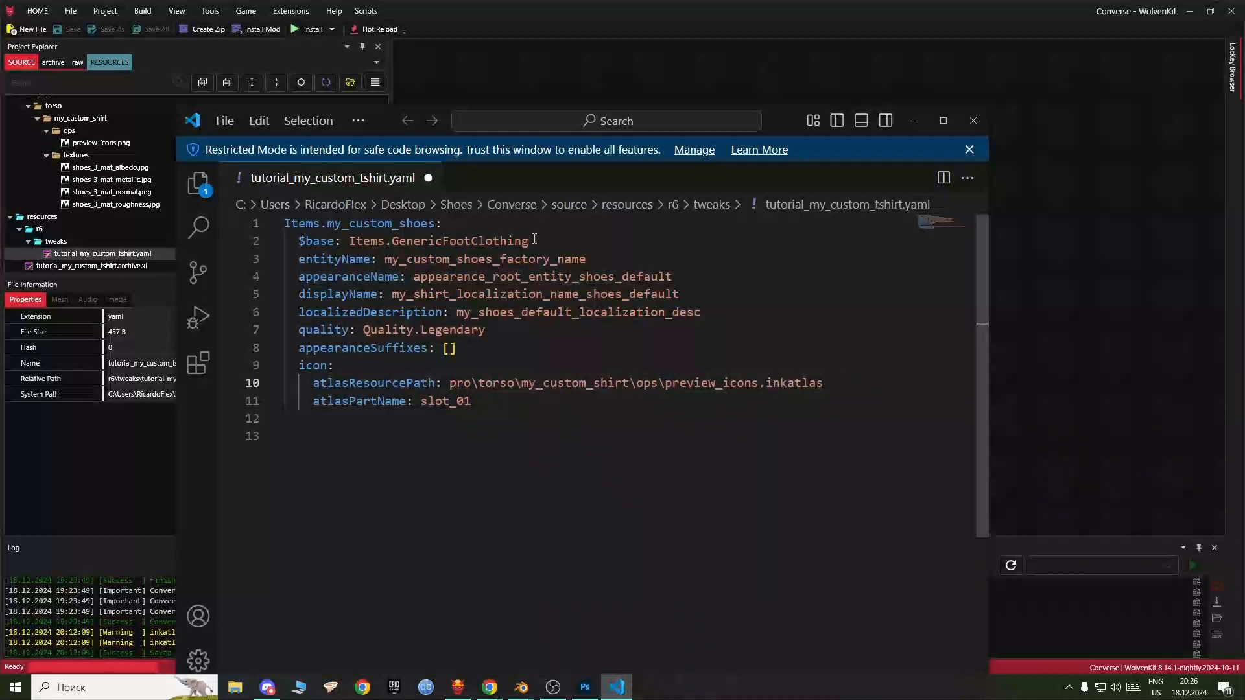
{"action": "type", "text": "ject"}
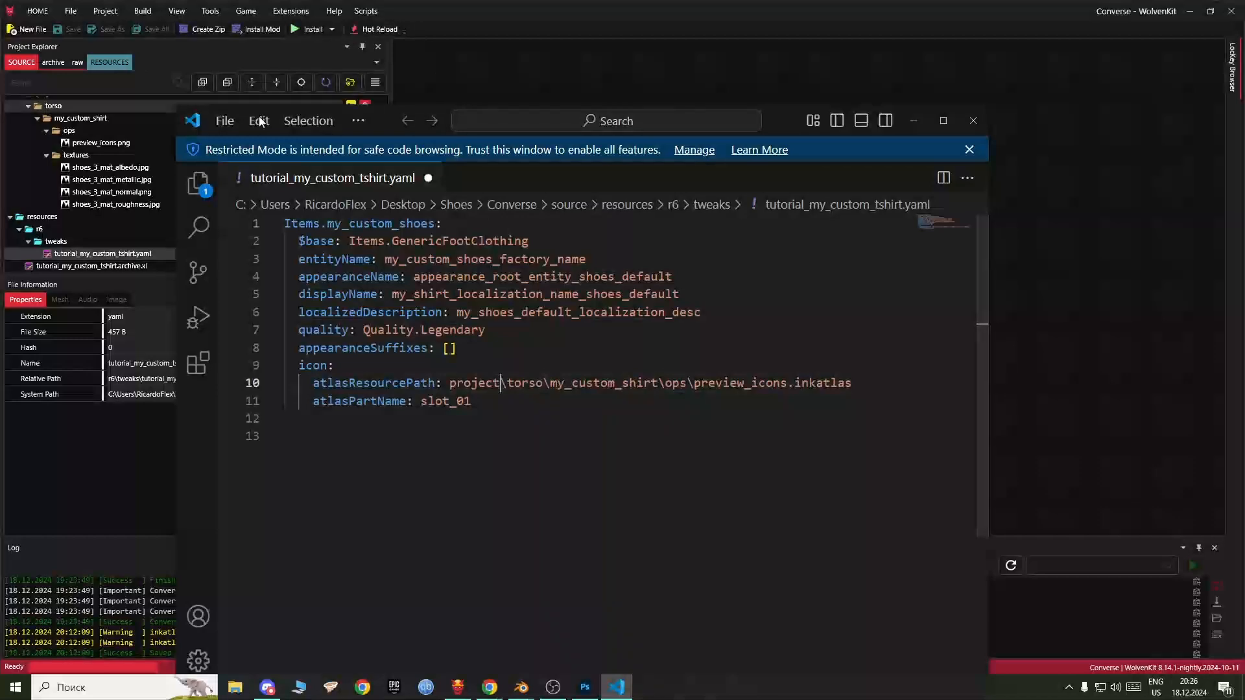
Step: Save tutorial_my_custom_tshirt.yaml and close the code editor to return to WolvenKit
{"action": "left_click", "coordinate": [227, 121]}
{"action": "left_click", "coordinate": [227, 121]}
{"action": "left_click", "coordinate": [209, 186]}
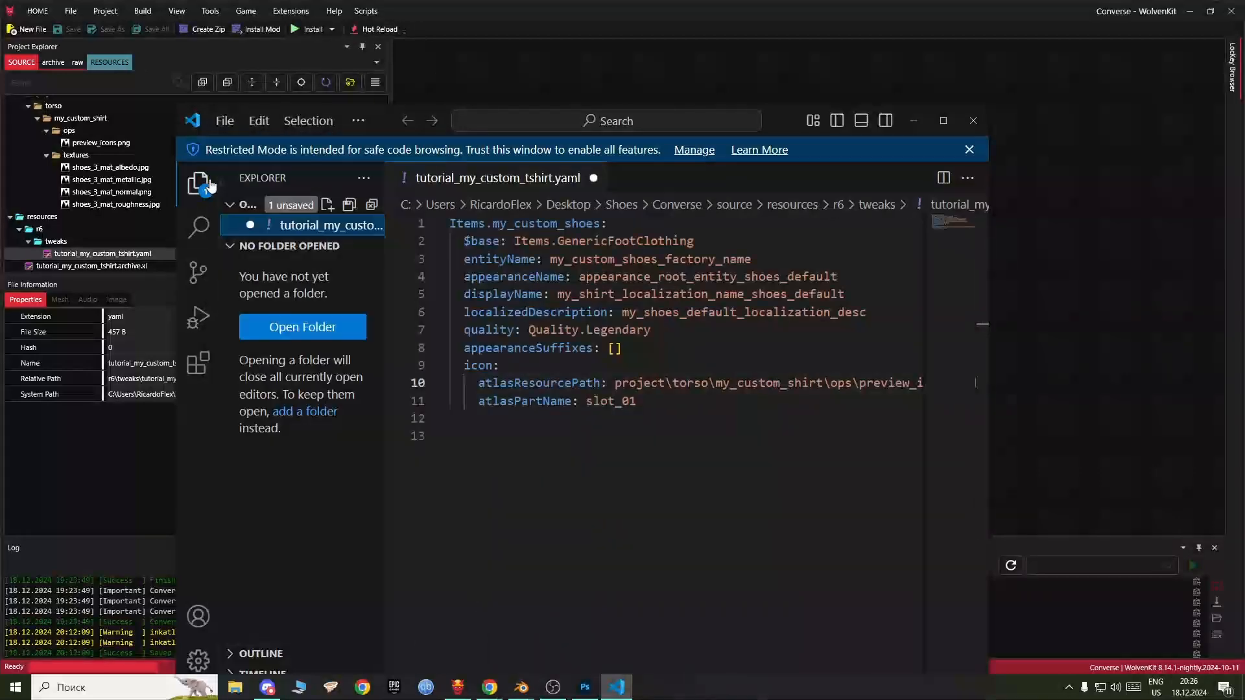
{"action": "left_click", "coordinate": [227, 122]}
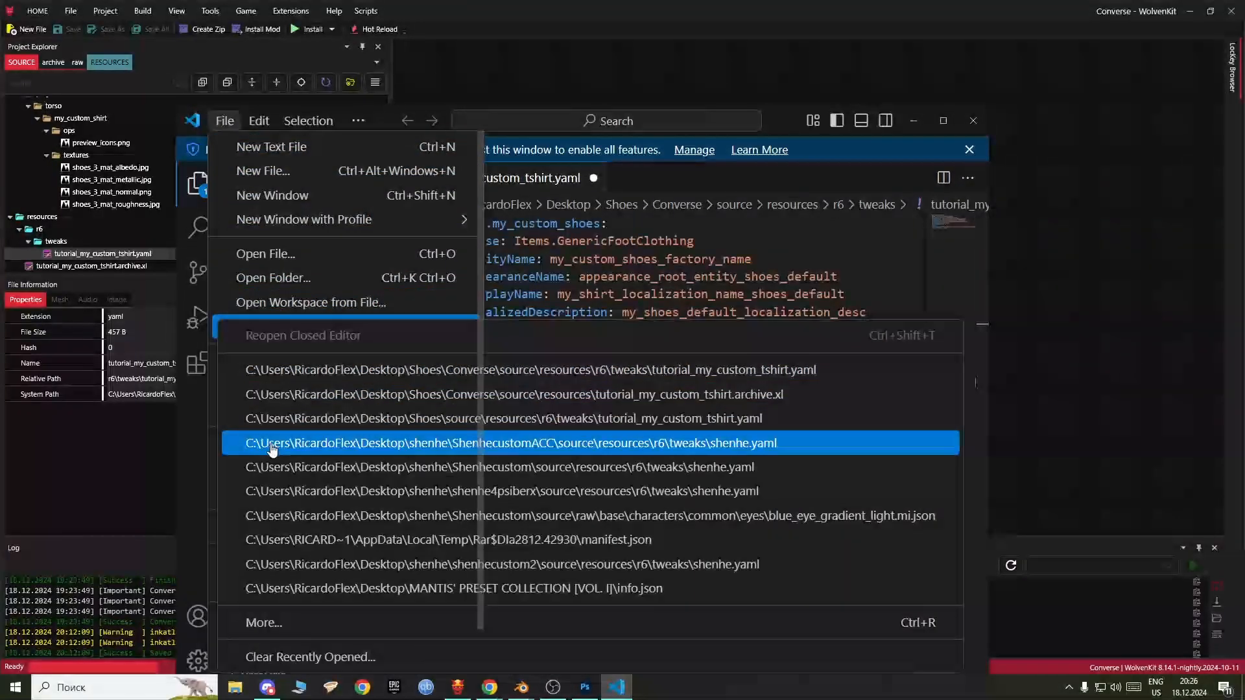
{"action": "left_click", "coordinate": [201, 186]}
{"action": "left_click", "coordinate": [199, 185]}
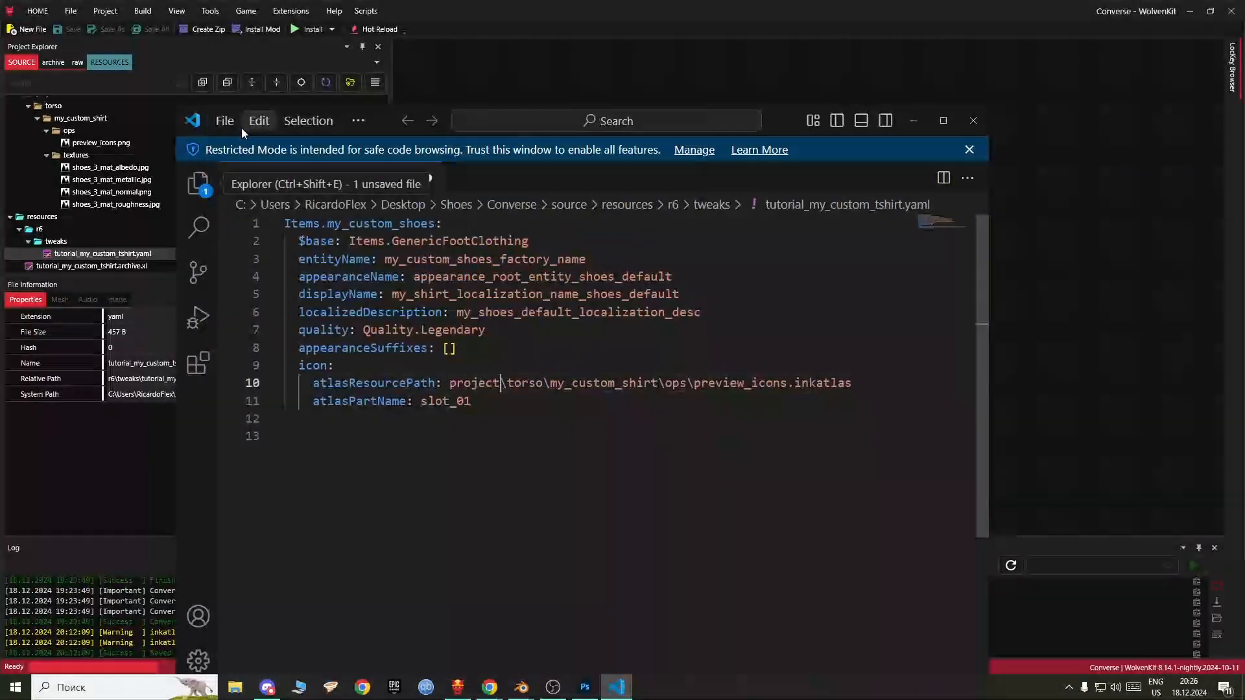
{"action": "left_click", "coordinate": [225, 121]}
{"action": "left_click", "coordinate": [262, 444]}
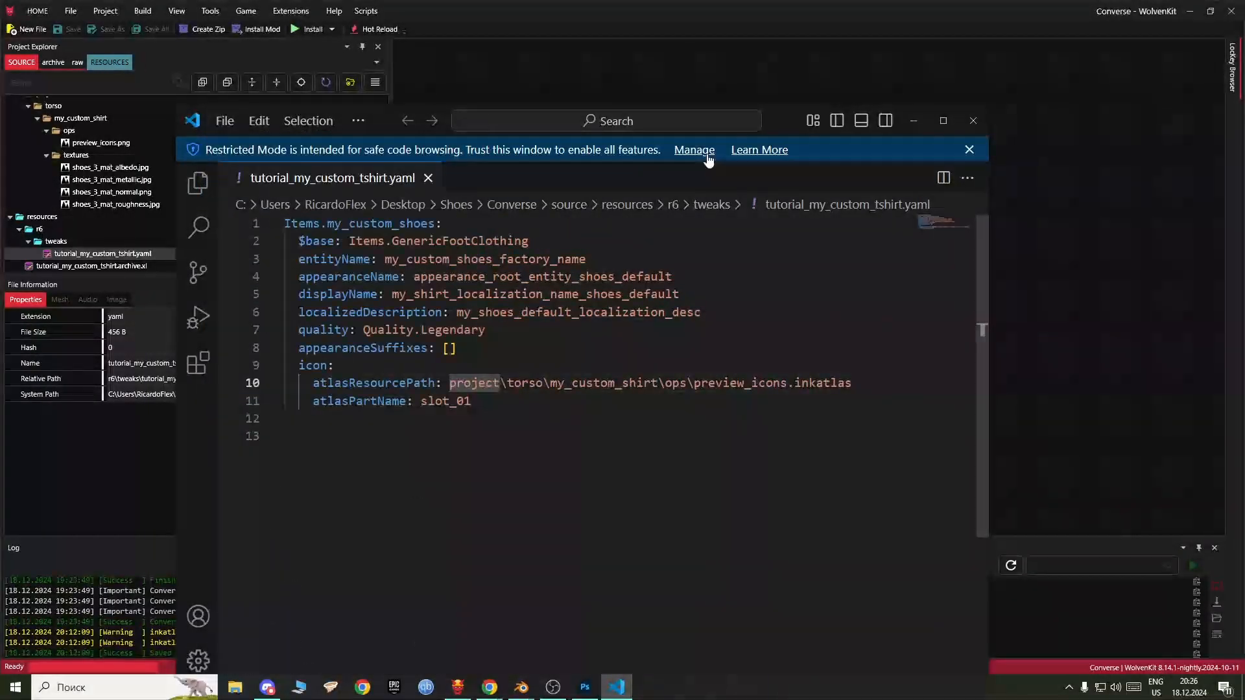
{"action": "left_click", "coordinate": [904, 133]}
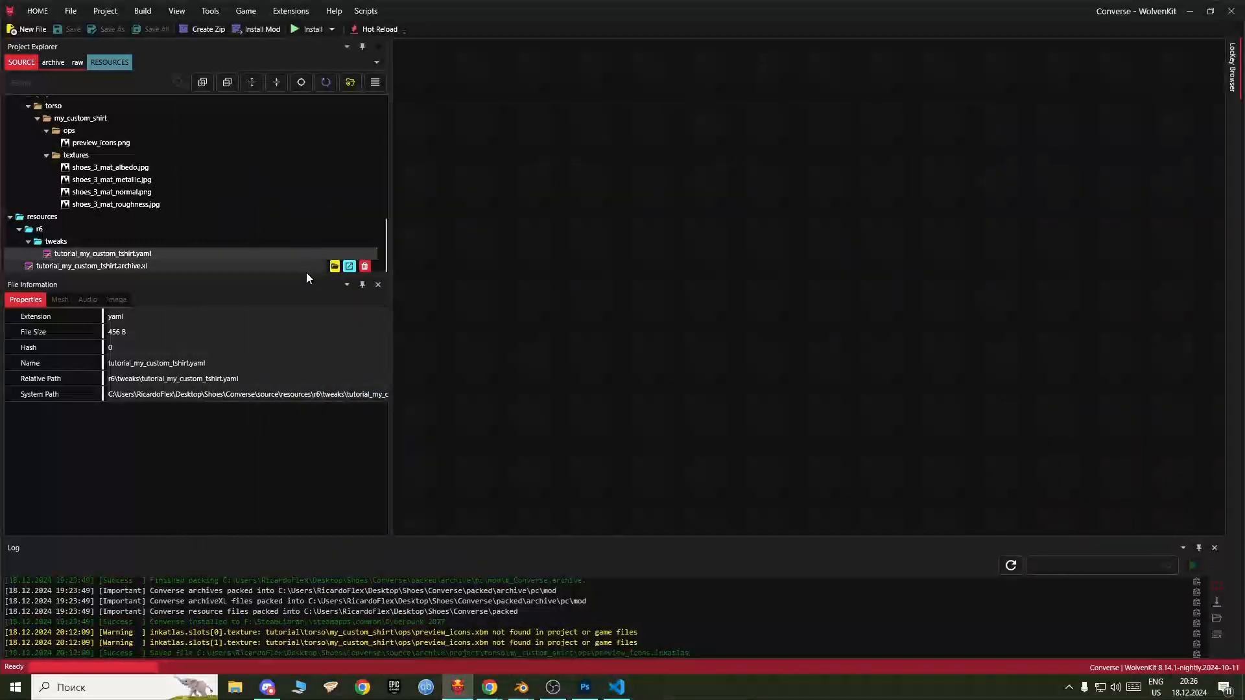
{"action": "left_click", "coordinate": [620, 686]}
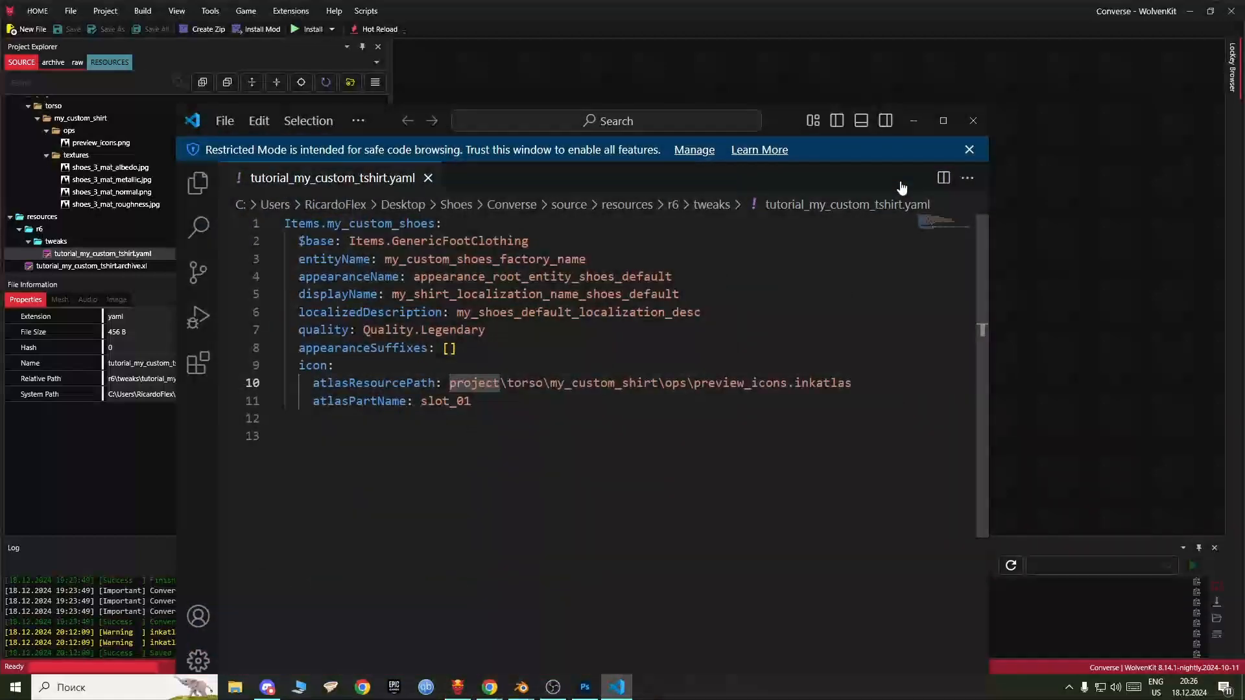
{"action": "left_click", "coordinate": [971, 117]}
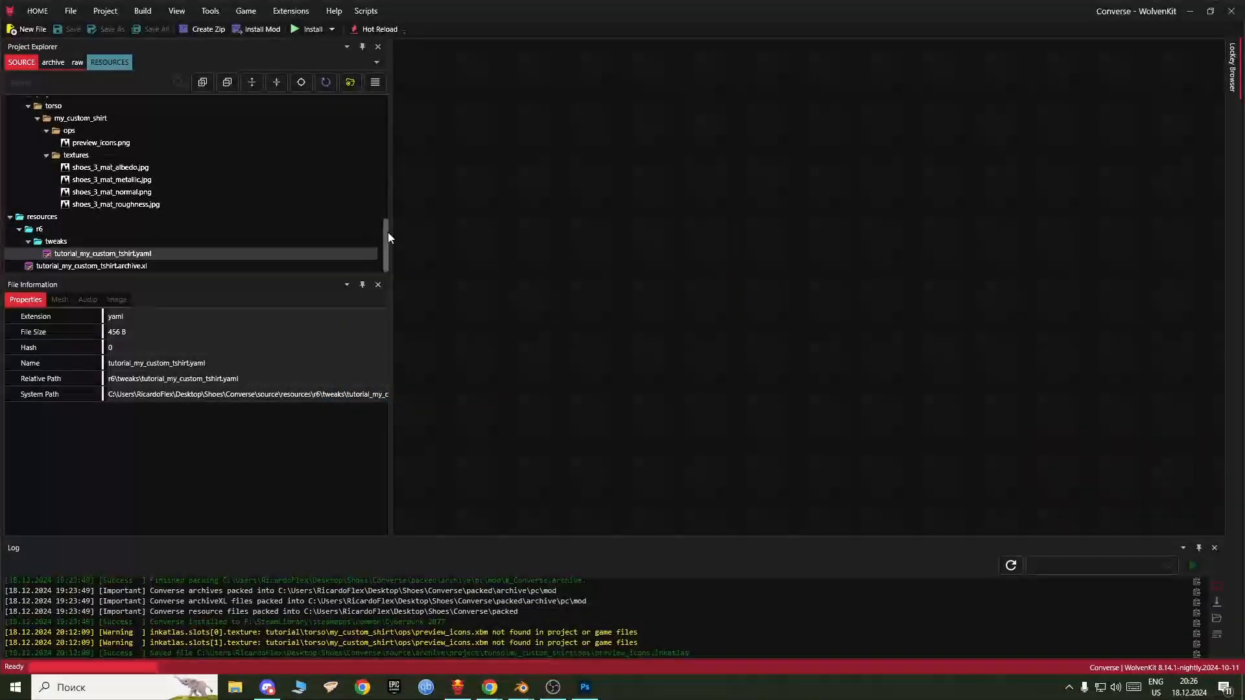
Step: Open preview_icons.inkatlas from the archive's project\torso\my_custom_shirt\ops folder
{"action": "left_click_drag", "start_coordinate": [388, 232], "coordinate": [390, 118]}
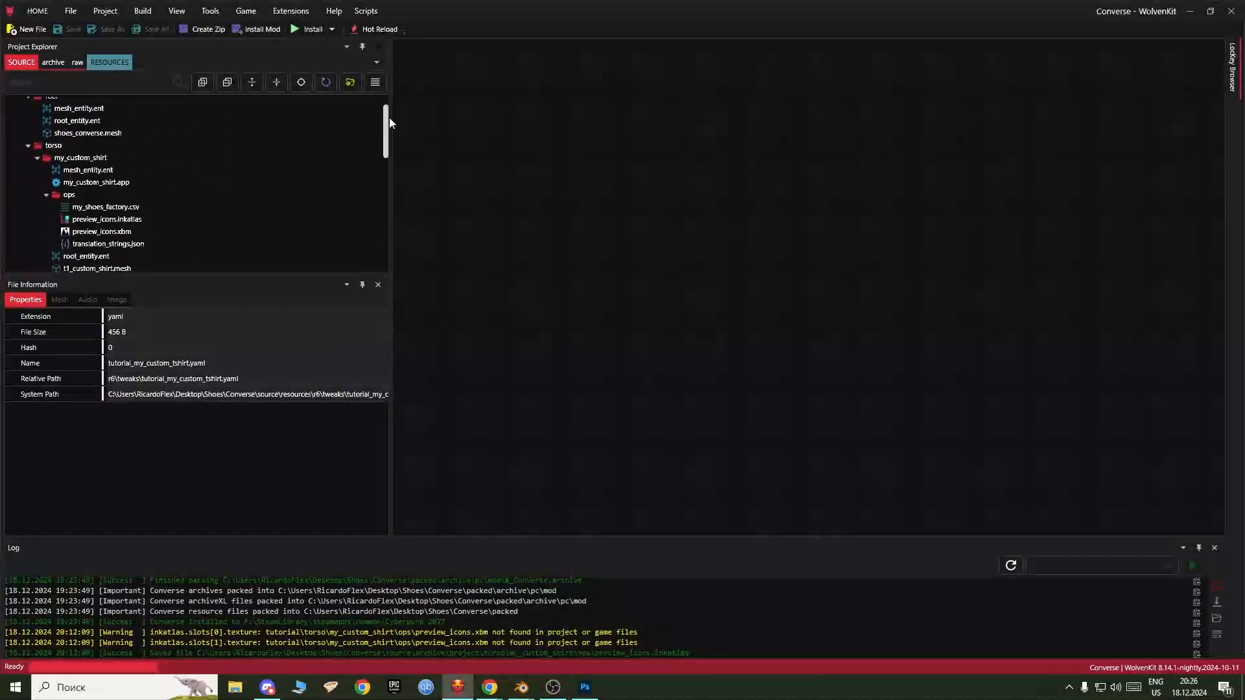
{"action": "left_click", "coordinate": [139, 217]}
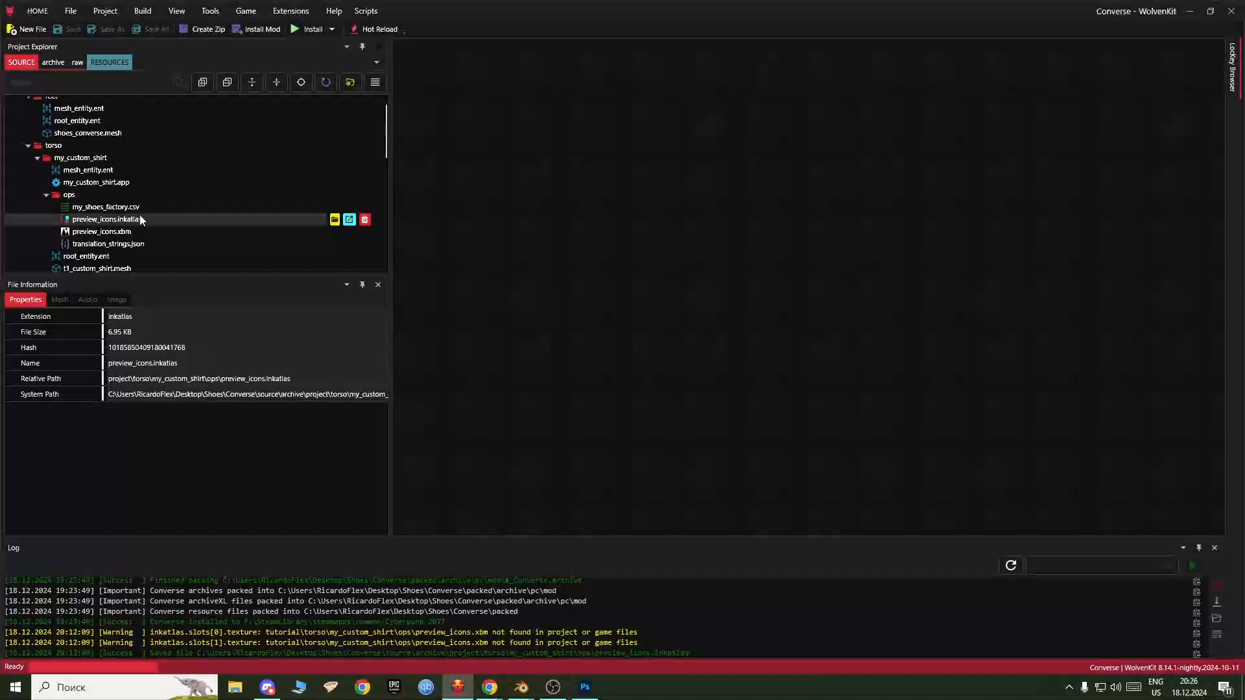
{"action": "left_click", "coordinate": [349, 220]}
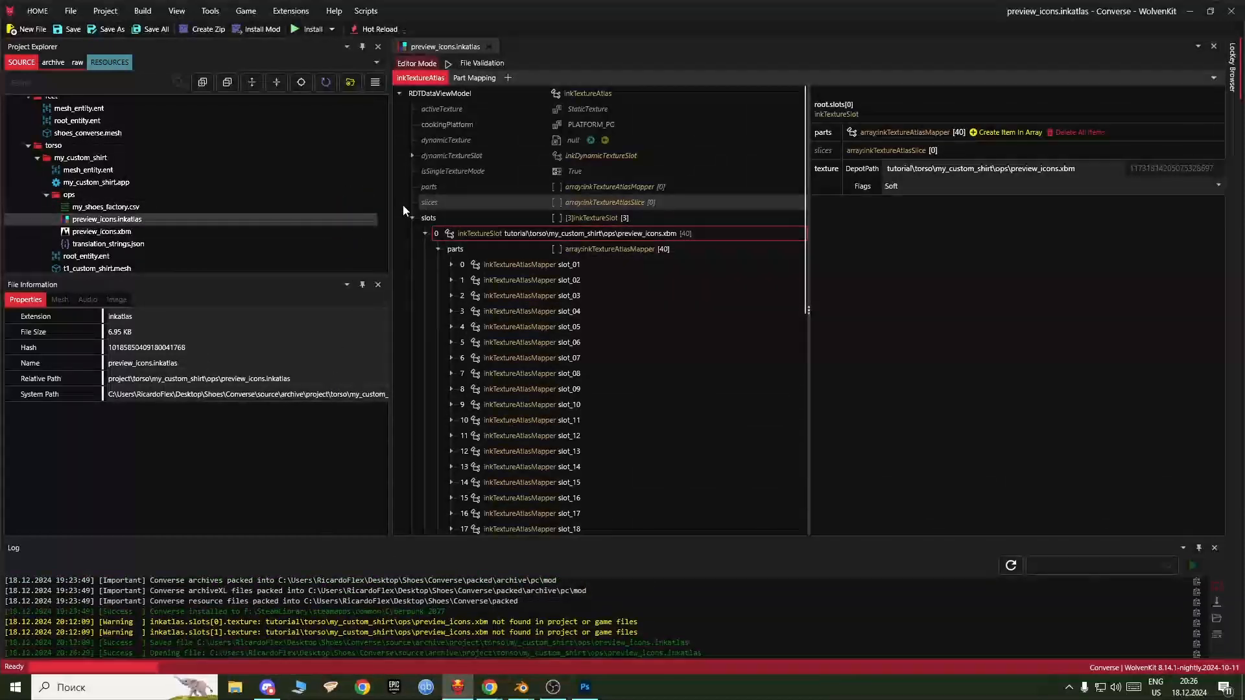
Step: Set the texture DepotPath of atlas slot 0 to project\torso\my_custom_shirt\ops\preview_icons.xbm
{"action": "left_click", "coordinate": [425, 233]}
{"action": "left_click", "coordinate": [480, 251]}
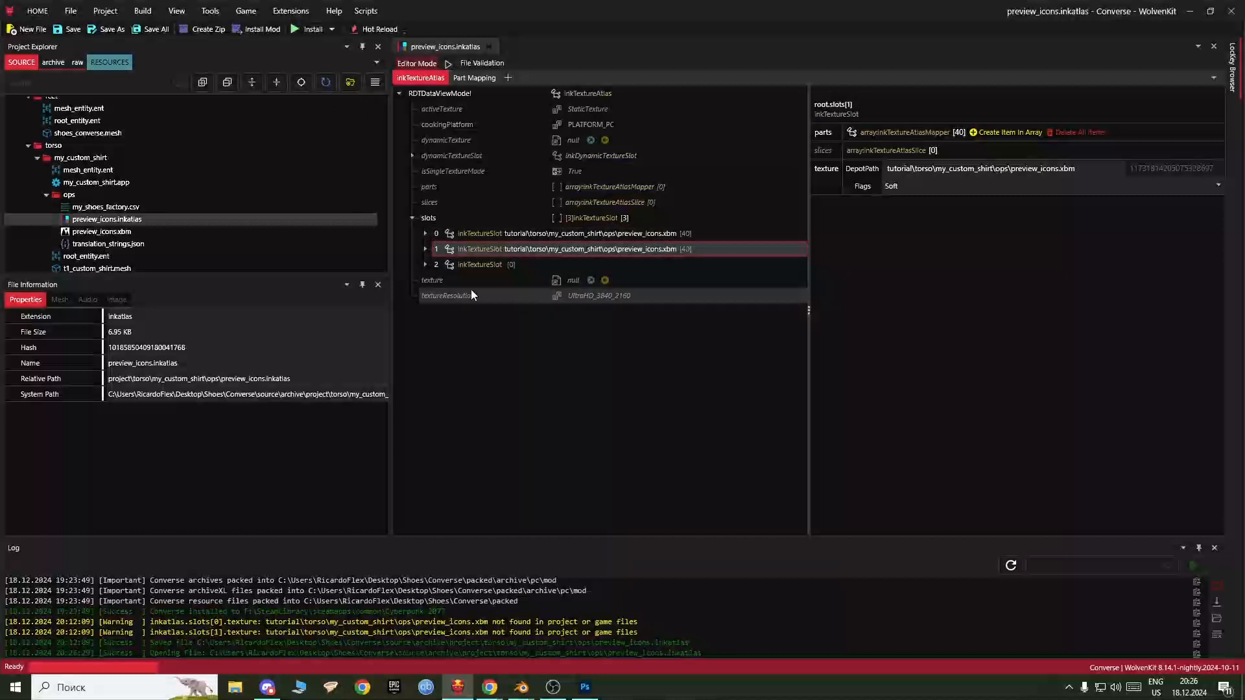
{"action": "left_click", "coordinate": [425, 233]}
{"action": "left_click", "coordinate": [438, 250]}
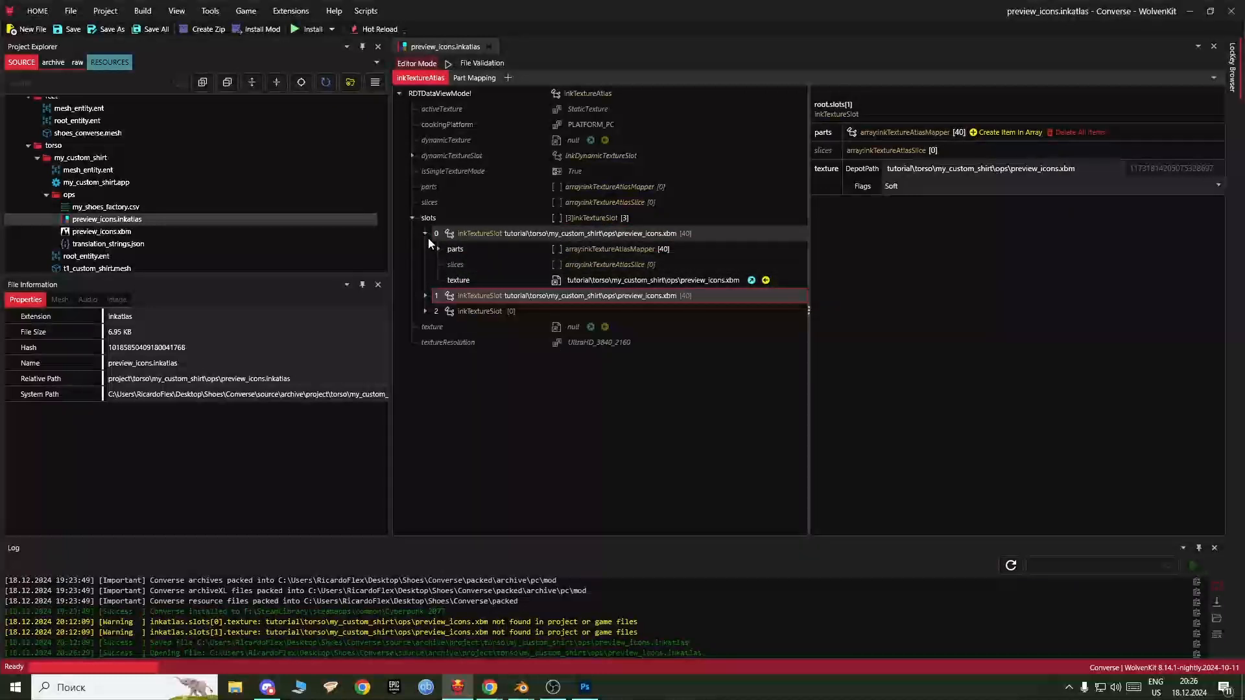
{"action": "left_click", "coordinate": [484, 280]}
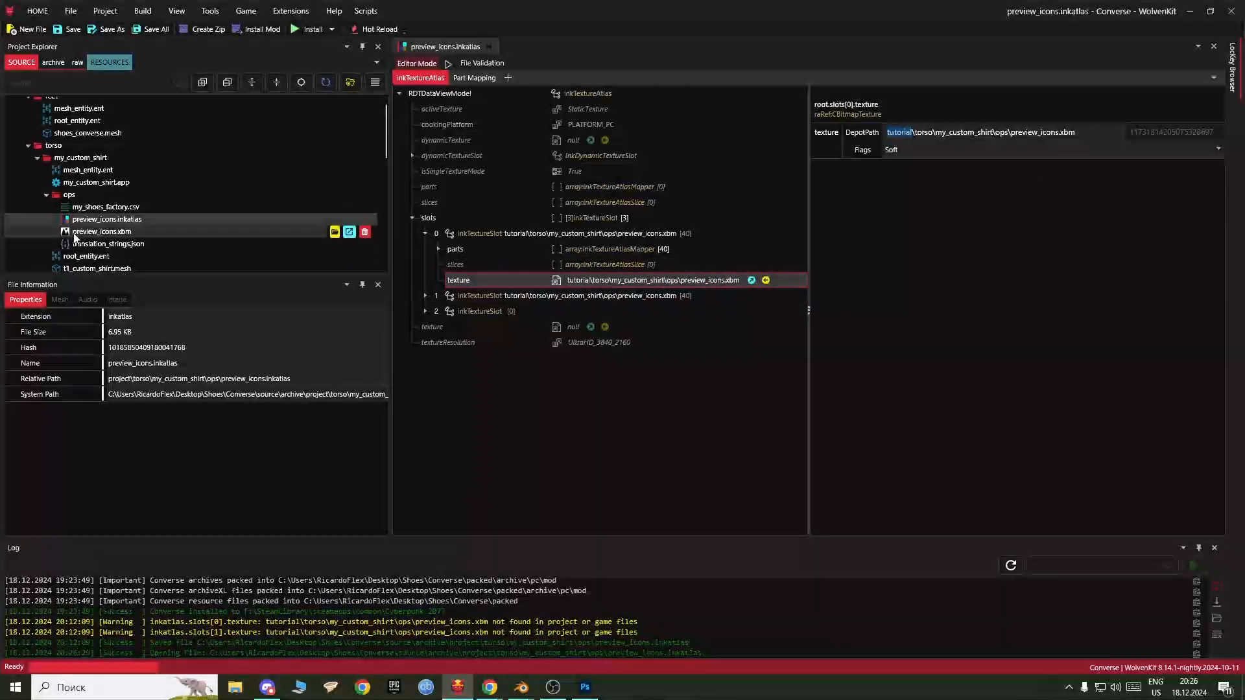
{"action": "scroll", "coordinate": [213, 246], "scroll_direction": "up", "scroll_amount": 1}
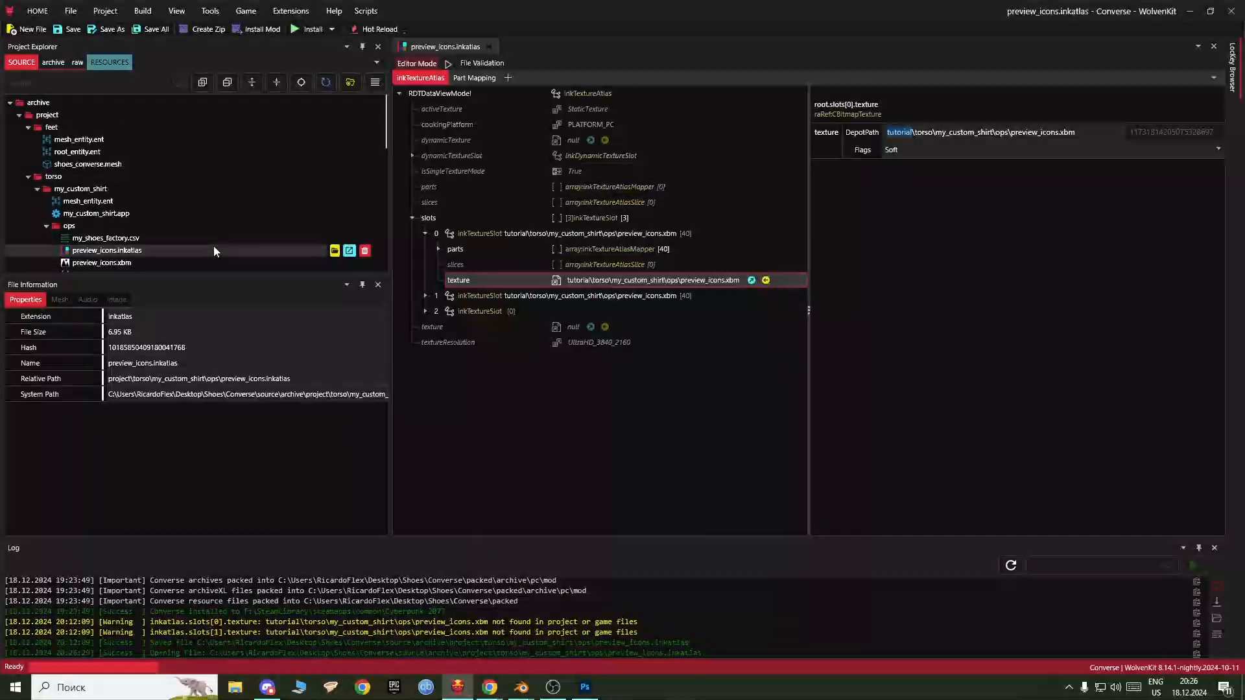
{"action": "type", "text": "project"}
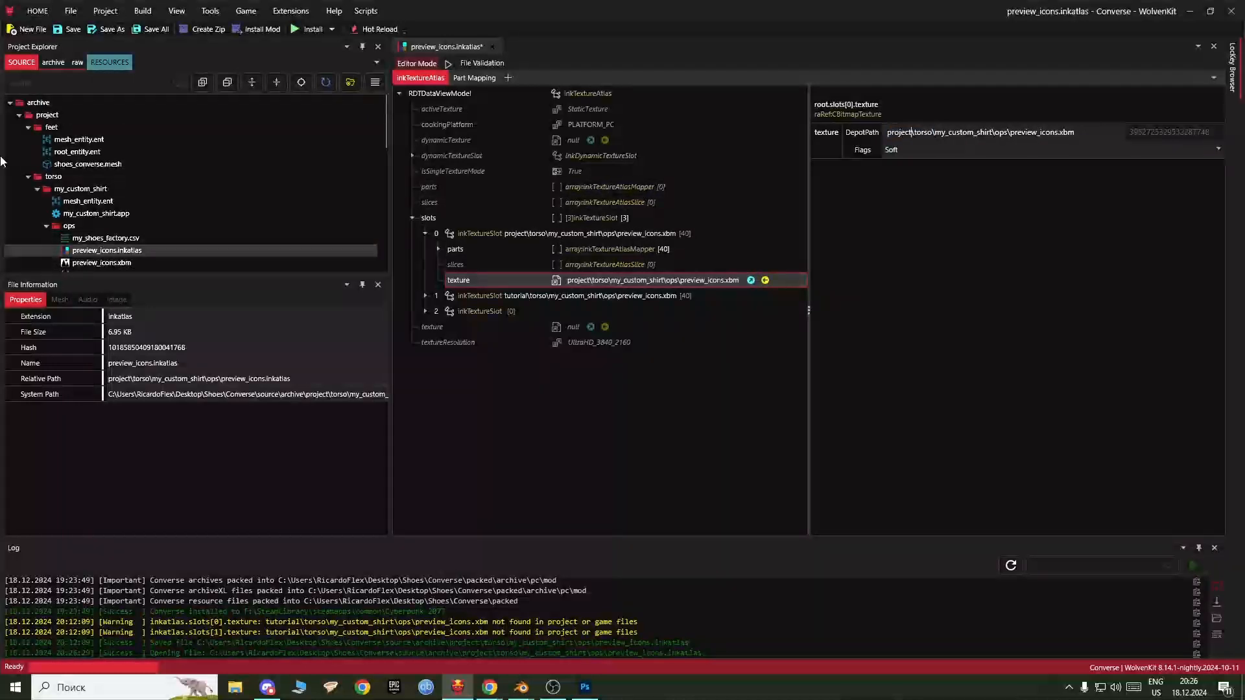
Step: Set the texture DepotPath of atlas slot 1 to project\torso\my_custom_shirt\ops\preview_icons.xbm and save the inkatlas file
{"action": "left_click", "coordinate": [492, 299]}
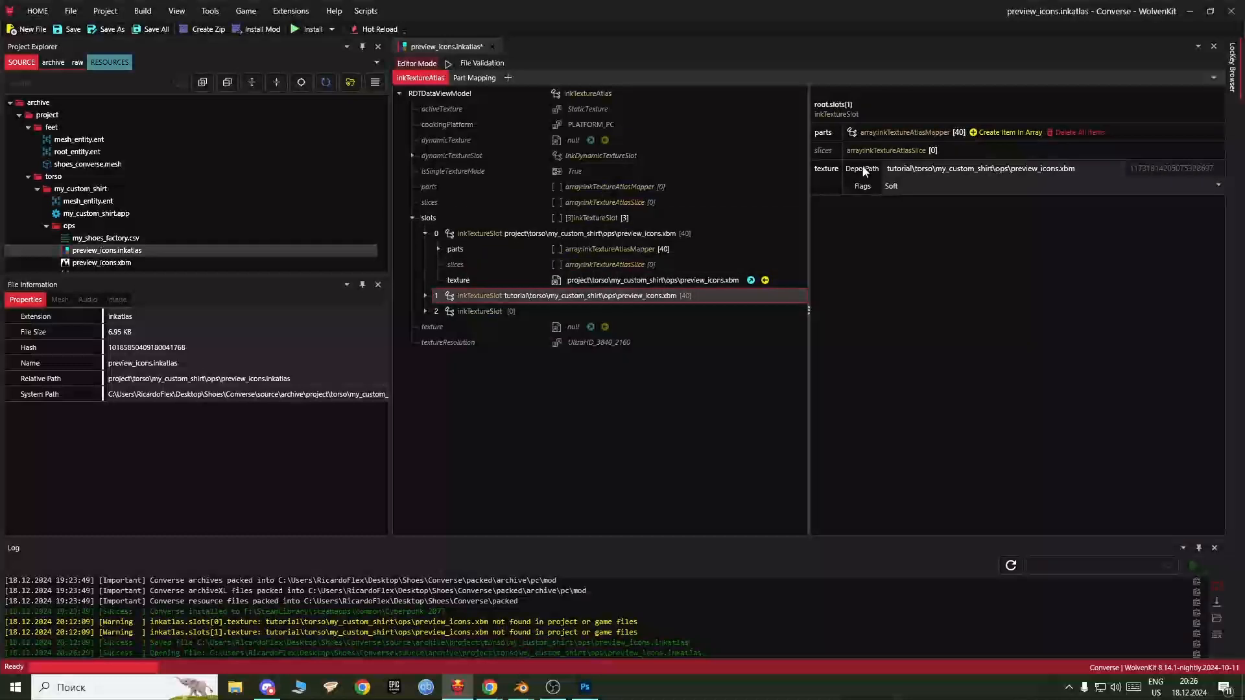
{"action": "type", "text": "projec"}
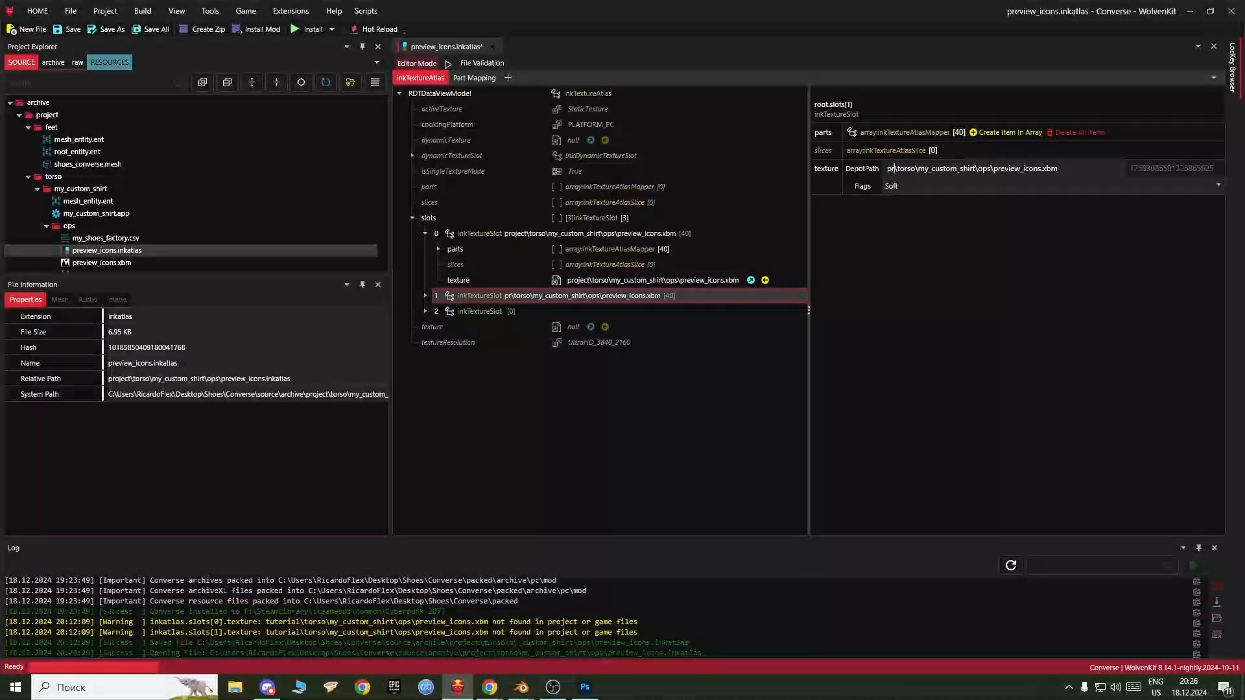
{"action": "type", "text": "t"}
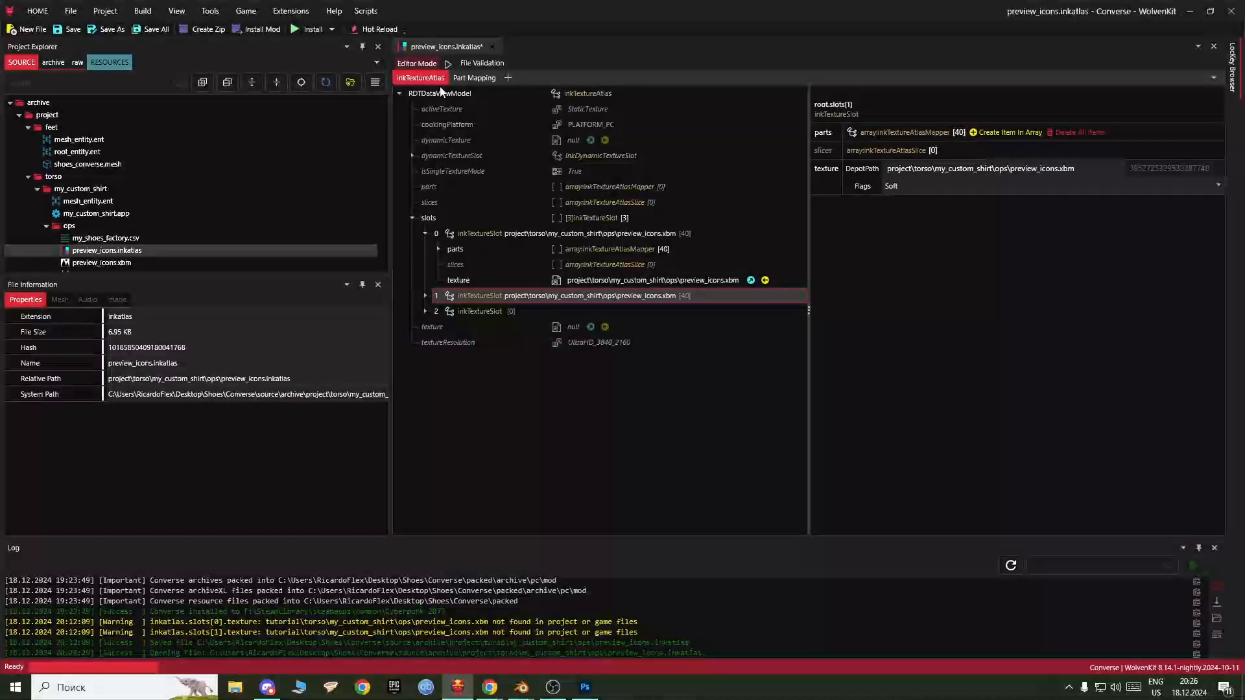
{"action": "left_click", "coordinate": [68, 29]}
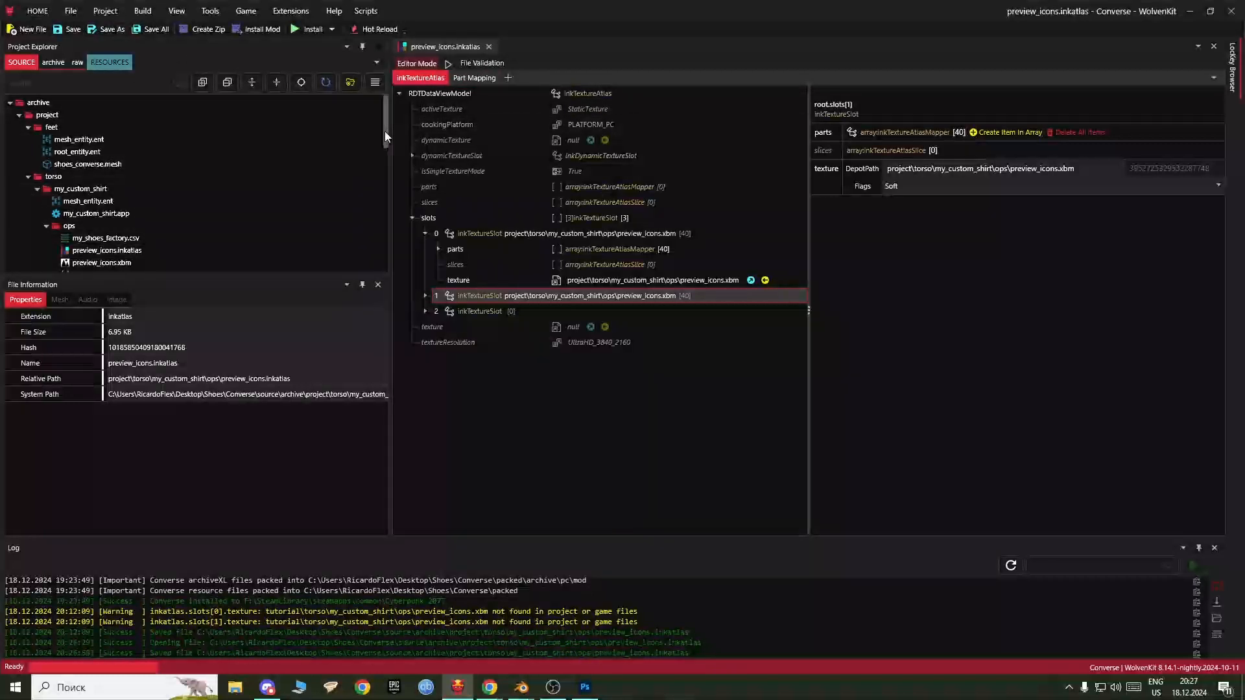
Step: Open the raw ops folder containing preview_icons.png in File Explorer and minimize WolvenKit to expose the desktop
{"action": "left_click_drag", "start_coordinate": [384, 131], "coordinate": [375, 273]}
{"action": "scroll", "coordinate": [195, 208], "scroll_direction": "up", "scroll_amount": 2}
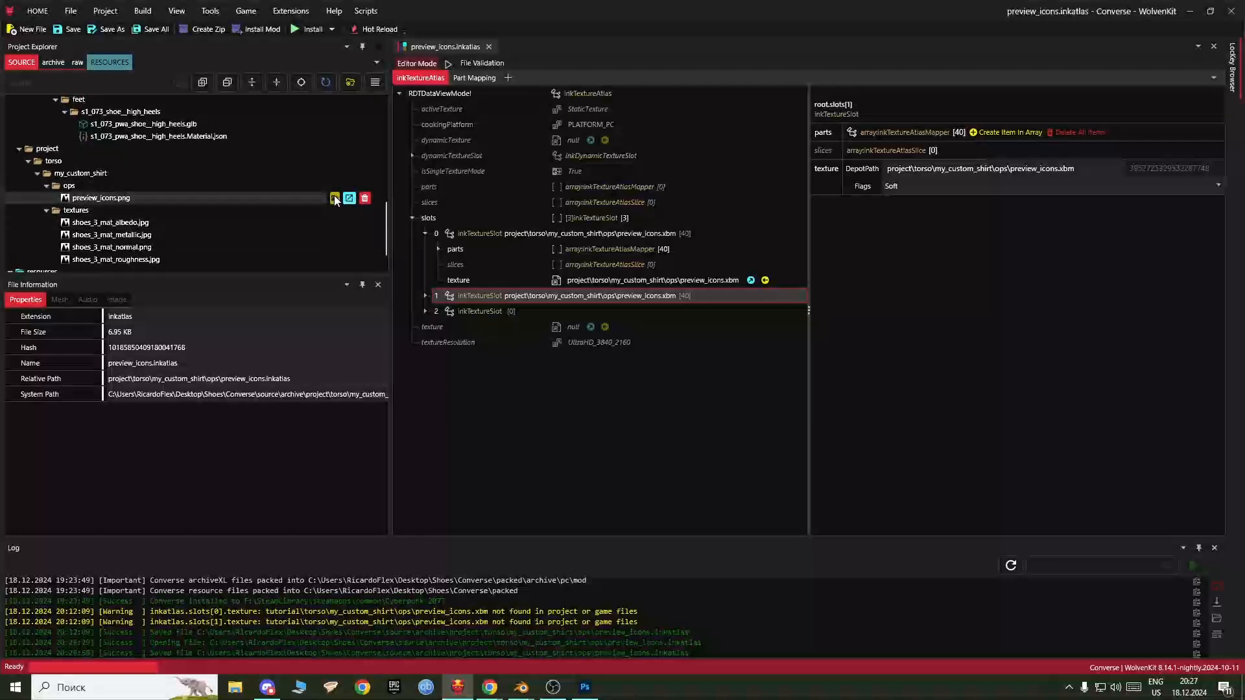
{"action": "left_click", "coordinate": [335, 199]}
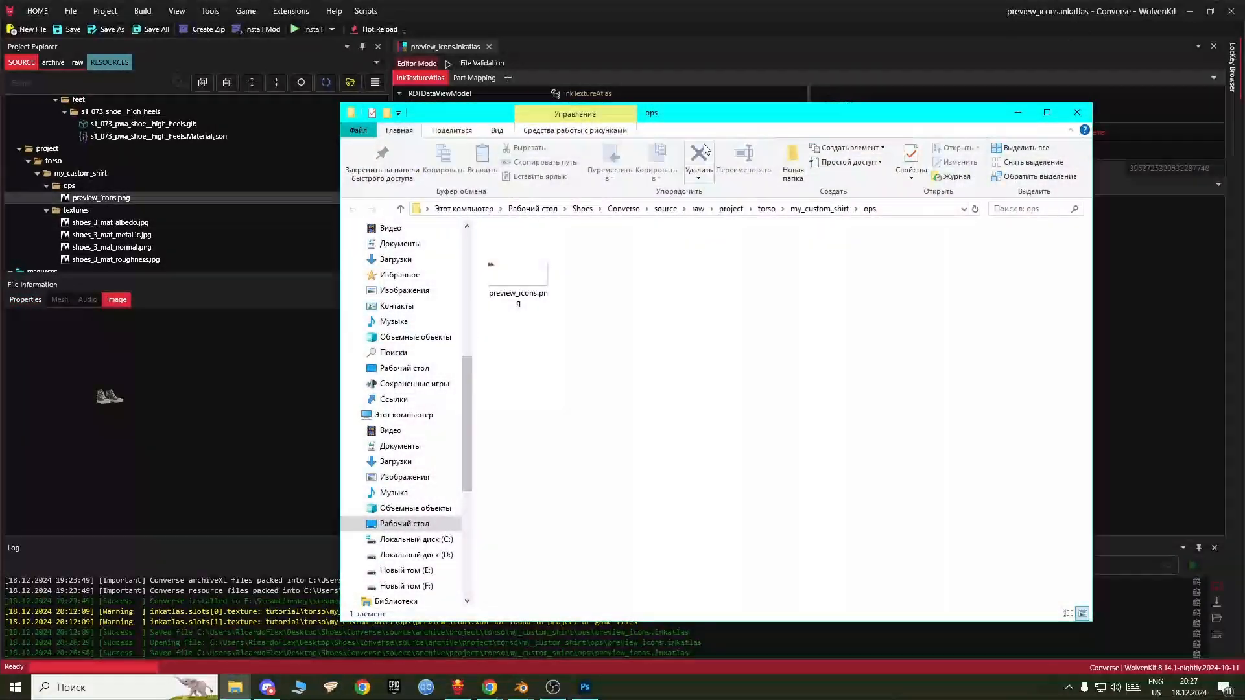
{"action": "left_click", "coordinate": [1192, 16]}
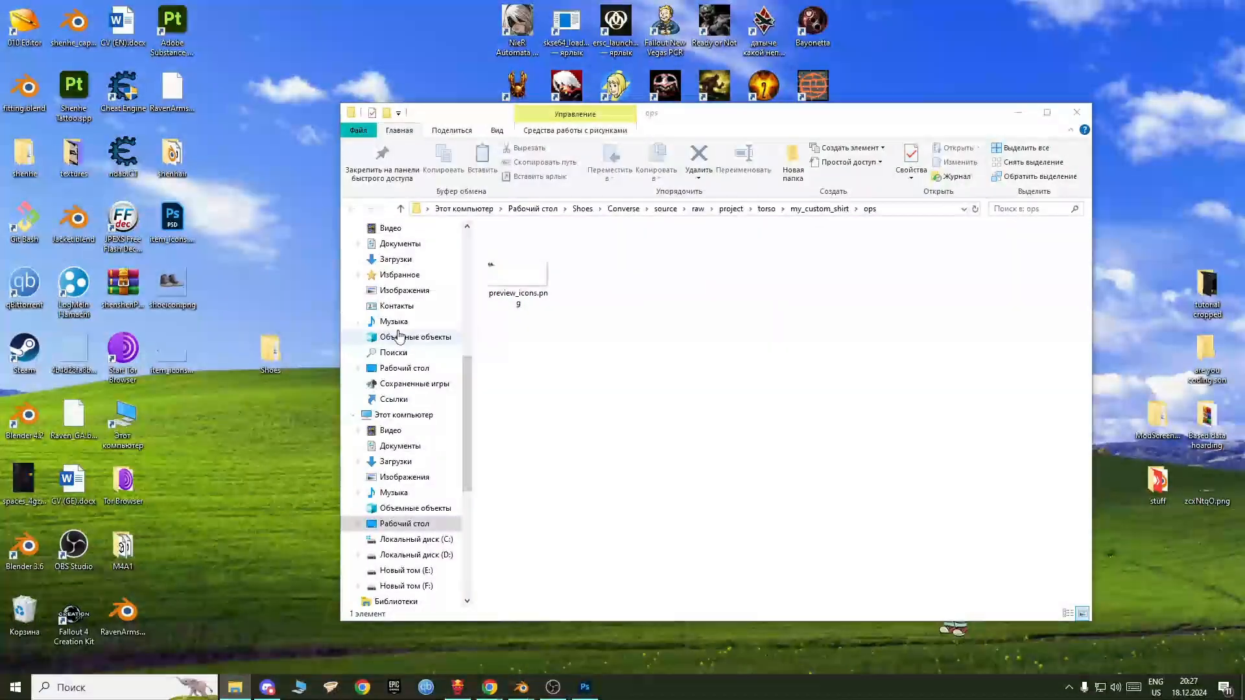
Step: Copy the name of the old preview_icons.png and move that file from the ops folder to the Recycle Bin
{"action": "left_click_drag", "start_coordinate": [516, 285], "coordinate": [523, 295]}
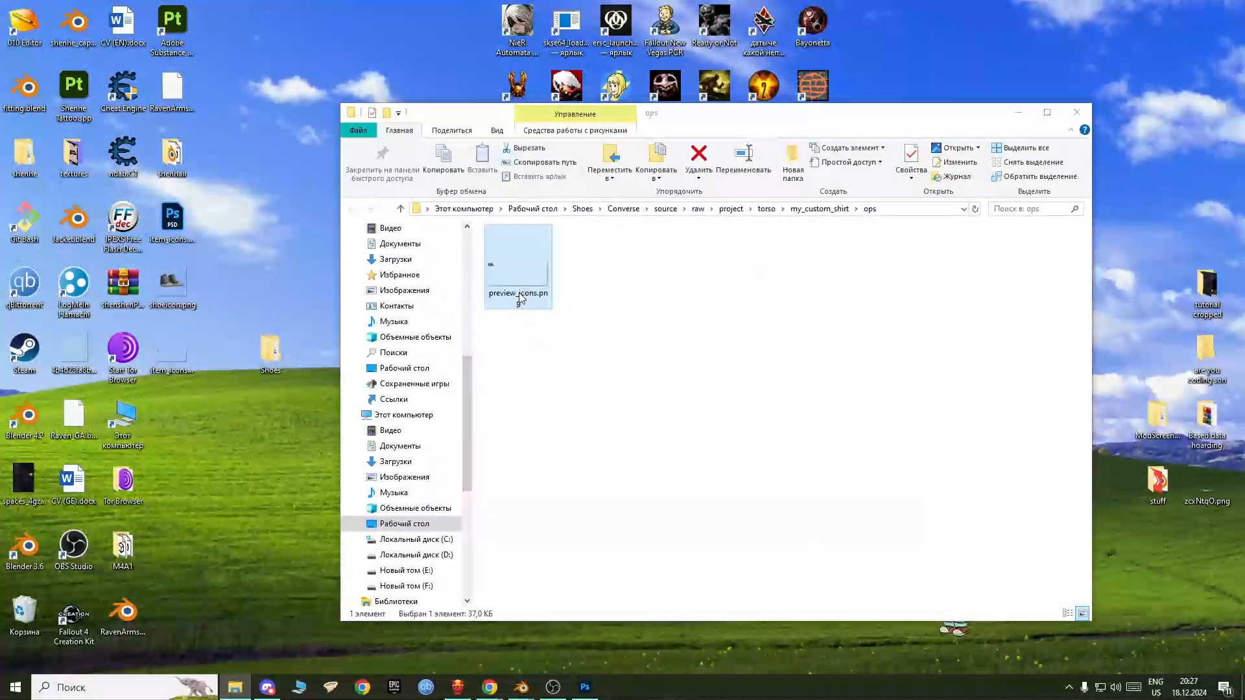
{"action": "right_click", "coordinate": [521, 299]}
{"action": "left_click", "coordinate": [592, 642]}
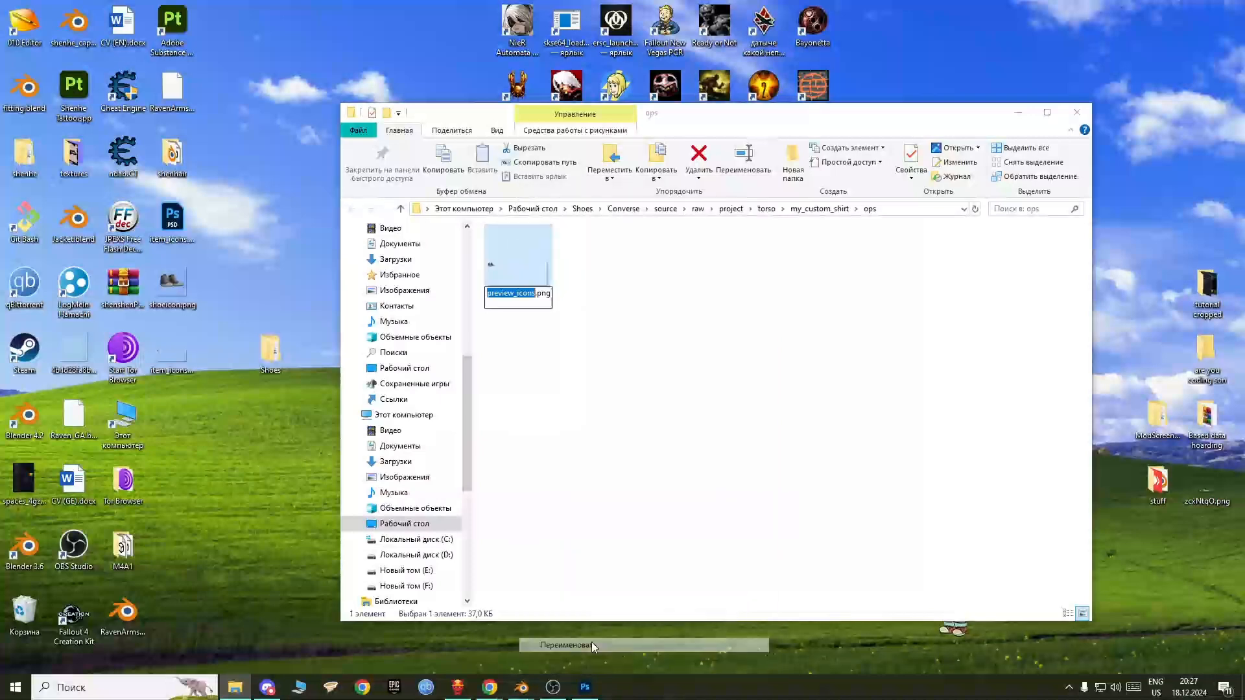
{"action": "left_click", "coordinate": [559, 420]}
{"action": "left_click_drag", "start_coordinate": [515, 272], "coordinate": [25, 620]}
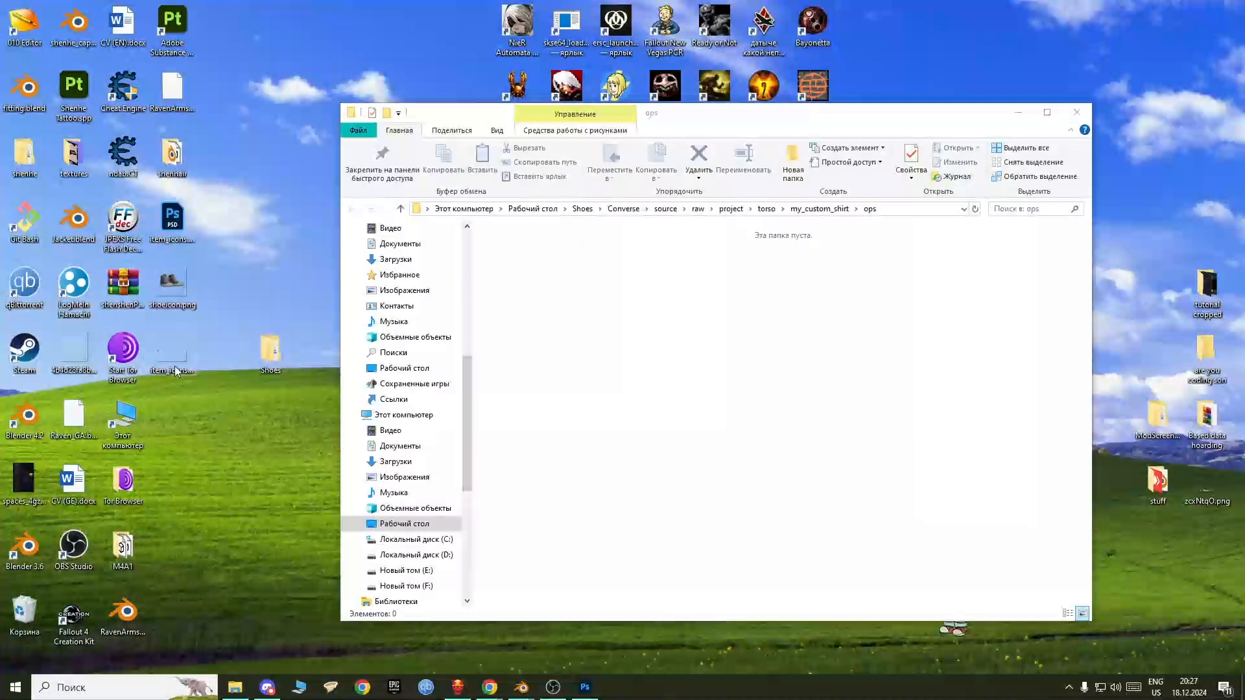
Step: Move the exported item_icons.png from the desktop into the raw ops folder and rename it preview_icons.png
{"action": "left_click_drag", "start_coordinate": [188, 372], "coordinate": [607, 307]}
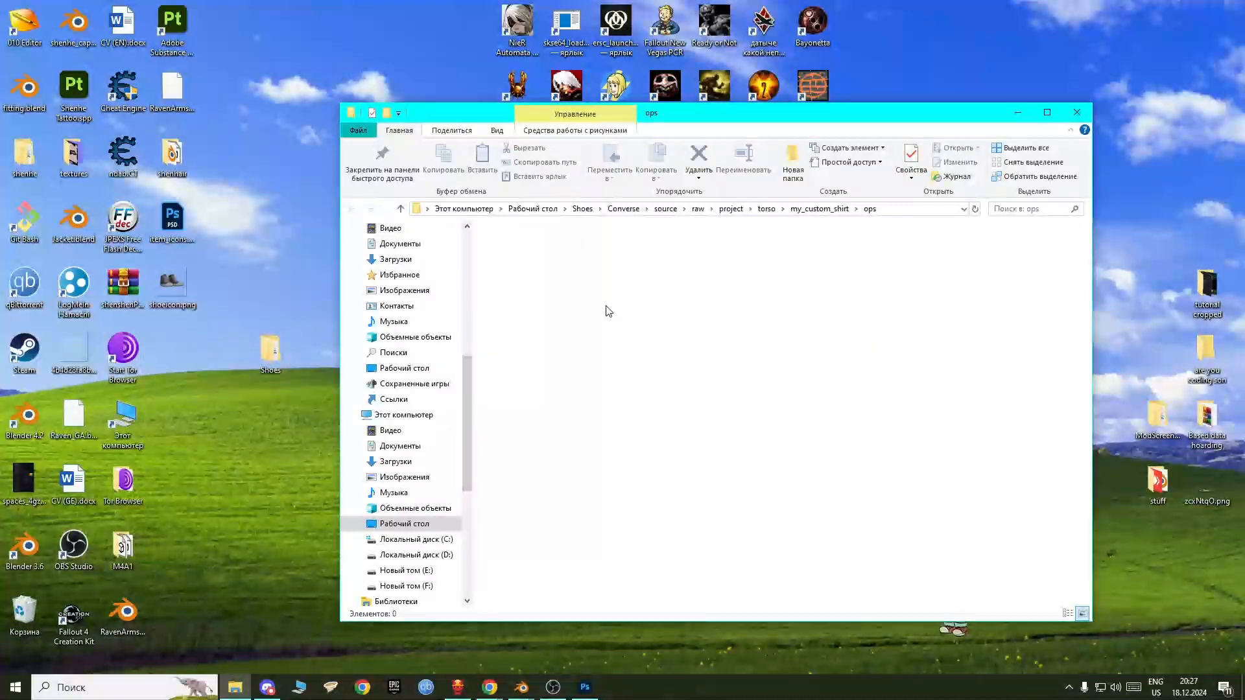
{"action": "right_click", "coordinate": [499, 245]}
{"action": "left_click", "coordinate": [532, 649]}
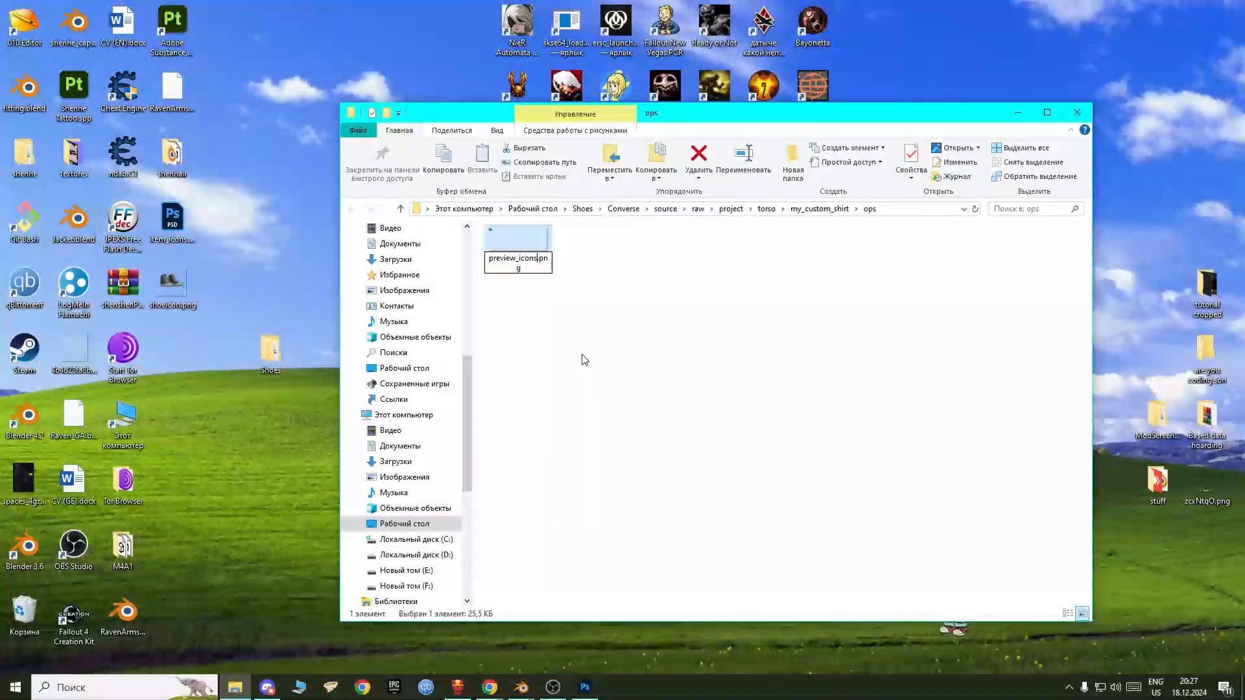
{"action": "key", "text": "Return"}
Step: View the new preview_icons.png to check the shoe icon, and close the image viewer and the folder window
{"action": "key", "text": "super+Up"}
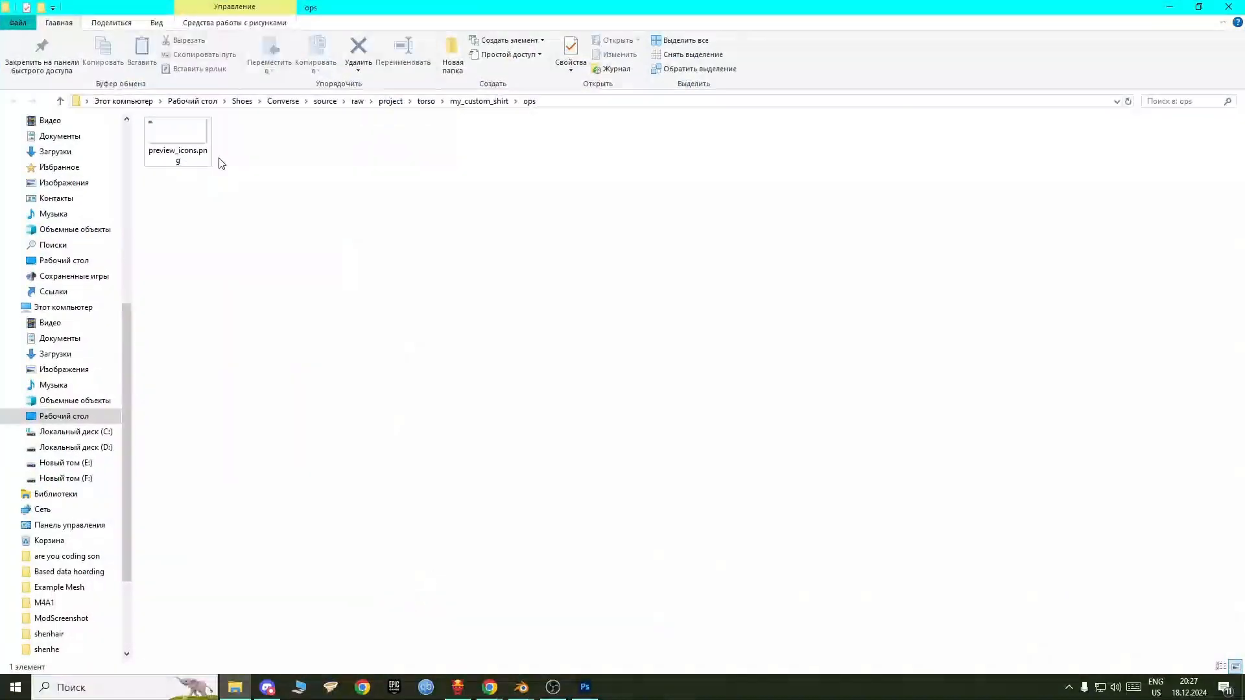
{"action": "double_click", "coordinate": [154, 133]}
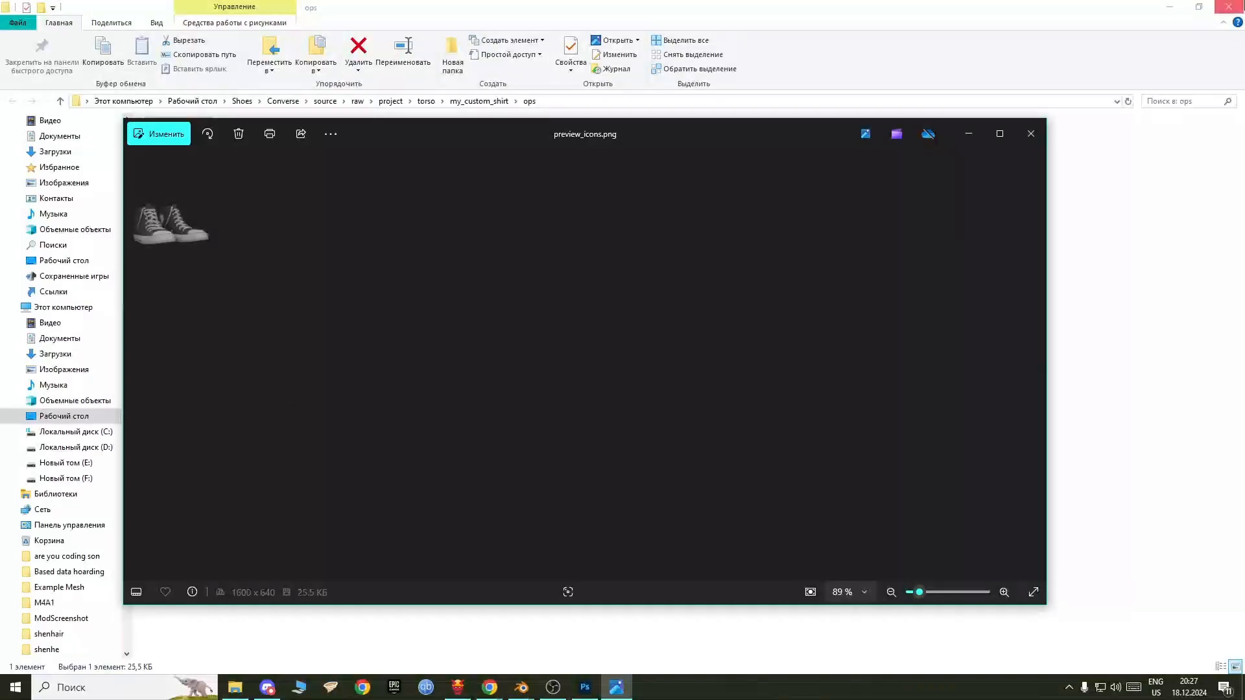
{"action": "left_click", "coordinate": [1237, 7]}
{"action": "left_click", "coordinate": [1030, 133]}
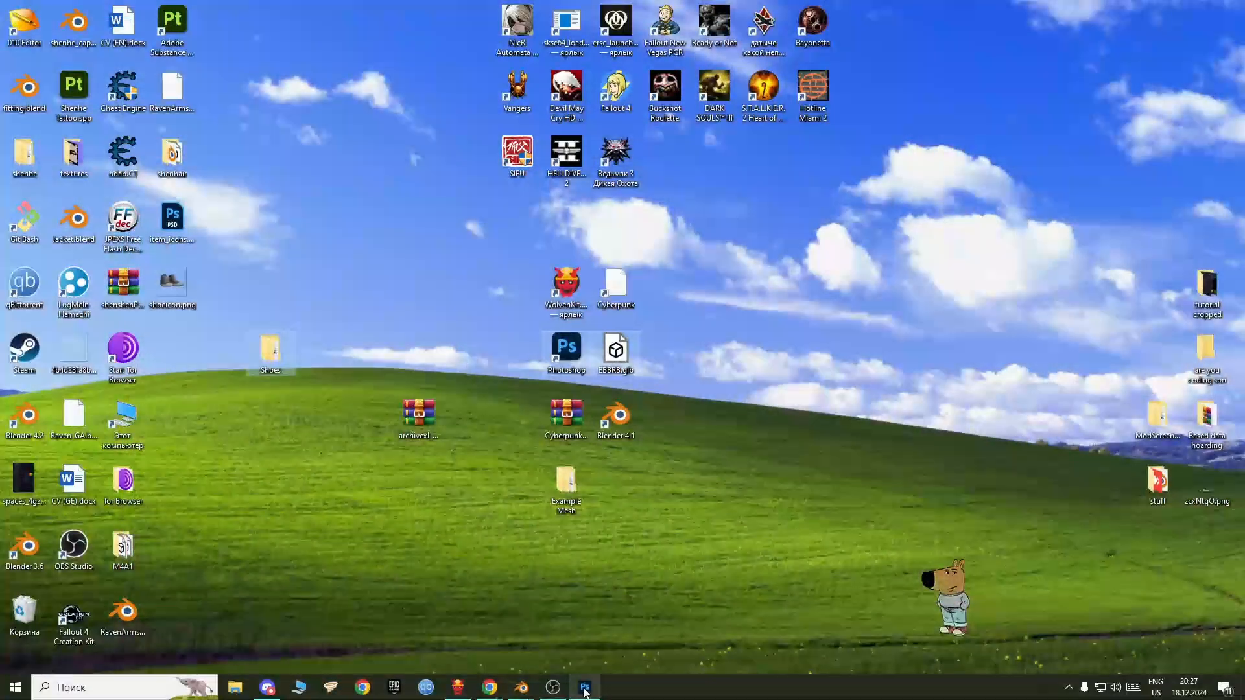
Step: Switch to WolvenKit, open the Import Tool, refresh its file list and mark preview_icons.png for import
{"action": "left_click", "coordinate": [458, 687]}
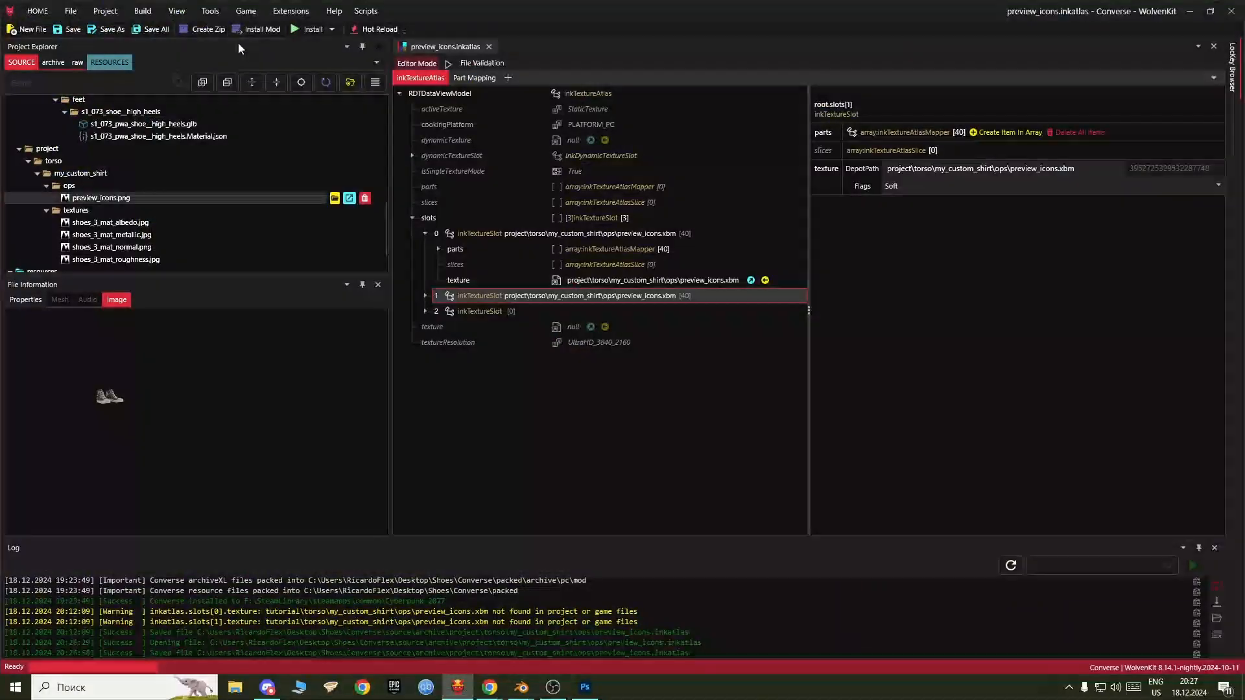
{"action": "left_click", "coordinate": [203, 15]}
{"action": "left_click", "coordinate": [230, 84]}
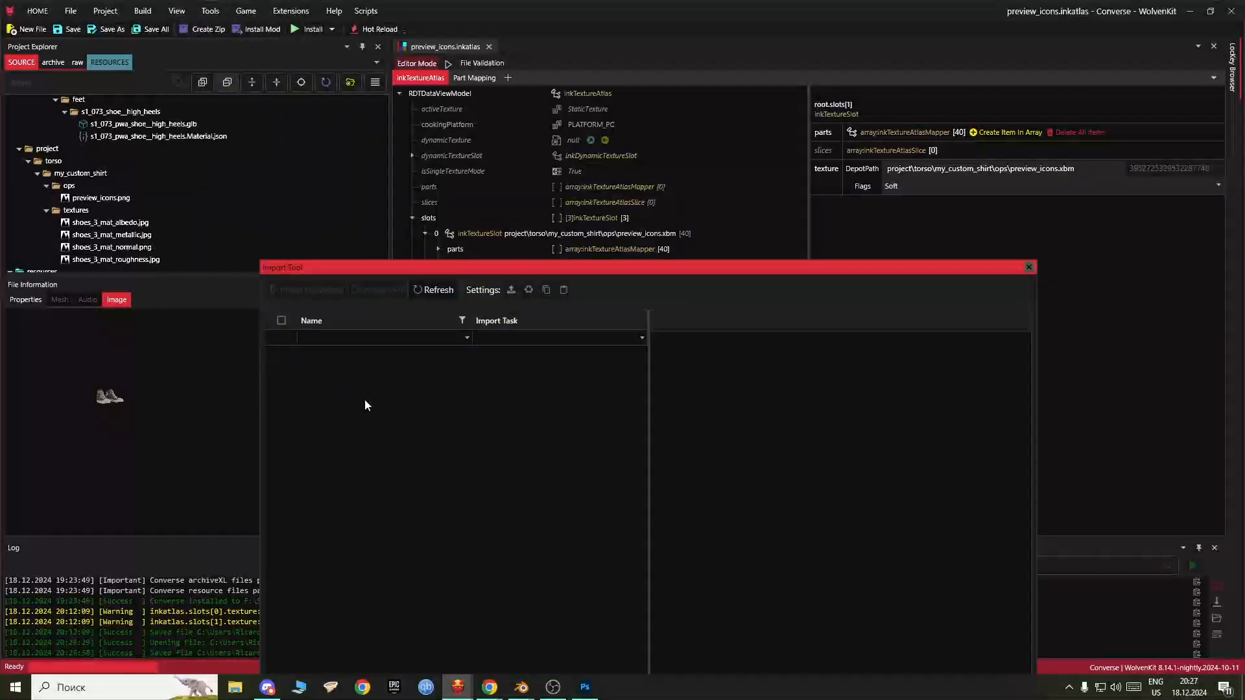
{"action": "left_click", "coordinate": [435, 290]}
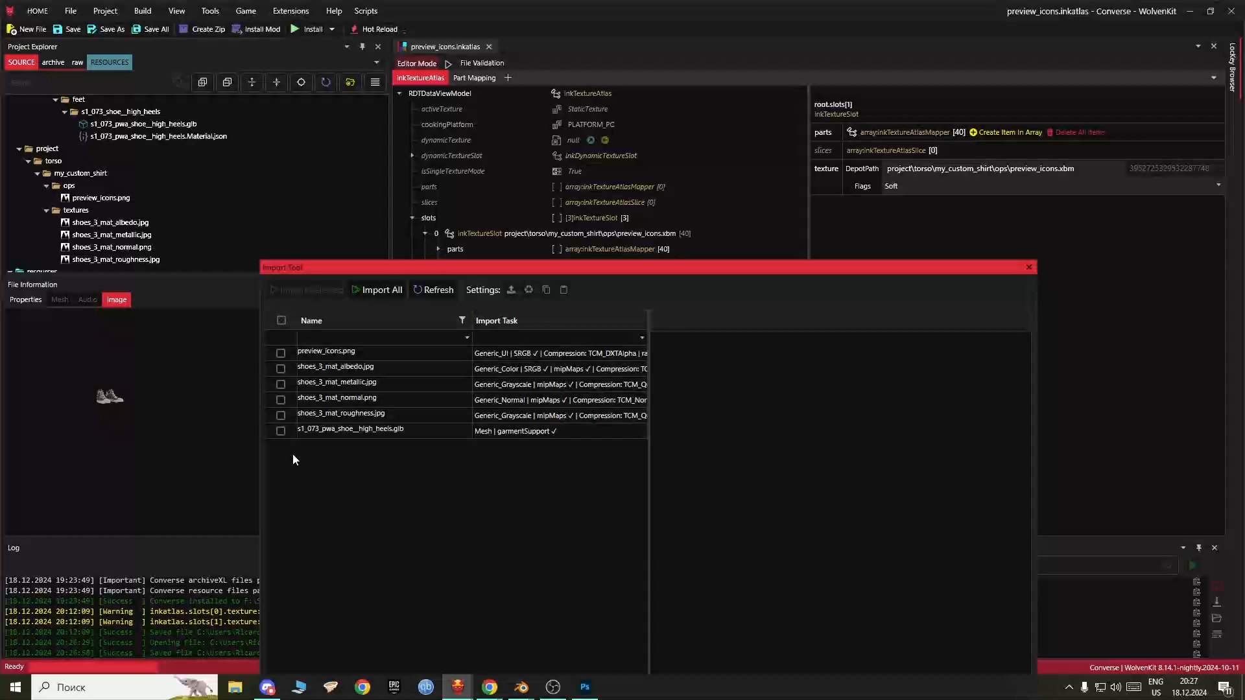
{"action": "left_click", "coordinate": [281, 354]}
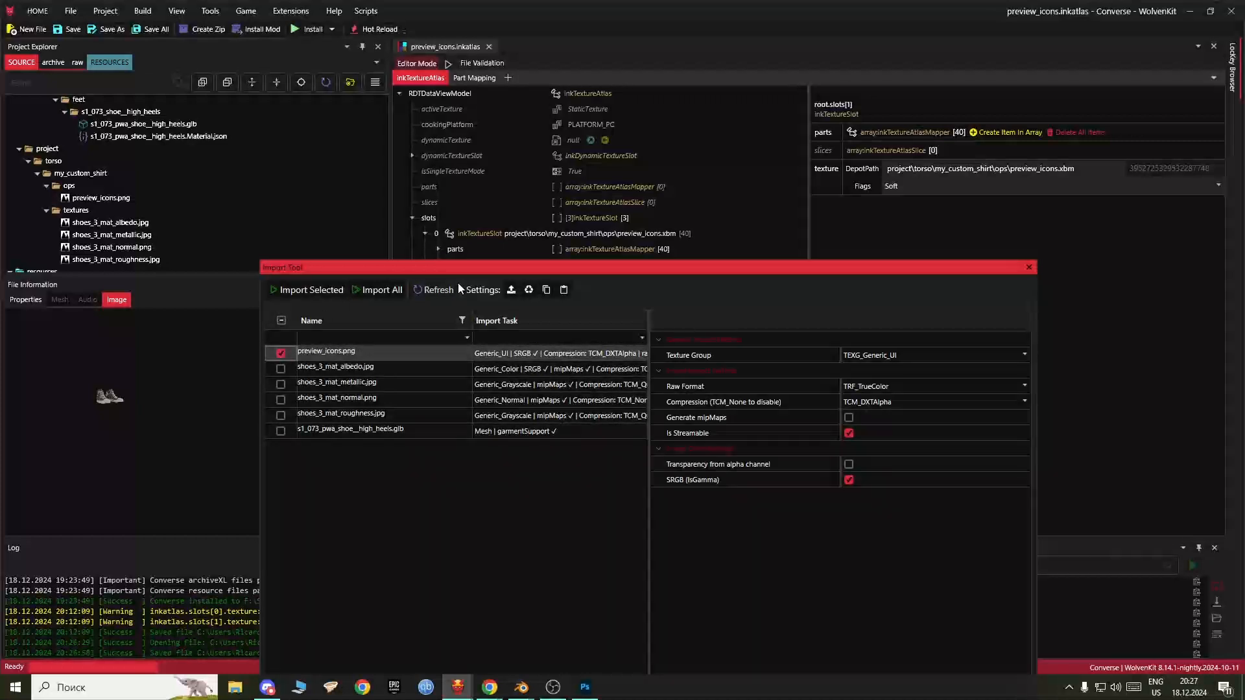
Step: Import preview_icons.png with texture group TEXG_Generic_UI and transparency from alpha channel enabled, close the Import Tool and check the project files
{"action": "left_click", "coordinate": [878, 356]}
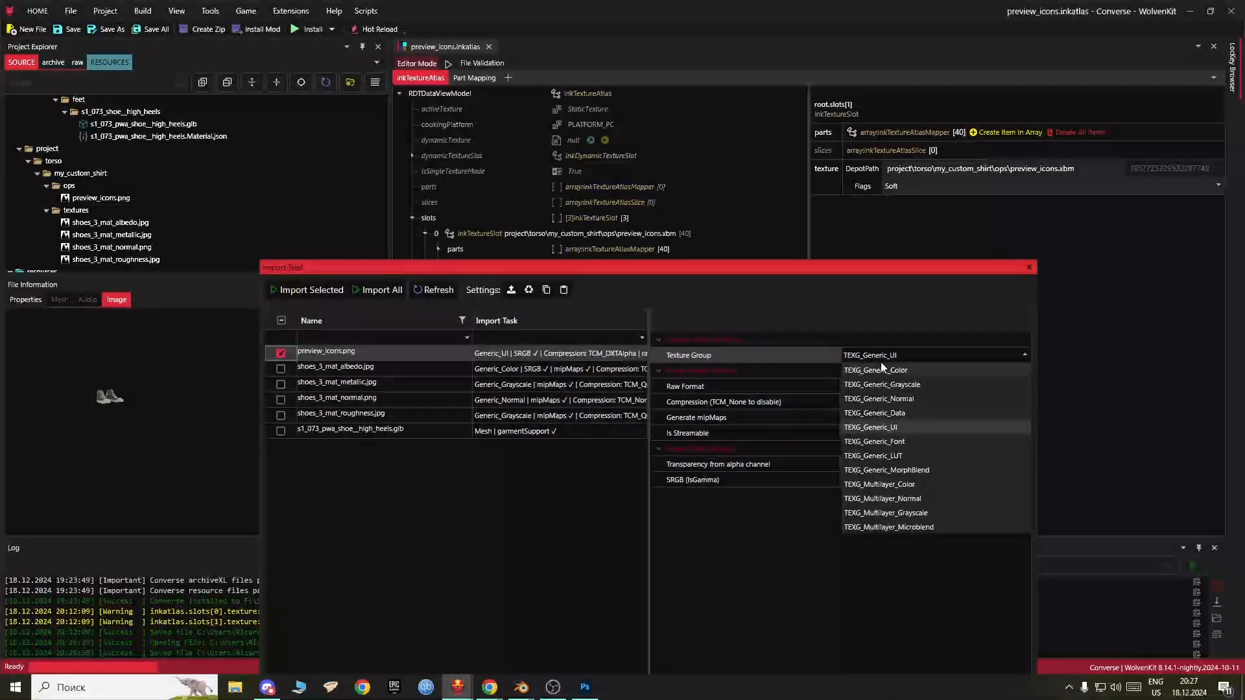
{"action": "left_click", "coordinate": [882, 356]}
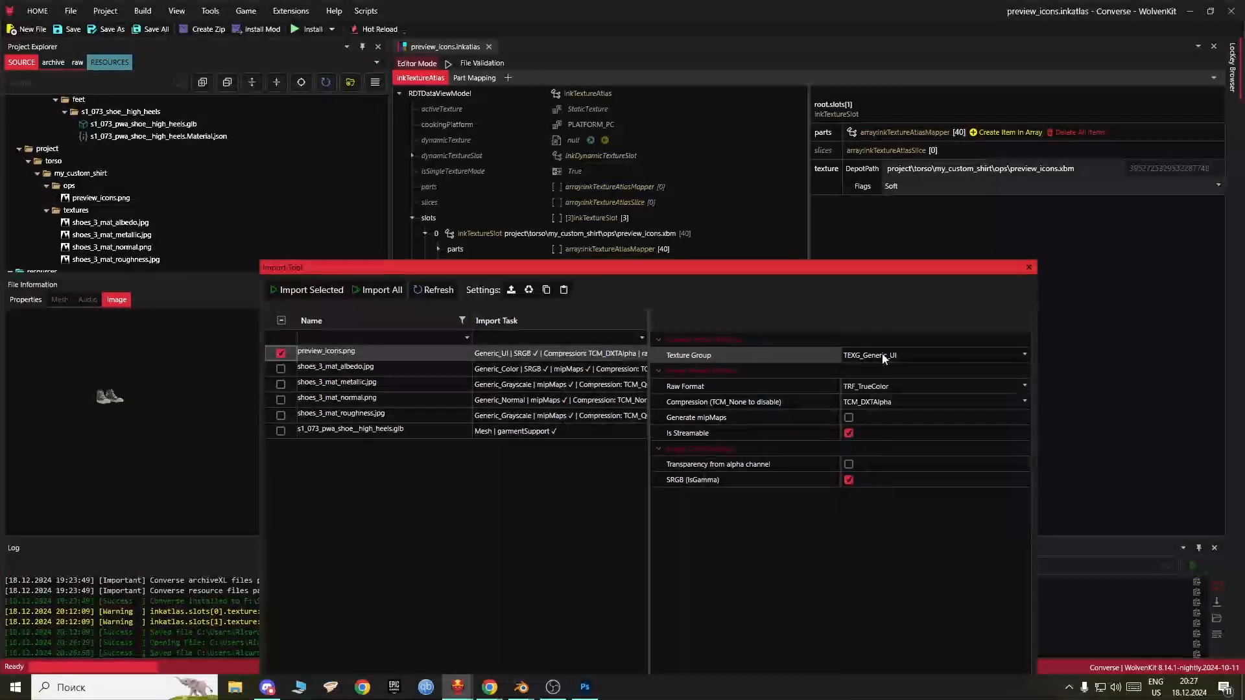
{"action": "left_click", "coordinate": [849, 464]}
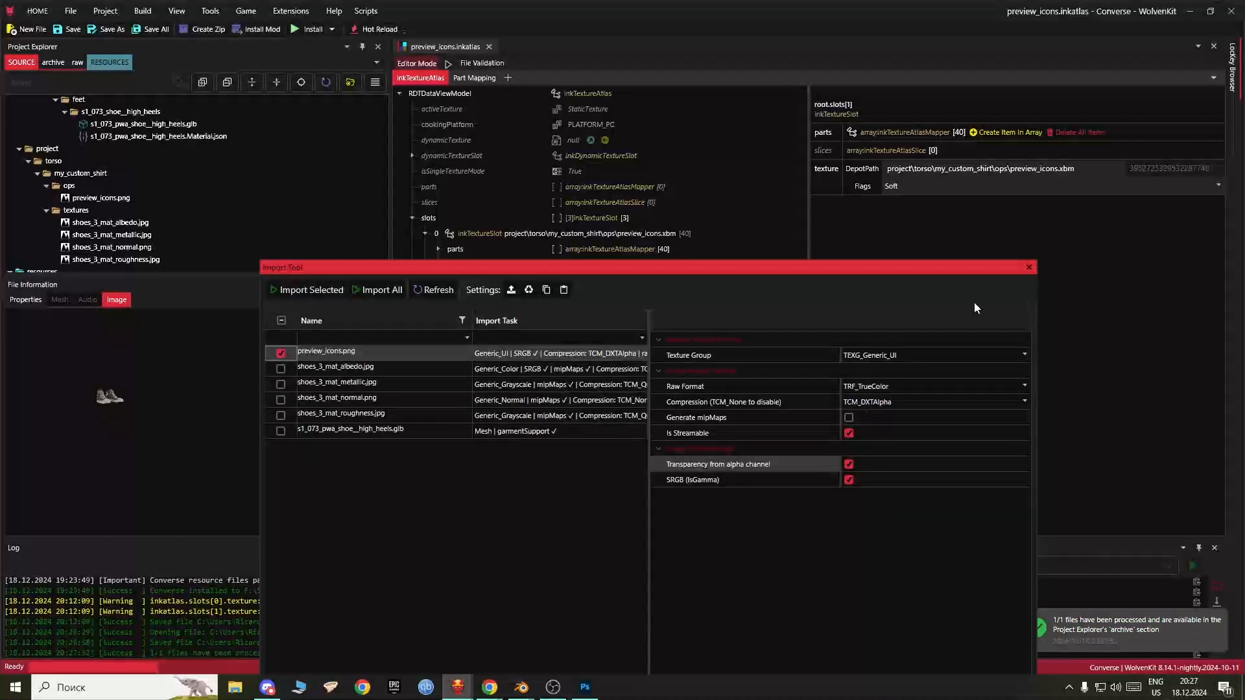
{"action": "left_click", "coordinate": [1029, 268]}
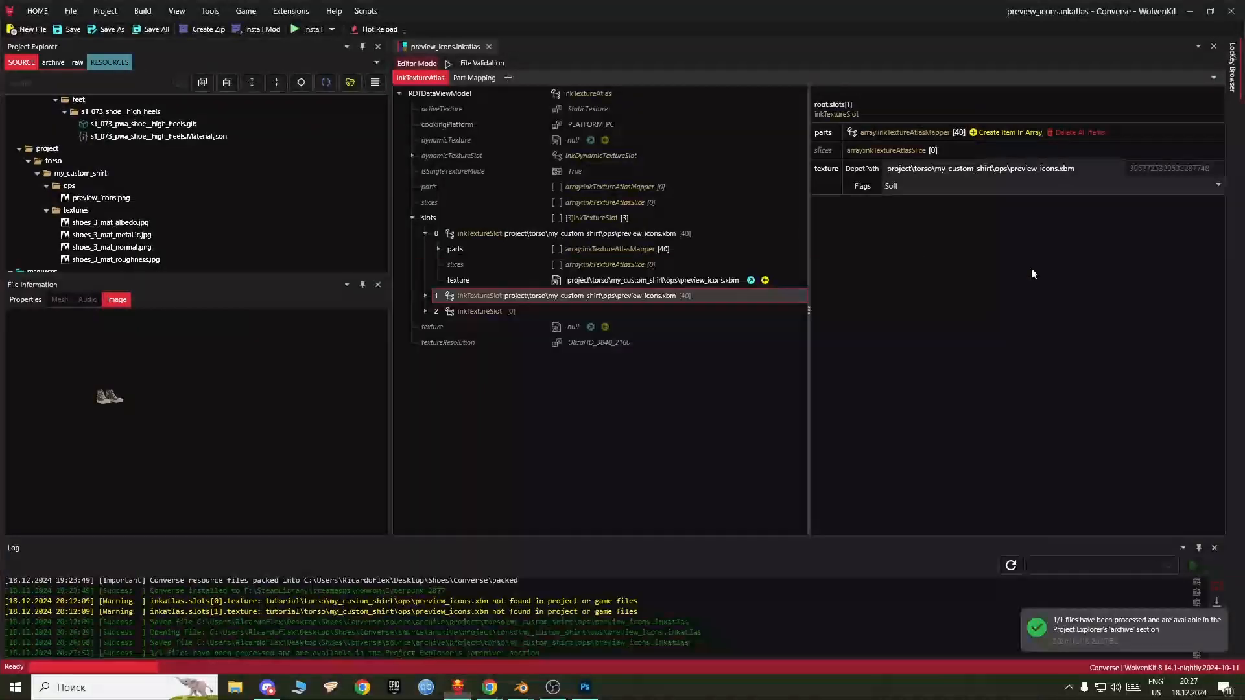
{"action": "left_click_drag", "start_coordinate": [386, 212], "coordinate": [387, 133]}
{"action": "left_click", "coordinate": [94, 167]}
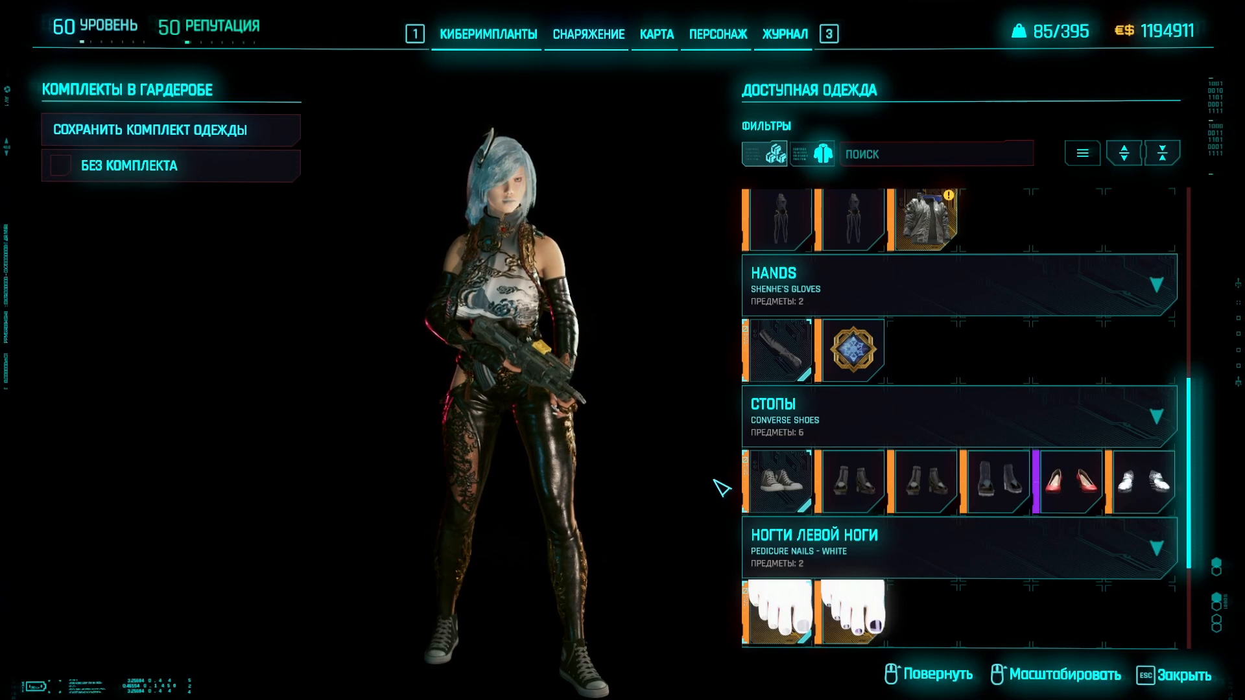
Step: Check the Converse Shoes icon and the worn shoes in the Cyberpunk 2077 wardrobe, and return to gameplay
{"action": "mouse_move", "coordinate": [778, 503]}
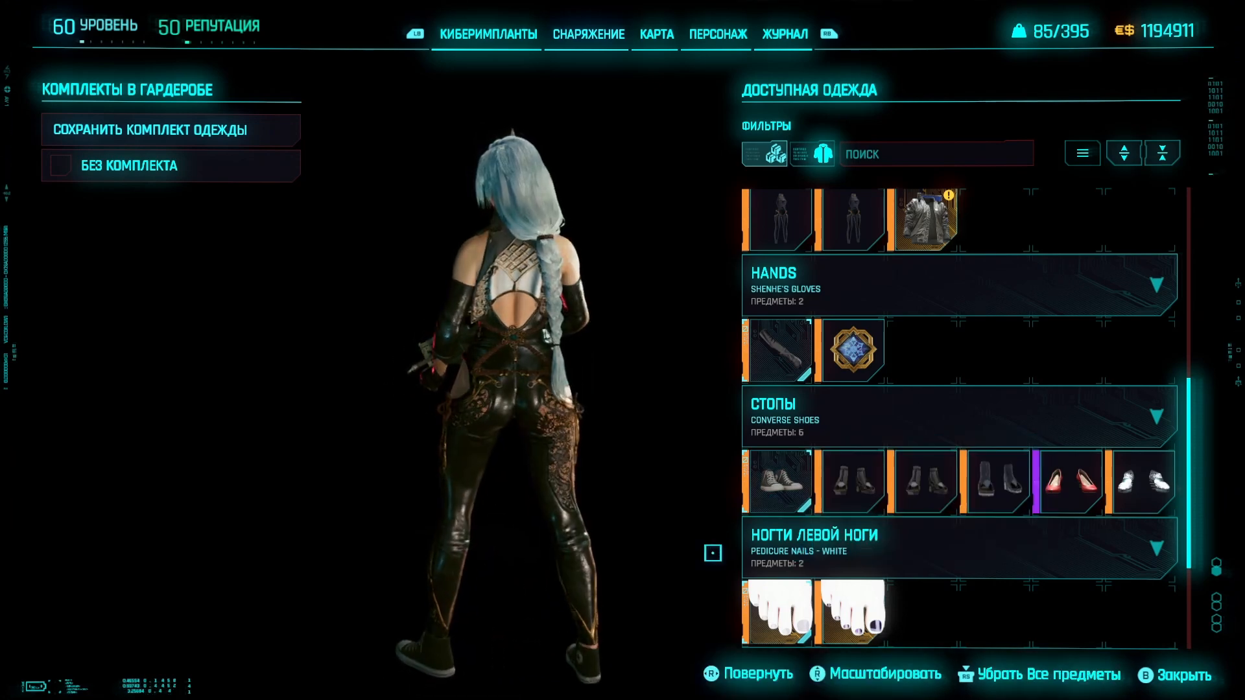
{"action": "mouse_move", "coordinate": [799, 450]}
{"action": "key", "text": "Escape"}
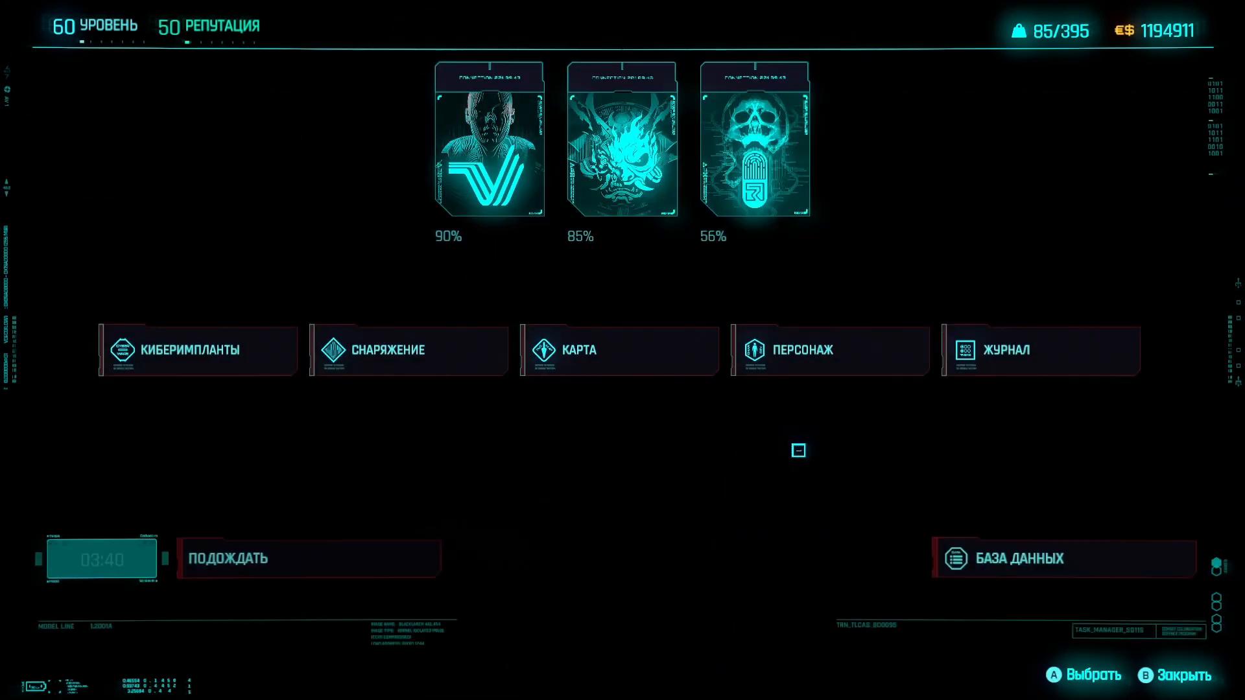
{"action": "key", "text": "Escape"}
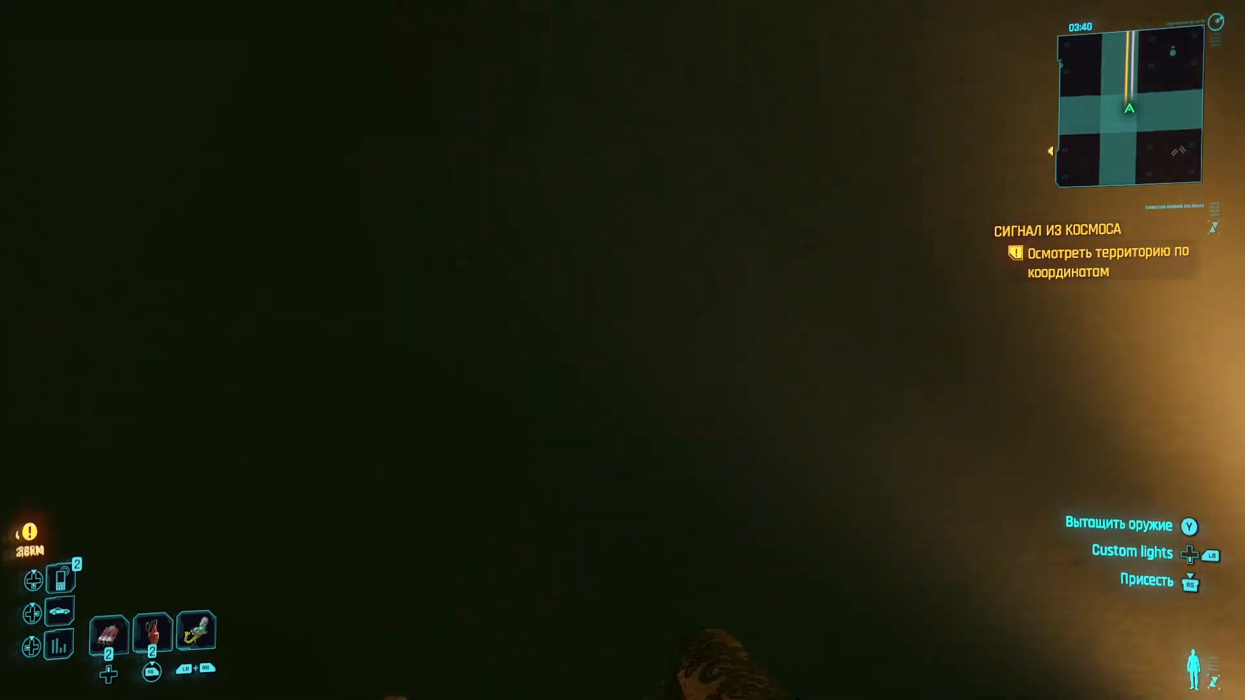